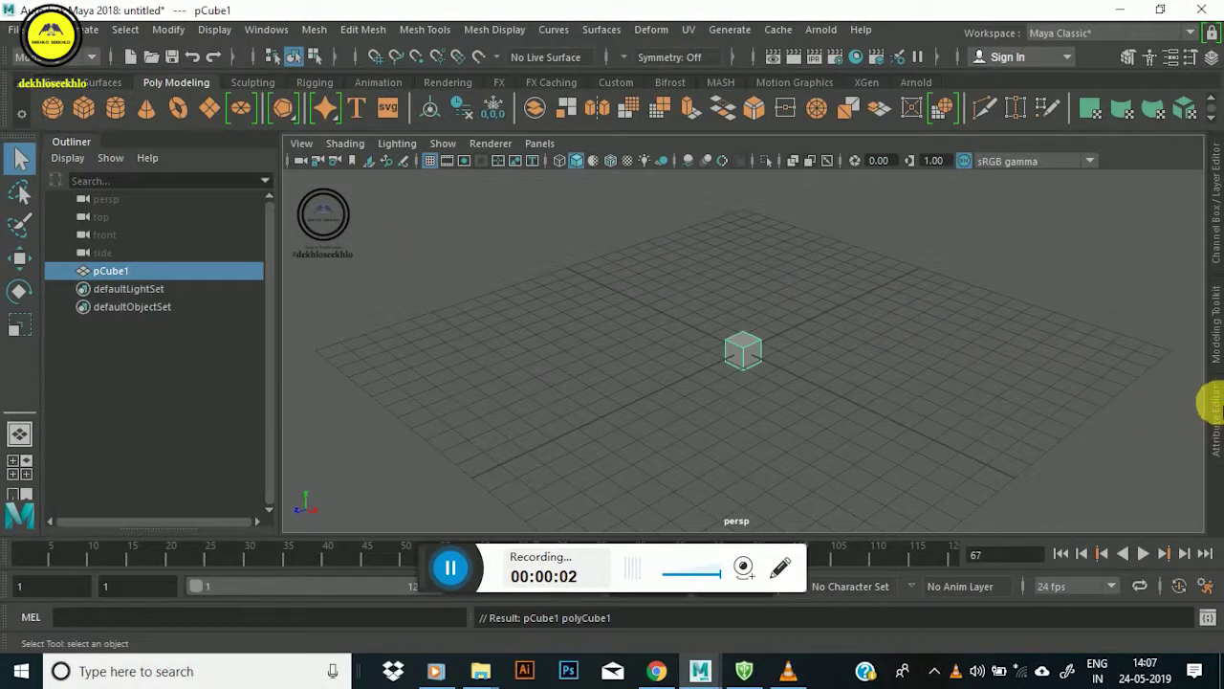
In polyCube1's attributes, stretch the cube's width into a long bar, keeping height at 1.
click(1213, 402)
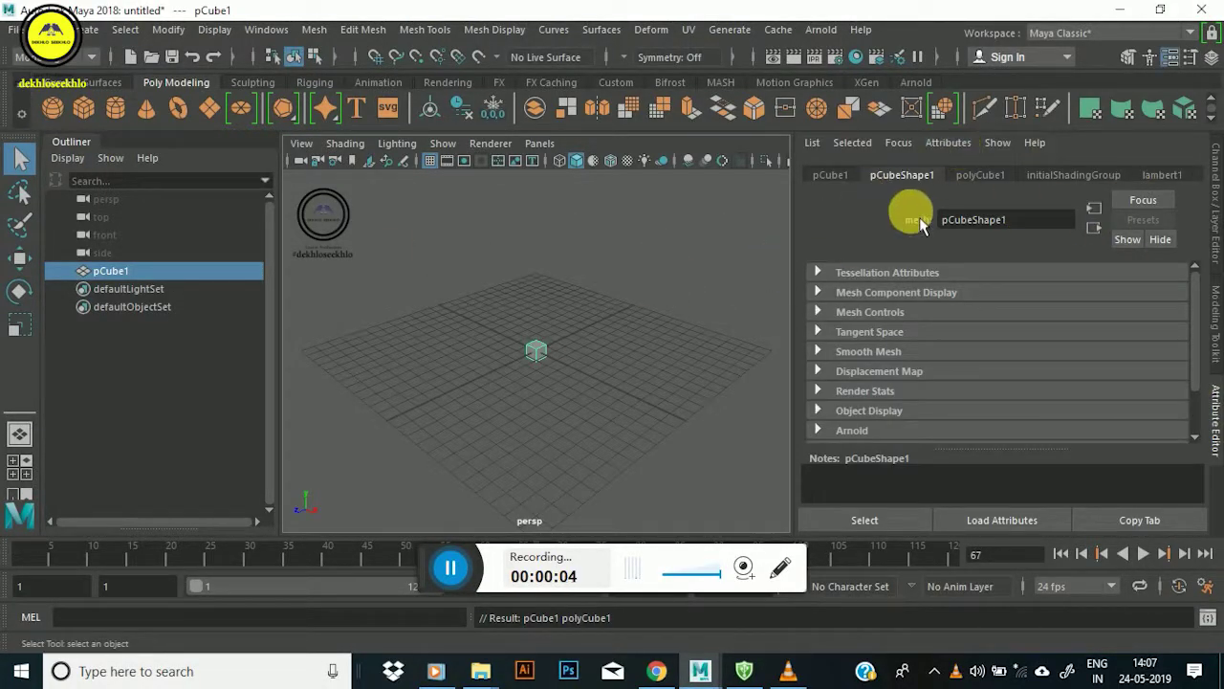
click(980, 175)
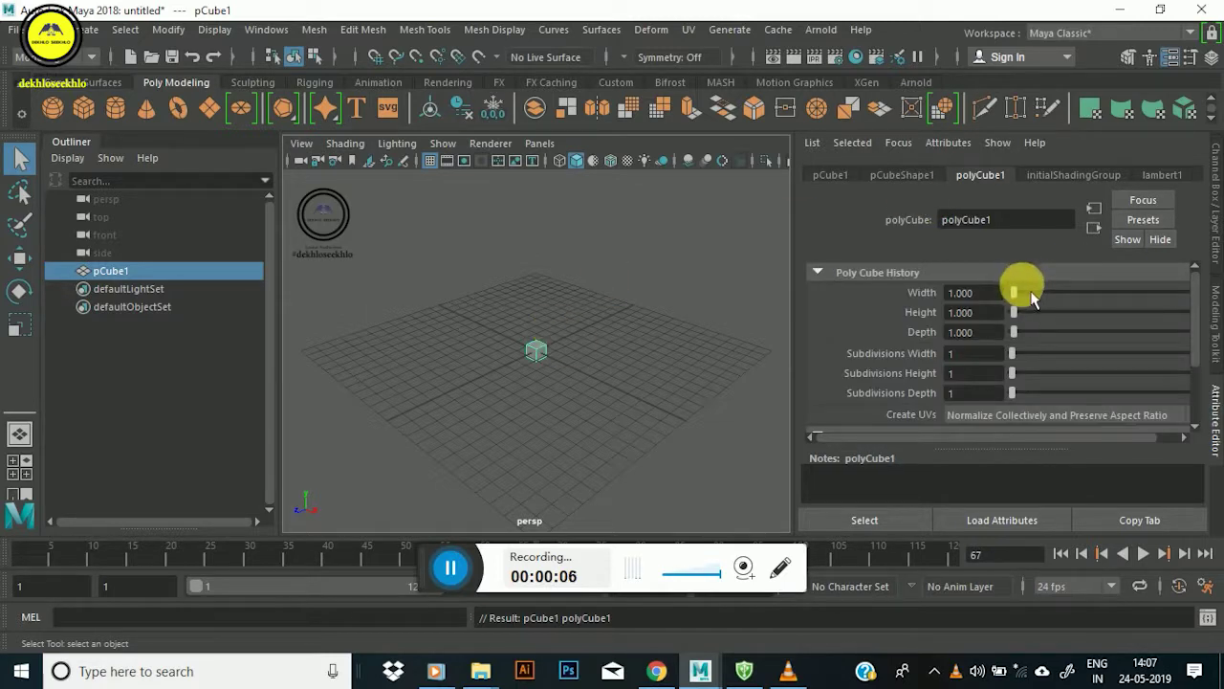
drag(1013, 291, 1048, 304)
scroll(555, 334, up, 3)
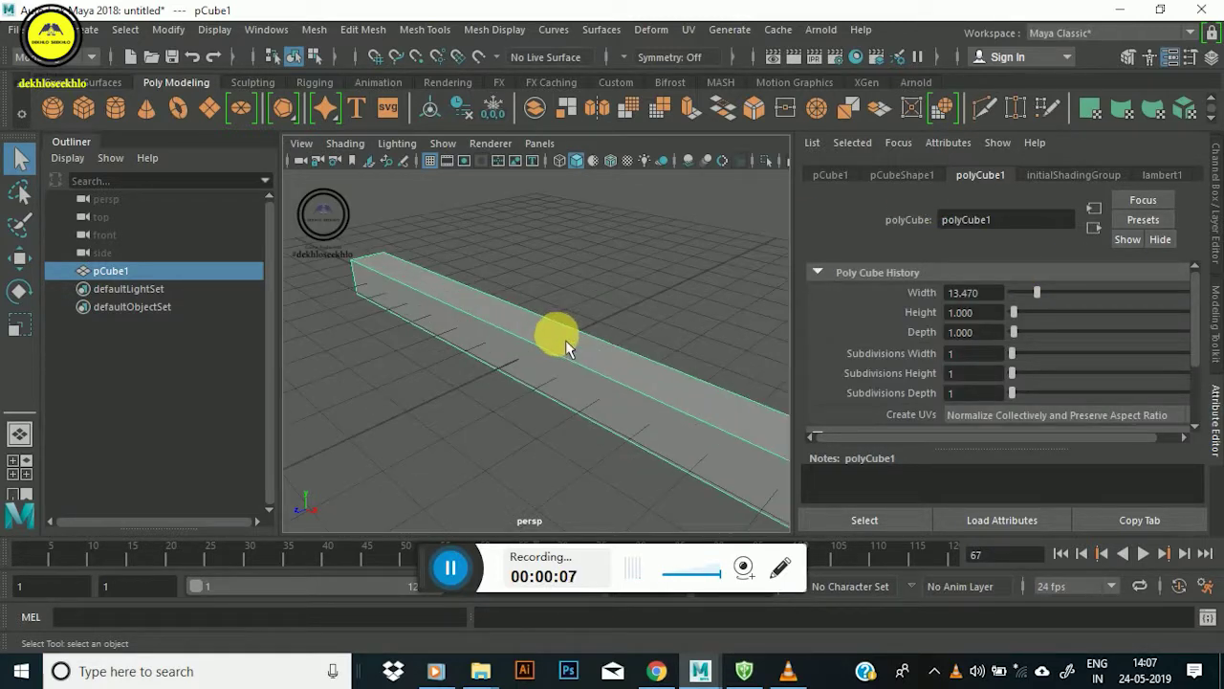
alt+drag(607, 316, 543, 330)
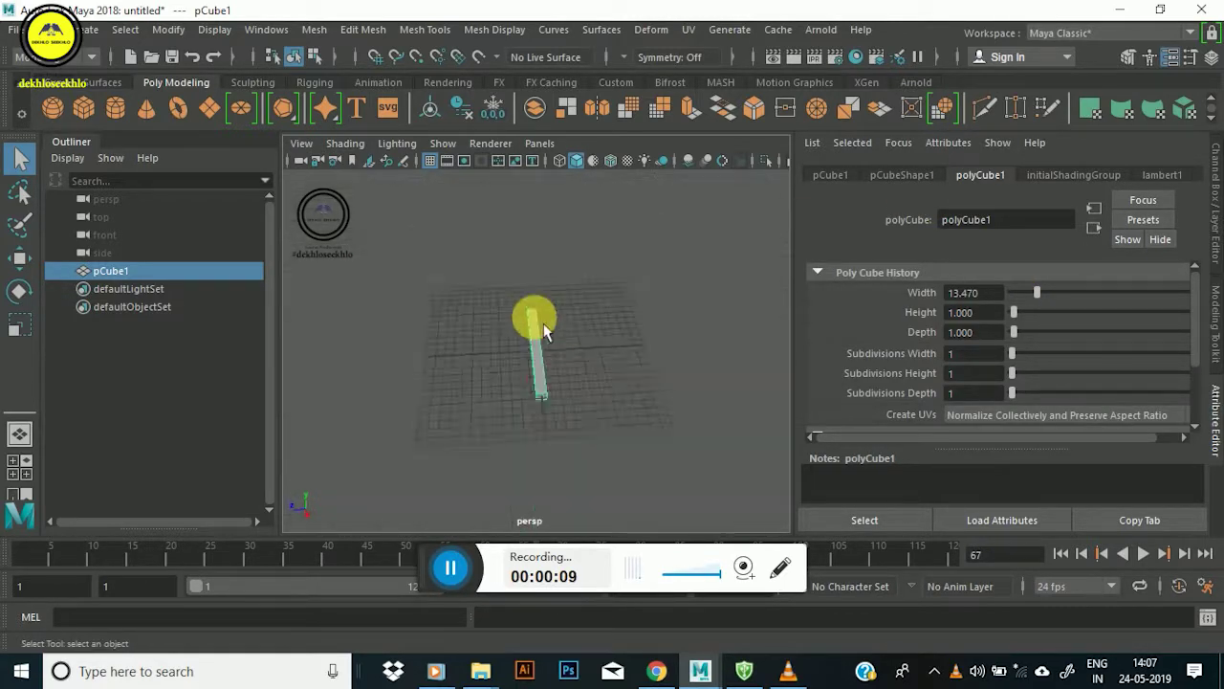
scroll(574, 335, up, 3)
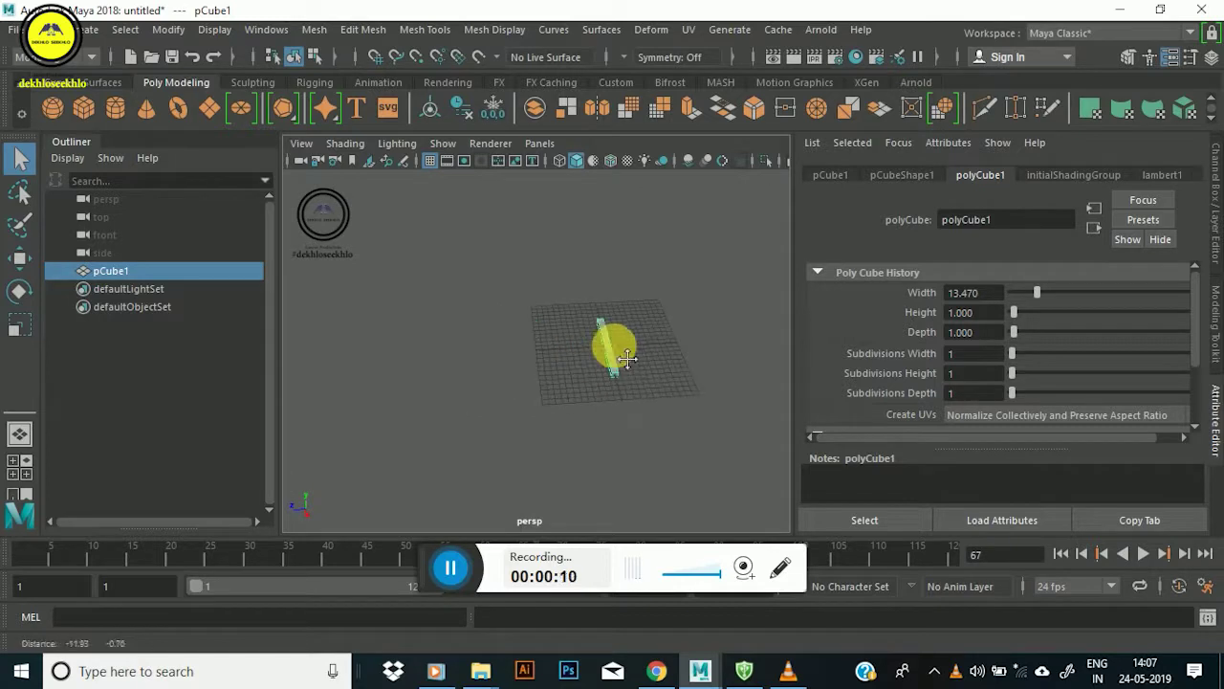
mouse_move(615, 342)
alt+mouse_down()
mouse_move(586, 380)
mouse_move(637, 300)
mouse_move(561, 391)
mouse_move(577, 337)
alt+mouse_up()
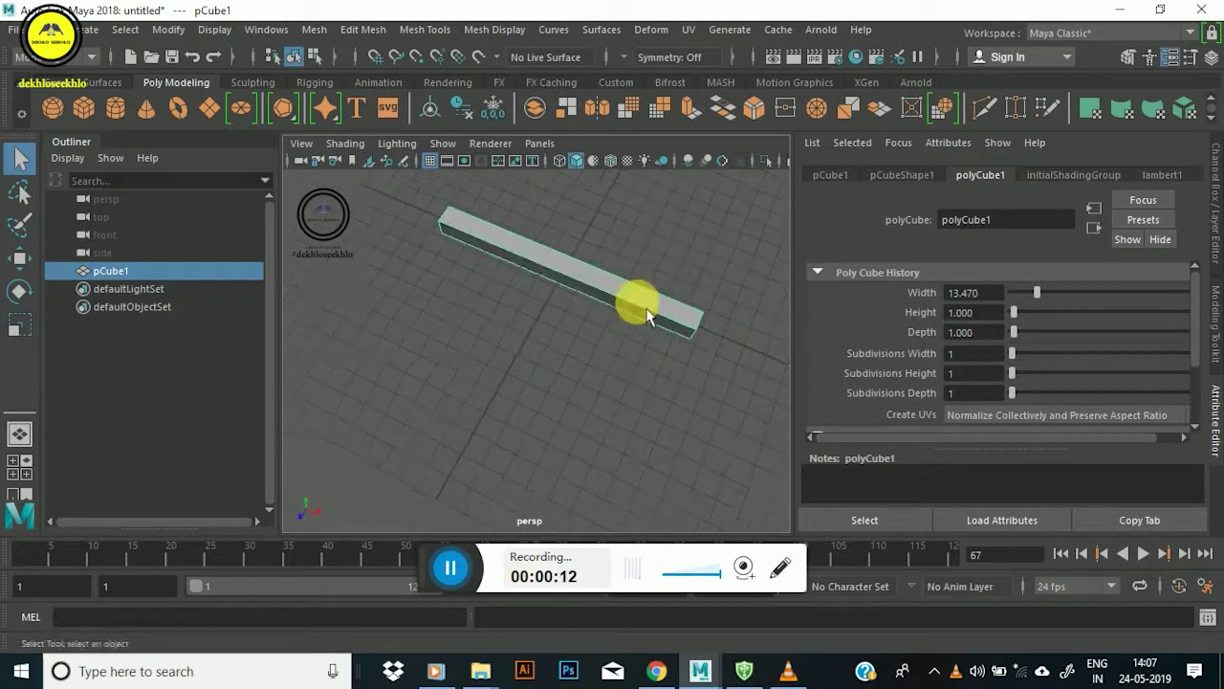
scroll(608, 400, up, 2)
scroll(715, 350, up, 1)
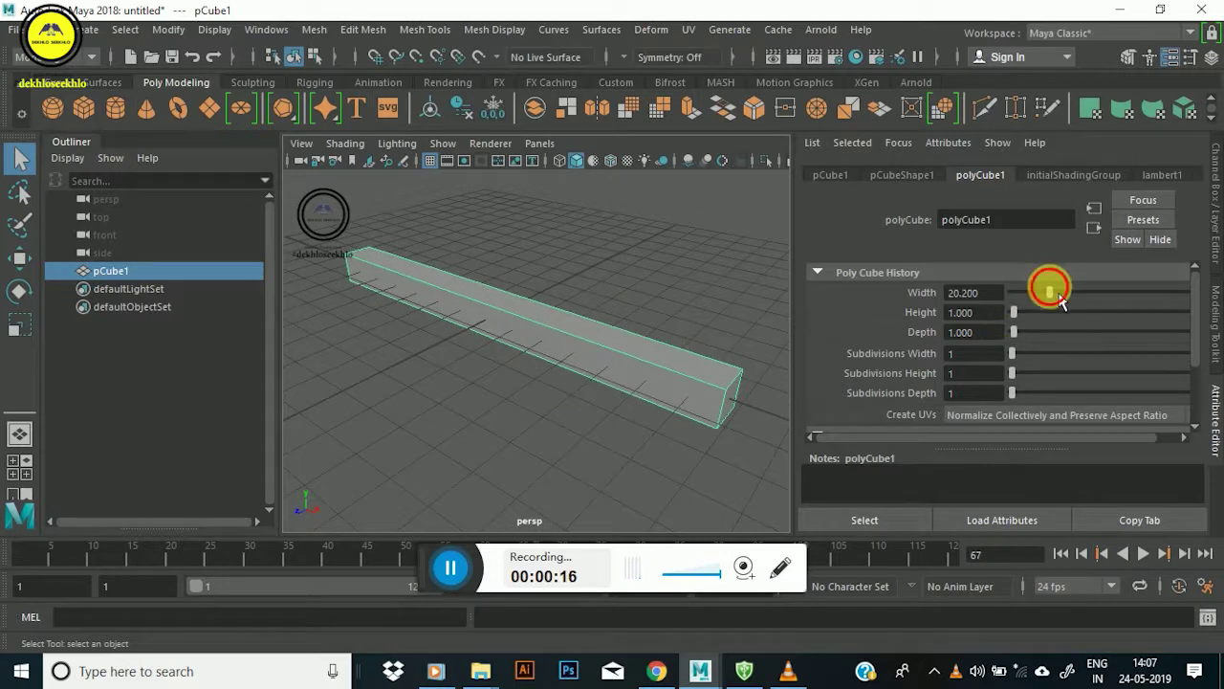
mouse_move(1030, 321)
mouse_down()
mouse_move(1056, 323)
mouse_move(1027, 332)
mouse_up()
key(ctrl+z)
Widen the depth to 8.182 and narrow the width to about 17.3, keeping height 1.
alt+drag(593, 341, 542, 398)
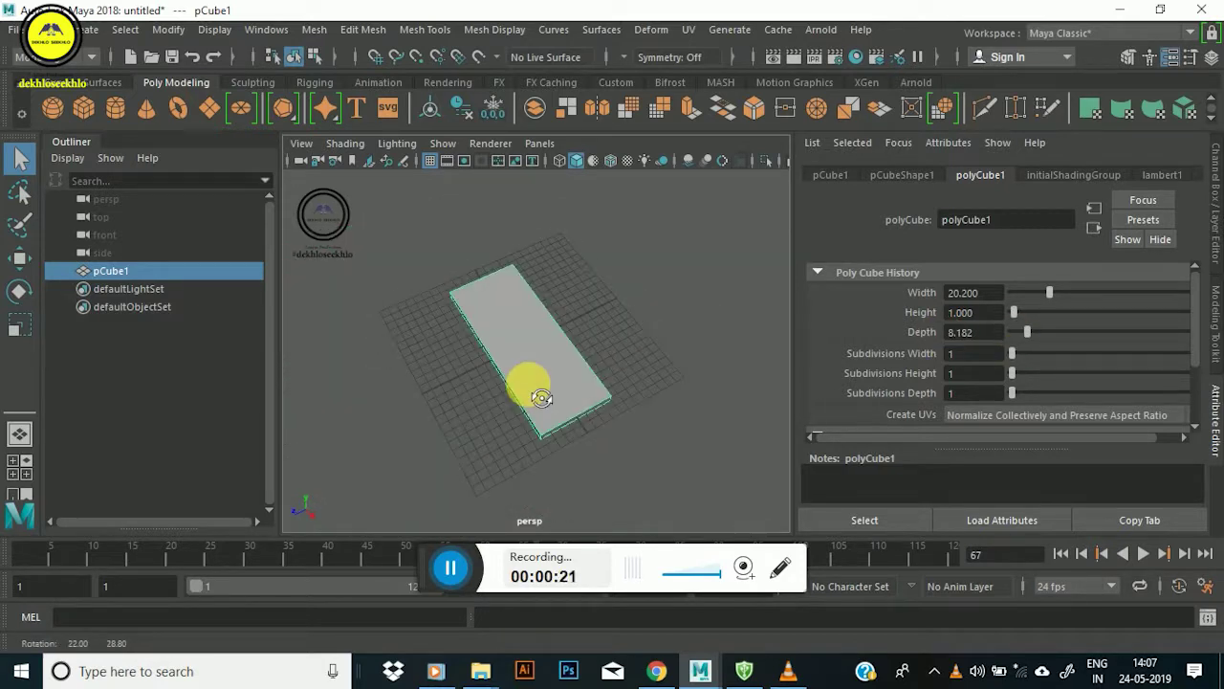
scroll(536, 393, up, 3)
alt+middle_drag(537, 393, 603, 351)
scroll(640, 356, down, 2)
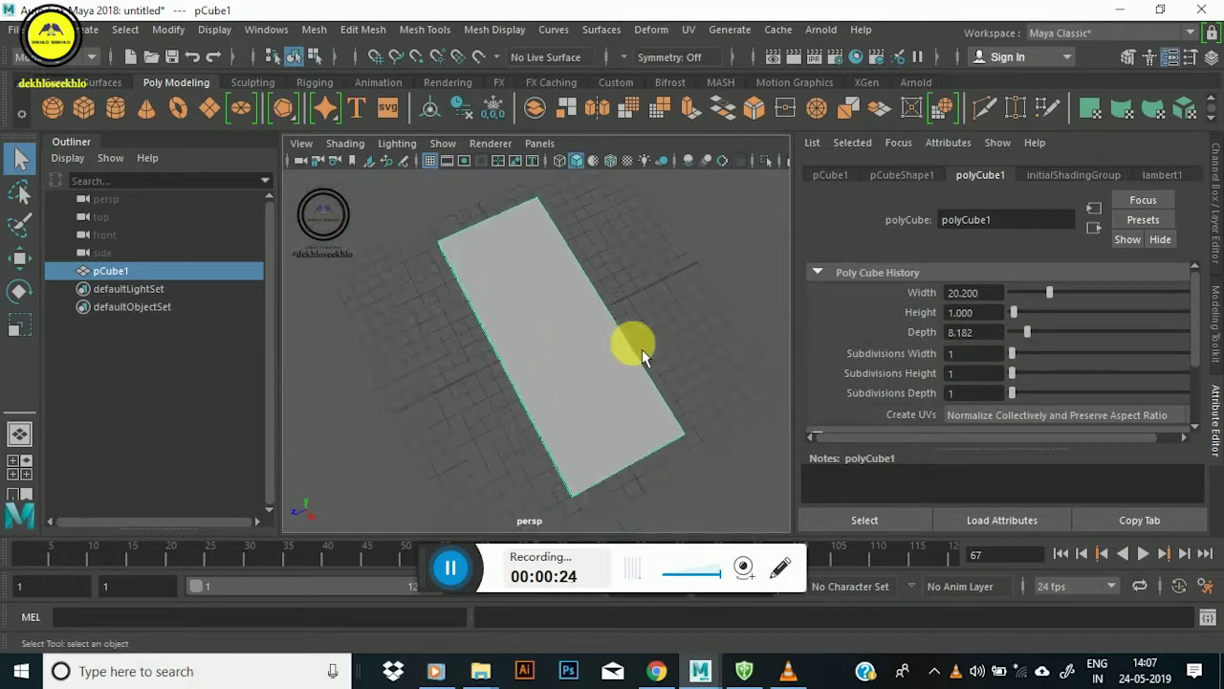
scroll(641, 356, down, 3)
drag(1055, 300, 1045, 308)
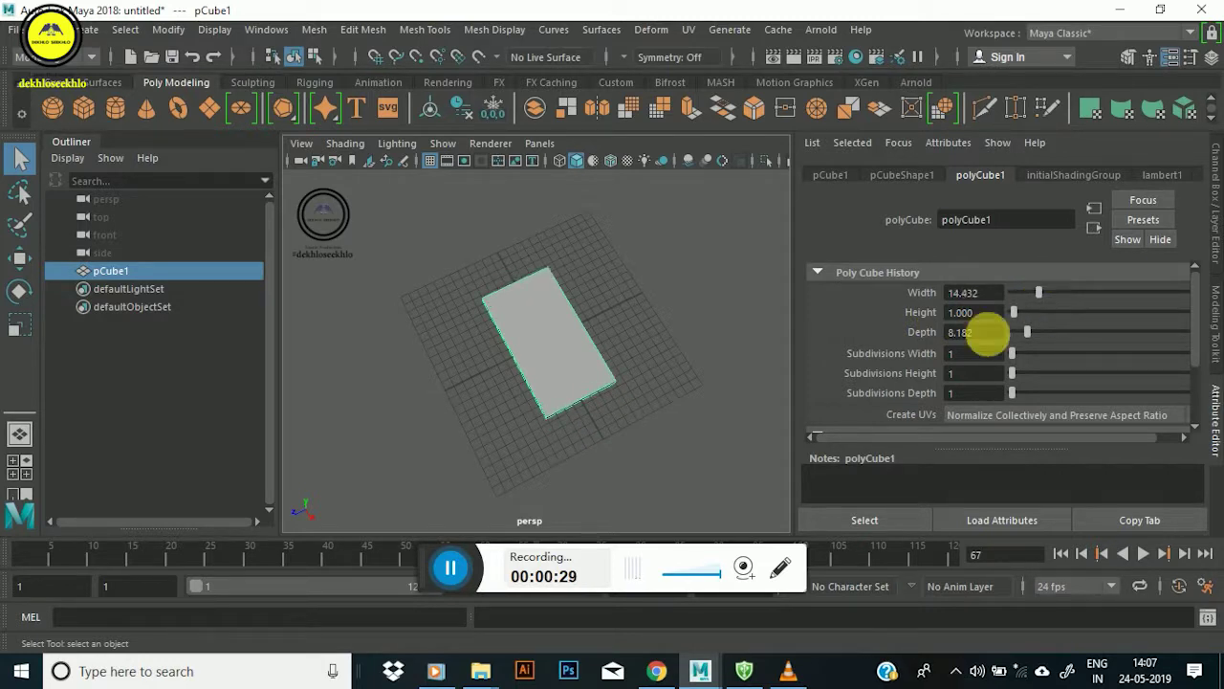
mouse_move(437, 369)
alt+mouse_down()
mouse_move(500, 309)
mouse_move(676, 306)
mouse_move(519, 355)
mouse_move(574, 344)
alt+mouse_up()
mouse_move(1031, 328)
mouse_down()
mouse_move(1020, 309)
mouse_move(1048, 341)
mouse_move(1055, 302)
mouse_up()
key(ctrl+z)
key(ctrl+z)
Orbit around the 17.3 × 1 × 8.2 slab to inspect its shape.
mouse_move(631, 344)
alt+mouse_down()
mouse_move(561, 355)
mouse_move(724, 370)
mouse_move(673, 328)
alt+mouse_up()
scroll(596, 350, up, 5)
mouse_move(596, 350)
alt+mouse_down()
mouse_move(539, 286)
mouse_move(569, 314)
alt+mouse_up()
scroll(550, 299, down, 5)
scroll(569, 314, up, 5)
scroll(567, 310, down, 5)
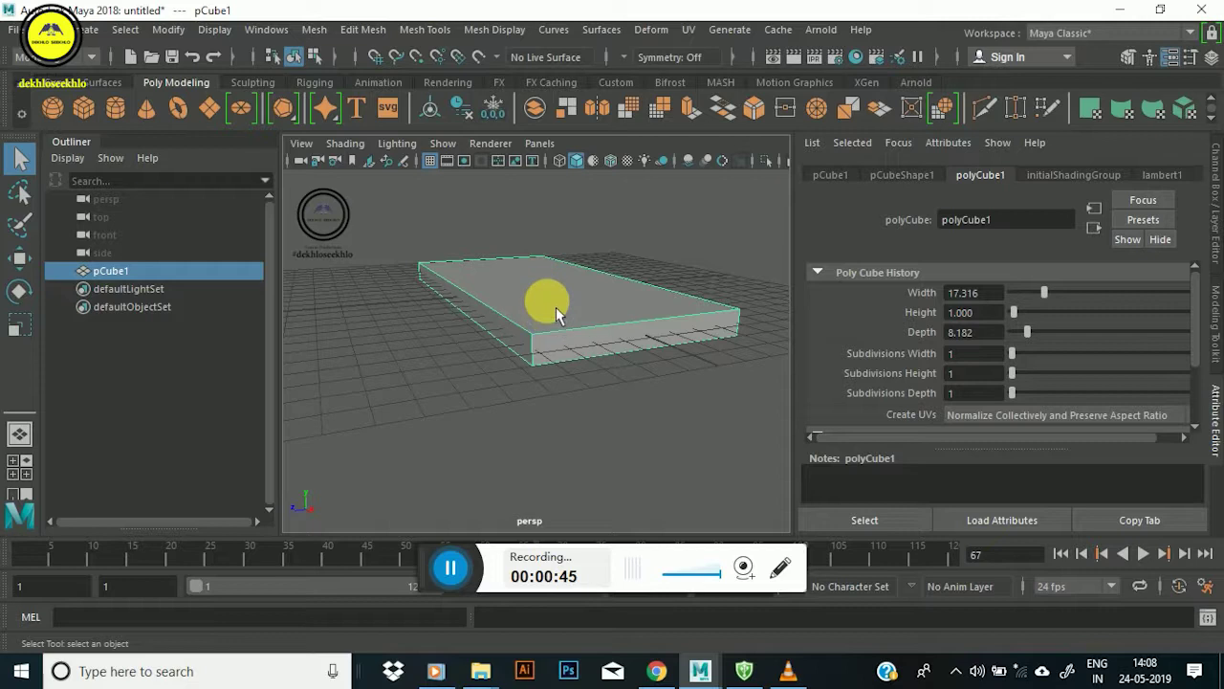
drag(556, 307, 561, 298)
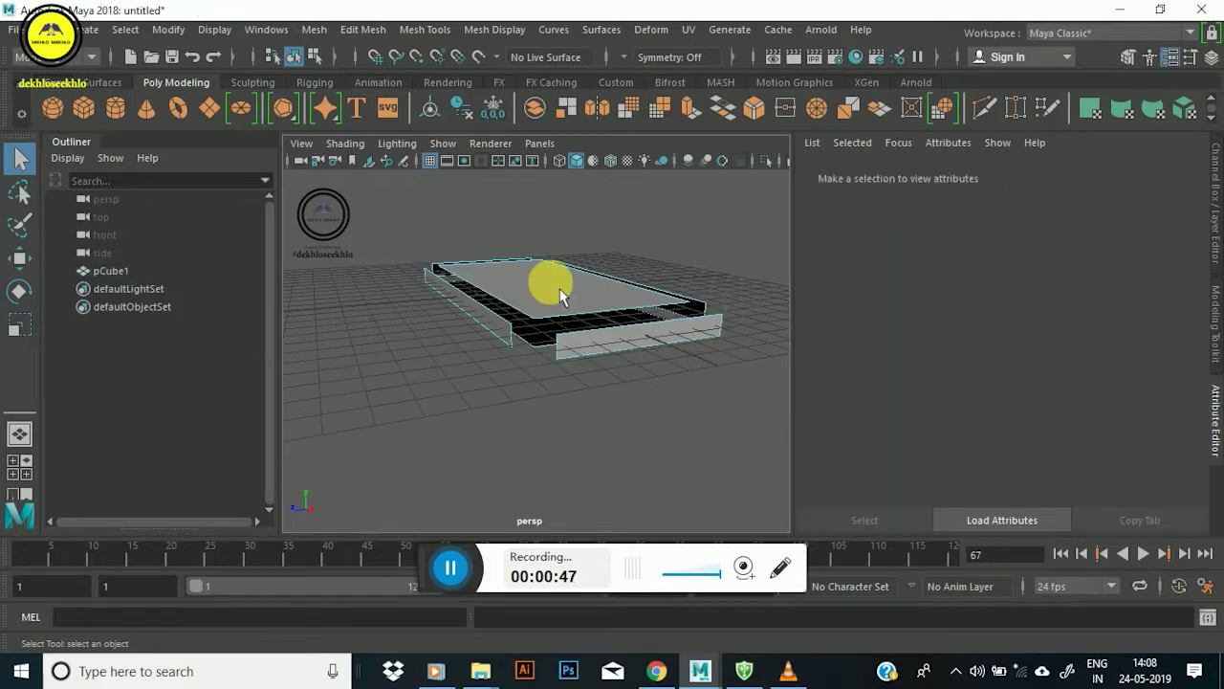
Select the slab's vertical corner edges and apply Bevel Edge to them.
key(ctrl+z)
key(w)
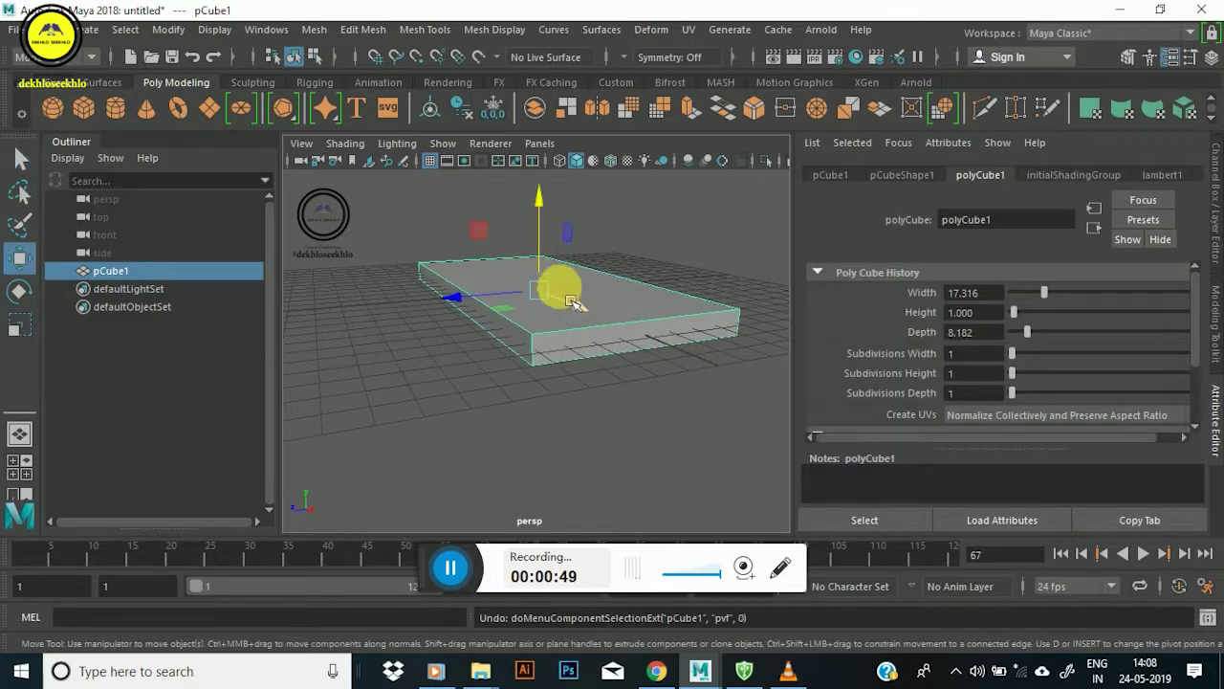
right_drag(571, 303, 538, 103)
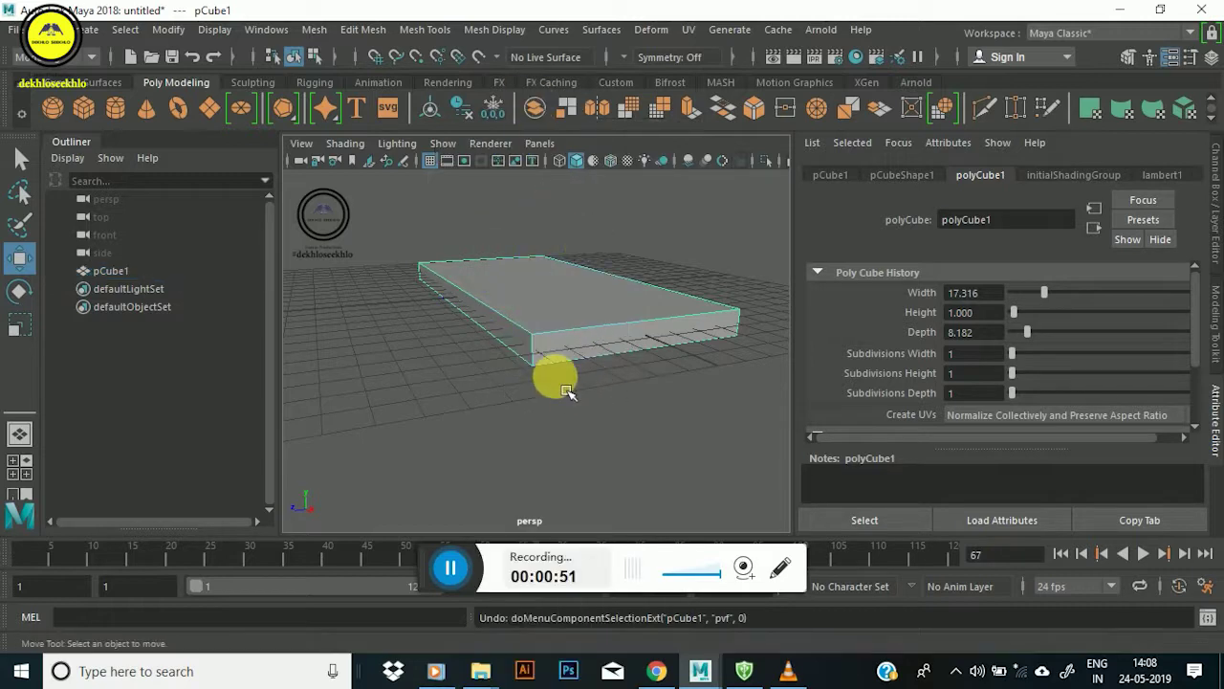
click(593, 355)
mouse_move(650, 335)
alt+mouse_down()
mouse_move(506, 342)
mouse_move(757, 382)
mouse_move(466, 383)
mouse_move(669, 391)
mouse_move(581, 386)
alt+mouse_up()
mouse_move(581, 386)
alt+right_down()
mouse_move(478, 400)
mouse_move(546, 373)
mouse_move(536, 350)
alt+right_up()
mouse_move(476, 342)
alt+mouse_down()
mouse_move(538, 404)
mouse_move(350, 373)
mouse_move(552, 320)
mouse_move(519, 362)
mouse_move(491, 352)
alt+mouse_up()
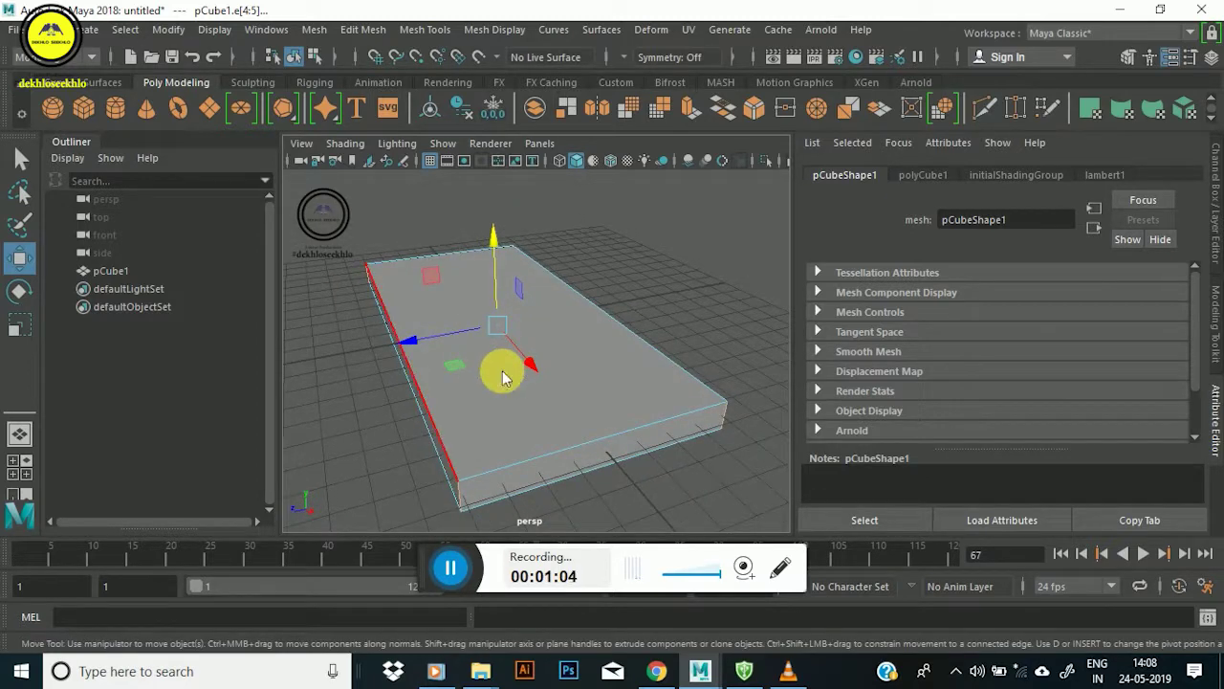
shift+right_drag(502, 378, 583, 352)
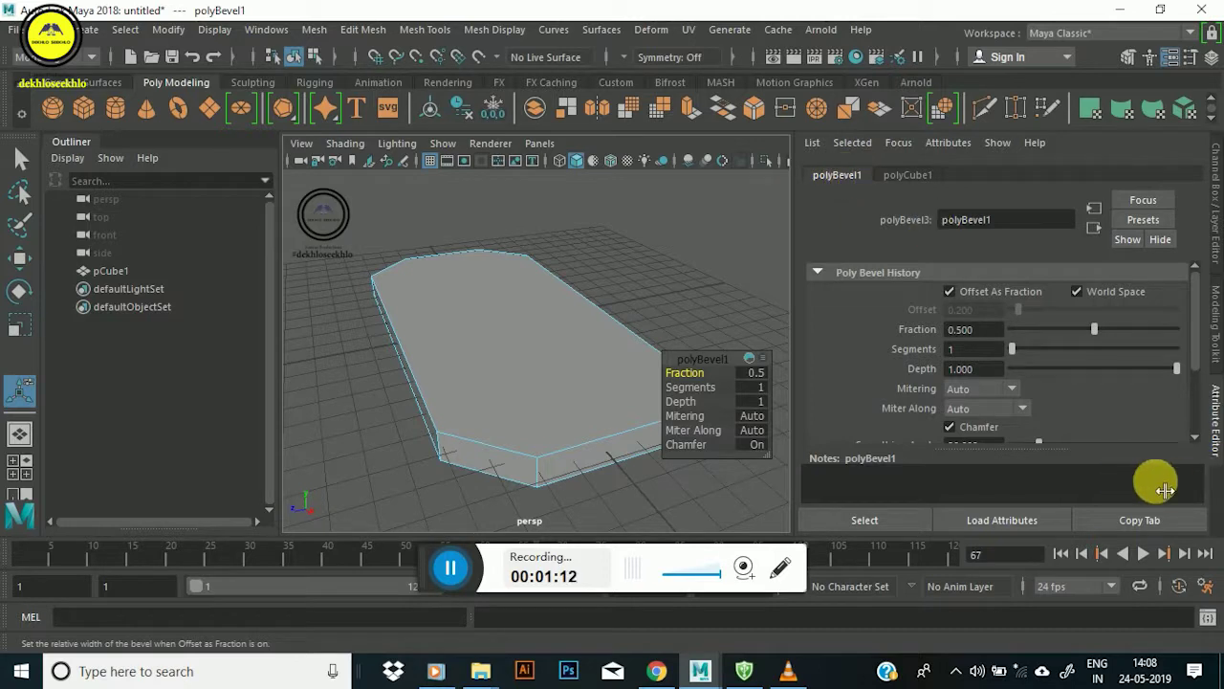
Set polyBevel1 to 7 segments with a 0.4 fraction to round the corners.
click(1212, 420)
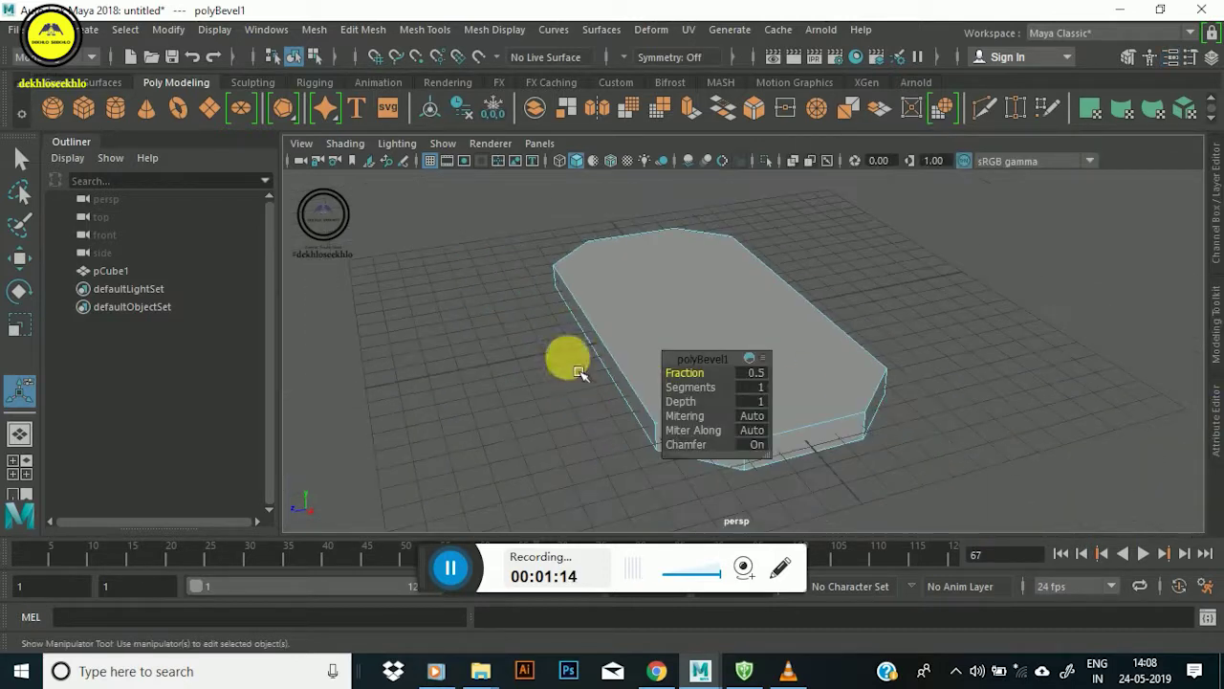
alt+drag(579, 370, 581, 336)
alt+drag(650, 268, 596, 265)
drag(698, 386, 756, 392)
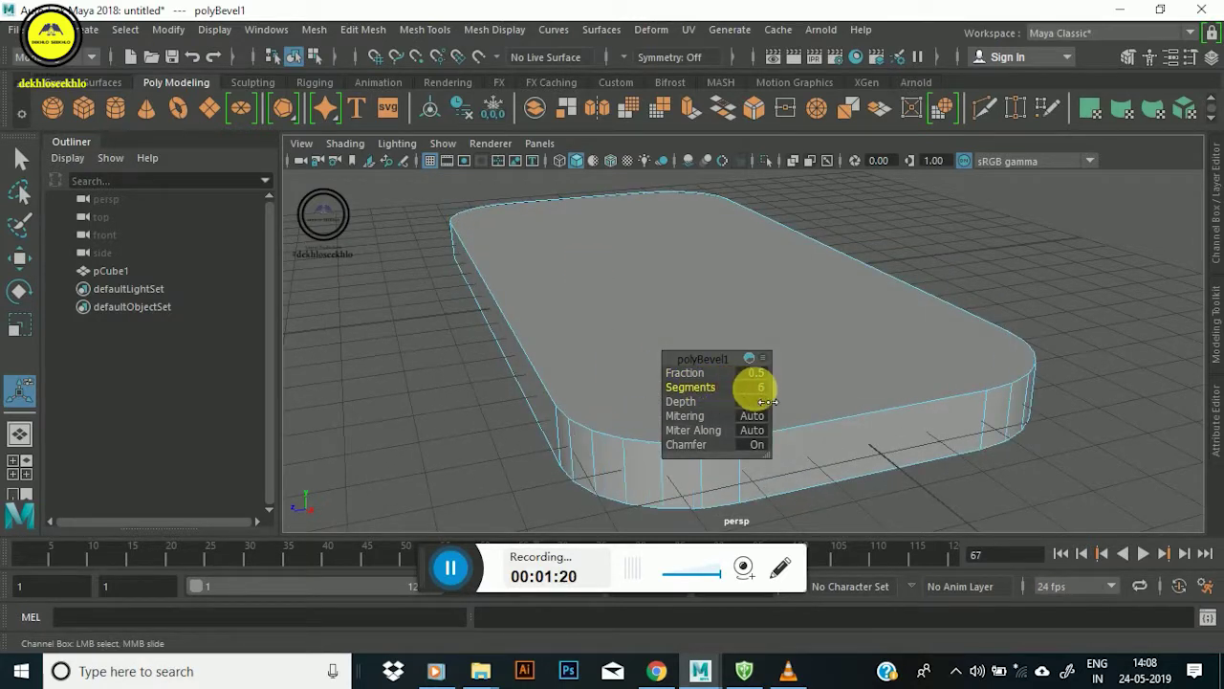
mouse_move(679, 372)
mouse_down()
mouse_move(712, 387)
mouse_move(565, 334)
mouse_move(505, 386)
mouse_move(628, 358)
mouse_up()
mouse_move(628, 358)
alt+middle_down()
mouse_move(834, 272)
mouse_move(902, 328)
alt+middle_up()
mouse_move(901, 328)
alt+mouse_down()
mouse_move(890, 297)
mouse_move(871, 322)
alt+mouse_up()
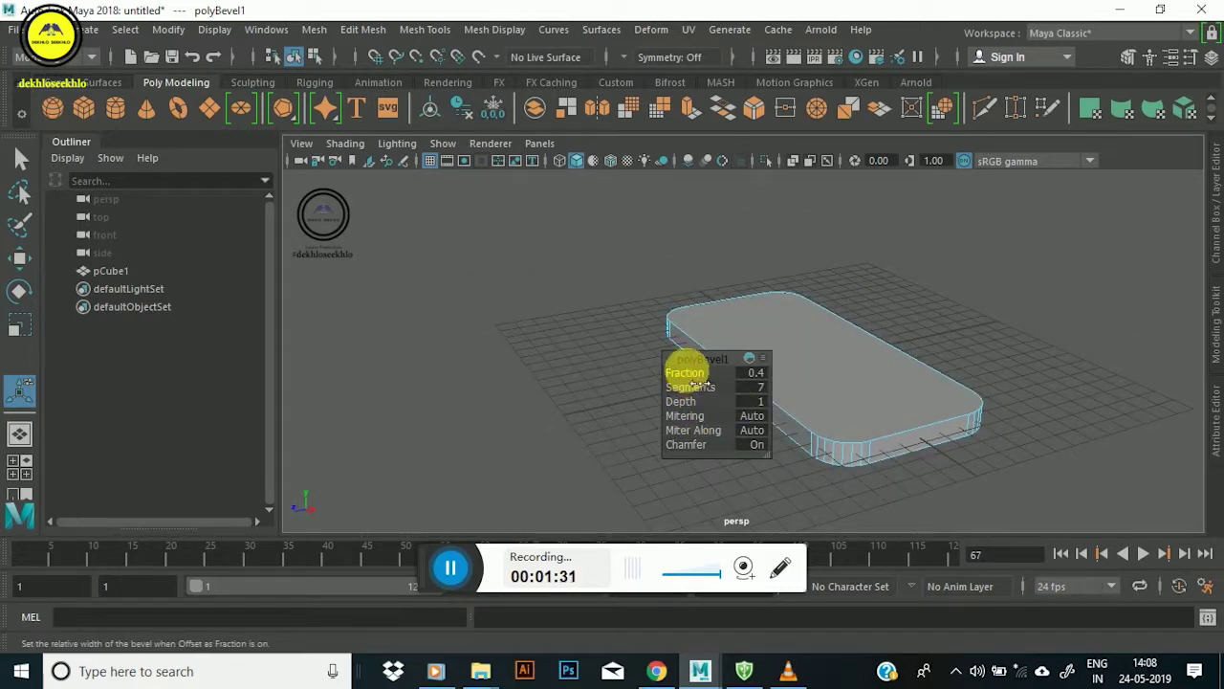
drag(696, 383, 700, 386)
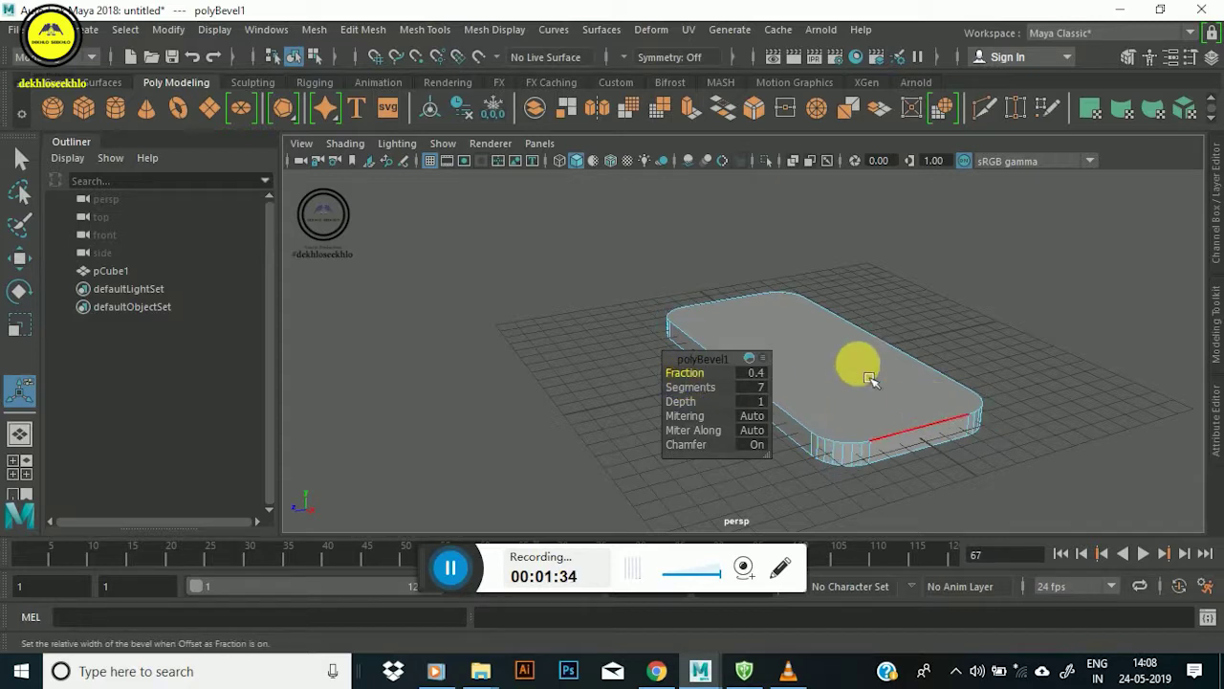
alt+drag(858, 363, 705, 357)
mouse_move(618, 347)
alt+mouse_down()
mouse_move(585, 409)
mouse_move(596, 399)
alt+mouse_up()
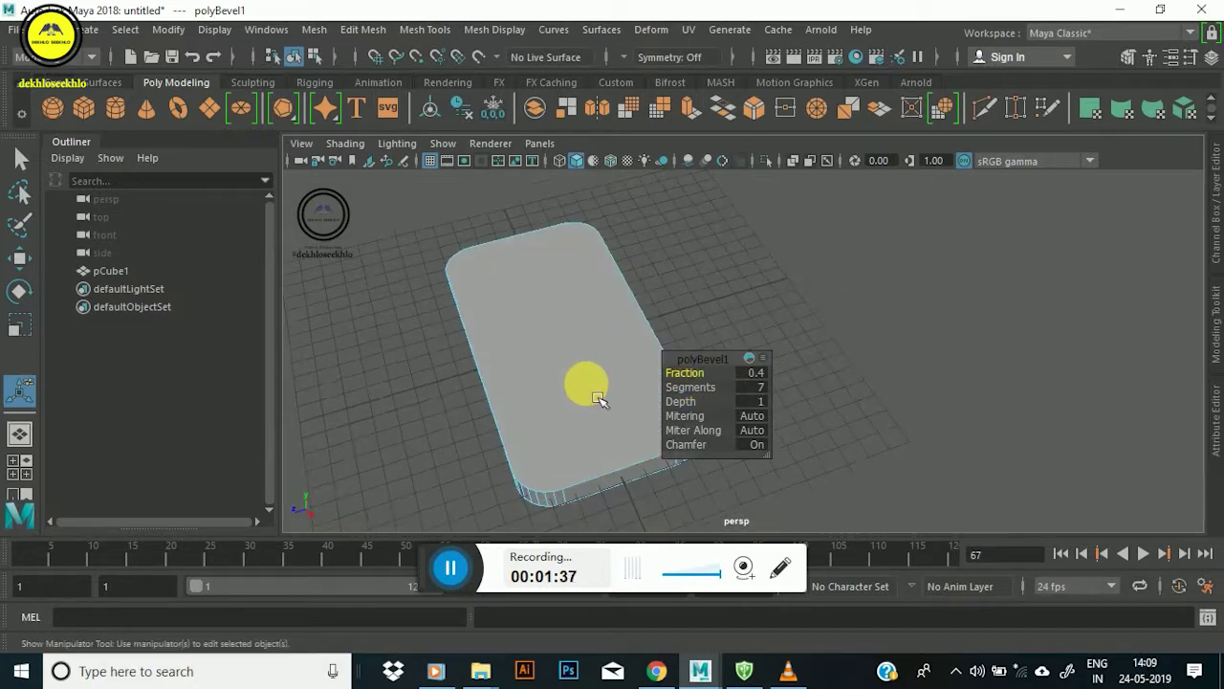
drag(708, 385, 703, 386)
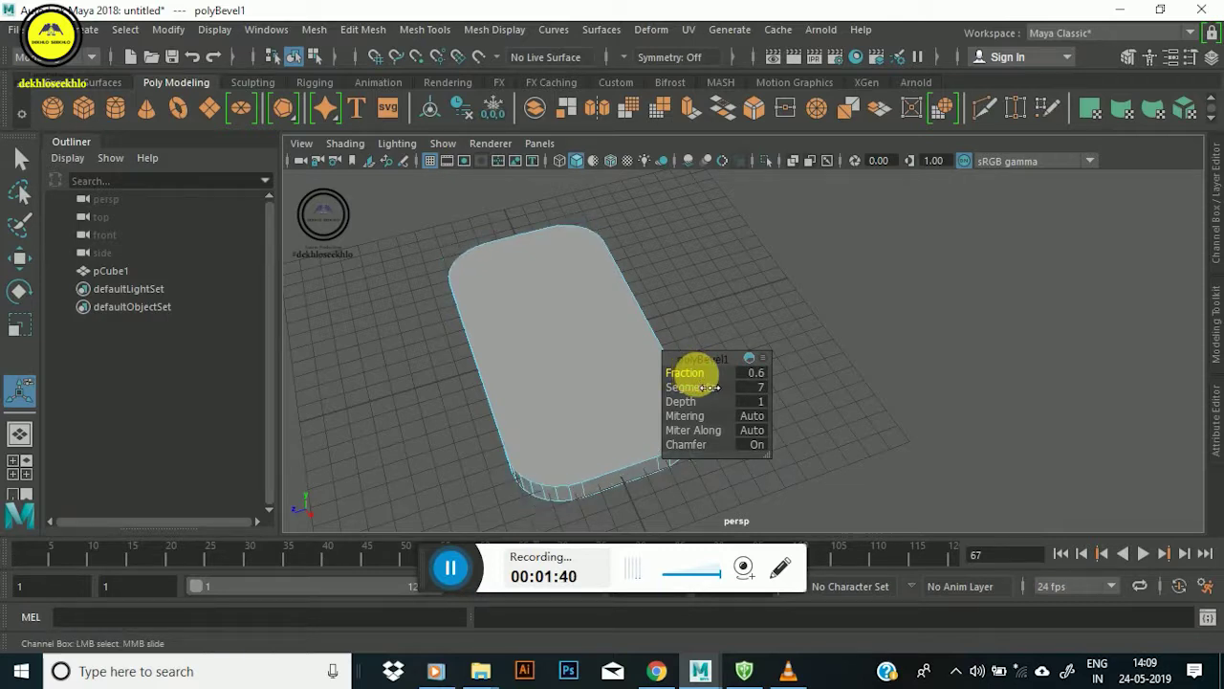
Return the rounded slab to whole-object selection.
mouse_move(642, 355)
alt+mouse_down()
mouse_move(532, 348)
mouse_move(539, 309)
mouse_move(717, 295)
alt+mouse_up()
scroll(546, 315, up, 3)
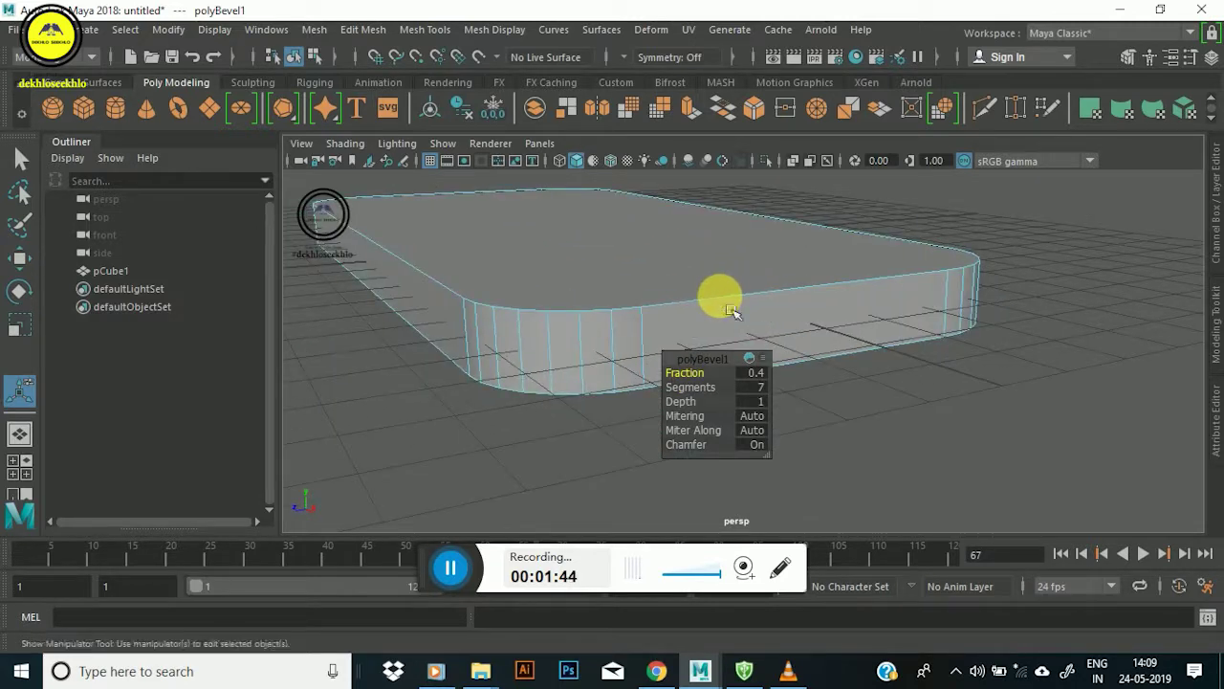
right_click(611, 245)
click(612, 245)
click(880, 197)
mouse_move(880, 197)
alt+mouse_down()
mouse_move(686, 295)
mouse_move(706, 386)
mouse_move(661, 293)
alt+mouse_up()
Select pCube1 and Multi-Cut an edge loop across the rounded slab's side wall.
click(622, 295)
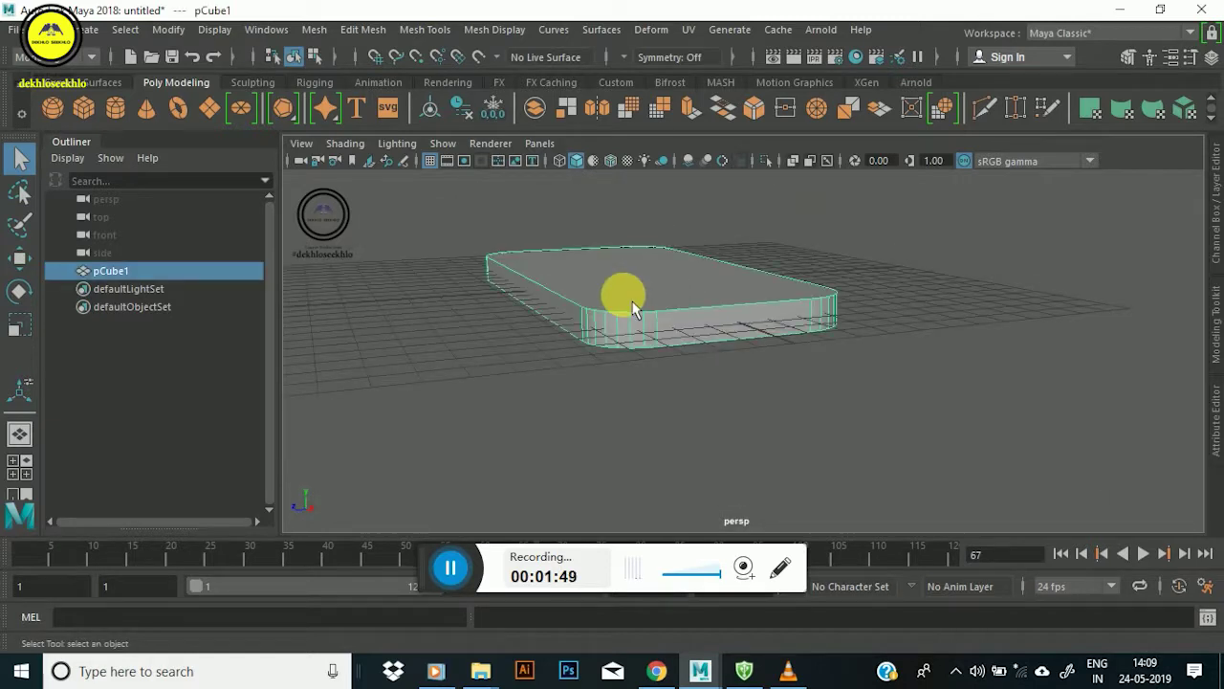
scroll(697, 350, up, 3)
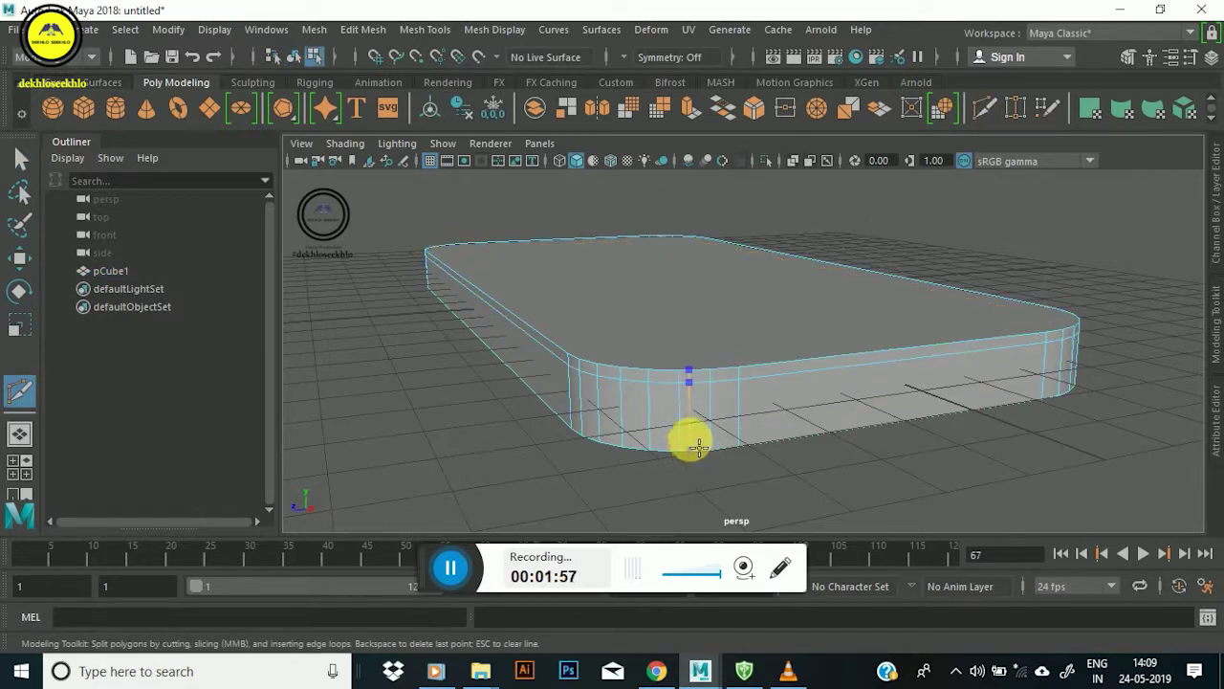
ctrl+click(710, 420)
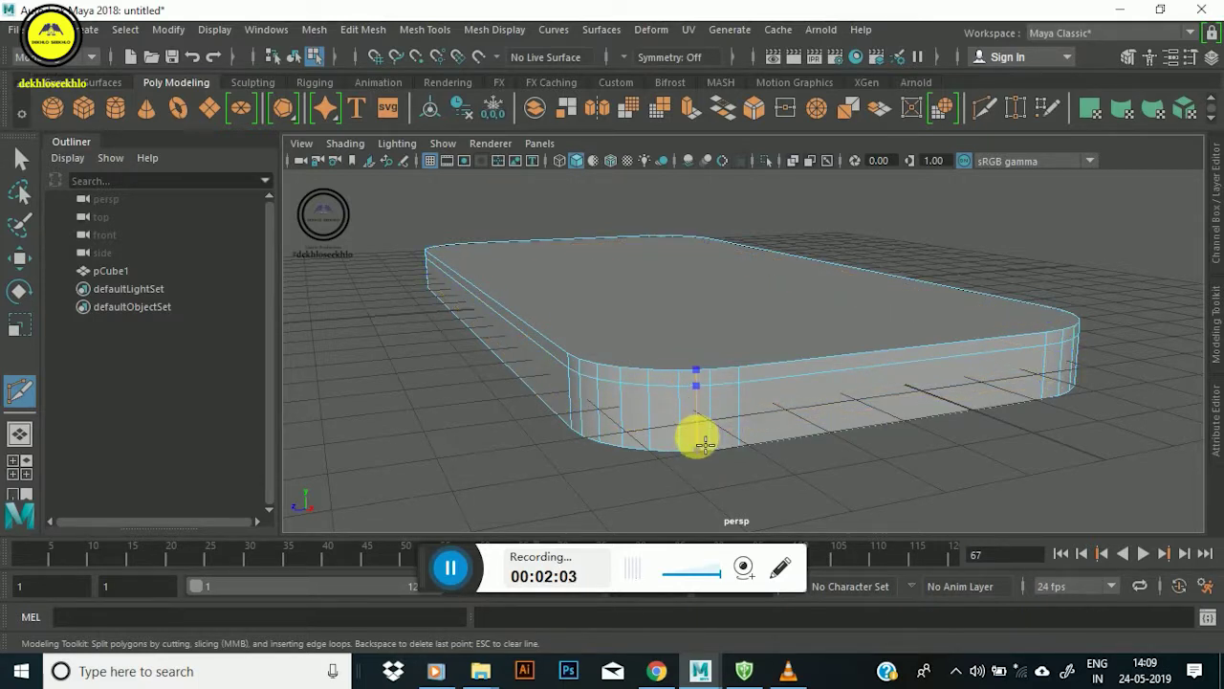
Finish the cut on the slab and return to whole-object selection.
alt+drag(656, 295, 638, 342)
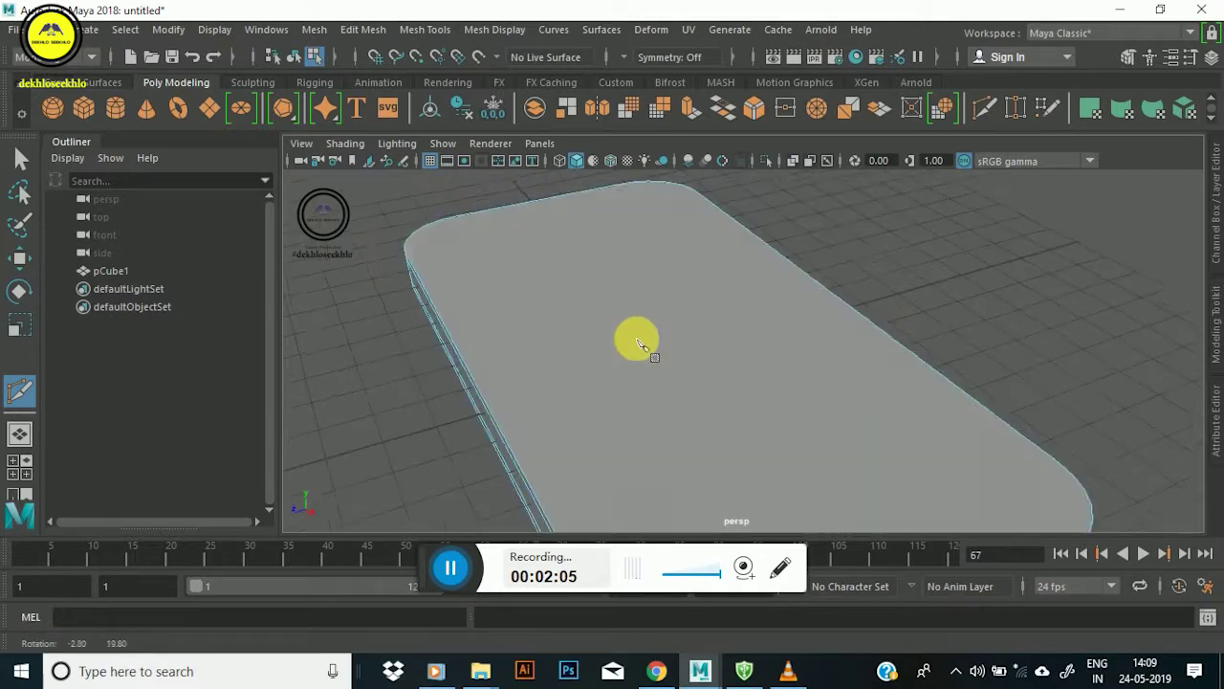
click(637, 335)
key(w)
click(628, 265)
key(f)
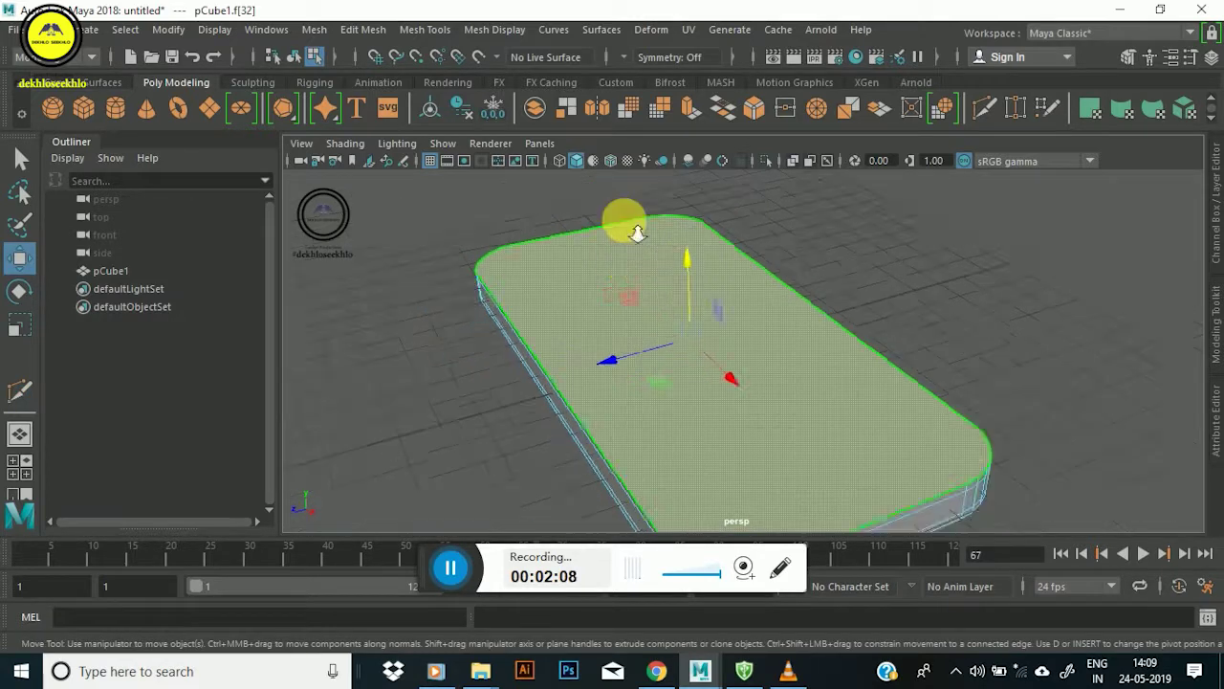
right_click(632, 156)
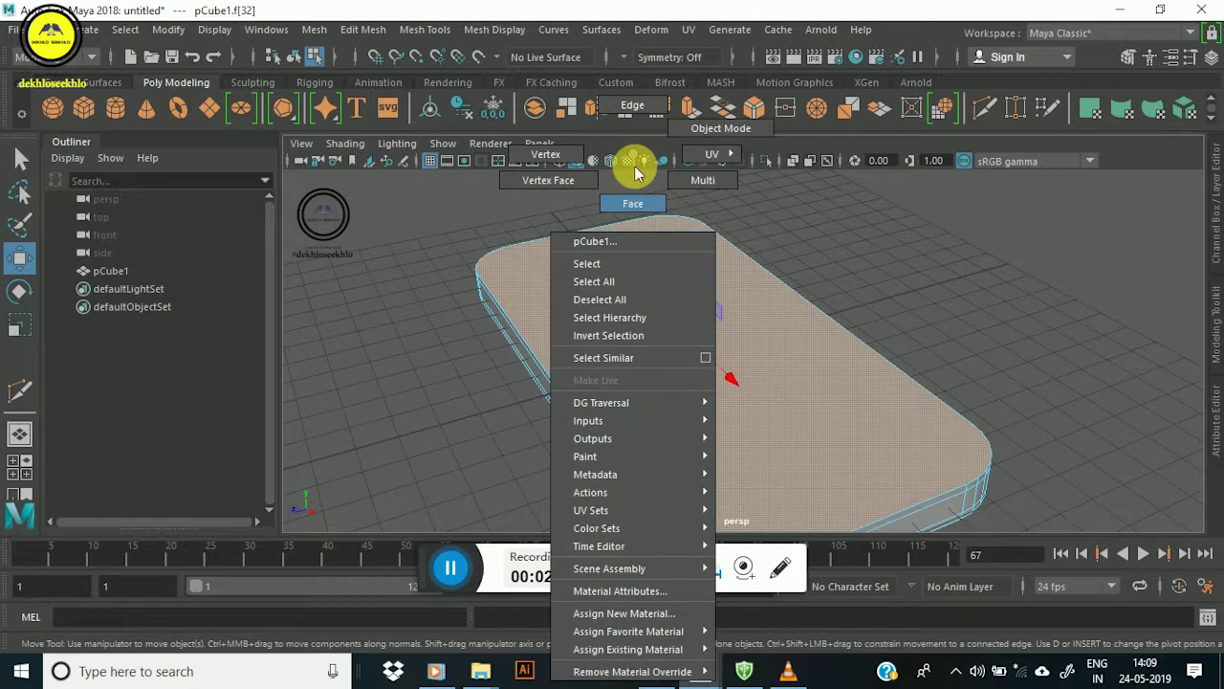
click(720, 128)
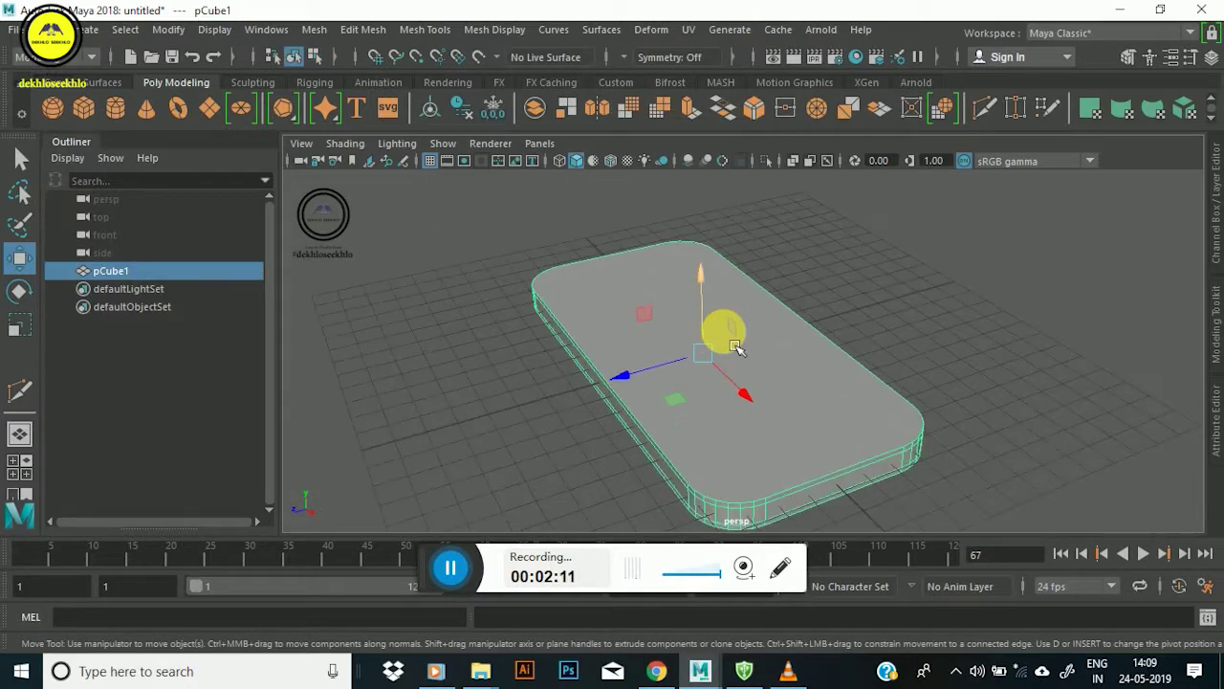
Try duplicating the slab and moving the copy aside, then undo it.
key(ctrl+d)
drag(702, 273, 702, 220)
drag(647, 306, 279, 402)
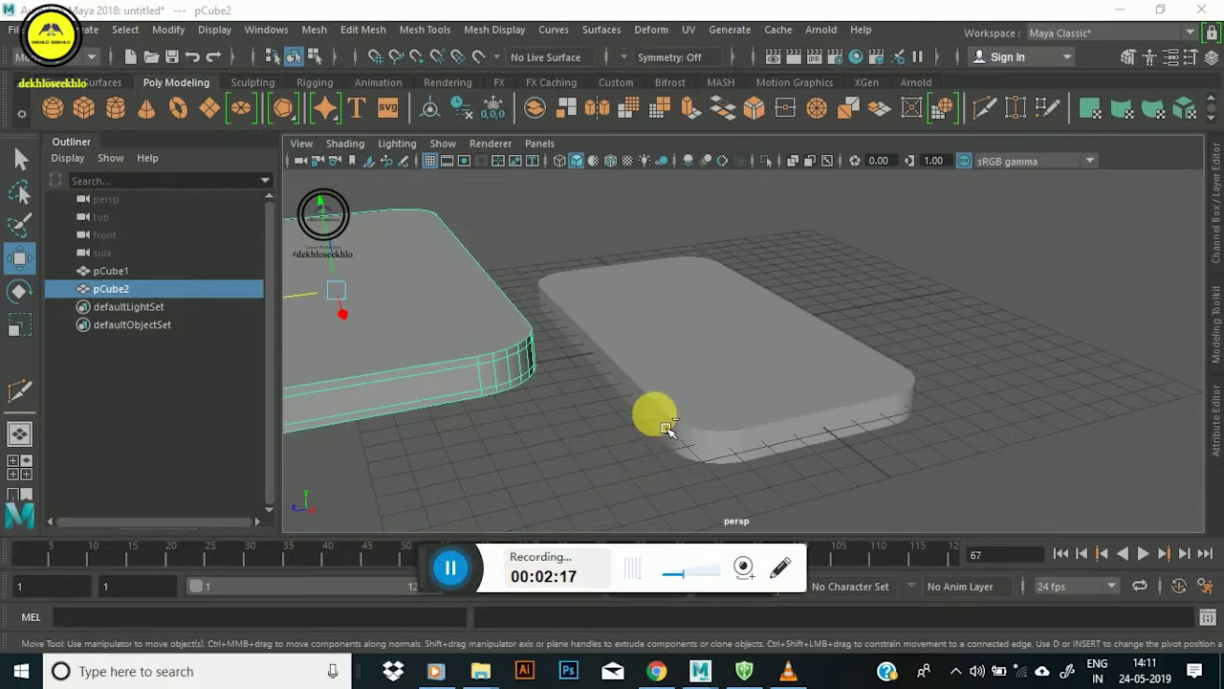
key(ctrl+z)
key(ctrl+z)
key(ctrl+z)
key(ctrl+z)
key(ctrl+z)
key(ctrl+z)
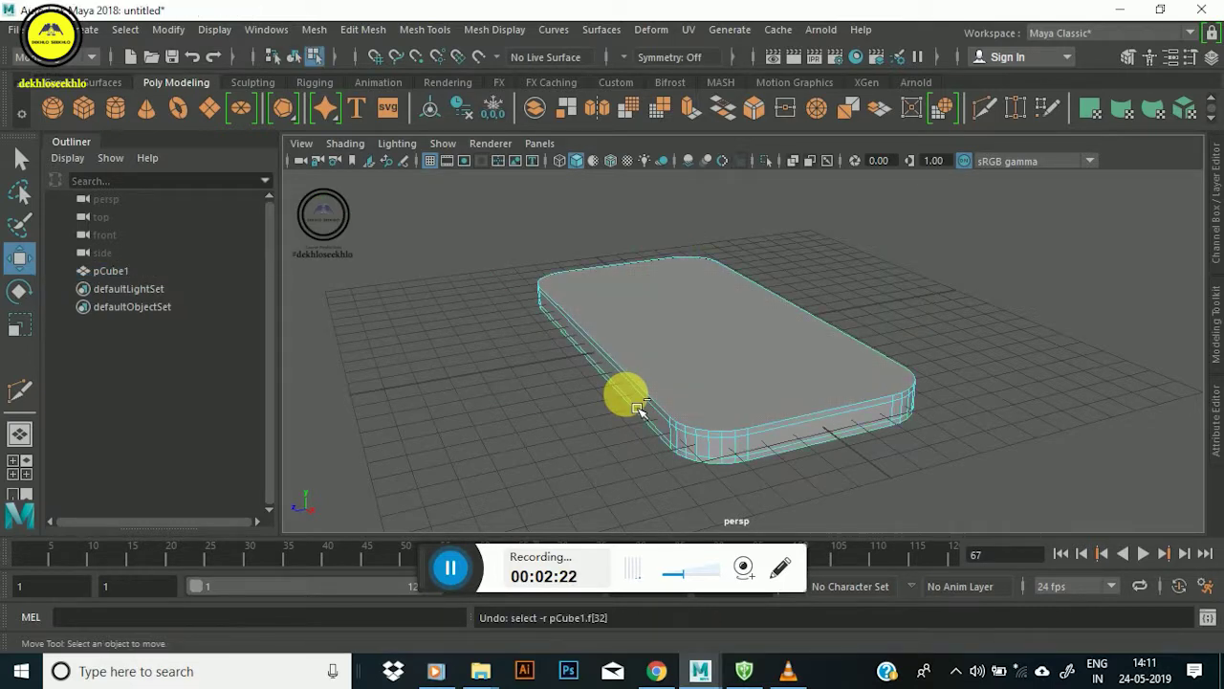
key(ctrl+z)
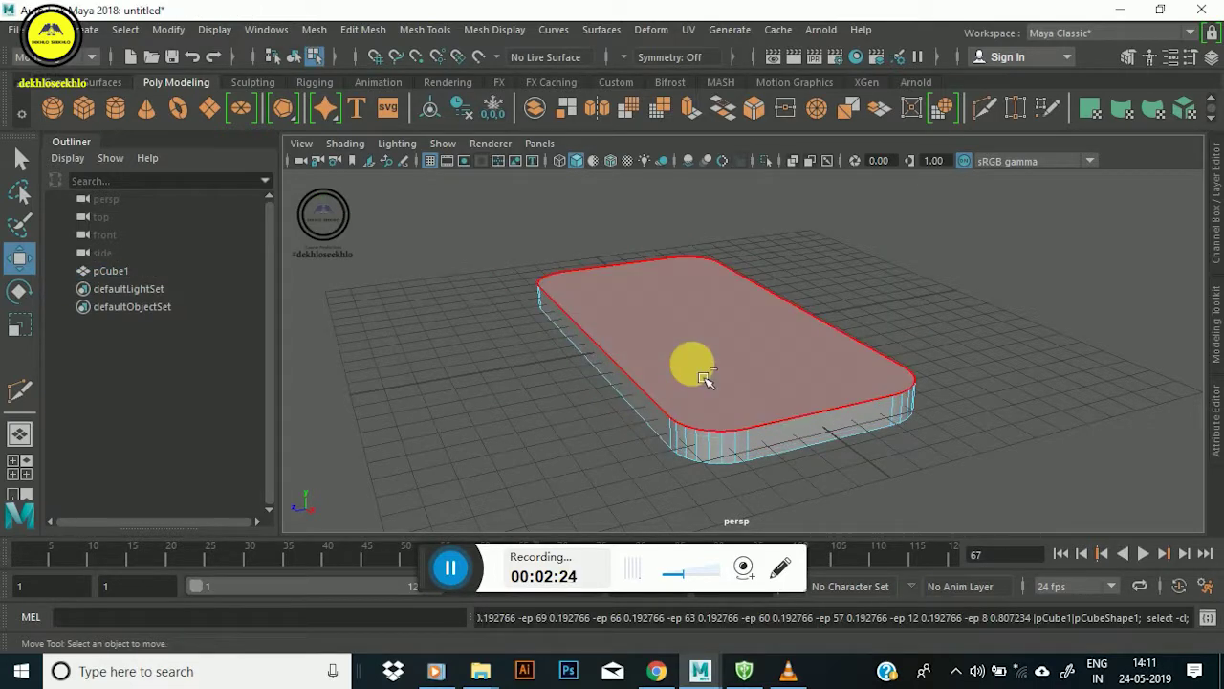
Duplicate the rounded slab as pCube2, move it off to the left, and reselect pCube1.
click(704, 378)
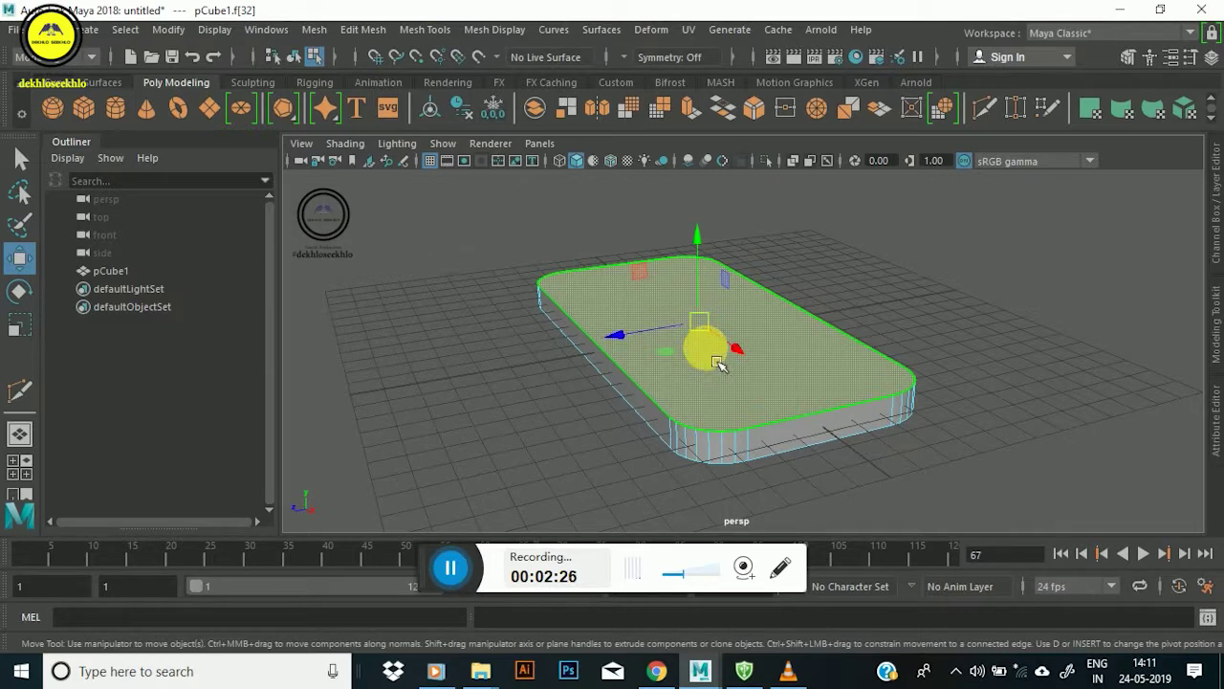
right_drag(718, 363, 889, 259)
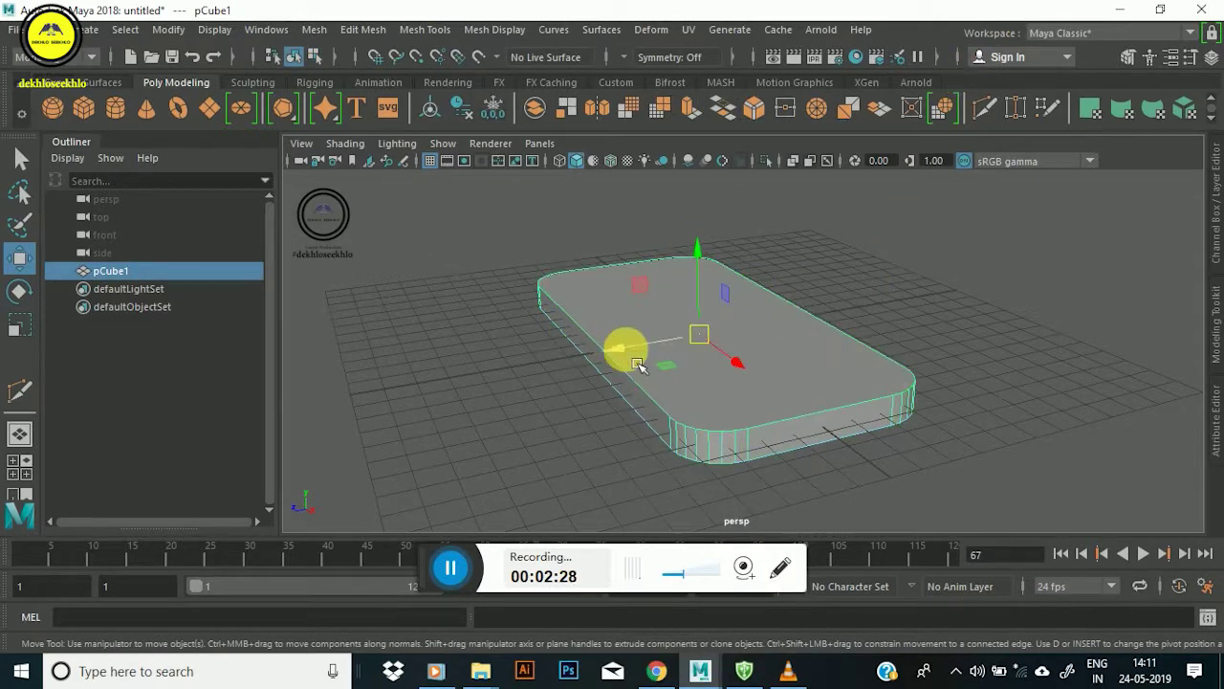
key(ctrl+d)
drag(699, 267, 718, 186)
drag(631, 311, 279, 346)
click(763, 443)
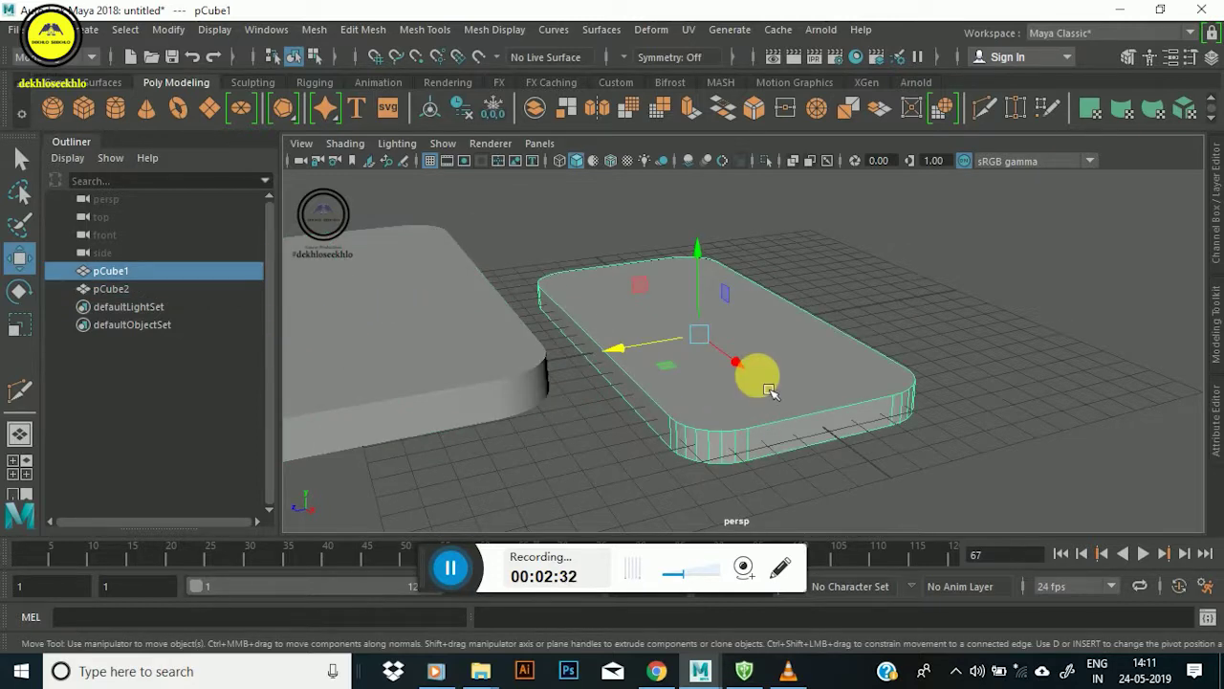
Select pCube1's top face and delete it to open the tray.
scroll(770, 392, up, 2)
right_drag(778, 154, 796, 195)
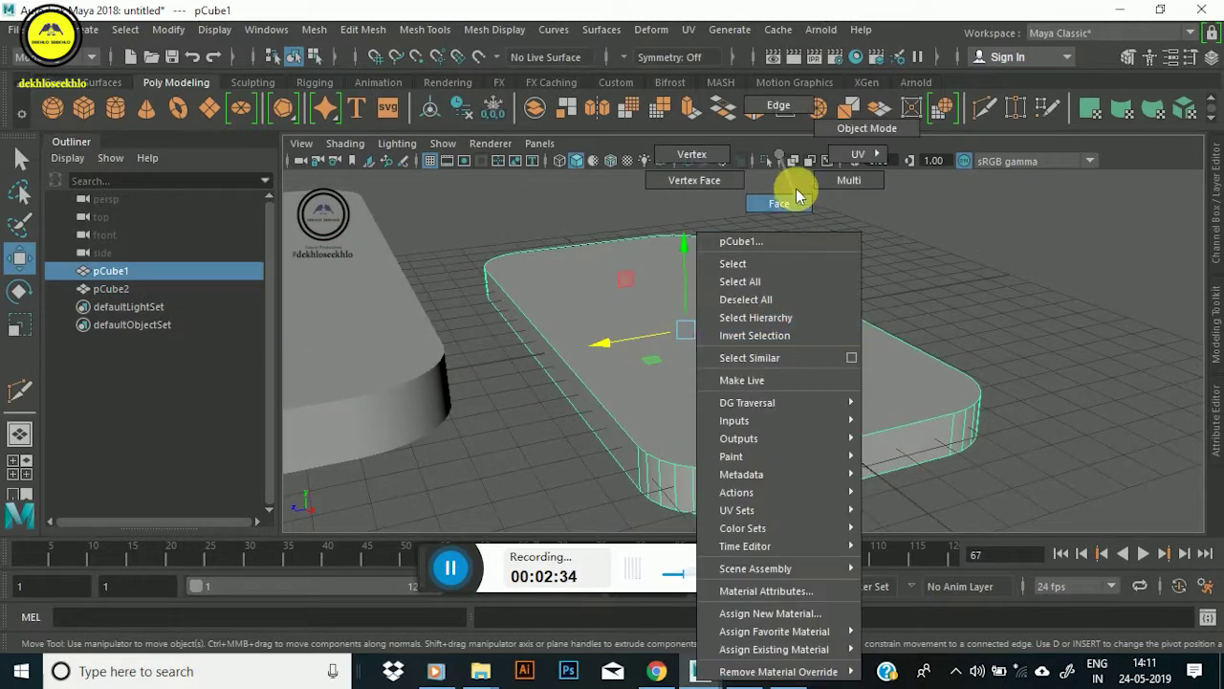
click(758, 320)
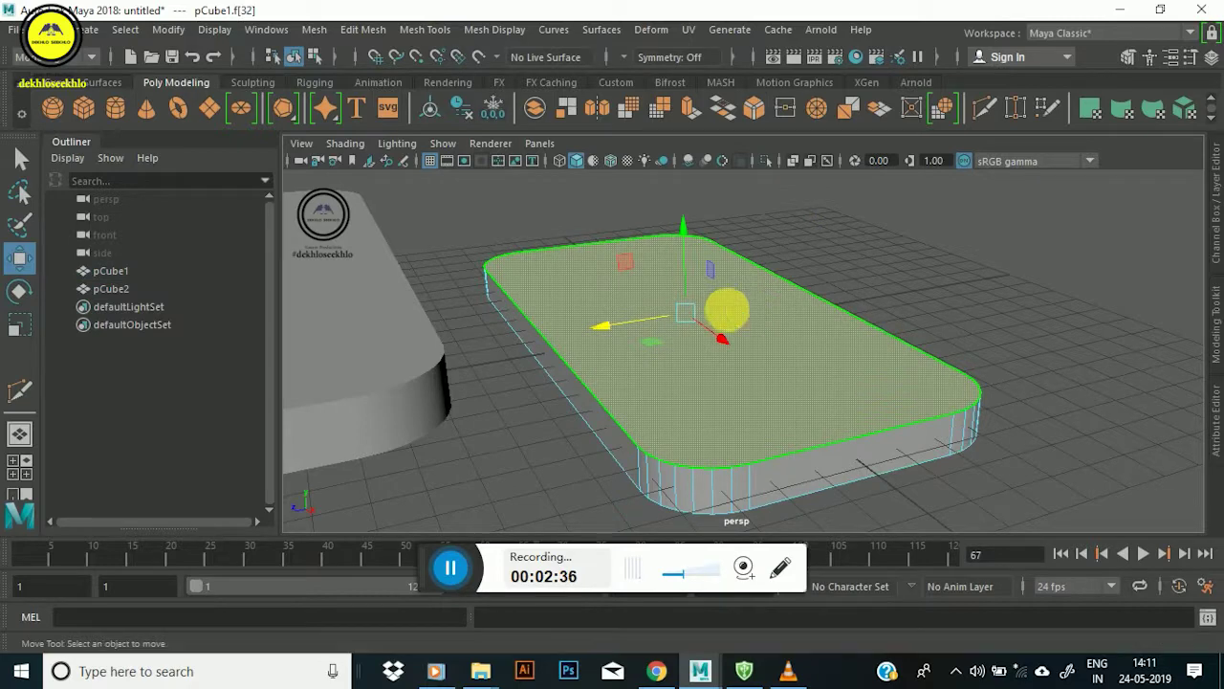
key(Delete)
key(ctrl+z)
key(ctrl+z)
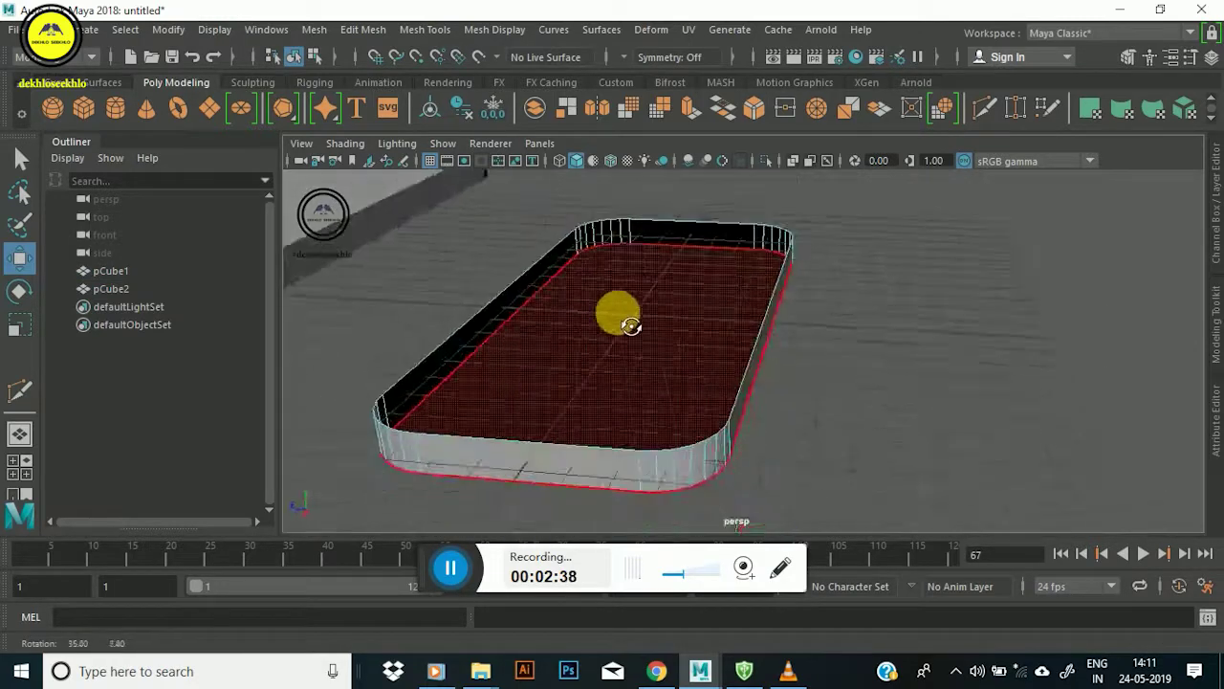
key(ctrl+z)
key(ctrl+z)
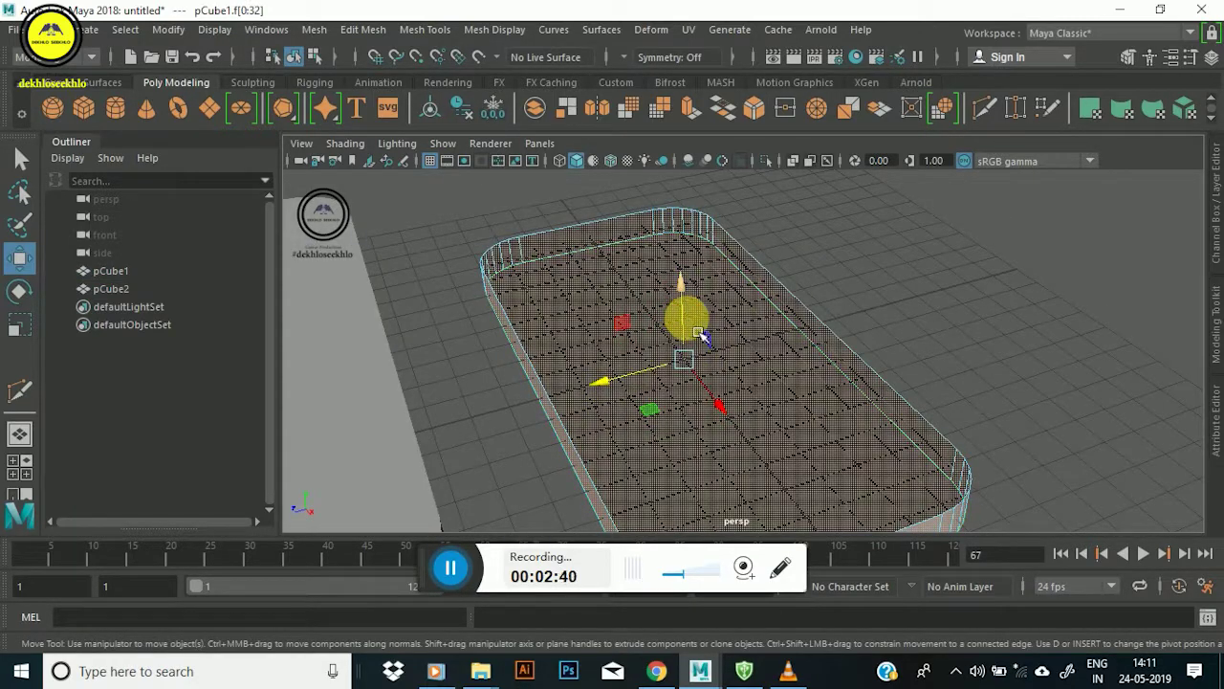
key(ctrl+z)
key(ctrl+z)
key(ctrl+z)
Extrude the tray's faces with a Thickness of 0.2 to give the walls depth.
mouse_move(724, 354)
shift+right_down()
mouse_move(708, 354)
mouse_move(704, 333)
shift+right_up()
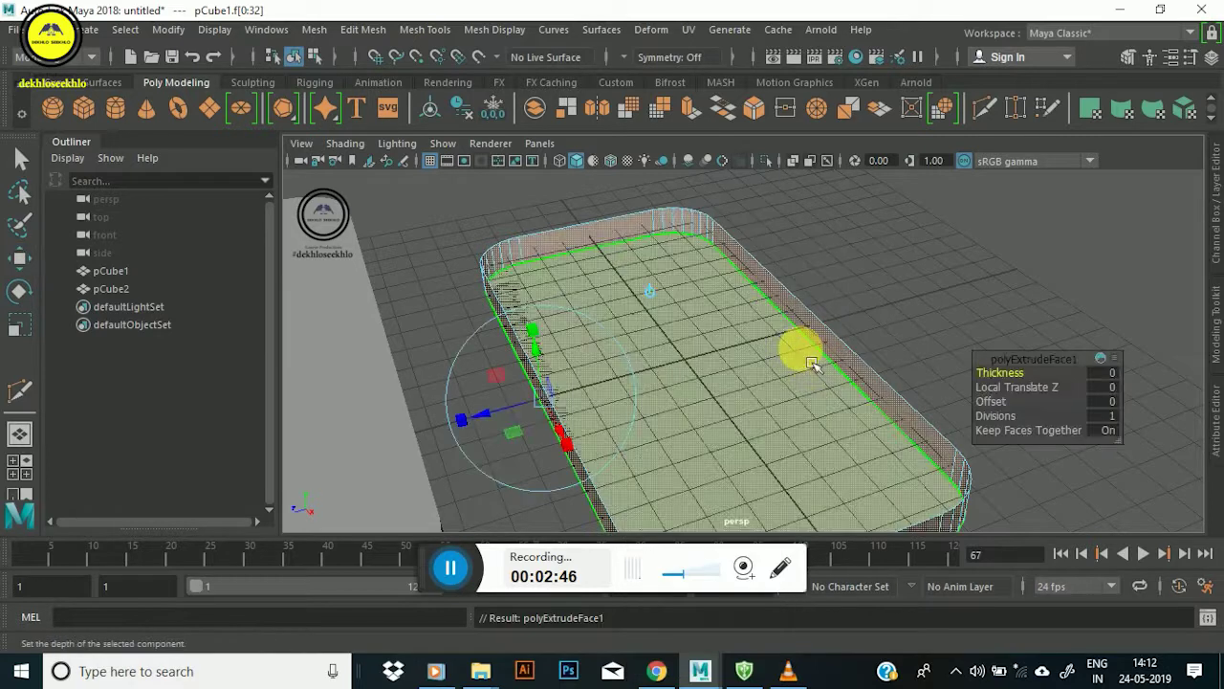
scroll(704, 345, up, 3)
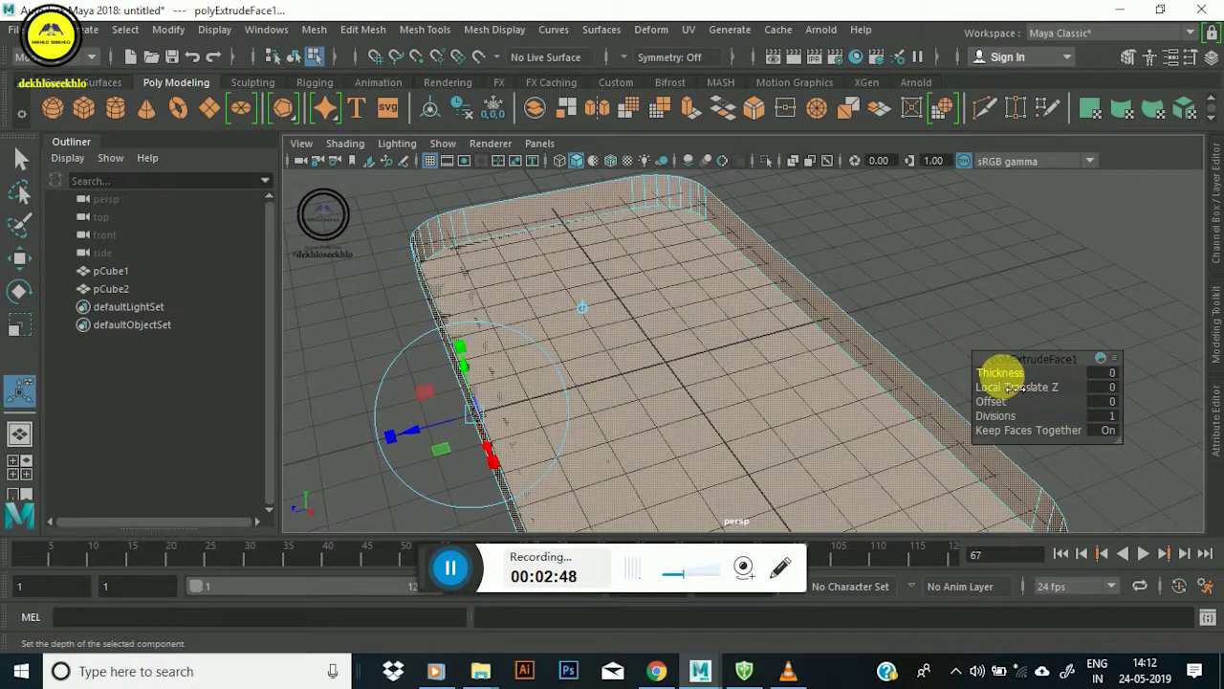
drag(1001, 373, 1012, 388)
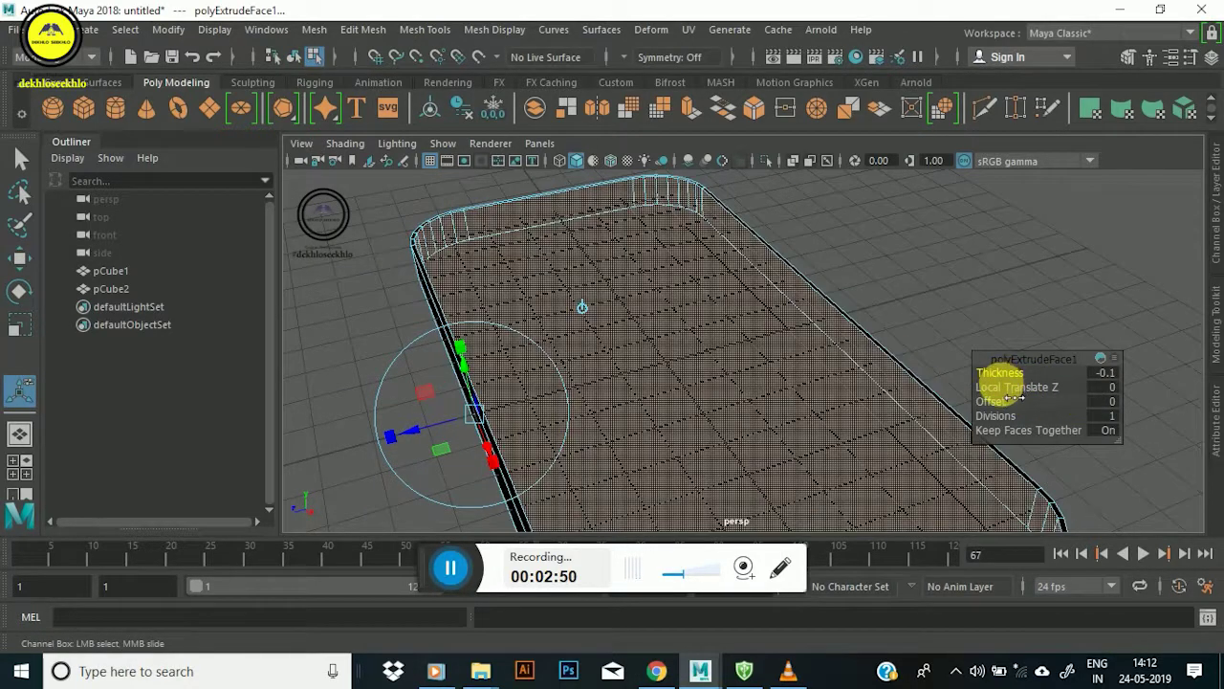
scroll(733, 342, down, 3)
mouse_move(733, 341)
alt+mouse_down()
mouse_move(724, 306)
mouse_move(732, 334)
mouse_move(699, 353)
alt+mouse_up()
scroll(733, 335, up, 3)
Return to Object Mode and reselect the pCube1 tray.
right_click(704, 287)
click(727, 129)
click(937, 178)
mouse_move(792, 314)
alt+mouse_down()
mouse_move(722, 284)
mouse_move(739, 259)
mouse_move(637, 358)
mouse_move(663, 398)
mouse_move(711, 377)
alt+mouse_up()
click(757, 403)
Multi-Cut a horizontal edge loop around the thickened tray's outer side wall.
click(985, 107)
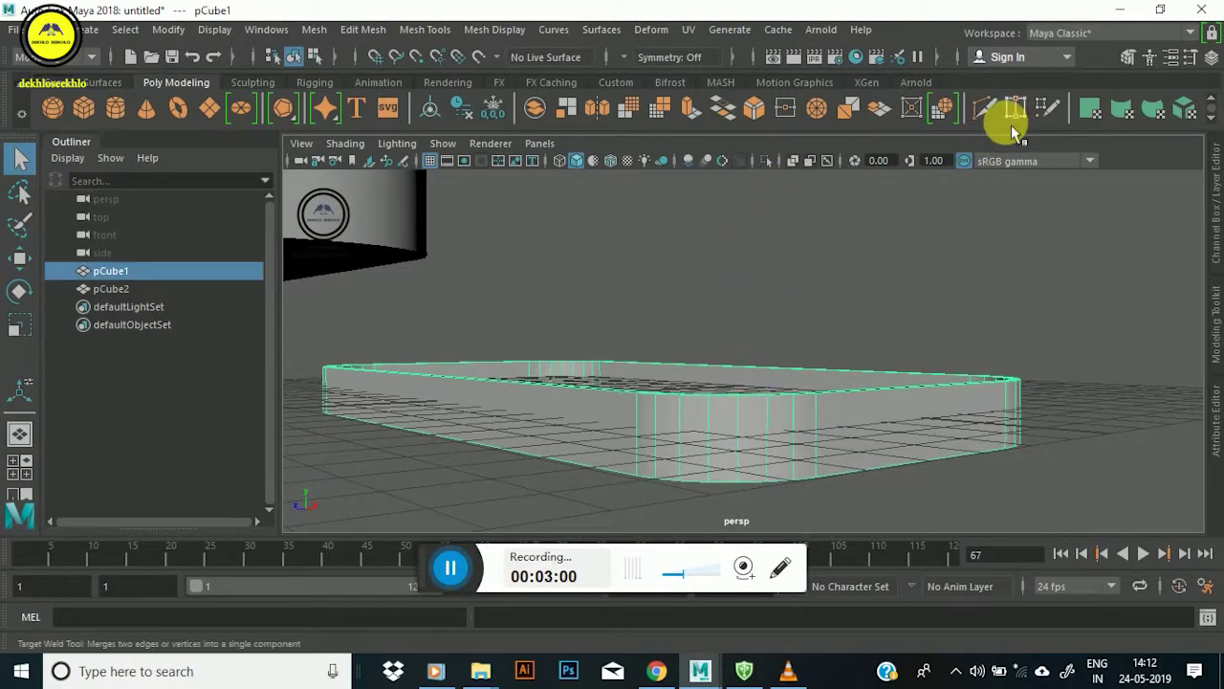
ctrl+click(731, 448)
scroll(752, 424, up, 2)
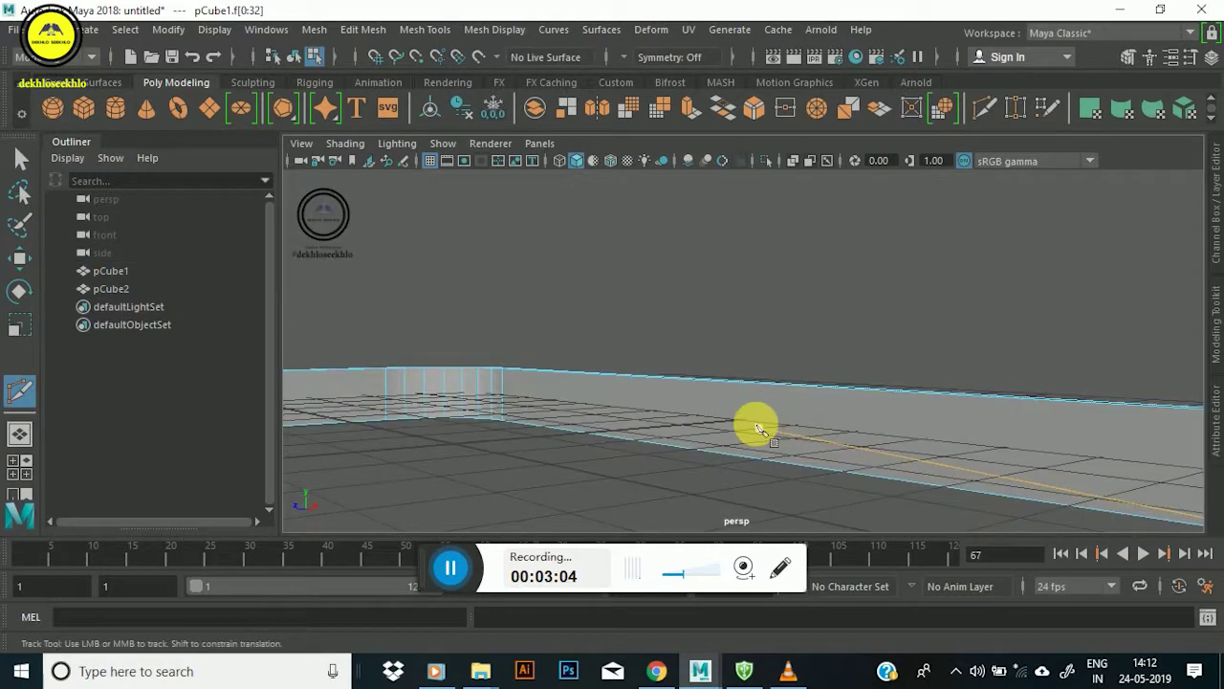
scroll(683, 350, up, 3)
scroll(699, 368, up, 2)
alt+middle_drag(707, 392, 718, 374)
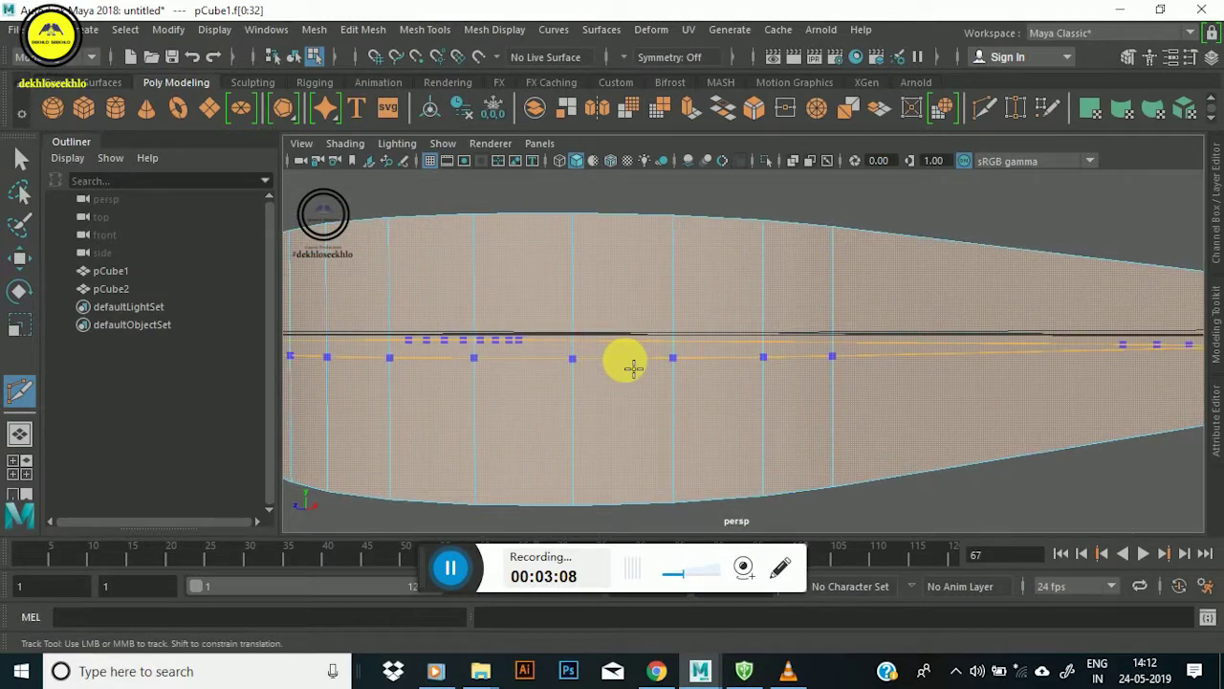
key(F8)
mouse_move(718, 369)
alt+mouse_down()
mouse_move(660, 407)
mouse_move(678, 389)
alt+mouse_up()
alt+middle_drag(678, 388, 681, 371)
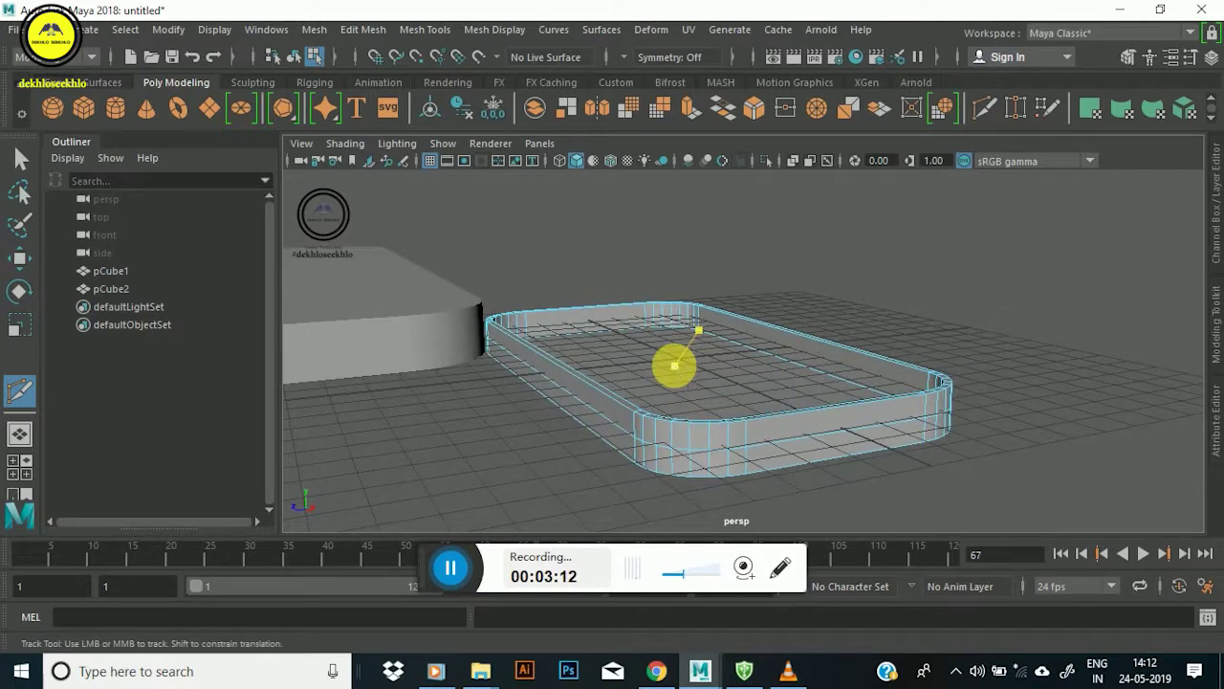
Select the tray's bottom face and frame the view on it.
key(w)
click(685, 373)
key(f)
mouse_move(677, 278)
alt+mouse_down()
mouse_move(705, 405)
mouse_move(724, 374)
mouse_move(682, 301)
alt+mouse_up()
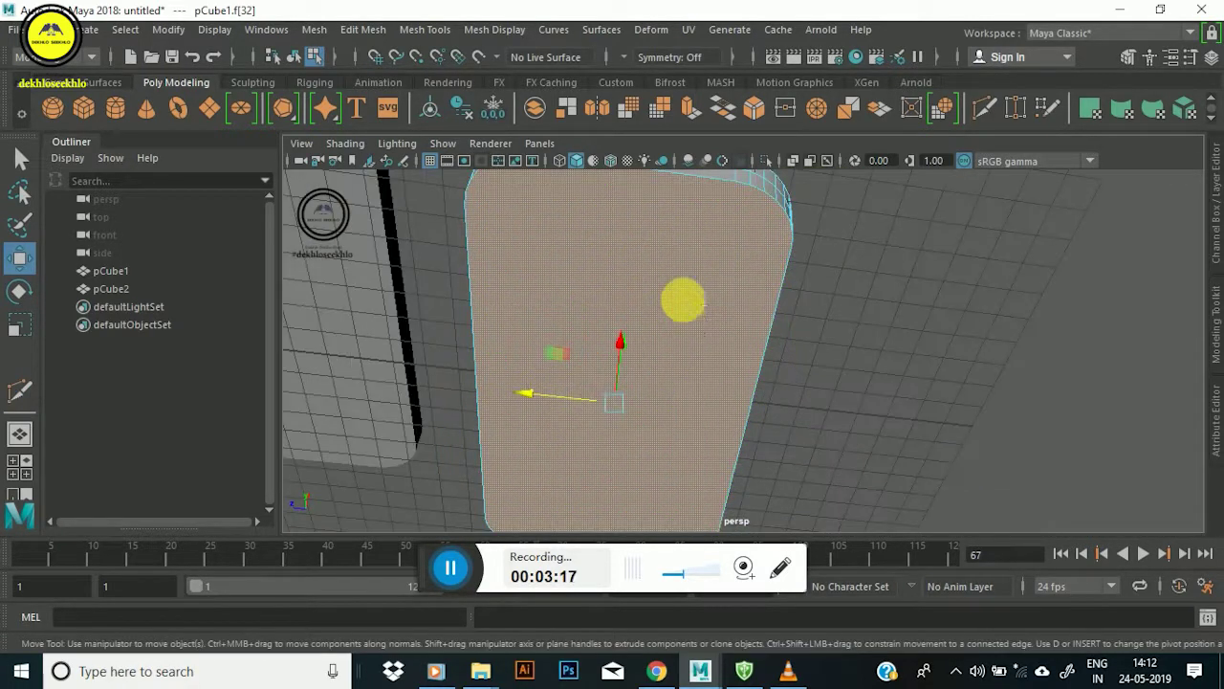
Extrude the bottom face with an Offset of 0.2 to inset a border ring.
shift+right_click(683, 302)
click(685, 308)
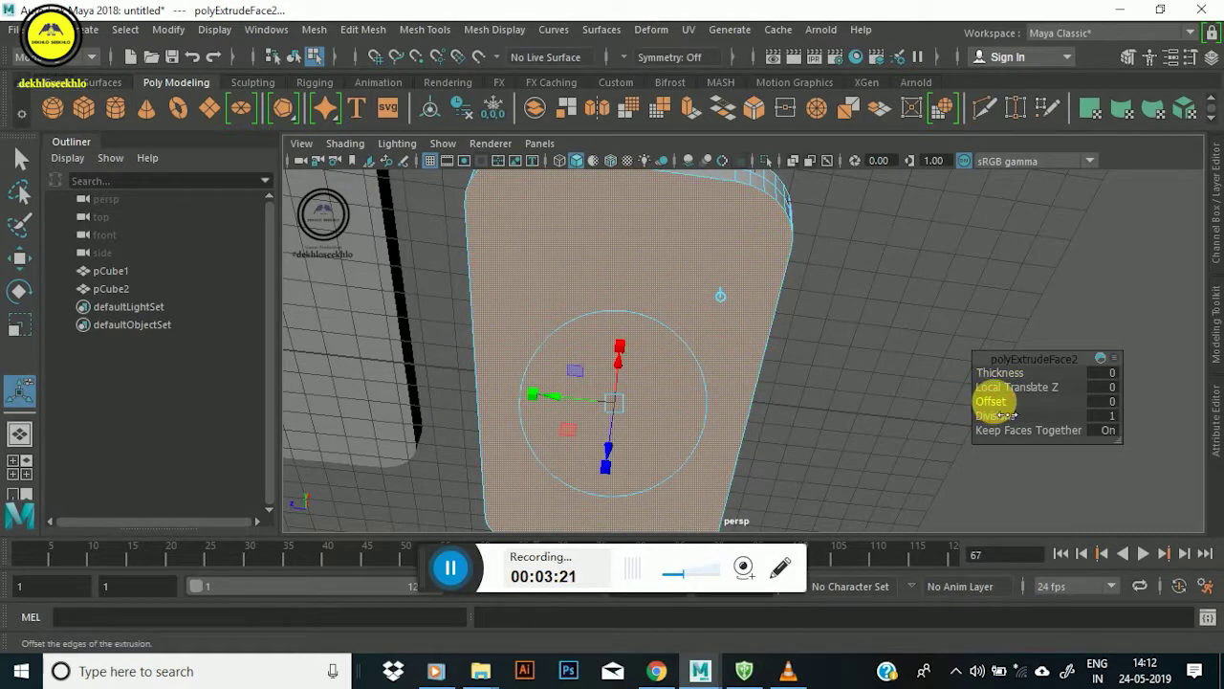
drag(999, 415, 1018, 417)
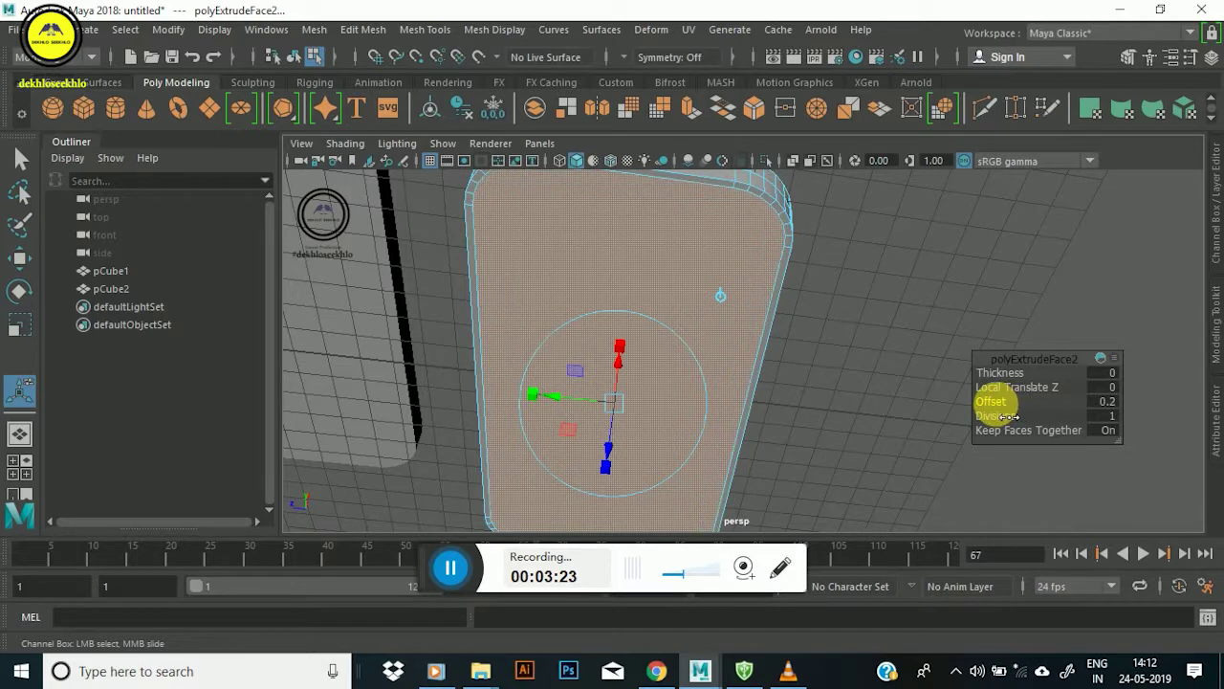
mouse_move(985, 397)
alt+mouse_down()
mouse_move(820, 273)
mouse_move(664, 533)
mouse_move(733, 373)
mouse_move(713, 376)
mouse_move(778, 389)
alt+mouse_up()
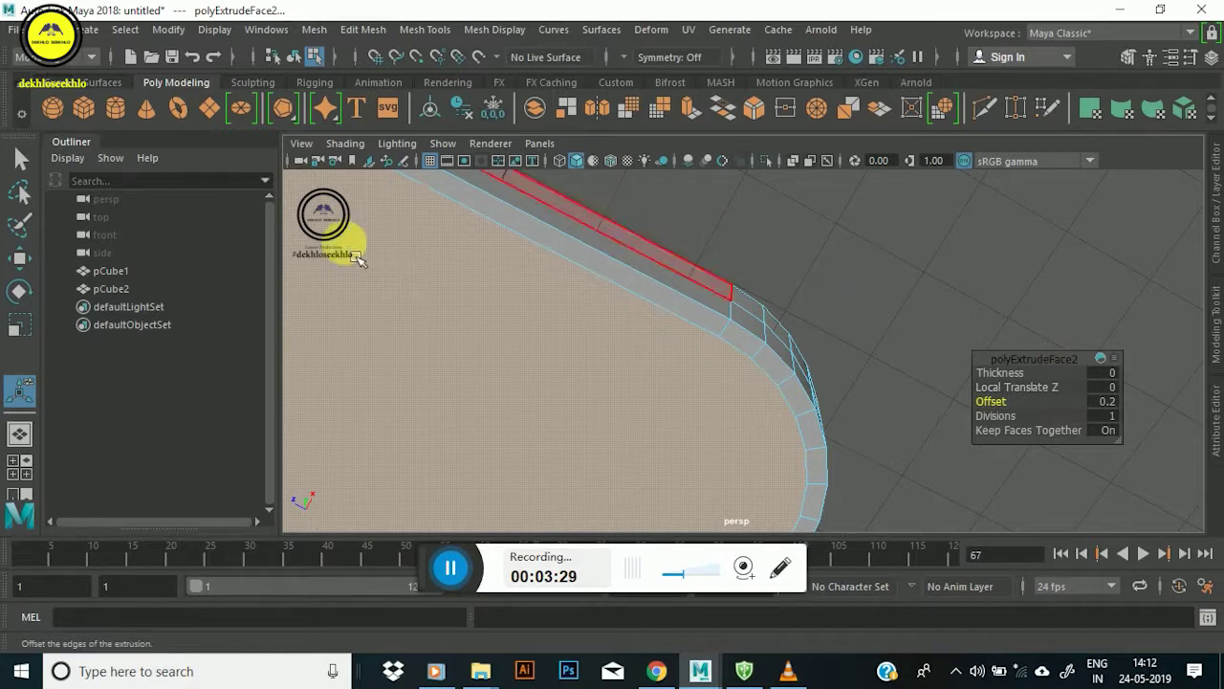
Finish the extrusion and reselect the whole pCube1 tray in Object Mode.
click(21, 159)
mouse_move(704, 227)
alt+mouse_down()
mouse_move(784, 252)
mouse_move(738, 405)
mouse_move(658, 413)
mouse_move(683, 369)
mouse_move(596, 423)
alt+mouse_up()
click(623, 411)
mouse_move(623, 410)
alt+right_down()
mouse_move(674, 356)
mouse_move(668, 301)
alt+right_up()
right_drag(668, 302, 812, 131)
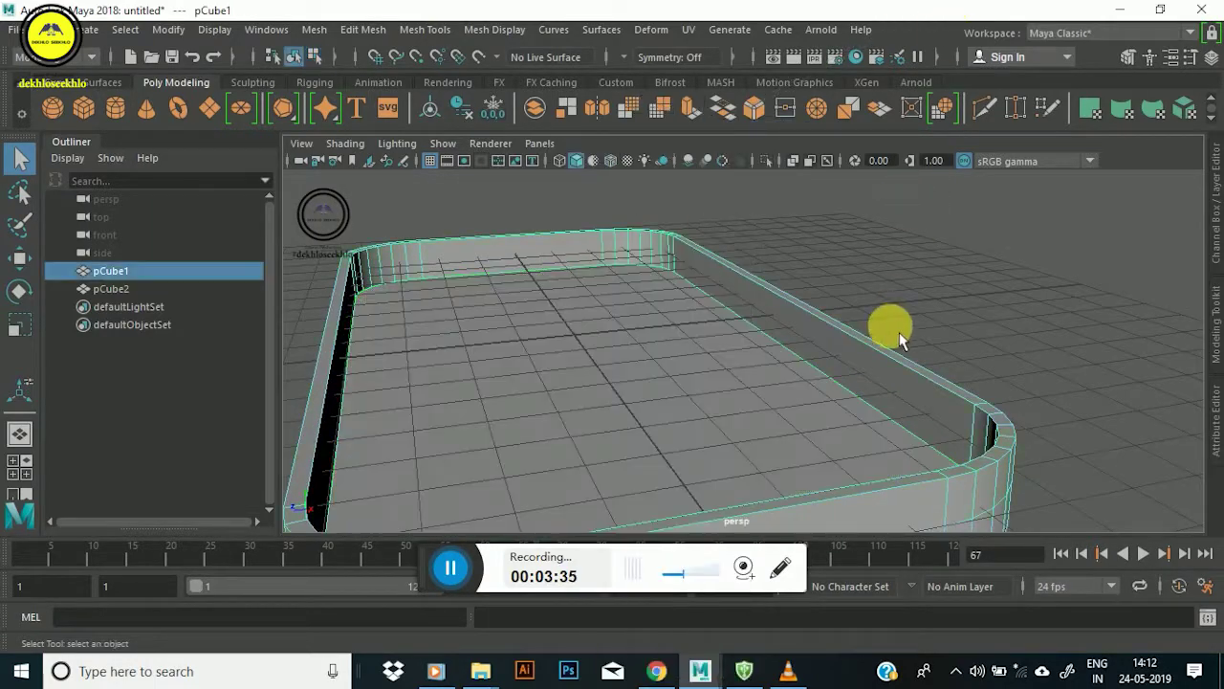
key(w)
alt+right_drag(819, 361, 757, 369)
alt+drag(756, 370, 664, 368)
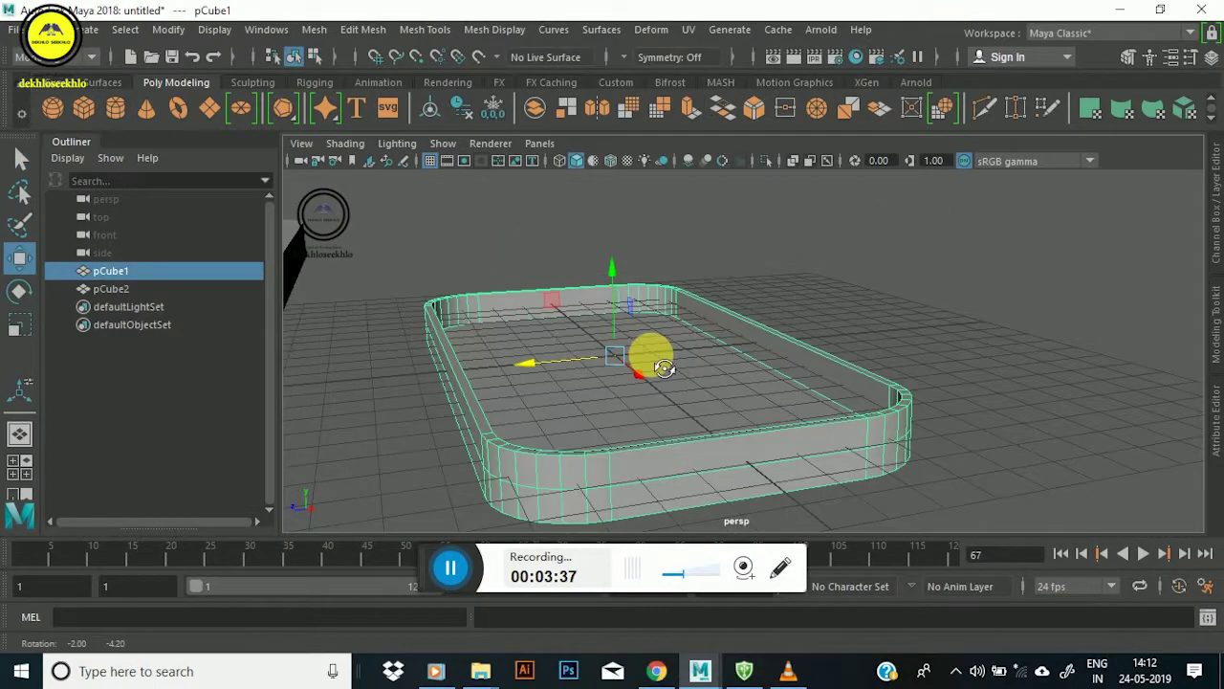
Apply Smooth to the pCube1 tray mesh.
shift+right_click(669, 353)
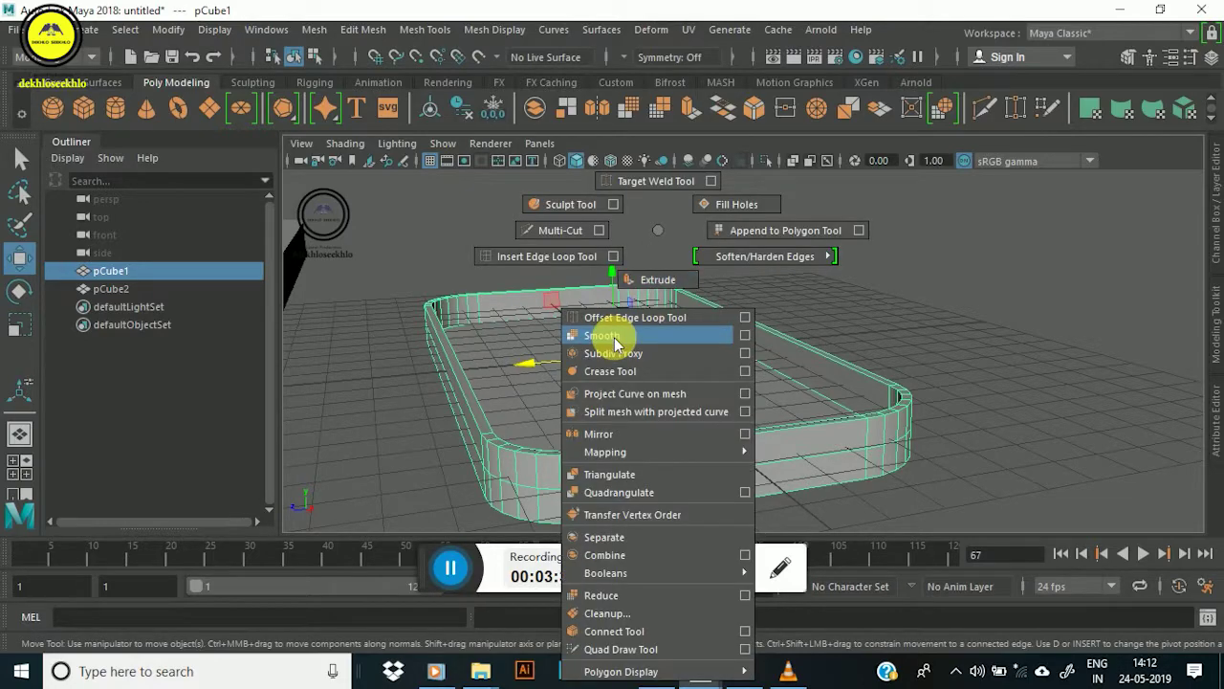
click(615, 336)
mouse_move(648, 437)
alt+mouse_down()
mouse_move(598, 423)
mouse_move(609, 349)
mouse_move(577, 374)
mouse_move(688, 301)
mouse_move(678, 281)
alt+mouse_up()
scroll(667, 272, up, 5)
scroll(685, 325, up, 5)
alt+middle_drag(714, 380, 722, 306)
mouse_move(722, 306)
alt+mouse_down()
mouse_move(659, 328)
mouse_move(555, 405)
mouse_move(612, 350)
mouse_move(918, 287)
mouse_move(670, 314)
mouse_move(921, 317)
mouse_move(552, 354)
mouse_move(431, 405)
mouse_move(423, 364)
mouse_move(397, 385)
alt+mouse_up()
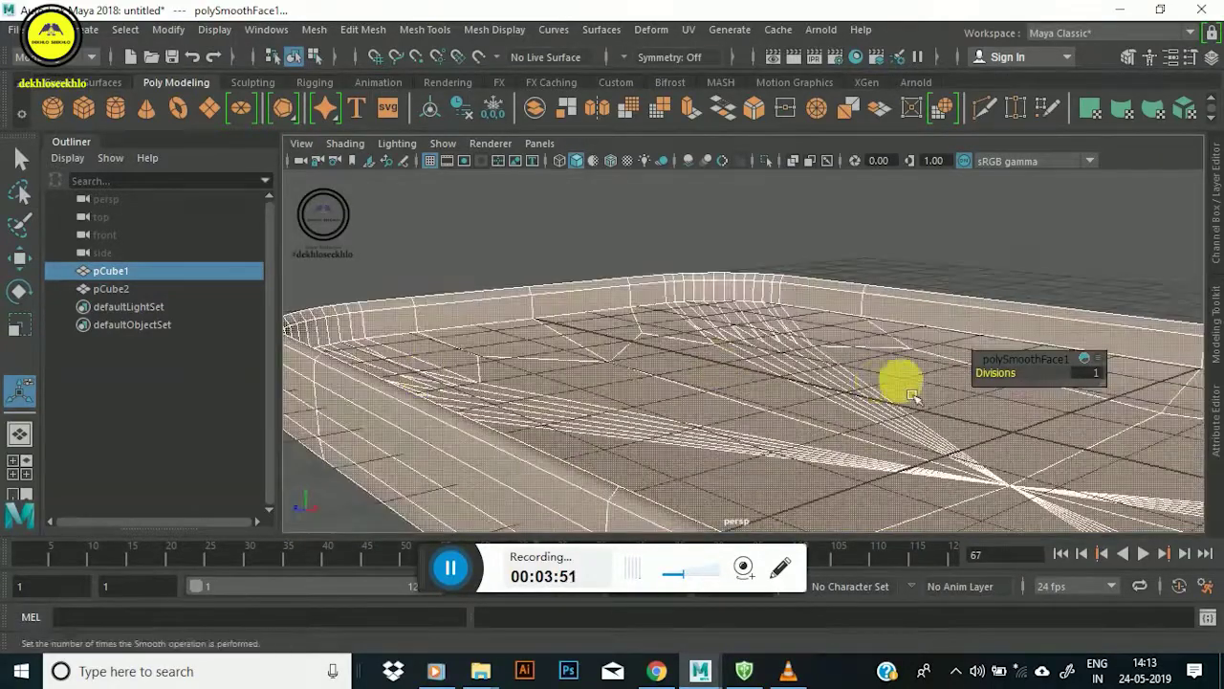
Try smoothing Divisions of 0, then revert polySmoothFace1 to 1 division.
drag(1000, 386, 1003, 388)
mouse_move(676, 339)
alt+mouse_down()
mouse_move(969, 382)
mouse_move(801, 347)
alt+mouse_up()
scroll(797, 345, down, 5)
alt+drag(660, 392, 738, 383)
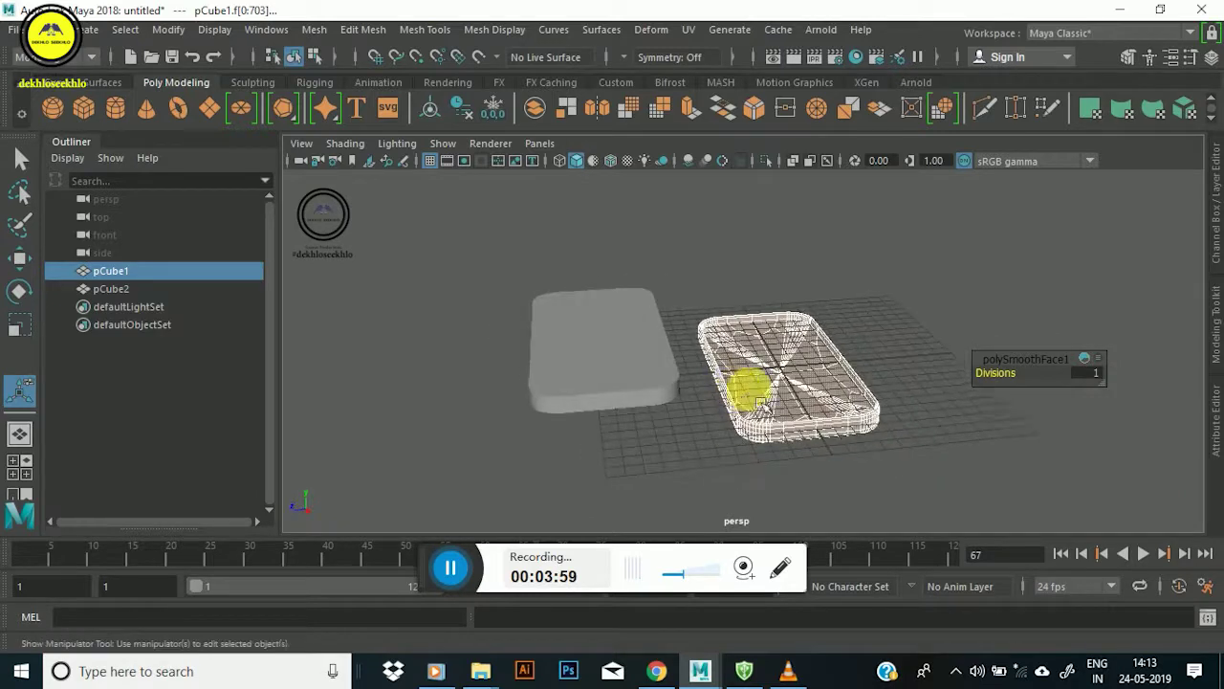
scroll(737, 383, up, 3)
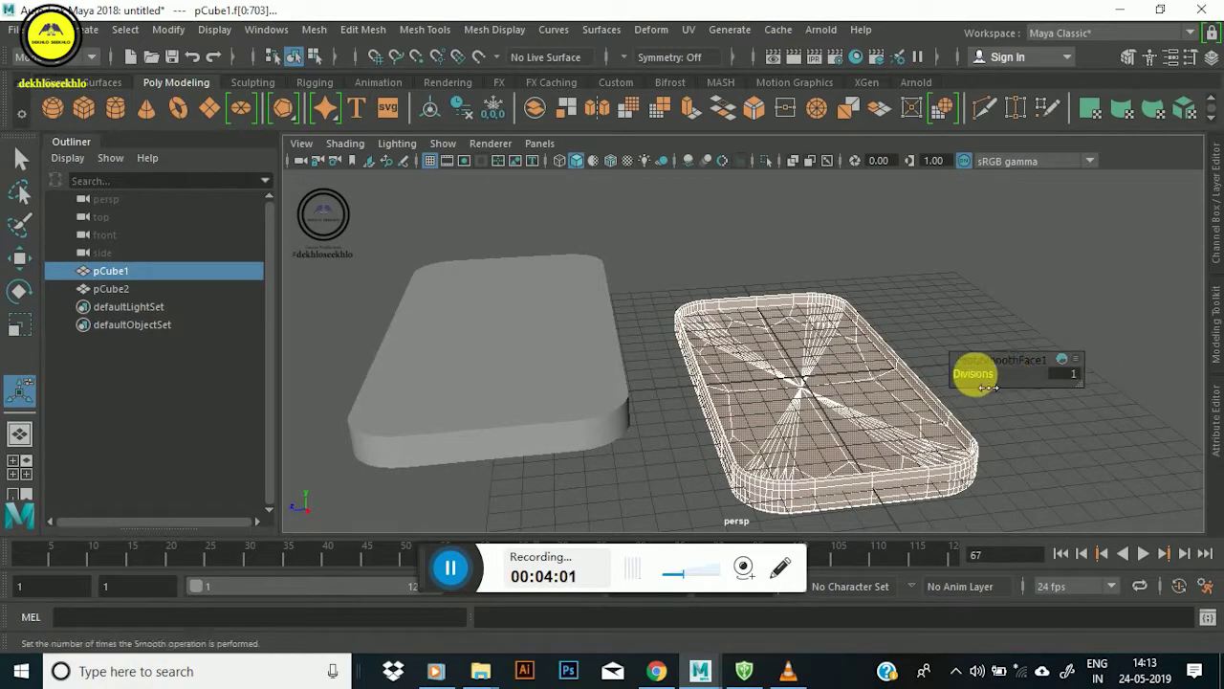
click(943, 296)
alt+drag(834, 400, 828, 415)
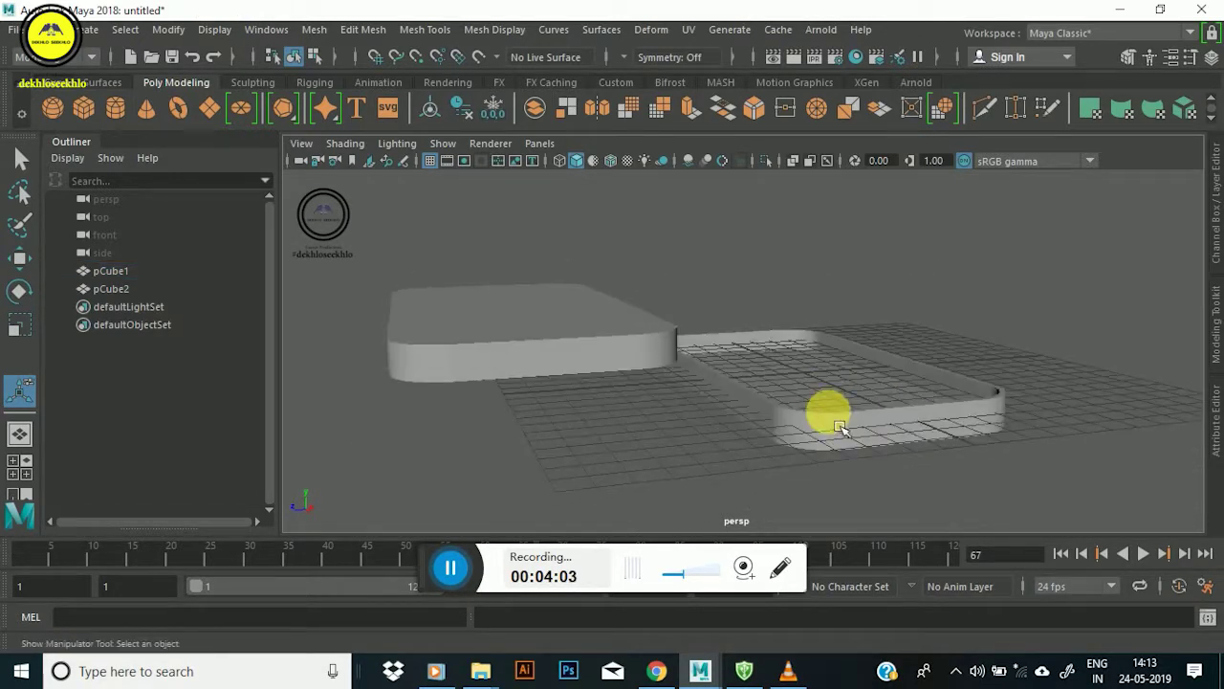
click(833, 410)
alt+middle_drag(833, 411, 737, 346)
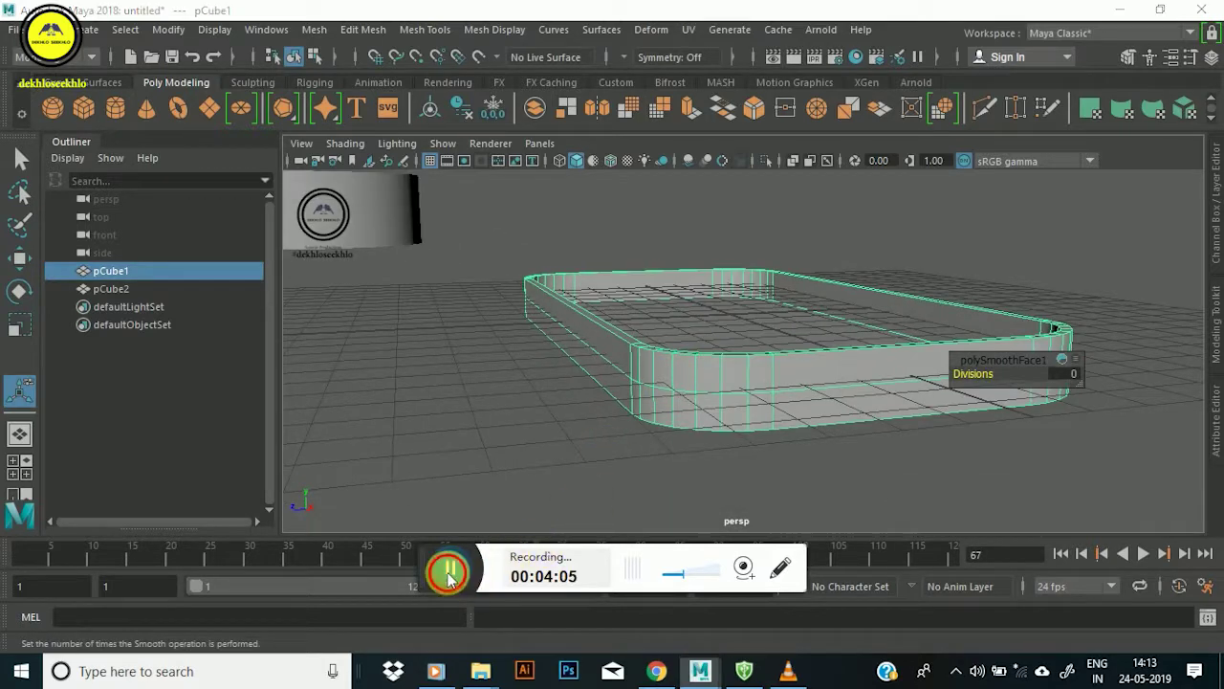
scroll(656, 369, up, 5)
scroll(670, 396, up, 2)
scroll(670, 369, down, 2)
key(ctrl+z)
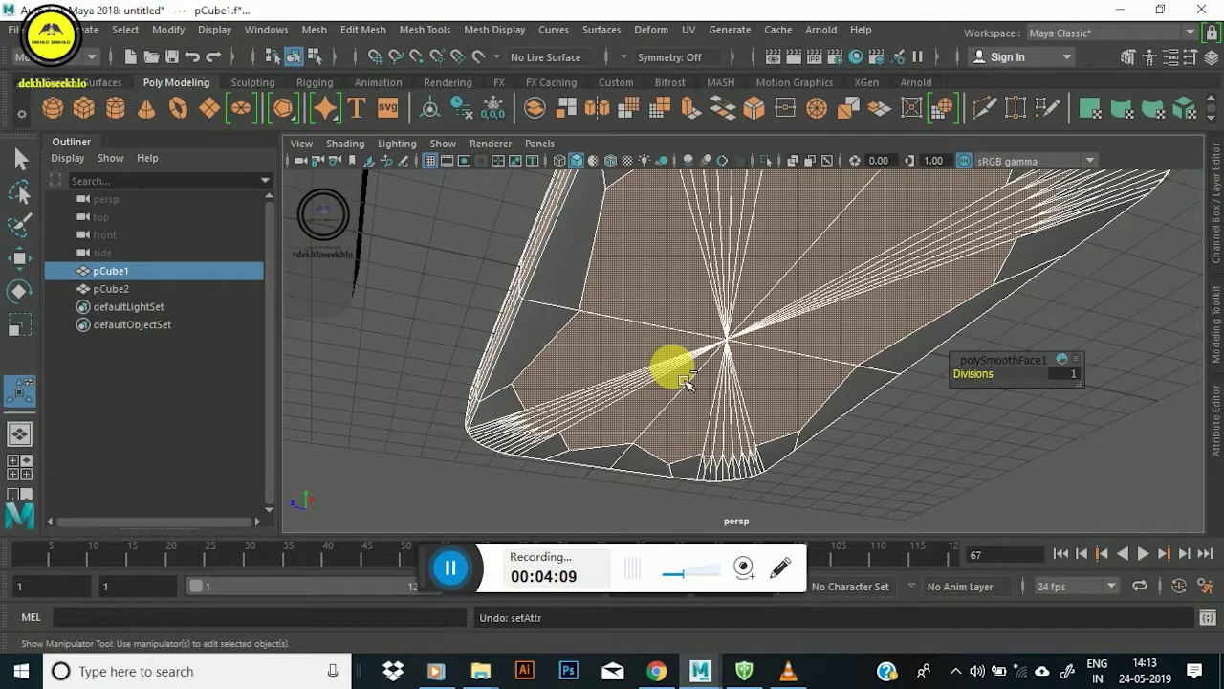
Undo the tray's smoothing and clear the selection.
key(ctrl+z)
scroll(687, 346, down, 3)
alt+drag(688, 346, 729, 283)
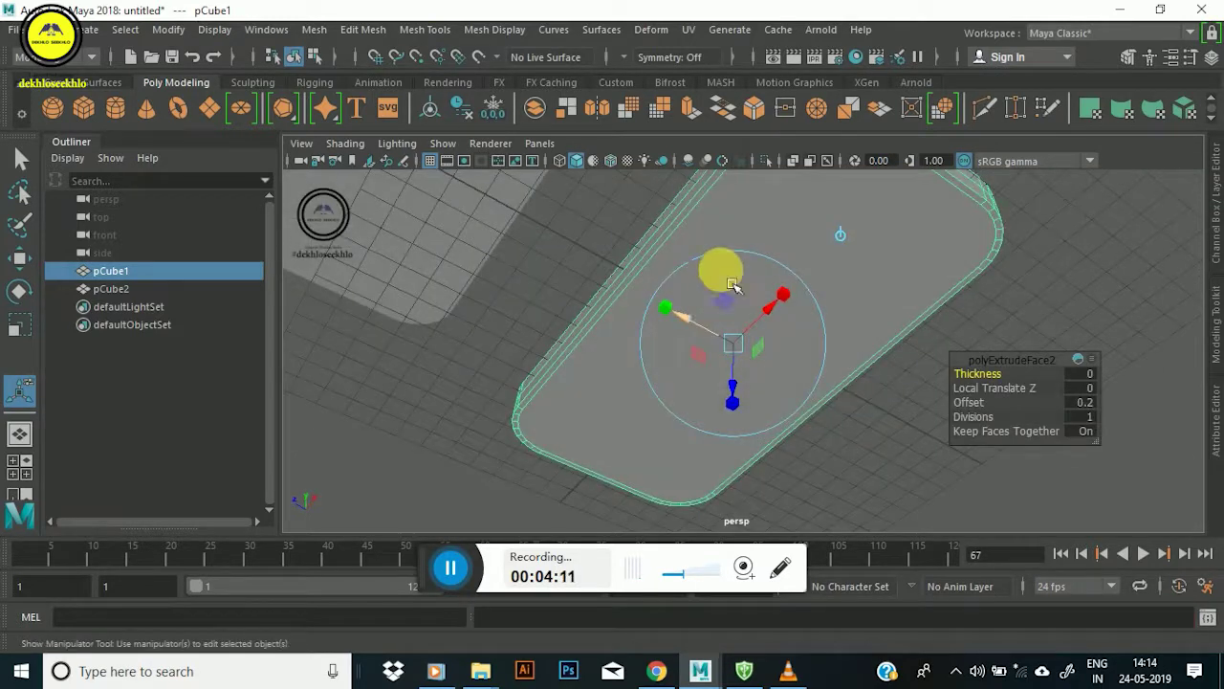
alt+middle_drag(729, 283, 631, 375)
key(ctrl+z)
key(ctrl+z)
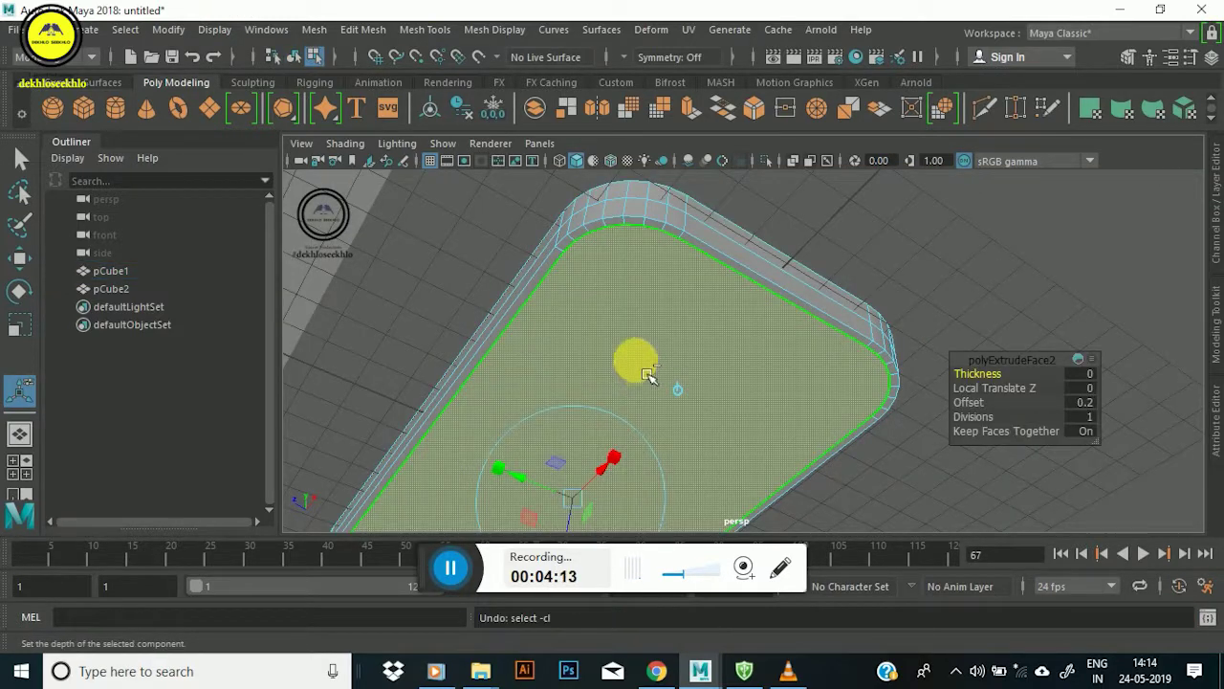
Select the tray's inner floor face and inset it from the walls with Offset 0.2.
mouse_move(650, 287)
alt+mouse_down()
mouse_move(798, 287)
mouse_move(833, 300)
mouse_move(733, 293)
mouse_move(672, 442)
alt+mouse_up()
click(744, 383)
mouse_move(737, 328)
alt+mouse_down()
mouse_move(669, 287)
mouse_move(704, 290)
mouse_move(706, 315)
alt+mouse_up()
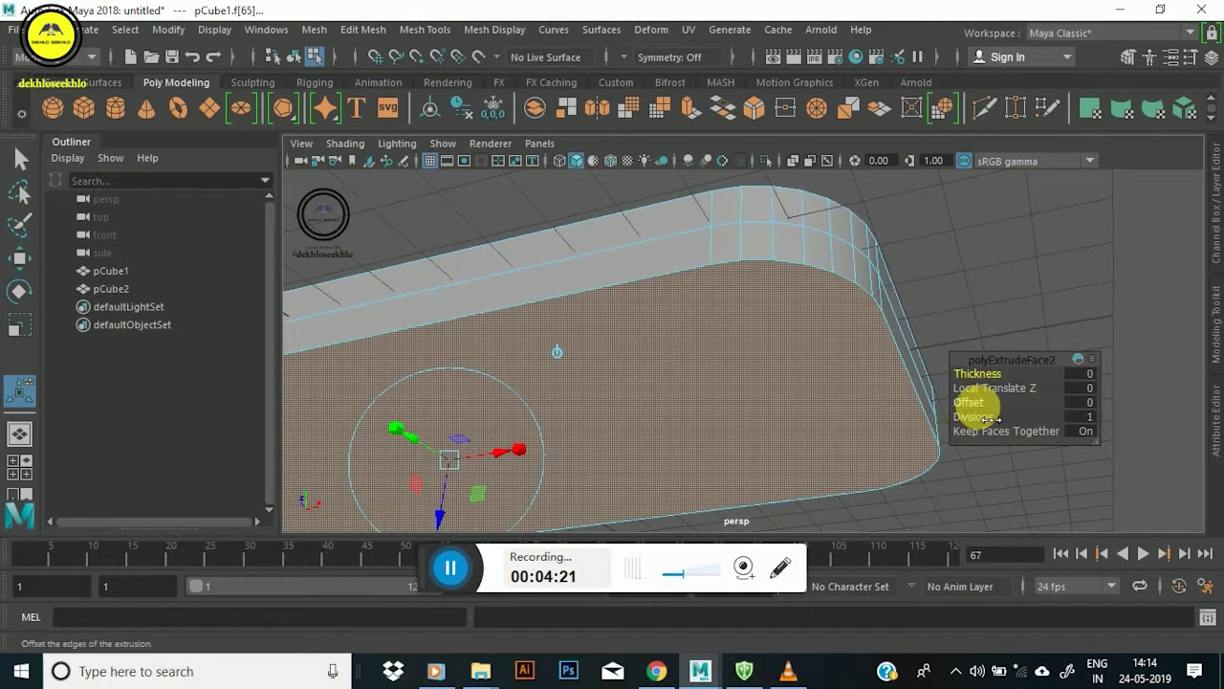
drag(990, 419, 992, 419)
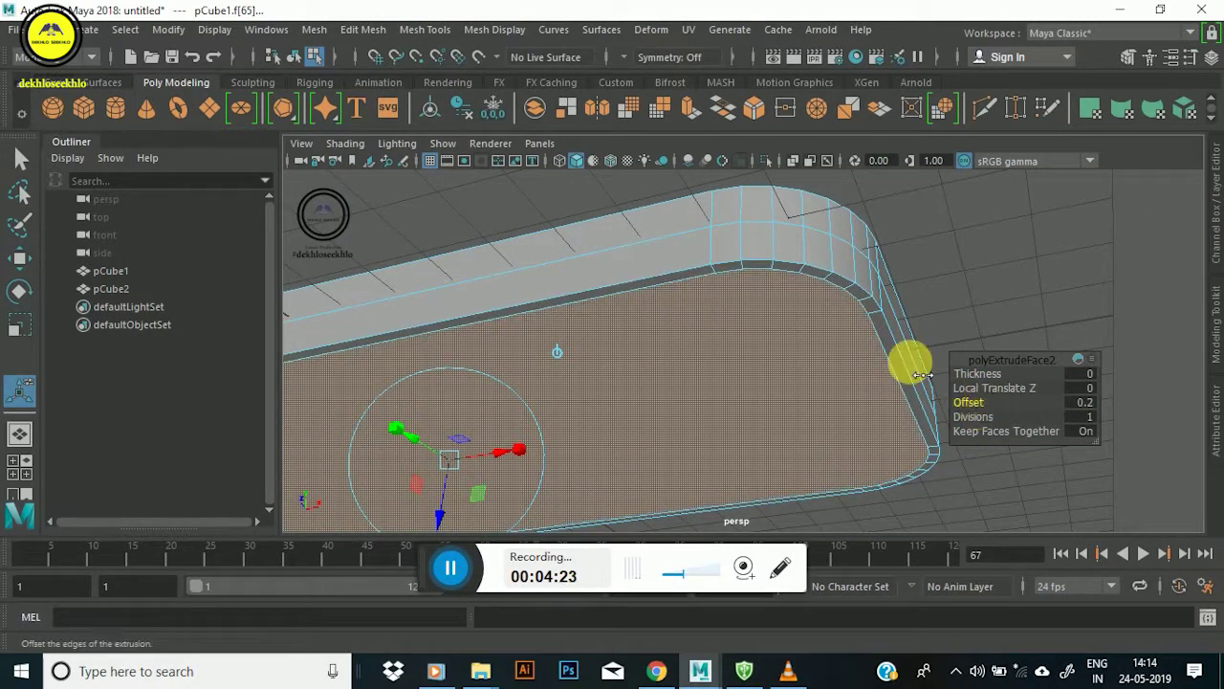
alt+drag(921, 375, 737, 342)
Return to Object Mode, clear the face selection and reselect the tray.
right_click(742, 342)
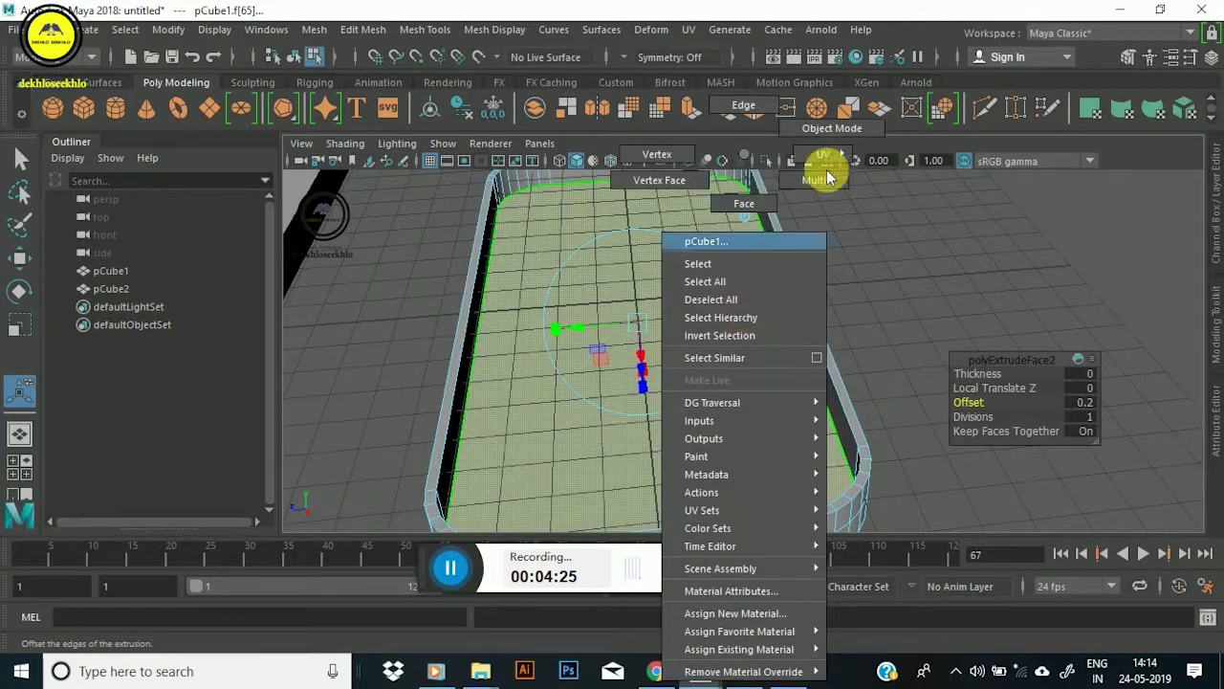
right_drag(828, 177, 832, 127)
click(905, 251)
mouse_move(743, 355)
alt+mouse_down()
mouse_move(834, 352)
mouse_move(733, 465)
alt+mouse_up()
click(790, 401)
alt+drag(793, 369, 719, 342)
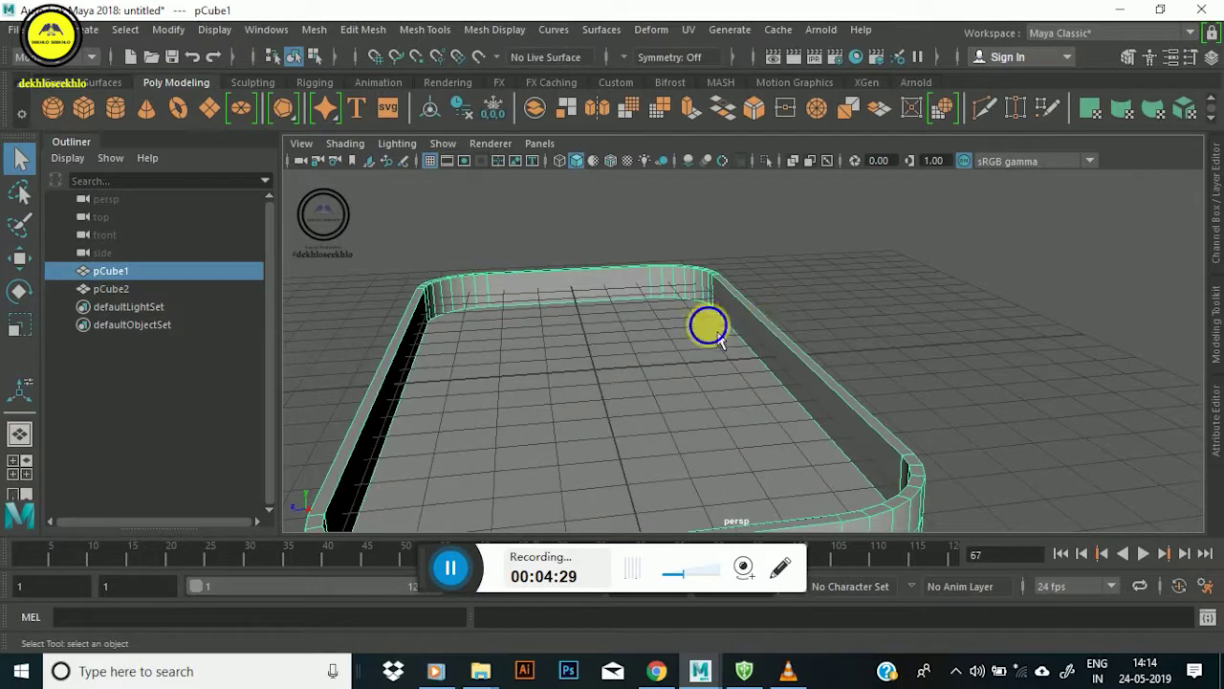
Extrude the tray's floor face as a trial, then undo the extrusion.
right_click(719, 343)
click(700, 209)
click(717, 355)
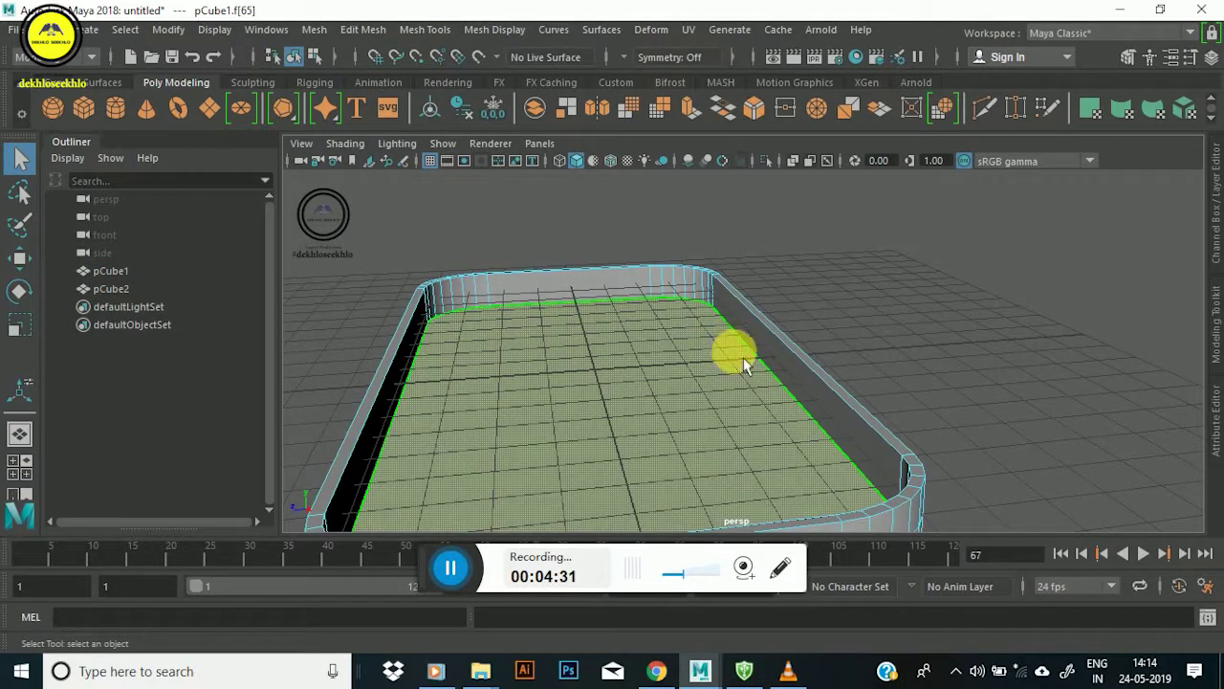
shift+right_click(683, 373)
click(662, 325)
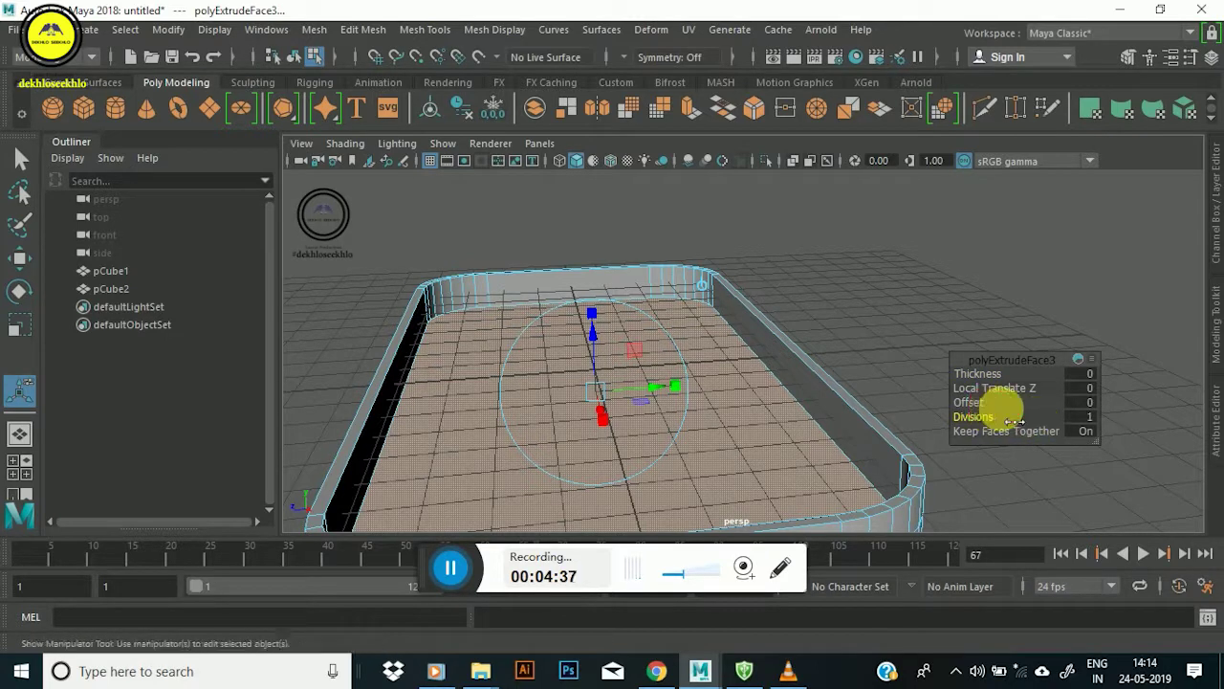
key(ctrl+z)
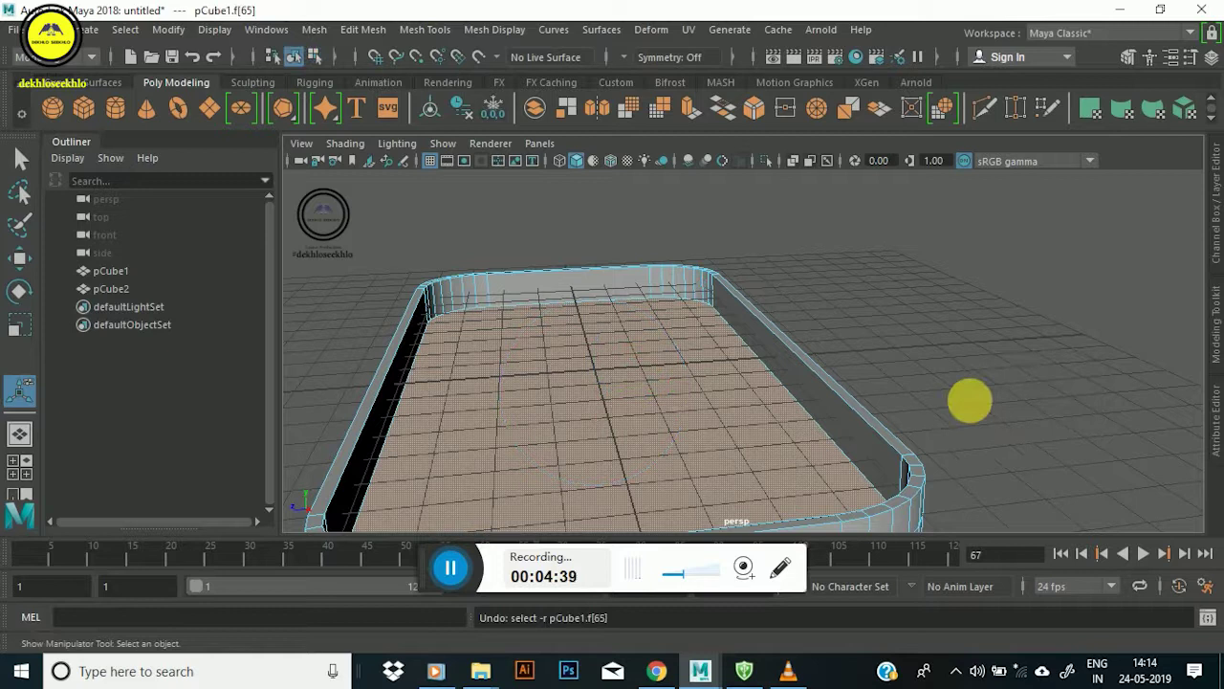
alt+right_drag(970, 402, 733, 377)
Switch back to Object Mode, select pCube1 and activate the Move tool.
right_click(697, 380)
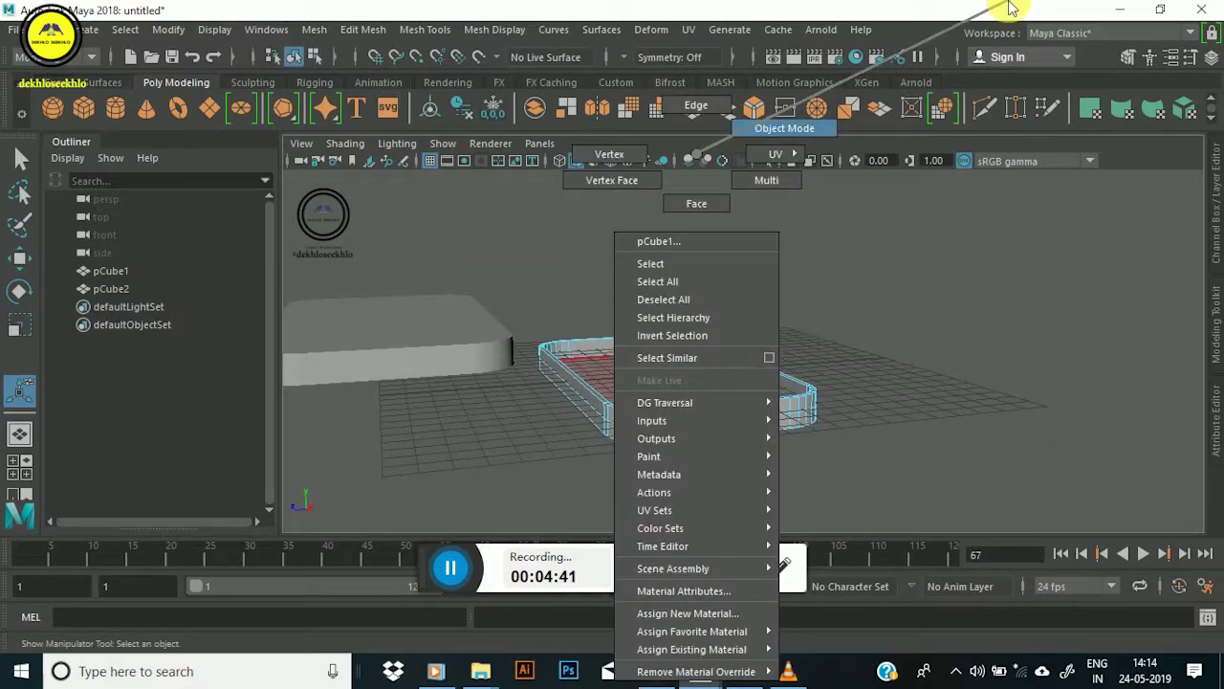
right_drag(1011, 8, 1011, 8)
alt+right_drag(779, 293, 717, 391)
click(711, 383)
scroll(713, 380, up, 2)
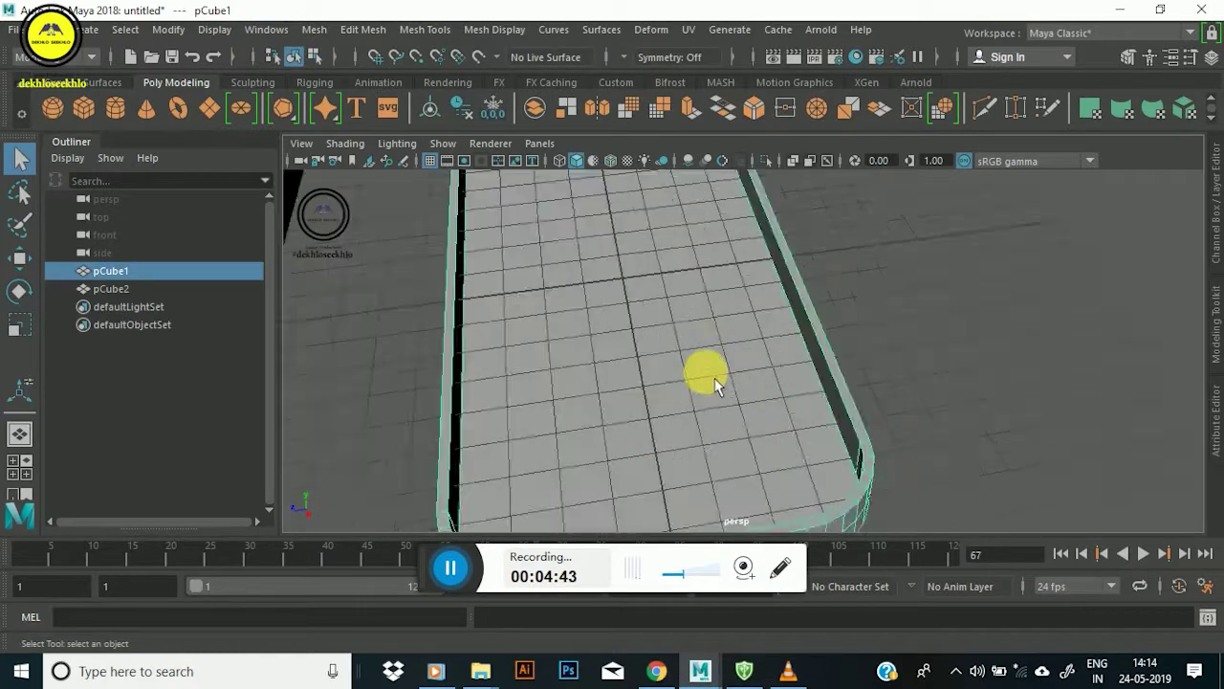
scroll(714, 381, down, 3)
key(w)
mouse_move(724, 344)
alt+mouse_down()
mouse_move(651, 405)
mouse_move(638, 387)
mouse_move(628, 396)
mouse_move(715, 322)
alt+mouse_up()
shift+right_click(715, 326)
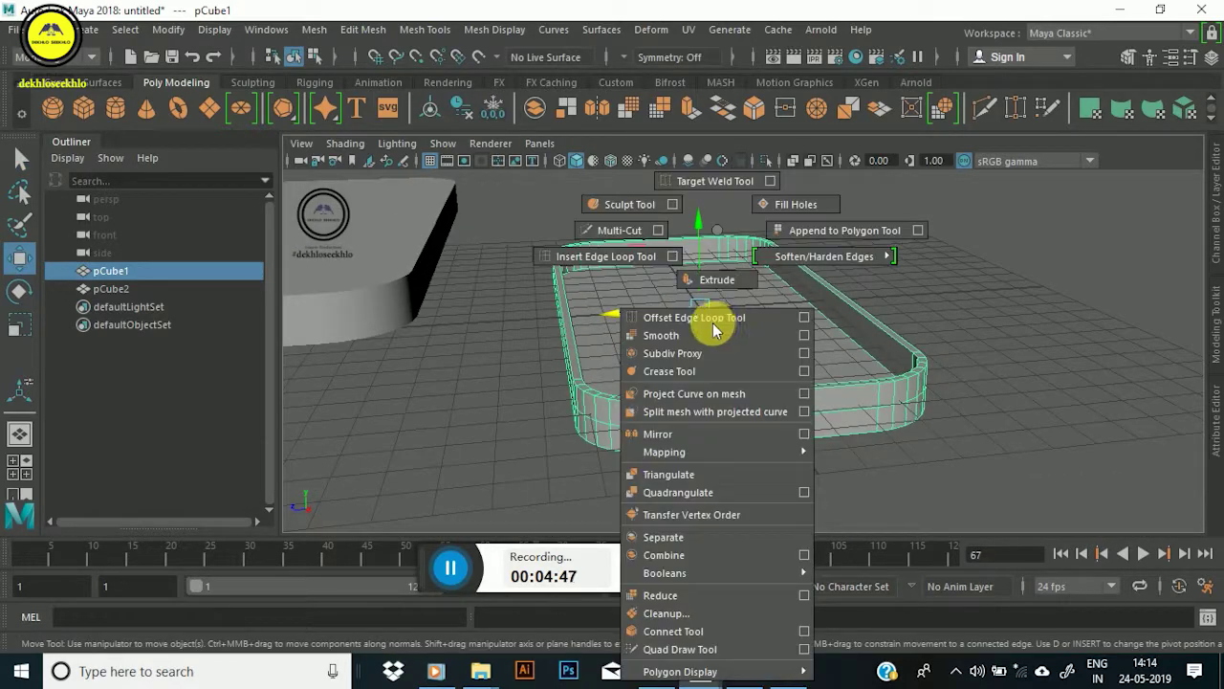
click(660, 336)
mouse_move(792, 363)
alt+mouse_down()
mouse_move(688, 350)
mouse_move(779, 353)
mouse_move(774, 331)
mouse_move(746, 347)
alt+mouse_up()
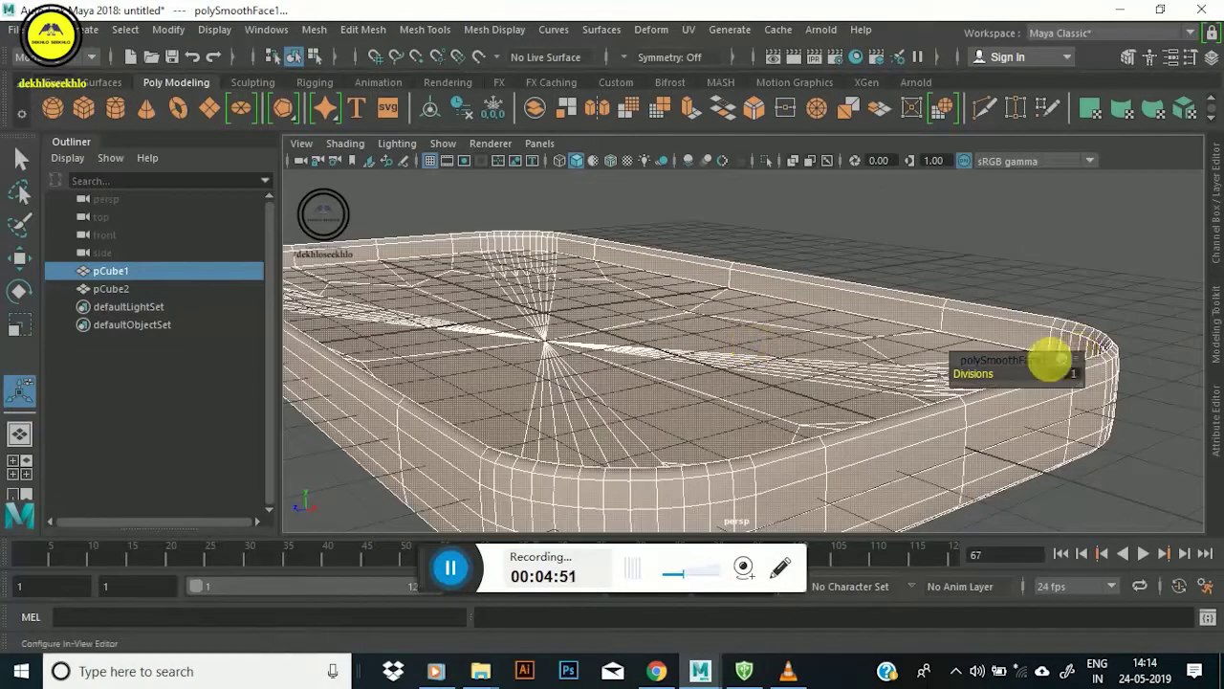
mouse_move(990, 388)
mouse_down()
mouse_move(1010, 386)
mouse_move(989, 389)
mouse_up()
mouse_move(627, 351)
alt+mouse_down()
mouse_move(653, 271)
mouse_move(546, 314)
mouse_move(590, 316)
mouse_move(602, 357)
alt+mouse_up()
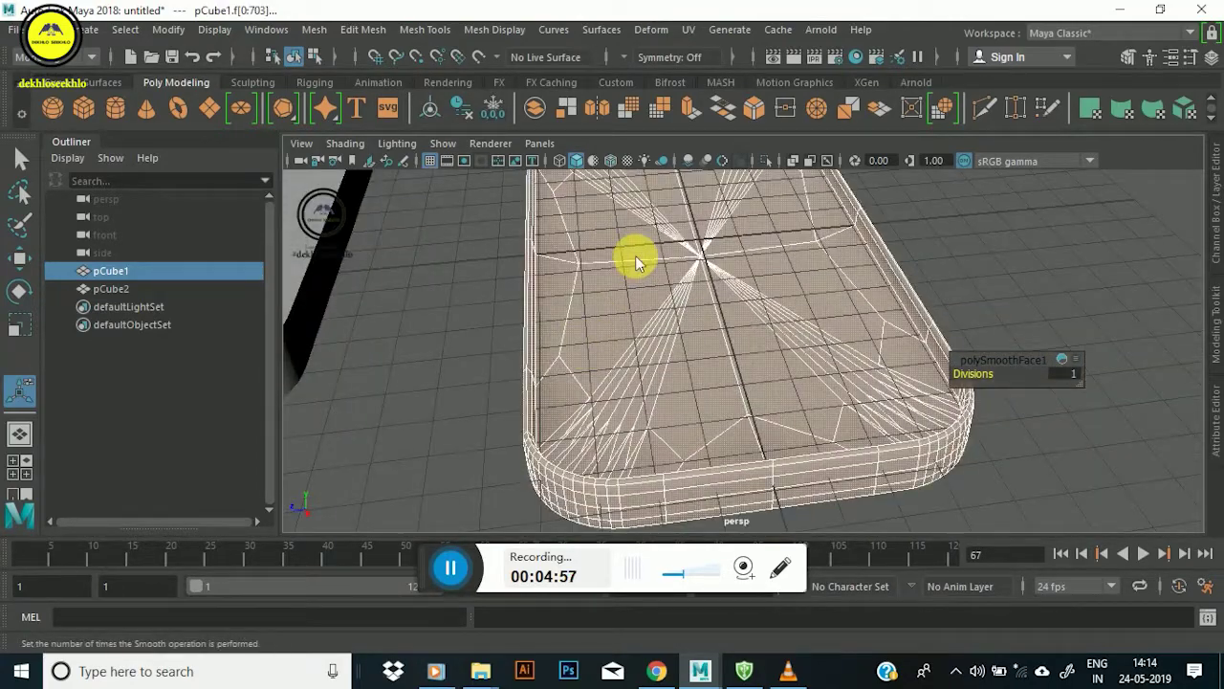
right_click(638, 263)
click(1046, 281)
mouse_move(1046, 281)
alt+mouse_down()
mouse_move(806, 281)
mouse_move(797, 299)
alt+mouse_up()
mouse_move(796, 300)
alt+right_down()
mouse_move(787, 328)
mouse_move(855, 338)
mouse_move(858, 426)
alt+right_up()
alt+drag(858, 426, 768, 382)
alt+right_drag(768, 383, 812, 364)
click(852, 386)
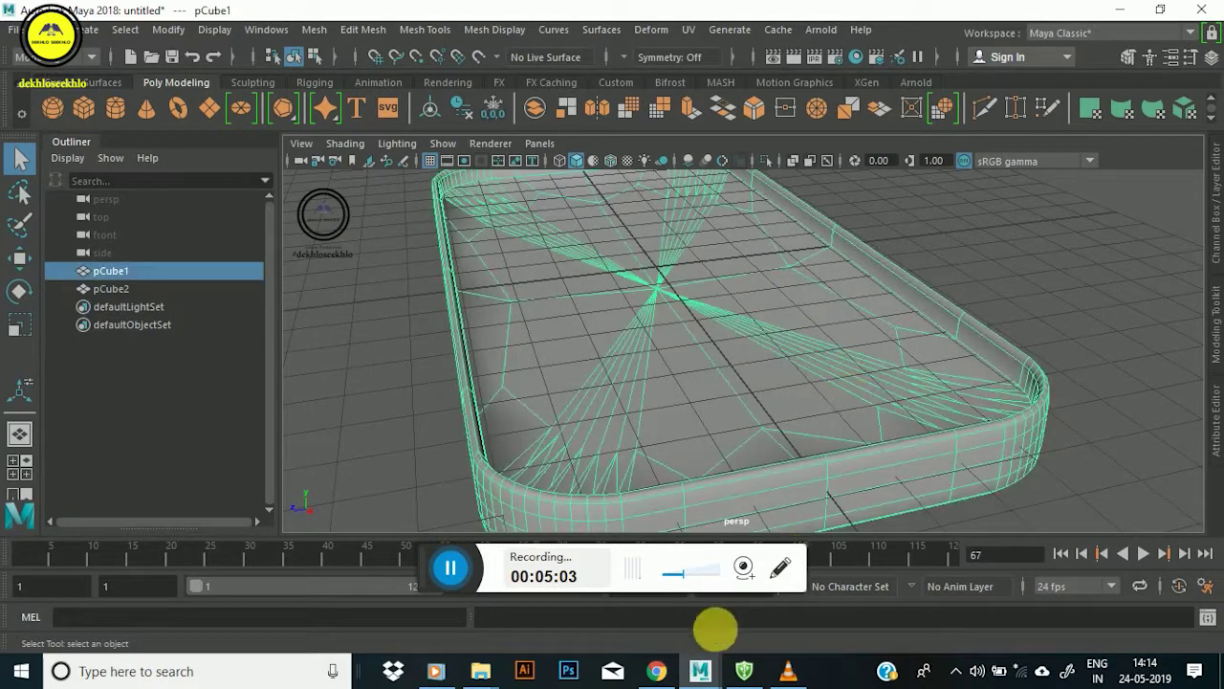
mouse_move(669, 315)
alt+right_down()
mouse_move(730, 204)
mouse_move(697, 287)
mouse_move(634, 345)
mouse_move(672, 314)
alt+right_up()
right_click(673, 315)
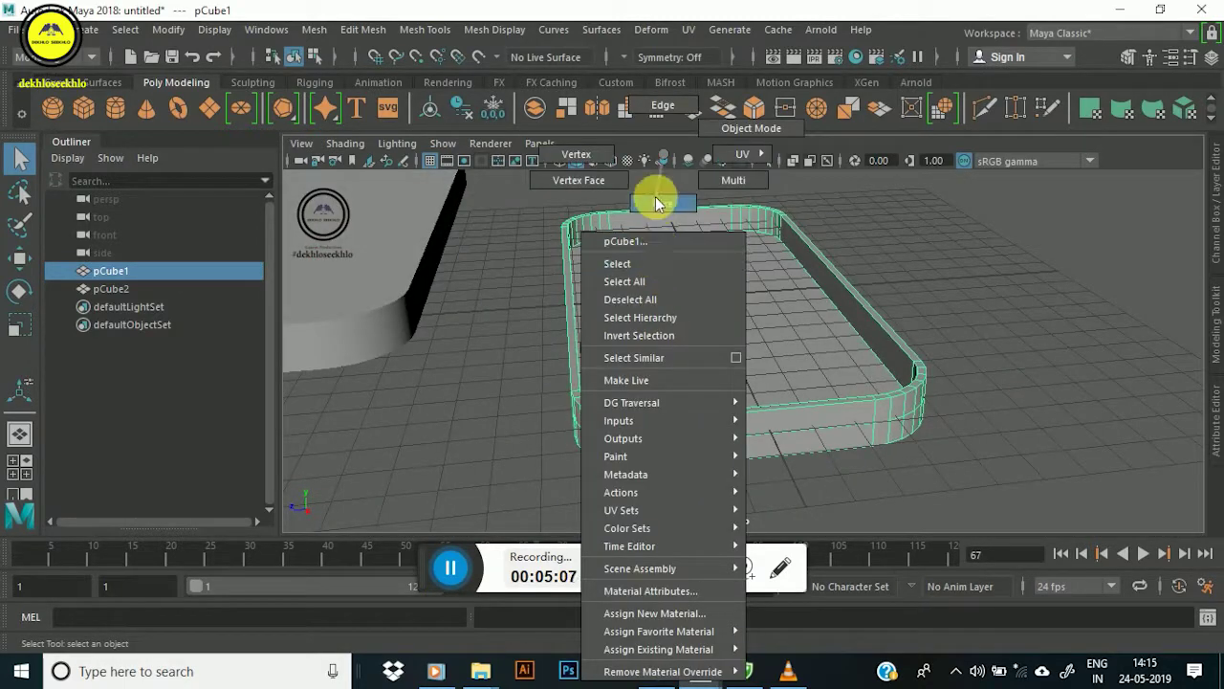
Select the tray's floor face in Face mode.
click(681, 313)
mouse_move(681, 313)
alt+mouse_down()
mouse_move(642, 251)
mouse_move(611, 357)
mouse_move(676, 345)
alt+mouse_up()
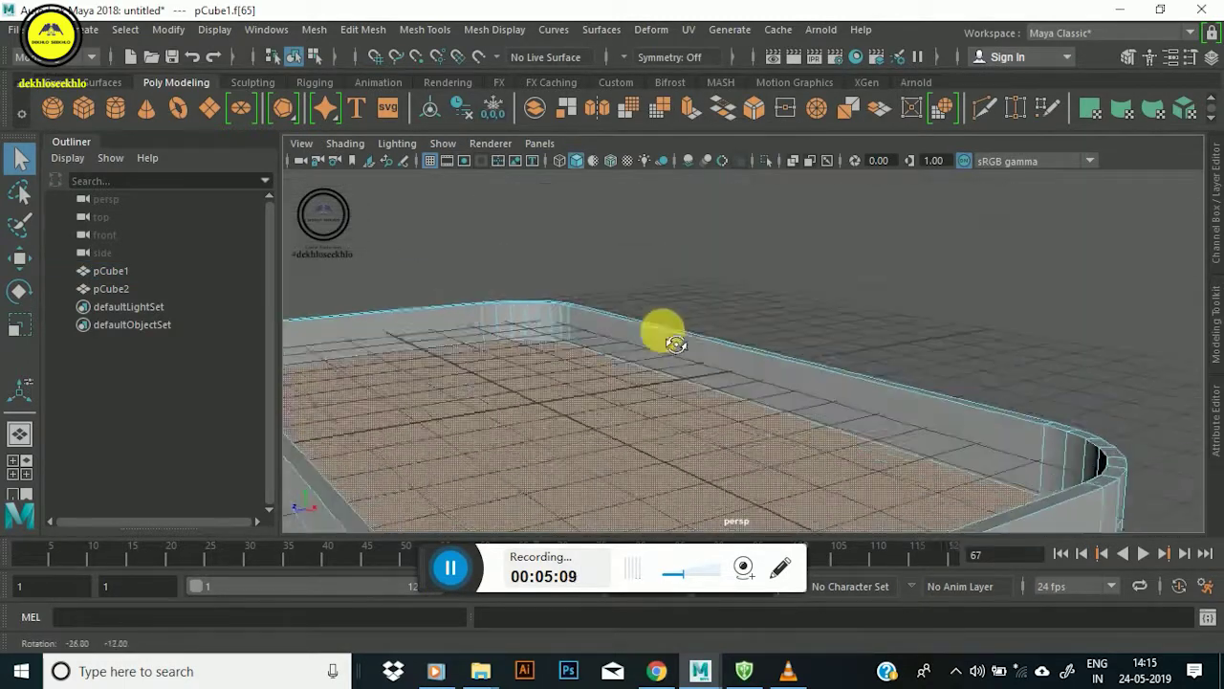
alt+middle_drag(677, 344, 639, 274)
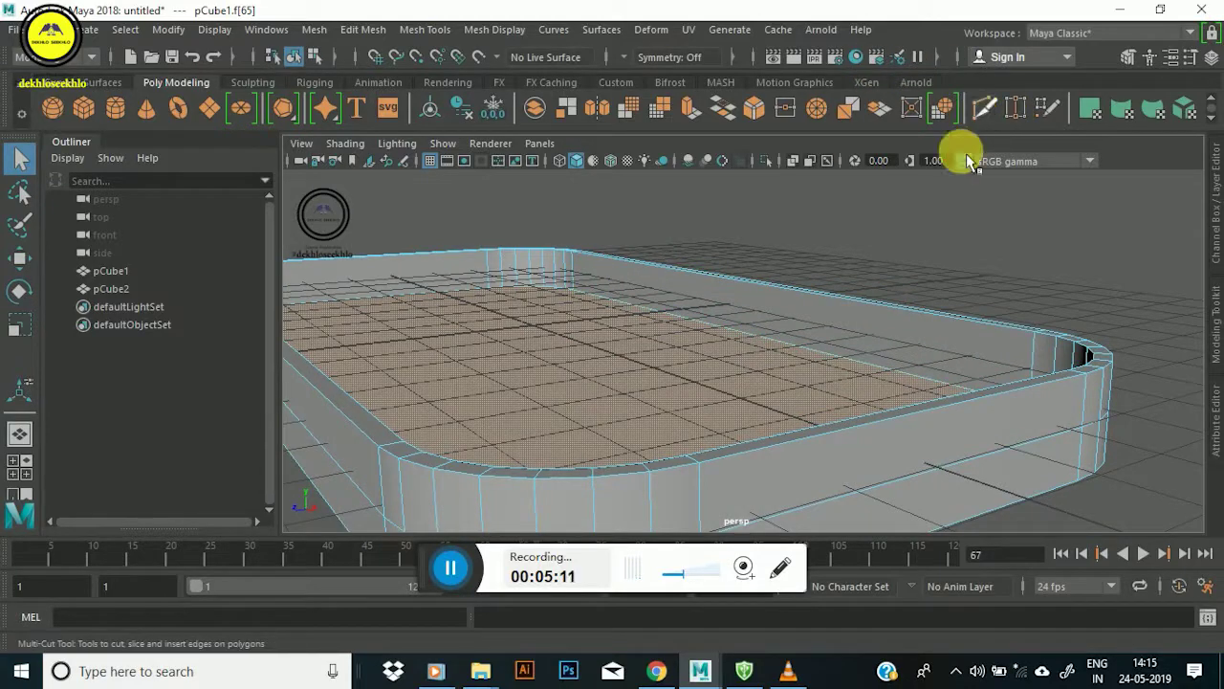
alt+drag(483, 327, 491, 383)
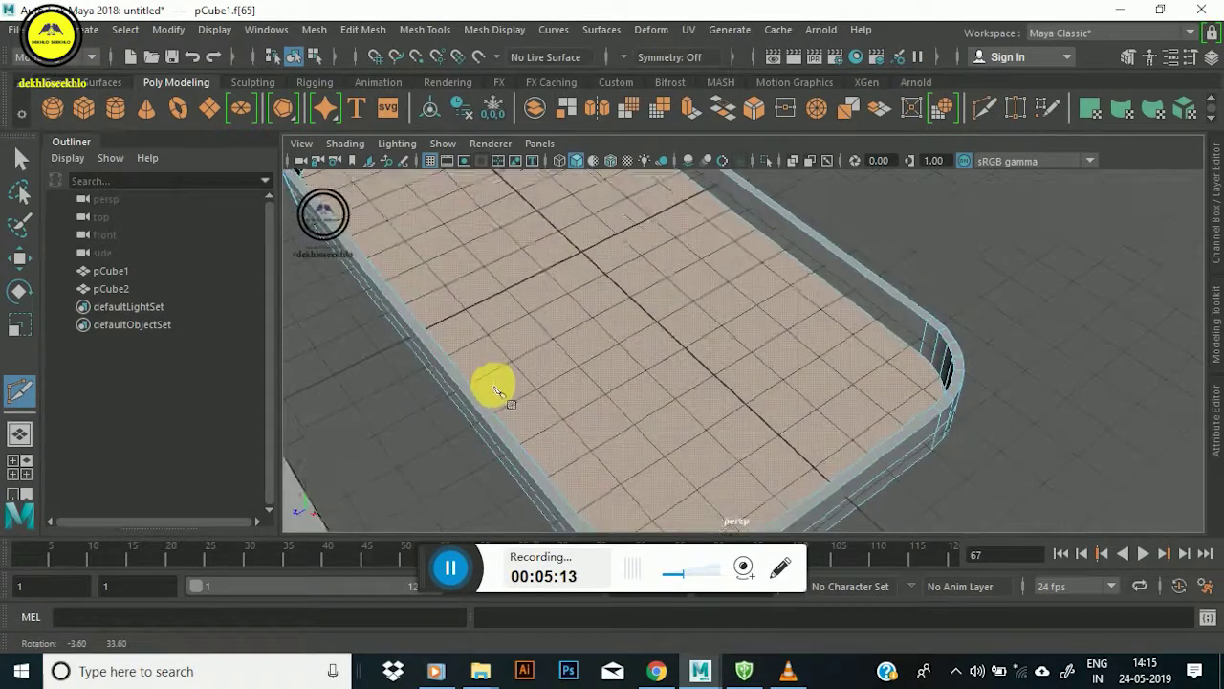
scroll(437, 331, down, 5)
scroll(568, 300, up, 5)
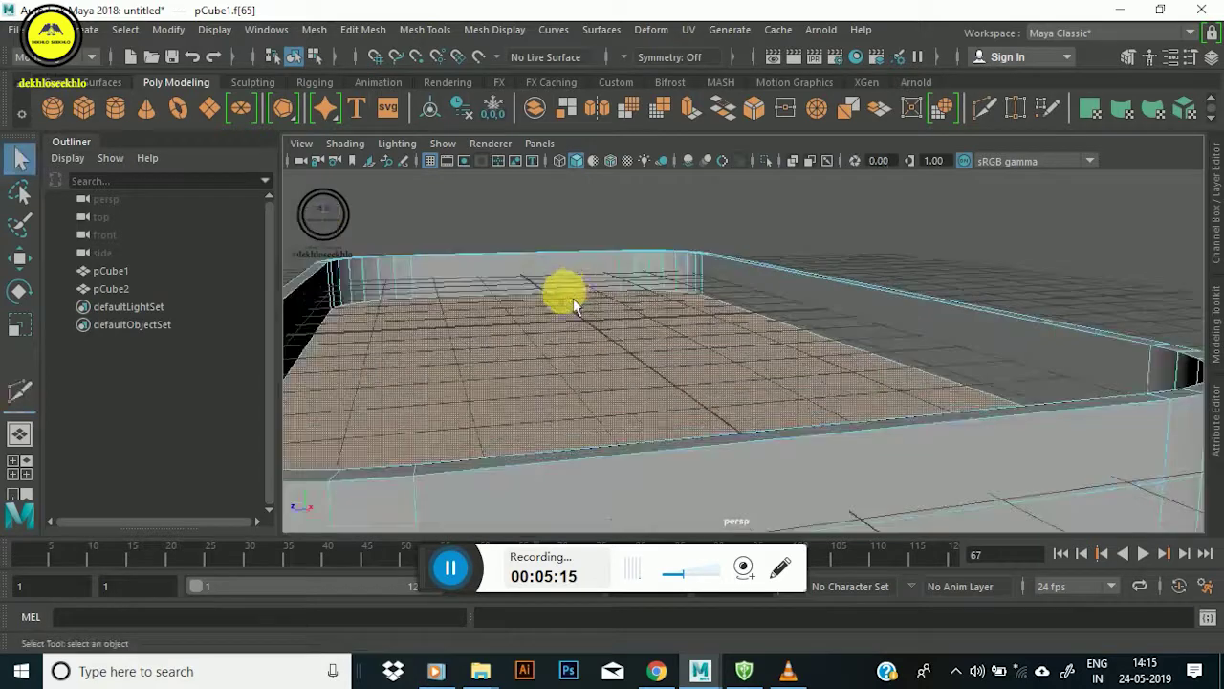
scroll(538, 347, down, 3)
key(q)
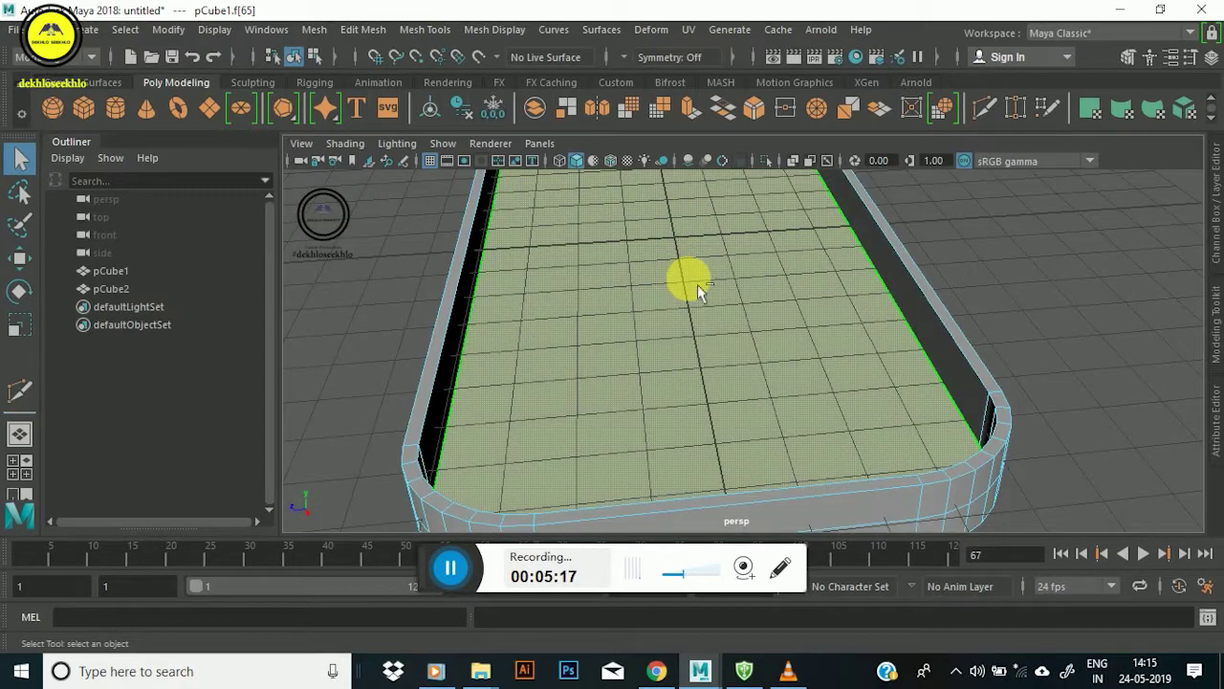
Extrude the floor face again, inset it from the walls, then return to Object Mode.
shift+right_drag(698, 289, 674, 316)
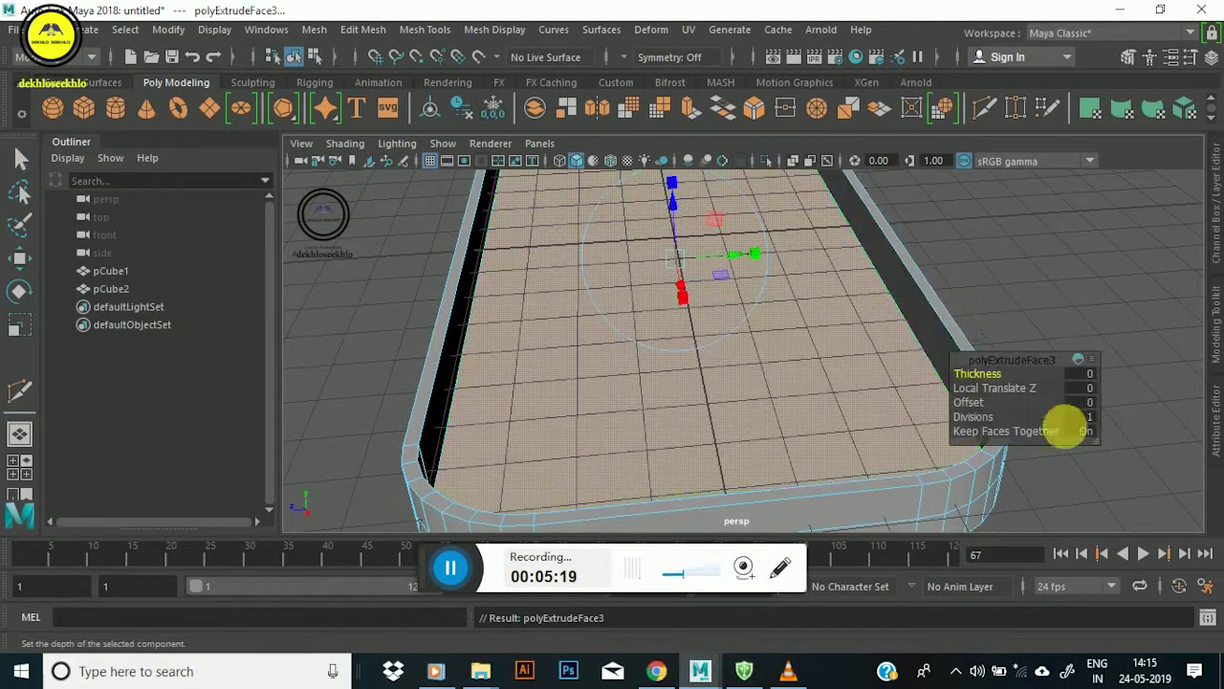
drag(981, 417, 992, 418)
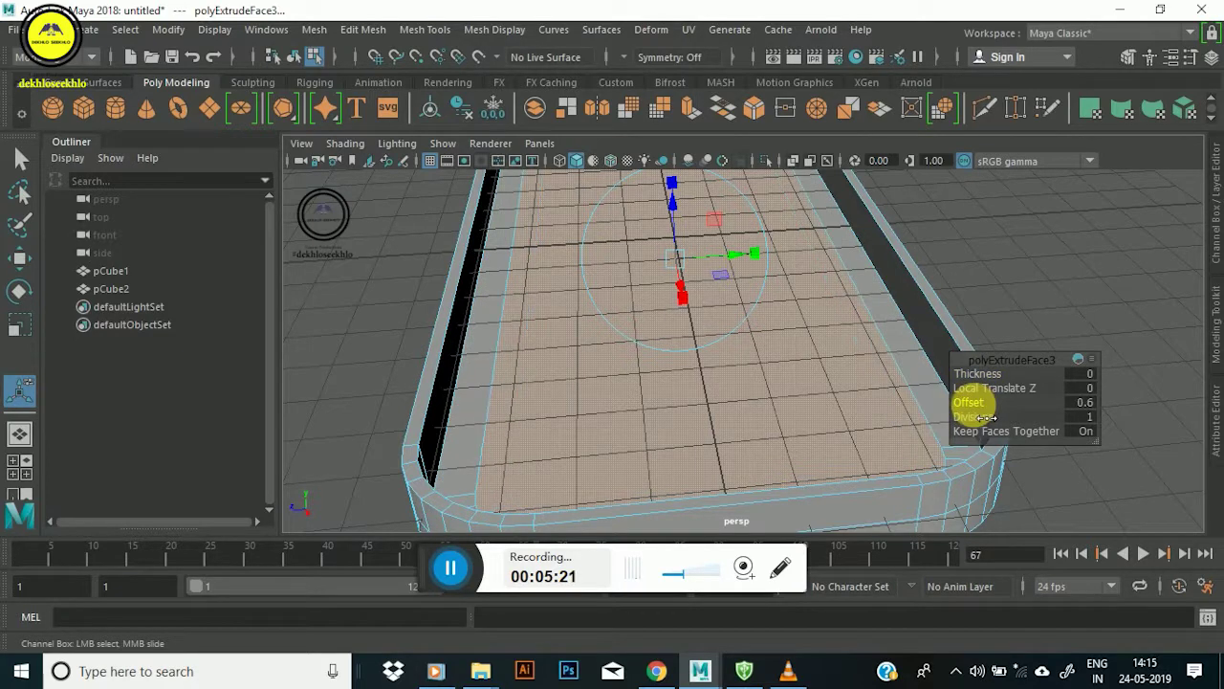
mouse_move(564, 380)
alt+mouse_down()
mouse_move(640, 426)
mouse_move(717, 401)
mouse_move(582, 159)
mouse_move(554, 287)
mouse_move(508, 298)
mouse_move(531, 316)
mouse_move(501, 457)
mouse_move(508, 292)
mouse_move(535, 315)
mouse_move(579, 312)
mouse_move(587, 212)
mouse_move(500, 269)
mouse_move(446, 262)
mouse_move(449, 242)
alt+mouse_up()
right_drag(660, 275, 669, 125)
mouse_move(669, 125)
alt+mouse_down()
mouse_move(1074, 251)
mouse_move(820, 245)
mouse_move(713, 345)
alt+mouse_up()
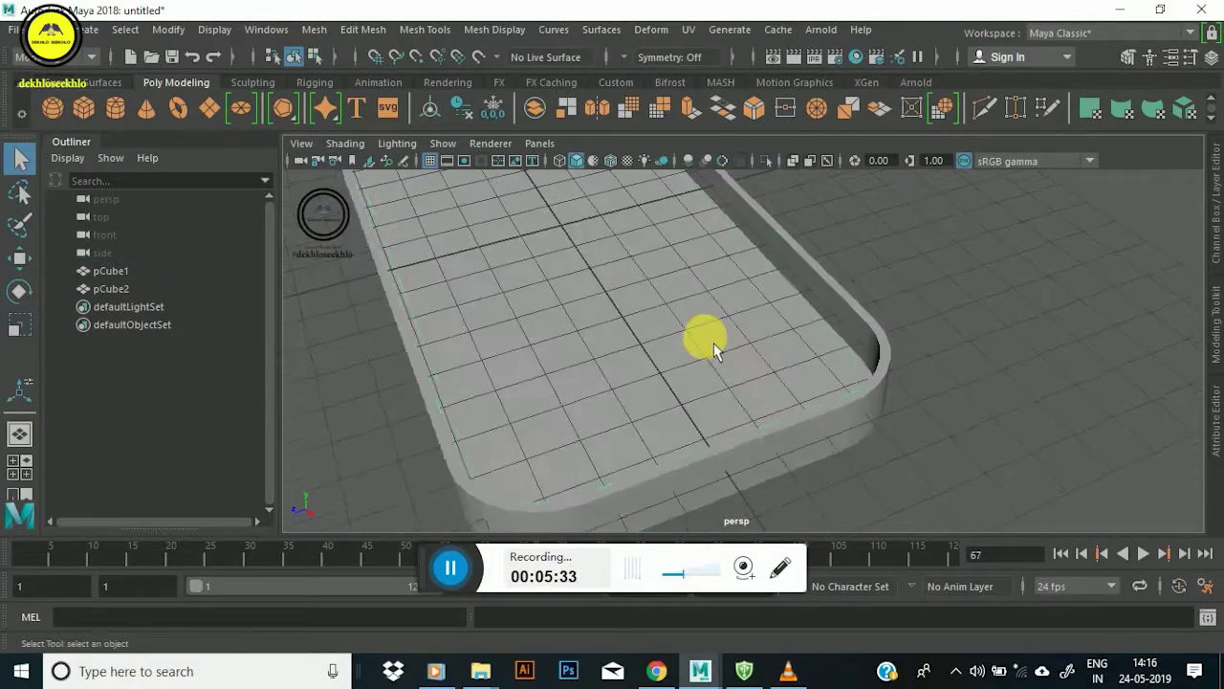
Apply Smooth to the whole tray mesh pCube1.
click(713, 345)
shift+right_drag(667, 230, 656, 281)
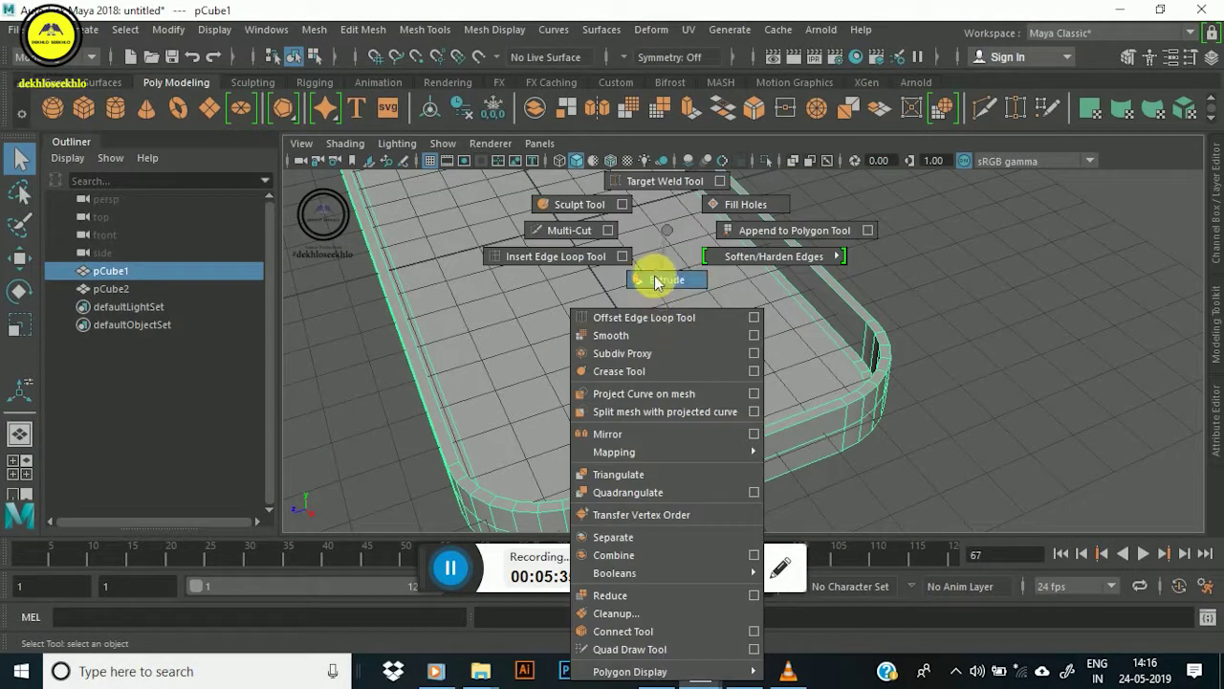
click(634, 338)
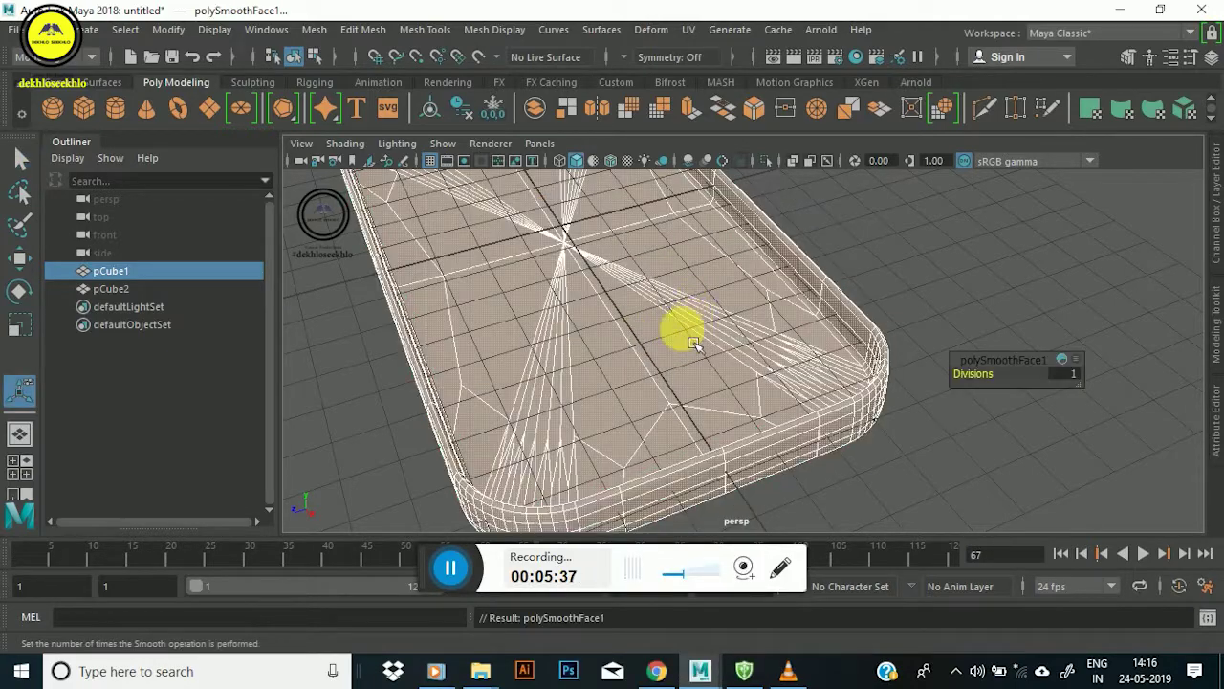
alt+drag(678, 334, 588, 275)
scroll(660, 306, up, 2)
scroll(766, 359, up, 2)
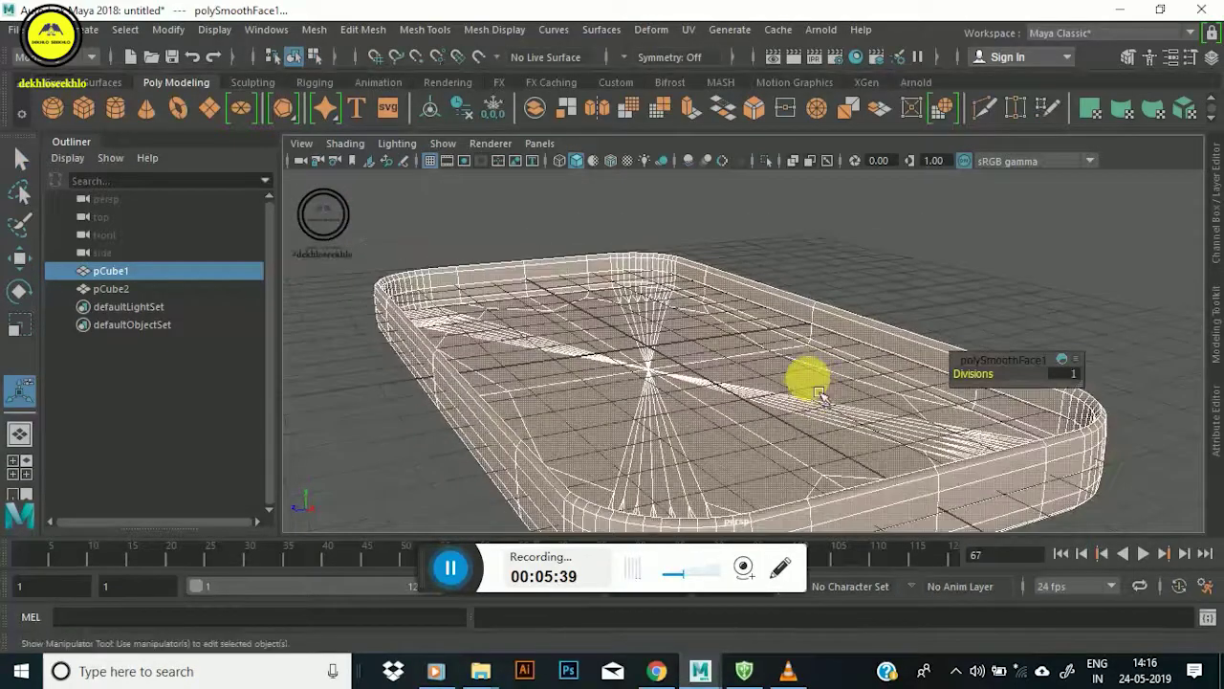
scroll(746, 349, up, 3)
scroll(670, 344, up, 3)
scroll(636, 344, down, 2)
scroll(612, 315, down, 2)
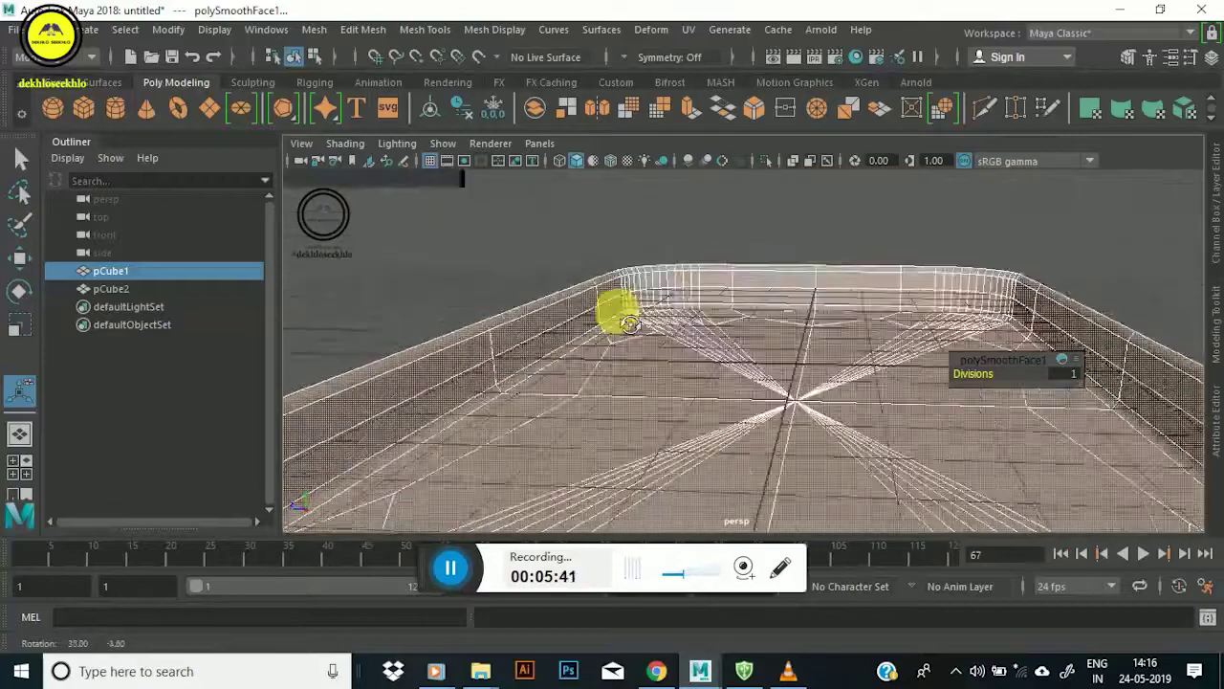
scroll(650, 296, down, 1)
Adjust the polySmoothFace1 Divisions, settling on 2 instead of 3.
right_click(660, 297)
click(667, 300)
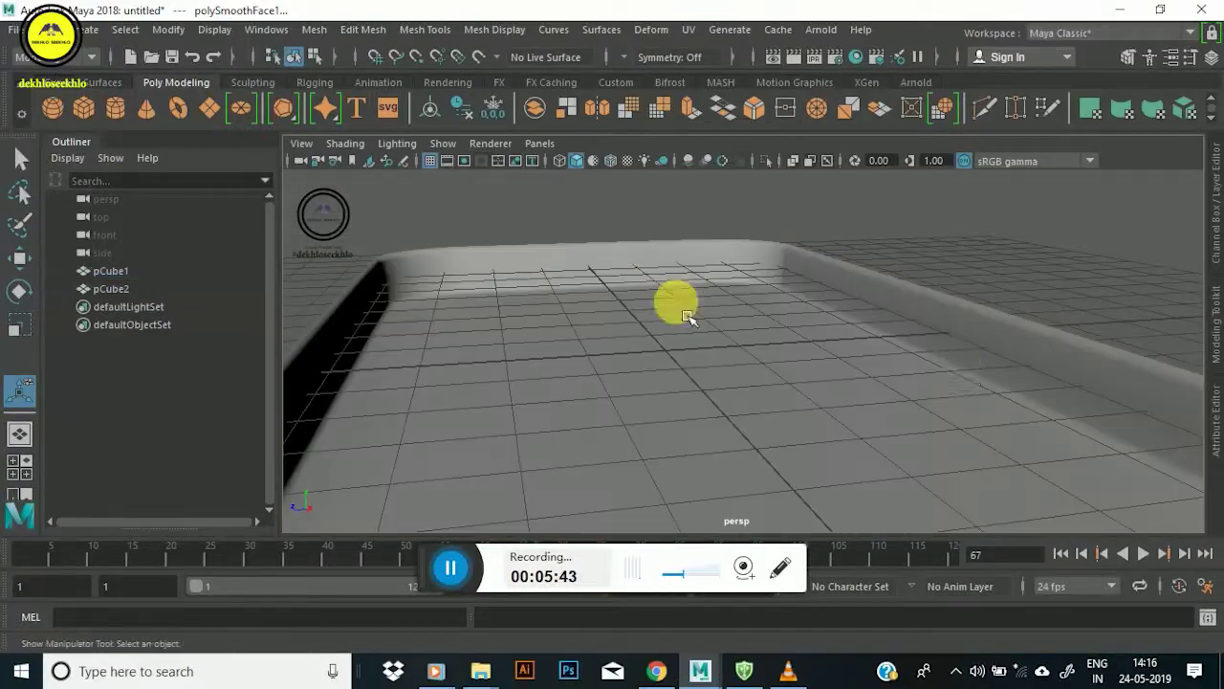
click(858, 388)
drag(1004, 392, 1009, 389)
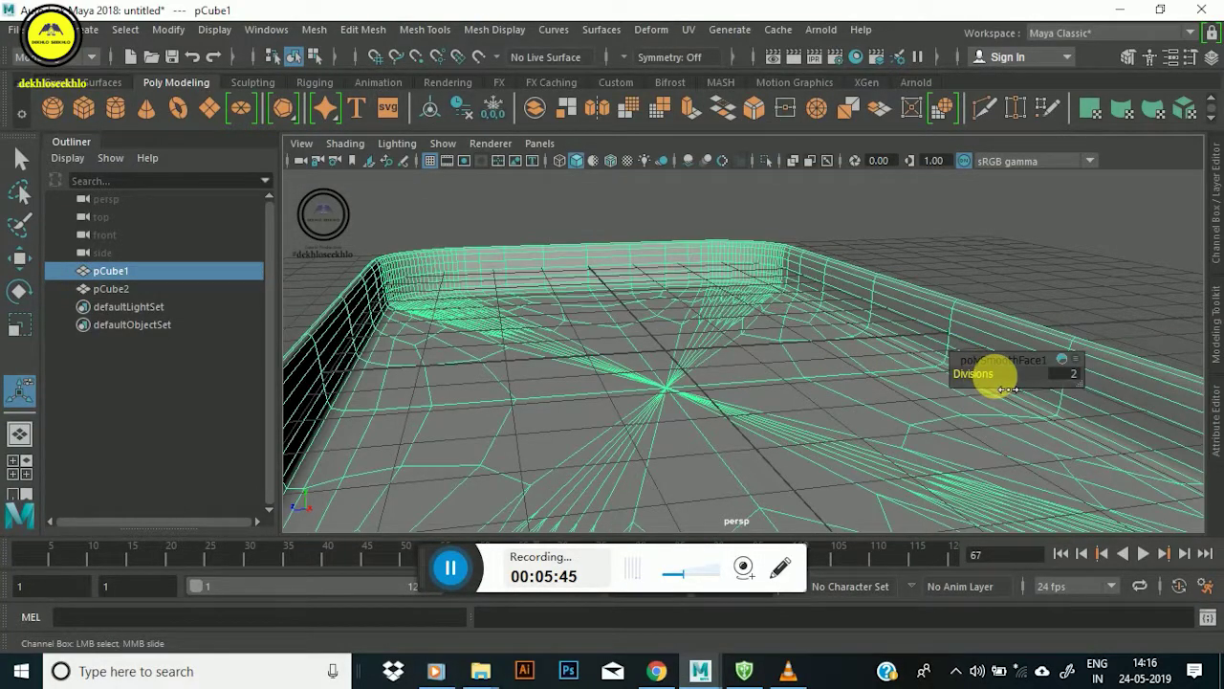
mouse_move(593, 287)
alt+mouse_down()
mouse_move(582, 342)
mouse_move(593, 306)
alt+mouse_up()
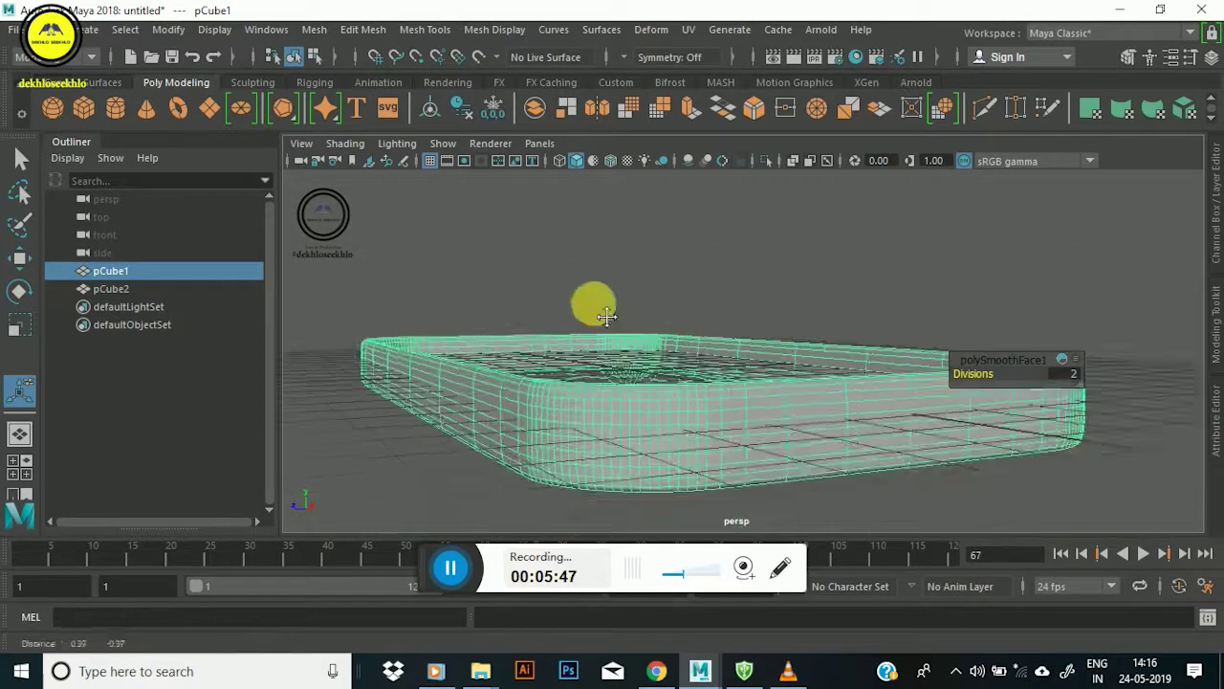
drag(996, 385, 999, 388)
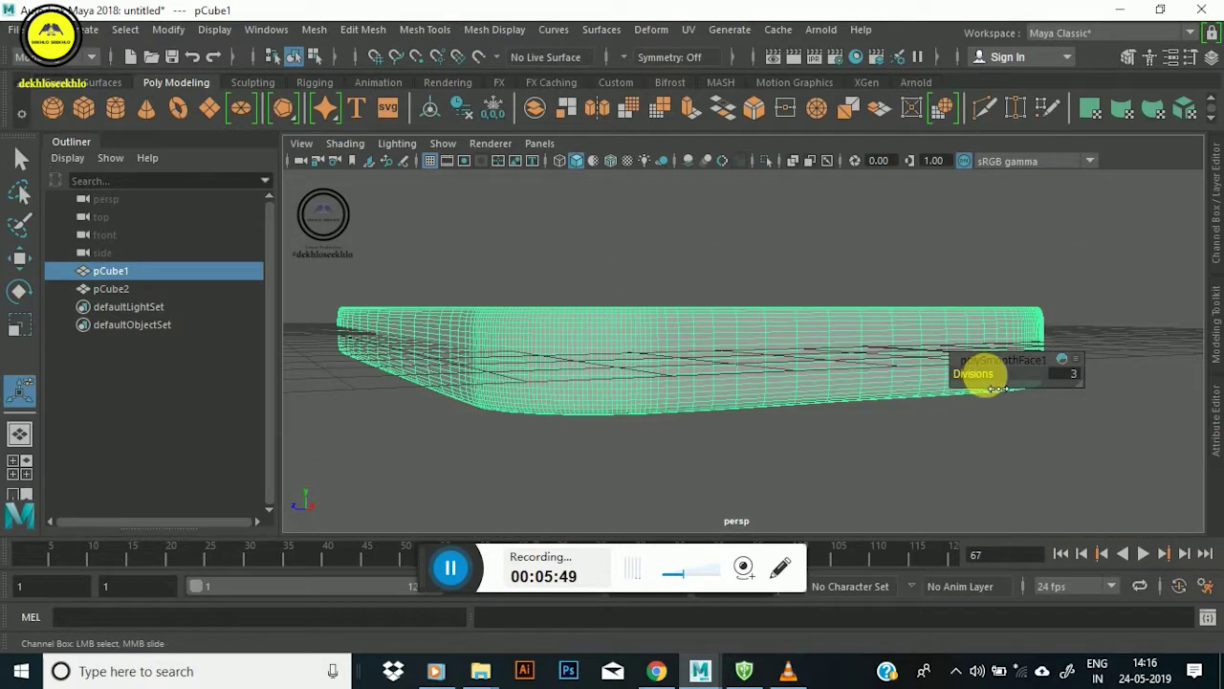
mouse_move(717, 328)
alt+mouse_down()
mouse_move(683, 328)
mouse_move(889, 390)
alt+mouse_up()
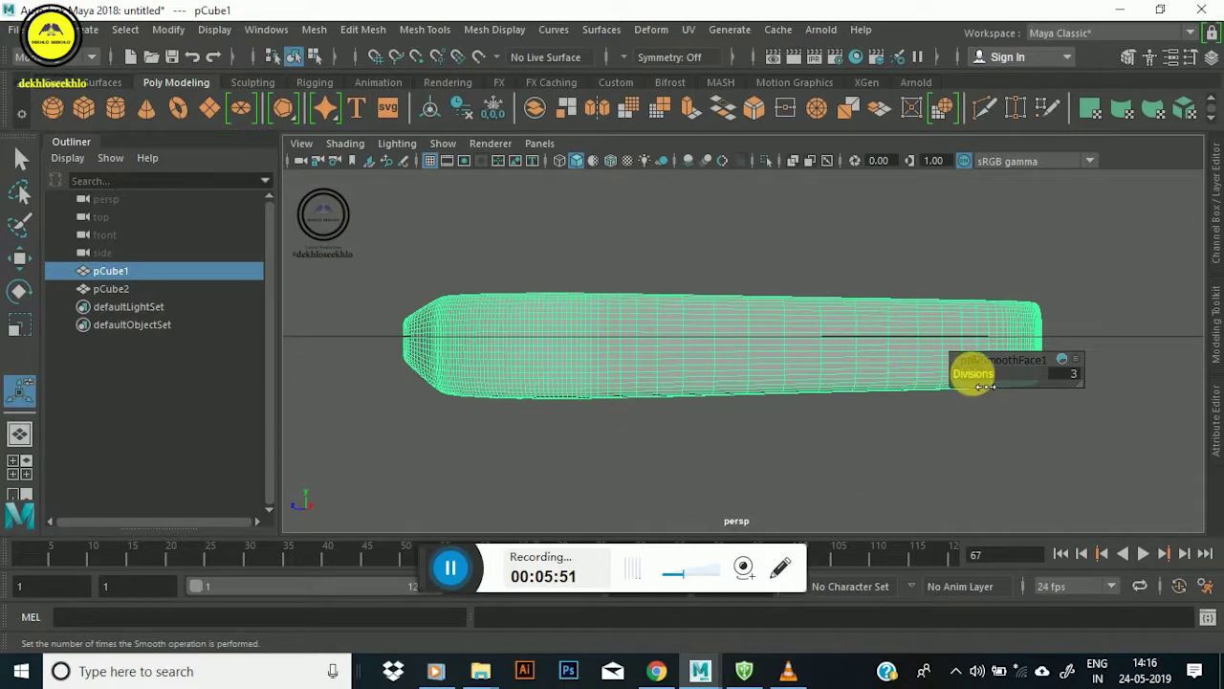
mouse_move(986, 388)
mouse_down()
mouse_move(648, 328)
mouse_move(646, 339)
mouse_up()
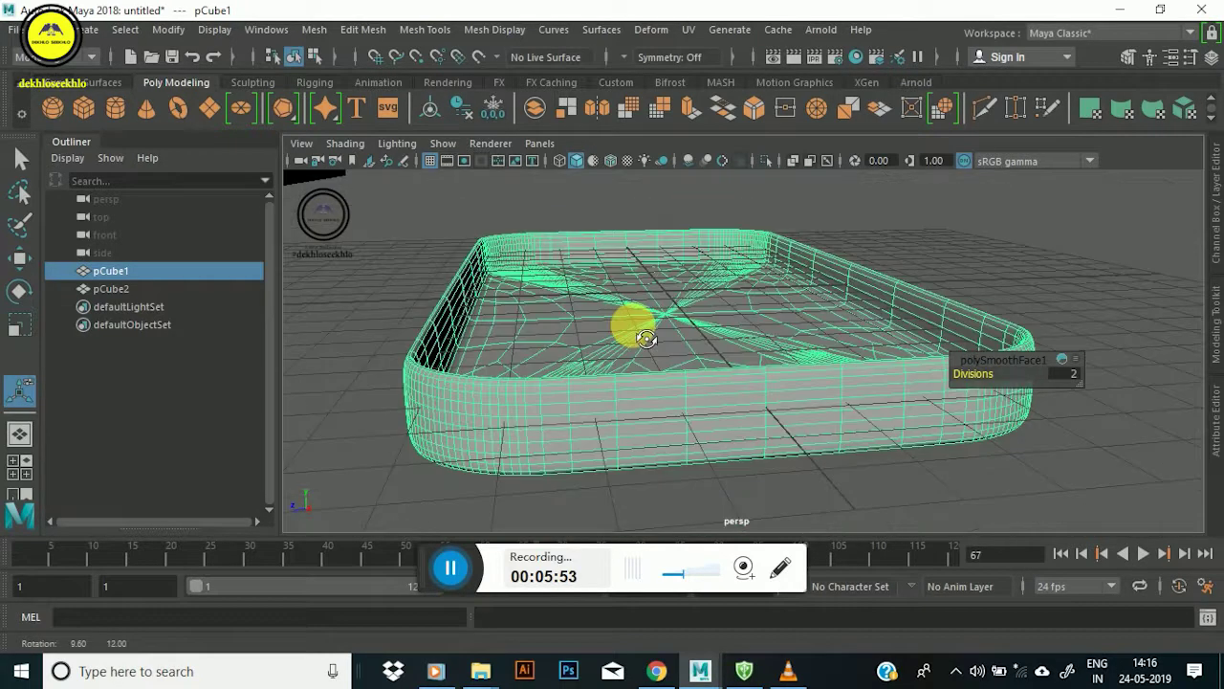
alt+right_drag(707, 316, 676, 334)
alt+drag(675, 334, 694, 219)
mouse_move(694, 219)
alt+right_down()
mouse_move(756, 306)
mouse_move(819, 254)
mouse_move(779, 315)
mouse_move(669, 363)
alt+right_up()
Deselect the smoothed body and orbit to an angled view of both objects.
right_click(694, 325)
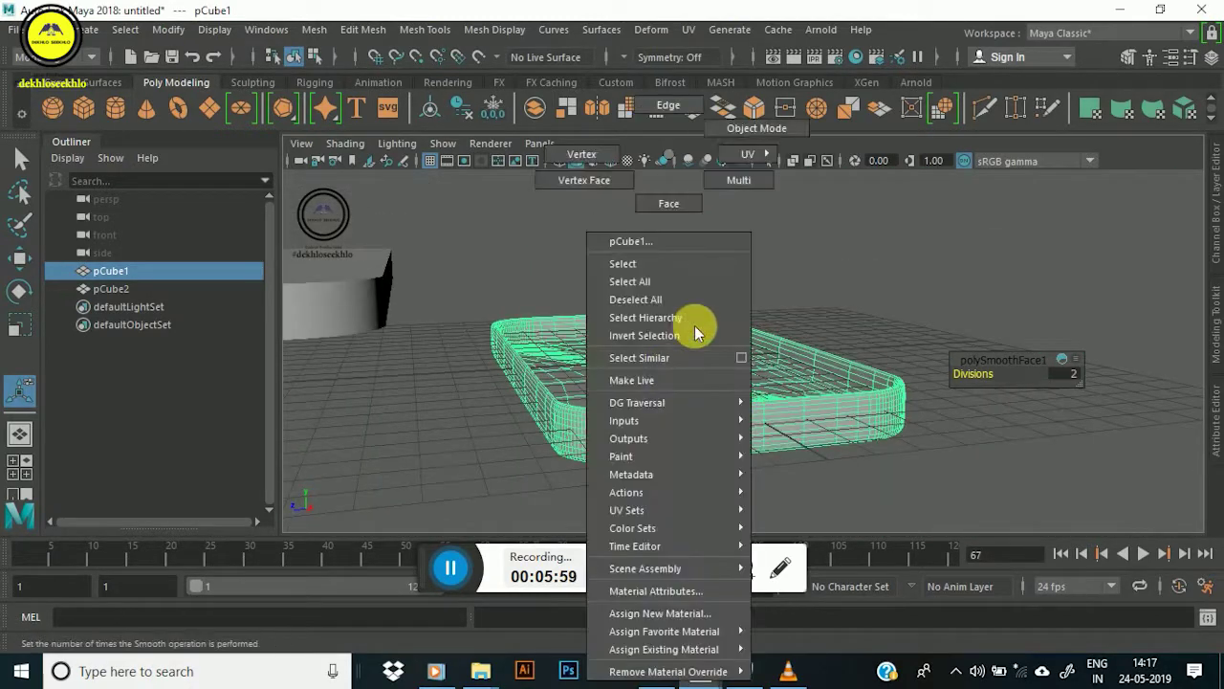
click(869, 240)
click(868, 240)
mouse_move(868, 240)
alt+mouse_down()
mouse_move(755, 339)
mouse_move(675, 383)
mouse_move(803, 347)
mouse_move(765, 401)
mouse_move(790, 408)
alt+mouse_up()
click(790, 407)
alt+drag(782, 276, 756, 405)
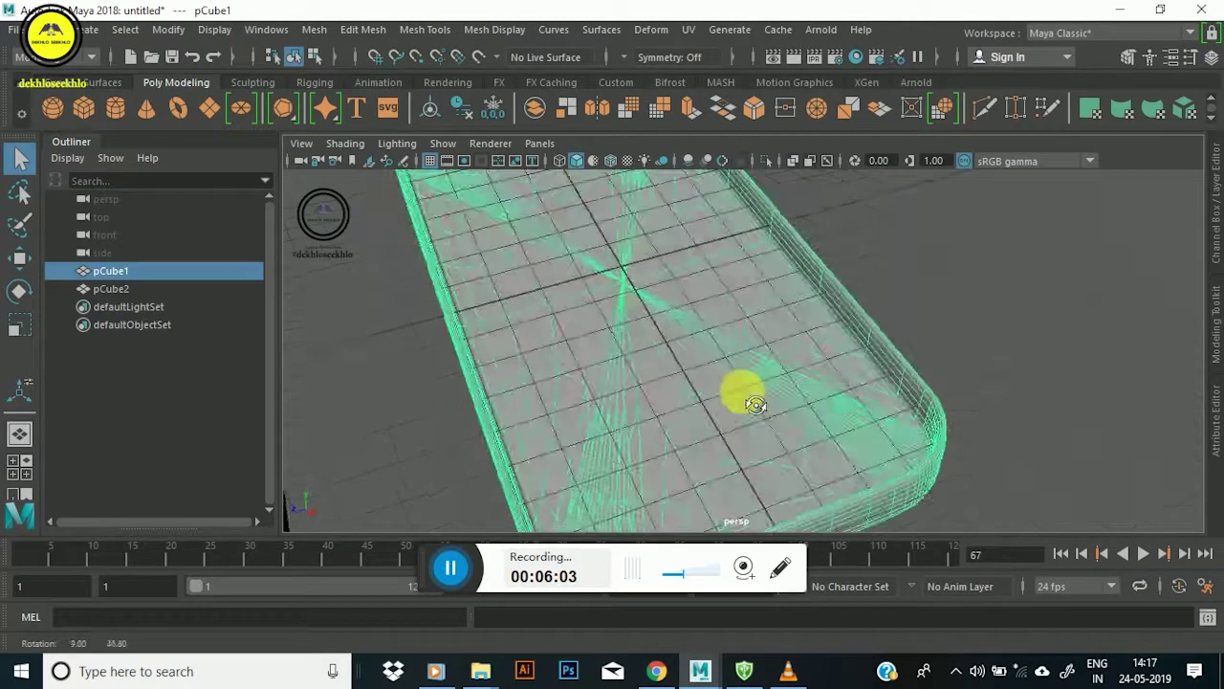
alt+right_drag(755, 405, 683, 334)
mouse_move(683, 333)
alt+mouse_down()
mouse_move(864, 334)
mouse_move(761, 308)
mouse_move(719, 338)
alt+mouse_up()
Duplicate the slab pCube2 as pCube3 and slide it over the tray.
click(523, 297)
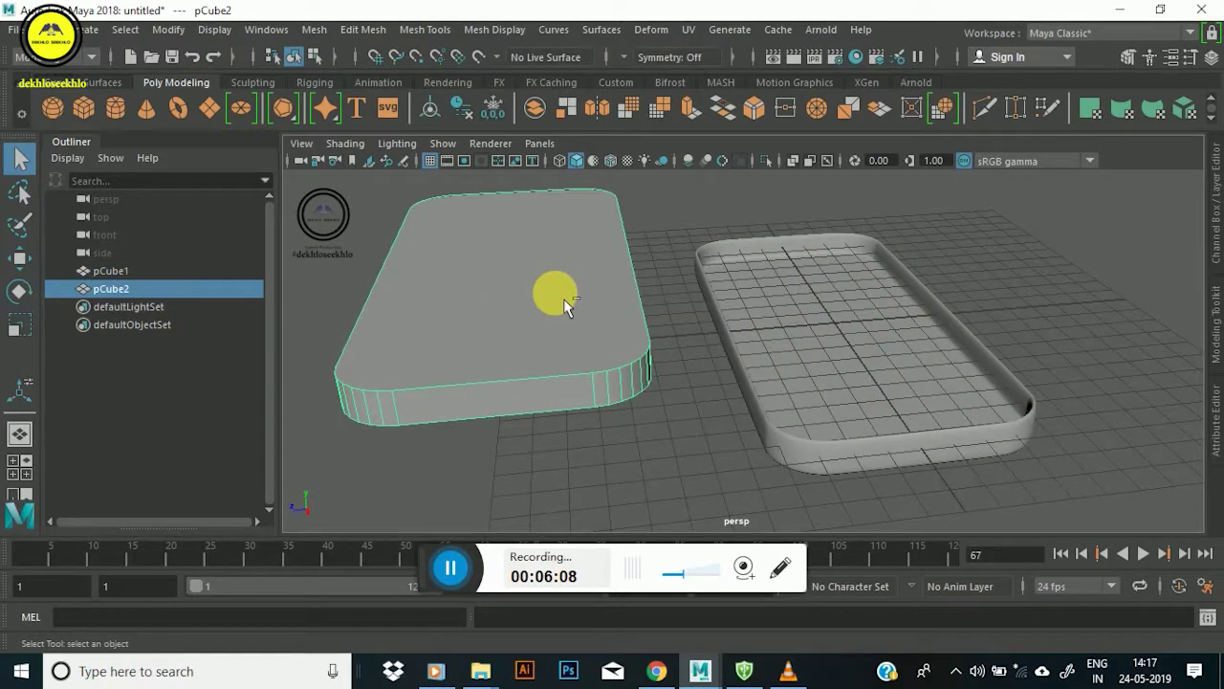
key(ctrl+d)
key(w)
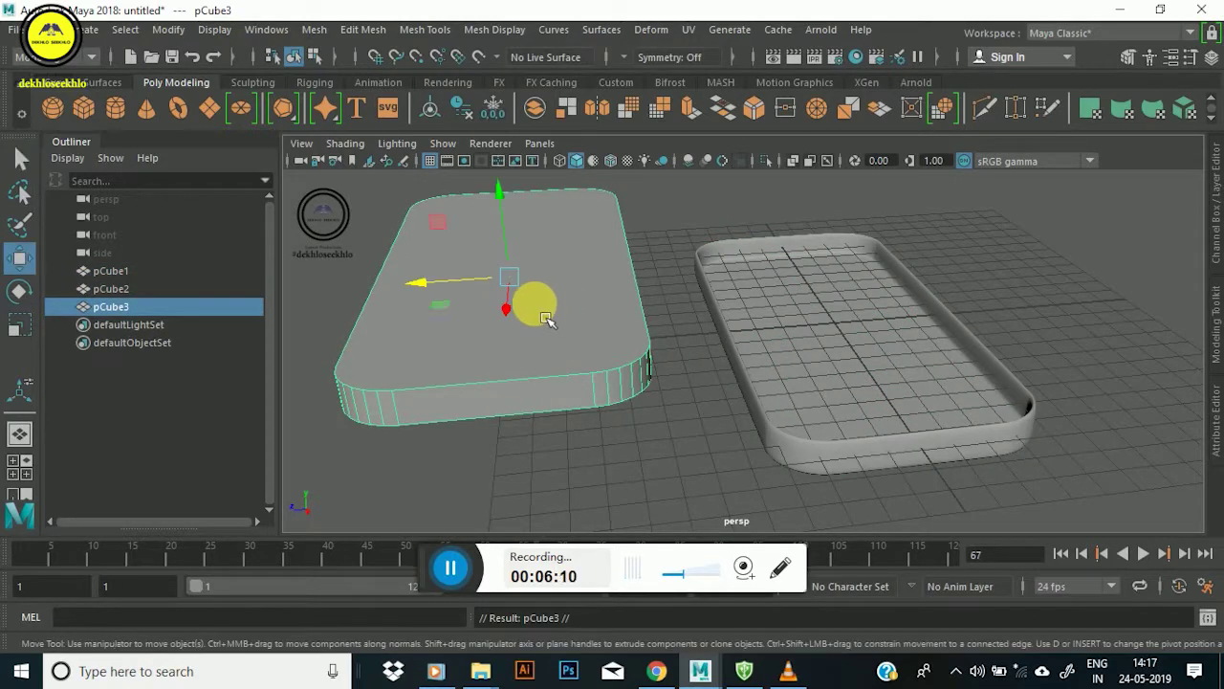
drag(433, 302, 754, 295)
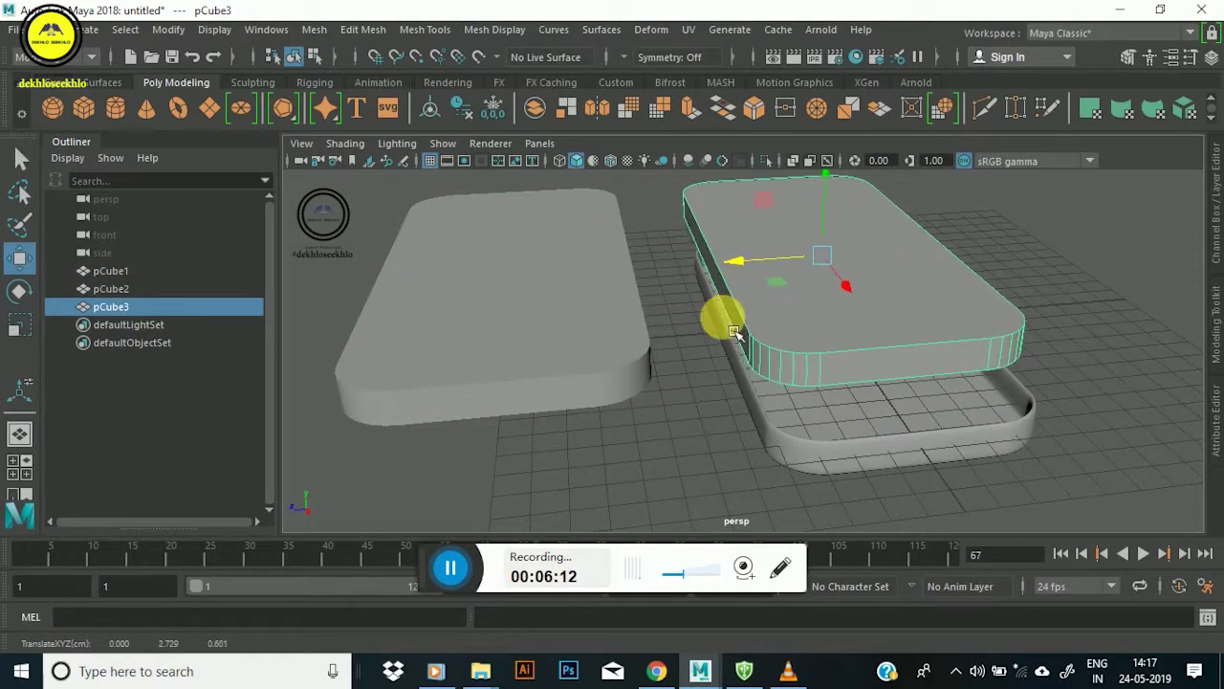
scroll(734, 332, up, 3)
scroll(800, 306, up, 3)
scroll(765, 274, down, 3)
scroll(656, 328, down, 1)
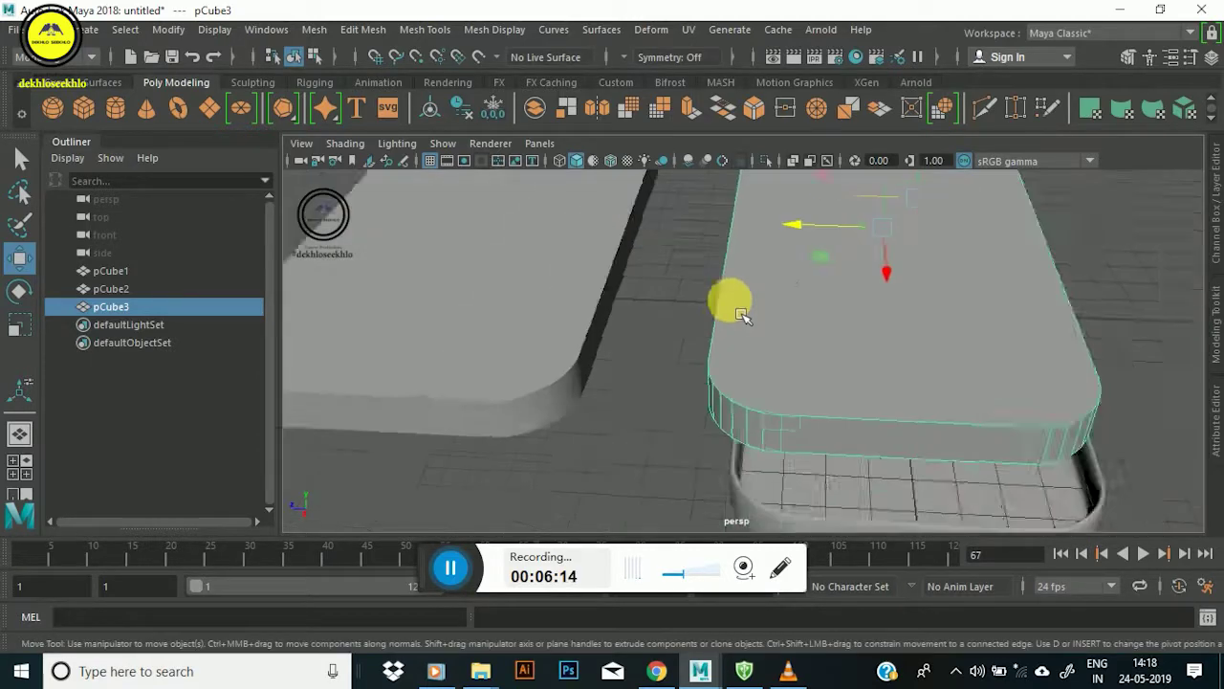
scroll(739, 314, down, 4)
scroll(765, 293, down, 1)
Orbit and zoom to inspect pCube3 from the side and from above.
mouse_move(776, 297)
alt+mouse_down()
mouse_move(559, 285)
mouse_move(596, 221)
mouse_move(705, 274)
alt+mouse_up()
scroll(705, 274, down, 4)
scroll(643, 237, down, 1)
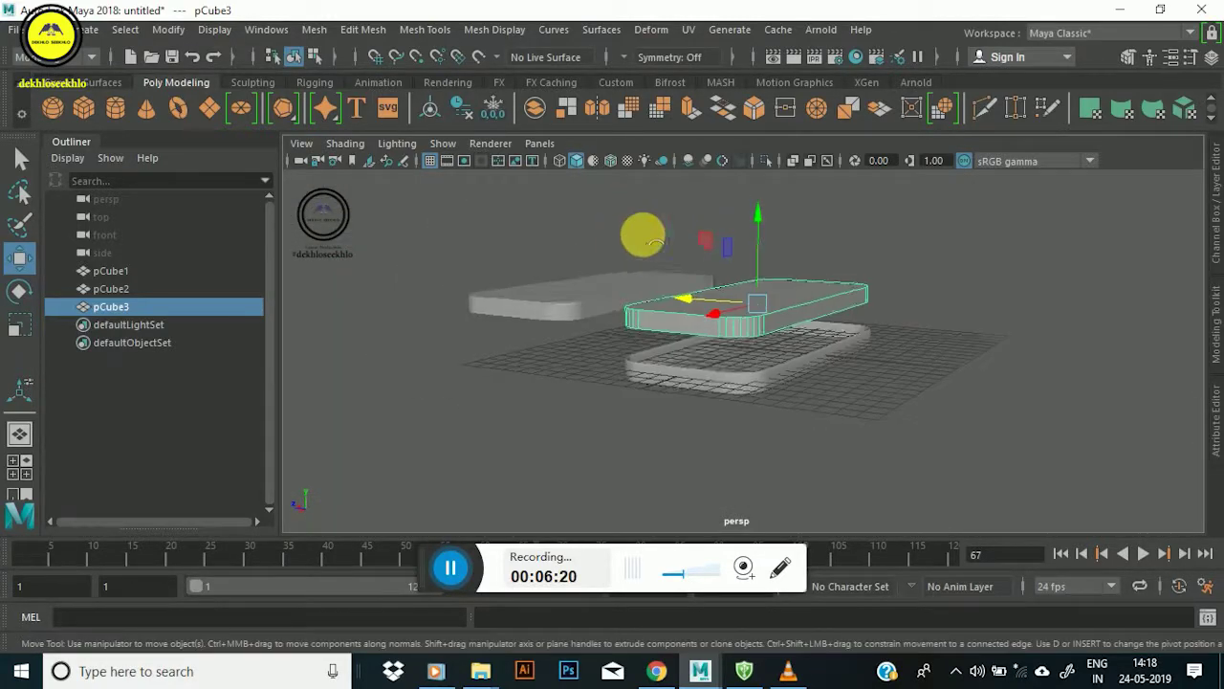
scroll(760, 273, up, 4)
scroll(546, 336, up, 3)
scroll(567, 353, up, 2)
alt+drag(567, 353, 615, 327)
Select pCube3's top face in Face mode and extrude it.
right_drag(612, 300, 596, 205)
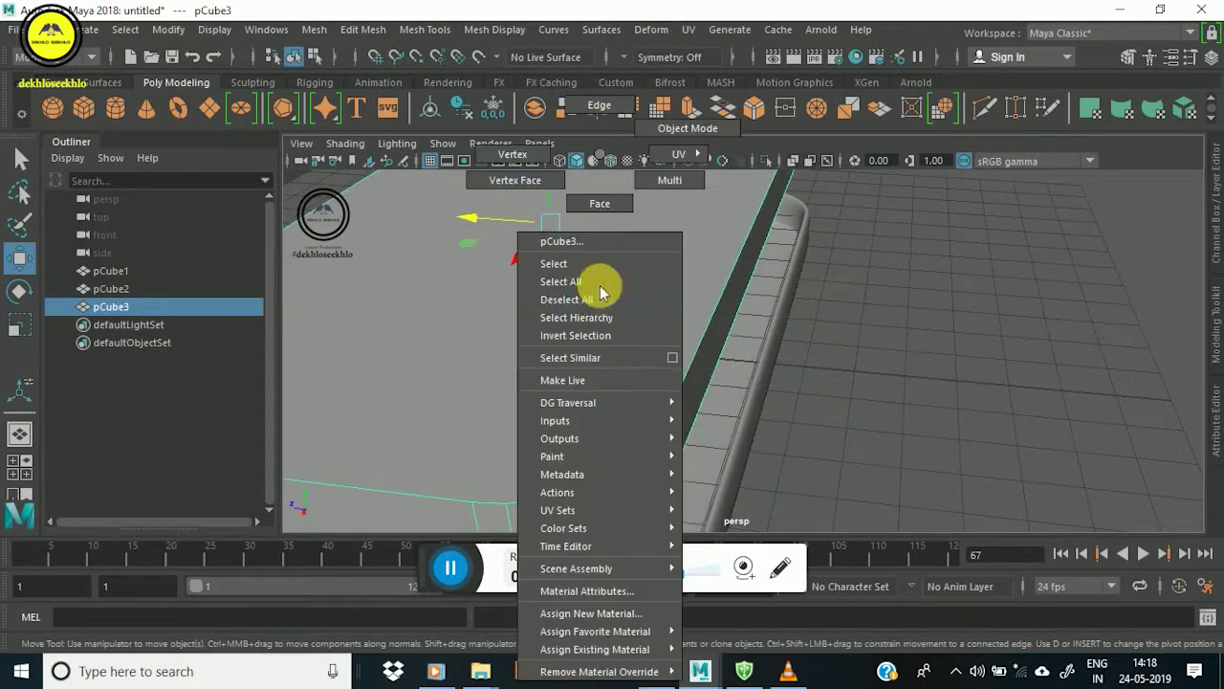
click(560, 300)
mouse_move(623, 343)
alt+mouse_down()
mouse_move(574, 329)
mouse_move(626, 352)
alt+mouse_up()
alt+drag(587, 309, 678, 429)
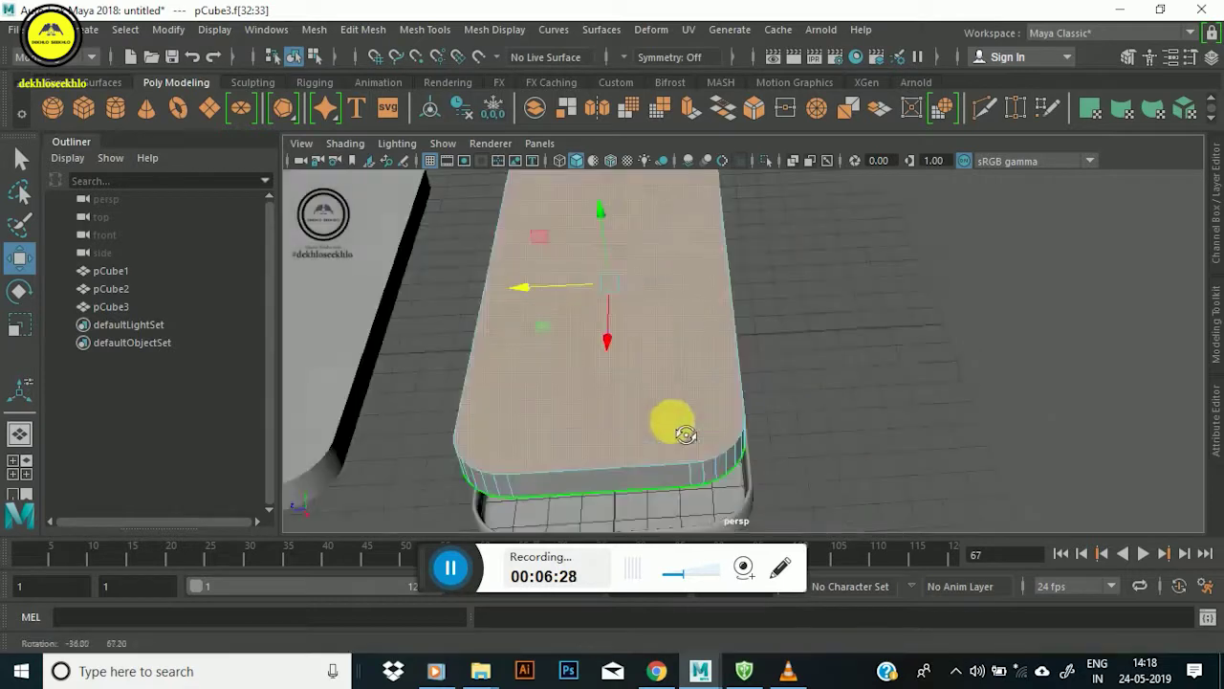
shift+right_drag(664, 266, 667, 290)
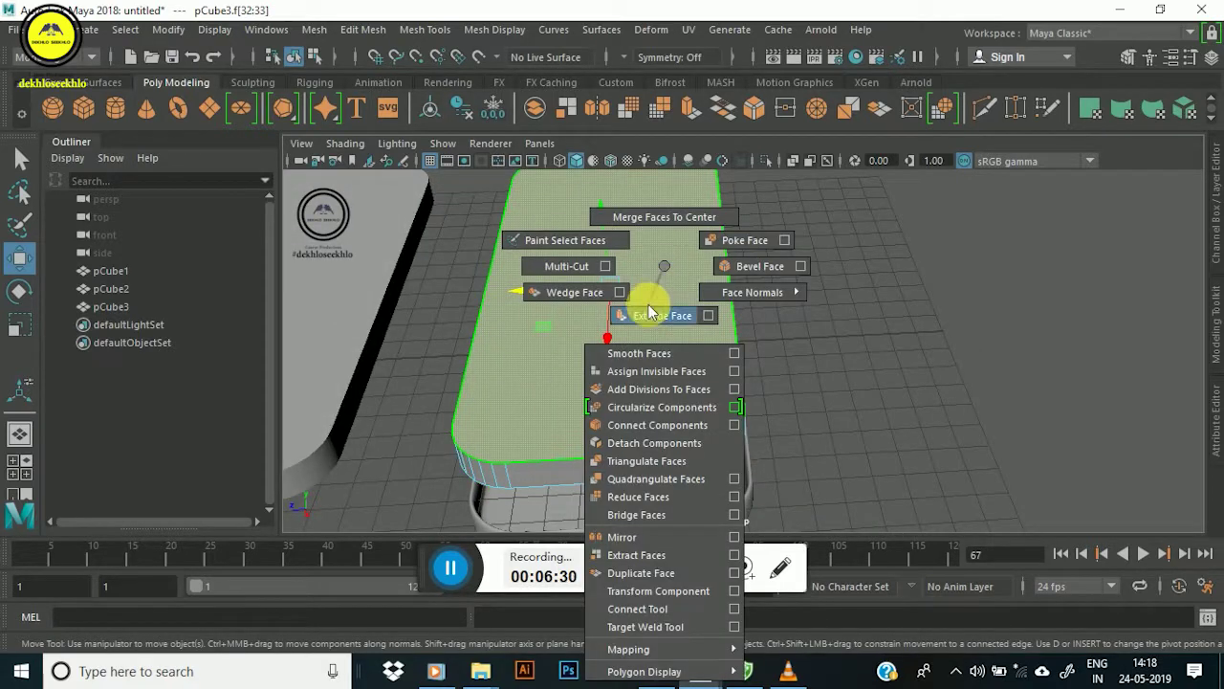
click(650, 317)
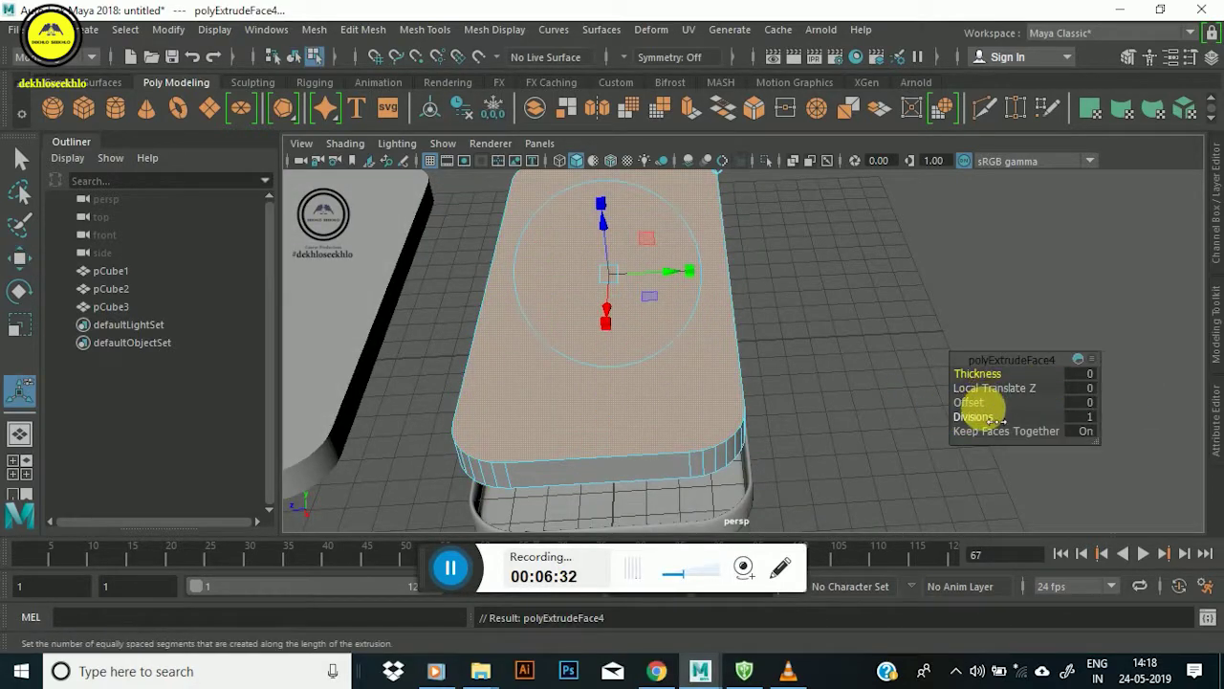
Inset the extruded top face with Offset 0.3, then return to Object Mode.
scroll(759, 404, up, 5)
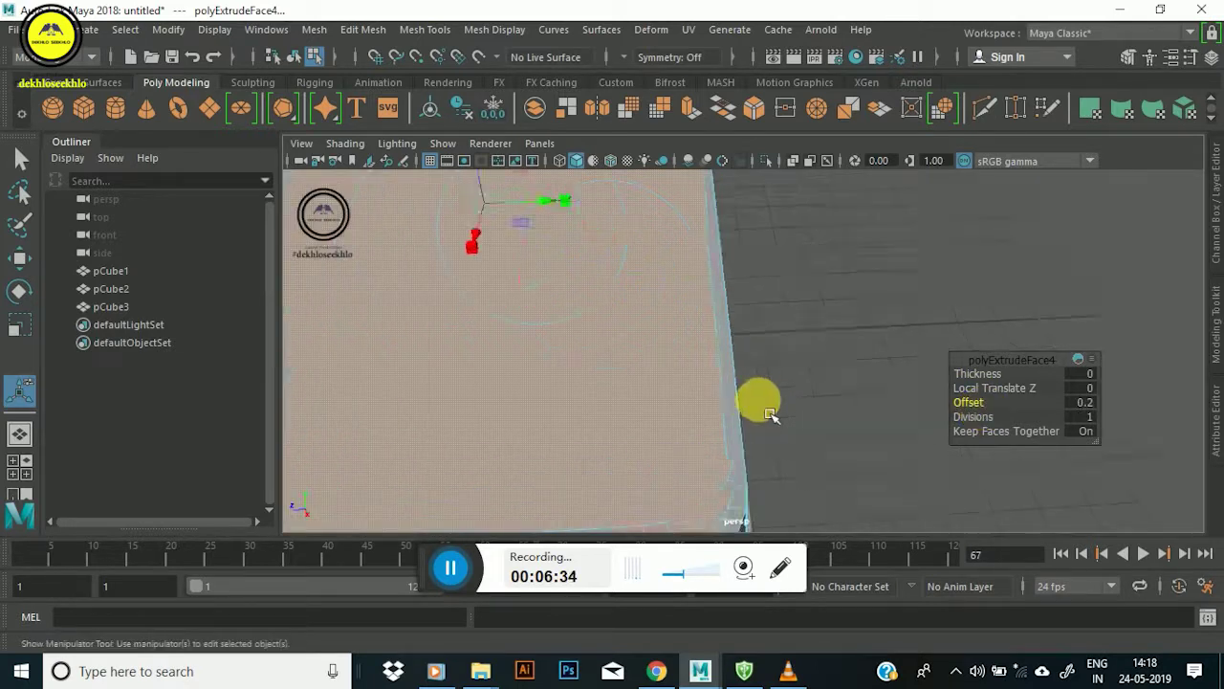
alt+drag(759, 405, 812, 363)
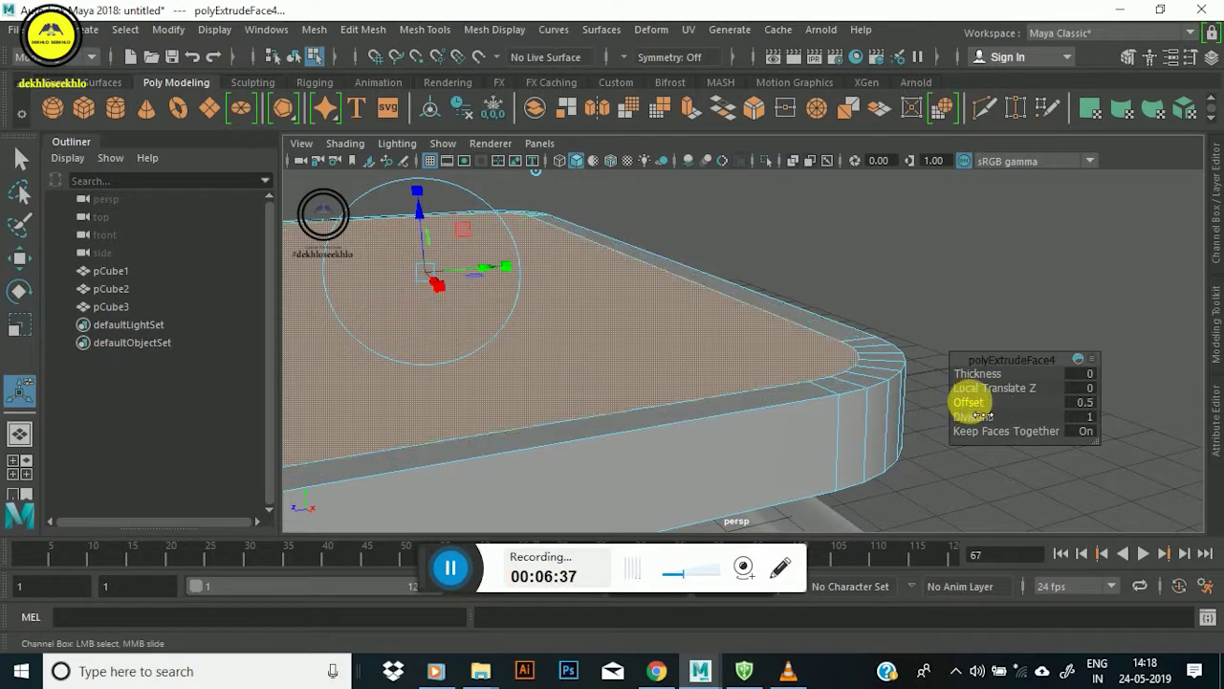
drag(964, 409, 972, 414)
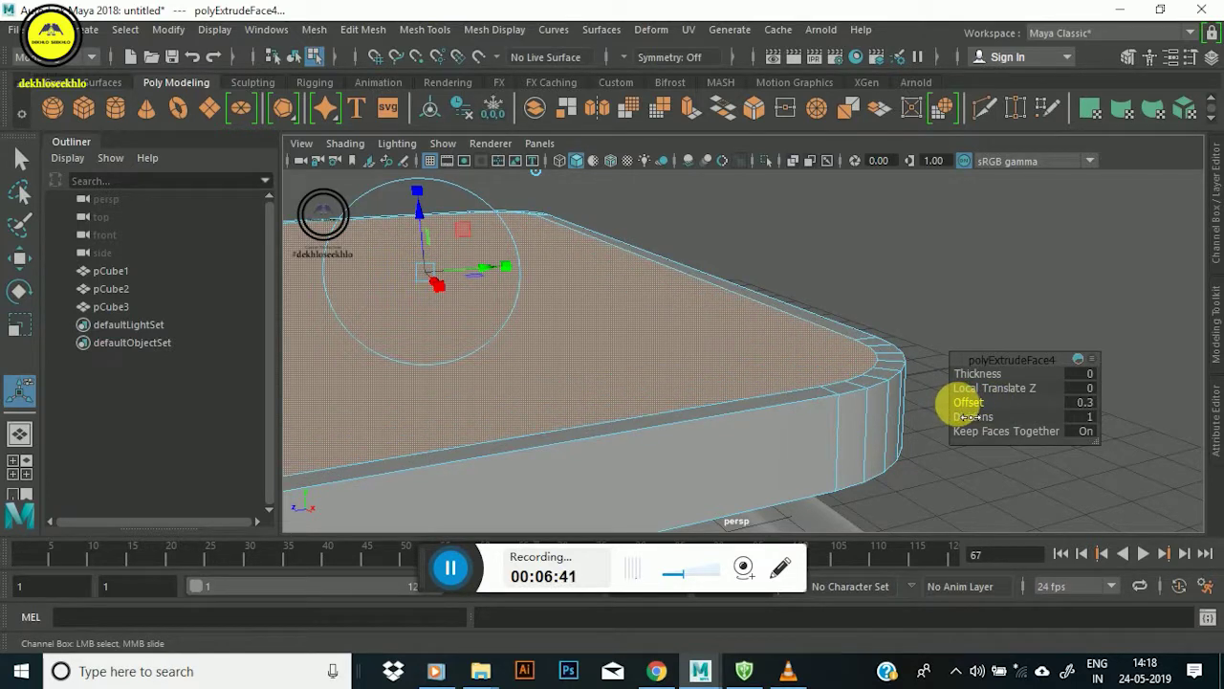
alt+drag(829, 300, 790, 370)
mouse_move(746, 345)
alt+mouse_down()
mouse_move(574, 415)
mouse_move(589, 427)
alt+mouse_up()
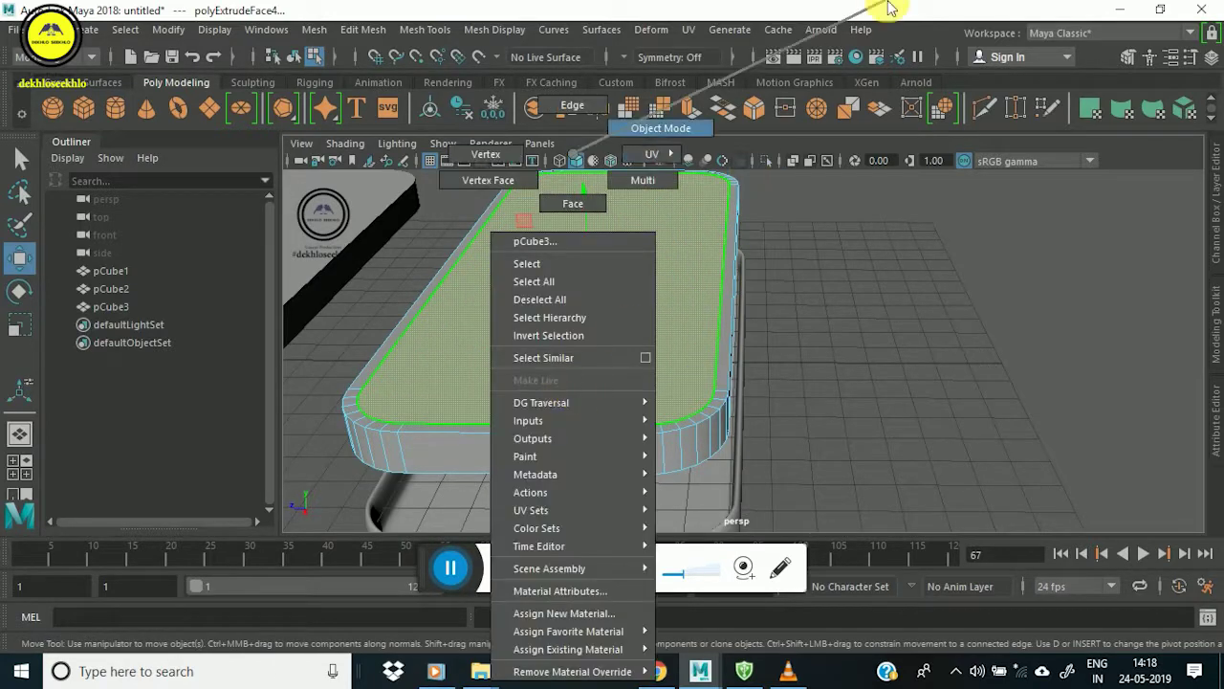
right_drag(570, 400, 583, 127)
mouse_move(852, 259)
alt+mouse_down()
mouse_move(670, 321)
mouse_move(688, 323)
alt+mouse_up()
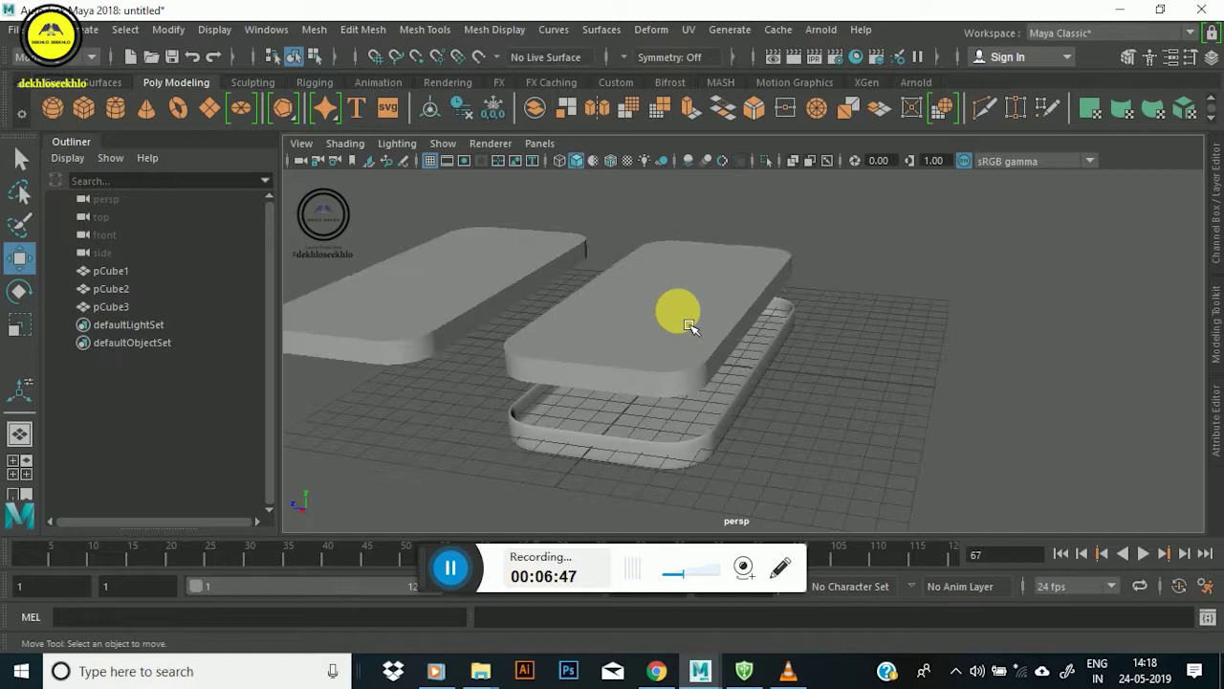
Smooth pCube3 and set the polySmoothFace2 Divisions to 4.
click(688, 322)
shift+right_click(674, 316)
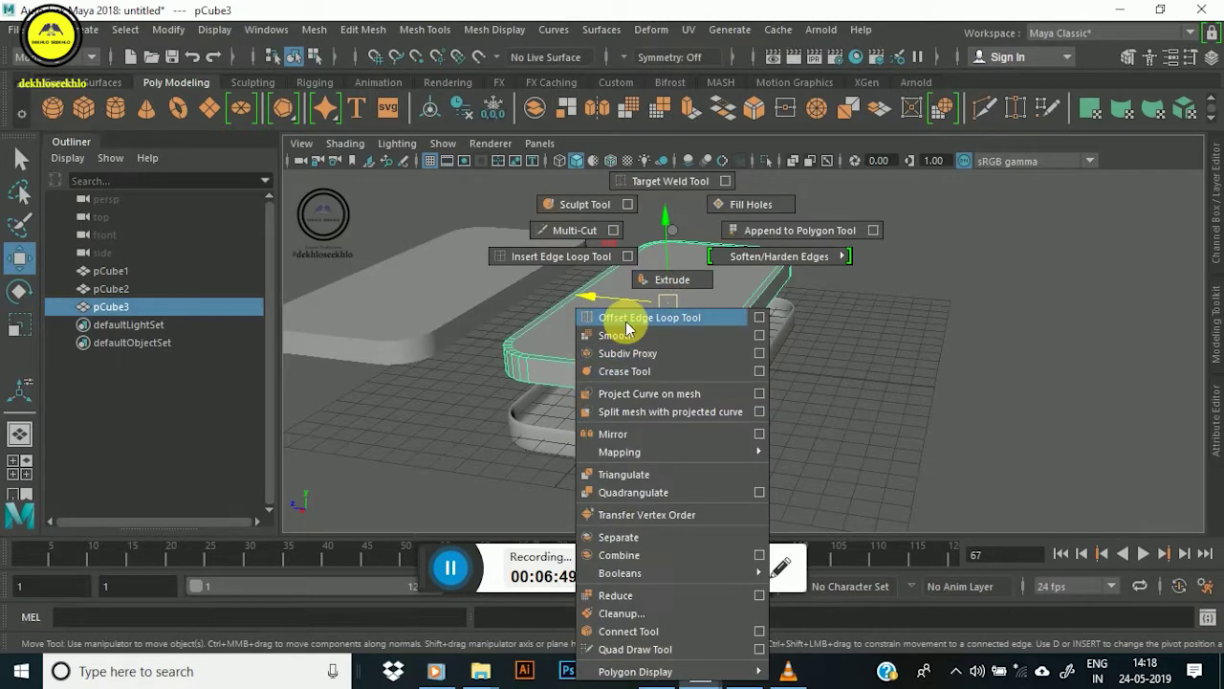
click(619, 334)
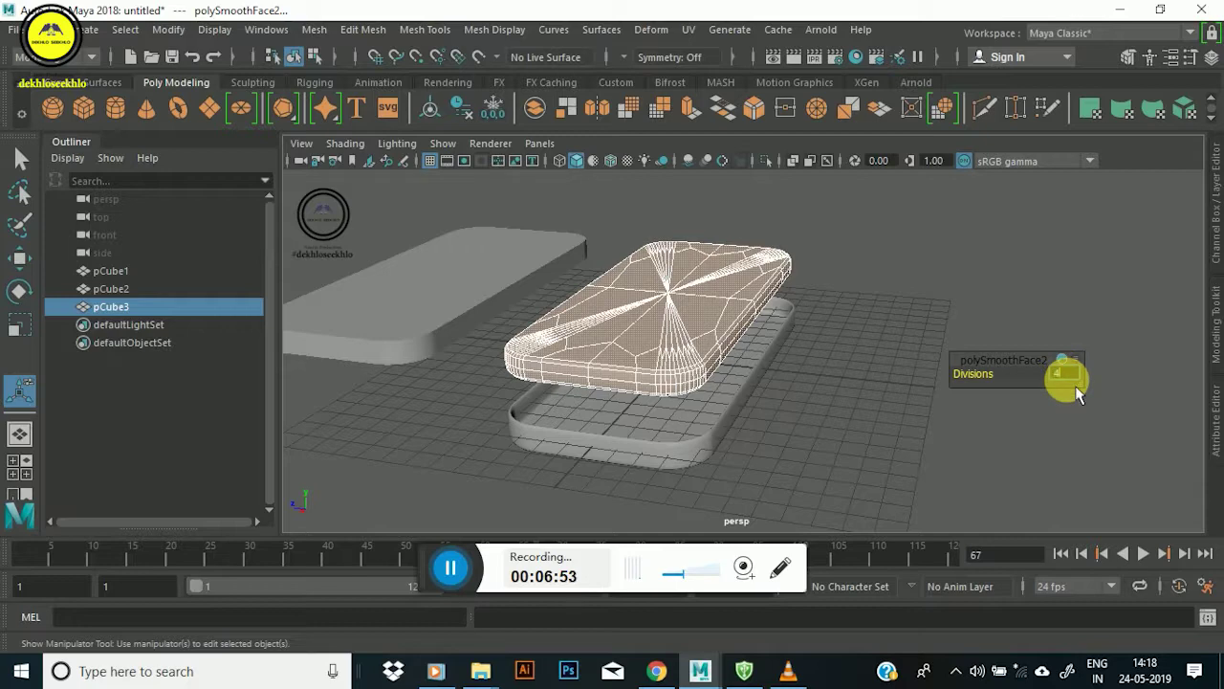
click(1077, 395)
mouse_move(656, 404)
alt+mouse_down()
mouse_move(519, 350)
mouse_move(546, 355)
mouse_move(548, 369)
mouse_move(733, 328)
mouse_move(656, 334)
mouse_move(755, 316)
mouse_move(674, 313)
mouse_move(732, 314)
mouse_move(795, 271)
mouse_move(708, 383)
mouse_move(760, 361)
mouse_move(683, 383)
mouse_move(725, 298)
alt+mouse_up()
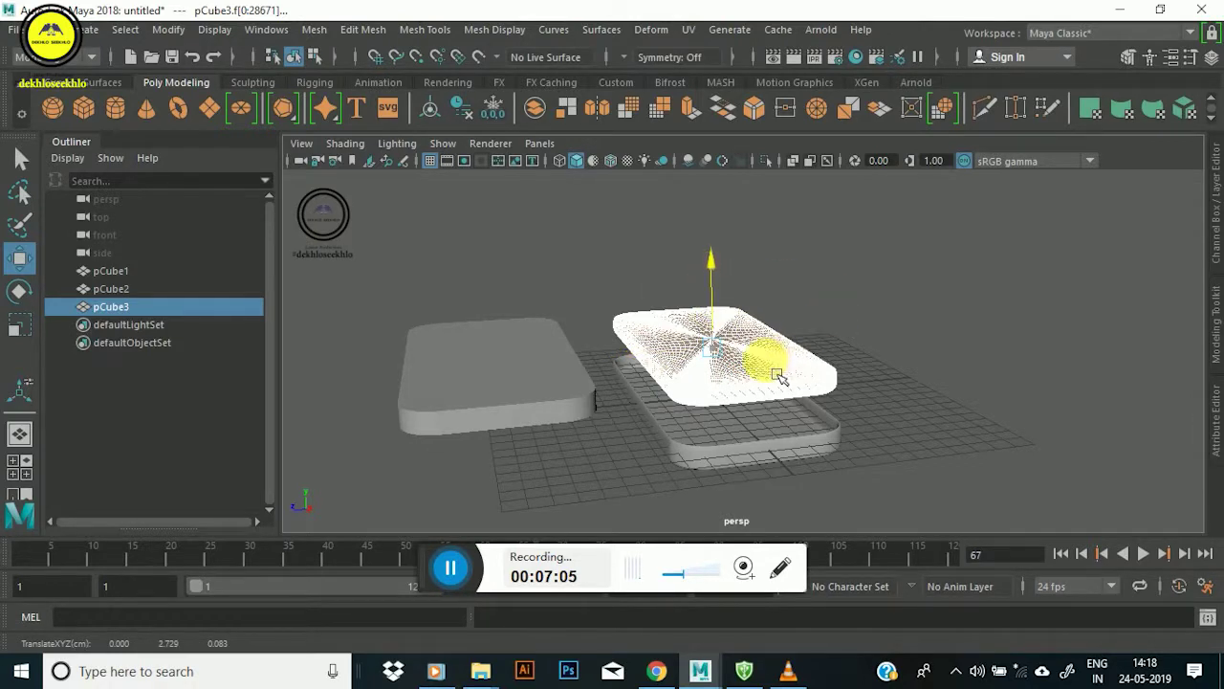
Undo the last change and orbit around the smoothed slab on the tray.
key(ctrl+z)
scroll(734, 428, up, 2)
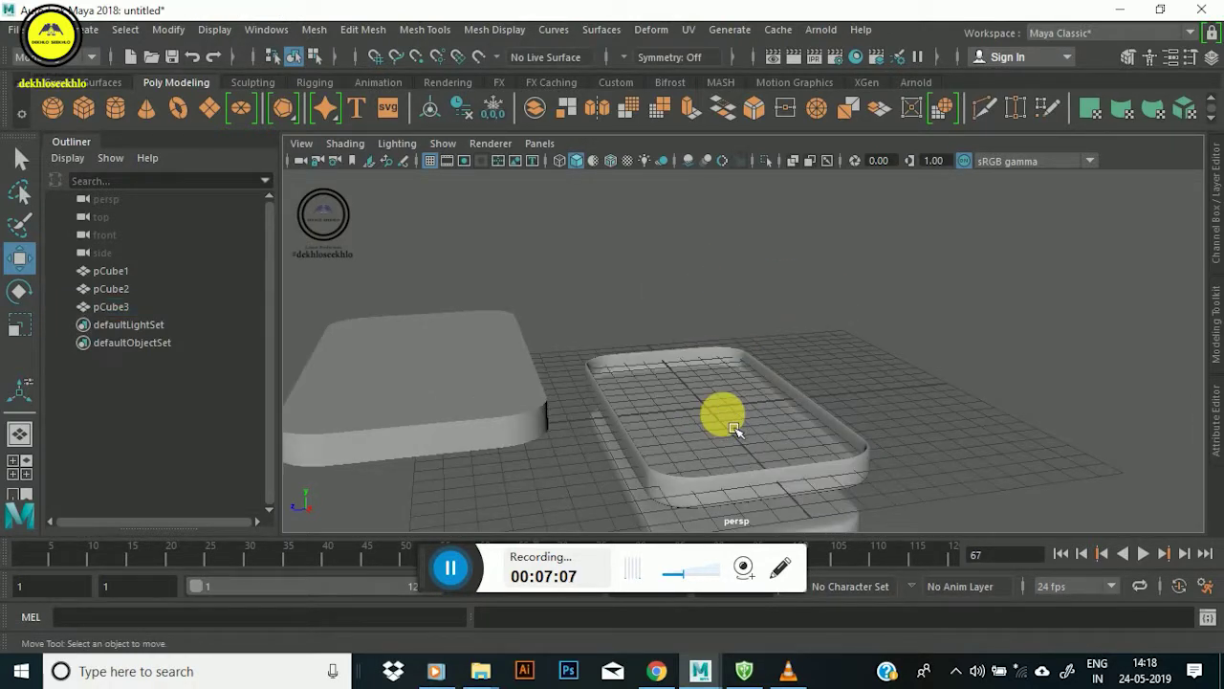
mouse_move(733, 428)
alt+mouse_down()
mouse_move(733, 465)
mouse_move(708, 469)
alt+mouse_up()
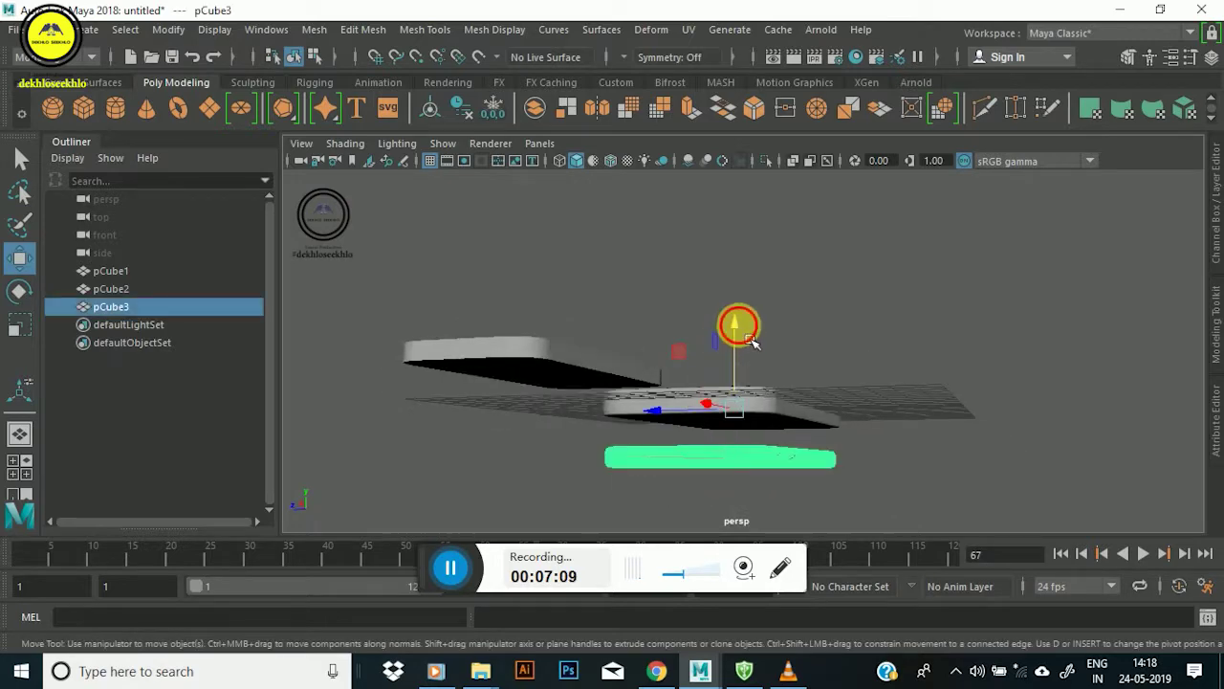
mouse_move(744, 292)
alt+mouse_down()
mouse_move(737, 392)
mouse_move(717, 281)
mouse_move(650, 232)
mouse_move(744, 246)
mouse_move(780, 297)
alt+mouse_up()
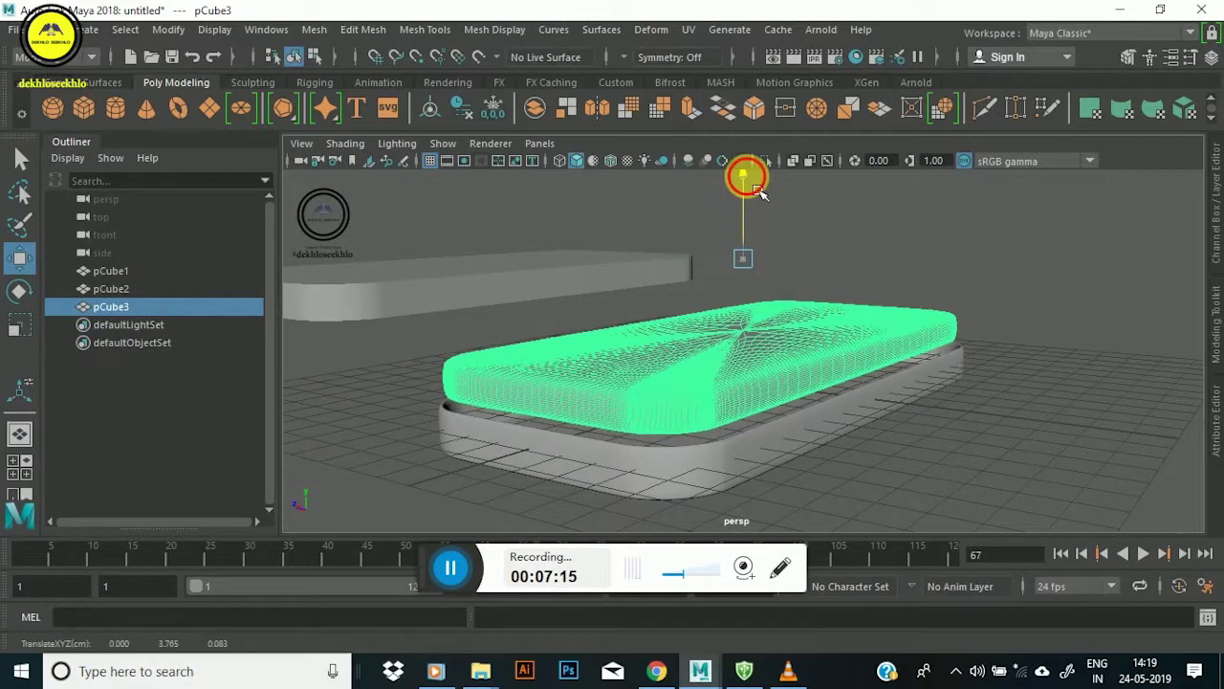
mouse_move(719, 328)
alt+mouse_down()
mouse_move(853, 348)
mouse_move(885, 334)
mouse_move(874, 322)
mouse_move(619, 321)
mouse_move(819, 399)
mouse_move(772, 185)
mouse_move(675, 265)
mouse_move(754, 342)
mouse_move(825, 306)
alt+mouse_up()
Scale pCube3's domed top down in Y to about 0.36, flattening it into a thin panel.
scroll(813, 306, down, 5)
scroll(689, 314, up, 5)
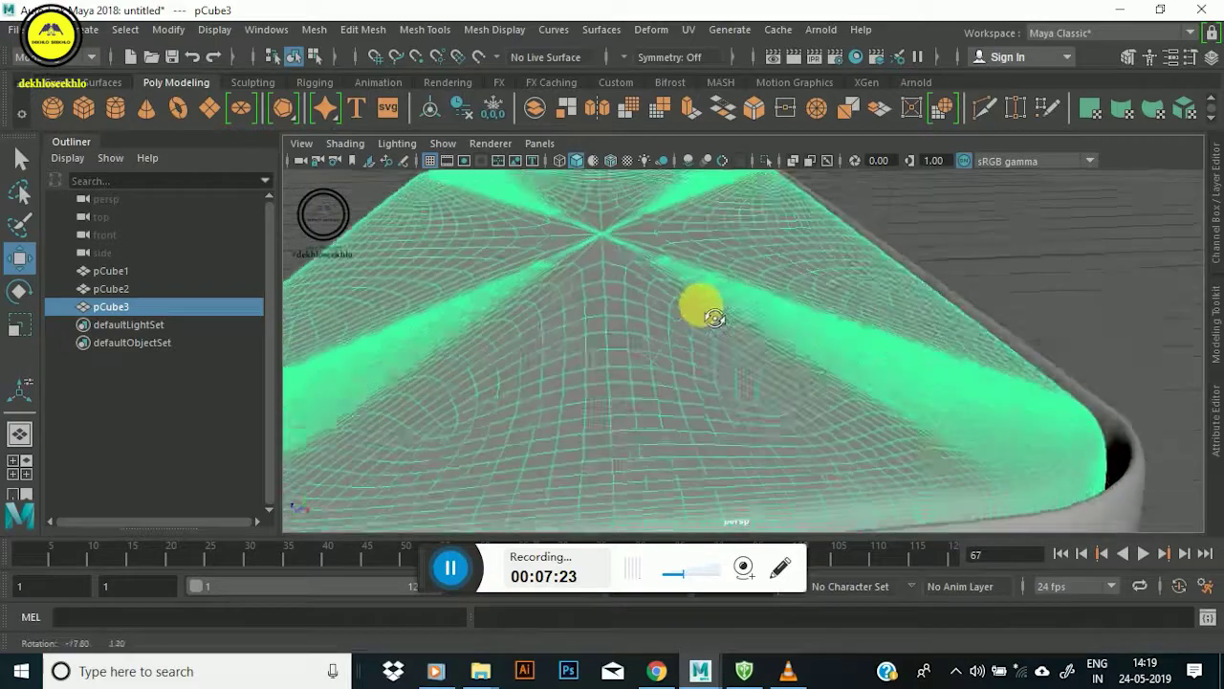
scroll(715, 317, down, 5)
mouse_move(507, 283)
alt+mouse_down()
mouse_move(606, 246)
mouse_move(689, 335)
mouse_move(627, 312)
alt+mouse_up()
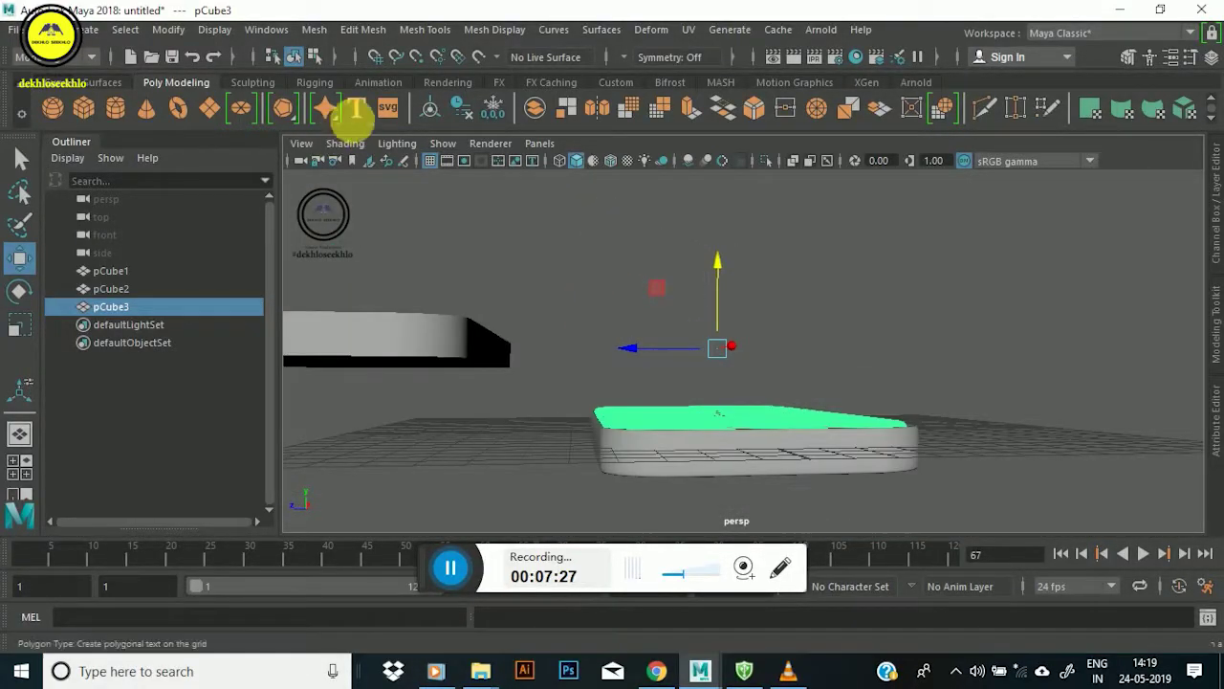
mouse_move(715, 352)
alt+mouse_down()
mouse_move(702, 255)
mouse_move(555, 334)
alt+mouse_up()
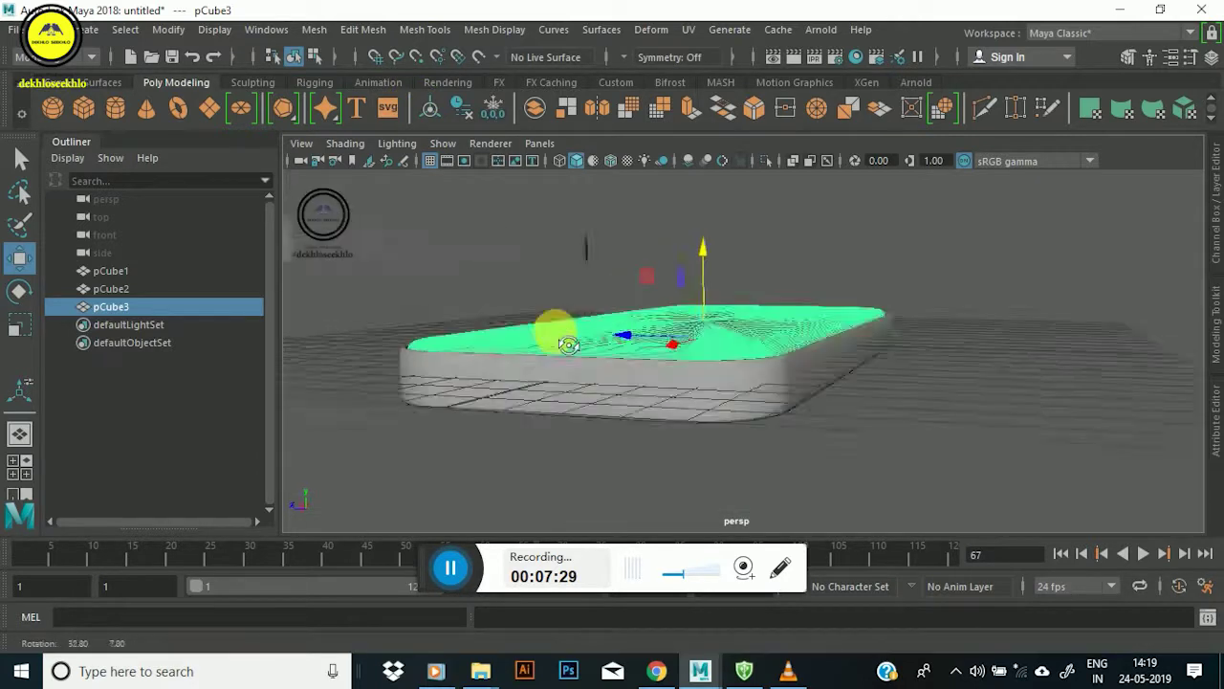
scroll(599, 348, up, 3)
scroll(838, 298, up, 3)
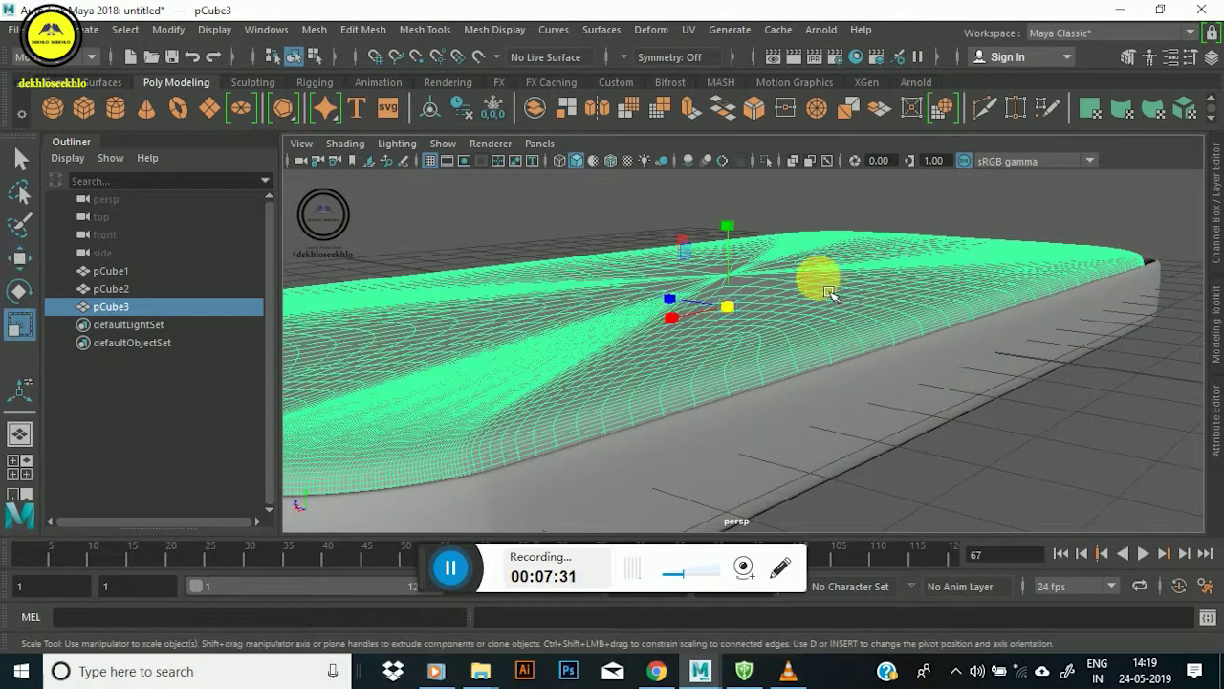
drag(744, 243, 648, 289)
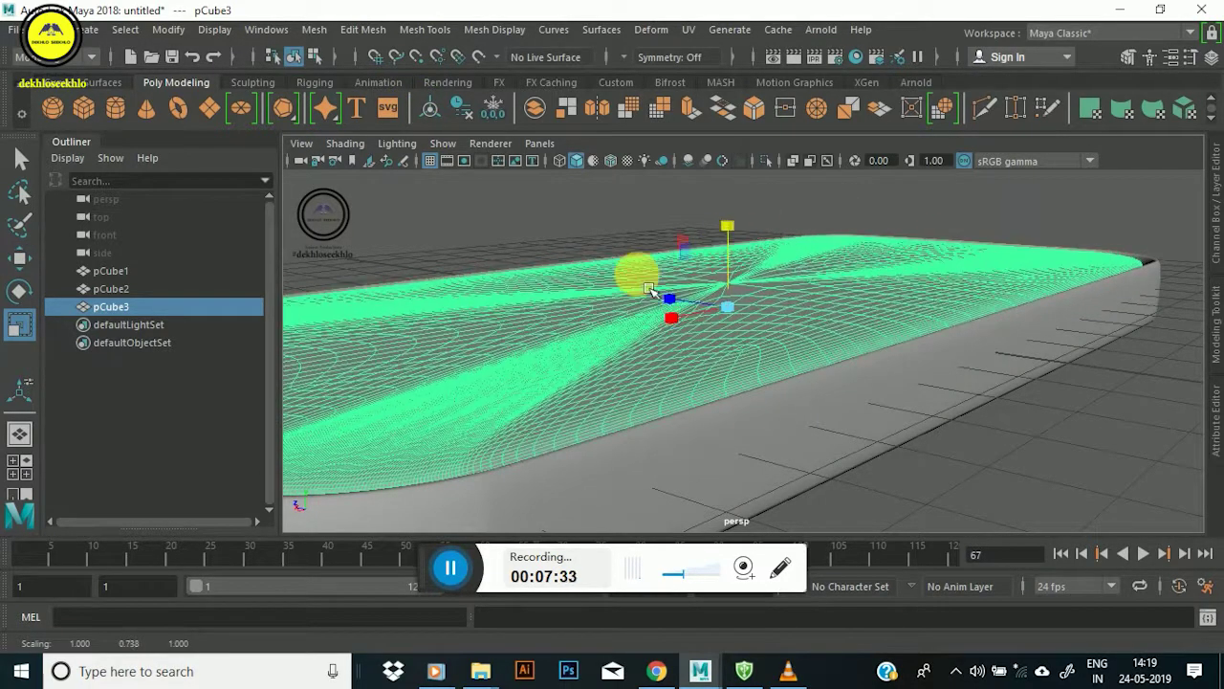
mouse_move(751, 275)
mouse_down()
mouse_move(730, 181)
mouse_move(737, 204)
mouse_move(724, 238)
mouse_move(742, 246)
mouse_move(732, 320)
mouse_move(848, 319)
mouse_up()
mouse_move(649, 230)
alt+mouse_down()
mouse_move(634, 259)
mouse_move(670, 351)
mouse_move(661, 311)
mouse_move(668, 332)
alt+mouse_up()
Orbit in close on the lower slab and select the top of pCube3.
mouse_move(733, 384)
alt+mouse_down()
mouse_move(520, 360)
mouse_move(505, 382)
alt+mouse_up()
scroll(682, 347, down, 5)
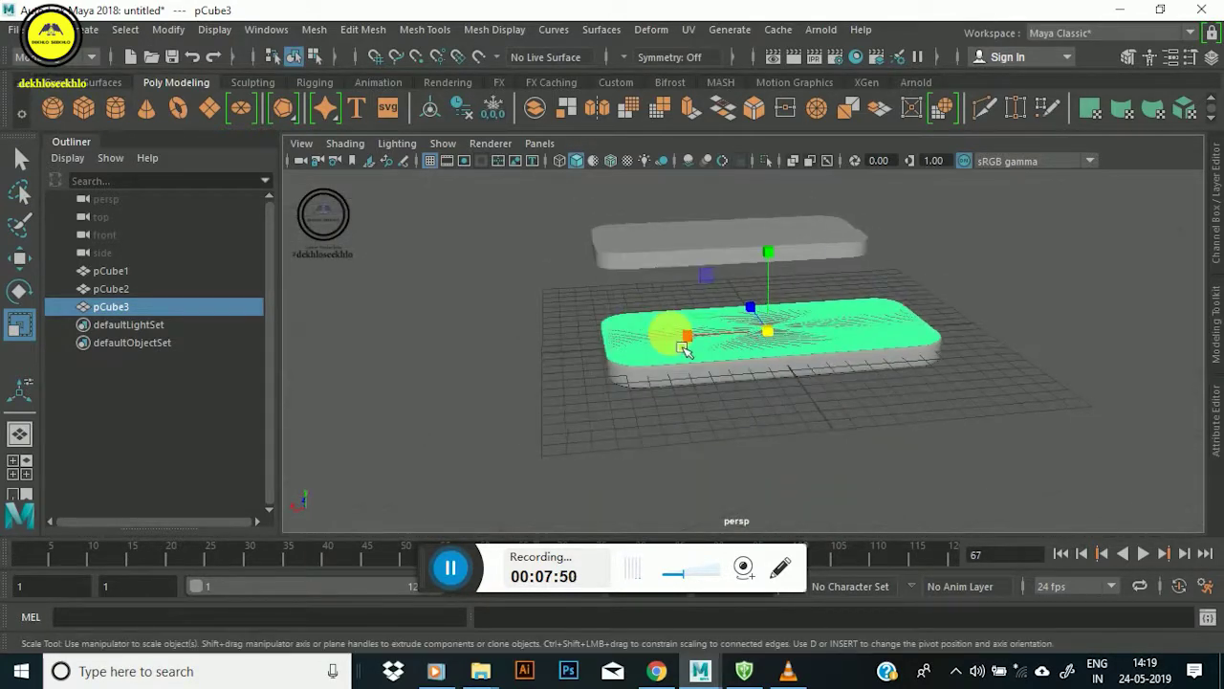
right_click(670, 347)
click(825, 315)
mouse_move(825, 315)
alt+mouse_down()
mouse_move(654, 468)
mouse_move(799, 383)
alt+mouse_up()
scroll(798, 383, up, 5)
alt+drag(714, 382, 806, 361)
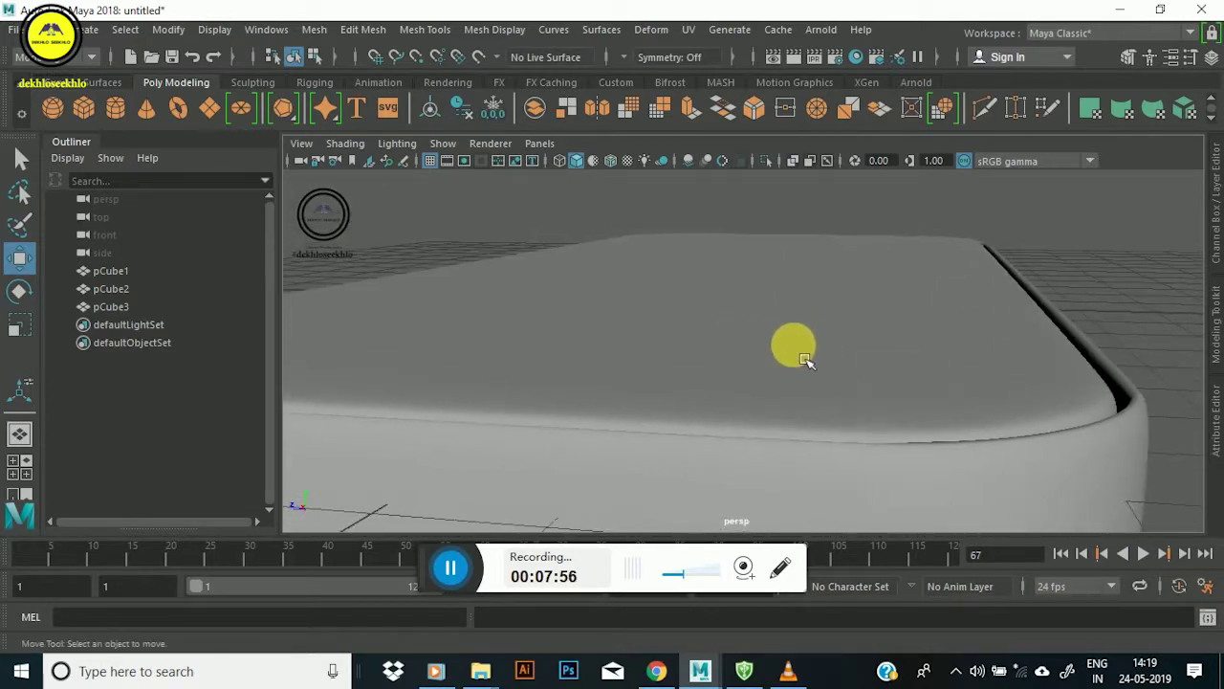
click(807, 361)
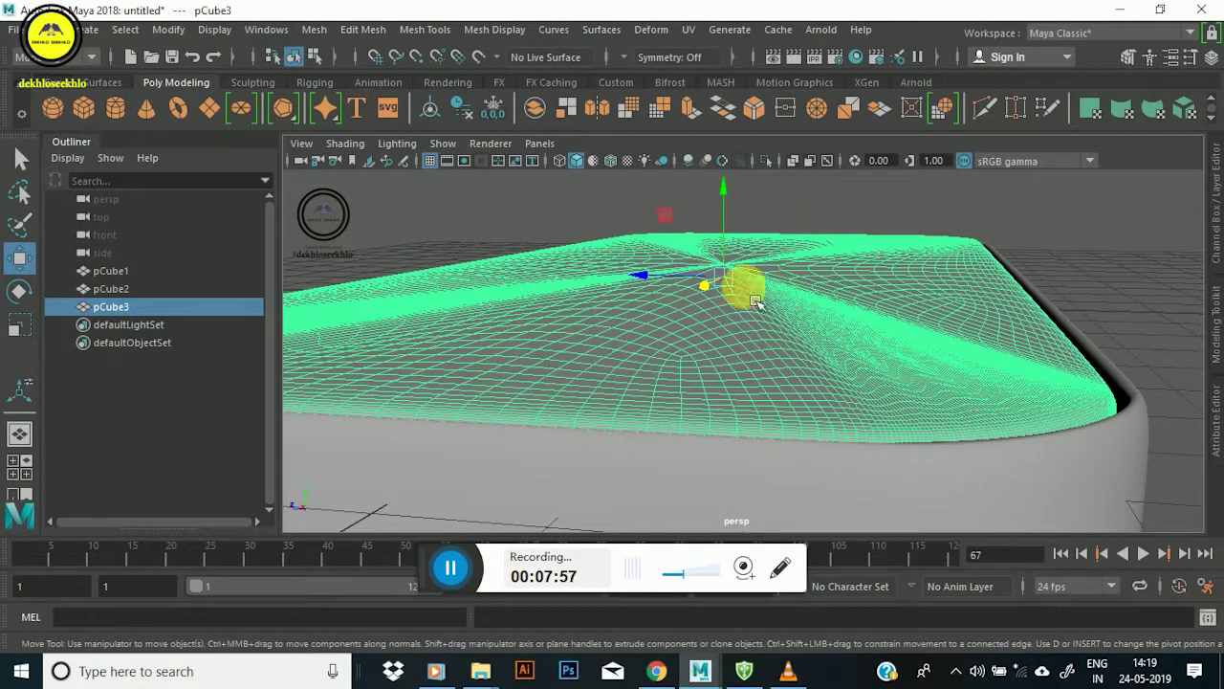
Scale pCube3's top faces slightly inward and much flatter on Y.
drag(659, 291, 667, 296)
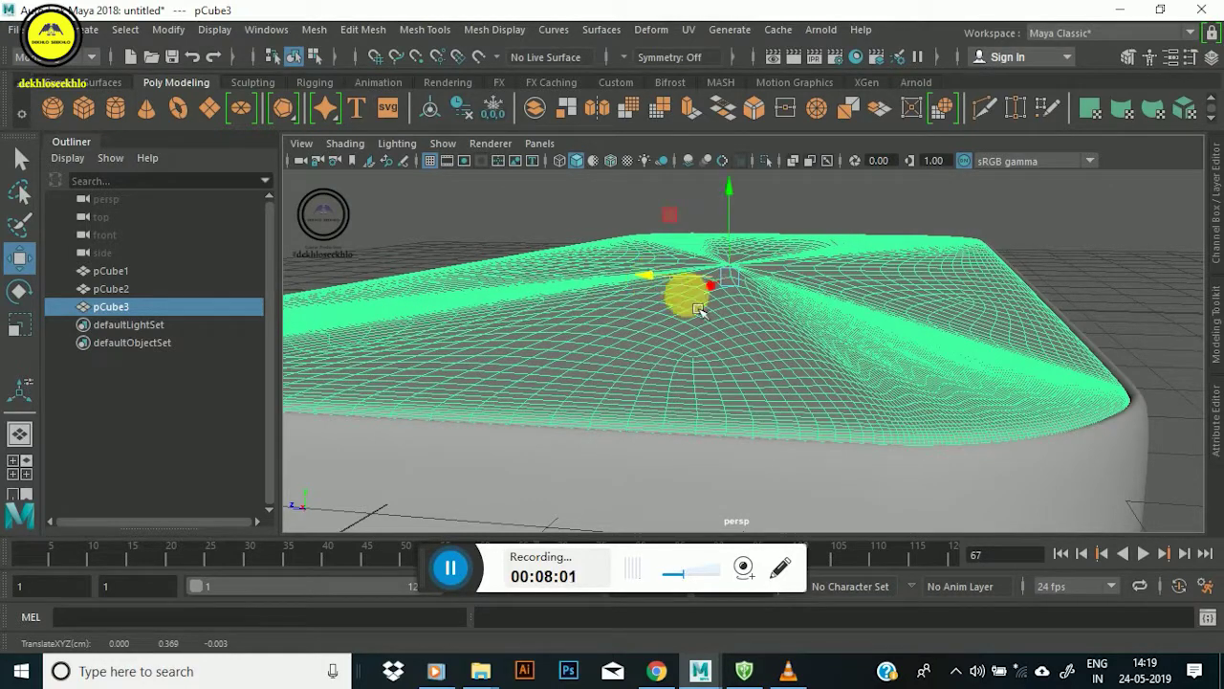
mouse_move(646, 271)
alt+mouse_down()
mouse_move(688, 350)
mouse_move(732, 328)
mouse_move(699, 389)
mouse_move(644, 383)
mouse_move(632, 393)
mouse_move(678, 410)
mouse_move(759, 412)
mouse_move(784, 445)
mouse_move(622, 323)
mouse_move(705, 347)
mouse_move(640, 330)
mouse_move(772, 328)
mouse_move(830, 306)
mouse_move(839, 277)
mouse_move(855, 276)
alt+mouse_up()
mouse_move(855, 276)
alt+right_down()
mouse_move(593, 360)
mouse_move(755, 255)
mouse_move(724, 300)
mouse_move(683, 309)
mouse_move(921, 55)
mouse_move(807, 371)
mouse_move(797, 432)
mouse_move(883, 338)
alt+right_up()
mouse_move(883, 338)
alt+mouse_down()
mouse_move(842, 309)
mouse_move(848, 334)
mouse_move(596, 369)
mouse_move(830, 287)
alt+mouse_up()
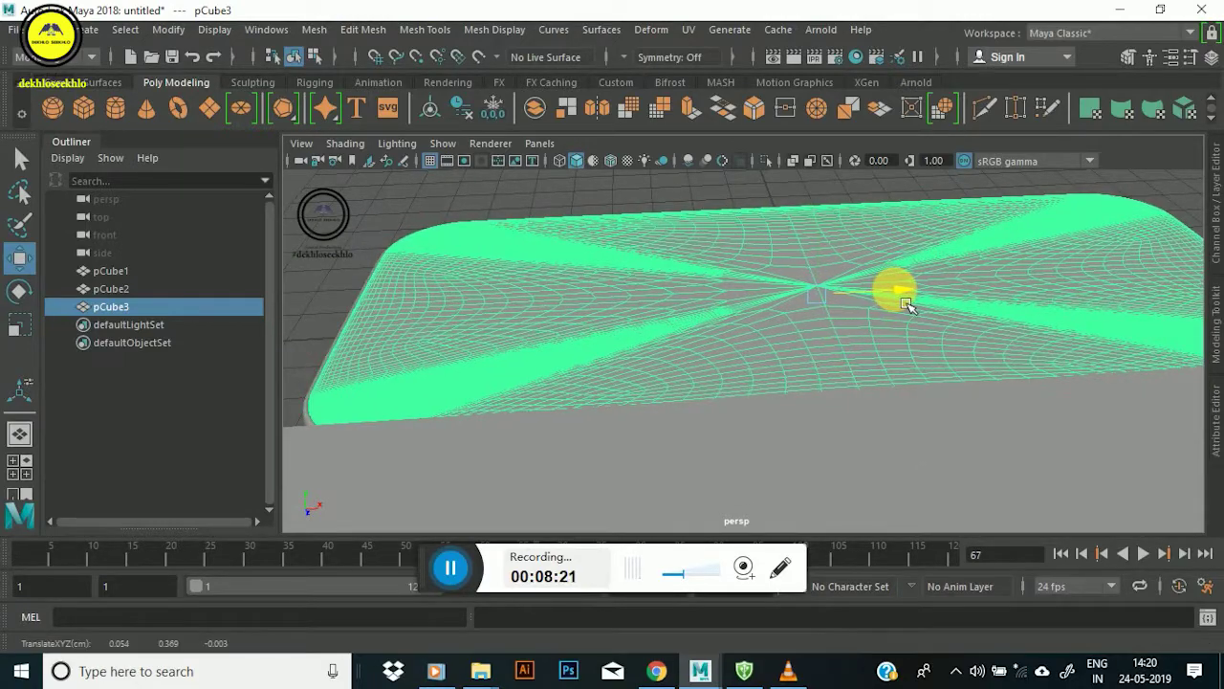
mouse_move(770, 335)
alt+mouse_down()
mouse_move(732, 354)
mouse_move(752, 185)
mouse_move(752, 309)
mouse_move(804, 401)
mouse_move(772, 377)
mouse_move(718, 366)
mouse_move(751, 450)
mouse_move(724, 354)
mouse_move(612, 382)
alt+mouse_up()
mouse_move(521, 405)
alt+mouse_down()
mouse_move(555, 443)
mouse_move(478, 369)
mouse_move(679, 240)
alt+mouse_up()
mouse_move(679, 240)
alt+middle_down()
mouse_move(933, 272)
mouse_move(868, 281)
mouse_move(809, 323)
alt+middle_up()
mouse_move(870, 356)
mouse_down()
mouse_move(869, 334)
mouse_move(975, 369)
mouse_move(883, 377)
mouse_move(984, 410)
mouse_move(861, 336)
mouse_move(964, 352)
mouse_up()
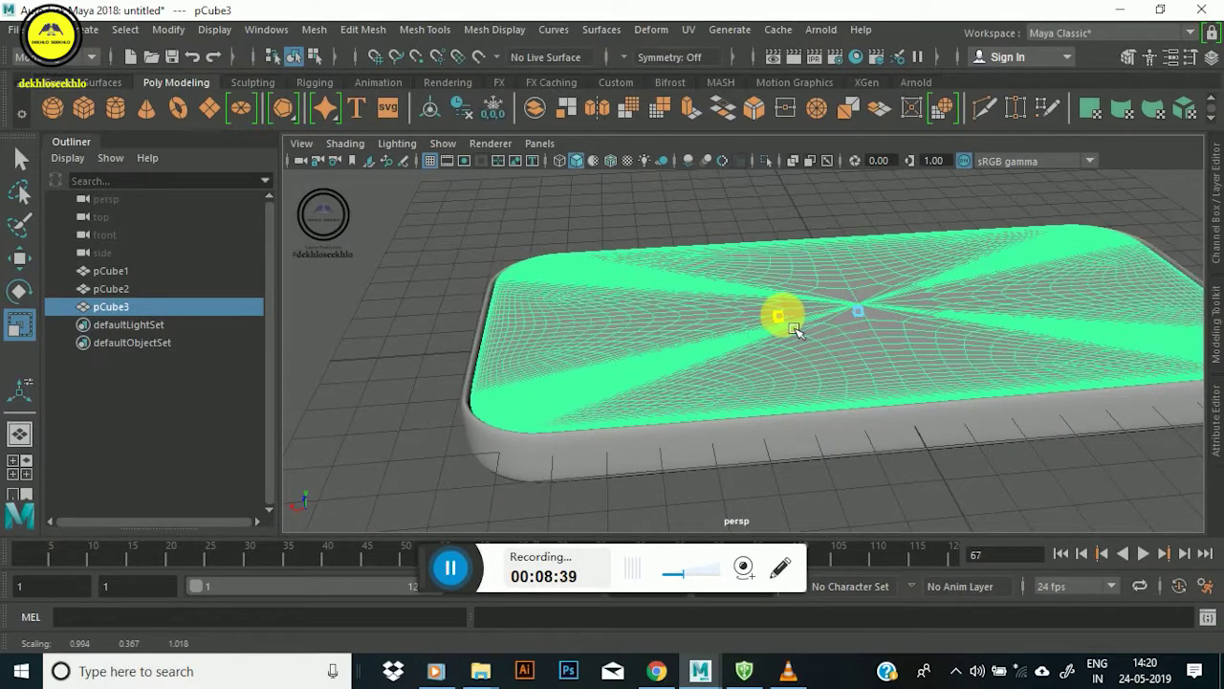
Clear the selection and pull back to view the whole rounded slab.
mouse_move(793, 329)
alt+mouse_down()
mouse_move(634, 309)
mouse_move(784, 356)
mouse_move(545, 309)
mouse_move(743, 319)
mouse_move(519, 265)
mouse_move(675, 313)
mouse_move(713, 294)
alt+mouse_up()
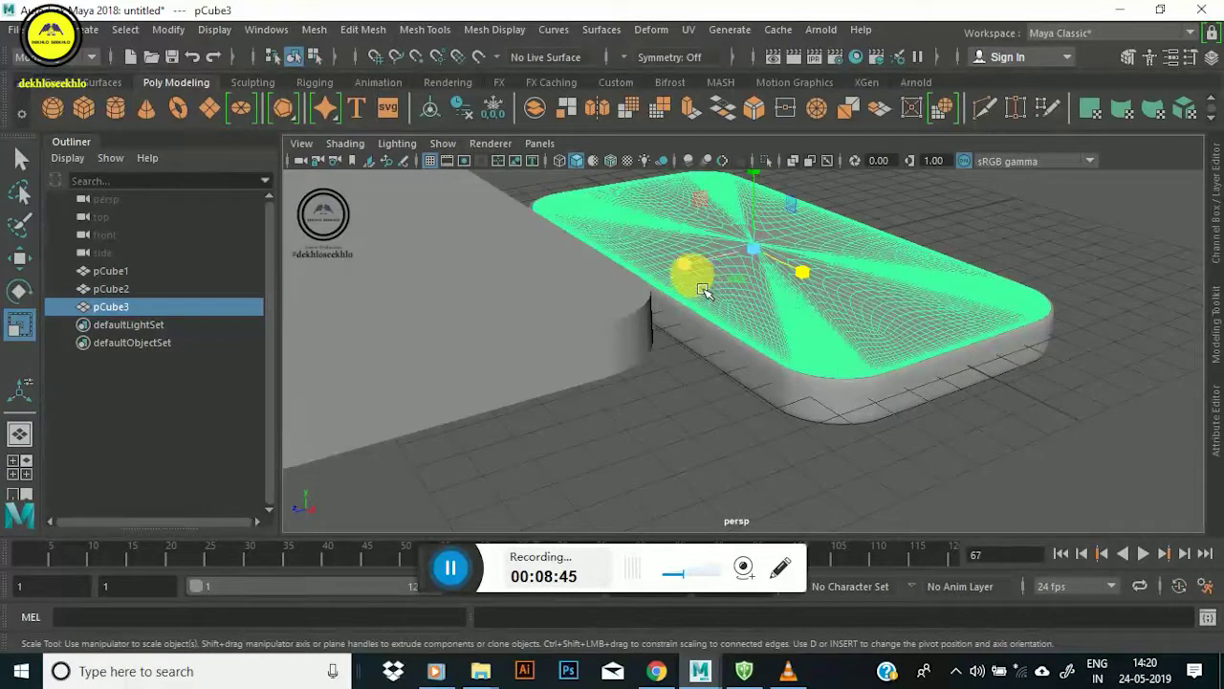
right_click(695, 277)
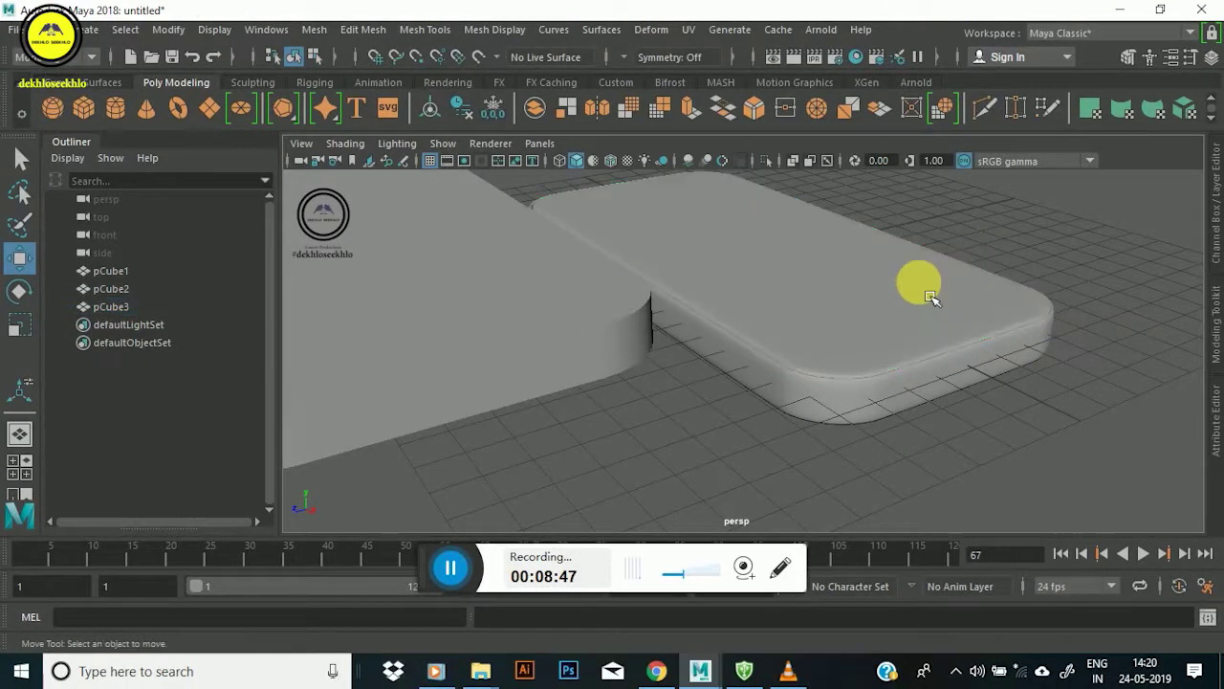
scroll(887, 300, up, 5)
mouse_move(887, 300)
alt+mouse_down()
mouse_move(789, 278)
mouse_move(790, 453)
alt+mouse_up()
scroll(784, 328, down, 5)
mouse_move(785, 328)
alt+mouse_down()
mouse_move(720, 319)
mouse_move(743, 383)
mouse_move(793, 350)
mouse_move(801, 371)
alt+mouse_up()
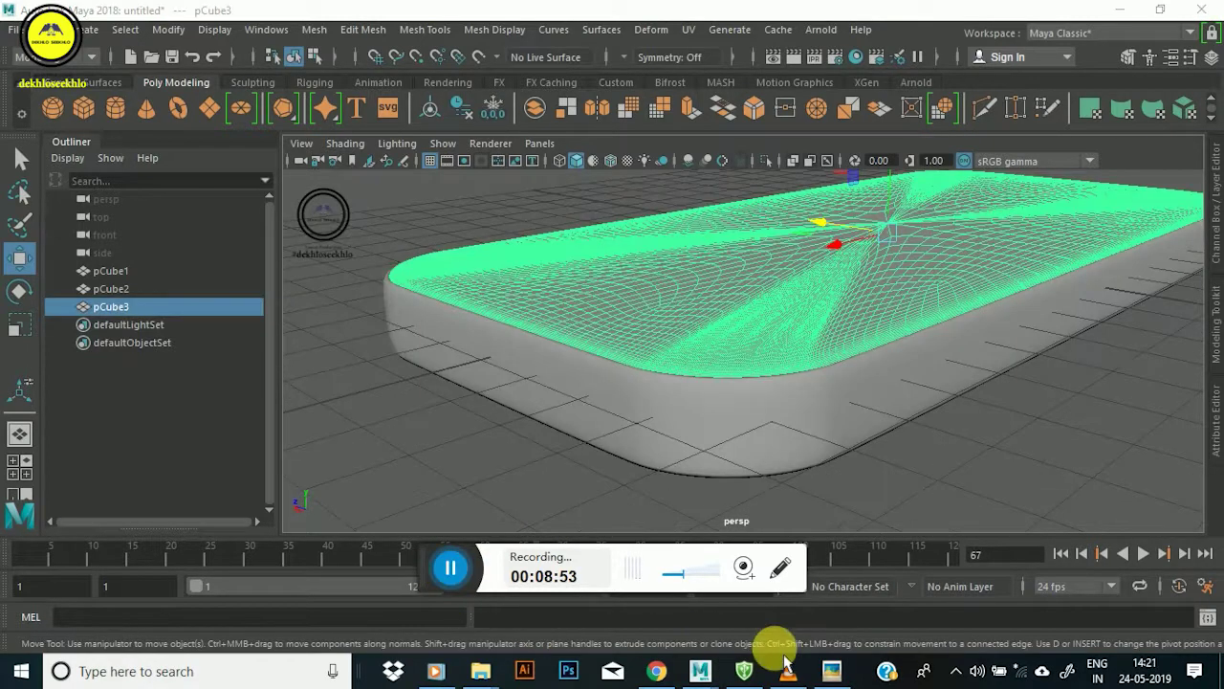
click(832, 675)
scroll(692, 454, down, 1)
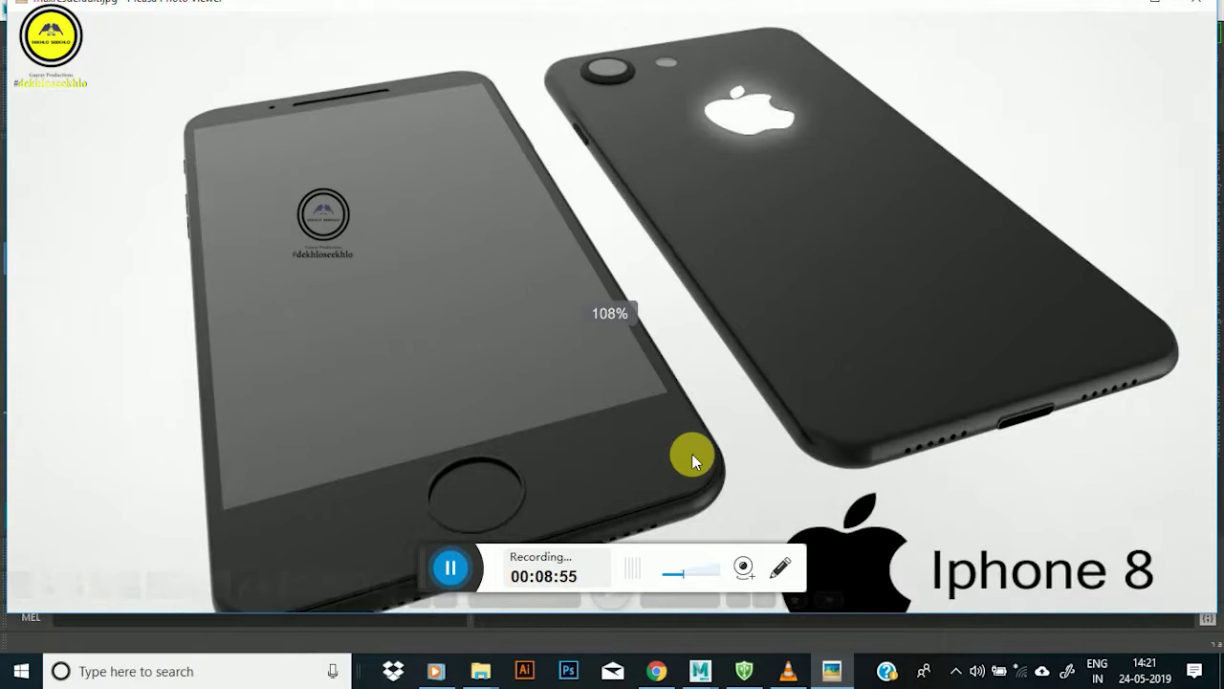
scroll(661, 450, down, 1)
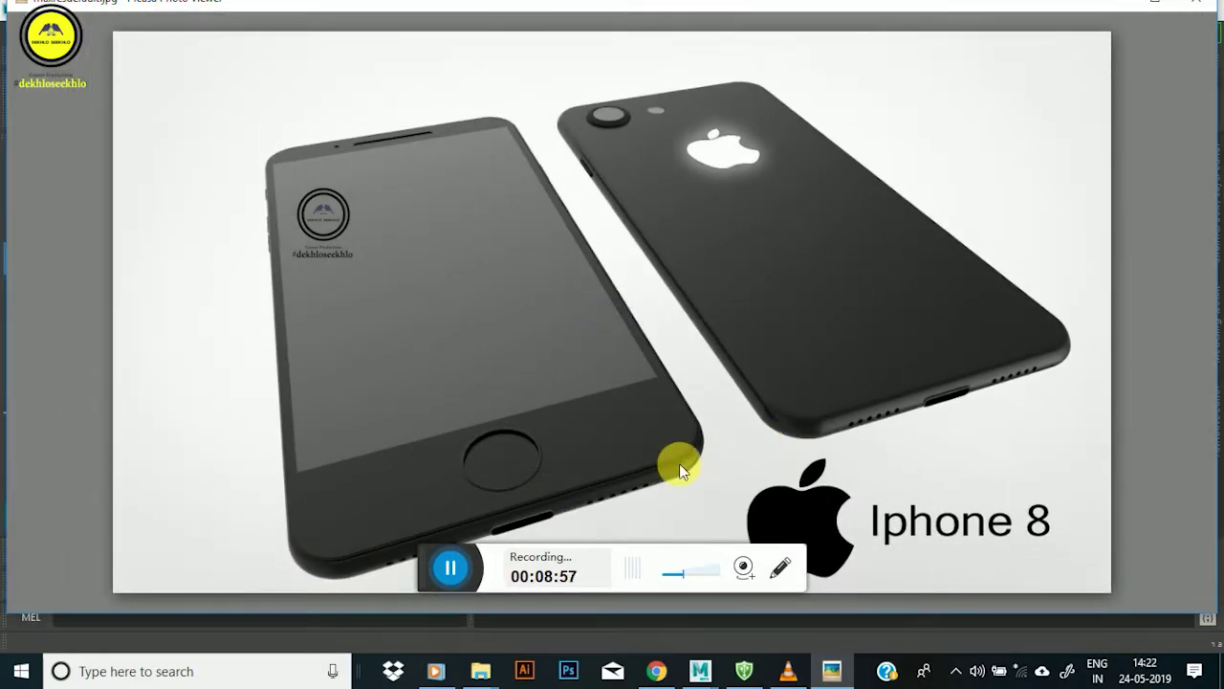
scroll(693, 432, up, 2)
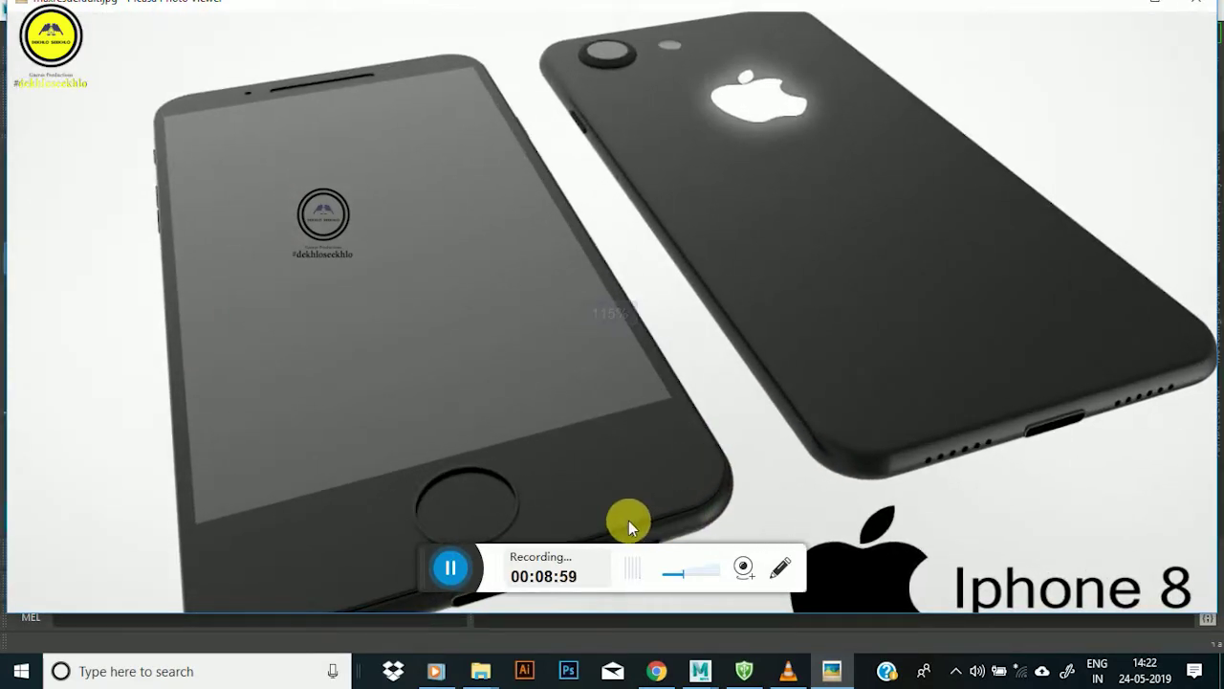
scroll(650, 280, down, 1)
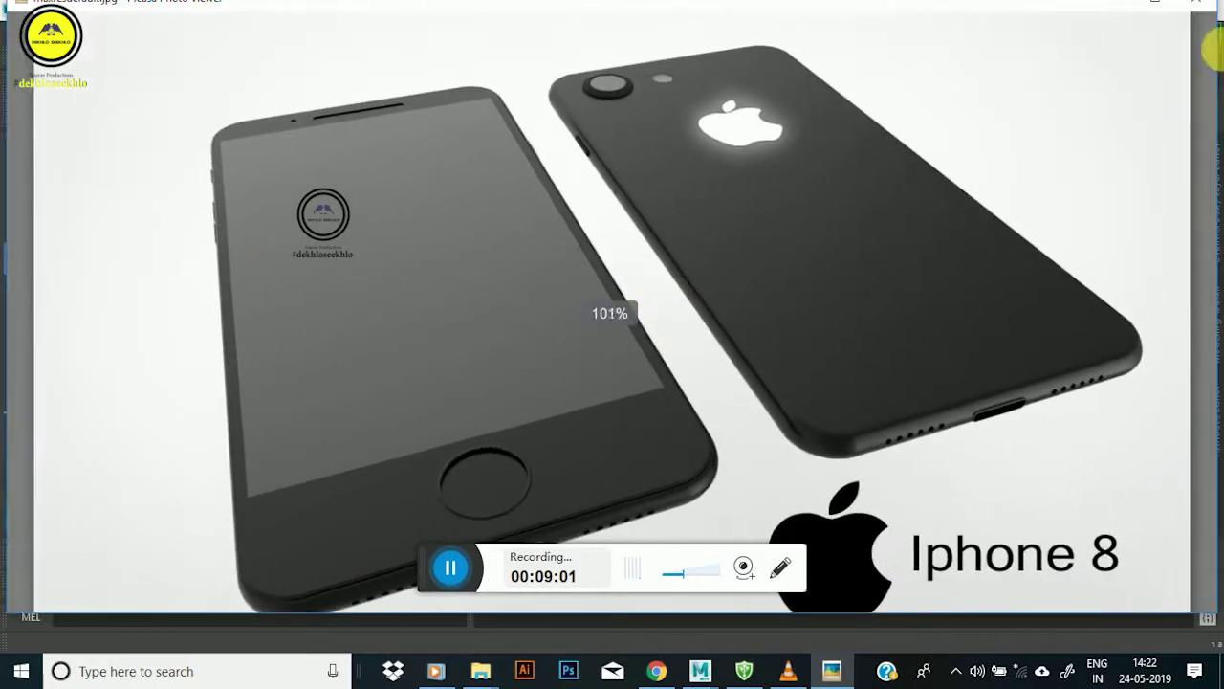
mouse_move(700, 670)
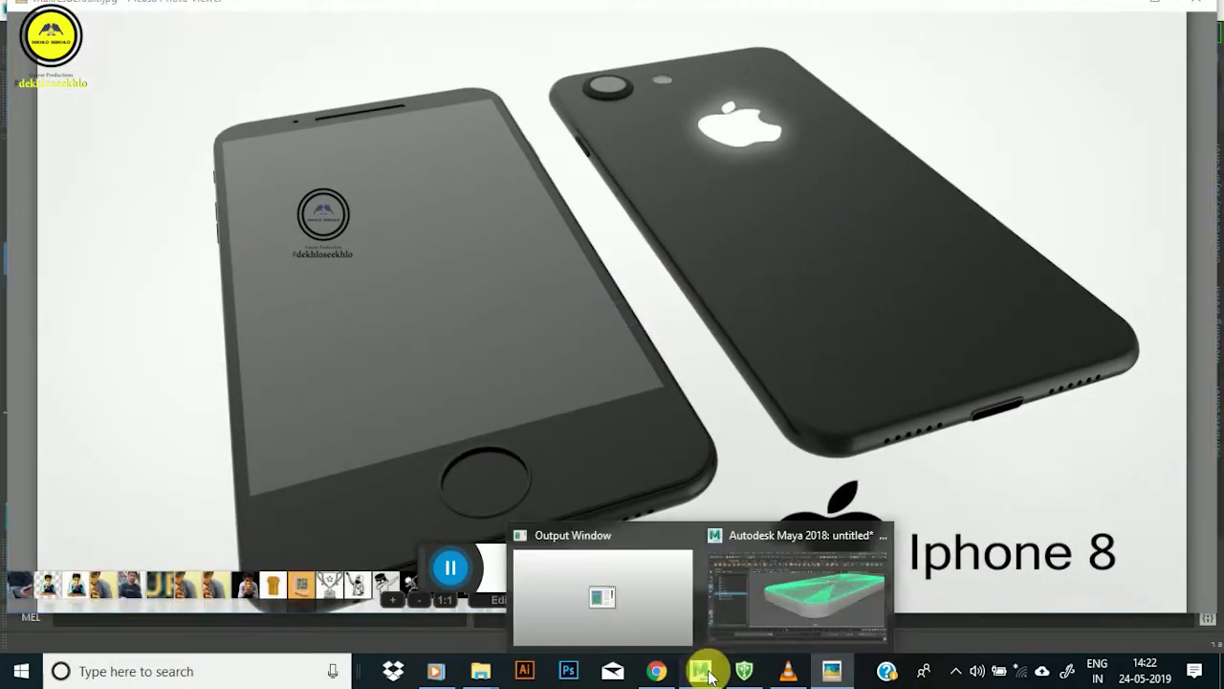
click(787, 581)
mouse_move(670, 322)
alt+mouse_down()
mouse_move(713, 322)
mouse_move(691, 300)
mouse_move(695, 320)
mouse_move(653, 303)
mouse_move(676, 352)
mouse_move(817, 240)
mouse_move(839, 281)
mouse_move(760, 296)
alt+mouse_up()
Squash pCube3's top even flatter with two vertical scale drags.
mouse_move(759, 296)
alt+right_down()
mouse_move(901, 266)
mouse_move(885, 258)
alt+right_up()
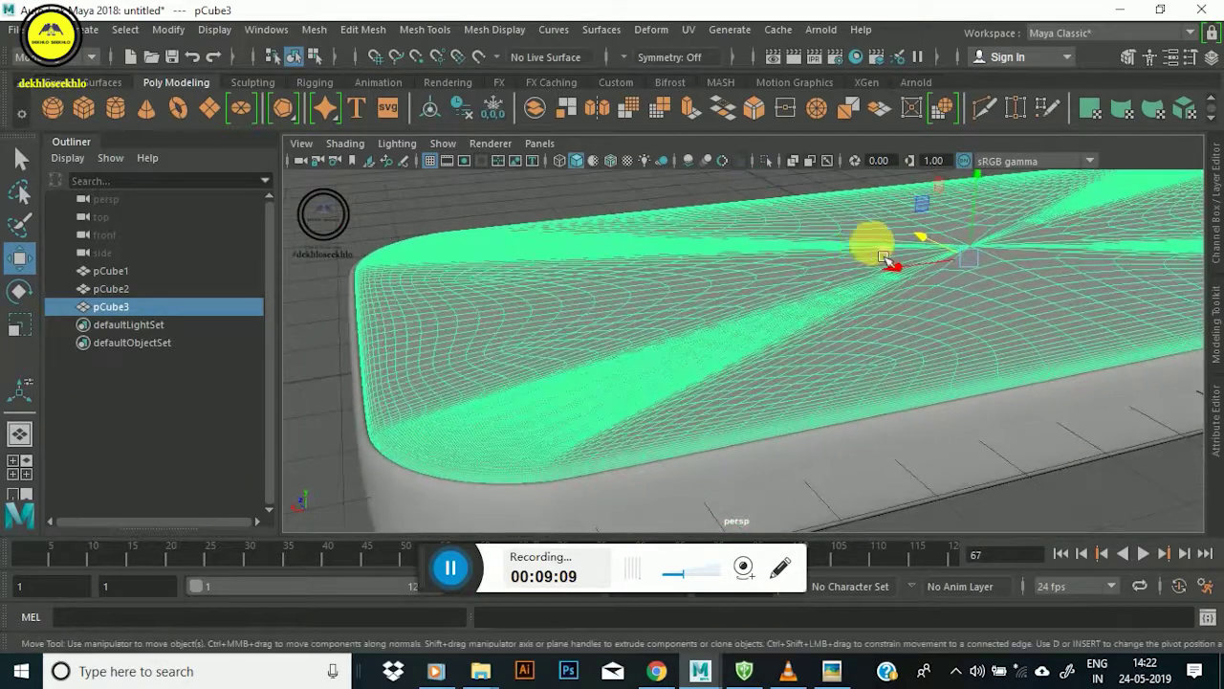
mouse_move(988, 196)
mouse_down()
mouse_move(985, 216)
mouse_move(993, 191)
mouse_up()
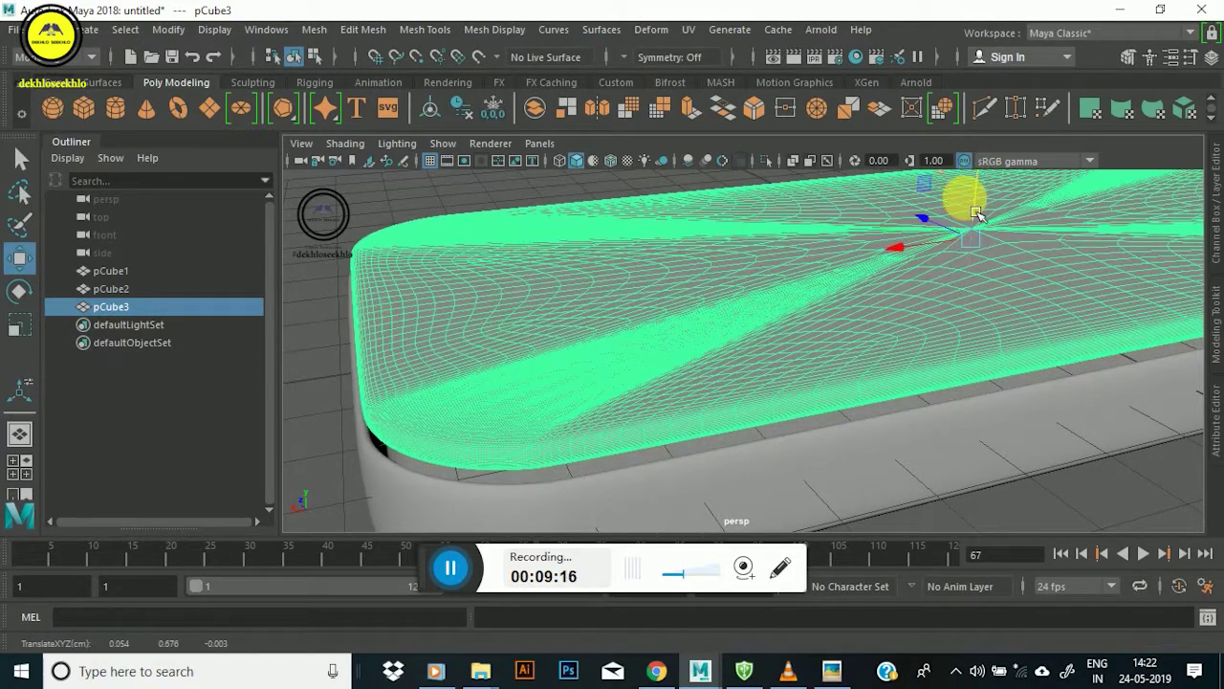
alt+right_drag(983, 230, 922, 301)
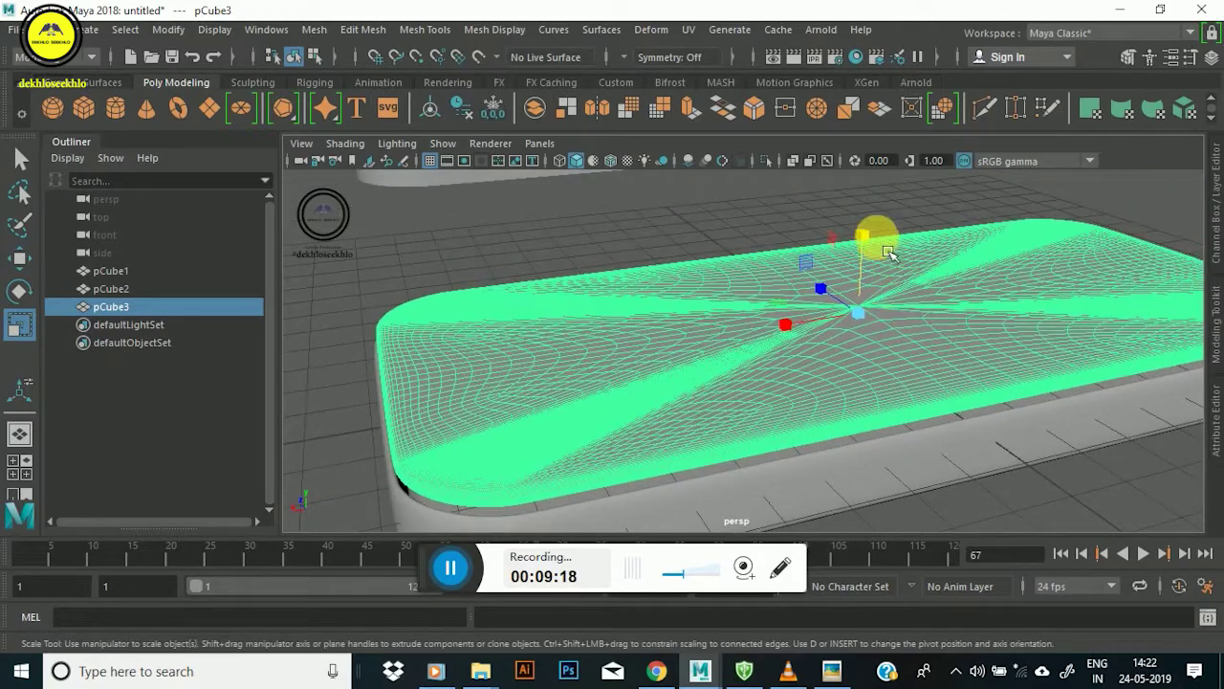
mouse_move(875, 279)
alt+mouse_down()
mouse_move(713, 397)
mouse_move(775, 365)
mouse_move(746, 385)
alt+mouse_up()
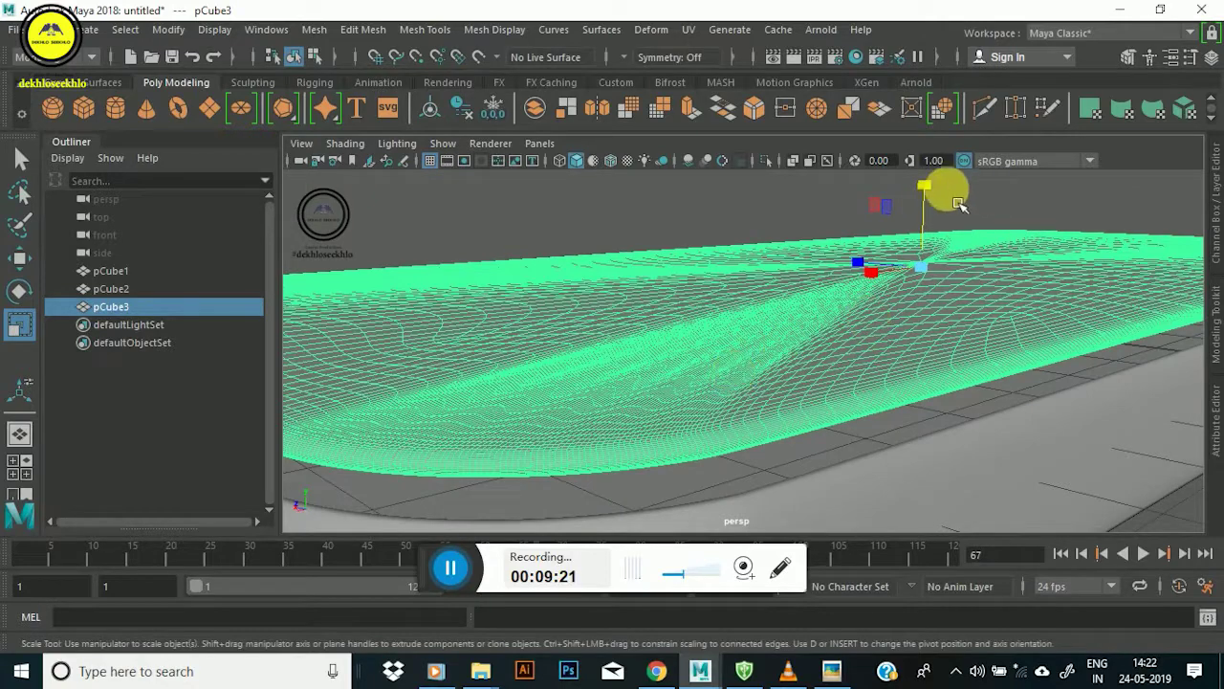
middle_drag(960, 204, 936, 222)
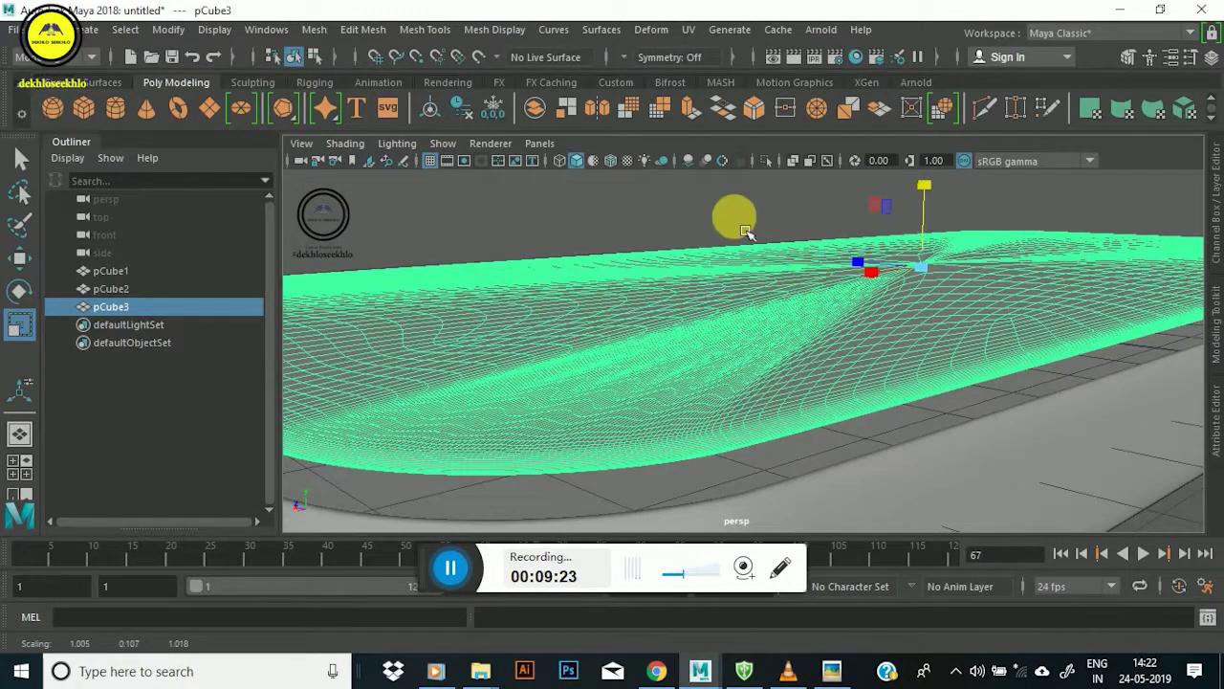
Reselect pCube3 and lower it along Y.
click(746, 235)
mouse_move(762, 318)
alt+mouse_down()
mouse_move(756, 357)
mouse_move(653, 350)
mouse_move(784, 363)
alt+mouse_up()
click(755, 353)
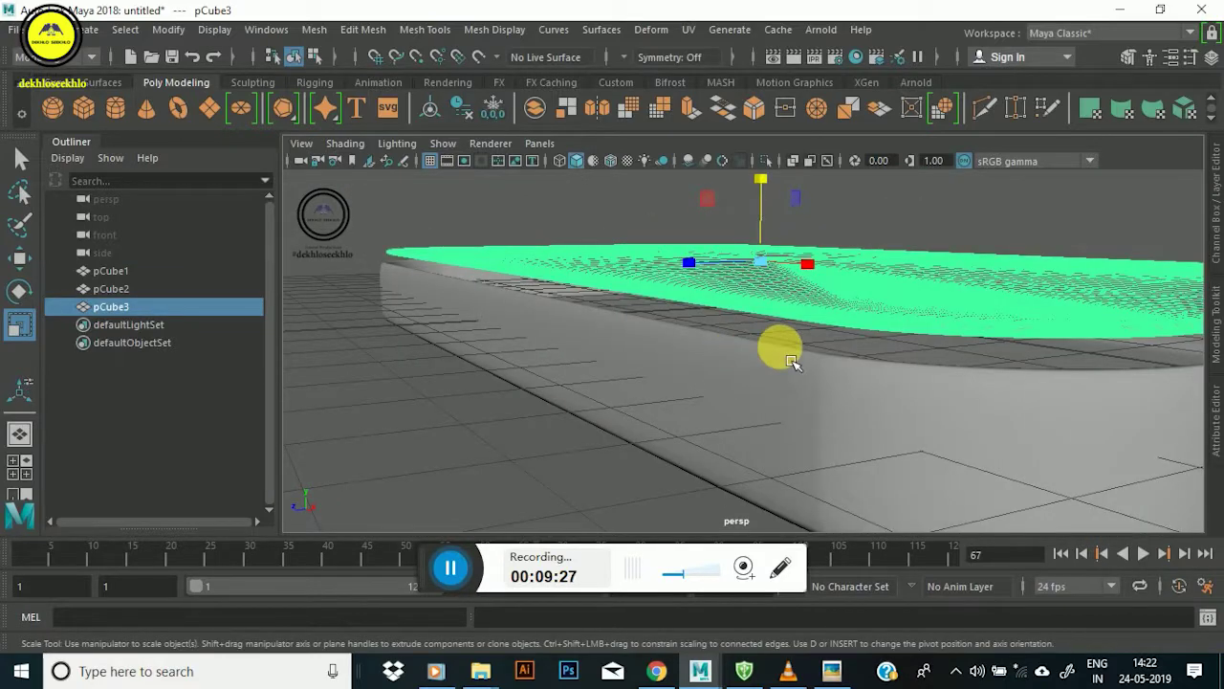
drag(771, 206, 774, 224)
Raise the duplicate pCube4 above the phone body.
mouse_move(828, 282)
alt+mouse_down()
mouse_move(724, 295)
mouse_move(1128, 397)
alt+mouse_up()
mouse_move(953, 306)
alt+mouse_down()
mouse_move(984, 369)
mouse_move(880, 350)
mouse_move(1004, 392)
mouse_move(1005, 373)
mouse_move(984, 377)
mouse_move(989, 388)
alt+mouse_up()
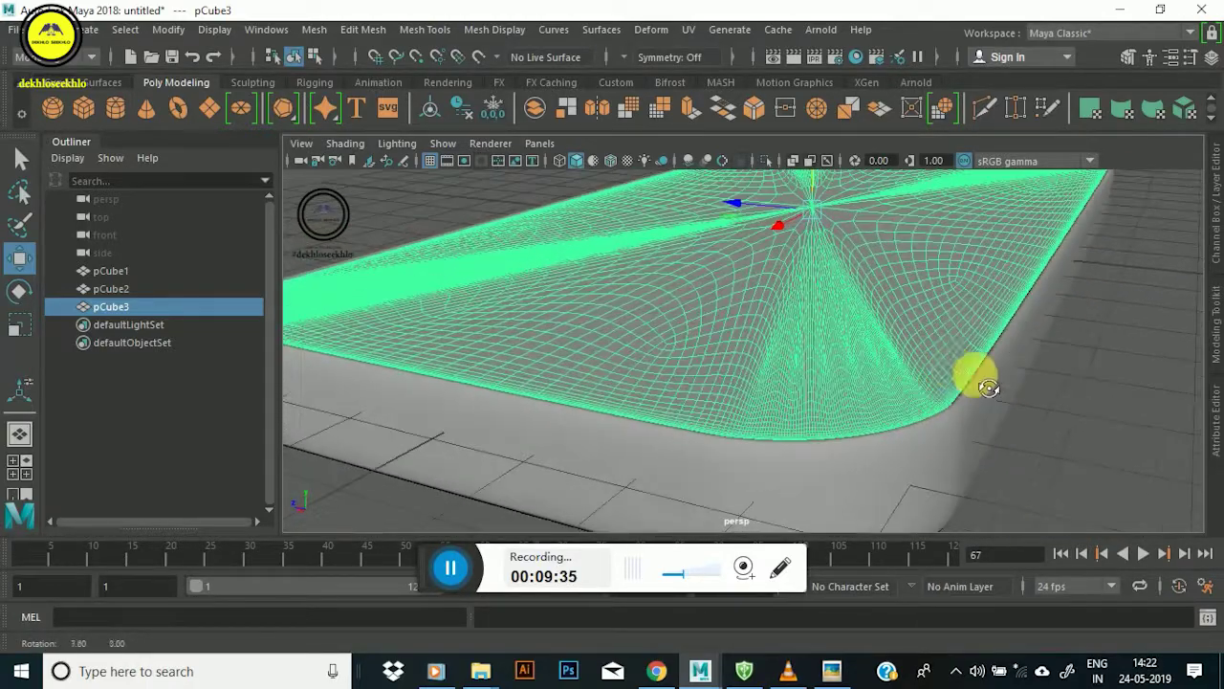
mouse_move(891, 360)
alt+mouse_down()
mouse_move(825, 385)
mouse_move(935, 377)
mouse_move(580, 392)
mouse_move(664, 350)
mouse_move(566, 401)
mouse_move(767, 418)
alt+mouse_up()
mouse_move(767, 418)
alt+right_down()
mouse_move(773, 328)
mouse_move(760, 319)
alt+right_up()
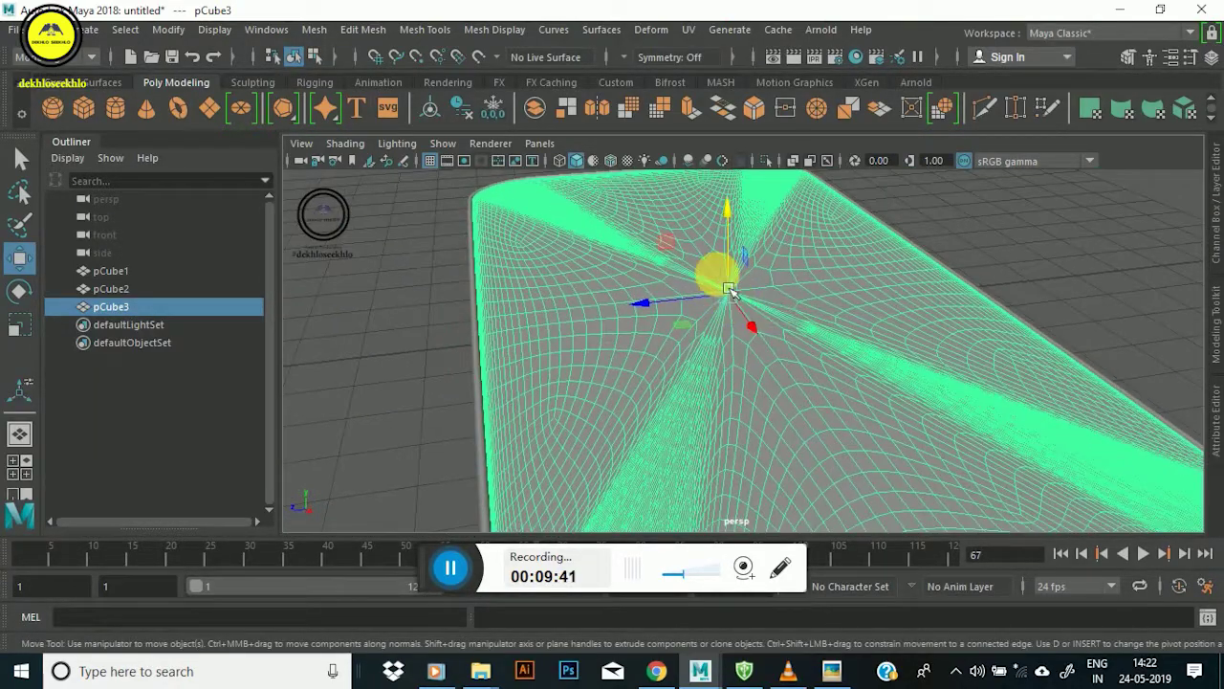
alt+right_drag(738, 231, 732, 219)
alt+drag(732, 219, 839, 295)
mouse_move(839, 295)
alt+right_down()
mouse_move(792, 300)
mouse_move(779, 317)
alt+right_up()
mouse_move(779, 318)
alt+mouse_down()
mouse_move(697, 308)
mouse_move(683, 240)
mouse_move(718, 175)
mouse_move(734, 196)
alt+mouse_up()
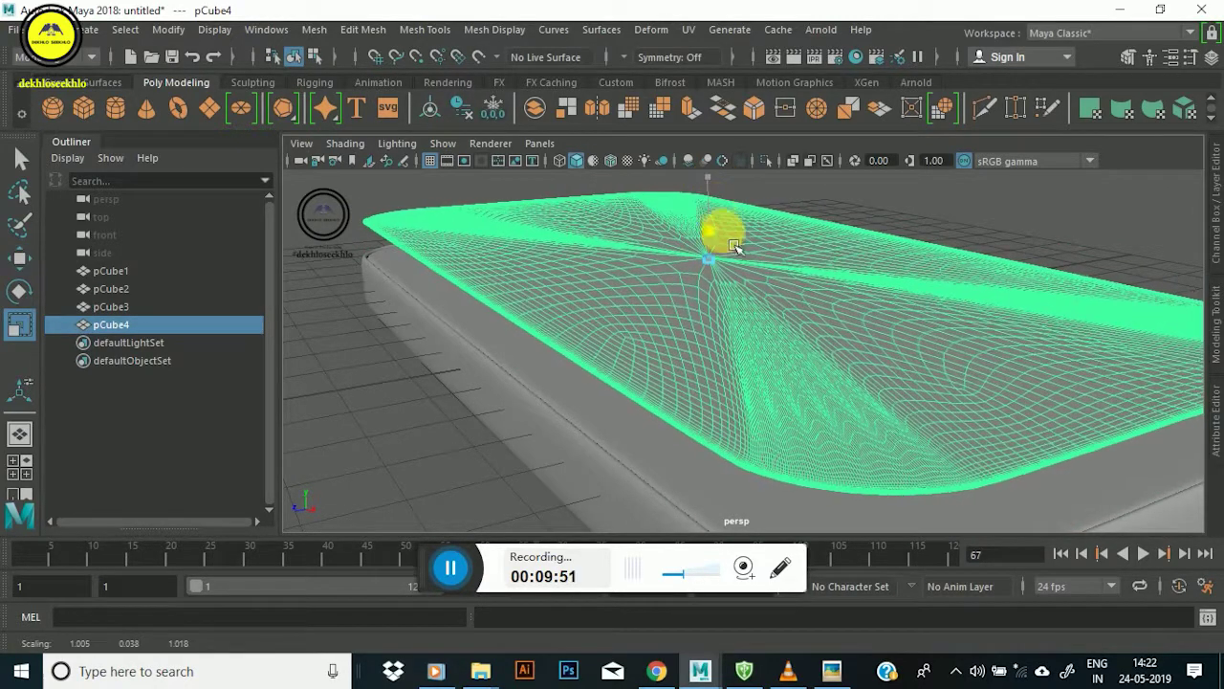
Reselect pCube4 and move it vertically to rest just above the rounded lid pCube3.
click(1031, 211)
mouse_move(1031, 211)
alt+mouse_down()
mouse_move(875, 328)
mouse_move(732, 364)
mouse_move(721, 380)
alt+mouse_up()
click(737, 309)
key(r)
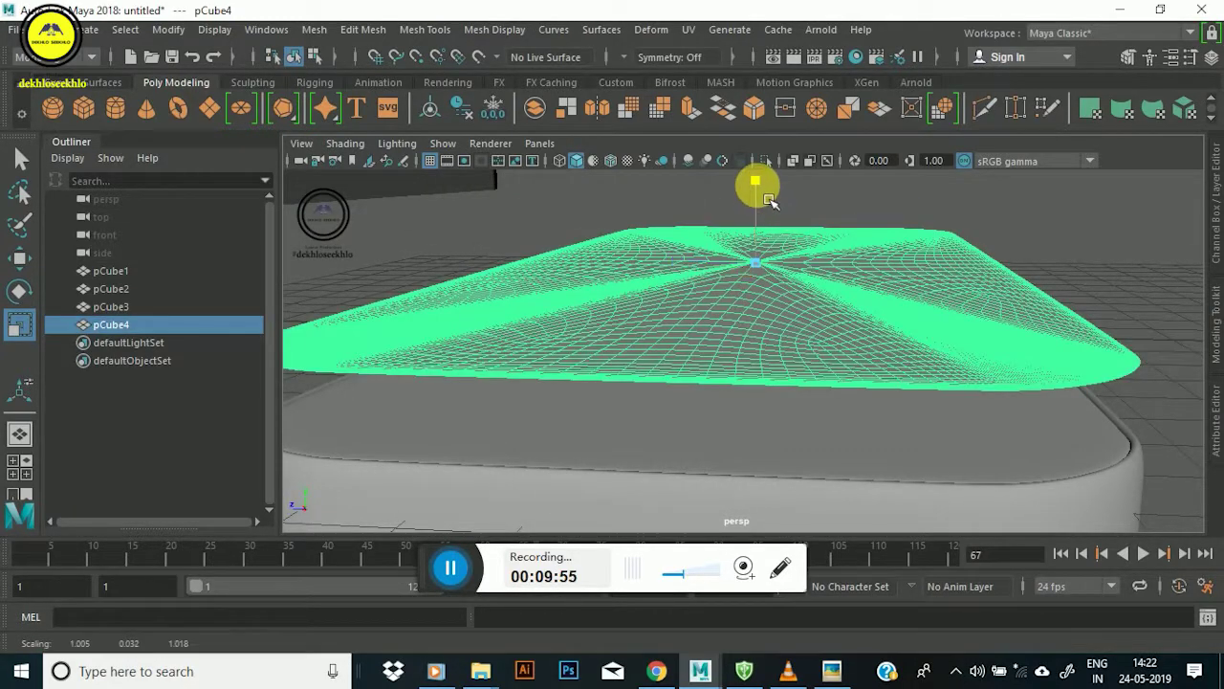
click(1057, 235)
mouse_move(1057, 234)
alt+right_down()
mouse_move(793, 296)
mouse_move(784, 314)
mouse_move(813, 276)
mouse_move(847, 306)
alt+right_up()
mouse_move(846, 306)
alt+mouse_down()
mouse_move(446, 374)
mouse_move(656, 383)
mouse_move(674, 402)
mouse_move(678, 259)
mouse_move(705, 347)
mouse_move(641, 389)
mouse_move(654, 369)
alt+mouse_up()
scroll(683, 347, up, 3)
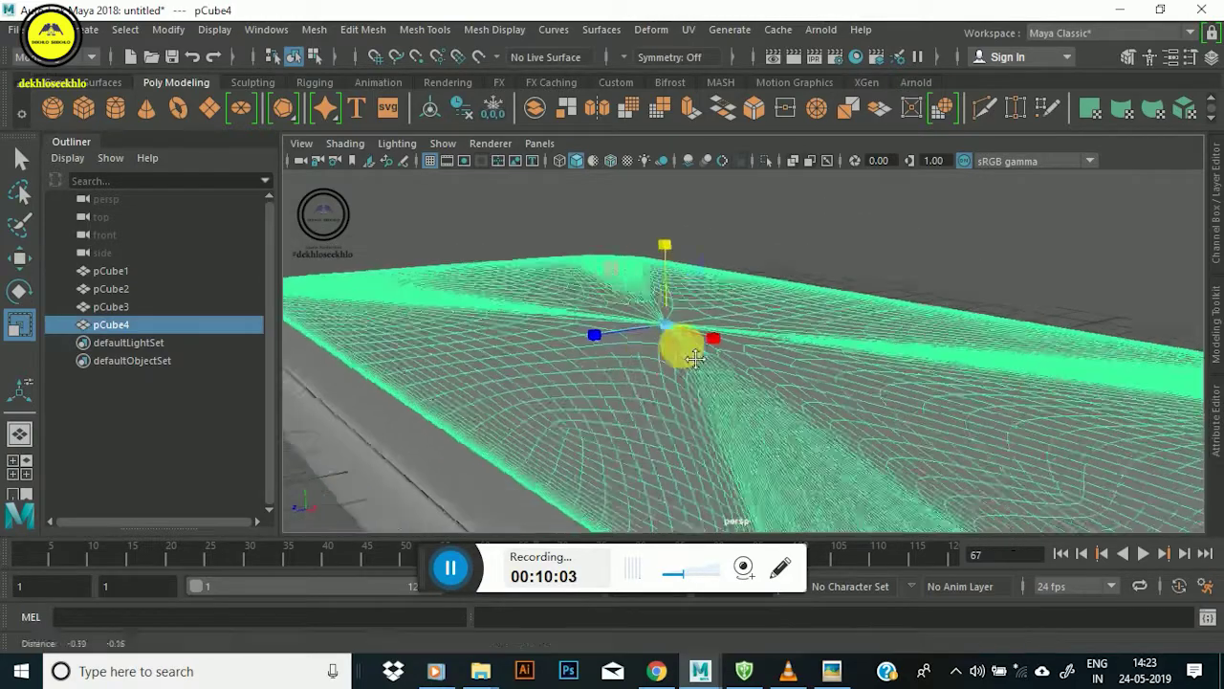
mouse_move(721, 251)
mouse_down()
mouse_move(755, 350)
mouse_move(542, 334)
mouse_move(743, 389)
mouse_move(924, 293)
mouse_move(760, 383)
mouse_move(756, 445)
mouse_move(797, 357)
mouse_move(771, 346)
mouse_move(799, 403)
mouse_up()
mouse_move(701, 438)
alt+mouse_down()
mouse_move(733, 429)
mouse_move(755, 344)
mouse_move(691, 372)
mouse_move(833, 322)
mouse_move(928, 226)
mouse_move(752, 338)
mouse_move(742, 357)
mouse_move(752, 355)
mouse_move(724, 341)
mouse_move(675, 355)
alt+mouse_up()
mouse_move(675, 354)
alt+middle_down()
mouse_move(864, 278)
mouse_move(737, 252)
mouse_move(752, 317)
mouse_move(1042, 254)
alt+middle_up()
mouse_move(1169, 244)
alt+mouse_down()
mouse_move(1175, 115)
mouse_move(656, 430)
mouse_move(535, 361)
mouse_move(653, 372)
alt+mouse_up()
Select pCube3 and hide the outliner to widen the viewport.
click(656, 430)
mouse_move(653, 371)
alt+middle_down()
mouse_move(606, 377)
mouse_move(560, 274)
mouse_move(546, 314)
mouse_move(618, 400)
mouse_move(528, 363)
mouse_move(705, 363)
mouse_move(699, 328)
mouse_move(564, 401)
alt+middle_up()
alt+drag(565, 401, 508, 322)
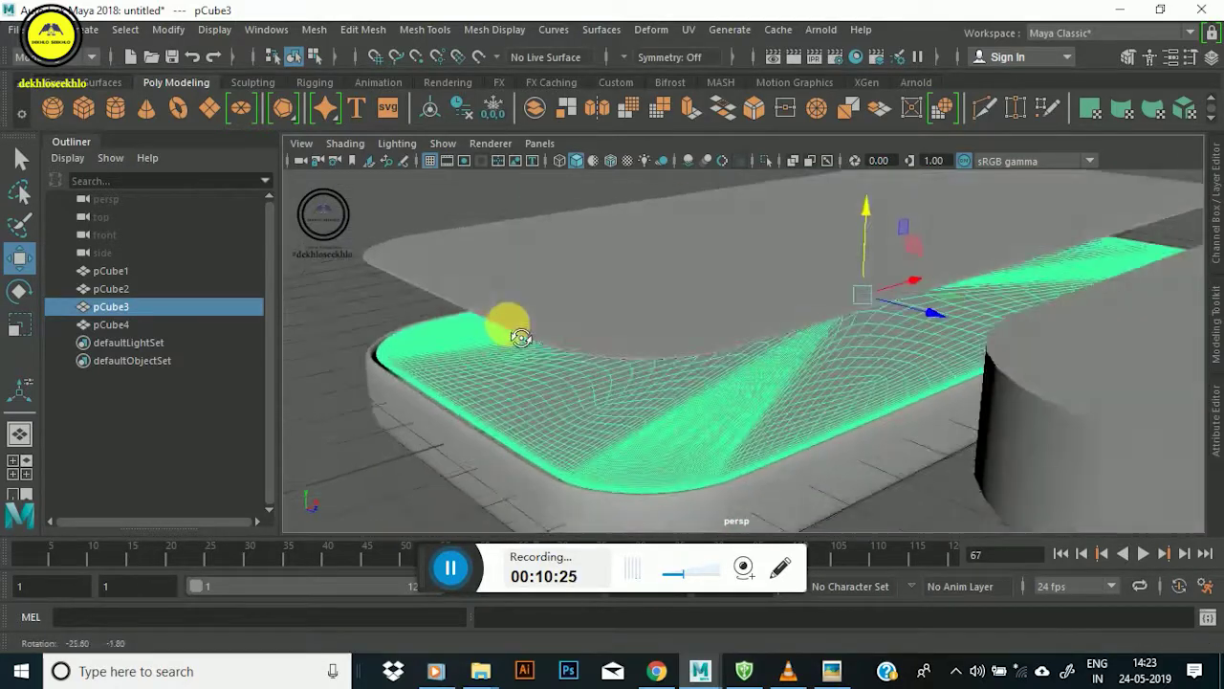
click(77, 143)
alt+middle_drag(150, 192, 658, 319)
mouse_move(658, 319)
alt+mouse_down()
mouse_move(469, 363)
mouse_move(634, 293)
mouse_move(645, 363)
mouse_move(615, 363)
mouse_move(833, 281)
mouse_move(709, 284)
mouse_move(745, 273)
alt+mouse_up()
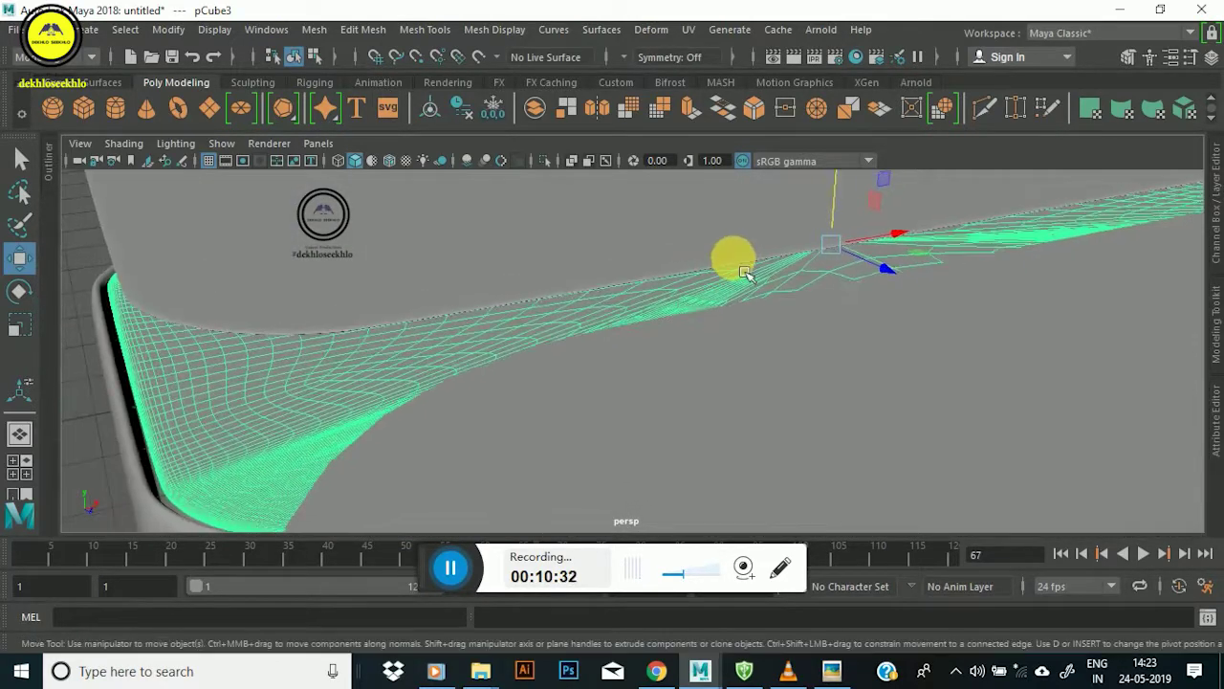
Nudge the selected mesh and scale it slightly flatter.
mouse_move(906, 245)
mouse_down()
mouse_move(855, 252)
mouse_move(784, 284)
mouse_move(915, 219)
mouse_move(834, 281)
mouse_move(874, 300)
mouse_move(718, 273)
mouse_move(631, 287)
mouse_move(656, 281)
mouse_up()
scroll(656, 281, up, 2)
scroll(667, 297, up, 2)
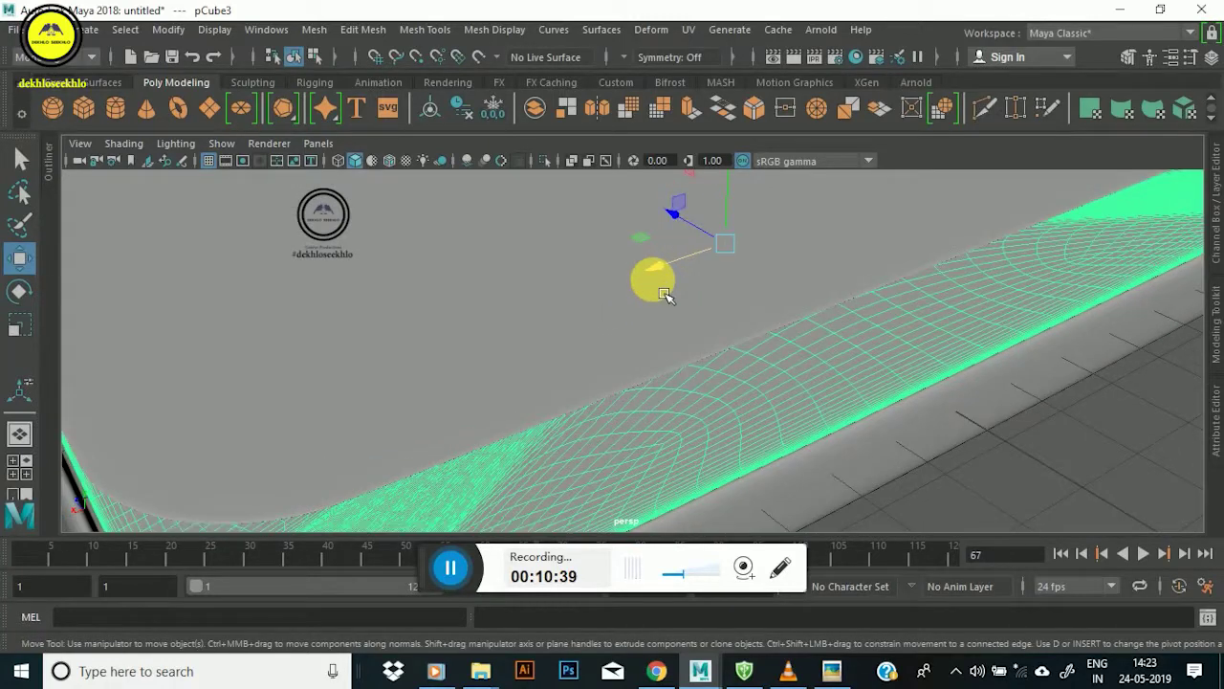
scroll(666, 297, down, 2)
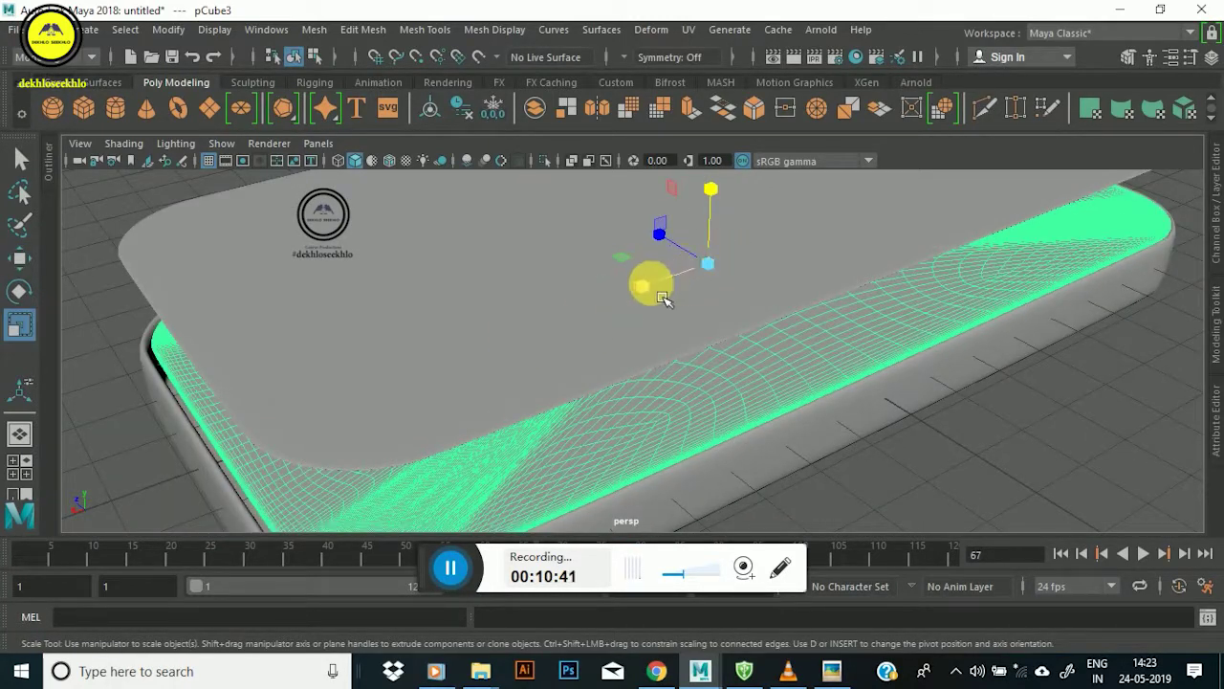
drag(663, 299, 663, 301)
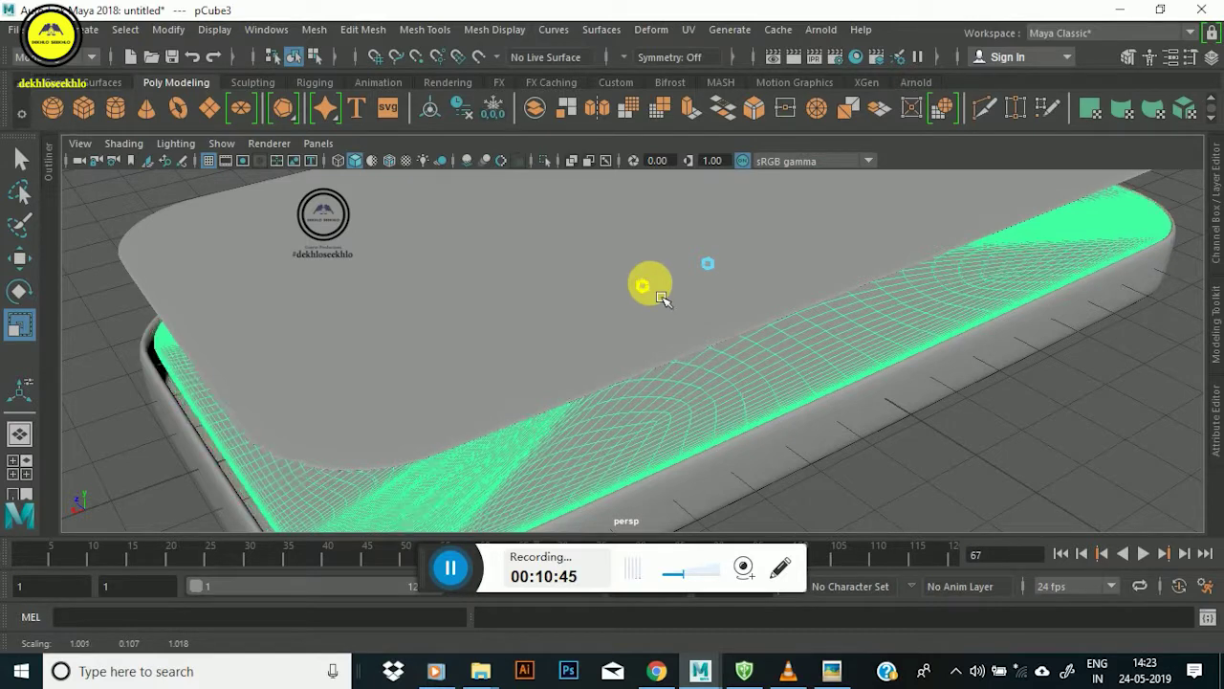
mouse_move(501, 339)
alt+mouse_down()
mouse_move(759, 309)
mouse_move(842, 333)
mouse_move(486, 328)
mouse_move(512, 346)
mouse_move(565, 324)
alt+mouse_up()
Shift the rim edge loop slightly sideways with the Move tool.
key(w)
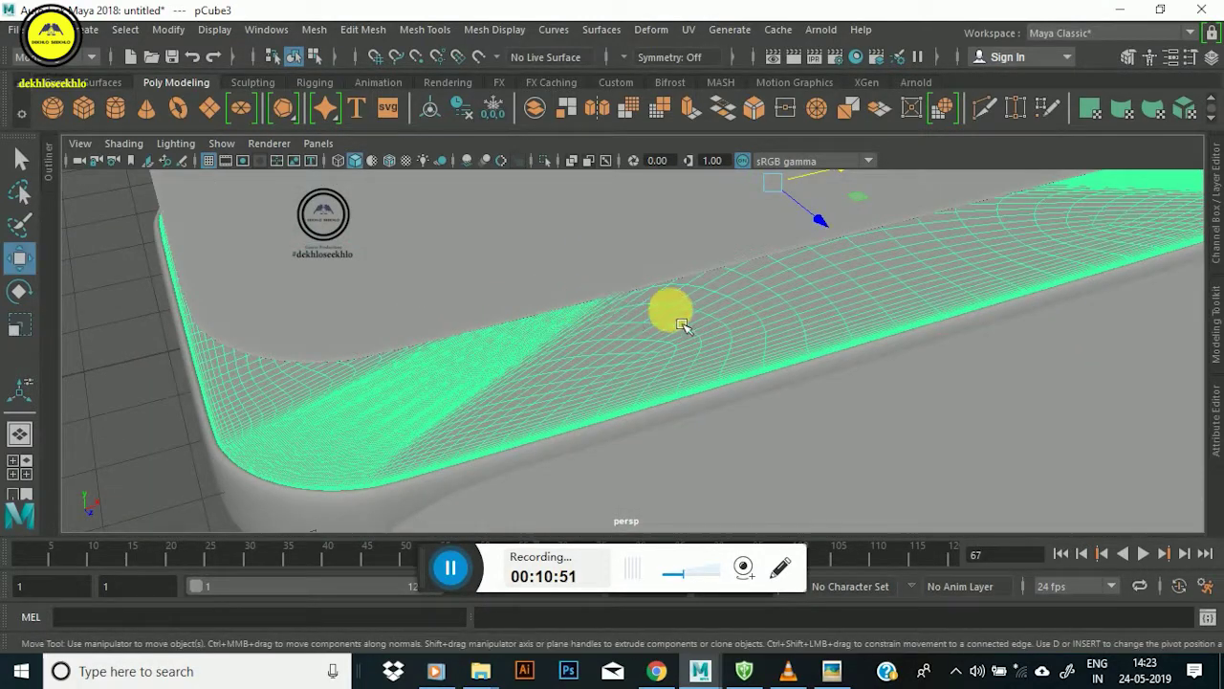
drag(813, 191, 815, 199)
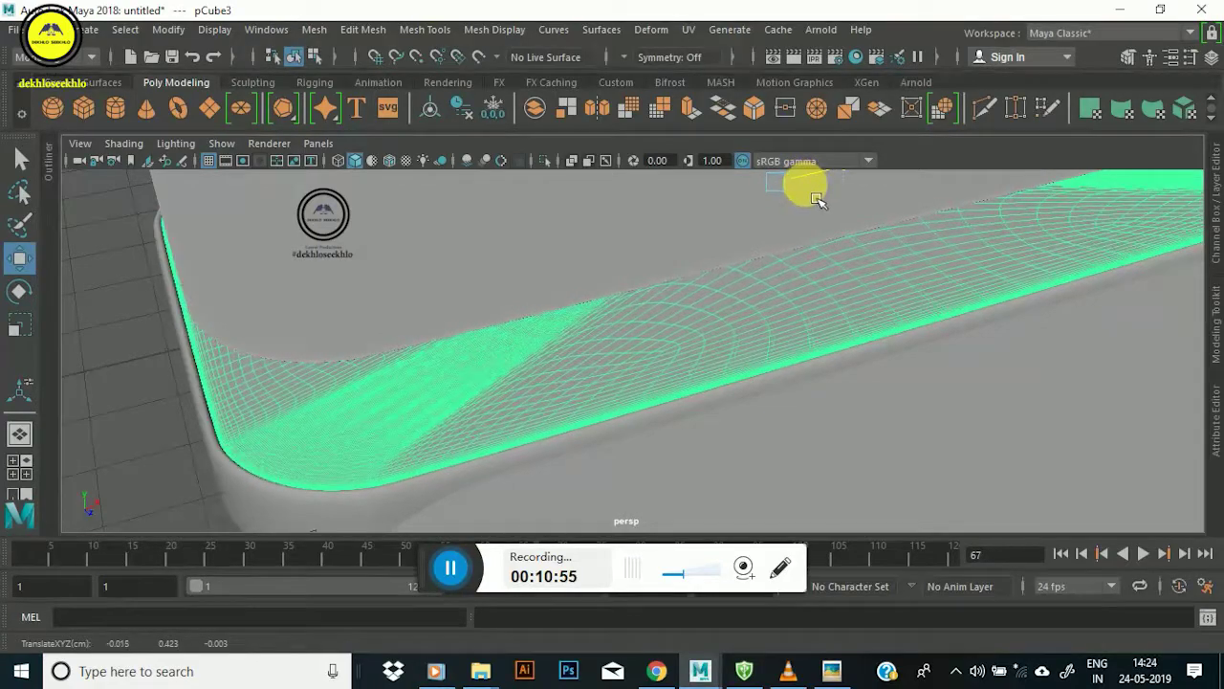
mouse_move(822, 270)
alt+mouse_down()
mouse_move(546, 219)
mouse_move(538, 230)
mouse_move(699, 303)
mouse_move(431, 309)
mouse_move(464, 372)
alt+mouse_up()
mouse_move(465, 372)
alt+right_down()
mouse_move(655, 376)
mouse_move(637, 395)
alt+right_up()
mouse_move(637, 396)
alt+mouse_down()
mouse_move(492, 355)
mouse_move(868, 289)
alt+mouse_up()
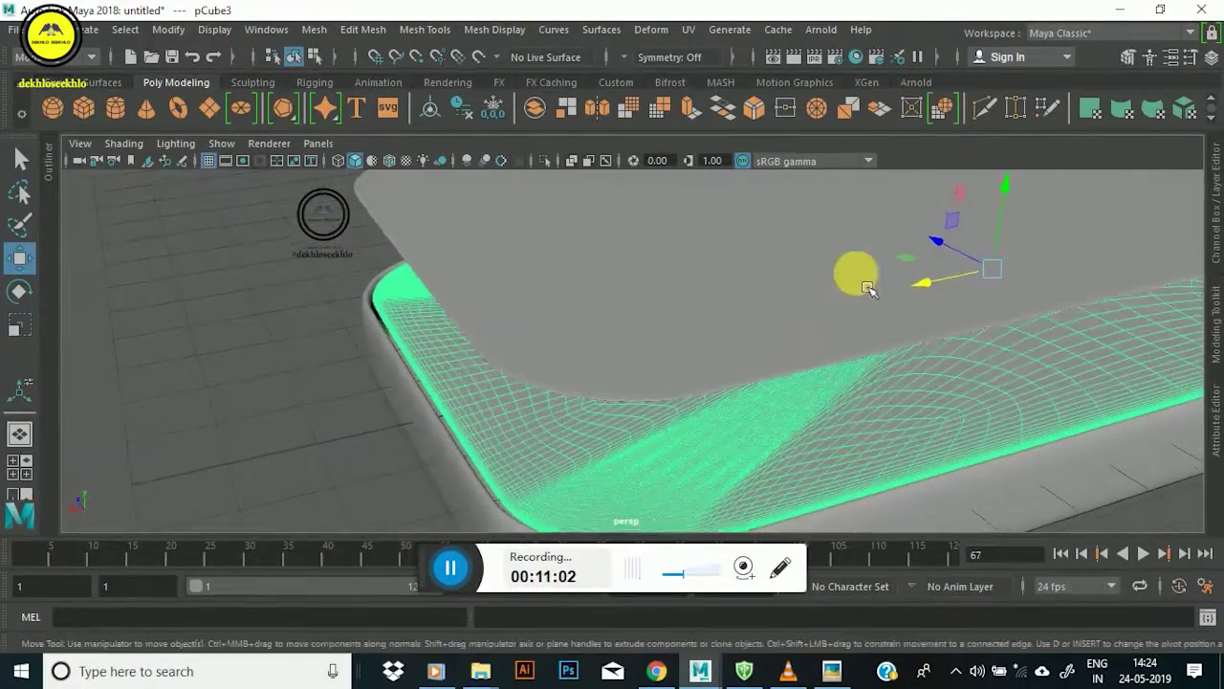
drag(946, 293, 942, 298)
mouse_move(711, 345)
alt+mouse_down()
mouse_move(1061, 322)
mouse_move(1115, 354)
mouse_move(847, 265)
mouse_move(308, 368)
mouse_move(191, 369)
mouse_move(396, 382)
mouse_move(715, 286)
alt+mouse_up()
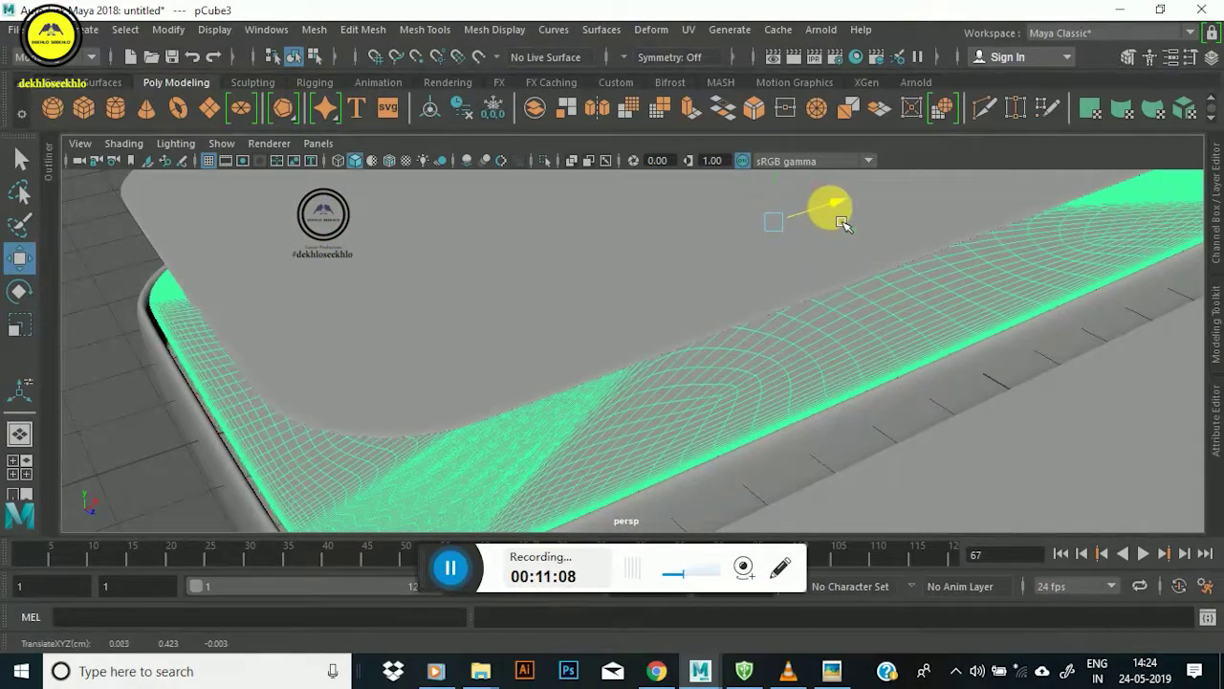
mouse_move(839, 225)
mouse_down()
mouse_move(669, 292)
mouse_move(705, 334)
mouse_move(568, 282)
mouse_move(457, 296)
mouse_up()
mouse_move(316, 290)
alt+mouse_down()
mouse_move(404, 252)
mouse_move(513, 350)
mouse_move(647, 281)
alt+mouse_up()
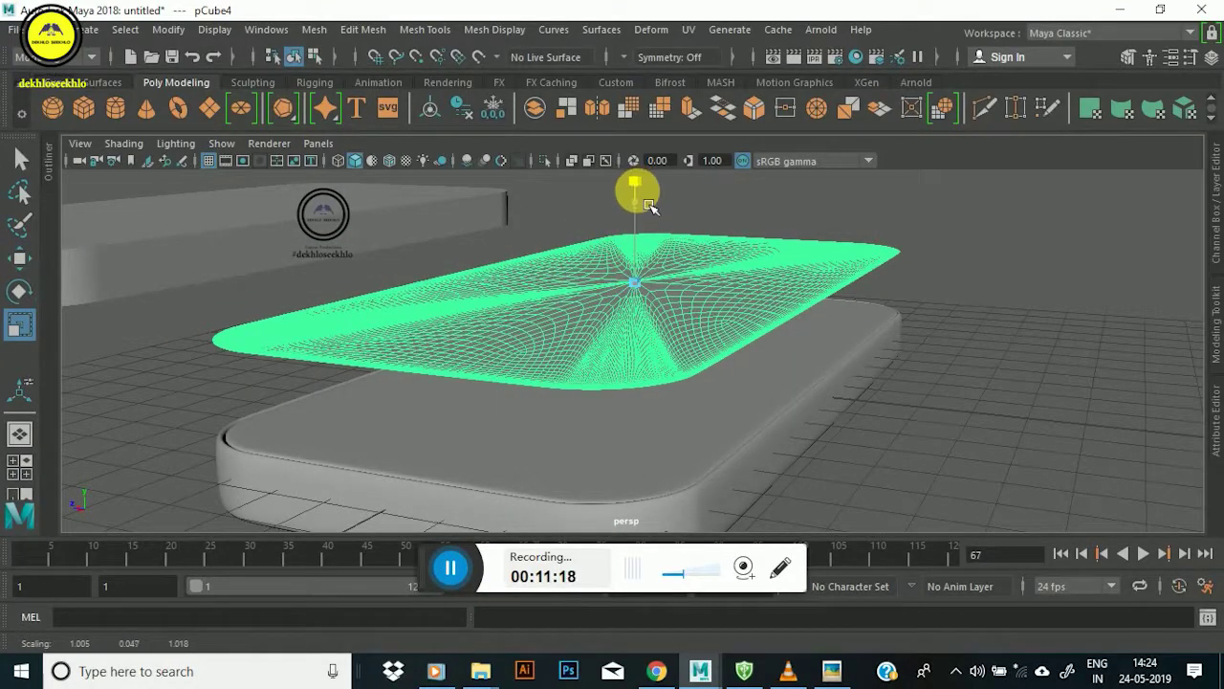
Lower the thin plate pCube4 onto the phone body so it sits inside the rounded rim.
key(w)
click(775, 239)
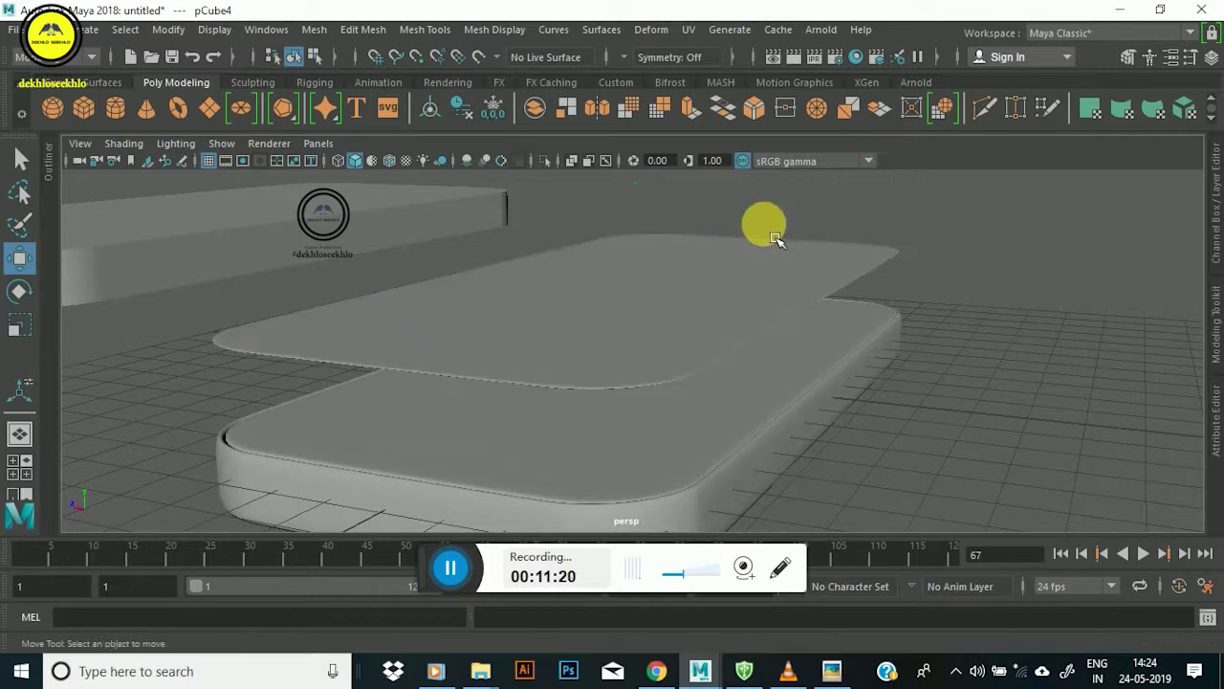
mouse_move(604, 304)
alt+mouse_down()
mouse_move(520, 278)
mouse_move(555, 293)
mouse_move(508, 385)
mouse_move(434, 396)
mouse_move(486, 364)
mouse_move(495, 385)
mouse_move(474, 407)
mouse_move(587, 358)
alt+mouse_up()
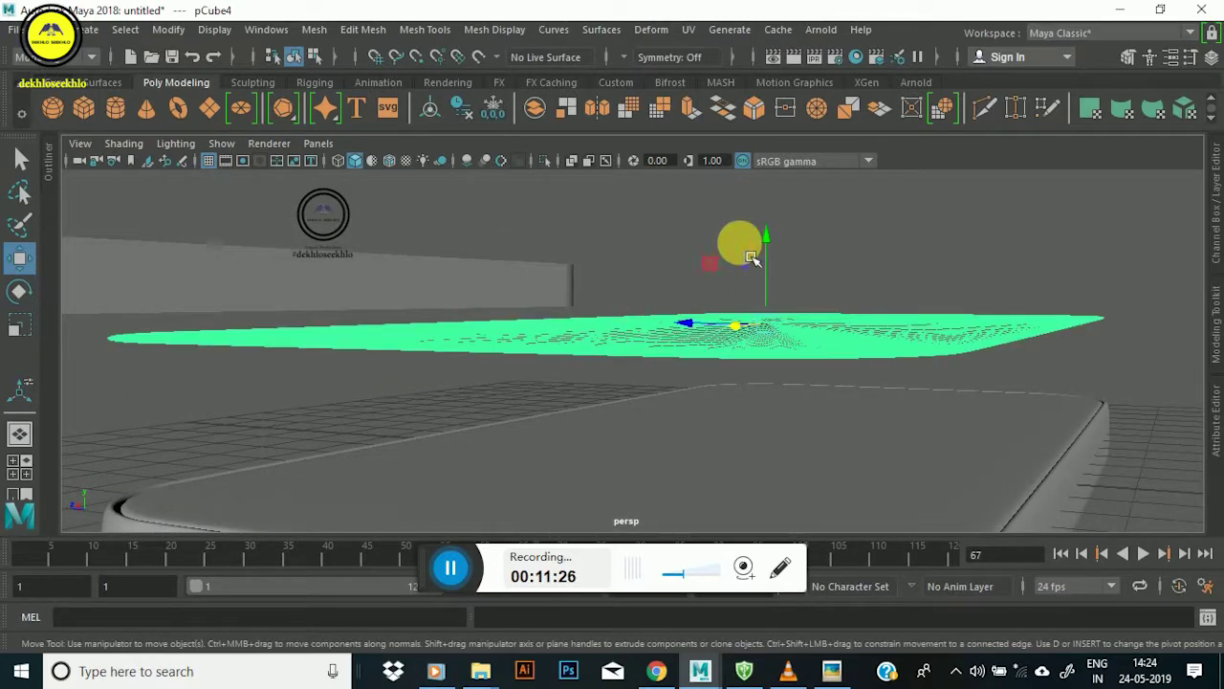
mouse_move(784, 267)
alt+mouse_down()
mouse_move(785, 341)
mouse_move(771, 328)
mouse_move(790, 344)
mouse_move(695, 390)
mouse_move(793, 287)
mouse_move(309, 432)
mouse_move(357, 402)
mouse_move(361, 418)
mouse_move(711, 309)
alt+mouse_up()
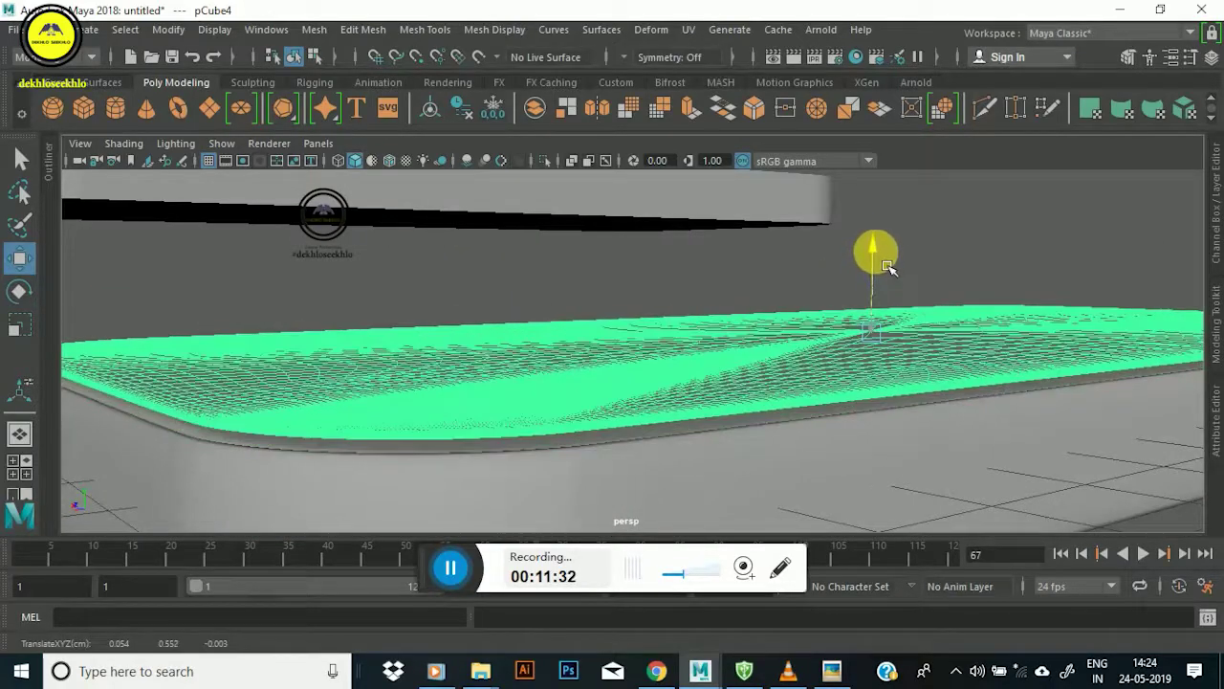
mouse_move(853, 275)
alt+mouse_down()
mouse_move(546, 383)
mouse_move(369, 369)
mouse_move(486, 391)
mouse_move(478, 325)
mouse_move(481, 354)
mouse_move(553, 353)
mouse_move(254, 405)
mouse_move(650, 328)
alt+mouse_up()
alt+drag(738, 323, 811, 322)
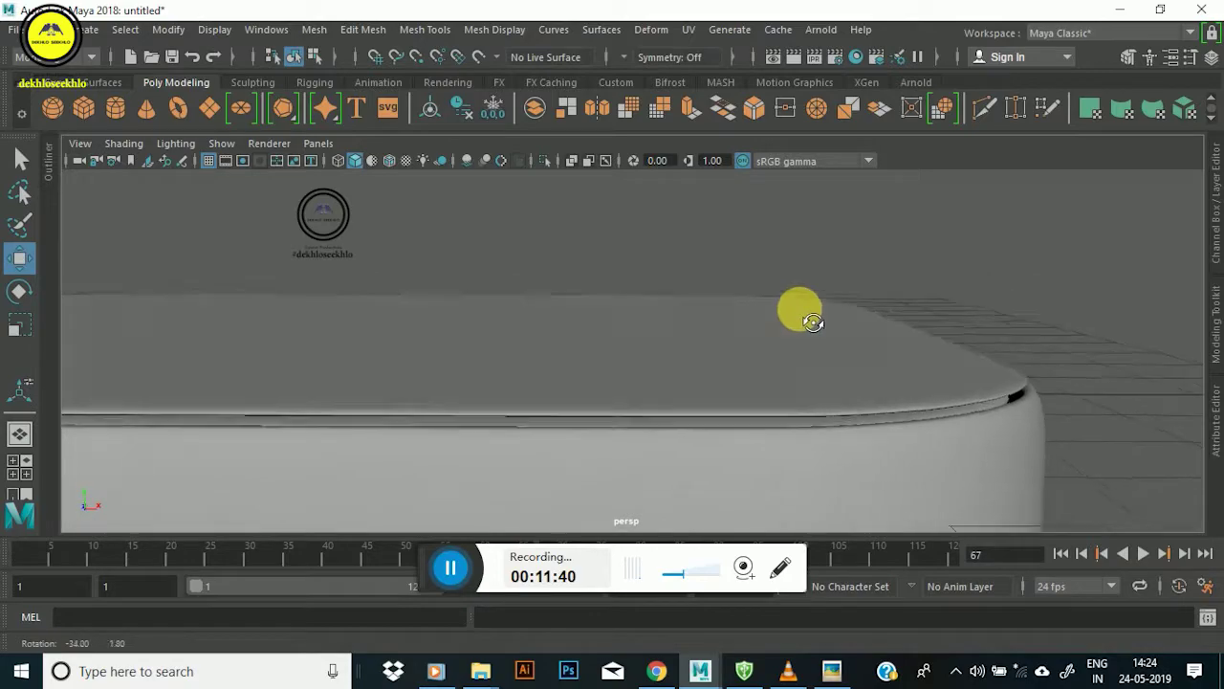
click(744, 369)
mouse_move(744, 369)
alt+mouse_down()
mouse_move(647, 296)
mouse_move(382, 287)
mouse_move(738, 383)
mouse_move(546, 255)
mouse_move(410, 268)
mouse_move(580, 169)
mouse_move(519, 290)
mouse_move(480, 295)
alt+mouse_up()
mouse_move(472, 300)
alt+right_down()
mouse_move(440, 328)
mouse_move(575, 254)
mouse_move(962, 266)
alt+right_up()
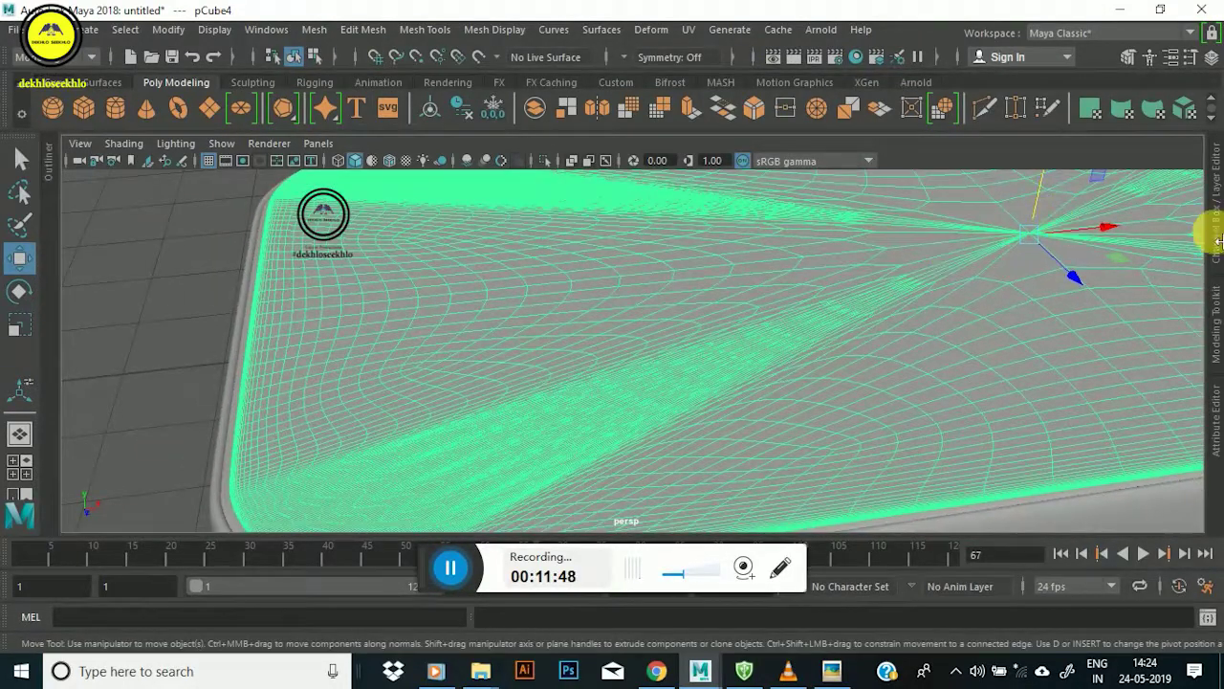
mouse_move(1109, 239)
alt+mouse_down()
mouse_move(953, 248)
mouse_move(546, 68)
mouse_move(519, 197)
mouse_move(613, 321)
mouse_move(437, 323)
mouse_move(437, 306)
mouse_move(656, 396)
mouse_move(646, 313)
mouse_move(479, 334)
mouse_move(488, 330)
alt+mouse_up()
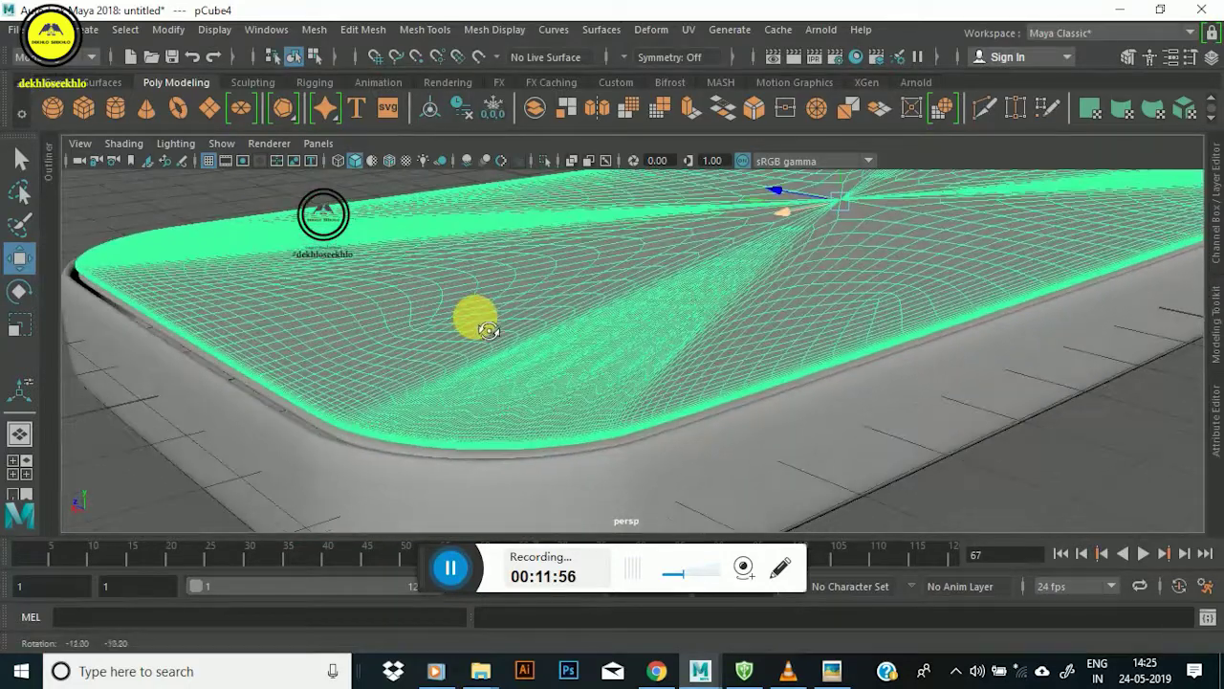
click(326, 437)
mouse_move(437, 391)
alt+mouse_down()
mouse_move(383, 374)
mouse_move(809, 212)
alt+mouse_up()
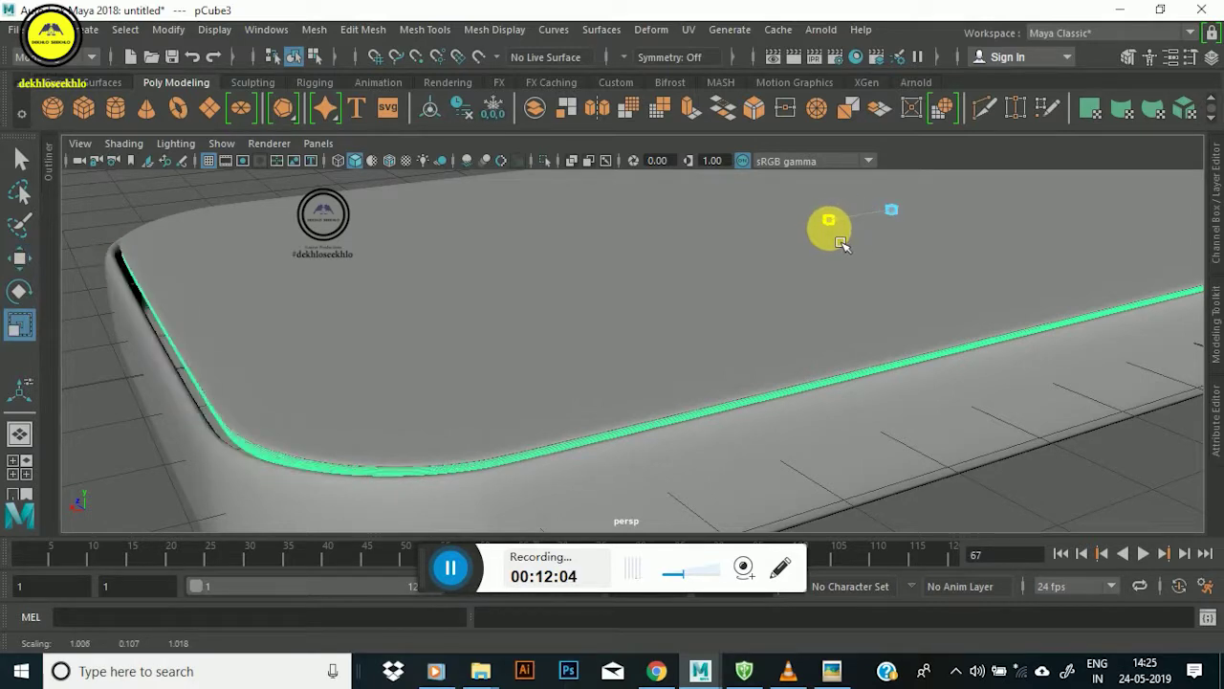
mouse_move(427, 302)
alt+mouse_down()
mouse_move(688, 301)
mouse_move(867, 281)
mouse_move(511, 315)
mouse_move(588, 342)
mouse_move(773, 262)
mouse_move(702, 350)
mouse_move(508, 300)
mouse_move(899, 379)
alt+mouse_up()
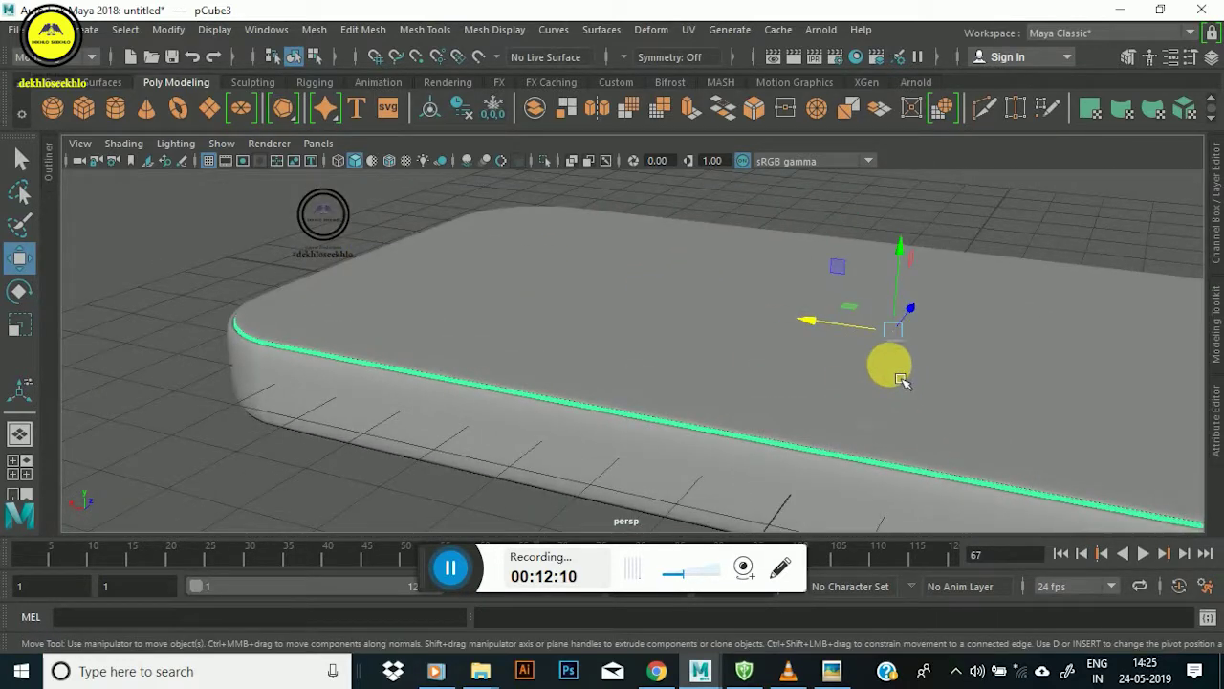
alt+drag(568, 384, 680, 379)
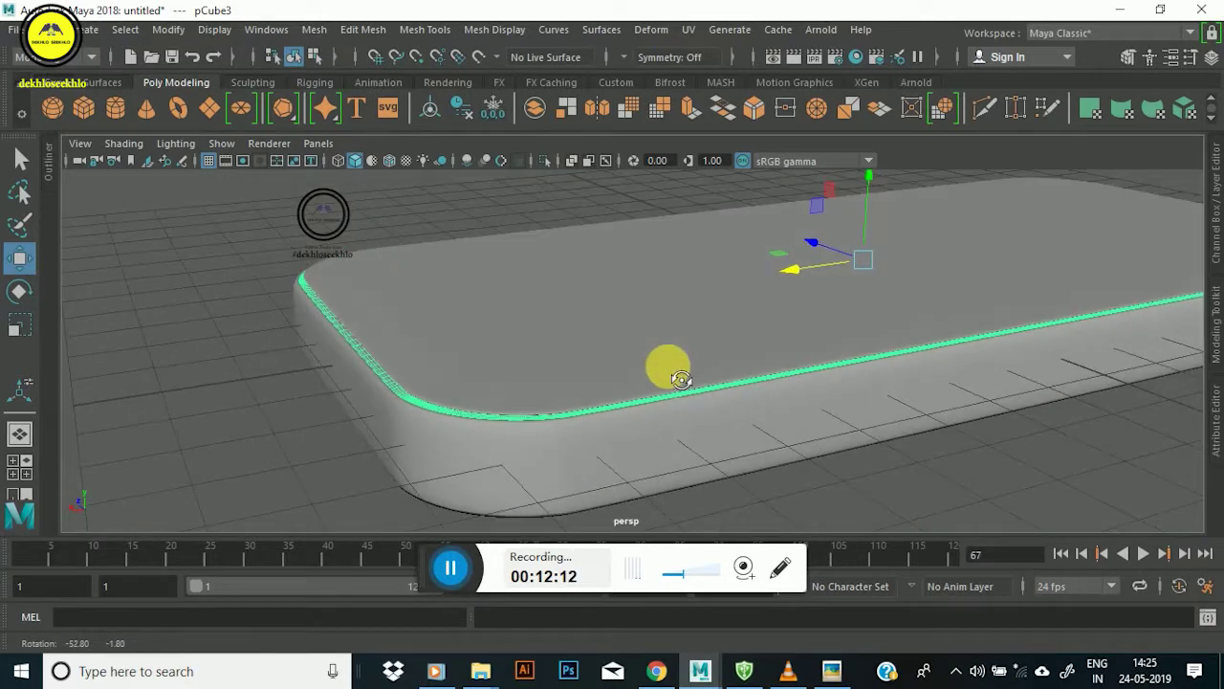
click(287, 350)
mouse_move(300, 358)
alt+mouse_down()
mouse_move(355, 334)
mouse_move(465, 363)
mouse_move(683, 369)
mouse_move(492, 410)
mouse_move(565, 330)
alt+mouse_up()
mouse_move(220, 387)
alt+middle_down()
mouse_move(210, 383)
mouse_move(265, 348)
mouse_move(213, 350)
mouse_move(591, 386)
alt+middle_up()
mouse_move(591, 387)
alt+mouse_down()
mouse_move(469, 369)
mouse_move(424, 399)
mouse_move(470, 333)
mouse_move(445, 353)
alt+mouse_up()
alt+middle_drag(366, 347, 624, 299)
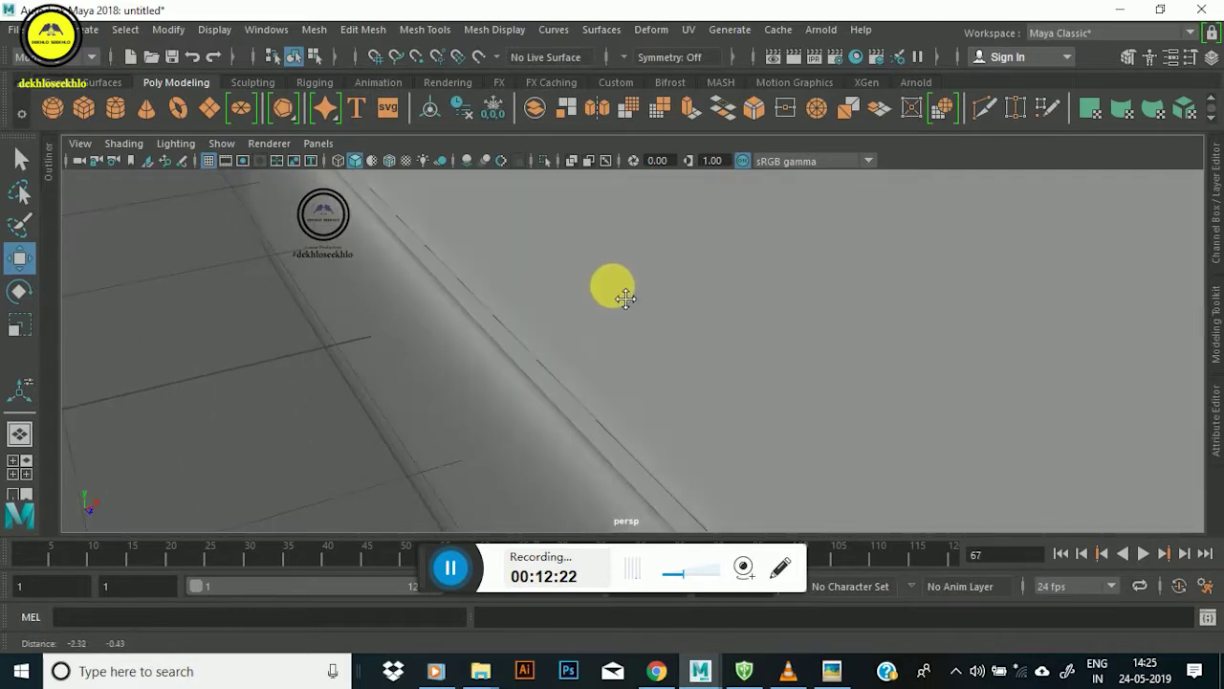
click(615, 366)
mouse_move(702, 334)
alt+mouse_down()
mouse_move(656, 284)
mouse_move(659, 366)
mouse_move(635, 356)
mouse_move(574, 259)
mouse_move(648, 260)
mouse_move(596, 306)
alt+mouse_up()
mouse_move(596, 306)
alt+middle_down()
mouse_move(500, 304)
mouse_move(683, 306)
mouse_move(598, 153)
alt+middle_up()
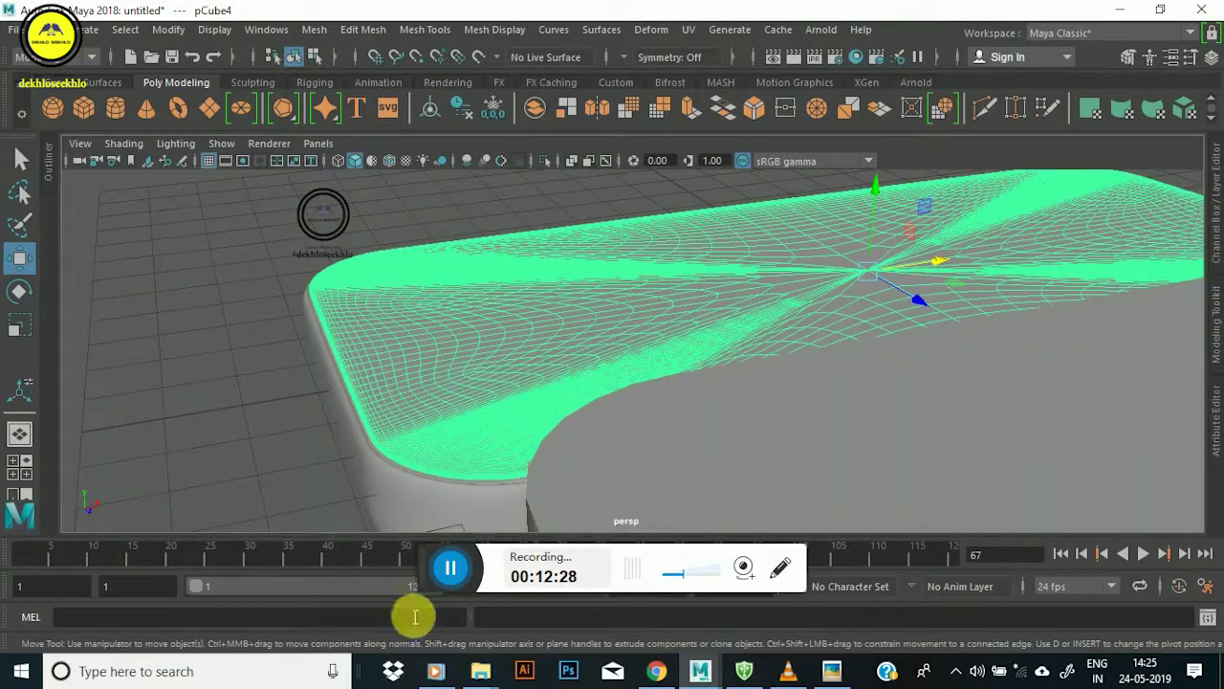
Fine-tune pCube4's height on the phone body and check the corner edge.
mouse_move(440, 587)
alt+mouse_down()
mouse_move(492, 355)
mouse_move(451, 334)
mouse_move(494, 341)
mouse_move(376, 372)
mouse_move(565, 347)
mouse_move(535, 358)
mouse_move(526, 348)
mouse_move(545, 342)
alt+mouse_up()
drag(574, 250, 576, 254)
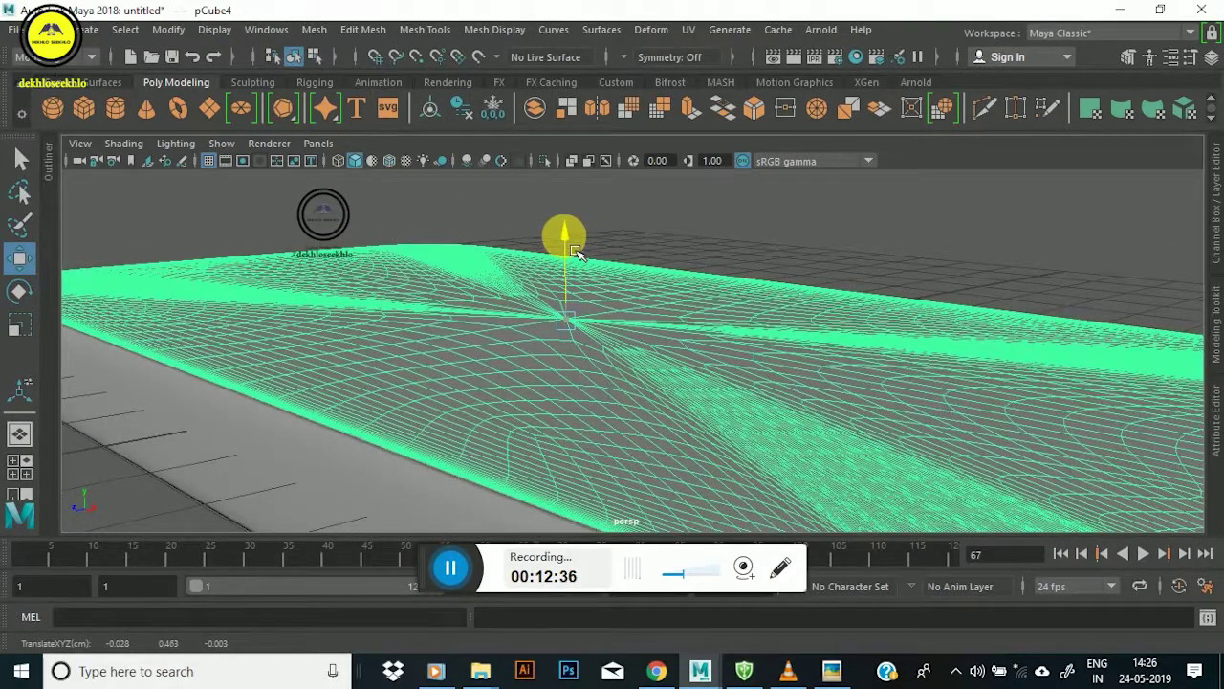
click(717, 261)
mouse_move(717, 261)
alt+mouse_down()
mouse_move(475, 459)
mouse_move(382, 451)
mouse_move(423, 475)
alt+mouse_up()
mouse_move(423, 475)
alt+middle_down()
mouse_move(543, 463)
mouse_move(491, 437)
mouse_move(505, 377)
mouse_move(513, 384)
alt+middle_up()
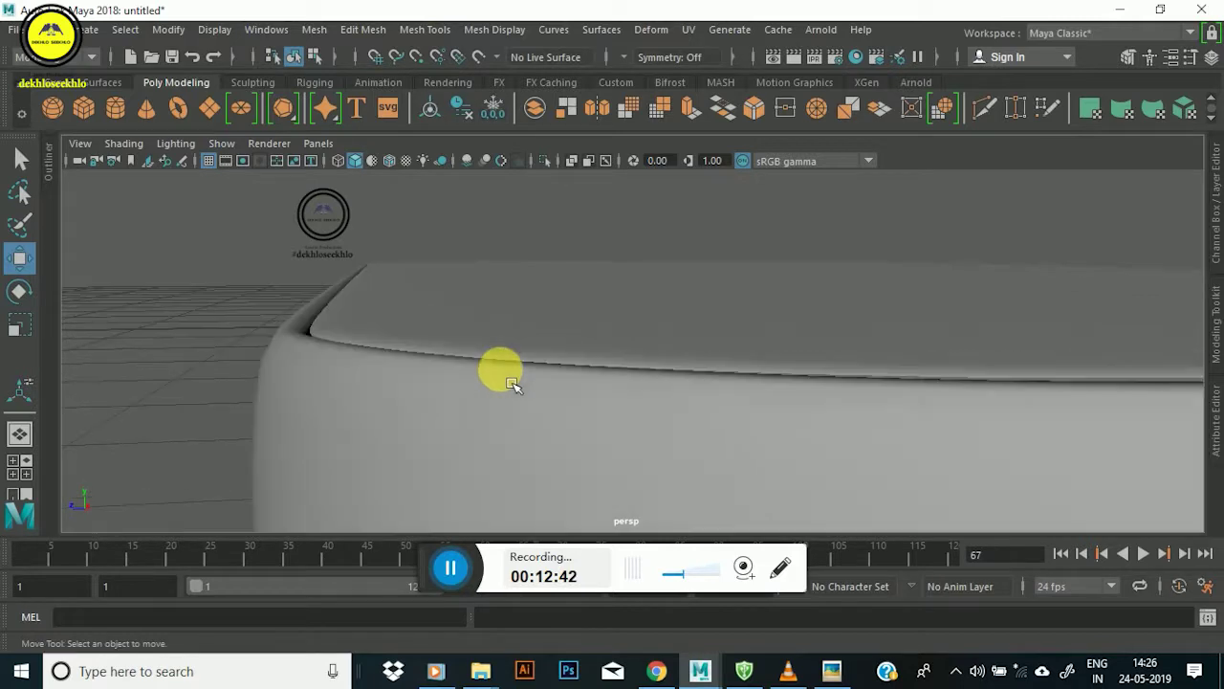
alt+drag(496, 380, 491, 405)
alt+drag(478, 305, 486, 314)
click(549, 274)
mouse_move(549, 274)
alt+mouse_down()
mouse_move(590, 278)
mouse_move(574, 354)
mouse_move(656, 330)
mouse_move(695, 297)
alt+mouse_up()
Zoom out to both phone bodies, select the right body's top plate, and open File.
click(443, 223)
mouse_move(442, 223)
alt+mouse_down()
mouse_move(341, 306)
mouse_move(334, 295)
mouse_move(400, 329)
mouse_move(511, 347)
mouse_move(281, 331)
alt+mouse_up()
alt+middle_drag(281, 330, 471, 387)
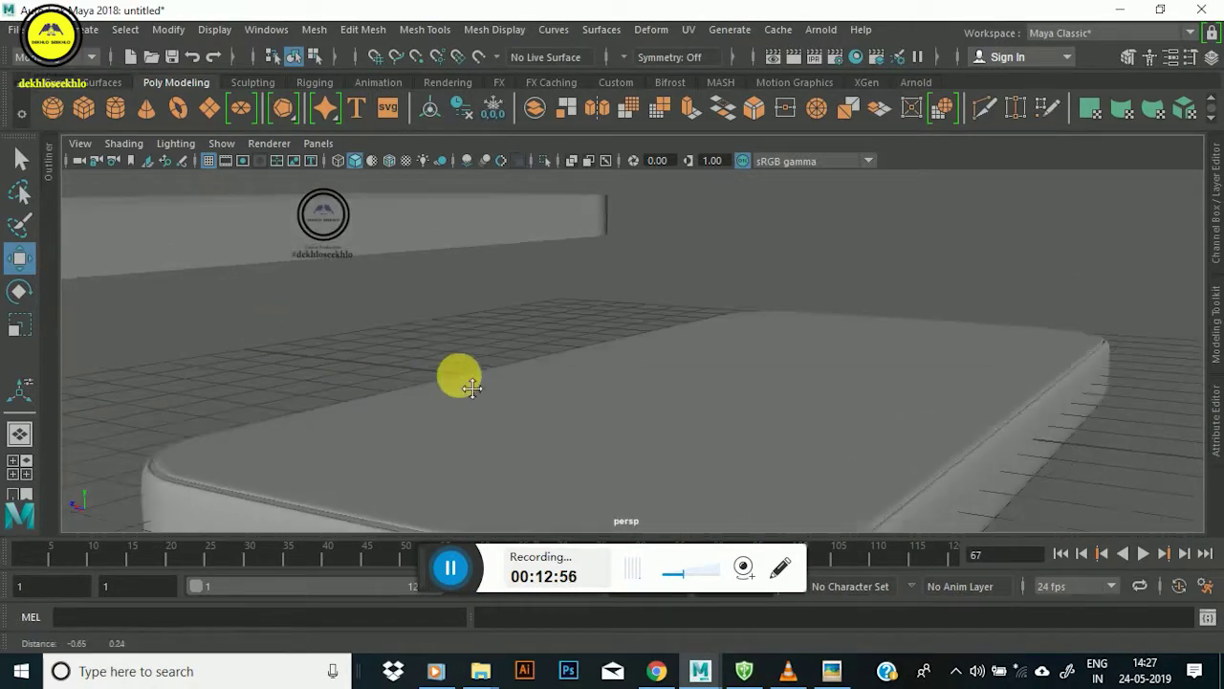
scroll(526, 368, down, 5)
alt+drag(587, 350, 590, 390)
click(683, 382)
click(666, 328)
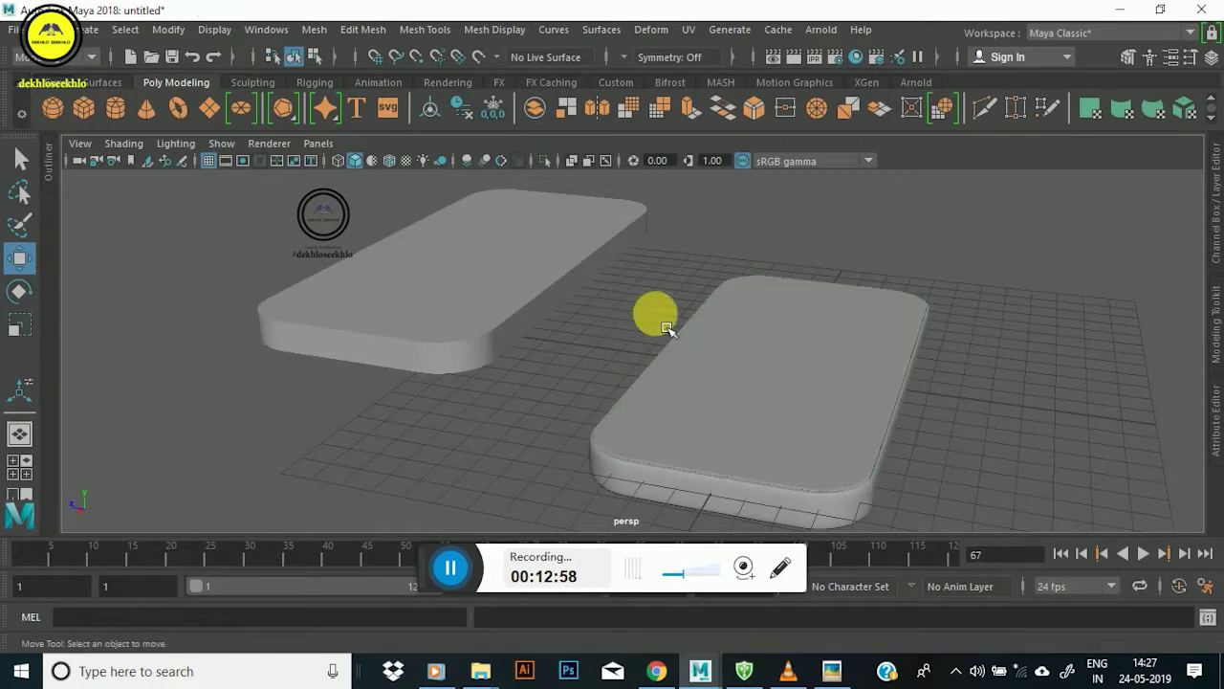
click(772, 355)
click(627, 300)
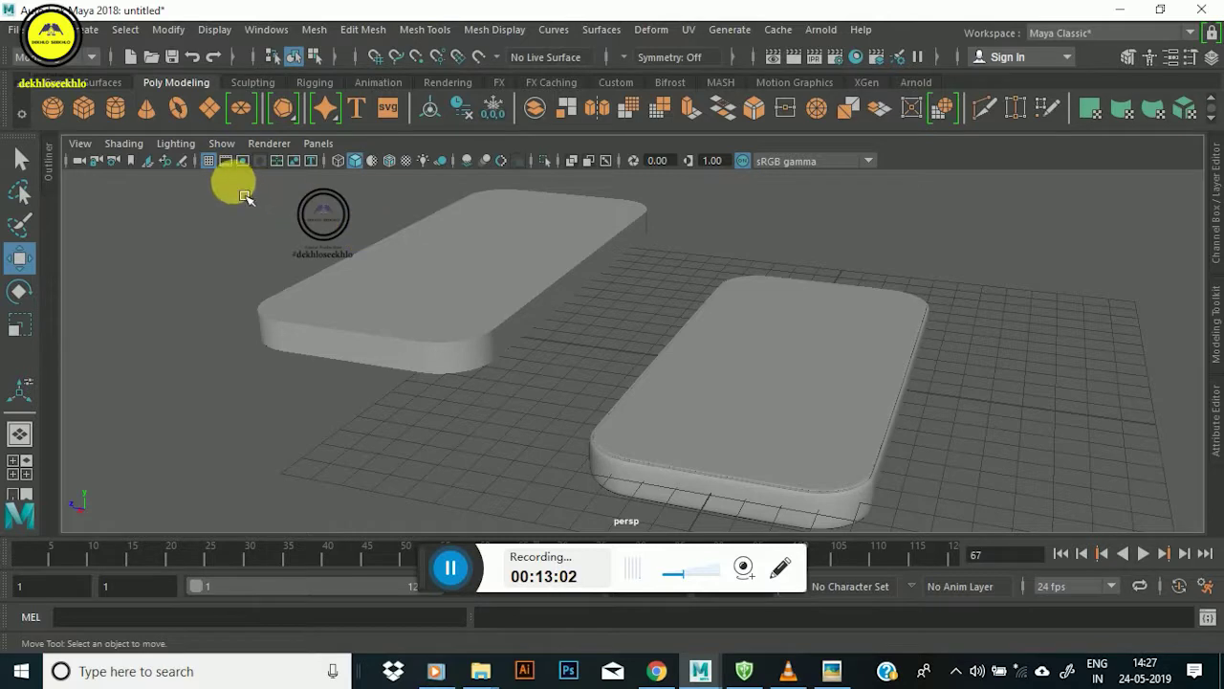
click(846, 337)
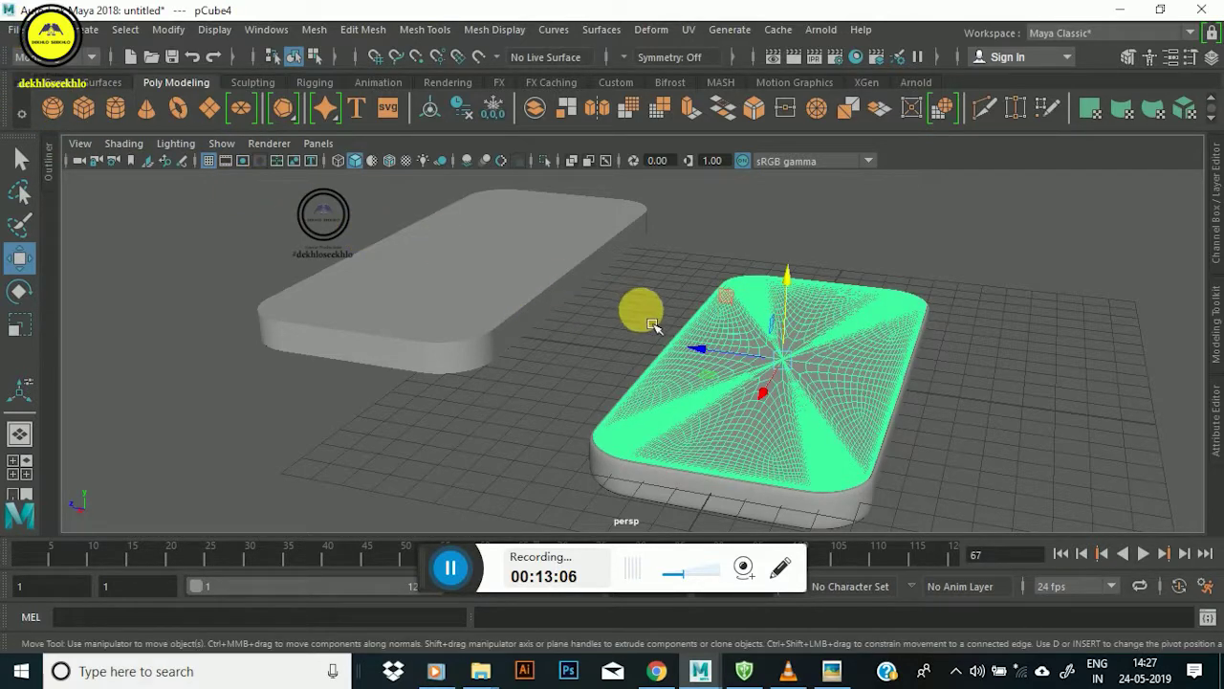
click(15, 30)
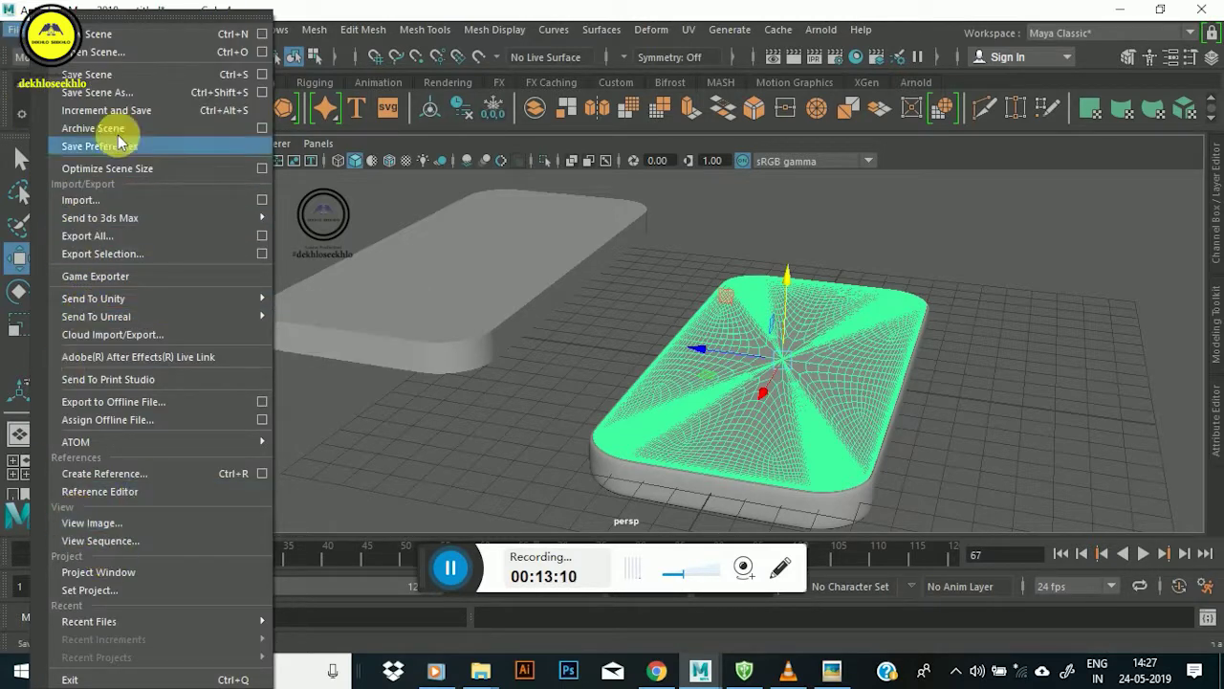
Save the scene as Apple Phone Modeling.mb on the Desktop.
click(487, 179)
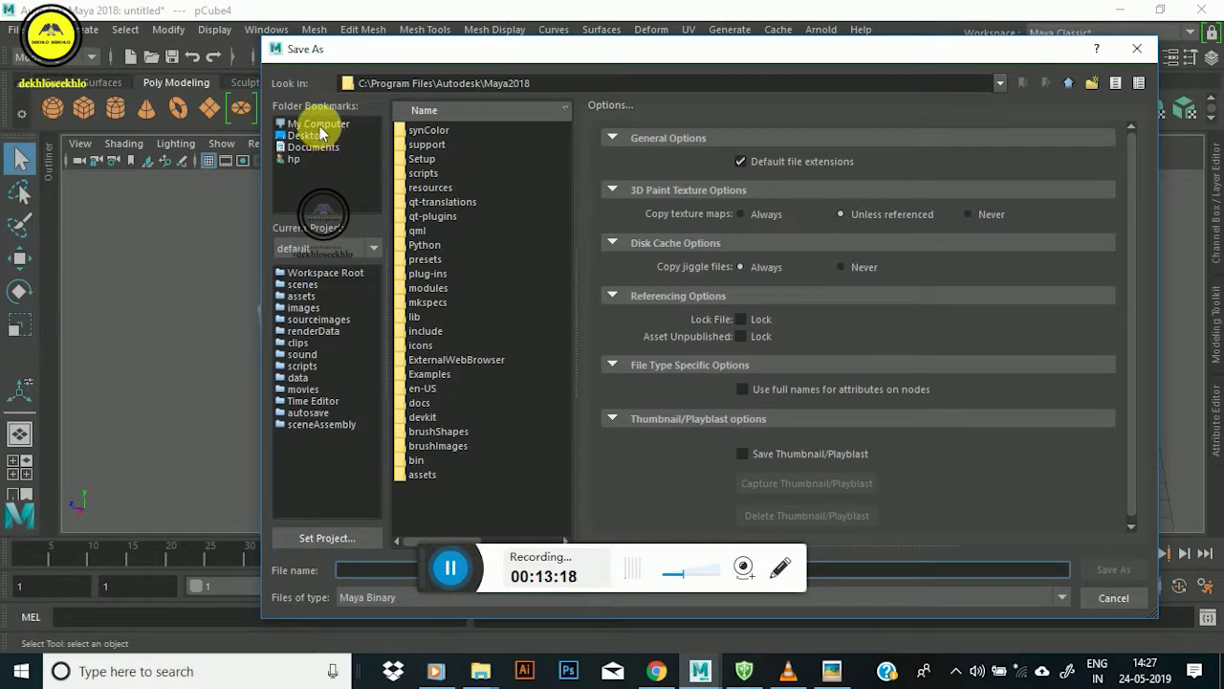
click(319, 127)
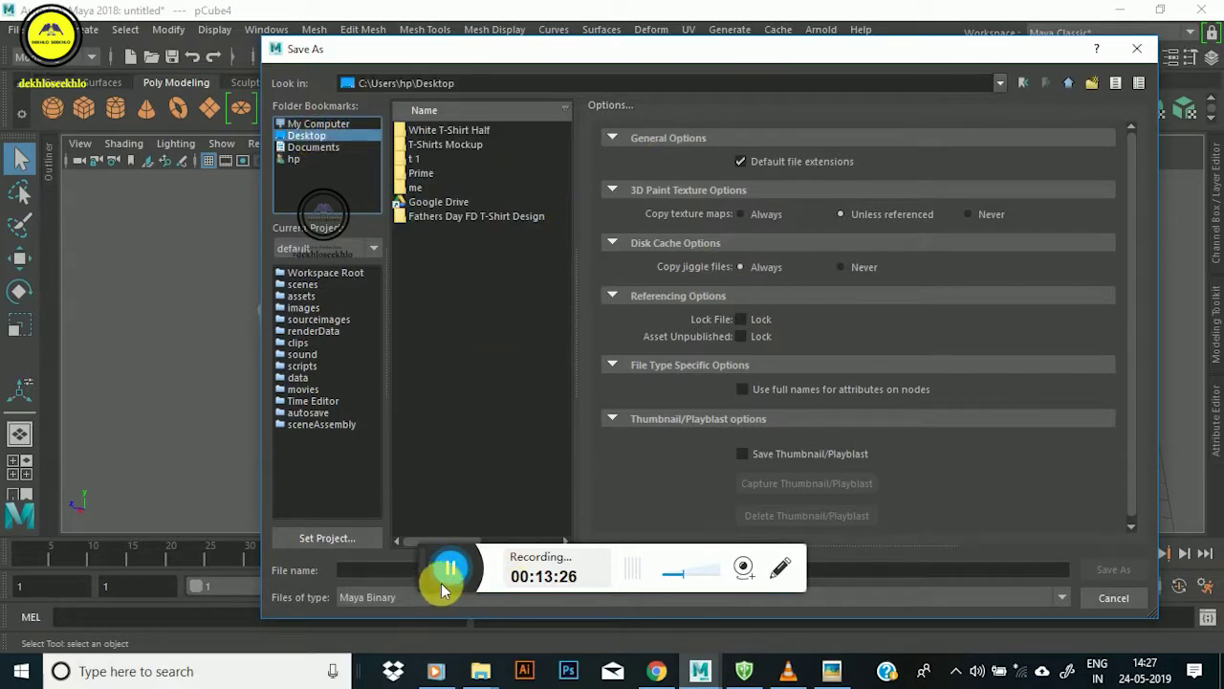
click(405, 574)
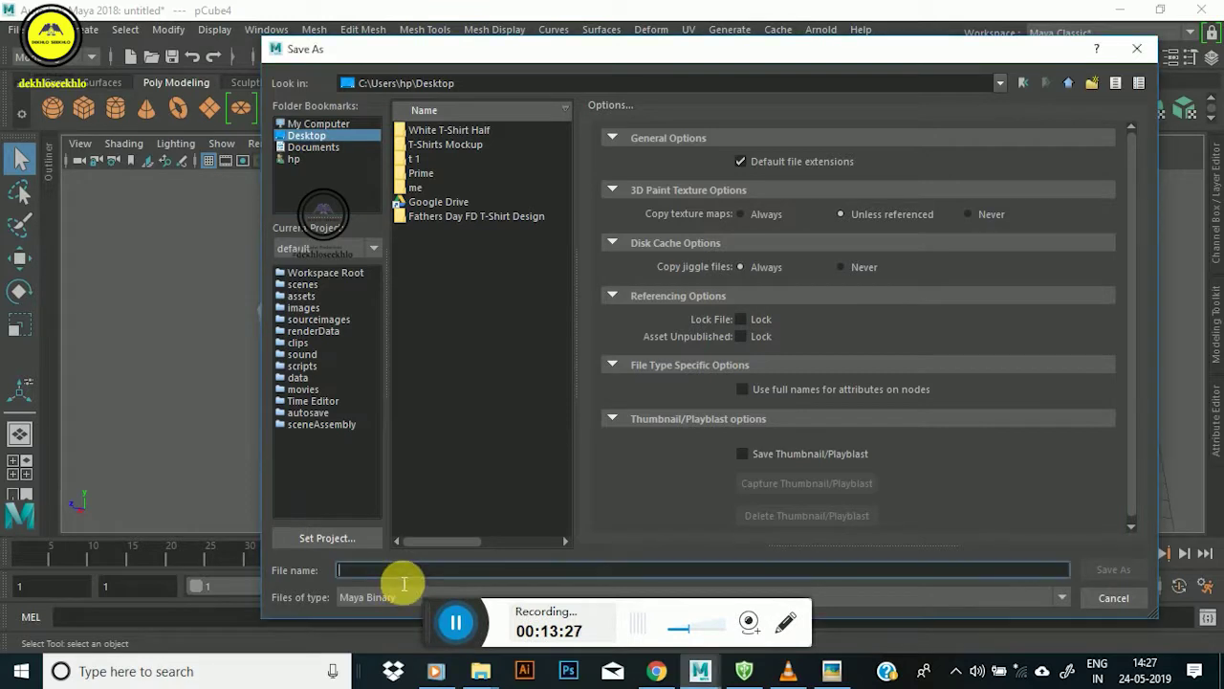
click(298, 137)
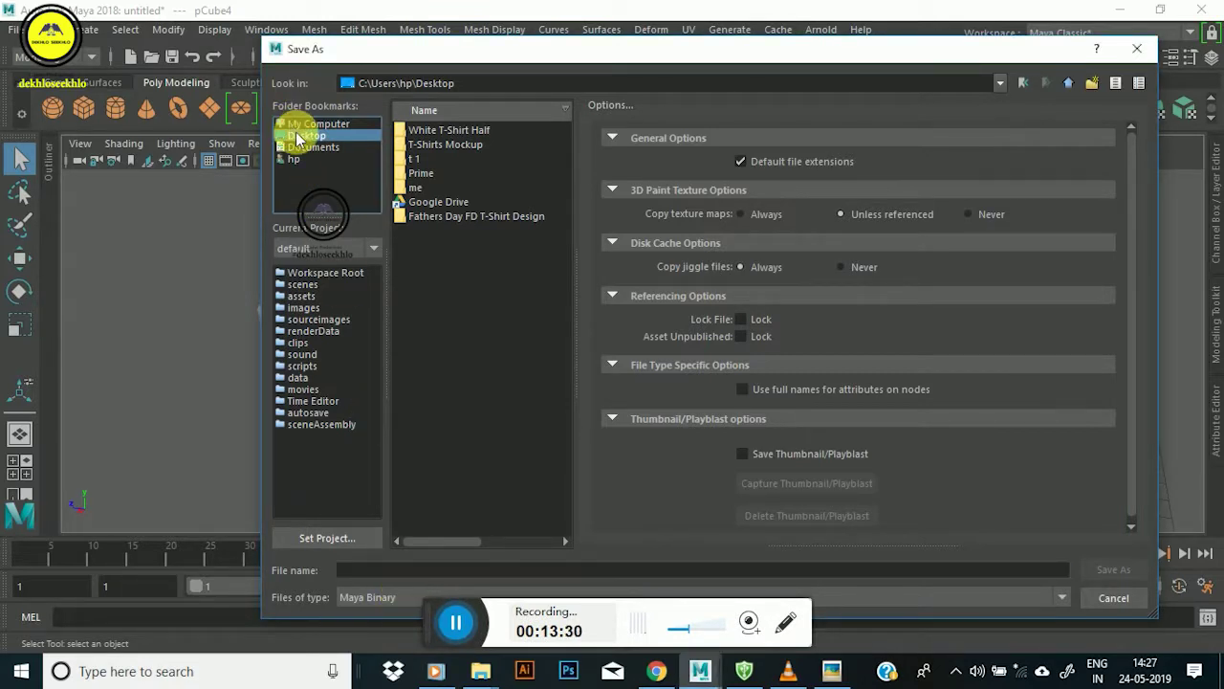
click(405, 574)
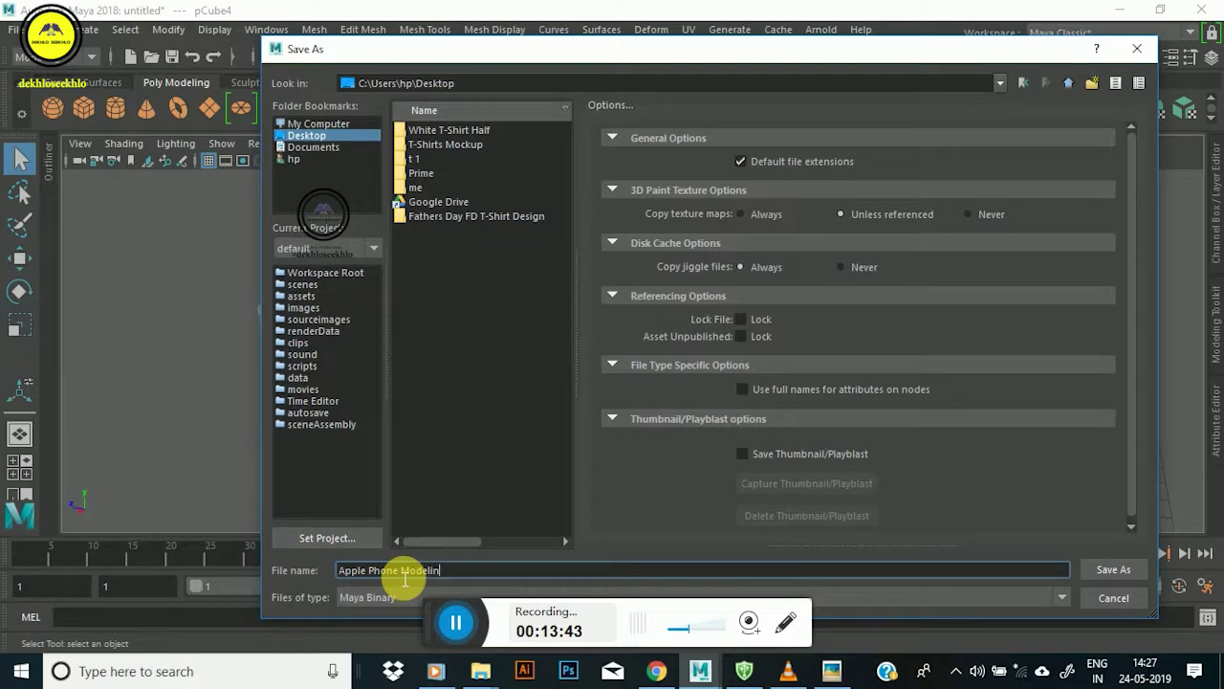
text(Apple Phone Modeling)
key(Return)
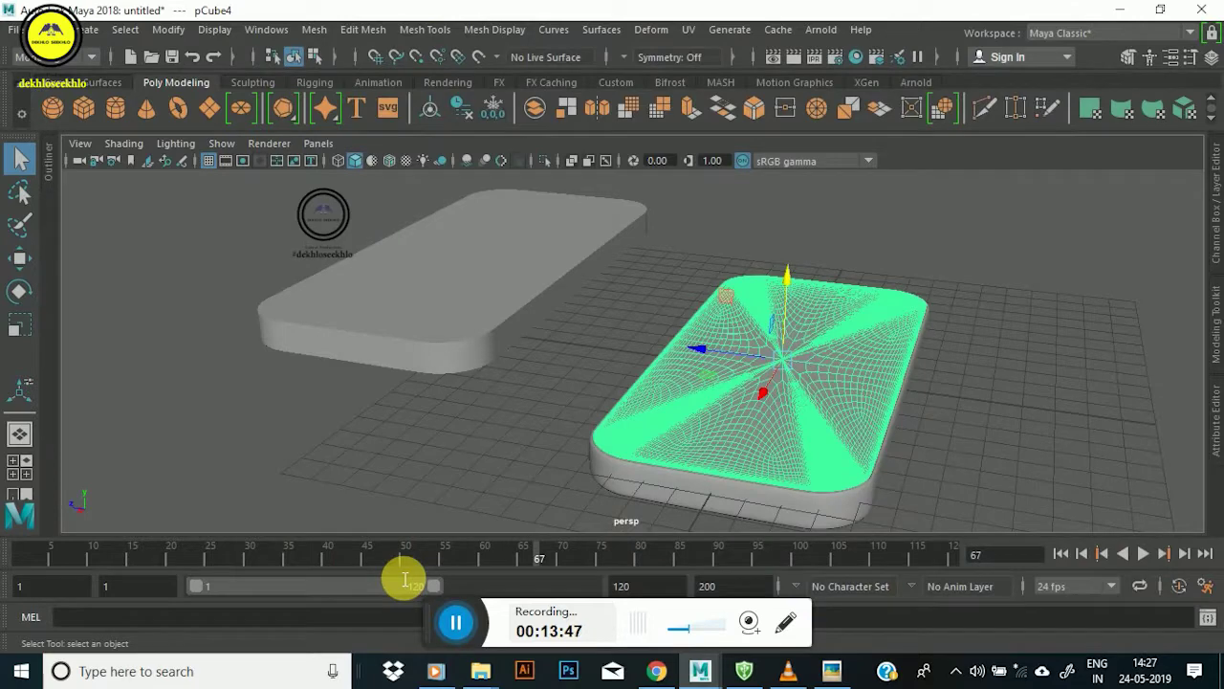
Briefly view the iPhone 8 reference photo, then minimize it to return to the model.
key(w)
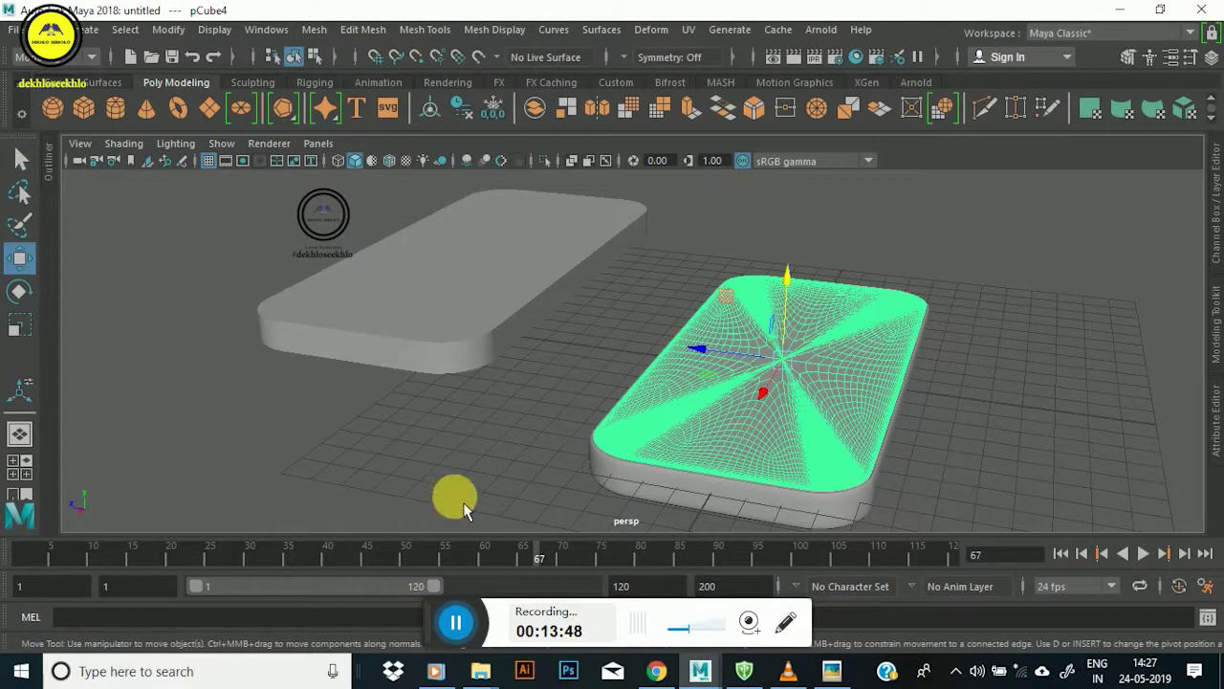
mouse_move(907, 396)
alt+mouse_down()
mouse_move(843, 350)
mouse_move(697, 322)
alt+mouse_up()
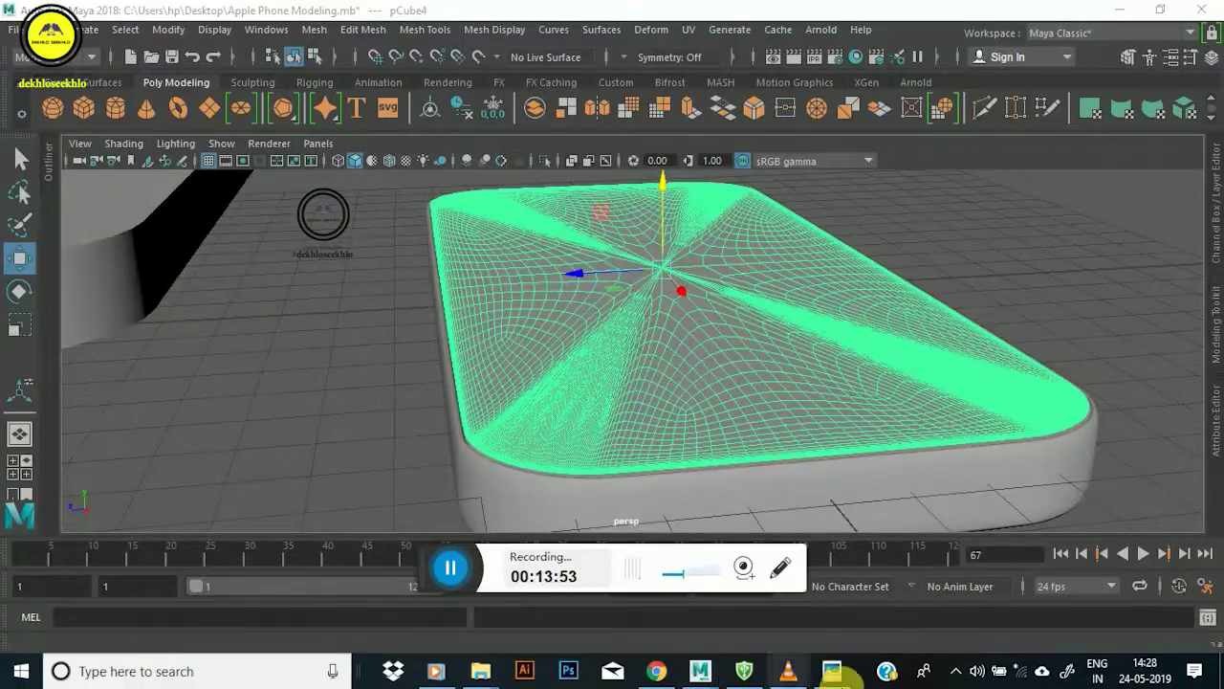
click(833, 671)
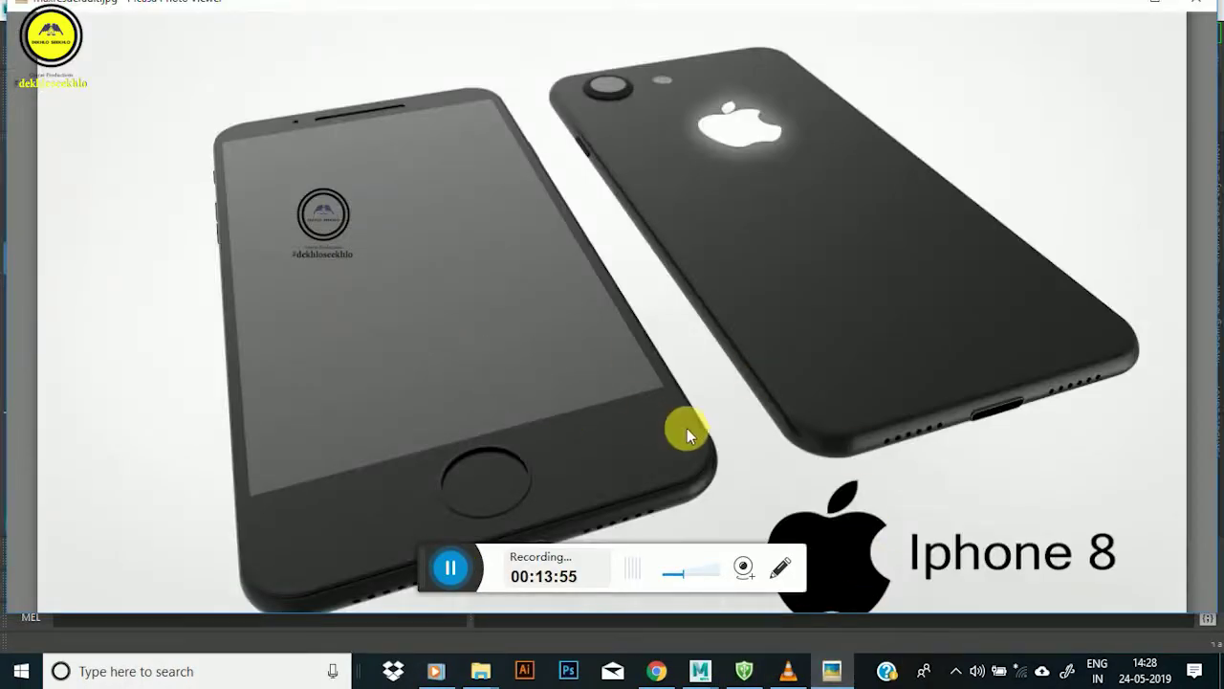
scroll(923, 435, up, 2)
scroll(532, 470, down, 2)
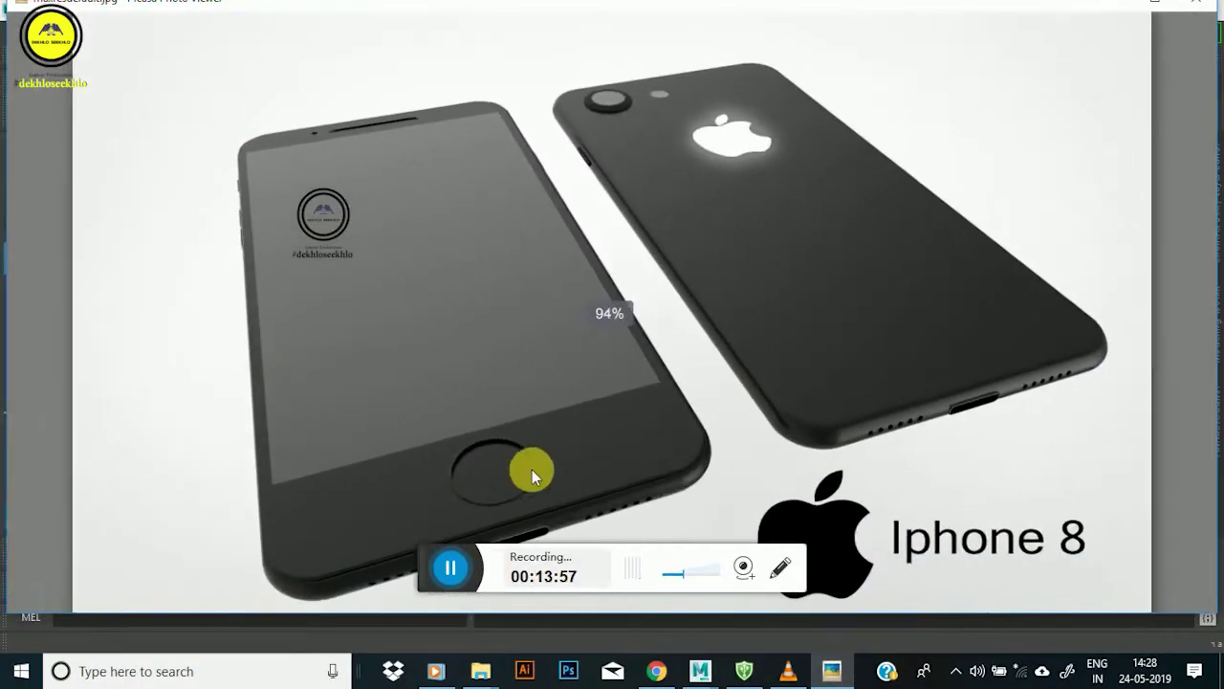
scroll(489, 481, up, 1)
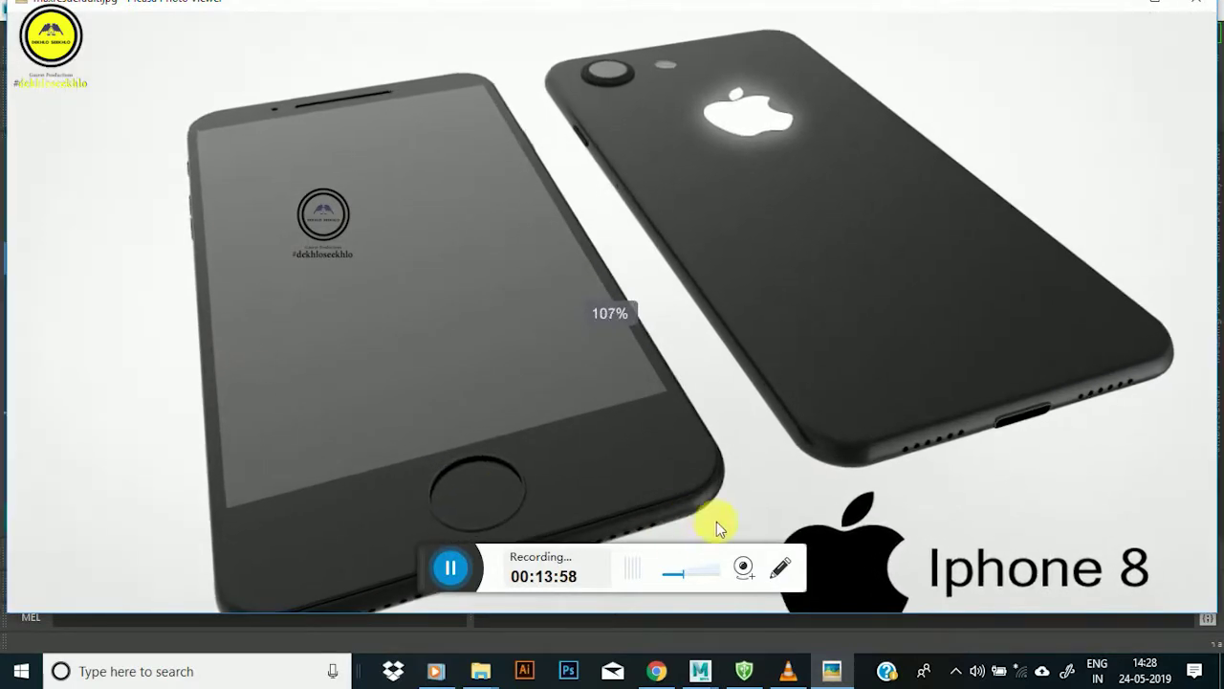
click(832, 670)
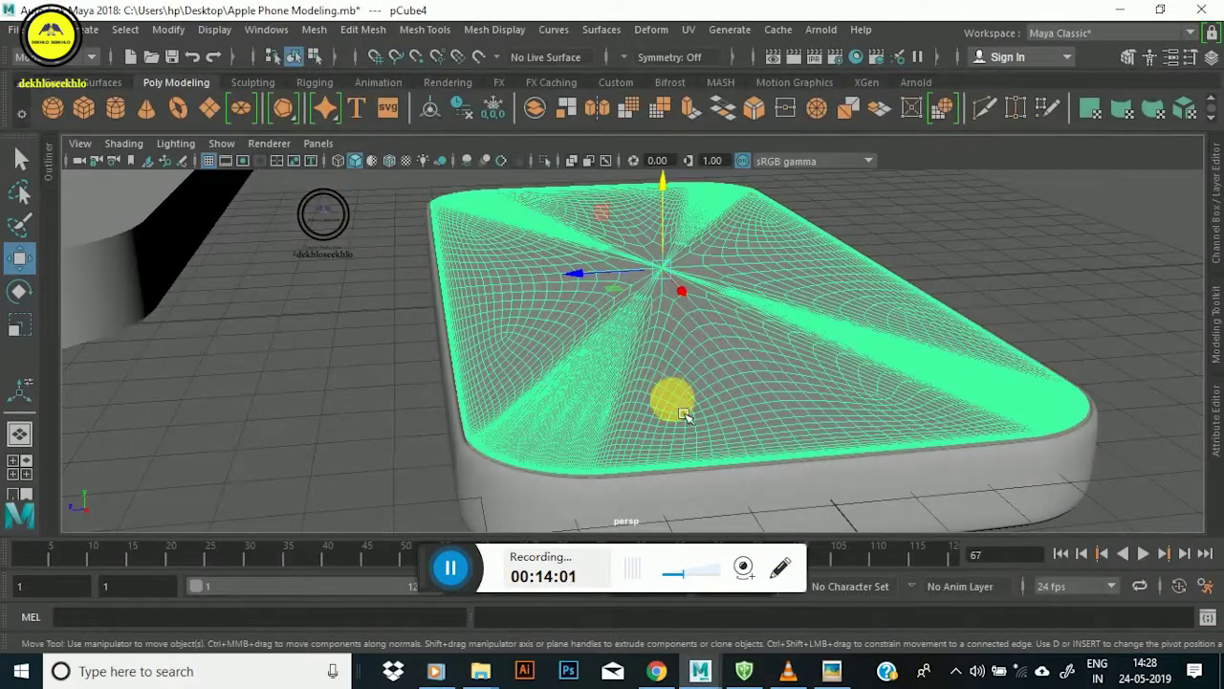
Frame pCube1 and apply Smooth with 1 division, then inspect the denser mesh.
alt+drag(703, 420, 722, 406)
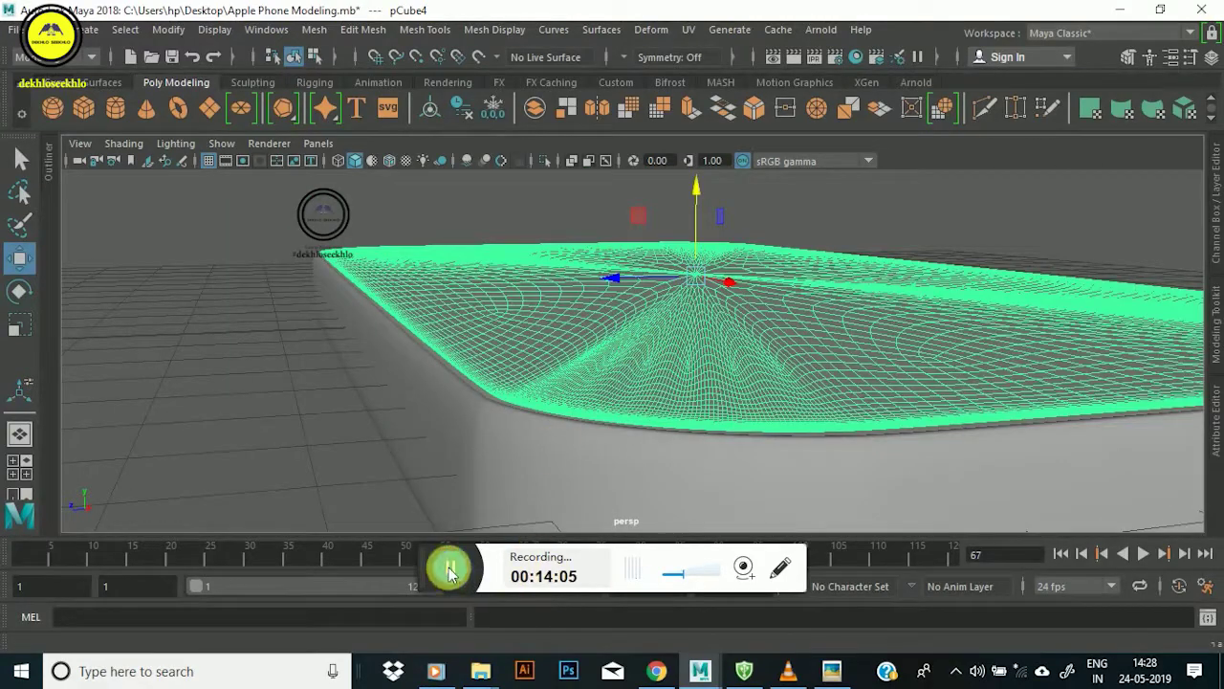
alt+drag(478, 516, 562, 492)
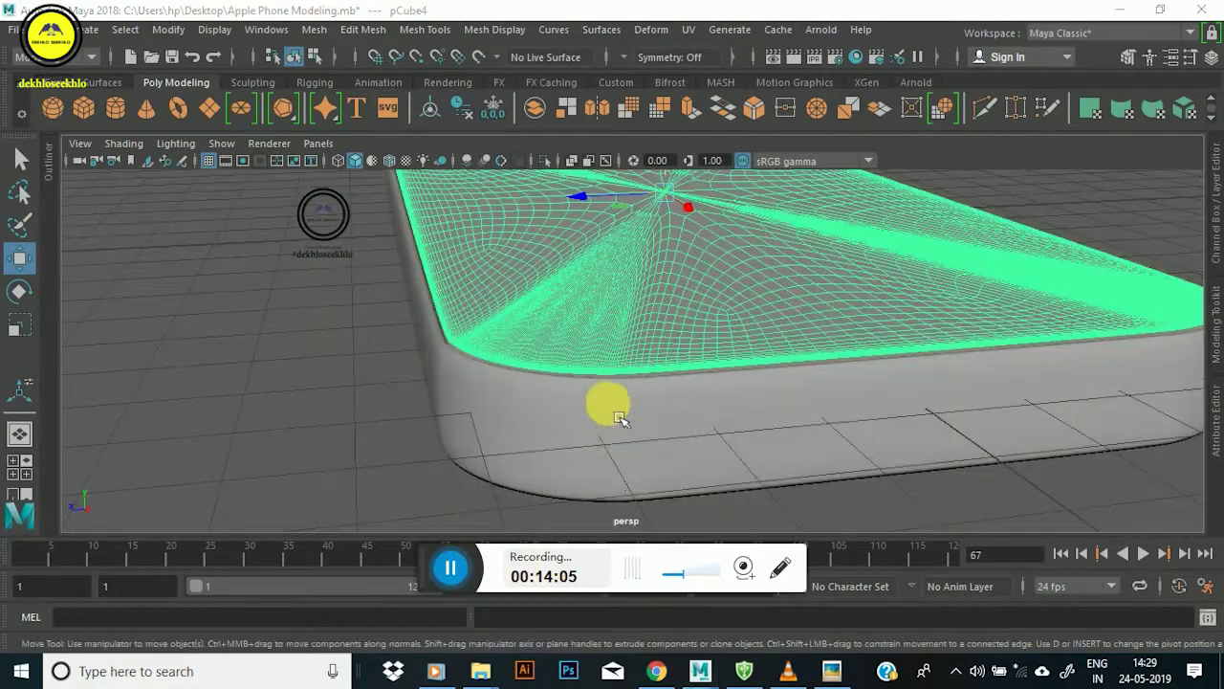
click(612, 430)
key(f)
mouse_move(579, 377)
alt+mouse_down()
mouse_move(519, 347)
mouse_move(670, 369)
mouse_move(527, 357)
mouse_move(578, 410)
alt+mouse_up()
alt+right_drag(577, 410, 595, 461)
shift+right_drag(615, 232, 588, 328)
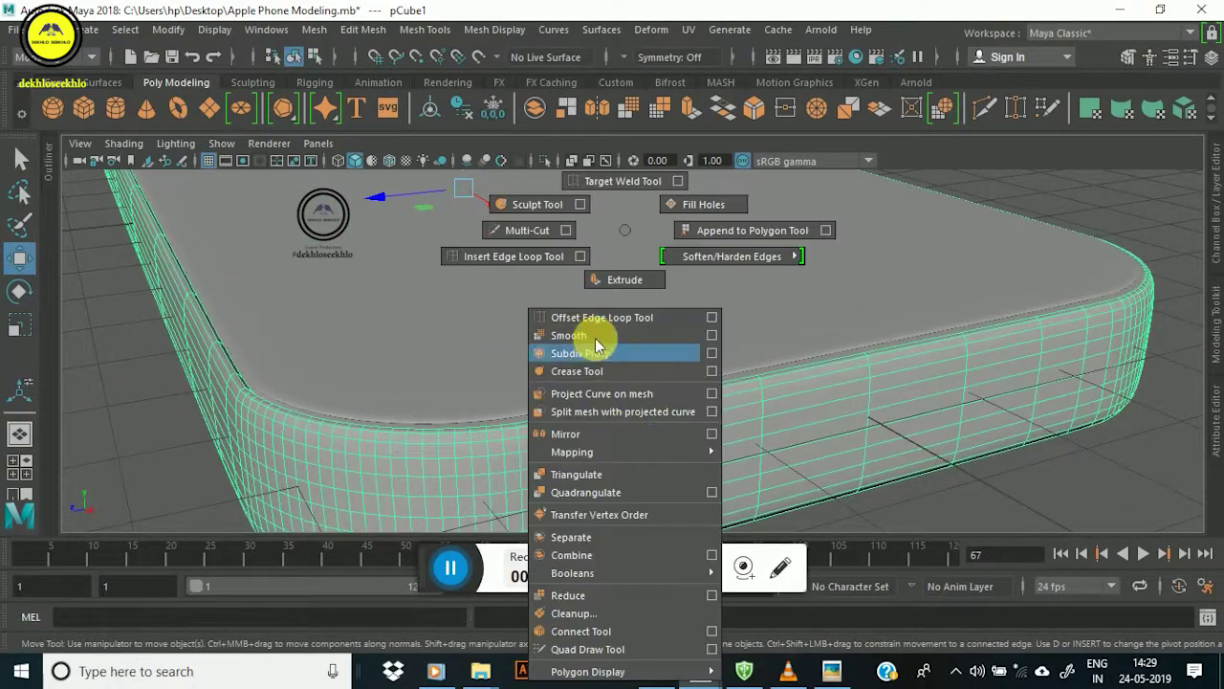
mouse_move(624, 383)
alt+mouse_down()
mouse_move(582, 300)
mouse_move(596, 287)
mouse_move(634, 420)
mouse_move(590, 361)
mouse_move(989, 284)
alt+mouse_up()
click(1031, 294)
alt+drag(636, 468, 623, 423)
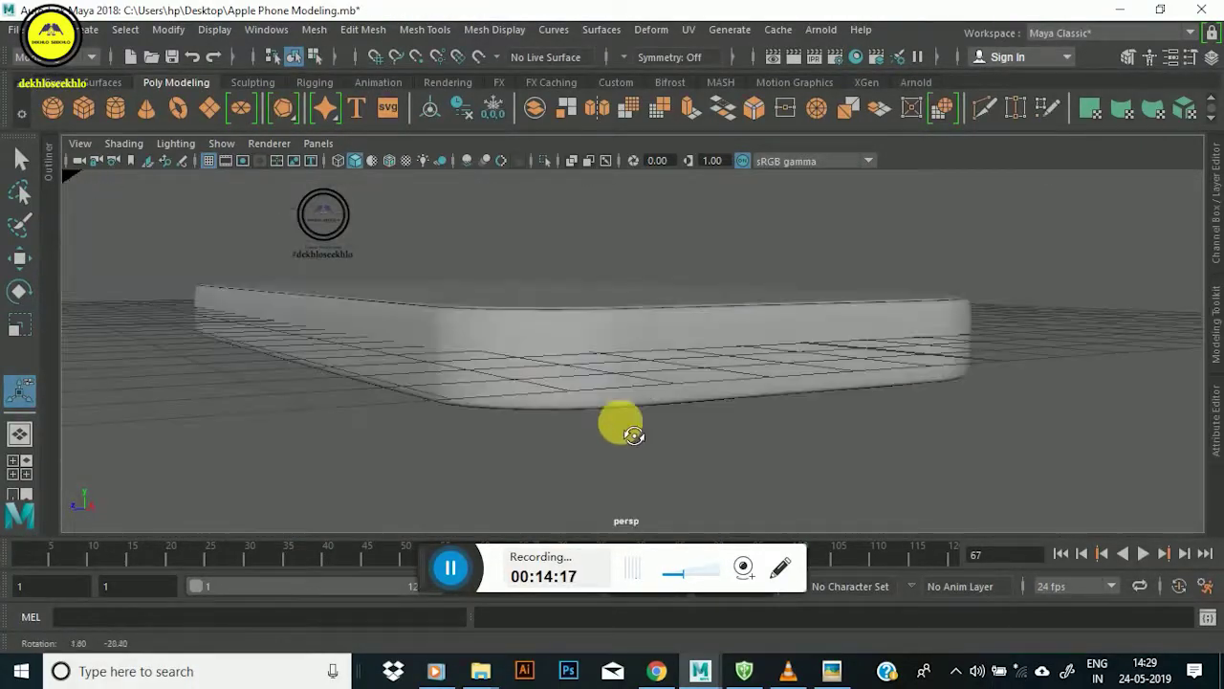
click(546, 350)
mouse_move(546, 351)
alt+mouse_down()
mouse_move(653, 391)
mouse_move(612, 377)
mouse_move(612, 355)
mouse_move(599, 355)
mouse_move(620, 373)
mouse_move(606, 363)
alt+mouse_up()
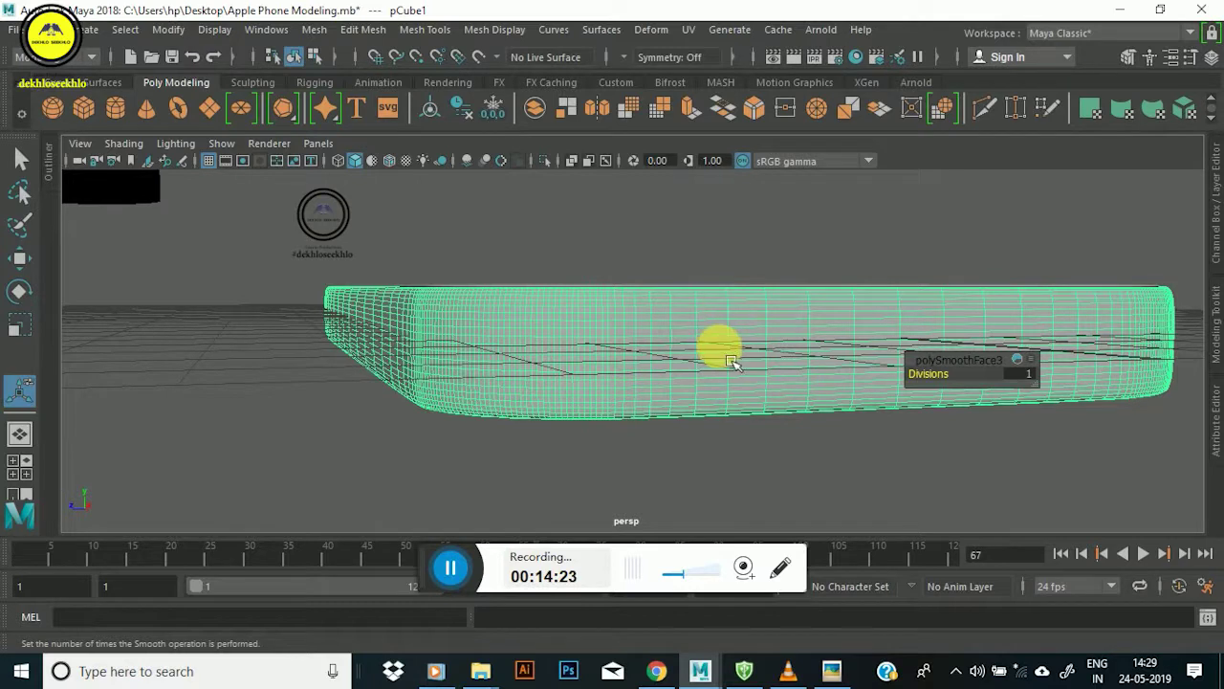
Flatten the smoothed phone body on Y to about 0.79 of its height.
click(520, 322)
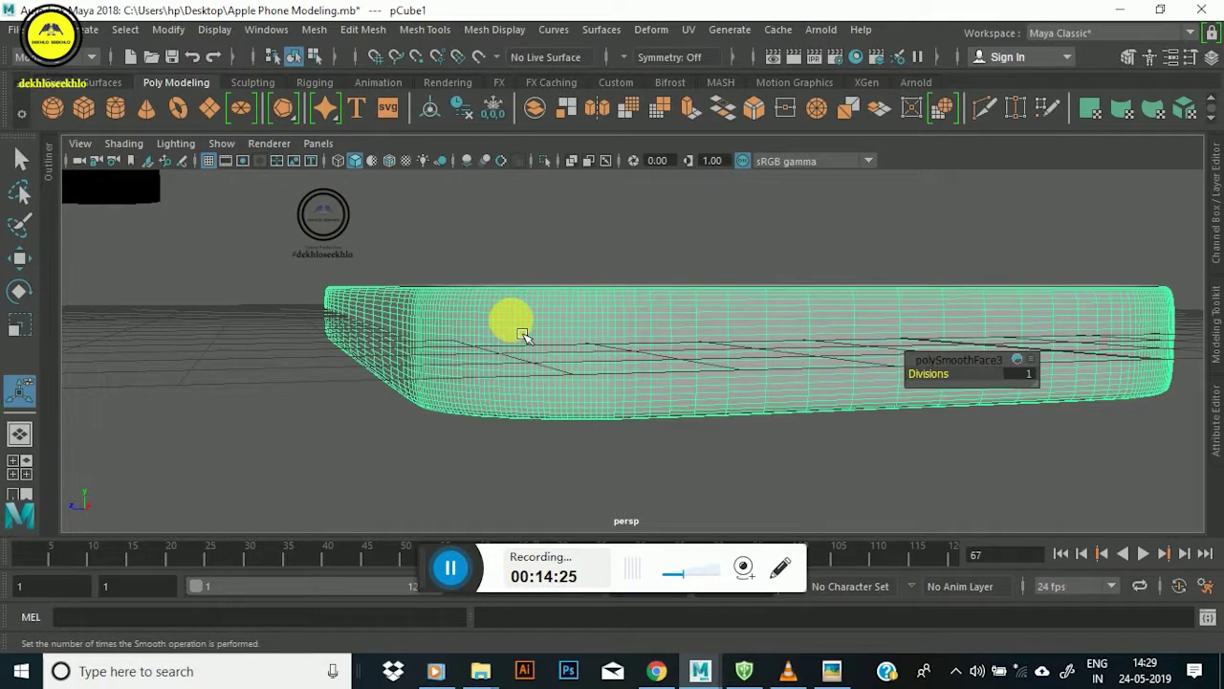
key(r)
mouse_move(612, 251)
mouse_down()
mouse_move(624, 260)
mouse_move(555, 345)
mouse_move(527, 322)
mouse_move(561, 336)
mouse_move(583, 322)
mouse_up()
scroll(531, 330, up, 3)
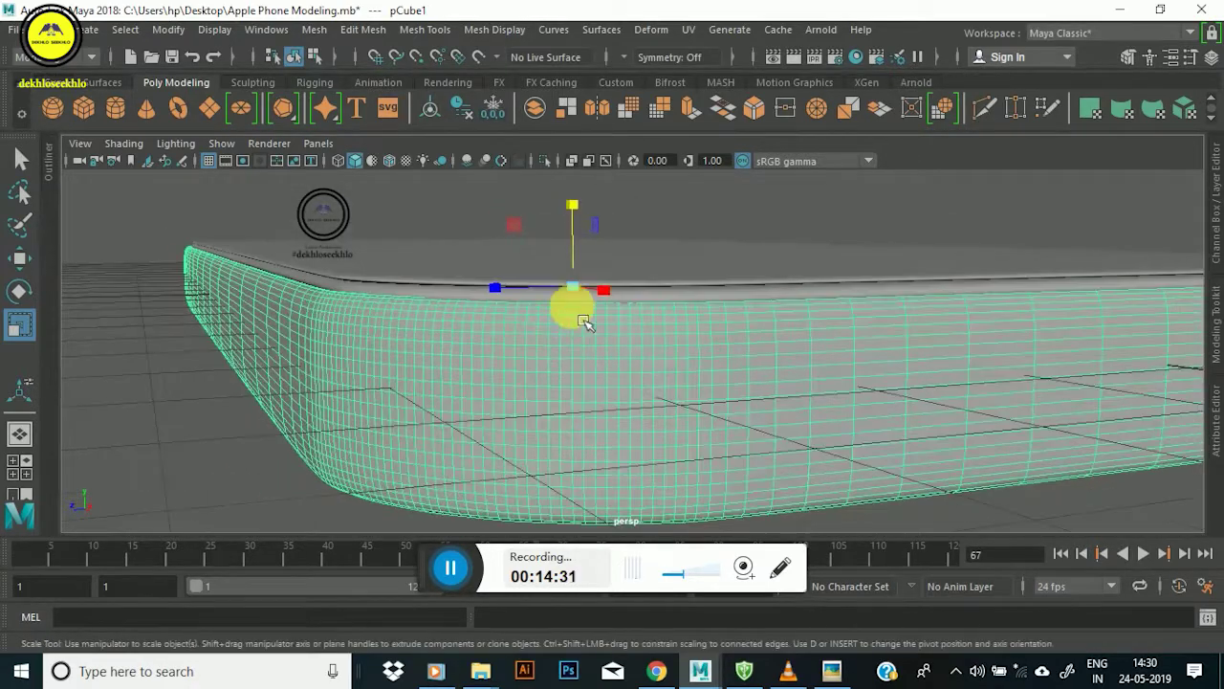
drag(582, 225, 565, 251)
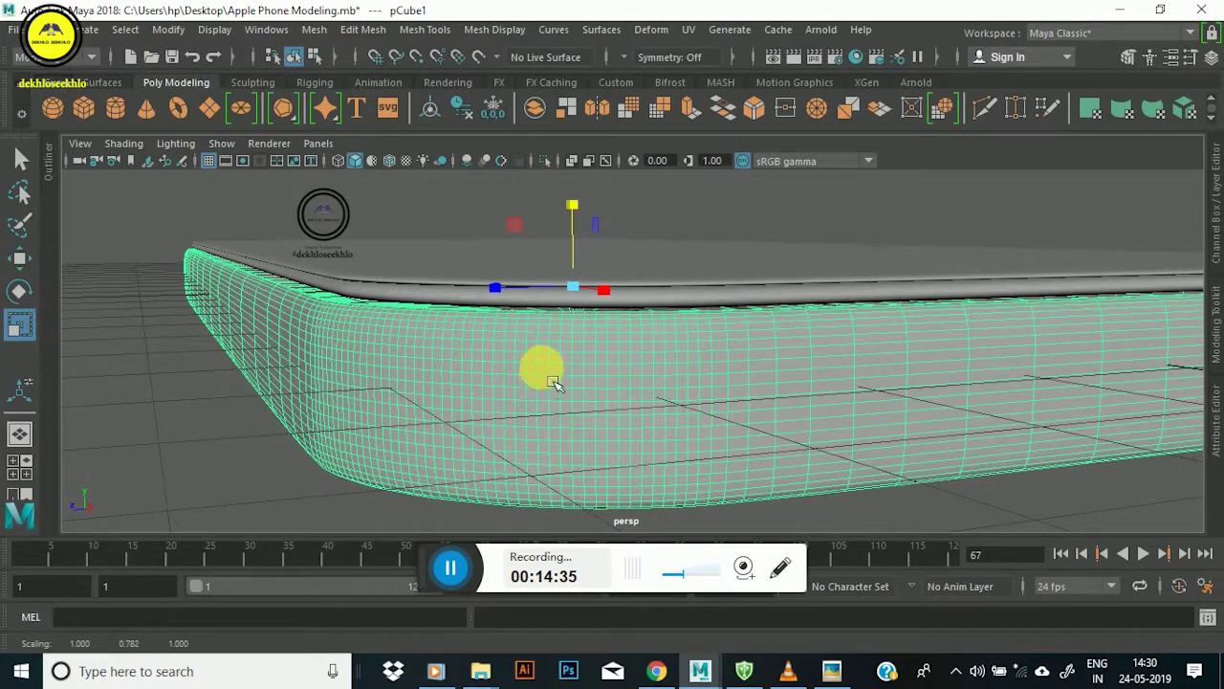
Raise the phone body about 0.097 cm along Y.
key(w)
drag(574, 202, 585, 208)
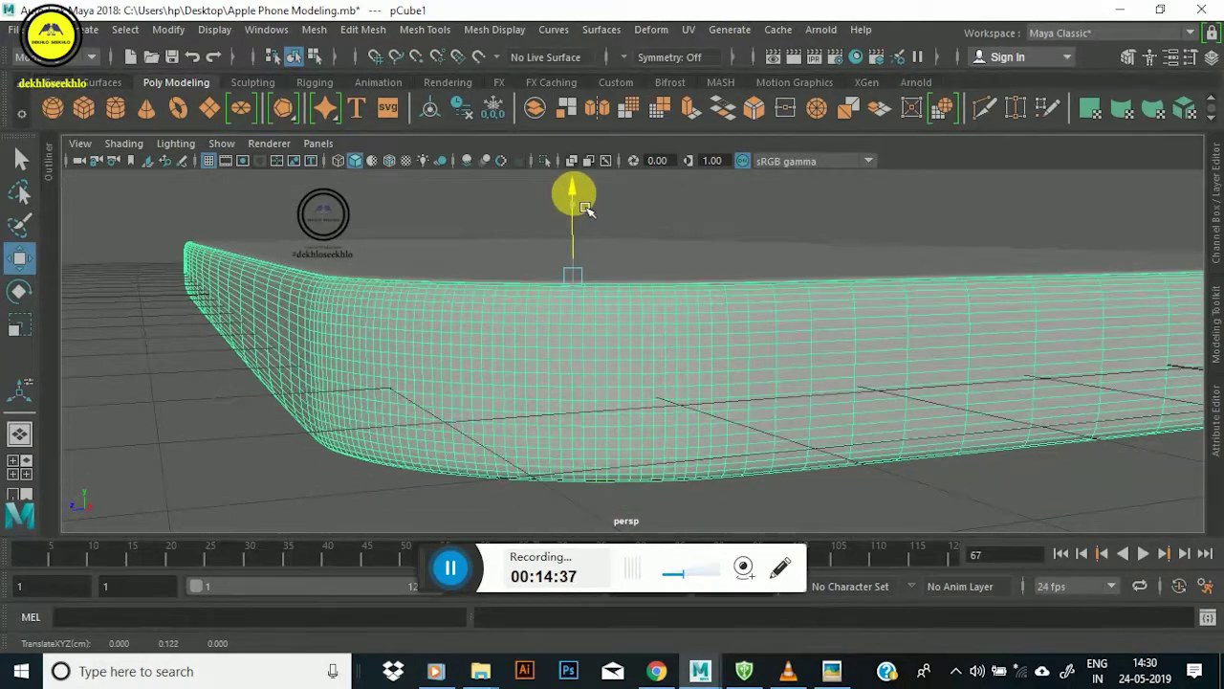
mouse_move(286, 197)
alt+mouse_down()
mouse_move(448, 304)
mouse_move(380, 292)
mouse_move(596, 465)
mouse_move(571, 396)
mouse_move(683, 438)
mouse_move(675, 418)
alt+mouse_up()
click(634, 301)
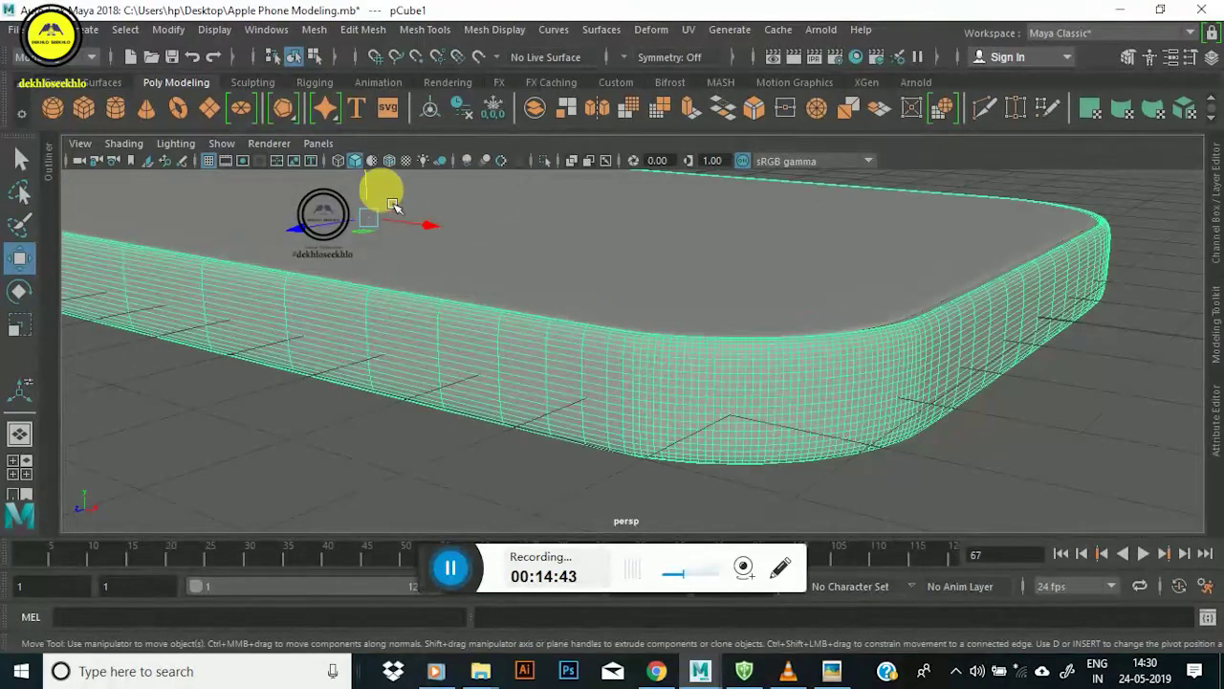
drag(364, 184, 379, 196)
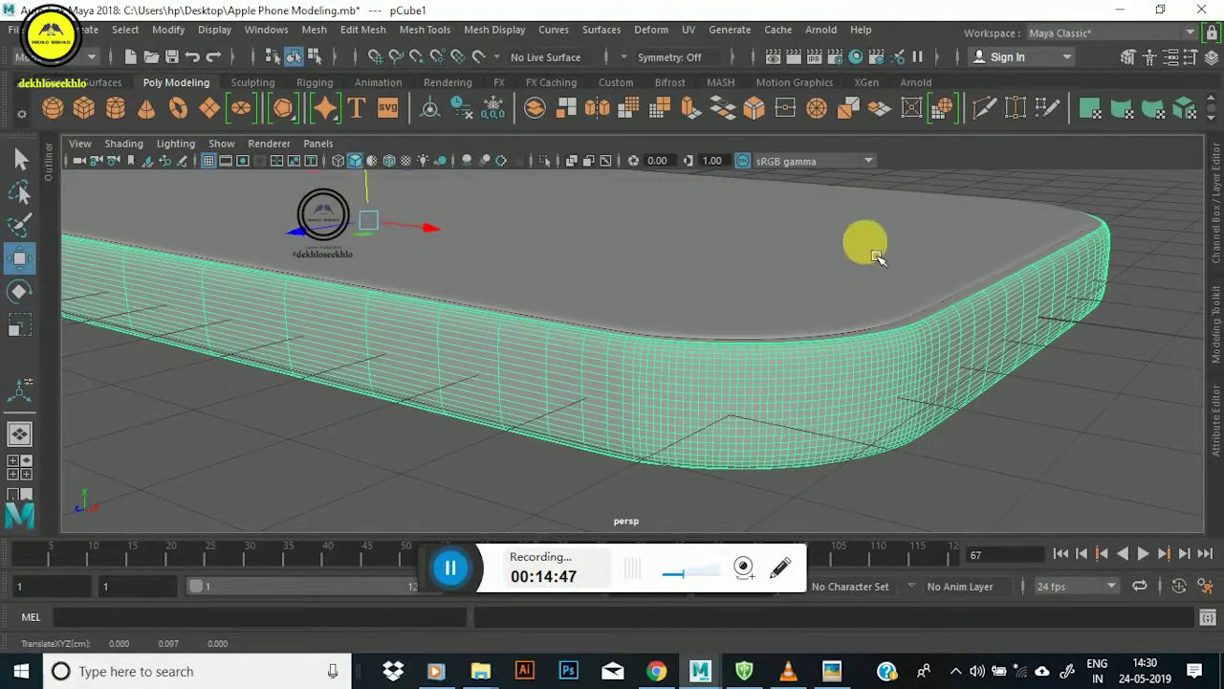
Deselect the phone and orbit in close to inspect its rounded corner from several angles.
click(1190, 167)
scroll(951, 334, up, 5)
mouse_move(951, 333)
alt+mouse_down()
mouse_move(984, 319)
mouse_move(580, 356)
mouse_move(686, 366)
mouse_move(355, 396)
mouse_move(596, 350)
mouse_move(227, 473)
mouse_move(840, 332)
mouse_move(820, 265)
mouse_move(852, 328)
mouse_move(809, 363)
alt+mouse_up()
alt+middle_drag(810, 364, 878, 327)
mouse_move(878, 327)
alt+mouse_down()
mouse_move(396, 322)
mouse_move(506, 323)
mouse_move(565, 355)
mouse_move(780, 332)
mouse_move(759, 339)
mouse_move(833, 227)
mouse_move(786, 308)
alt+mouse_up()
alt+right_drag(787, 308, 315, 418)
mouse_move(315, 418)
alt+mouse_down()
mouse_move(826, 331)
mouse_move(704, 306)
mouse_move(737, 301)
alt+mouse_up()
Reselect the phone body, zoom in on its rounded side edge, and bring up the iPhone 8 reference photo.
click(705, 306)
alt+right_drag(738, 300, 686, 314)
mouse_move(685, 314)
alt+mouse_down()
mouse_move(593, 369)
mouse_move(637, 341)
alt+mouse_up()
alt+right_drag(637, 342, 585, 394)
alt+drag(584, 392, 623, 350)
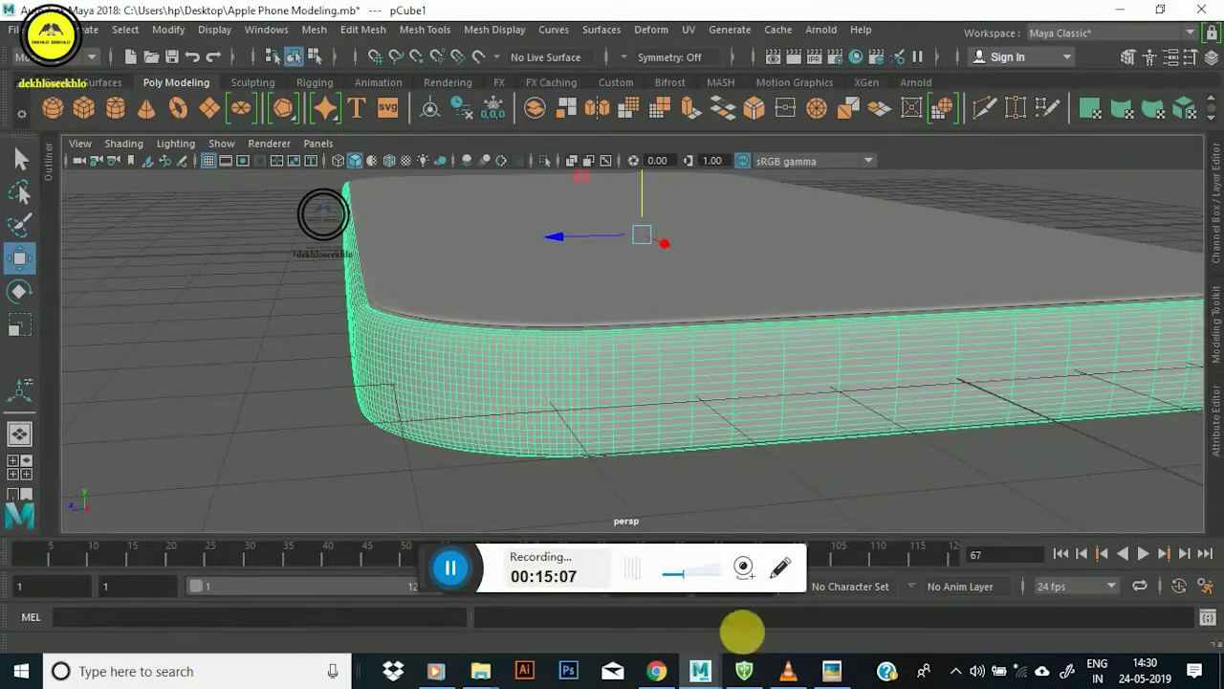
click(843, 675)
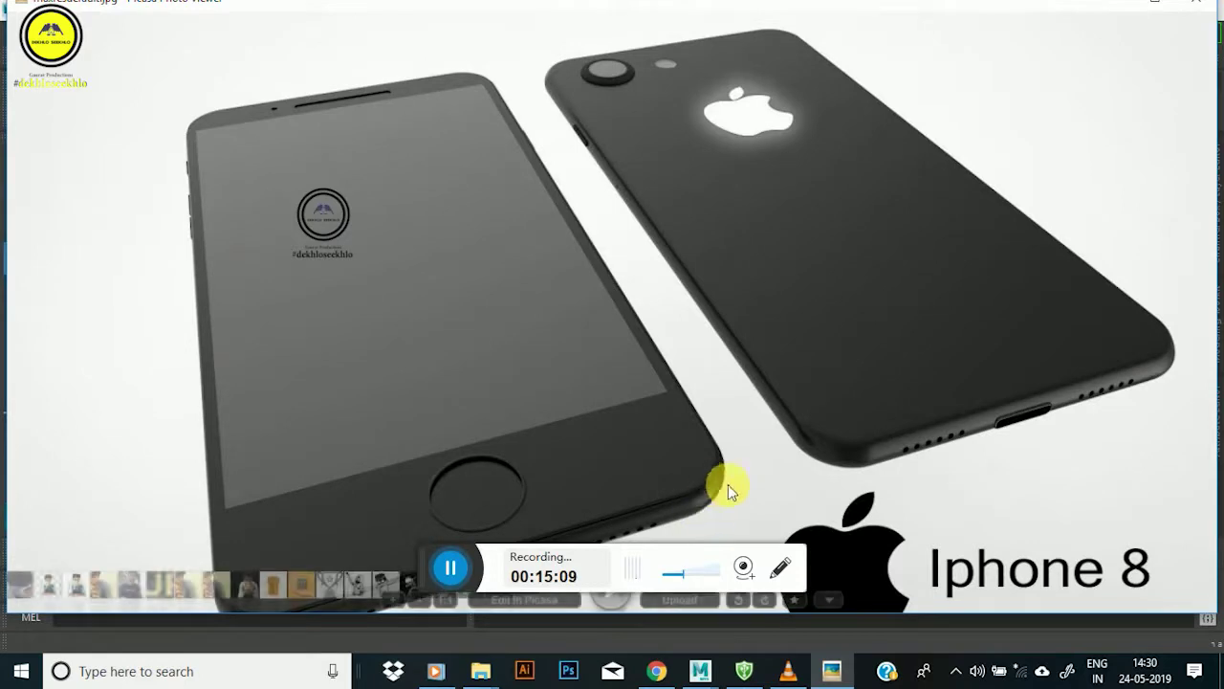
Hide the reference photo and switch the phone mesh to Face mode.
click(831, 671)
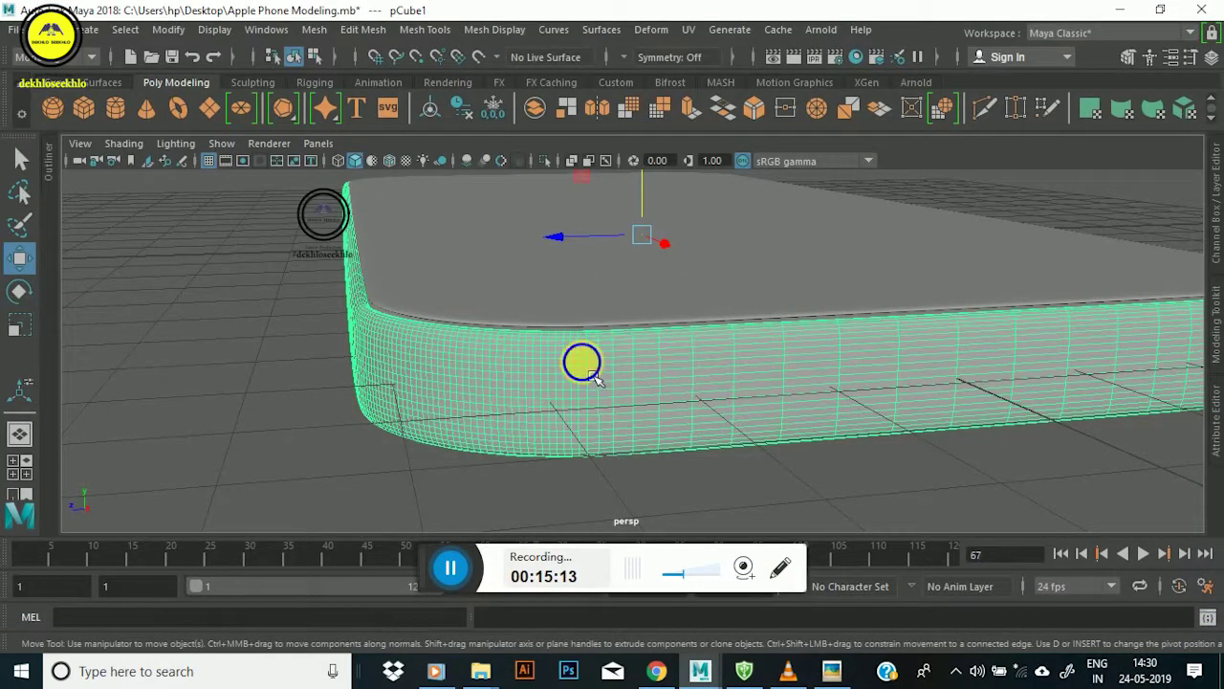
right_drag(592, 378, 577, 191)
alt+drag(574, 396, 581, 392)
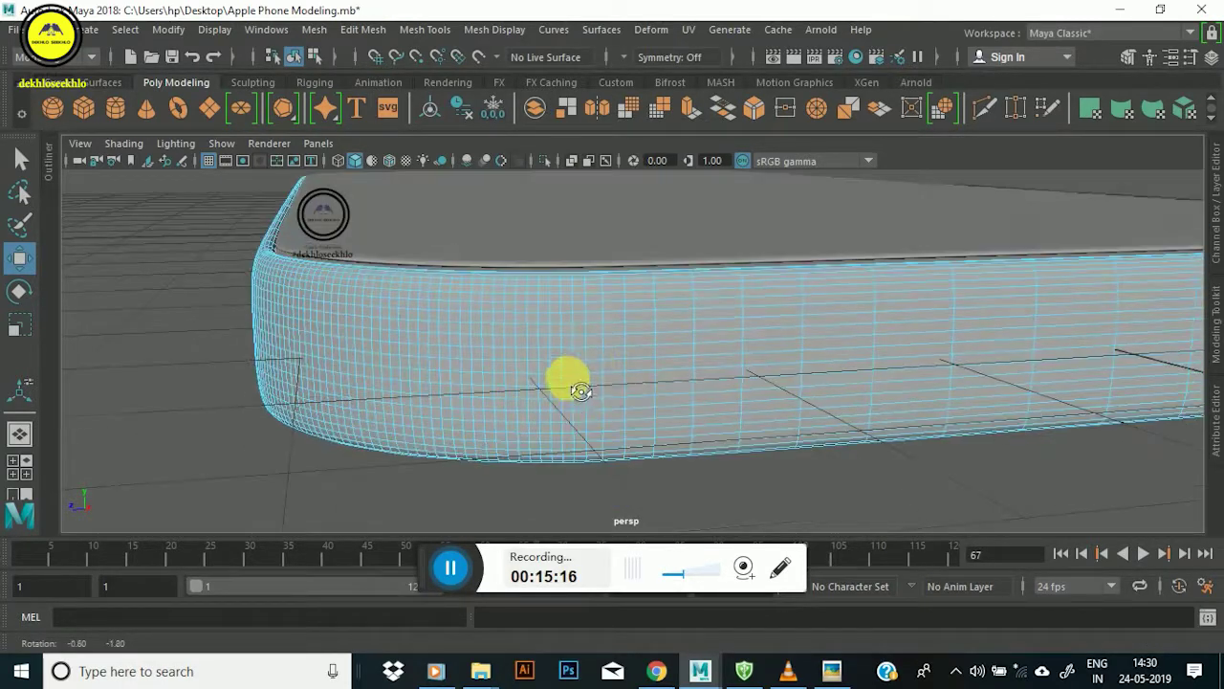
Select a band of faces along the phone's side.
click(611, 350)
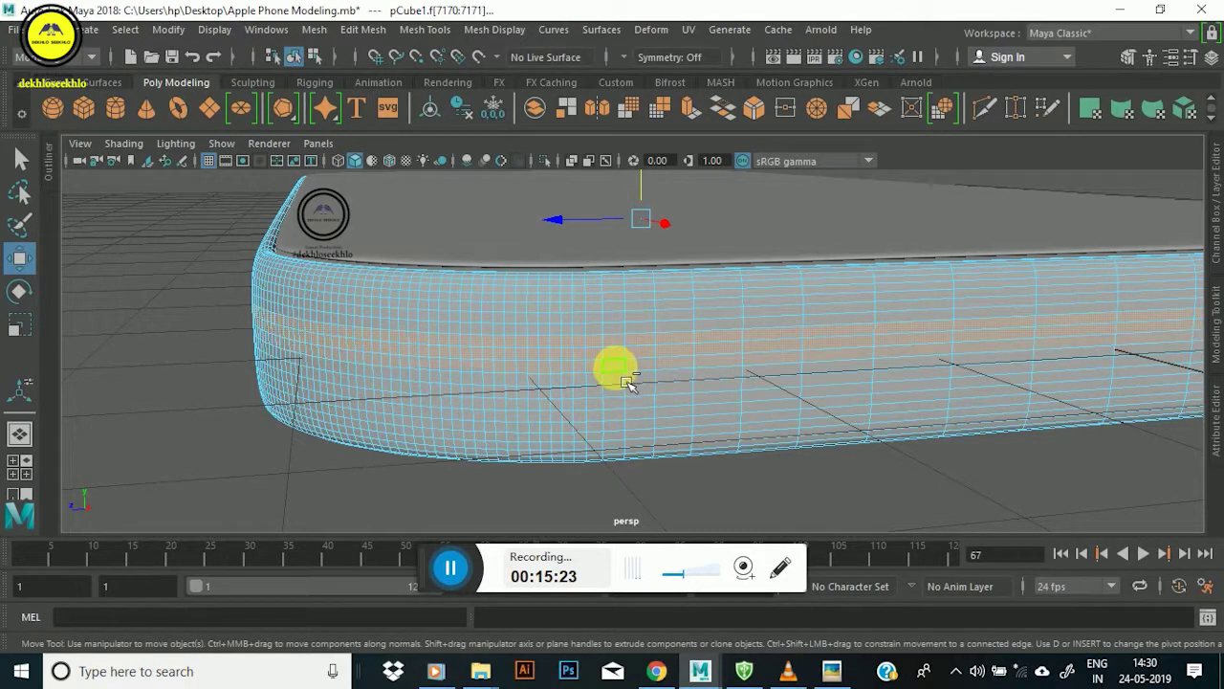
click(564, 412)
shift+click(620, 406)
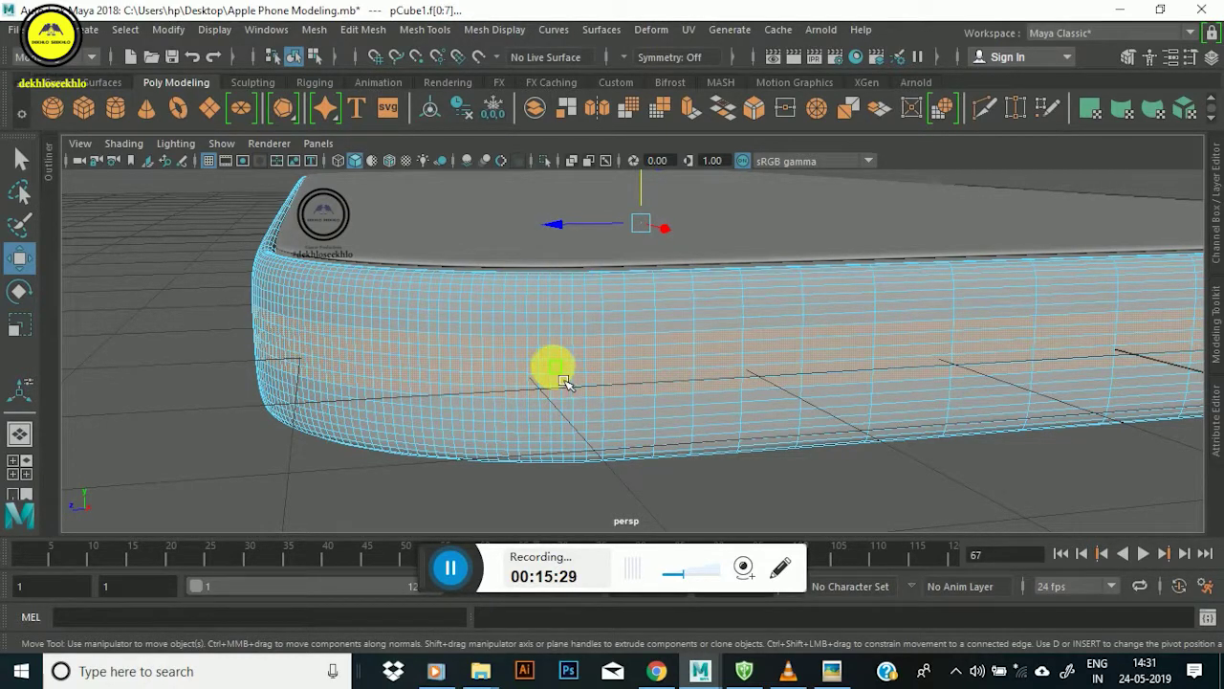
Turn on Soft Select, set a falloff radius, scale the side faces, then undo the oversized scale.
key(b)
scroll(546, 373, down, 3)
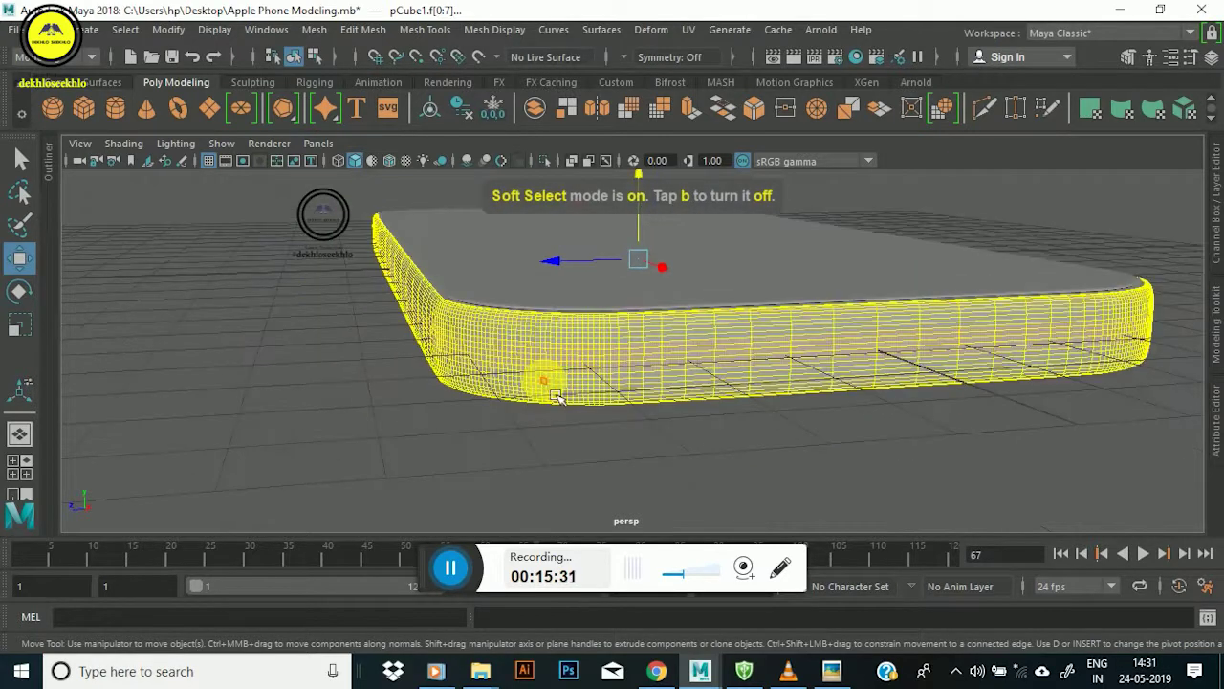
alt+drag(546, 382, 624, 320)
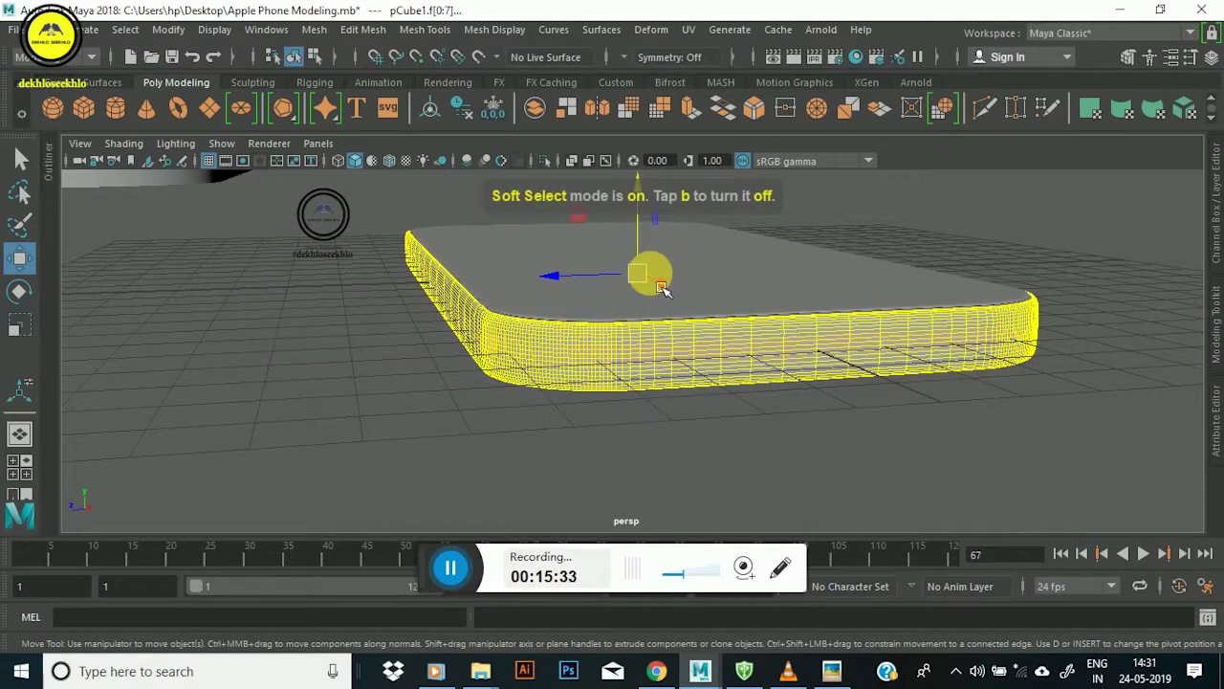
key(r)
mouse_move(648, 301)
middle_down()
mouse_move(721, 328)
mouse_move(687, 322)
middle_up()
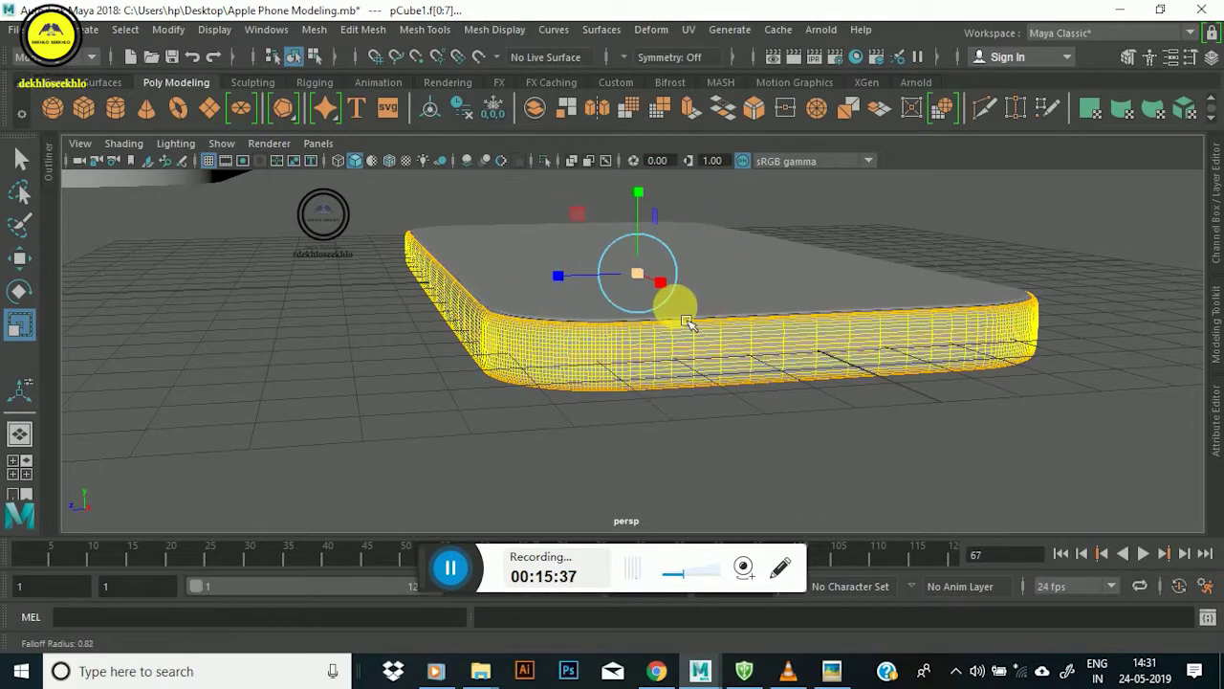
click(639, 257)
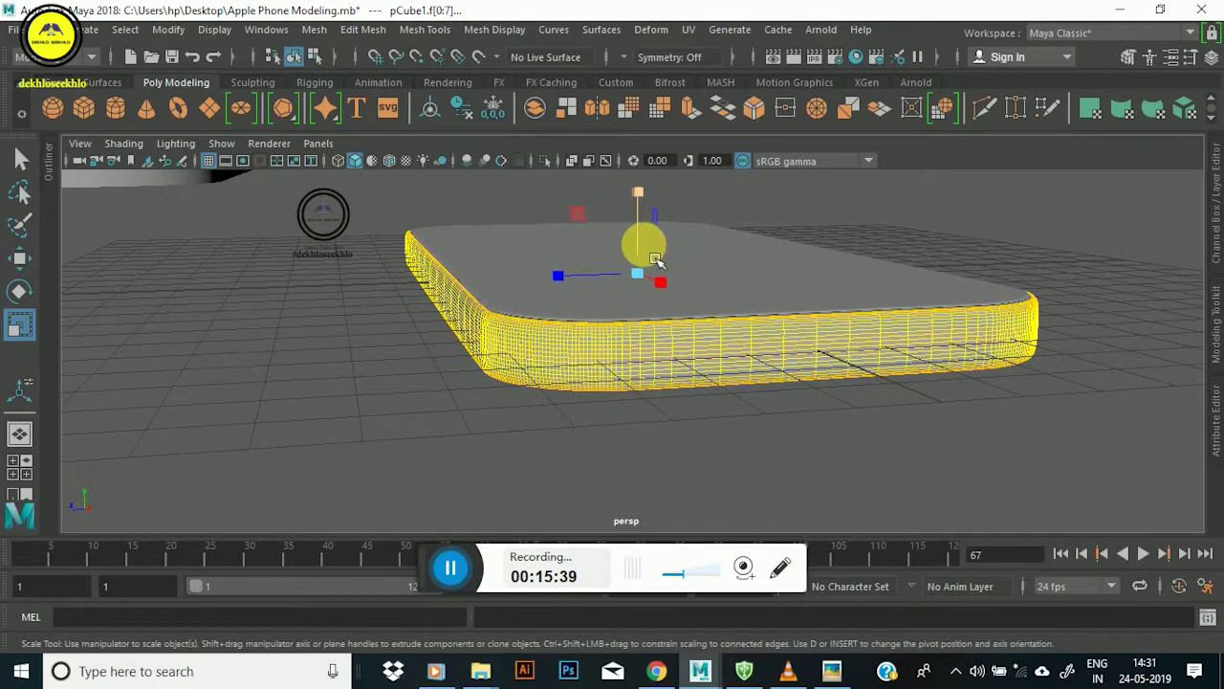
mouse_move(658, 276)
mouse_down()
mouse_move(660, 261)
mouse_move(666, 268)
mouse_up()
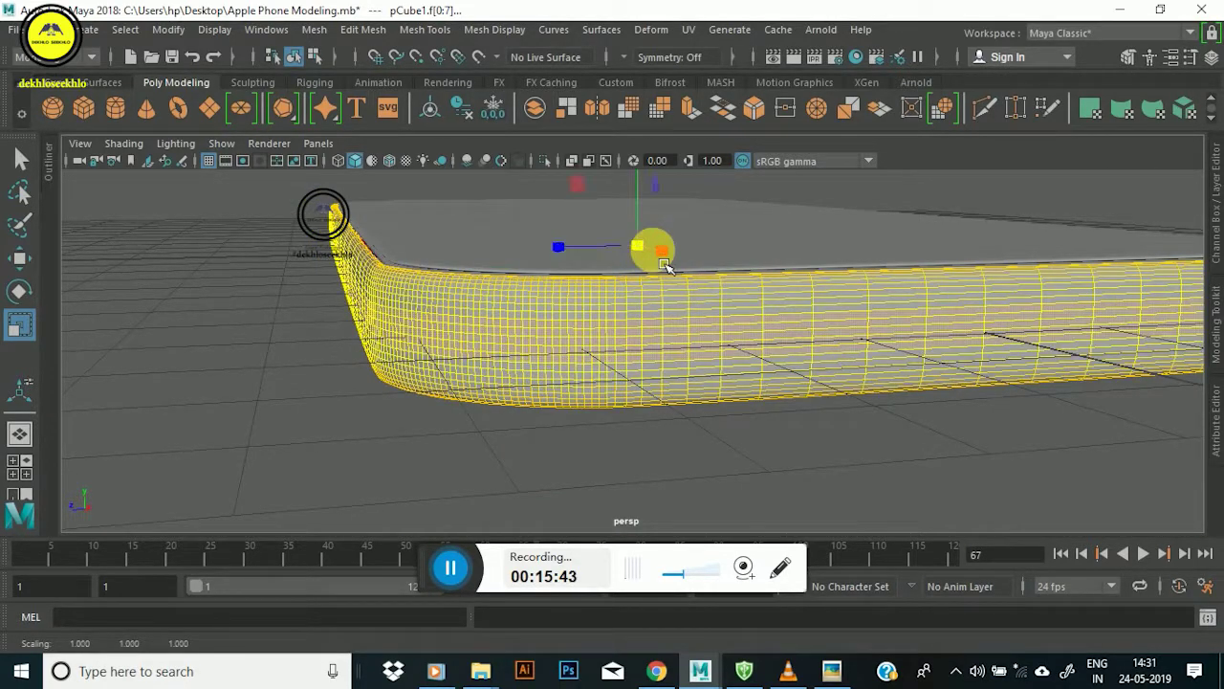
key(ctrl+z)
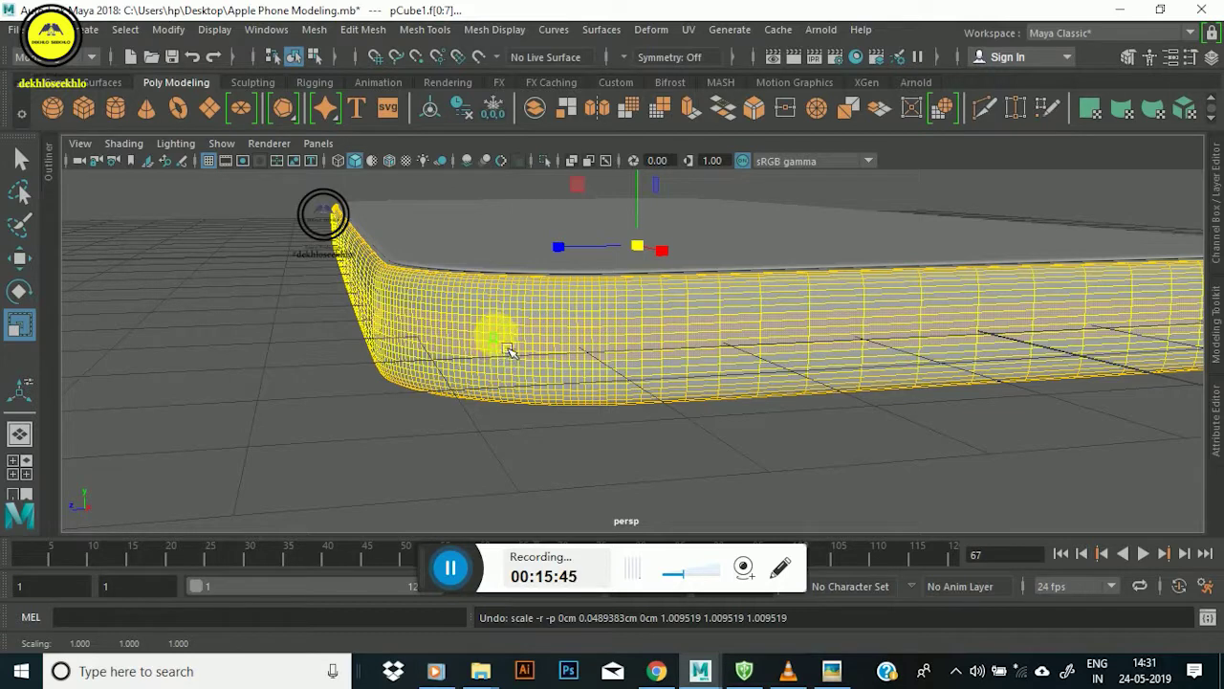
Retry with a small falloff radius, bulging the side faces slightly outward, then undo that scale.
key(b)
drag(507, 350, 519, 350)
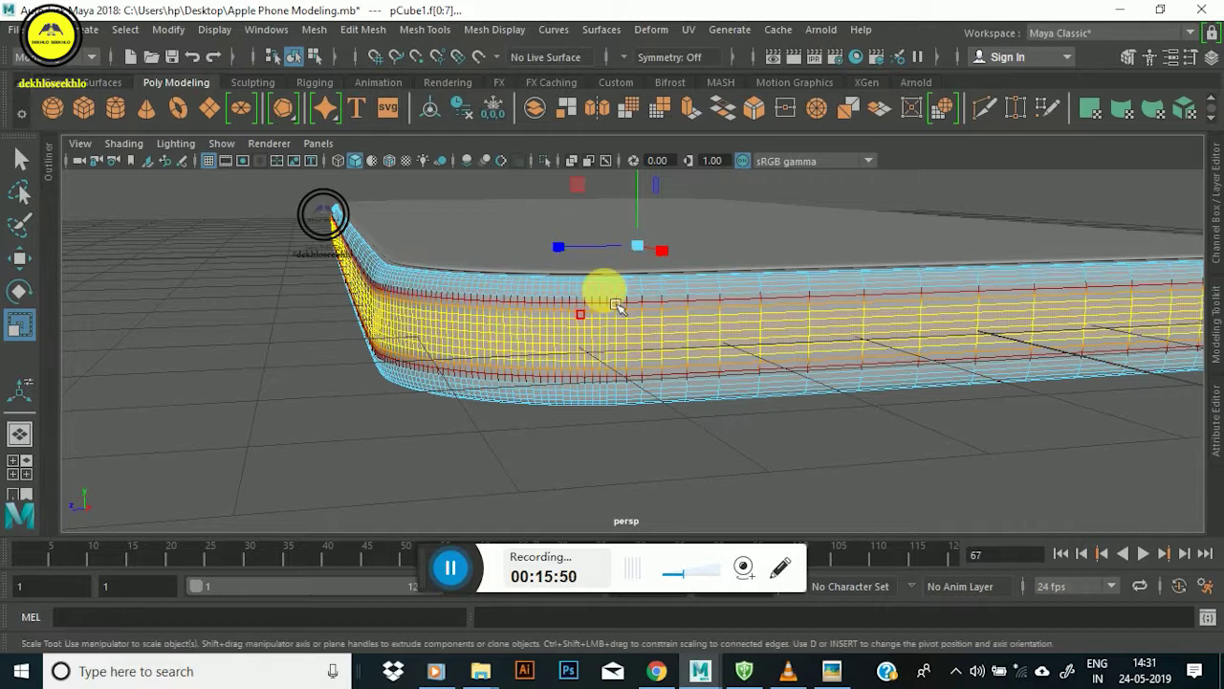
mouse_move(651, 262)
mouse_down()
mouse_move(580, 303)
mouse_move(610, 310)
mouse_move(514, 317)
mouse_move(565, 300)
mouse_move(469, 339)
mouse_move(465, 309)
mouse_move(623, 356)
mouse_move(683, 316)
mouse_move(613, 328)
mouse_up()
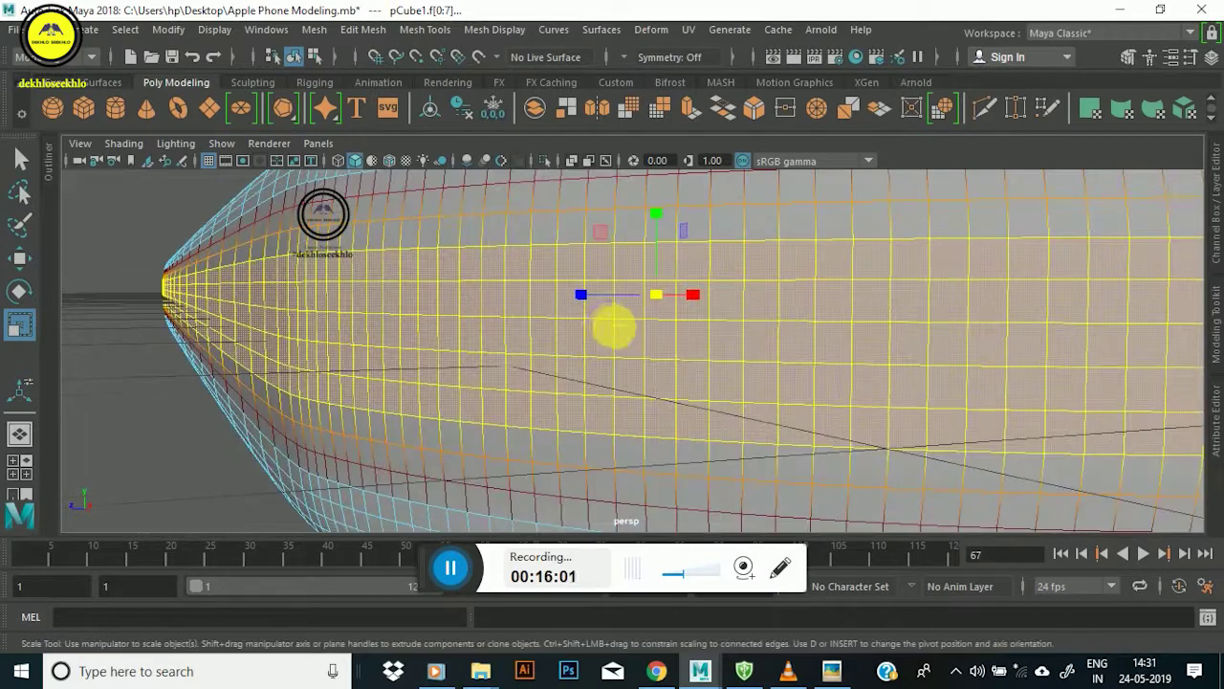
mouse_move(481, 299)
alt+mouse_down()
mouse_move(526, 293)
mouse_move(521, 323)
mouse_move(543, 322)
mouse_move(546, 300)
mouse_move(772, 336)
mouse_move(739, 328)
mouse_move(739, 381)
mouse_move(733, 357)
alt+mouse_up()
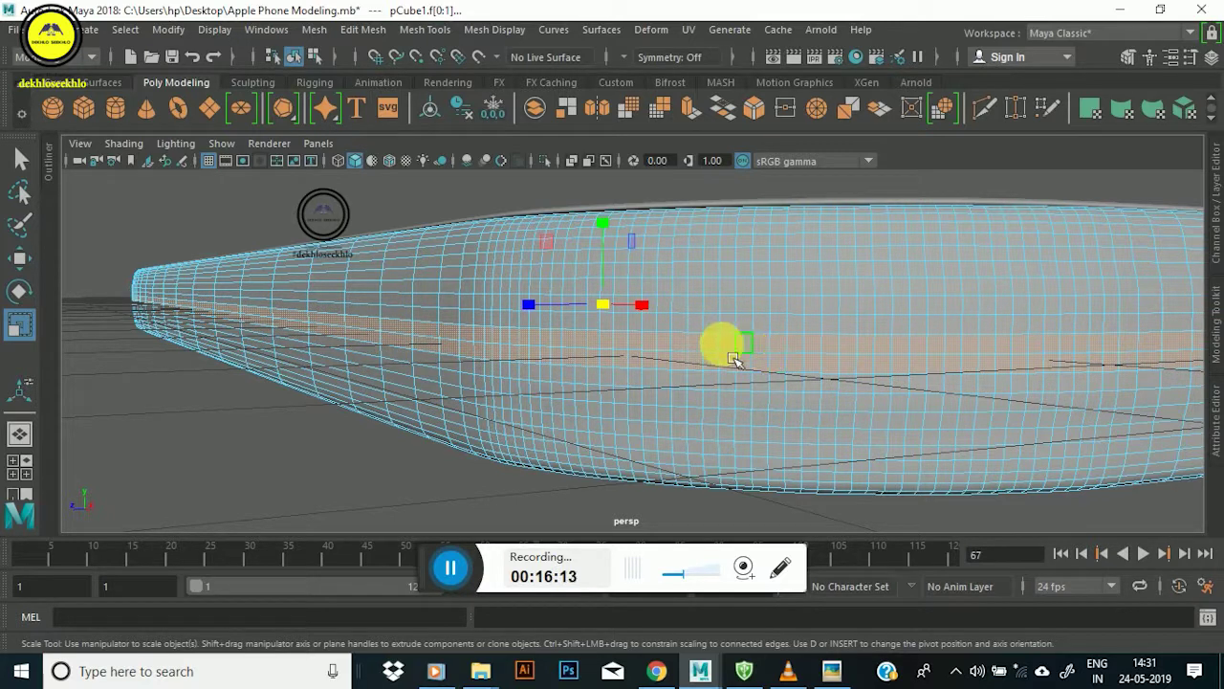
key(b)
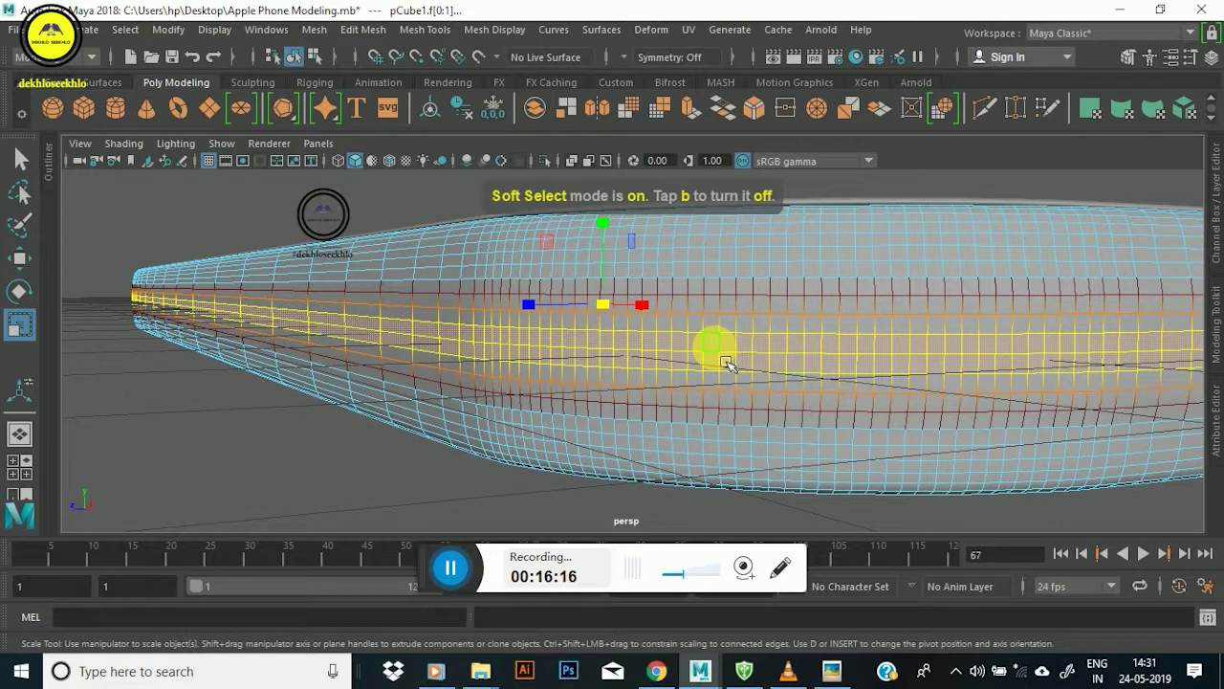
mouse_move(602, 306)
mouse_down()
mouse_move(687, 370)
mouse_move(759, 347)
mouse_move(546, 418)
mouse_move(833, 405)
mouse_move(692, 424)
mouse_move(527, 415)
mouse_move(355, 429)
mouse_up()
alt+right_drag(355, 429, 514, 359)
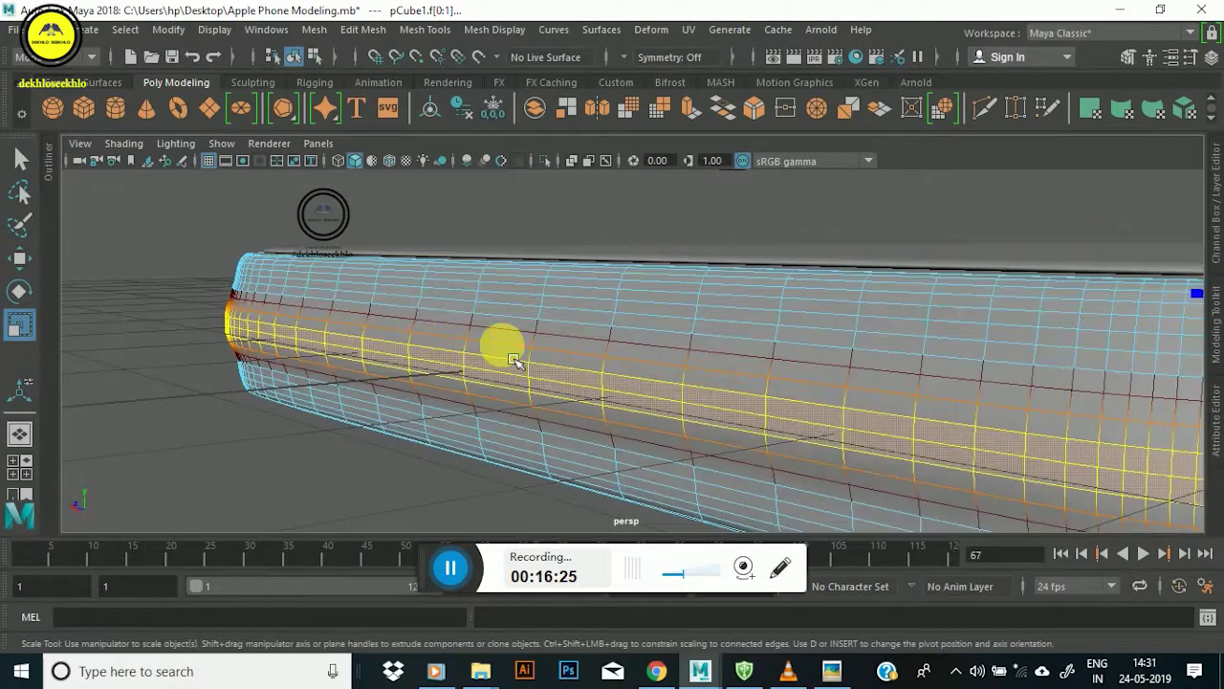
key(ctrl+z)
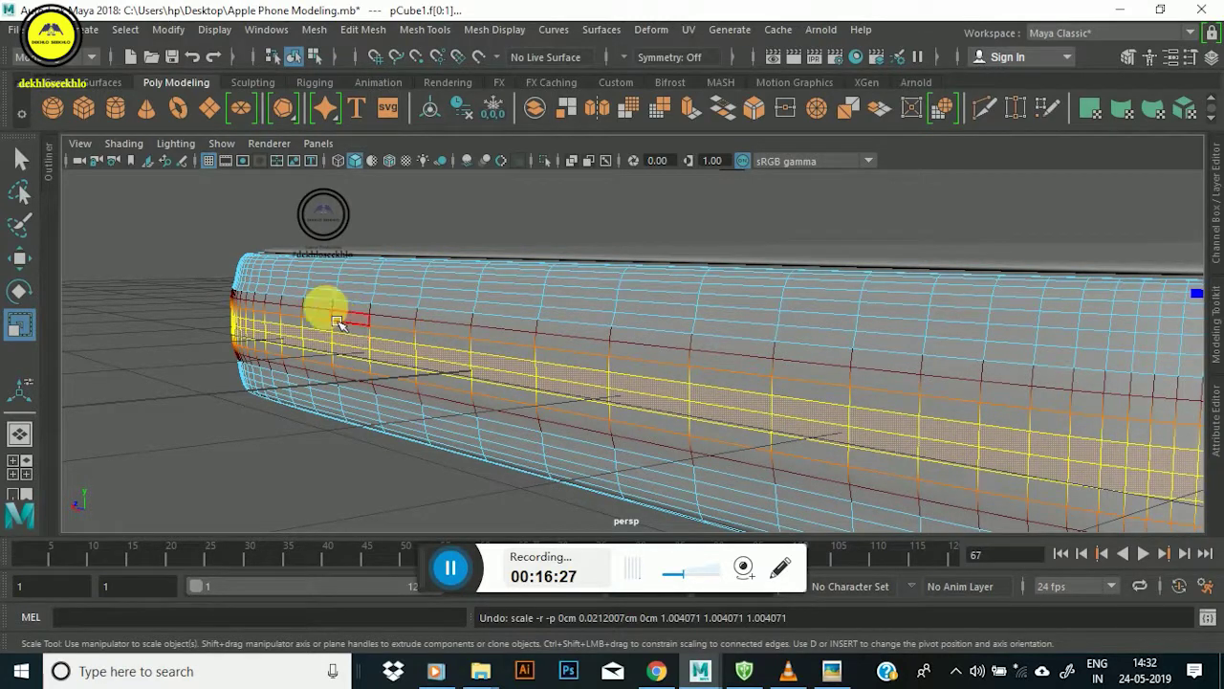
Set the soft-select falloff radius to 0.24, scale the side faces very slightly, and deselect the body.
key(b)
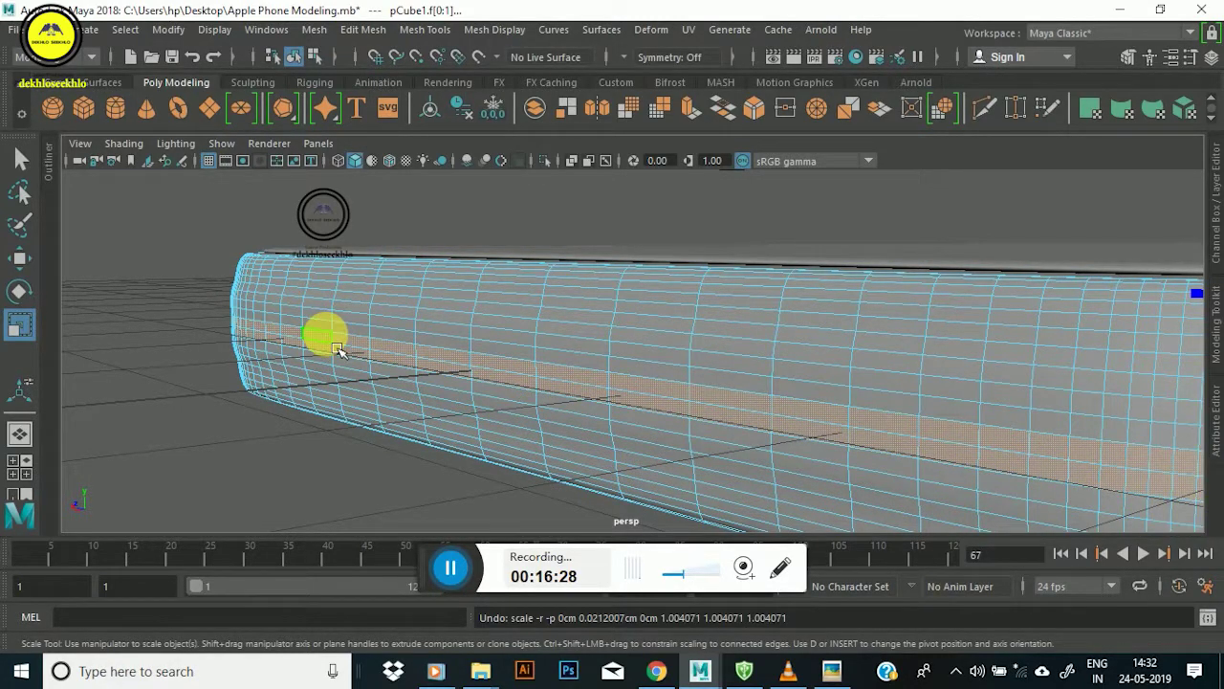
key(b)
mouse_move(347, 354)
mouse_down()
mouse_move(409, 376)
mouse_move(368, 359)
mouse_up()
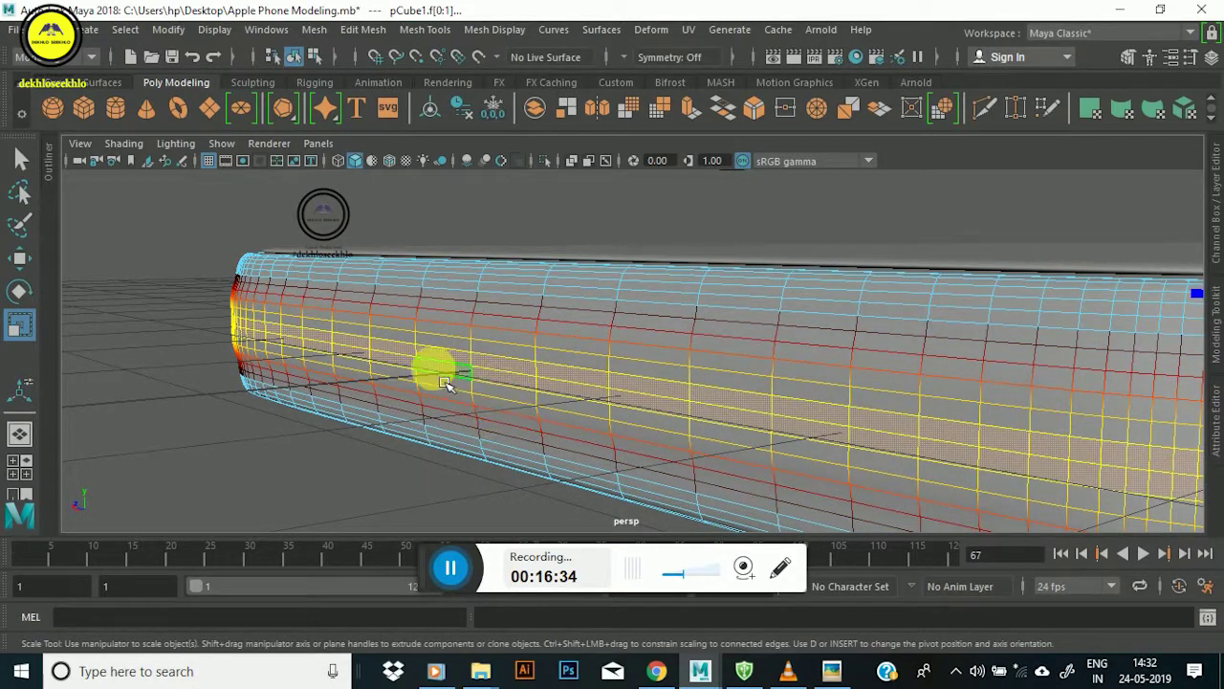
key(f)
drag(1049, 330, 1049, 331)
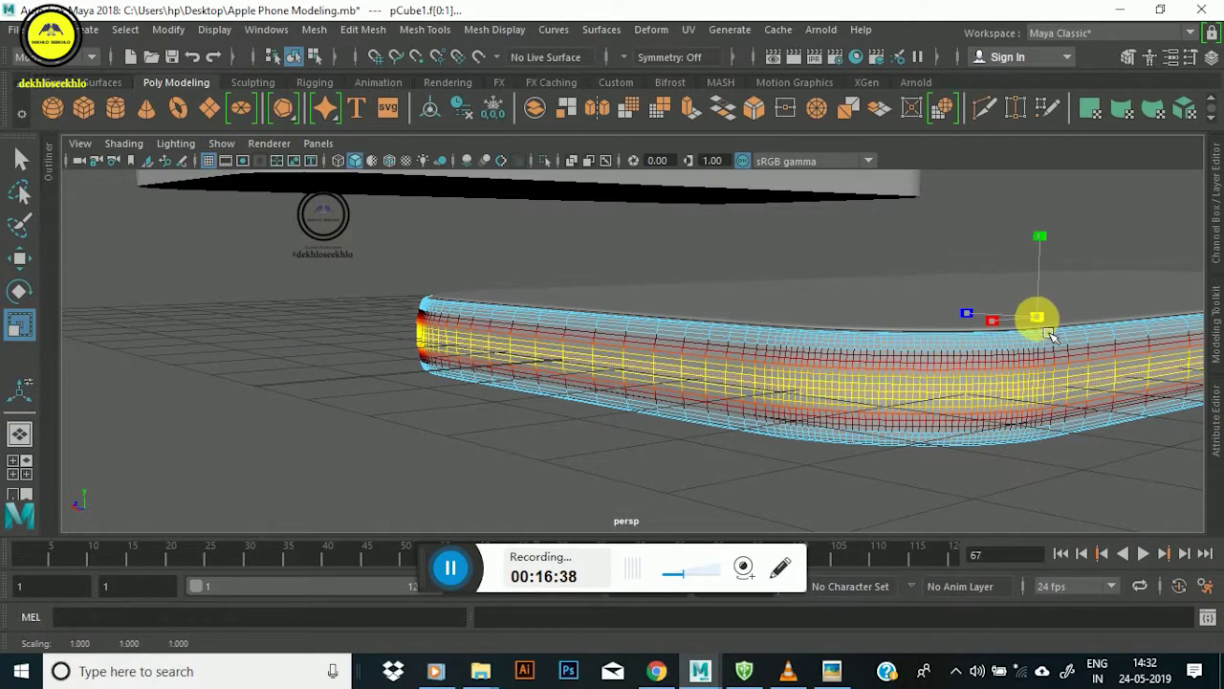
mouse_move(1049, 332)
alt+mouse_down()
mouse_move(891, 391)
mouse_move(738, 369)
alt+mouse_up()
right_drag(705, 155, 707, 284)
click(894, 230)
mouse_move(896, 232)
alt+mouse_down()
mouse_move(603, 345)
mouse_move(439, 372)
alt+mouse_up()
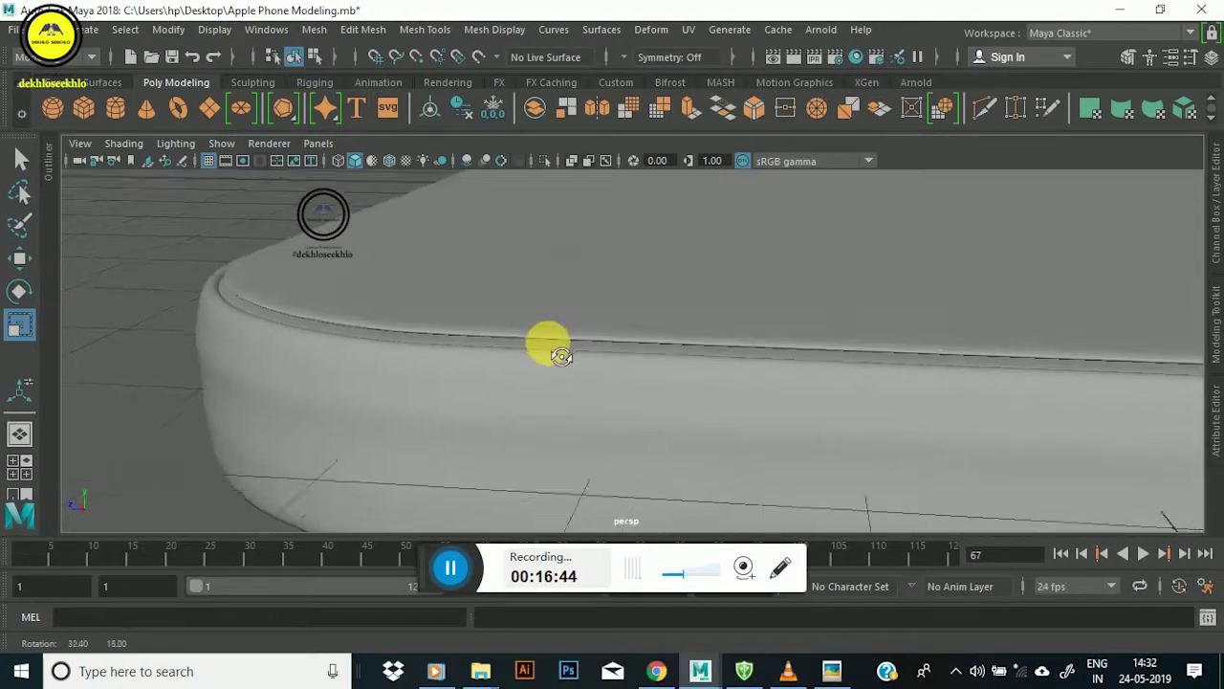
Undo back to the earlier side-face selection and zoom in edge-on to the phone's side.
key(ctrl+z)
key(ctrl+z)
key(ctrl+z)
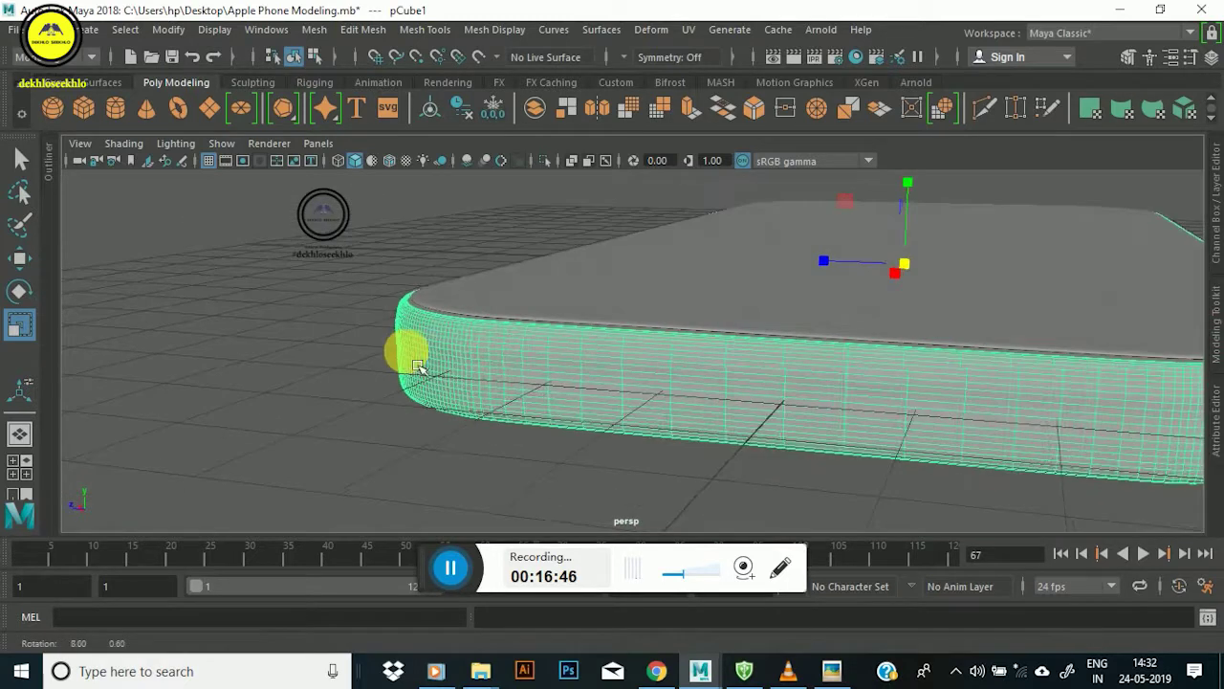
key(ctrl+z)
key(ctrl+z)
key(ctrl+z)
key(ctrl+z)
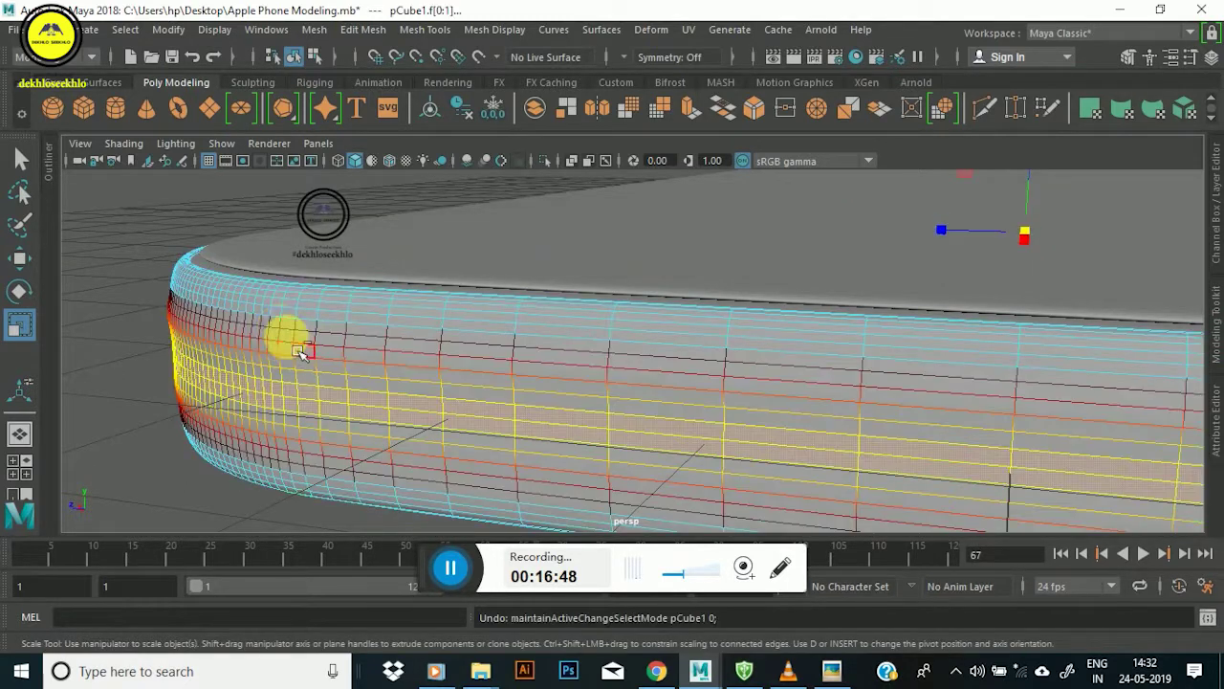
key(ctrl+z)
key(ctrl+z)
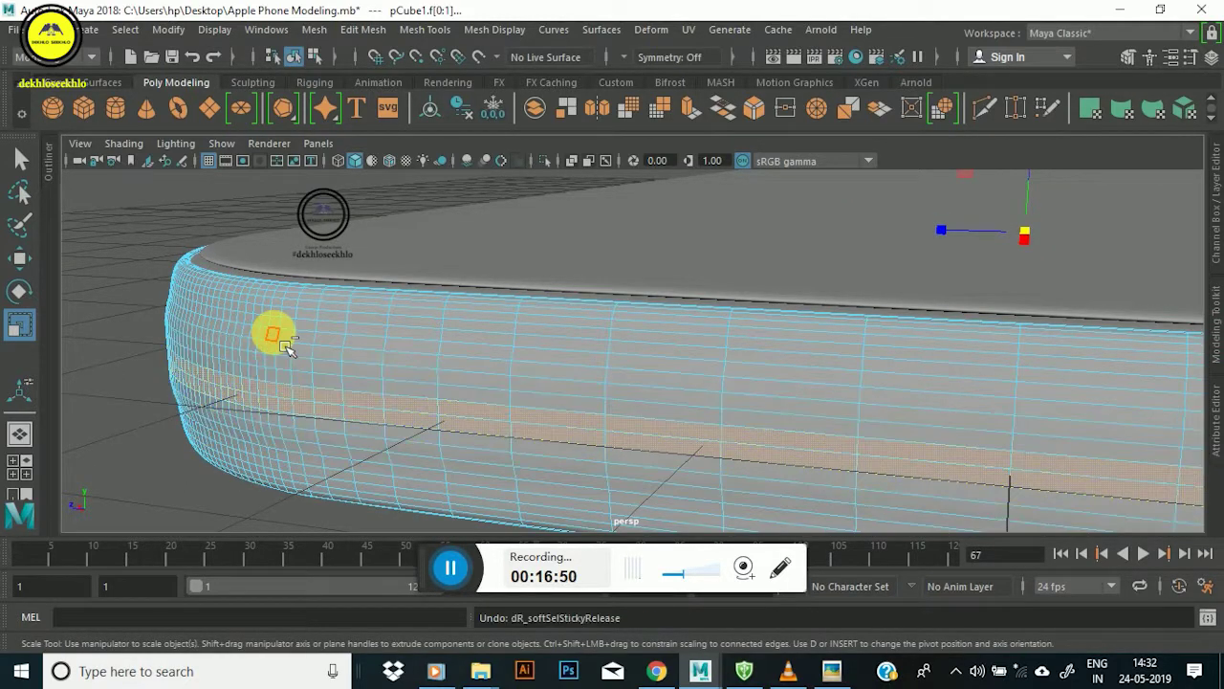
key(ctrl+z)
key(ctrl+z)
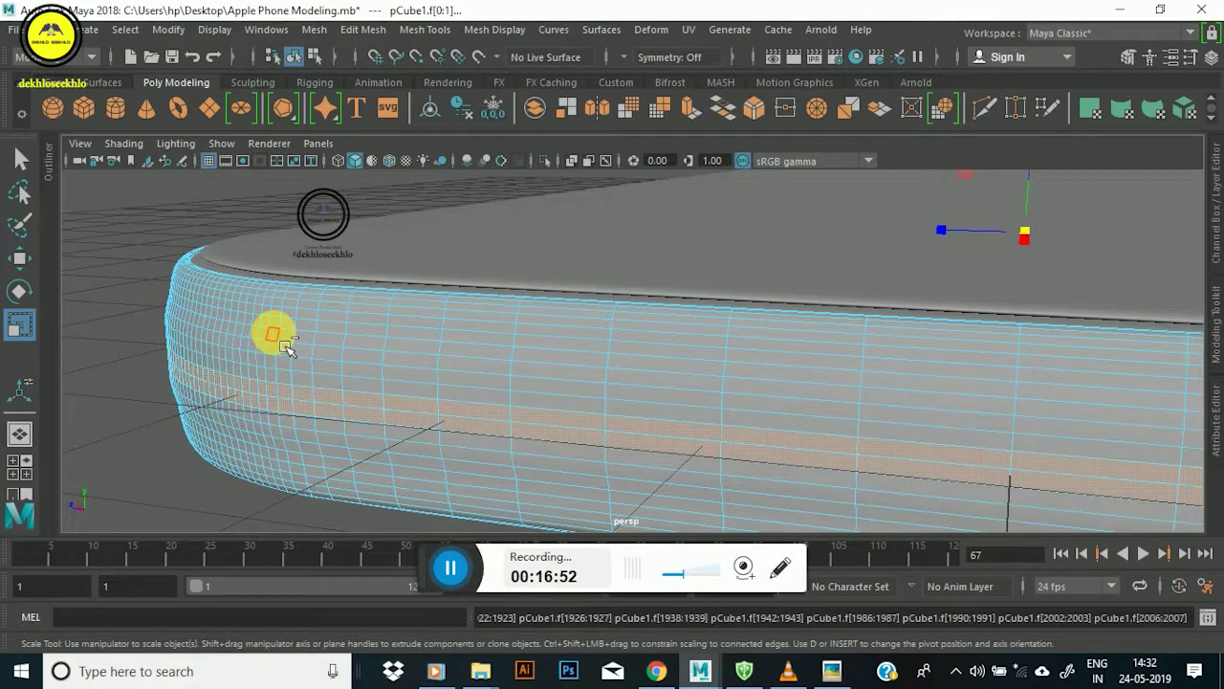
key(ctrl+z)
mouse_move(257, 356)
alt+mouse_down()
mouse_move(379, 363)
mouse_move(541, 339)
mouse_move(487, 341)
mouse_move(718, 326)
mouse_move(642, 328)
mouse_move(593, 350)
mouse_move(596, 328)
mouse_move(612, 358)
mouse_move(747, 372)
alt+mouse_up()
key(ctrl+z)
scroll(494, 356, up, 3)
scroll(606, 328, up, 2)
scroll(572, 344, up, 3)
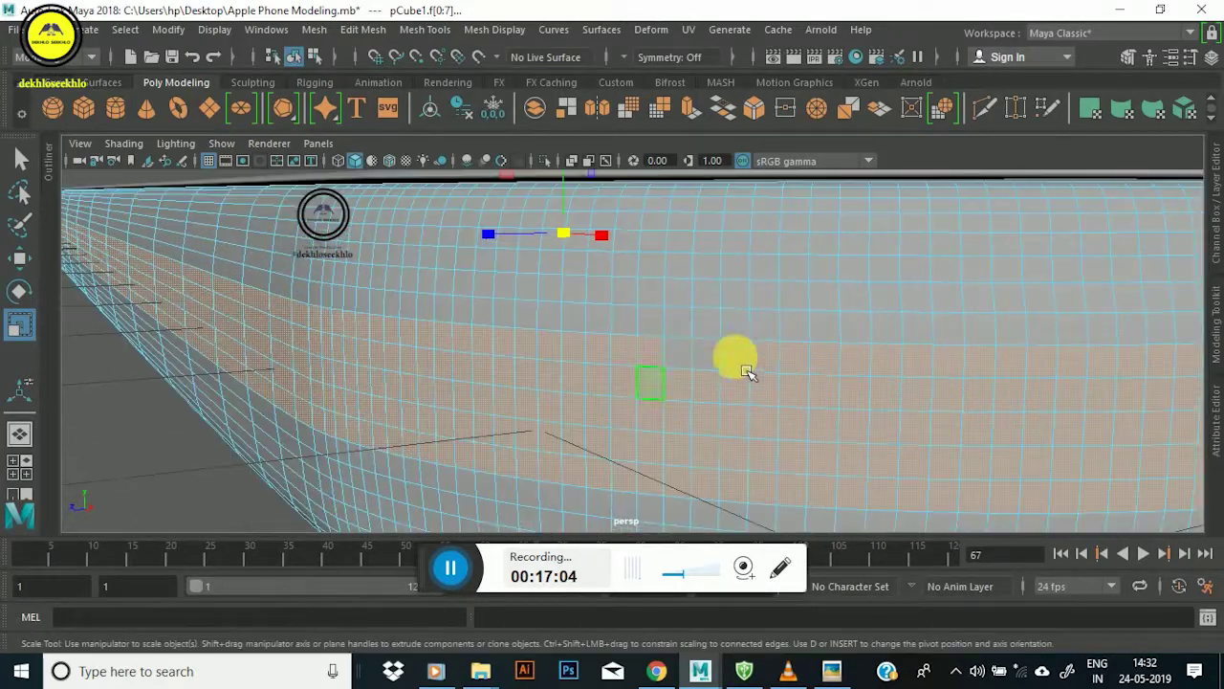
scroll(746, 387, down, 2)
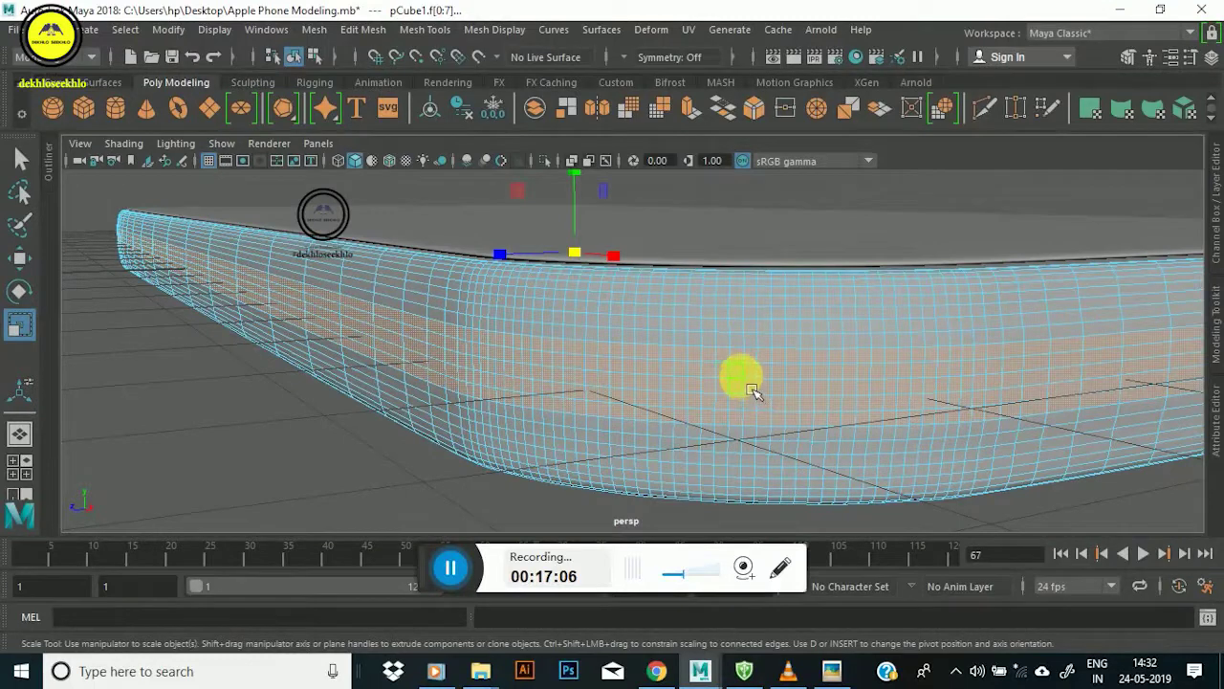
Turn on Soft Select, undo a trial 0.912 vertical flattening, and widen the falloff radius to 0.31.
key(b)
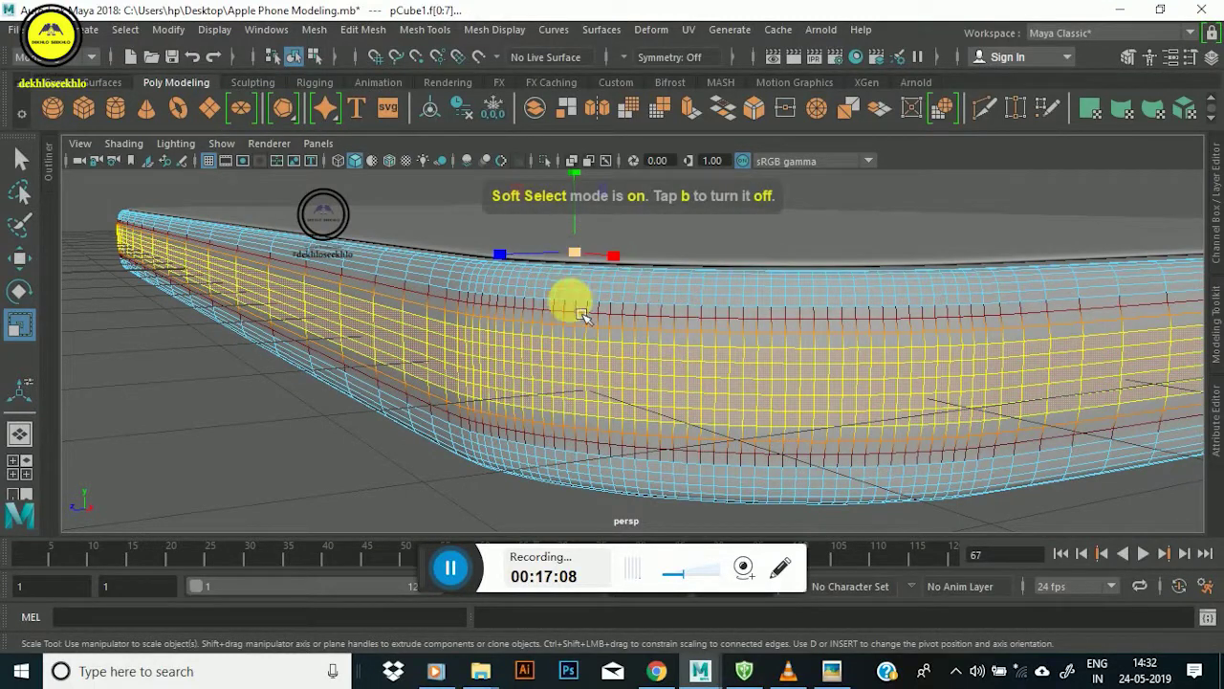
middle_drag(669, 368, 687, 378)
key(ctrl+z)
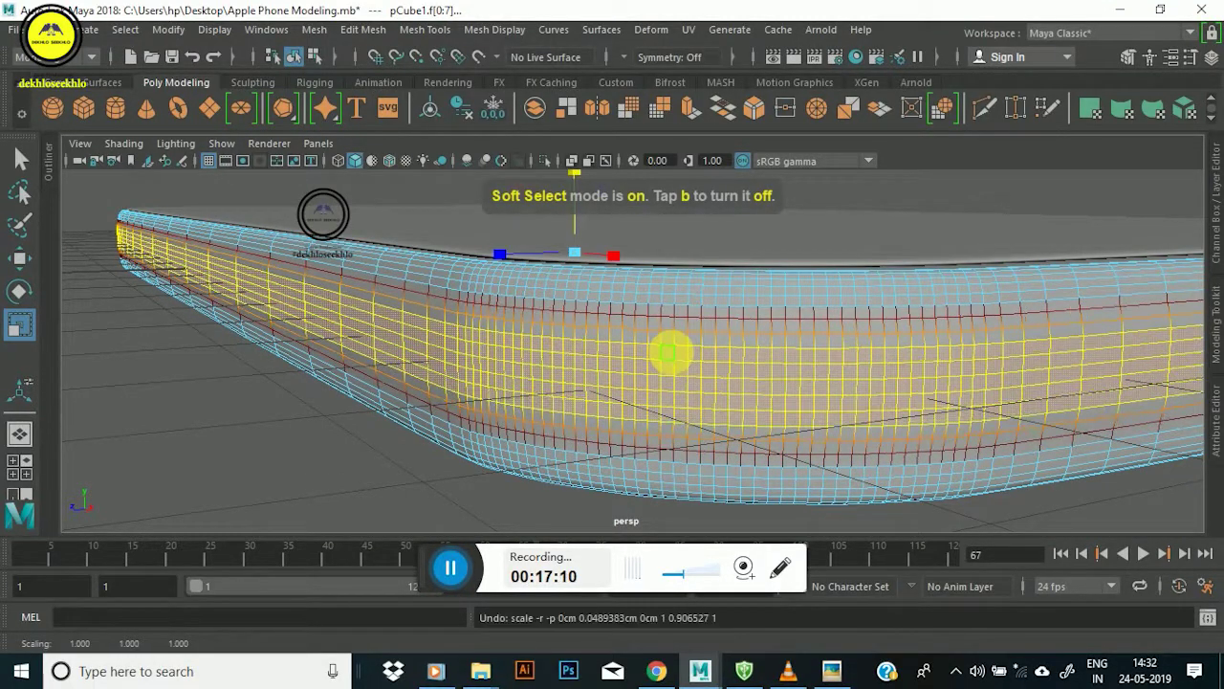
drag(674, 383, 703, 405)
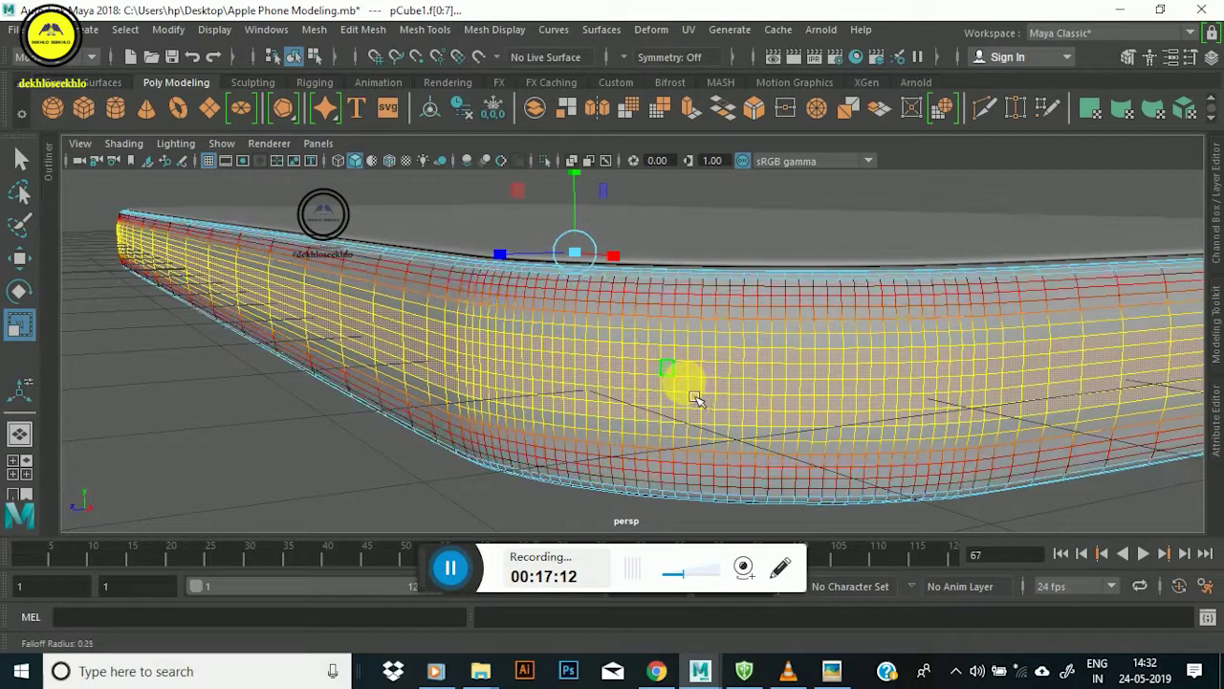
mouse_move(590, 253)
mouse_down()
mouse_move(650, 316)
mouse_move(546, 322)
mouse_move(574, 317)
mouse_move(593, 333)
mouse_up()
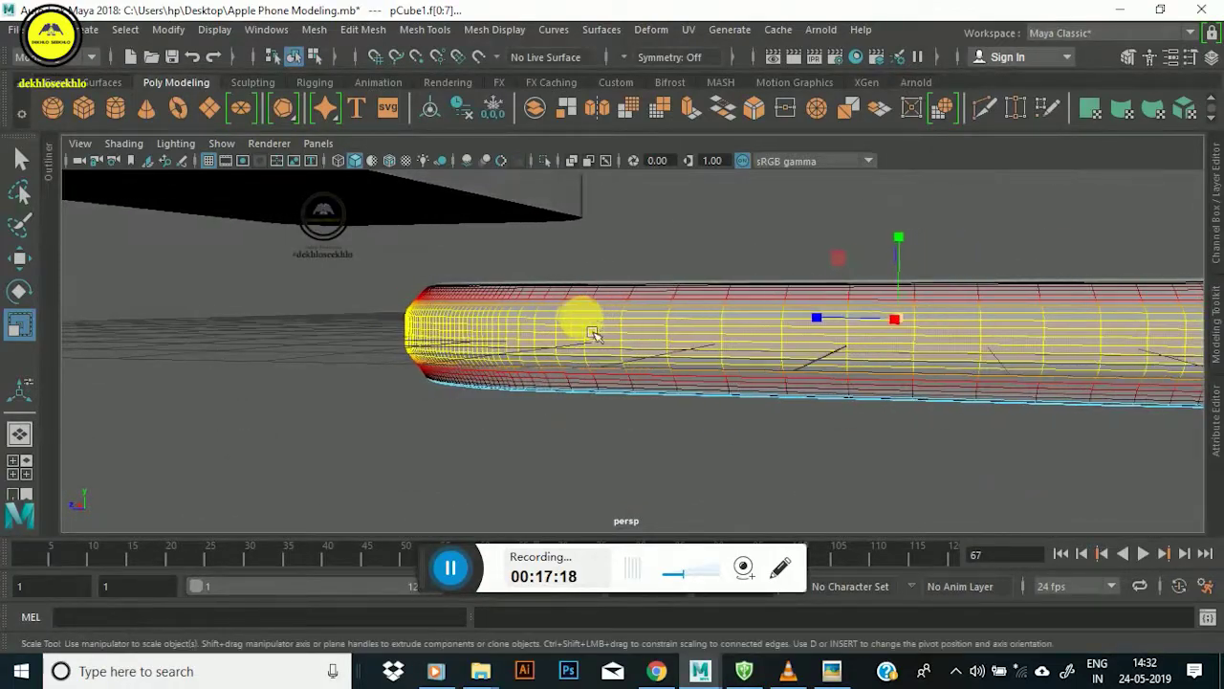
mouse_move(943, 334)
alt+mouse_down()
mouse_move(869, 377)
mouse_move(892, 335)
alt+mouse_up()
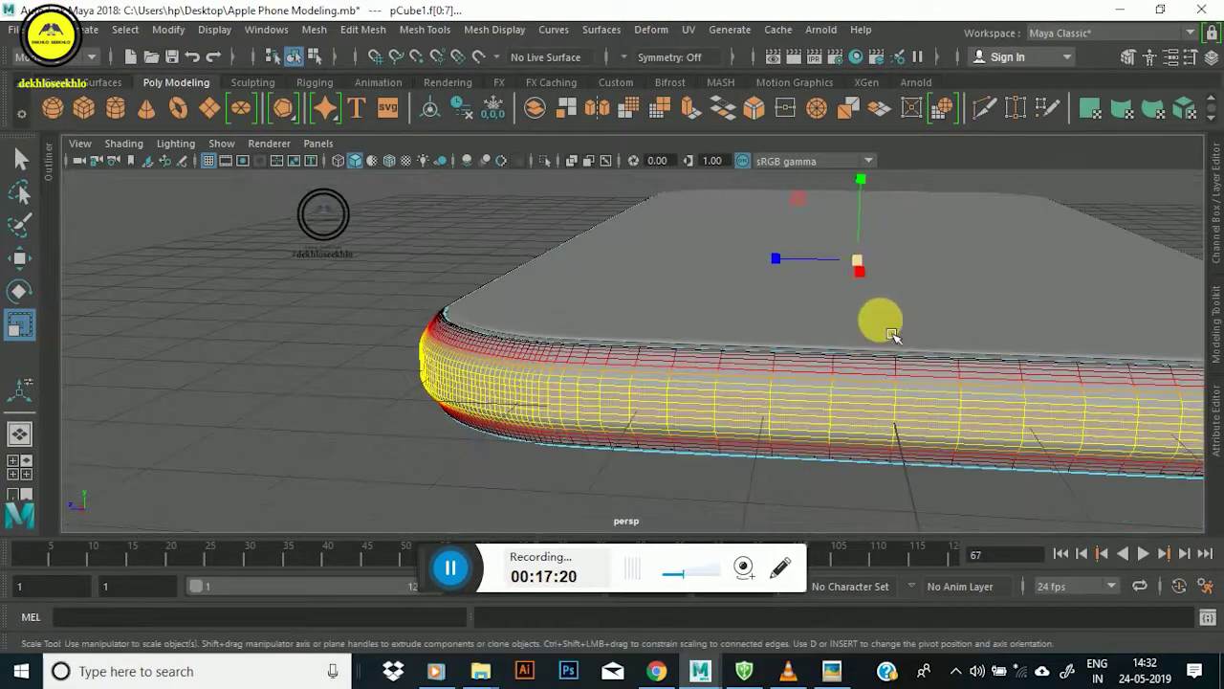
mouse_move(875, 278)
alt+mouse_down()
mouse_move(799, 363)
mouse_move(855, 306)
mouse_move(699, 328)
alt+mouse_up()
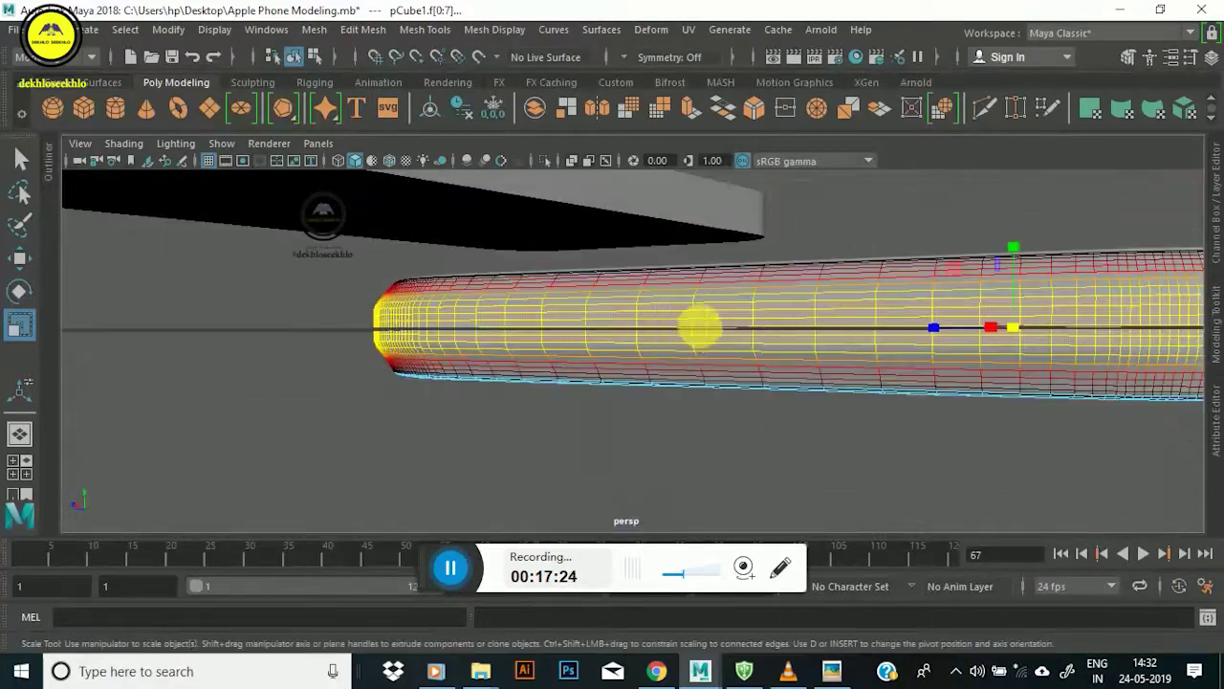
alt+right_drag(699, 328, 622, 397)
mouse_move(622, 396)
alt+mouse_down()
mouse_move(626, 480)
mouse_move(612, 416)
mouse_move(617, 334)
mouse_move(595, 322)
alt+mouse_up()
Switch to the Move tool in object mode and reselect the phone body in a close side view.
key(w)
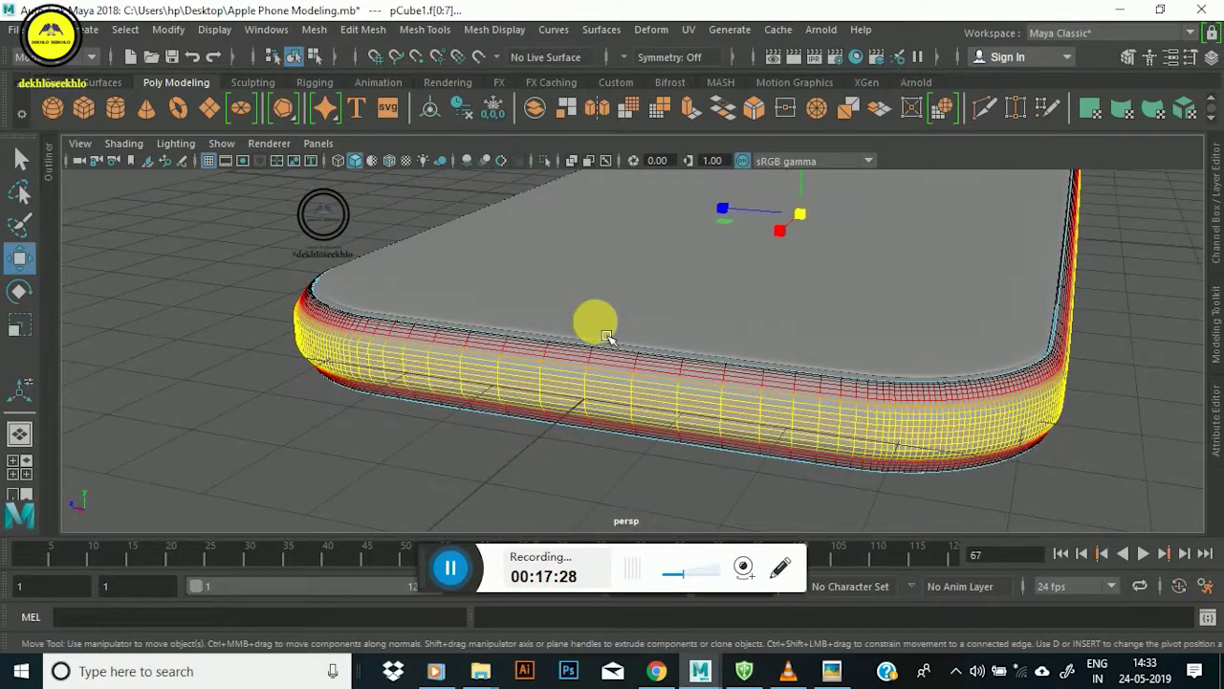
right_drag(598, 321, 822, 109)
click(346, 266)
mouse_move(405, 376)
alt+right_down()
mouse_move(478, 363)
mouse_move(555, 232)
mouse_move(679, 406)
alt+right_up()
mouse_move(679, 405)
alt+mouse_down()
mouse_move(676, 415)
mouse_move(664, 355)
mouse_move(565, 415)
mouse_move(629, 431)
mouse_move(608, 450)
mouse_move(596, 430)
alt+mouse_up()
alt+middle_drag(574, 423, 601, 386)
click(569, 420)
key(ctrl+z)
click(574, 424)
Undo the side faces' upward move and vertical scale, then open Windows > UI Elements.
key(F11)
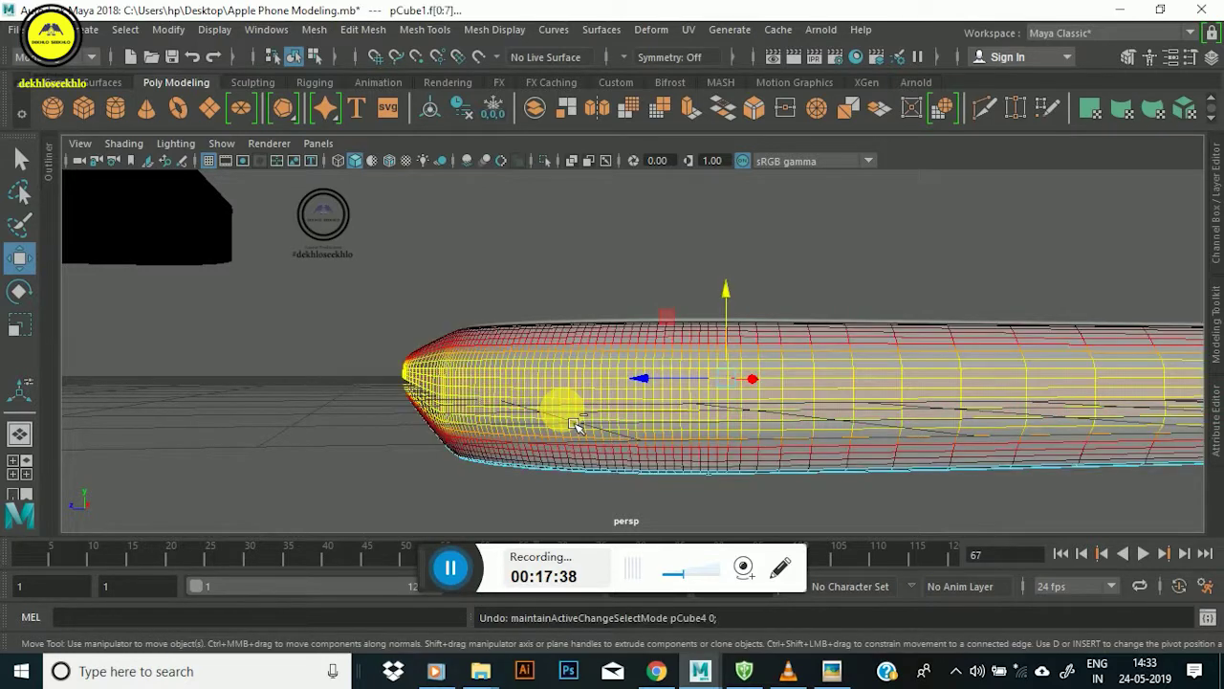
key(b)
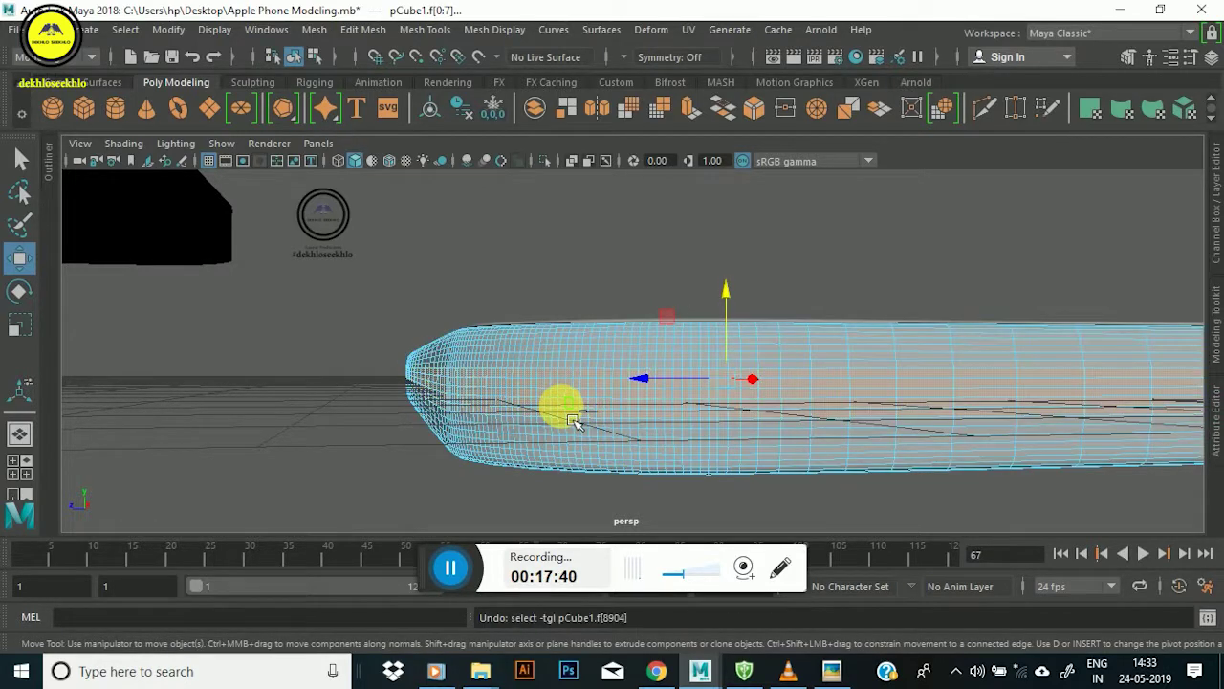
key(ctrl+z)
key(ctrl+z)
key(ctrl+z)
key(ctrl+z)
key(ctrl+z)
key(ctrl+z)
key(ctrl+z)
key(ctrl+z)
key(ctrl+z)
key(ctrl+z)
key(ctrl+z)
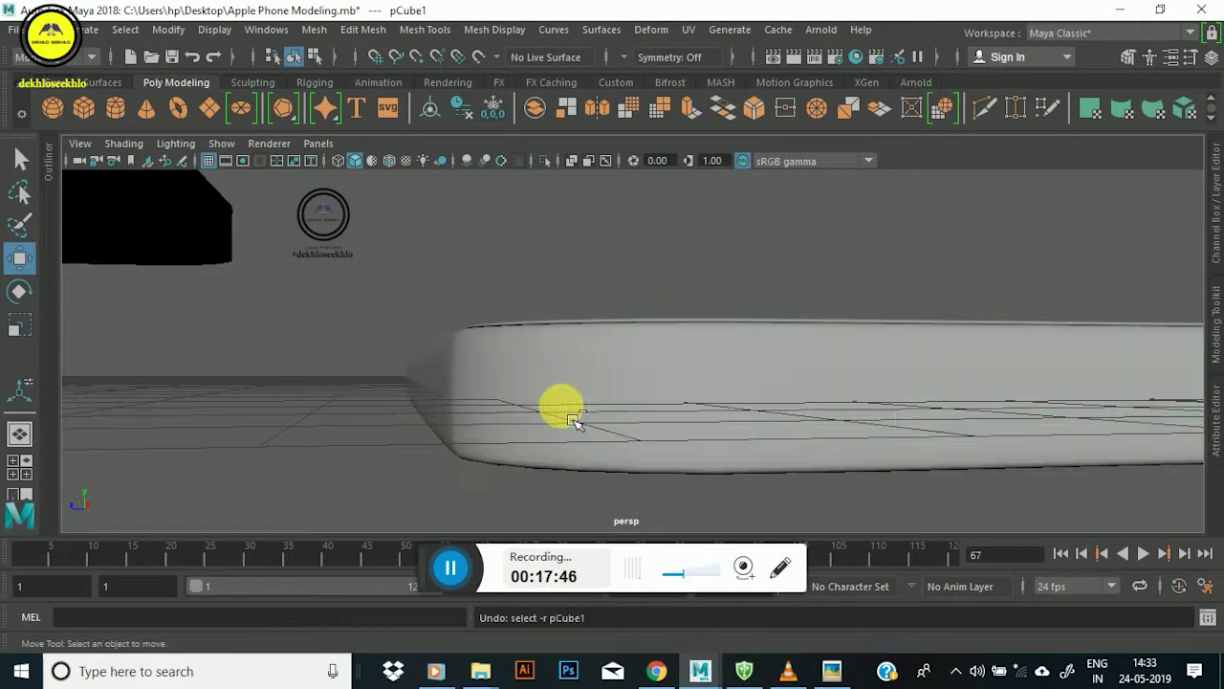
key(ctrl+z)
key(ctrl+z)
key(ctrl+z)
key(ctrl+z)
key(ctrl+z)
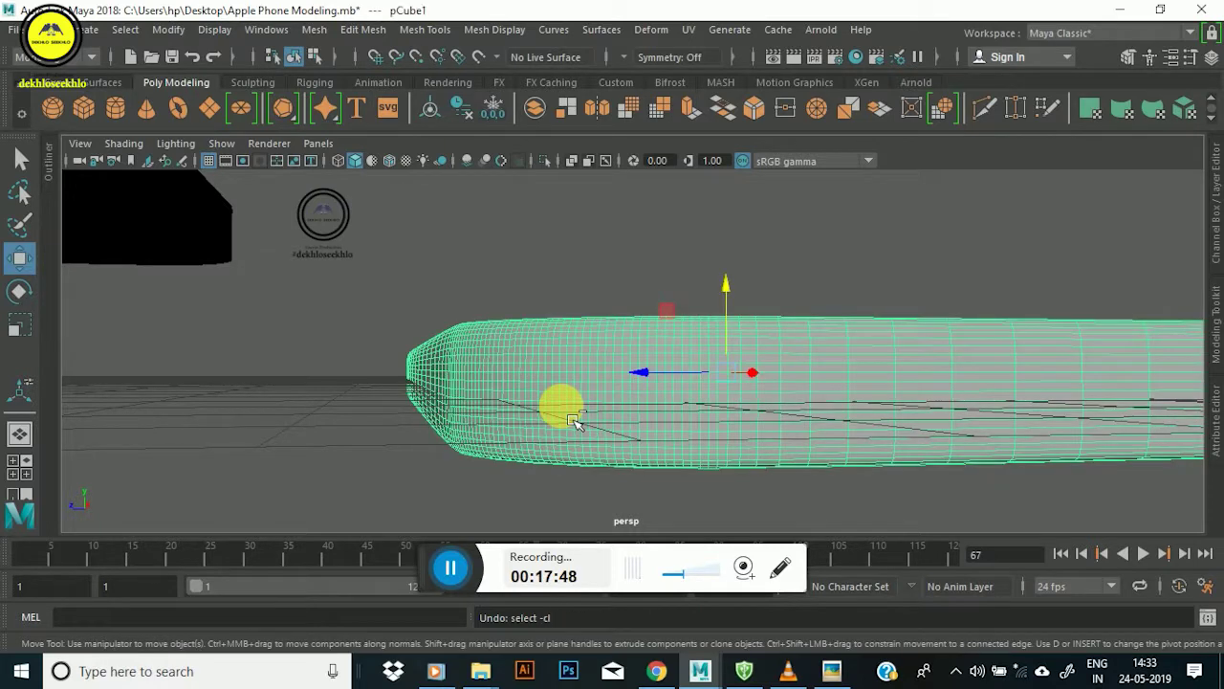
key(ctrl+z)
key(ctrl+z)
key(ctrl+z)
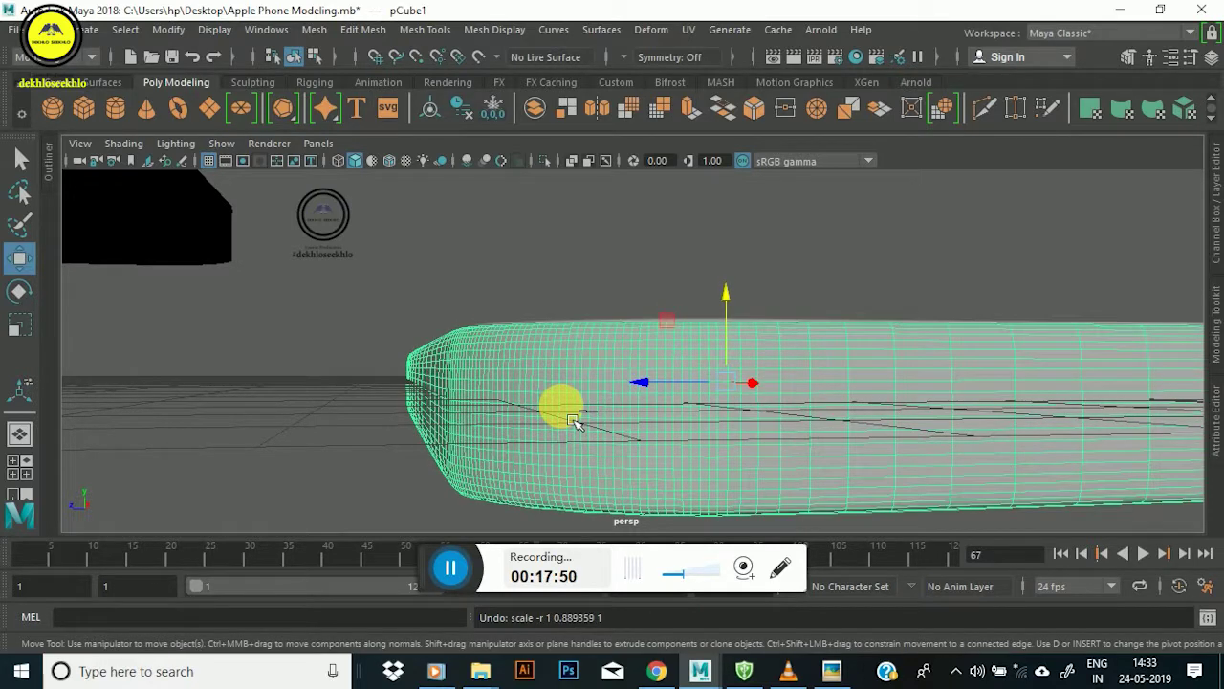
key(ctrl+z)
key(ctrl+z)
key(ctrl+z)
key(ctrl+z)
key(ctrl+z)
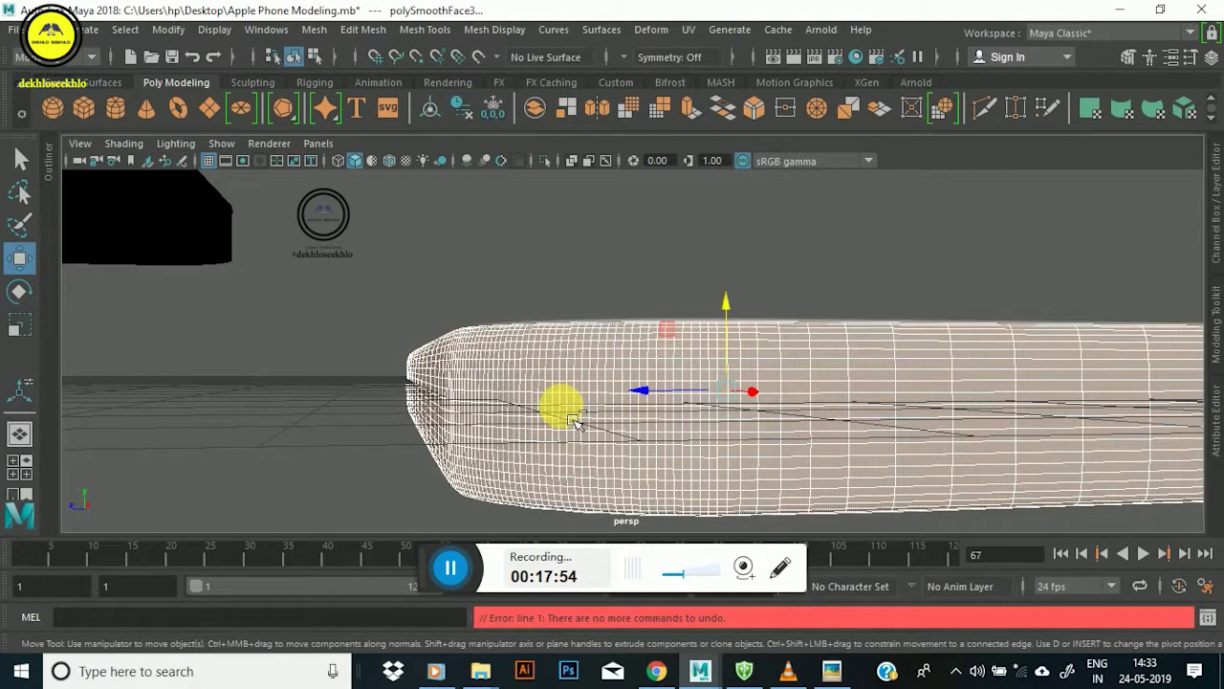
mouse_move(577, 421)
alt+mouse_down()
mouse_move(568, 404)
mouse_move(546, 409)
mouse_move(565, 409)
mouse_move(596, 295)
mouse_move(592, 343)
alt+mouse_up()
key(ctrl+z)
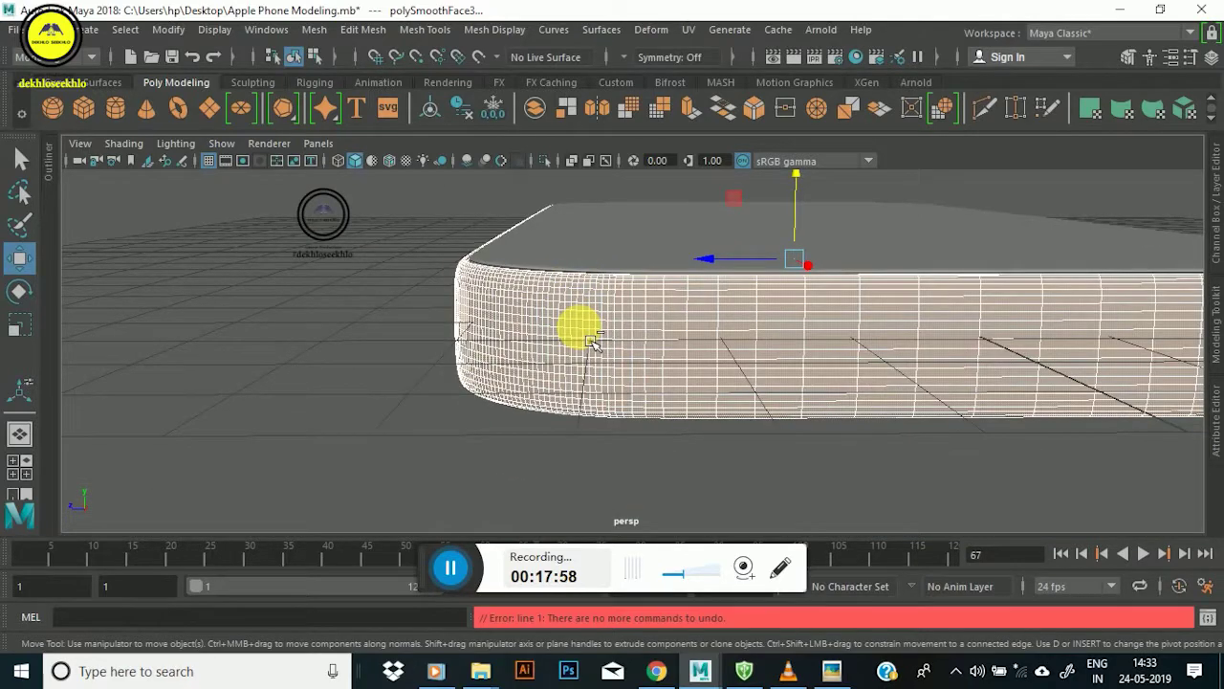
click(274, 33)
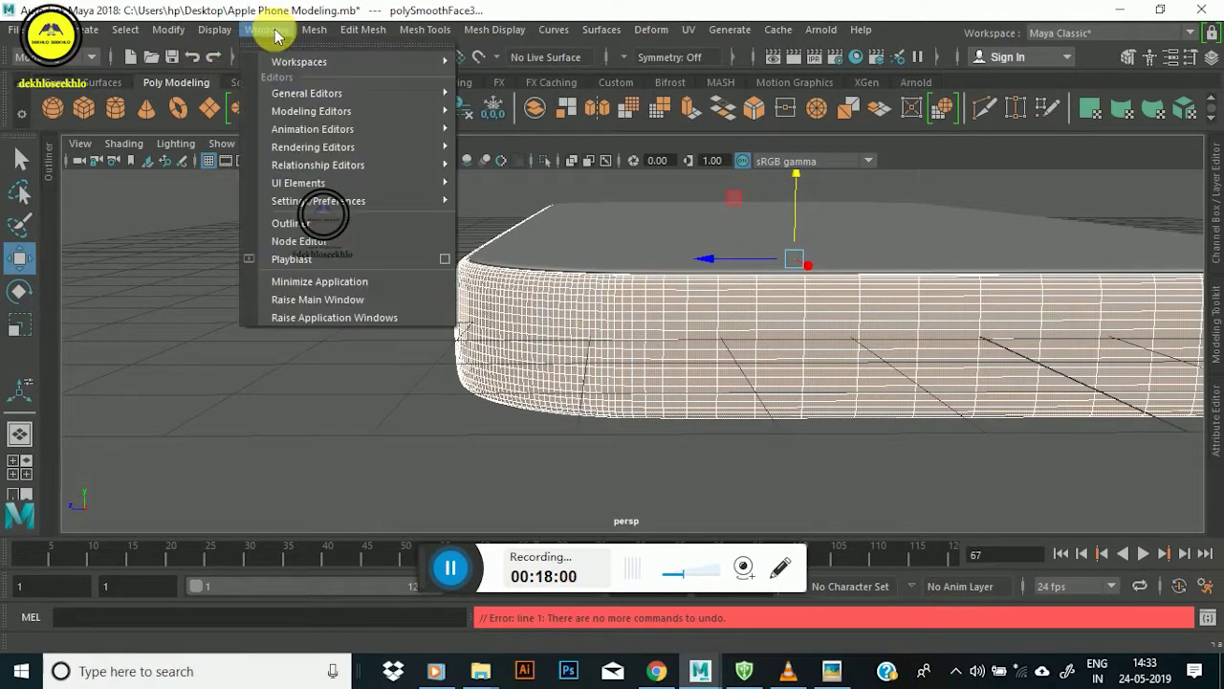
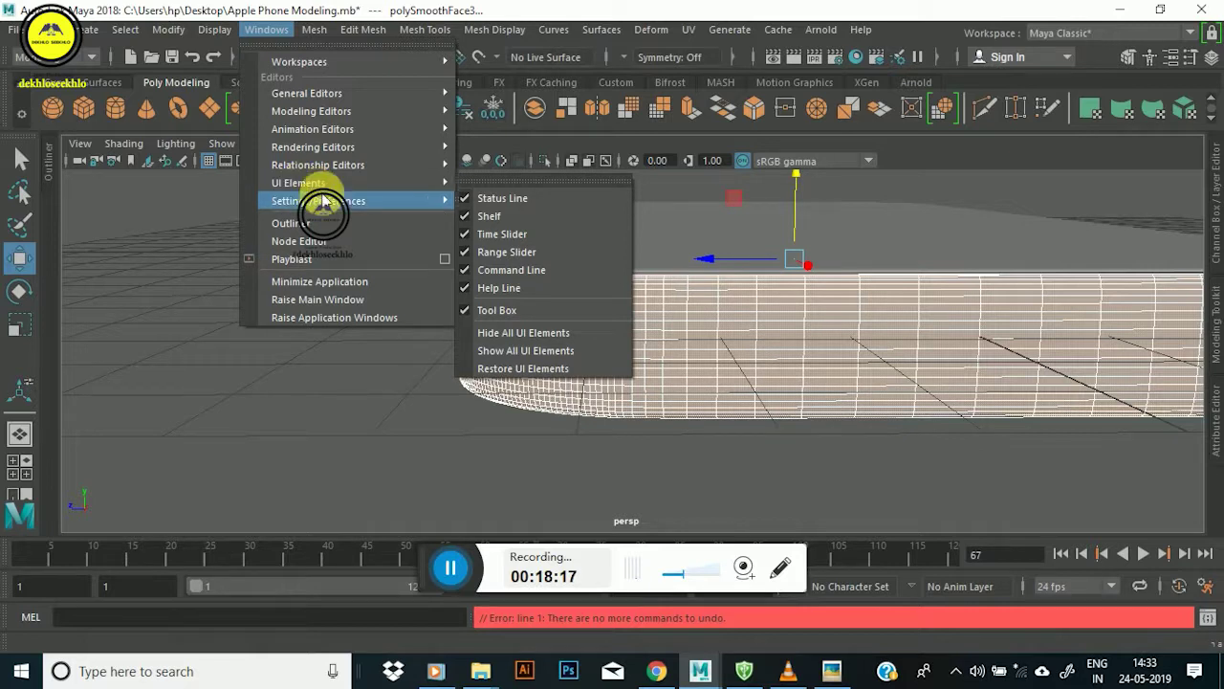
In Preferences, switch the Undo queue from Finite to Infinite.
click(504, 218)
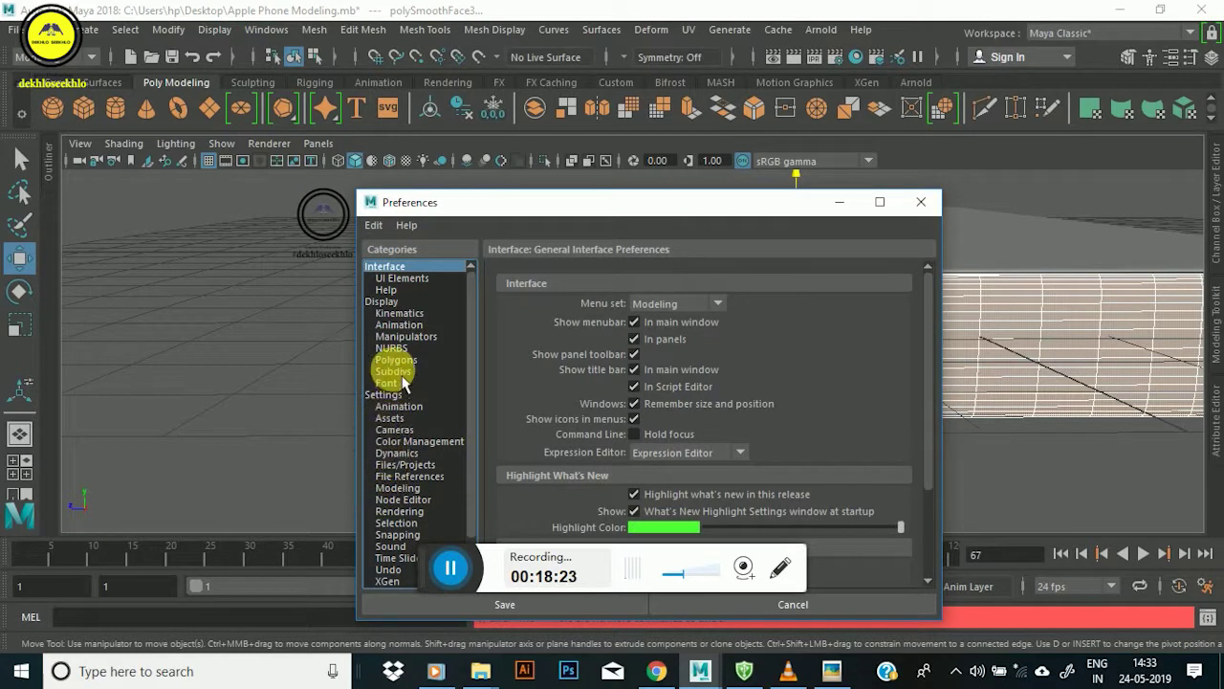
scroll(391, 485, down, 2)
click(390, 523)
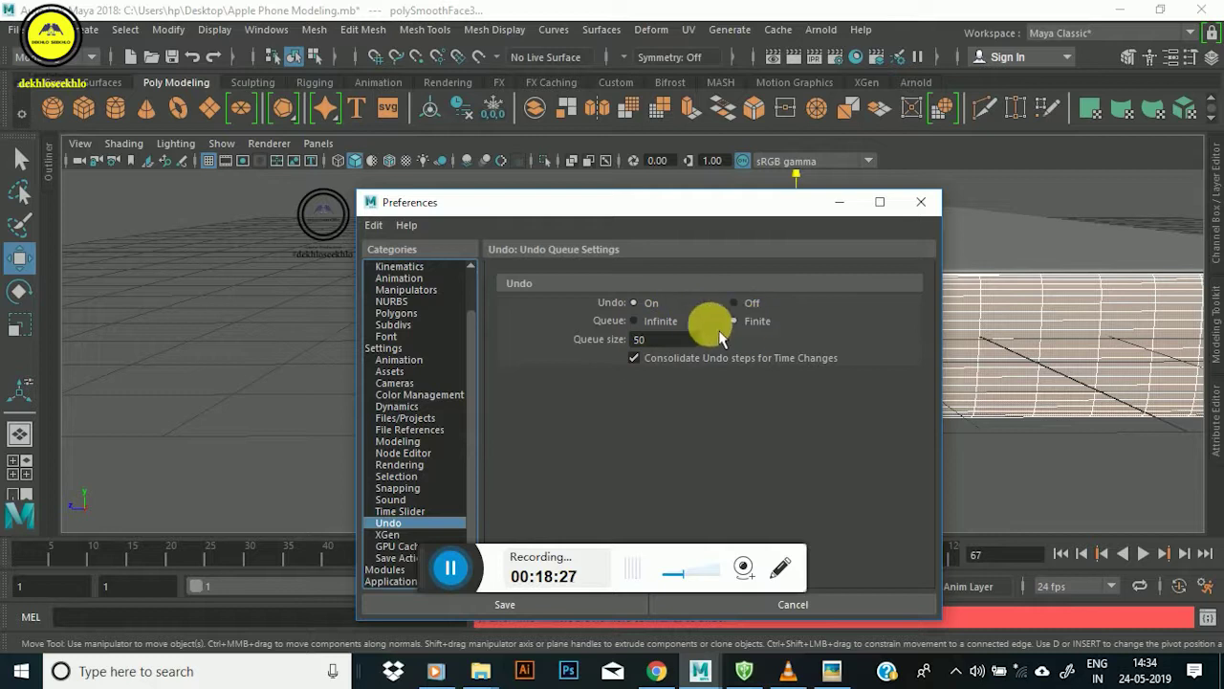
click(642, 322)
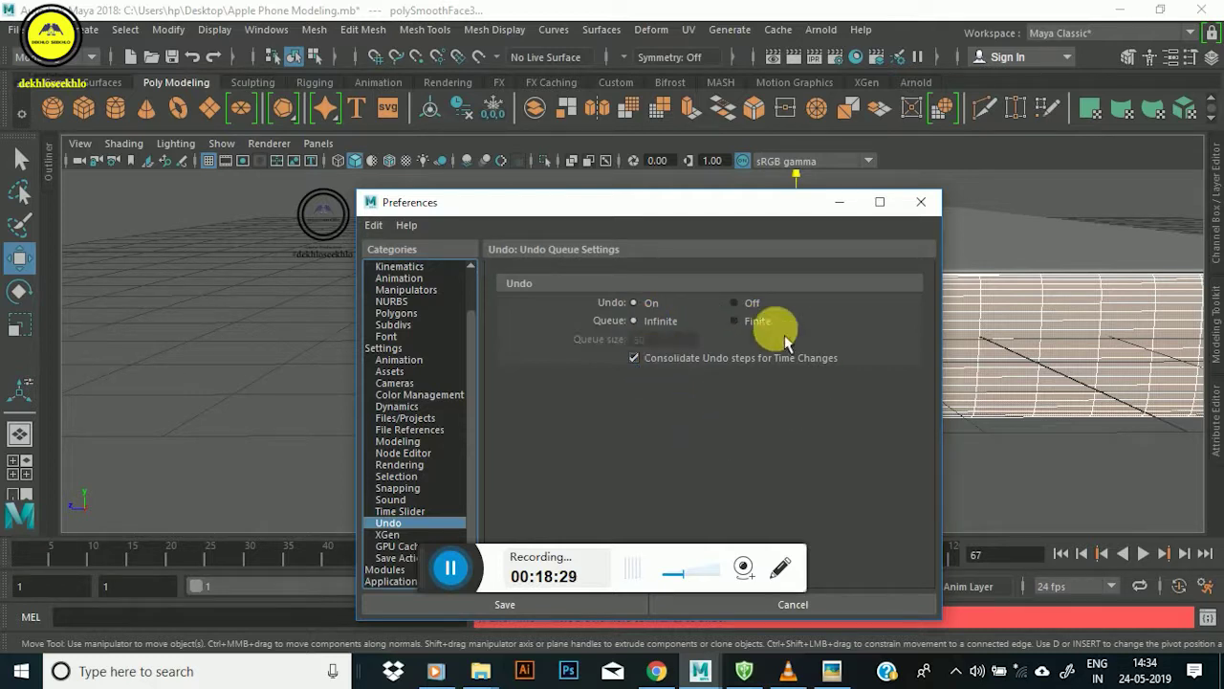
drag(708, 203, 660, 140)
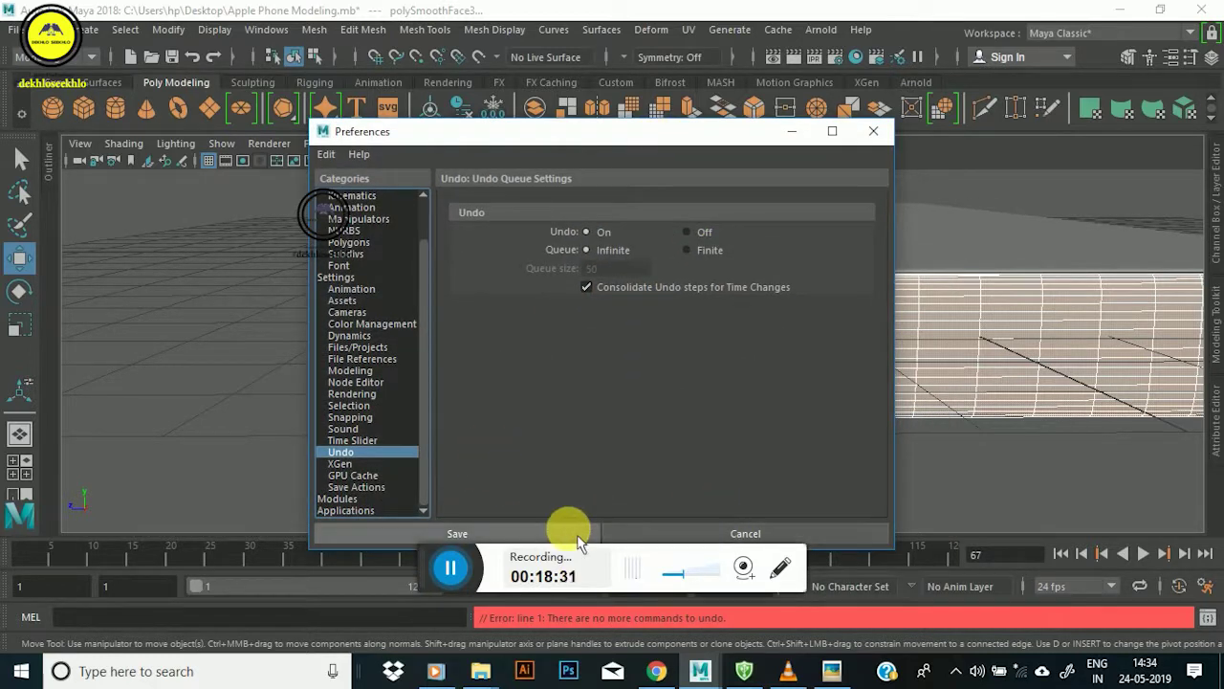
Save the preferences and close the Preferences window.
click(537, 539)
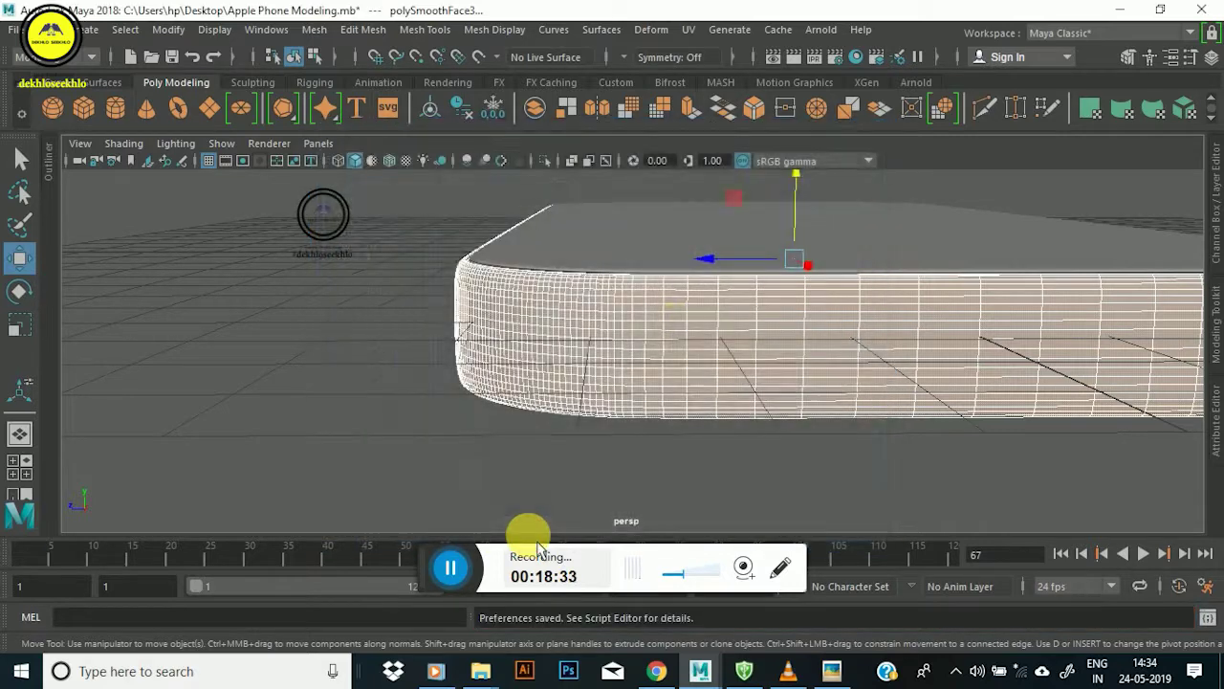
mouse_move(642, 347)
alt+mouse_down()
mouse_move(641, 315)
mouse_move(680, 352)
mouse_move(664, 418)
mouse_move(623, 350)
alt+mouse_up()
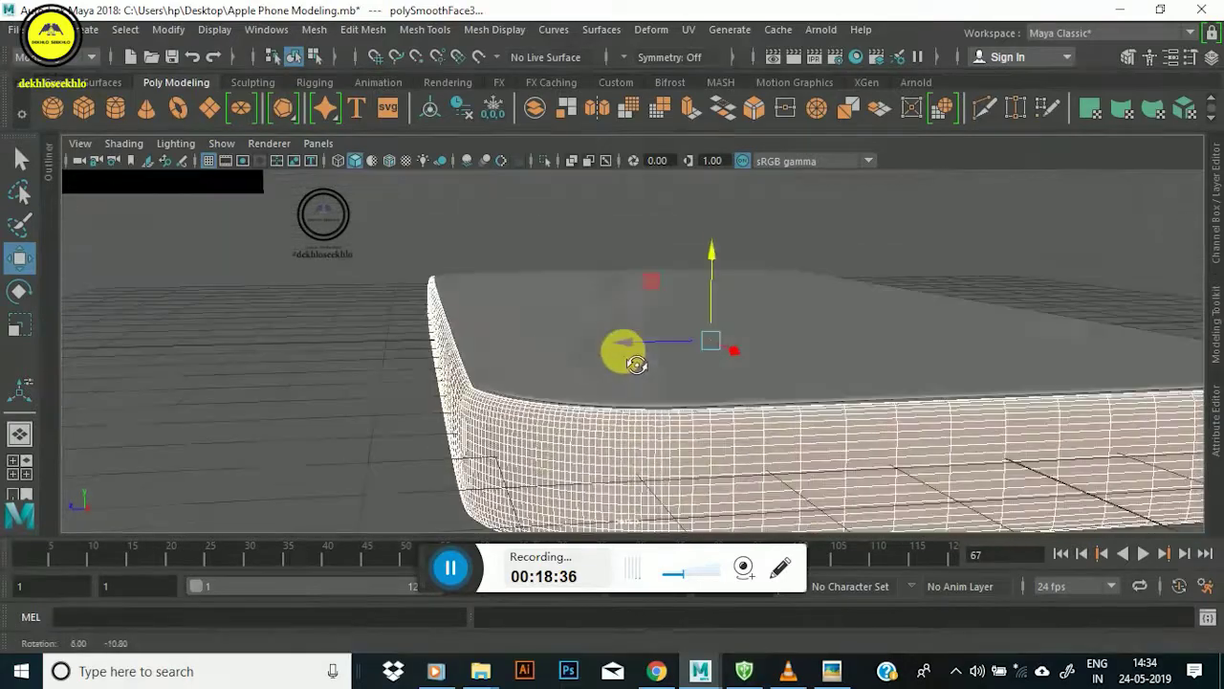
mouse_move(639, 393)
alt+mouse_down()
mouse_move(648, 355)
mouse_move(663, 374)
mouse_move(598, 357)
mouse_move(648, 304)
alt+mouse_up()
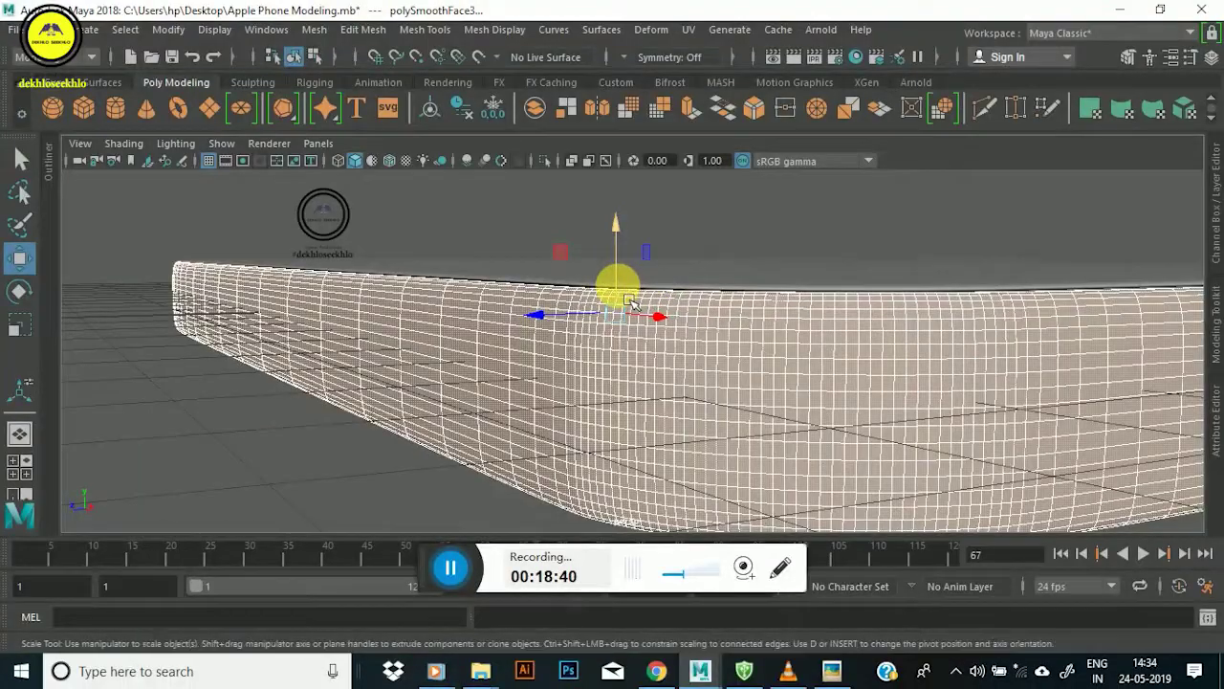
Flatten the phone body slightly along Y, then return to the Move tool and deselect.
key(r)
drag(618, 229, 623, 270)
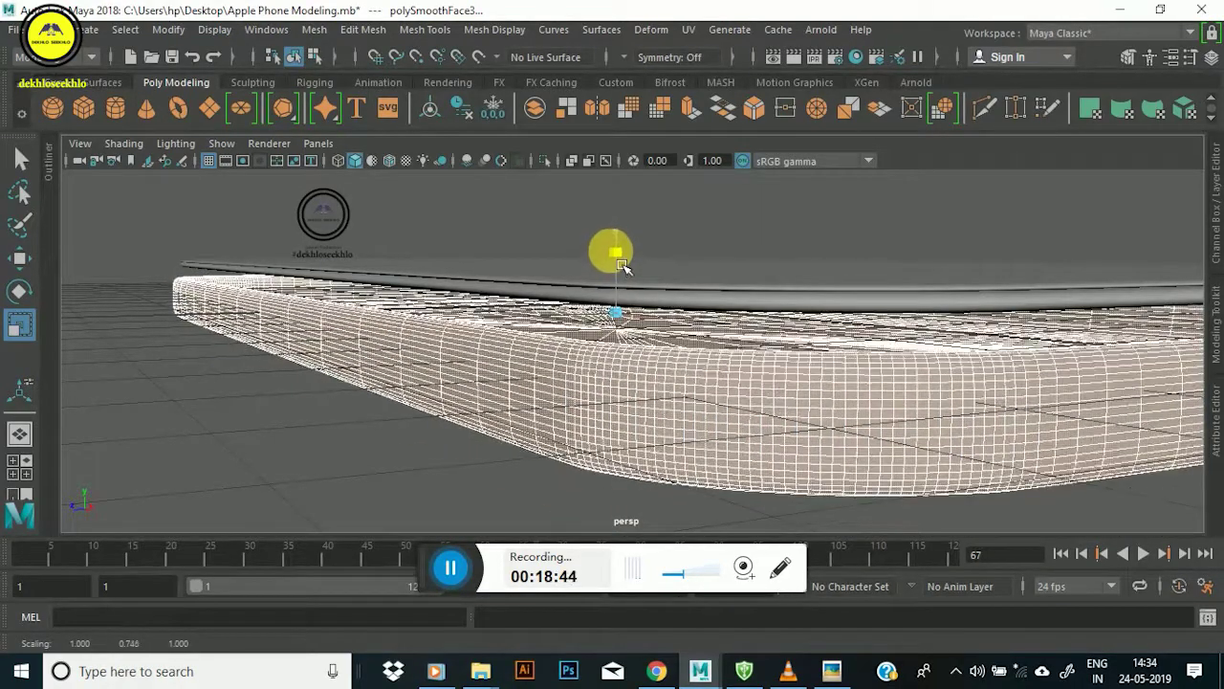
drag(623, 269, 621, 254)
mouse_move(682, 392)
alt+mouse_down()
mouse_move(626, 414)
mouse_move(635, 409)
alt+mouse_up()
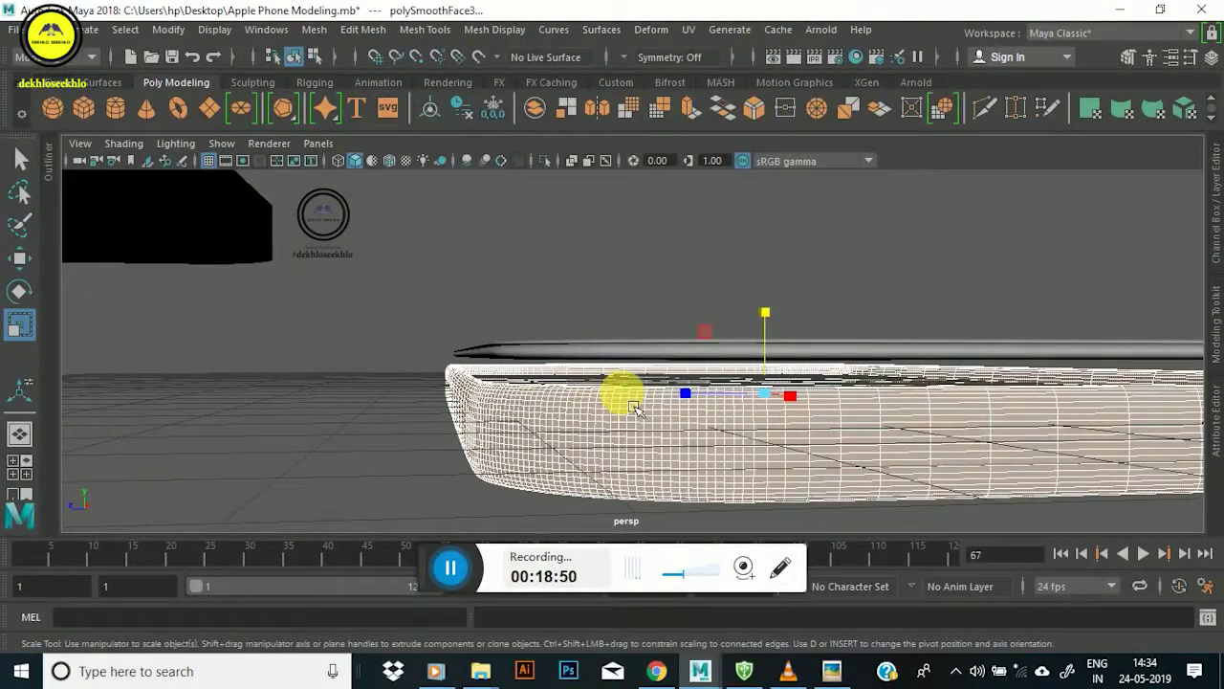
key(w)
mouse_move(765, 300)
alt+mouse_down()
mouse_move(629, 383)
mouse_move(650, 380)
alt+mouse_up()
click(396, 322)
mouse_move(396, 322)
alt+mouse_down()
mouse_move(475, 386)
mouse_move(446, 382)
alt+mouse_up()
Save the Apple Phone Modeling scene.
click(14, 30)
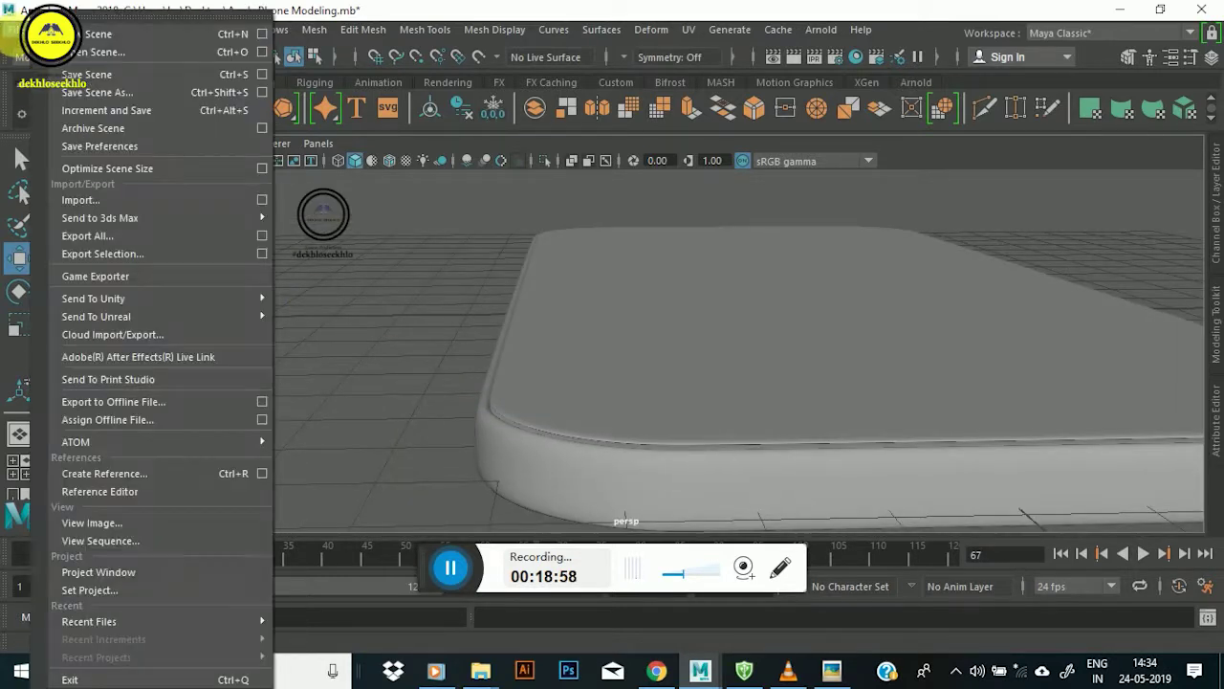
click(119, 76)
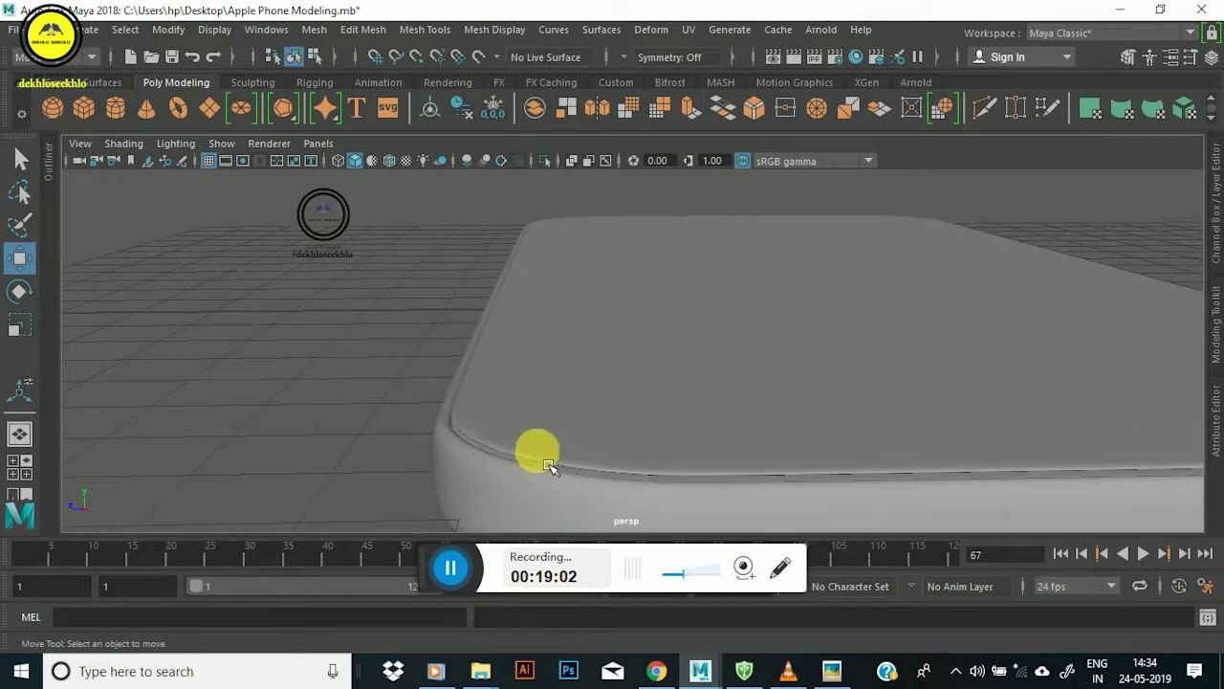
alt+drag(546, 466, 579, 405)
Select the phone body pCube1 and switch it to Face mode.
click(580, 405)
scroll(675, 460, up, 2)
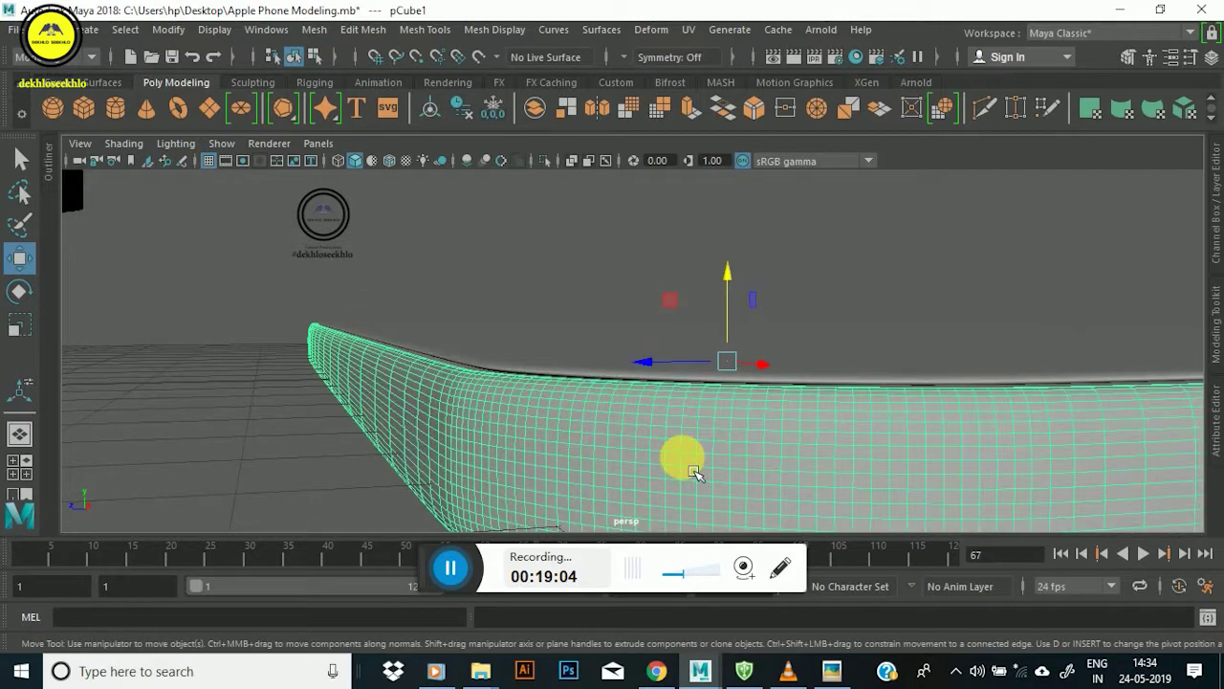
right_drag(677, 459, 662, 201)
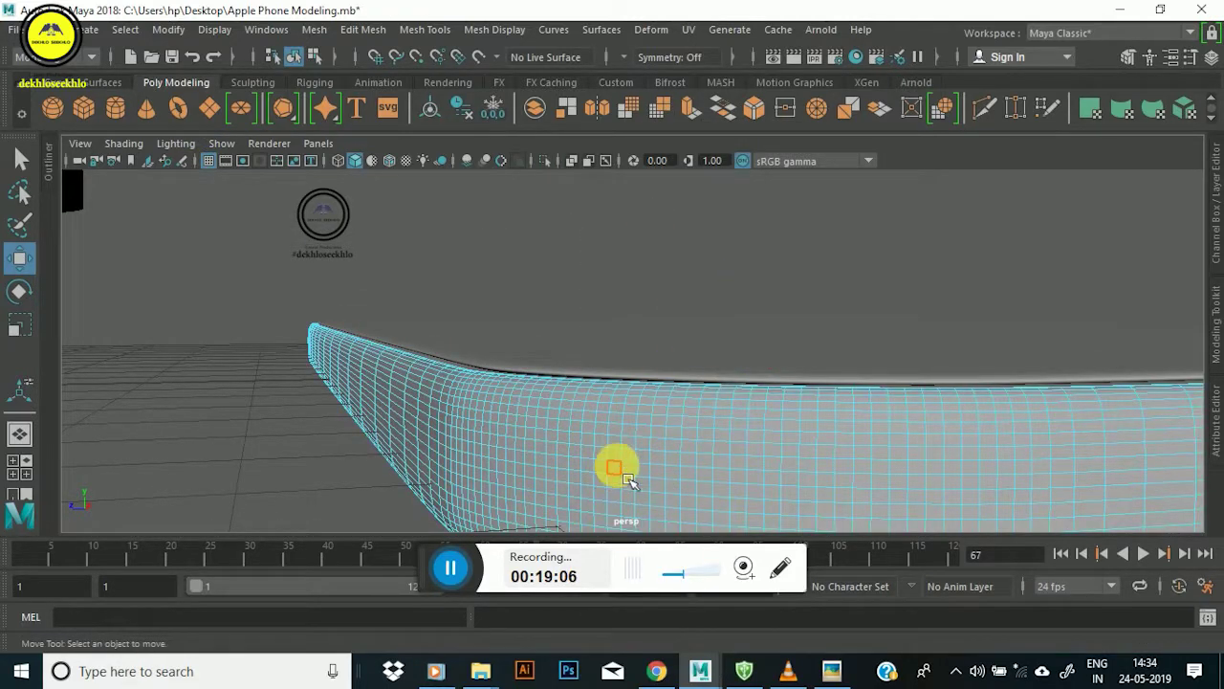
alt+drag(617, 461, 585, 413)
scroll(470, 405, up, 5)
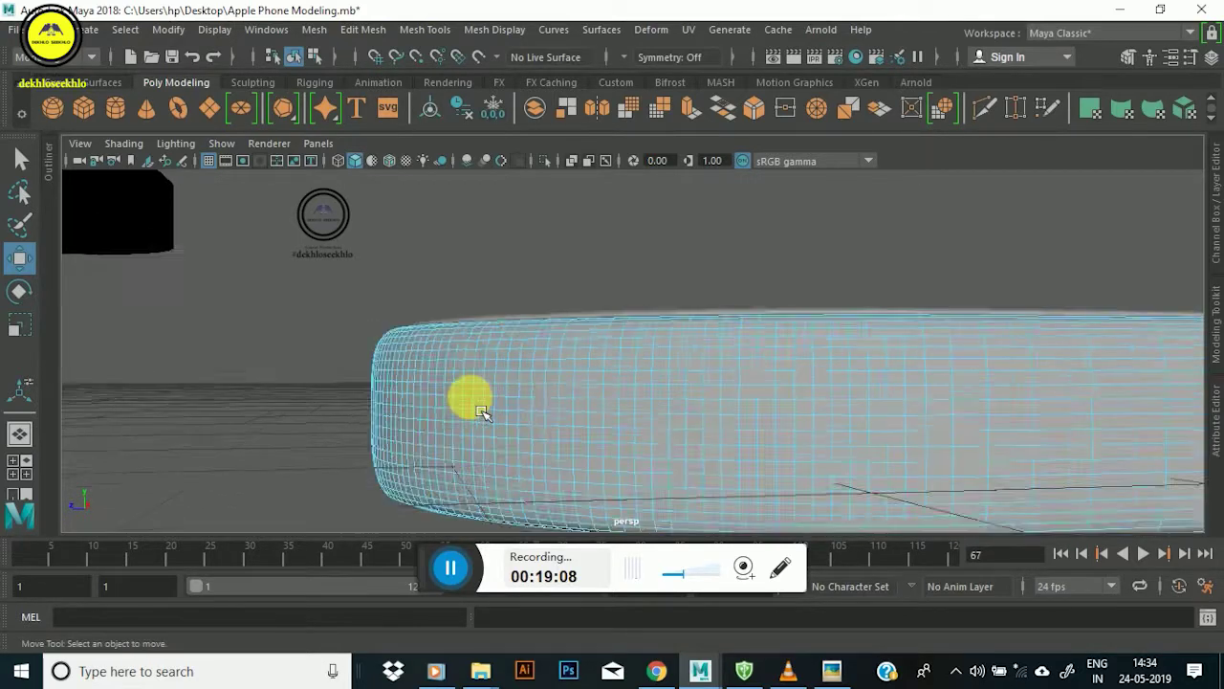
alt+middle_drag(520, 383, 540, 379)
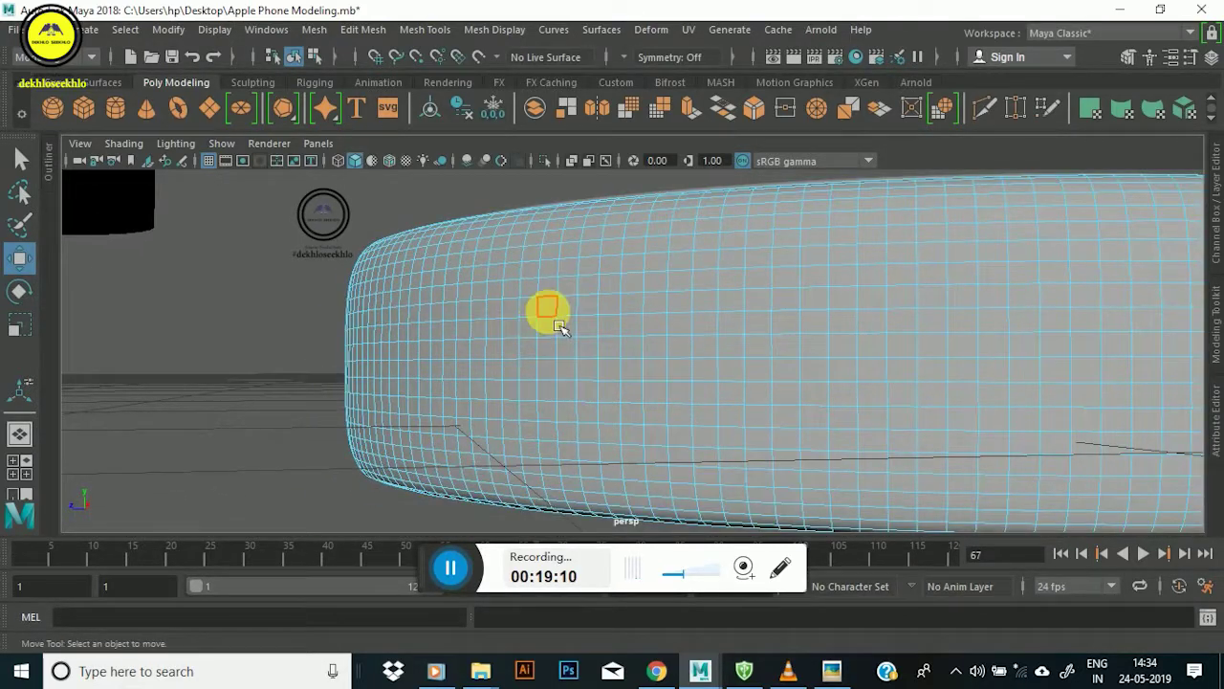
Select a horizontal face loop on the phone's side and extend it into a band.
drag(541, 322, 556, 331)
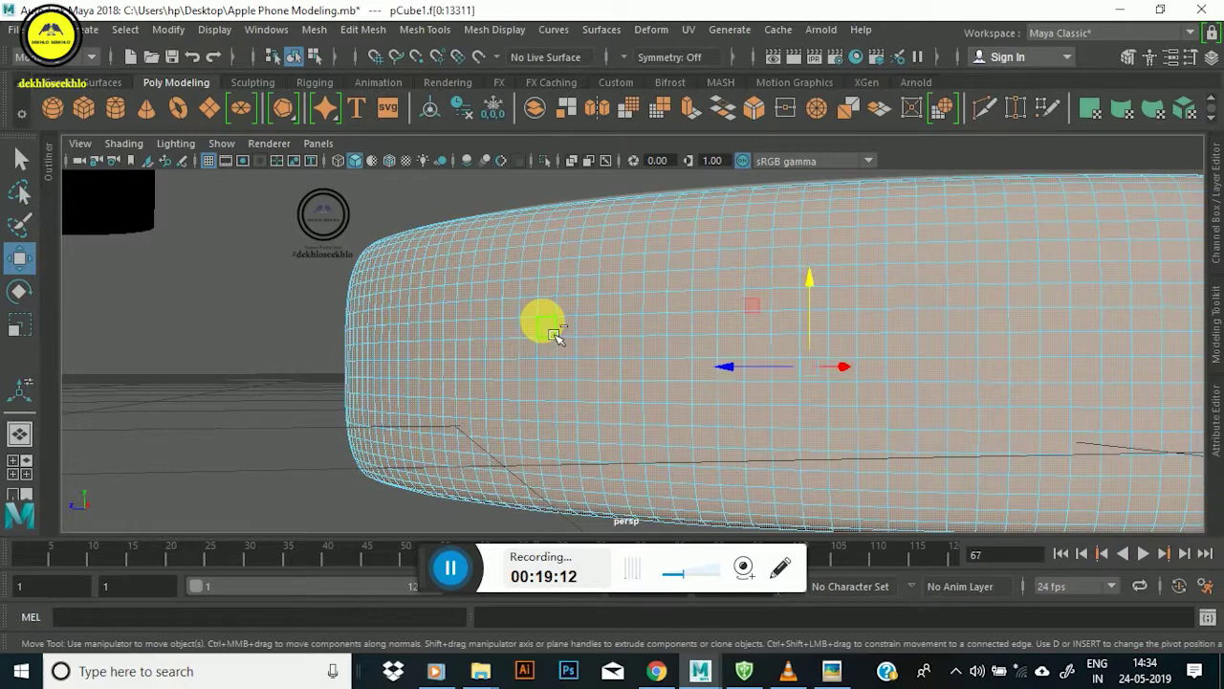
click(562, 325)
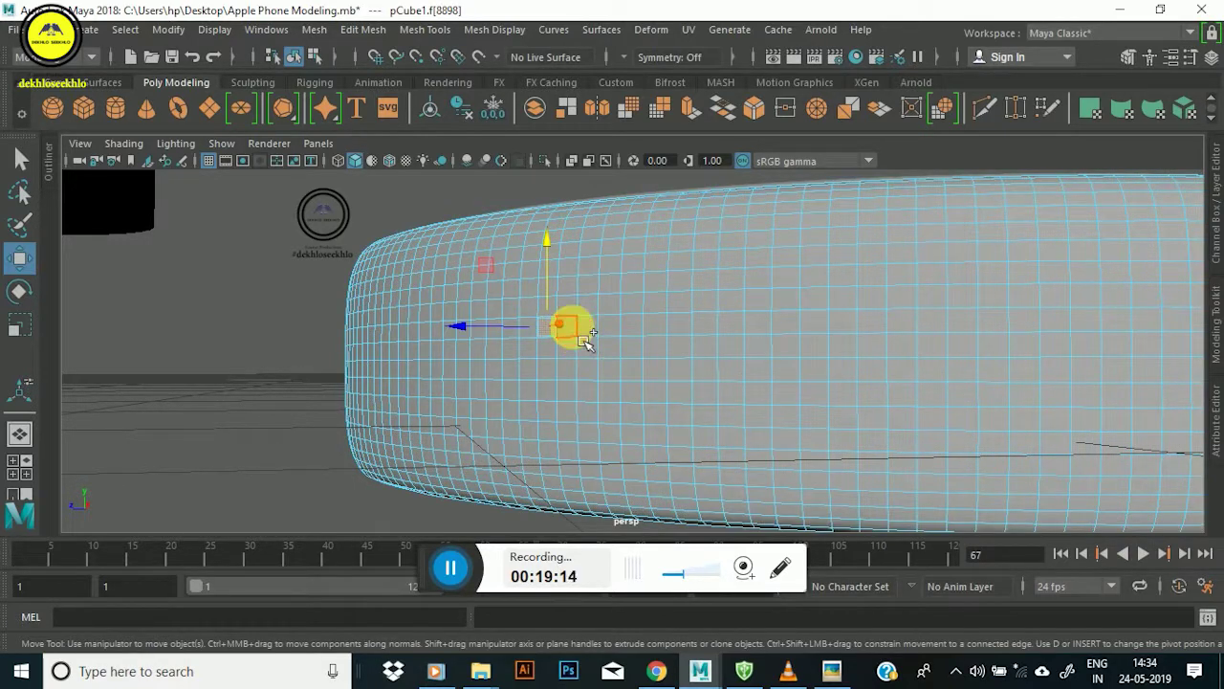
shift+double_click(582, 335)
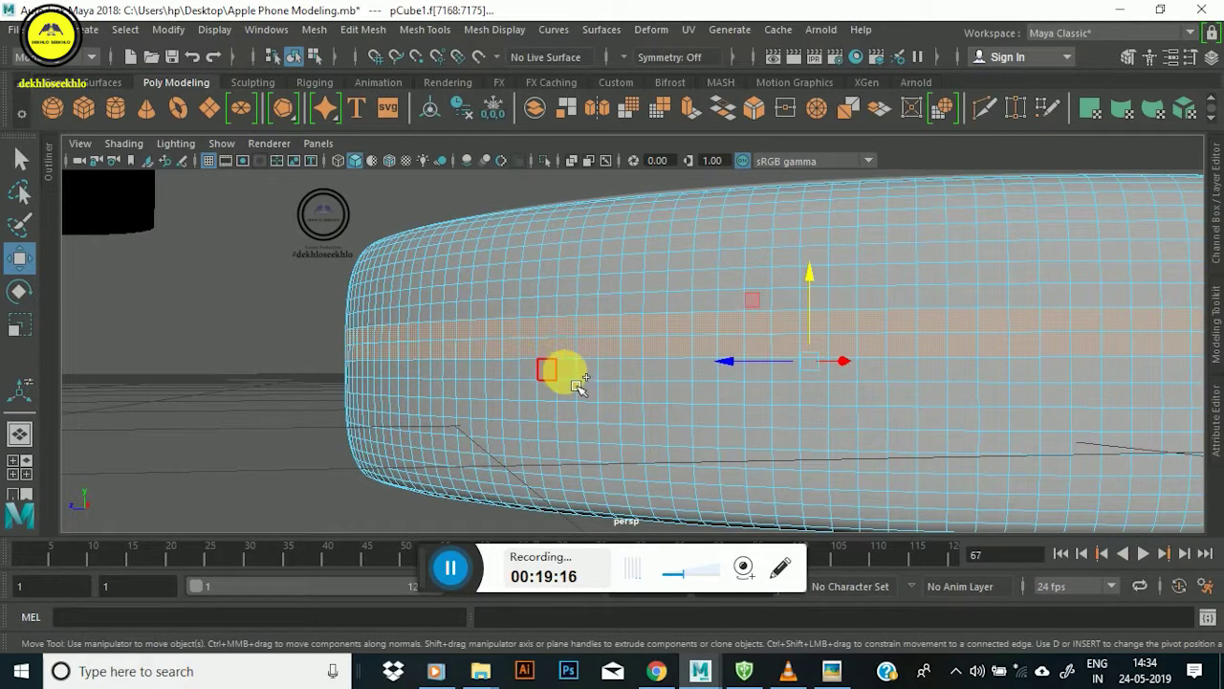
shift+drag(582, 406, 563, 431)
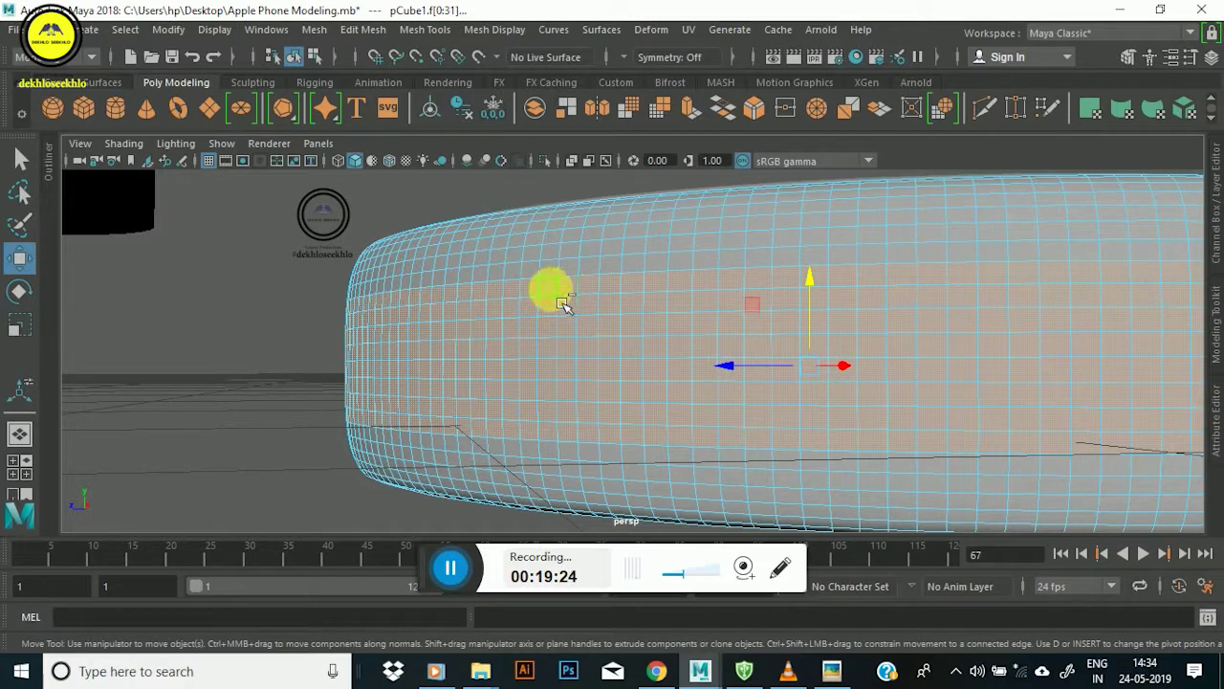
alt+drag(564, 305, 612, 373)
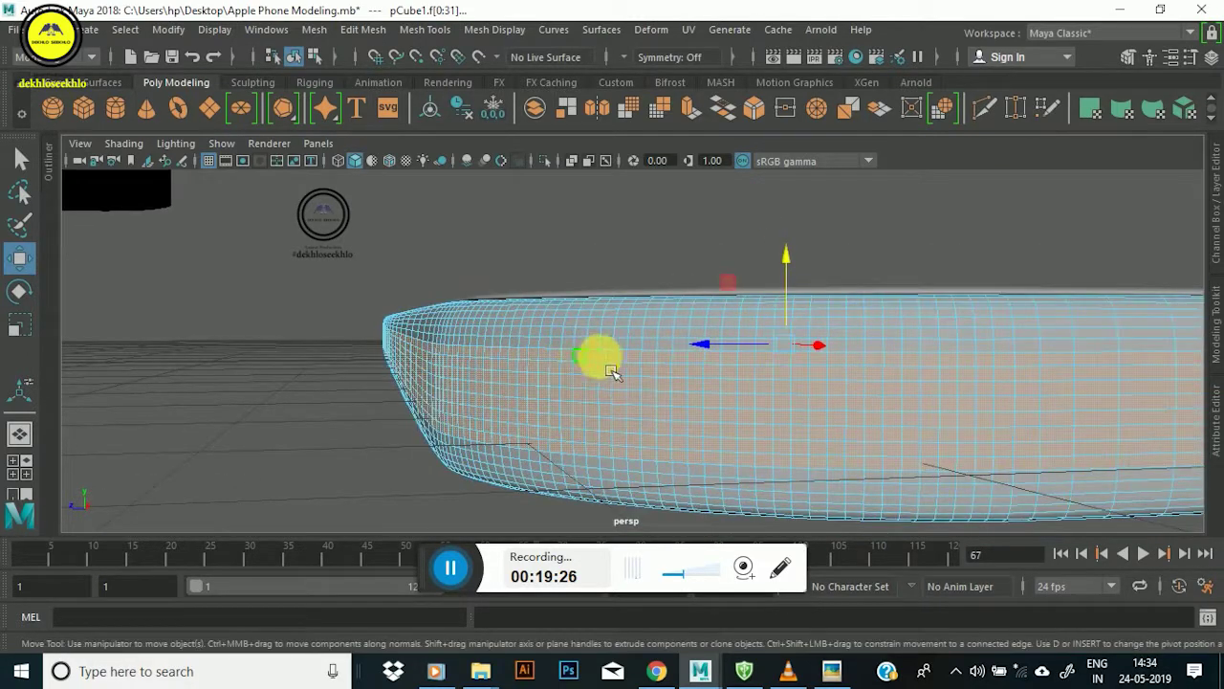
Enable soft selection with a small falloff and scale the selected faces very slightly.
key(b)
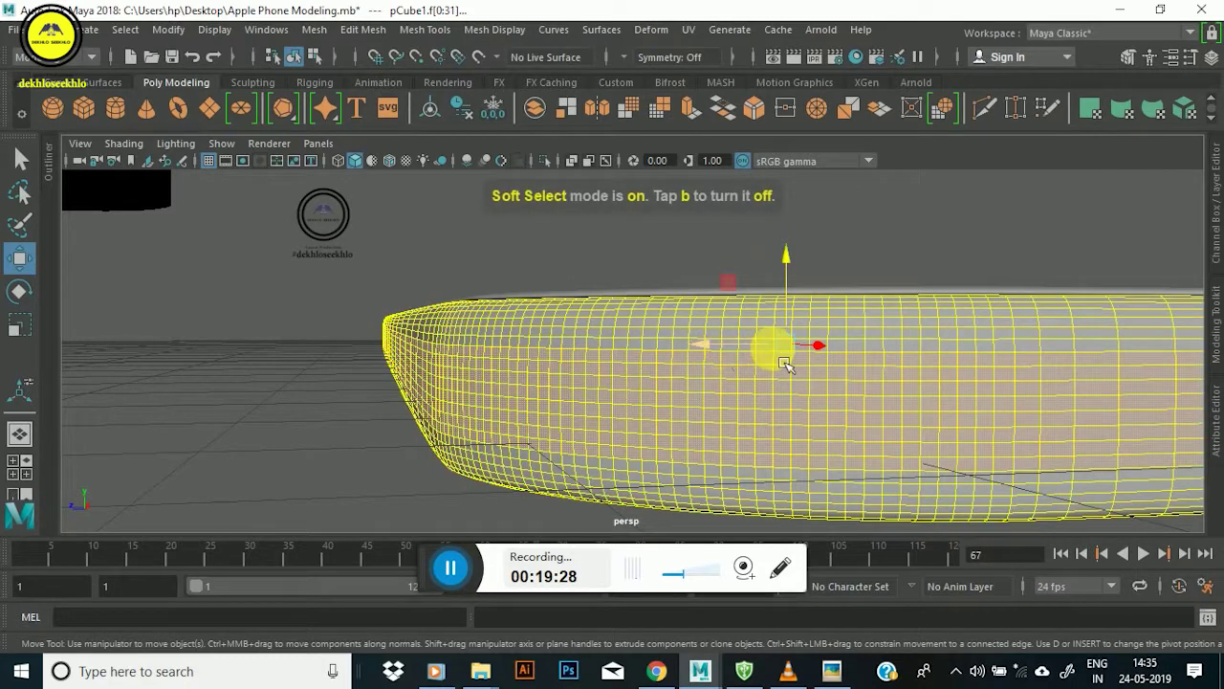
drag(743, 384, 776, 411)
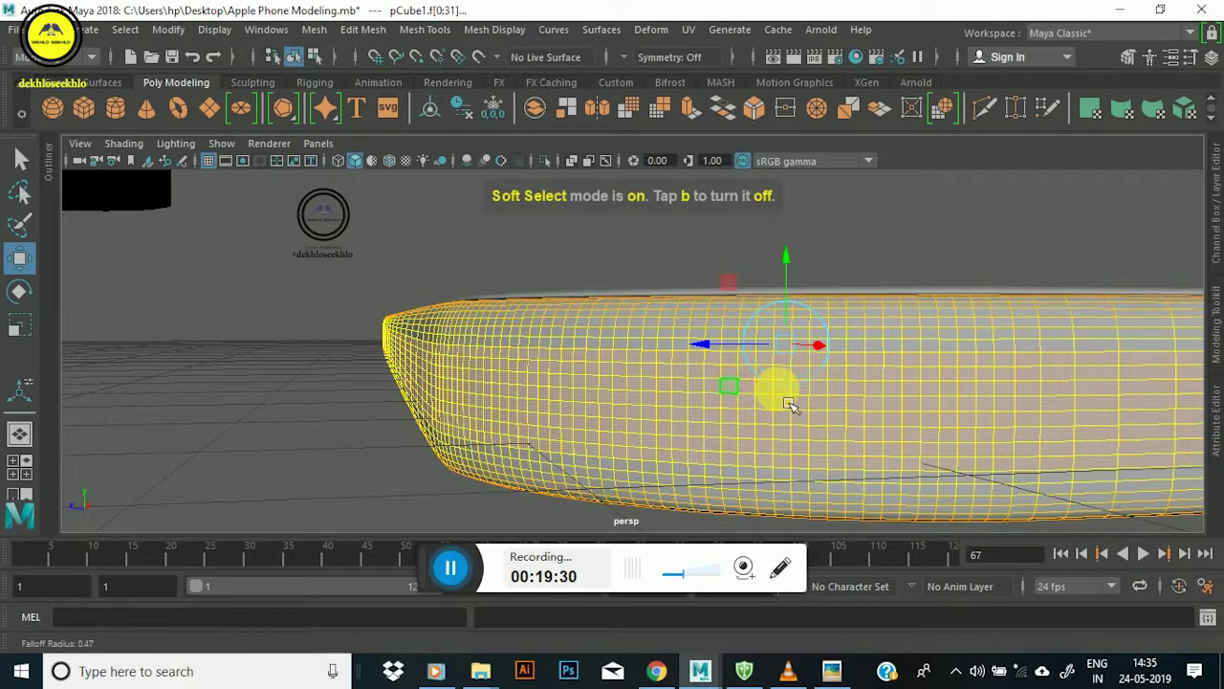
mouse_move(775, 411)
alt+right_down()
mouse_move(787, 330)
mouse_move(779, 383)
mouse_move(706, 390)
mouse_move(673, 412)
alt+right_up()
key(r)
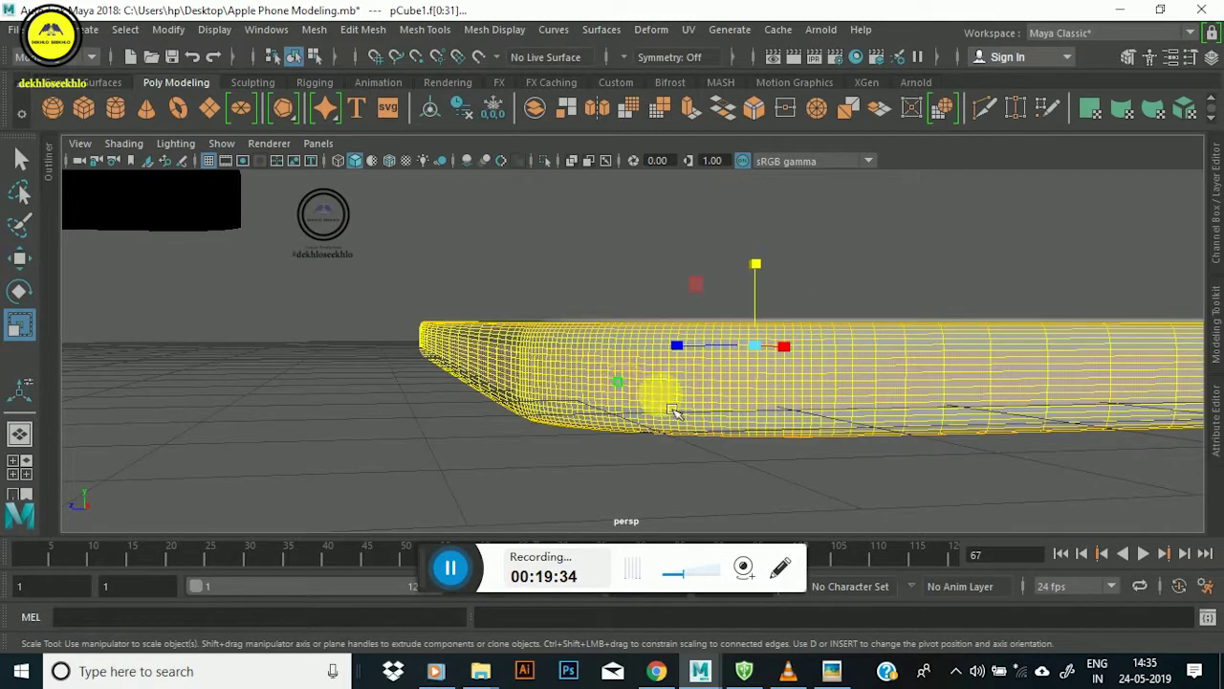
mouse_move(674, 408)
mouse_down()
mouse_move(696, 390)
mouse_move(683, 402)
mouse_move(660, 383)
mouse_move(687, 396)
mouse_up()
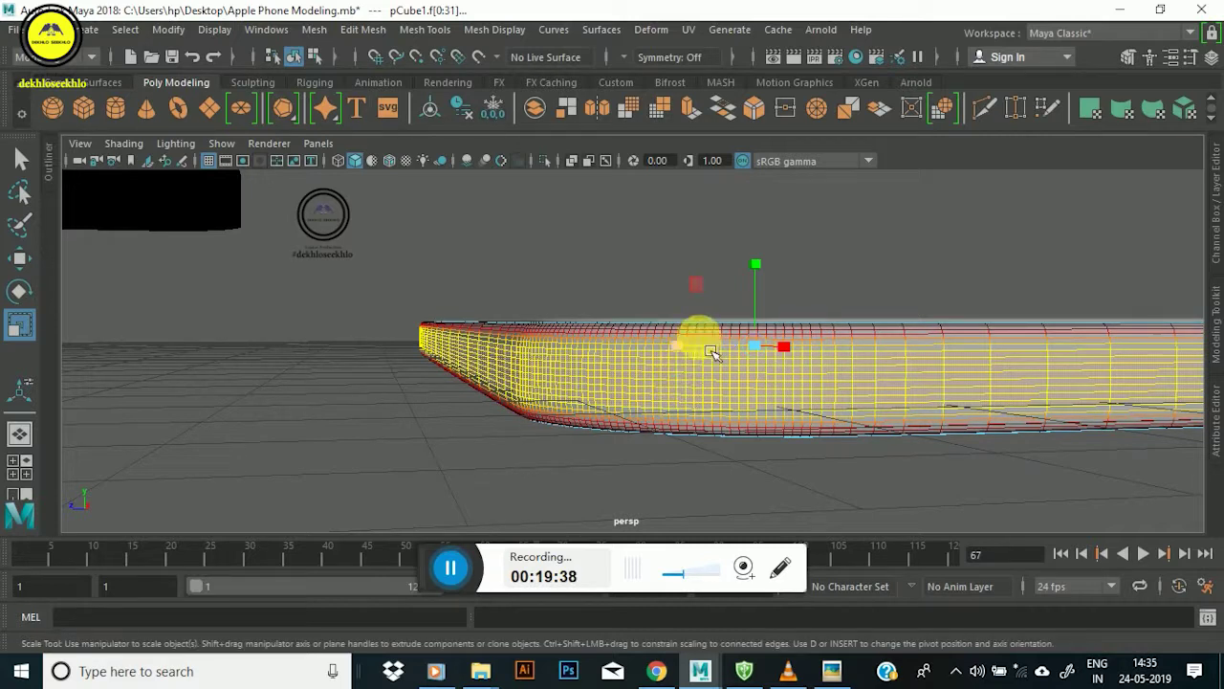
mouse_move(765, 354)
mouse_down()
mouse_move(780, 364)
mouse_move(574, 336)
mouse_move(727, 384)
mouse_up()
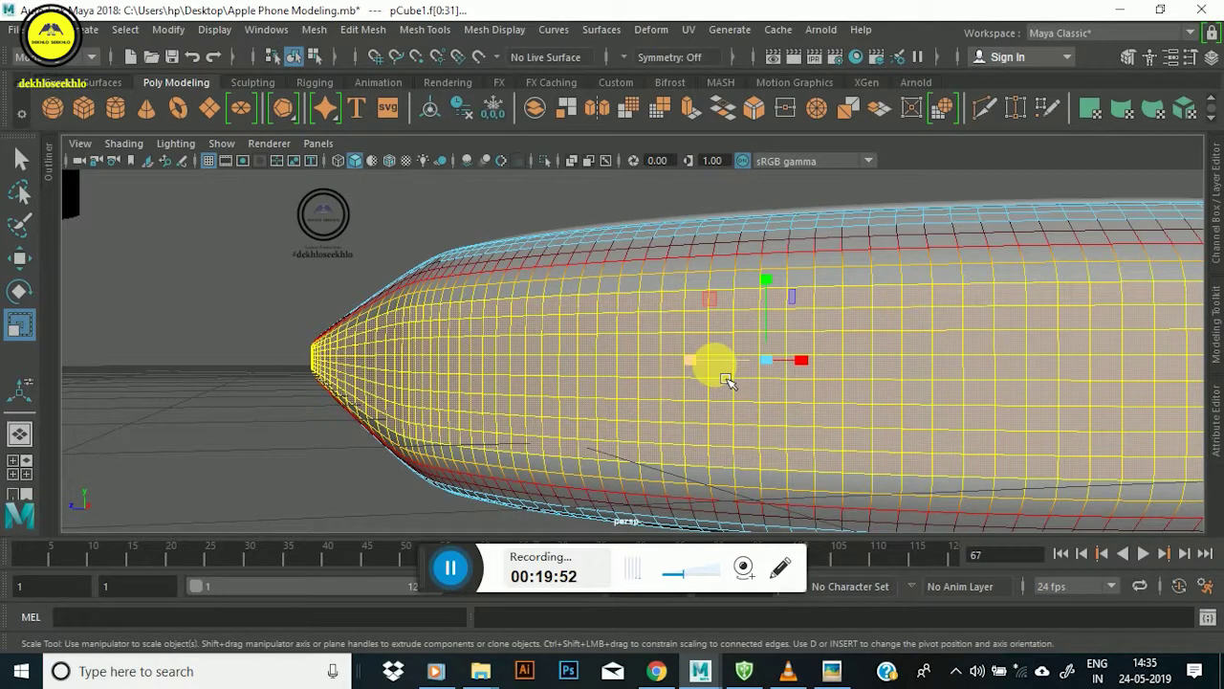
key(b)
mouse_move(539, 354)
alt+mouse_down()
mouse_move(519, 380)
mouse_move(506, 357)
mouse_move(519, 361)
mouse_move(479, 370)
mouse_move(483, 381)
alt+mouse_up()
key(ctrl+z)
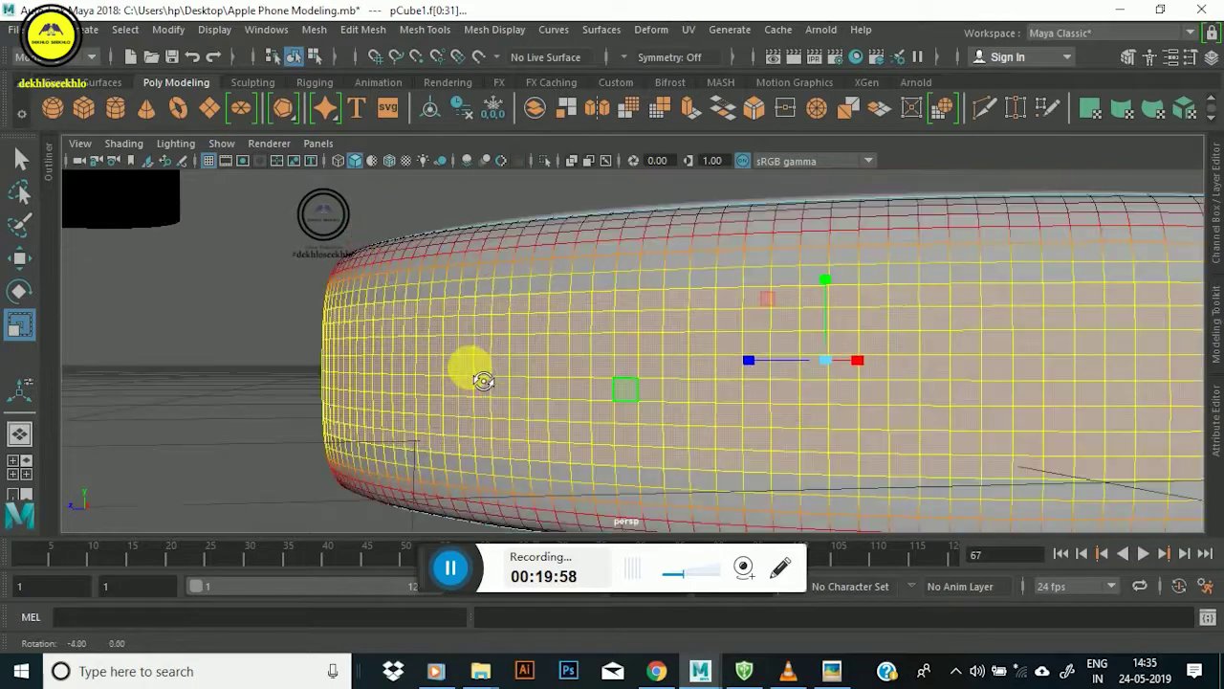
With soft selection off, pick a face on the phone body's side.
click(538, 342)
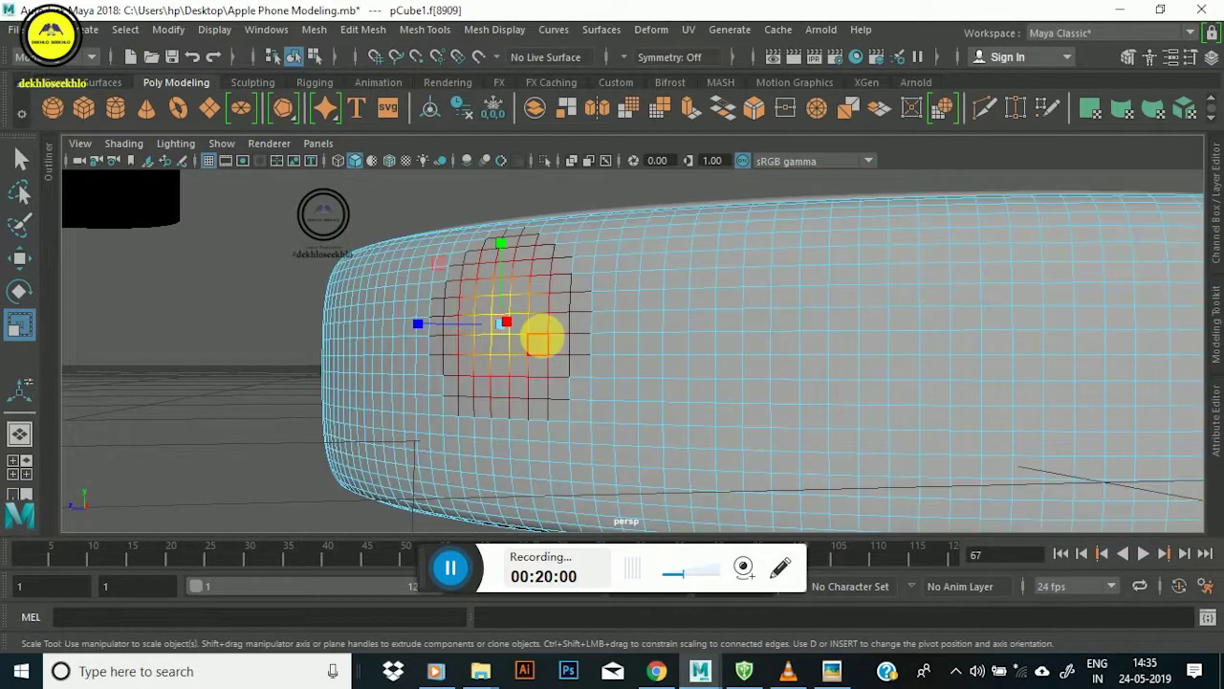
key(b)
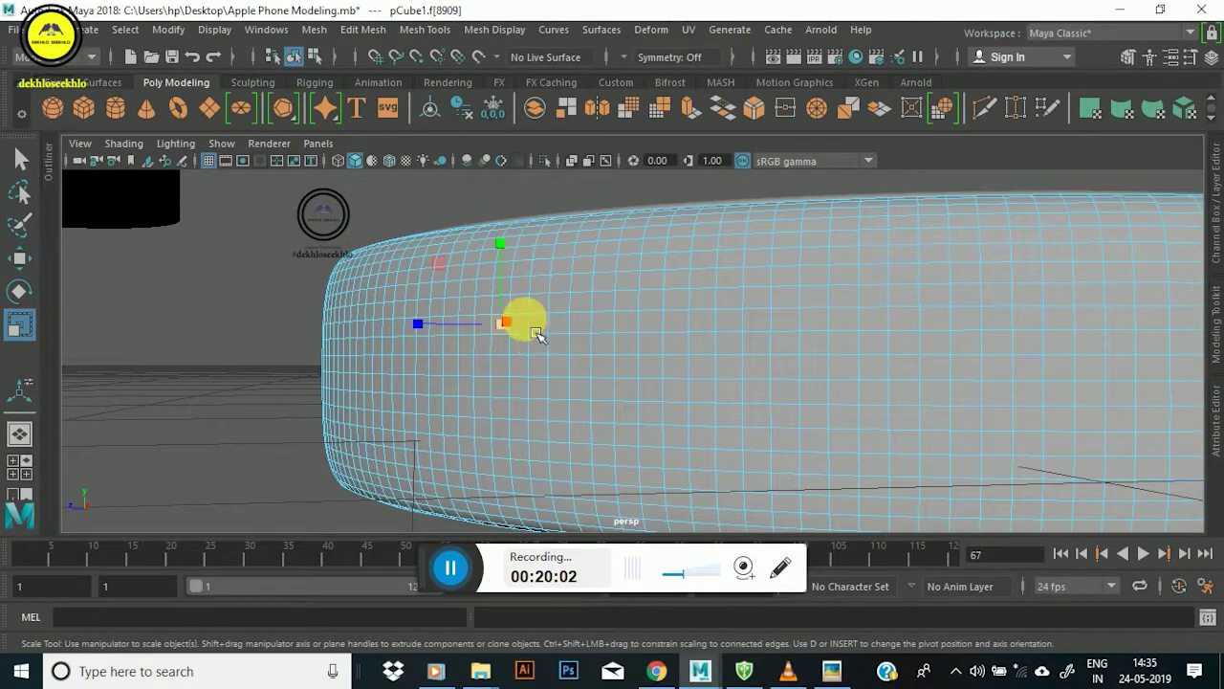
shift+drag(528, 326, 521, 336)
right_drag(516, 220, 541, 306)
click(530, 362)
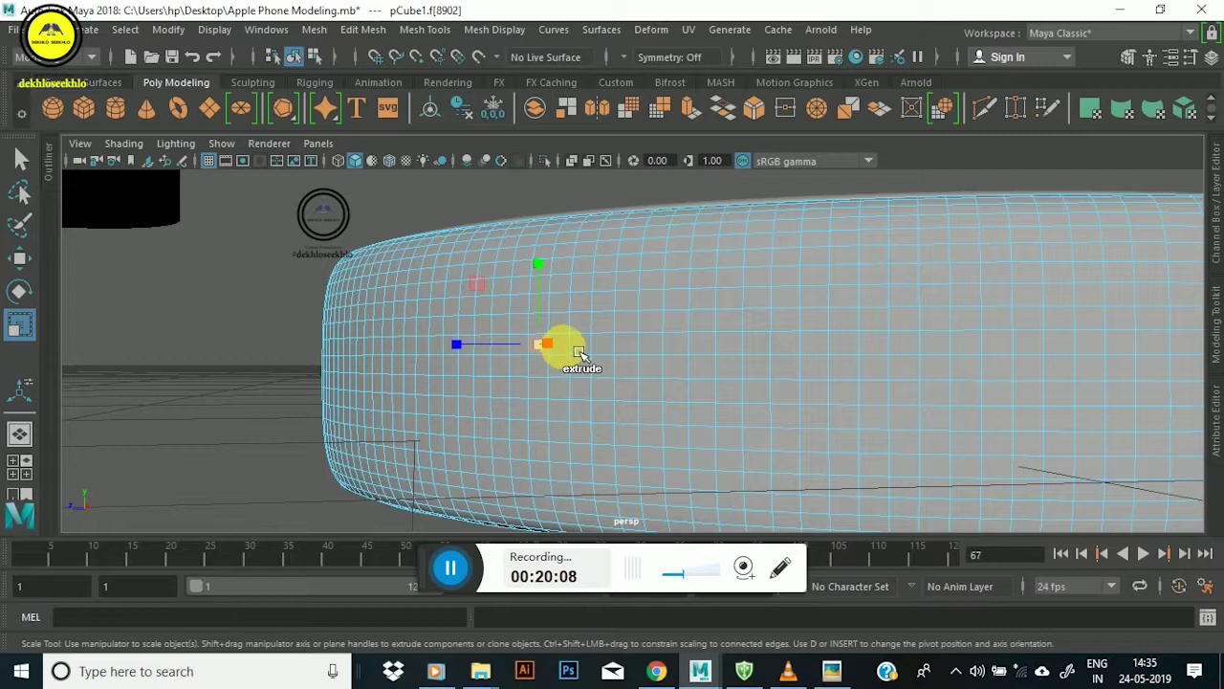
right_drag(567, 349, 579, 344)
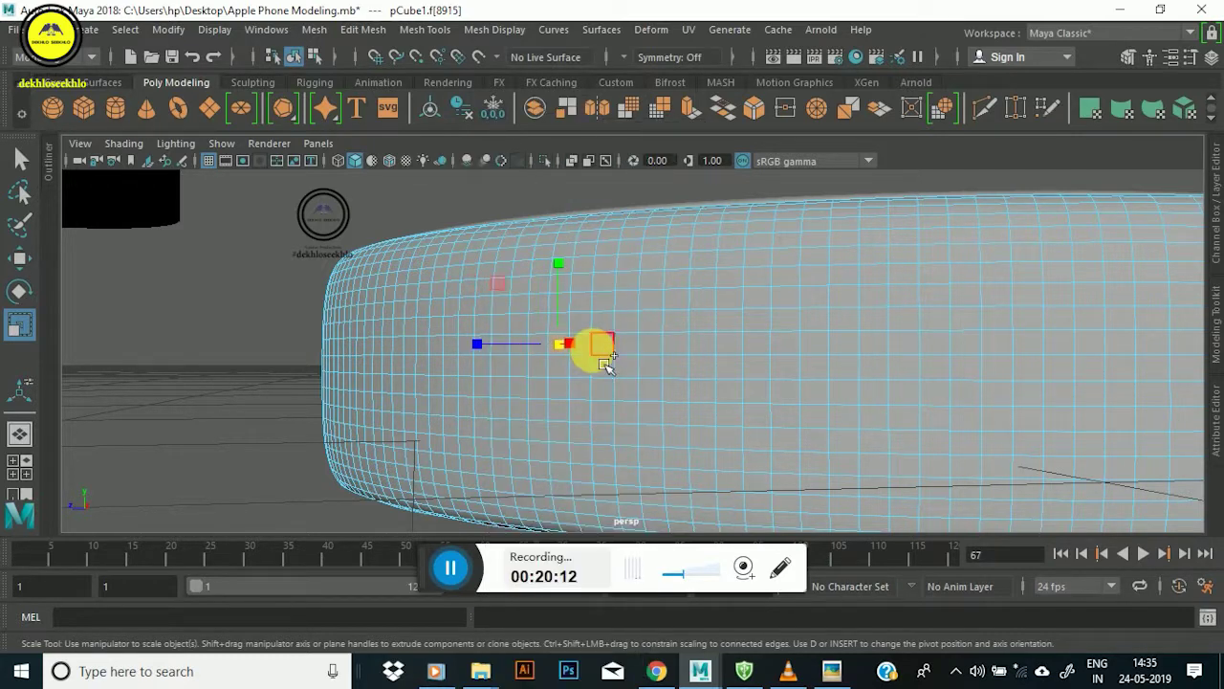
Select a band of side face loops and enable soft selection with an adjusted falloff radius.
shift+double_click(597, 355)
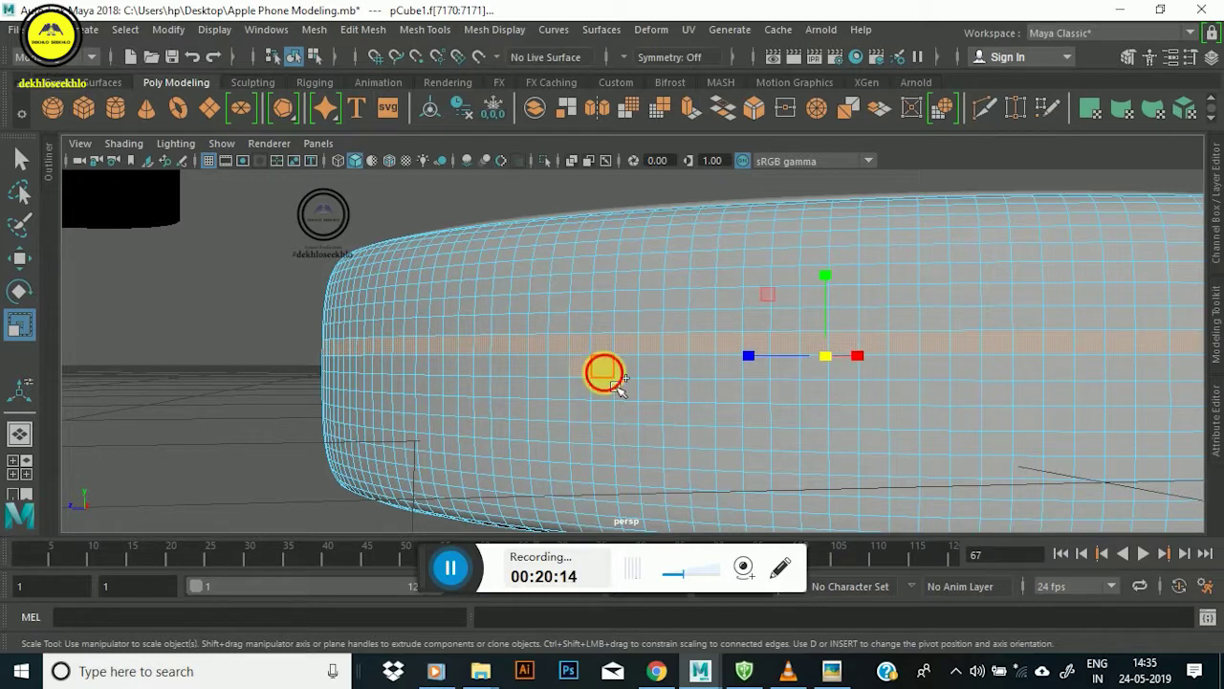
shift+drag(618, 427, 664, 407)
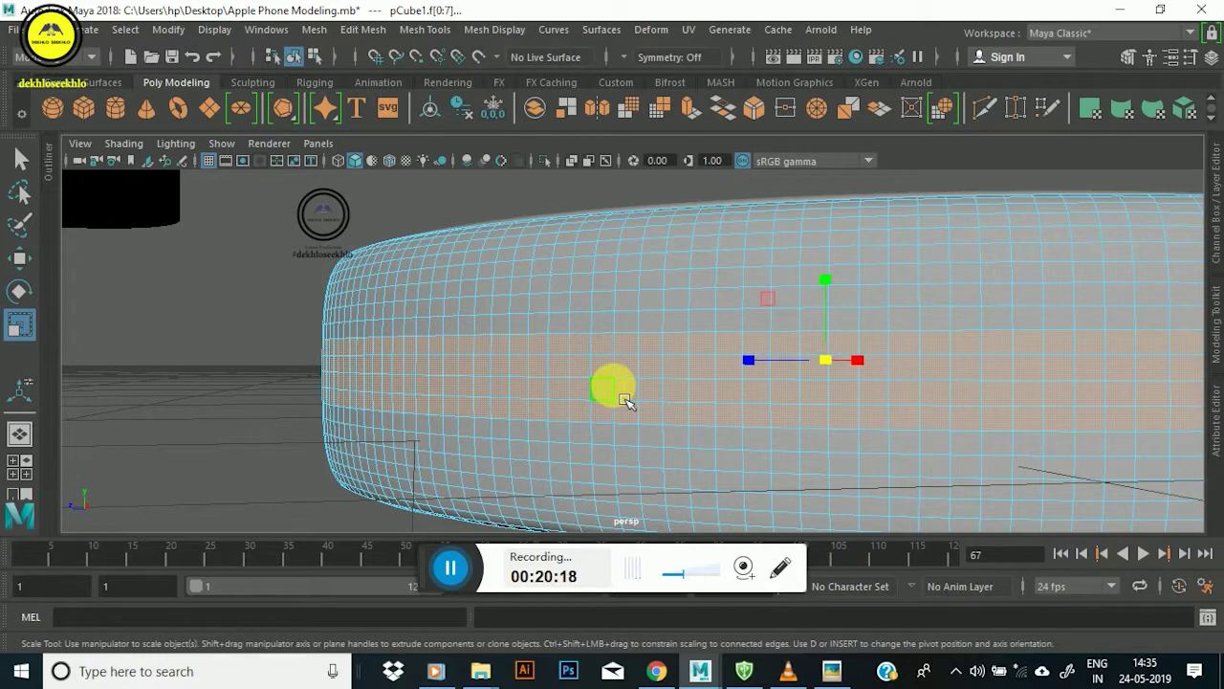
key(b)
middle_drag(612, 383, 612, 366)
key(ctrl+z)
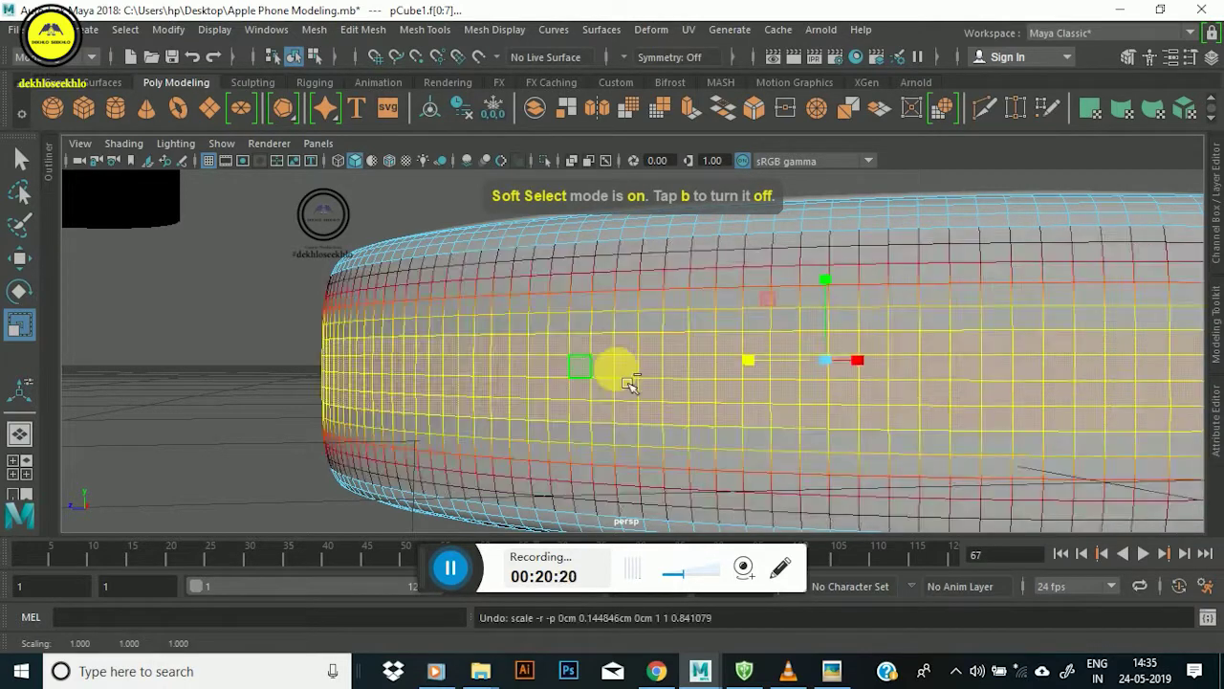
key(b)
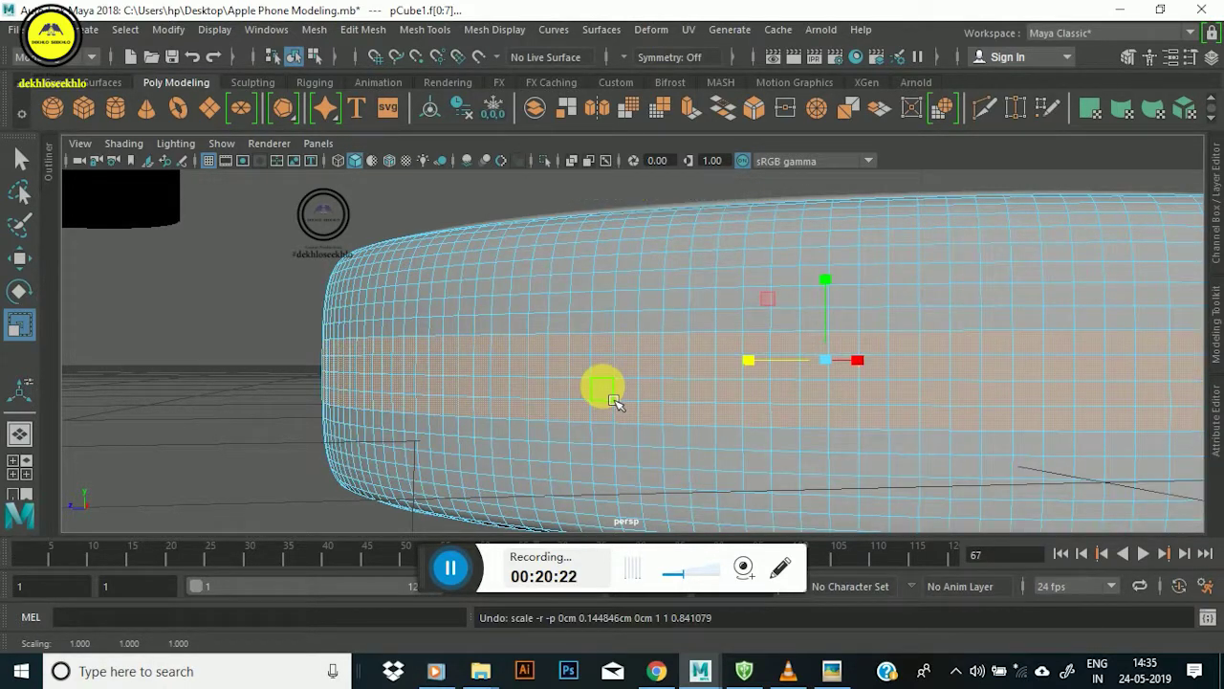
key(b)
middle_drag(613, 402, 620, 409)
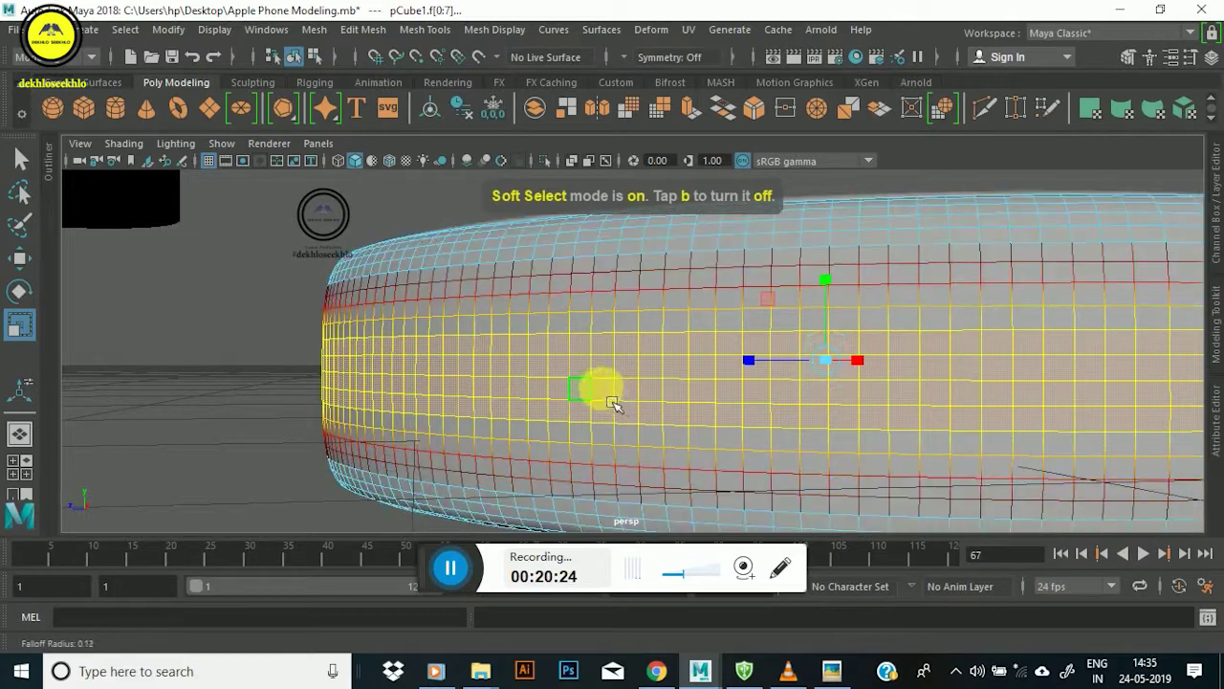
Scale the soft-selected band uniformly outward to about 1.011.
key(r)
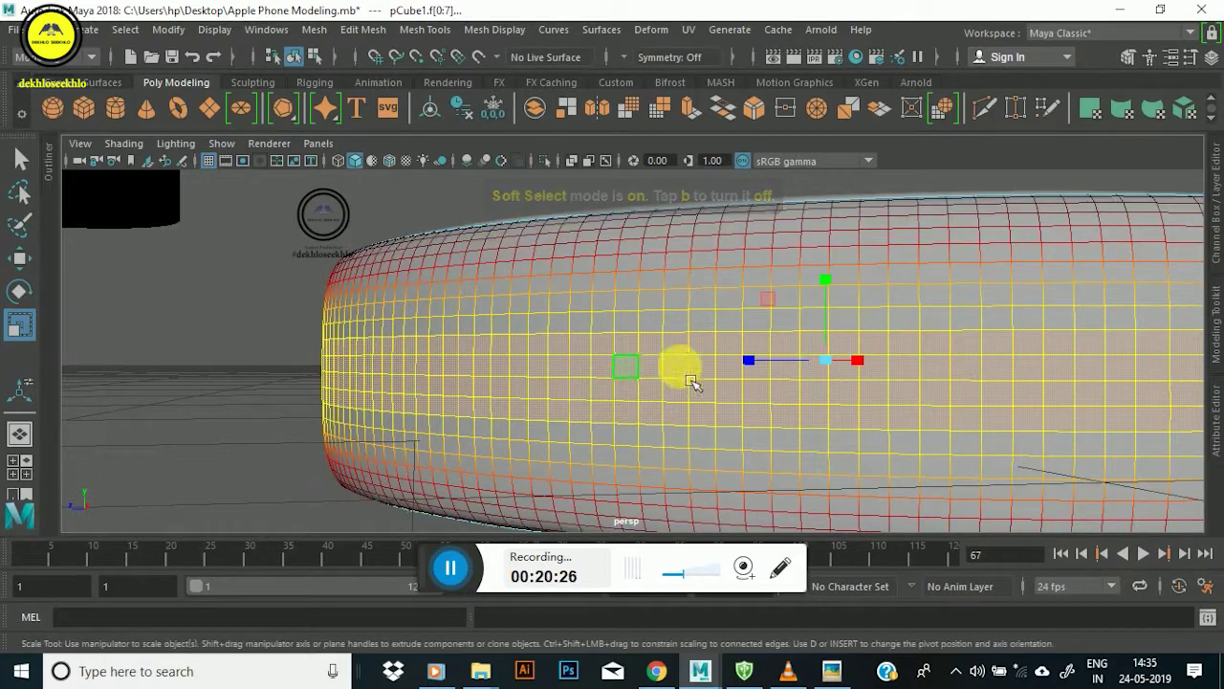
drag(841, 377, 849, 388)
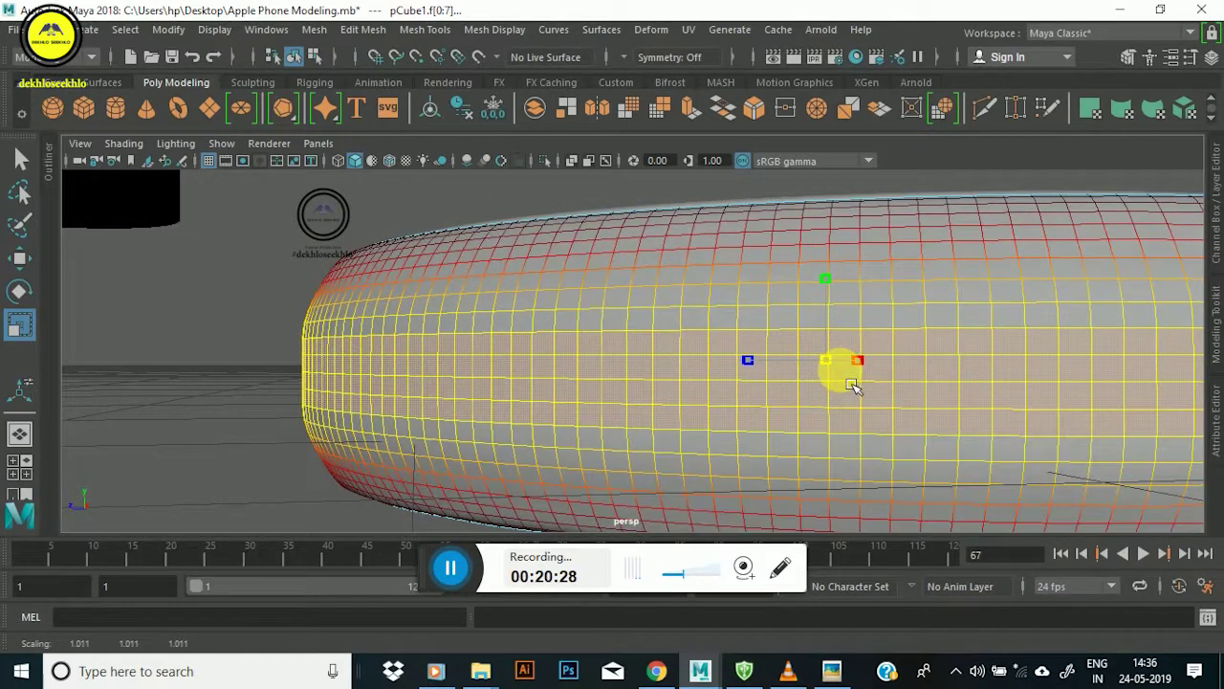
mouse_move(686, 374)
alt+mouse_down()
mouse_move(561, 396)
mouse_move(583, 383)
mouse_move(355, 350)
mouse_move(511, 383)
mouse_move(508, 366)
mouse_move(537, 407)
alt+mouse_up()
mouse_move(538, 407)
alt+right_down()
mouse_move(539, 423)
mouse_move(566, 334)
mouse_move(582, 357)
alt+right_up()
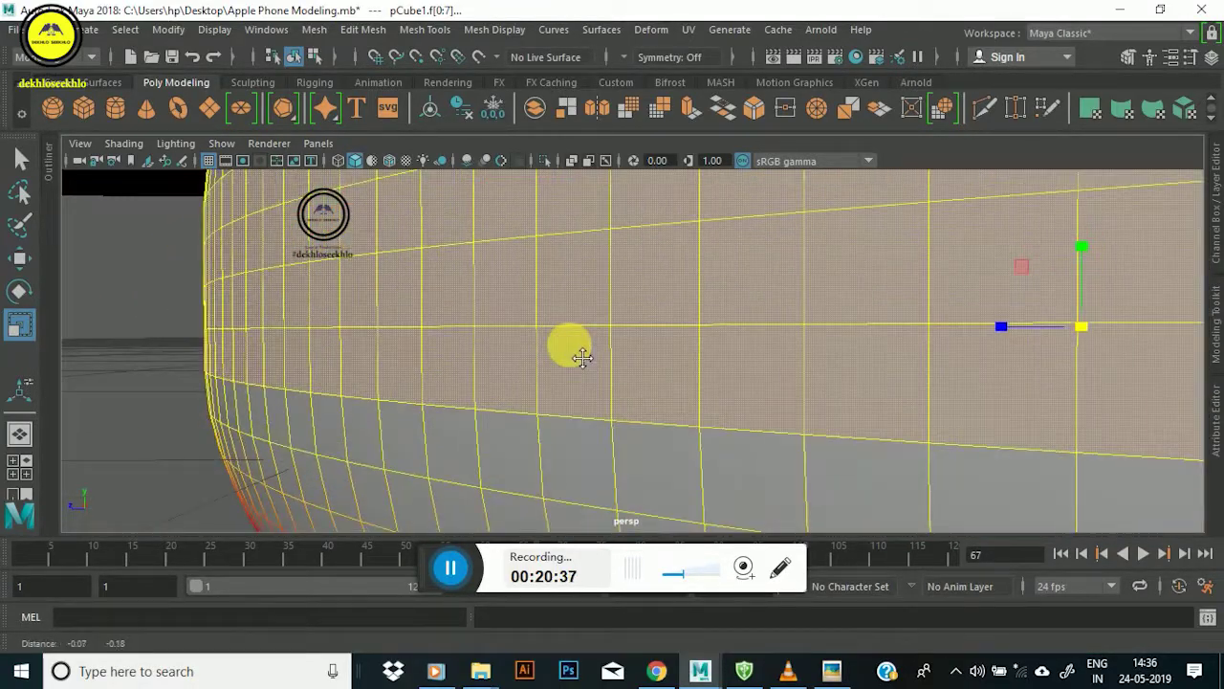
alt+drag(582, 357, 578, 380)
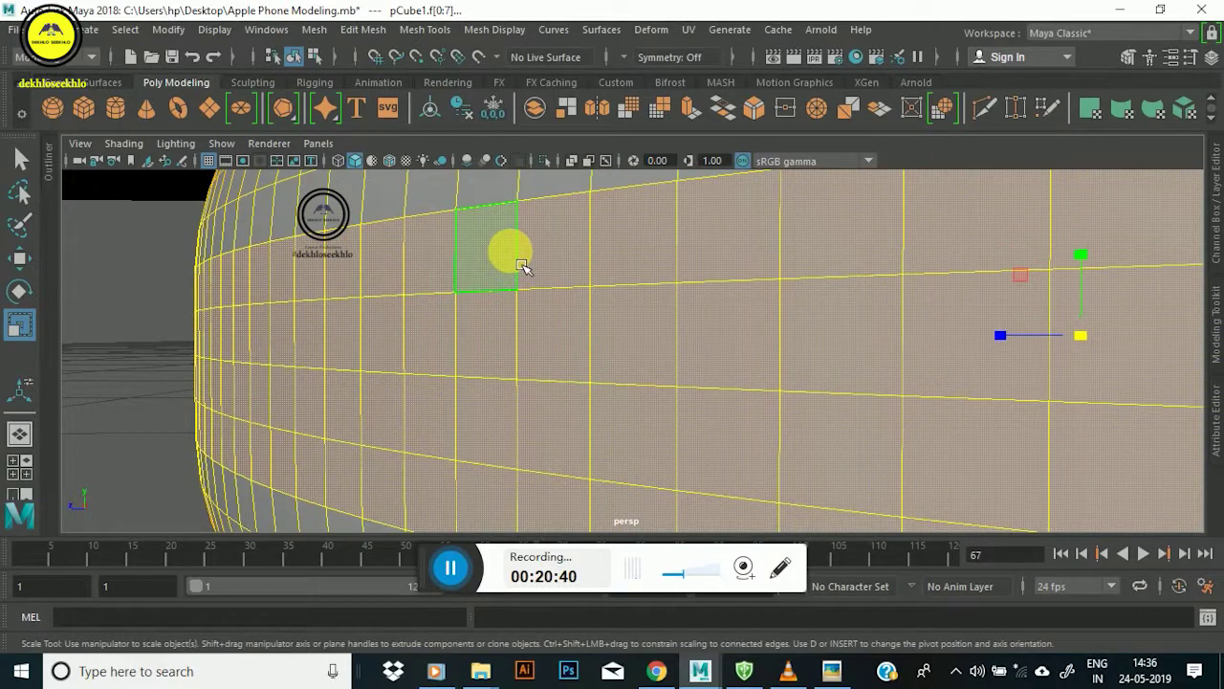
Select two adjacent side face loops and enable soft selection with a set falloff.
click(492, 333)
shift+double_click(574, 350)
shift+click(487, 396)
shift+double_click(550, 412)
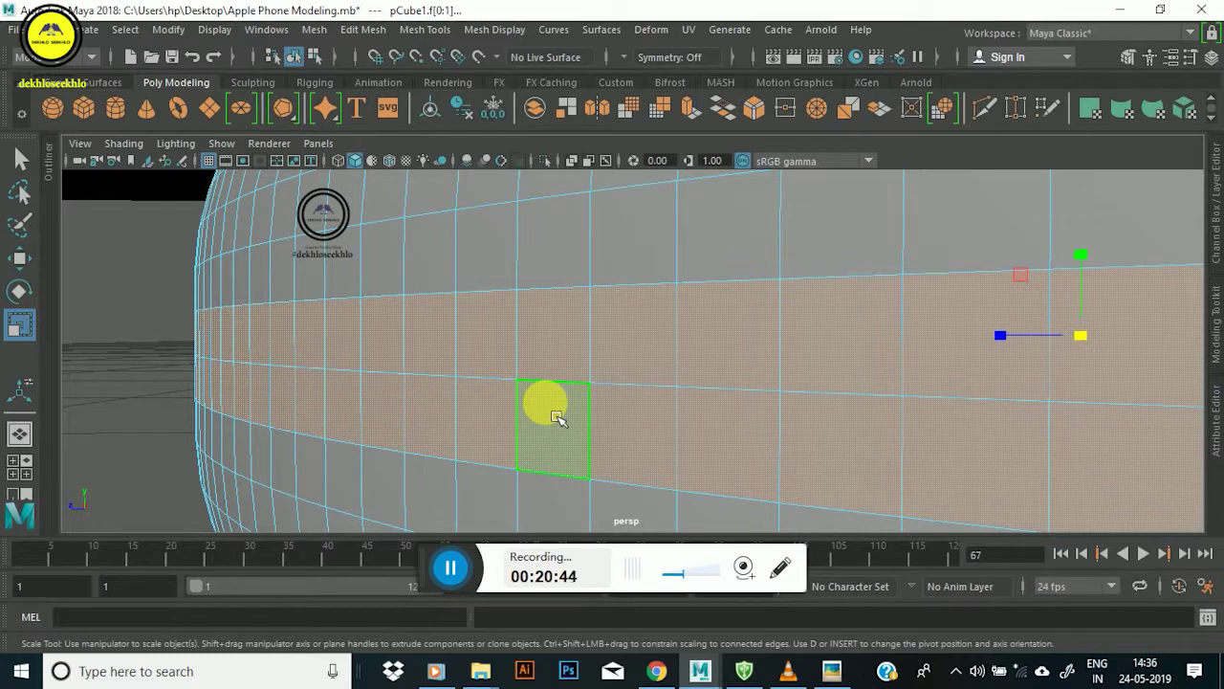
key(b)
drag(540, 384, 556, 399)
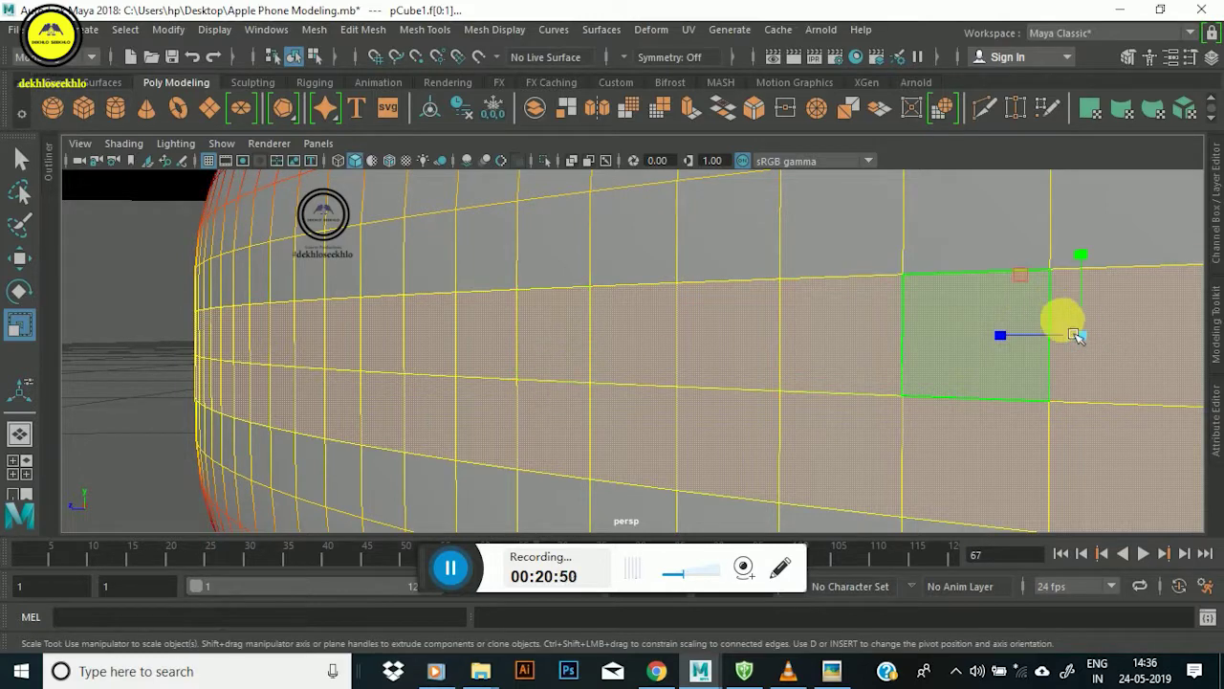
Scale the two soft-selected loops slightly larger, then shrink them back a touch.
drag(1098, 354, 1100, 355)
scroll(889, 314, down, 5)
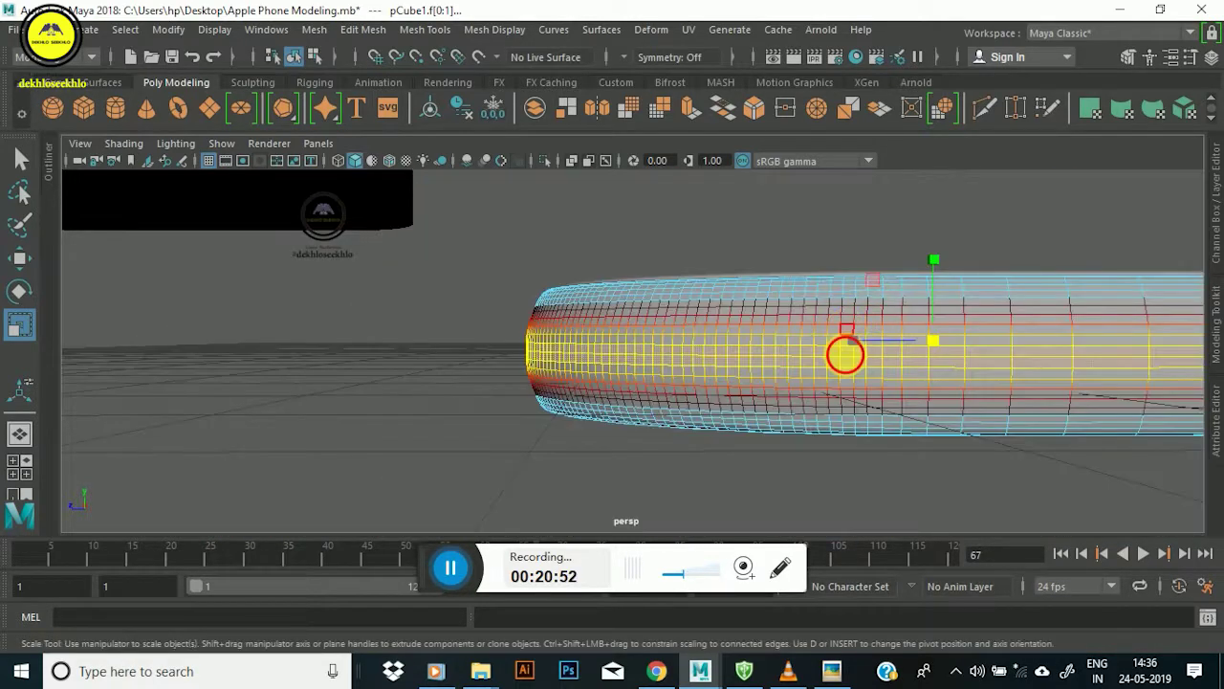
scroll(590, 323, up, 2)
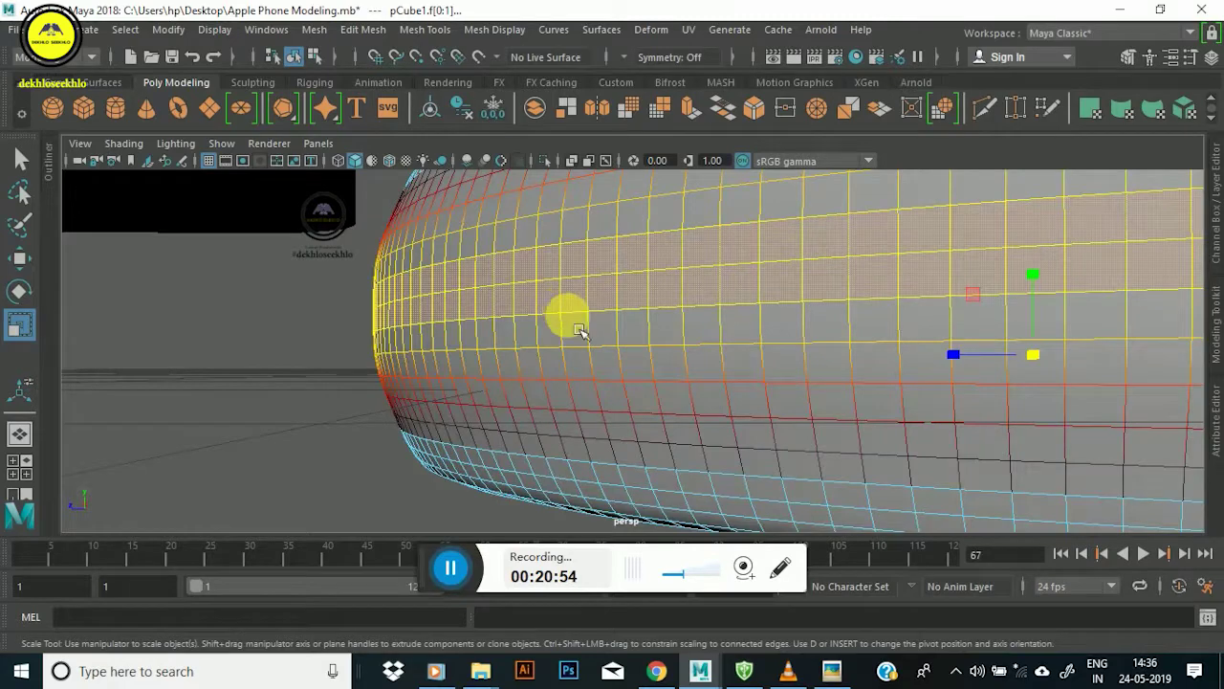
scroll(602, 345, up, 2)
drag(1078, 394, 1080, 400)
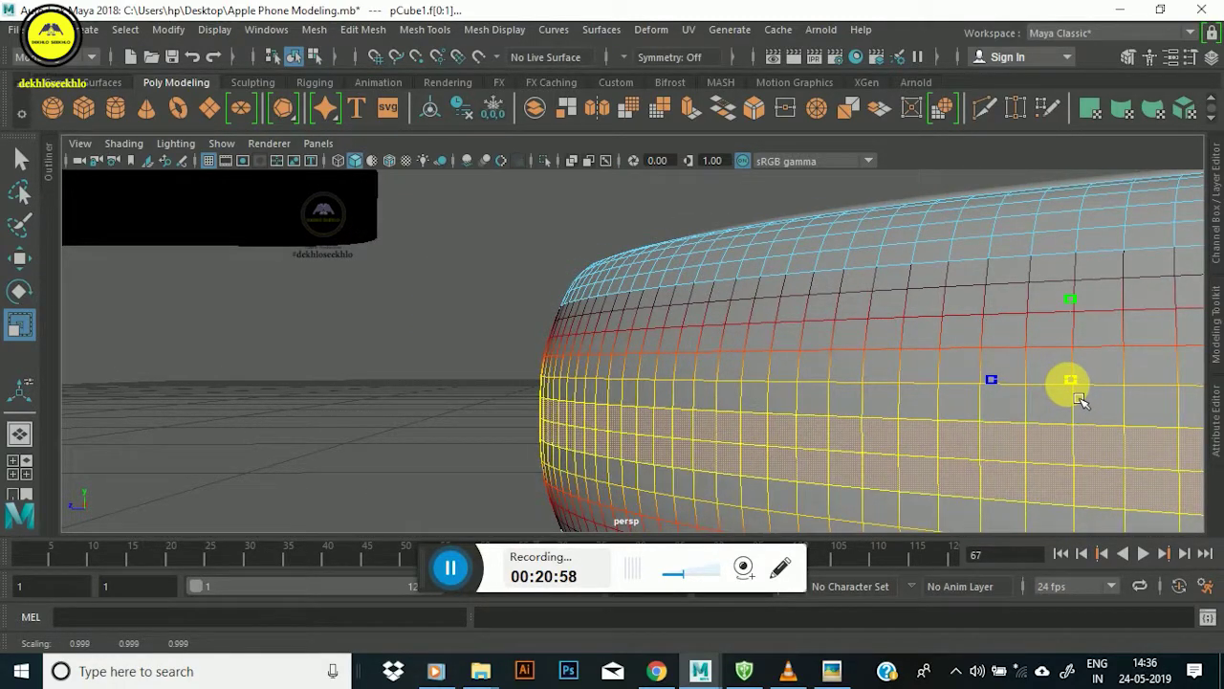
Clear the soft-selected faces on the phone body.
mouse_move(734, 406)
alt+mouse_down()
mouse_move(628, 315)
mouse_move(677, 374)
mouse_move(696, 360)
mouse_move(683, 355)
mouse_move(724, 382)
mouse_move(757, 358)
mouse_move(683, 344)
alt+mouse_up()
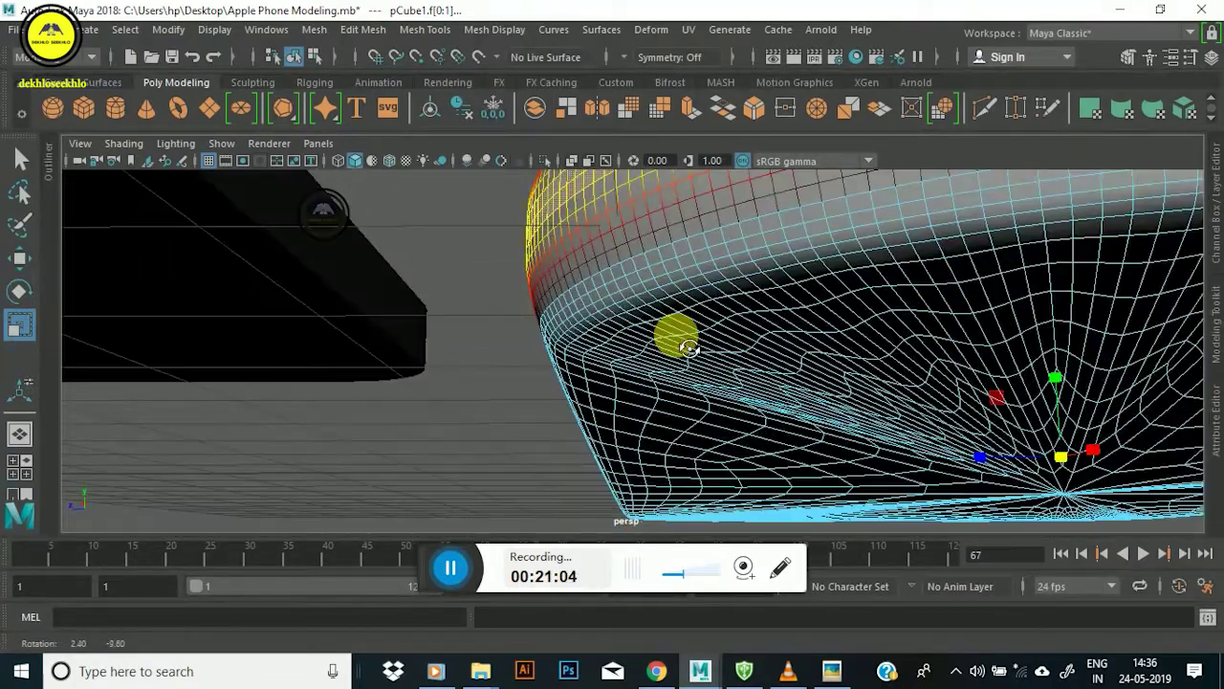
right_drag(639, 280, 450, 390)
mouse_move(522, 382)
alt+mouse_down()
mouse_move(622, 443)
mouse_move(648, 396)
mouse_move(508, 423)
mouse_move(558, 480)
mouse_move(427, 484)
mouse_move(450, 465)
mouse_move(678, 399)
alt+mouse_up()
click(643, 440)
mouse_move(560, 429)
alt+mouse_down()
mouse_move(661, 363)
mouse_move(647, 399)
alt+mouse_up()
click(459, 440)
key(ctrl+z)
key(ctrl+z)
key(ctrl+z)
key(ctrl+z)
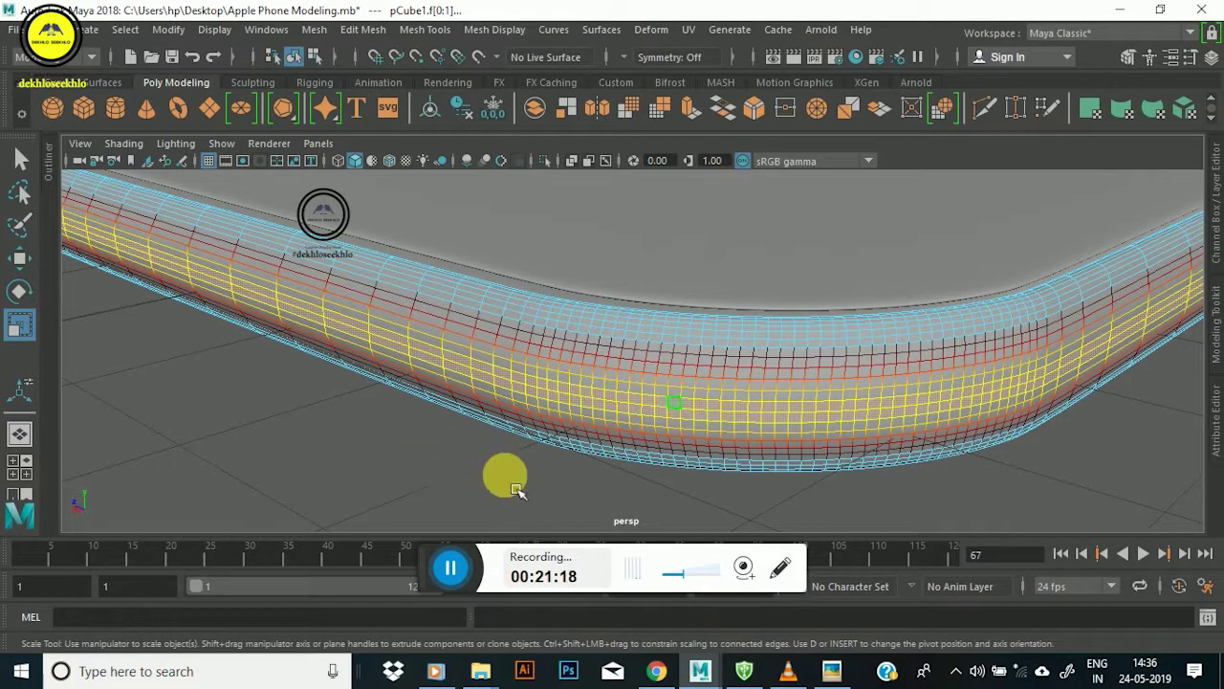
click(363, 459)
Return the phone body to Object Mode and redo the last undone change.
click(612, 419)
mouse_move(620, 427)
alt+mouse_down()
mouse_move(683, 396)
mouse_move(631, 392)
mouse_move(670, 410)
alt+mouse_up()
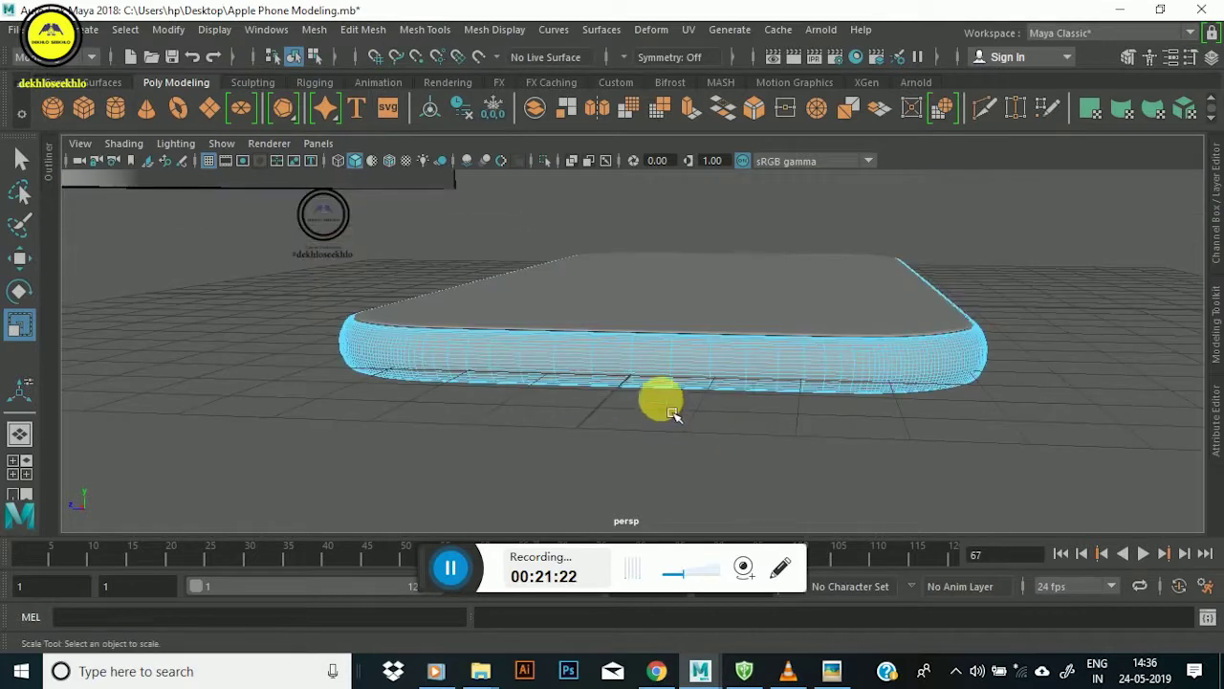
right_drag(656, 383, 1013, 11)
mouse_move(902, 246)
alt+mouse_down()
mouse_move(724, 341)
mouse_move(786, 332)
alt+mouse_up()
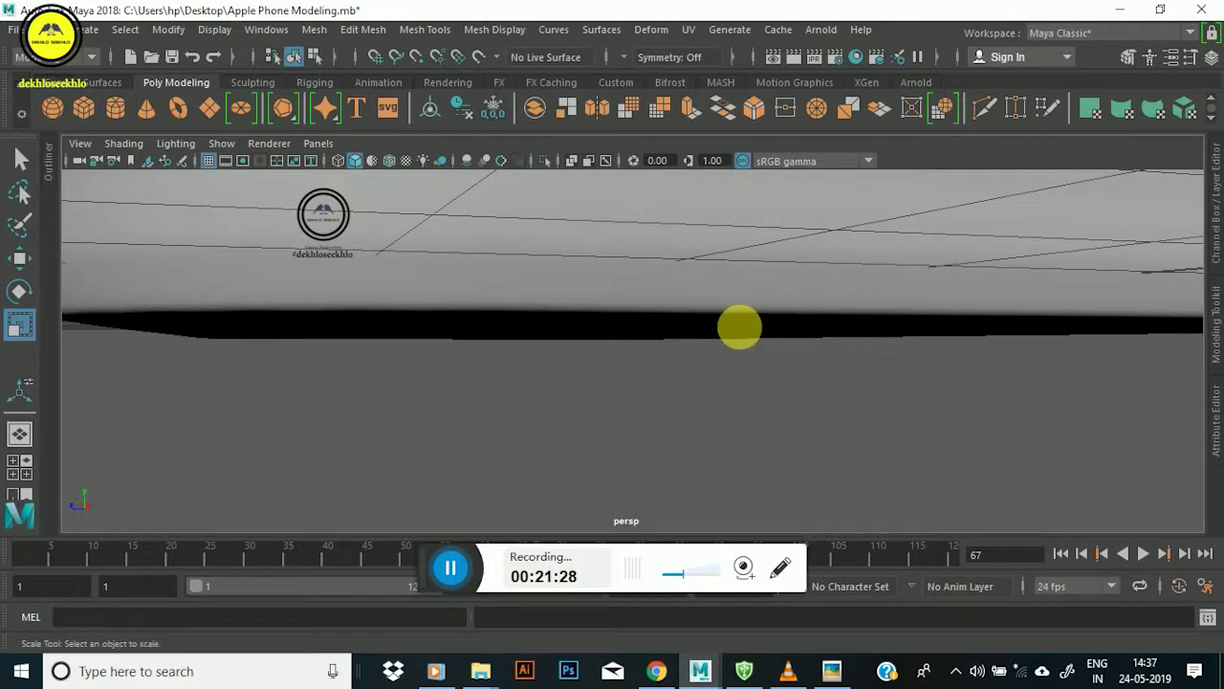
key(shift+z)
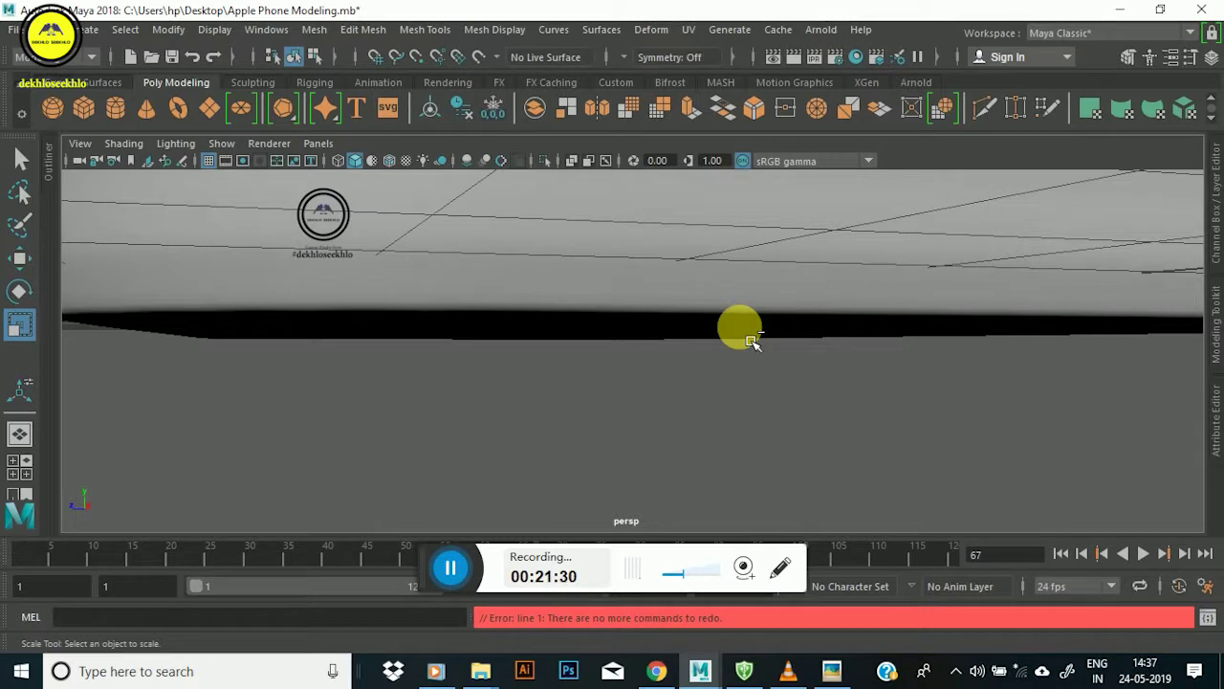
Select pCube1, inspect its curved edge and corner, then deselect it.
mouse_move(753, 342)
alt+mouse_down()
mouse_move(718, 355)
mouse_move(670, 320)
alt+mouse_up()
click(588, 342)
mouse_move(587, 342)
alt+mouse_down()
mouse_move(617, 383)
mouse_move(579, 355)
alt+mouse_up()
mouse_move(579, 355)
alt+right_down()
mouse_move(593, 411)
mouse_move(683, 314)
mouse_move(669, 374)
mouse_move(664, 354)
mouse_move(634, 383)
mouse_move(706, 333)
mouse_move(724, 344)
mouse_move(801, 331)
mouse_move(605, 302)
mouse_move(664, 391)
mouse_move(577, 402)
mouse_move(470, 300)
alt+right_up()
alt+middle_drag(470, 300, 605, 412)
mouse_move(605, 412)
alt+mouse_down()
mouse_move(615, 401)
mouse_move(506, 376)
mouse_move(492, 415)
mouse_move(547, 401)
mouse_move(568, 306)
mouse_move(612, 437)
mouse_move(513, 417)
mouse_move(450, 465)
mouse_move(470, 484)
mouse_move(556, 501)
mouse_move(618, 418)
mouse_move(778, 377)
mouse_move(833, 399)
mouse_move(542, 321)
alt+mouse_up()
drag(923, 461, 928, 383)
click(902, 350)
scroll(855, 344, up, 3)
scroll(881, 355, up, 2)
scroll(881, 355, down, 5)
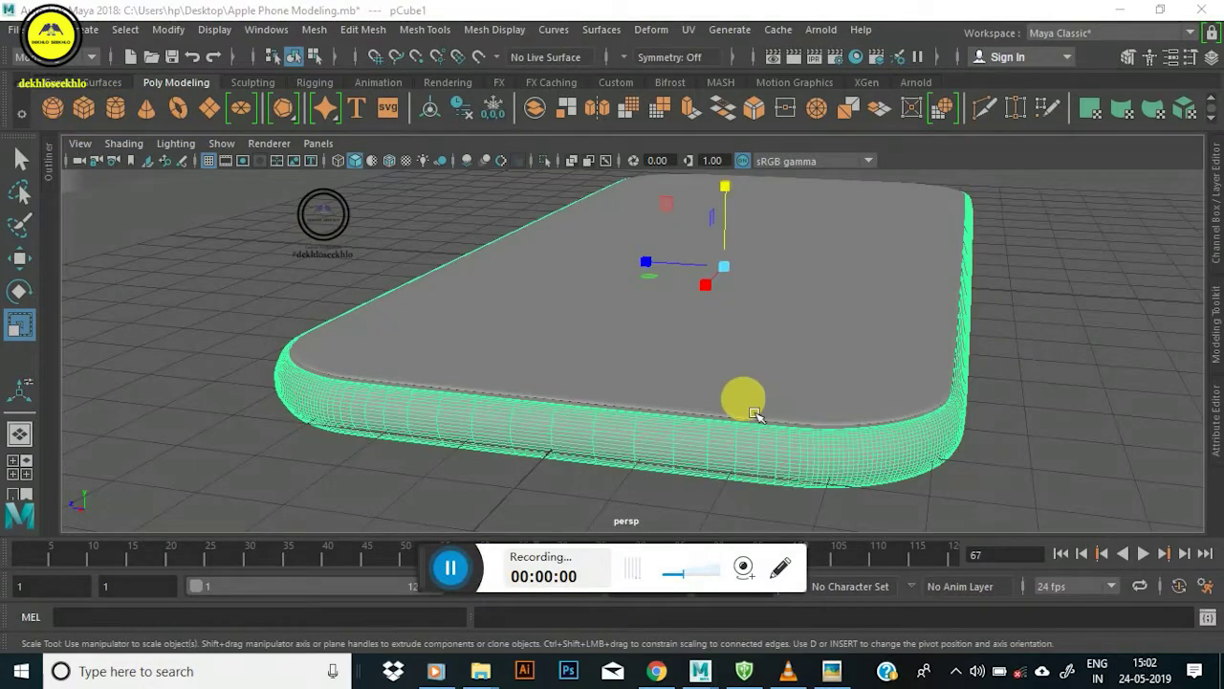
Deselect the phone surface and switch to the Move tool.
scroll(903, 378, up, 2)
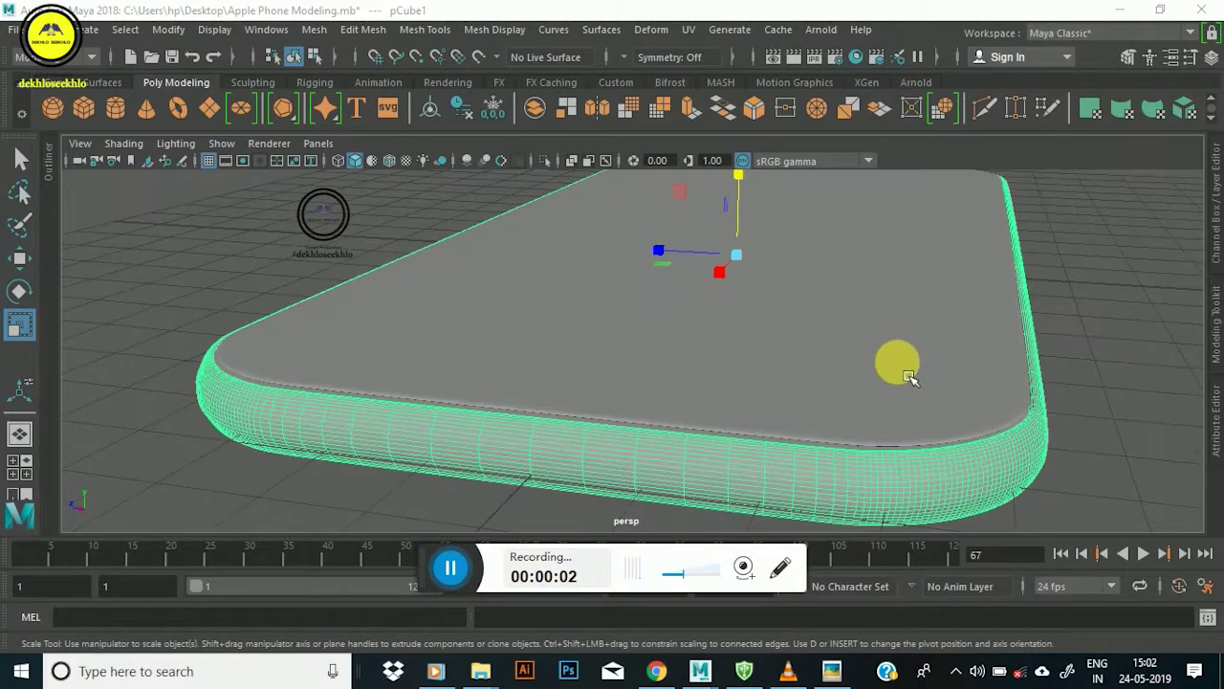
mouse_move(956, 358)
alt+mouse_down()
mouse_move(724, 314)
mouse_move(863, 350)
mouse_move(740, 277)
mouse_move(710, 345)
mouse_move(923, 334)
mouse_move(663, 377)
mouse_move(567, 351)
mouse_move(659, 358)
mouse_move(554, 328)
mouse_move(565, 342)
mouse_move(514, 342)
mouse_move(514, 325)
mouse_move(705, 339)
mouse_move(570, 297)
mouse_move(565, 350)
mouse_move(546, 347)
mouse_move(487, 243)
alt+mouse_up()
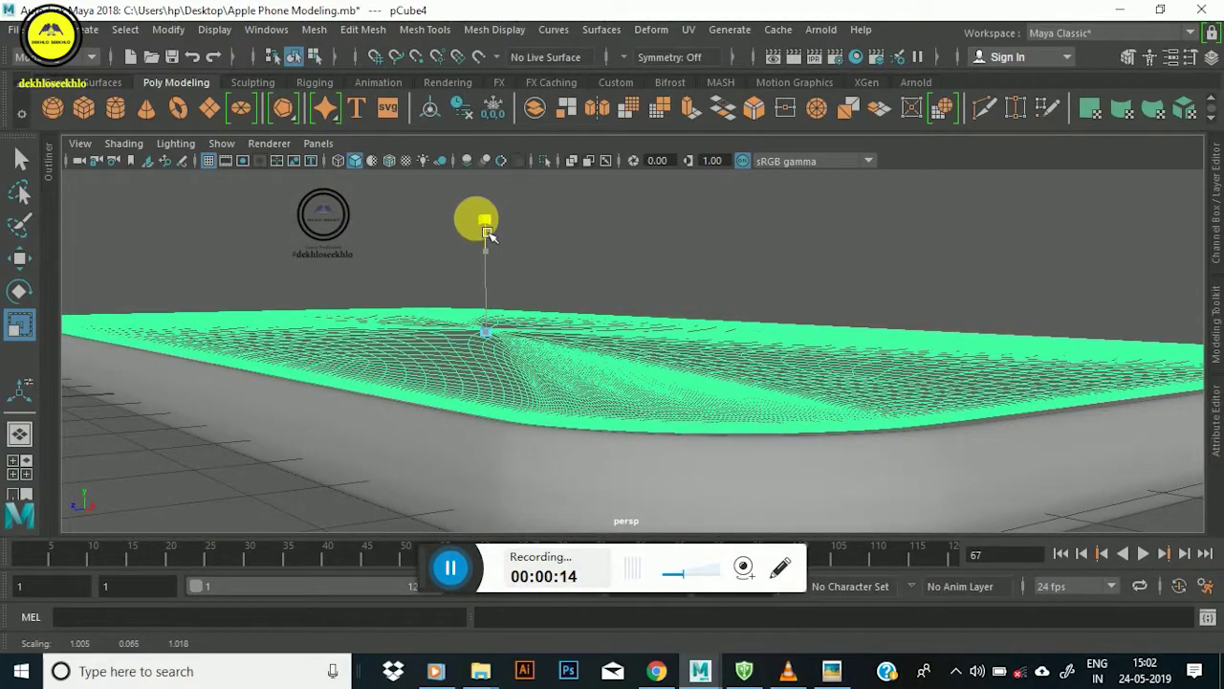
click(593, 281)
key(w)
mouse_move(593, 282)
alt+mouse_down()
mouse_move(669, 392)
mouse_move(619, 401)
mouse_move(587, 380)
mouse_move(596, 355)
mouse_move(595, 385)
alt+mouse_up()
Select the flat top panel pCube4 lying on the phone's top surface.
click(594, 386)
mouse_move(582, 331)
alt+mouse_down()
mouse_move(641, 322)
mouse_move(617, 342)
mouse_move(647, 344)
mouse_move(513, 382)
mouse_move(487, 355)
mouse_move(514, 351)
alt+mouse_up()
mouse_move(1128, 300)
alt+mouse_down()
mouse_move(928, 364)
mouse_move(732, 294)
mouse_move(670, 387)
mouse_move(678, 355)
mouse_move(614, 414)
mouse_move(532, 377)
mouse_move(706, 414)
alt+mouse_up()
click(596, 377)
scroll(565, 387, up, 2)
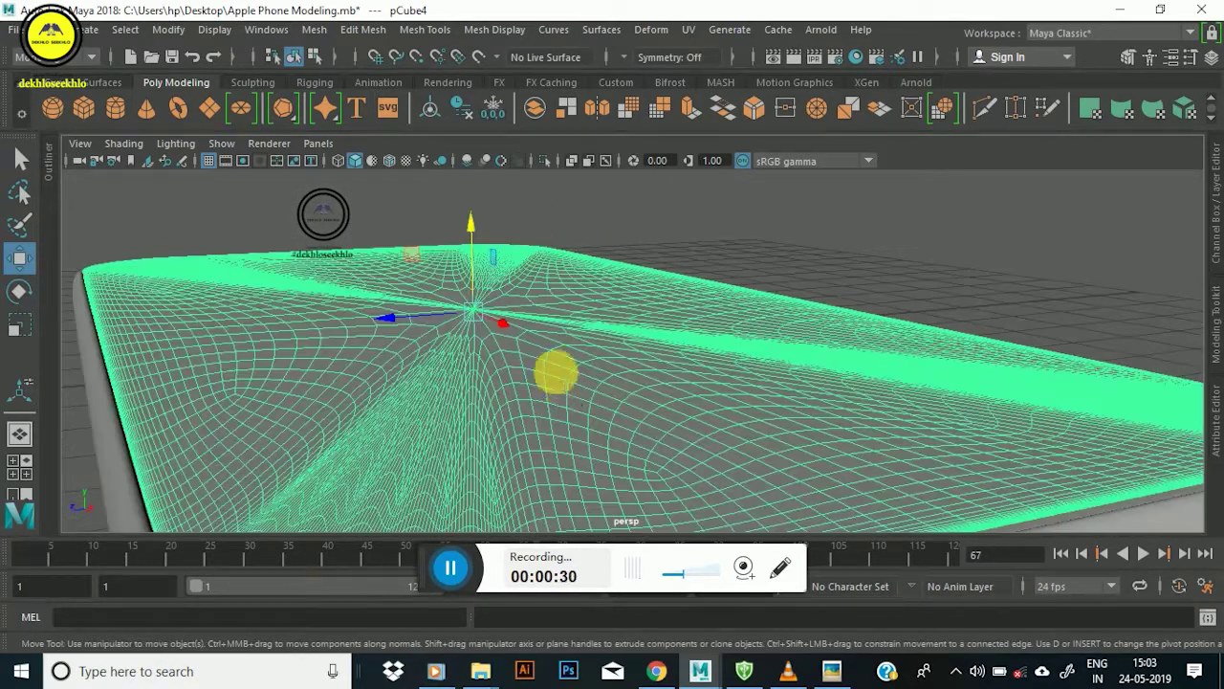
scroll(556, 373, down, 5)
scroll(550, 378, up, 2)
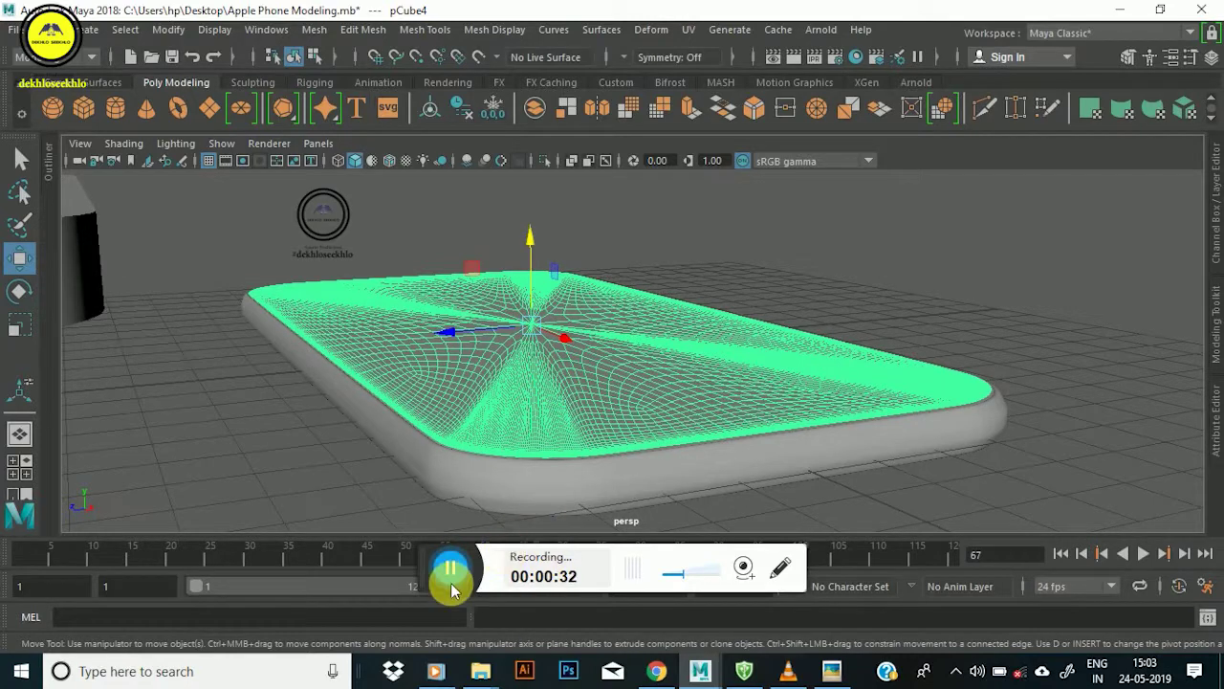
Create a cylinder at the phone's centre and switch to the four-view layout.
click(114, 107)
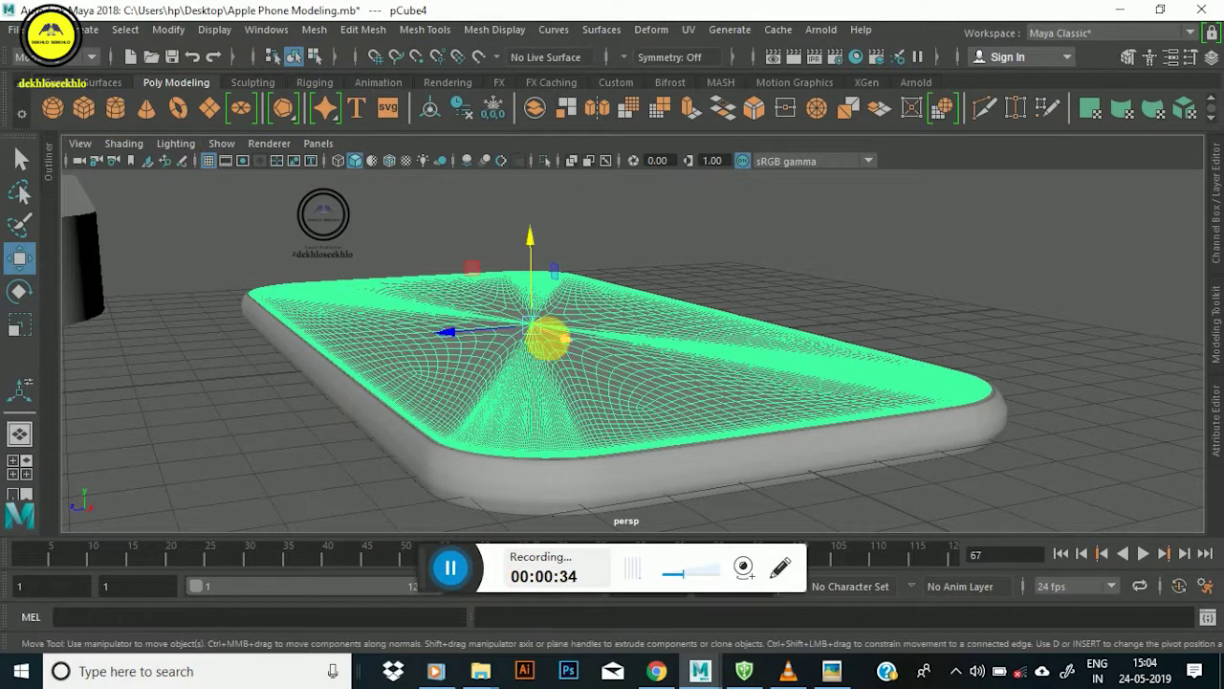
scroll(469, 311, up, 3)
alt+drag(483, 319, 500, 341)
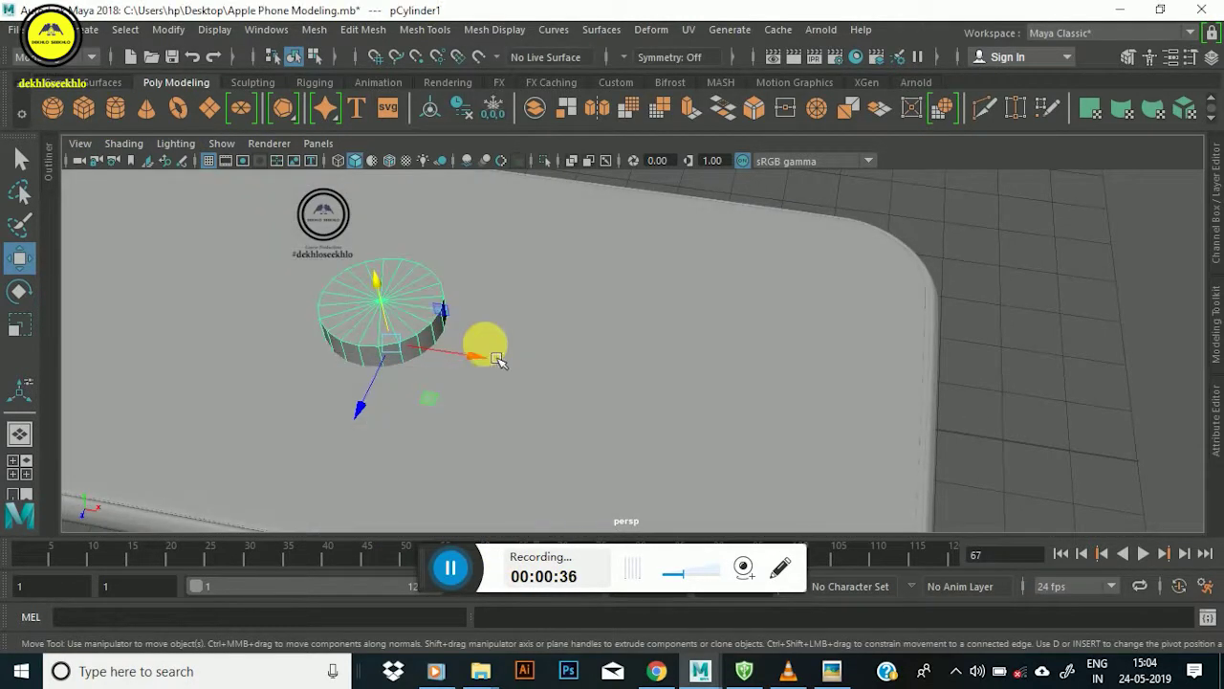
scroll(356, 362, up, 5)
key(space)
key(space)
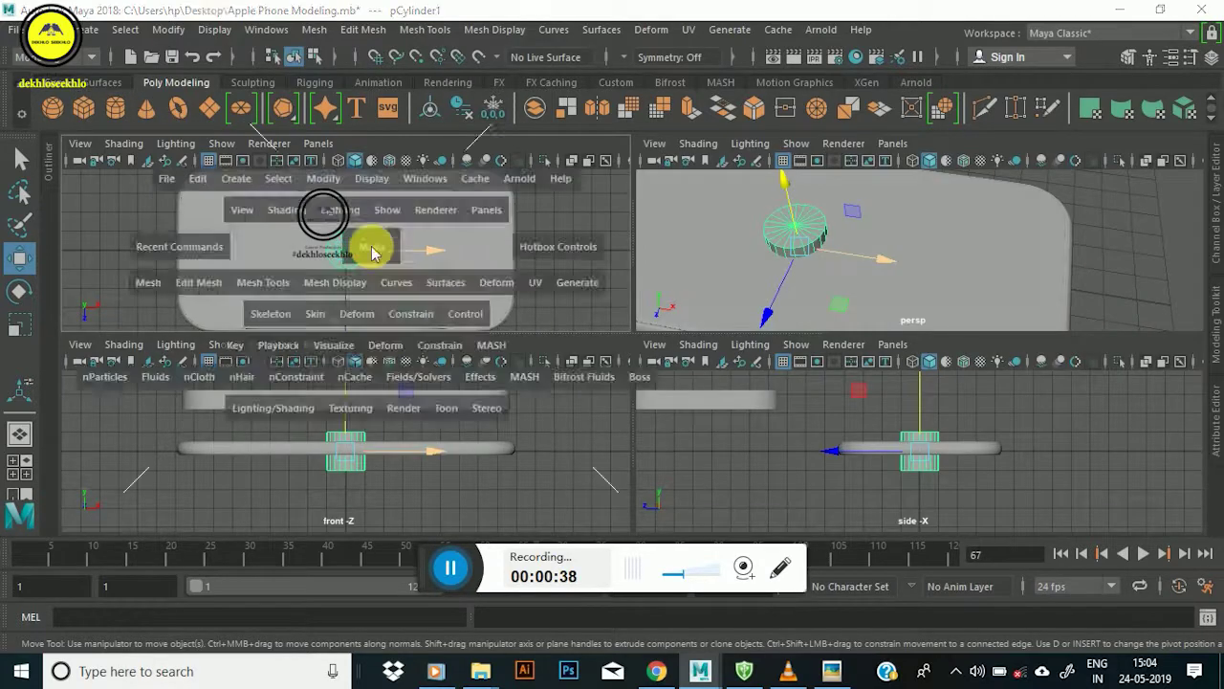
scroll(450, 316, down, 2)
scroll(574, 377, down, 2)
scroll(642, 374, down, 1)
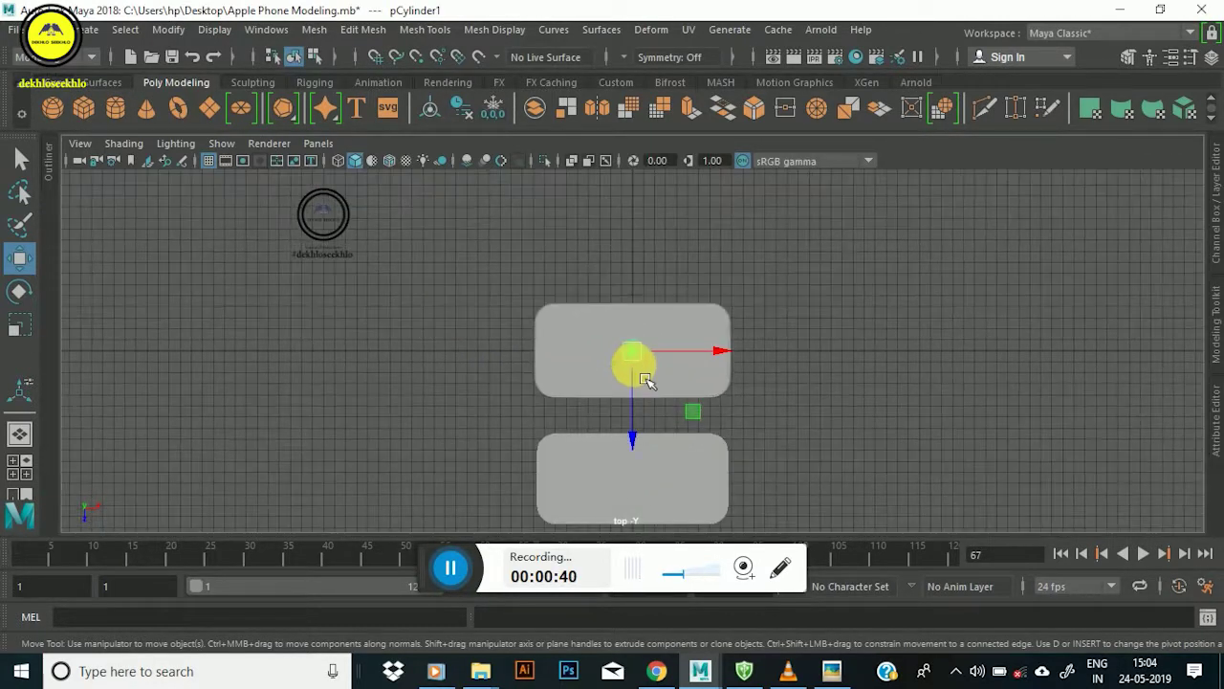
scroll(651, 368, up, 3)
scroll(619, 358, up, 3)
Move the cylinder just inside the phone body's right edge.
drag(649, 325, 833, 313)
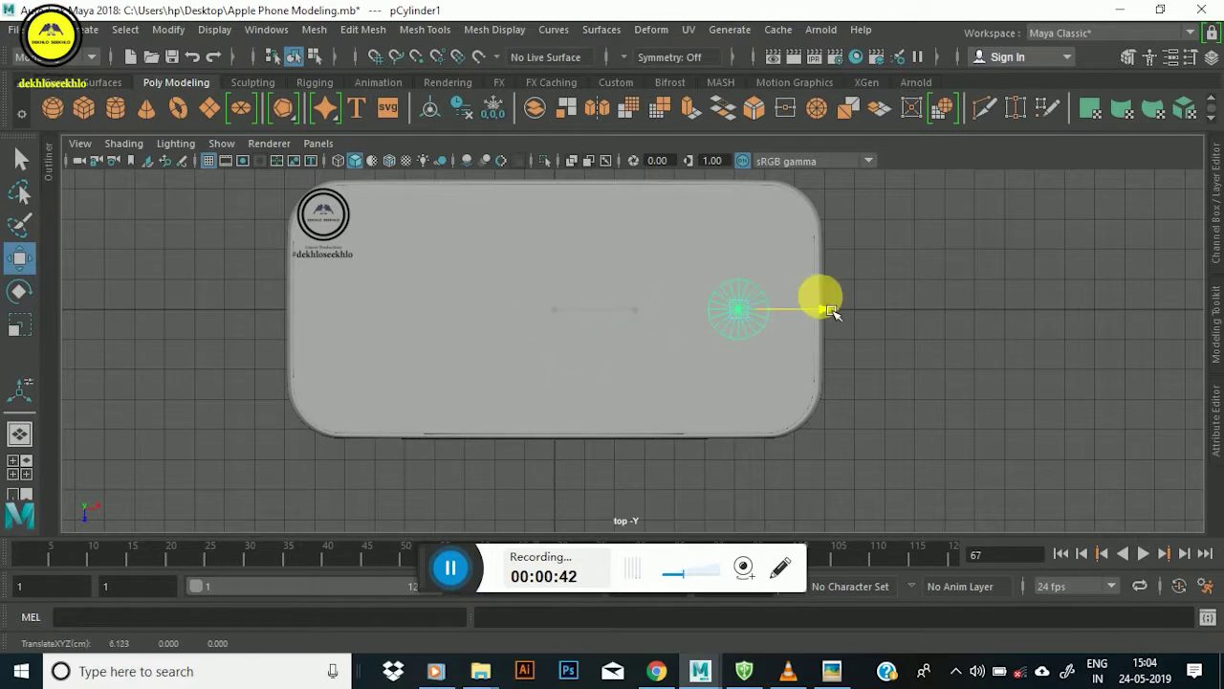
mouse_move(722, 316)
mouse_down()
mouse_move(385, 316)
mouse_move(819, 274)
mouse_move(861, 285)
mouse_up()
scroll(790, 355, up, 2)
mouse_move(874, 265)
alt+middle_down()
mouse_move(547, 382)
mouse_move(803, 285)
alt+middle_up()
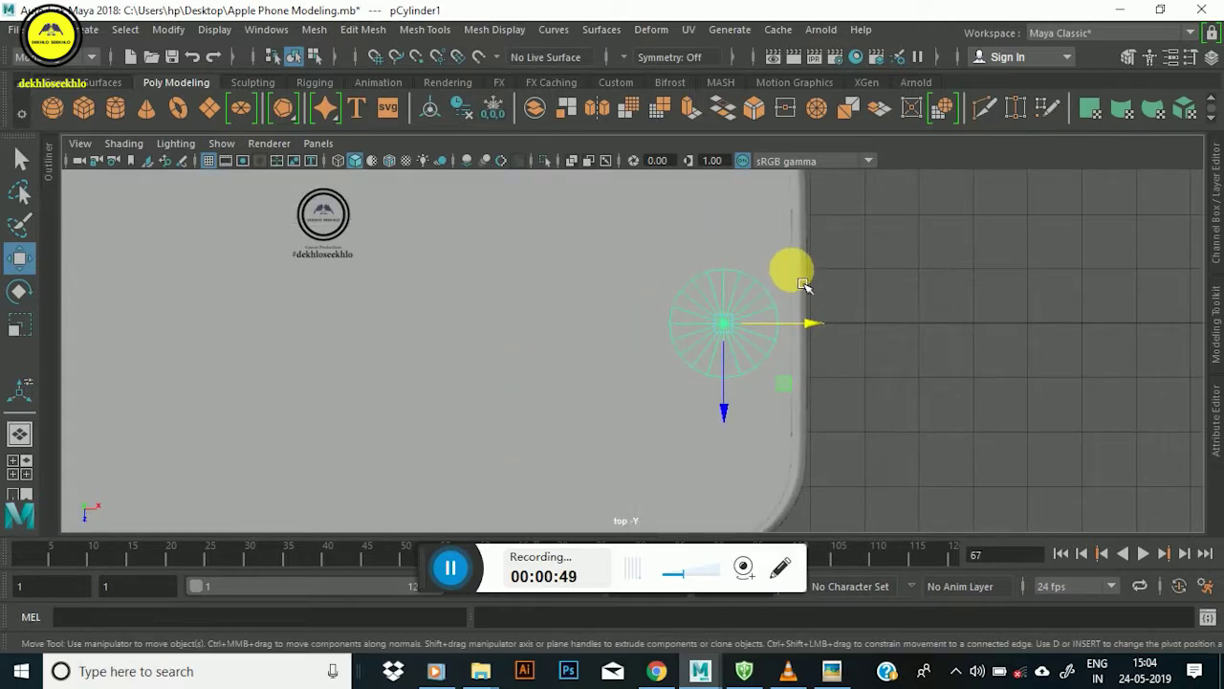
drag(834, 339, 851, 341)
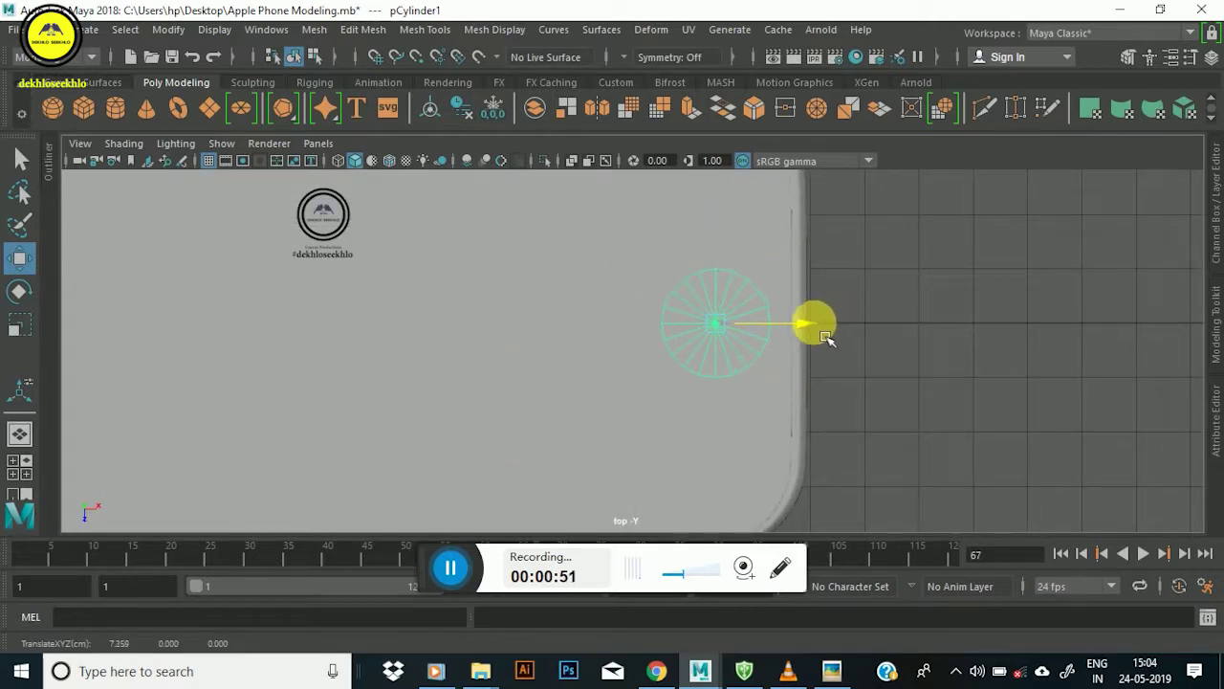
scroll(778, 309, down, 2)
scroll(695, 353, up, 1)
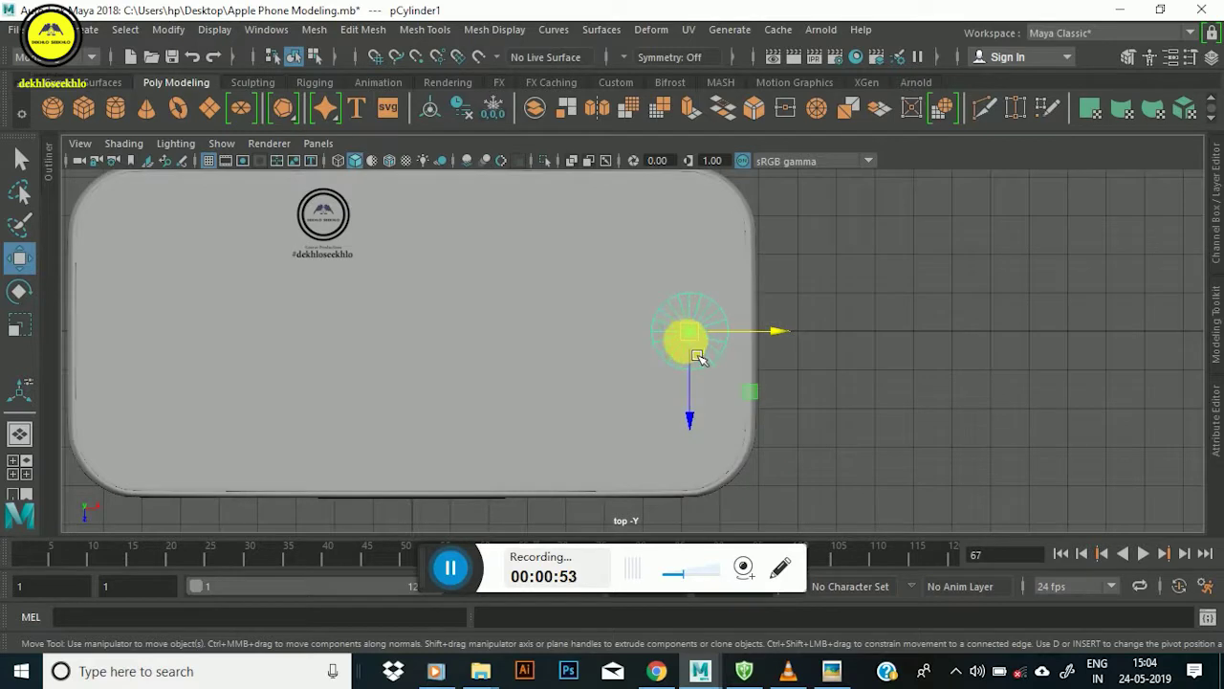
Check the iPhone 8 reference photo, scale the cylinder down slightly, and open its shape attributes.
click(831, 675)
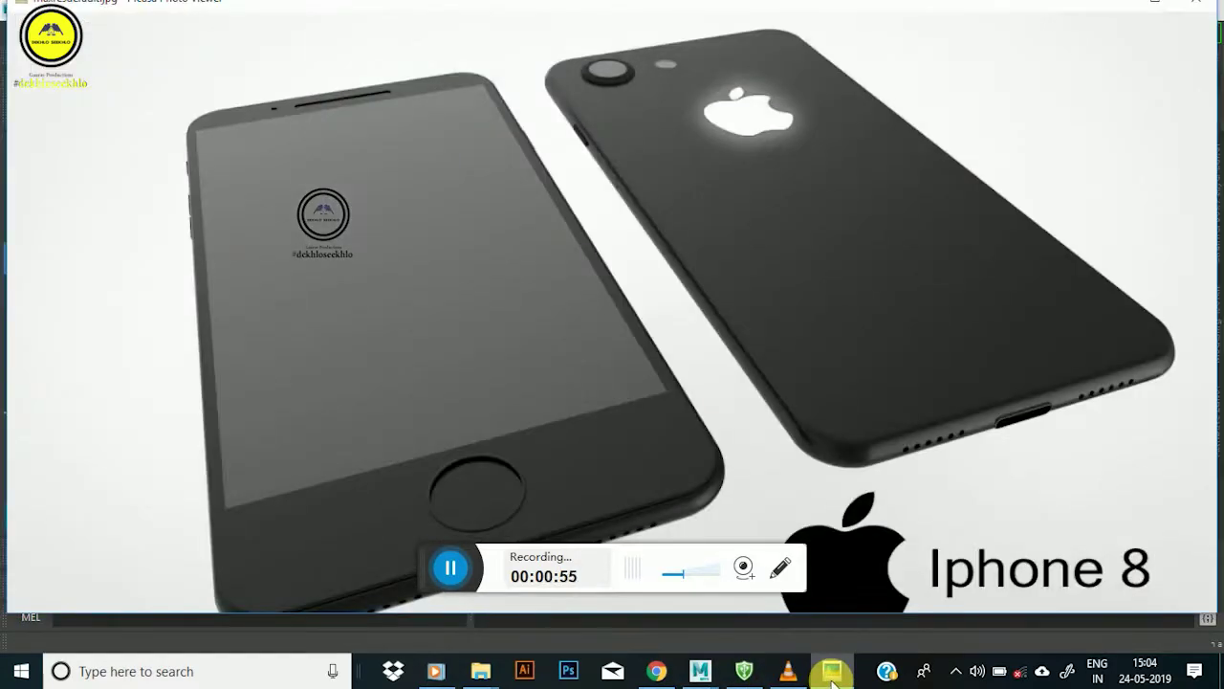
click(831, 675)
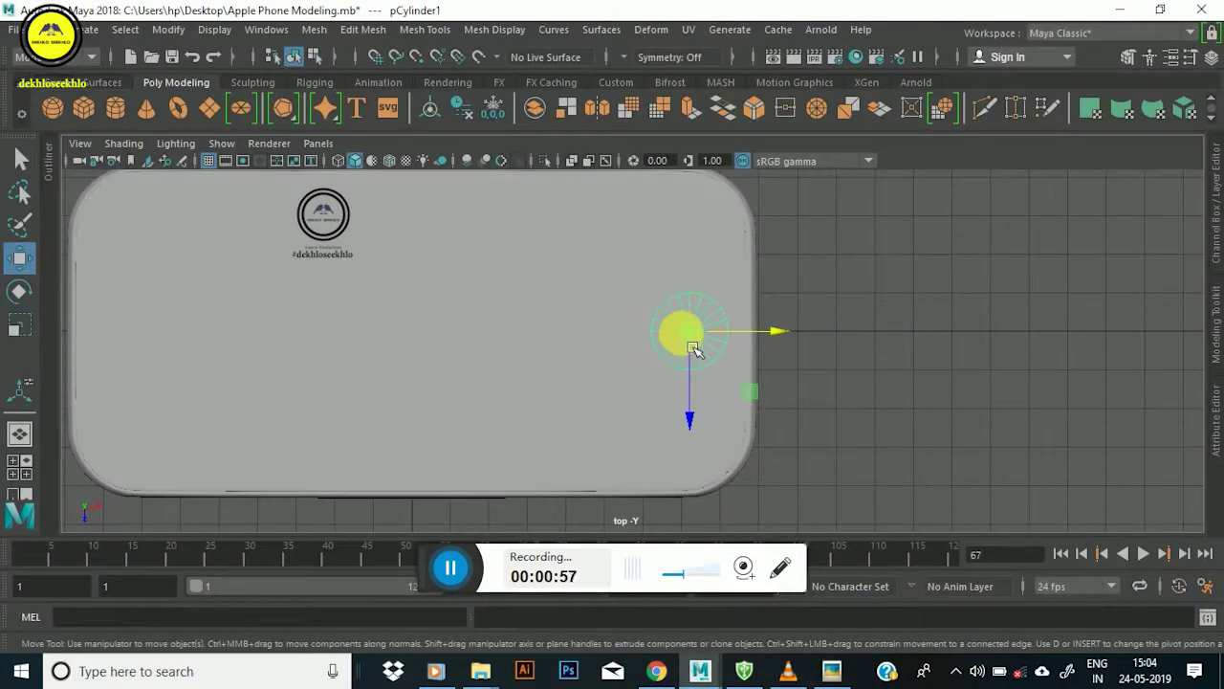
key(r)
drag(695, 351, 697, 354)
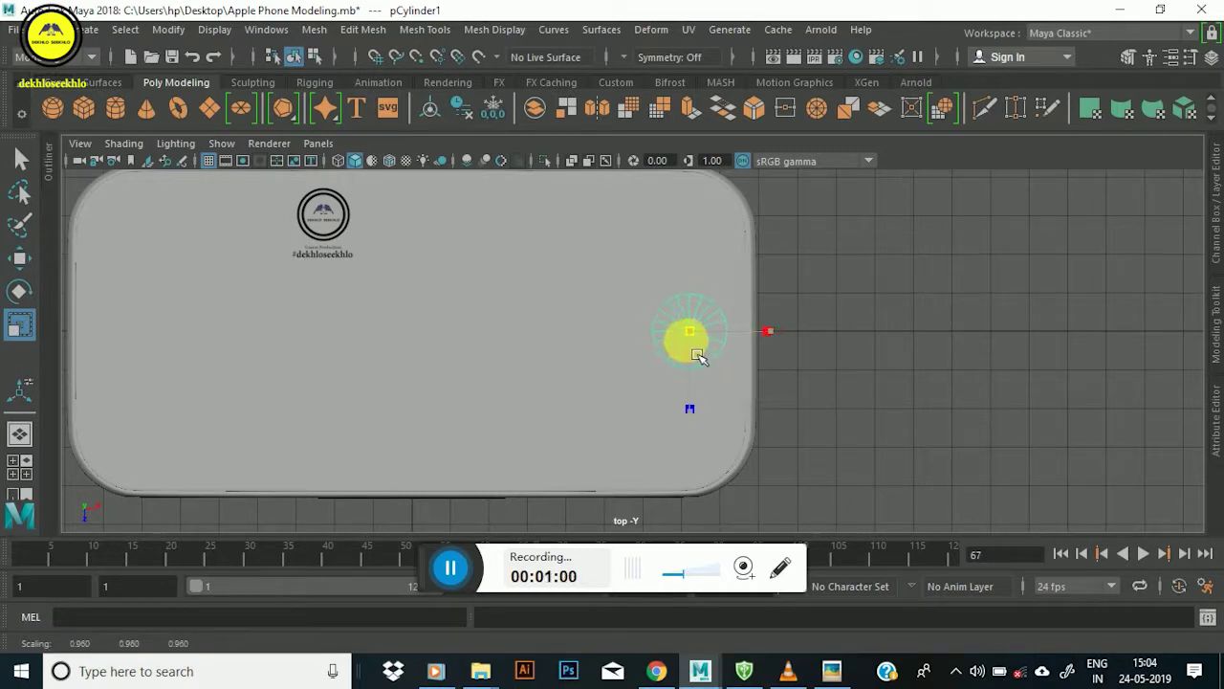
drag(762, 344, 737, 356)
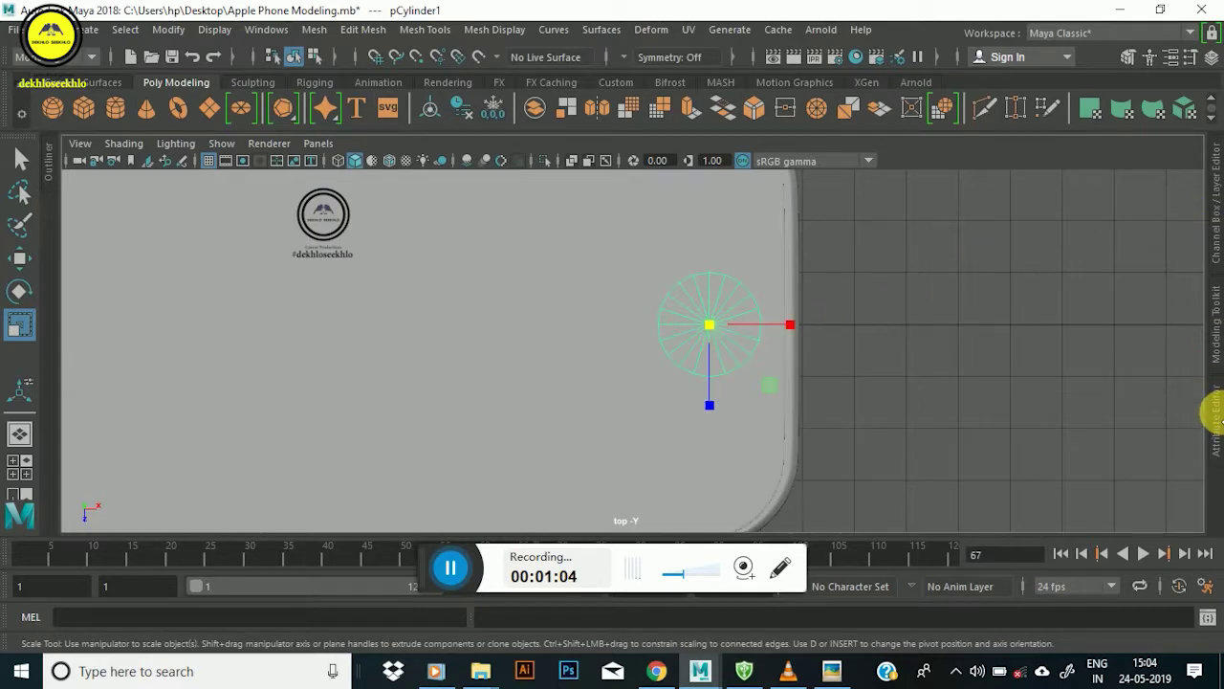
click(1214, 409)
click(941, 191)
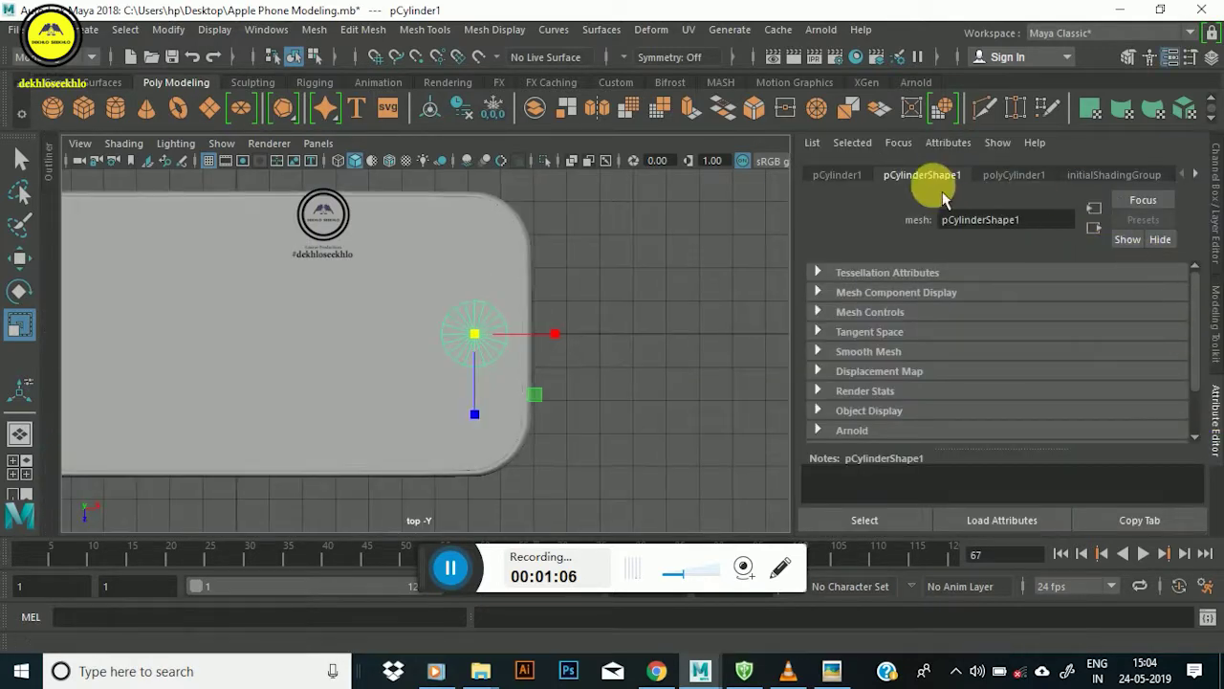
Set the cylinder's Subdivisions Axis to 50 in polyCylinder1.
click(1006, 182)
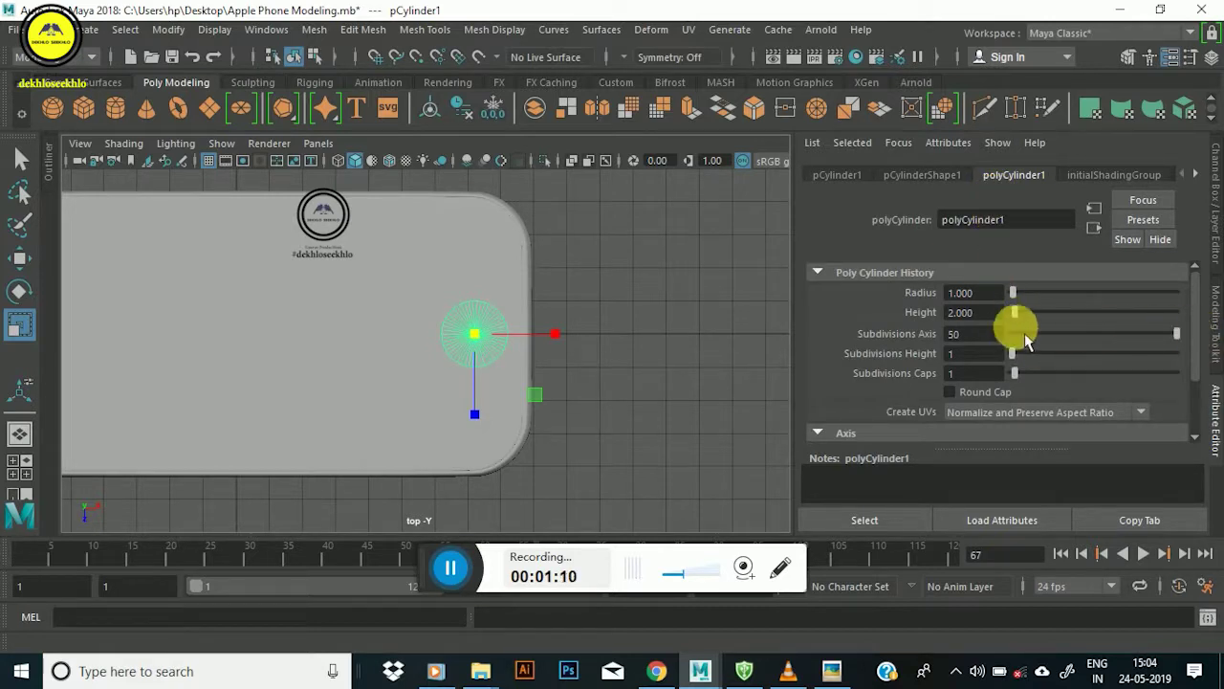
alt+right_drag(500, 315, 500, 334)
mouse_move(500, 334)
alt+mouse_down()
mouse_move(465, 328)
mouse_move(532, 350)
alt+mouse_up()
key(space)
key(space)
mouse_move(619, 287)
alt+mouse_down()
mouse_move(536, 271)
mouse_move(529, 258)
mouse_move(505, 350)
mouse_move(513, 371)
mouse_move(507, 301)
alt+mouse_up()
Flatten the cylinder vertically, raise it, and move it across the phone body.
key(r)
key(w)
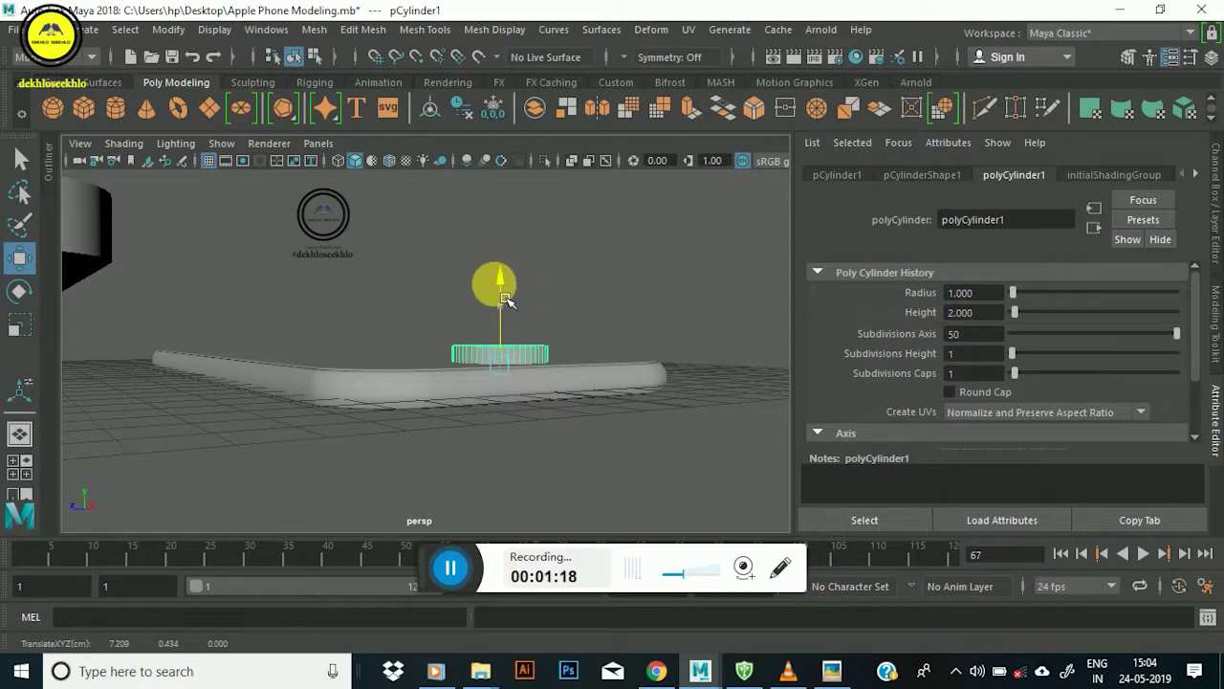
scroll(497, 316, up, 5)
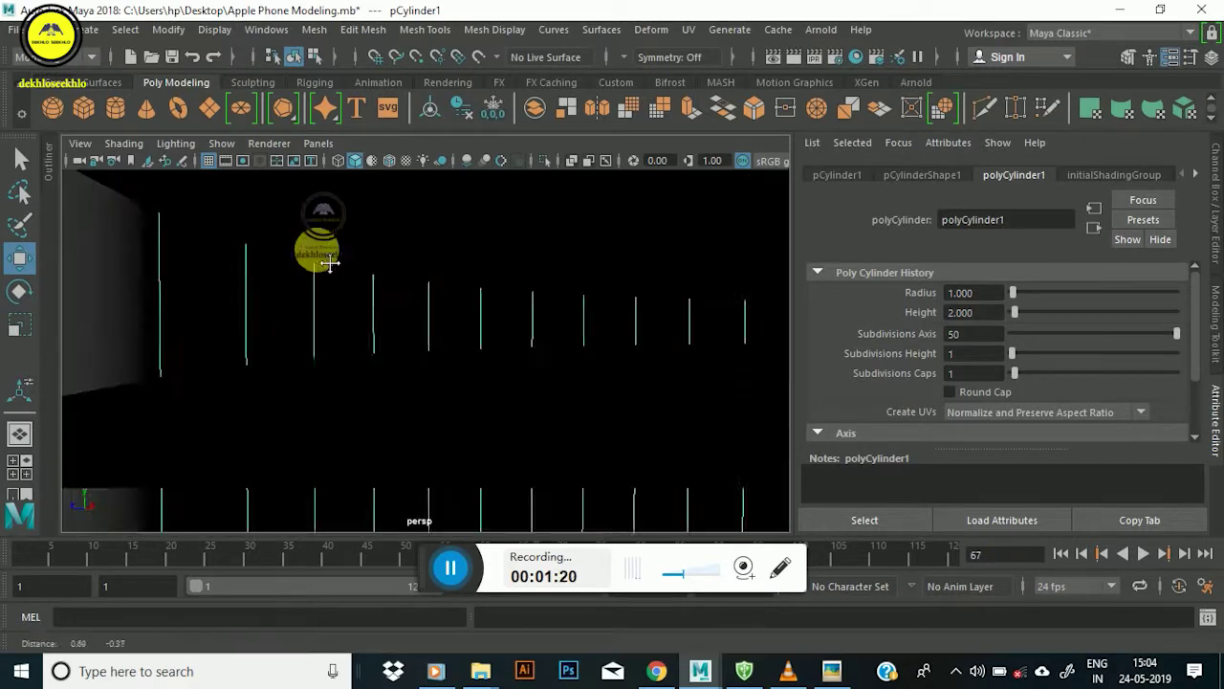
alt+right_drag(329, 263, 309, 339)
mouse_move(309, 339)
alt+mouse_down()
mouse_move(370, 396)
mouse_move(377, 309)
mouse_move(457, 369)
mouse_move(540, 614)
alt+mouse_up()
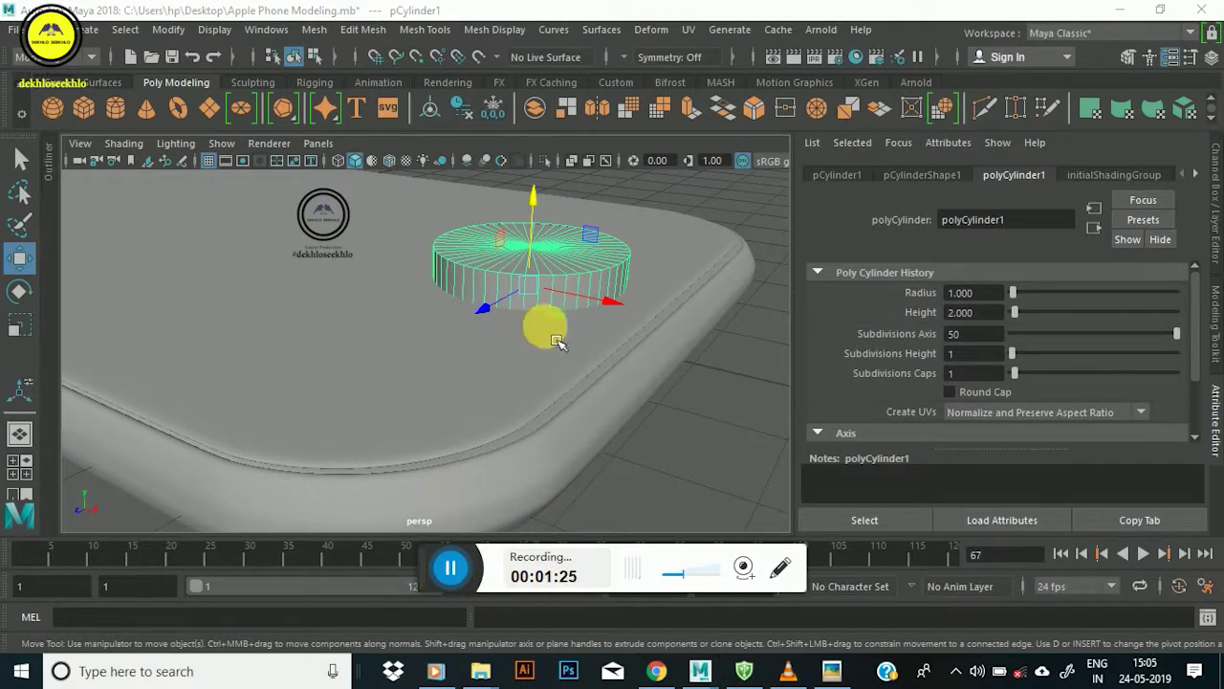
alt+right_drag(546, 328, 410, 315)
mouse_move(410, 315)
mouse_down()
mouse_move(300, 287)
mouse_move(445, 343)
mouse_up()
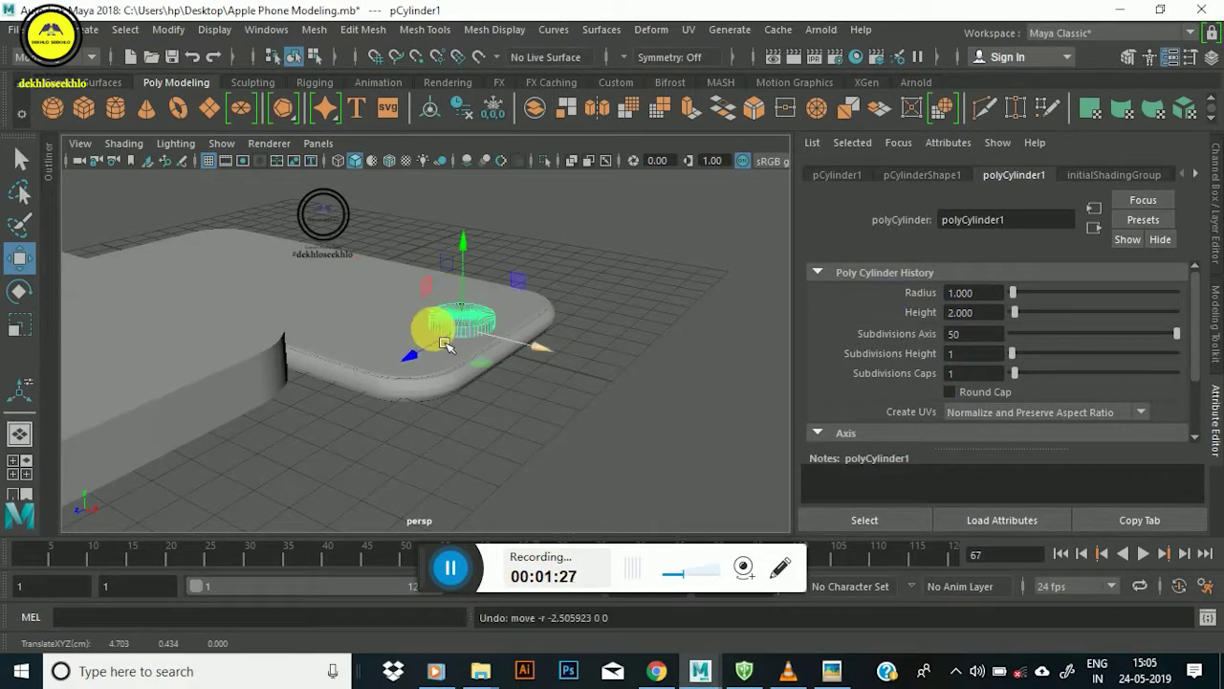
key(f)
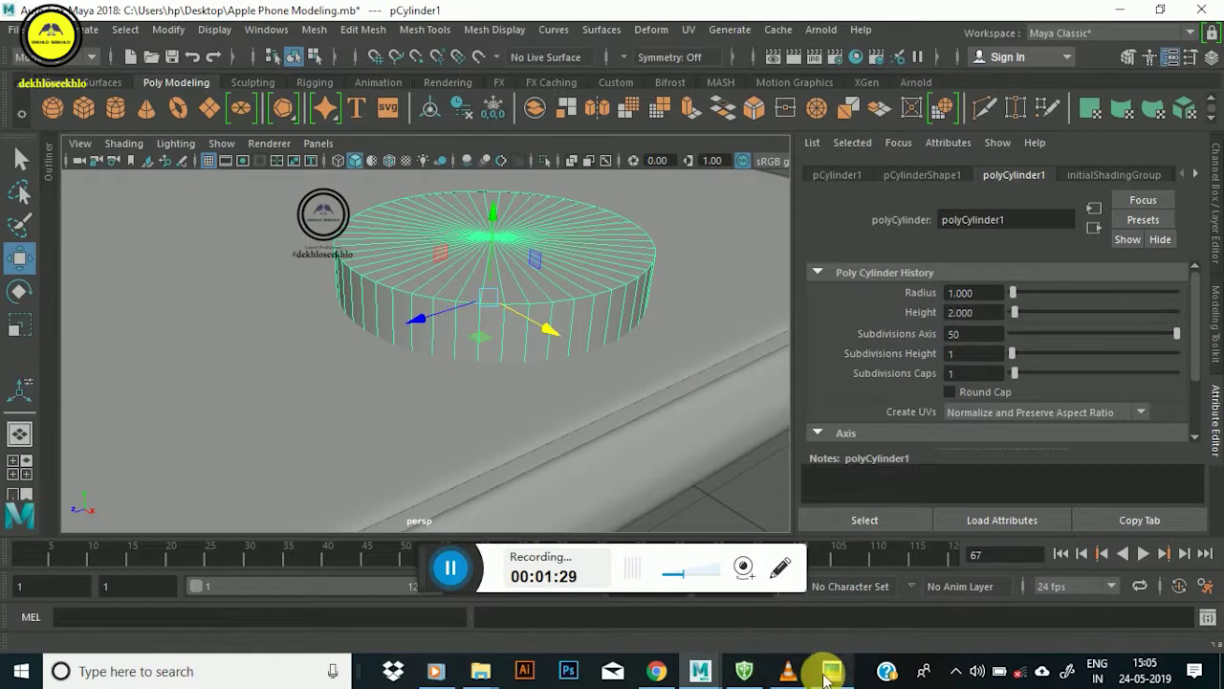
Compare the model against the iPhone 8 reference photo.
click(828, 673)
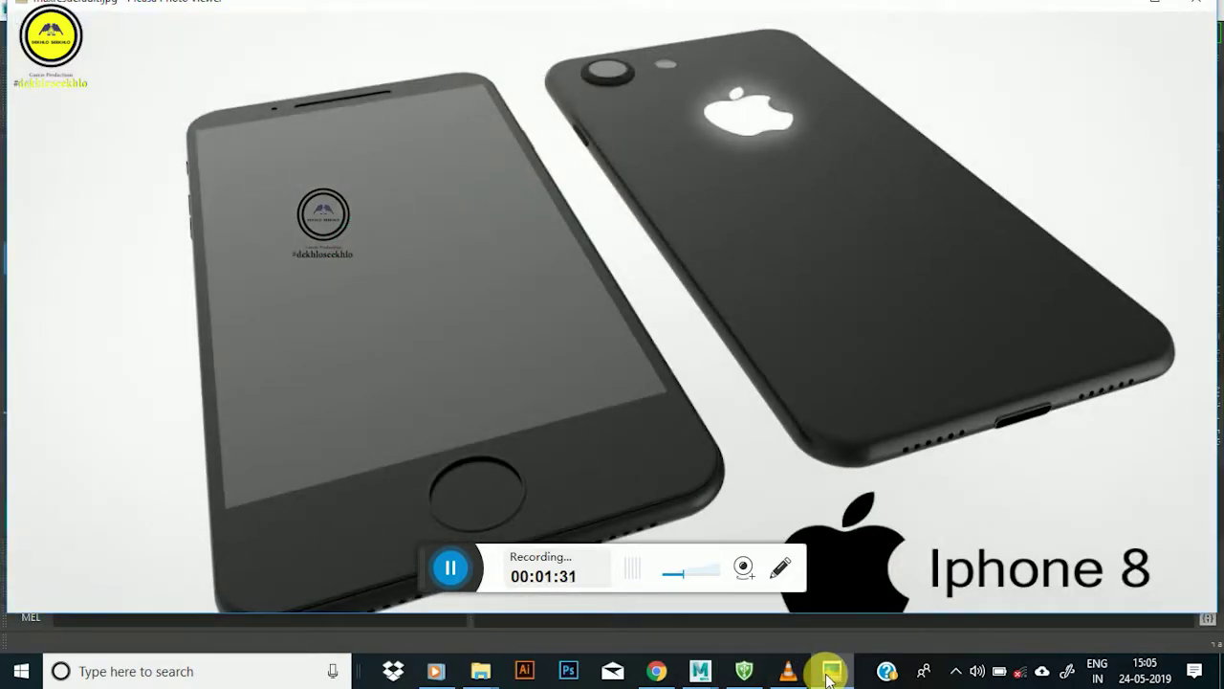
click(829, 672)
scroll(494, 320, down, 2)
scroll(532, 334, down, 4)
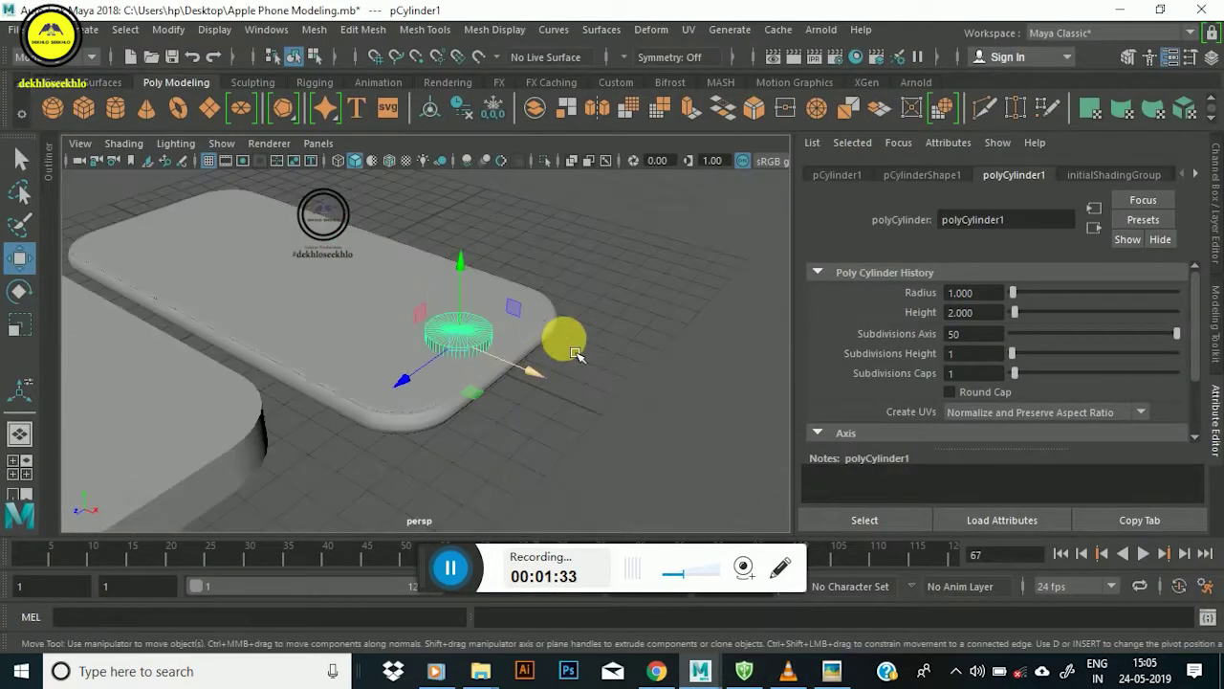
scroll(498, 344, up, 4)
scroll(513, 361, up, 2)
scroll(459, 343, down, 7)
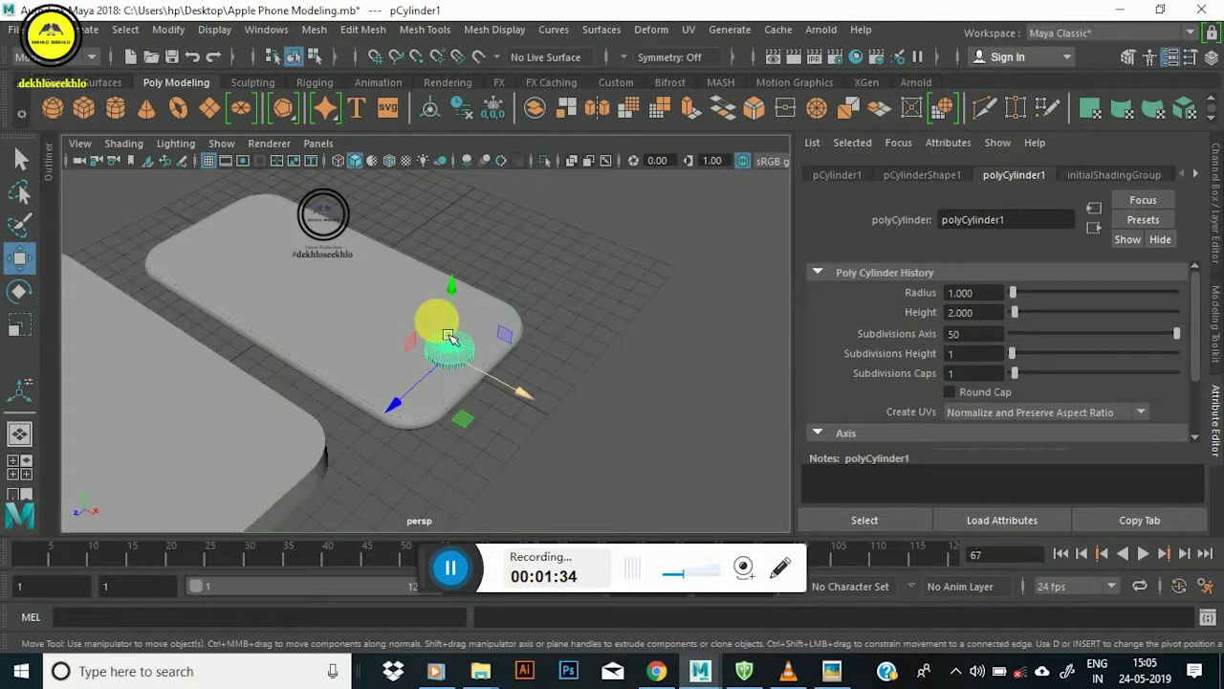
scroll(401, 347, up, 4)
scroll(472, 339, down, 4)
scroll(492, 382, up, 1)
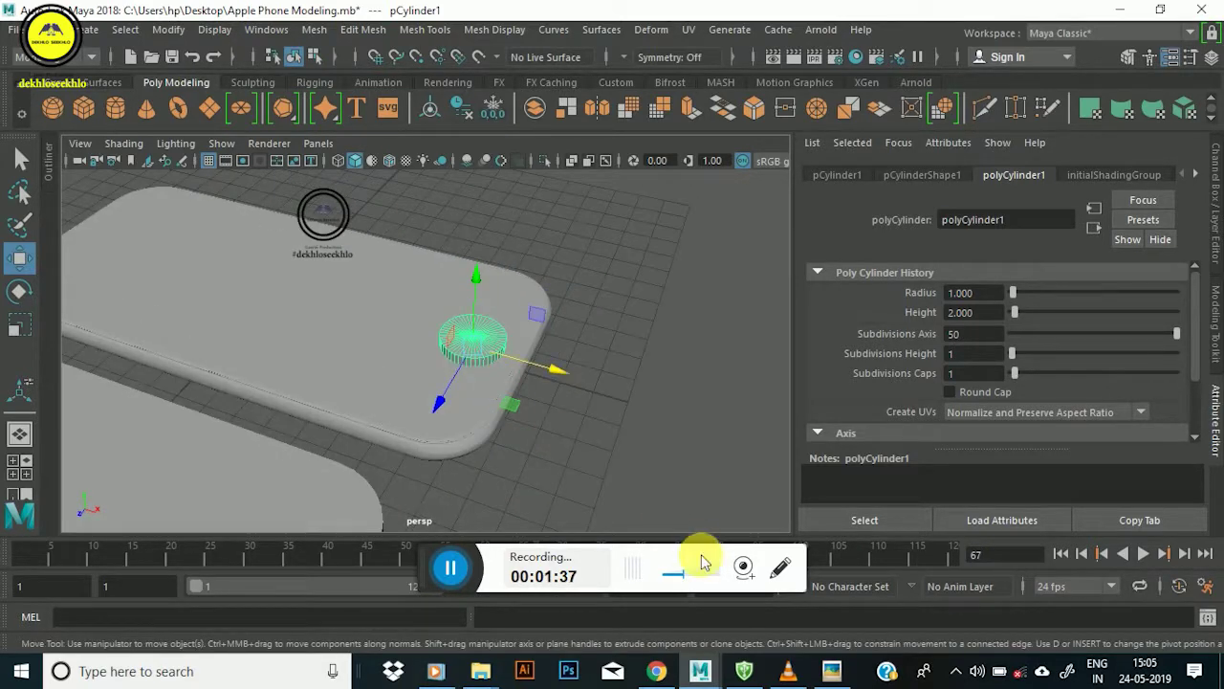
mouse_move(830, 670)
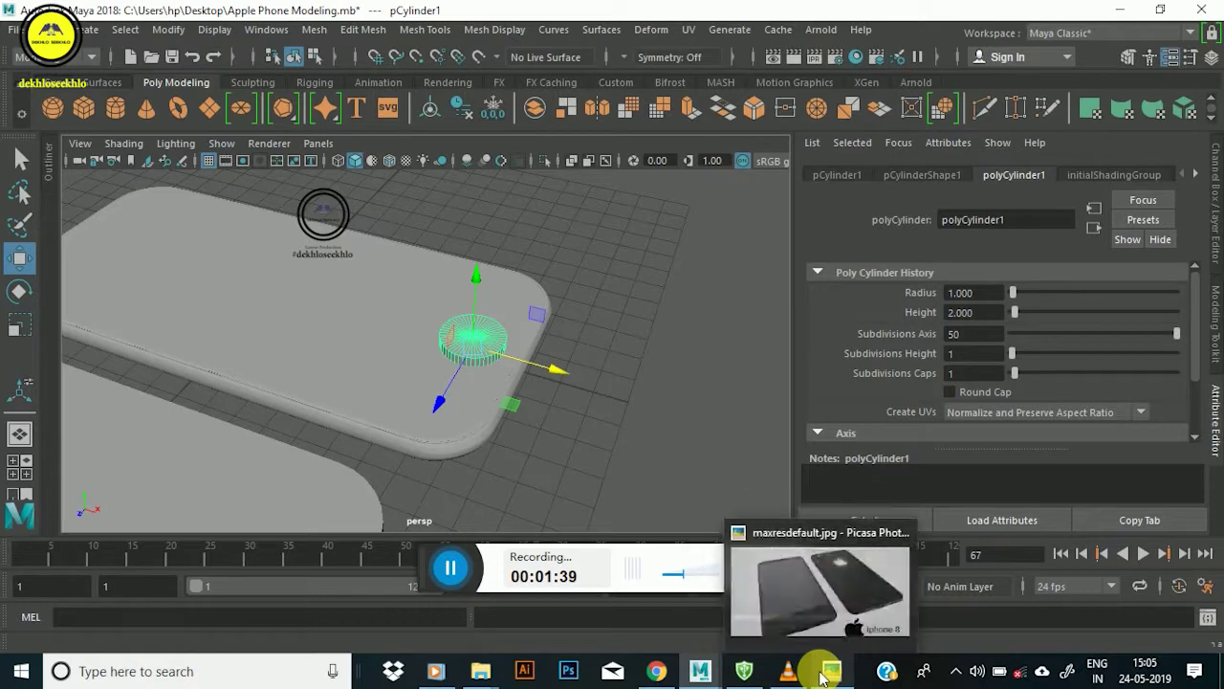
click(818, 626)
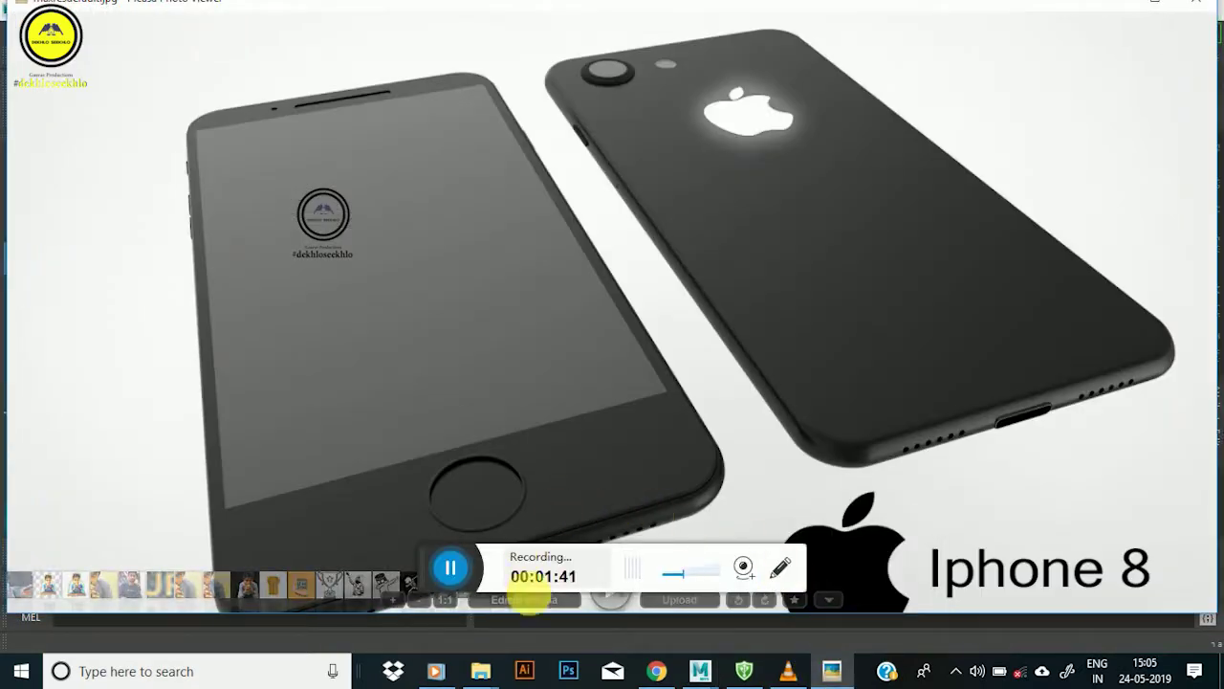
click(832, 673)
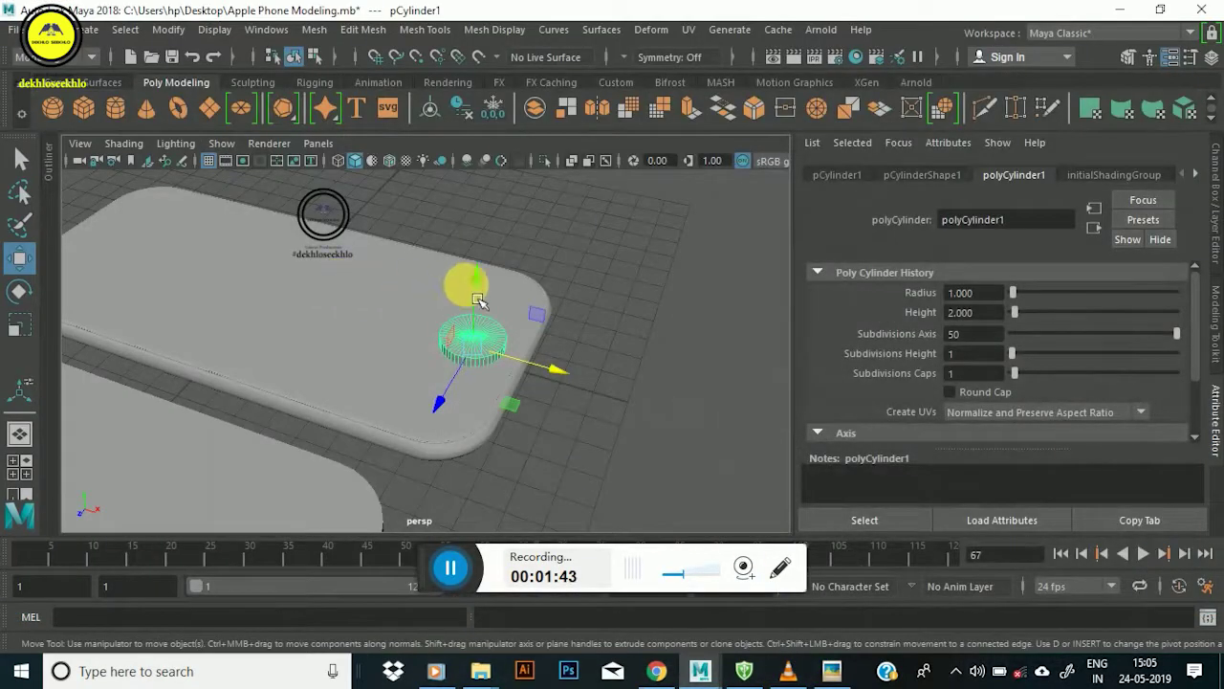
Shrink the cylinder uniformly and shift it slightly right onto the phone's corner.
scroll(465, 315, up, 5)
mouse_move(472, 359)
alt+mouse_down()
mouse_move(465, 350)
mouse_move(492, 369)
alt+mouse_up()
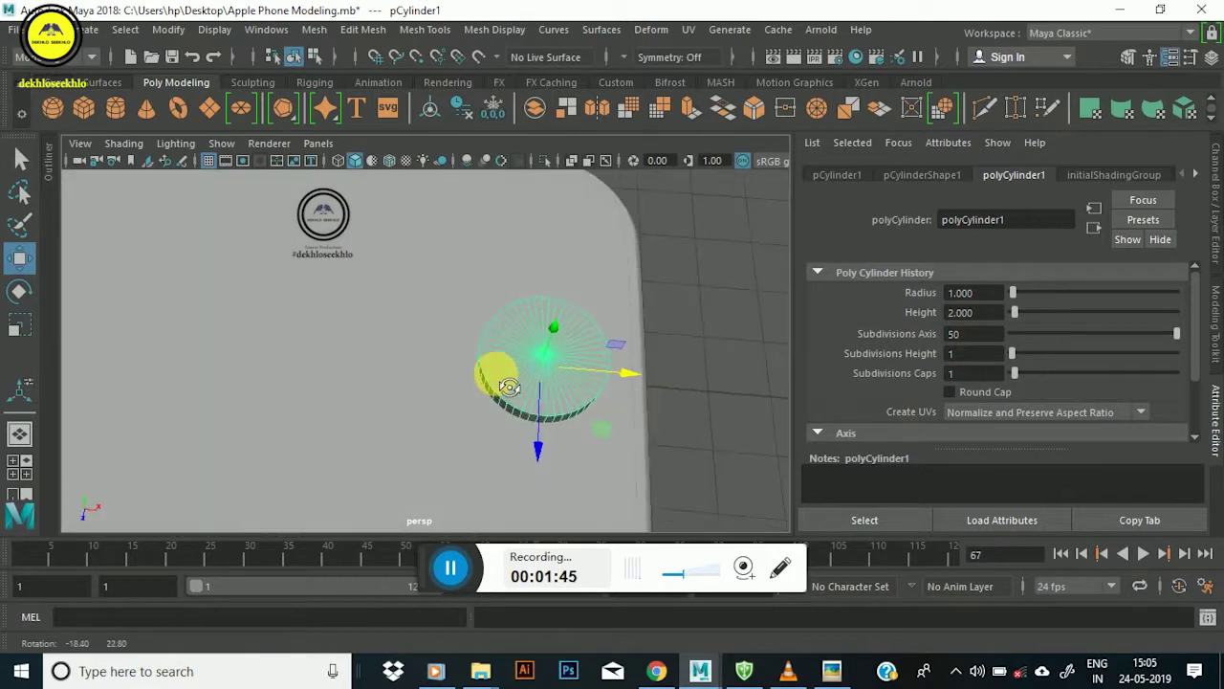
key(space)
key(space)
scroll(437, 347, down, 2)
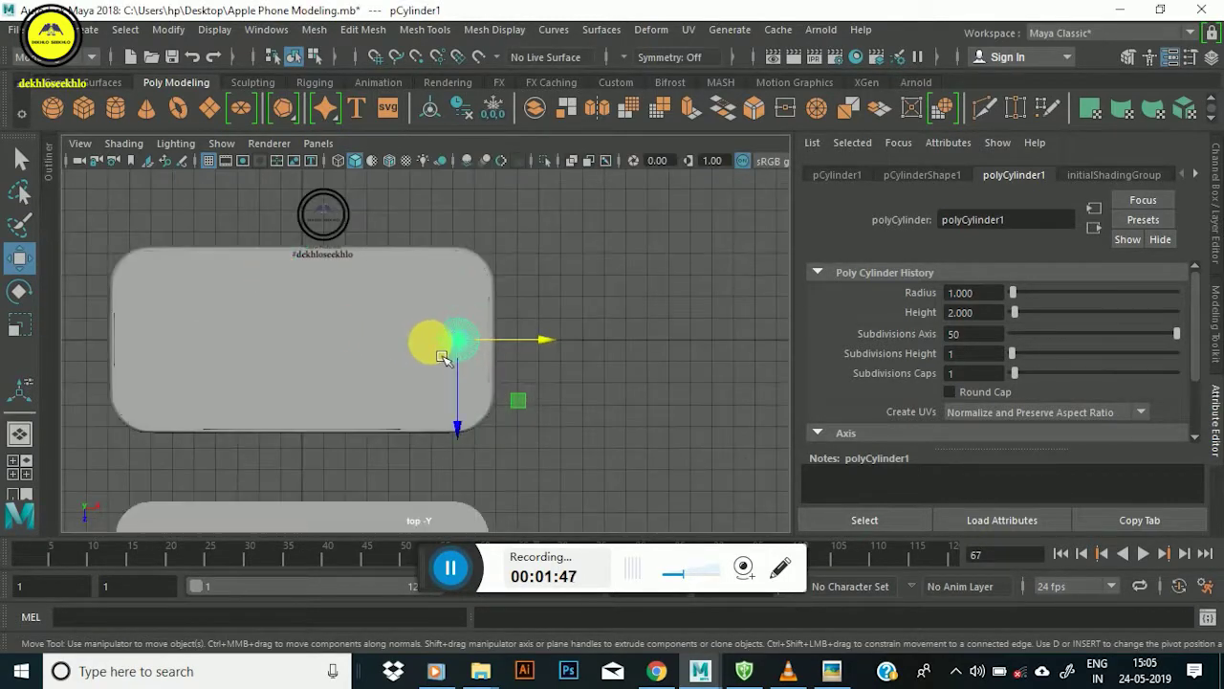
scroll(437, 347, up, 3)
key(r)
drag(504, 350, 498, 346)
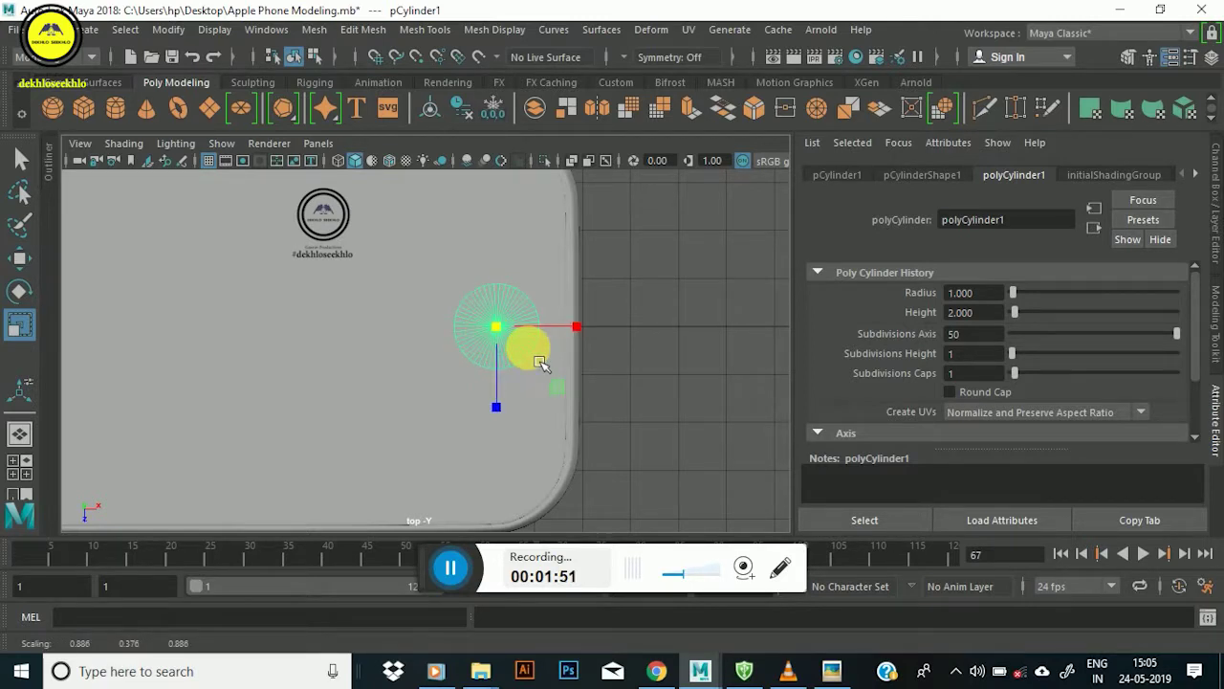
key(w)
drag(590, 341, 598, 340)
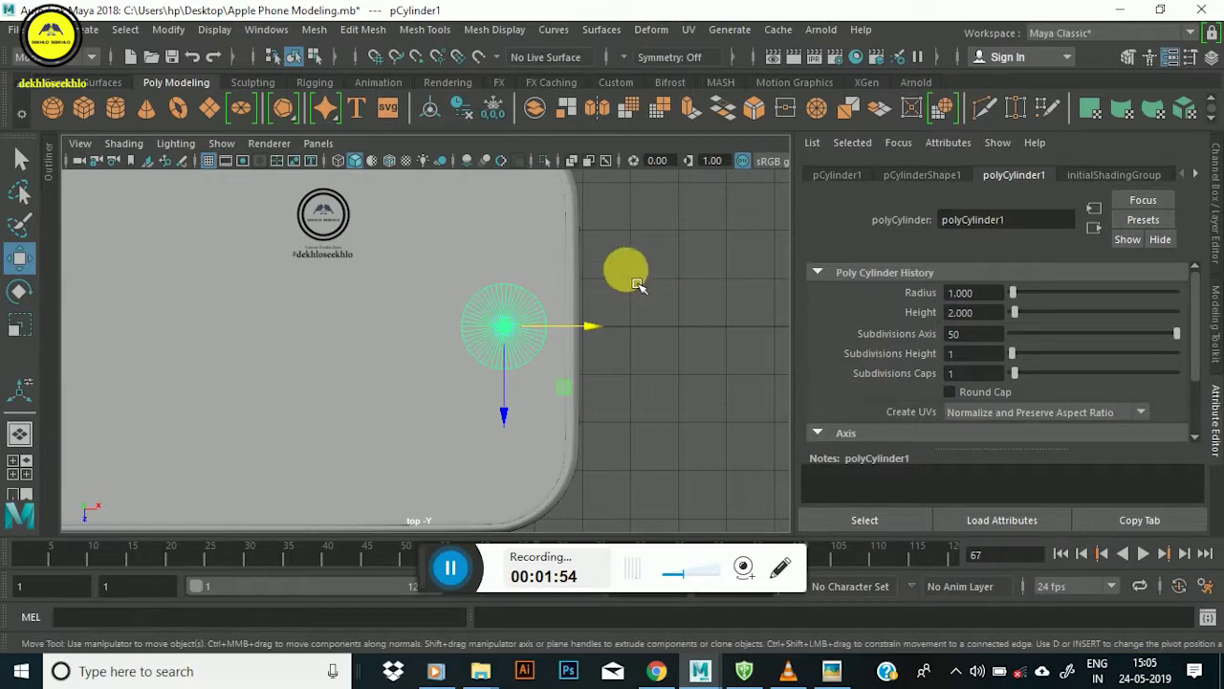
Duplicate the cylinder as pCylinder2 and lift the copy away from the phone body.
key(space)
key(space)
alt+drag(527, 320, 441, 430)
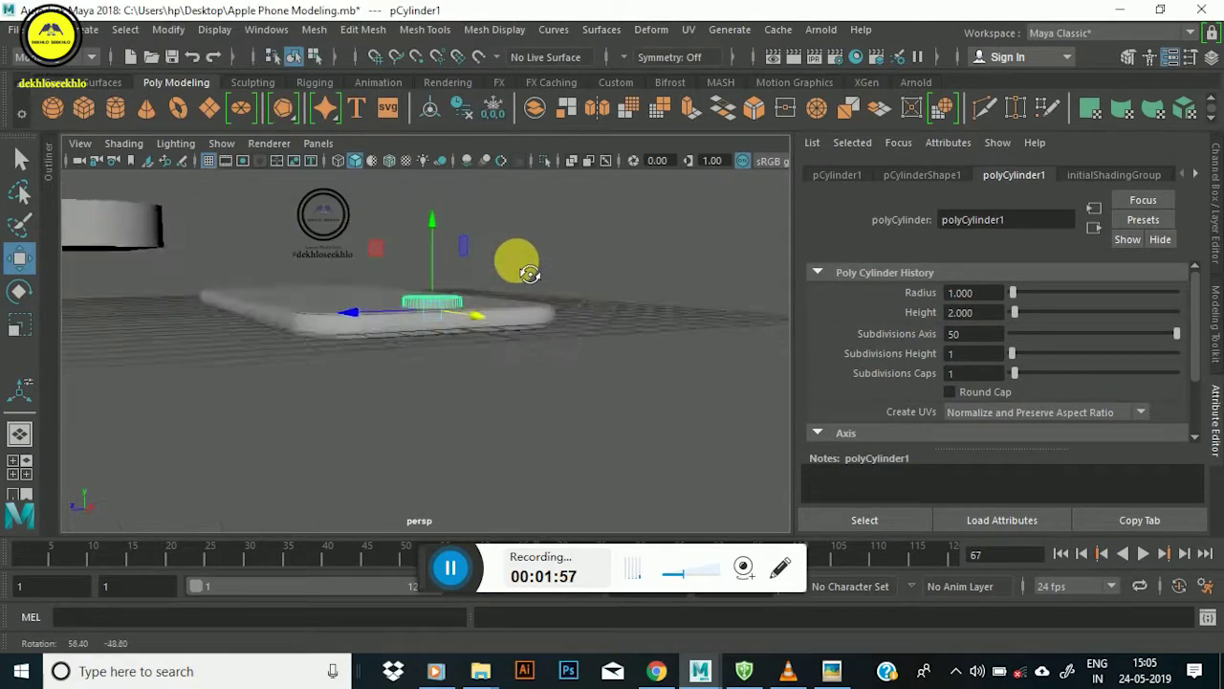
scroll(438, 420, down, 5)
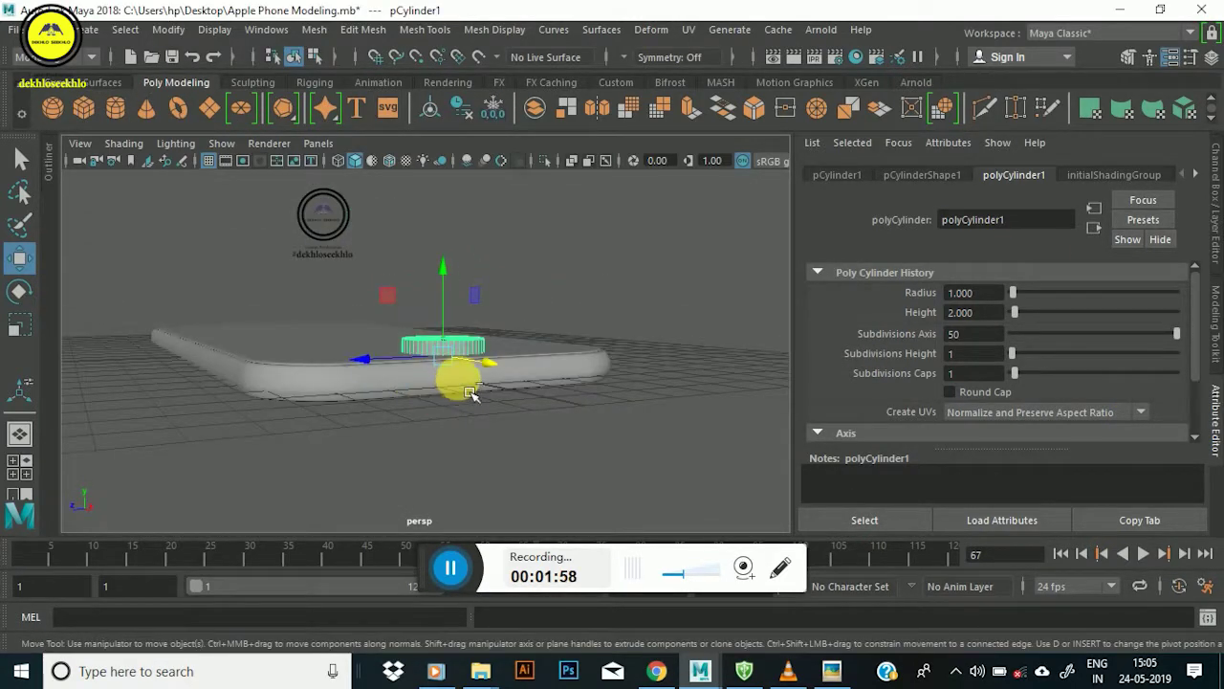
key(ctrl+d)
mouse_move(424, 273)
mouse_down()
mouse_move(432, 186)
mouse_move(478, 246)
mouse_move(475, 341)
mouse_move(350, 315)
mouse_move(491, 315)
mouse_move(446, 328)
mouse_up()
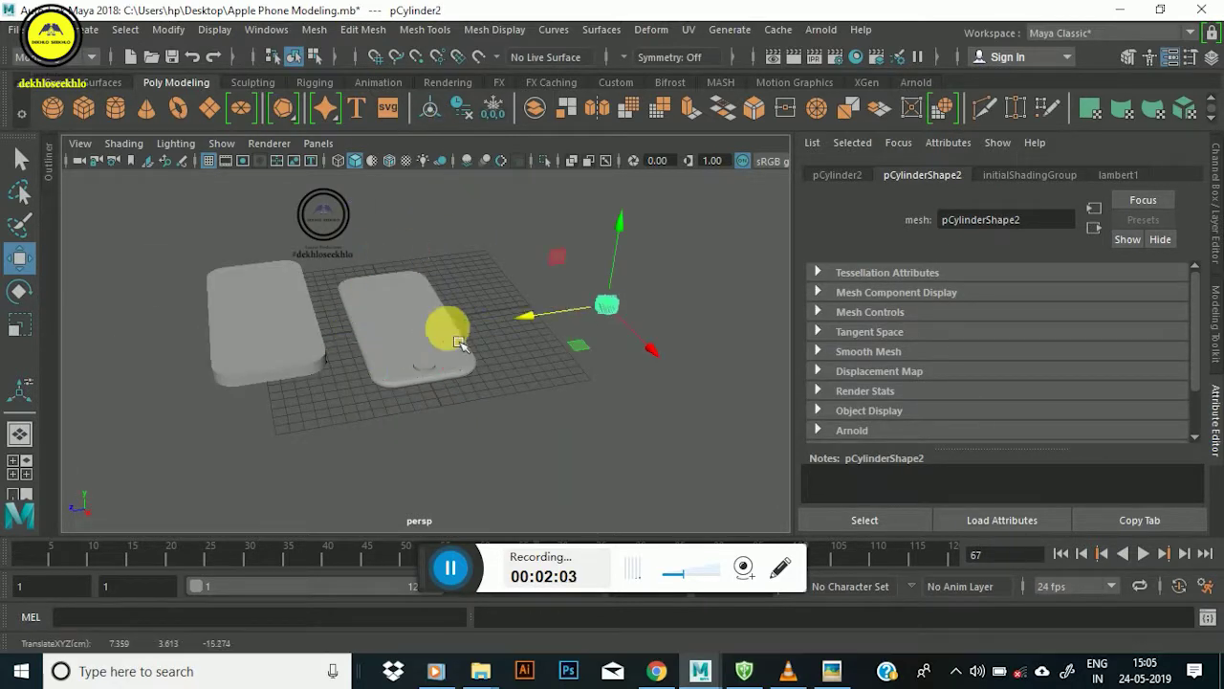
Select the phone body then the cylinder and apply Mesh > Booleans > Union.
scroll(456, 371, up, 5)
mouse_move(456, 371)
alt+mouse_down()
mouse_move(501, 319)
mouse_move(421, 350)
mouse_move(472, 363)
alt+mouse_up()
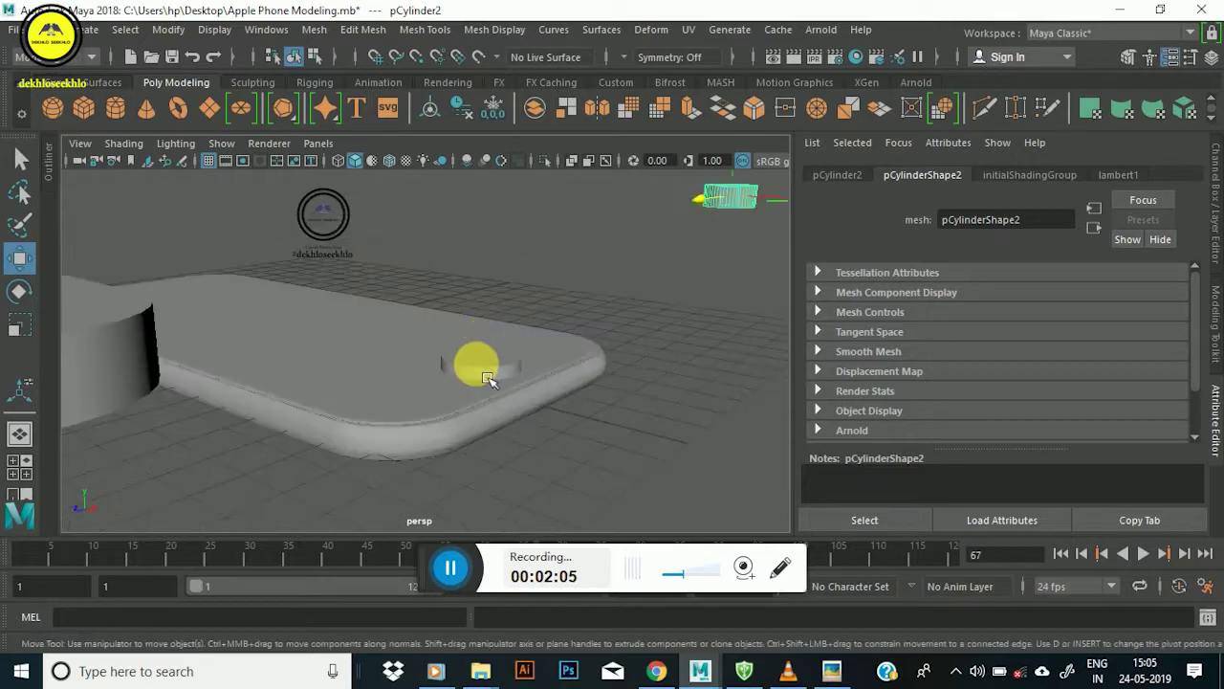
scroll(486, 382, up, 3)
scroll(487, 381, down, 3)
scroll(424, 315, down, 3)
click(511, 338)
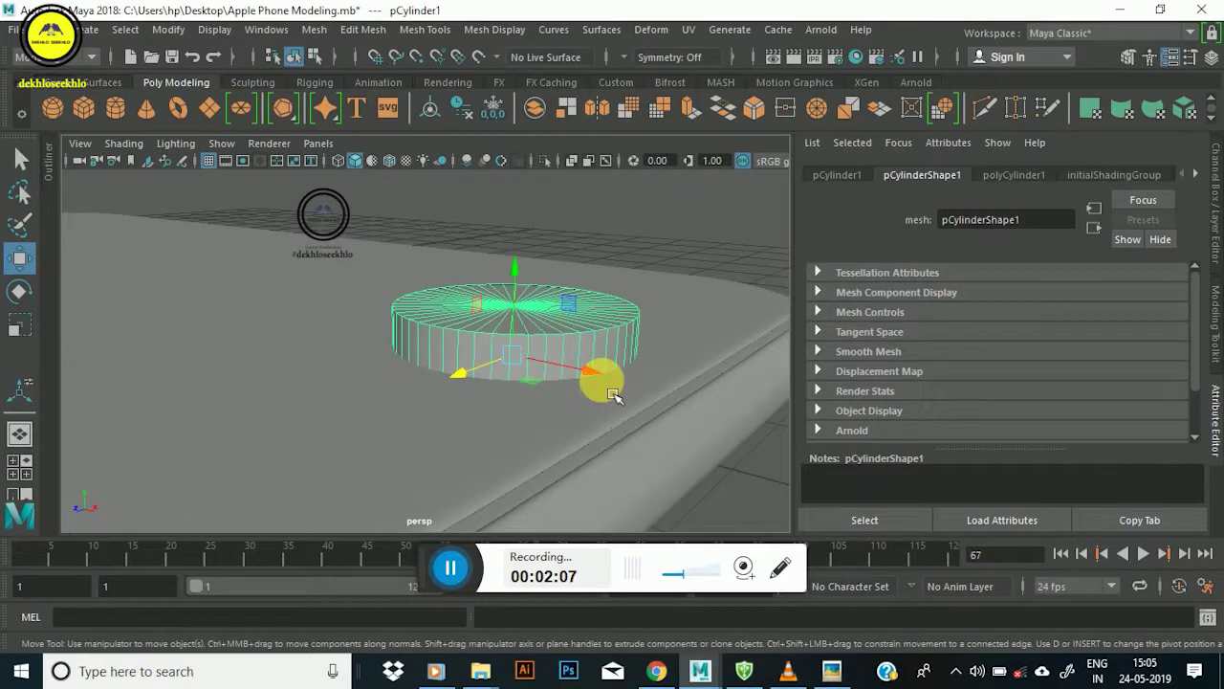
click(505, 431)
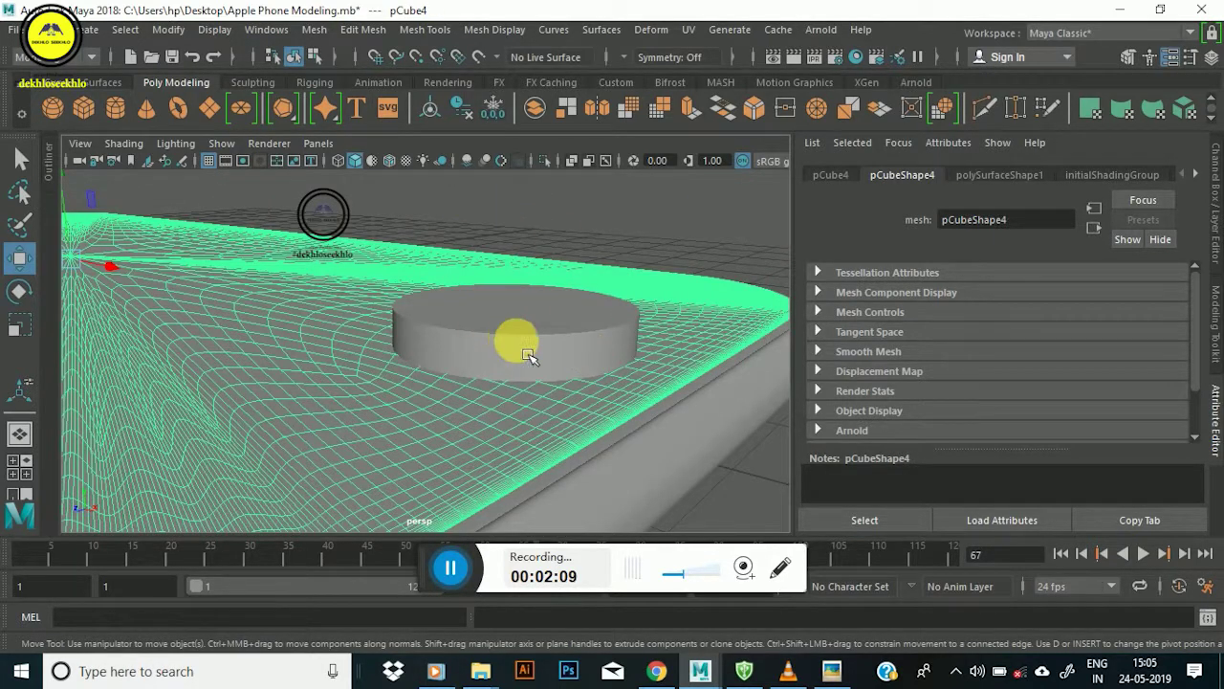
shift+click(514, 347)
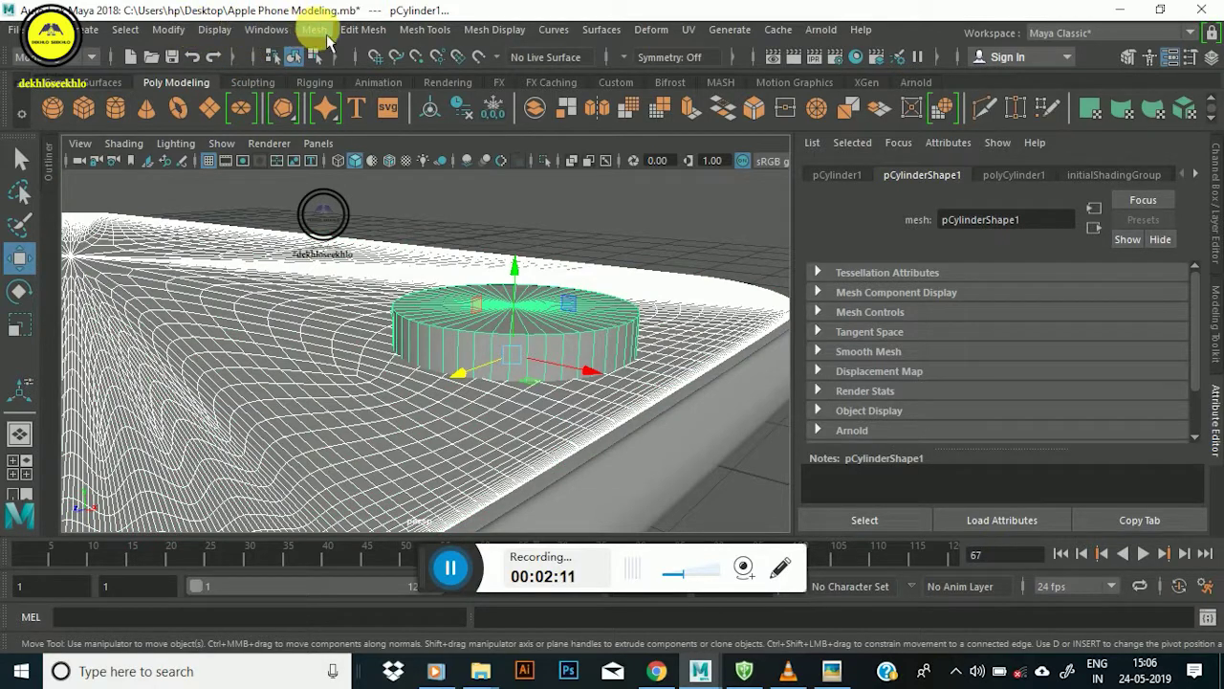
click(316, 30)
mouse_move(351, 74)
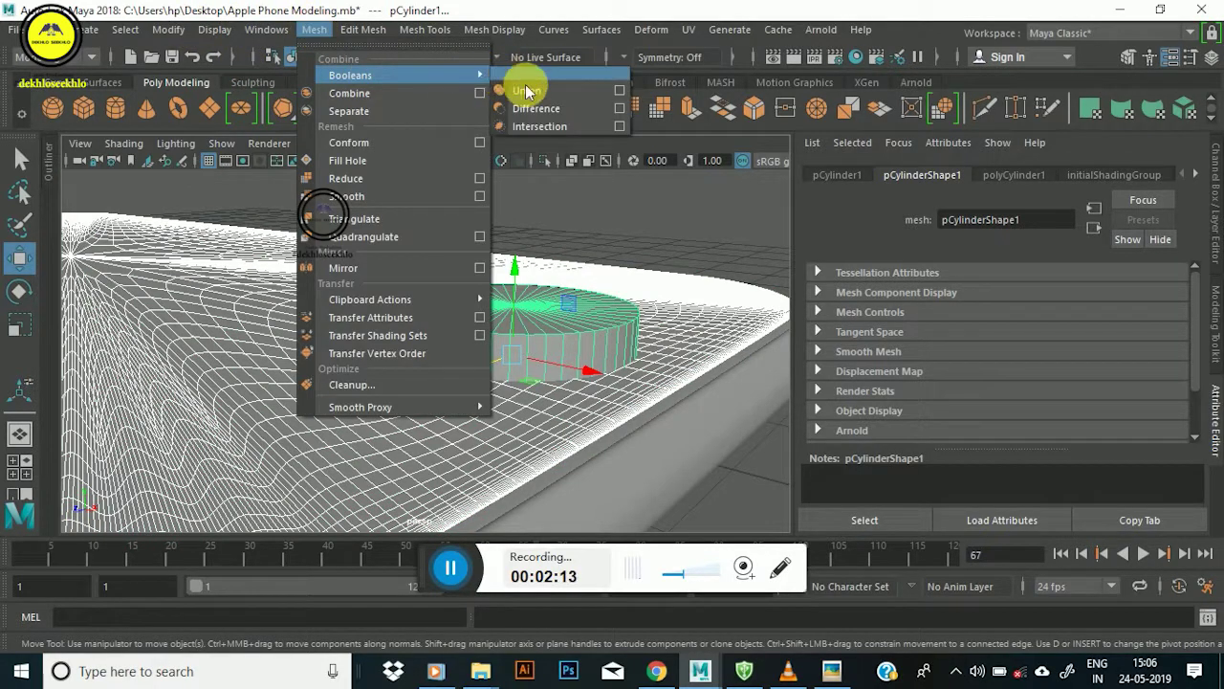
click(529, 88)
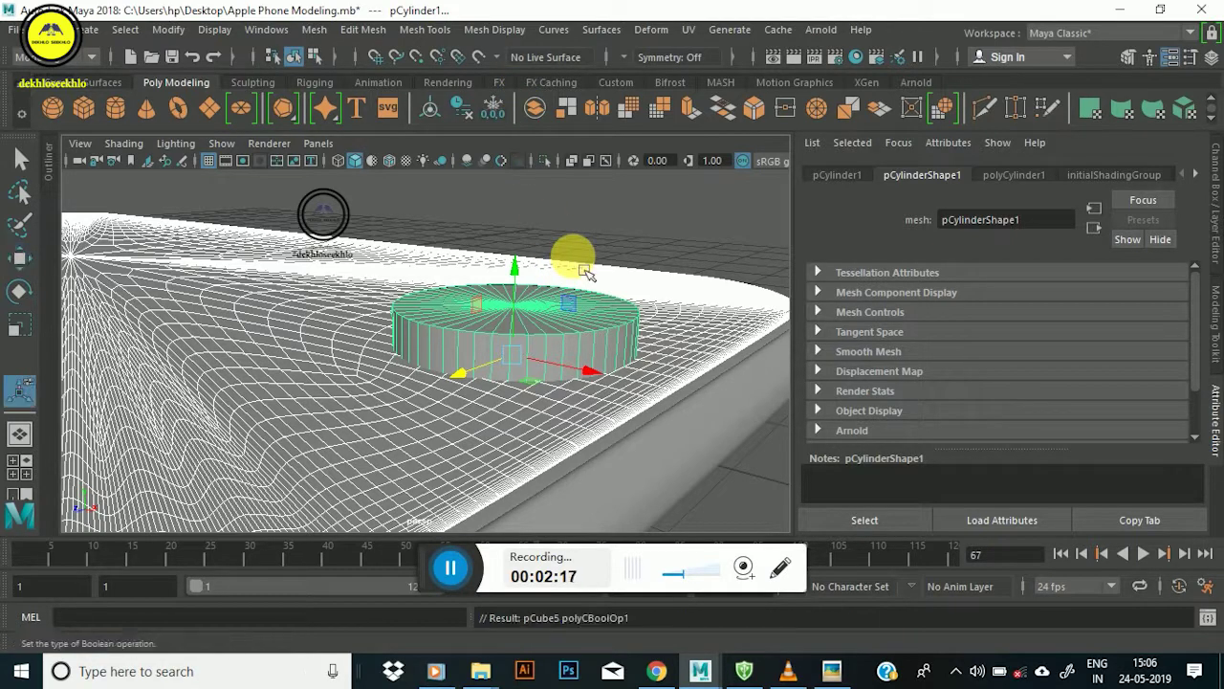
Undo the union, reselect body and cylinder, and apply Mesh > Booleans > Difference.
key(ctrl+z)
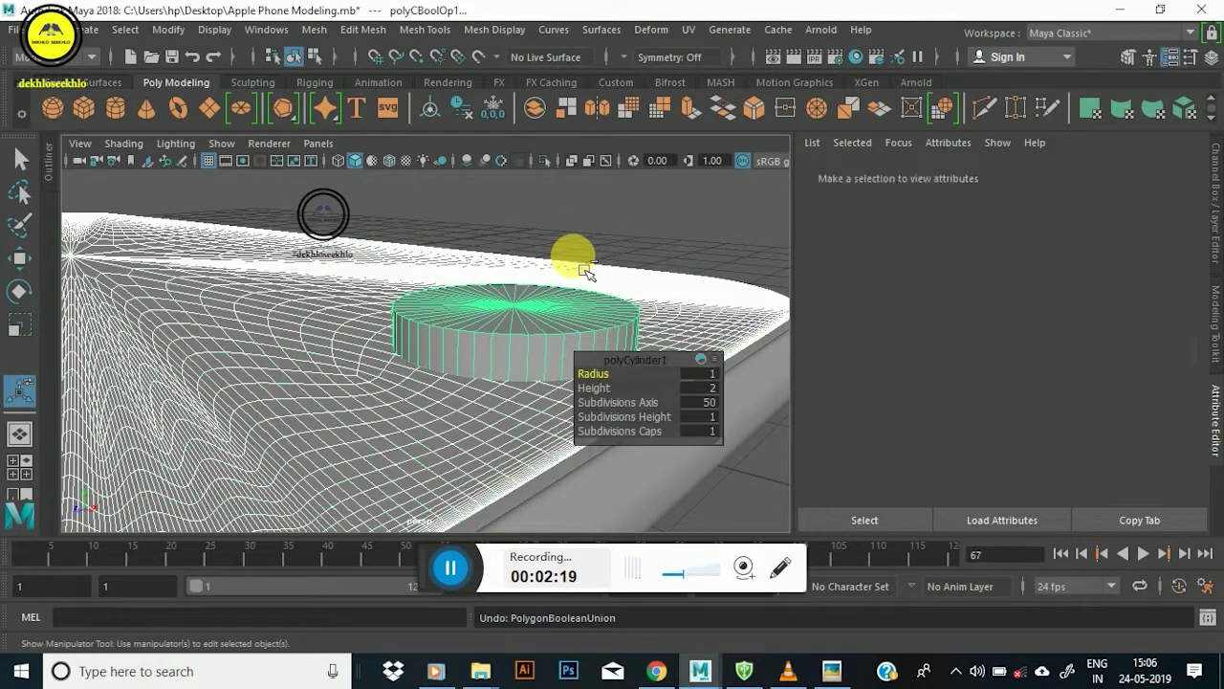
click(412, 418)
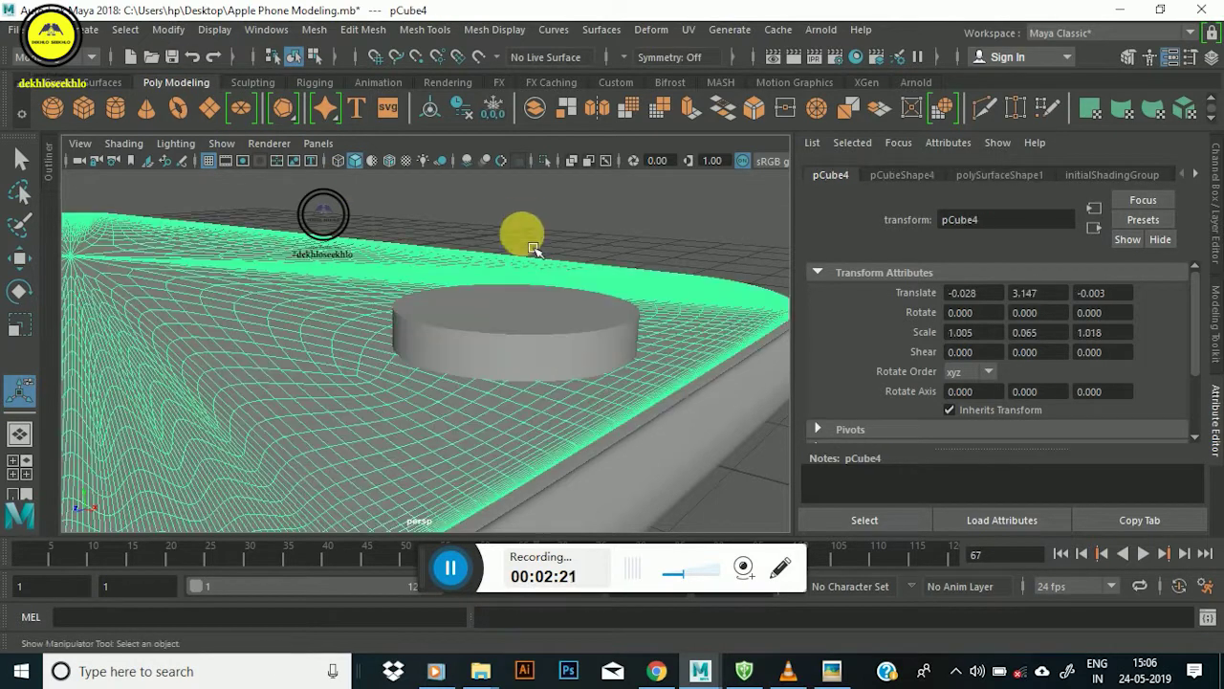
click(497, 356)
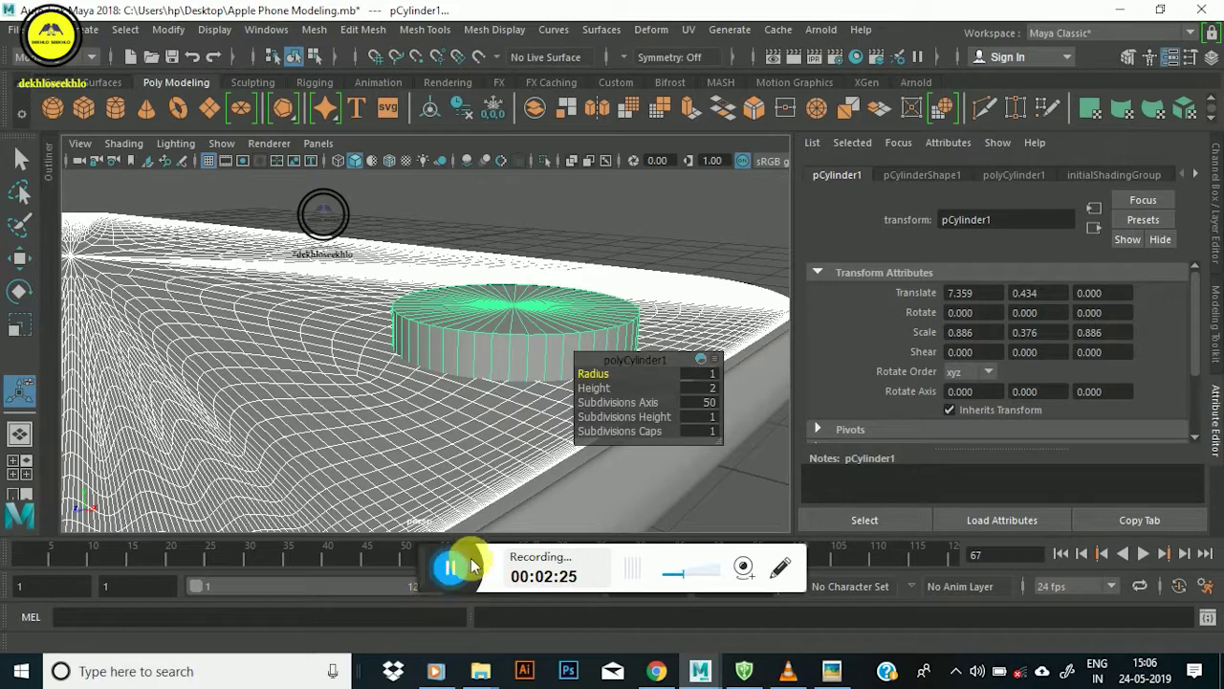
drag(617, 359, 673, 355)
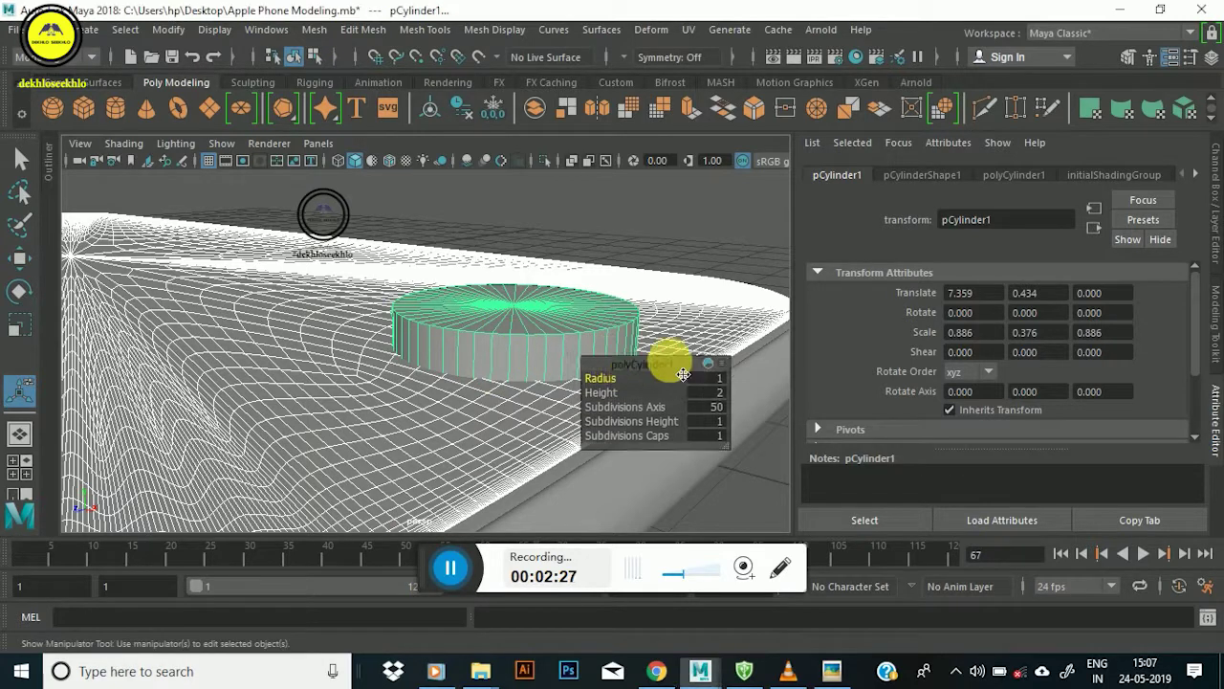
click(530, 425)
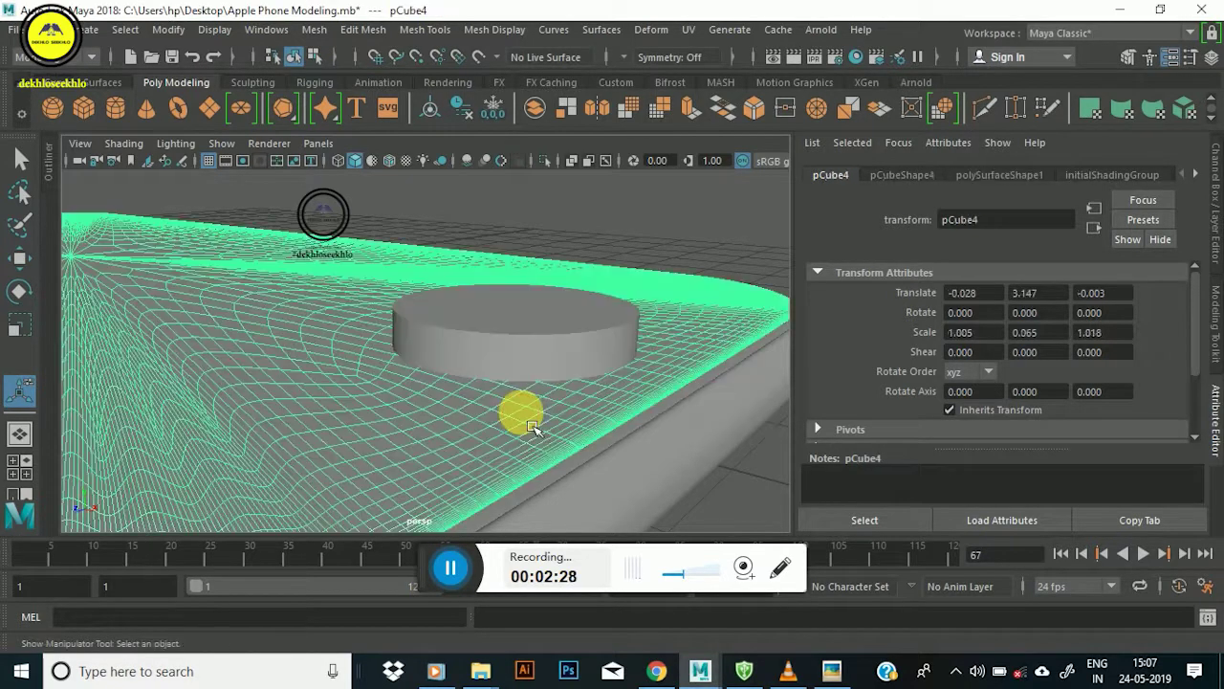
click(559, 352)
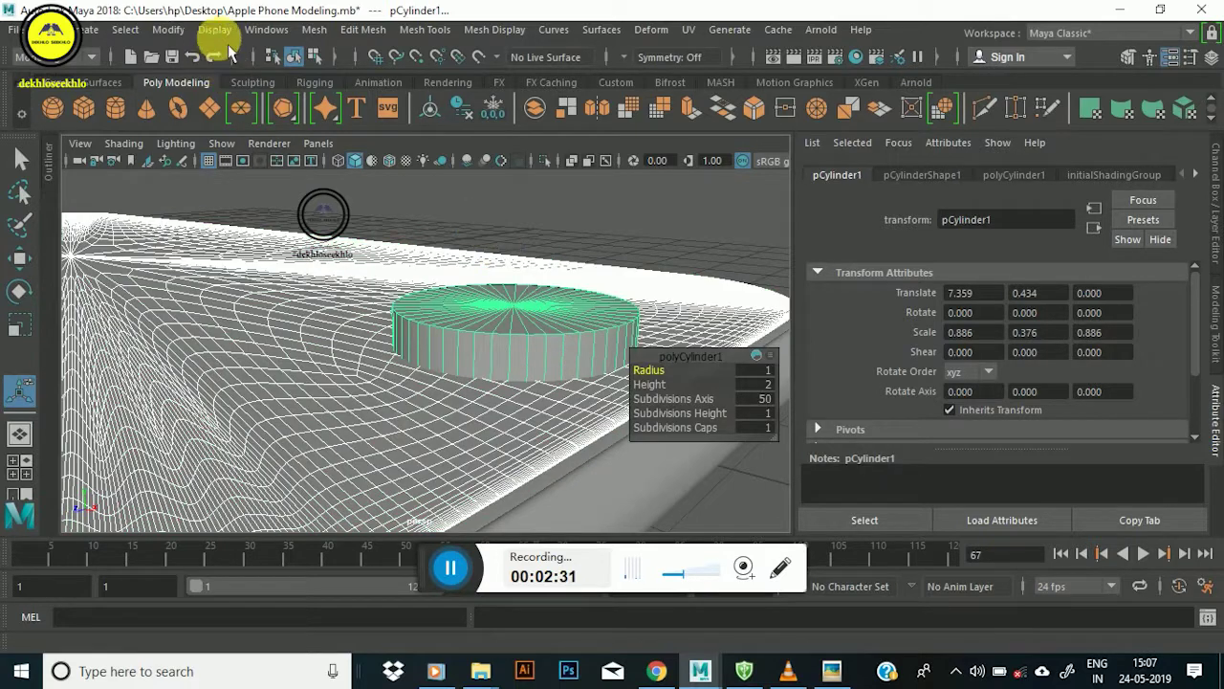
click(316, 30)
mouse_move(350, 75)
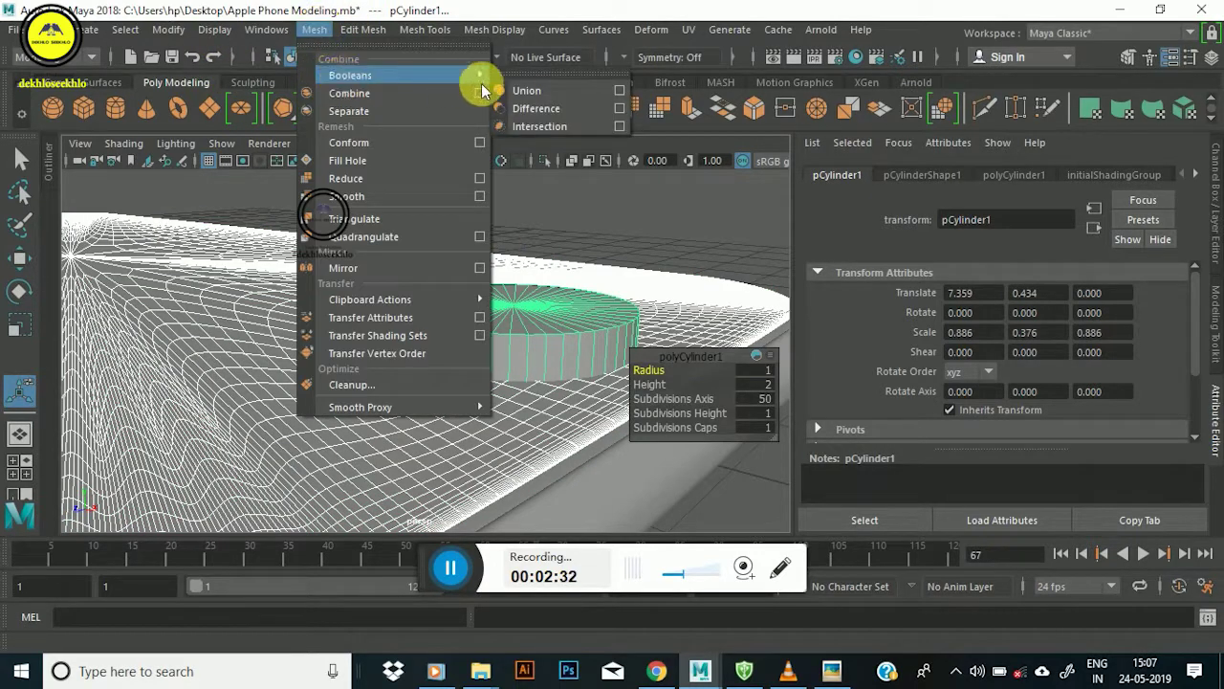
click(547, 107)
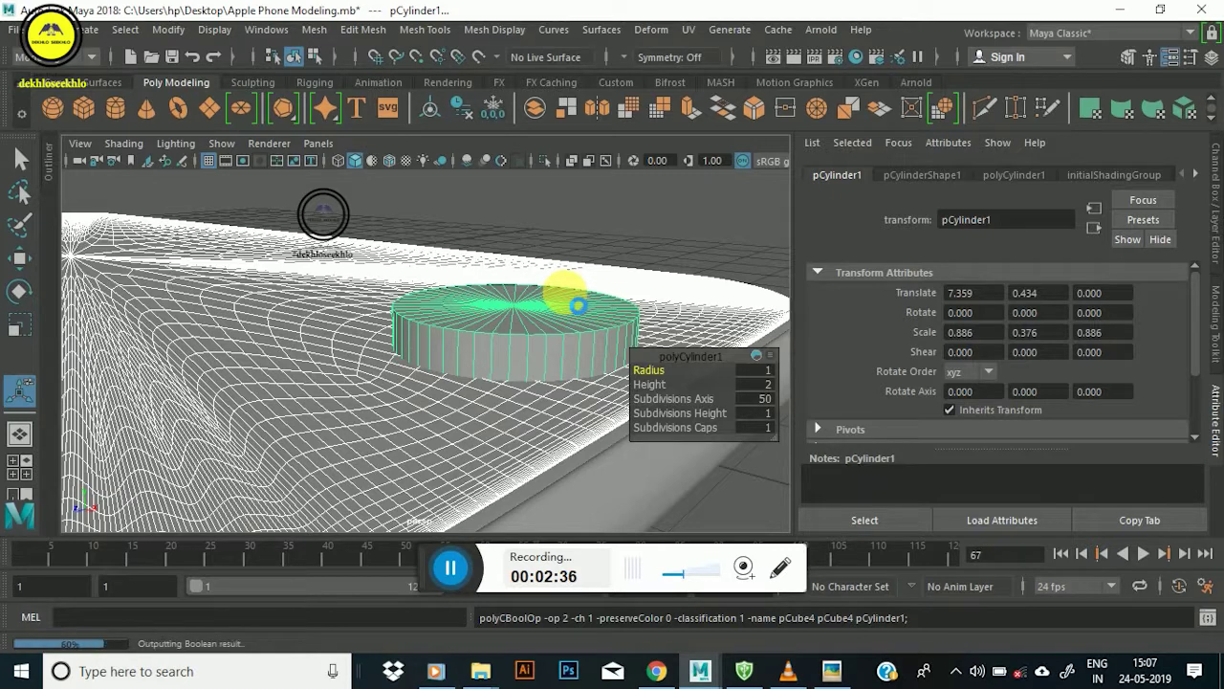
Inspect the new circular hole in pCube5 and reselect the phone body.
mouse_move(576, 307)
alt+mouse_down()
mouse_move(568, 295)
mouse_move(504, 344)
mouse_move(487, 296)
mouse_move(532, 298)
mouse_move(501, 335)
mouse_move(363, 388)
mouse_move(445, 368)
mouse_move(437, 350)
alt+mouse_up()
click(631, 224)
mouse_move(631, 224)
alt+mouse_down()
mouse_move(477, 316)
mouse_move(486, 423)
mouse_move(574, 315)
mouse_move(498, 322)
mouse_move(429, 265)
mouse_move(446, 320)
mouse_move(282, 198)
alt+mouse_up()
click(500, 295)
scroll(415, 306, up, 3)
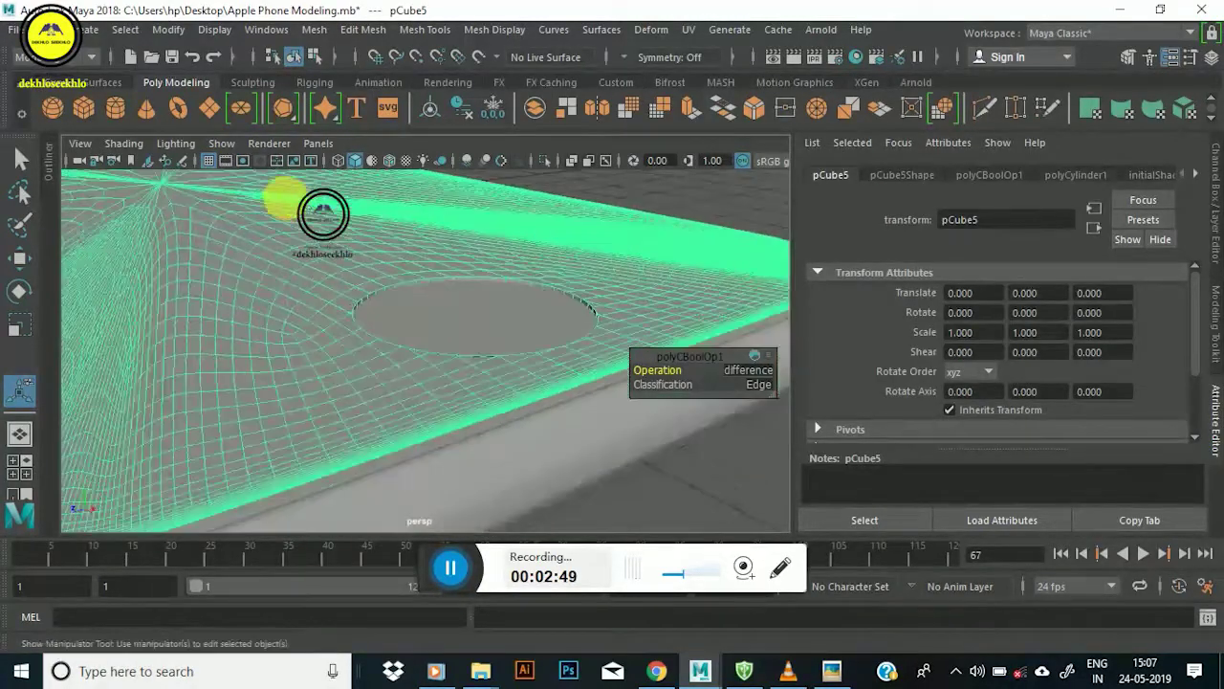
Create a polygon torus and bring the phone's rounded edge into view.
click(178, 107)
alt+drag(181, 113, 254, 219)
scroll(255, 219, up, 3)
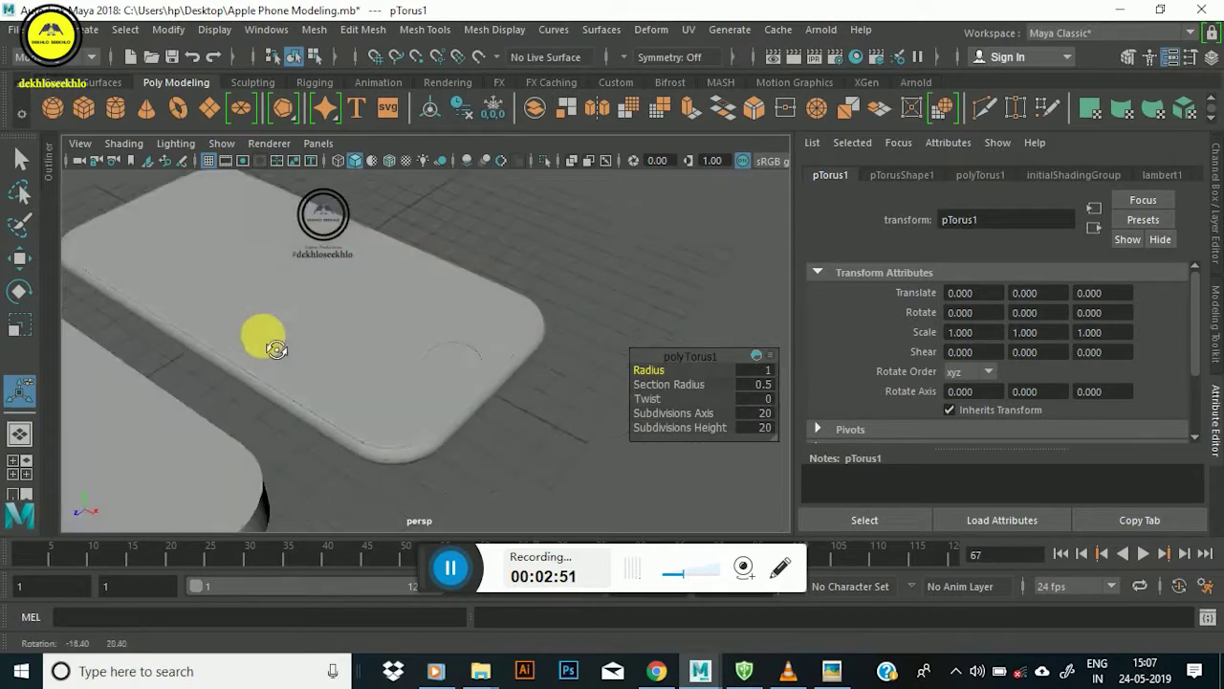
alt+drag(263, 335, 241, 278)
scroll(241, 278, down, 5)
scroll(437, 351, up, 3)
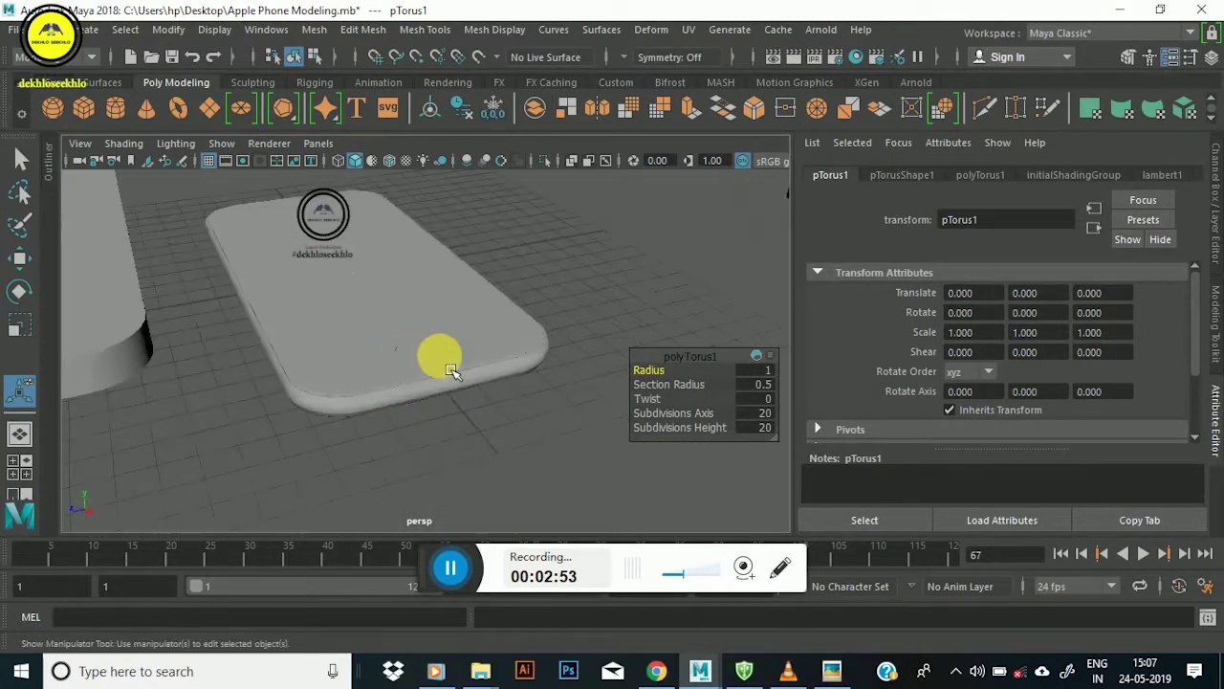
scroll(437, 306, up, 2)
mouse_move(437, 306)
alt+mouse_down()
mouse_move(370, 292)
mouse_move(383, 350)
alt+mouse_up()
Move pTorus1 up and over the phone's rounded corner, to about 7.214, 0.351, 0.
key(w)
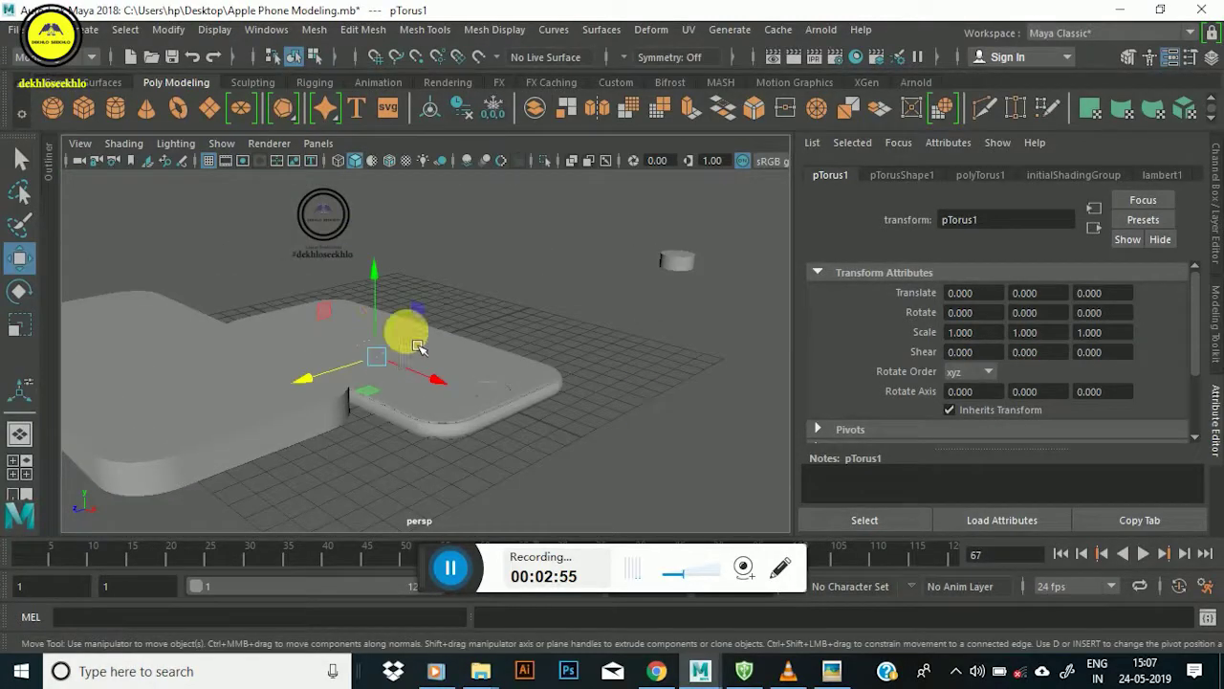
drag(390, 308, 392, 305)
drag(439, 393, 539, 360)
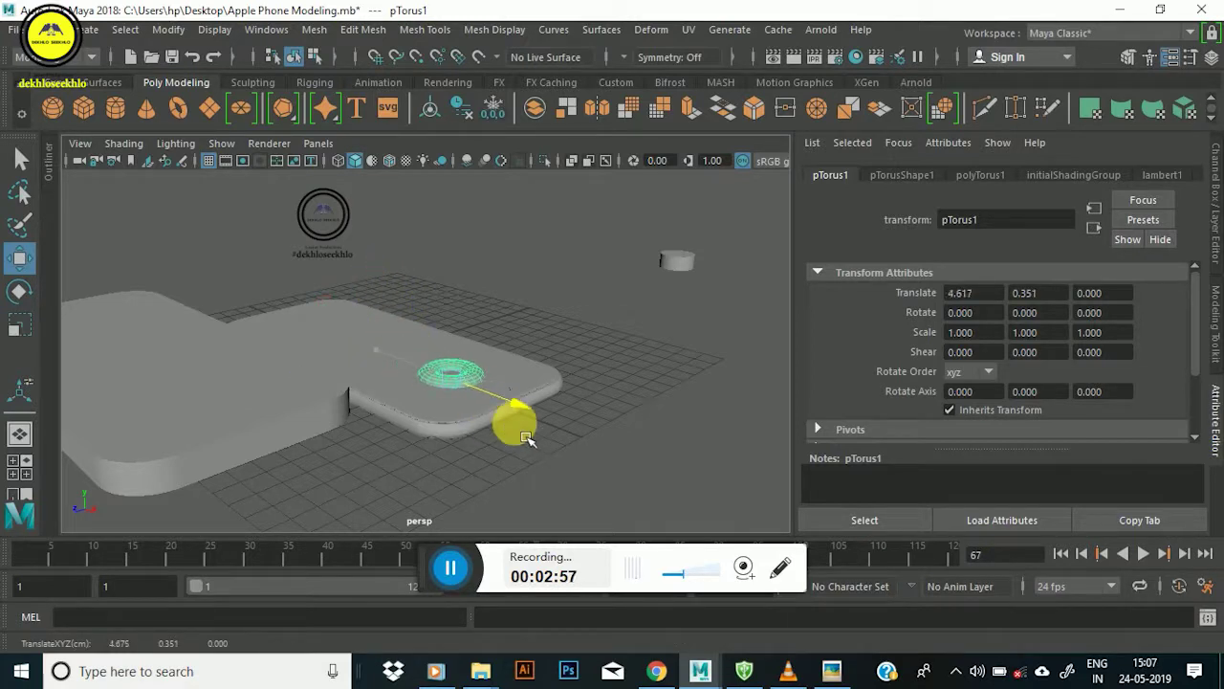
key(f)
mouse_move(262, 169)
alt+mouse_down()
mouse_move(437, 342)
mouse_move(431, 364)
mouse_move(418, 316)
alt+mouse_up()
scroll(418, 316, down, 3)
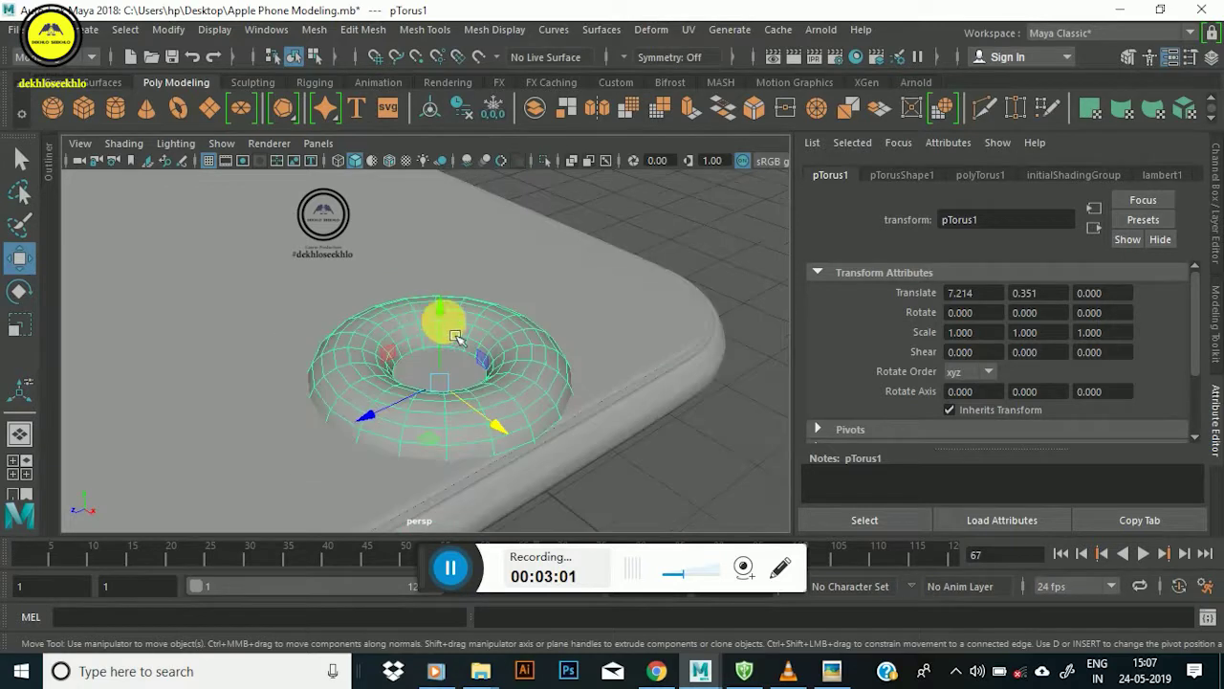
click(978, 175)
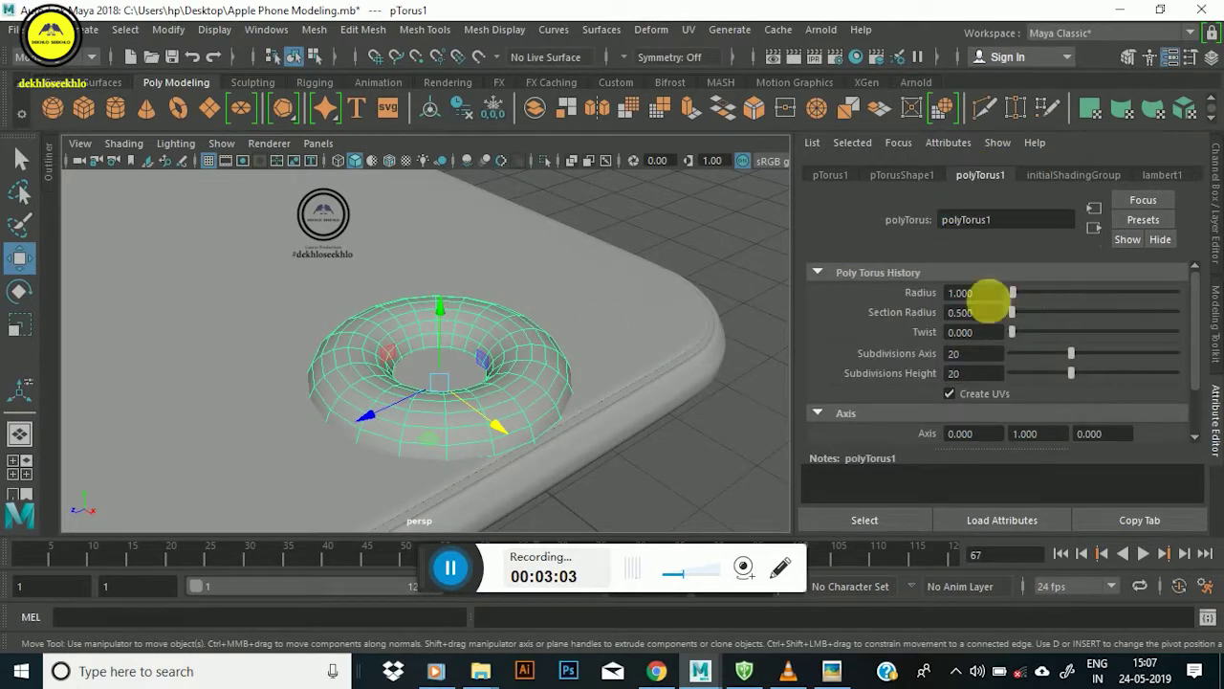
Try various torus subdivision and radius values, settling on Radius 2.208, then frame the torus.
mouse_move(1075, 361)
mouse_down()
mouse_move(1052, 360)
mouse_move(1033, 392)
mouse_up()
key(ctrl+z)
key(ctrl+z)
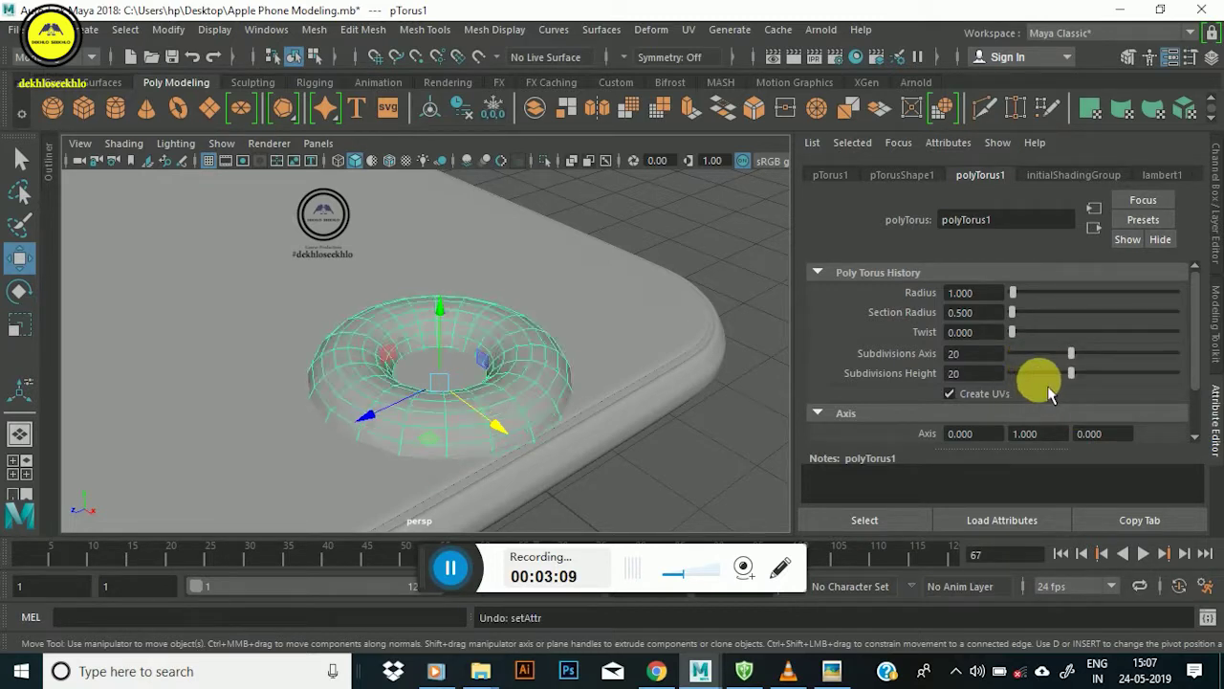
drag(1025, 300, 1022, 304)
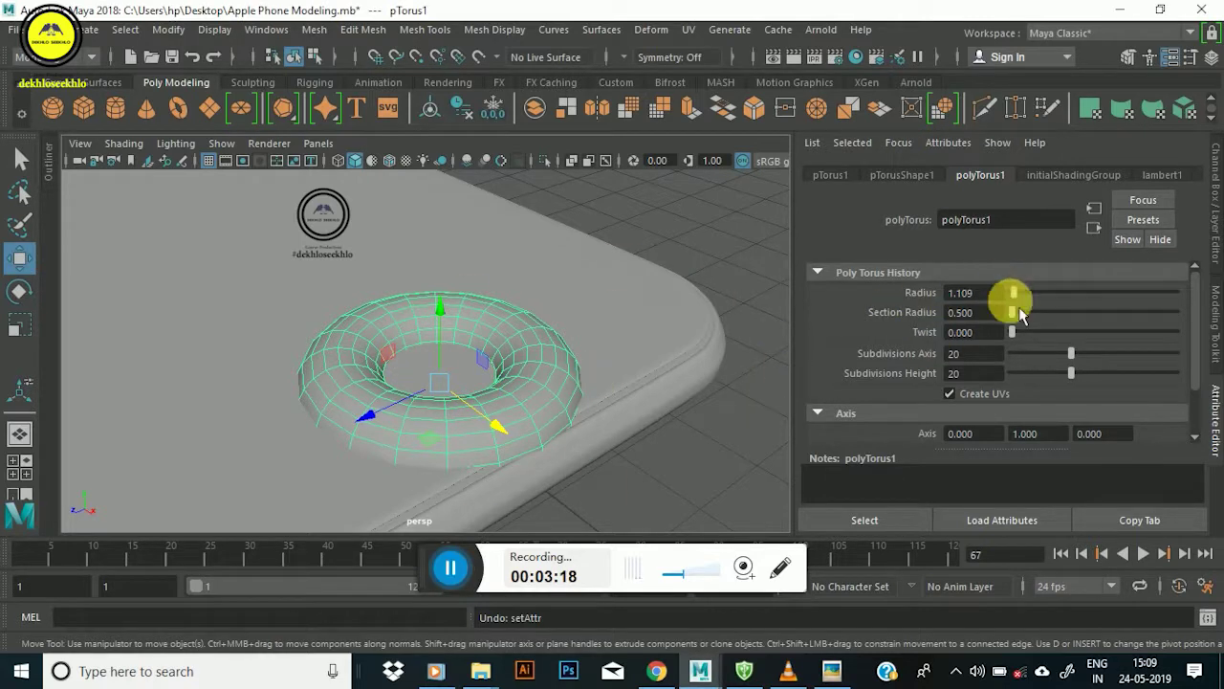
drag(1020, 310, 994, 304)
scroll(388, 348, up, 3)
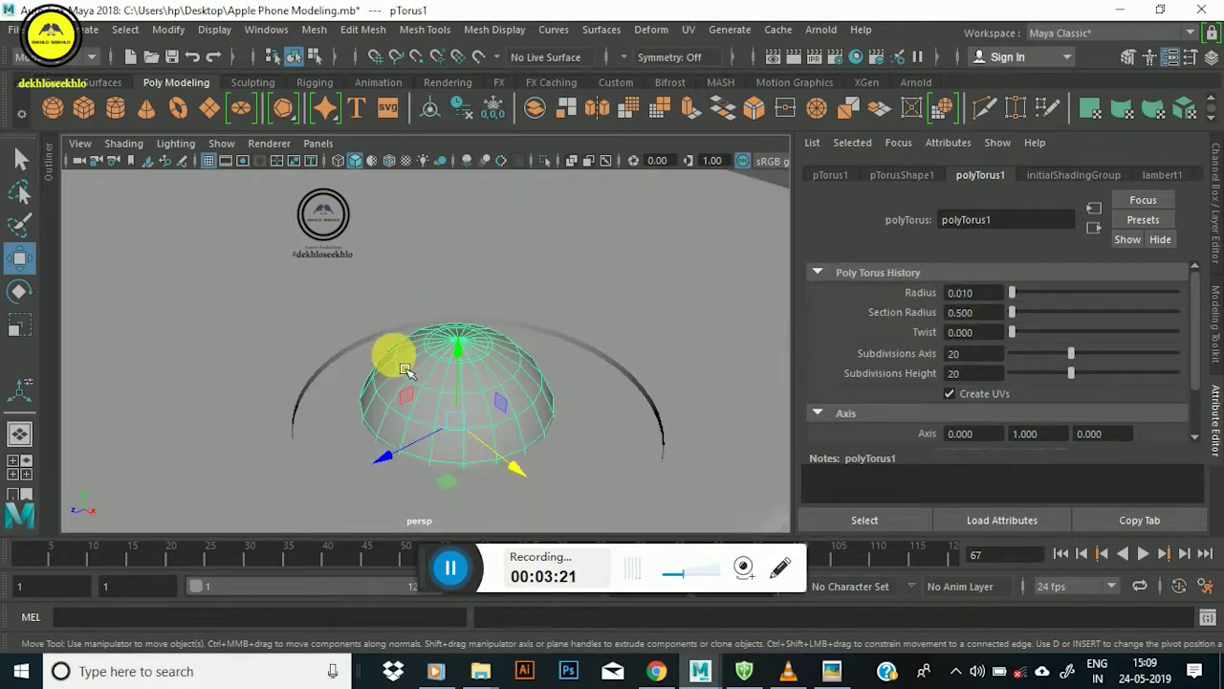
scroll(389, 347, up, 3)
drag(1070, 353, 1095, 353)
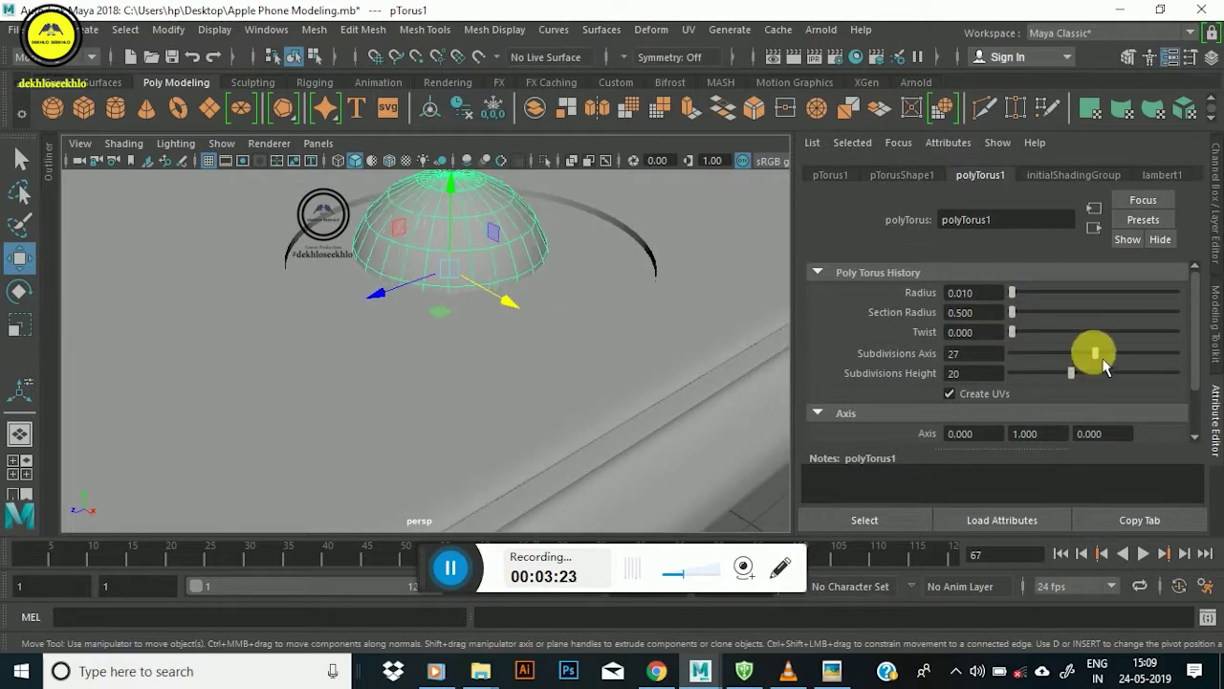
key(ctrl+z)
drag(1021, 304, 1022, 304)
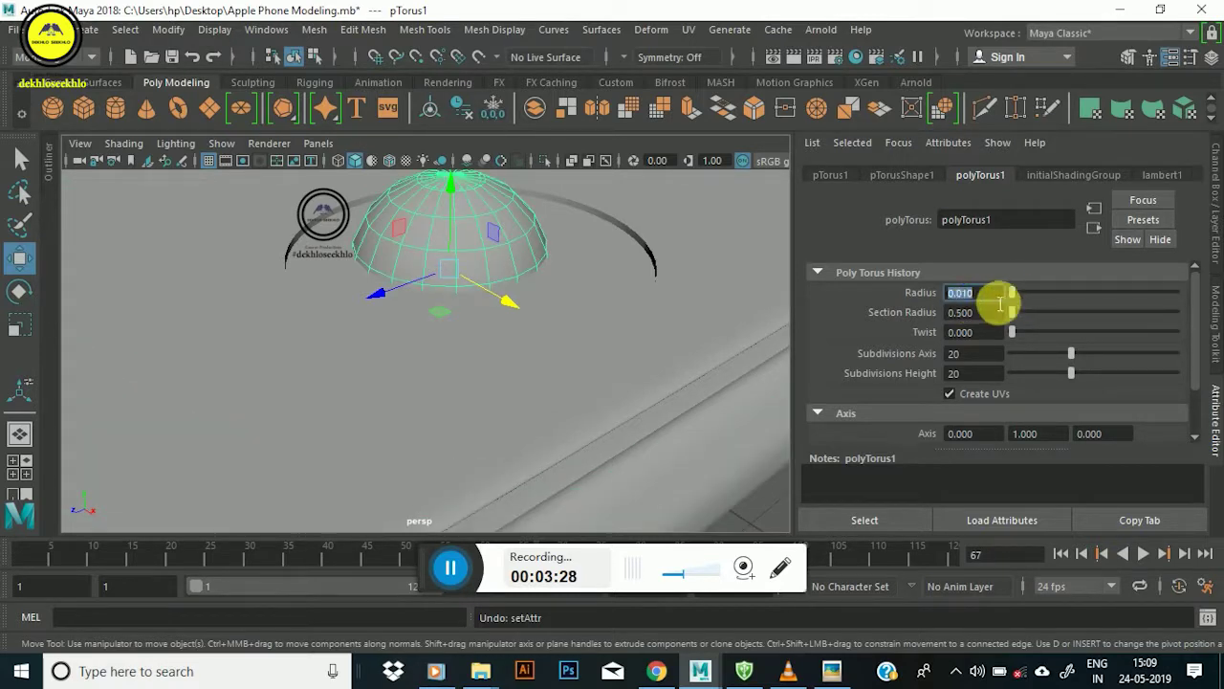
drag(1000, 304, 1025, 308)
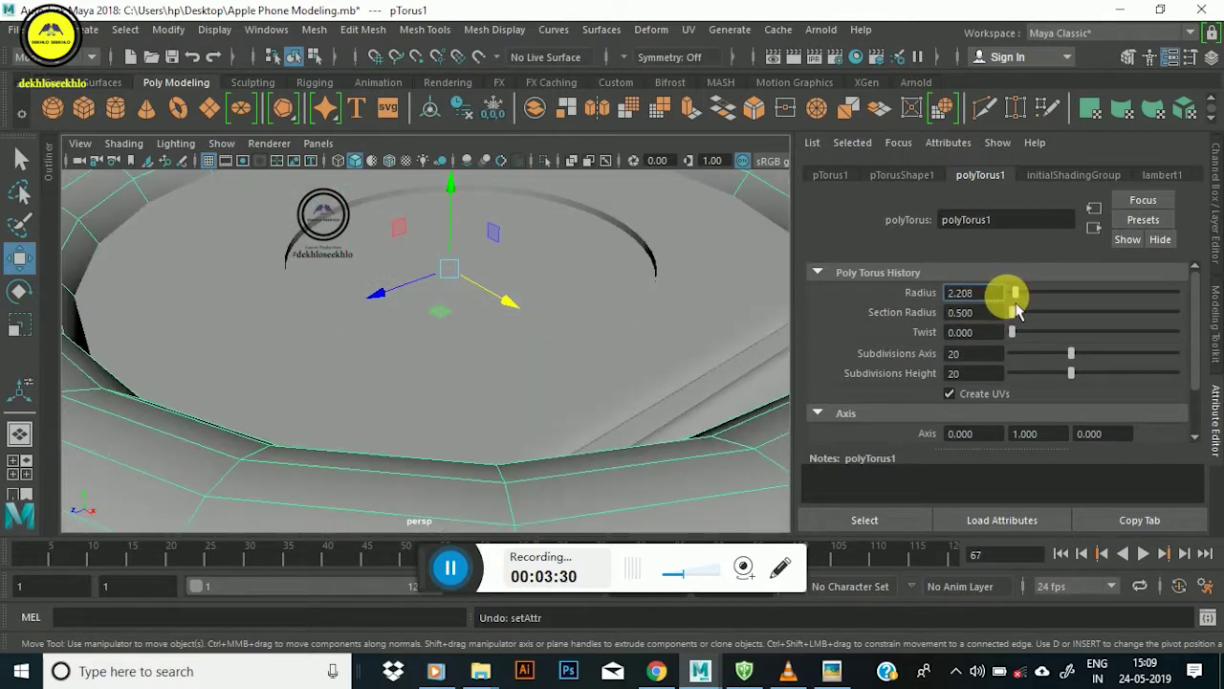
key(f)
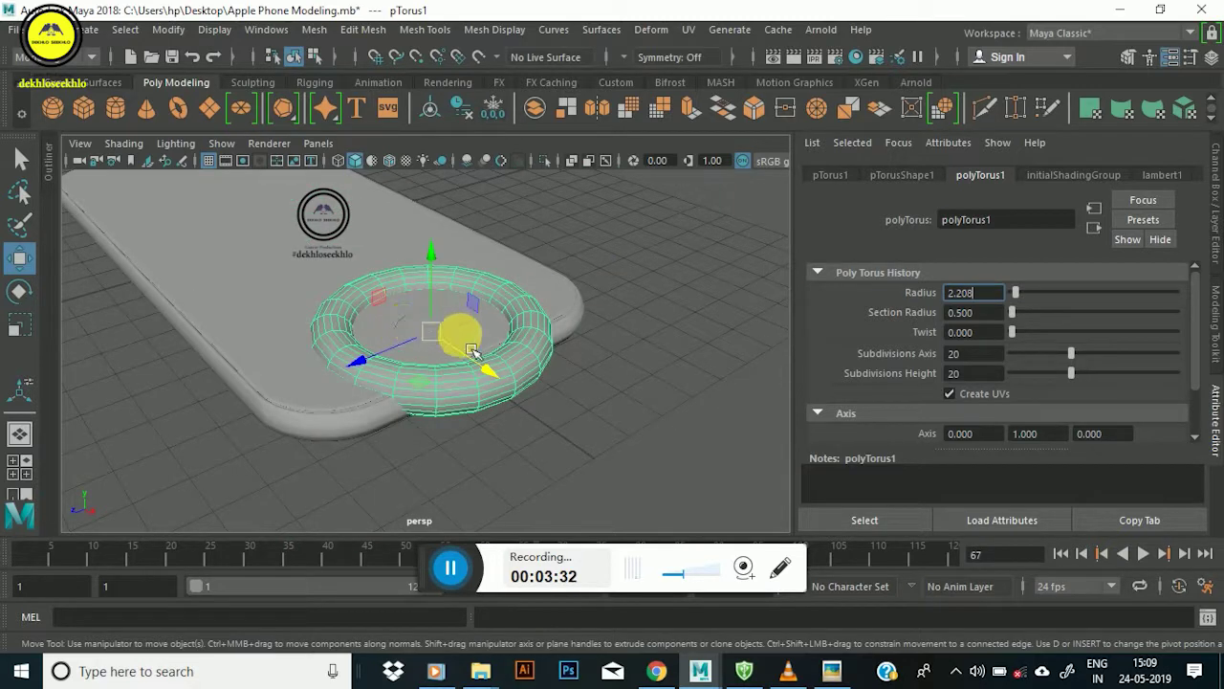
Undo a trial torus move and orbit to a closer, lower view of the torus.
mouse_move(462, 349)
mouse_down()
mouse_move(411, 343)
mouse_move(350, 377)
mouse_up()
key(ctrl+z)
key(r)
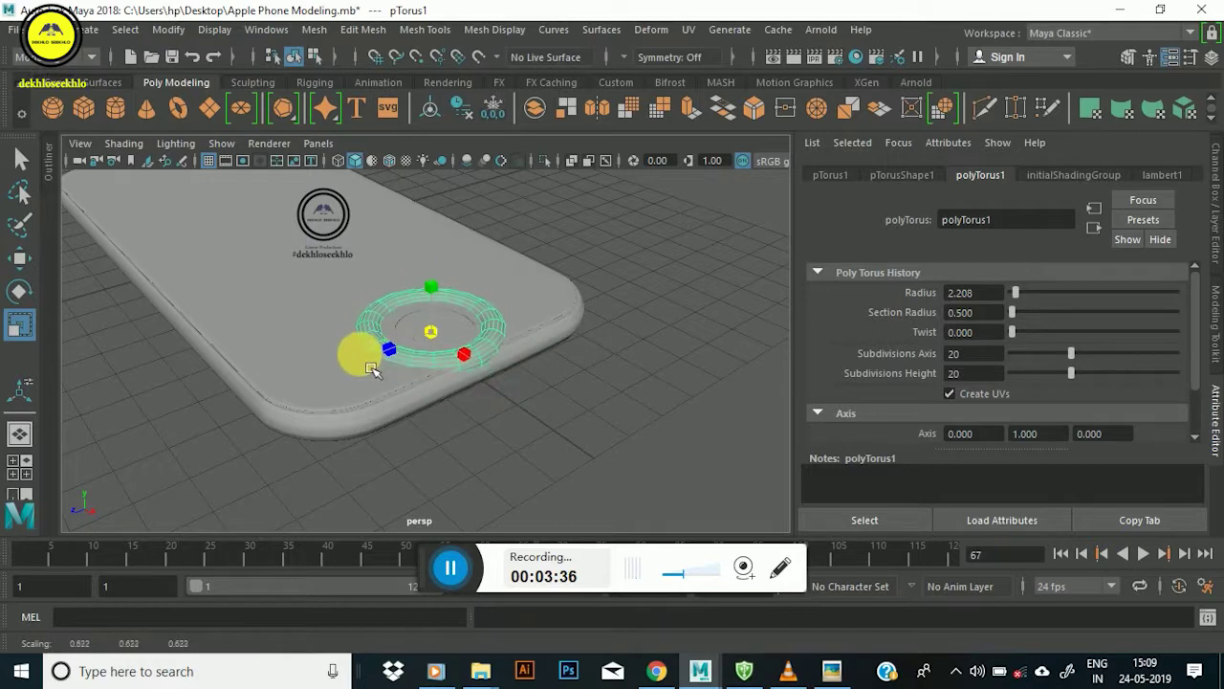
scroll(424, 322, up, 5)
alt+drag(438, 309, 424, 415)
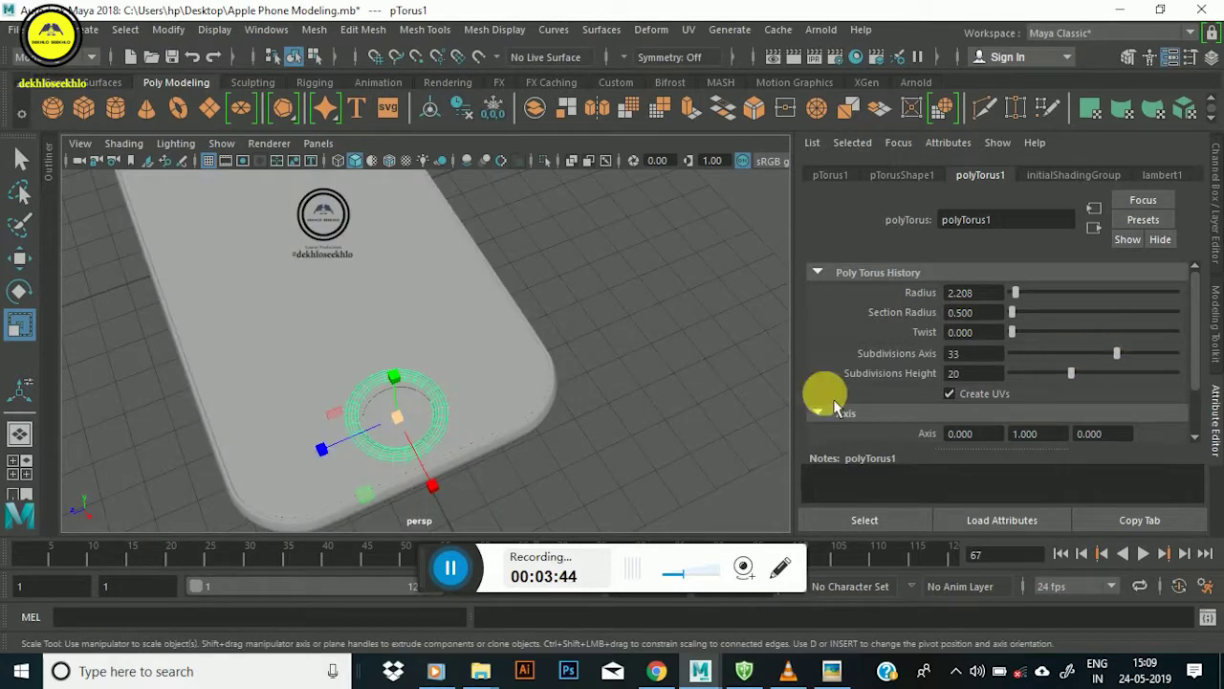
scroll(369, 410, up, 5)
alt+drag(369, 410, 470, 287)
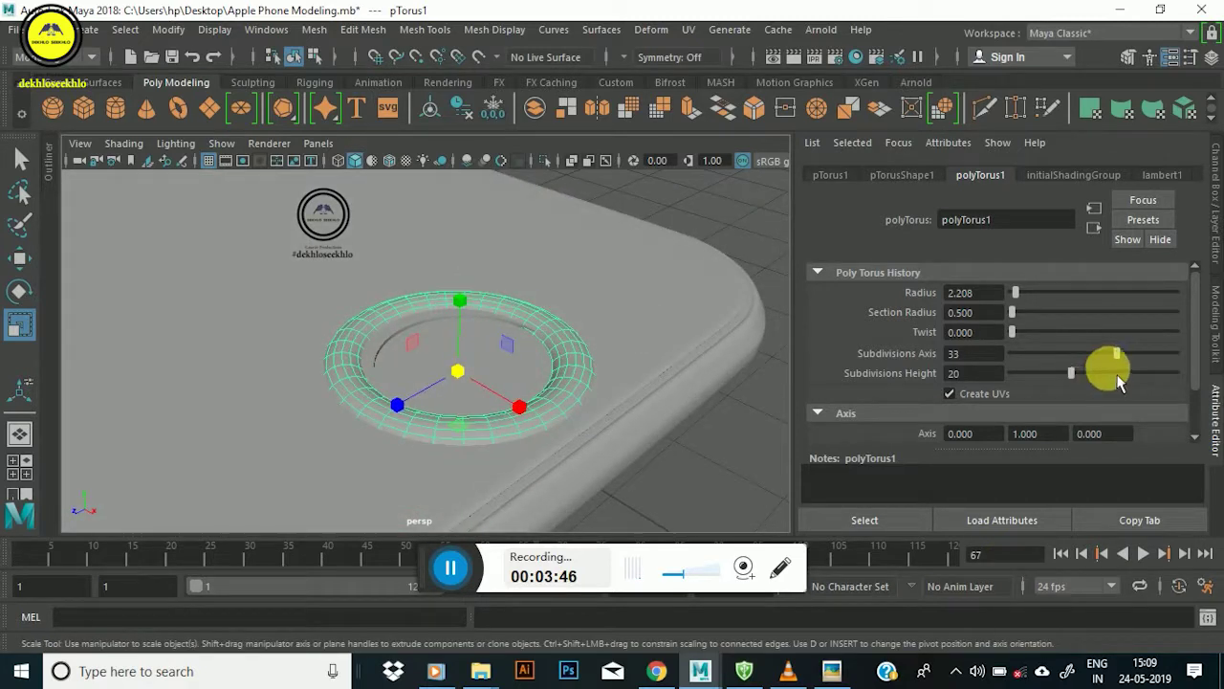
Set torus Subdivisions Axis to 50 and Height to 17, leaving Twist at 0.
drag(1140, 369, 1212, 329)
mouse_move(1064, 373)
mouse_down()
mouse_move(1030, 383)
mouse_move(1071, 396)
mouse_up()
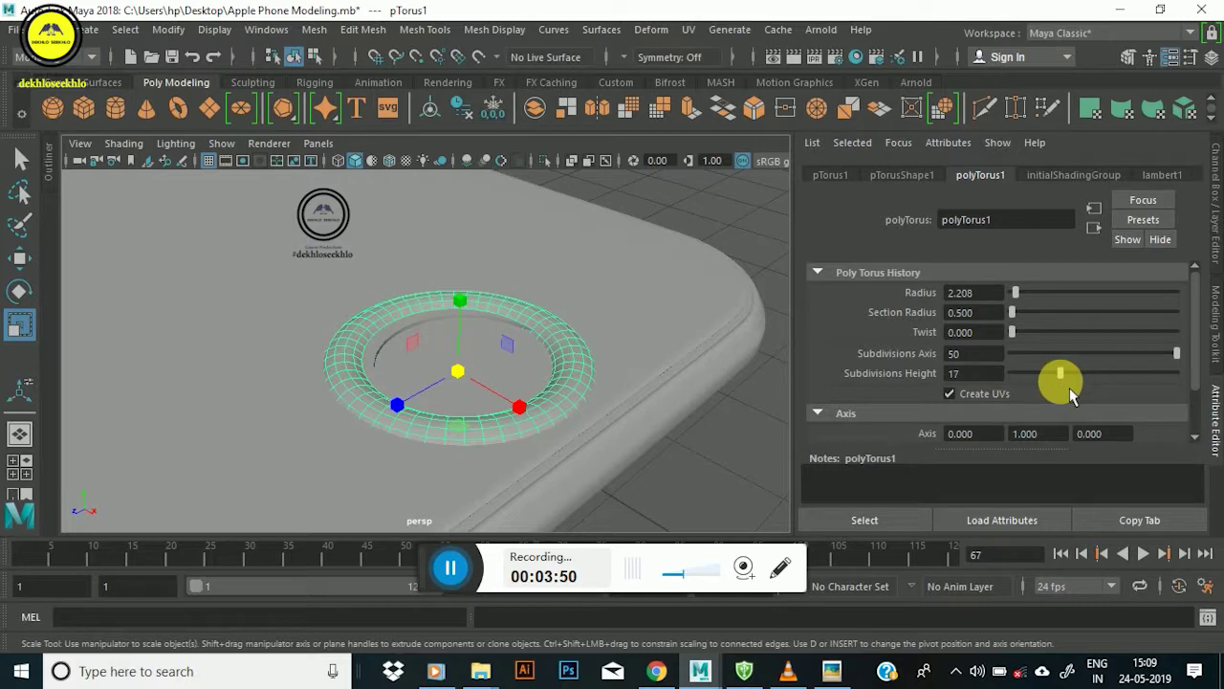
drag(1012, 332, 989, 373)
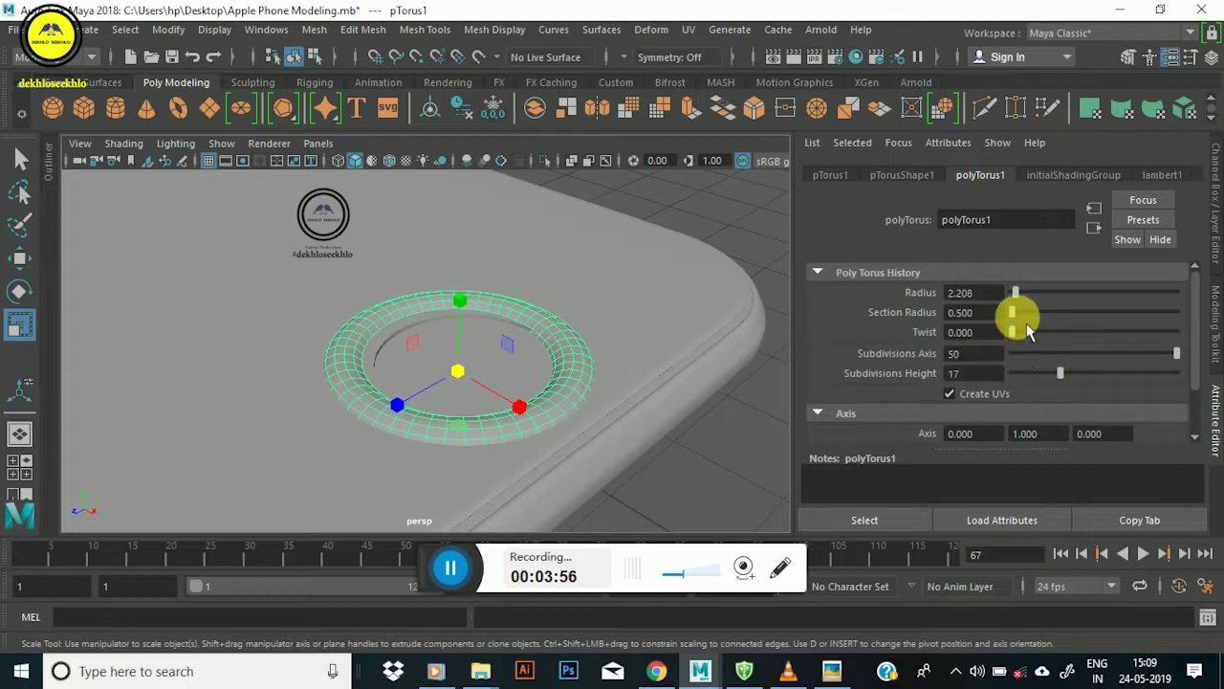
Try section radius values 0.5 and 0.2, settling on a 0.300 Section Radius.
drag(1027, 330, 1021, 341)
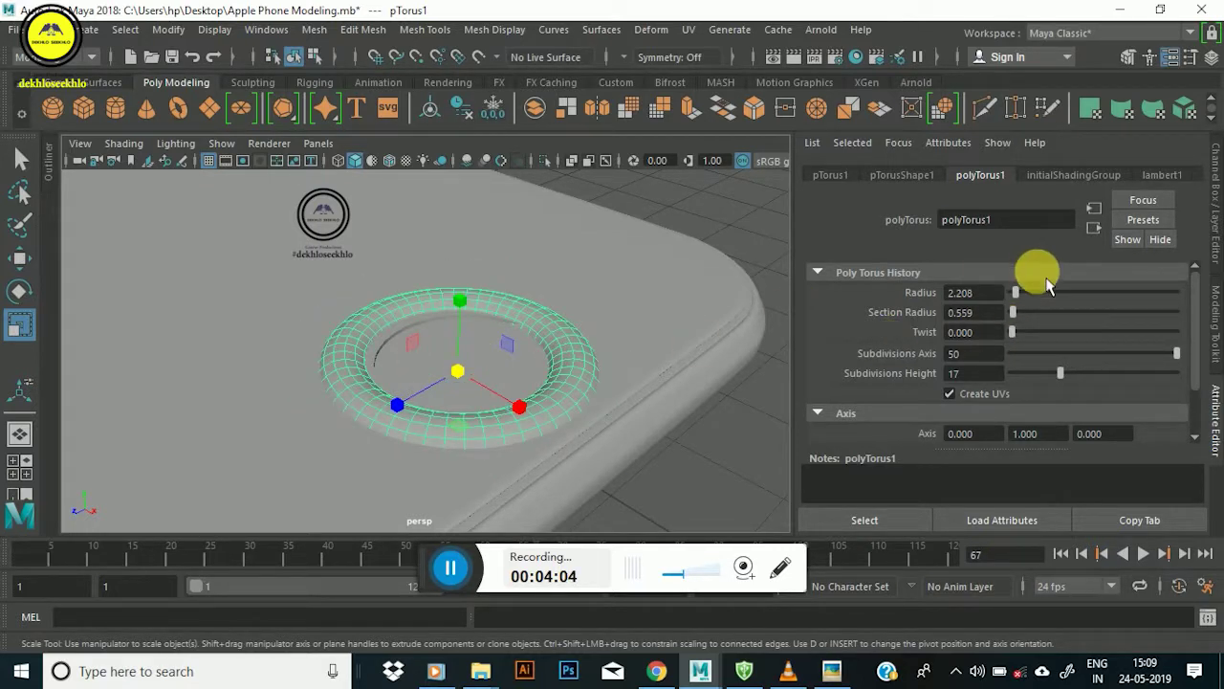
drag(1026, 300, 1025, 300)
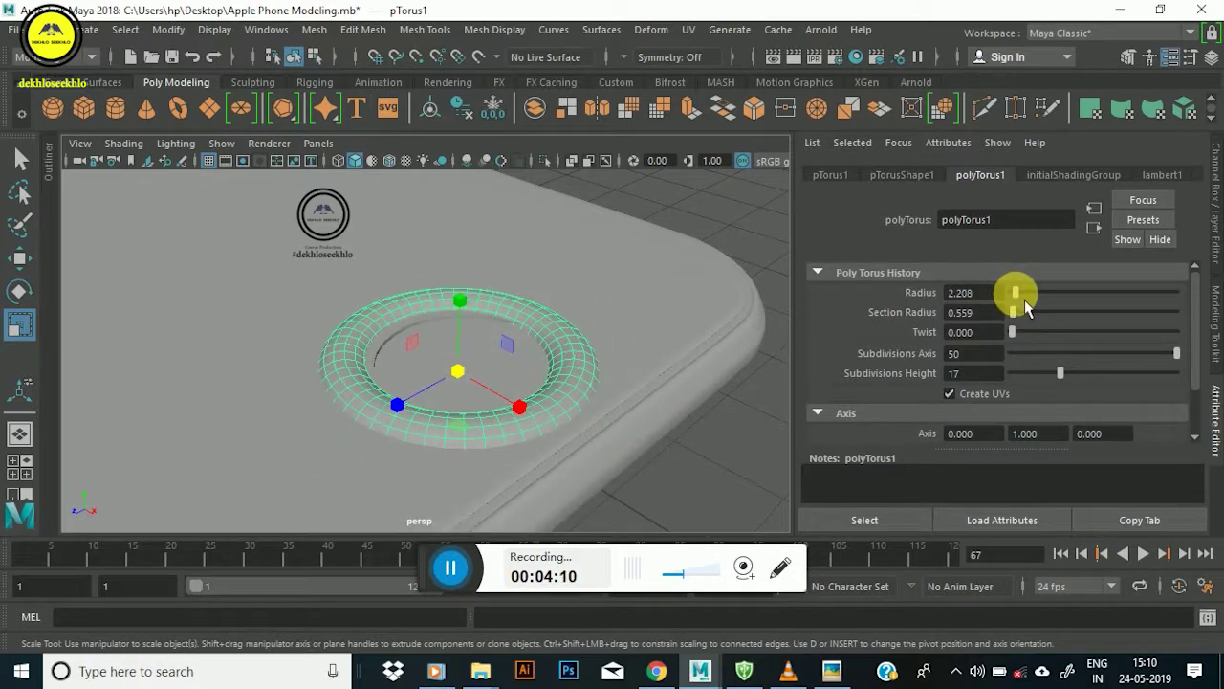
drag(1015, 312, 1020, 327)
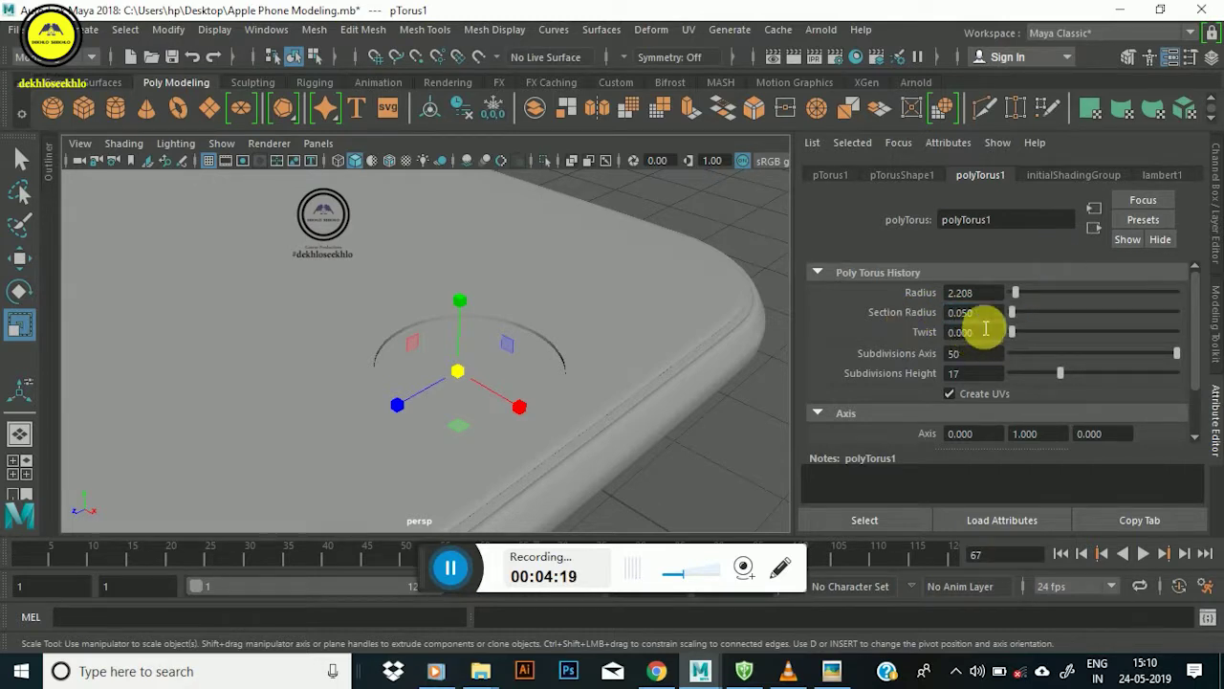
click(973, 313)
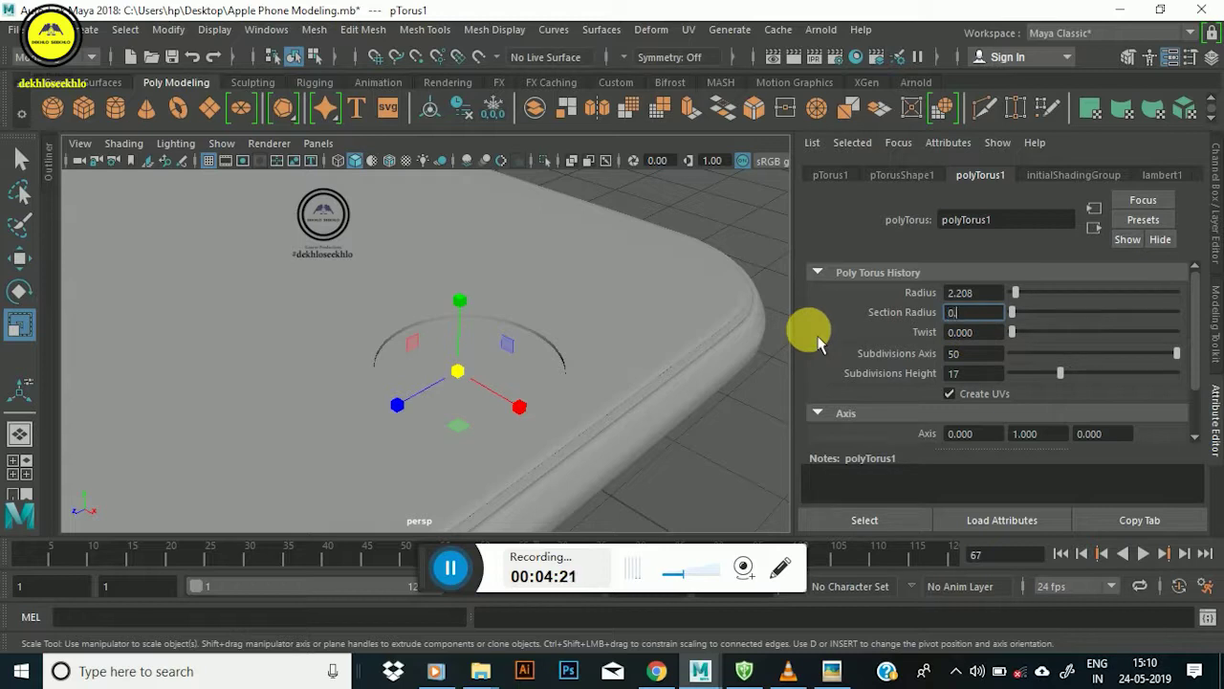
text(5)
key(Return)
mouse_move(596, 350)
alt+mouse_down()
mouse_move(452, 365)
mouse_move(866, 375)
alt+mouse_up()
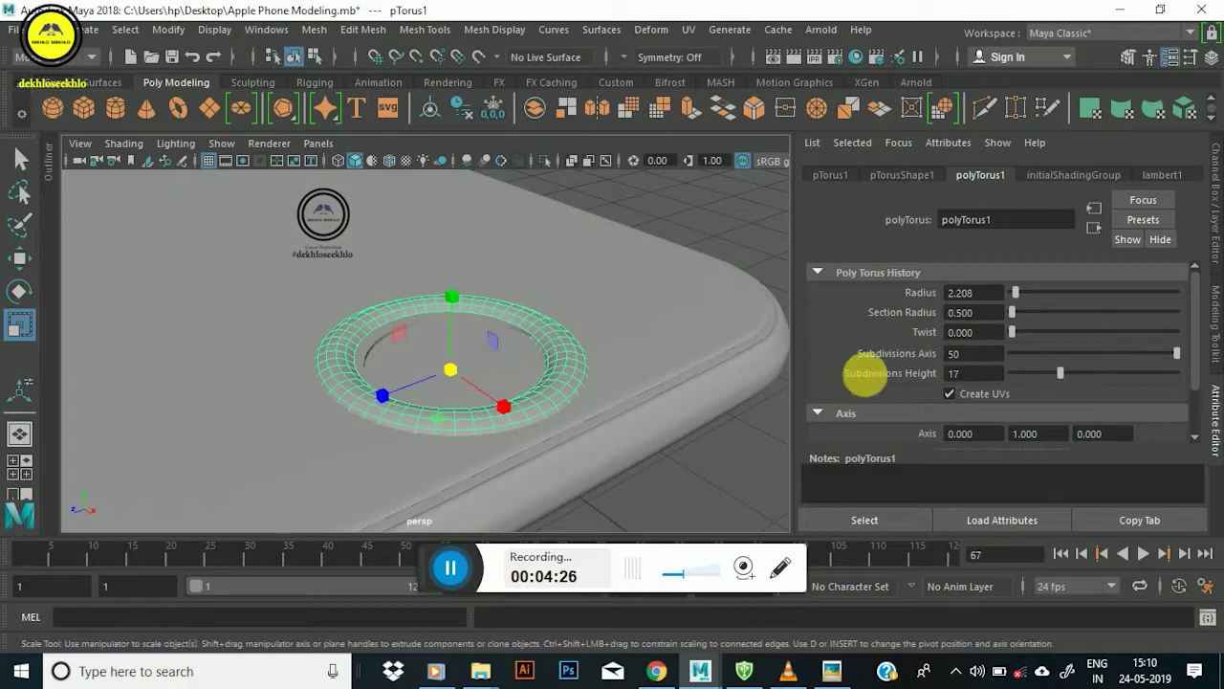
click(971, 312)
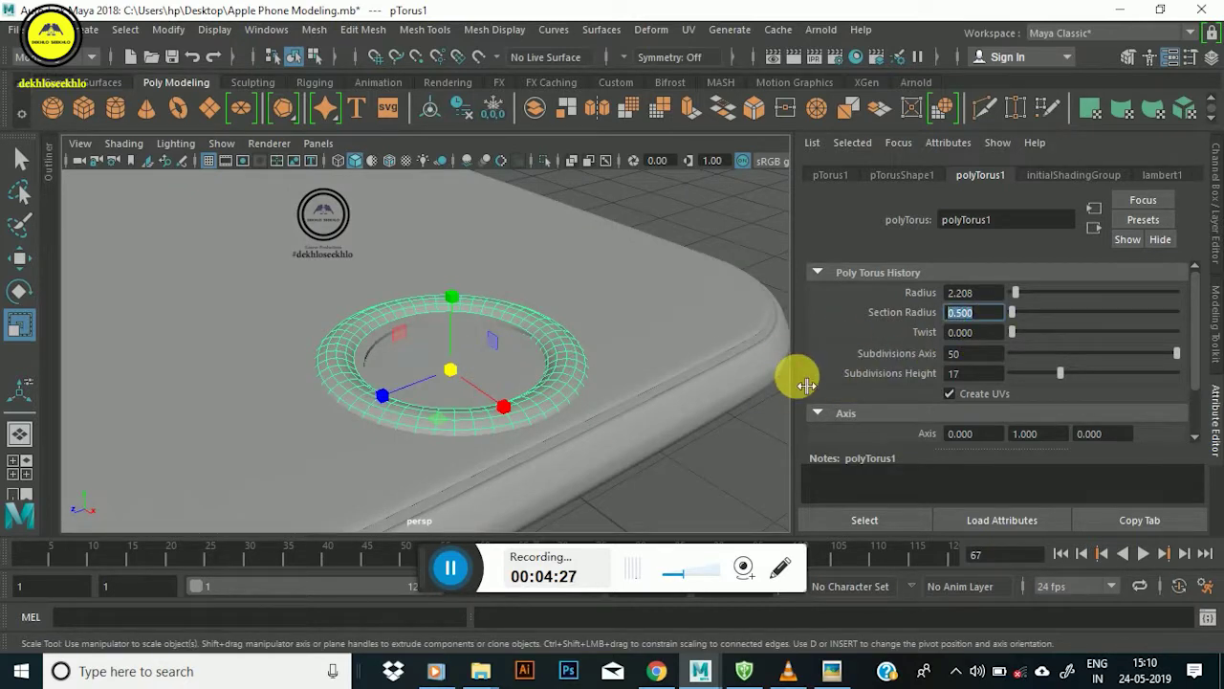
text(0.2)
key(Return)
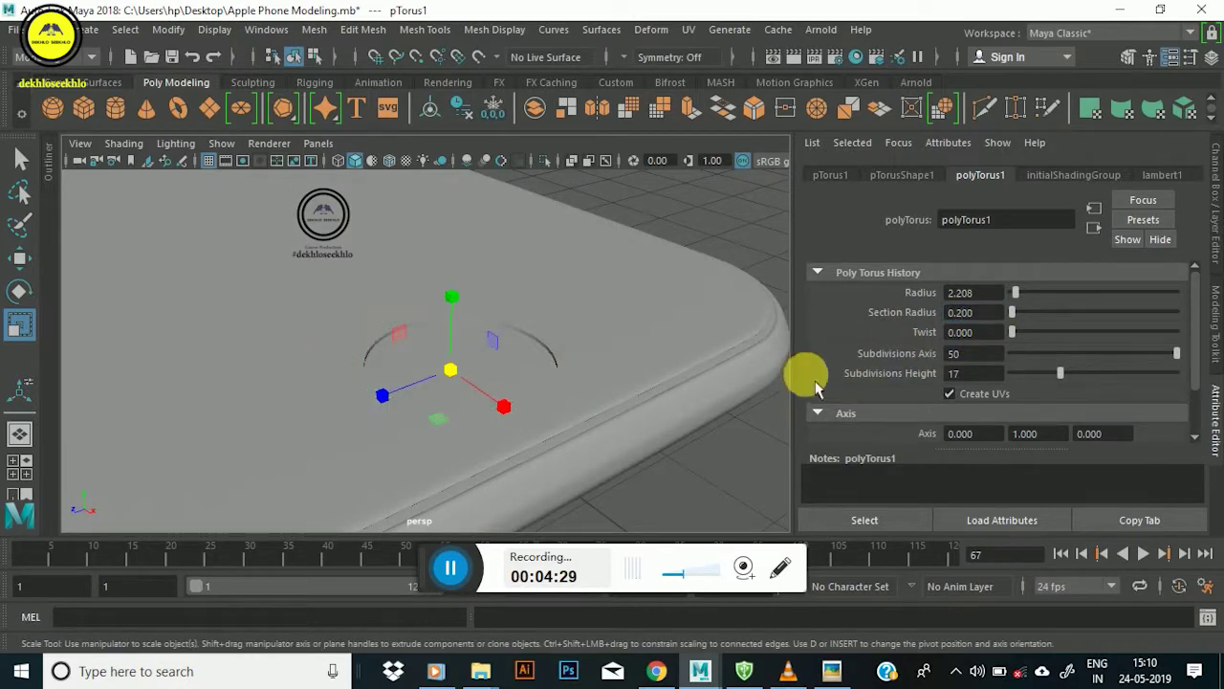
click(990, 314)
text(0.300)
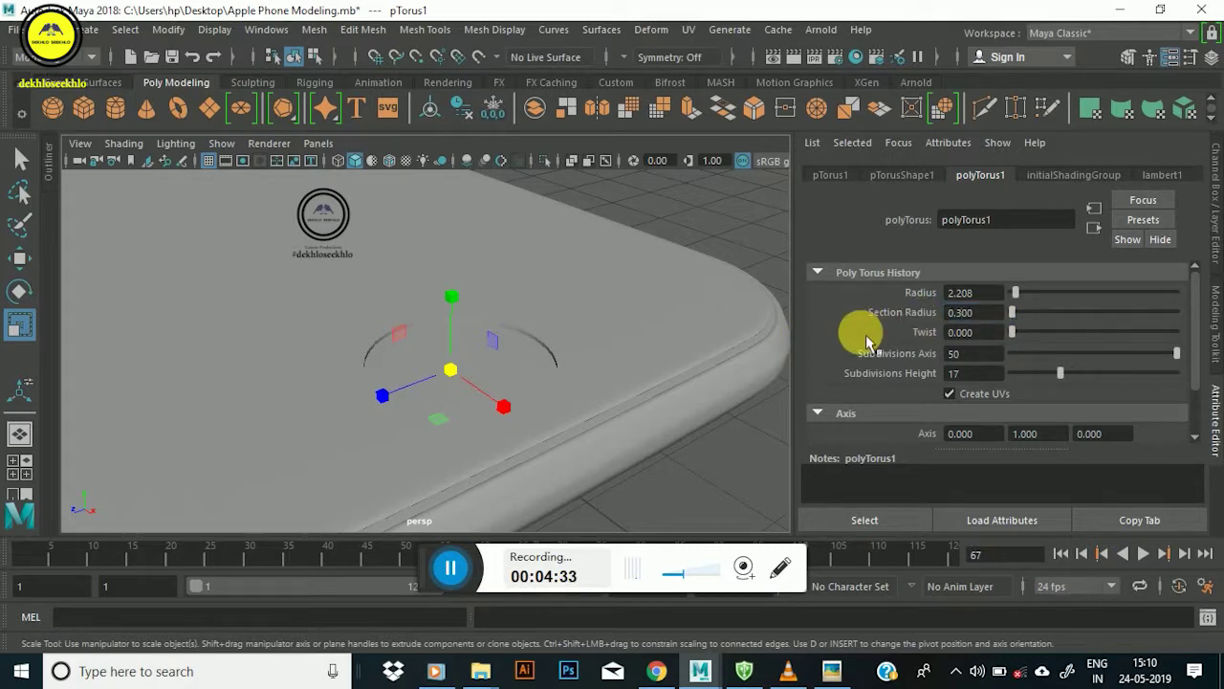
drag(466, 391, 491, 395)
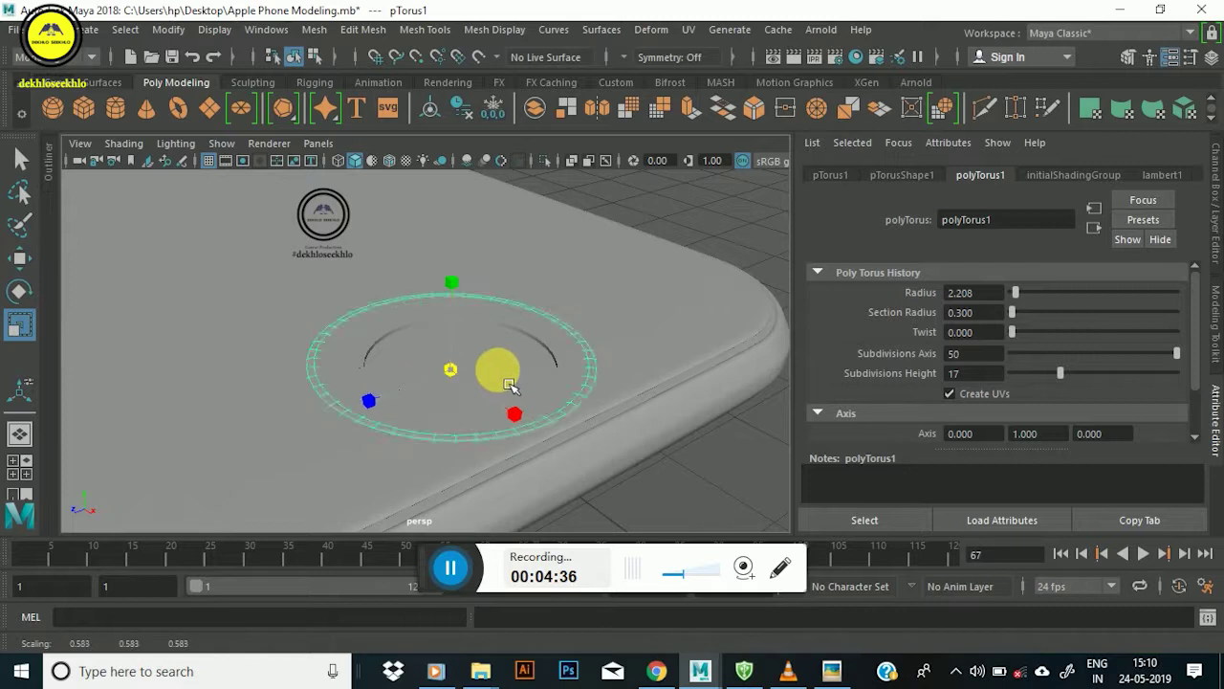
key(ctrl+z)
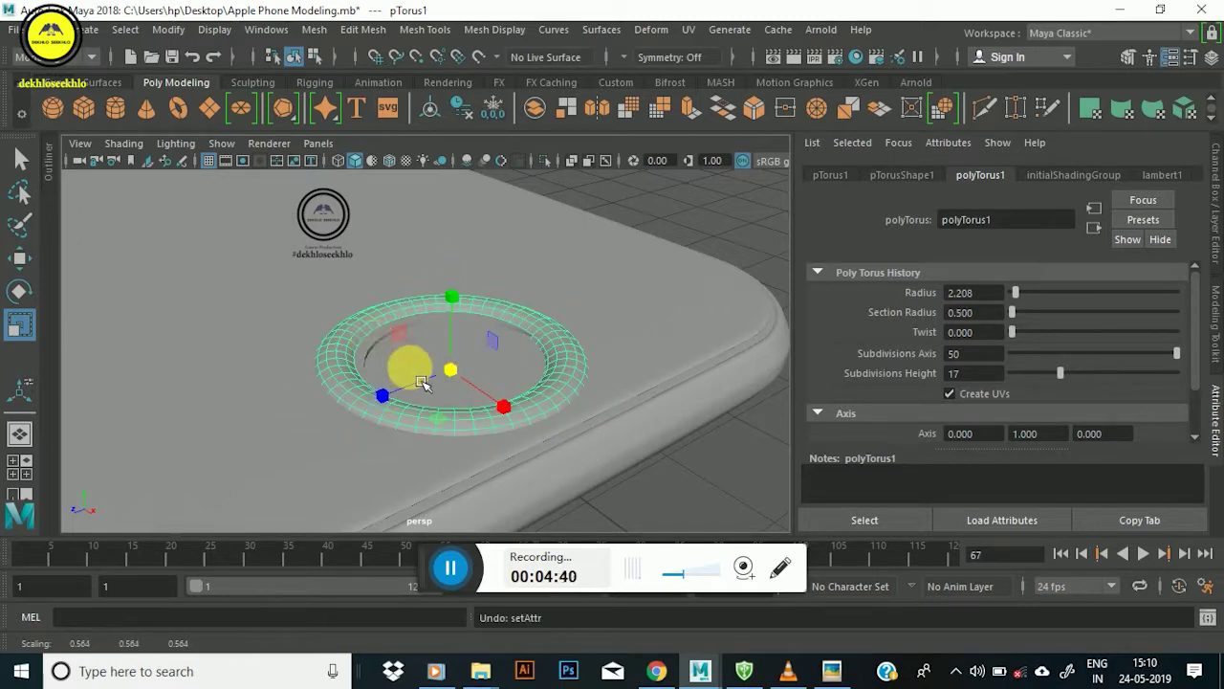
key(w)
scroll(431, 378, up, 3)
scroll(459, 407, up, 2)
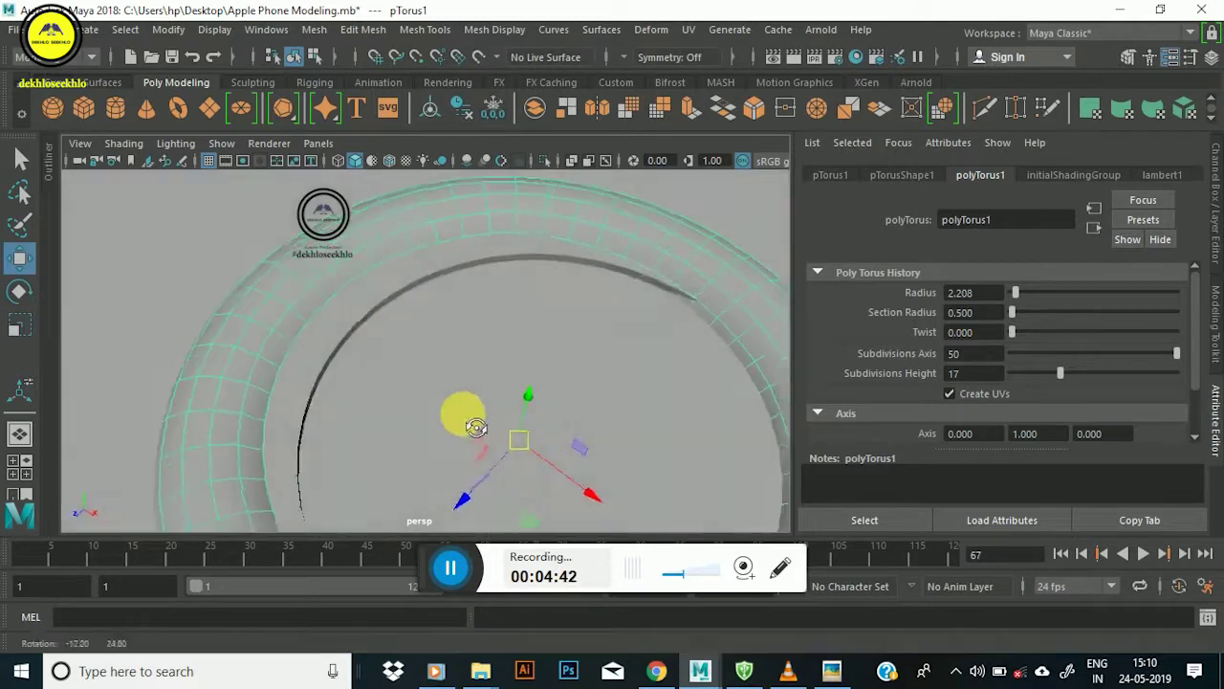
scroll(507, 411, down, 6)
drag(564, 440, 559, 435)
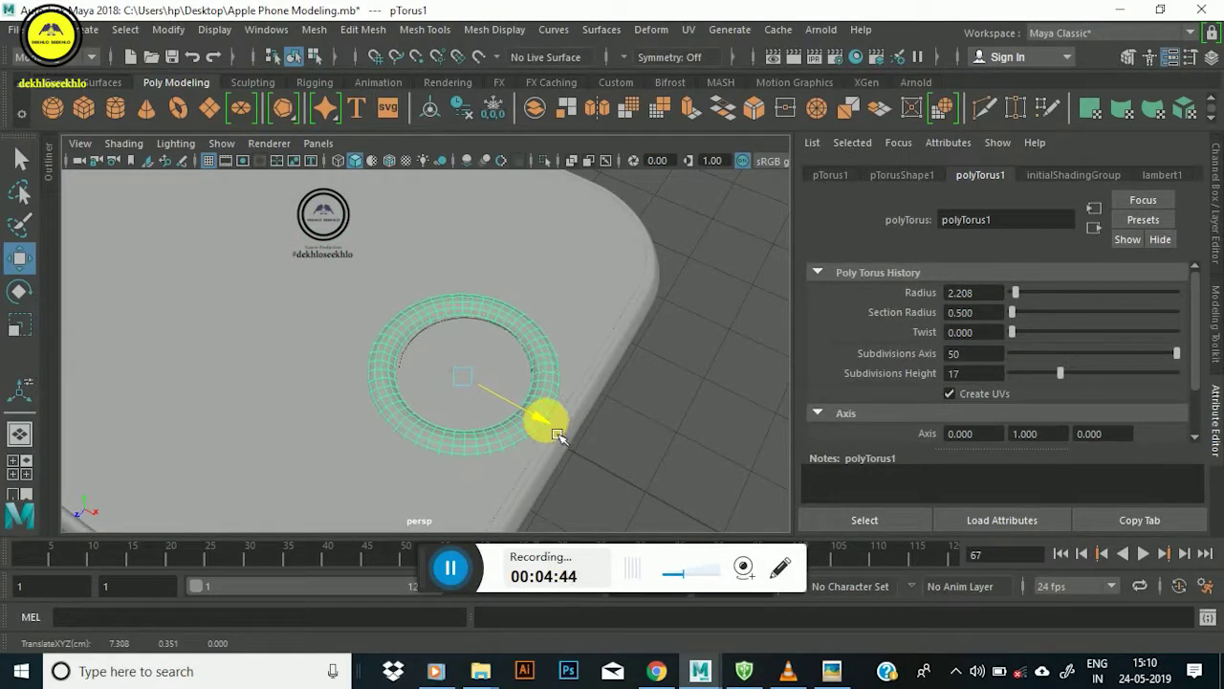
drag(420, 438, 439, 458)
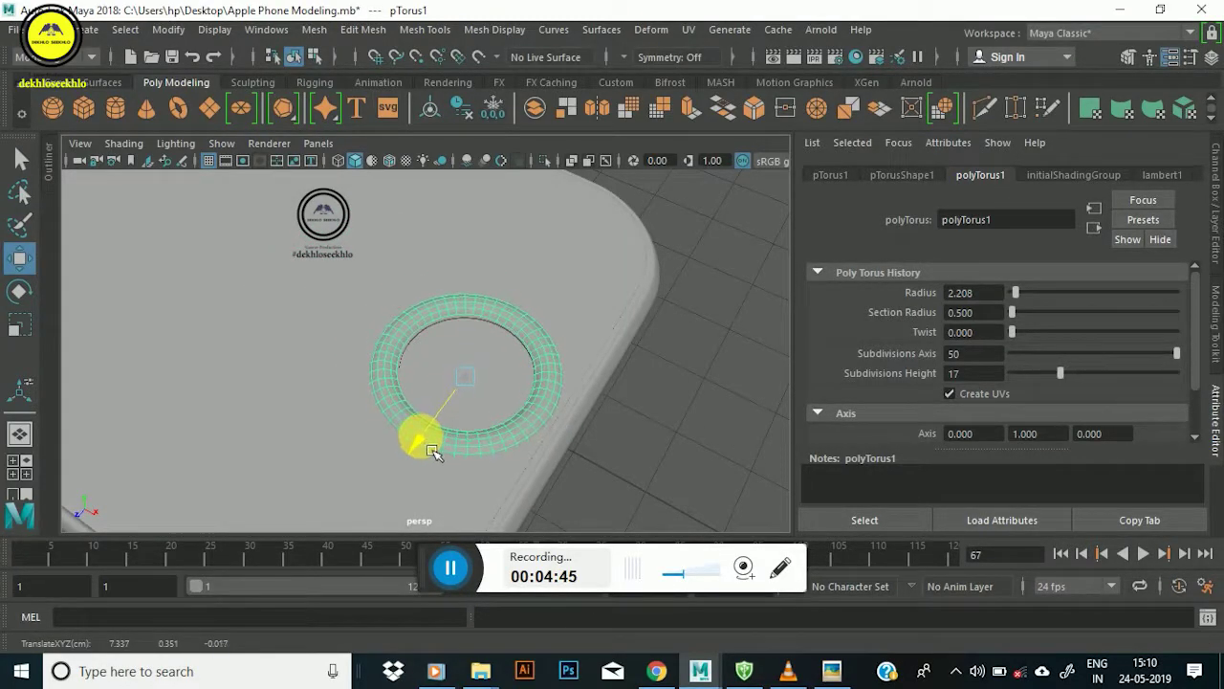
scroll(454, 402, up, 3)
mouse_move(470, 342)
alt+mouse_down()
mouse_move(292, 246)
mouse_move(219, 308)
mouse_move(210, 300)
mouse_move(245, 355)
mouse_move(293, 383)
mouse_move(397, 303)
alt+mouse_up()
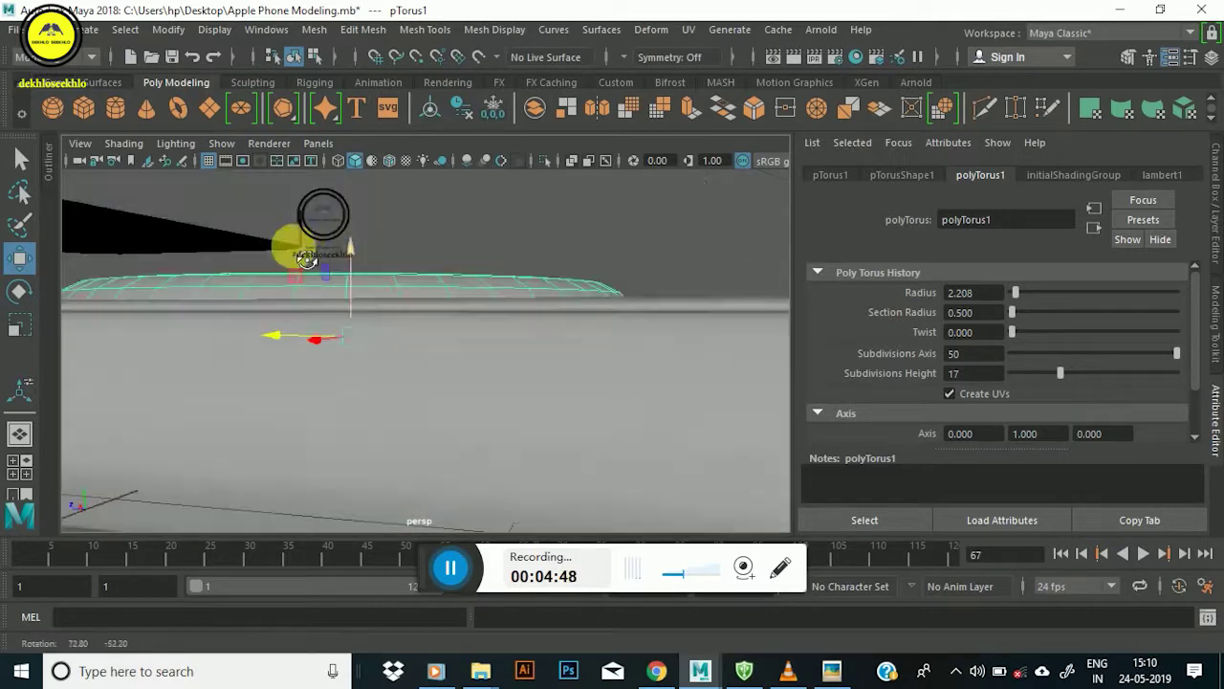
drag(353, 340, 376, 330)
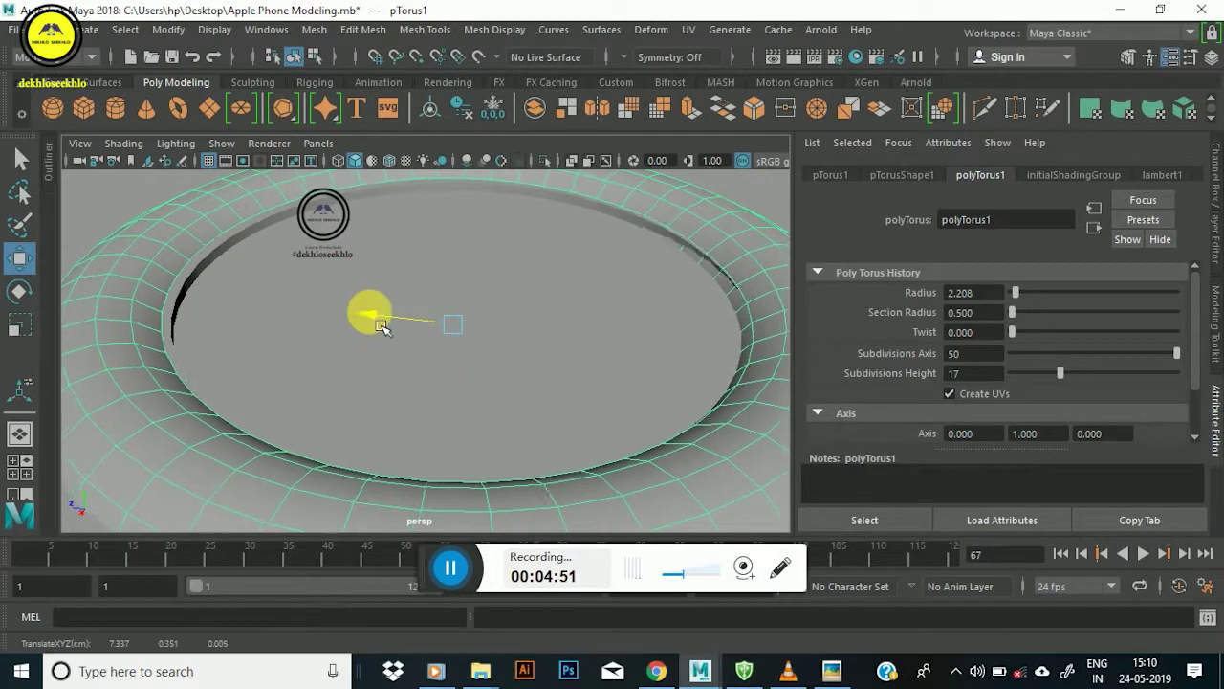
drag(436, 398, 445, 391)
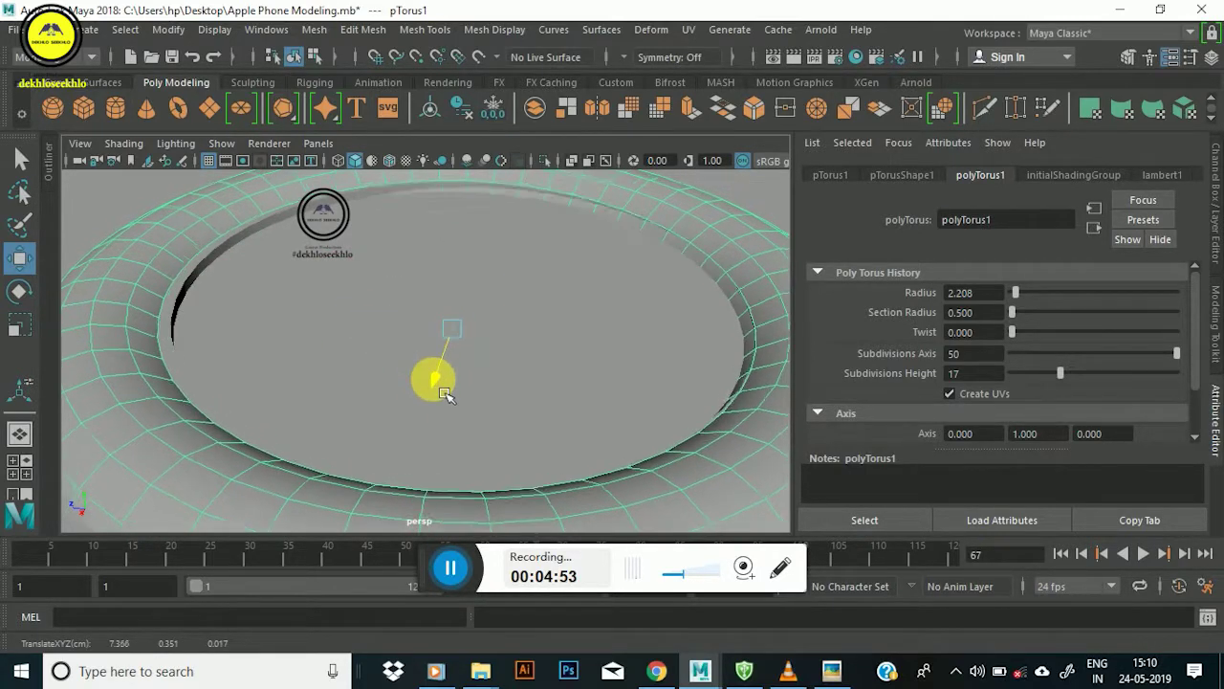
drag(398, 332, 400, 332)
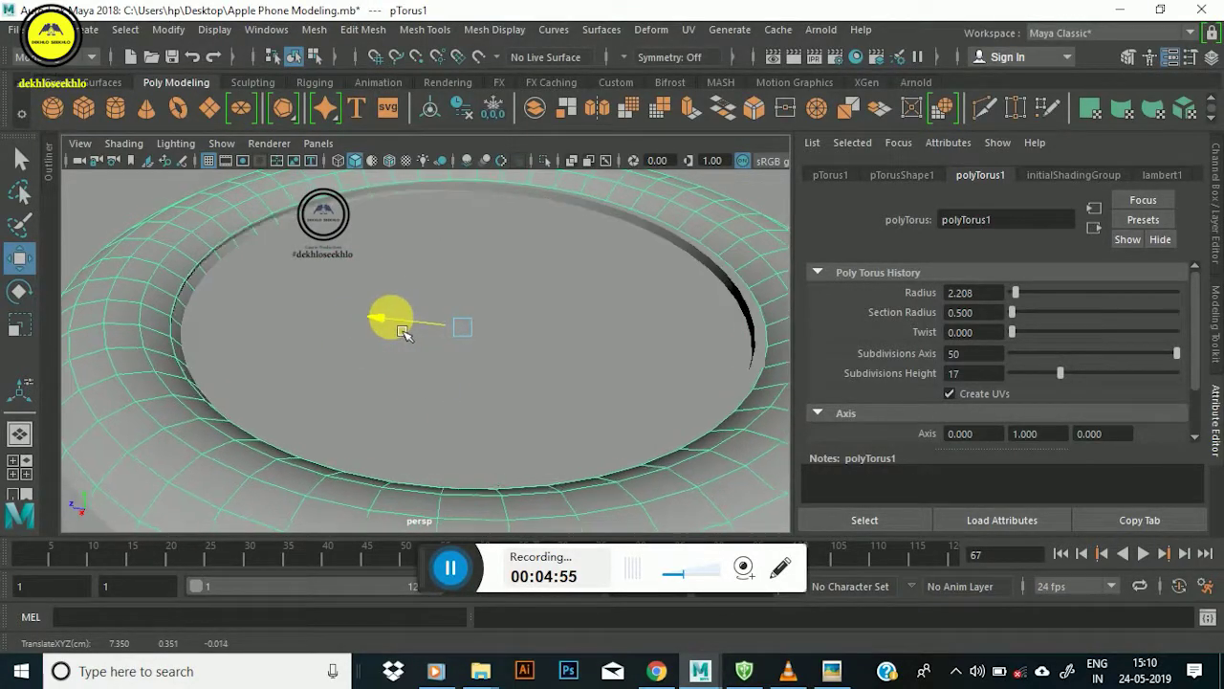
key(r)
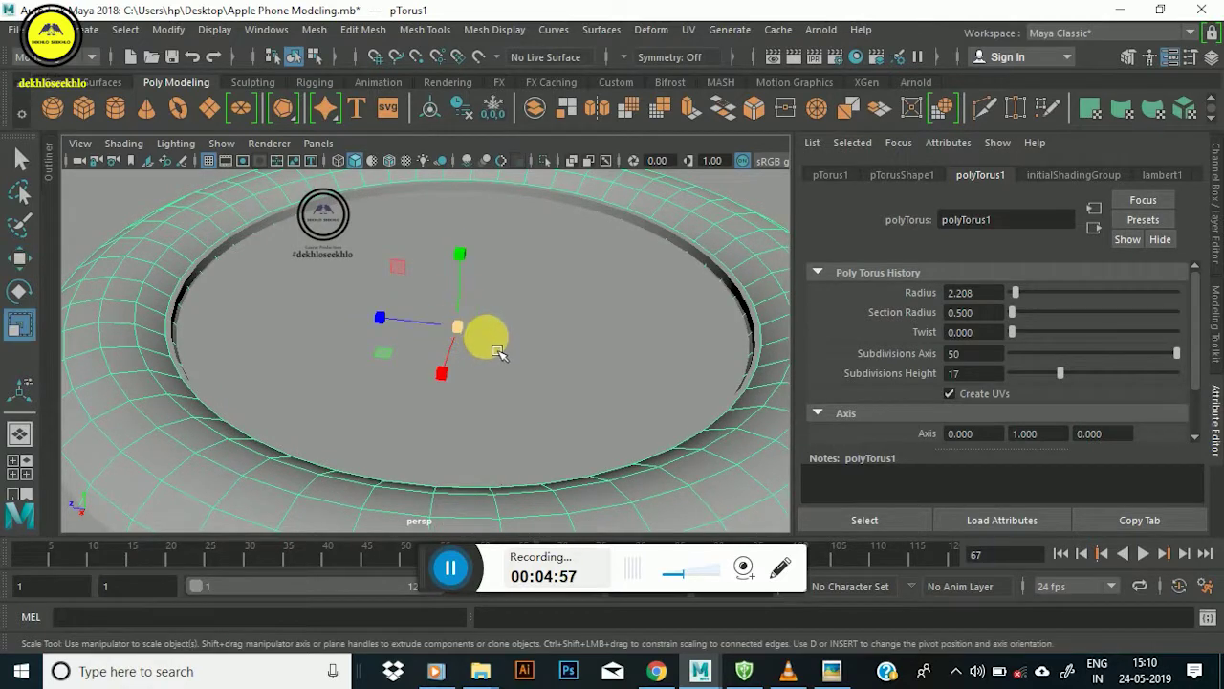
mouse_move(459, 330)
mouse_down()
mouse_move(433, 358)
mouse_move(431, 333)
mouse_move(602, 309)
mouse_move(533, 341)
mouse_move(490, 326)
mouse_move(511, 274)
mouse_move(443, 274)
mouse_move(417, 359)
mouse_move(469, 342)
mouse_up()
drag(469, 270, 468, 196)
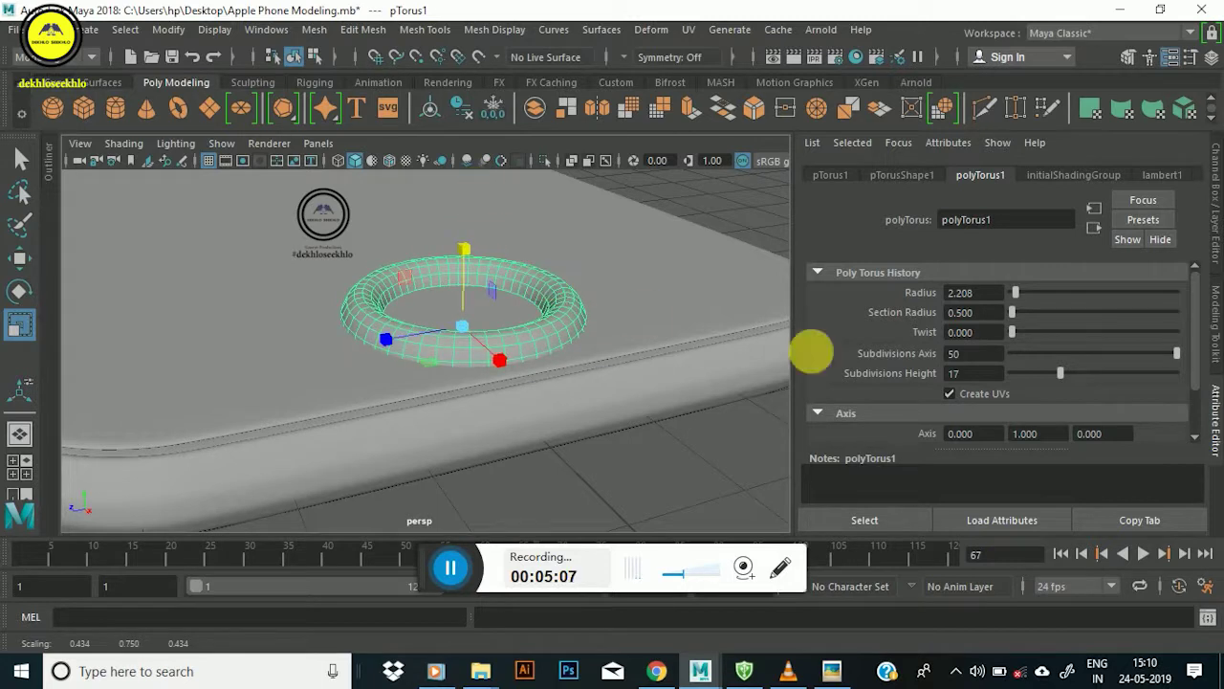
drag(1053, 381, 1121, 372)
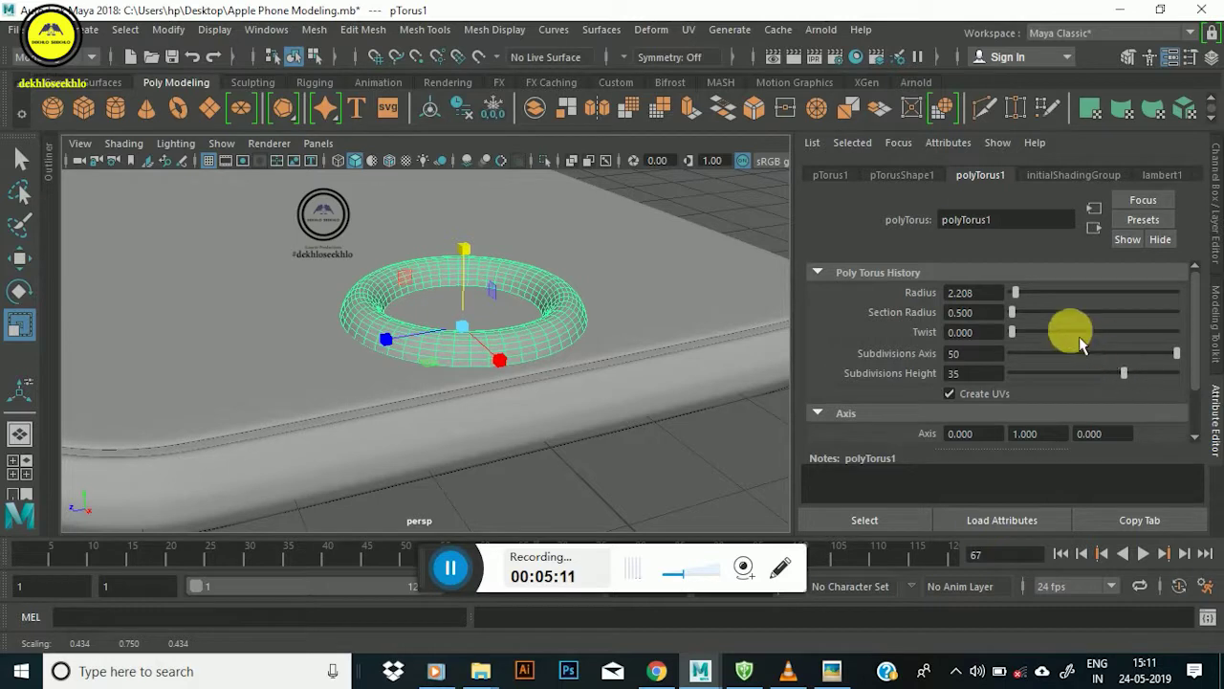
drag(1016, 291, 1012, 290)
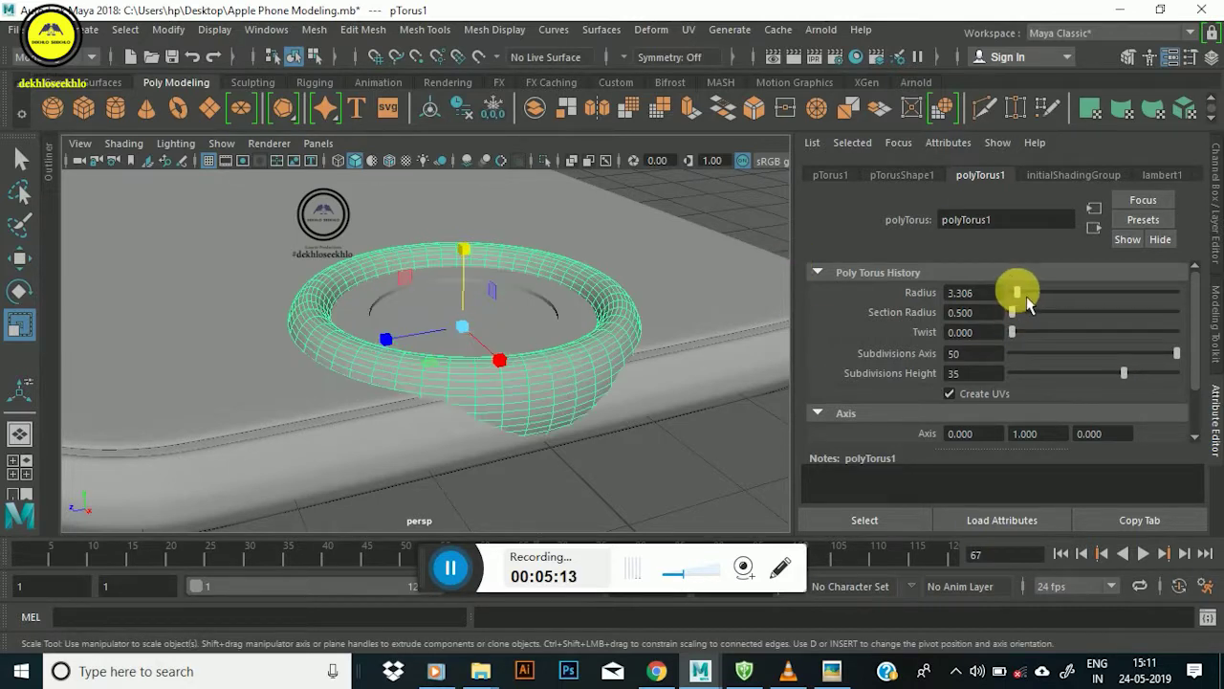
key(ctrl+z)
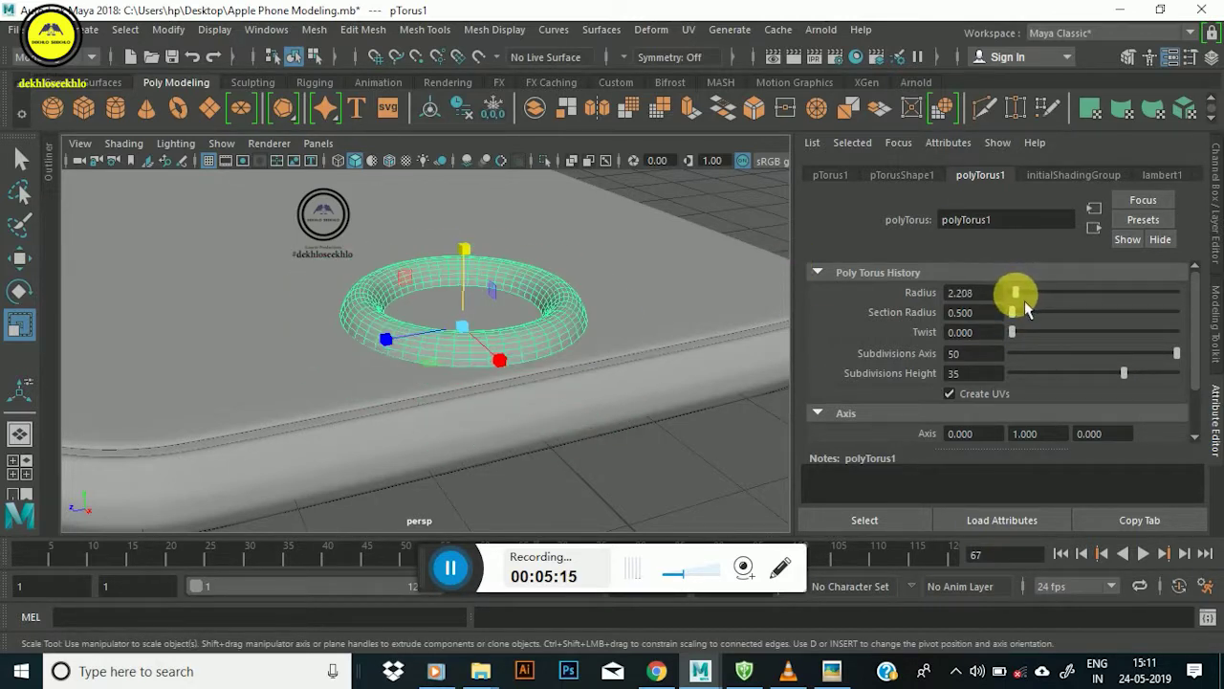
key(ctrl+z)
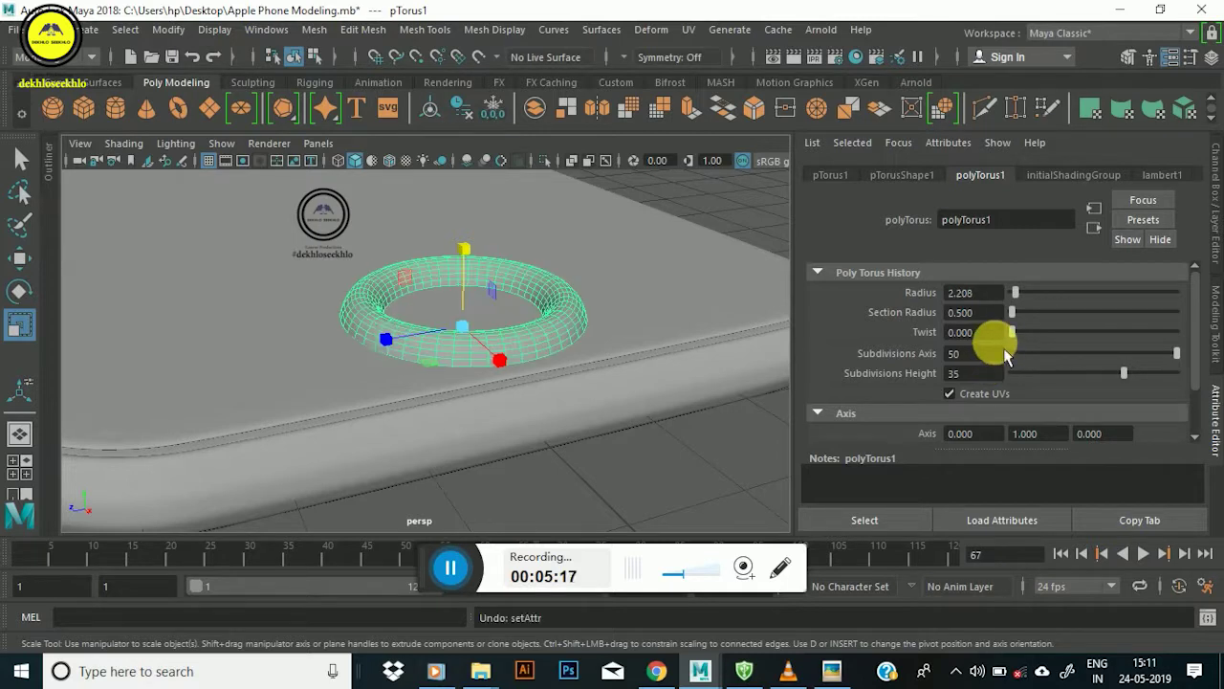
mouse_move(1015, 325)
mouse_down()
mouse_move(986, 327)
mouse_move(997, 323)
mouse_move(986, 343)
mouse_up()
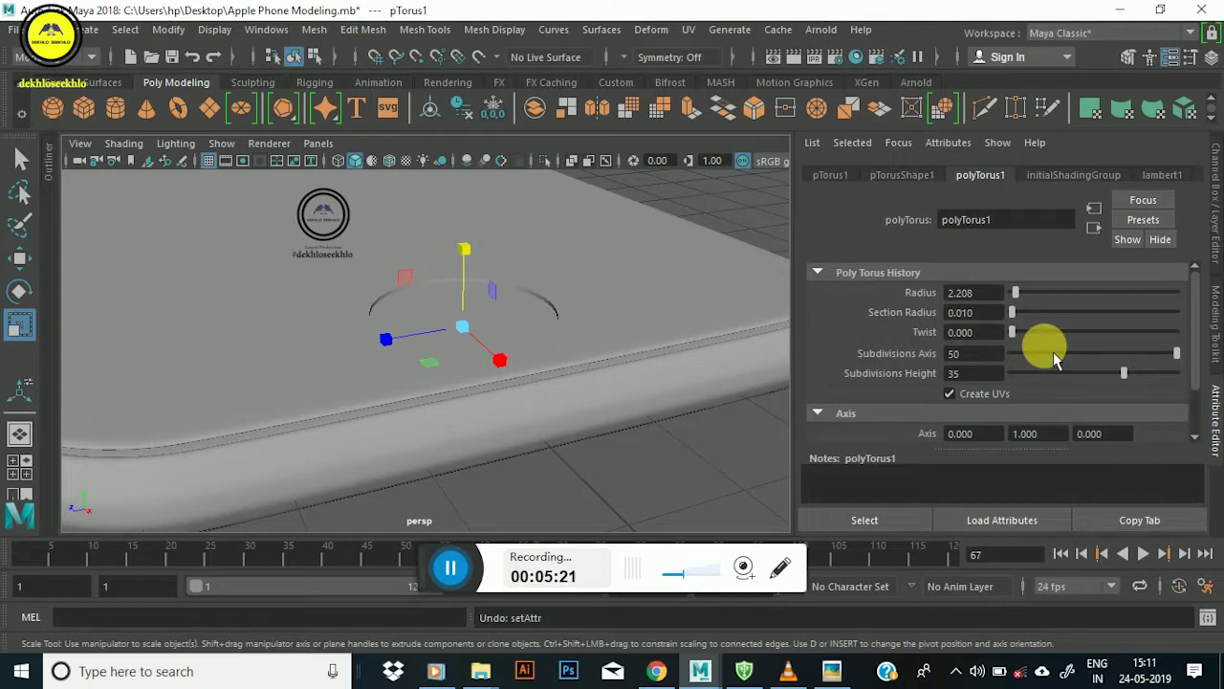
key(ctrl+z)
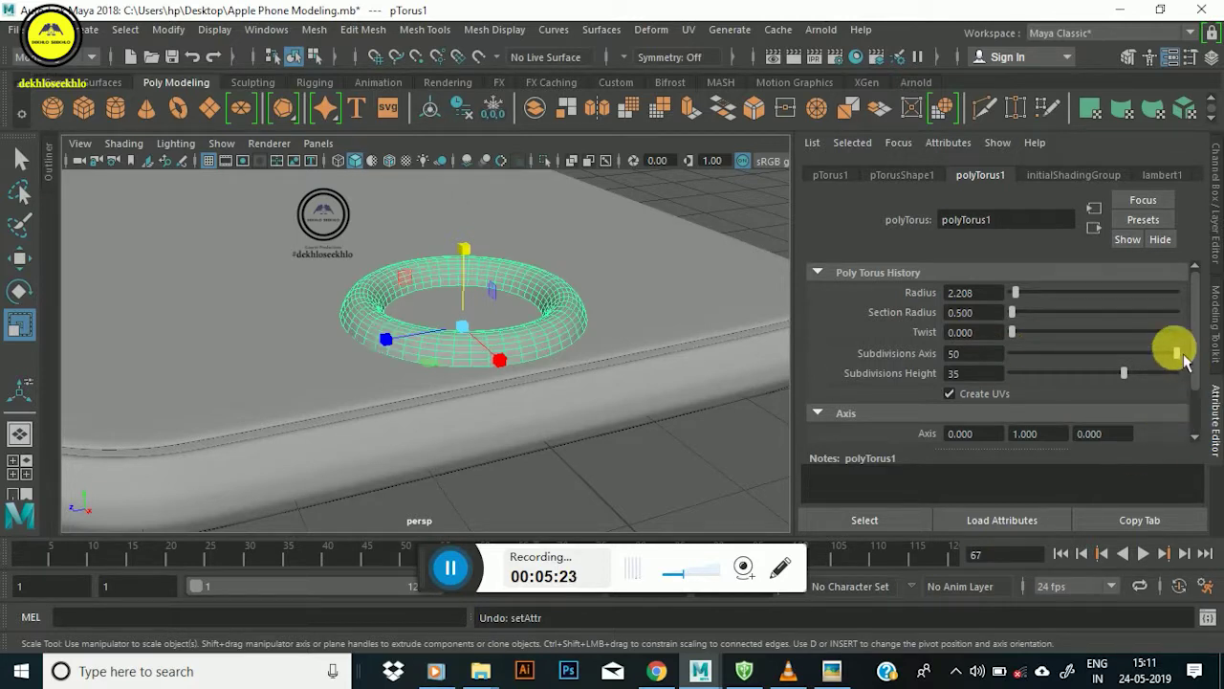
mouse_move(463, 304)
alt+mouse_down()
mouse_move(470, 259)
mouse_move(482, 279)
mouse_move(465, 265)
mouse_move(465, 213)
alt+mouse_up()
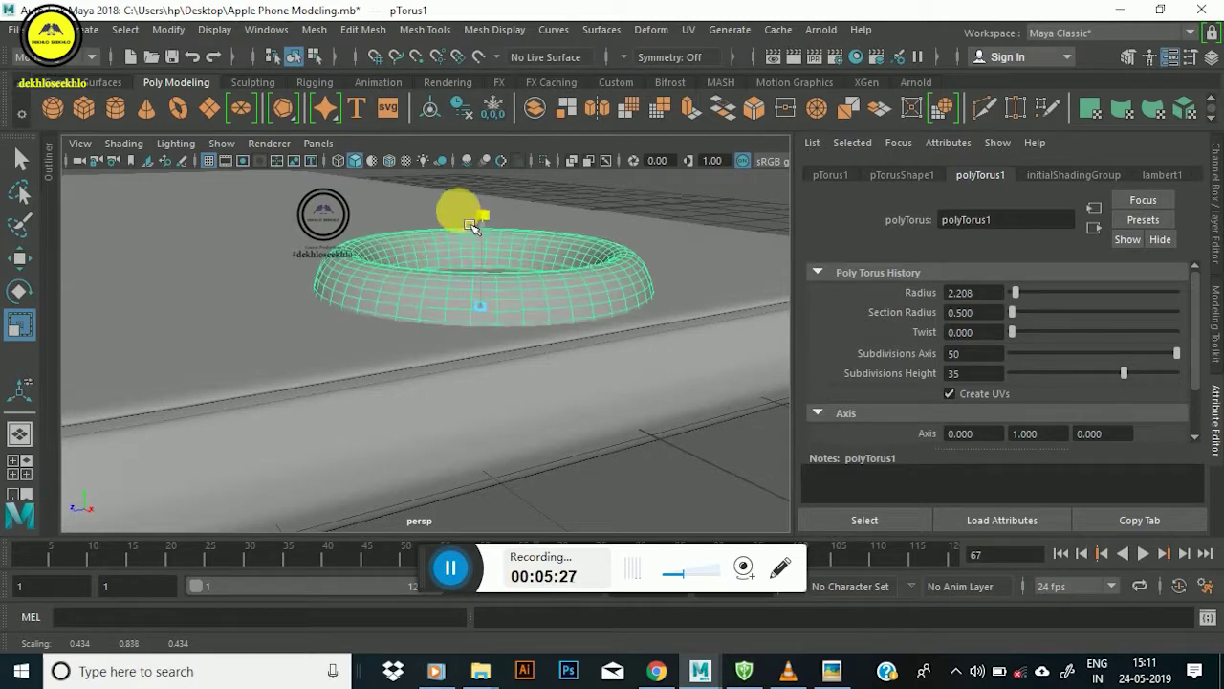
mouse_move(483, 320)
mouse_down()
mouse_move(438, 263)
mouse_move(458, 351)
mouse_move(465, 296)
mouse_move(550, 399)
mouse_up()
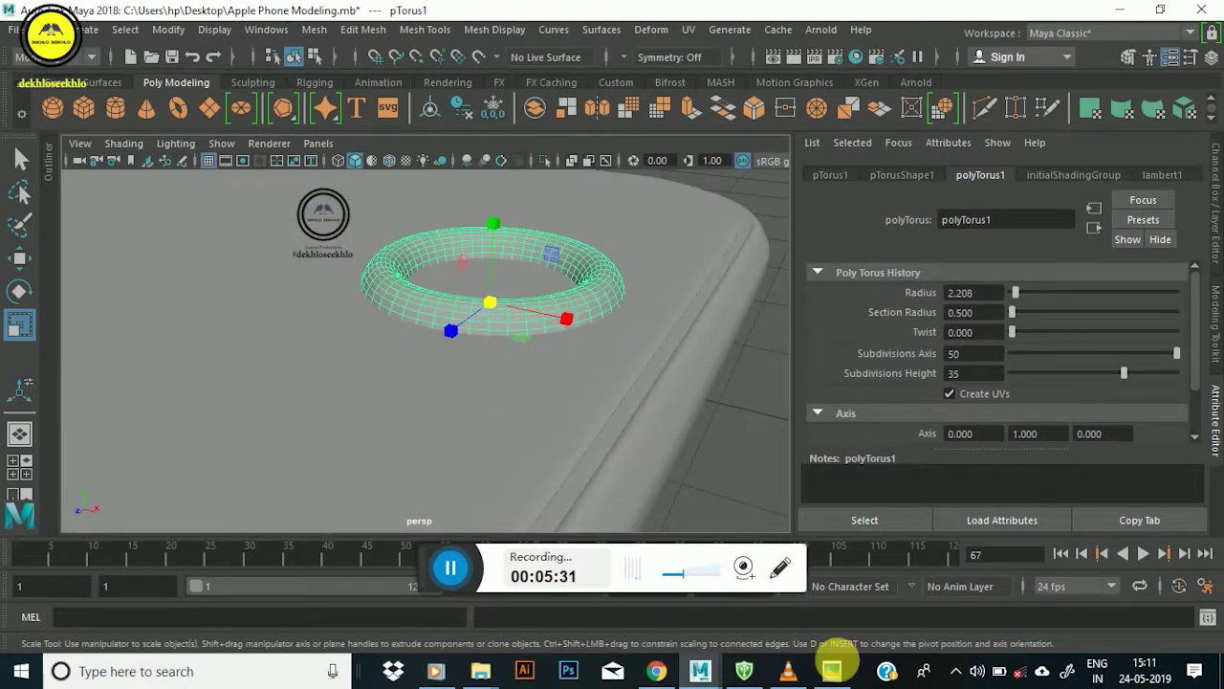
click(834, 669)
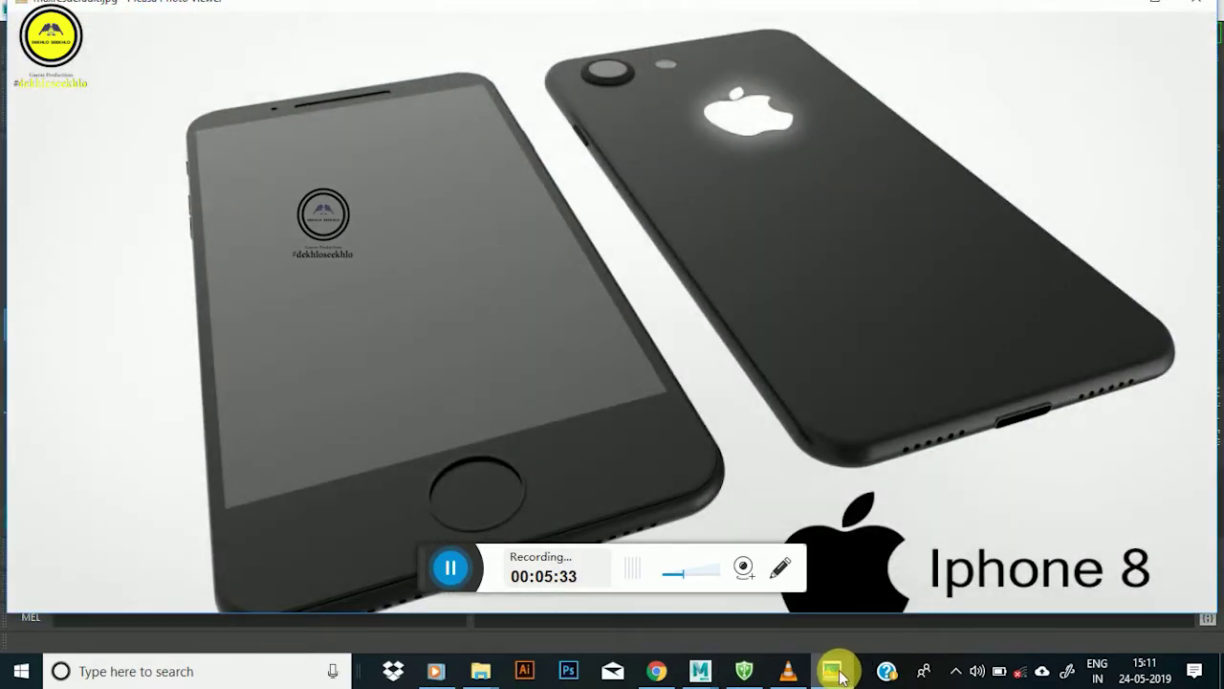
click(834, 671)
Raise the torus Subdivisions Height to 50 and enter a smaller torus radius.
alt+drag(566, 297, 537, 295)
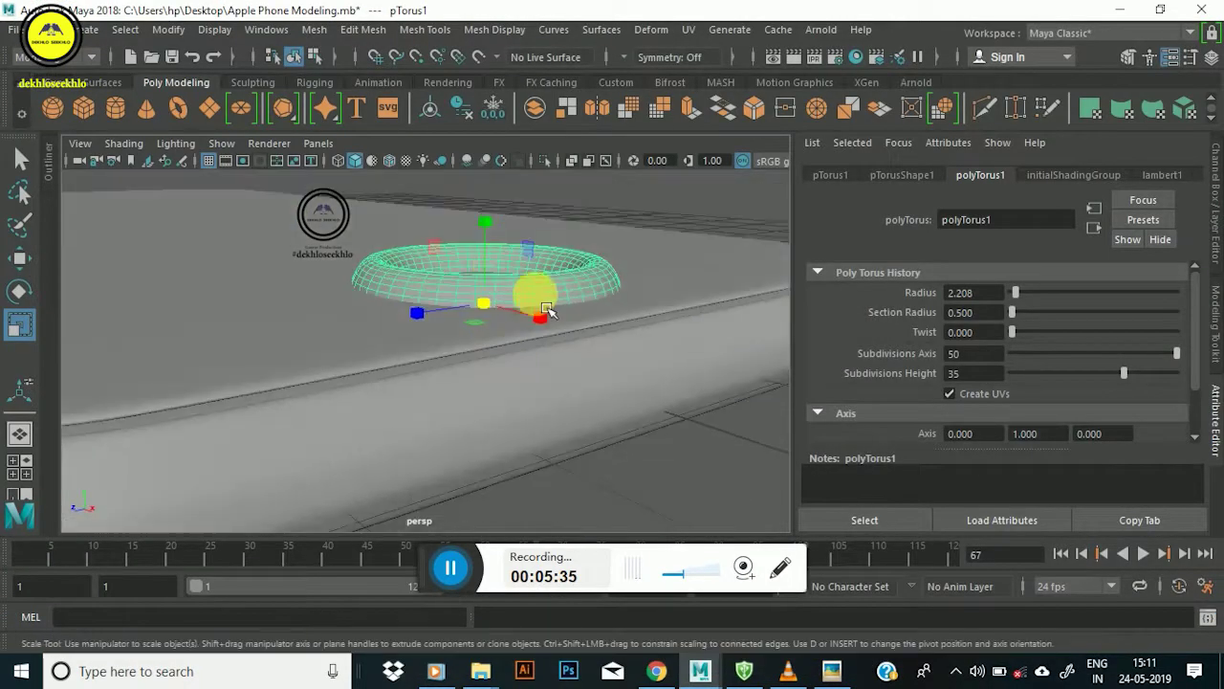
mouse_move(1131, 381)
mouse_down()
mouse_move(1017, 383)
mouse_move(1041, 390)
mouse_up()
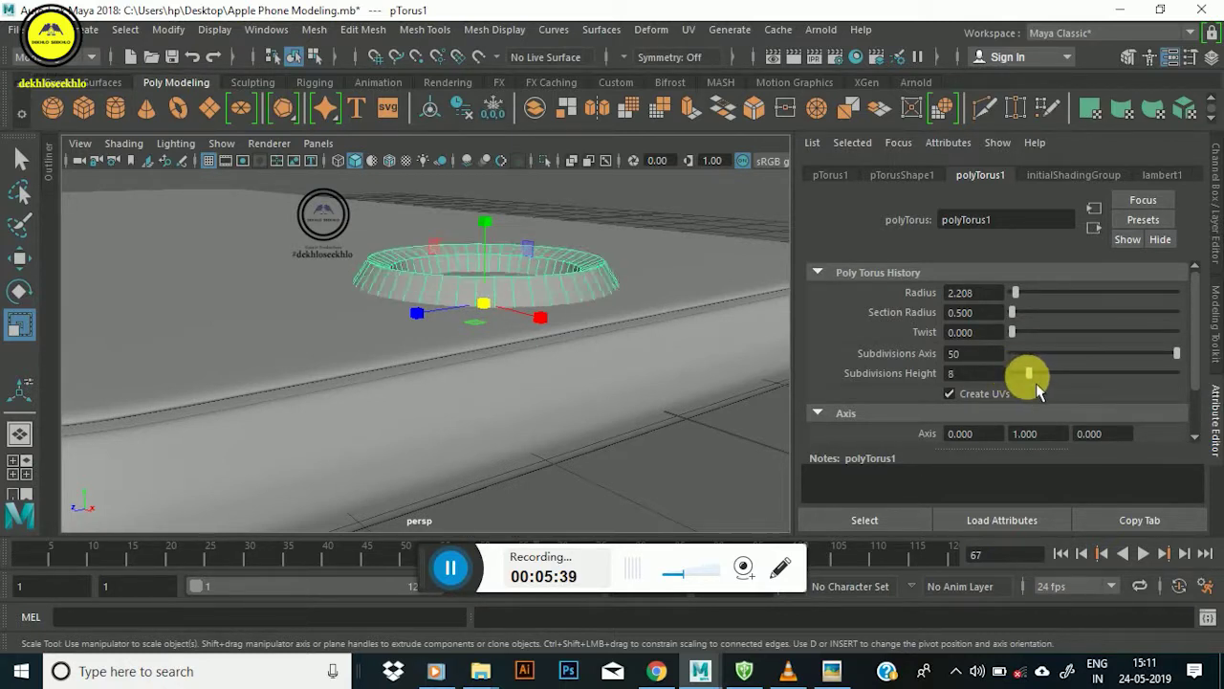
scroll(457, 220, up, 2)
scroll(357, 232, up, 2)
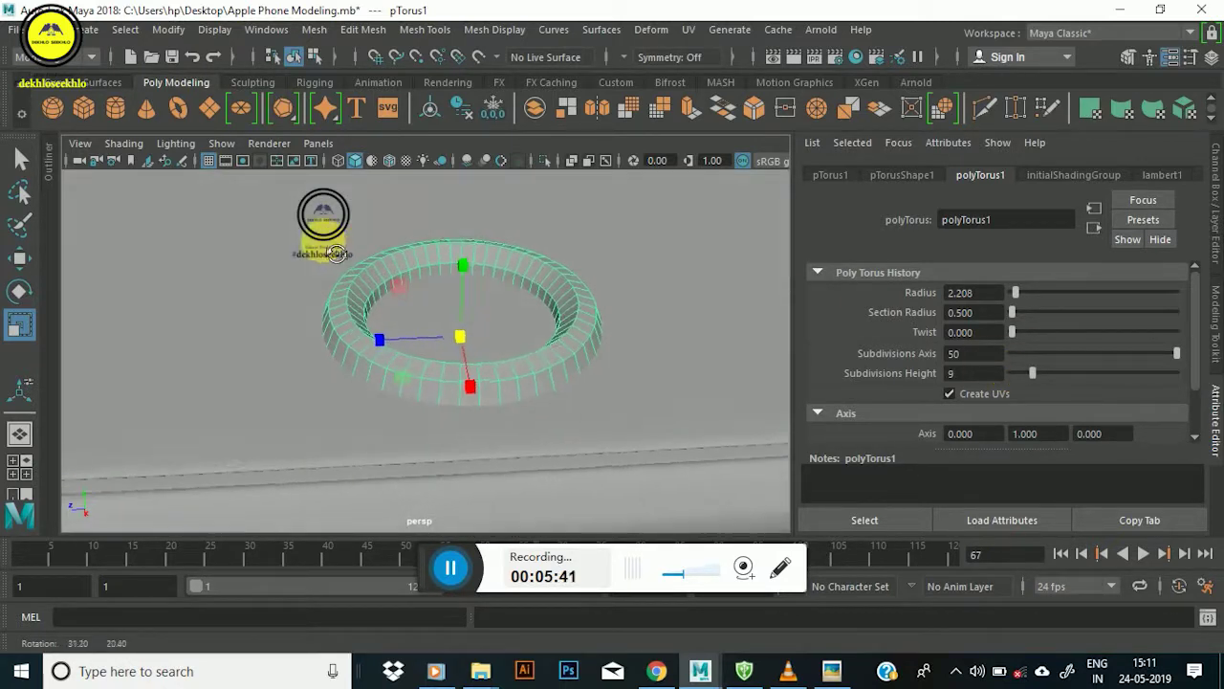
scroll(301, 199, up, 3)
scroll(449, 283, up, 2)
scroll(516, 287, down, 5)
mouse_move(527, 281)
alt+mouse_down()
mouse_move(605, 327)
mouse_move(601, 341)
alt+mouse_up()
mouse_move(1040, 381)
mouse_down()
mouse_move(1210, 382)
mouse_move(1099, 354)
mouse_move(1005, 354)
mouse_move(1210, 362)
mouse_up()
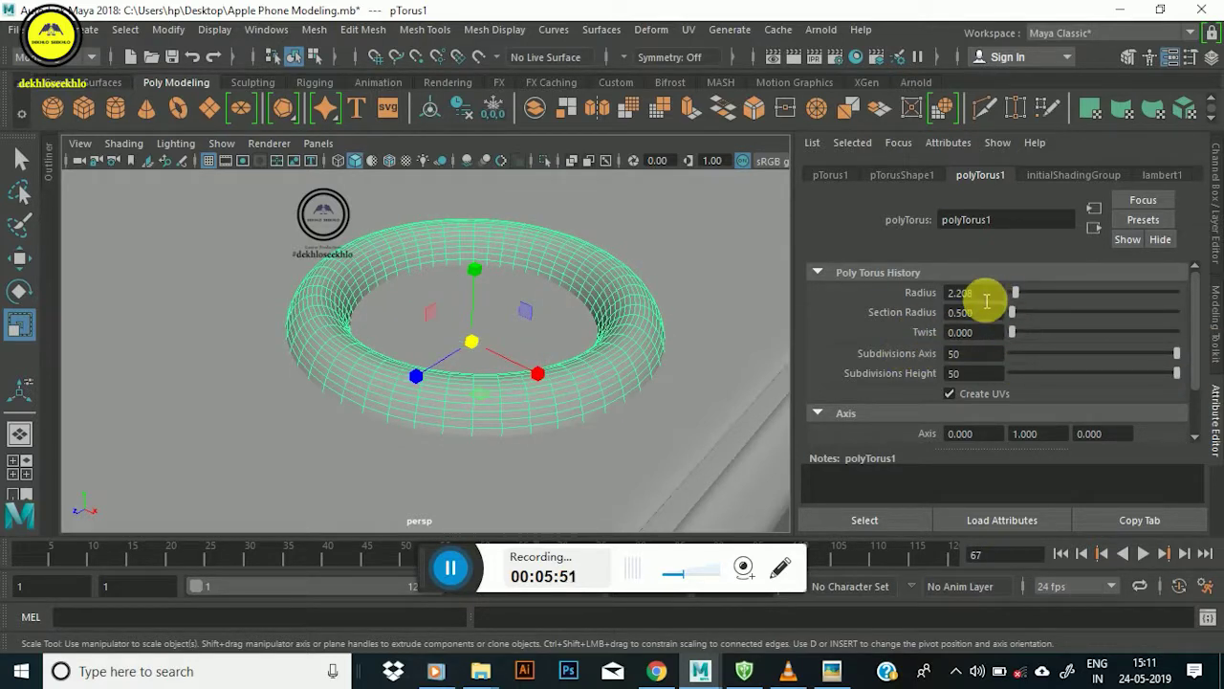
drag(986, 300, 818, 298)
text(1.5)
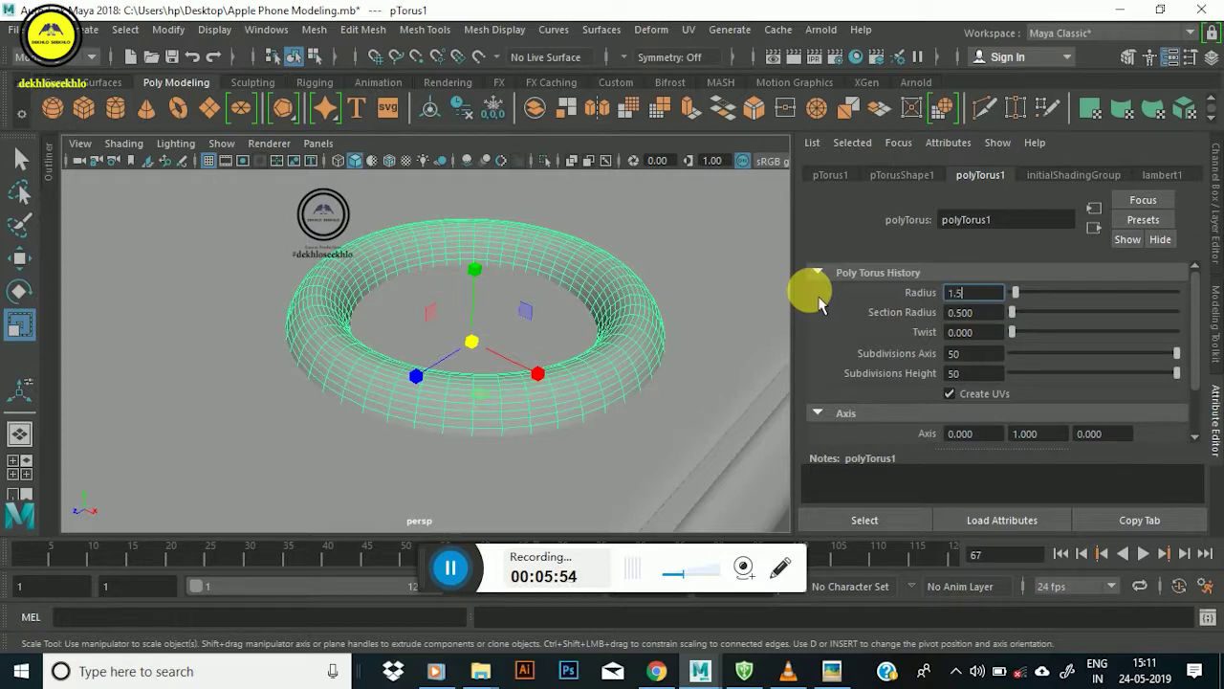
text(2.208)
key(Return)
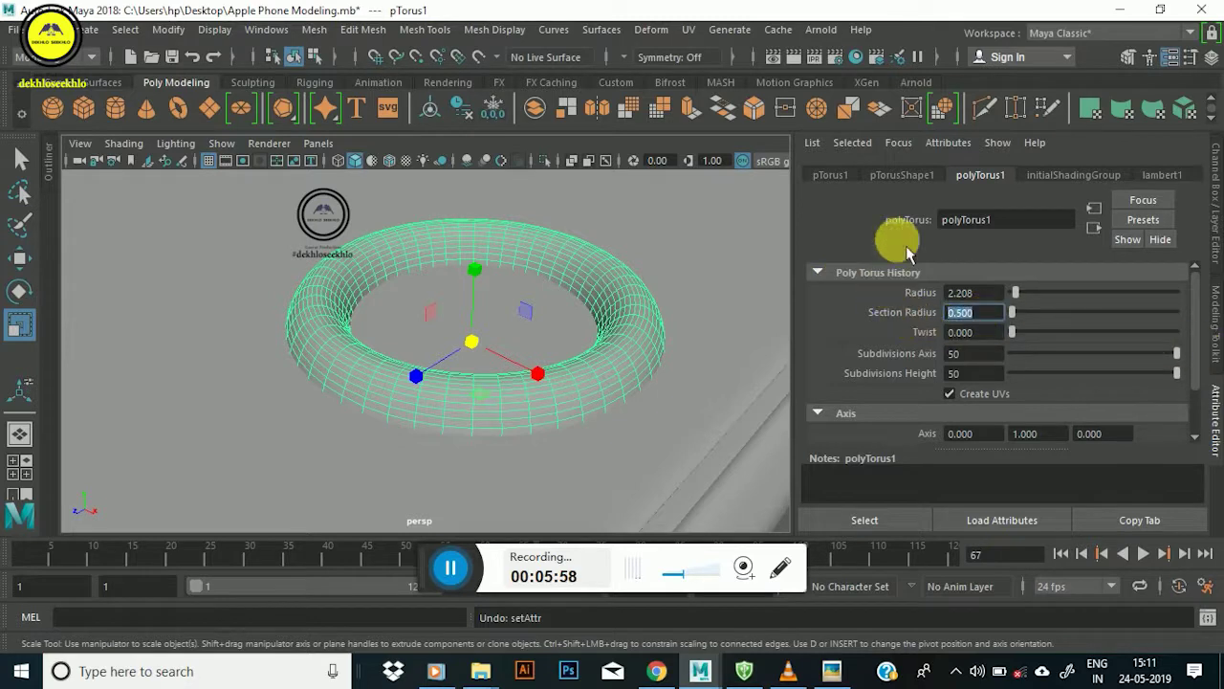
Switch to wireframe, frame the torus, and fine-tune its axis and height subdivisions.
alt+drag(707, 260, 643, 269)
key(4)
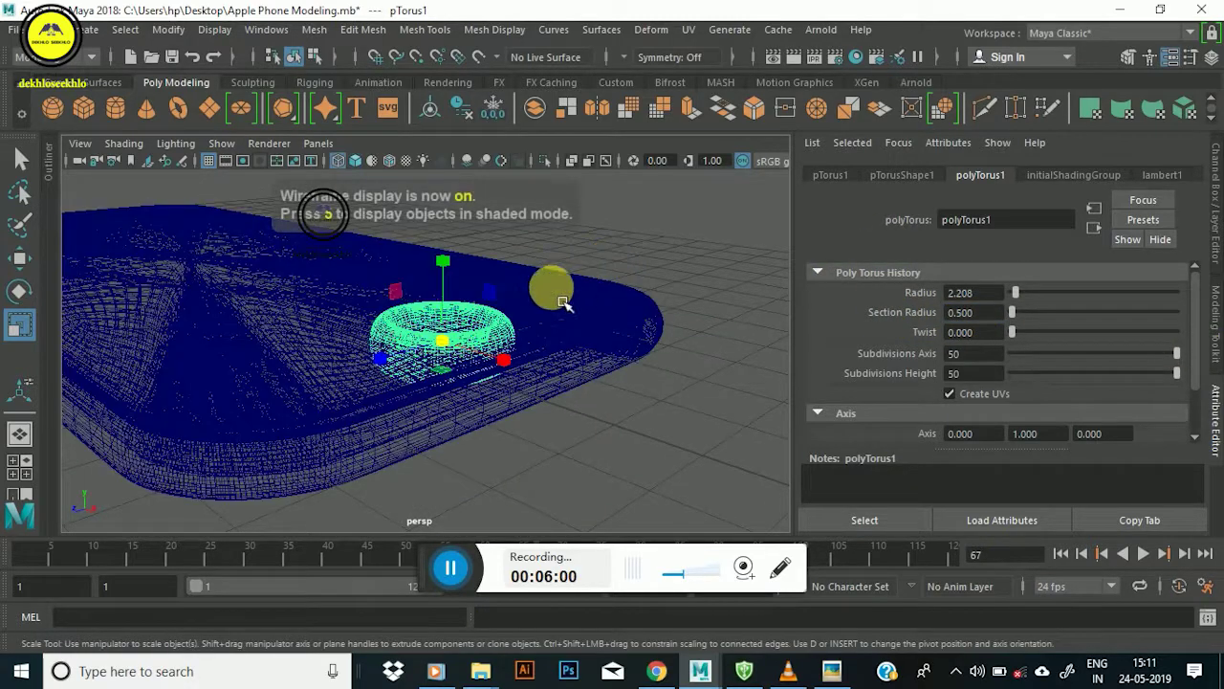
key(f)
mouse_move(469, 306)
alt+right_down()
mouse_move(468, 414)
mouse_move(469, 401)
alt+right_up()
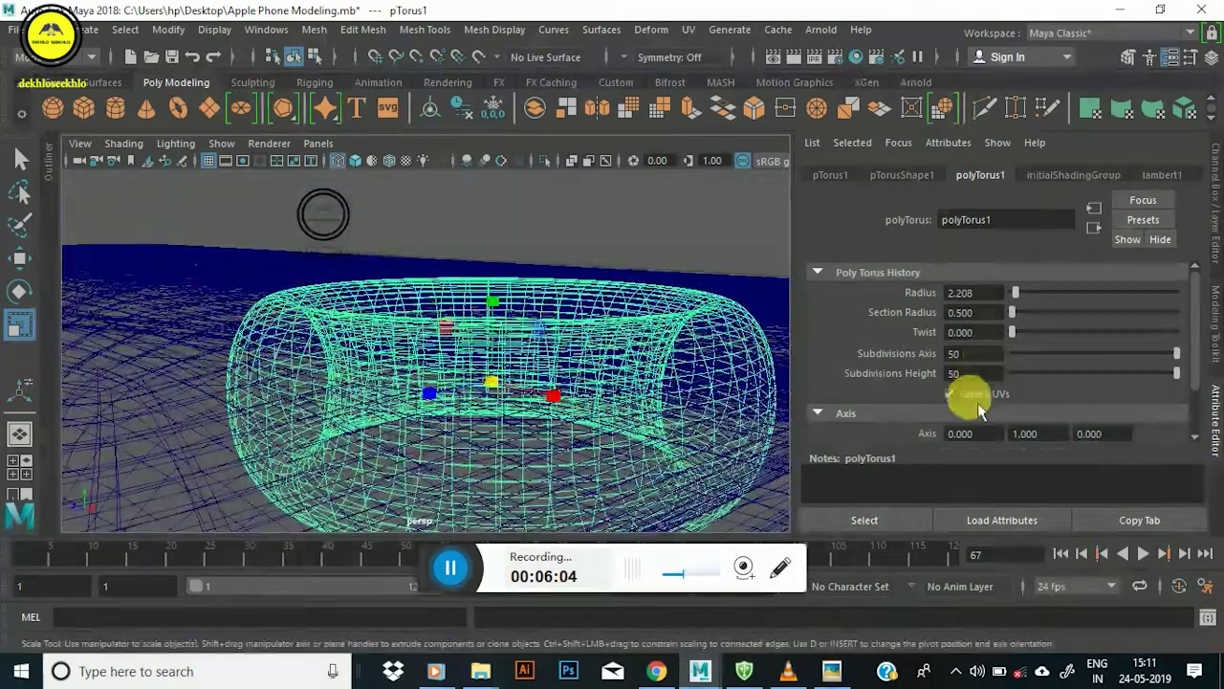
mouse_move(1177, 373)
mouse_down()
mouse_move(976, 379)
mouse_move(1213, 397)
mouse_up()
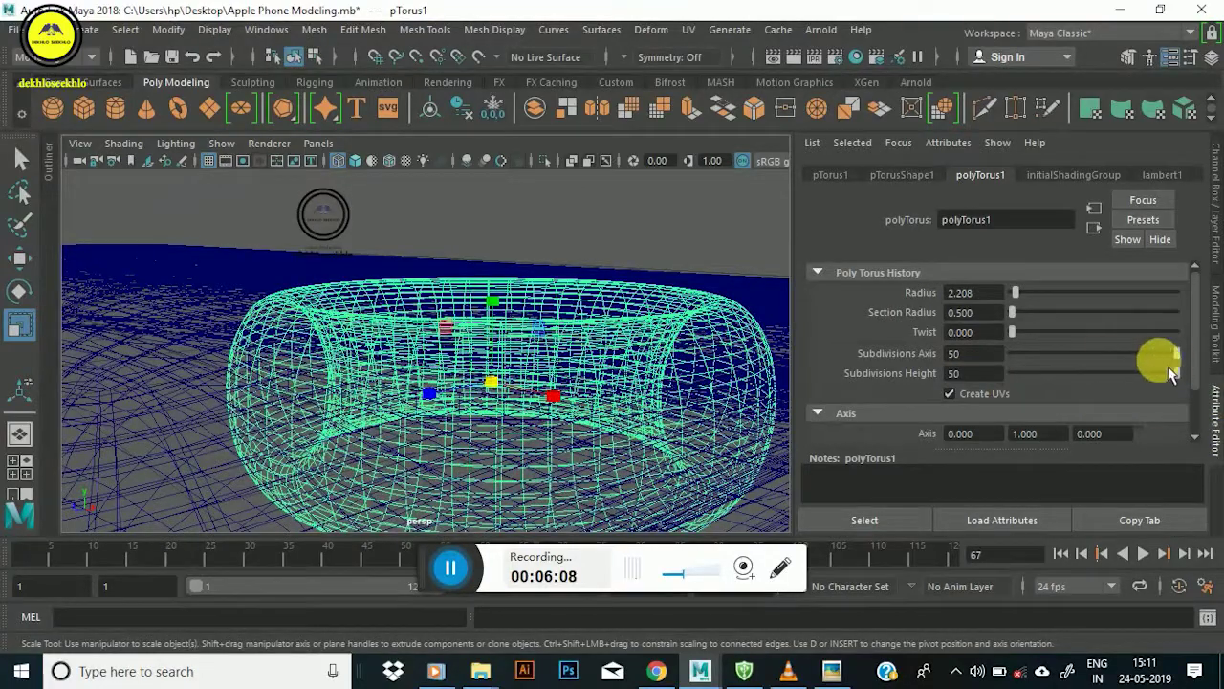
mouse_move(1176, 352)
mouse_down()
mouse_move(1134, 356)
mouse_move(1177, 355)
mouse_up()
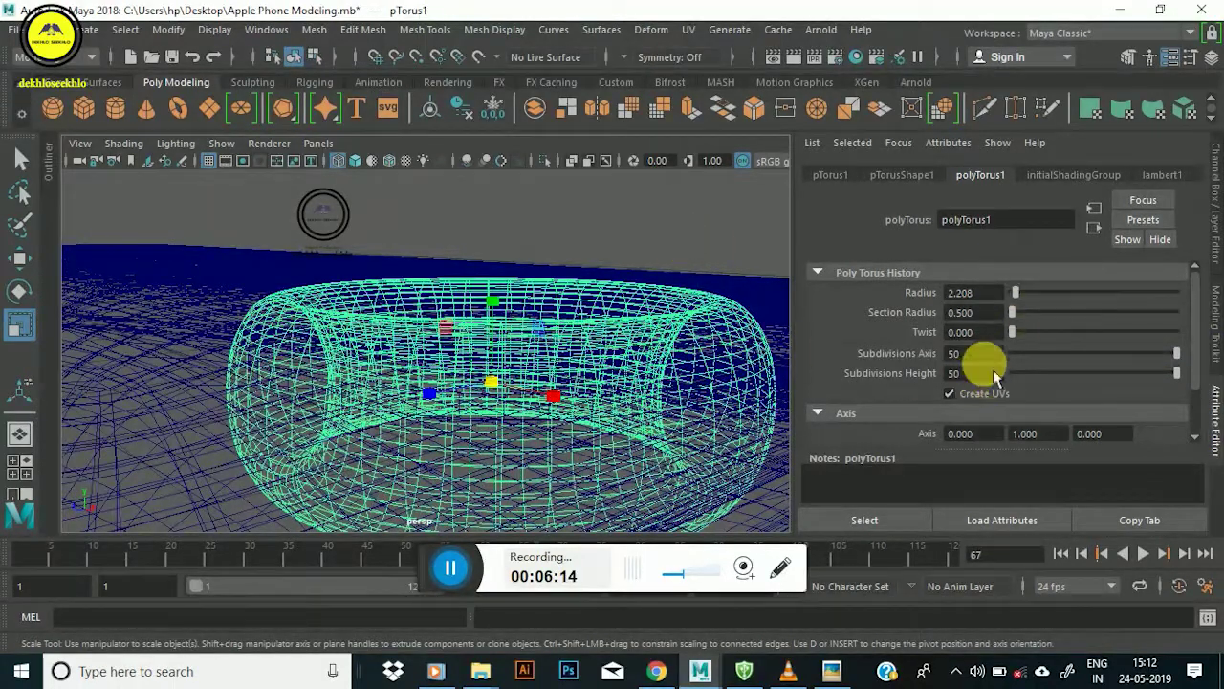
Squash the torus flat vertically to about 0.302 and raise it along Y.
mouse_move(496, 316)
mouse_down()
mouse_move(482, 366)
mouse_move(485, 376)
mouse_move(492, 308)
mouse_move(507, 373)
mouse_up()
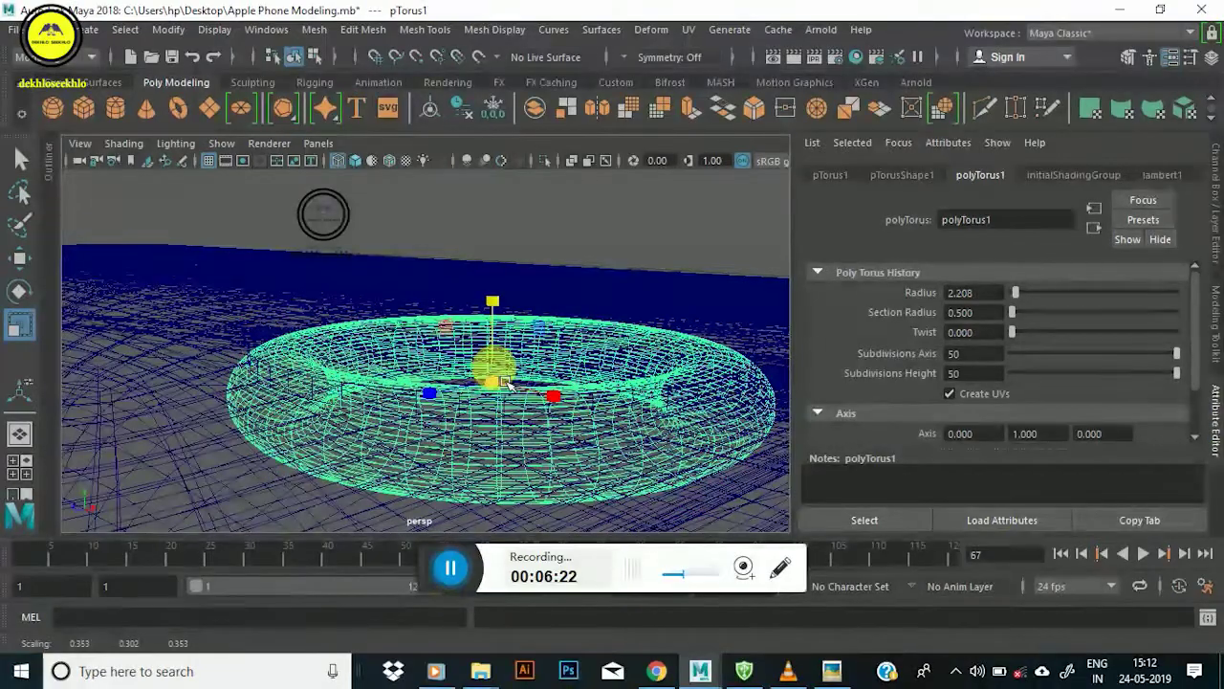
key(w)
mouse_move(491, 308)
mouse_down()
mouse_move(507, 239)
mouse_move(494, 200)
mouse_move(505, 240)
mouse_up()
Lower the torus along Y onto the phone body in shaded view.
key(5)
key(5)
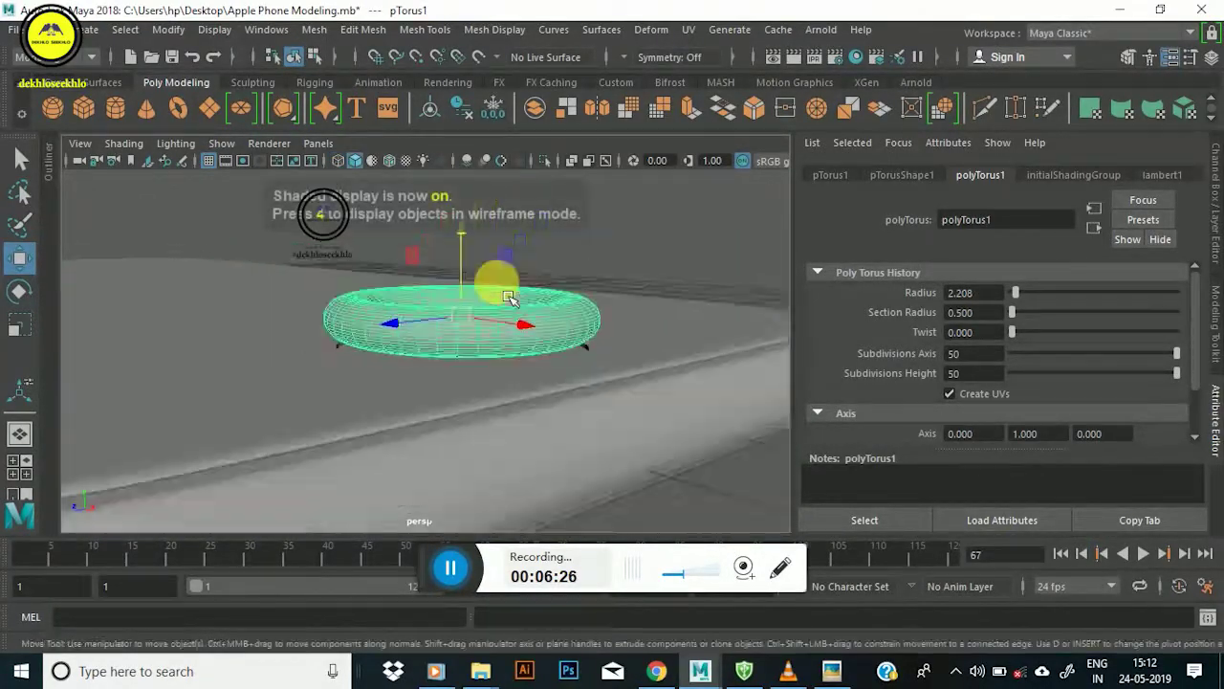
alt+drag(495, 287, 507, 338)
scroll(445, 338, up, 5)
scroll(440, 325, down, 5)
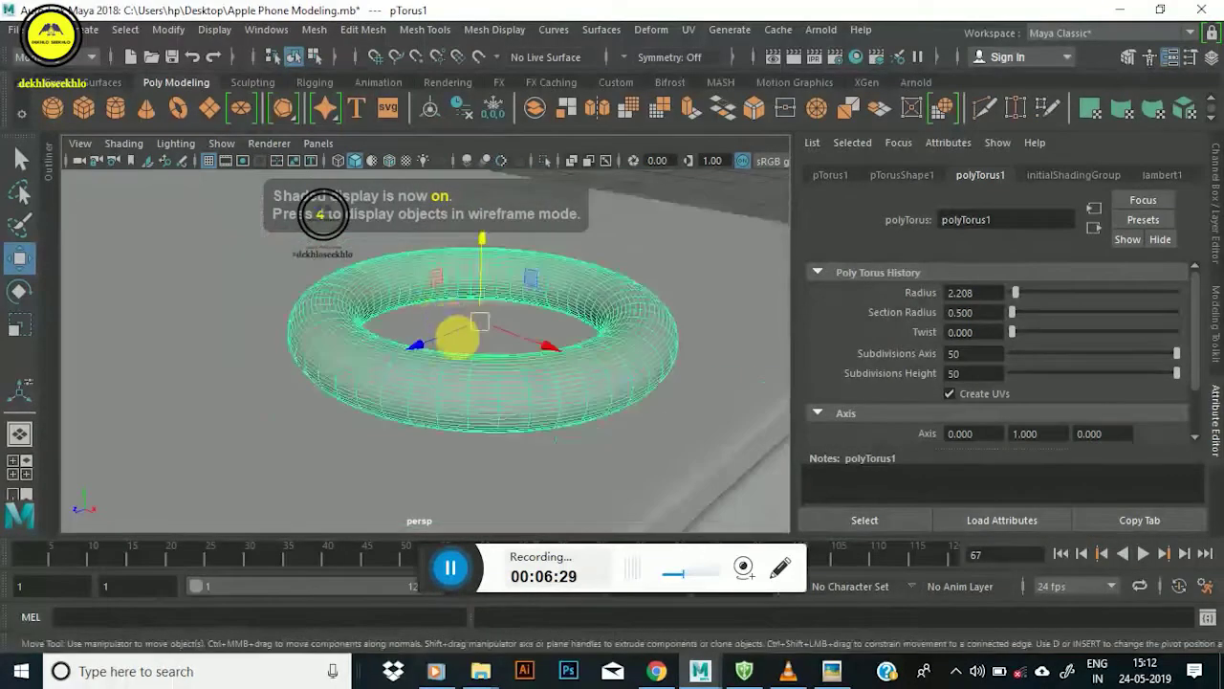
mouse_move(479, 279)
mouse_down()
mouse_move(497, 353)
mouse_move(464, 355)
mouse_move(465, 369)
mouse_move(519, 409)
mouse_up()
scroll(546, 391, up, 5)
scroll(511, 339, down, 5)
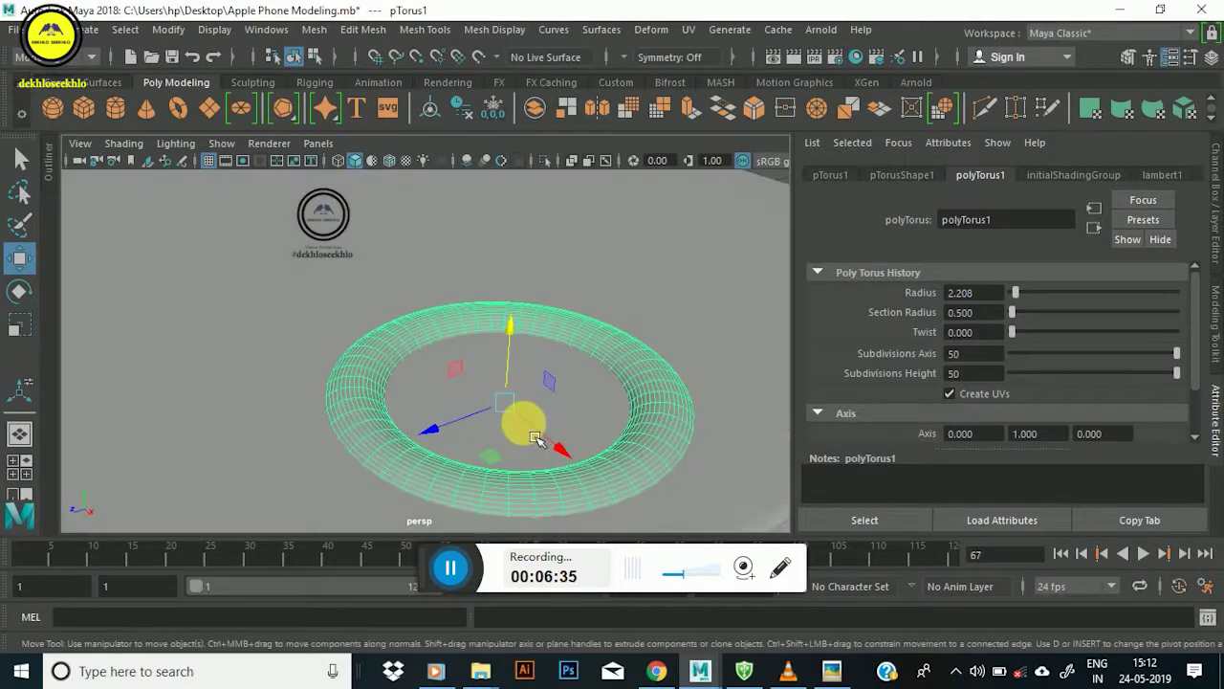
scroll(547, 350, up, 3)
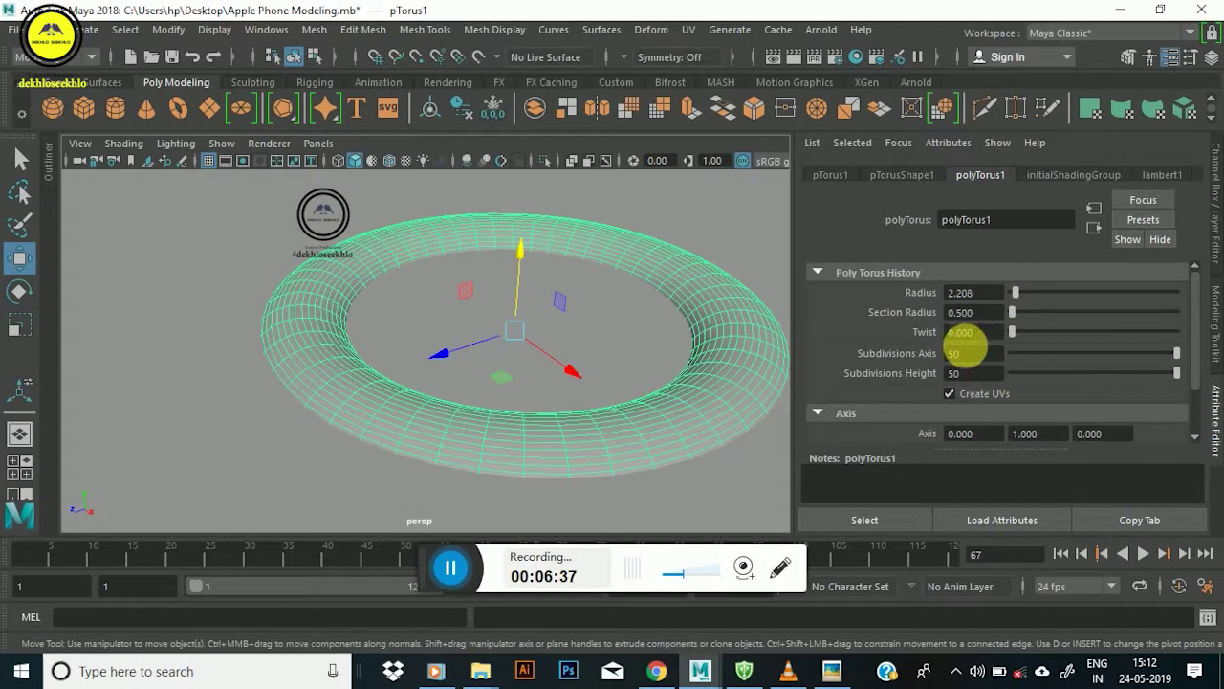
Try different torus section radii, committing a thinner 0.200 in wireframe view.
mouse_move(1021, 339)
mouse_down()
mouse_move(1093, 334)
mouse_move(928, 351)
mouse_move(1031, 328)
mouse_move(886, 328)
mouse_up()
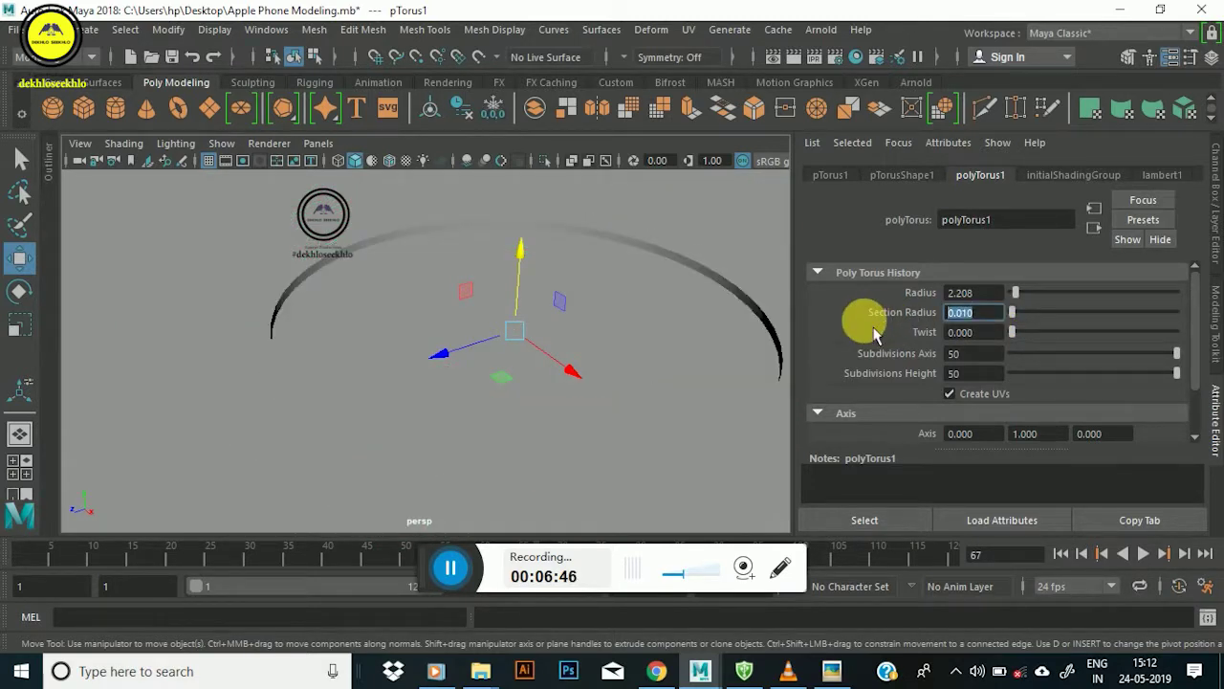
text(0.500)
key(Return)
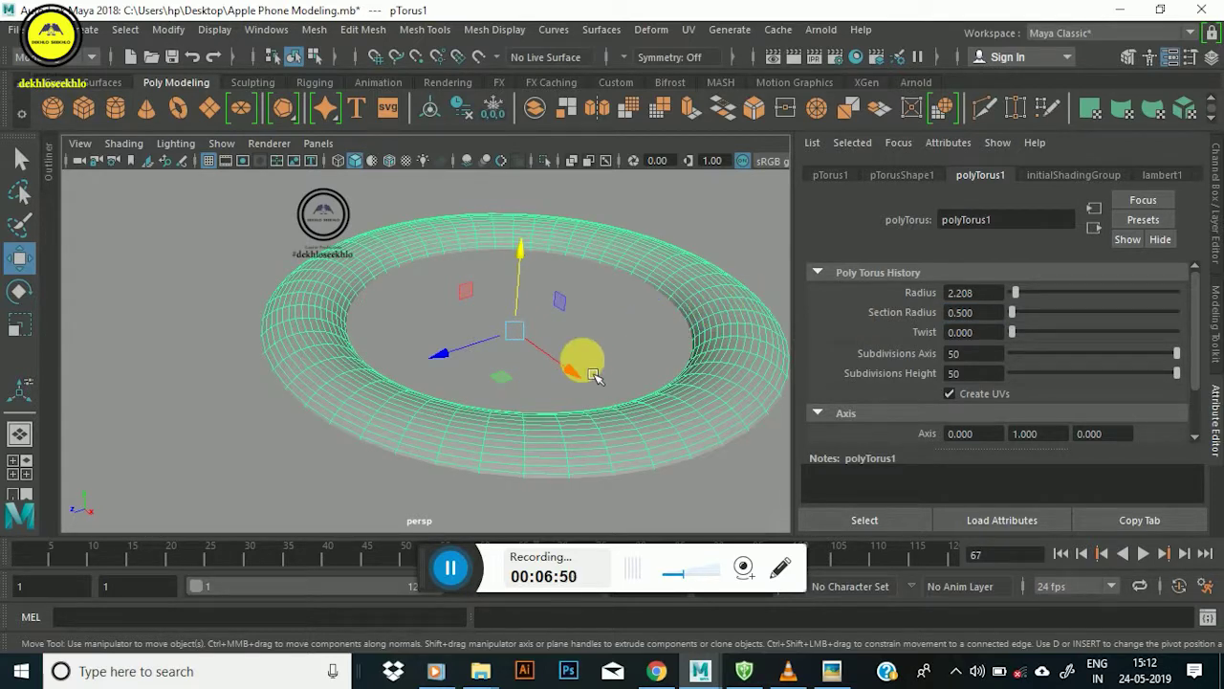
key(4)
drag(974, 314, 928, 326)
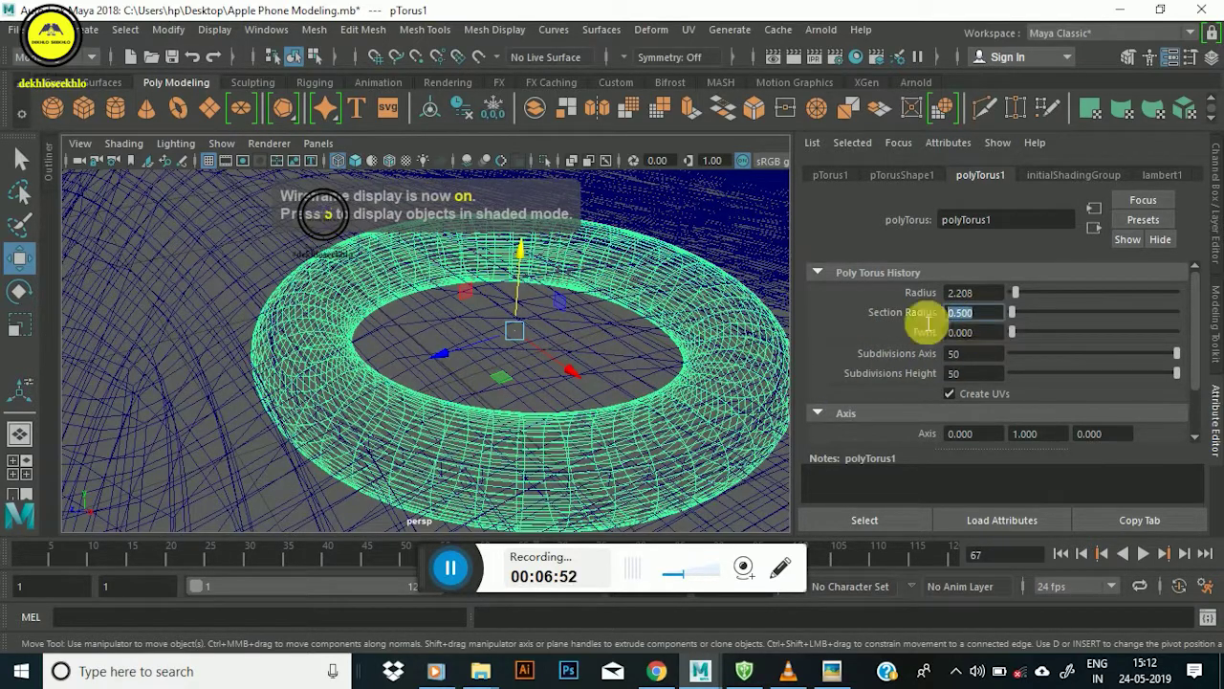
text(0.2)
key(Return)
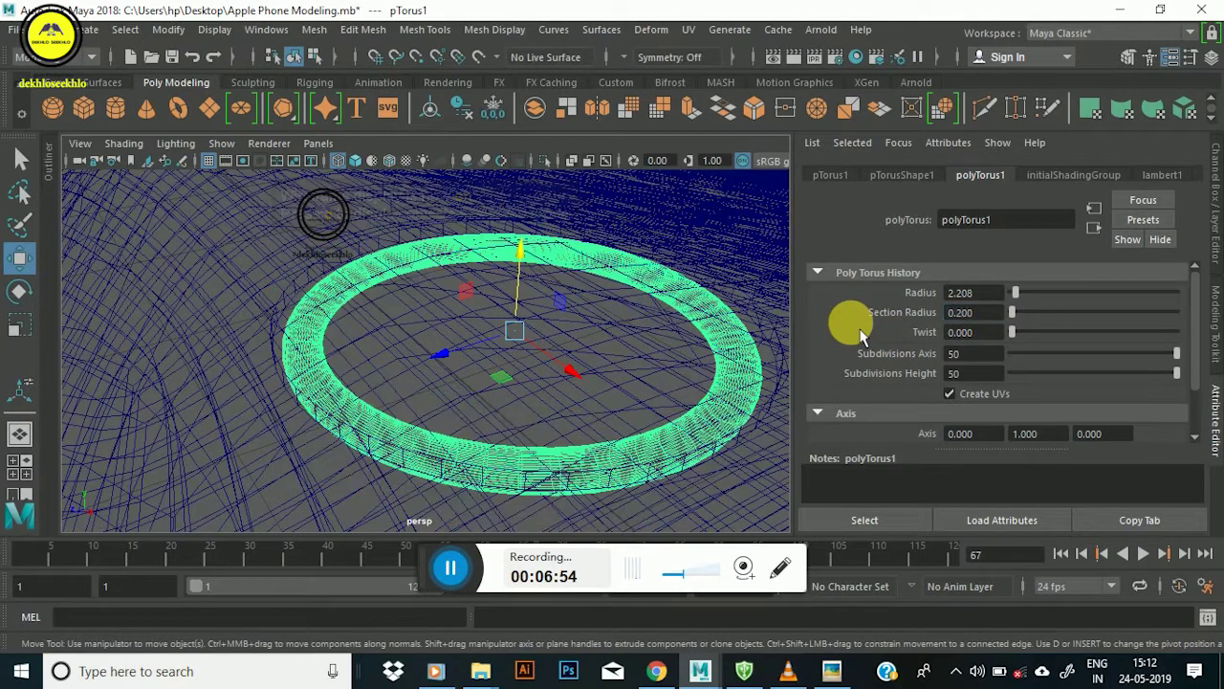
Raise the torus back along Y and set its section radius to 0.300.
mouse_move(303, 388)
alt+mouse_down()
mouse_move(373, 346)
mouse_move(355, 341)
alt+mouse_up()
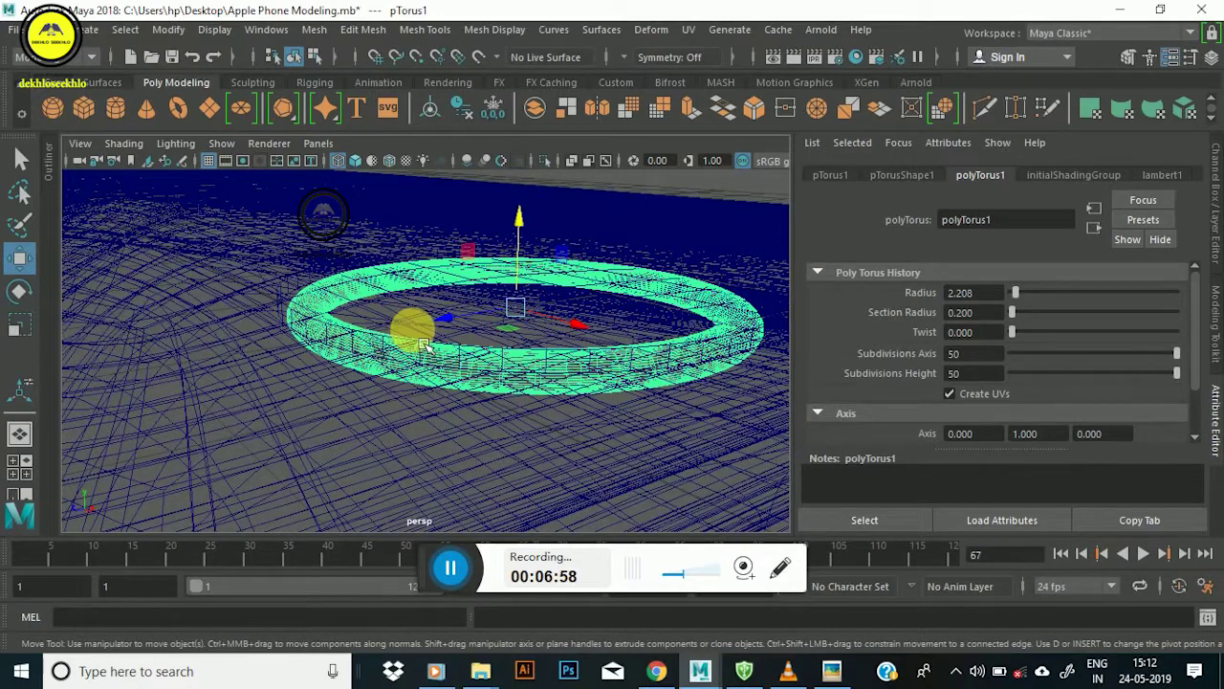
mouse_move(517, 216)
mouse_down()
mouse_move(524, 138)
mouse_move(500, 317)
mouse_move(429, 360)
mouse_move(410, 391)
mouse_move(476, 354)
mouse_up()
key(5)
scroll(409, 366, down, 3)
scroll(430, 389, up, 2)
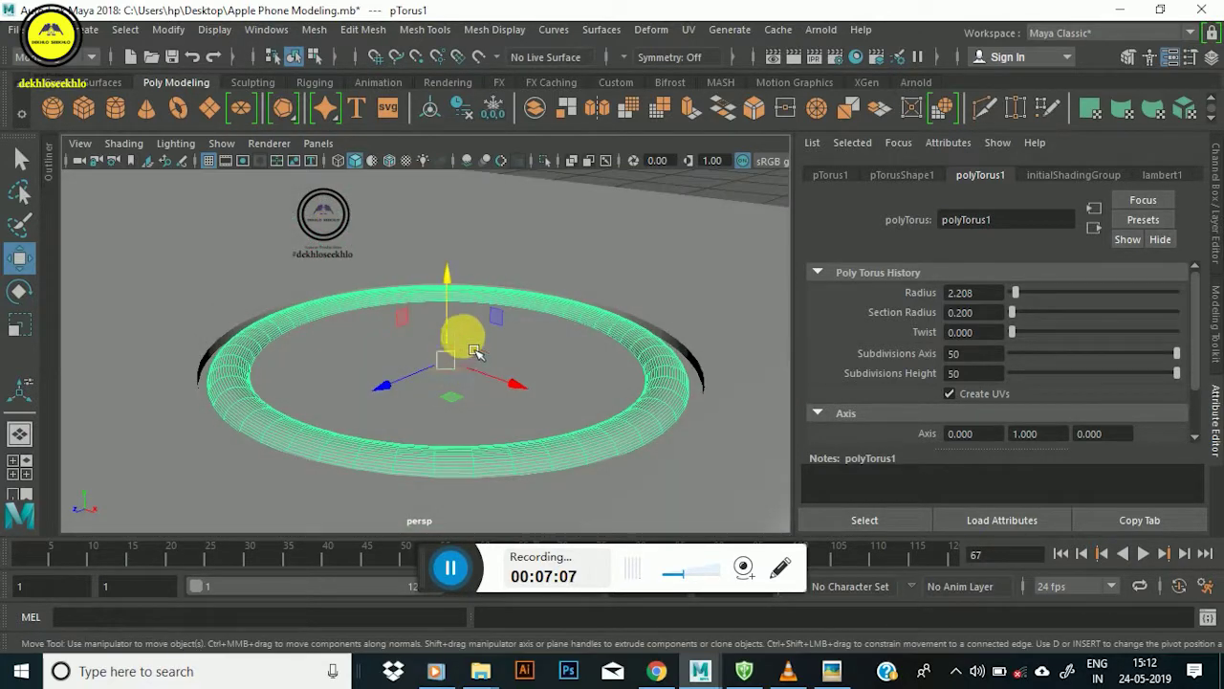
double_click(995, 312)
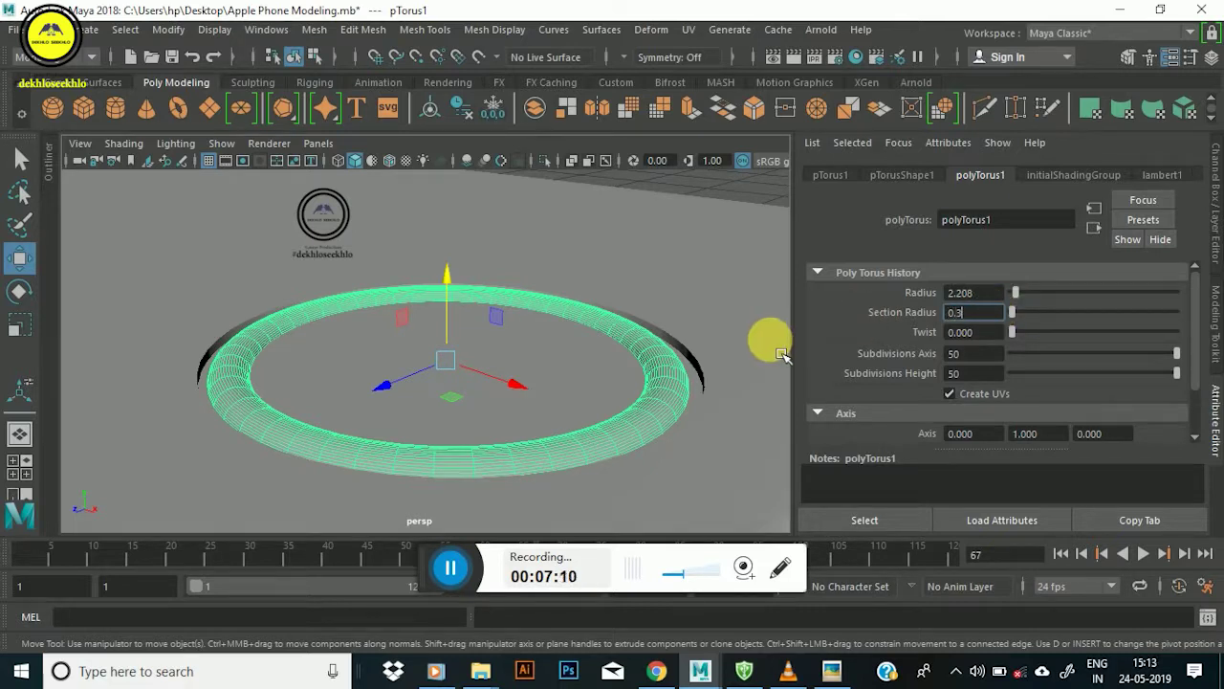
key(Return)
key(r)
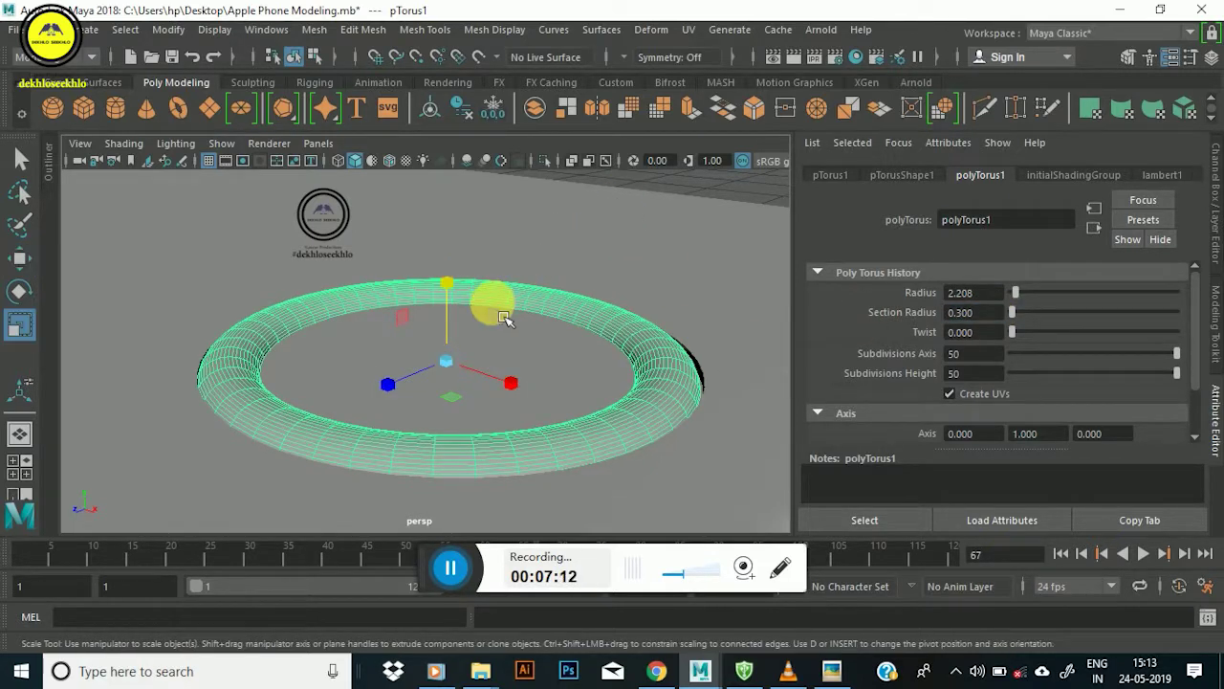
mouse_move(446, 392)
mouse_down()
mouse_move(514, 303)
mouse_move(478, 300)
mouse_move(452, 276)
mouse_up()
Add a polygon cylinder and move it to the phone's bottom end beside the home button ring.
click(699, 224)
mouse_move(487, 315)
alt+mouse_down()
mouse_move(494, 283)
mouse_move(459, 302)
alt+mouse_up()
alt+right_drag(459, 302, 398, 335)
mouse_move(399, 336)
alt+mouse_down()
mouse_move(377, 274)
mouse_move(459, 320)
mouse_move(451, 366)
mouse_move(500, 410)
mouse_move(511, 377)
mouse_move(625, 493)
alt+mouse_up()
scroll(447, 354, up, 5)
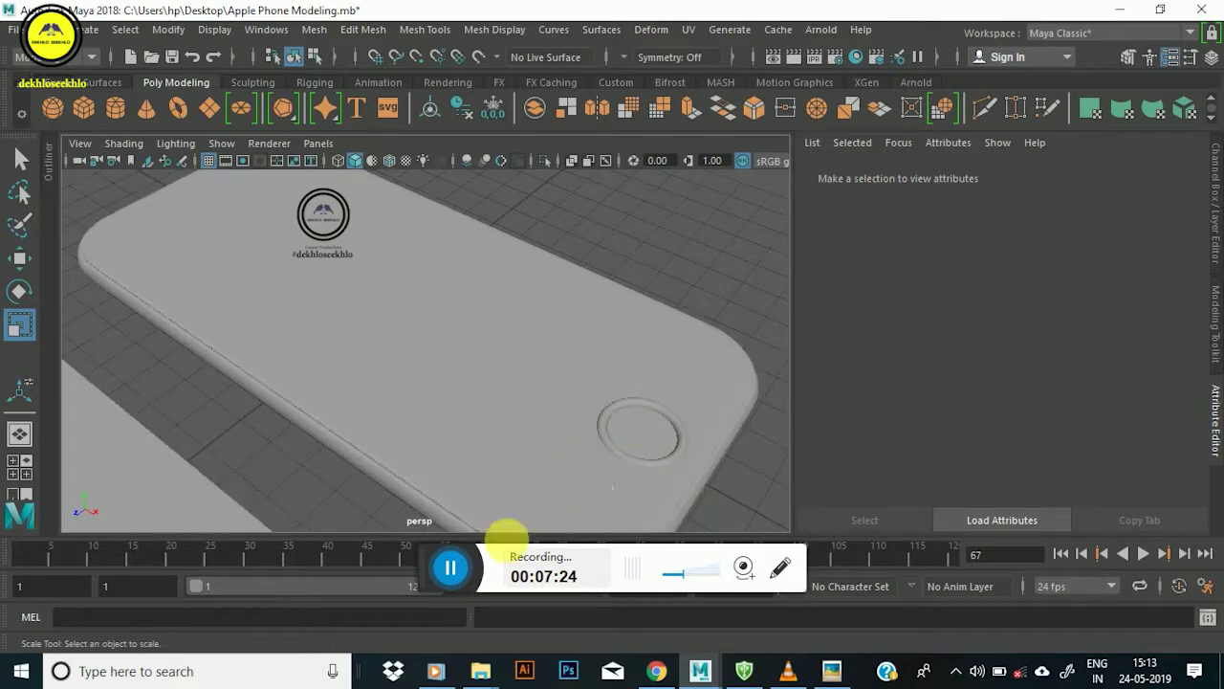
alt+drag(507, 538, 393, 571)
mouse_move(588, 263)
alt+mouse_down()
mouse_move(564, 287)
mouse_move(506, 265)
mouse_move(574, 239)
alt+mouse_up()
mouse_move(733, 265)
alt+mouse_down()
mouse_move(582, 268)
mouse_move(429, 238)
alt+mouse_up()
click(115, 107)
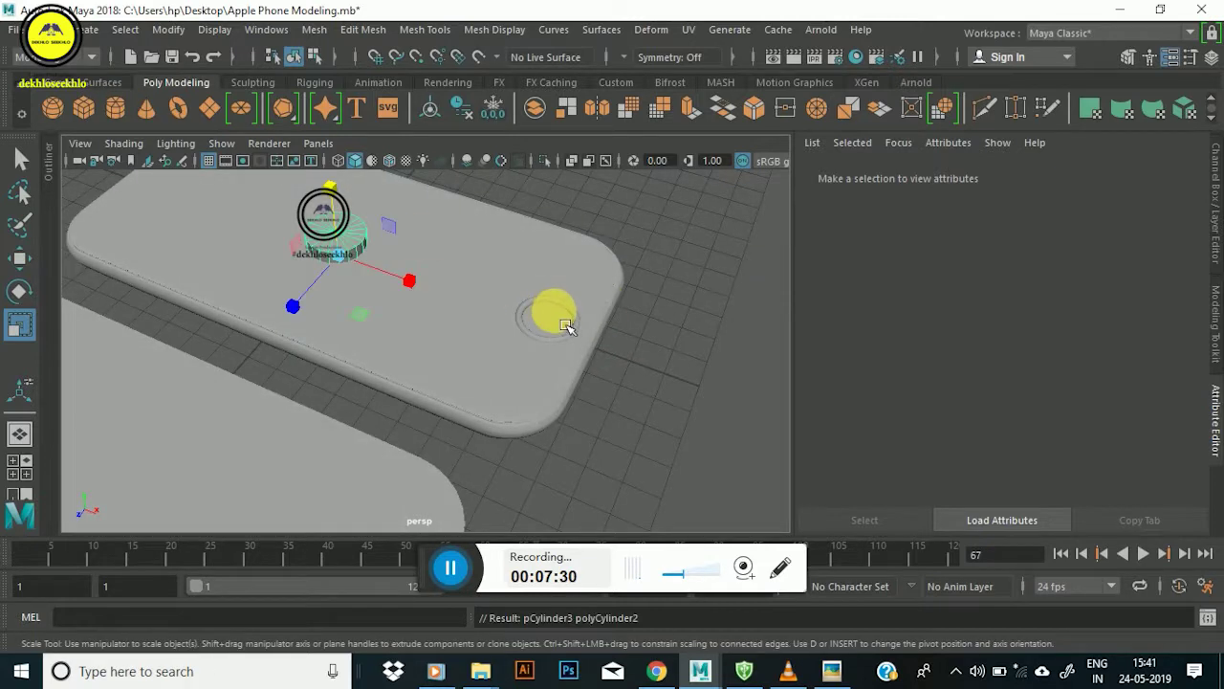
key(w)
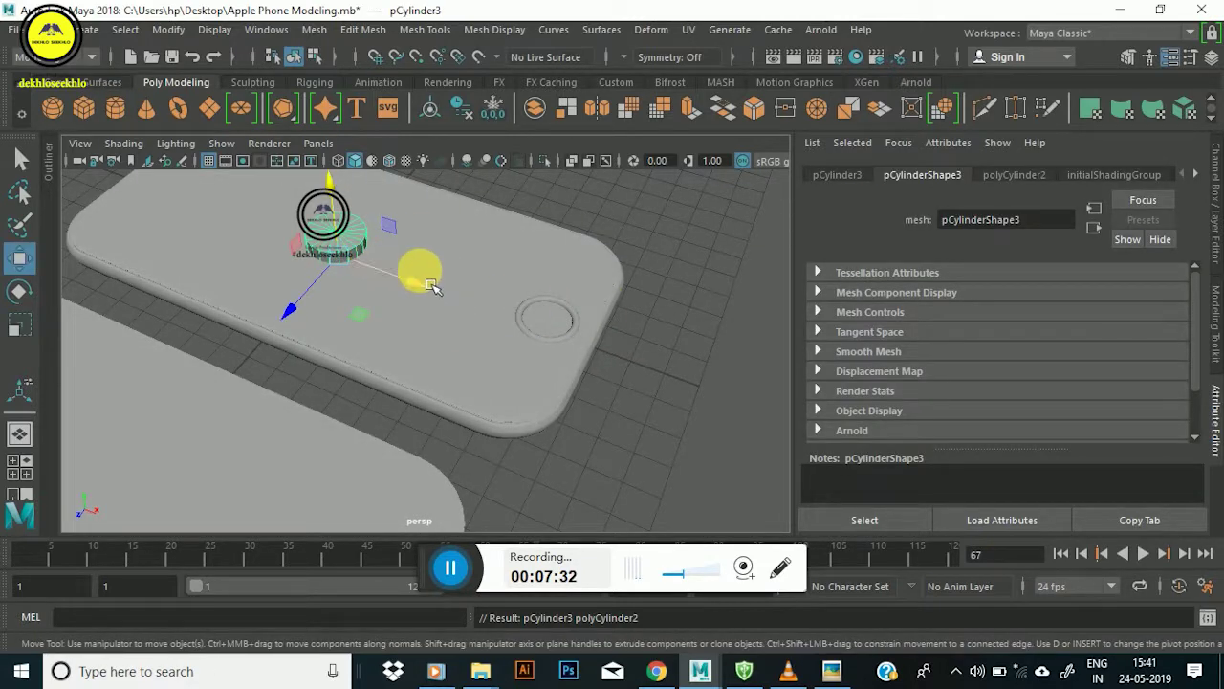
drag(429, 283, 724, 360)
Rotate the new cylinder to -54.568 degrees about Z.
click(1041, 176)
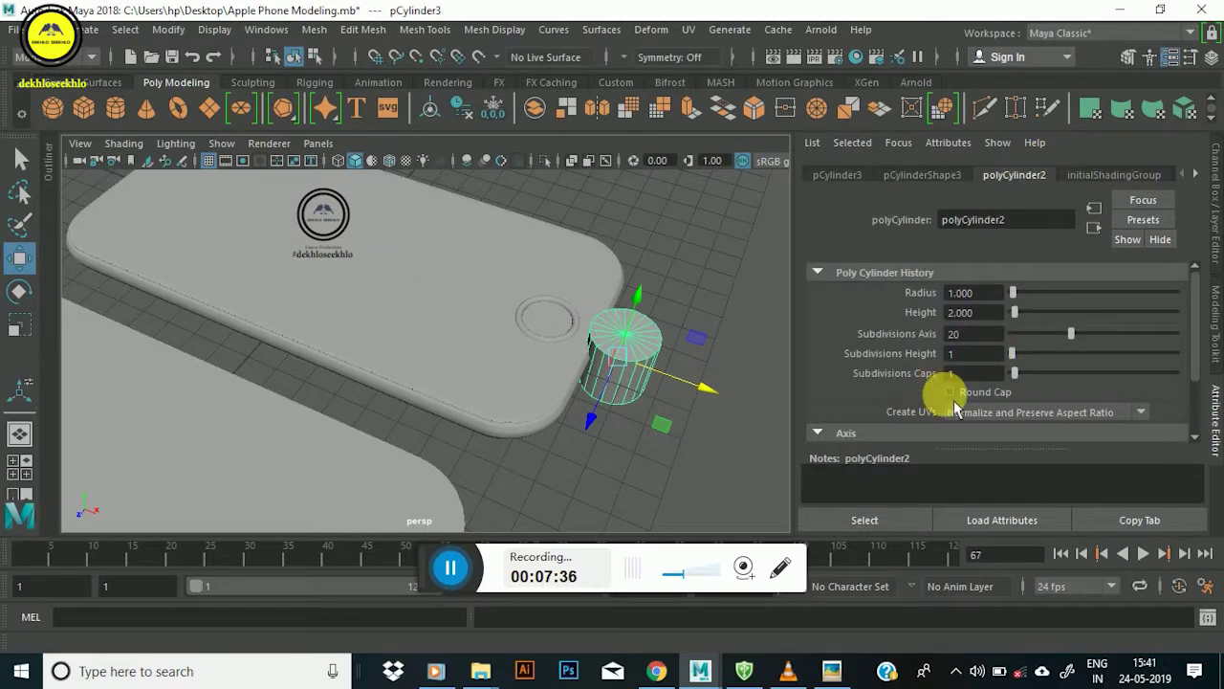
alt+right_drag(647, 376, 520, 322)
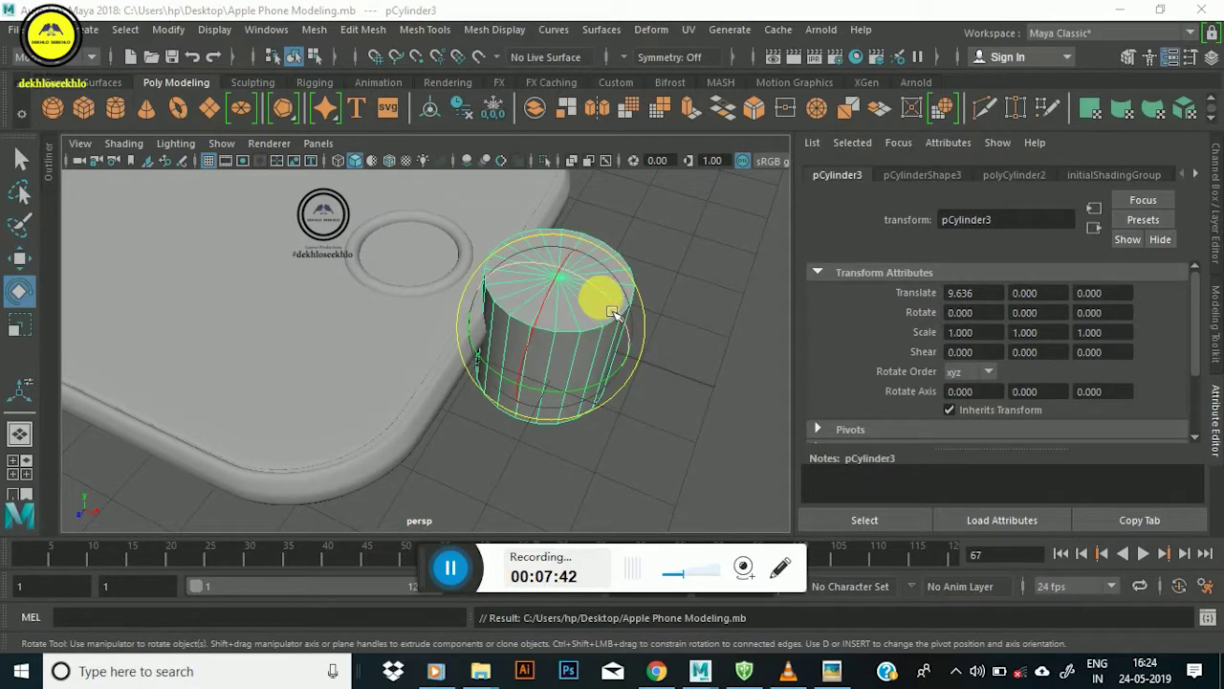
drag(598, 306, 631, 346)
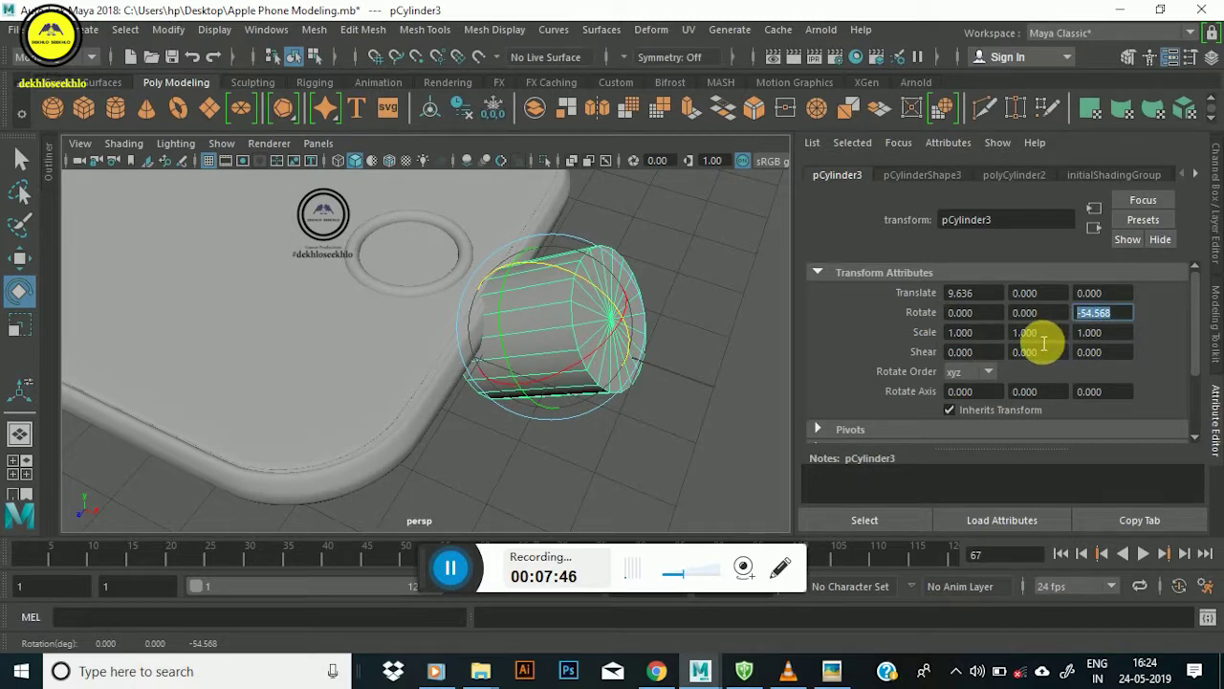
text(60.000)
Set pCylinder3's Z rotation to 90 degrees, after trying 60, 80 and 180.
key(Return)
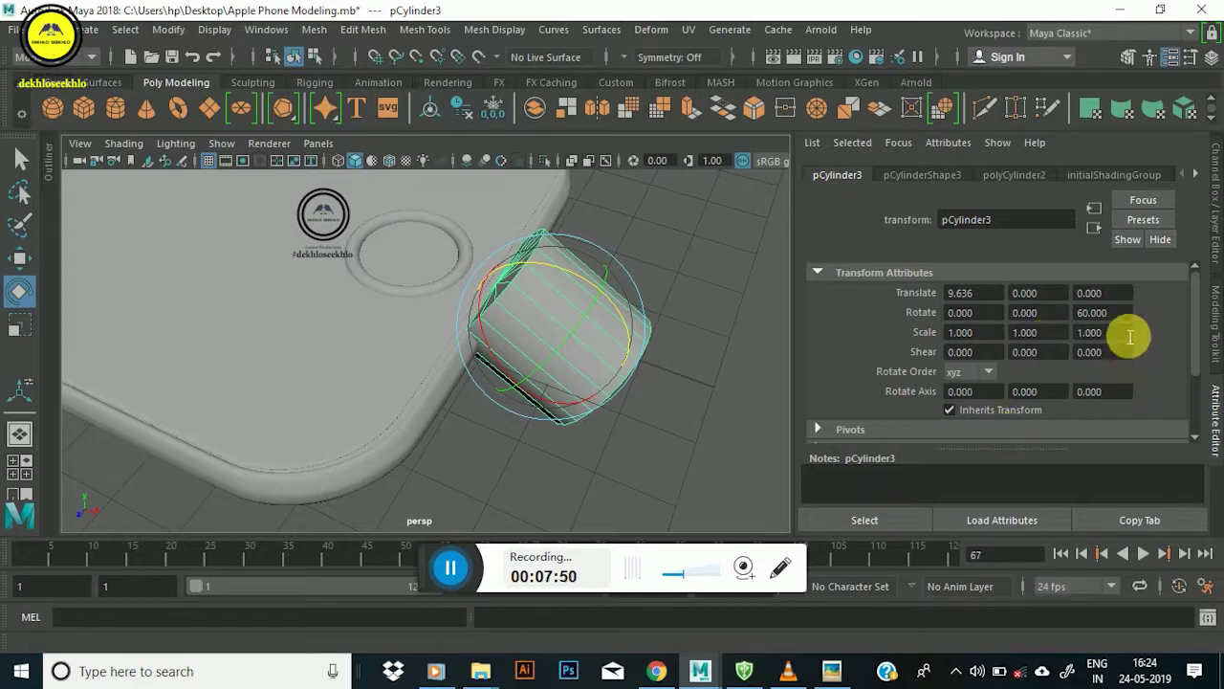
click(1109, 313)
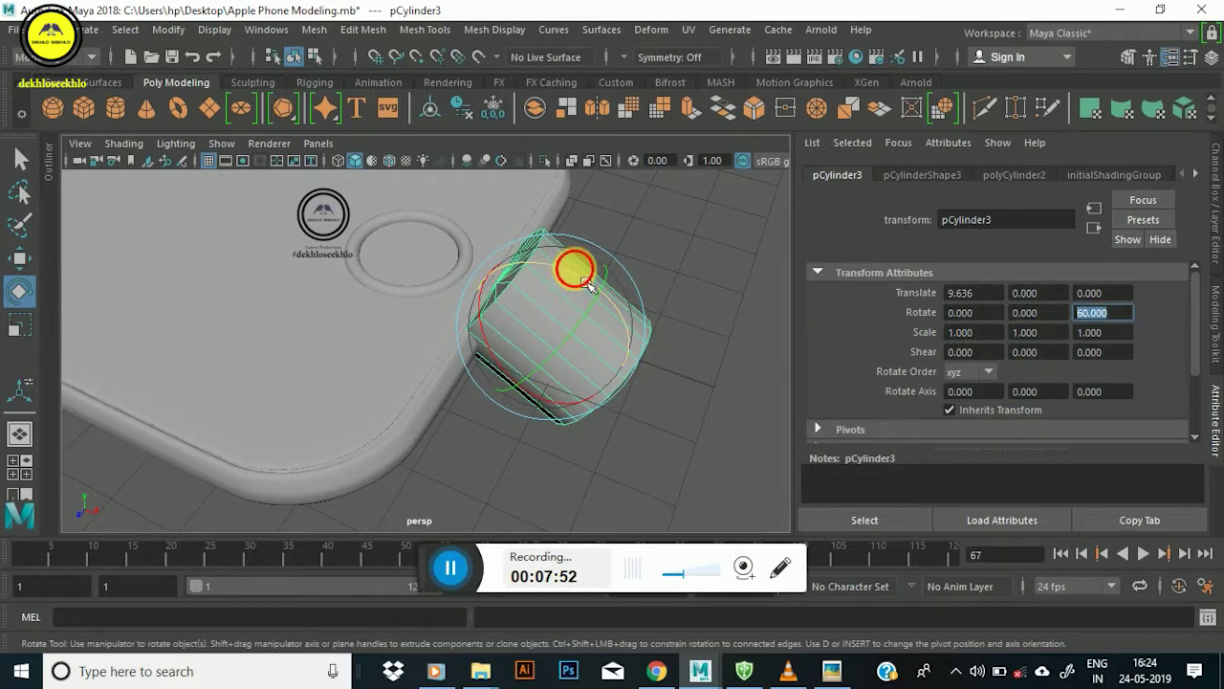
drag(585, 281, 553, 267)
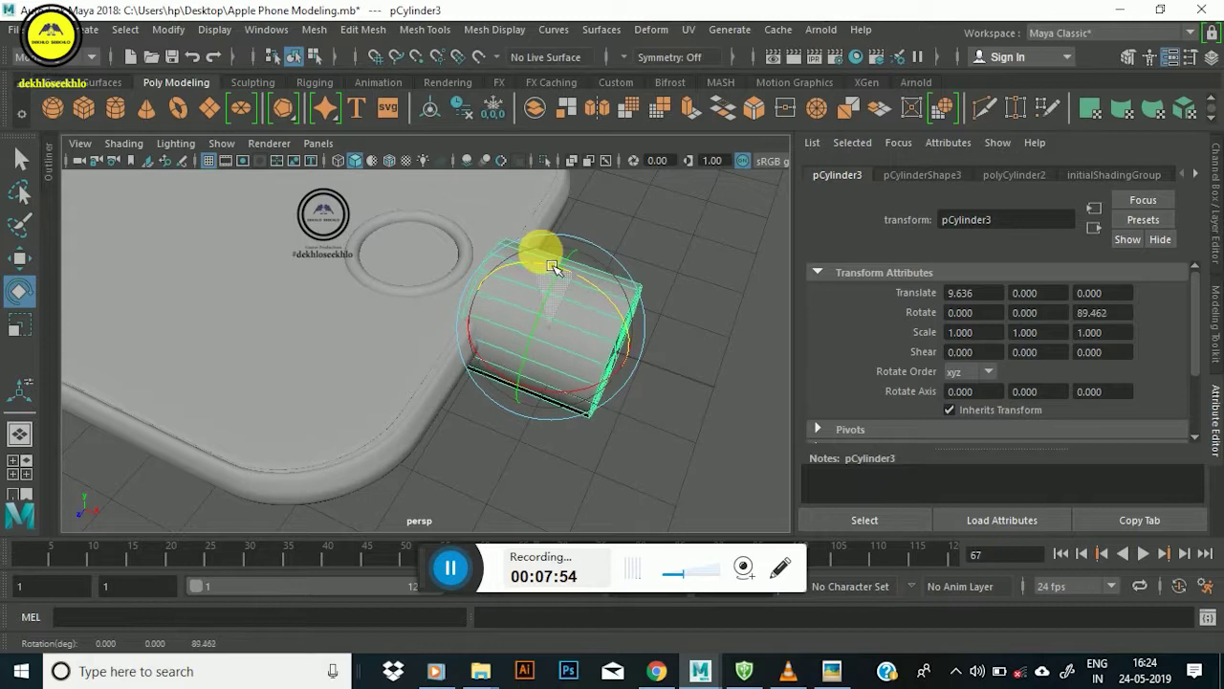
click(1111, 306)
drag(1126, 314, 1045, 313)
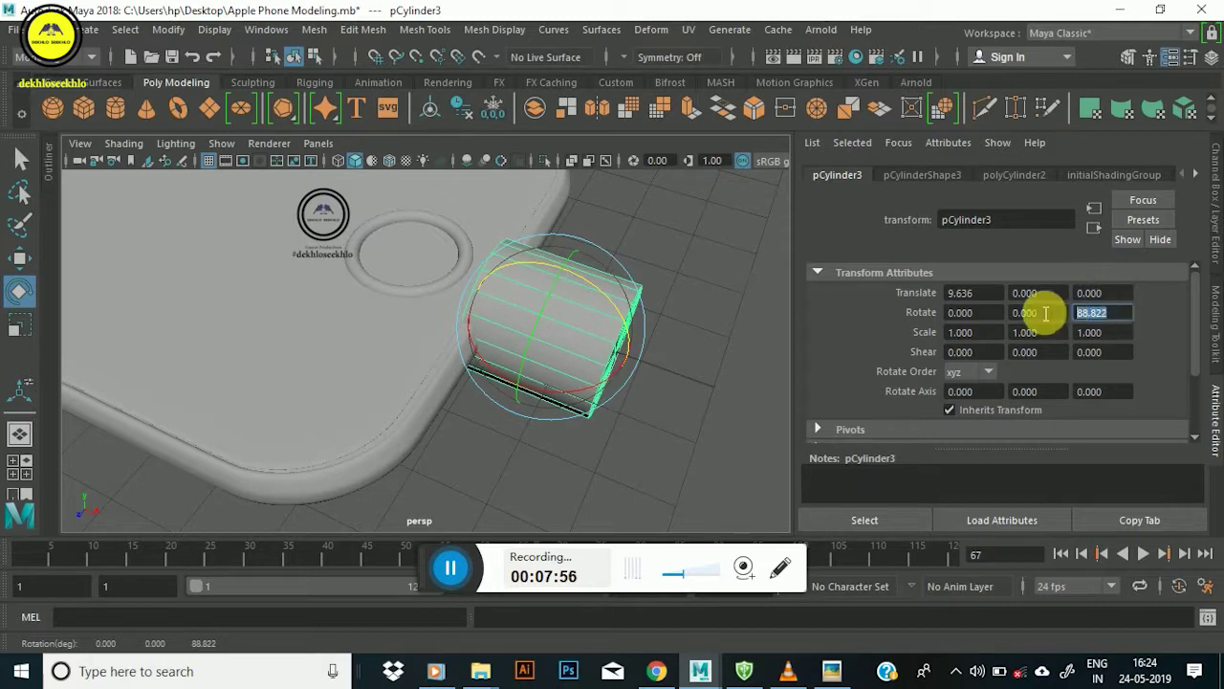
text(80.000)
key(Return)
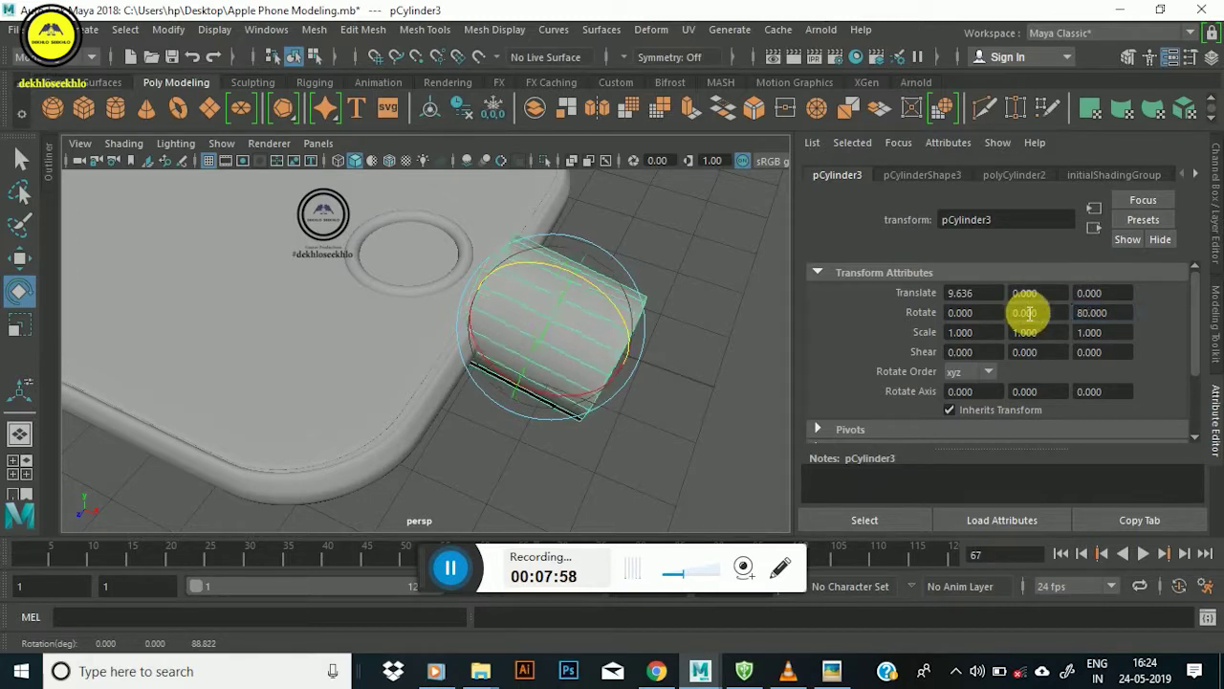
mouse_move(584, 402)
alt+mouse_down()
mouse_move(501, 316)
mouse_move(500, 295)
mouse_move(514, 317)
alt+mouse_up()
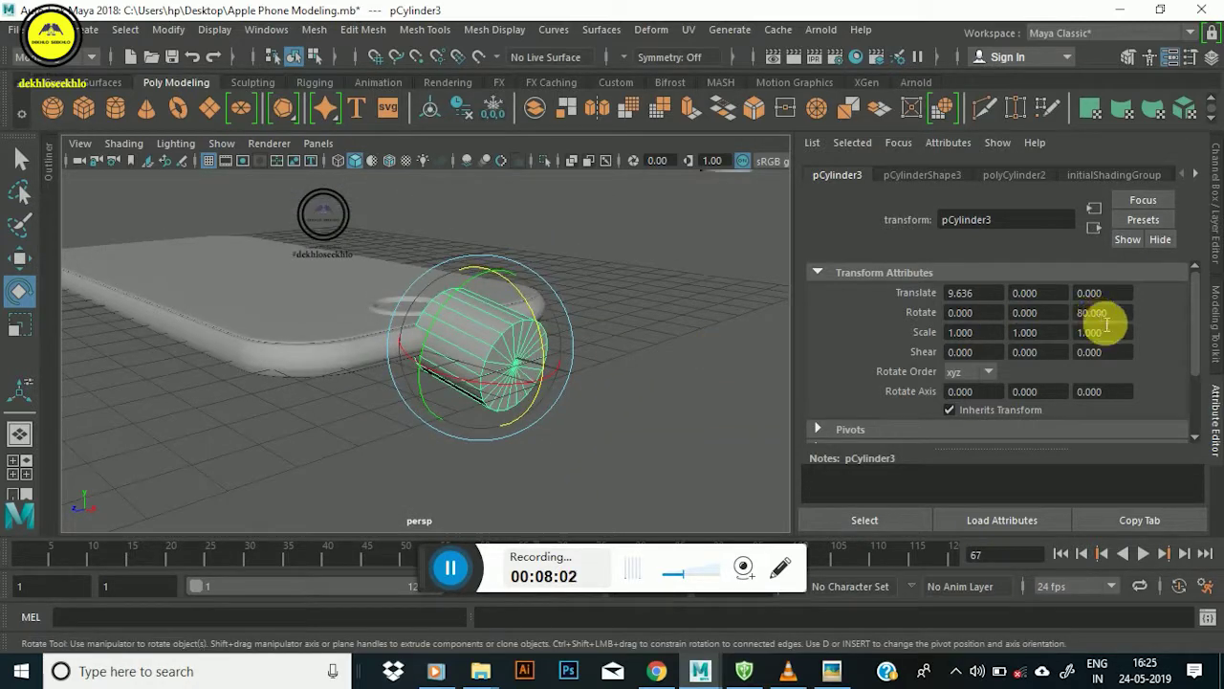
click(1124, 322)
text(180)
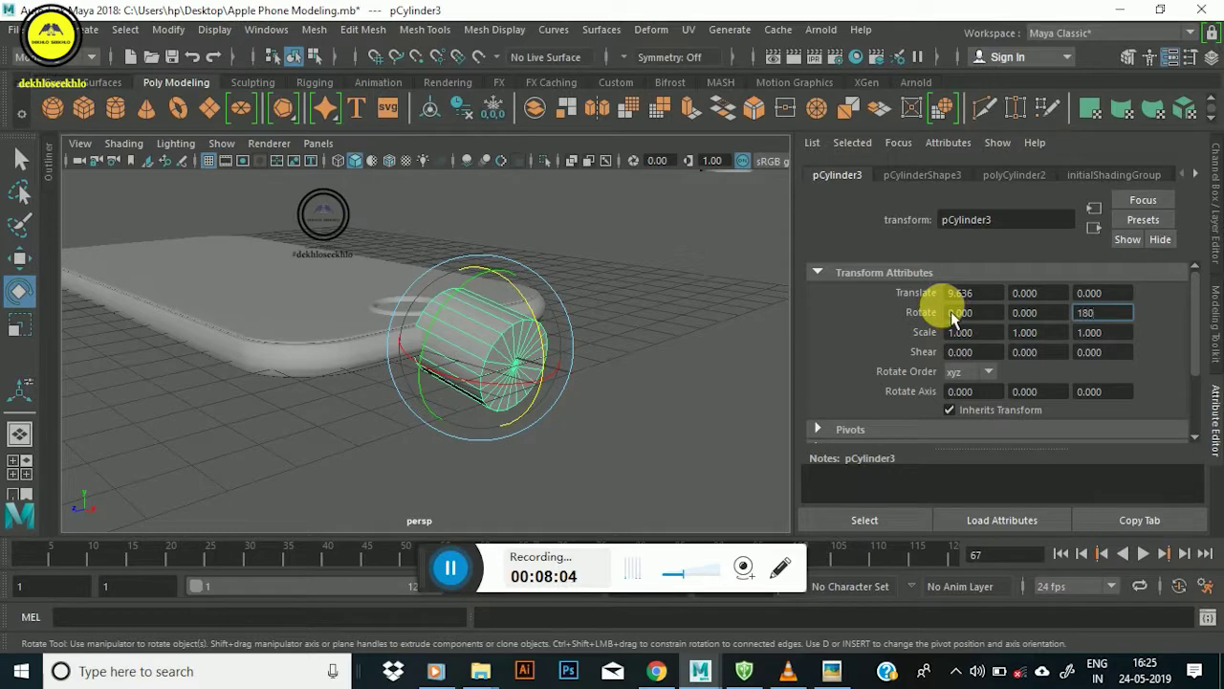
key(Return)
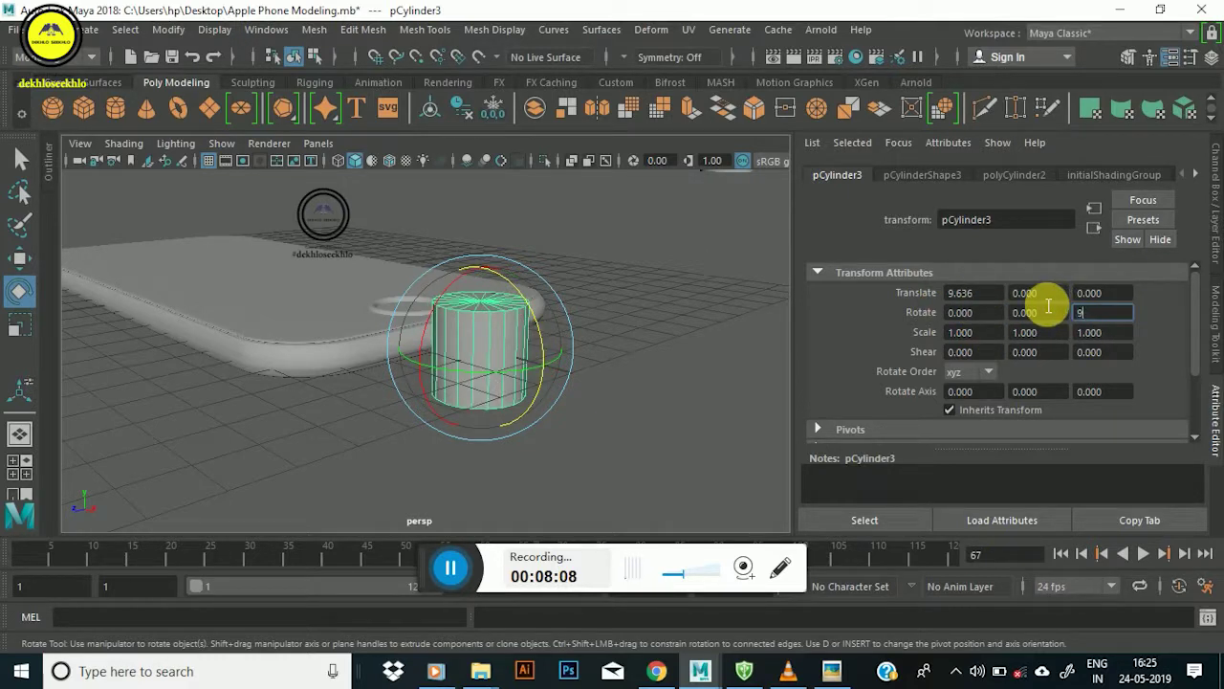
key(Return)
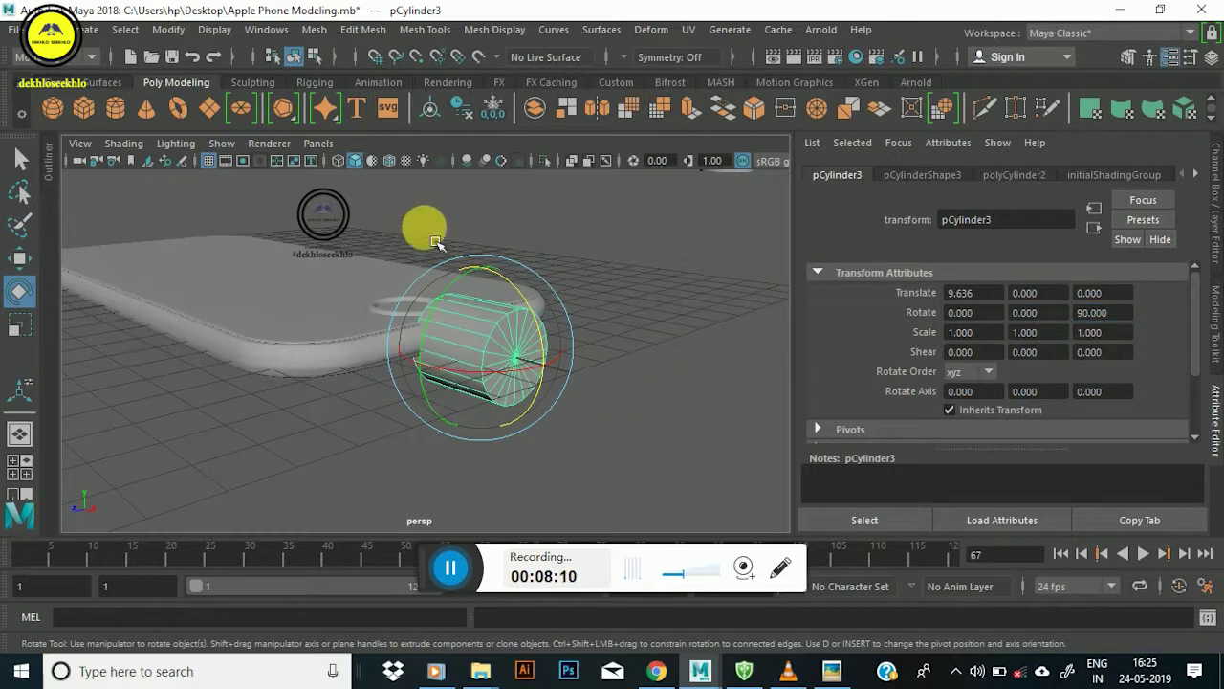
alt+drag(424, 226, 534, 398)
Shrink the cylinder uniformly with the Scale tool.
scroll(534, 398, up, 5)
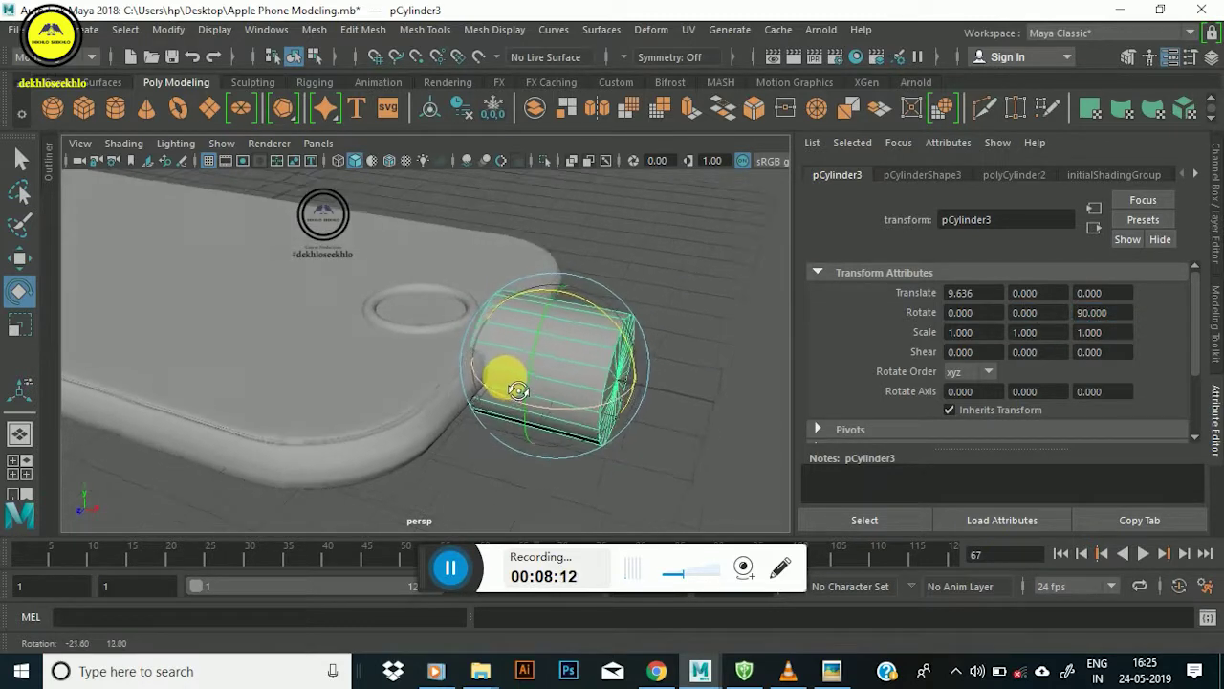
mouse_move(533, 364)
alt+mouse_down()
mouse_move(427, 339)
mouse_move(416, 352)
mouse_move(398, 333)
alt+mouse_up()
scroll(428, 340, down, 5)
scroll(410, 344, up, 2)
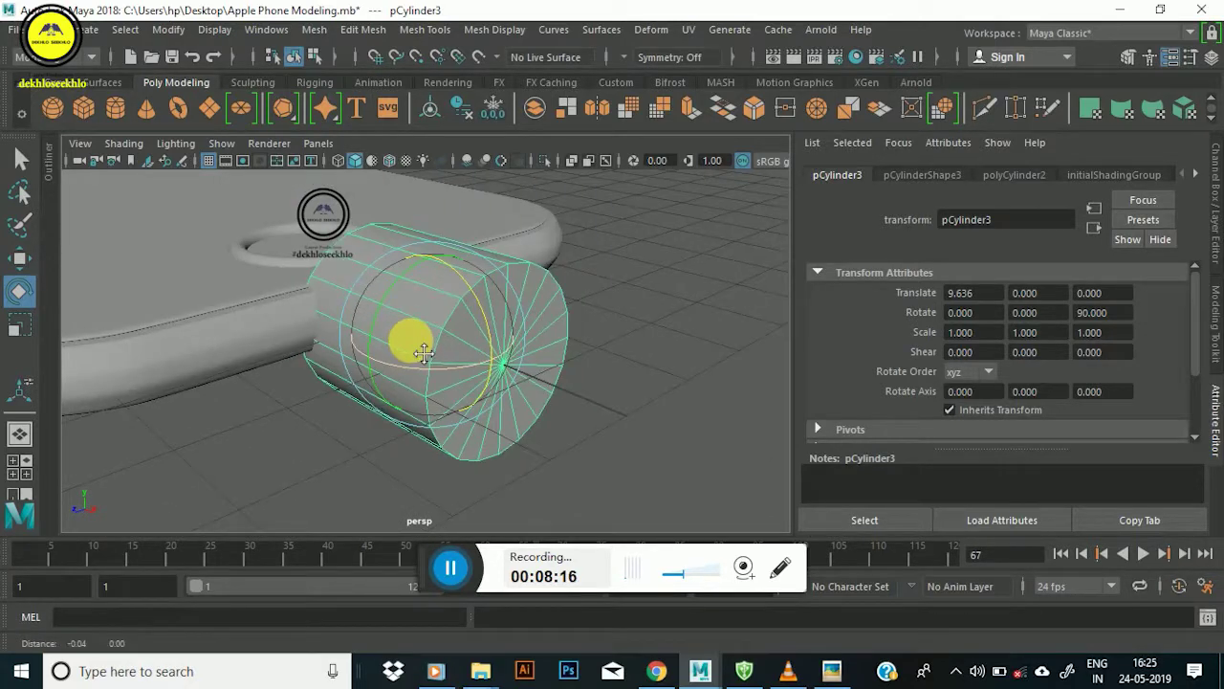
scroll(442, 367, up, 2)
key(r)
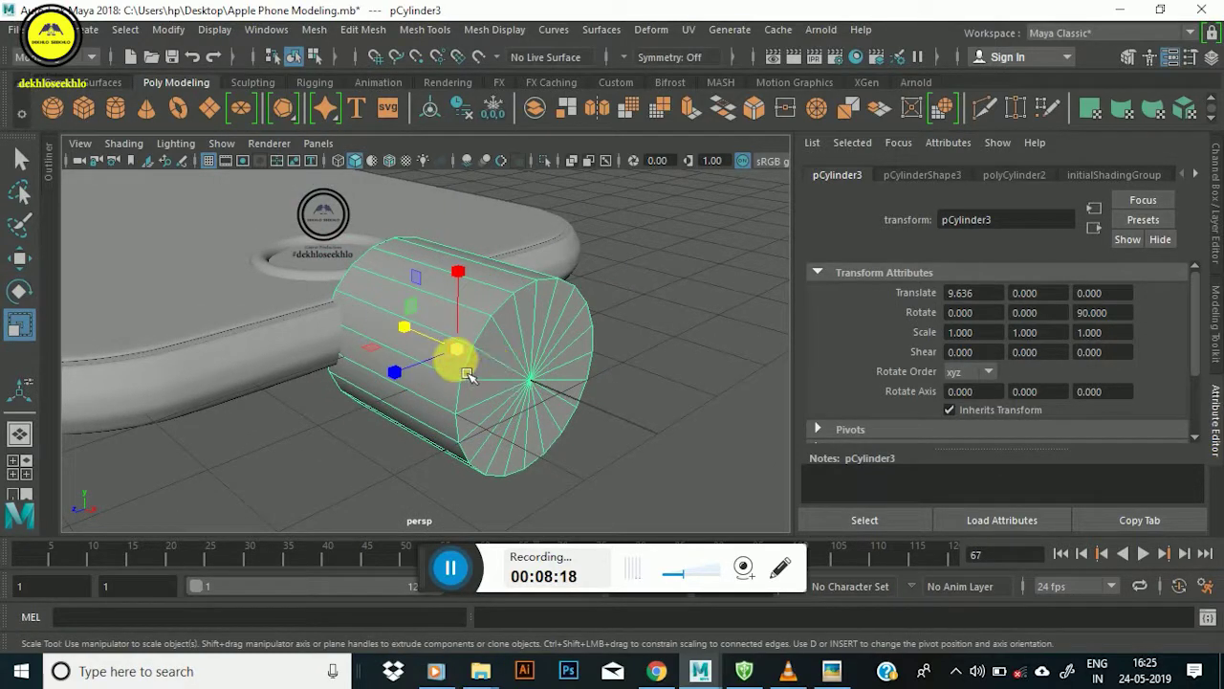
drag(451, 359, 373, 440)
click(1014, 175)
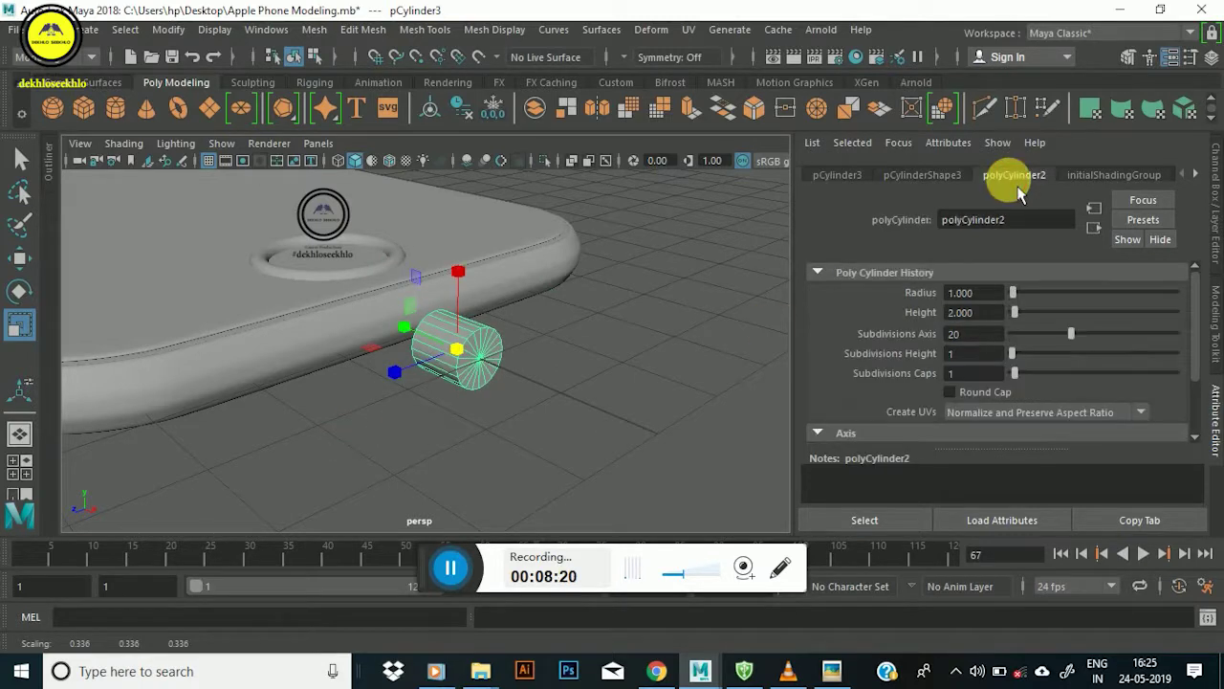
mouse_move(469, 364)
mouse_down()
mouse_move(448, 379)
mouse_move(298, 345)
mouse_move(401, 344)
mouse_move(427, 257)
mouse_move(546, 279)
mouse_up()
Stretch it into a thin rod about 0.120 by 0.800 and check it in the top view.
mouse_move(446, 238)
mouse_down()
mouse_move(150, 252)
mouse_move(547, 279)
mouse_move(554, 344)
mouse_up()
key(w)
key(space)
key(space)
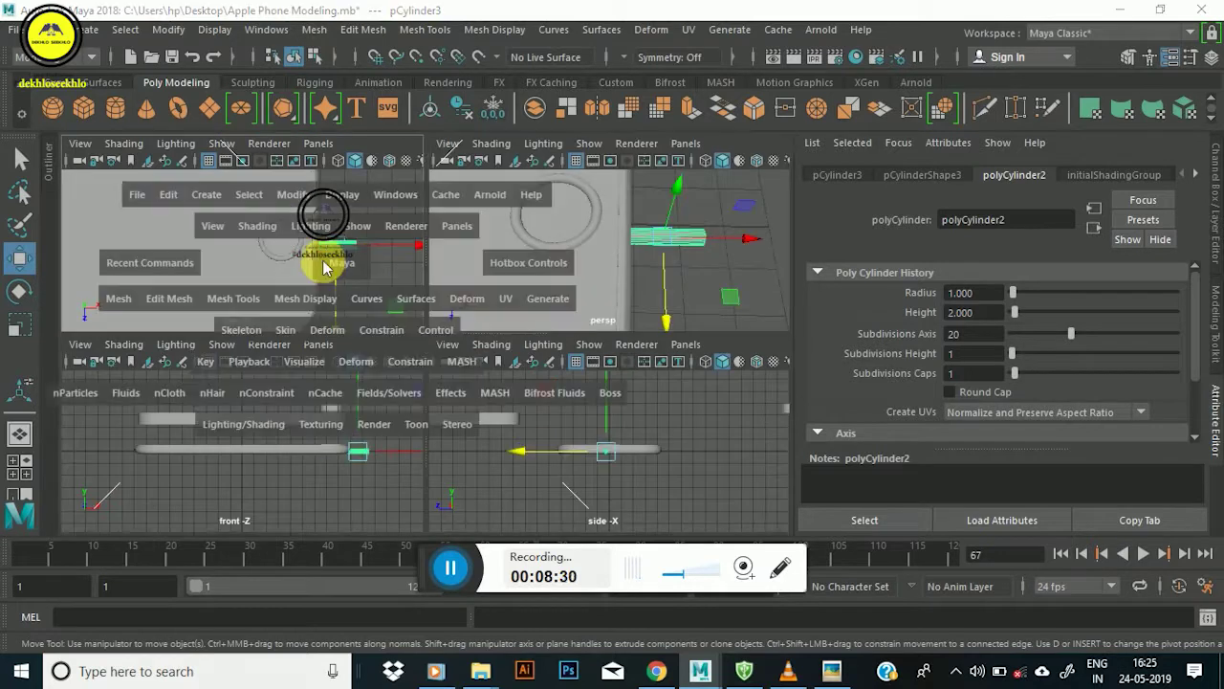
key(r)
drag(612, 342, 599, 381)
key(space)
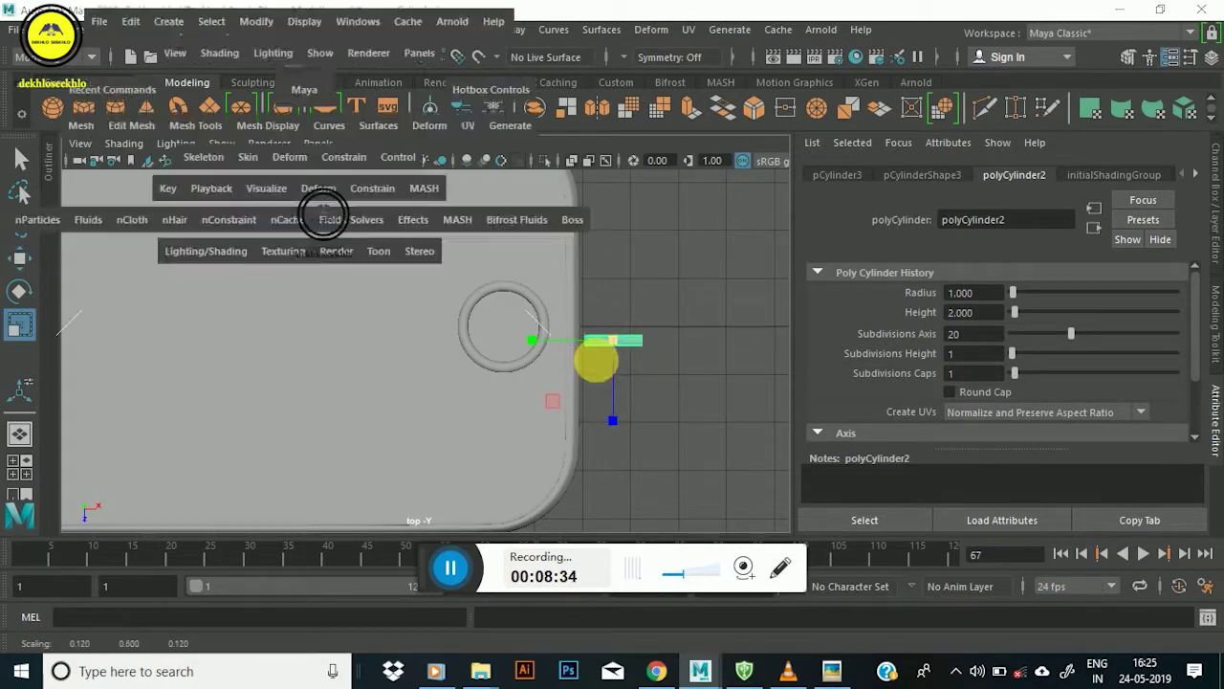
key(space)
mouse_move(634, 287)
alt+mouse_down()
mouse_move(543, 234)
mouse_move(395, 294)
mouse_move(498, 319)
mouse_move(450, 297)
mouse_move(449, 432)
alt+mouse_up()
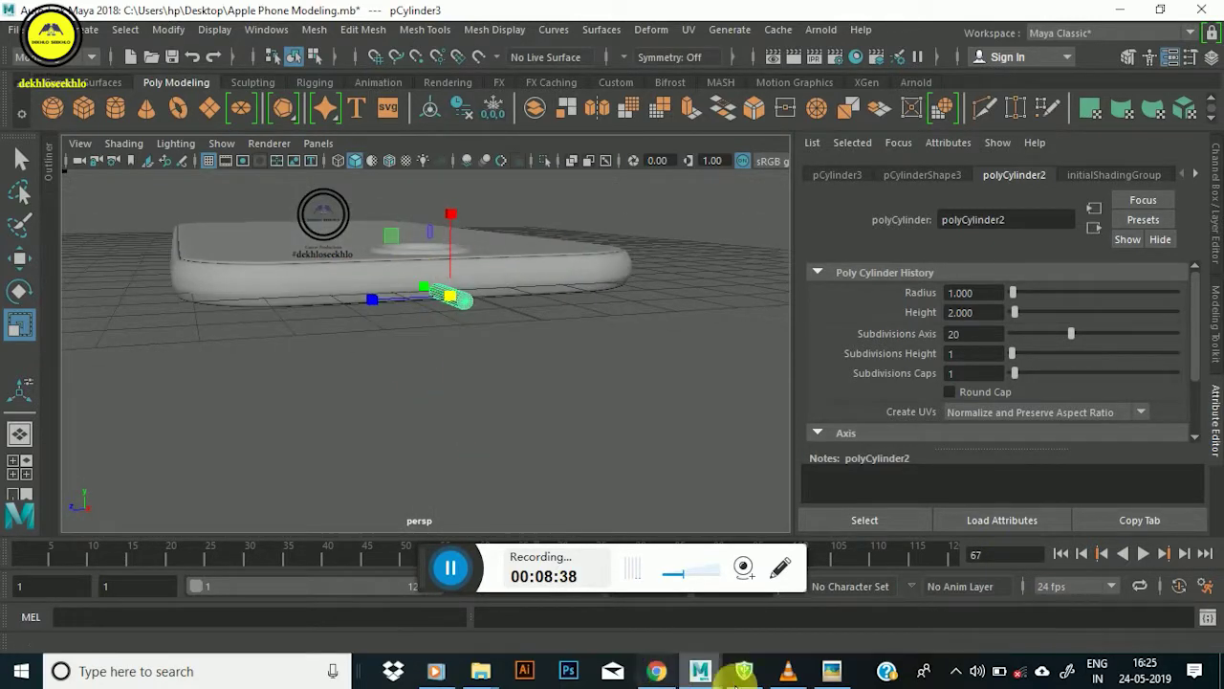
click(832, 670)
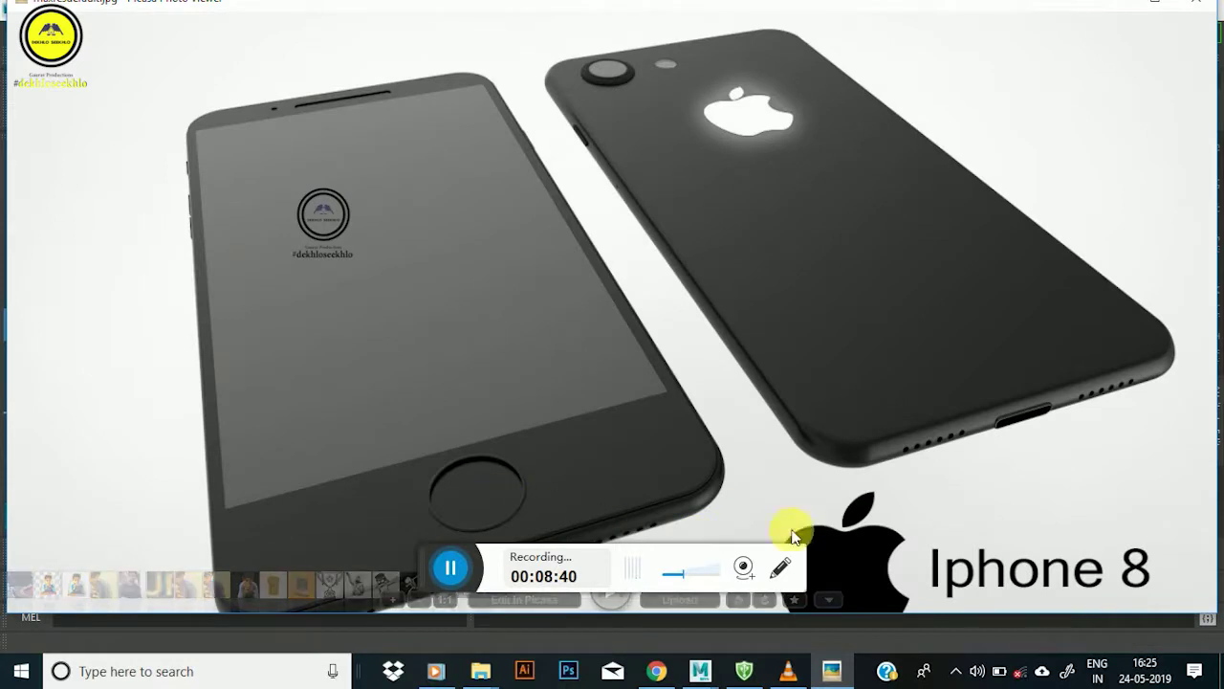
scroll(787, 424, down, 1)
scroll(549, 500, down, 1)
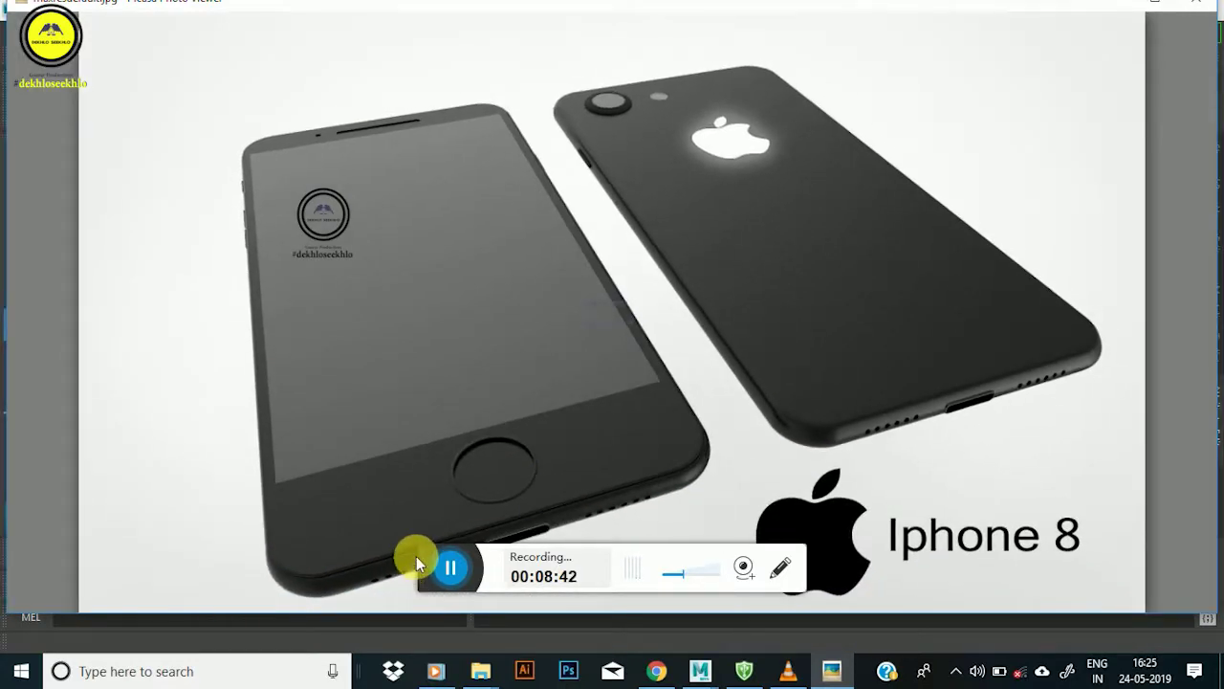
mouse_move(788, 671)
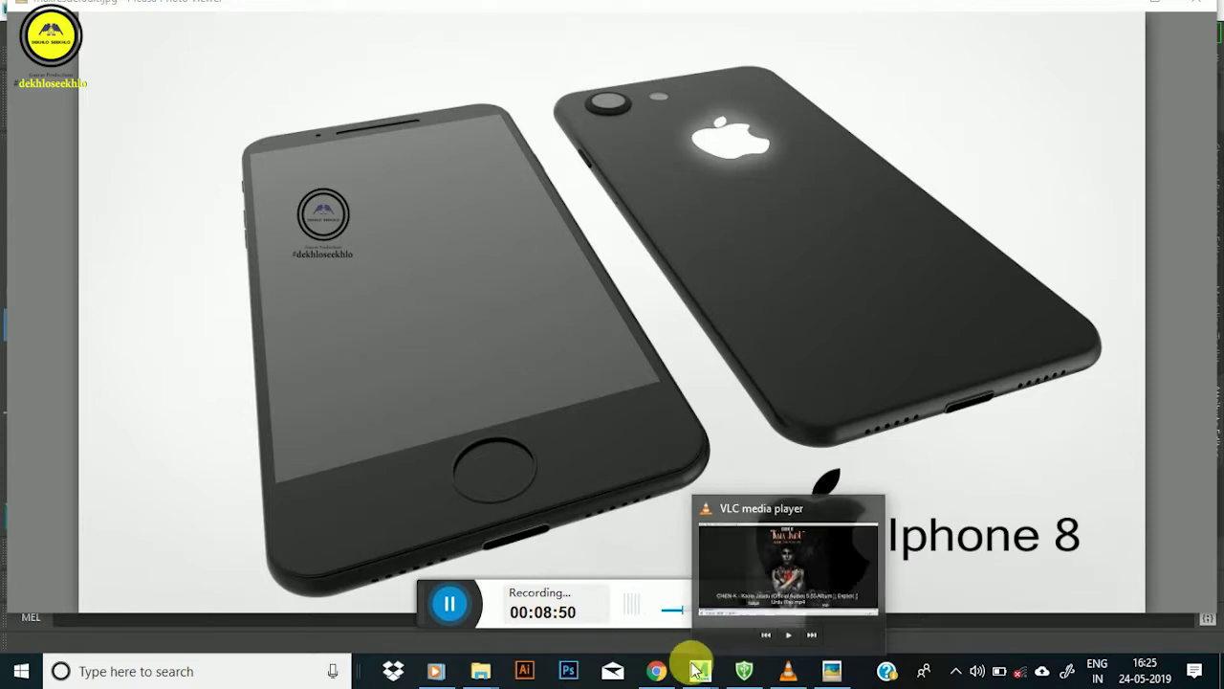
mouse_move(700, 670)
click(765, 586)
mouse_move(469, 226)
alt+mouse_down()
mouse_move(431, 249)
mouse_move(481, 282)
mouse_move(572, 299)
mouse_move(545, 284)
mouse_move(561, 290)
mouse_move(554, 328)
mouse_move(499, 295)
mouse_move(506, 356)
mouse_move(487, 323)
mouse_move(472, 347)
mouse_move(503, 355)
mouse_move(546, 424)
mouse_move(495, 352)
mouse_move(623, 338)
mouse_move(587, 350)
alt+mouse_up()
mouse_move(587, 351)
alt+right_down()
mouse_move(593, 326)
mouse_move(574, 306)
alt+right_up()
mouse_move(574, 306)
alt+mouse_down()
mouse_move(514, 296)
mouse_move(511, 369)
mouse_move(418, 308)
mouse_move(516, 430)
alt+mouse_up()
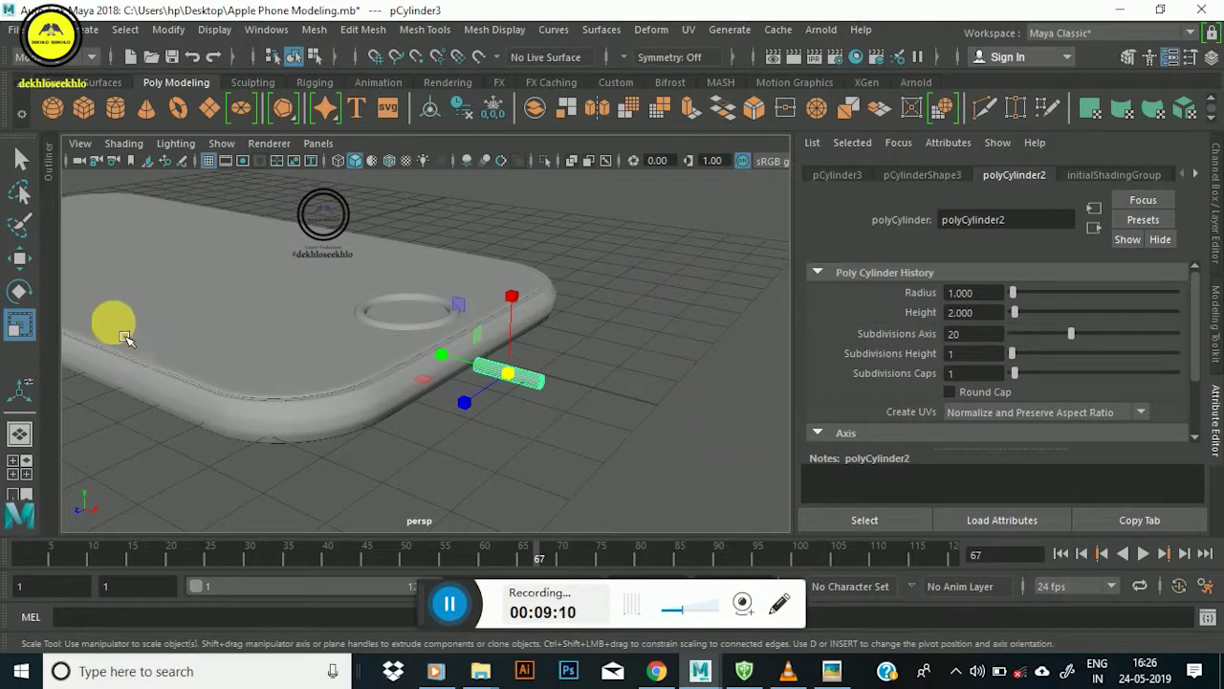
Set the polyCylinder2 radius to 0.400.
click(974, 292)
text(0.040)
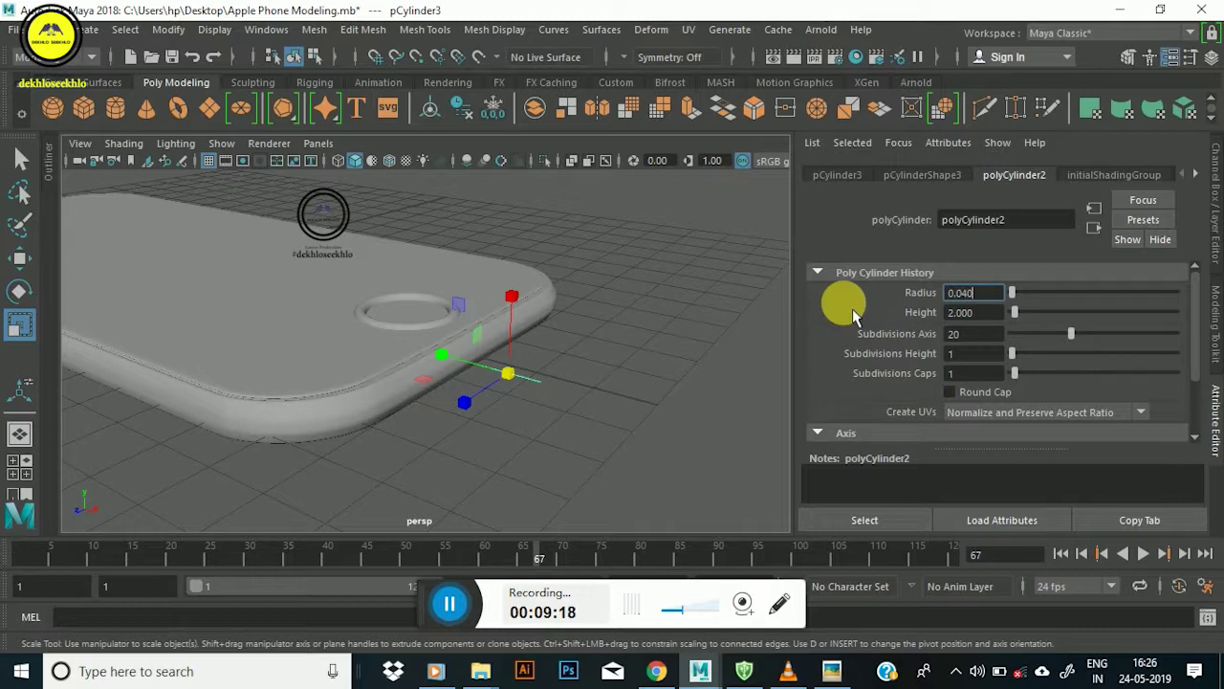
scroll(490, 365, up, 2)
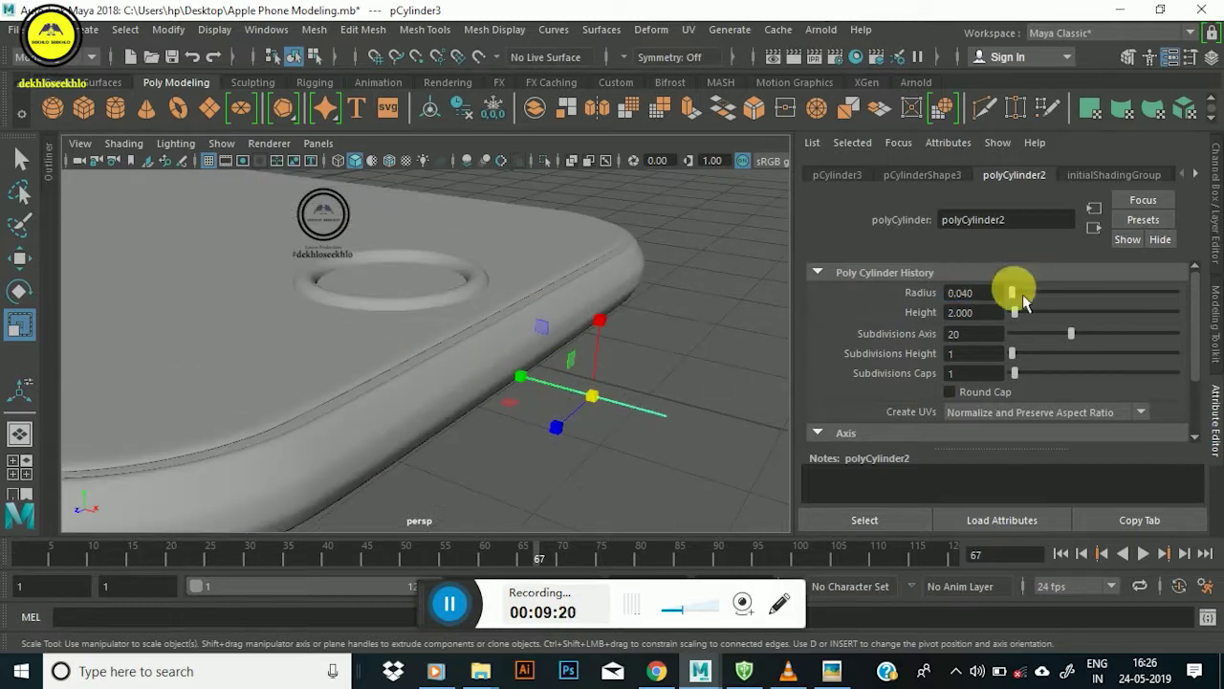
click(1011, 293)
text(0.400)
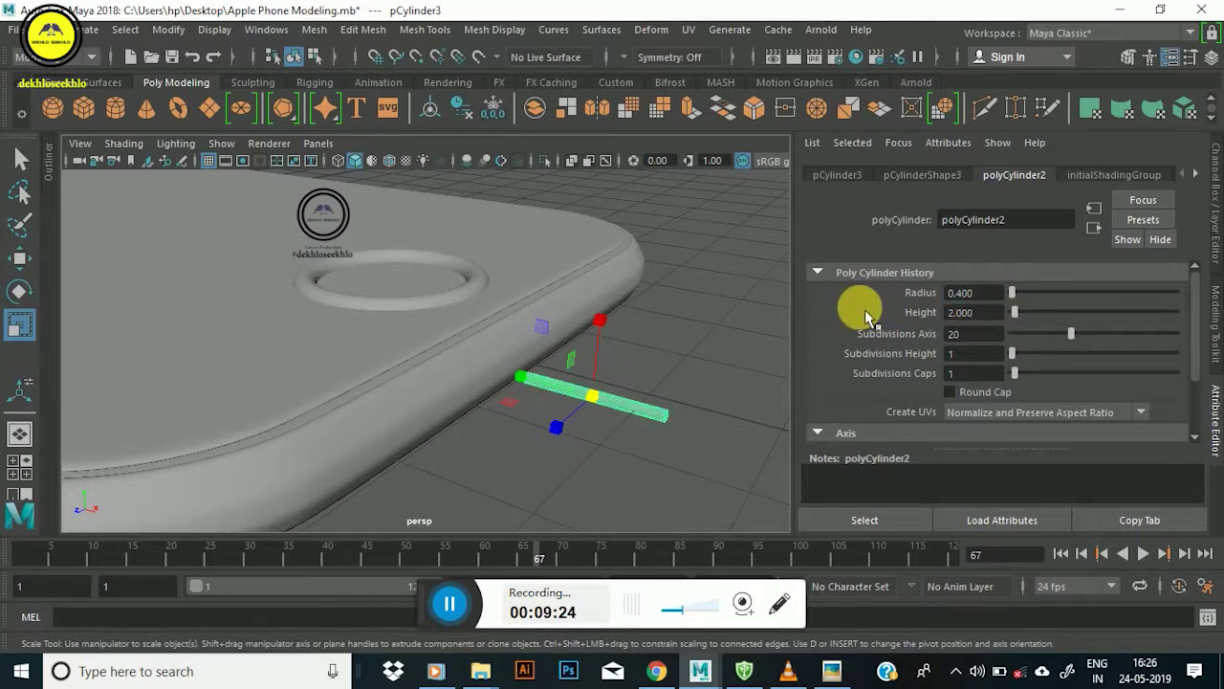
mouse_move(593, 210)
alt+mouse_down()
mouse_move(574, 309)
mouse_move(508, 290)
mouse_move(536, 313)
mouse_move(520, 309)
mouse_move(511, 391)
mouse_move(527, 368)
mouse_move(522, 346)
mouse_move(517, 364)
mouse_move(555, 361)
mouse_move(563, 372)
mouse_move(549, 357)
mouse_move(637, 344)
mouse_move(514, 355)
mouse_move(524, 369)
mouse_move(410, 372)
alt+mouse_up()
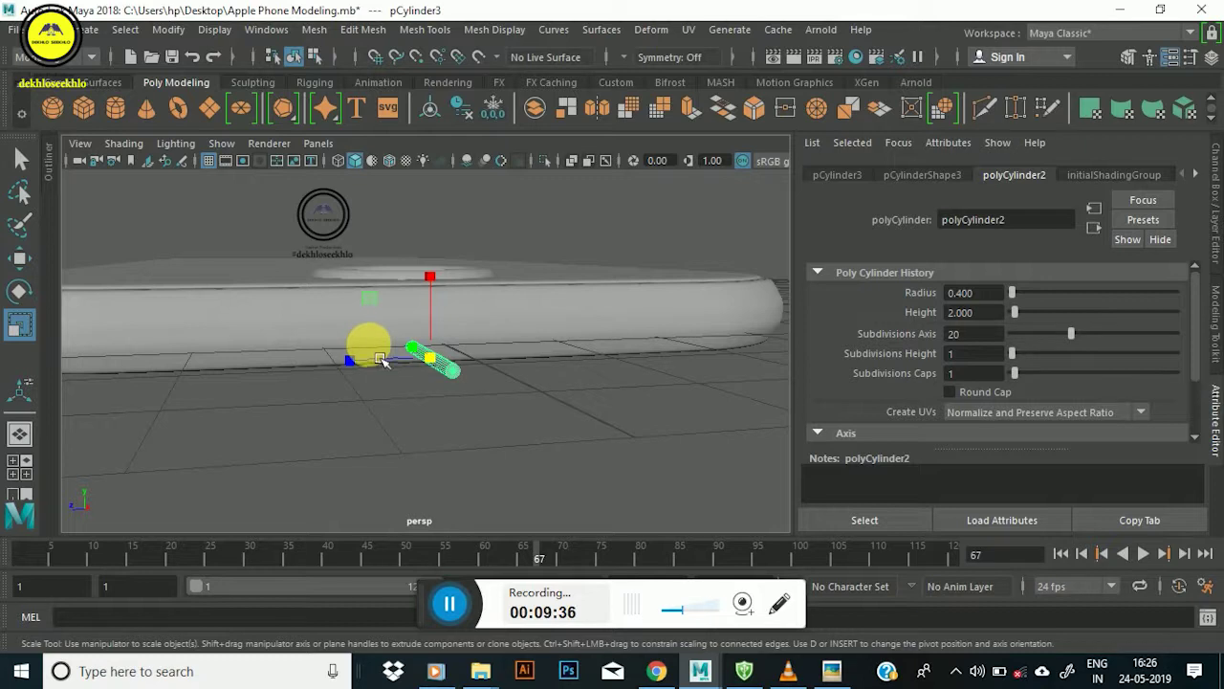
Raise the cylinder along Y to about 0.127, against the phone body's edge.
key(w)
click(443, 295)
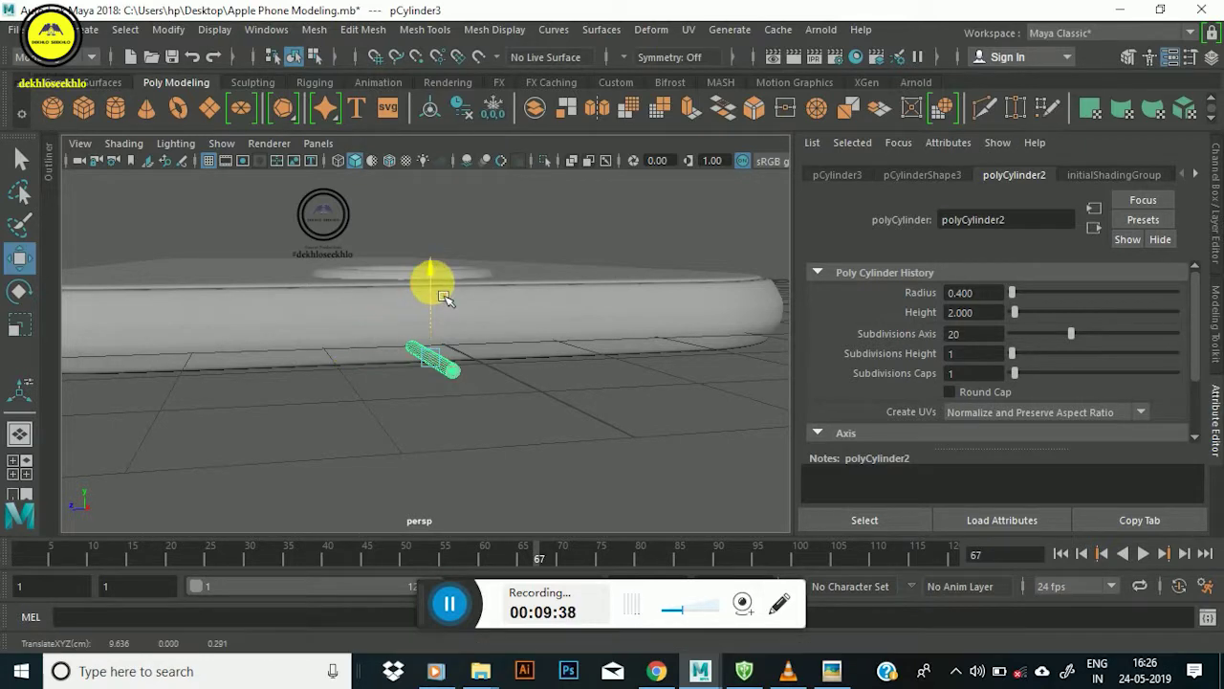
mouse_move(426, 277)
alt+mouse_down()
mouse_move(323, 331)
mouse_move(363, 333)
mouse_move(382, 287)
alt+mouse_up()
mouse_move(400, 247)
mouse_down()
mouse_move(385, 260)
mouse_move(383, 358)
mouse_move(433, 345)
mouse_up()
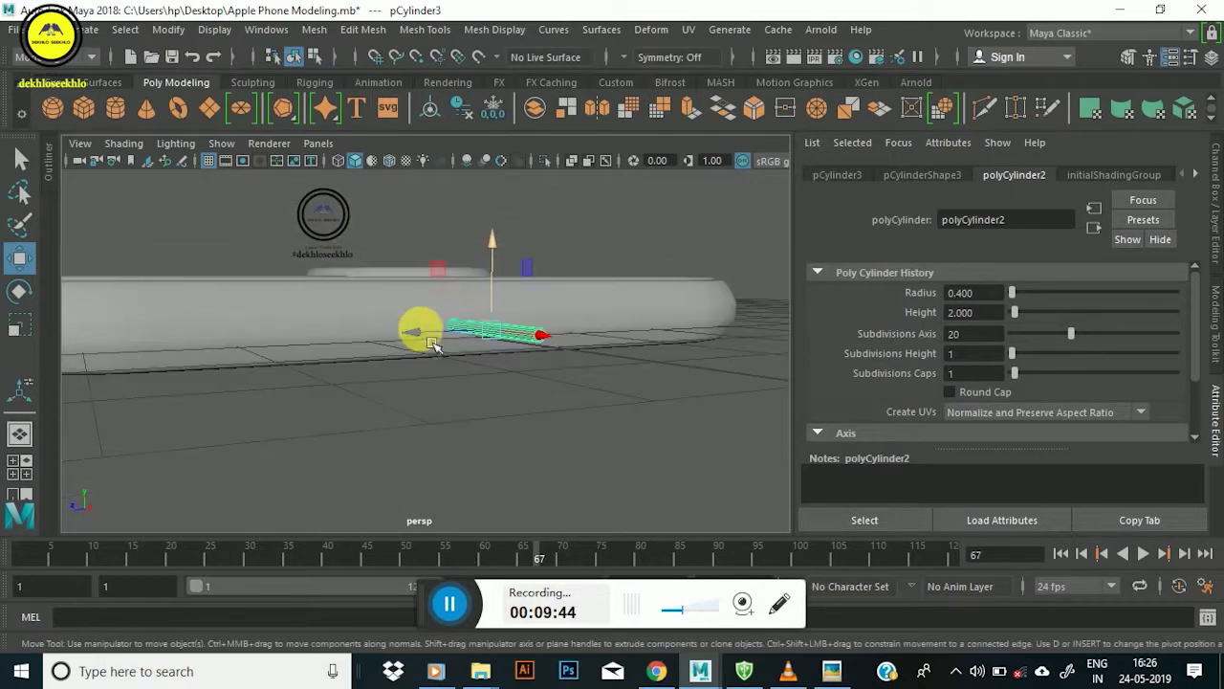
drag(505, 276, 503, 269)
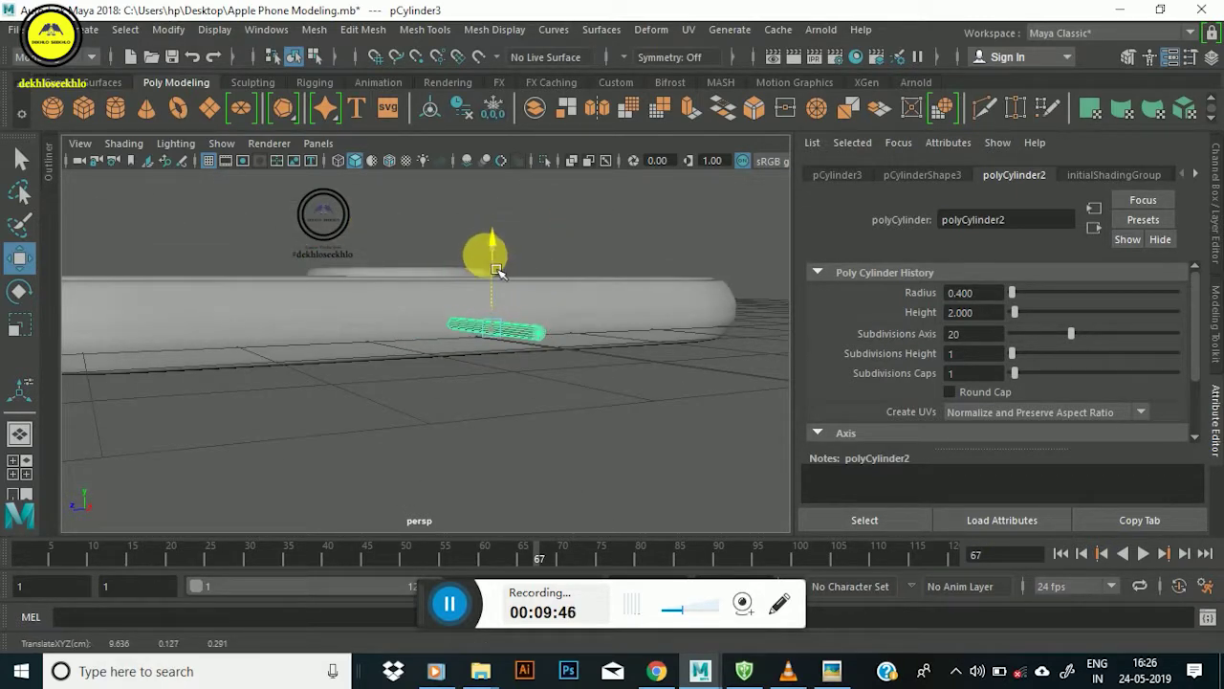
mouse_move(437, 338)
alt+mouse_down()
mouse_move(555, 355)
mouse_move(520, 405)
mouse_move(533, 409)
mouse_move(402, 358)
alt+mouse_up()
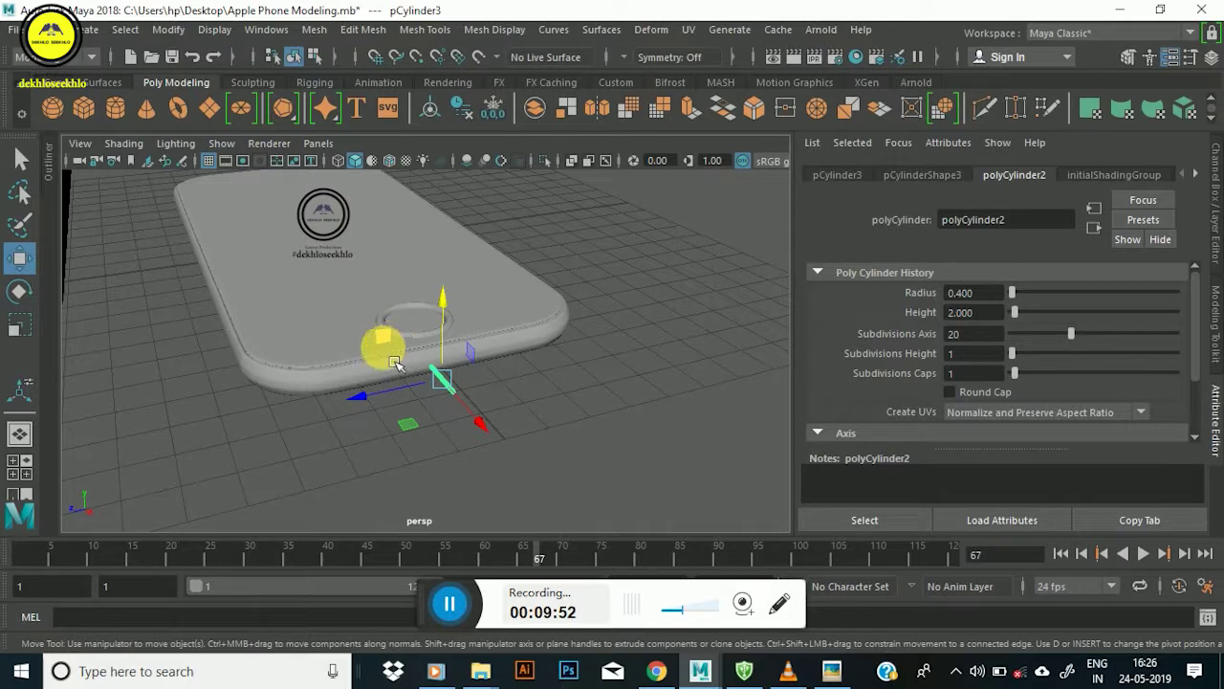
Check the iPhone 8 reference photo in Picasa, then return to the Maya model.
click(849, 672)
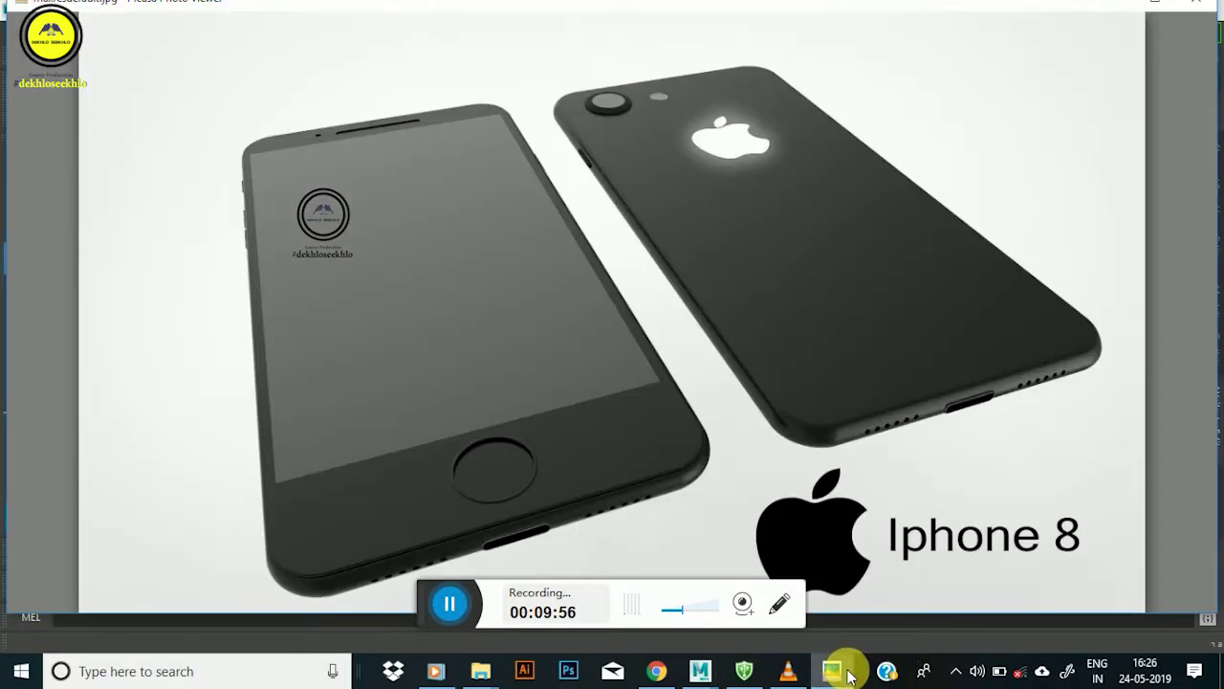
click(849, 672)
click(850, 673)
click(849, 672)
alt+drag(547, 355, 520, 347)
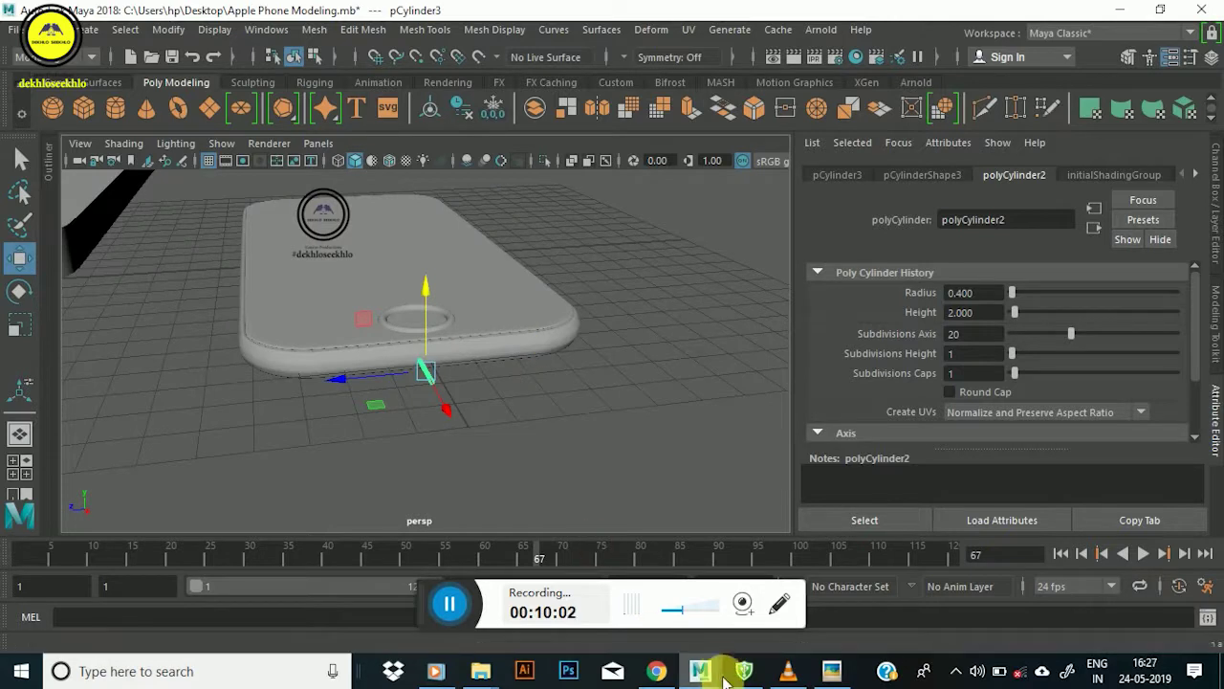
Compare with the reference photo and slide the cylinder left along X to the phone's bottom edge.
click(822, 679)
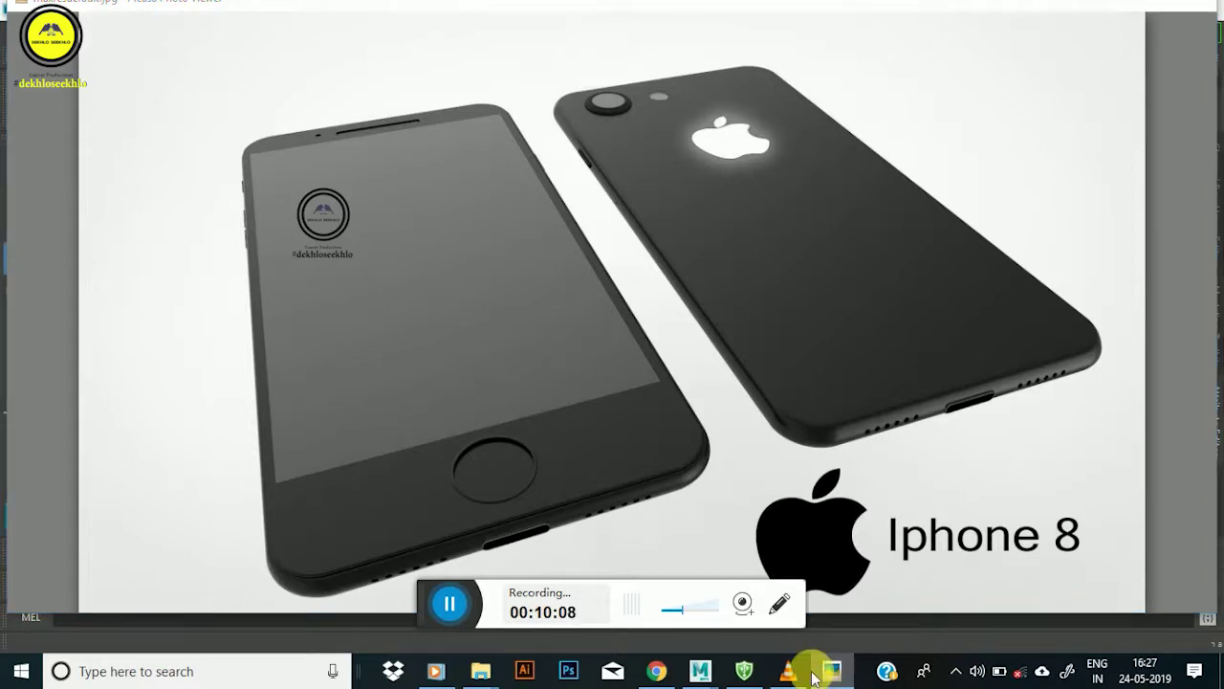
click(828, 673)
click(832, 671)
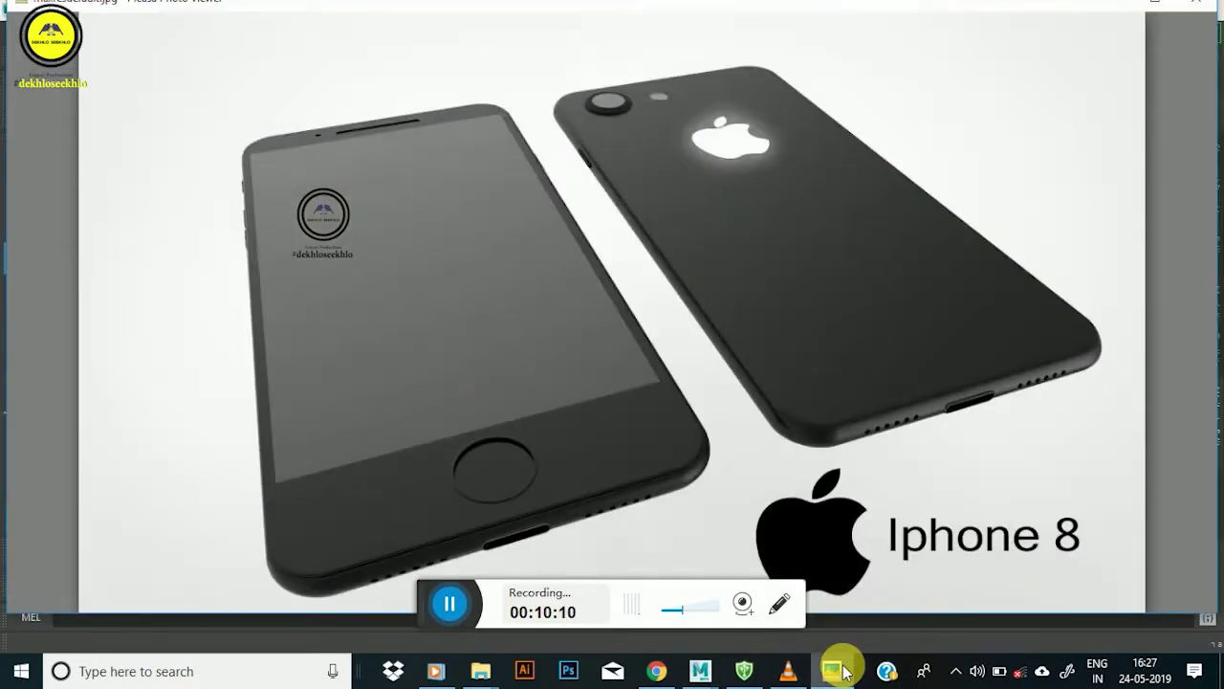
click(832, 672)
mouse_move(401, 406)
mouse_down()
mouse_move(306, 402)
mouse_move(331, 353)
mouse_move(377, 328)
mouse_move(520, 361)
mouse_move(536, 391)
mouse_move(525, 355)
mouse_move(544, 273)
mouse_up()
click(832, 671)
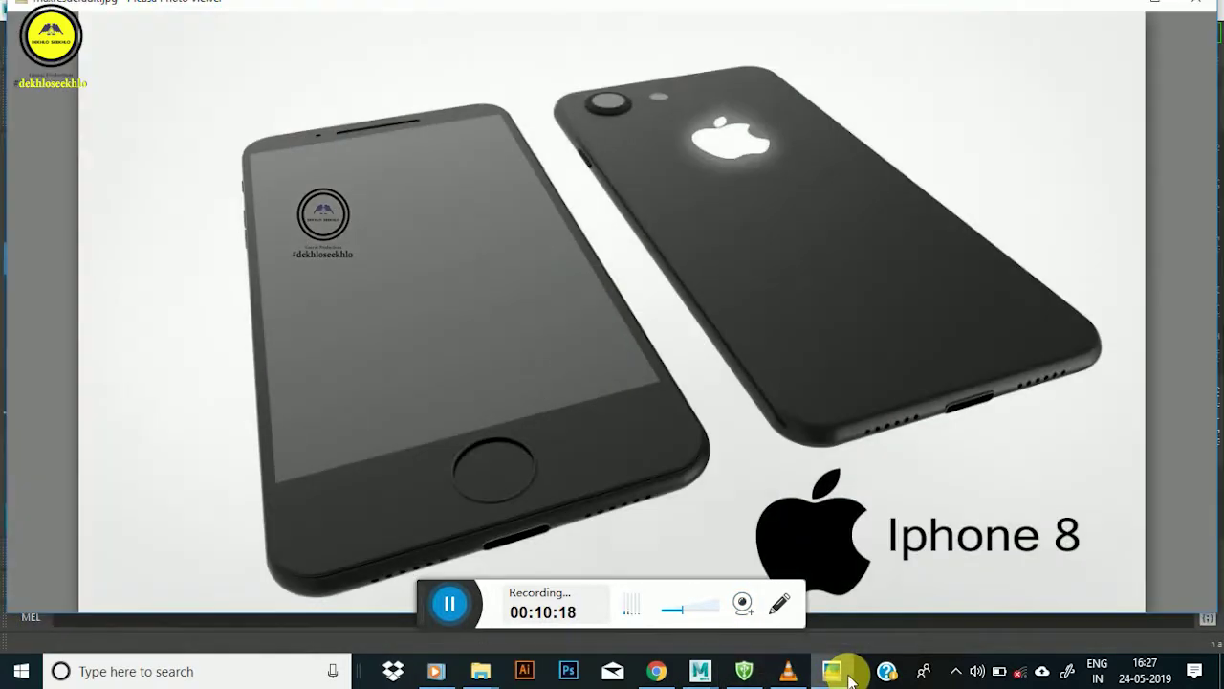
click(847, 671)
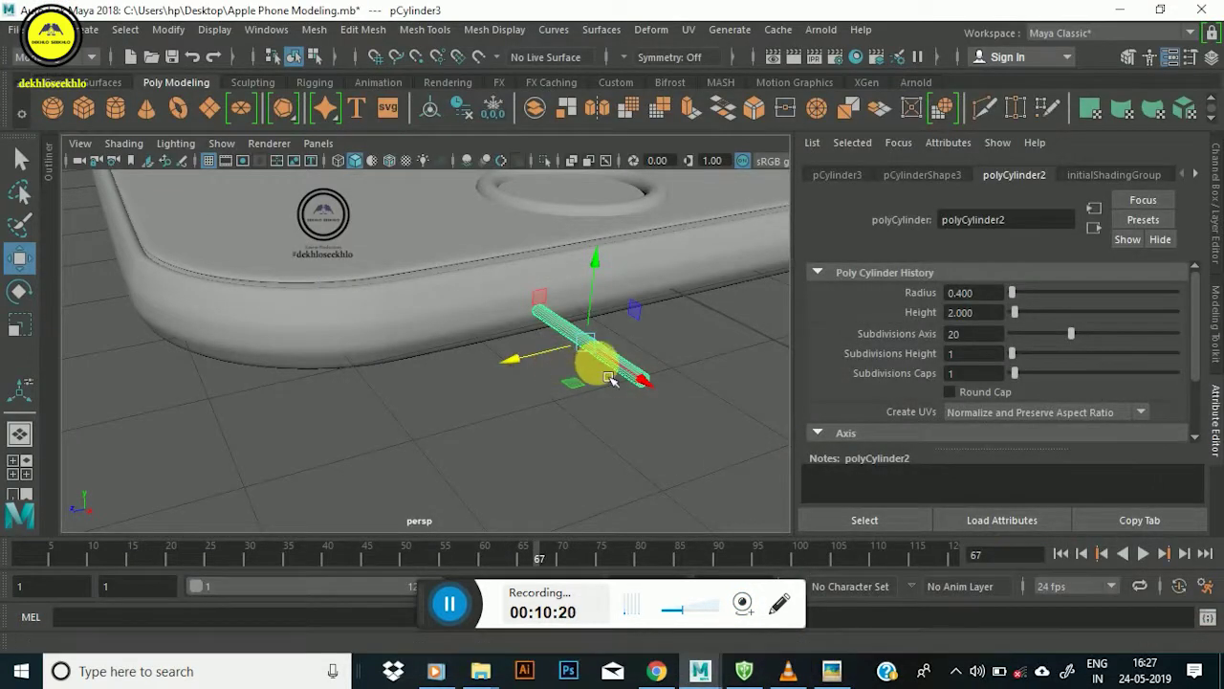
Give the cylinder 34 axis subdivisions.
alt+drag(627, 380, 708, 382)
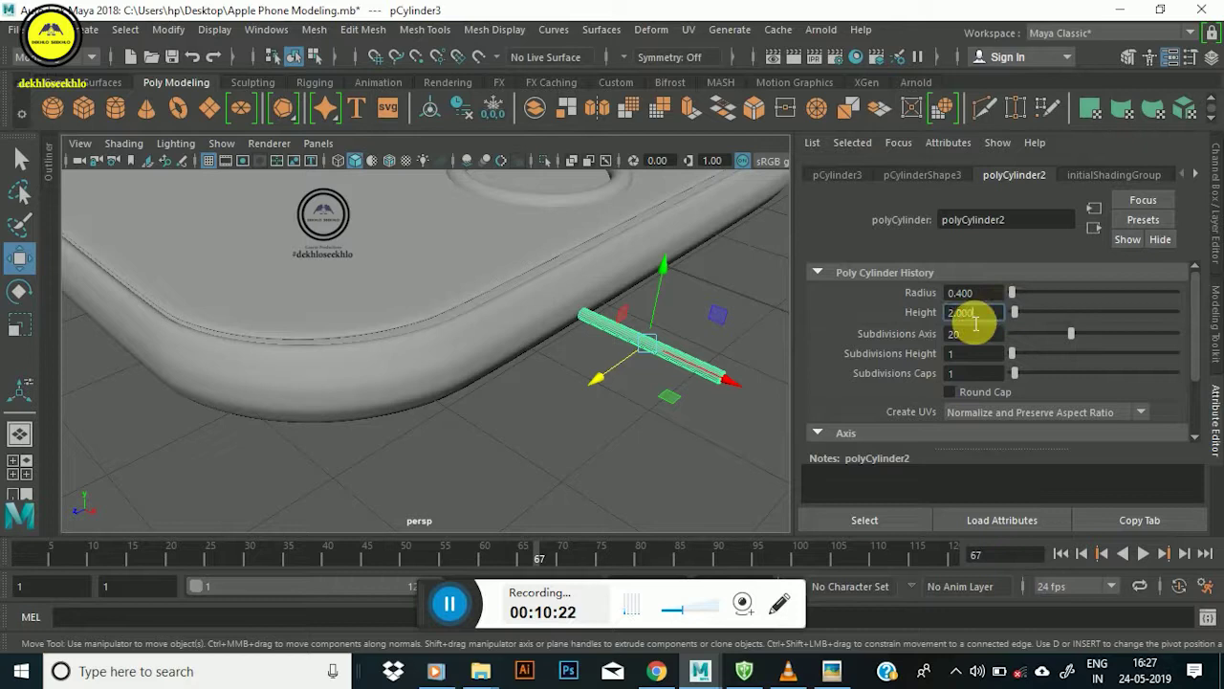
drag(975, 323, 925, 325)
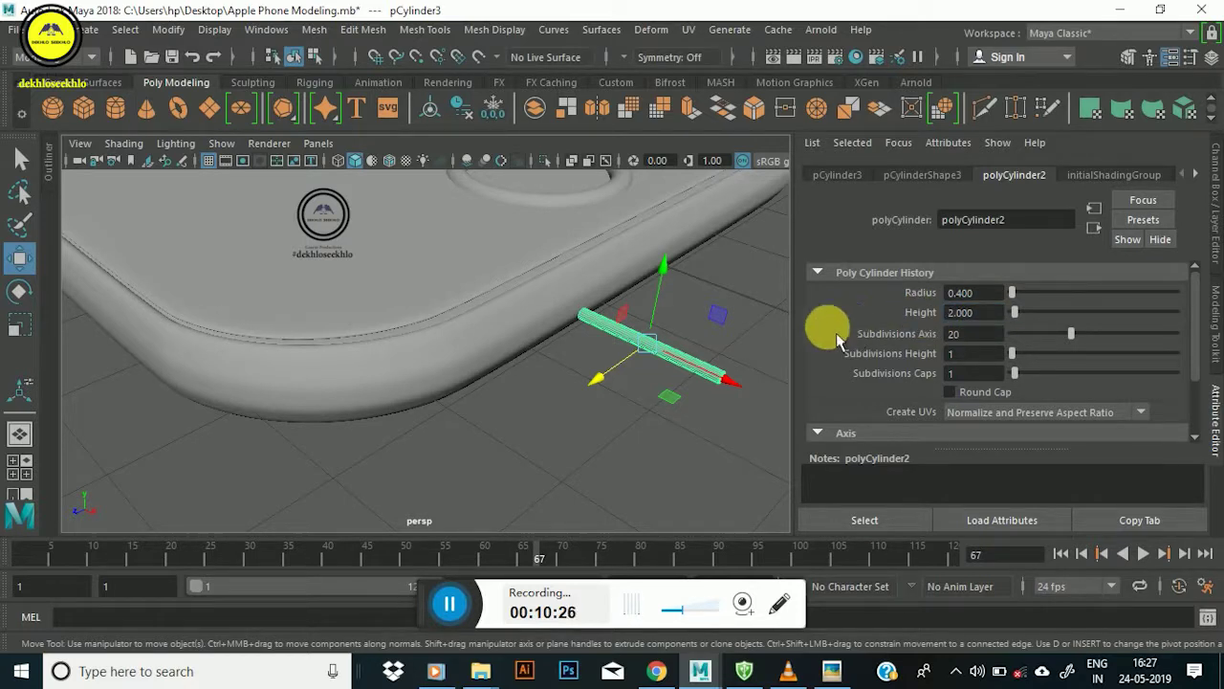
drag(975, 334, 908, 349)
text(34)
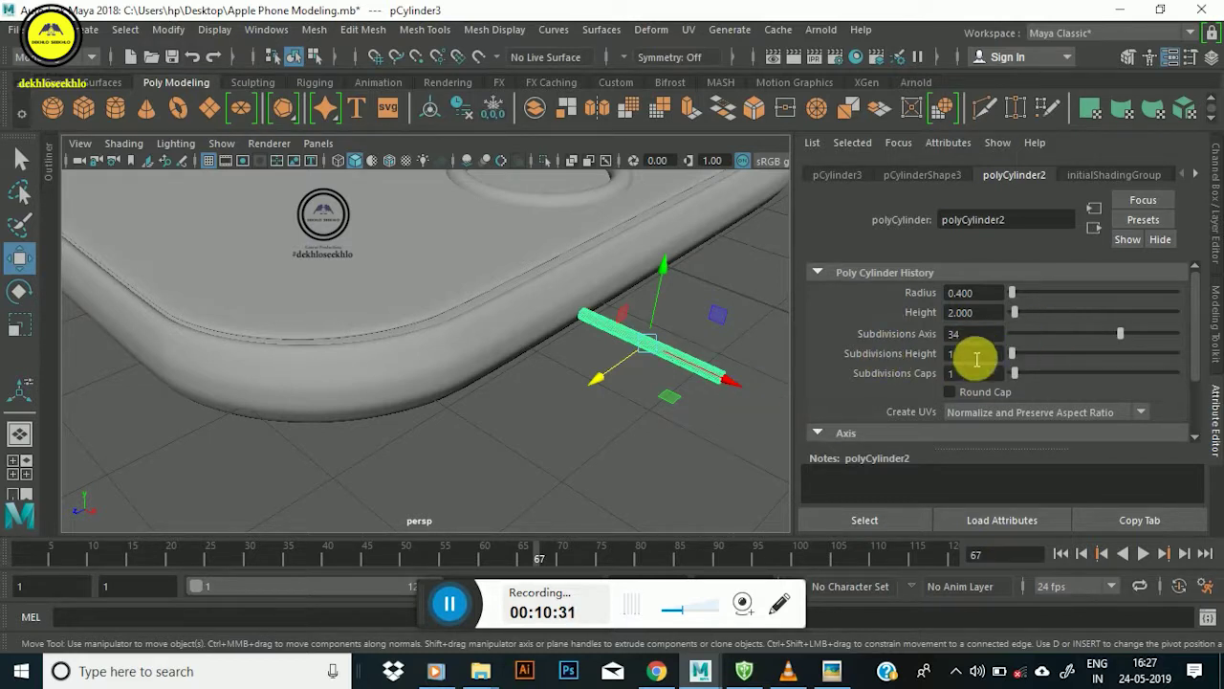
Move the cylinder to about X 8.972, Y 0.147, Z 1.489, touching the phone's bottom edge.
mouse_move(672, 334)
alt+mouse_down()
mouse_move(489, 293)
mouse_move(418, 350)
mouse_move(492, 399)
mouse_move(389, 330)
alt+mouse_up()
click(592, 427)
mouse_move(576, 423)
mouse_down()
mouse_move(658, 403)
mouse_move(547, 373)
mouse_up()
mouse_move(443, 350)
alt+mouse_down()
mouse_move(396, 300)
mouse_move(516, 388)
mouse_move(465, 358)
mouse_move(527, 382)
mouse_move(552, 425)
alt+mouse_up()
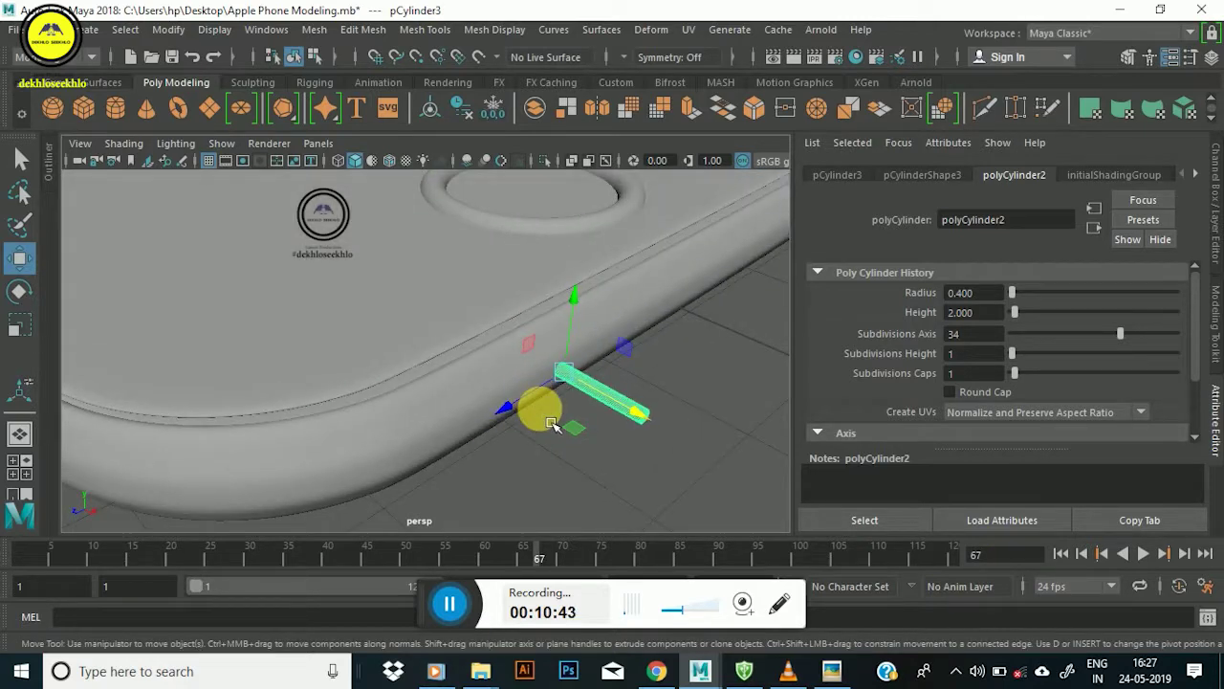
click(832, 673)
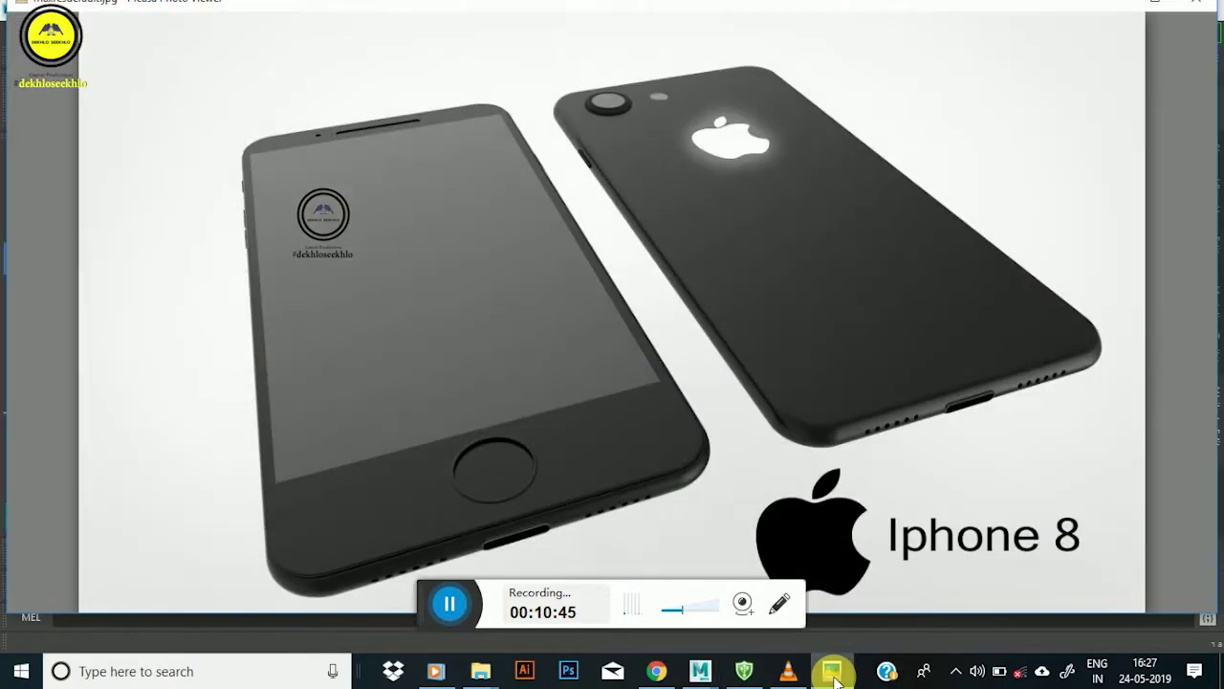
click(832, 673)
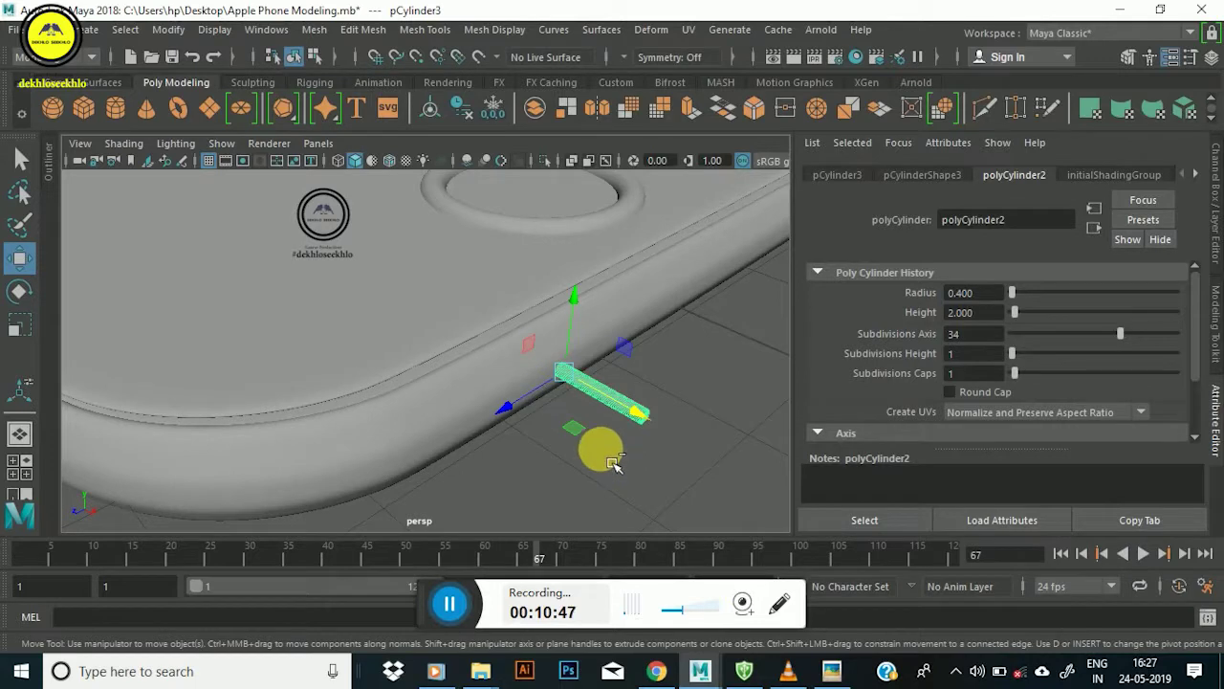
key(ctrl+d)
Build a row of six evenly spaced grille rods along the phone's bottom edge.
mouse_move(527, 390)
mouse_down()
mouse_move(505, 404)
mouse_move(511, 425)
mouse_up()
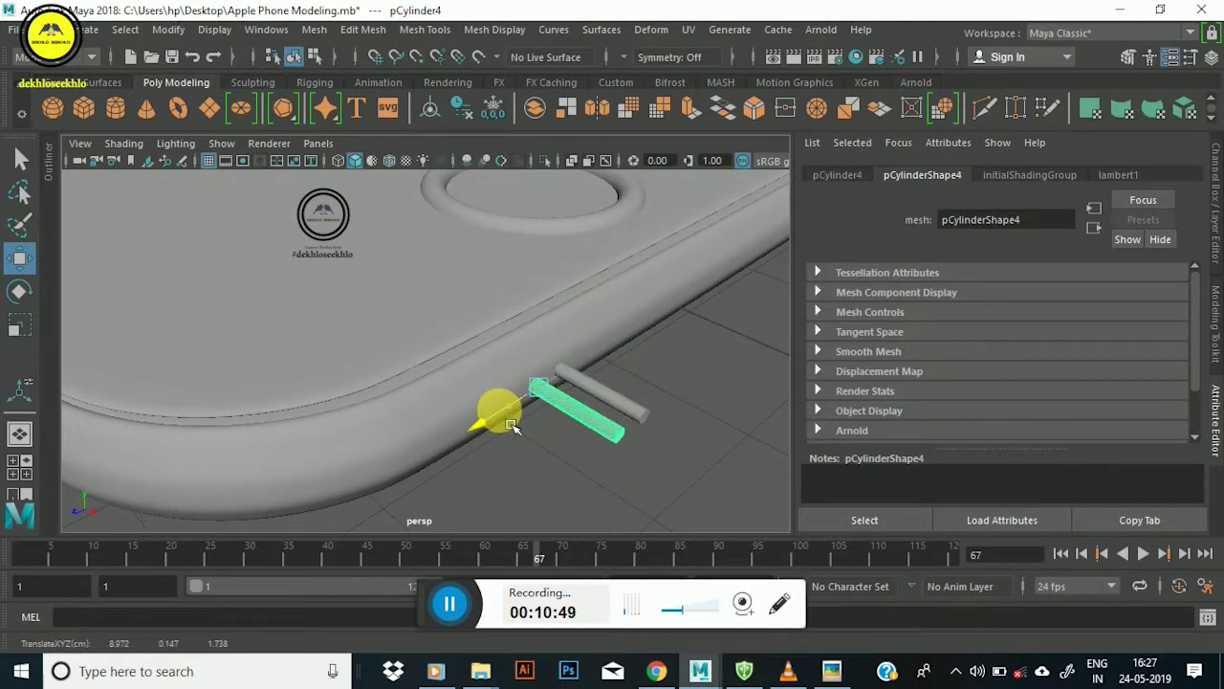
key(ctrl+d)
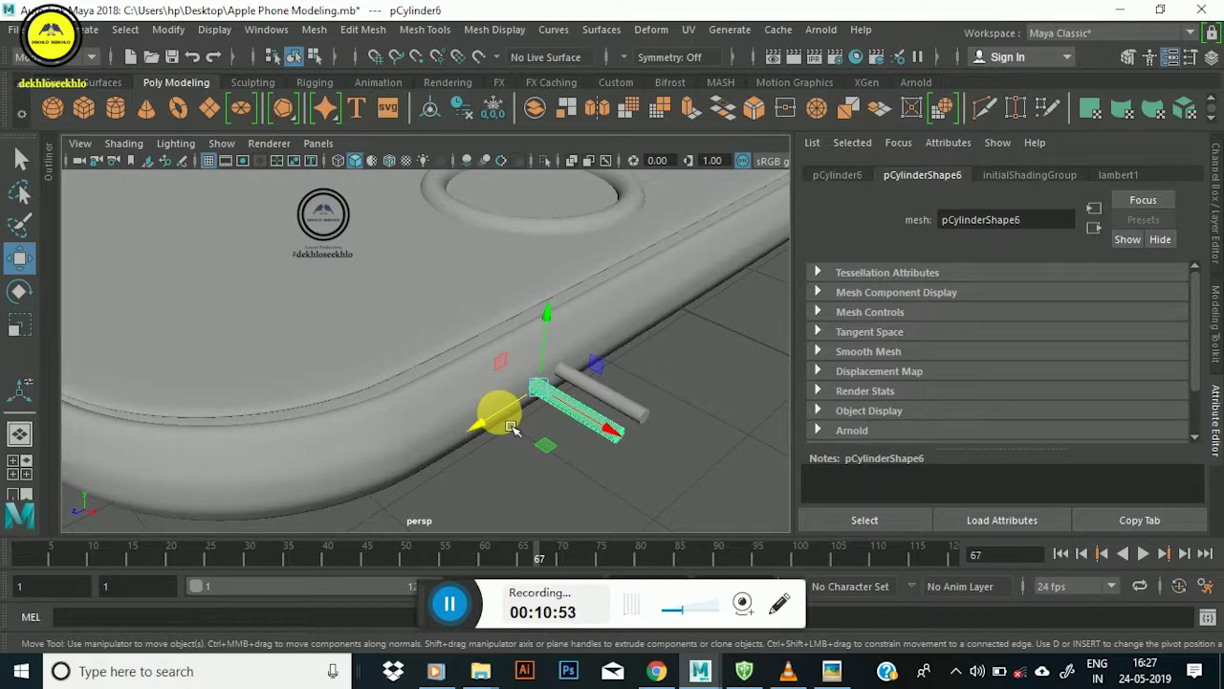
key(ctrl+d)
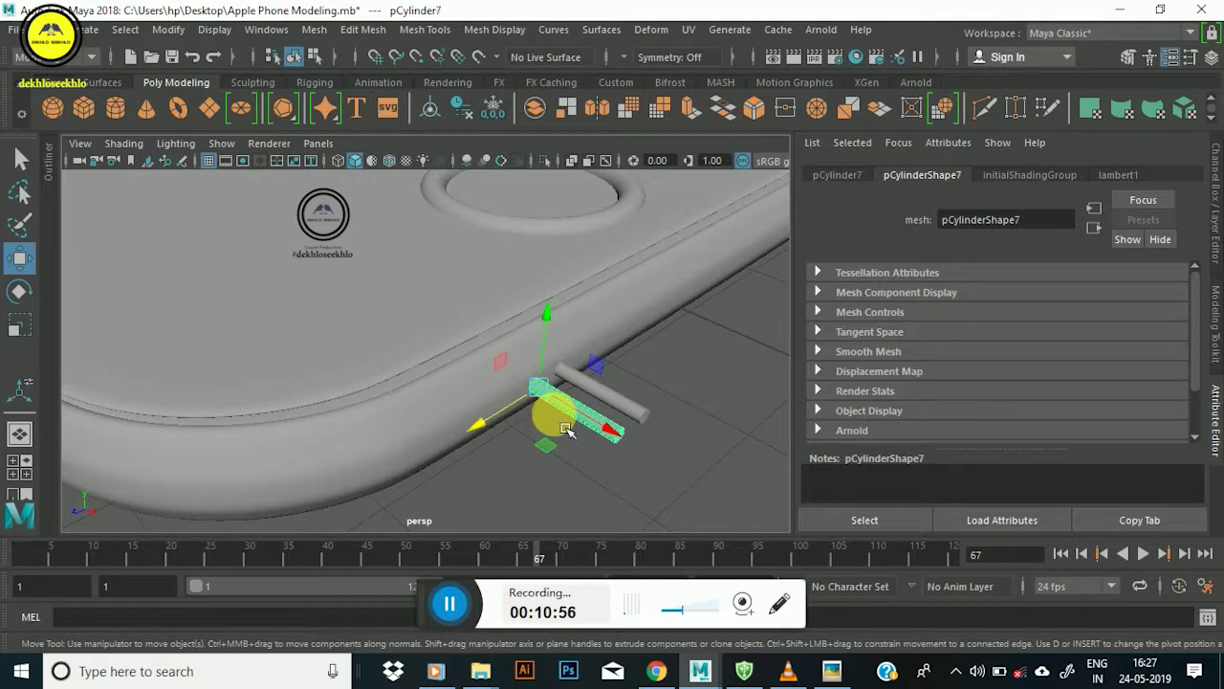
key(Delete)
click(543, 428)
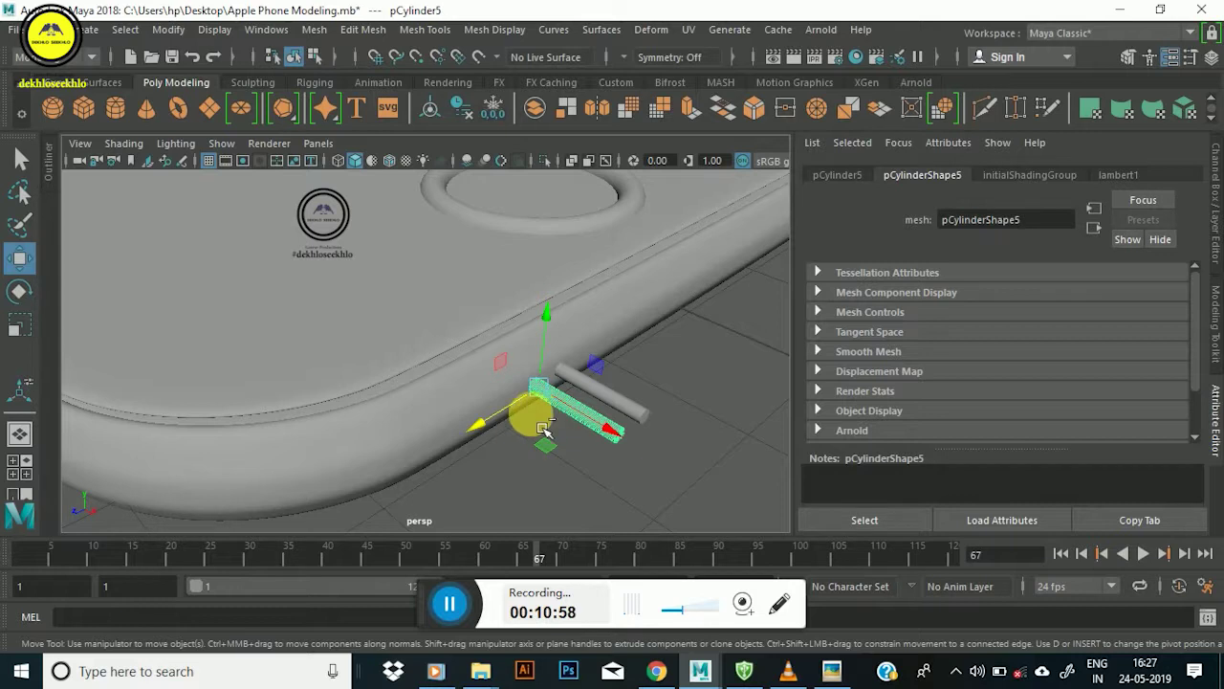
key(ctrl+z)
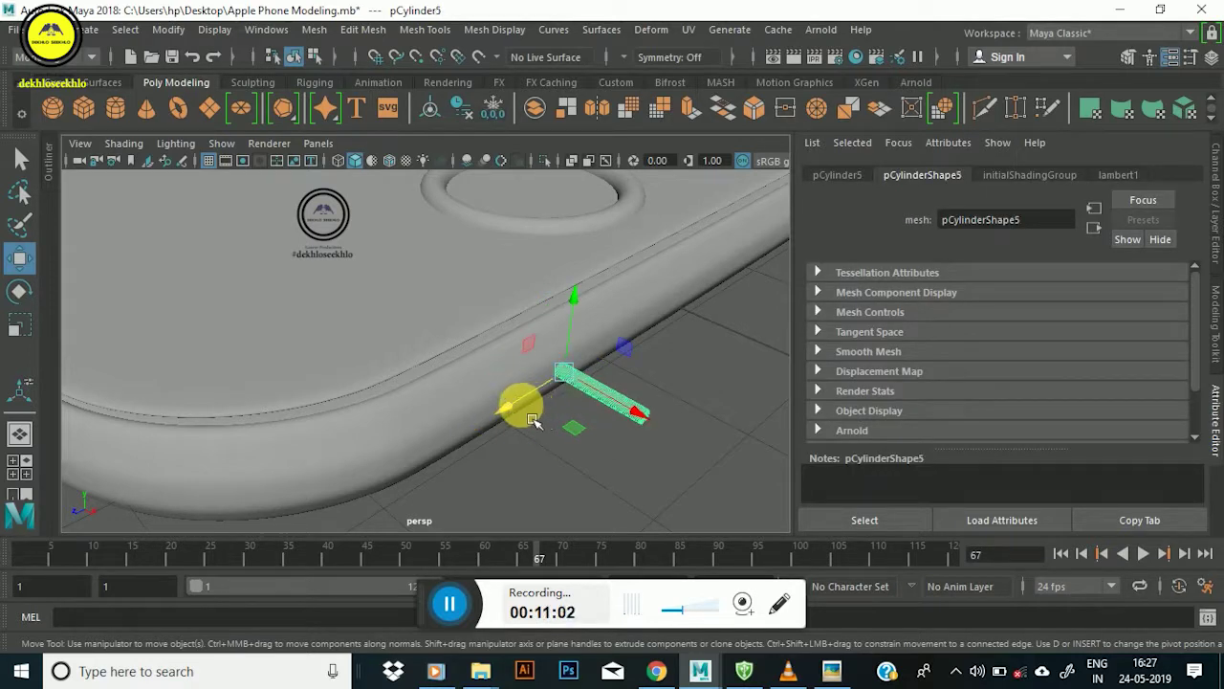
drag(533, 421, 498, 437)
click(610, 435)
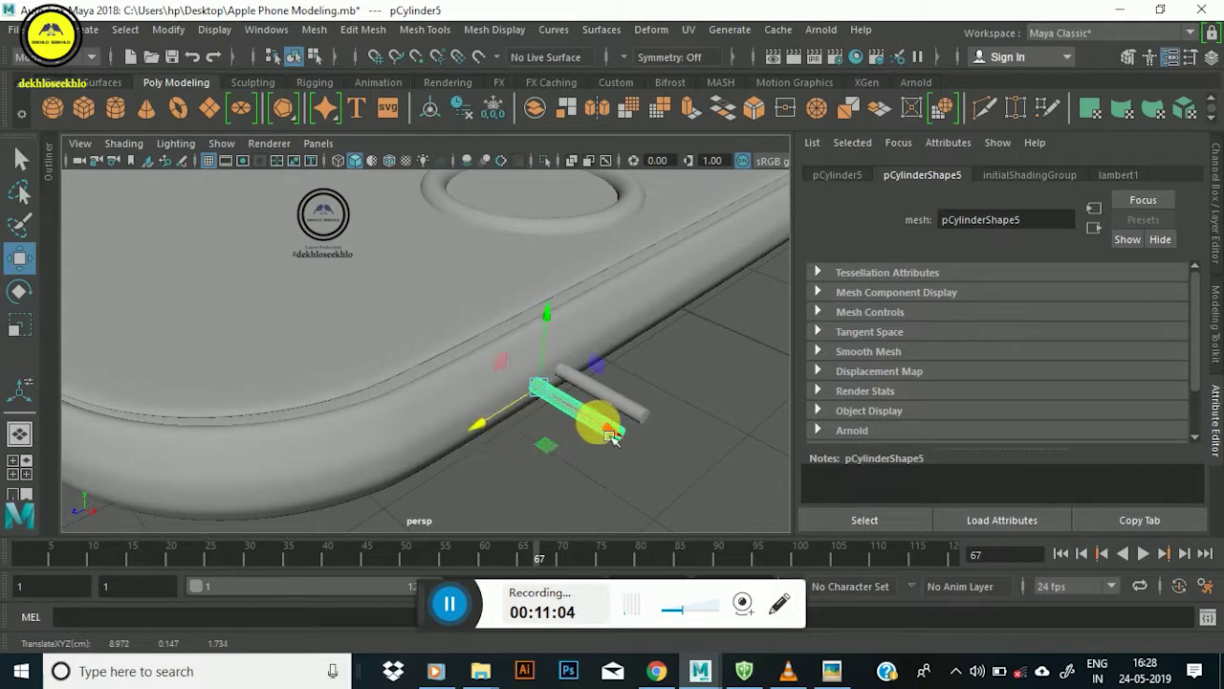
shift+drag(605, 432, 600, 430)
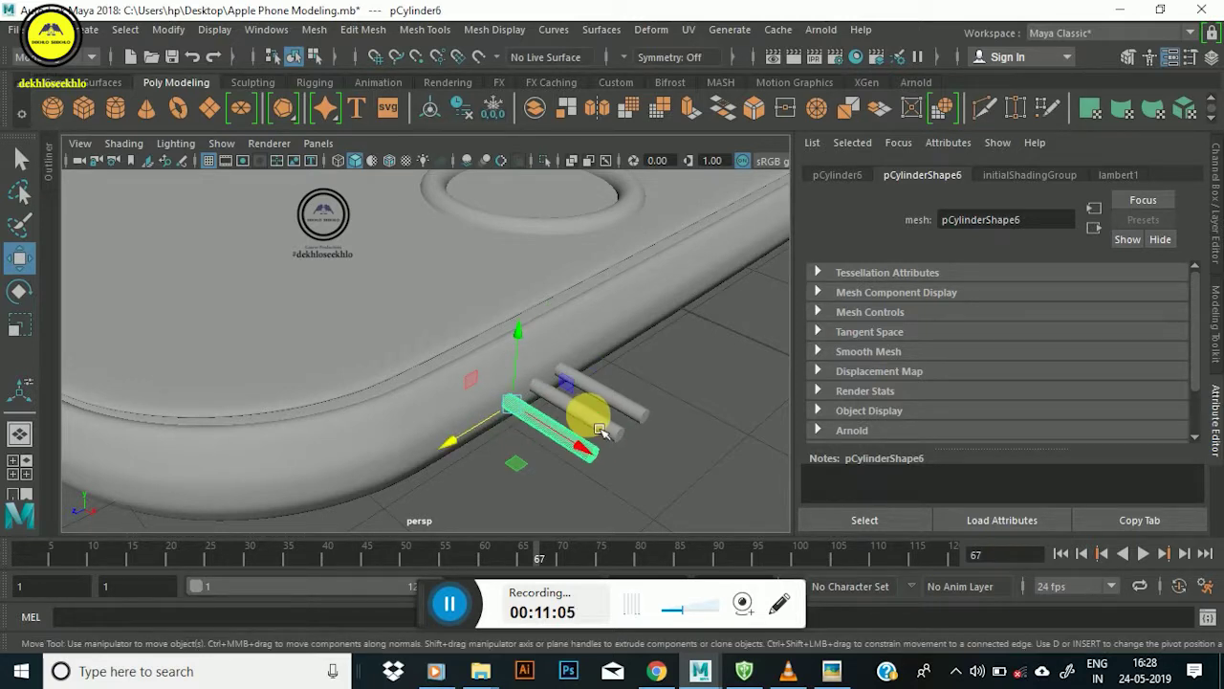
key(shift+d)
key(shift+d)
key(shift+d)
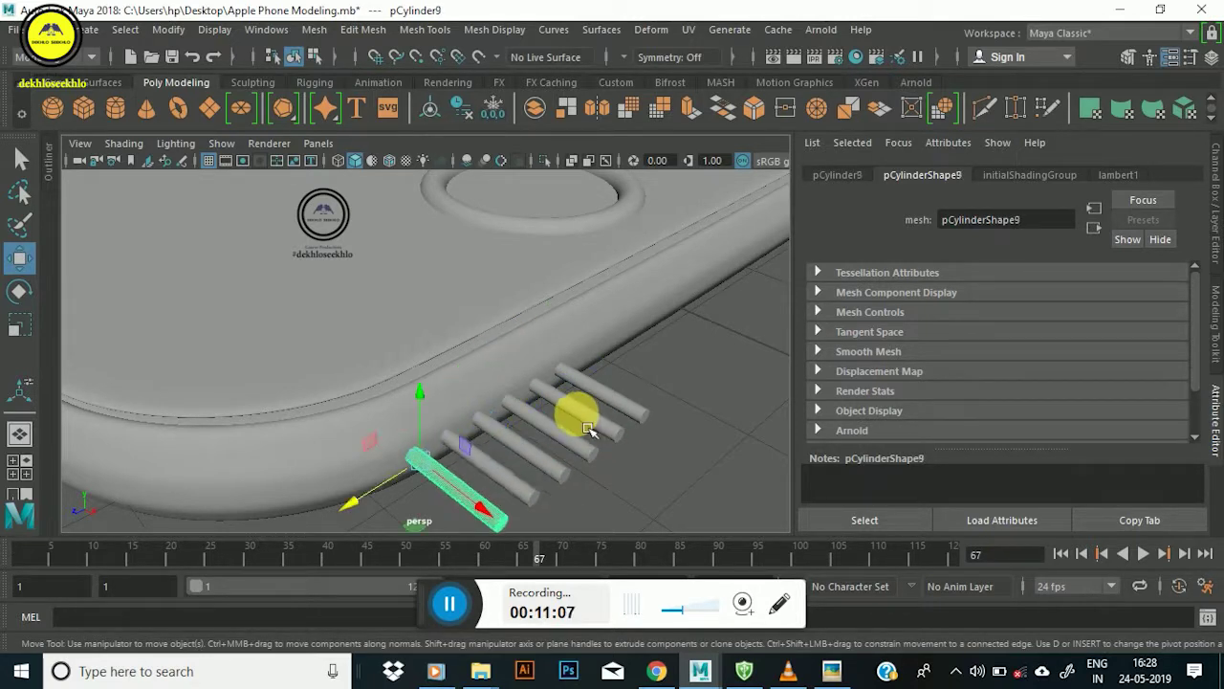
mouse_move(571, 433)
alt+mouse_down()
mouse_move(382, 347)
mouse_move(575, 415)
mouse_move(508, 380)
mouse_move(565, 412)
alt+mouse_up()
Duplicate the whole row and shift the copies further along the edge, up to pCylinder16.
mouse_move(733, 287)
mouse_down()
mouse_move(672, 481)
mouse_move(692, 348)
mouse_move(565, 320)
mouse_move(506, 328)
mouse_move(520, 351)
mouse_up()
scroll(374, 320, up, 3)
mouse_move(373, 319)
alt+mouse_down()
mouse_move(430, 334)
mouse_move(274, 404)
mouse_move(319, 409)
alt+mouse_up()
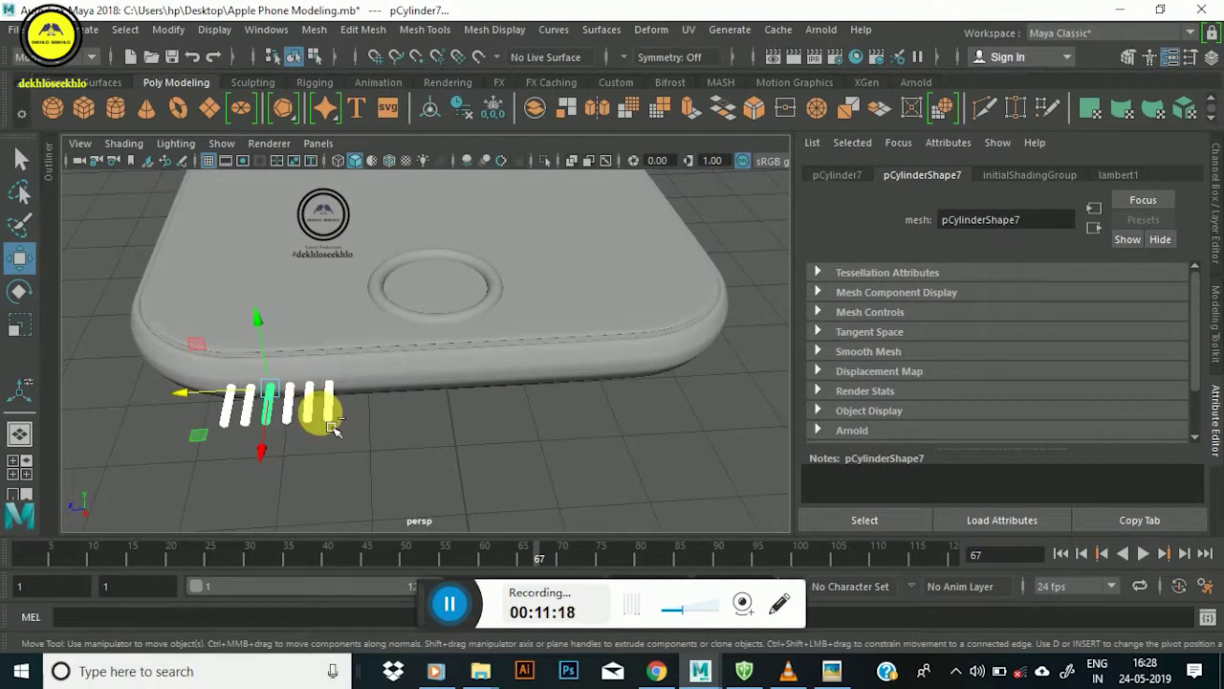
key(ctrl+d)
drag(197, 385, 513, 405)
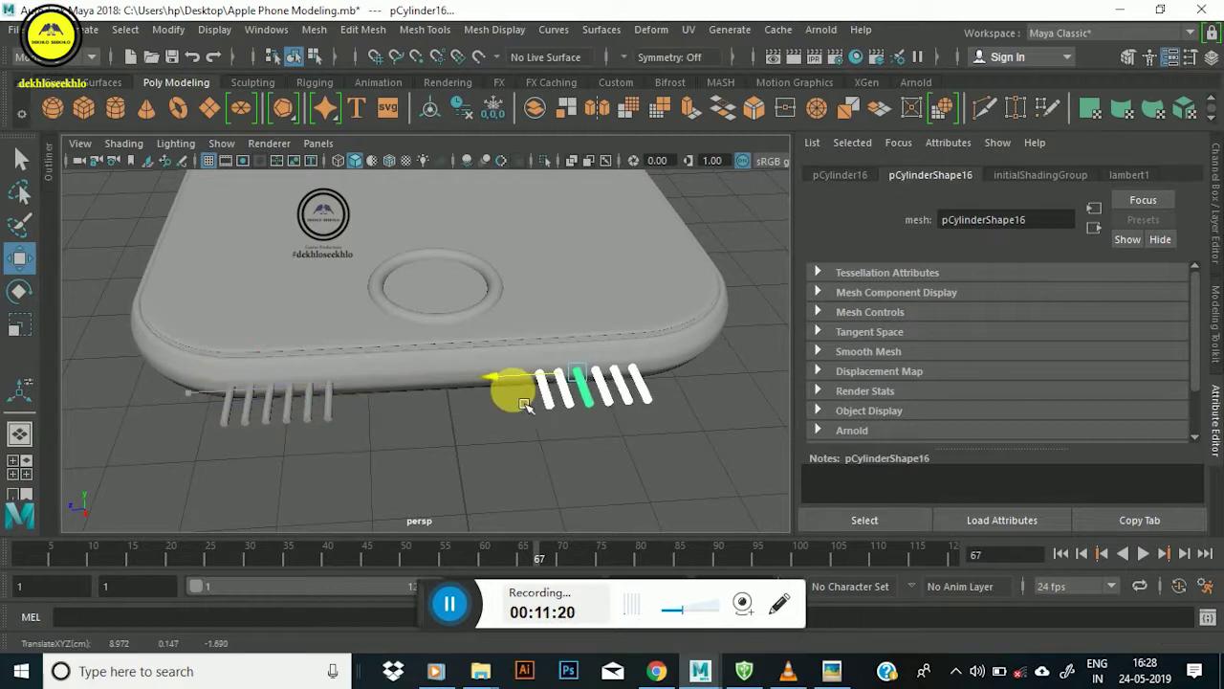
mouse_move(469, 428)
alt+mouse_down()
mouse_move(600, 405)
mouse_move(530, 341)
mouse_move(462, 318)
mouse_move(584, 376)
alt+mouse_up()
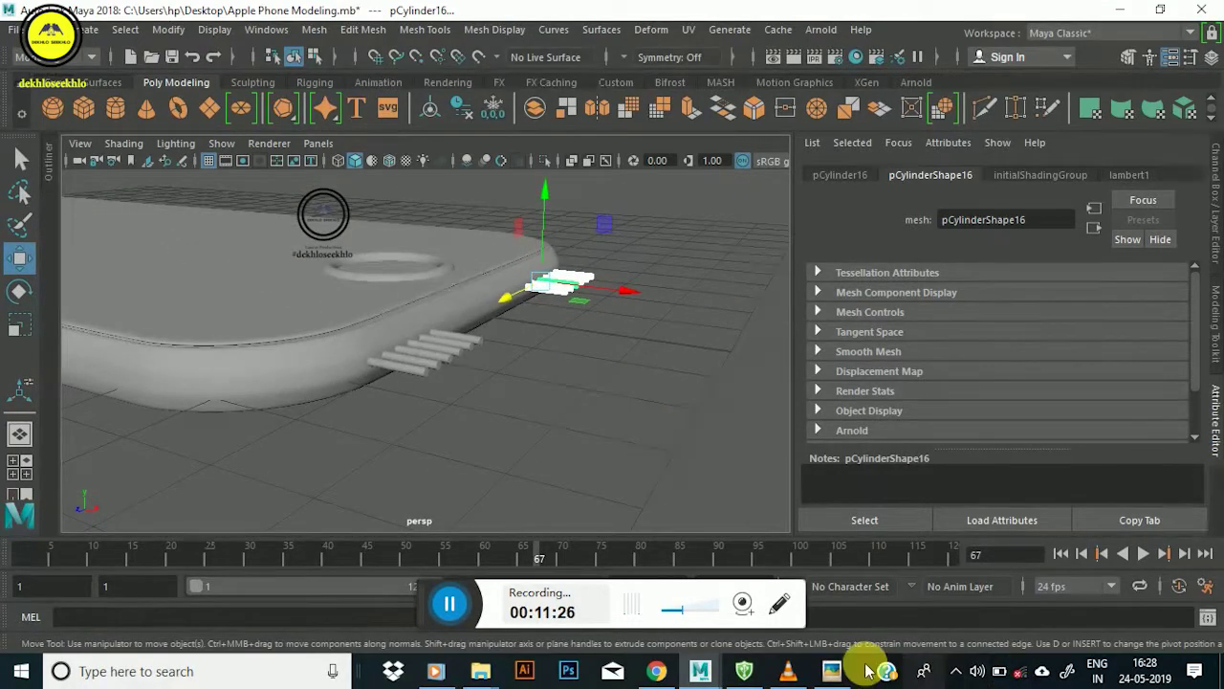
Check the reference photo, then marquee-select the grille rods beside the phone's bottom edge.
click(832, 670)
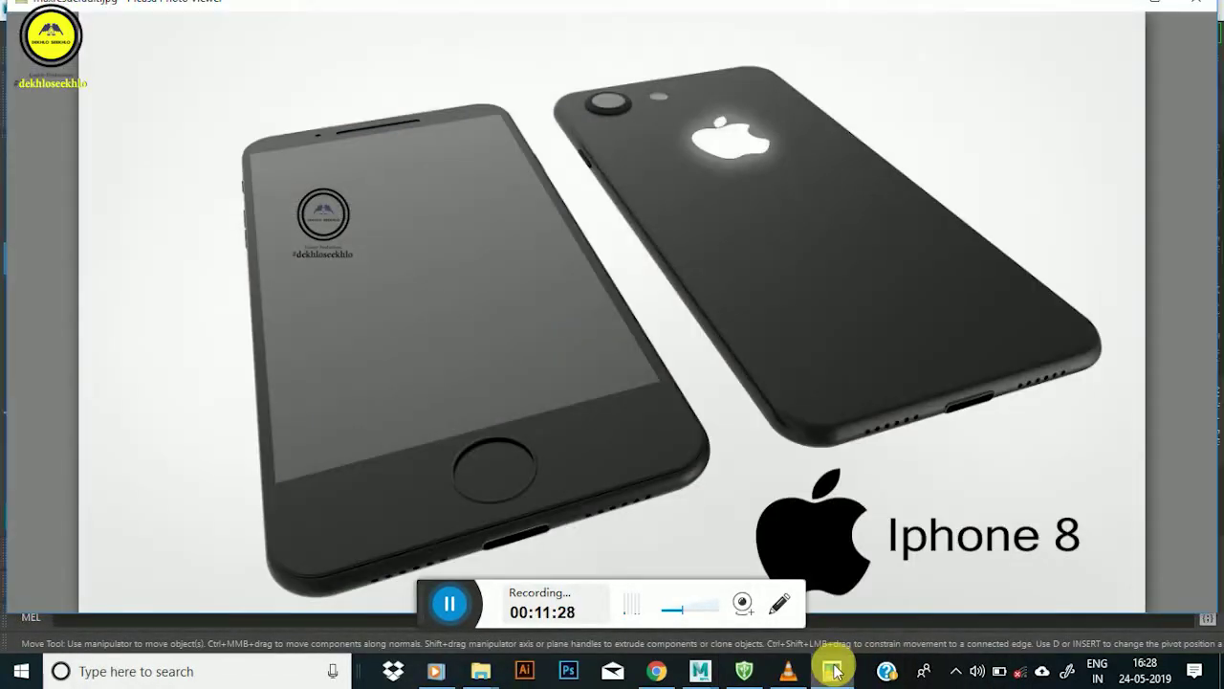
click(833, 670)
mouse_move(328, 169)
alt+mouse_down()
mouse_move(334, 322)
mouse_move(355, 322)
mouse_move(299, 360)
alt+mouse_up()
mouse_move(556, 371)
alt+mouse_down()
mouse_move(405, 322)
mouse_move(478, 377)
alt+mouse_up()
drag(602, 321, 559, 522)
alt+drag(500, 268, 450, 259)
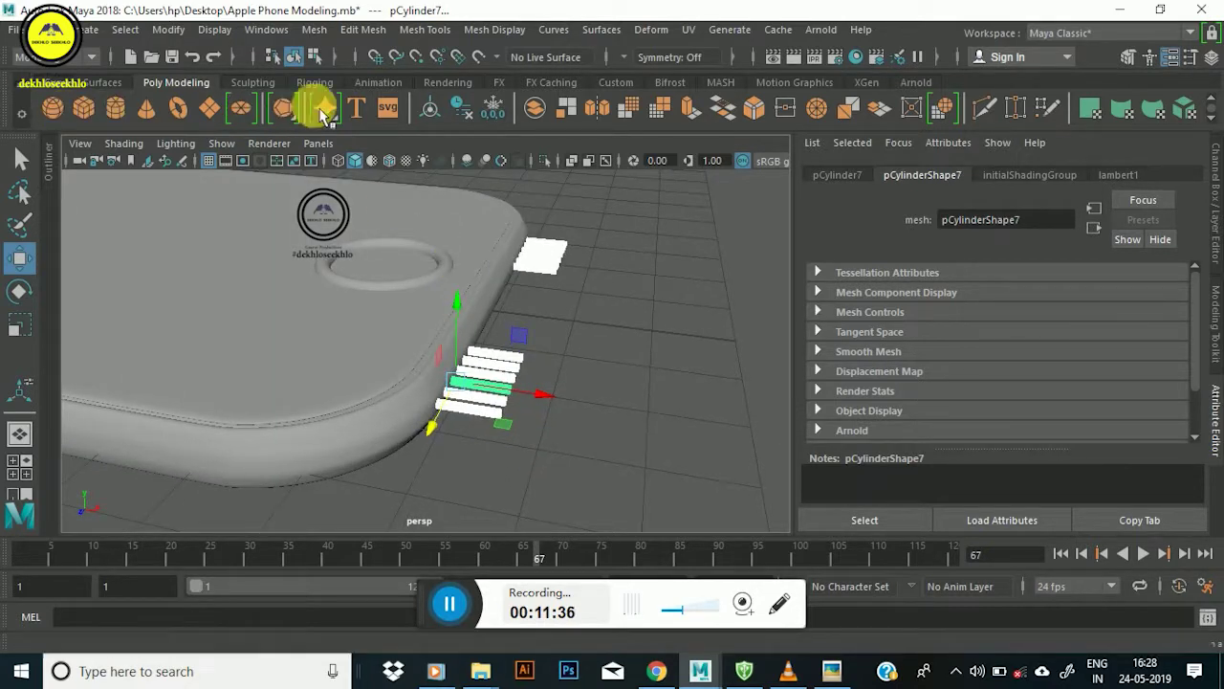
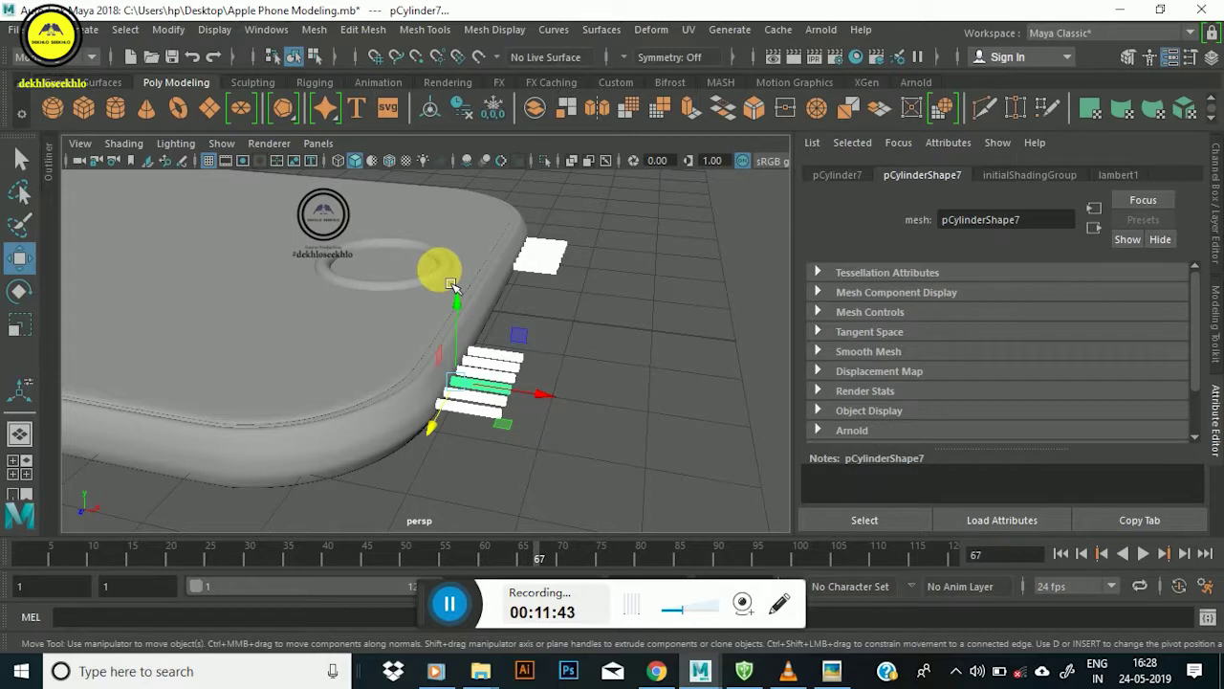
Select the phone body along with several cutter cylinders on its edge.
click(424, 419)
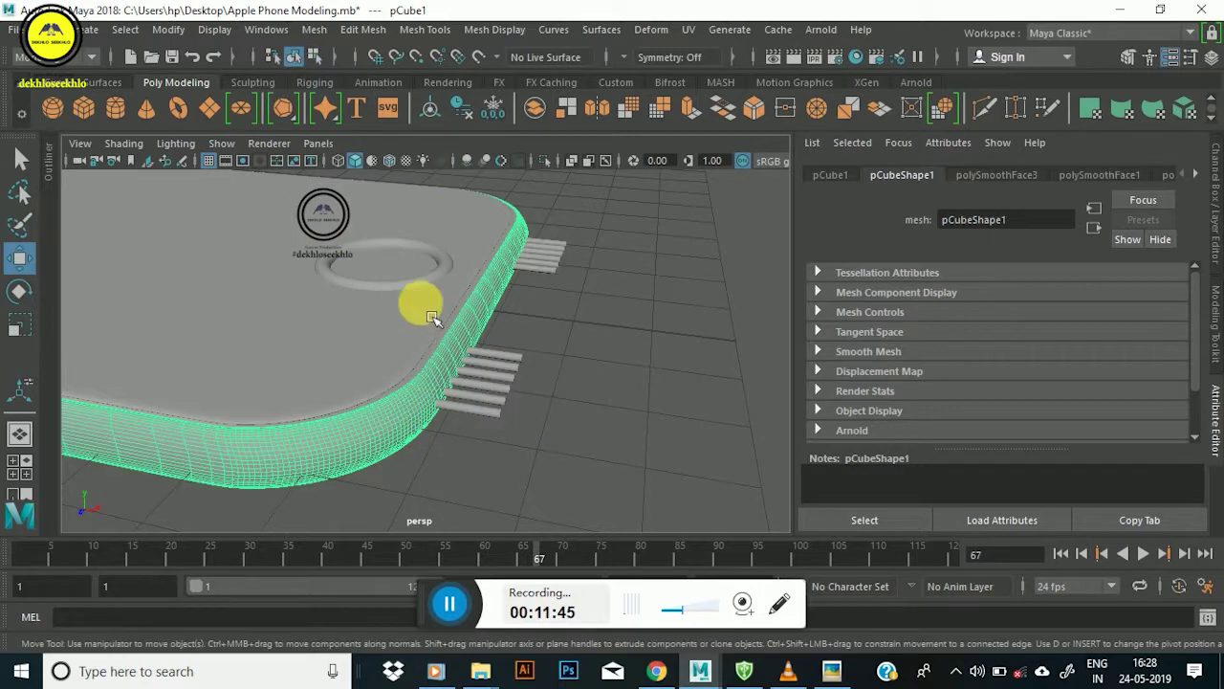
click(504, 421)
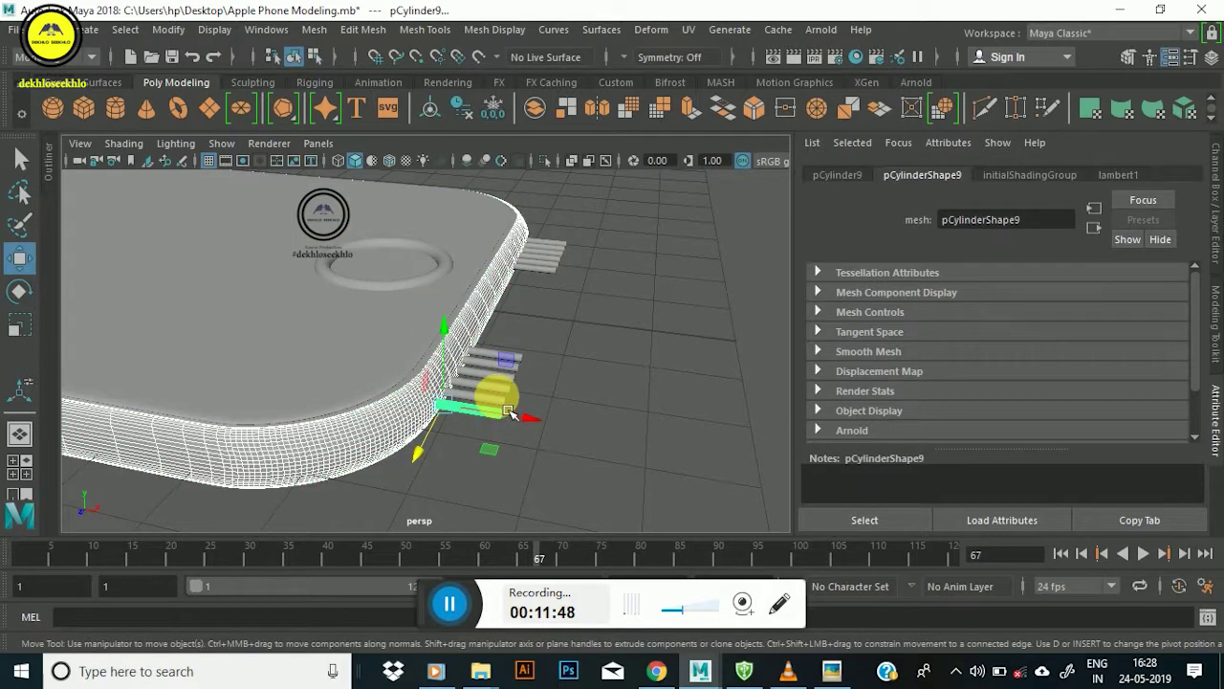
click(527, 376)
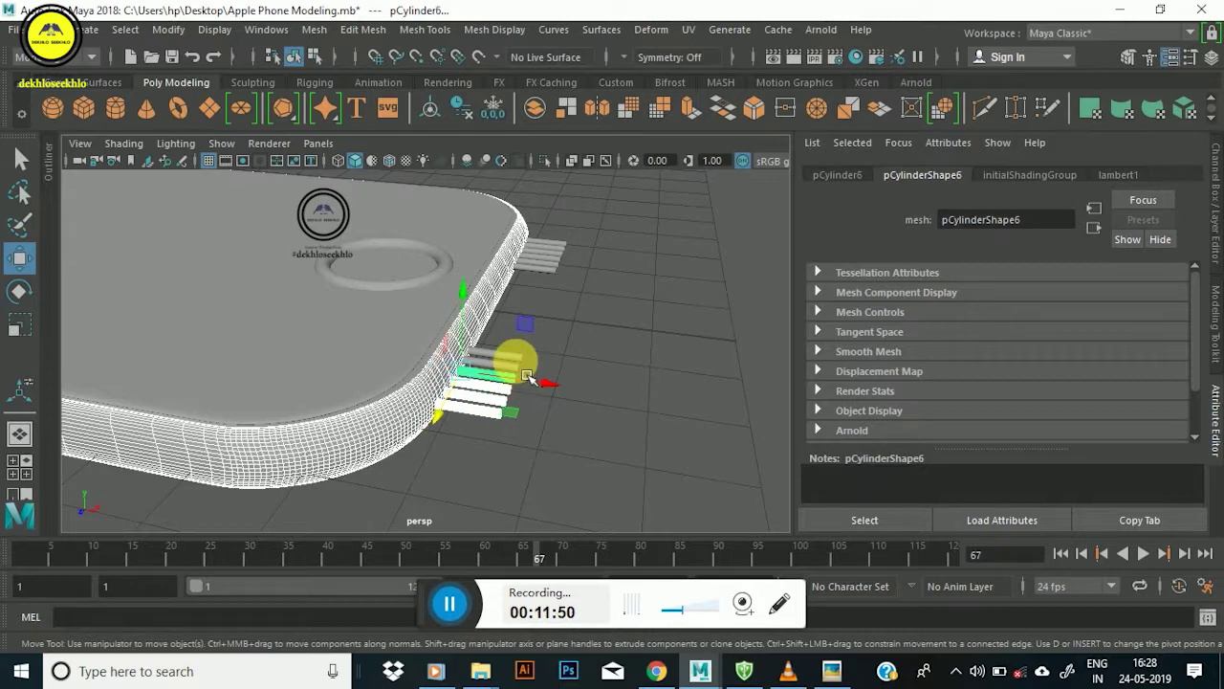
click(553, 256)
click(552, 278)
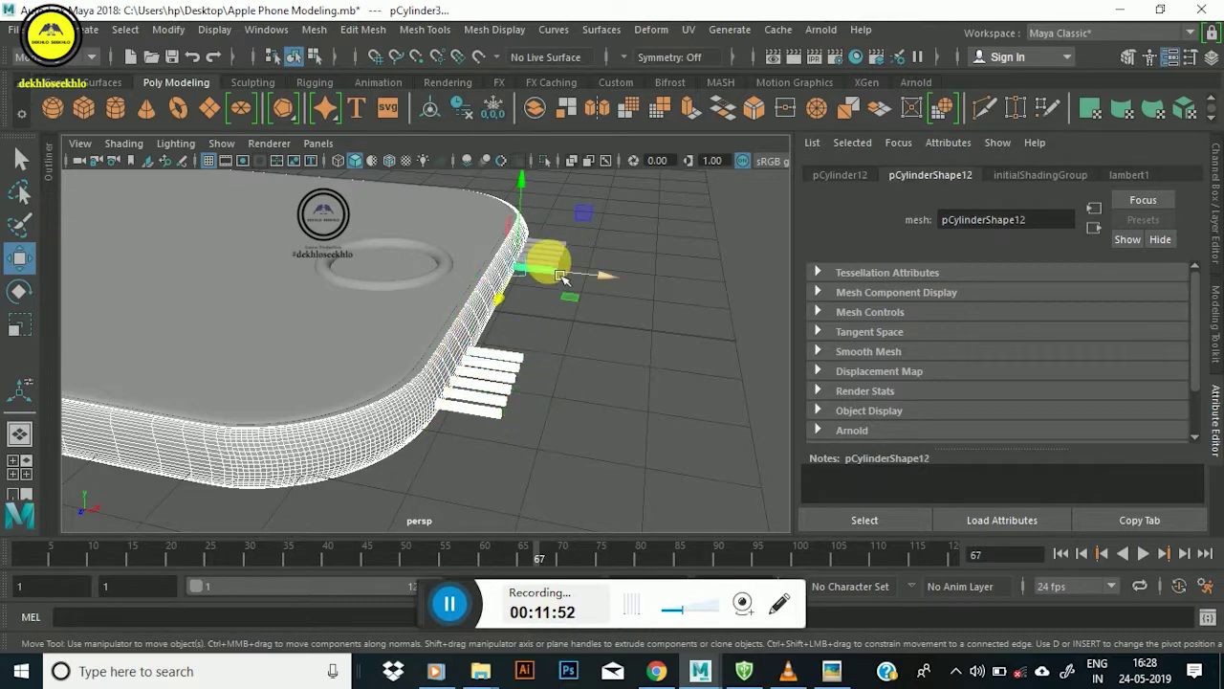
scroll(564, 273, up, 3)
mouse_move(633, 251)
alt+mouse_down()
mouse_move(615, 325)
mouse_move(564, 304)
alt+mouse_up()
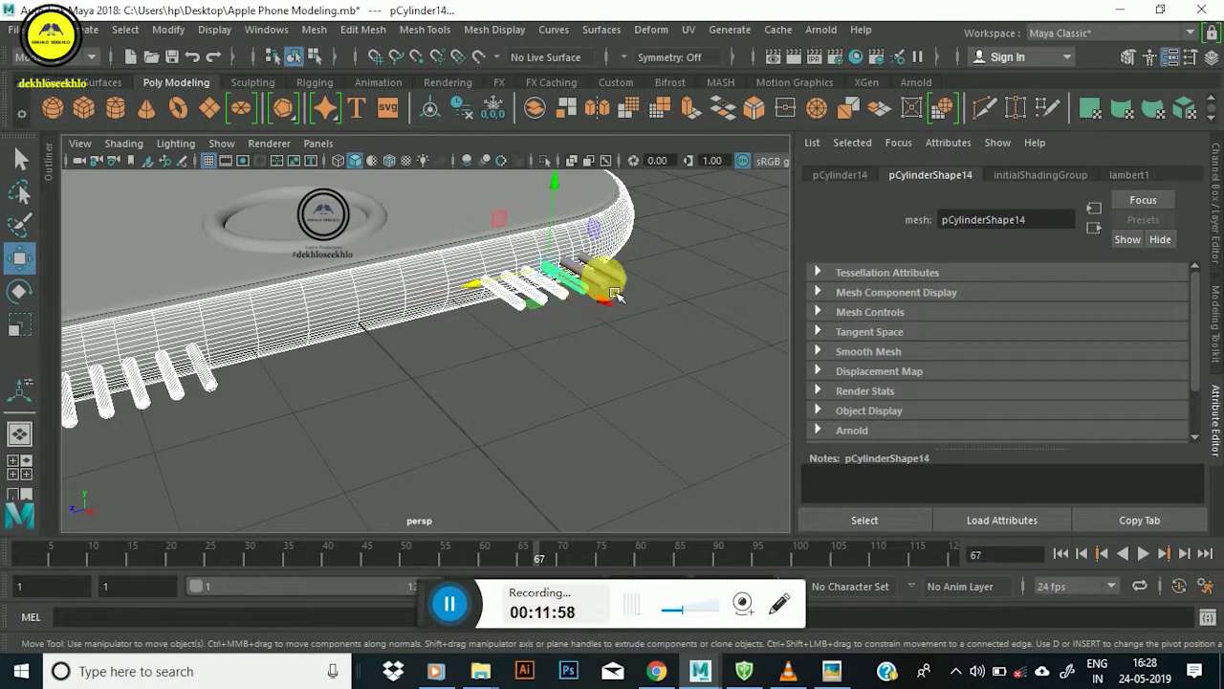
click(608, 273)
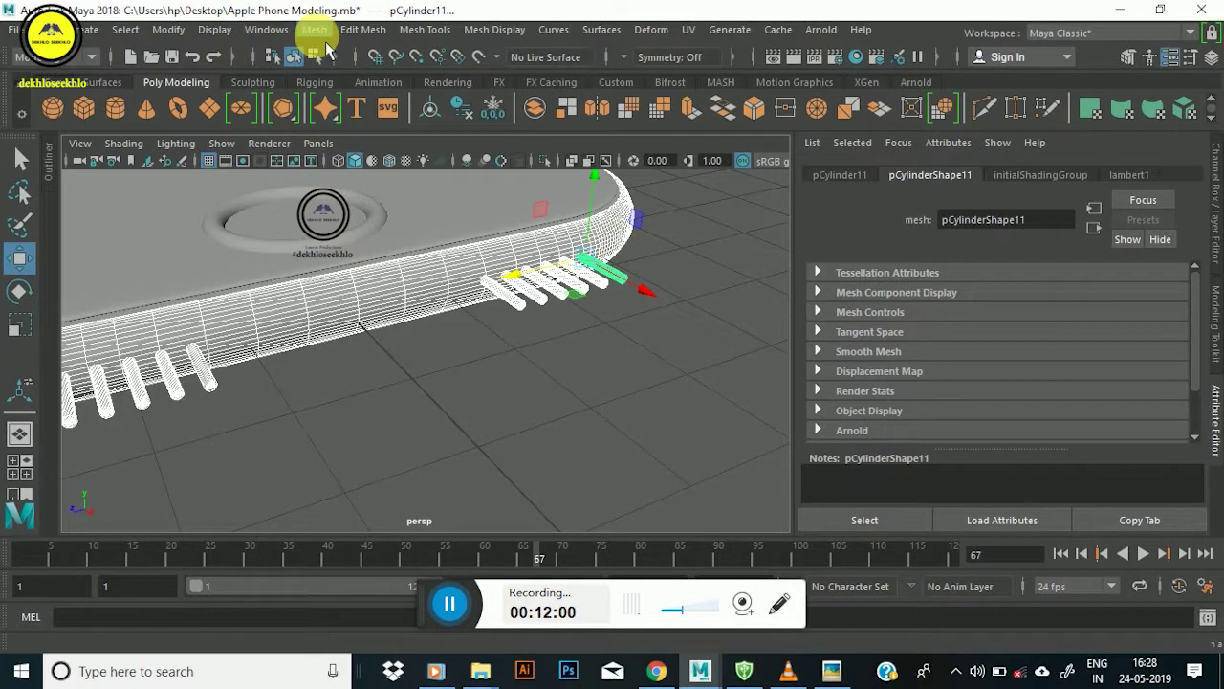
Try a boolean difference of the cylinders from the body, inspect it, then undo it.
click(319, 32)
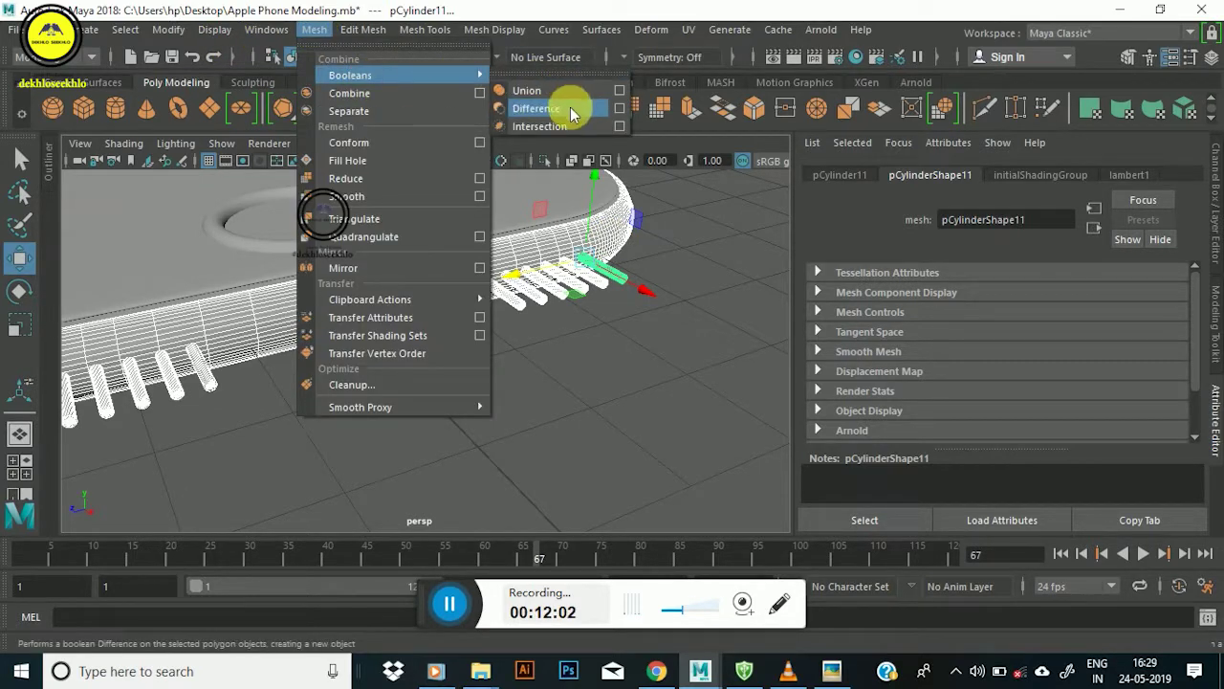
click(572, 113)
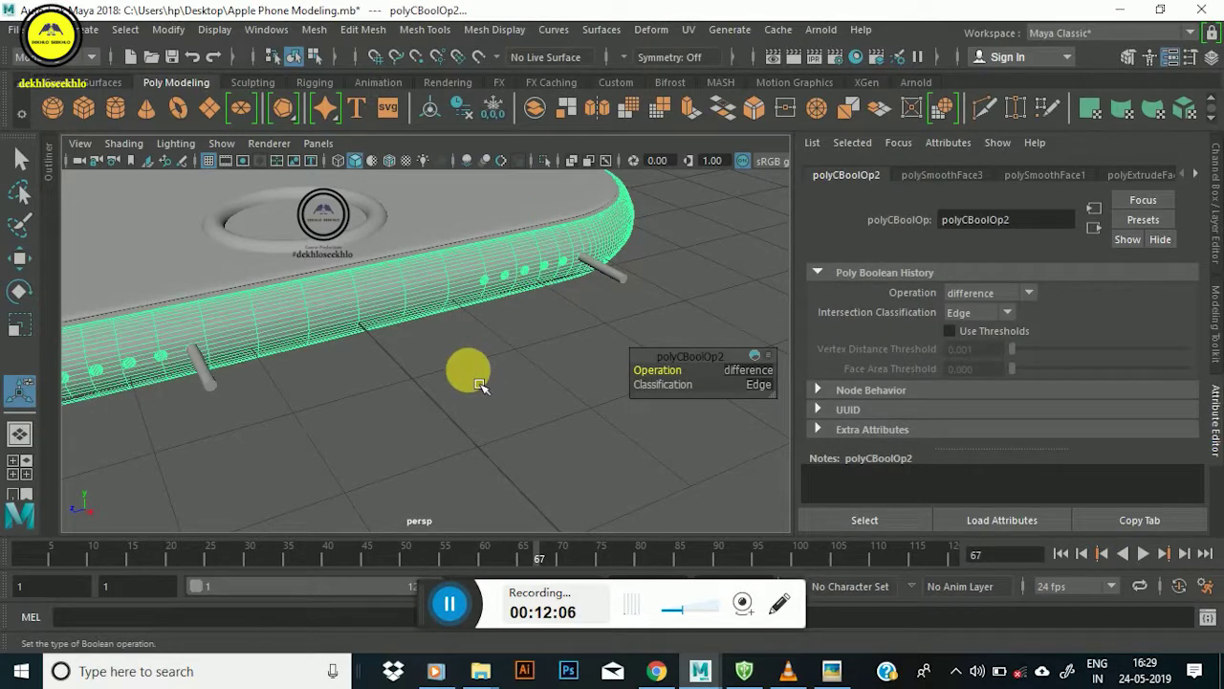
mouse_move(464, 355)
alt+mouse_down()
mouse_move(333, 396)
mouse_move(405, 404)
mouse_move(404, 392)
mouse_move(362, 400)
mouse_move(404, 355)
mouse_move(470, 350)
mouse_move(364, 335)
mouse_move(404, 369)
mouse_move(258, 454)
alt+mouse_up()
key(ctrl+z)
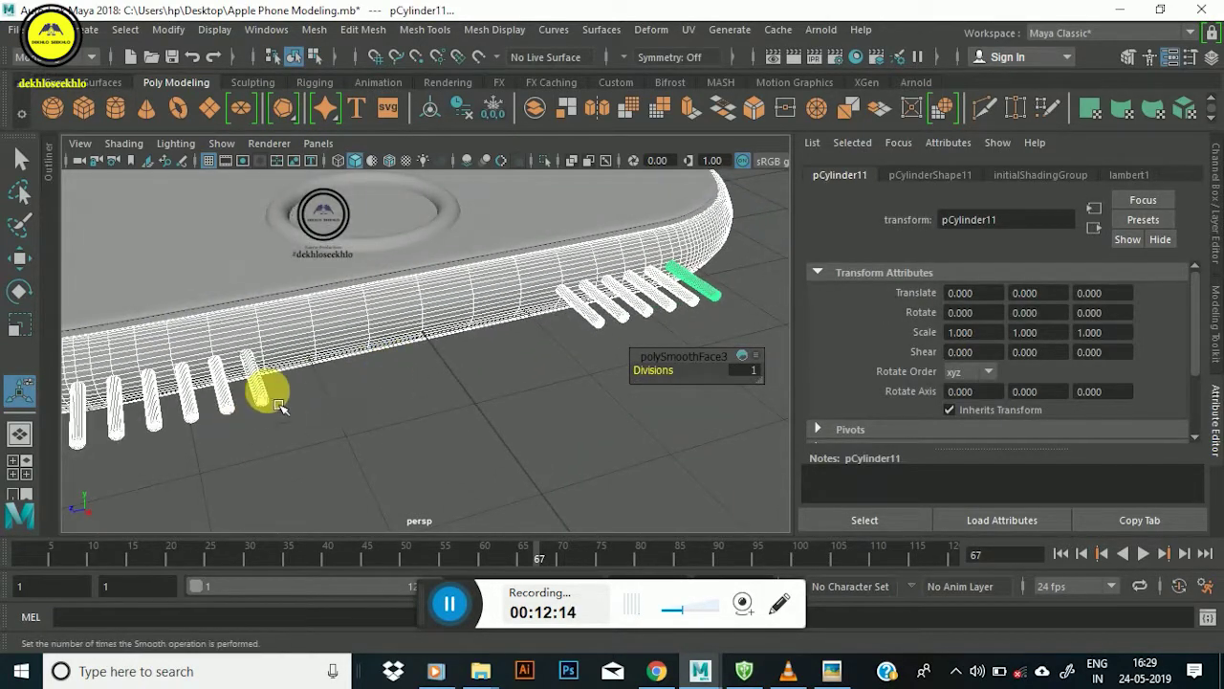
Reselect the phone body and the group of cutter cylinders from a lower angle.
mouse_move(277, 404)
alt+mouse_down()
mouse_move(329, 404)
mouse_move(363, 382)
mouse_move(322, 443)
mouse_move(445, 404)
mouse_move(500, 424)
alt+mouse_up()
click(323, 442)
drag(572, 375, 507, 488)
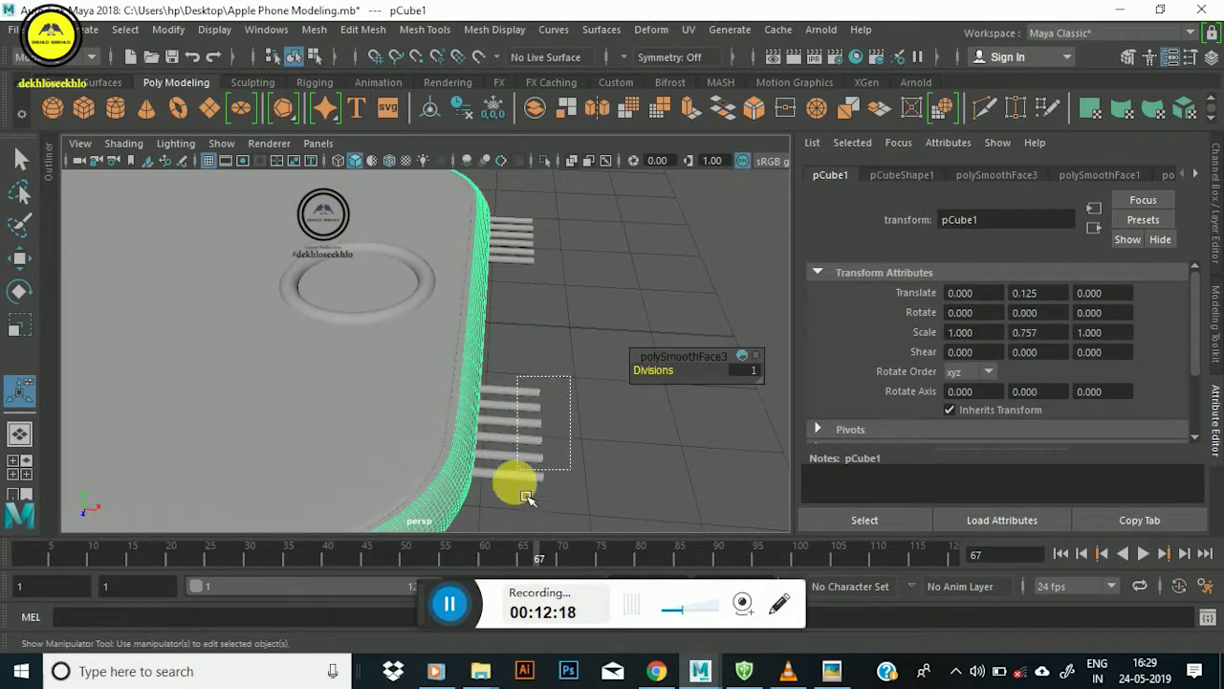
mouse_move(587, 334)
alt+mouse_down()
mouse_move(513, 315)
mouse_move(479, 342)
mouse_move(551, 355)
alt+mouse_up()
click(342, 425)
click(433, 394)
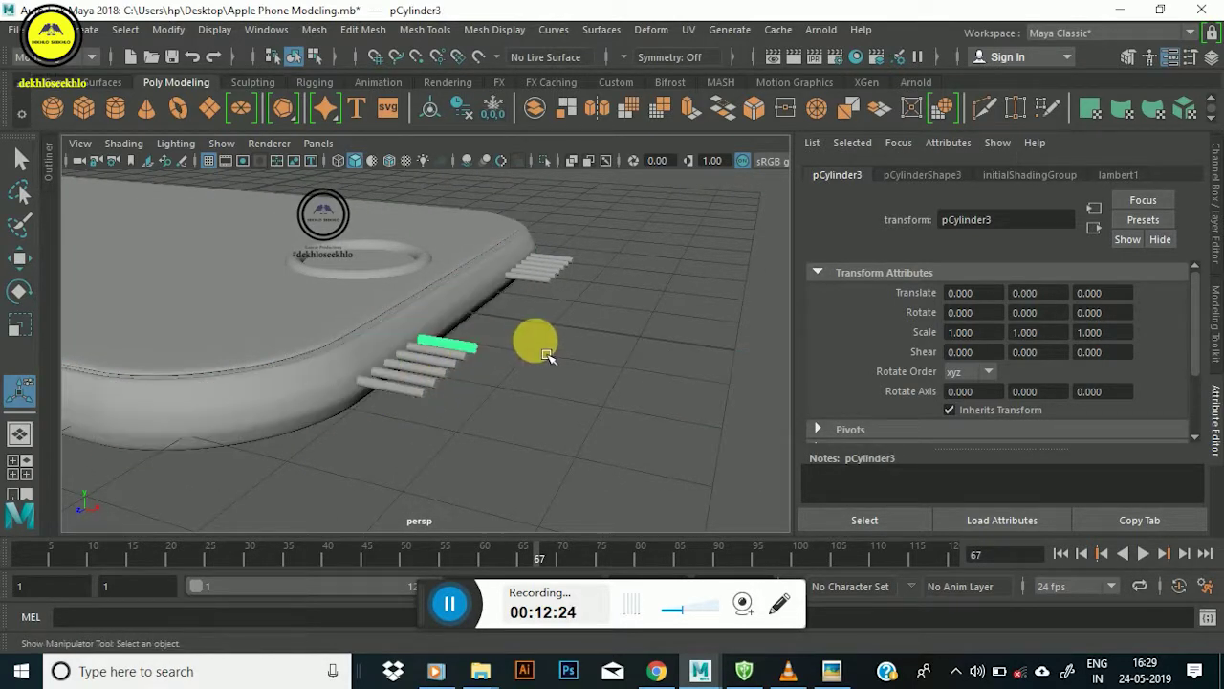
click(497, 360)
Test-select individual front and top-row cutter cylinders, clearing the selection between tries.
click(483, 371)
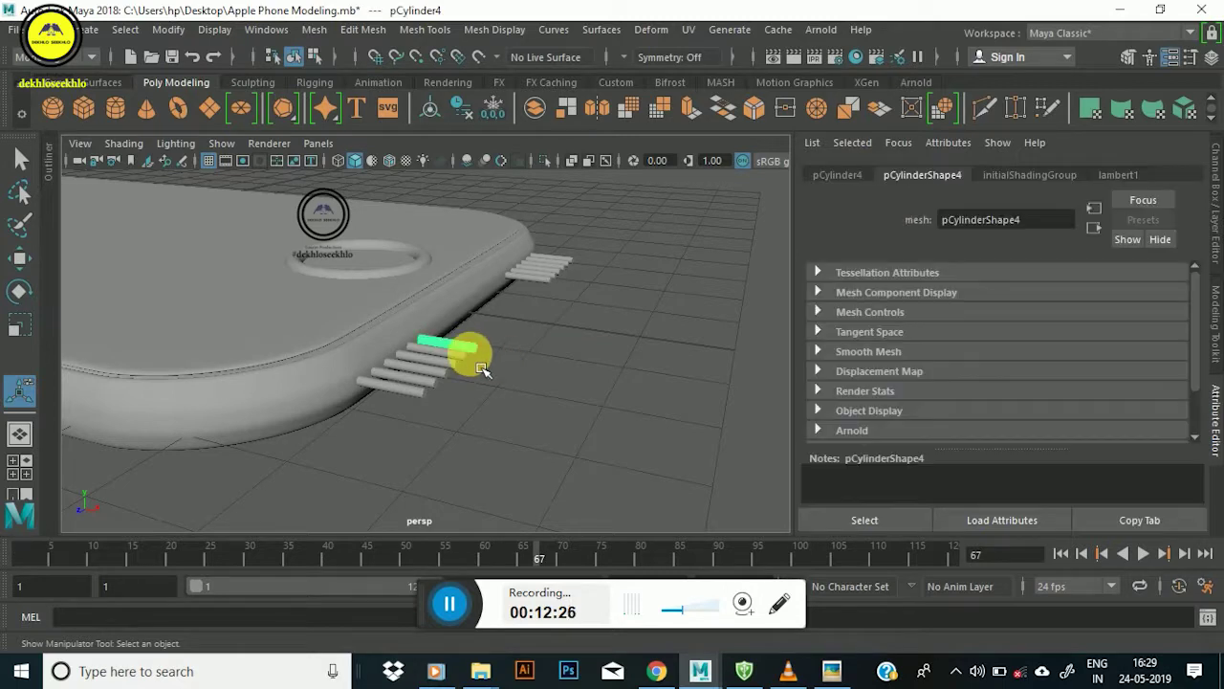
click(483, 370)
click(483, 370)
mouse_move(478, 355)
alt+mouse_down()
mouse_move(430, 352)
mouse_move(459, 334)
alt+mouse_up()
click(722, 183)
click(734, 194)
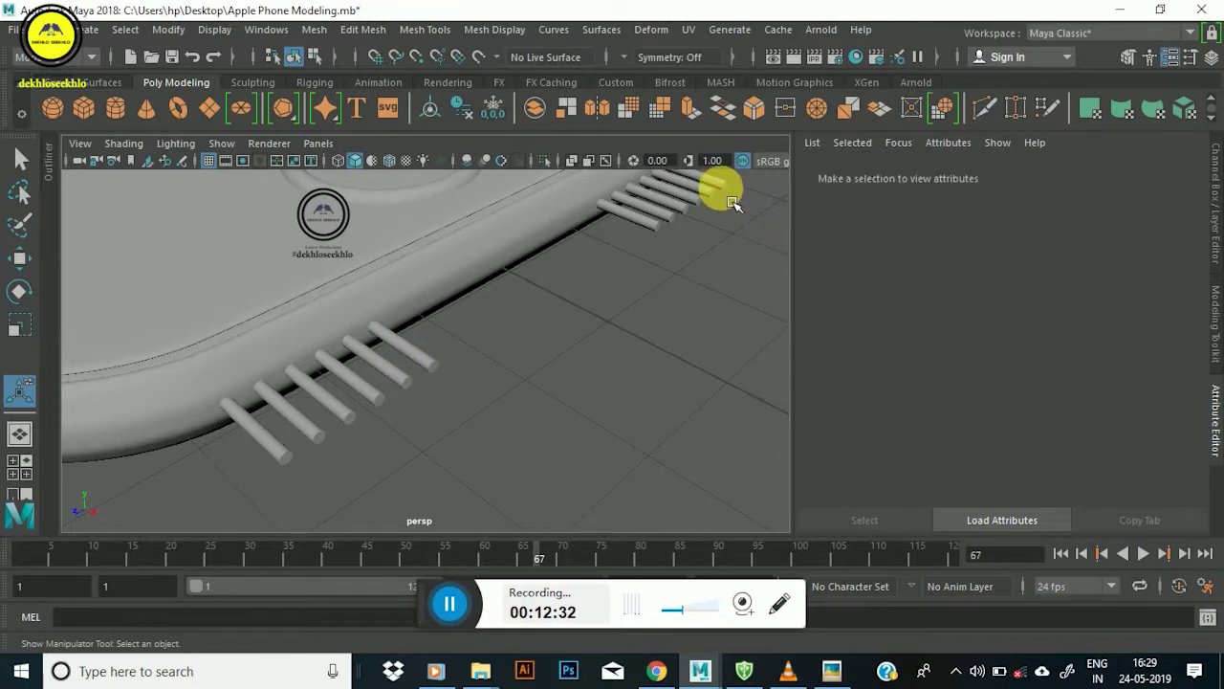
alt+drag(696, 219, 383, 383)
click(367, 417)
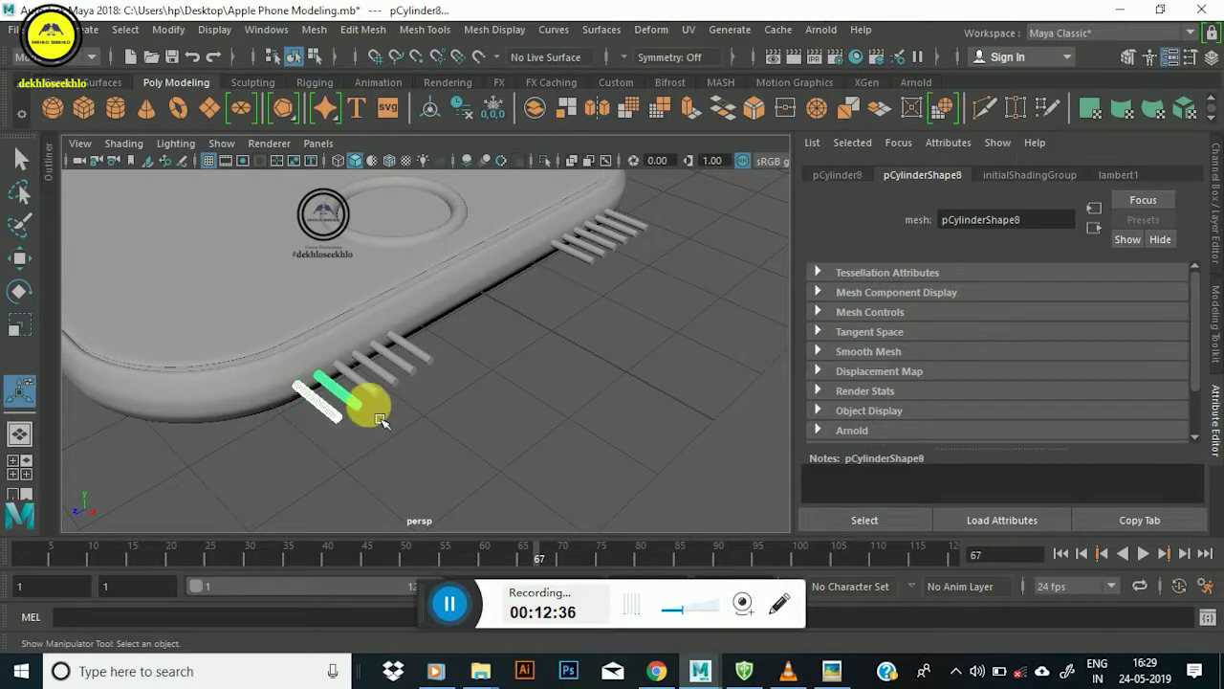
Select the phone body and add the four front and two rear cutter cylinders.
click(214, 361)
shift+right_drag(213, 361, 342, 413)
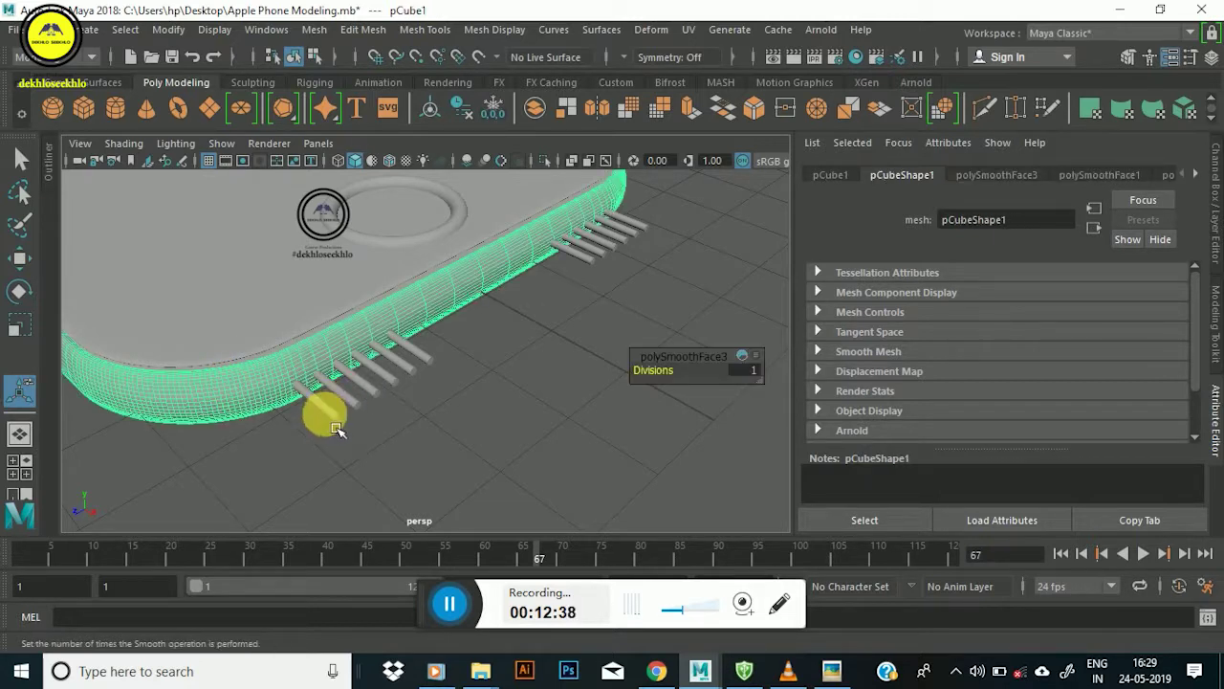
shift+click(336, 427)
shift+click(368, 402)
shift+click(402, 394)
shift+click(427, 379)
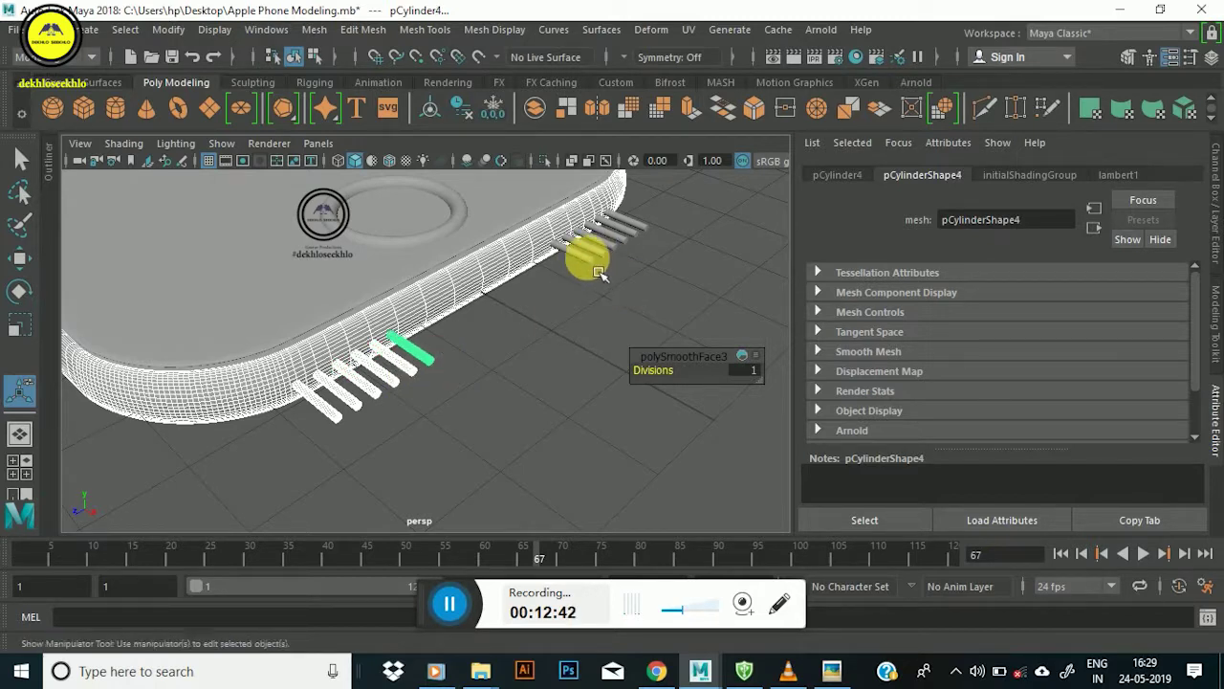
shift+click(593, 251)
shift+click(635, 226)
mouse_move(655, 283)
alt+mouse_down()
mouse_move(511, 273)
mouse_move(538, 301)
mouse_move(374, 281)
mouse_move(459, 337)
mouse_move(472, 281)
alt+mouse_up()
Subtract the selected cylinders from the phone body with Mesh > Booleans > Difference.
click(318, 30)
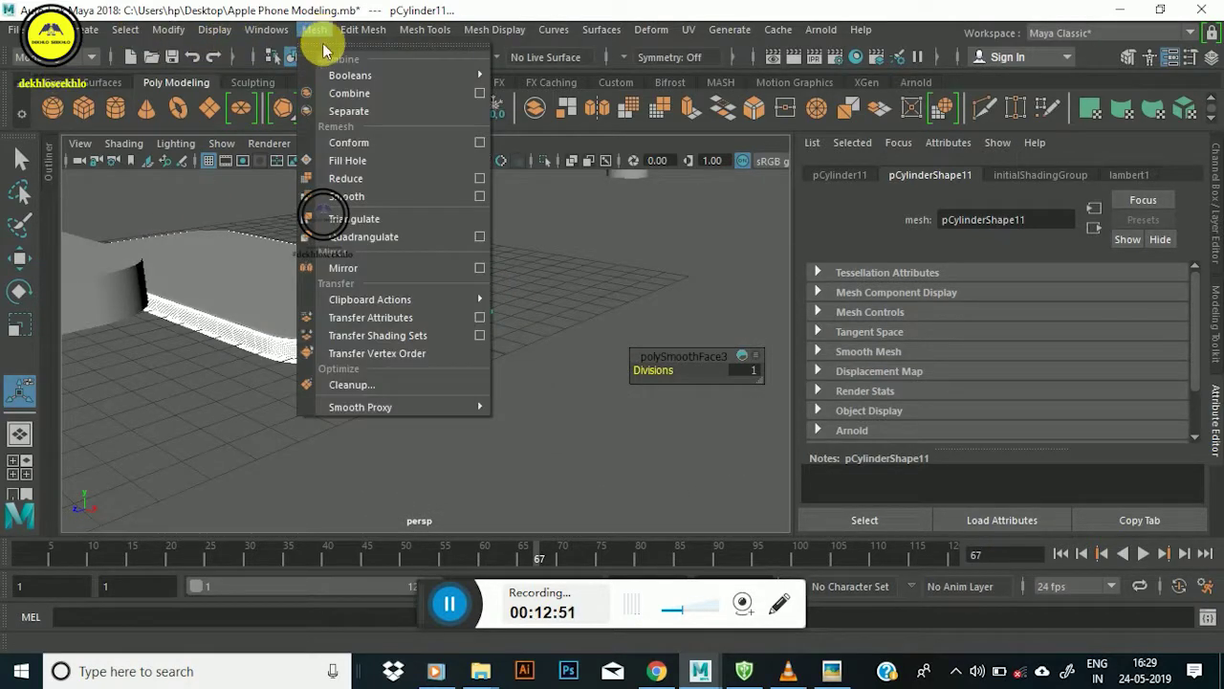
click(565, 106)
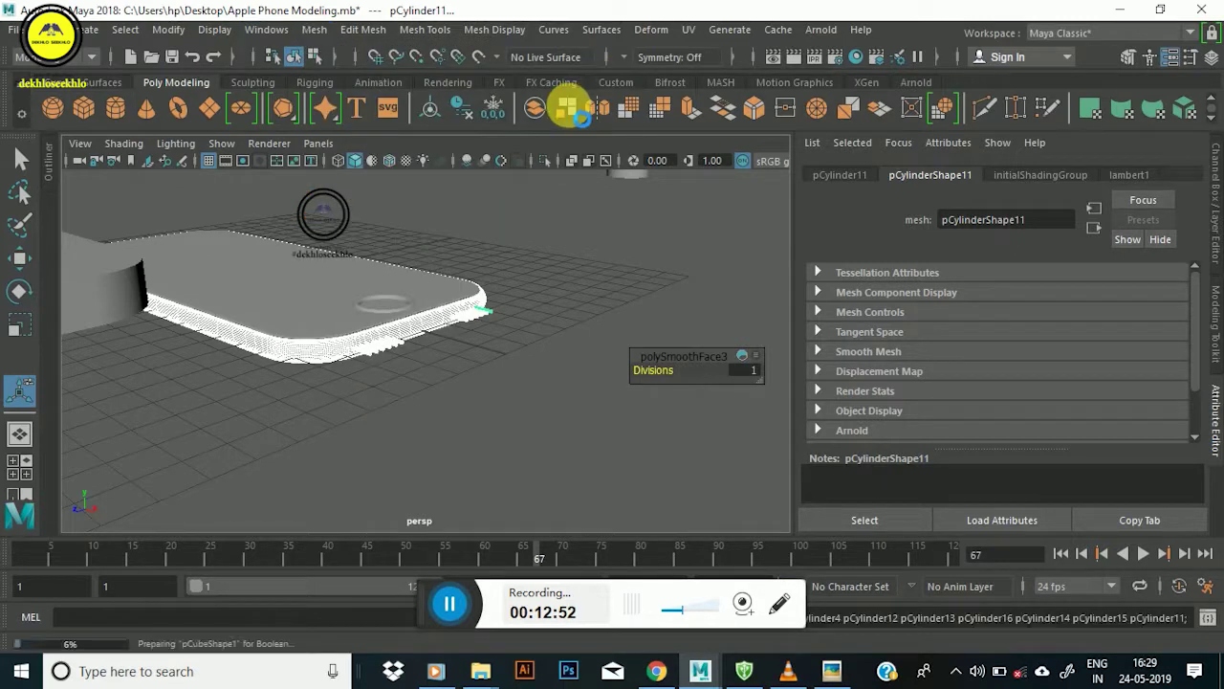
mouse_move(355, 374)
alt+mouse_down()
mouse_move(369, 341)
mouse_move(369, 374)
mouse_move(294, 361)
mouse_move(328, 336)
mouse_move(415, 361)
mouse_move(352, 327)
mouse_move(391, 347)
mouse_move(377, 322)
mouse_move(430, 374)
mouse_move(396, 347)
mouse_move(415, 377)
mouse_move(432, 337)
mouse_move(388, 303)
mouse_move(341, 232)
mouse_move(391, 309)
mouse_move(439, 341)
mouse_move(470, 344)
mouse_move(422, 387)
alt+mouse_up()
click(415, 377)
Inspect the new edge holes up close and compare them with the iPhone 8 reference photo.
alt+right_drag(440, 373, 462, 364)
mouse_move(474, 376)
alt+mouse_down()
mouse_move(470, 334)
mouse_move(328, 459)
mouse_move(488, 417)
alt+mouse_up()
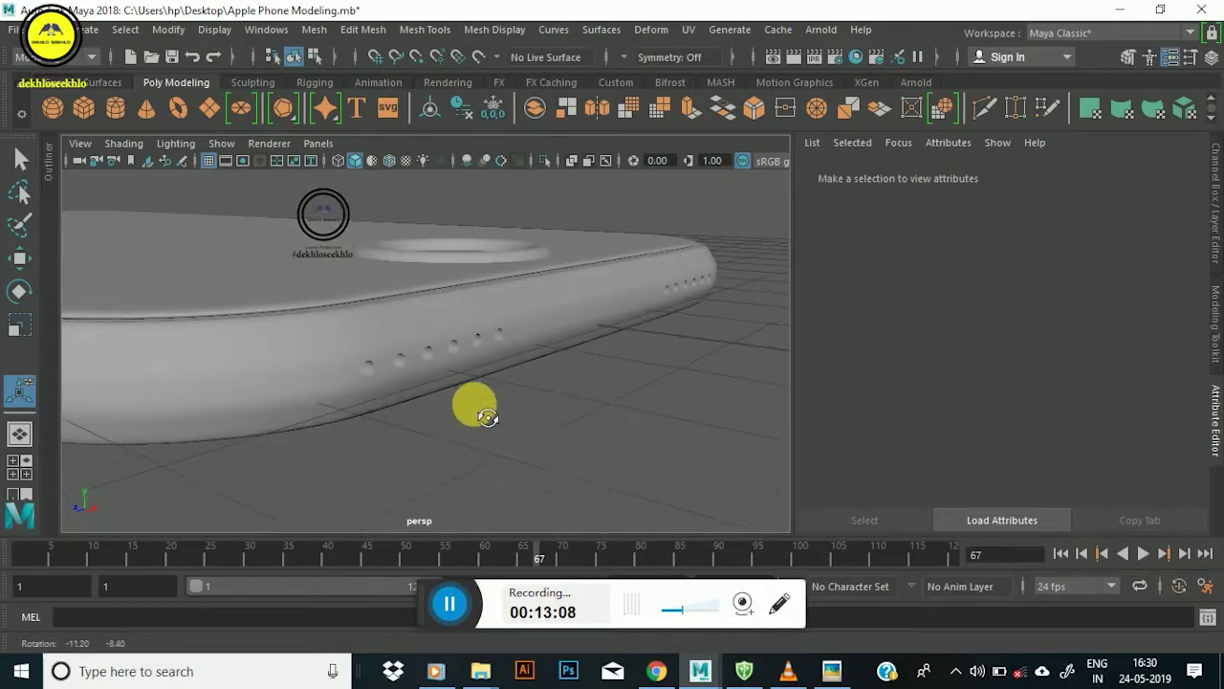
click(831, 670)
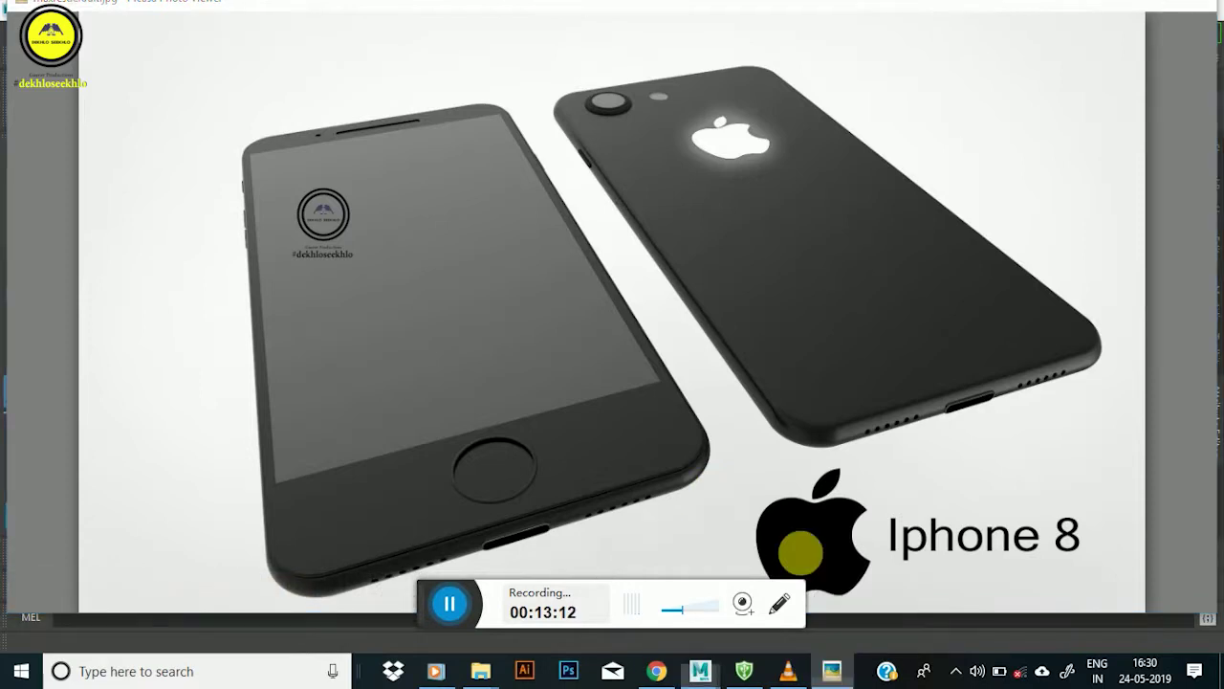
key(Escape)
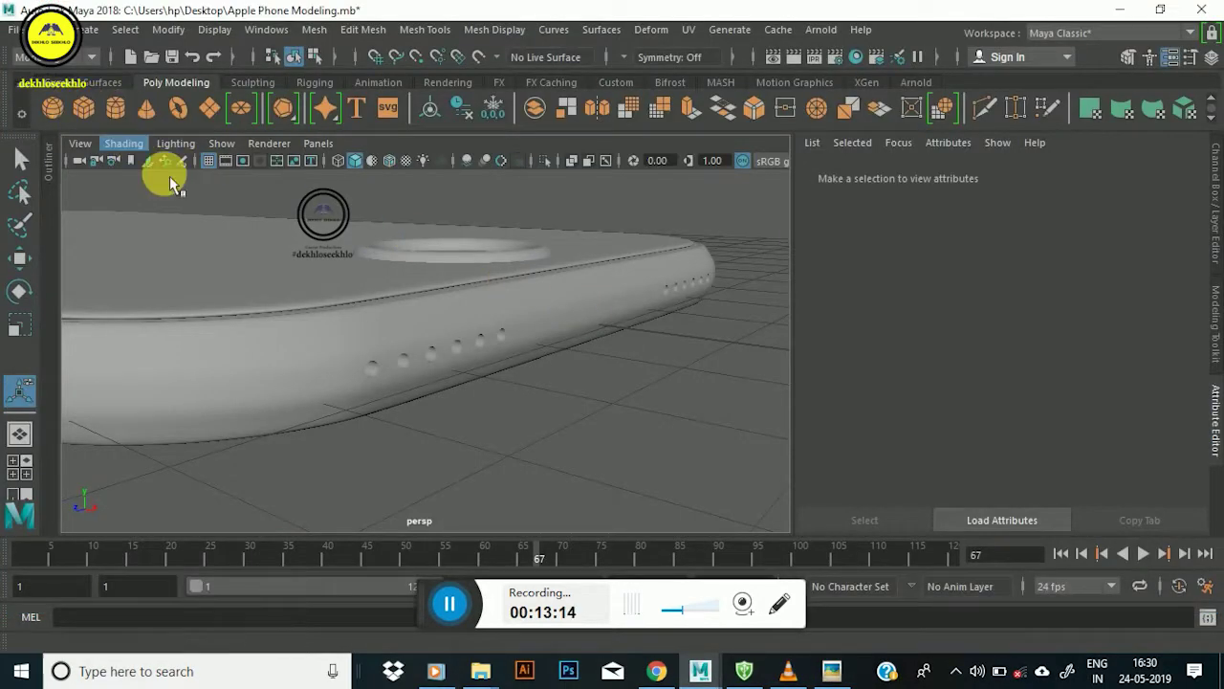
Create a polygon cube and delete an accidental extra cube.
click(352, 325)
alt+drag(352, 325, 299, 316)
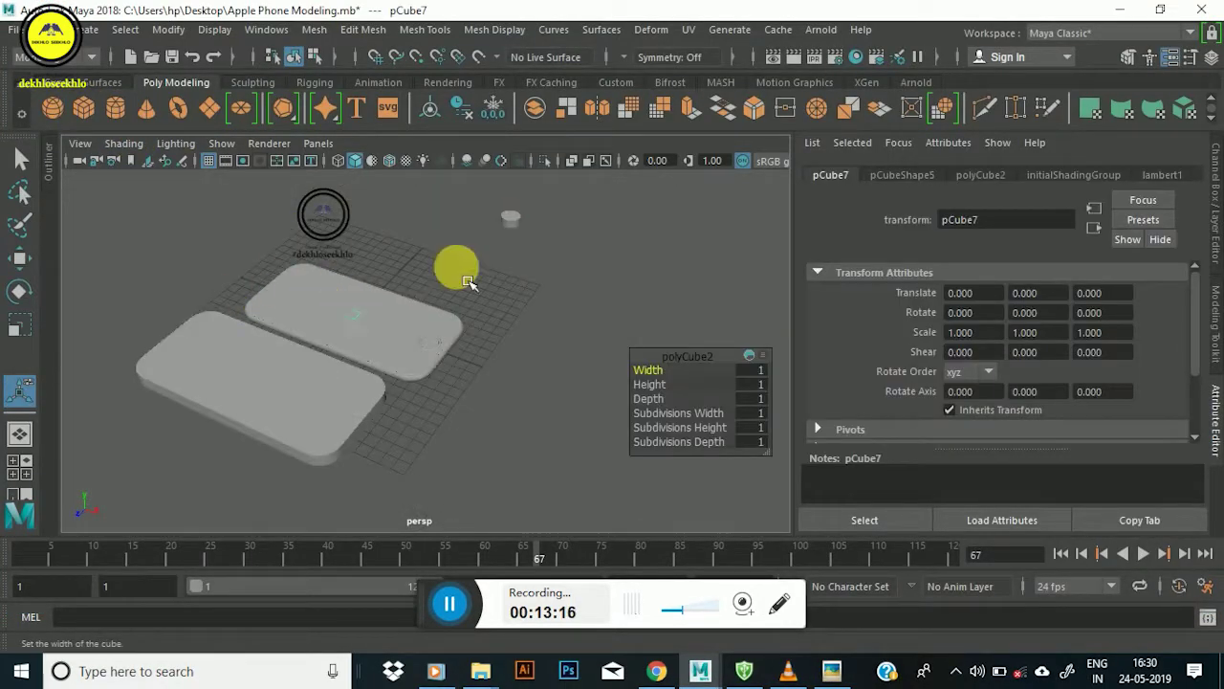
click(96, 115)
drag(373, 318, 373, 318)
key(w)
scroll(383, 348, up, 3)
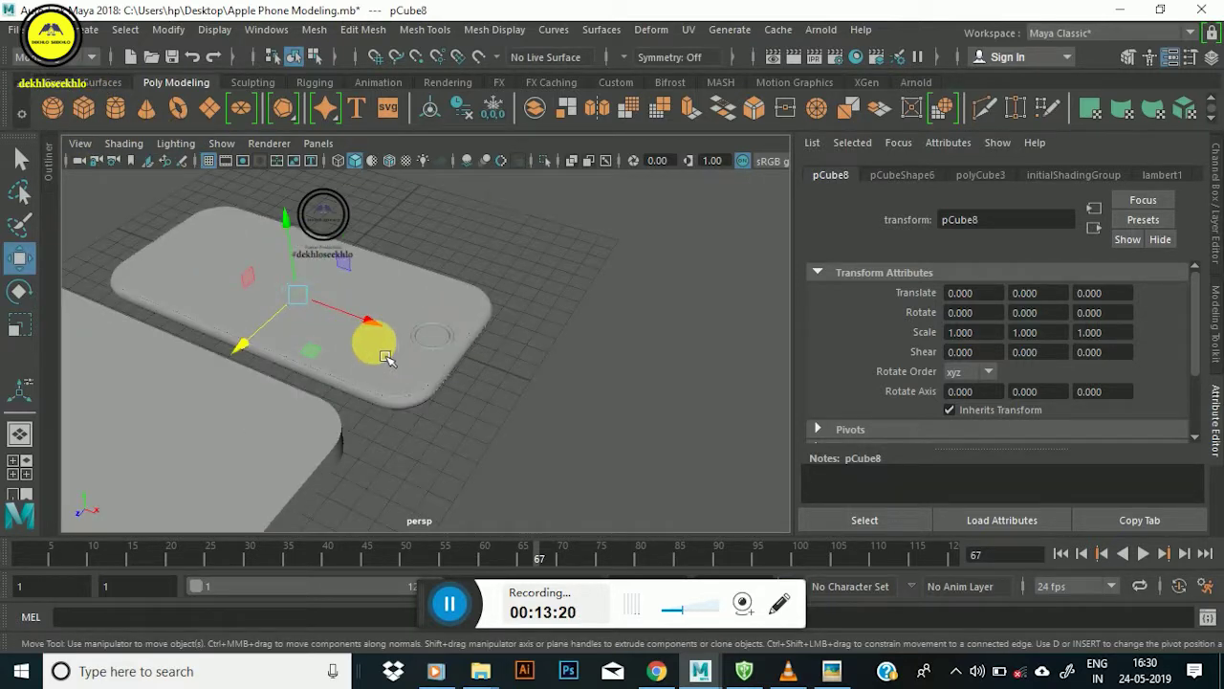
key(Delete)
Create a new cube, slide it along X to the phone's edge, and set polyCube2 depth to 1.933.
click(84, 108)
mouse_move(357, 316)
mouse_down()
mouse_move(453, 371)
mouse_move(540, 394)
mouse_up()
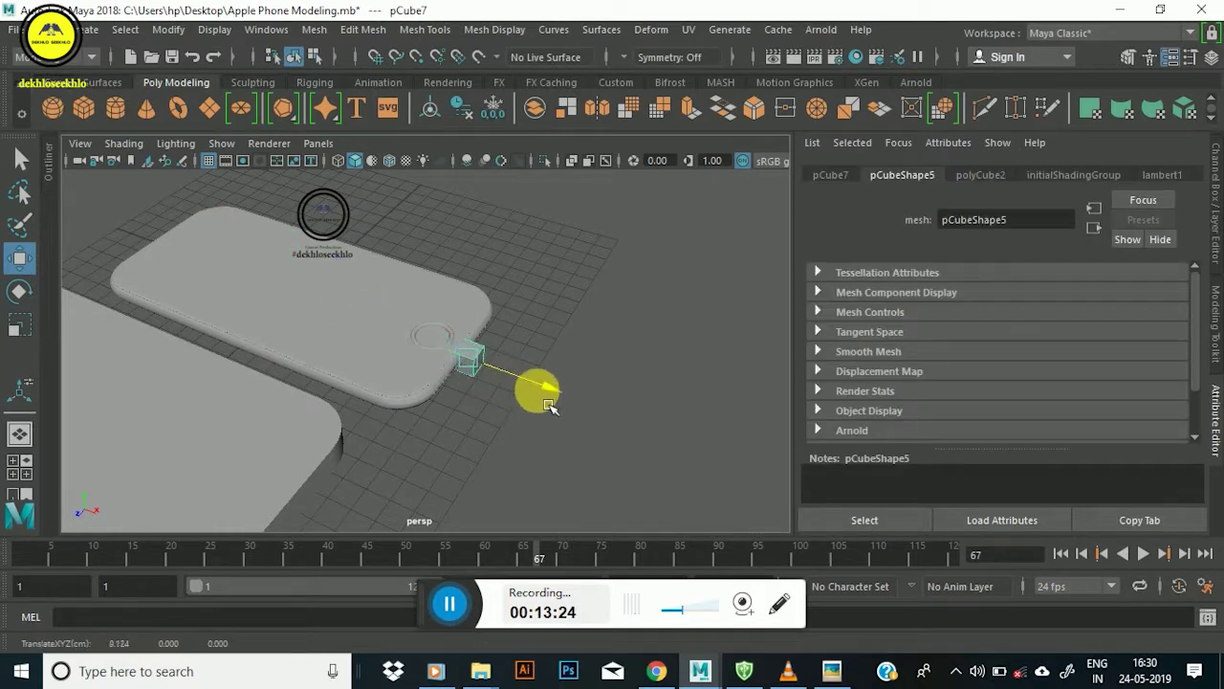
scroll(470, 358, up, 5)
scroll(383, 315, up, 3)
scroll(487, 360, down, 5)
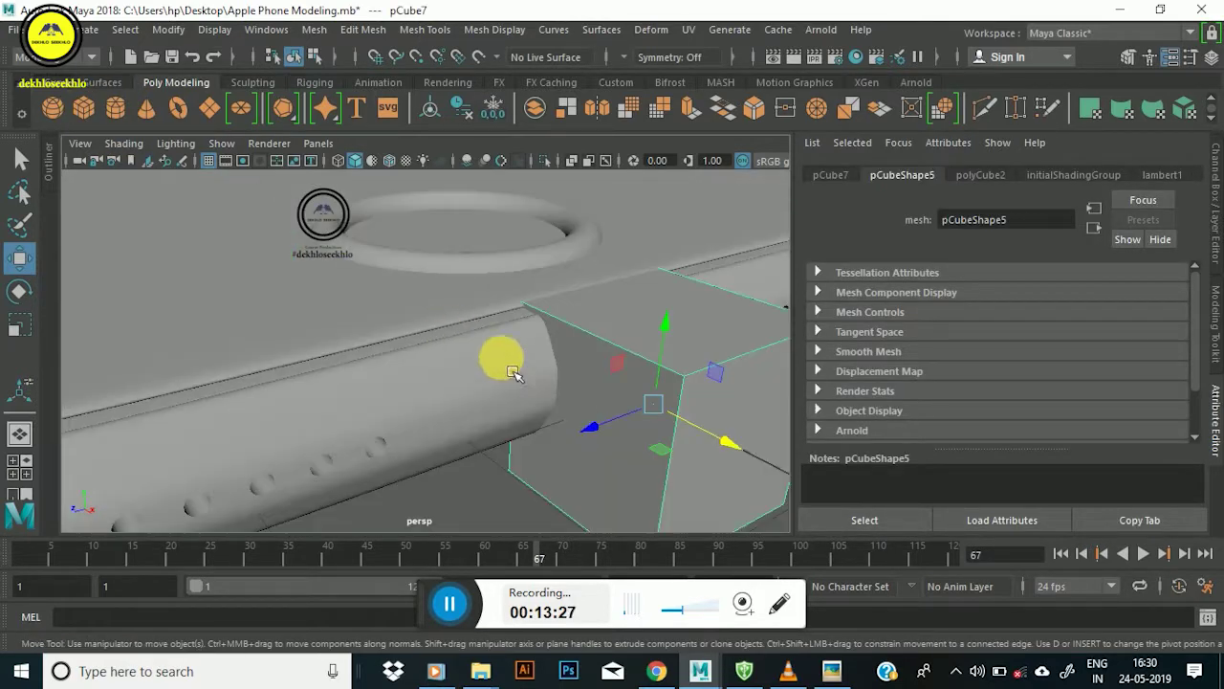
scroll(513, 374, up, 3)
mouse_move(555, 355)
alt+mouse_down()
mouse_move(451, 328)
mouse_move(471, 322)
alt+mouse_up()
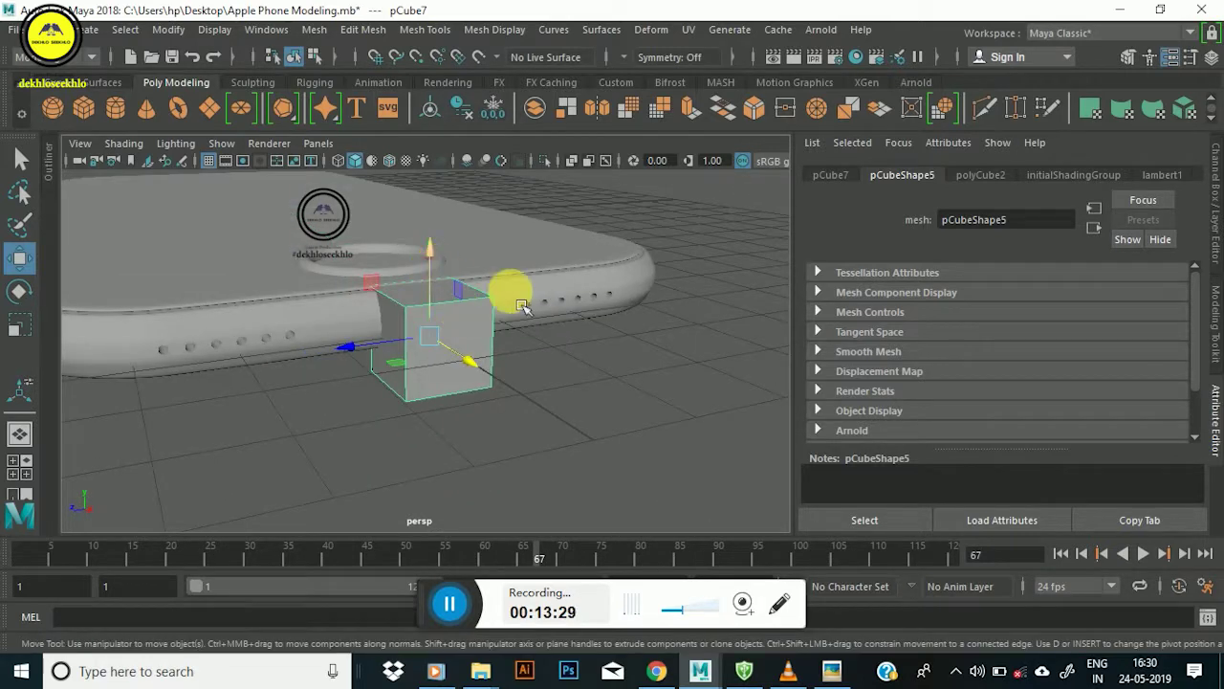
click(980, 175)
mouse_move(1021, 308)
mouse_down()
mouse_move(1033, 308)
mouse_move(1033, 347)
mouse_move(1019, 335)
mouse_up()
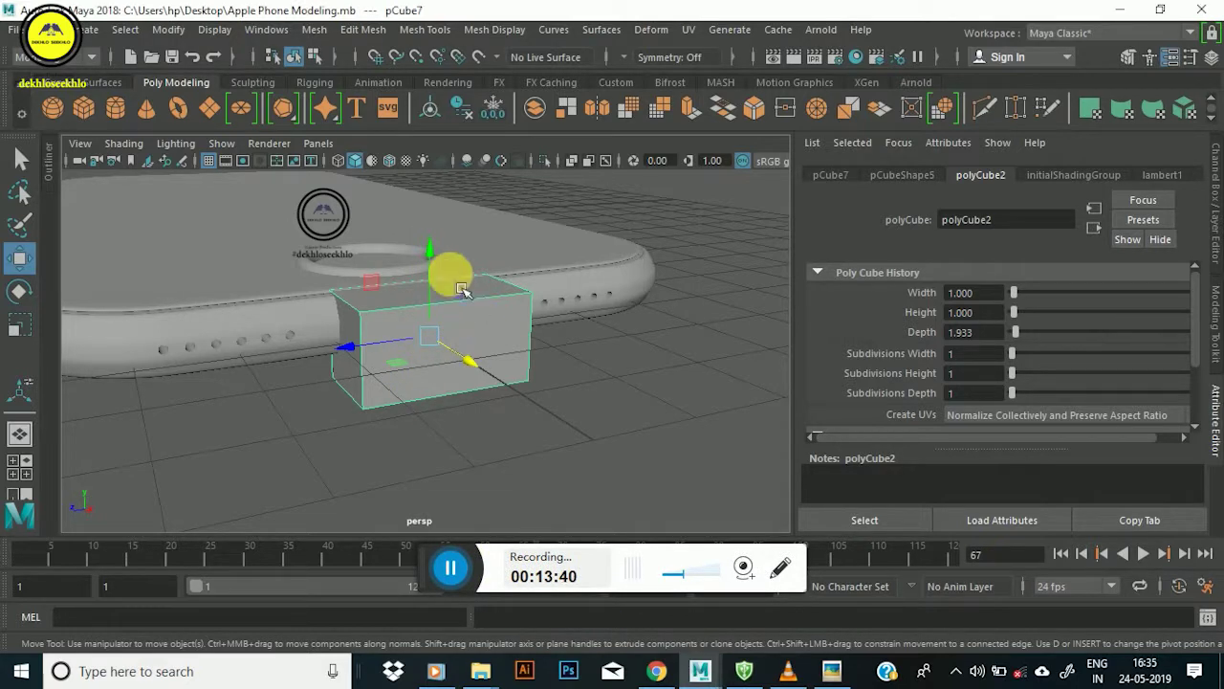
Scale the cube into a thin flat bar, about 0.55 high and 0.449 wide.
key(r)
mouse_move(443, 274)
mouse_down()
mouse_move(446, 309)
mouse_move(433, 259)
mouse_move(490, 448)
mouse_move(560, 334)
mouse_move(479, 374)
mouse_move(465, 363)
mouse_move(470, 401)
mouse_move(531, 383)
mouse_move(465, 350)
mouse_move(514, 350)
mouse_up()
key(w)
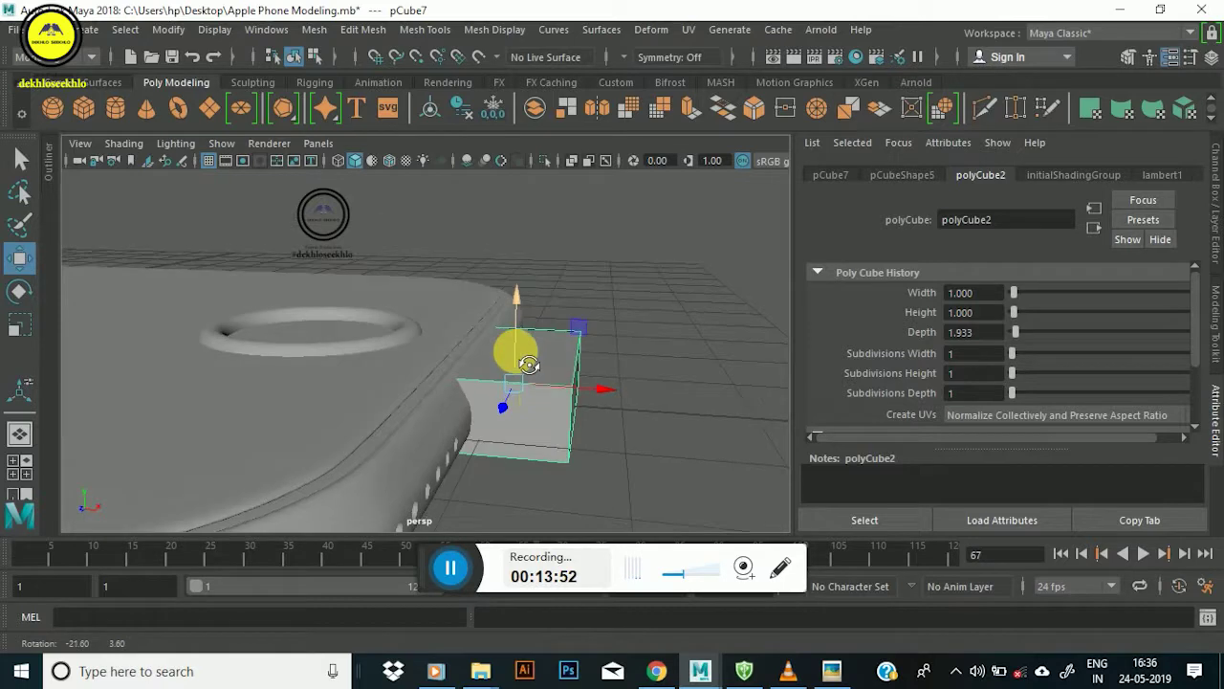
key(r)
mouse_move(595, 397)
mouse_down()
mouse_move(464, 383)
mouse_move(430, 364)
mouse_up()
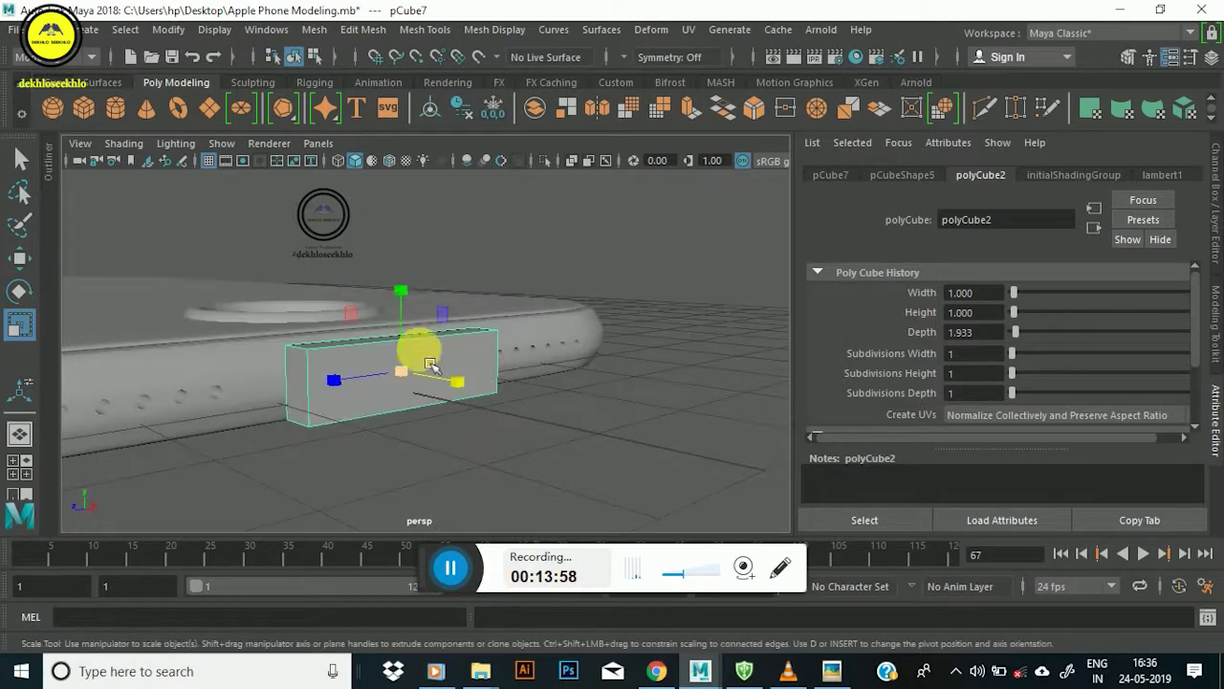
drag(414, 304, 411, 328)
mouse_move(378, 371)
alt+mouse_down()
mouse_move(245, 364)
mouse_move(295, 391)
alt+mouse_up()
mouse_move(437, 294)
mouse_down()
mouse_move(465, 437)
mouse_move(465, 405)
mouse_move(424, 383)
mouse_move(430, 401)
mouse_move(533, 404)
mouse_move(466, 329)
mouse_up()
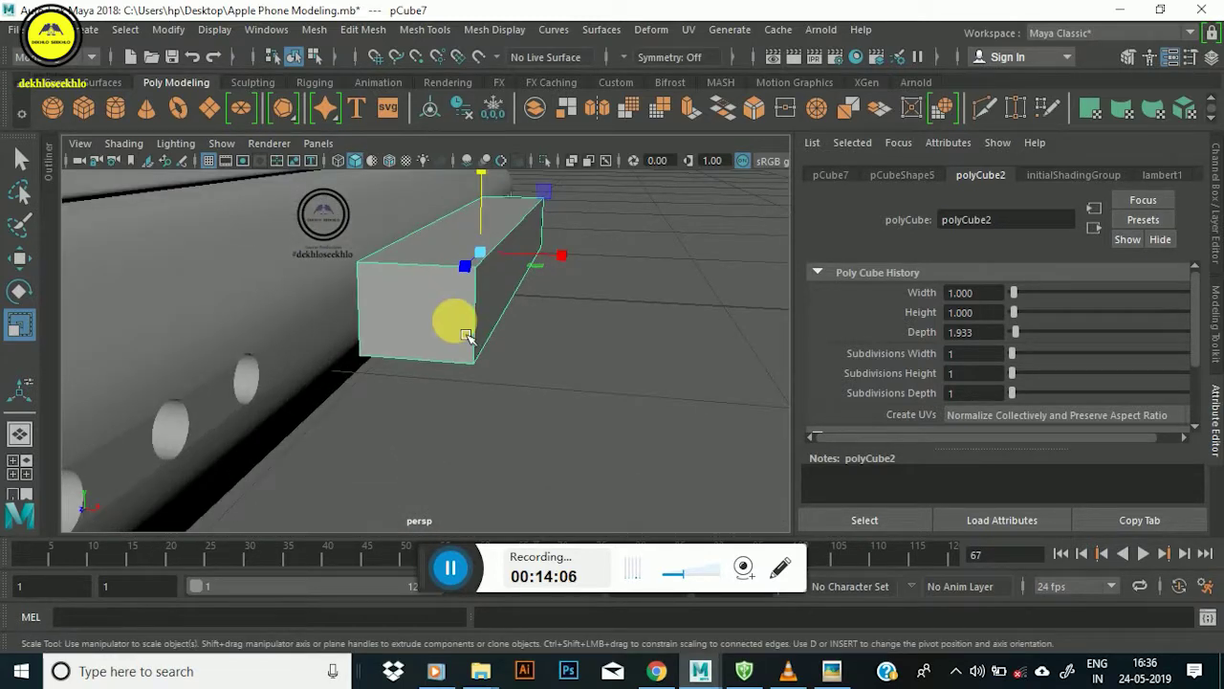
In Edge mode, select the bar's four long edges.
key(w)
mouse_move(415, 154)
right_down()
mouse_move(413, 216)
mouse_move(478, 19)
right_up()
click(415, 277)
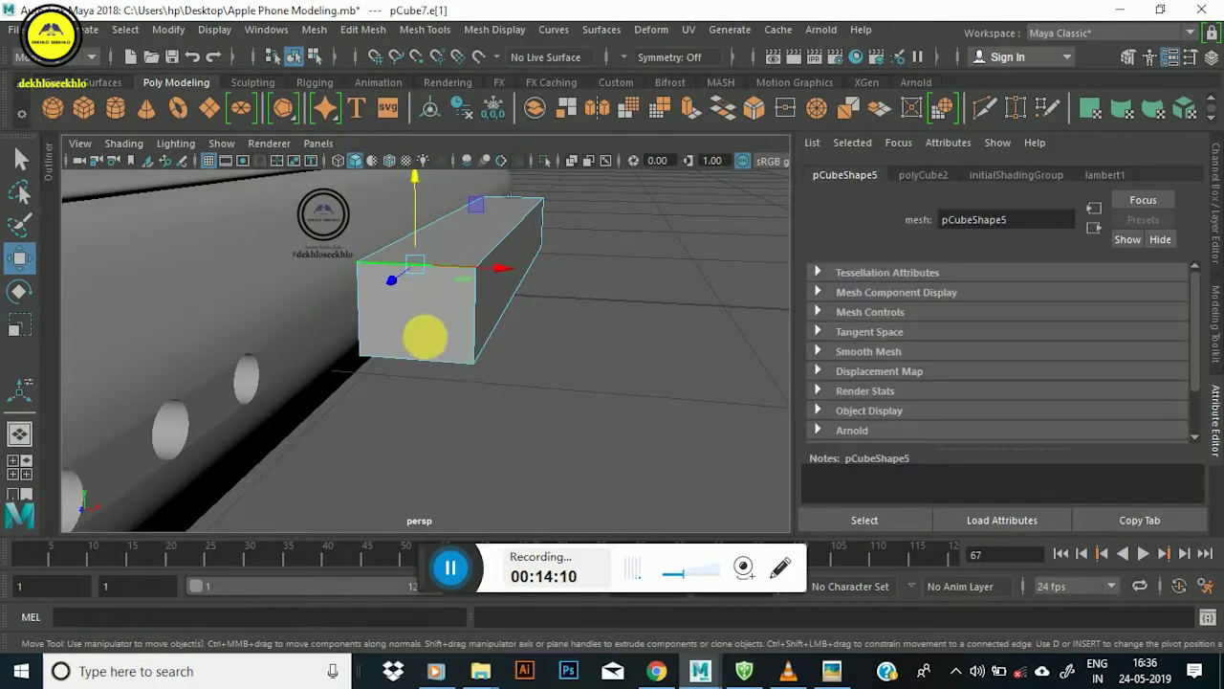
shift+click(437, 371)
alt+drag(519, 331, 319, 306)
mouse_move(470, 431)
alt+mouse_down()
mouse_move(546, 396)
mouse_move(511, 429)
mouse_move(520, 396)
mouse_move(418, 307)
alt+mouse_up()
shift+click(569, 457)
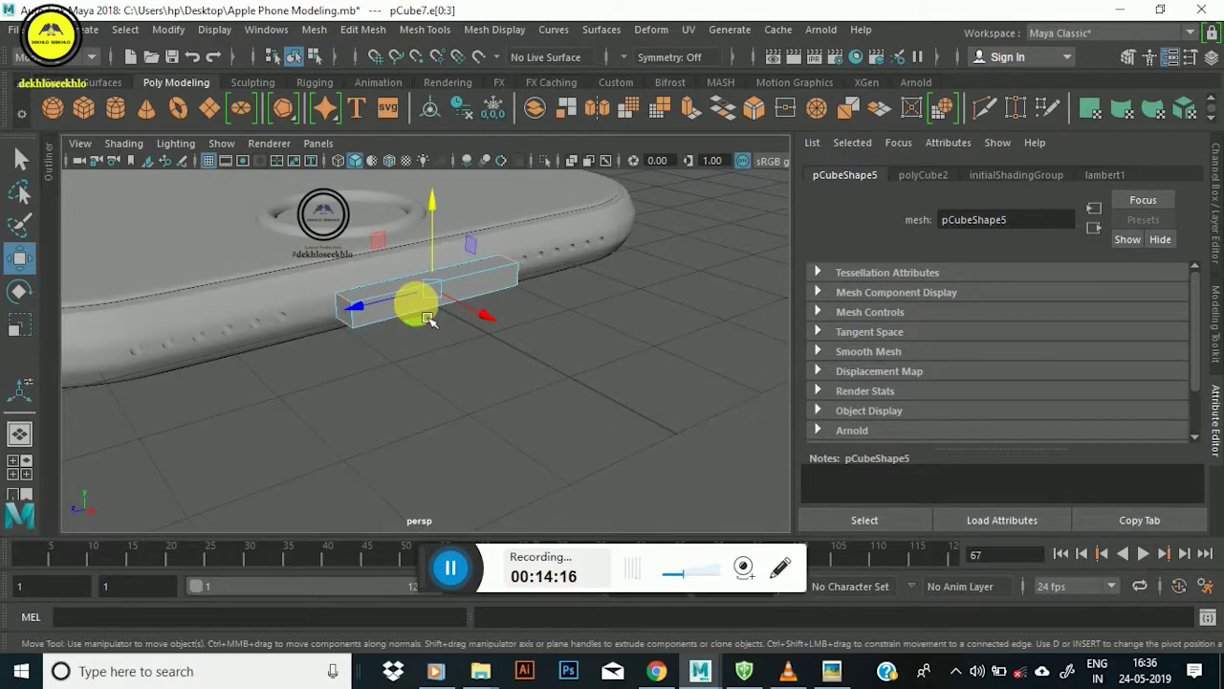
Bevel the bar's long edges with Fraction 1 and 5 segments.
shift+right_click(418, 308)
click(483, 311)
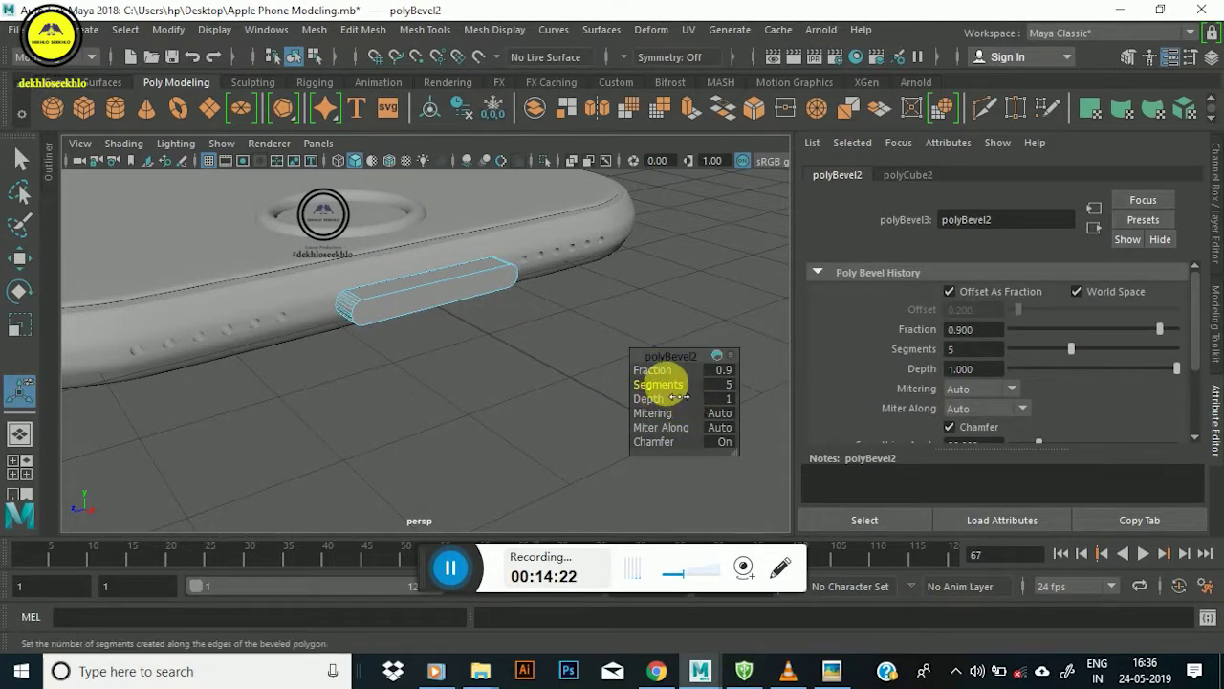
drag(670, 372, 687, 384)
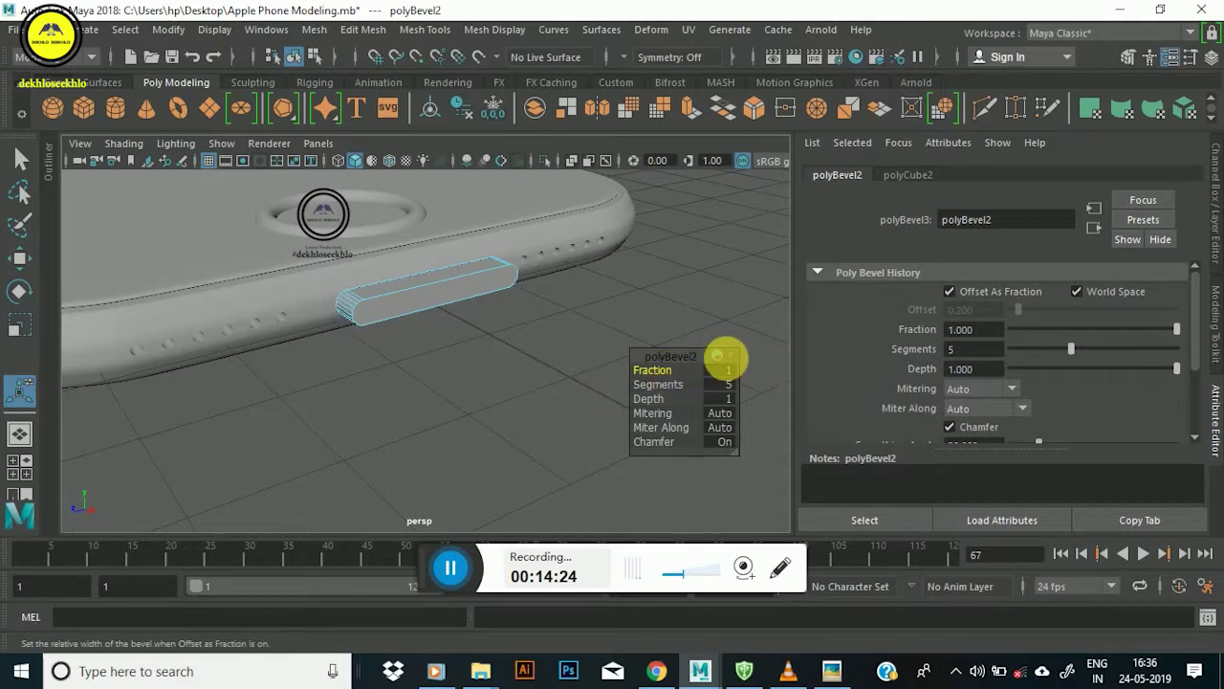
scroll(350, 254, up, 3)
scroll(416, 292, up, 3)
scroll(416, 292, down, 2)
scroll(508, 300, down, 3)
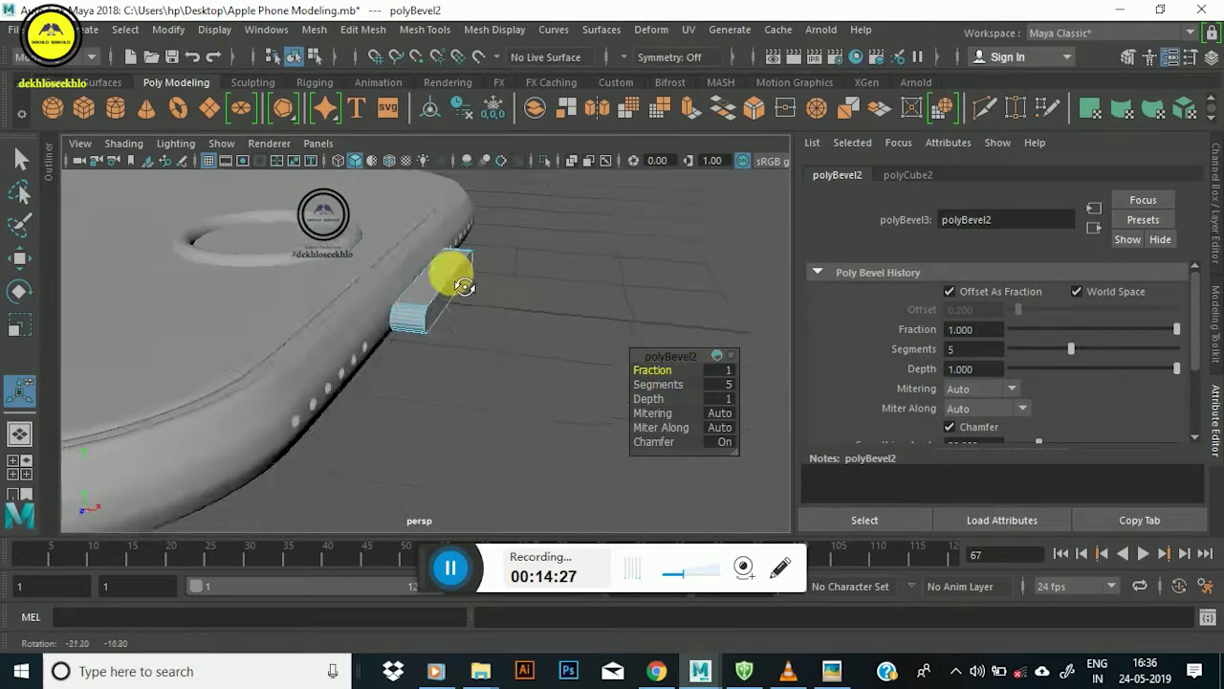
scroll(450, 274, down, 2)
scroll(378, 315, down, 3)
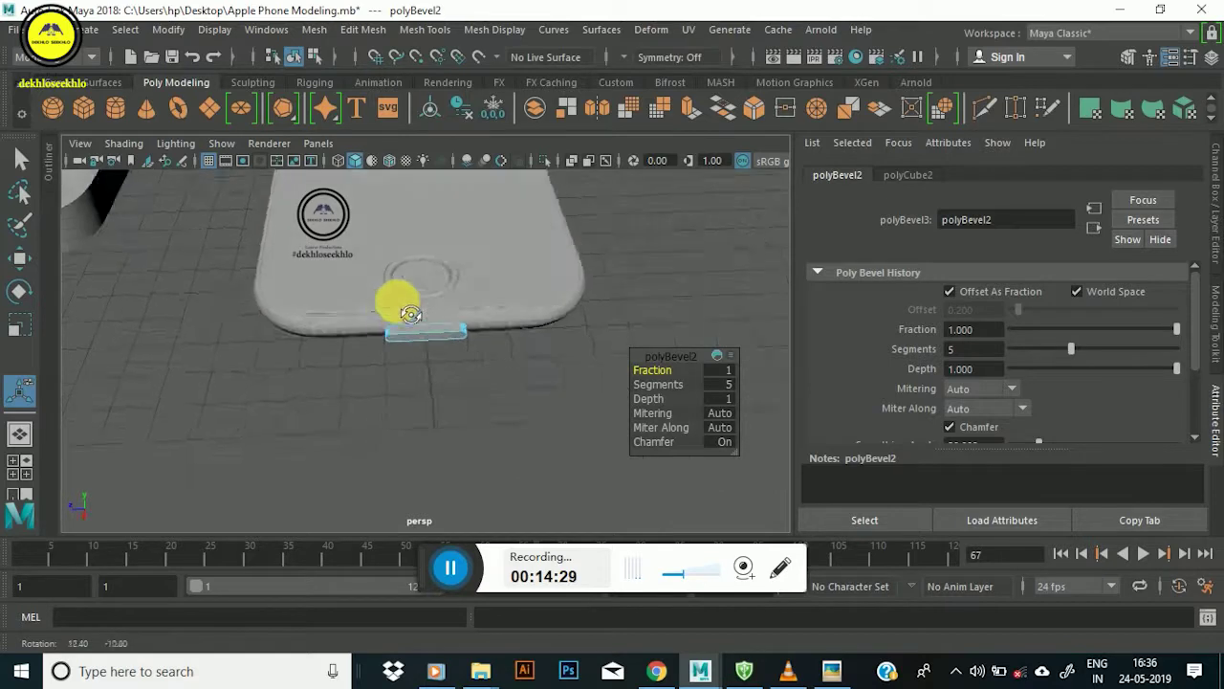
alt+drag(405, 306, 538, 427)
Check the iPhone 8 reference photo, then return to the phone's bottom corner.
click(832, 673)
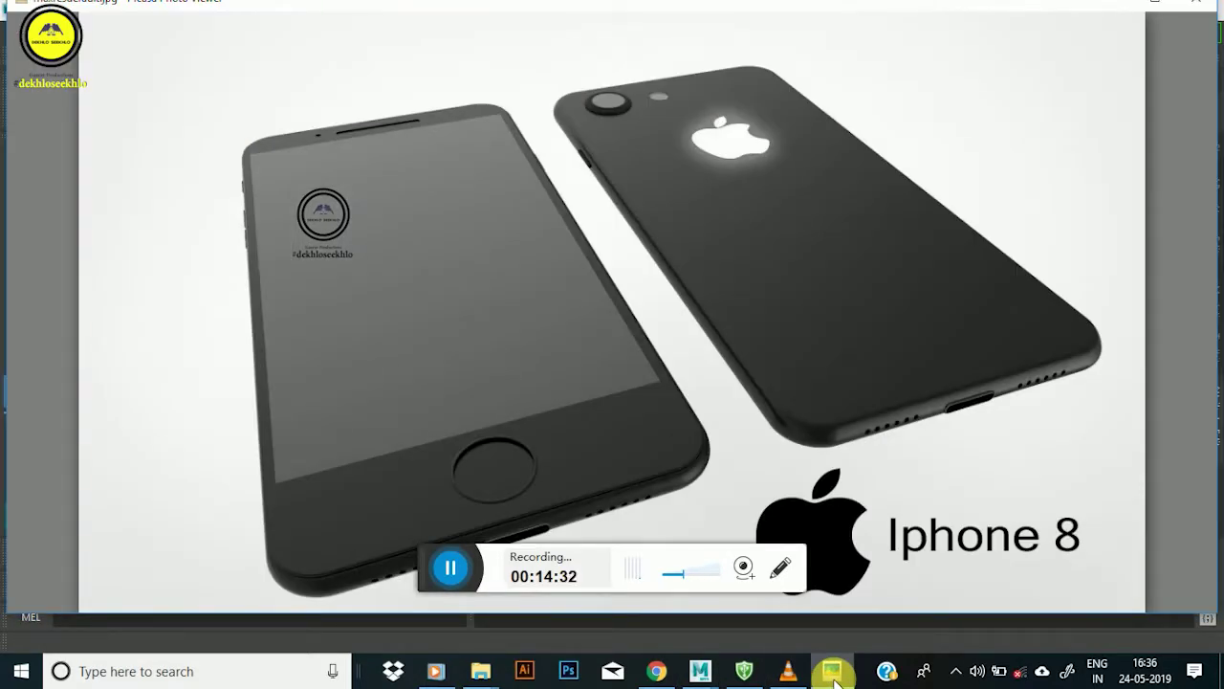
scroll(623, 446, down, 2)
scroll(580, 498, down, 1)
scroll(606, 514, up, 2)
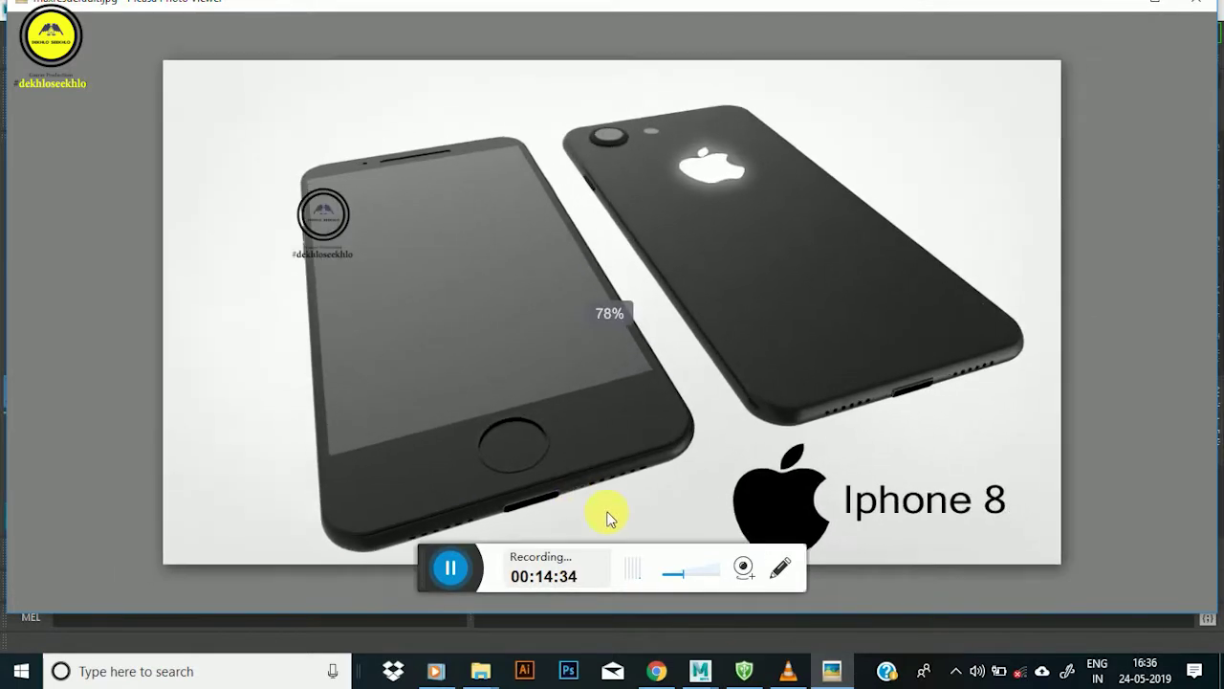
click(842, 670)
scroll(430, 334, up, 3)
alt+drag(437, 382, 399, 386)
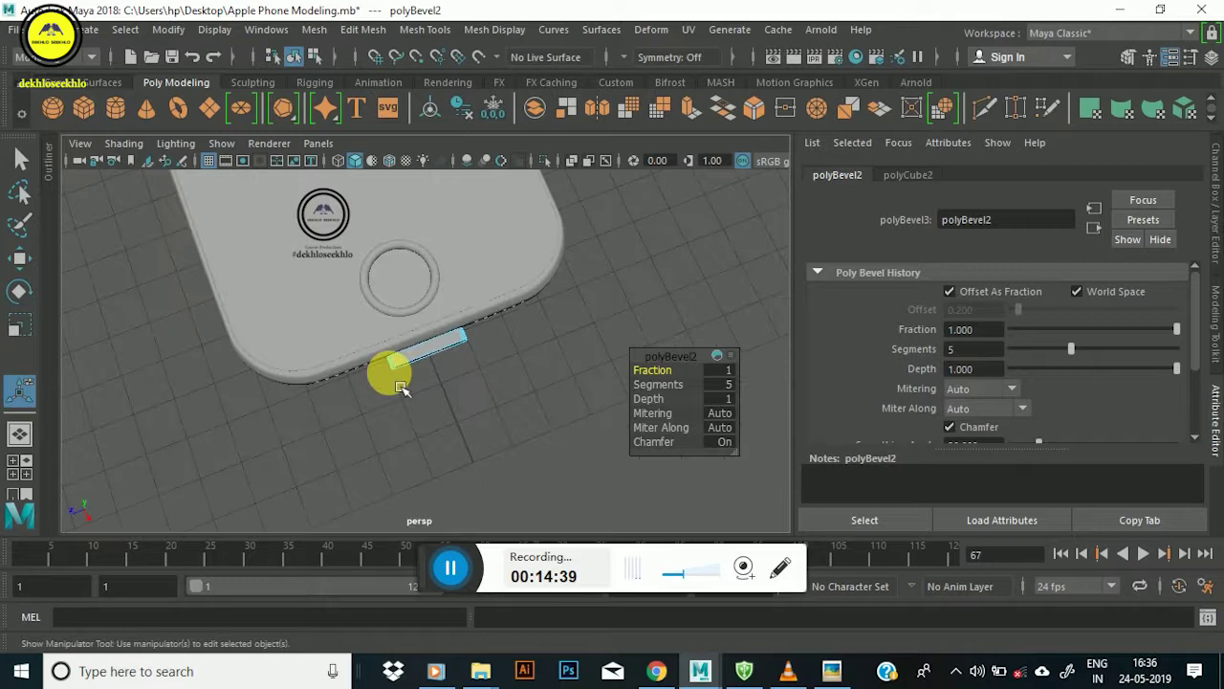
Scale the rounded capsule wider and flatter in object mode.
key(r)
right_drag(432, 153, 519, 125)
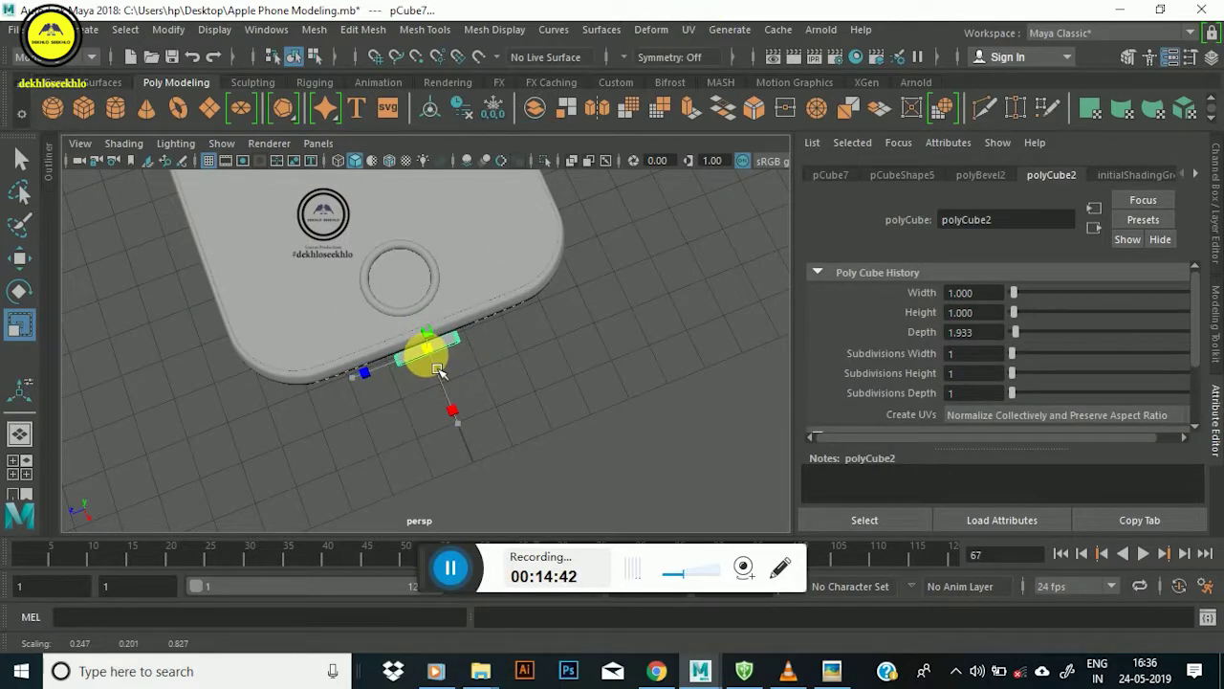
mouse_move(406, 387)
alt+mouse_down()
mouse_move(443, 319)
mouse_move(424, 301)
mouse_move(481, 319)
mouse_move(447, 346)
alt+mouse_up()
mouse_move(489, 310)
mouse_down()
mouse_move(711, 335)
mouse_move(431, 301)
mouse_move(300, 246)
mouse_move(376, 342)
mouse_move(338, 265)
mouse_move(421, 332)
mouse_move(391, 374)
mouse_move(273, 374)
mouse_move(389, 412)
mouse_up()
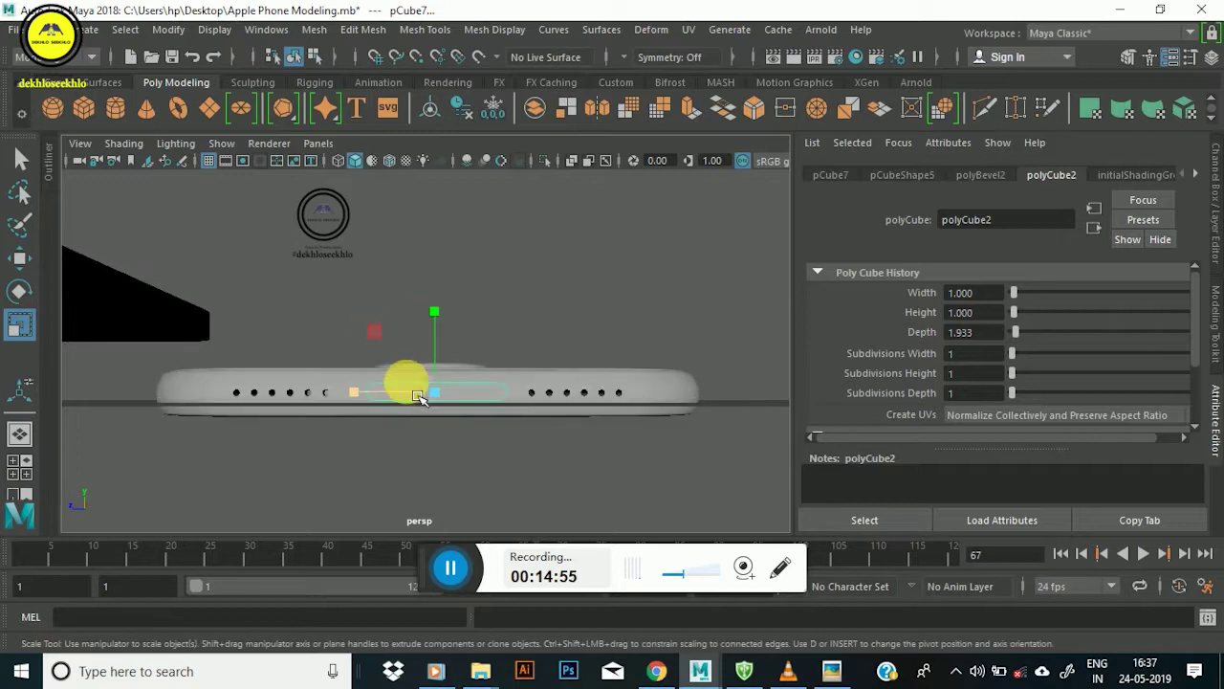
alt+right_drag(420, 395, 457, 424)
Duplicate the capsule with Ctrl+D and place the copy beside the phone.
key(w)
mouse_move(445, 411)
alt+mouse_down()
mouse_move(451, 399)
mouse_move(376, 377)
mouse_move(473, 429)
mouse_move(555, 407)
mouse_move(574, 415)
mouse_move(437, 424)
mouse_move(423, 438)
mouse_move(443, 317)
mouse_move(549, 369)
mouse_move(401, 347)
mouse_move(205, 347)
alt+mouse_up()
mouse_move(204, 347)
alt+right_down()
mouse_move(301, 385)
mouse_move(365, 308)
mouse_move(360, 326)
alt+right_up()
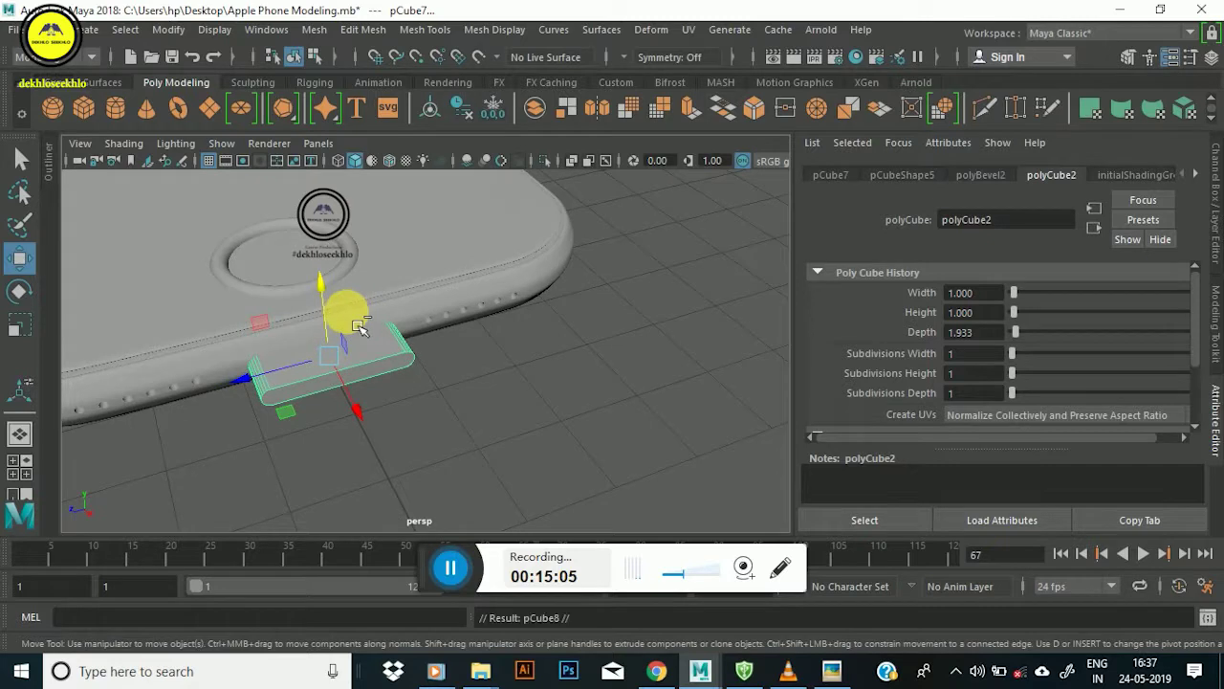
key(ctrl+d)
mouse_move(273, 364)
mouse_down()
mouse_move(560, 322)
mouse_move(602, 300)
mouse_move(499, 343)
mouse_move(370, 363)
mouse_up()
Freeze transformations on the original small bar.
click(402, 375)
click(457, 371)
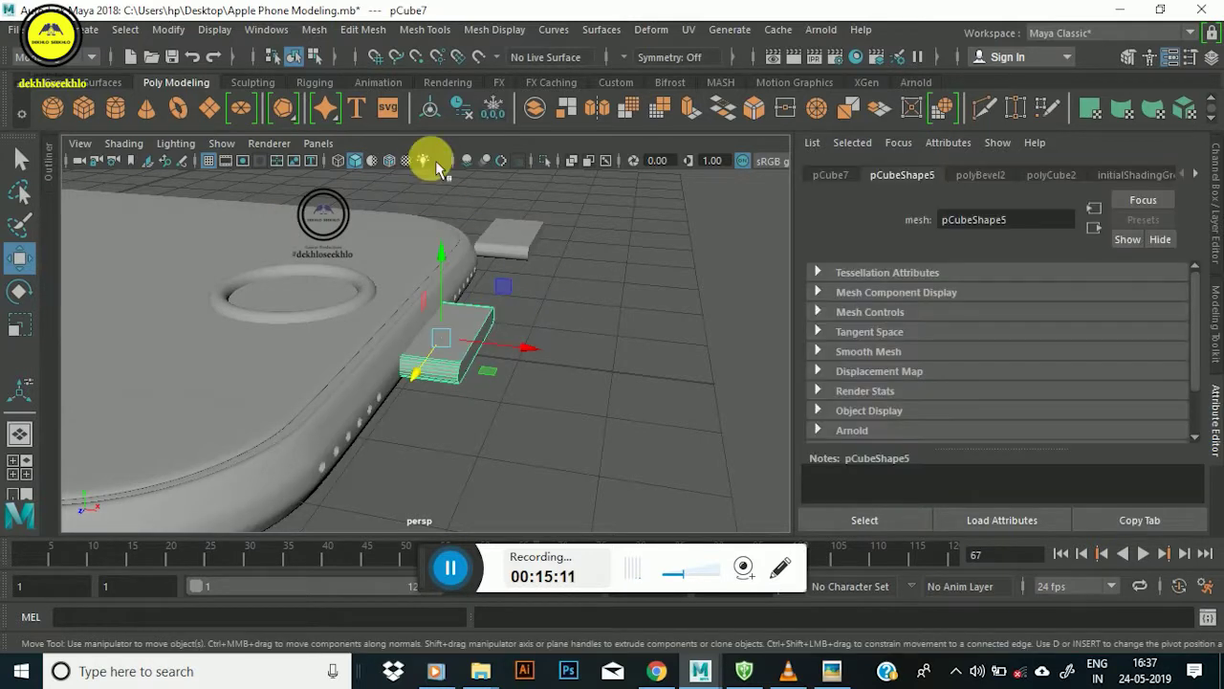
click(490, 107)
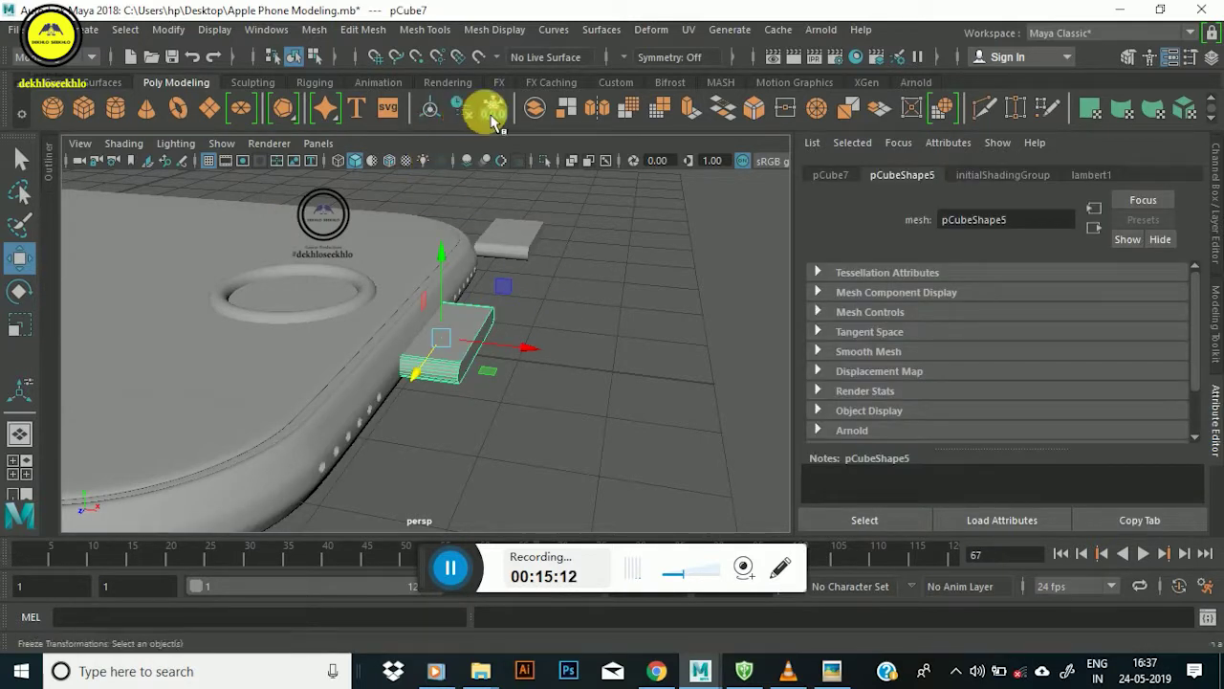
click(396, 374)
shift+click(437, 350)
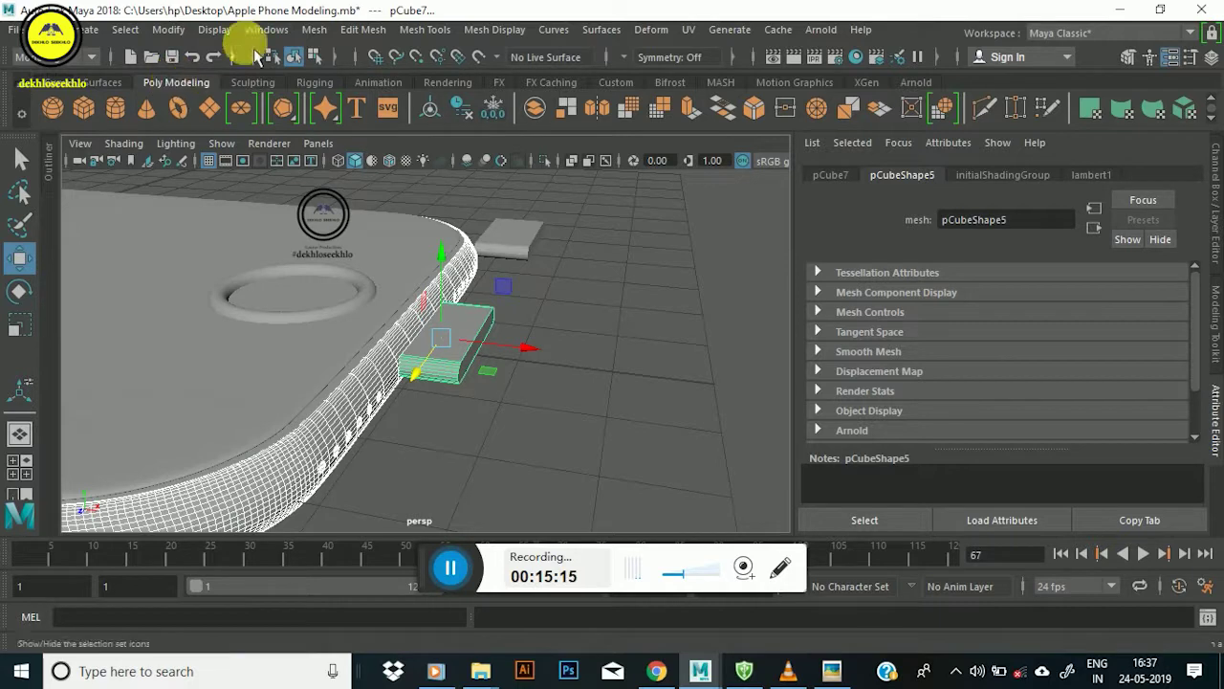
click(315, 29)
mouse_move(350, 75)
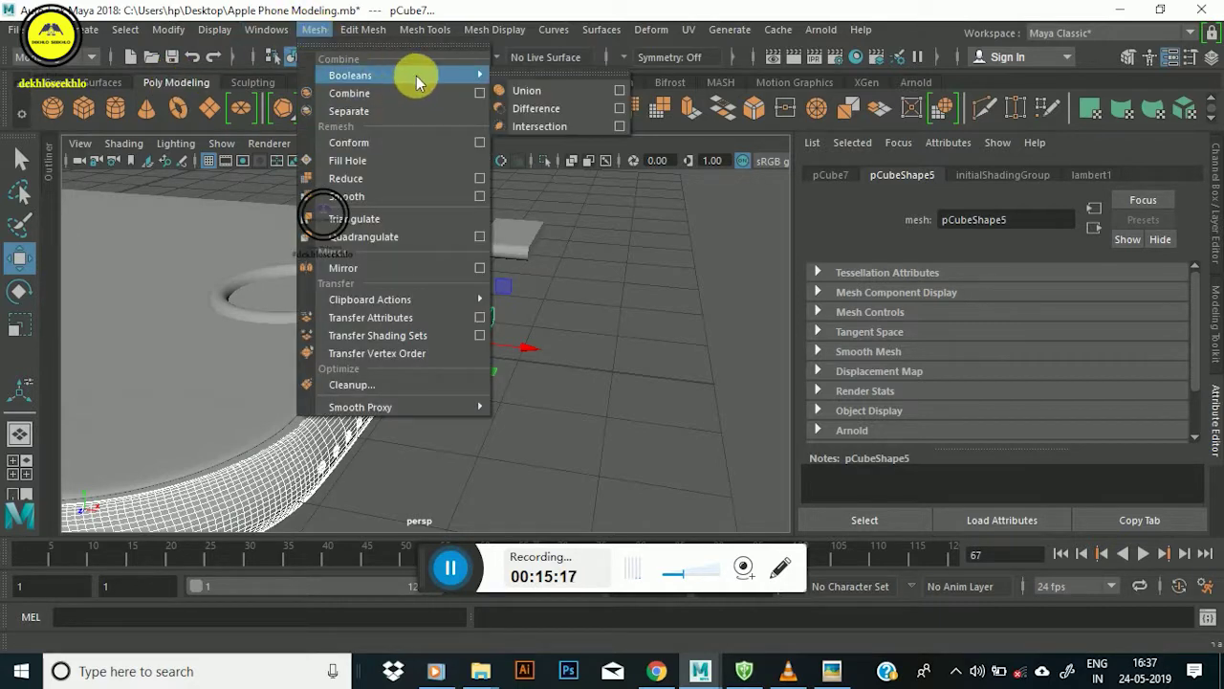
click(550, 106)
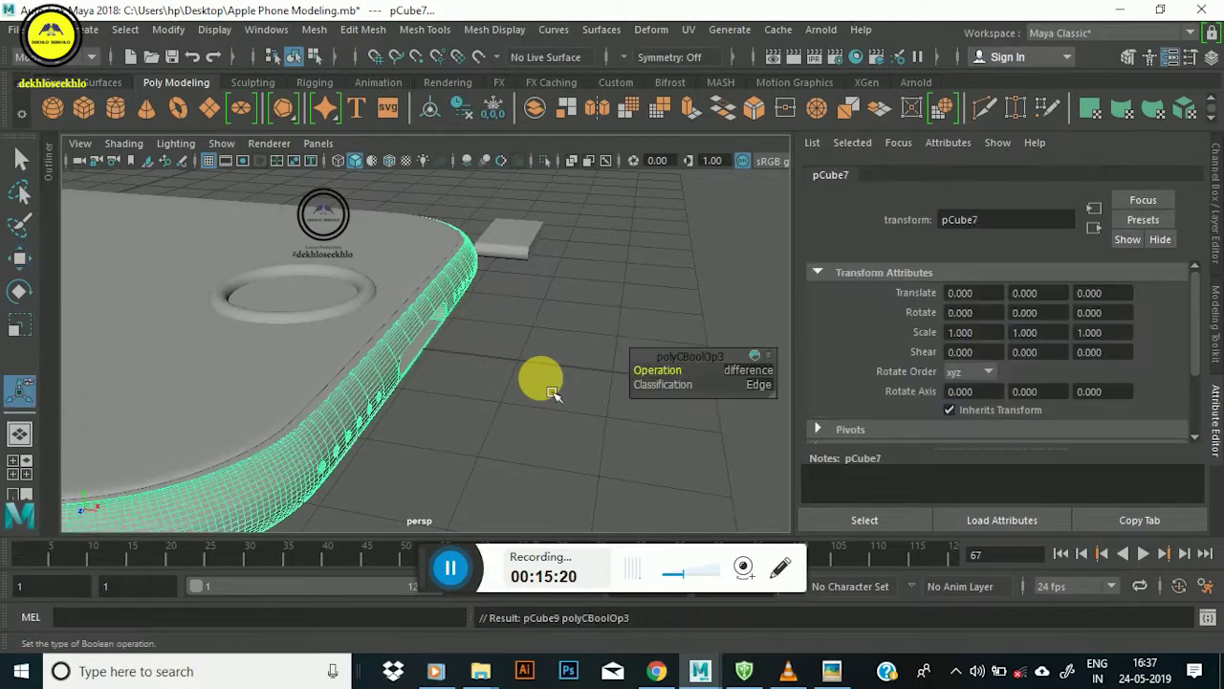
mouse_move(514, 369)
alt+mouse_down()
mouse_move(386, 352)
mouse_move(350, 334)
mouse_move(424, 355)
mouse_move(415, 388)
mouse_move(382, 320)
mouse_move(435, 346)
alt+mouse_up()
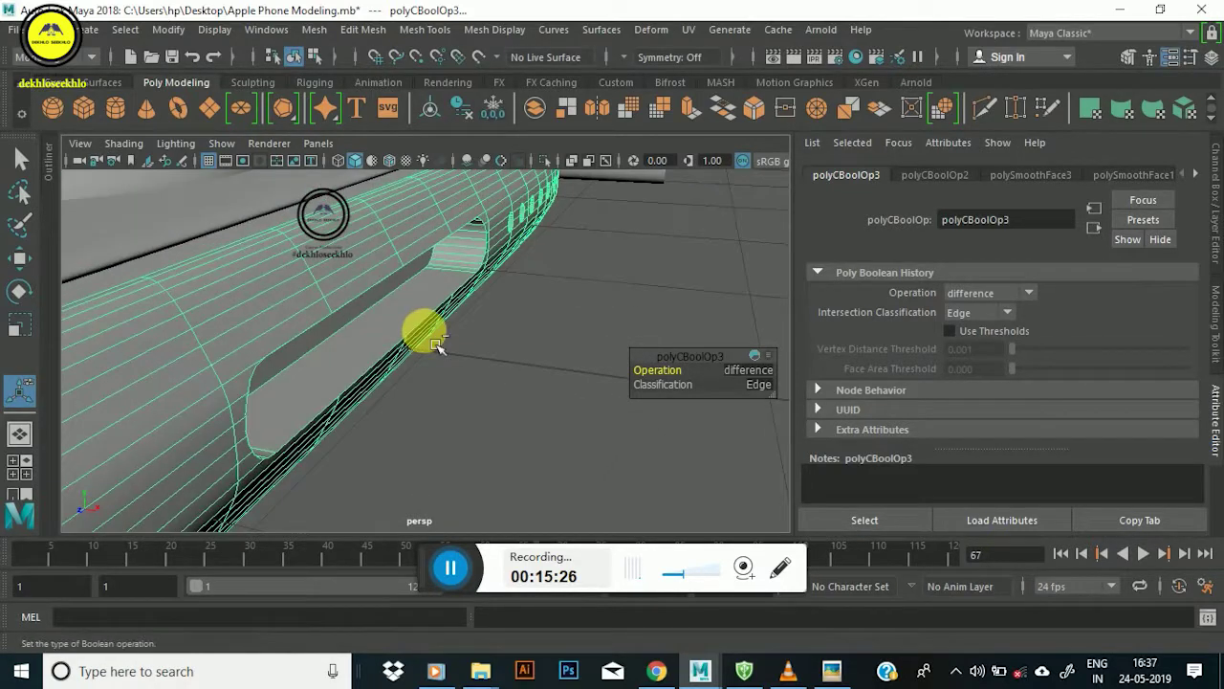
key(ctrl+z)
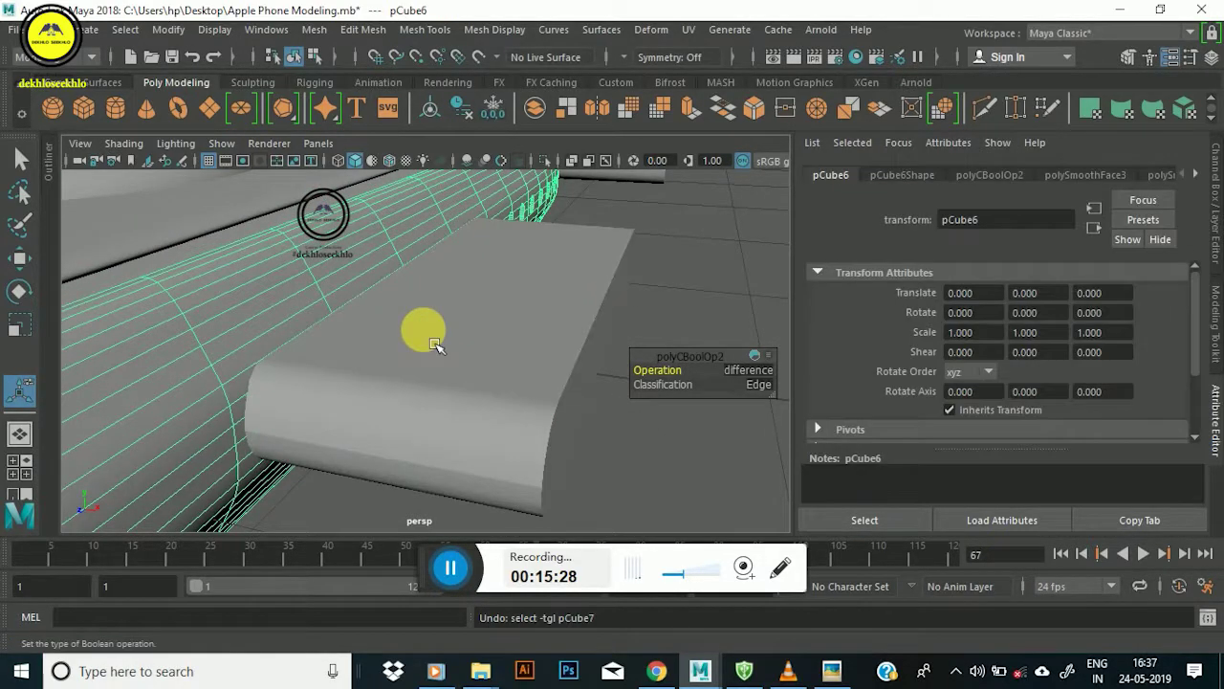
scroll(421, 331, down, 3)
scroll(429, 330, down, 3)
click(414, 364)
mouse_move(413, 362)
alt+mouse_down()
mouse_move(448, 374)
mouse_move(426, 383)
alt+mouse_up()
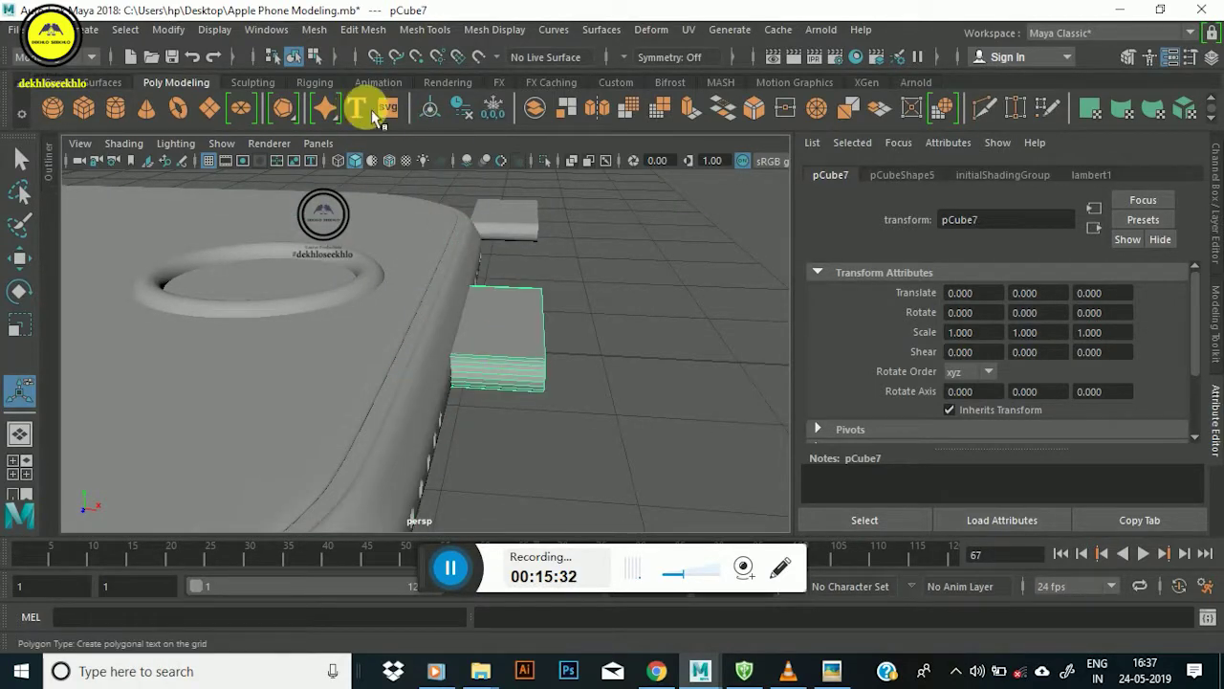
In wireframe, stretch the cutter bar along X and slide it into the phone's edge.
shift+click(438, 377)
mouse_move(478, 341)
alt+mouse_down()
mouse_move(469, 298)
mouse_move(404, 278)
mouse_move(465, 342)
mouse_move(425, 373)
alt+mouse_up()
key(4)
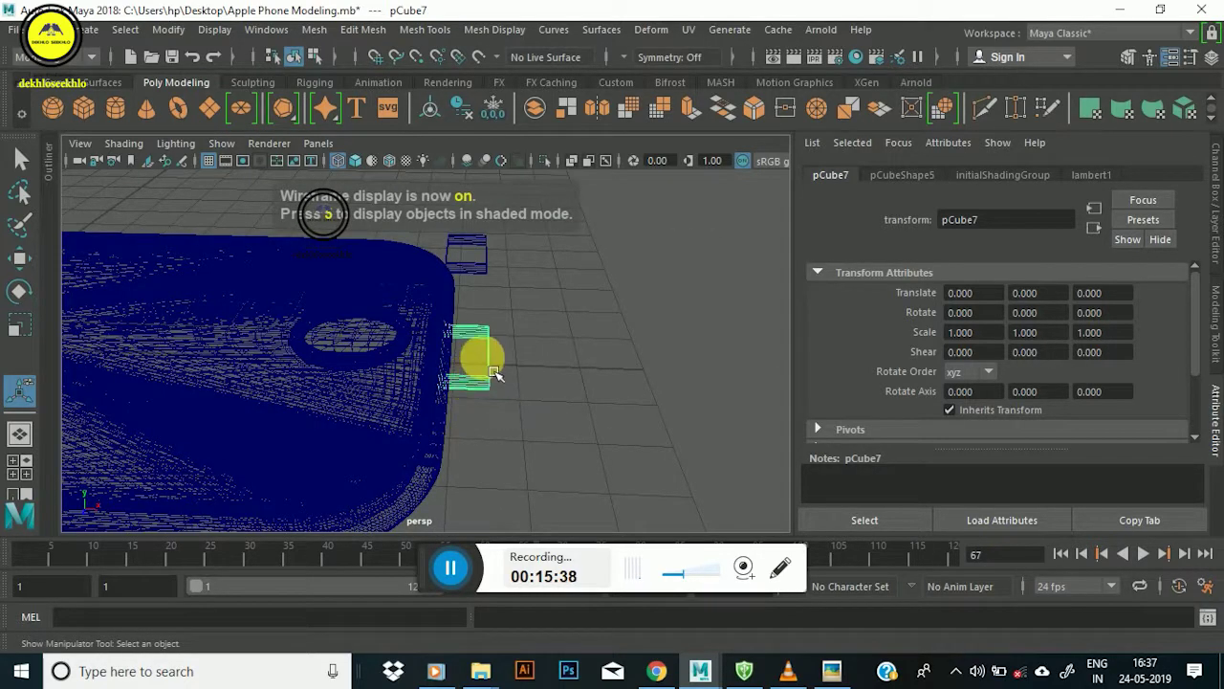
key(r)
mouse_move(565, 381)
mouse_down()
mouse_move(595, 373)
mouse_move(629, 386)
mouse_up()
key(w)
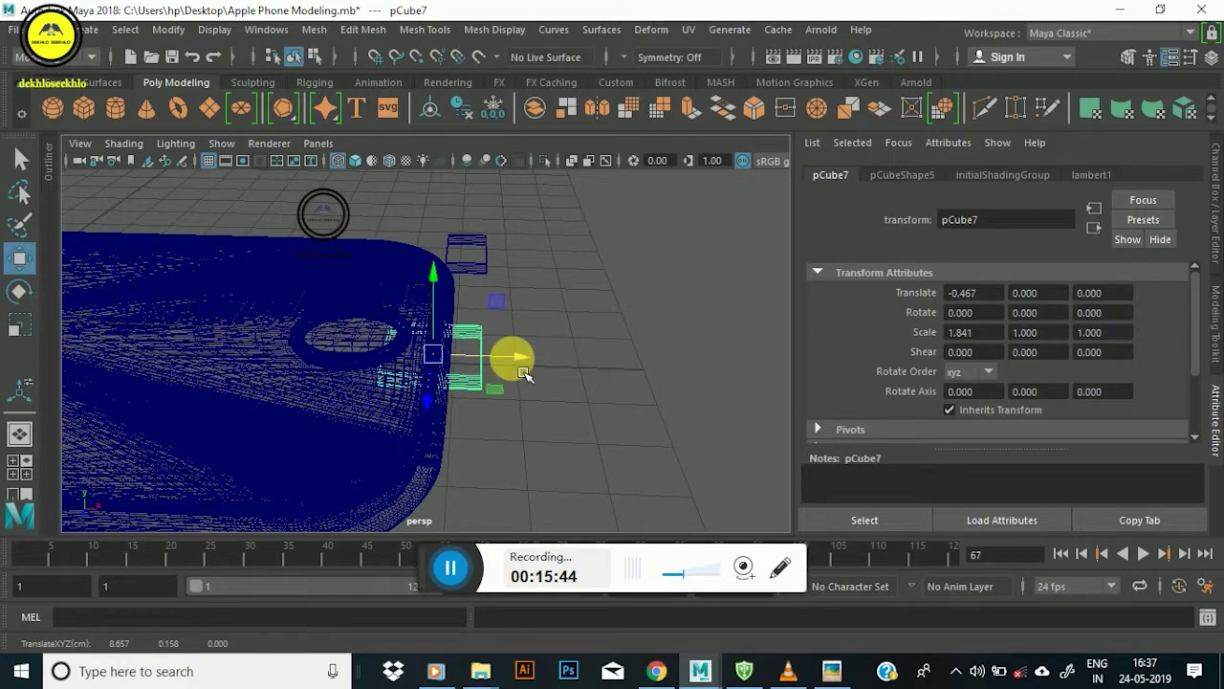
key(r)
click(525, 370)
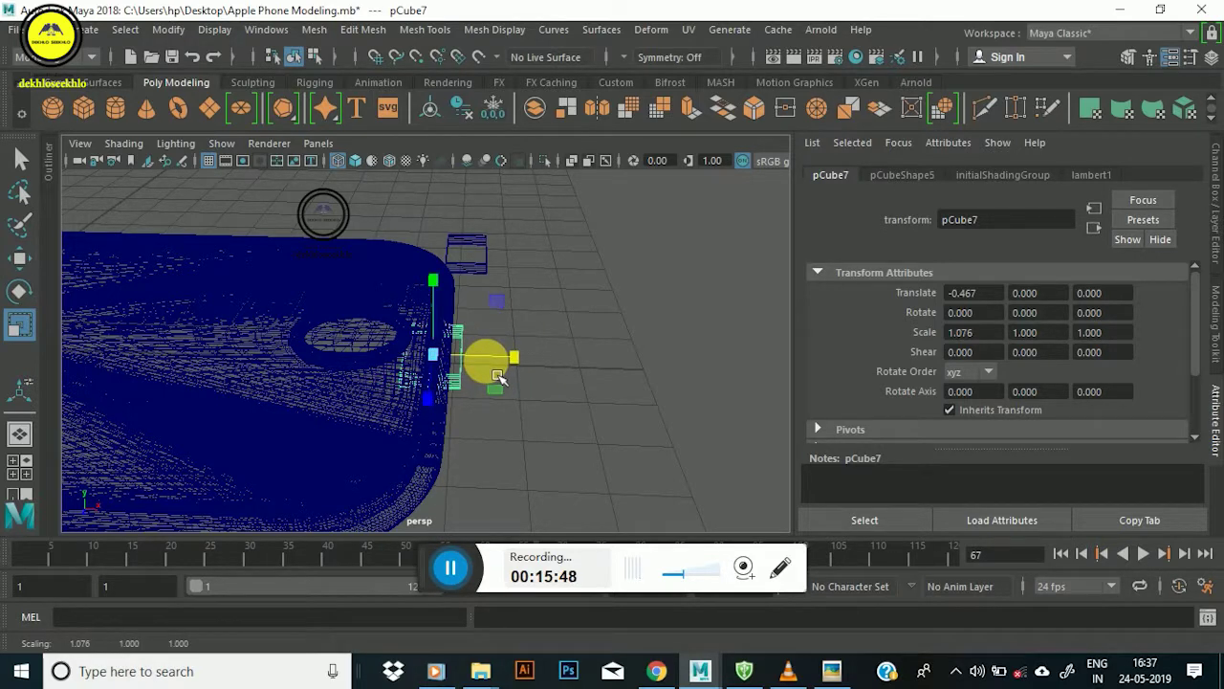
key(w)
mouse_move(498, 377)
mouse_down()
mouse_move(516, 374)
mouse_move(405, 355)
mouse_move(478, 355)
mouse_up()
key(5)
Subtract the cutter bar from the phone body with Boolean Difference.
click(392, 365)
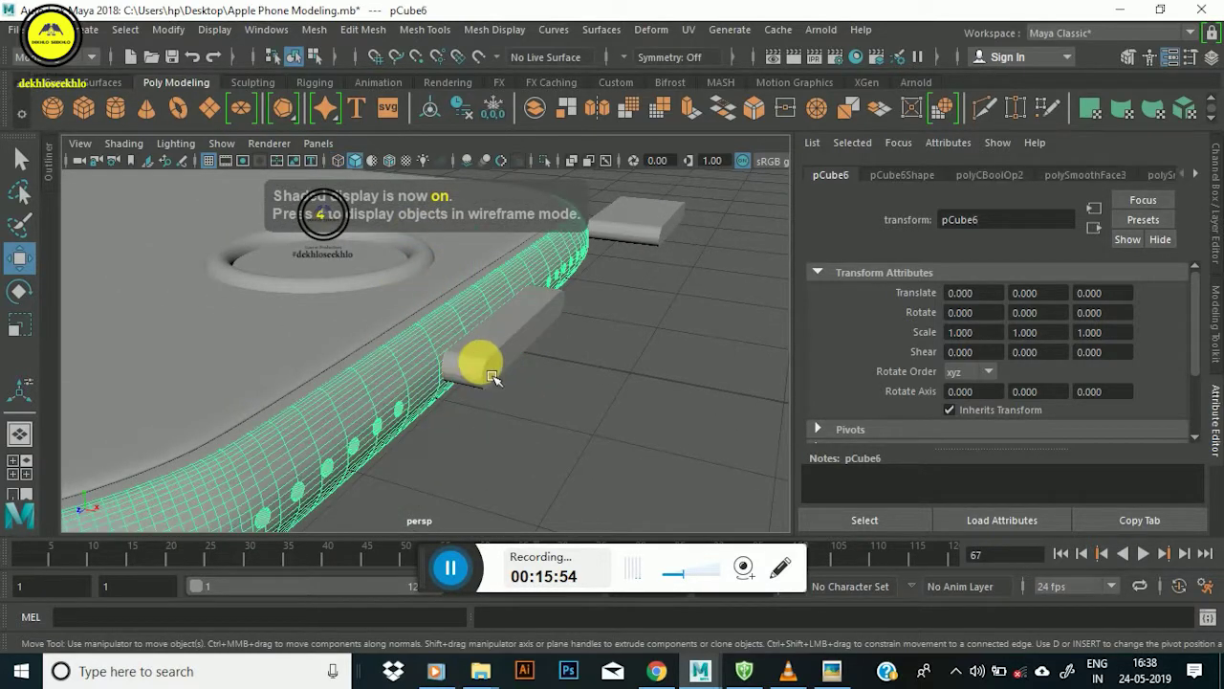
click(498, 368)
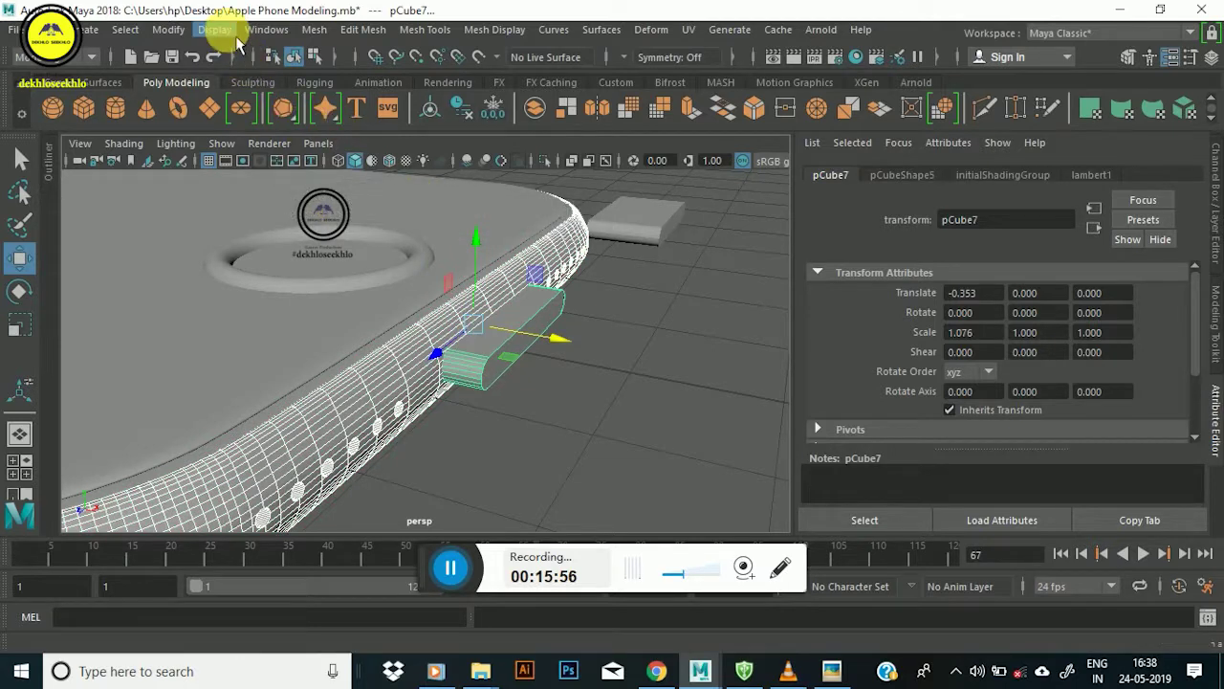
click(313, 30)
mouse_move(351, 75)
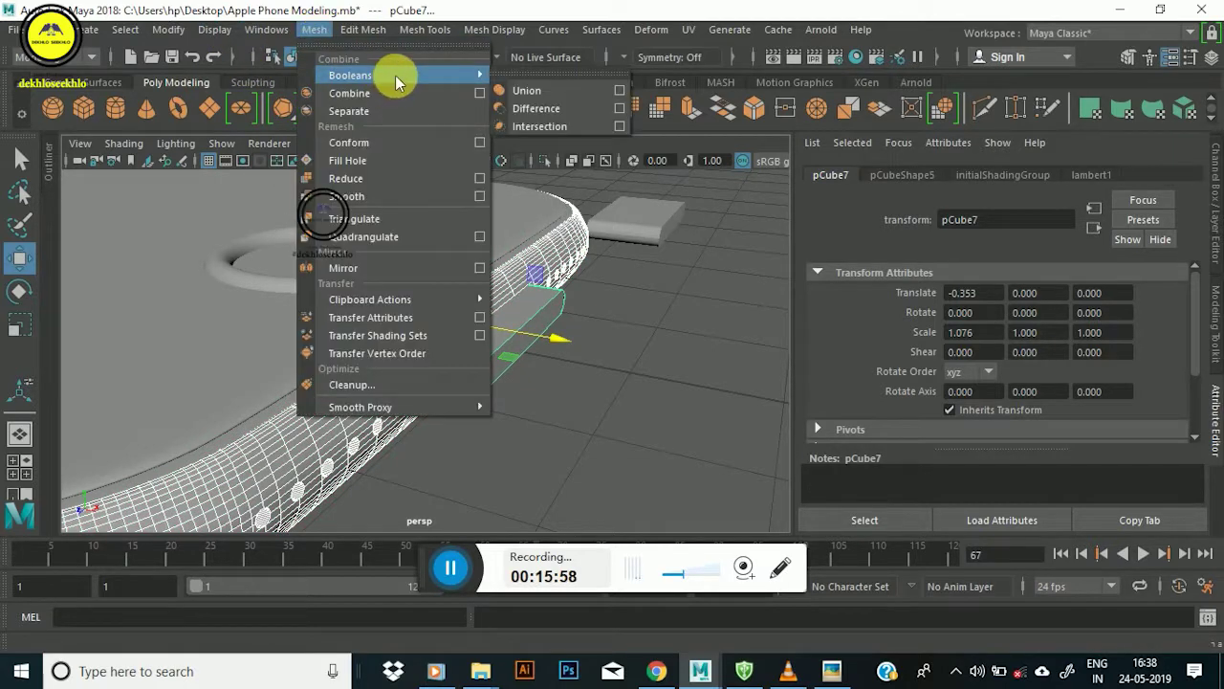
click(559, 113)
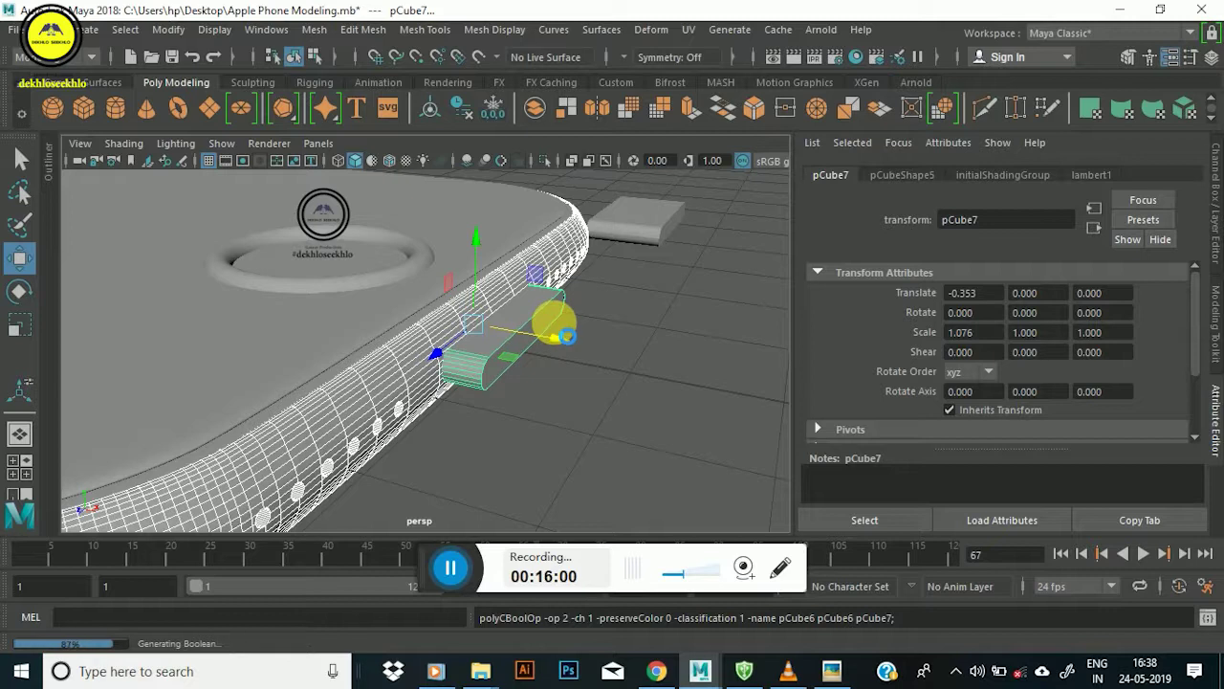
Select the spare pCube8 slab and bring the view to it.
mouse_move(546, 322)
alt+mouse_down()
mouse_move(554, 331)
mouse_move(465, 312)
mouse_move(455, 395)
mouse_move(418, 287)
alt+mouse_up()
scroll(440, 377, up, 5)
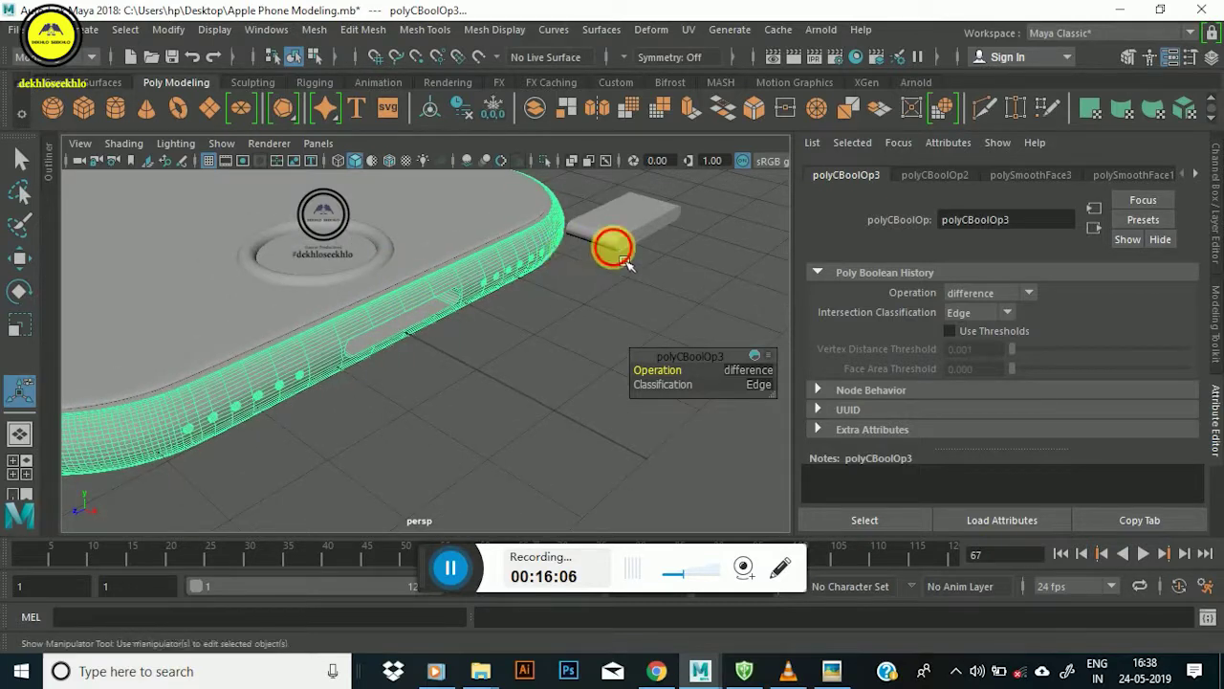
click(615, 241)
mouse_move(618, 238)
alt+mouse_down()
mouse_move(486, 334)
mouse_move(487, 311)
alt+mouse_up()
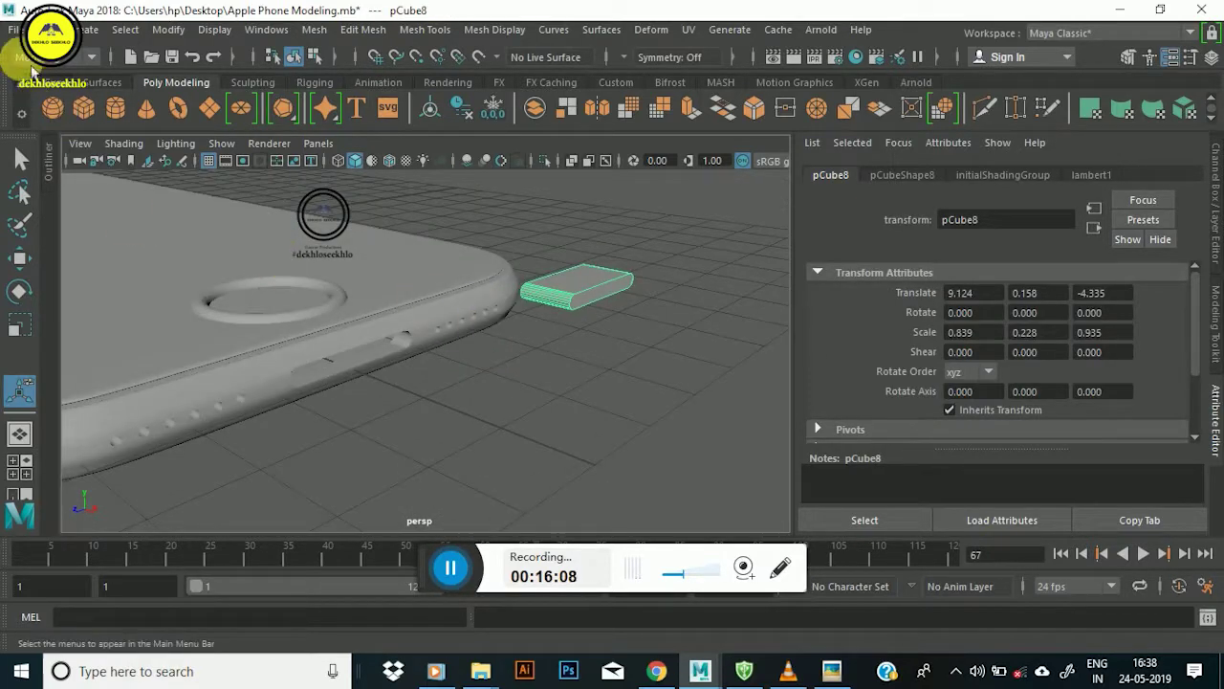
Save the scene with File > Save Scene.
click(18, 29)
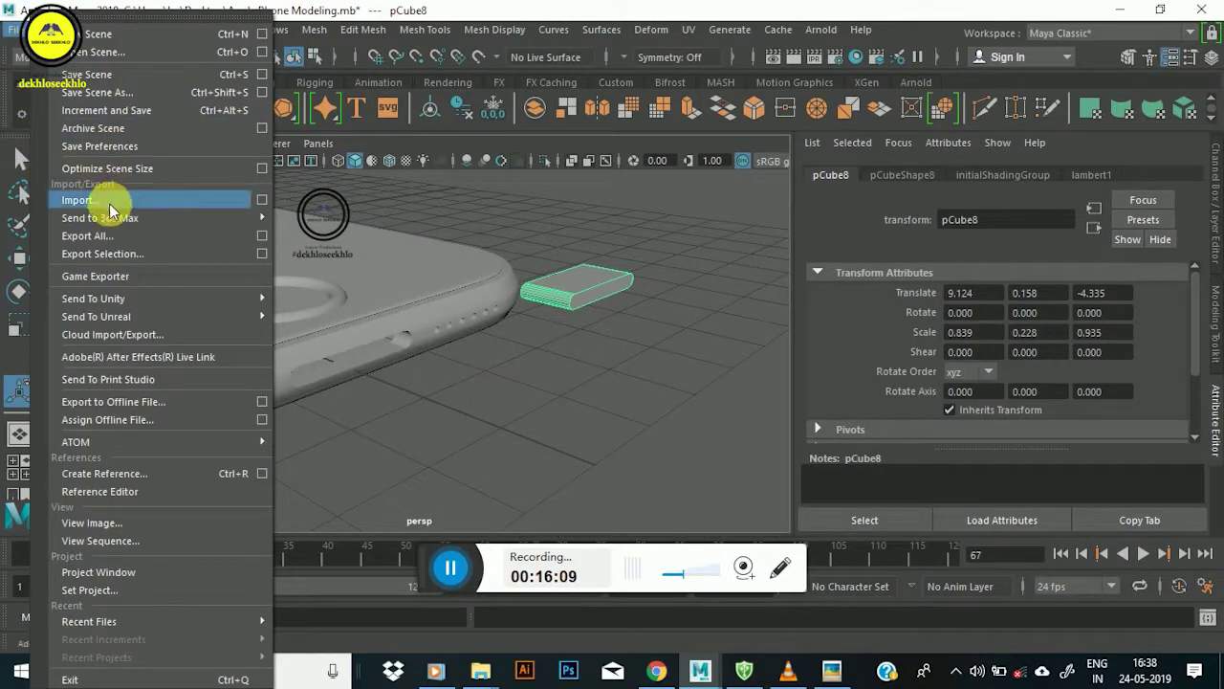
click(86, 74)
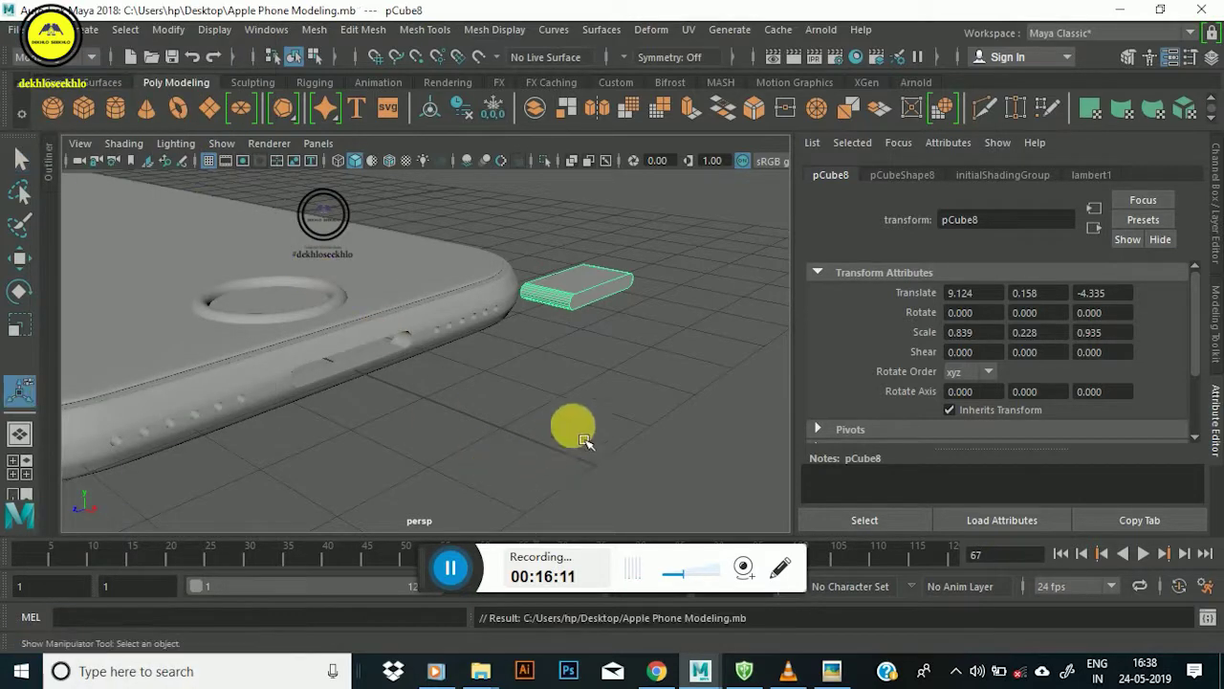
alt+drag(561, 274, 689, 335)
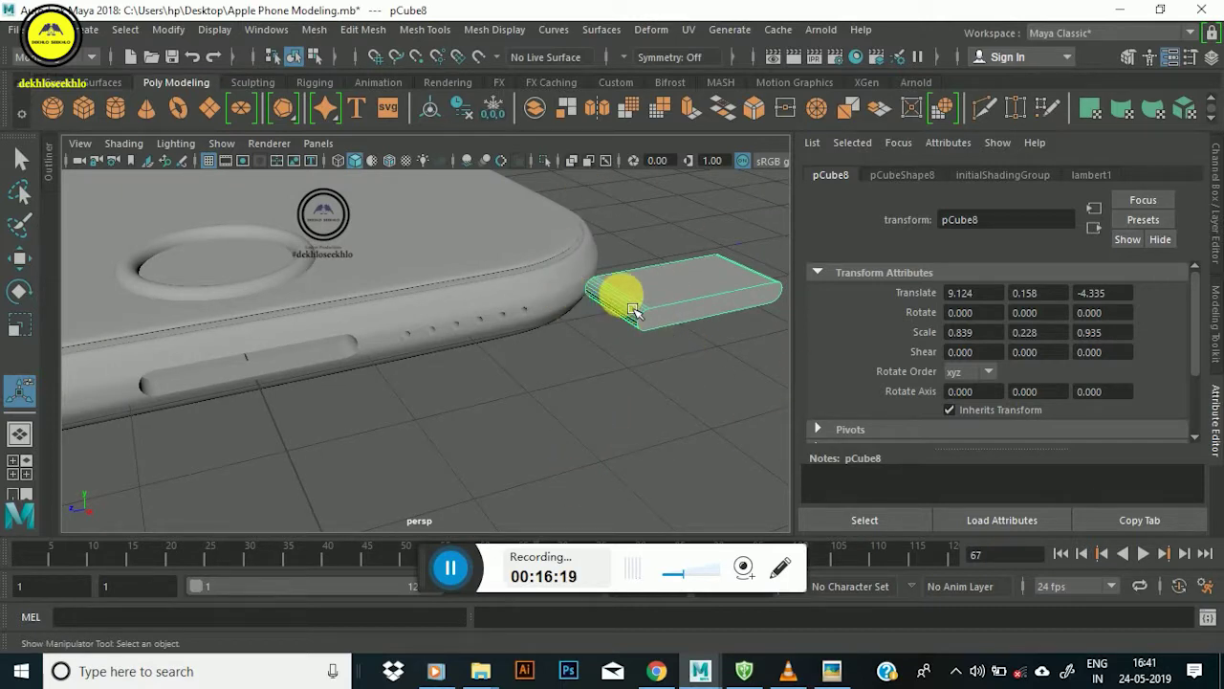
Slide pCube8 to X 8.649 against the edge, scaled to 0.817, 0.222, 0.910.
key(w)
mouse_move(626, 304)
mouse_down()
mouse_move(145, 389)
mouse_move(359, 380)
mouse_move(404, 419)
mouse_move(418, 405)
mouse_up()
key(r)
key(w)
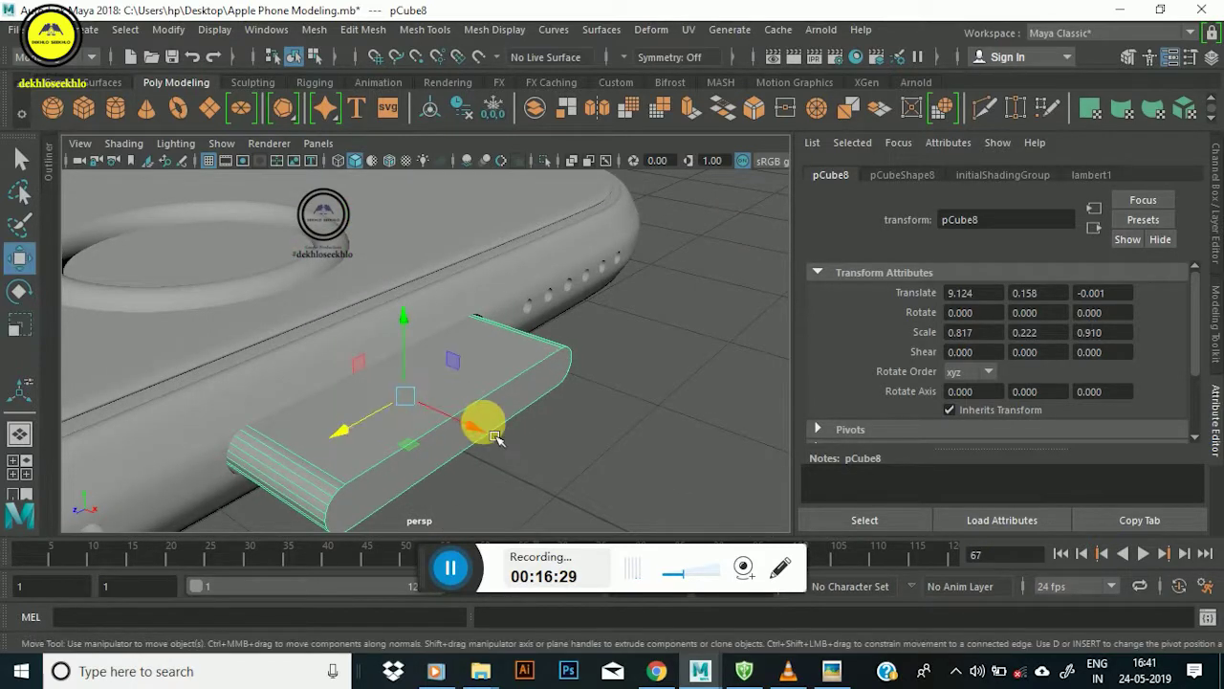
mouse_move(498, 445)
mouse_down()
mouse_move(355, 401)
mouse_move(437, 323)
mouse_move(444, 341)
mouse_up()
scroll(406, 405, up, 5)
scroll(396, 334, down, 3)
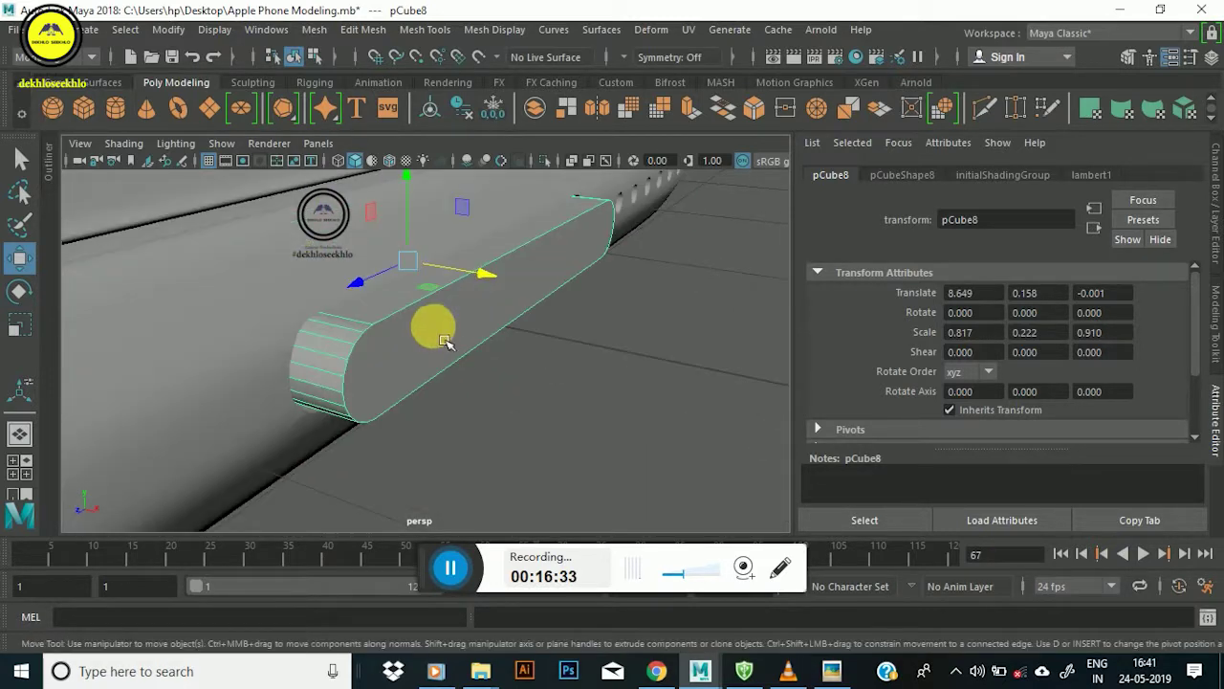
Switch pCube8 to Face mode and select its long side face.
right_drag(428, 322, 423, 197)
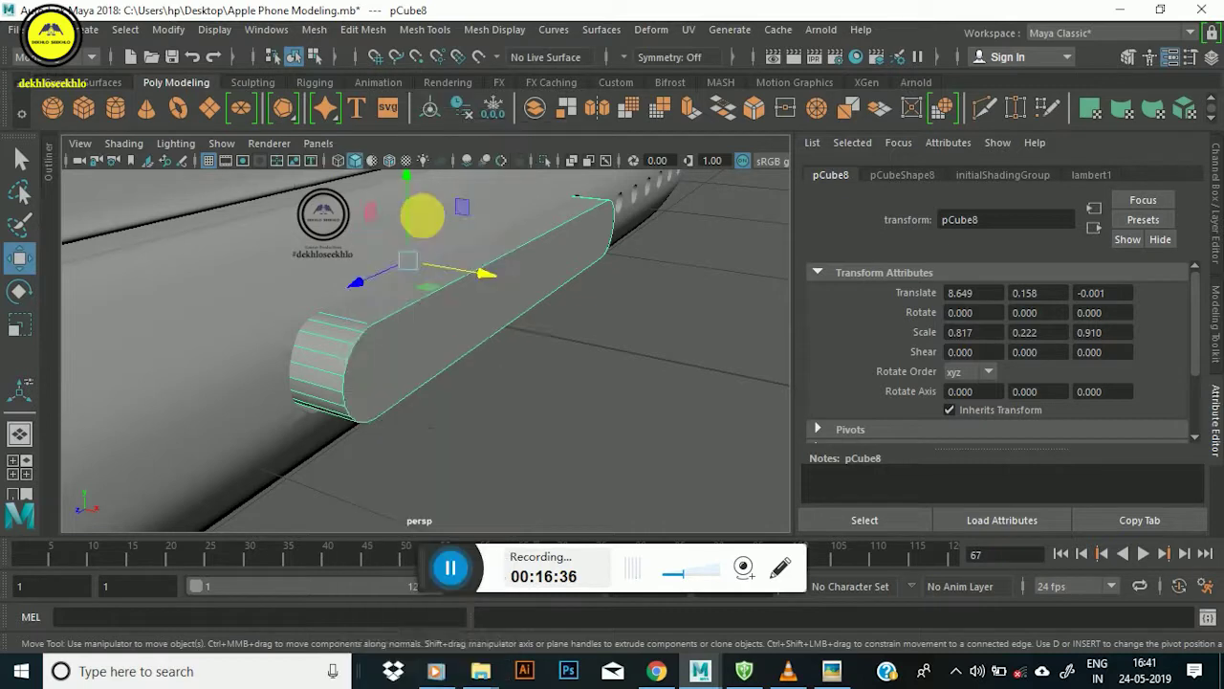
click(519, 328)
click(565, 280)
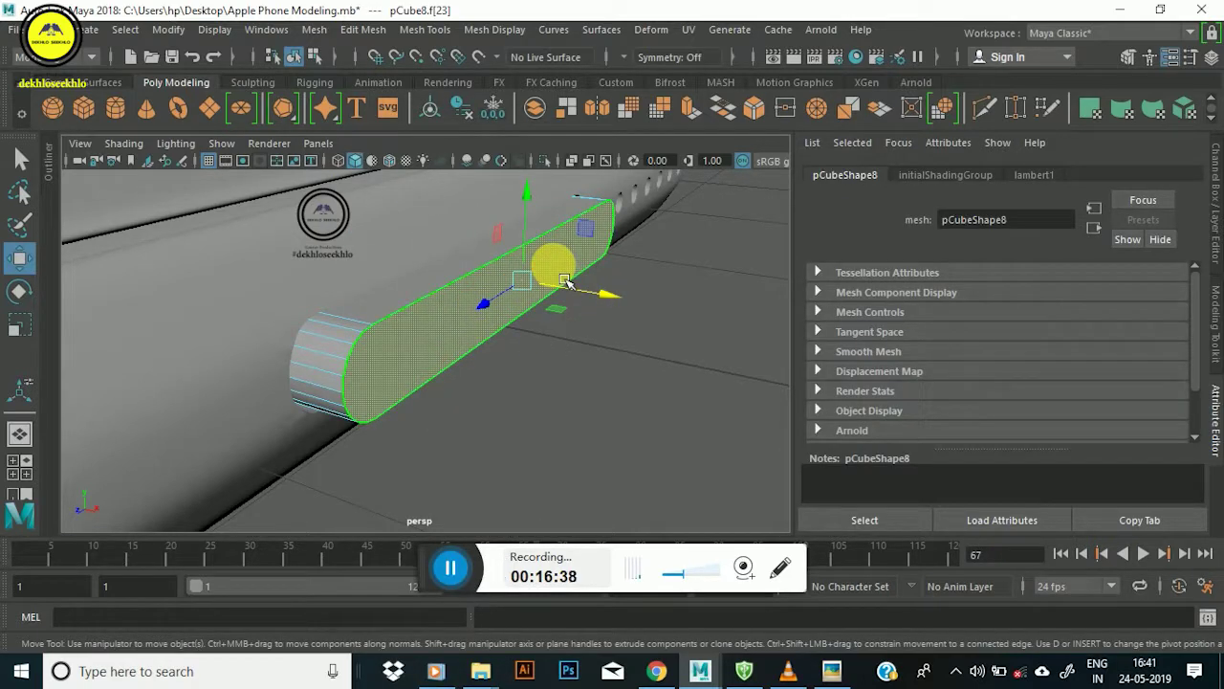
In face mode, extrude pCube8's long side face.
shift+right_click(564, 280)
right_click(565, 279)
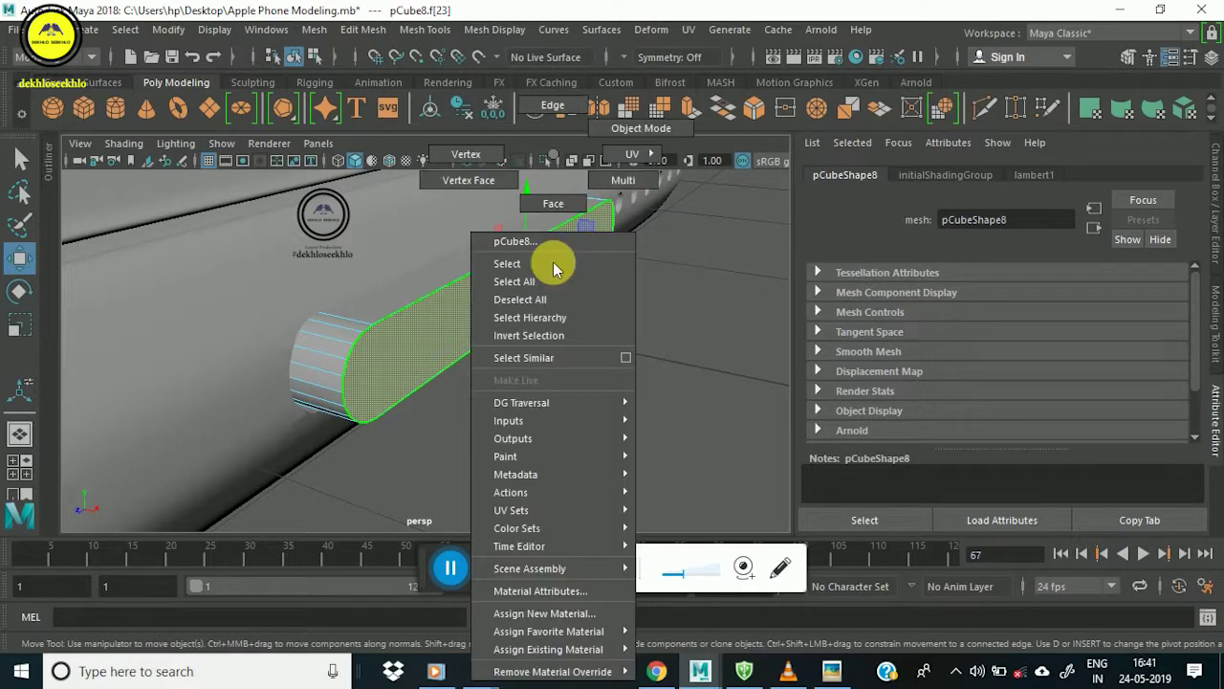
click(553, 203)
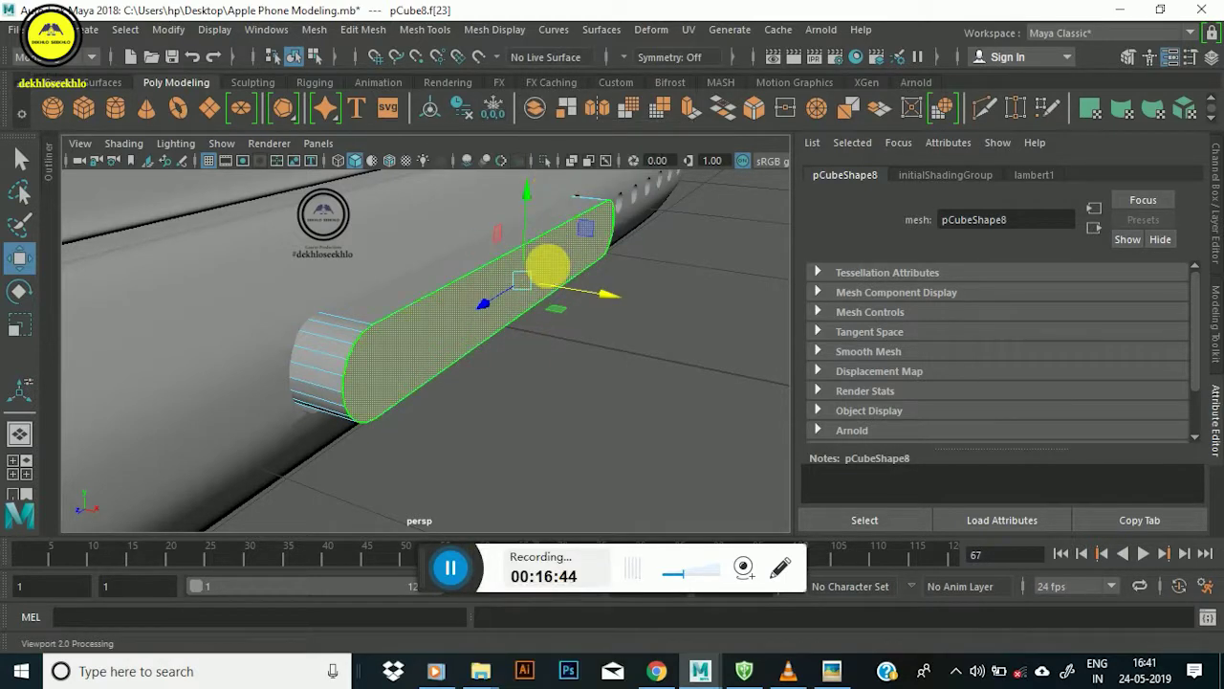
shift+right_click(548, 270)
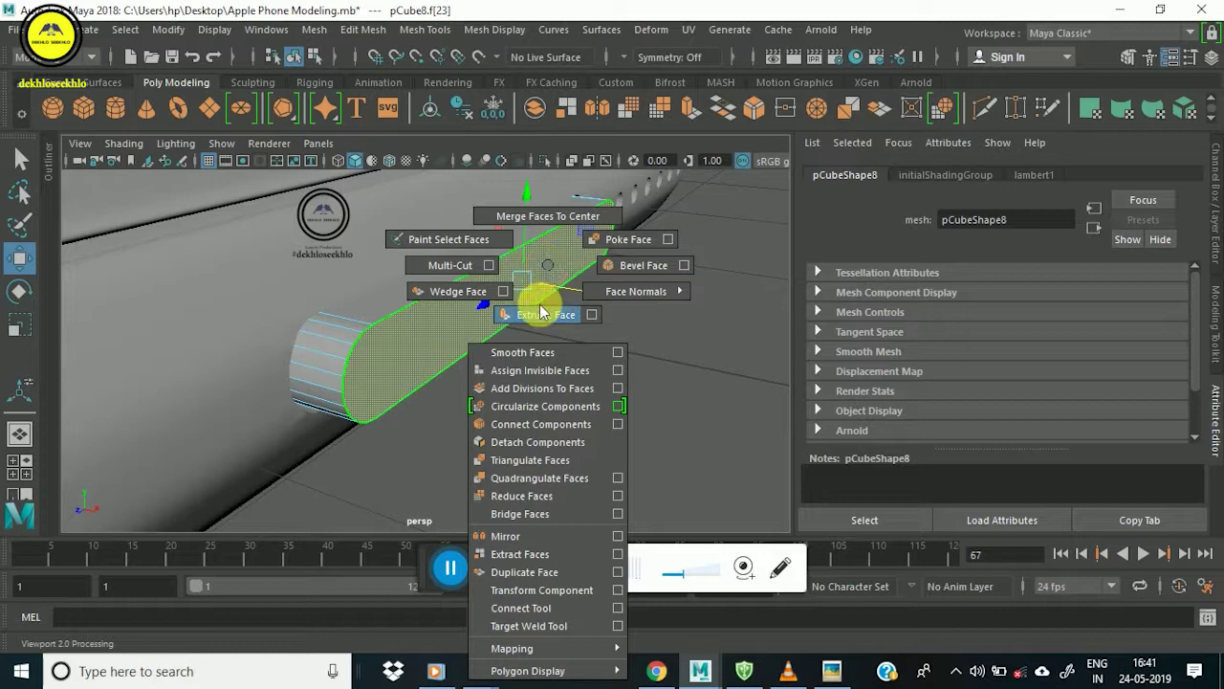
click(543, 314)
Tune the extrusion offset, settling on 0.02 for a thin inset border.
middle_drag(670, 412, 675, 412)
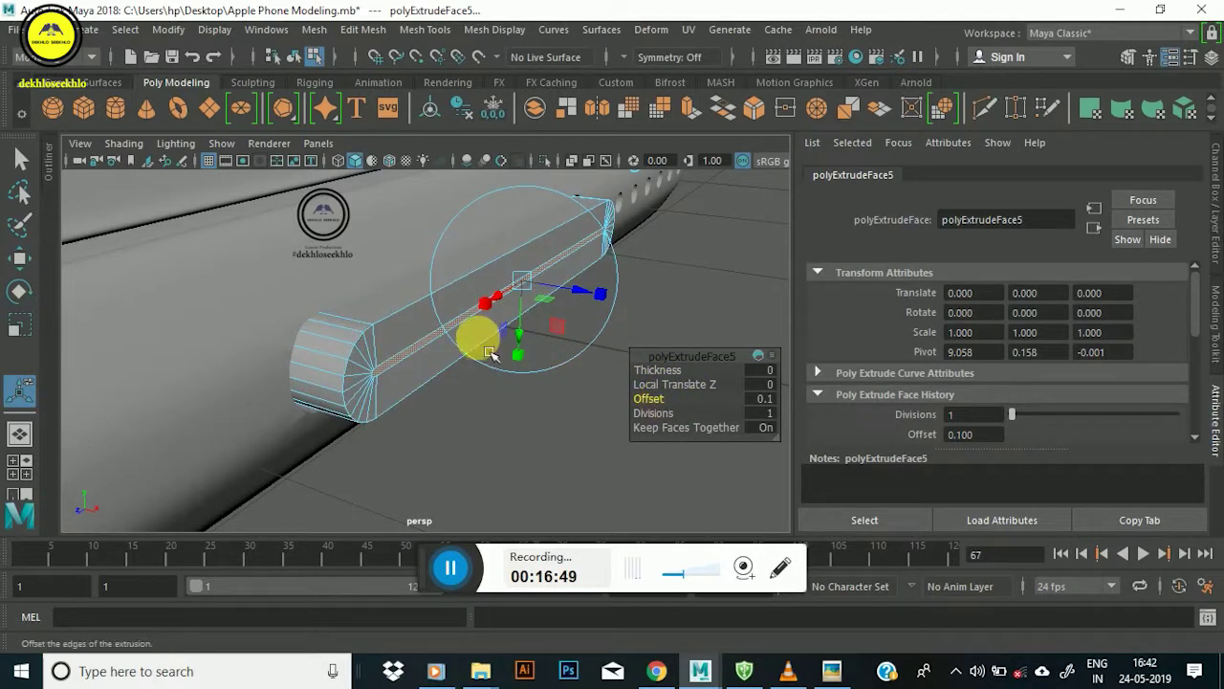
scroll(445, 339, up, 3)
middle_drag(675, 420, 546, 409)
mouse_move(547, 409)
alt+mouse_down()
mouse_move(508, 405)
mouse_move(430, 331)
mouse_move(395, 362)
mouse_move(355, 287)
mouse_move(510, 410)
mouse_move(390, 287)
mouse_move(586, 414)
alt+mouse_up()
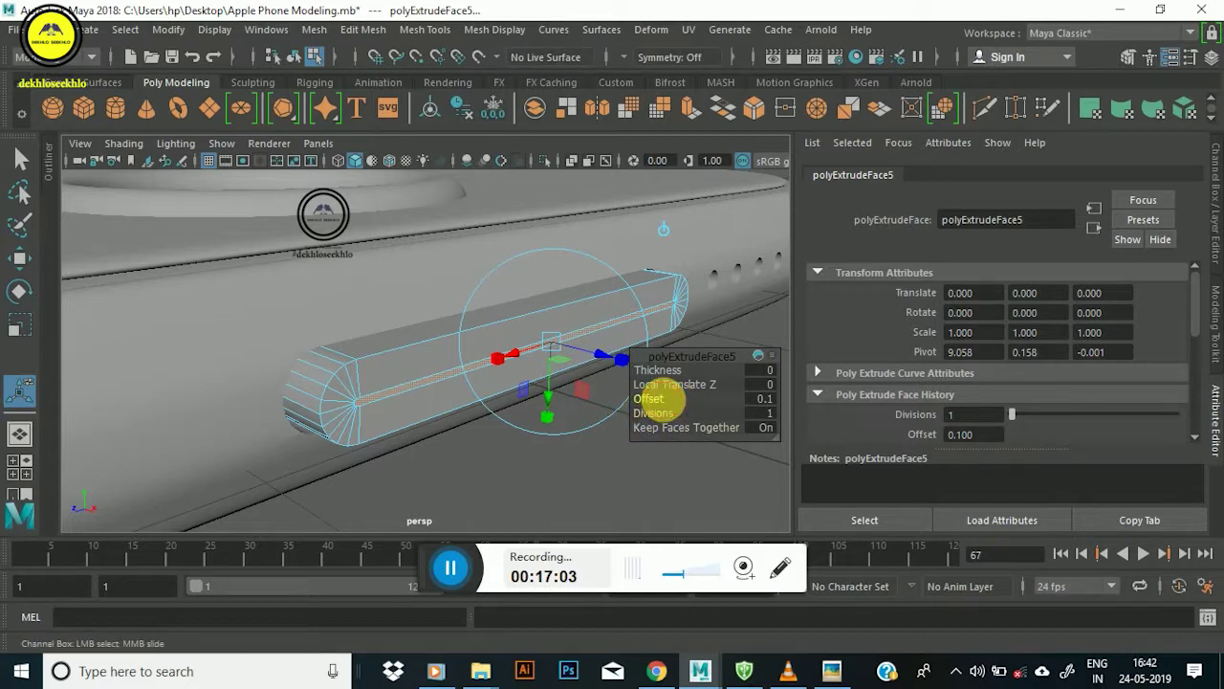
drag(667, 414, 724, 428)
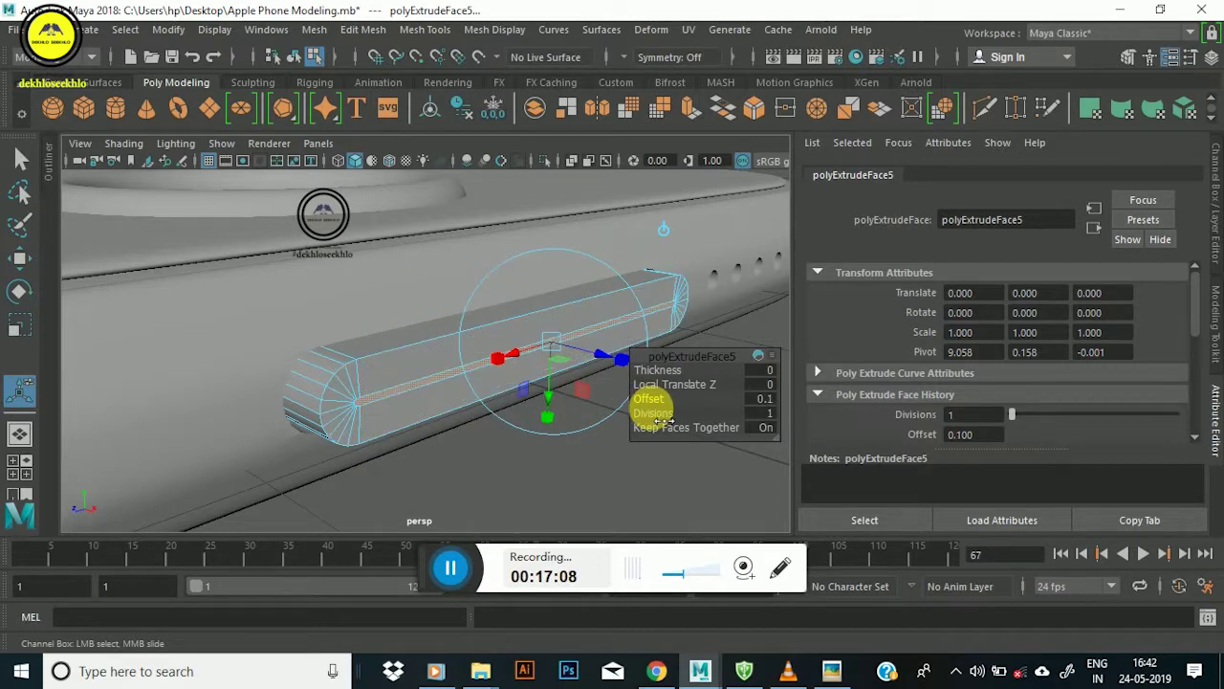
click(763, 395)
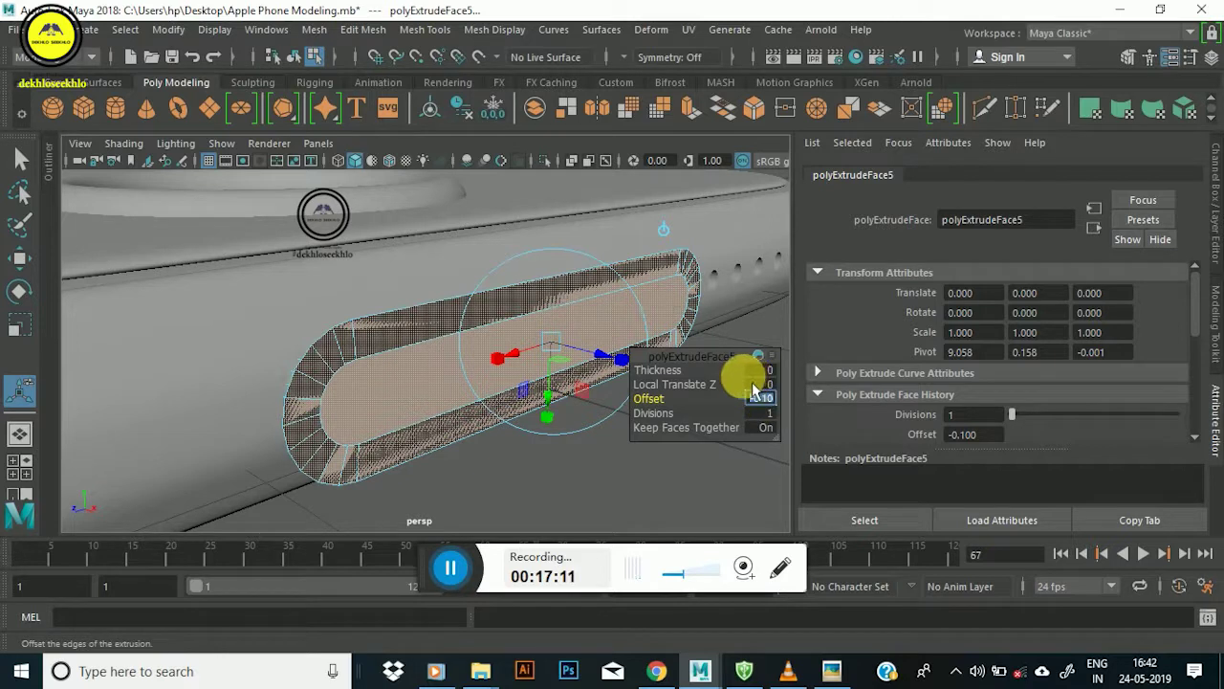
text(0.1)
key(Return)
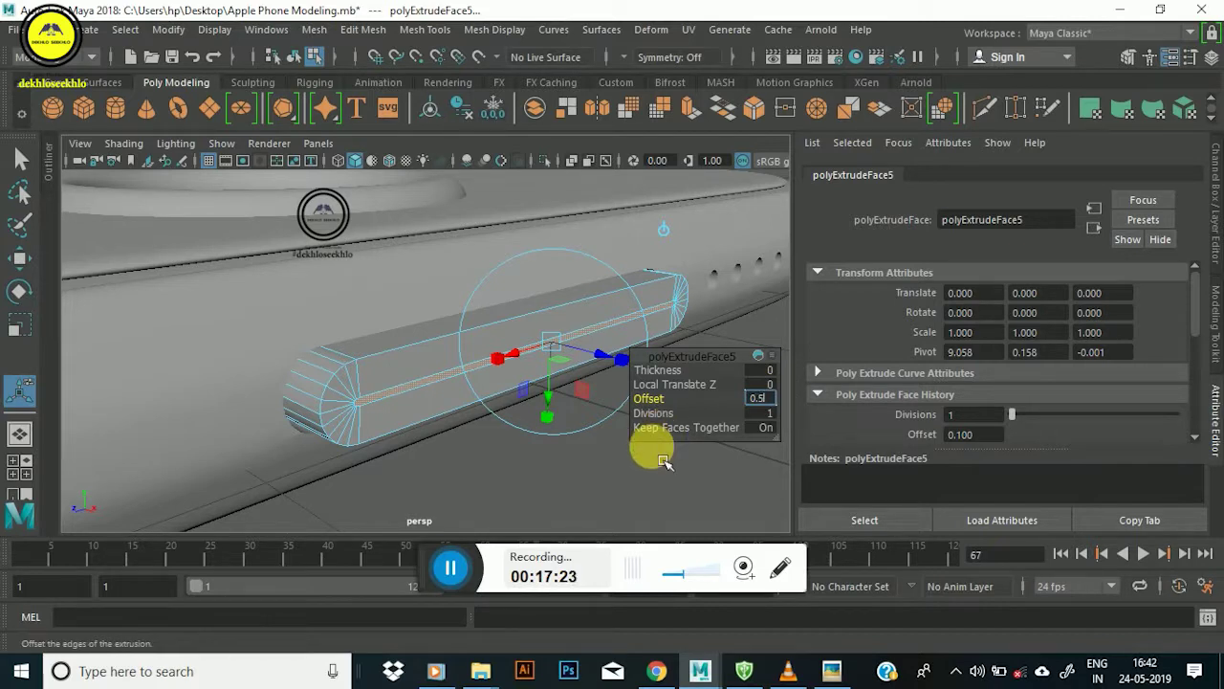
key(Return)
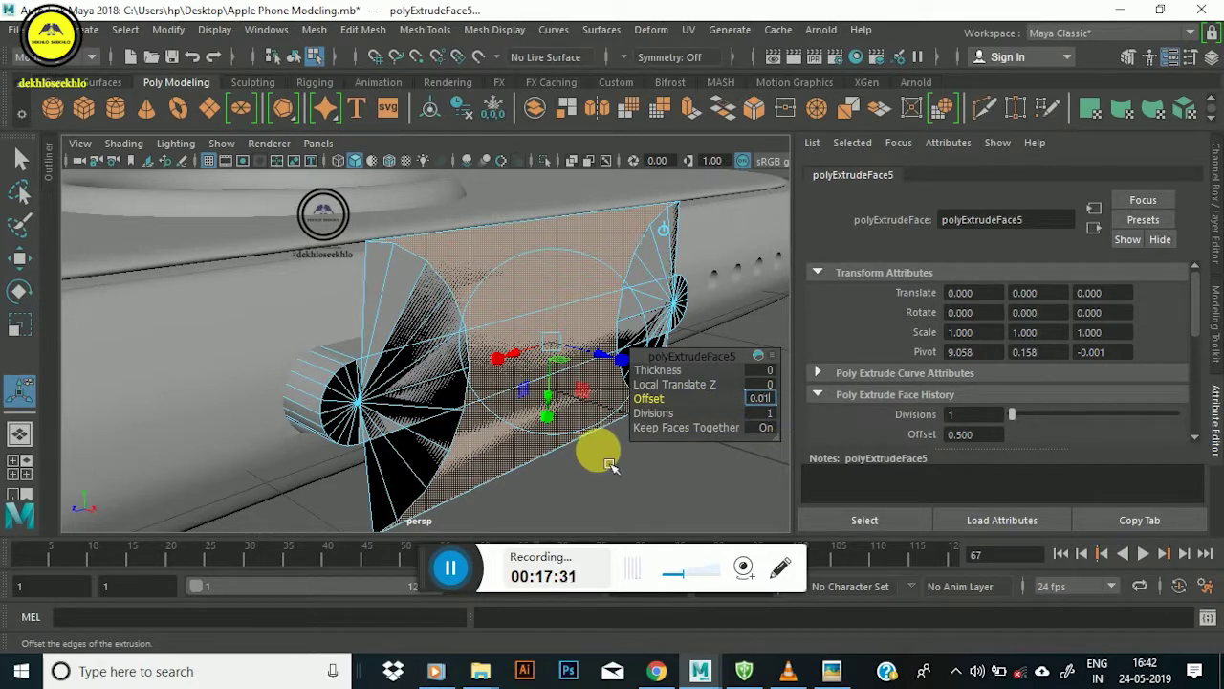
key(Return)
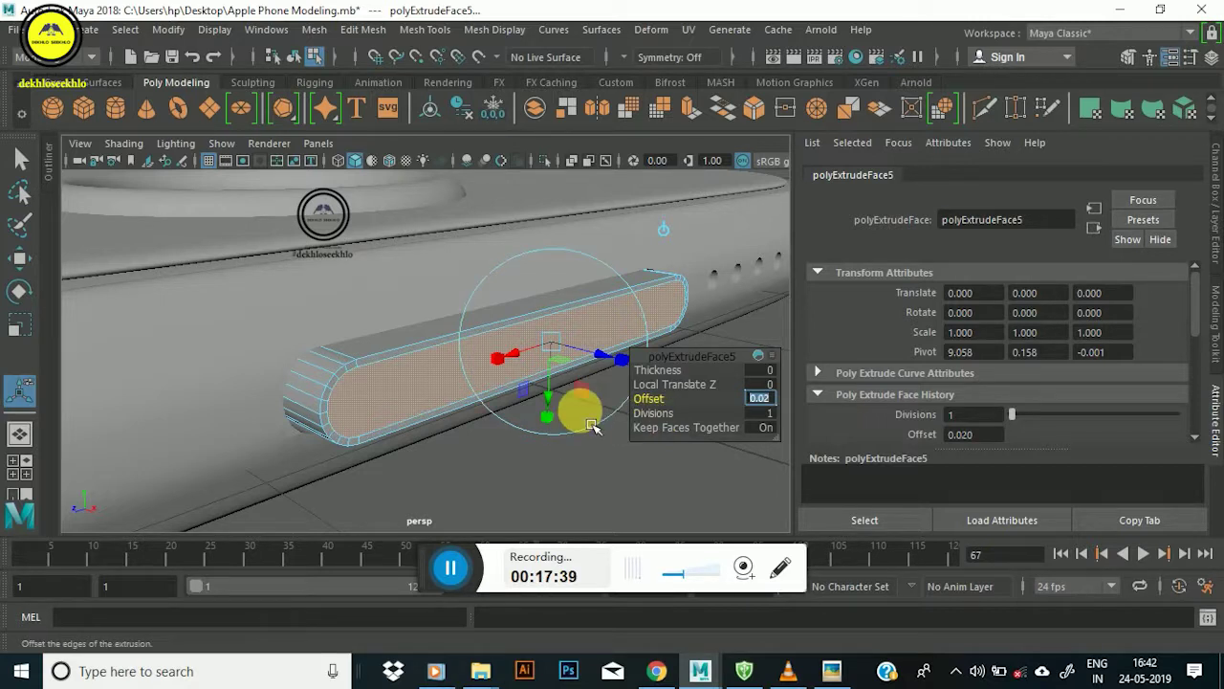
Look down on the slot and select the slot cube's inset face.
mouse_move(487, 377)
alt+mouse_down()
mouse_move(486, 421)
mouse_move(491, 370)
mouse_move(432, 363)
alt+mouse_up()
right_click(432, 363)
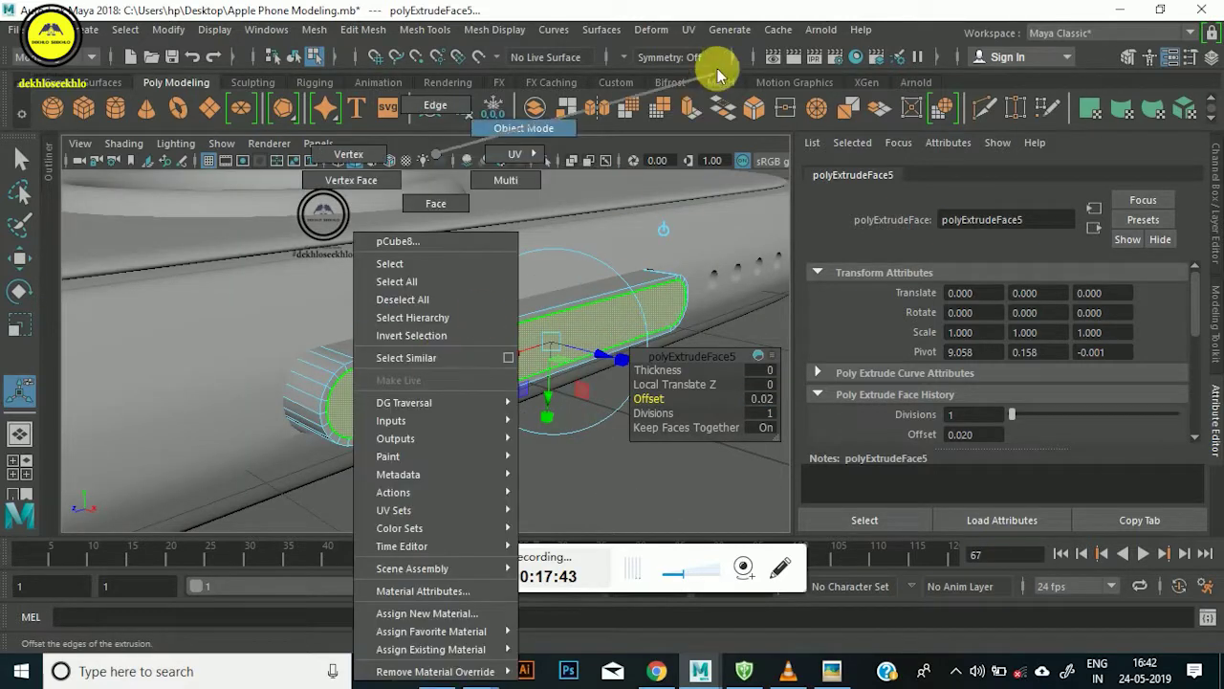
key(q)
alt+right_drag(568, 296, 546, 342)
click(546, 341)
right_drag(476, 225, 476, 196)
click(522, 367)
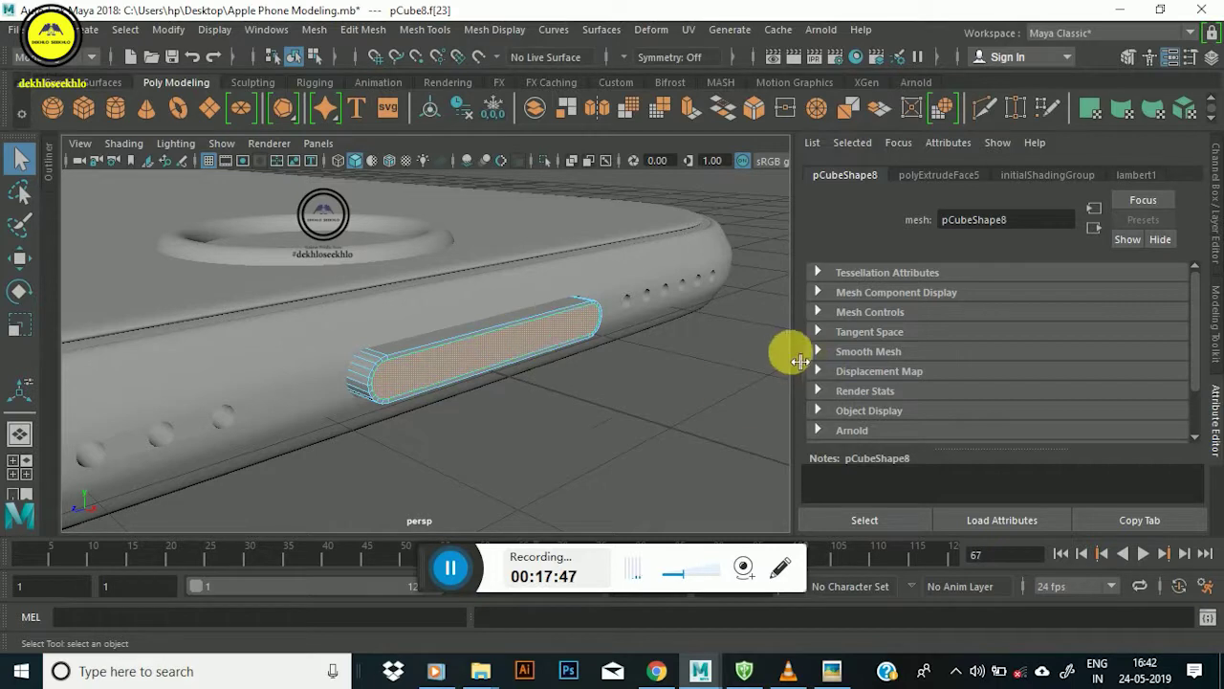
Extrude the inset face inward and delete it, leaving a hollow rounded ring.
key(w)
mouse_move(465, 410)
alt+mouse_down()
mouse_move(539, 437)
mouse_move(682, 409)
mouse_move(596, 392)
alt+mouse_up()
key(f)
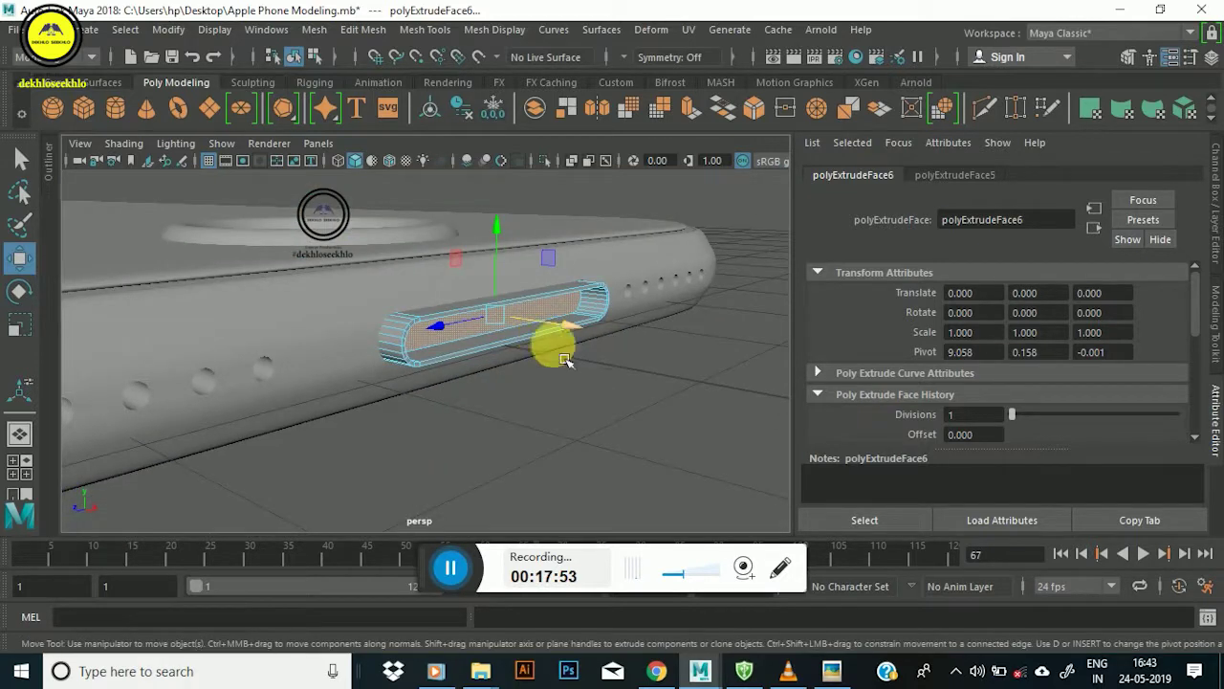
mouse_move(583, 341)
mouse_down()
mouse_move(500, 342)
mouse_move(432, 309)
mouse_move(561, 370)
mouse_move(437, 296)
mouse_move(498, 342)
mouse_up()
key(Delete)
mouse_move(489, 330)
alt+mouse_down()
mouse_move(527, 376)
mouse_move(546, 355)
mouse_move(532, 374)
mouse_move(580, 416)
alt+mouse_up()
In Object Mode, shift pCube8 left along X and scale it up slightly to fit the slot.
right_drag(583, 418, 724, 127)
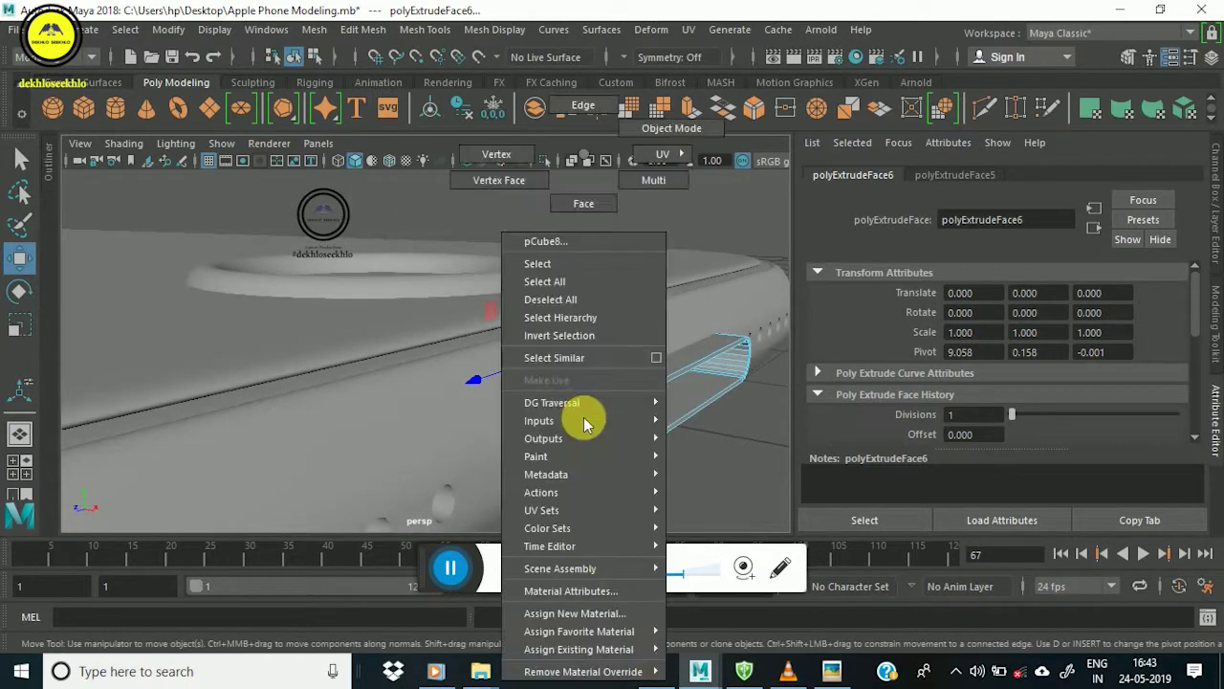
mouse_move(687, 406)
mouse_down()
mouse_move(662, 399)
mouse_move(601, 274)
mouse_move(519, 336)
mouse_move(573, 339)
mouse_move(599, 330)
mouse_move(577, 315)
mouse_move(577, 328)
mouse_move(468, 312)
mouse_up()
alt+middle_drag(467, 312, 550, 301)
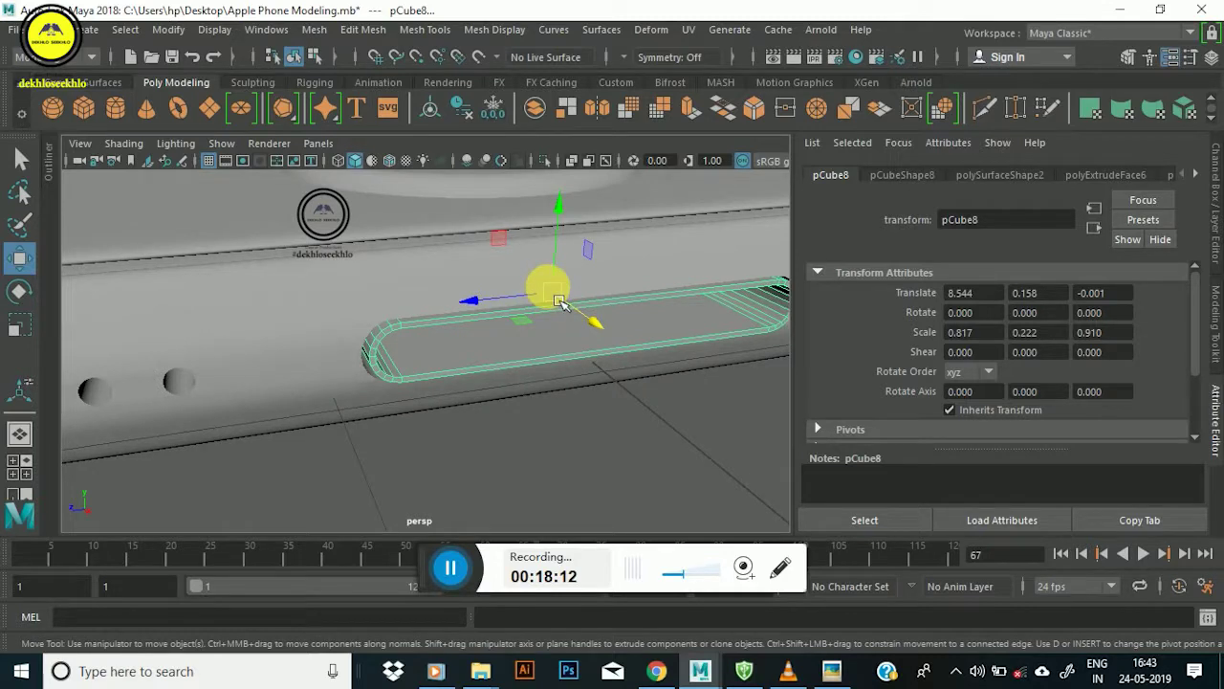
key(r)
drag(567, 308, 570, 310)
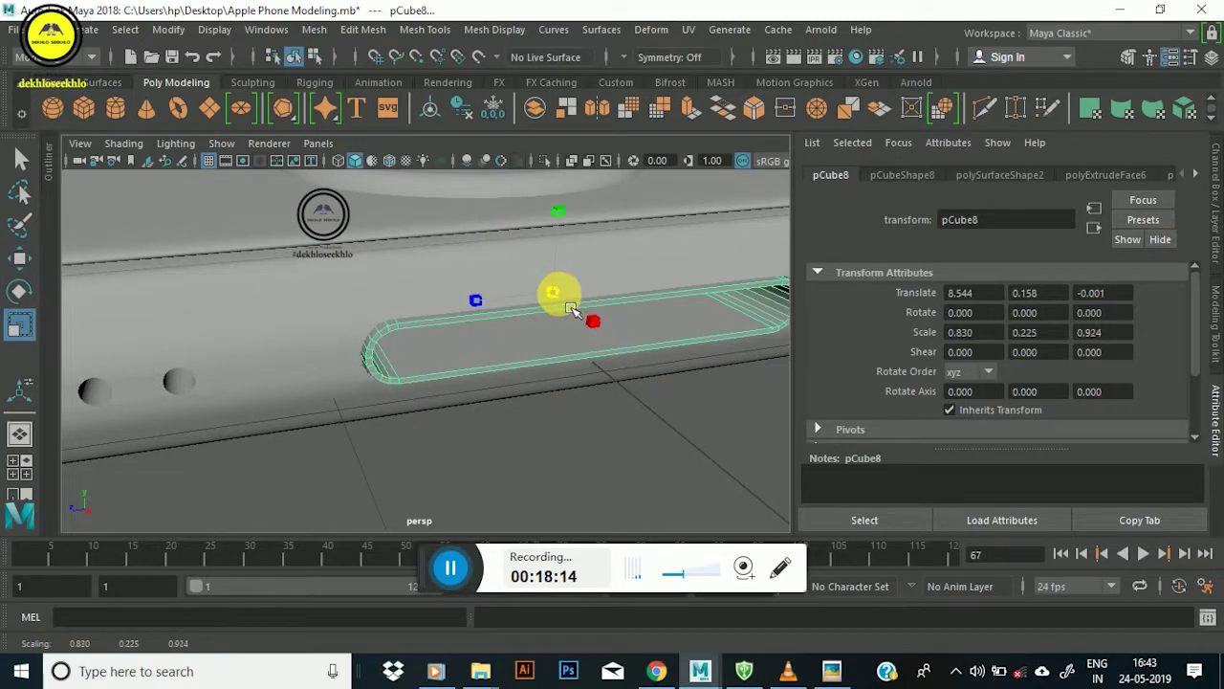
mouse_move(495, 325)
alt+mouse_down()
mouse_move(544, 354)
mouse_move(478, 391)
mouse_move(383, 410)
mouse_move(309, 316)
mouse_move(400, 371)
mouse_move(505, 382)
mouse_move(497, 396)
alt+mouse_up()
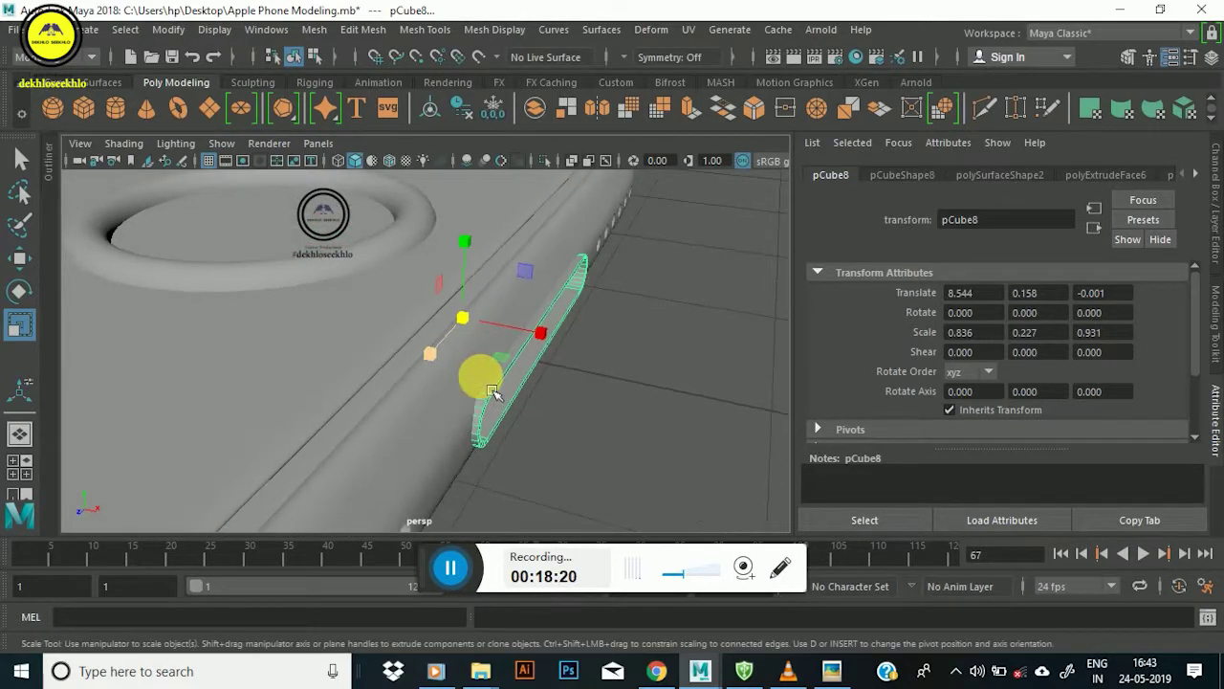
right_click(457, 337)
mouse_move(683, 268)
alt+mouse_down()
mouse_move(626, 338)
mouse_move(567, 332)
alt+mouse_up()
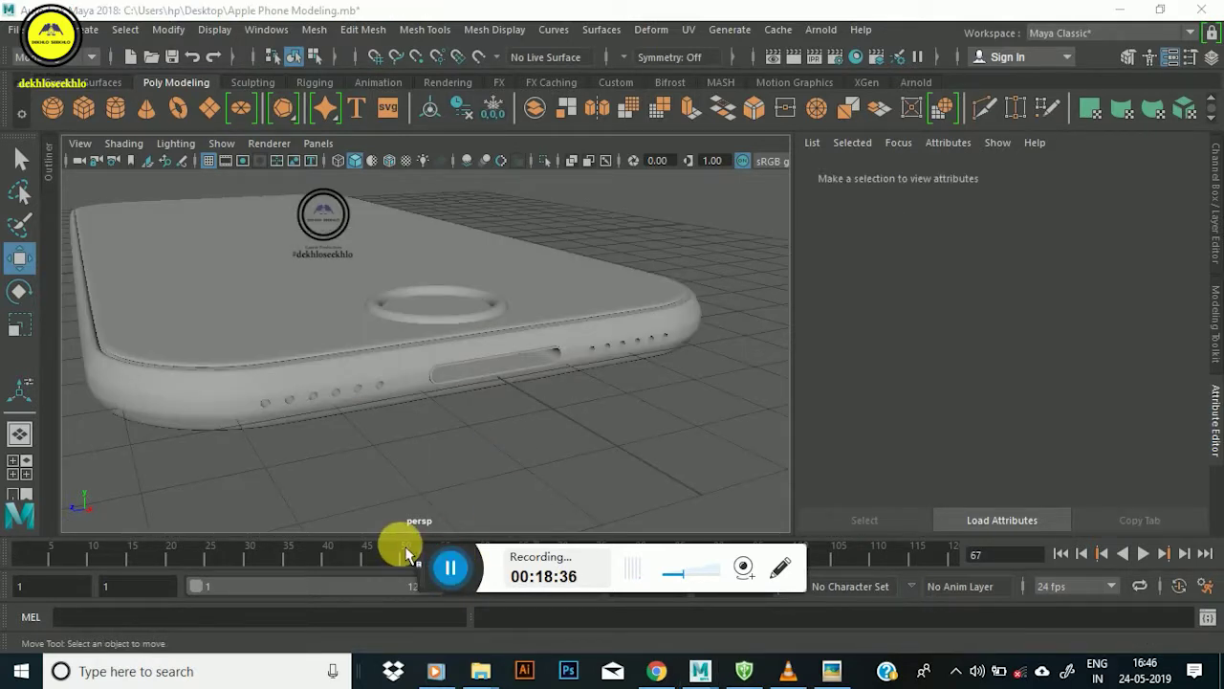
Review the iPhone 8 reference photo in Picasa, then return to the Maya phone scene.
click(830, 670)
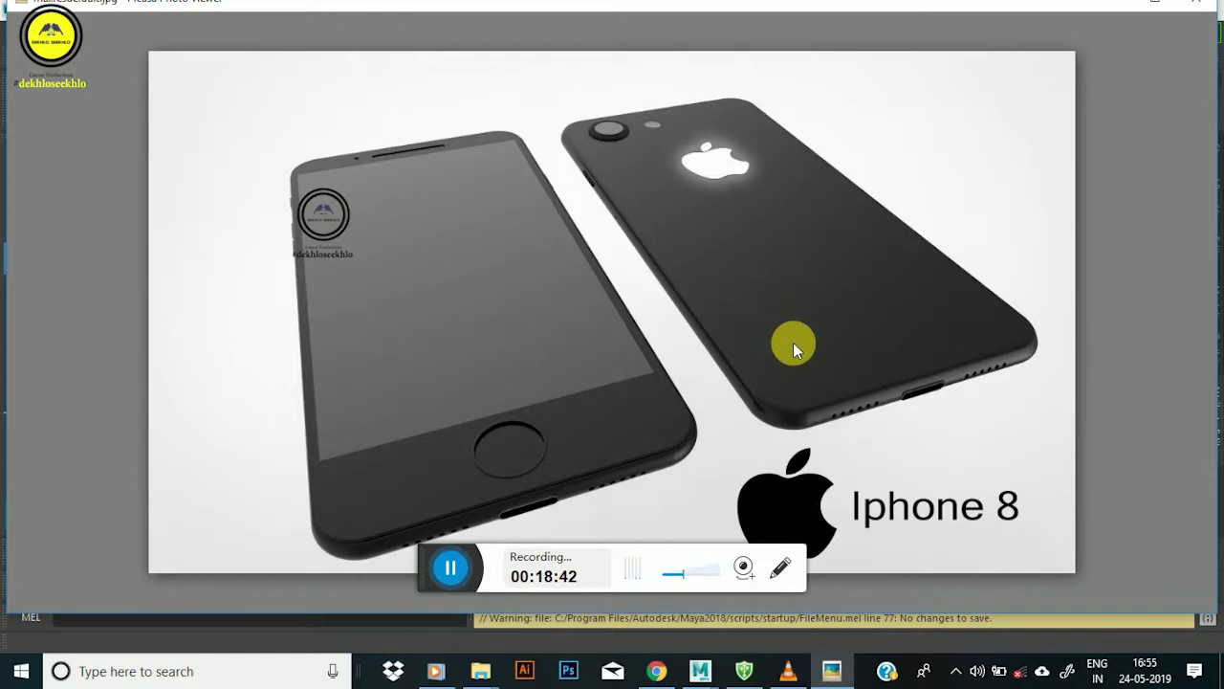
scroll(670, 239, up, 2)
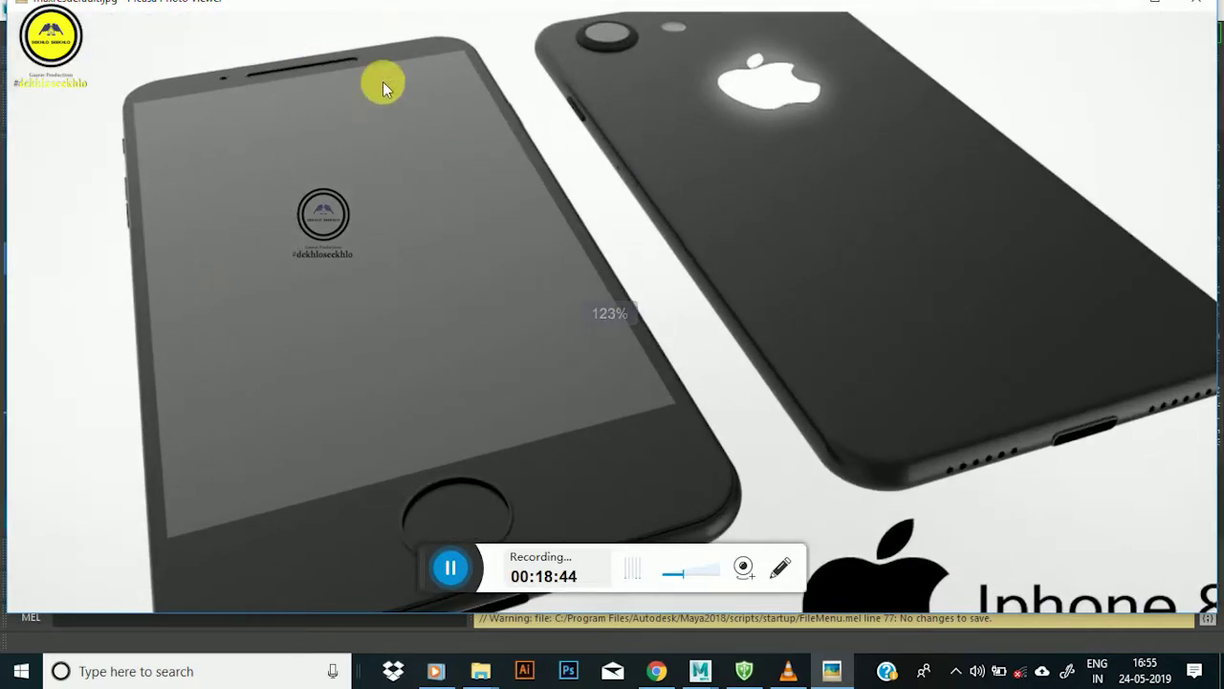
scroll(720, 294, down, 2)
scroll(720, 294, down, 1)
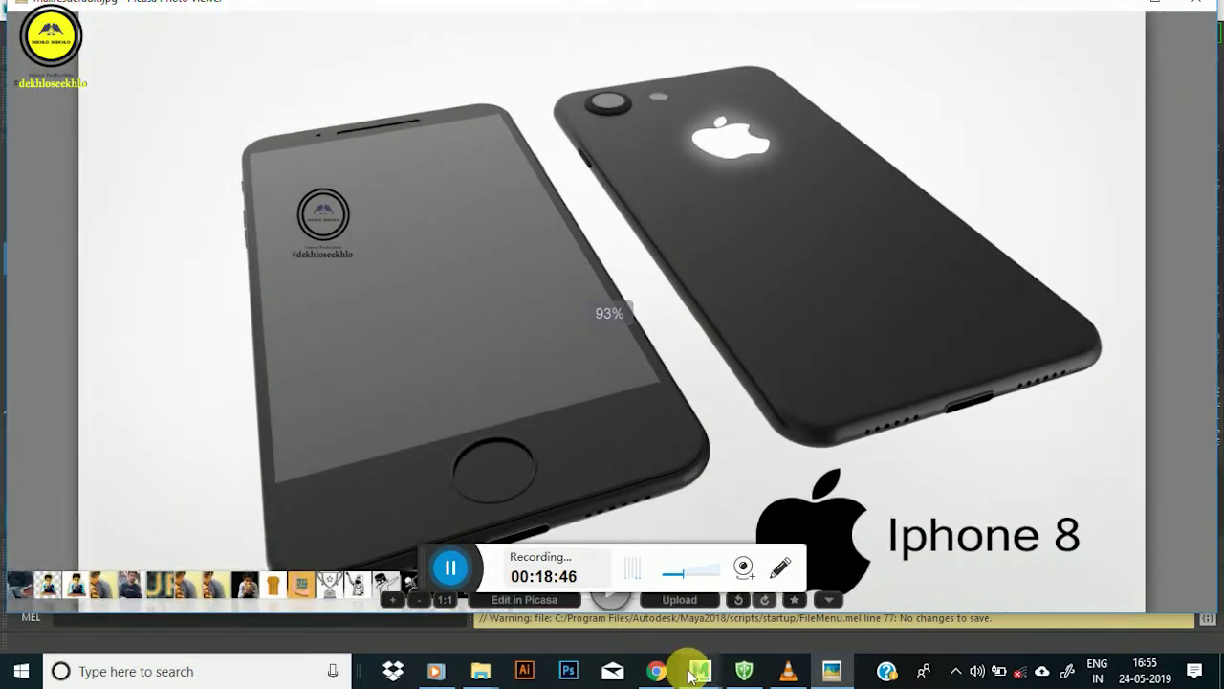
mouse_move(700, 671)
click(777, 575)
mouse_move(648, 336)
alt+mouse_down()
mouse_move(377, 316)
mouse_move(487, 322)
mouse_move(634, 459)
mouse_move(583, 368)
alt+mouse_up()
Zoom in on the phone's corner, select the small cube pCube10 and slide it along X toward the phone.
mouse_move(583, 368)
alt+right_down()
mouse_move(536, 355)
mouse_move(544, 306)
mouse_move(487, 347)
alt+right_up()
alt+drag(487, 347, 626, 362)
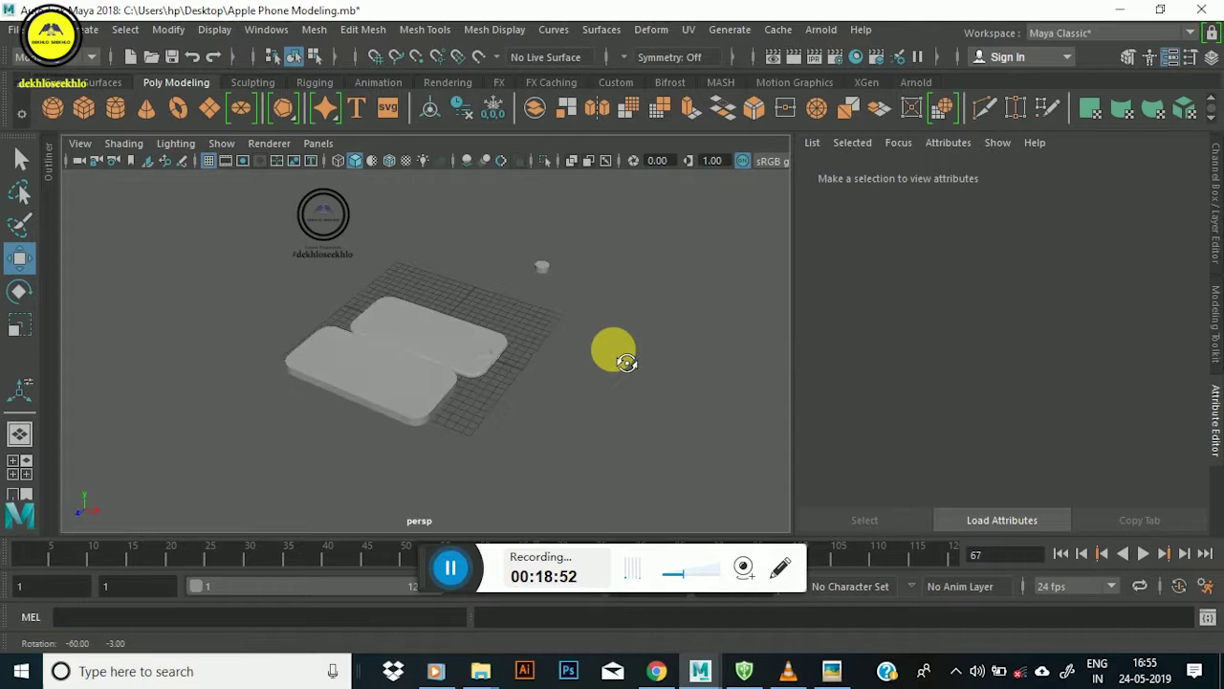
alt+right_drag(626, 362, 308, 328)
alt+drag(309, 328, 423, 430)
alt+right_drag(424, 429, 445, 358)
alt+drag(446, 358, 390, 360)
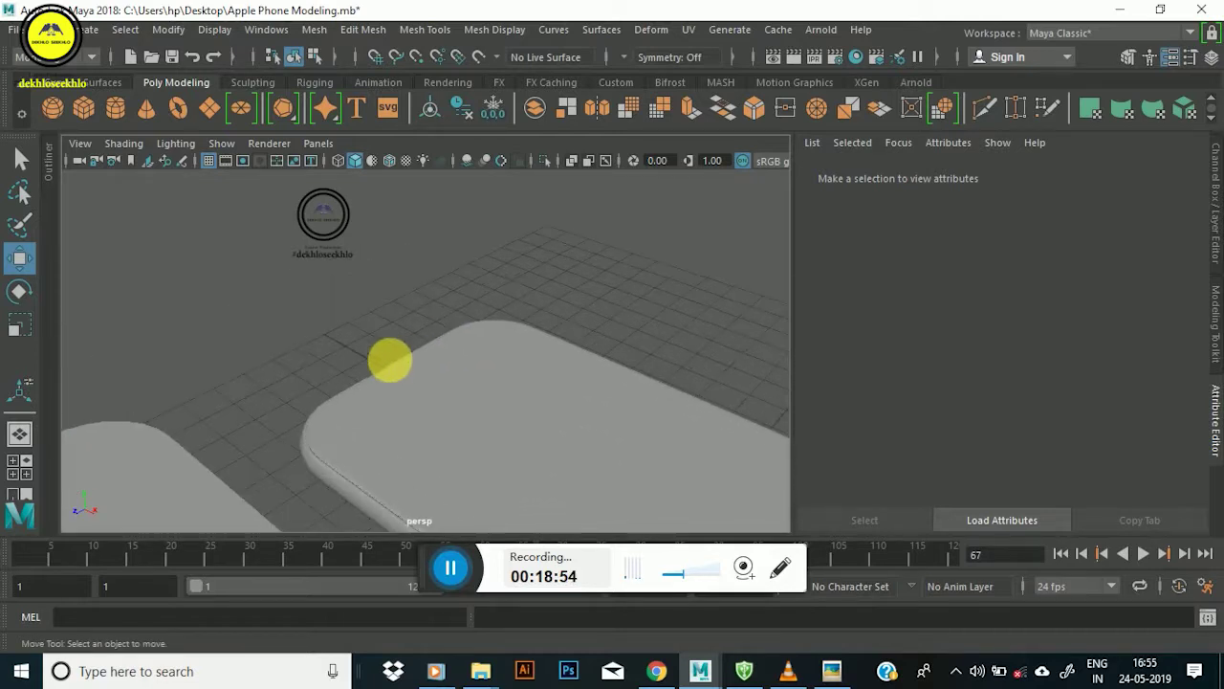
click(424, 347)
key(f)
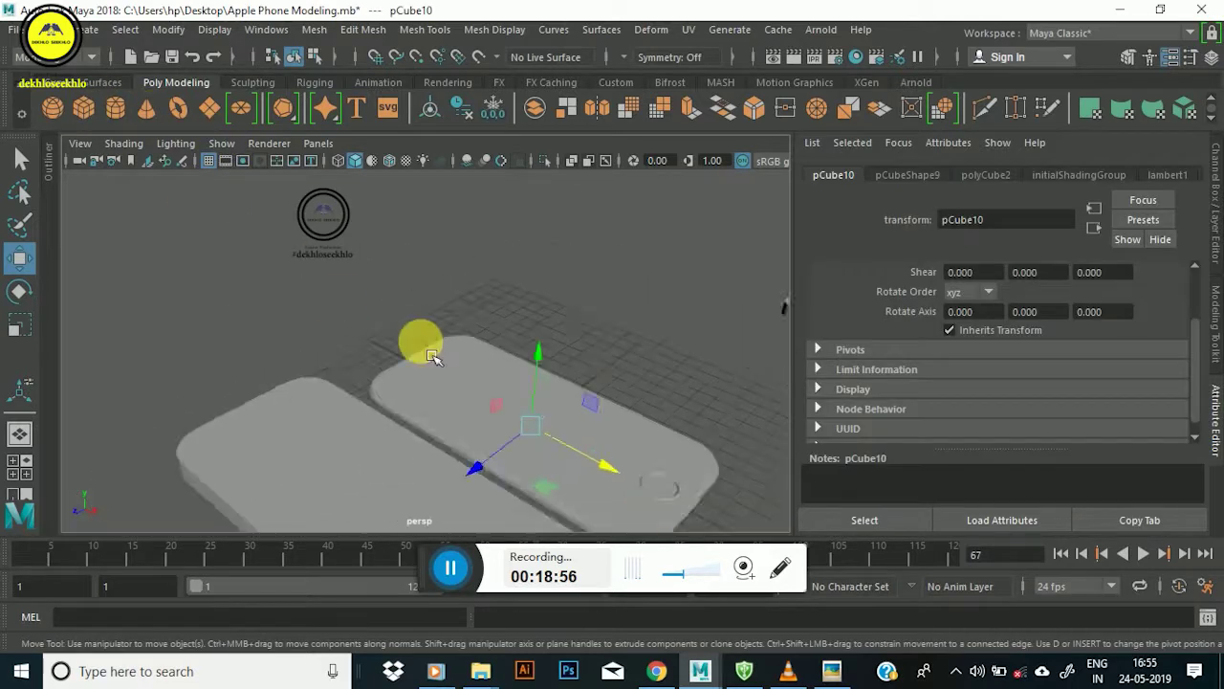
alt+right_drag(453, 316, 696, 404)
drag(696, 404, 597, 356)
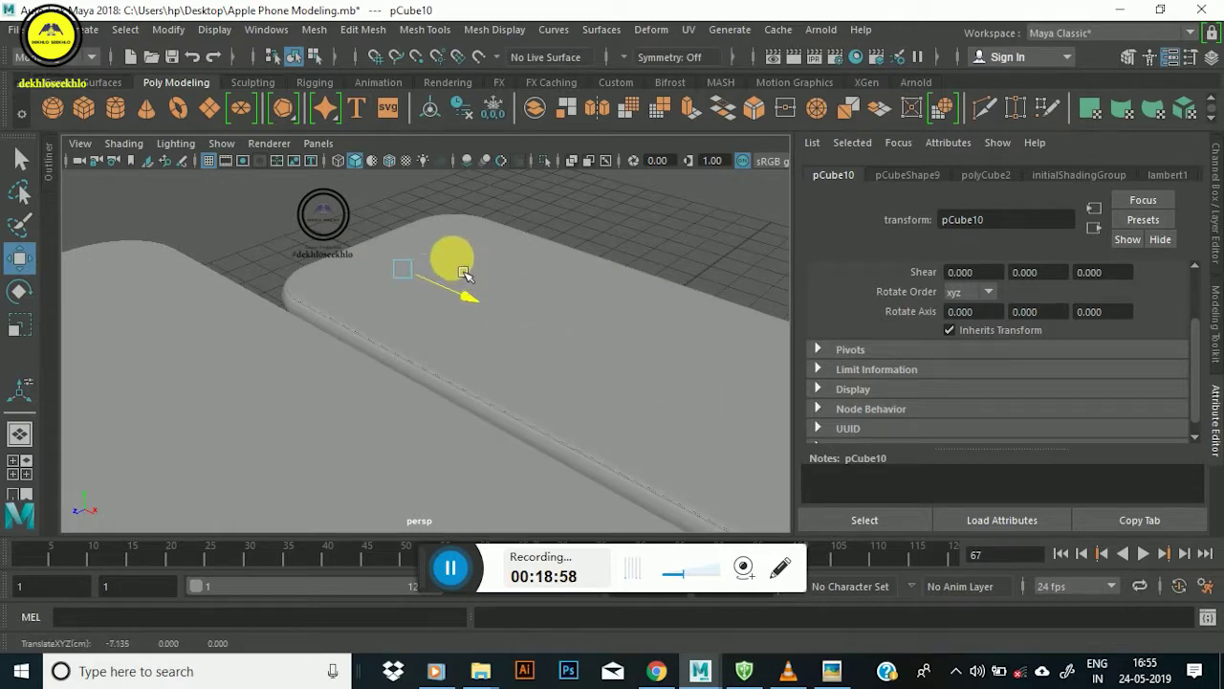
drag(464, 275, 457, 277)
Scale pCube10 into a thin, long, flat bar beside the phone's rounded edge.
mouse_move(407, 186)
alt+mouse_down()
mouse_move(491, 338)
mouse_move(437, 421)
mouse_move(548, 333)
mouse_move(342, 383)
mouse_move(293, 315)
alt+mouse_up()
mouse_move(293, 315)
alt+middle_down()
mouse_move(696, 200)
mouse_move(617, 234)
alt+middle_up()
mouse_move(617, 233)
alt+mouse_down()
mouse_move(265, 342)
mouse_move(410, 355)
mouse_move(457, 319)
mouse_move(646, 274)
mouse_move(574, 314)
mouse_move(615, 306)
mouse_move(594, 321)
alt+mouse_up()
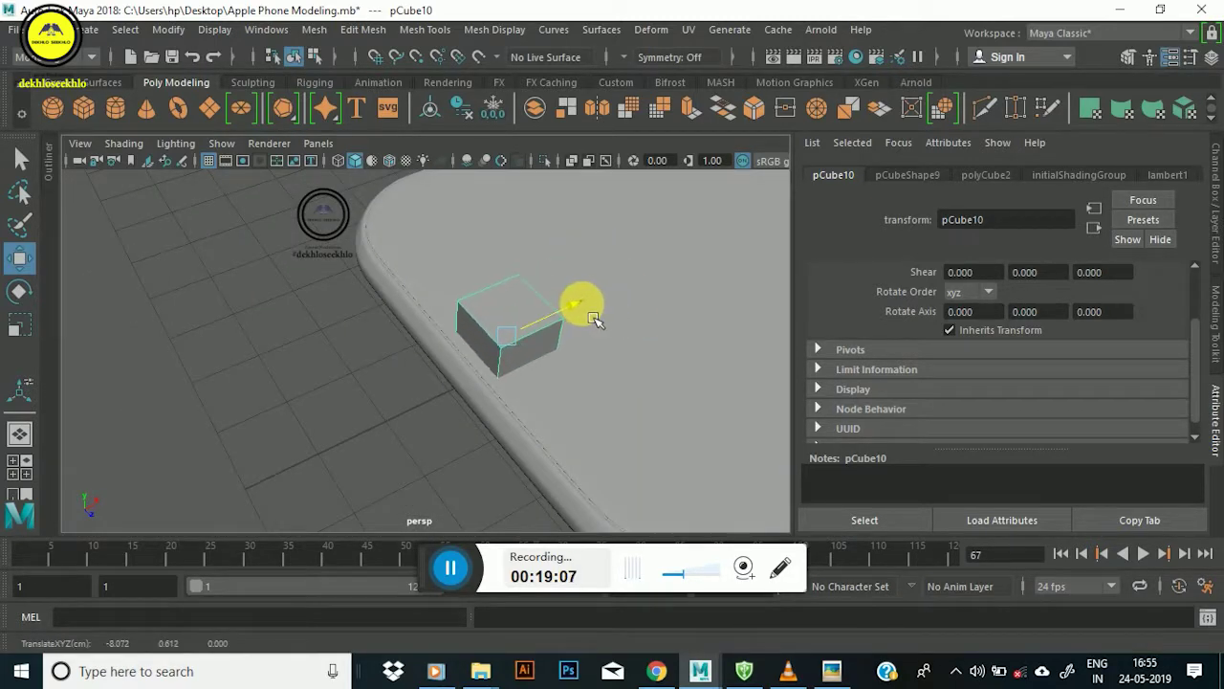
click(980, 175)
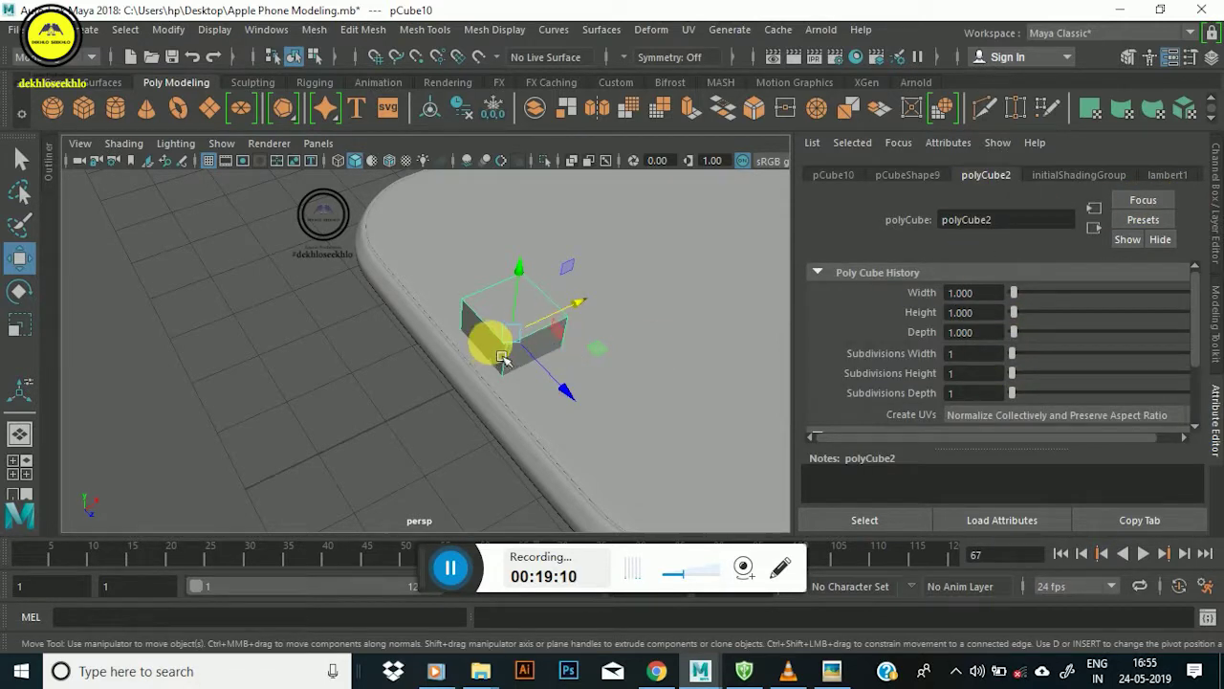
key(r)
drag(574, 300, 533, 343)
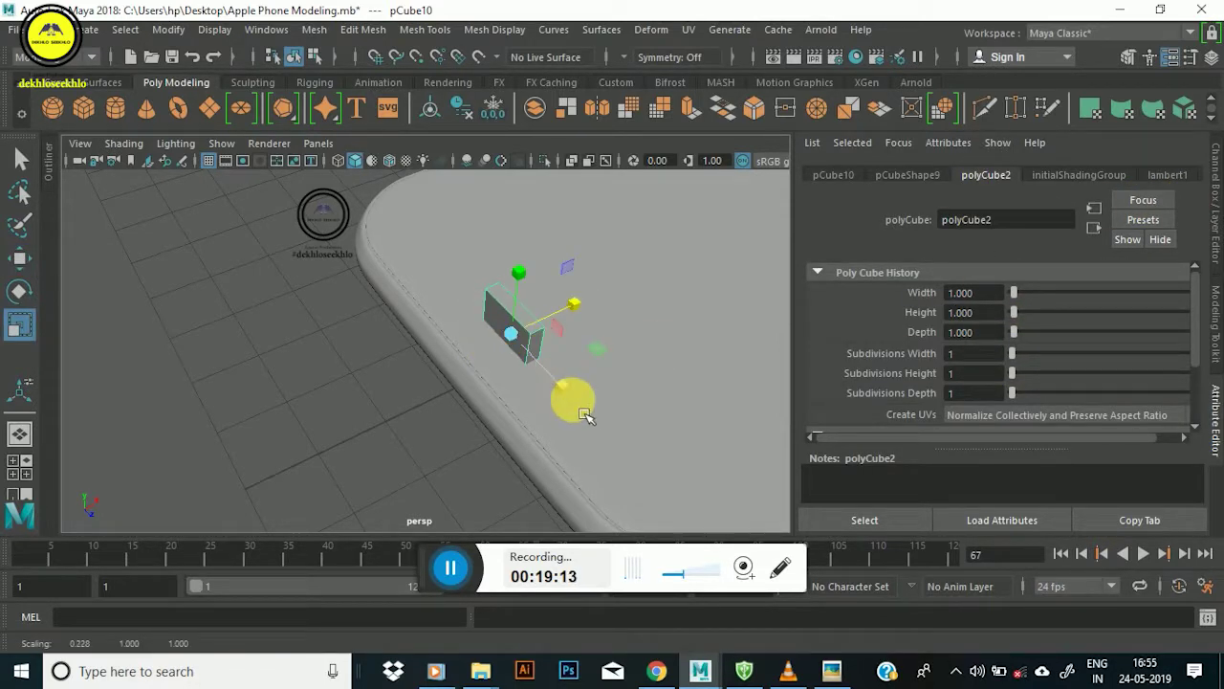
drag(578, 408, 664, 486)
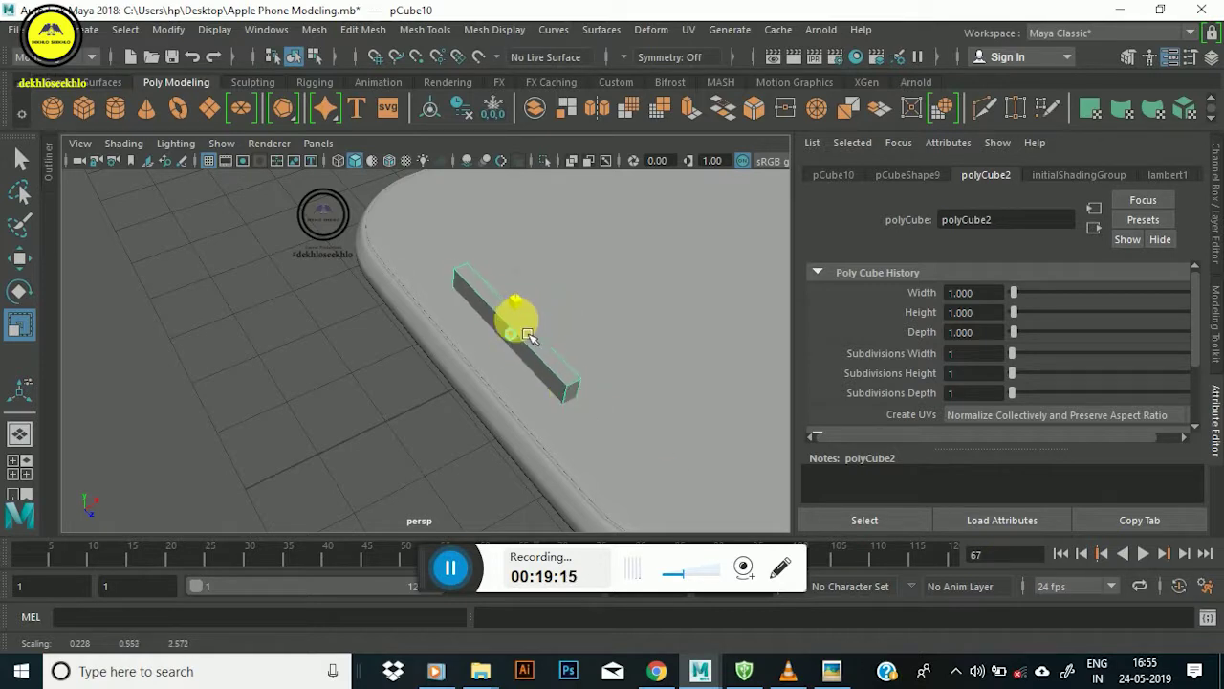
drag(528, 334, 569, 368)
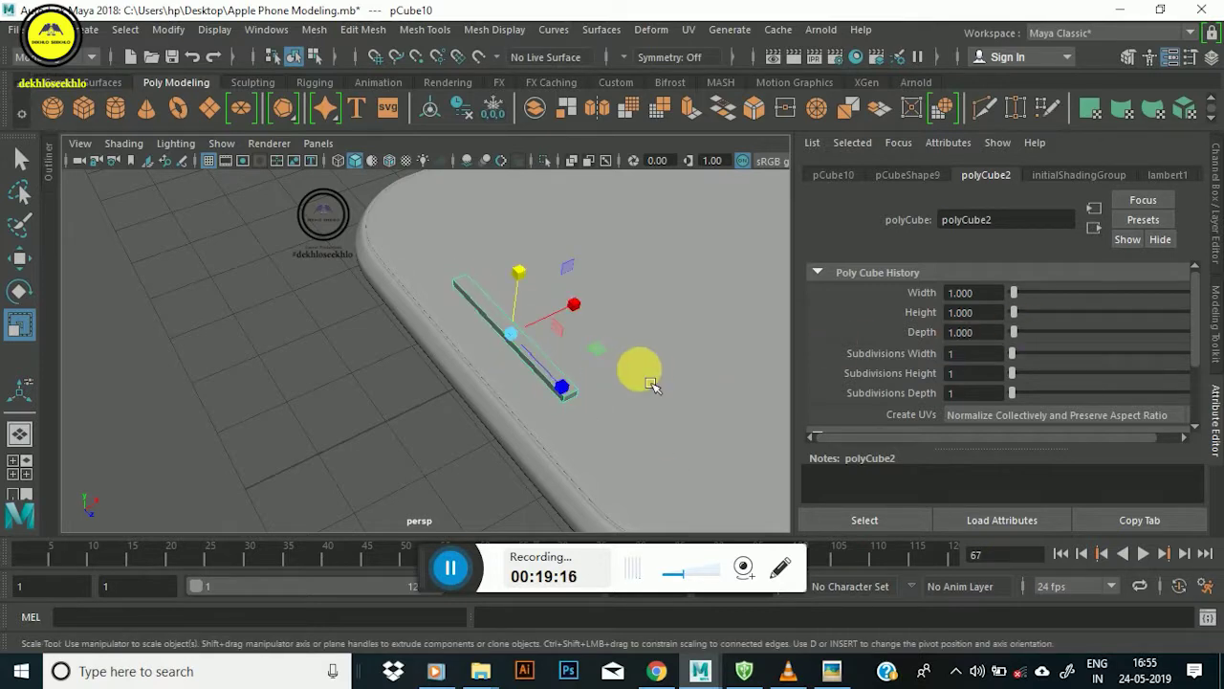
key(w)
mouse_move(527, 285)
alt+mouse_down()
mouse_move(554, 239)
mouse_move(568, 280)
alt+mouse_up()
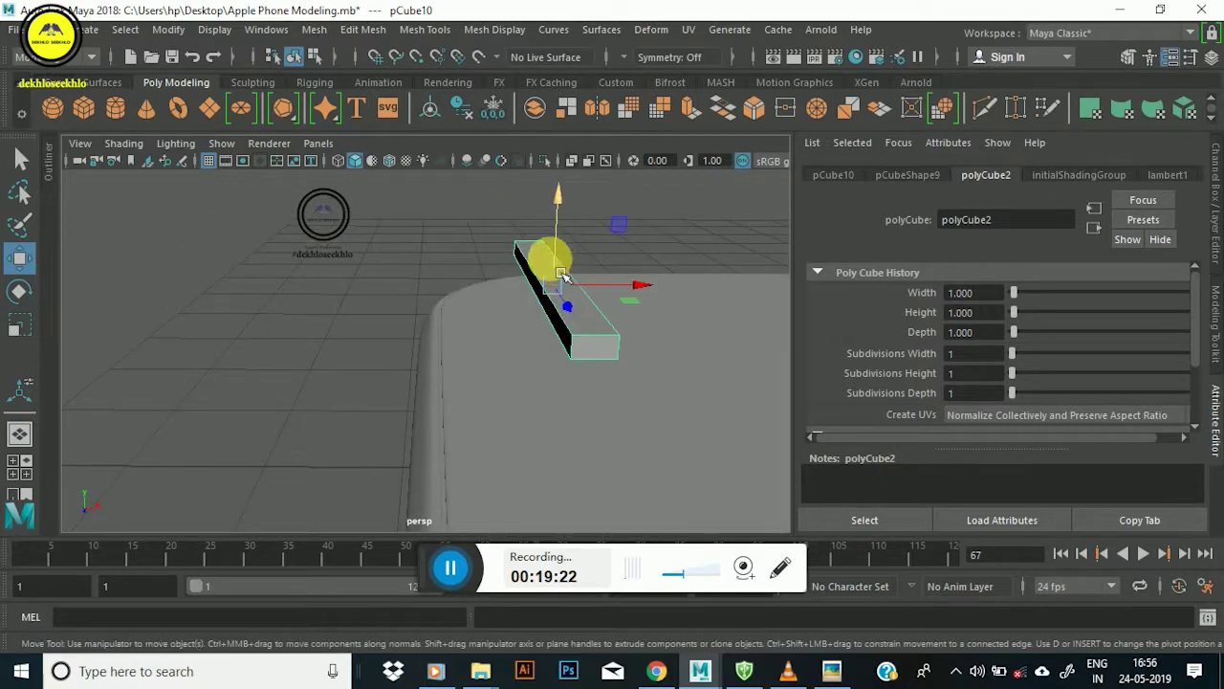
key(r)
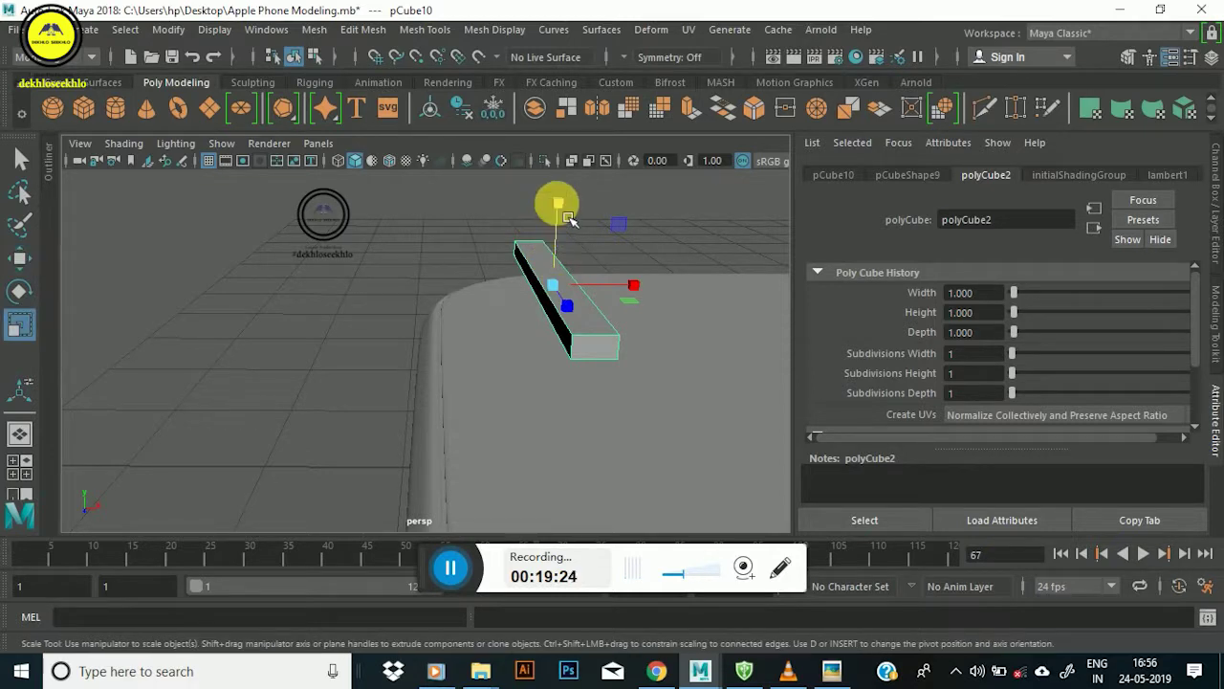
mouse_move(600, 292)
alt+mouse_down()
mouse_move(487, 335)
mouse_move(391, 334)
mouse_move(574, 451)
mouse_move(606, 413)
mouse_move(574, 369)
mouse_move(612, 402)
alt+mouse_up()
Check the reference, then switch to a top-only view framed on the phone's left corners.
click(834, 674)
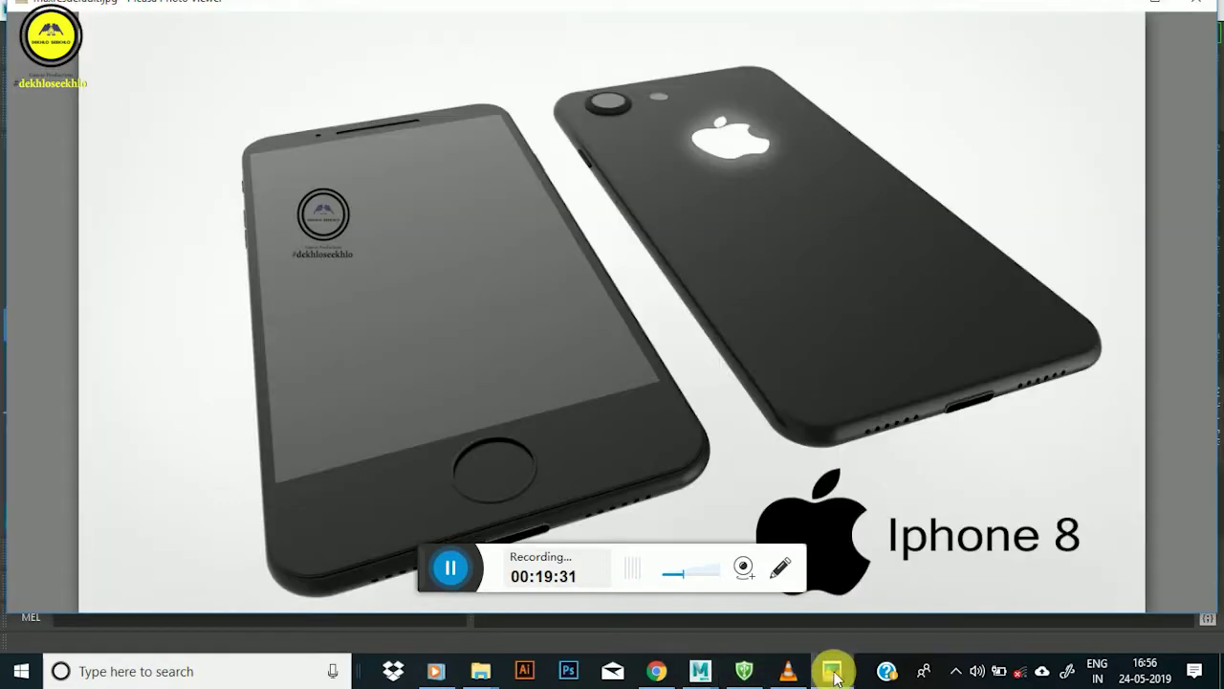
click(833, 674)
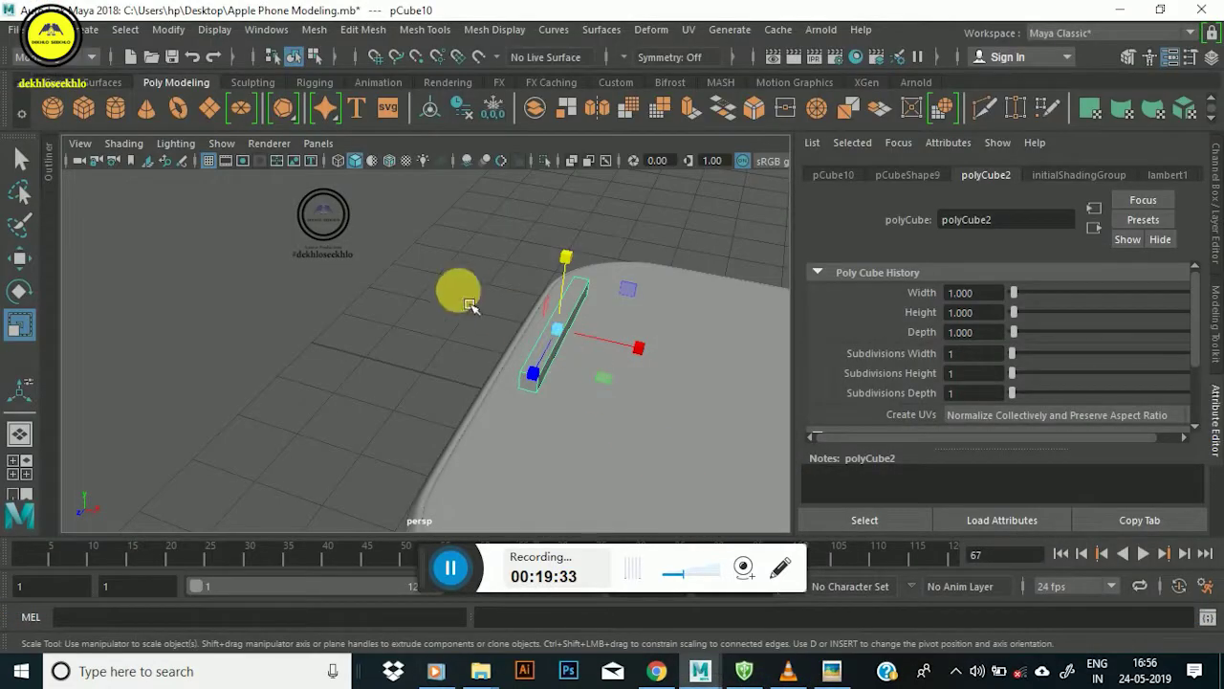
mouse_move(514, 390)
alt+mouse_down()
mouse_move(590, 365)
mouse_move(535, 341)
mouse_move(546, 334)
alt+mouse_up()
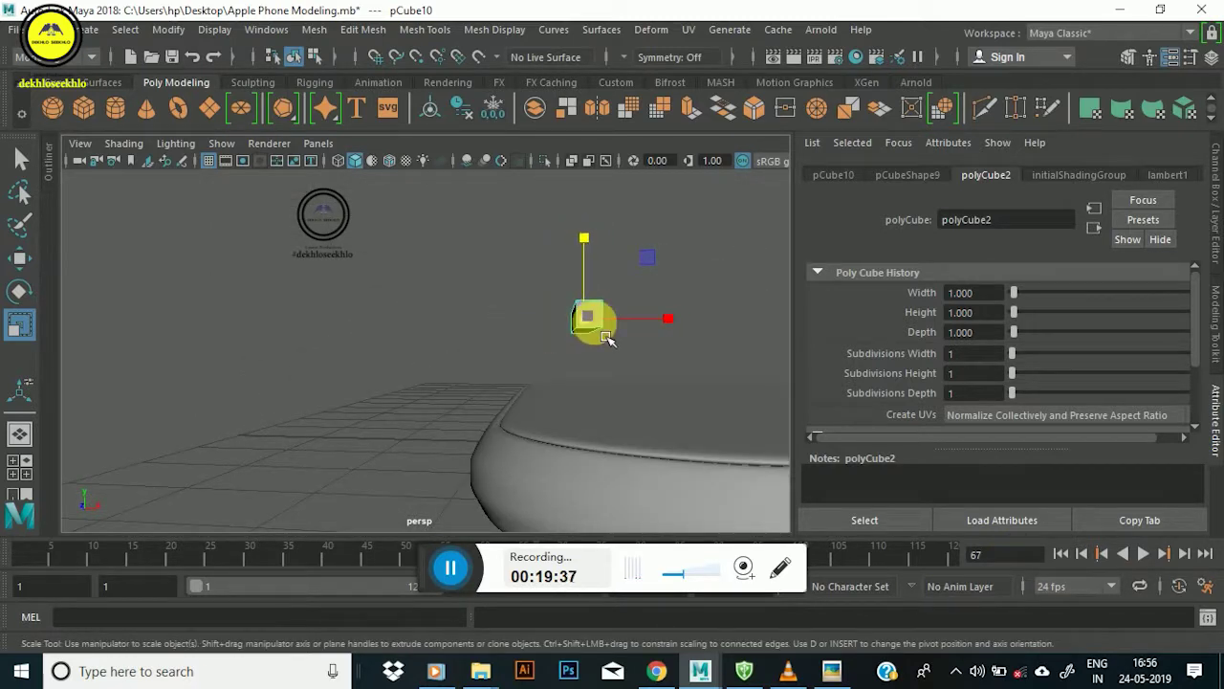
key(w)
alt+drag(665, 351, 647, 459)
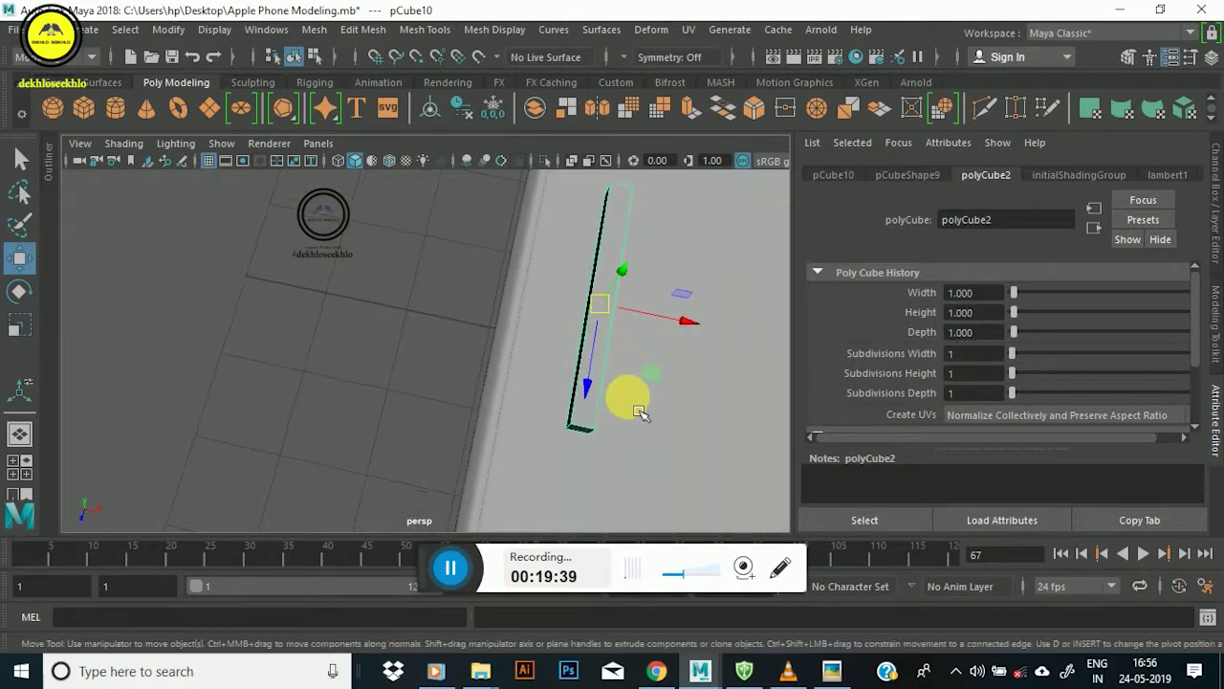
key(space)
key(space)
drag(273, 275, 344, 306)
alt+middle_drag(344, 306, 656, 319)
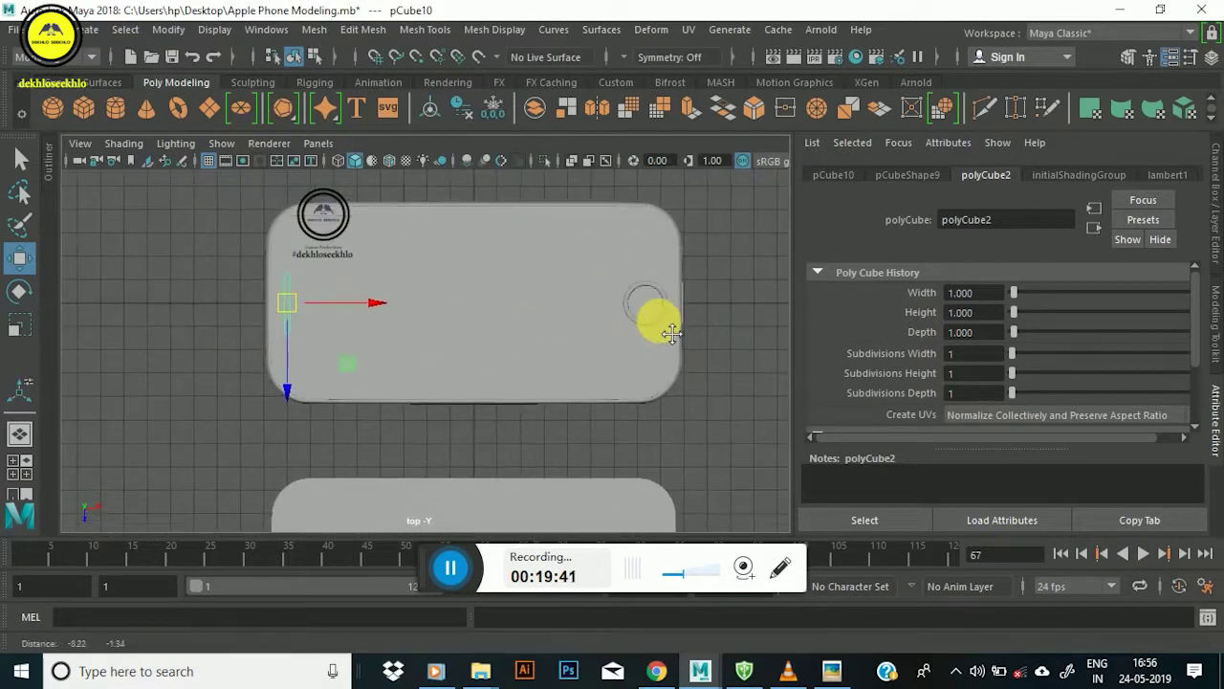
scroll(274, 300, up, 5)
alt+middle_drag(387, 341, 423, 355)
scroll(424, 355, down, 3)
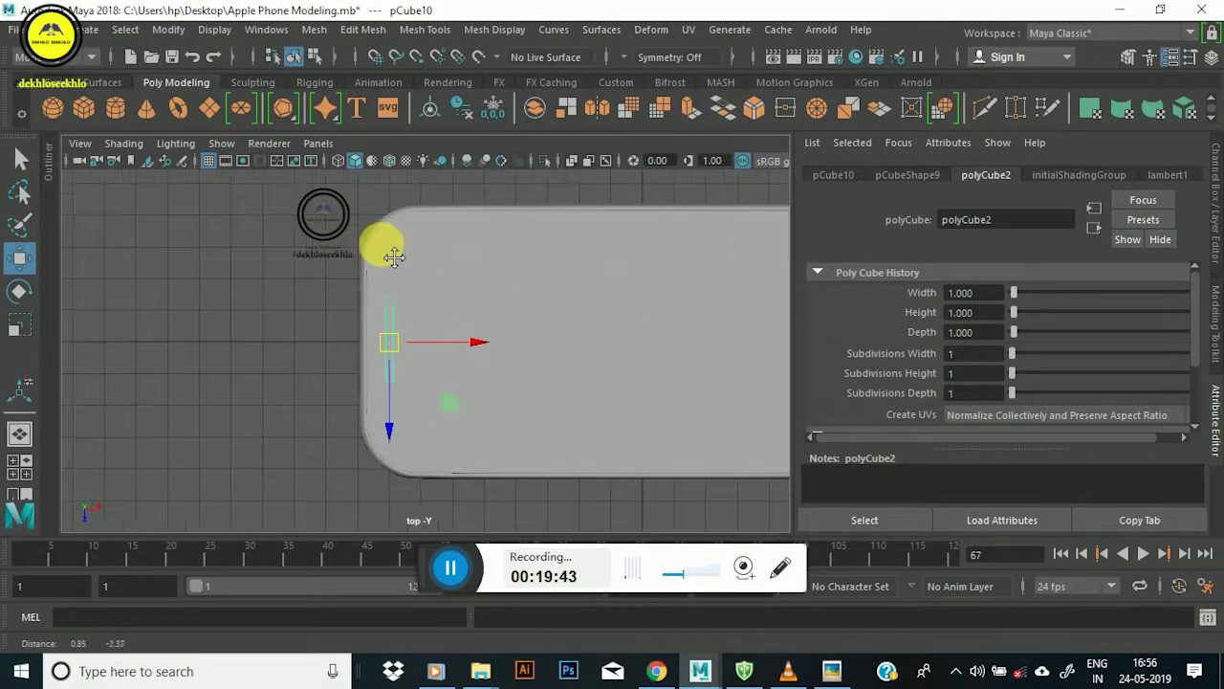
Slide the bar along the phone's side to about X -7.998, matching the reference, then return to perspective.
drag(381, 458, 388, 426)
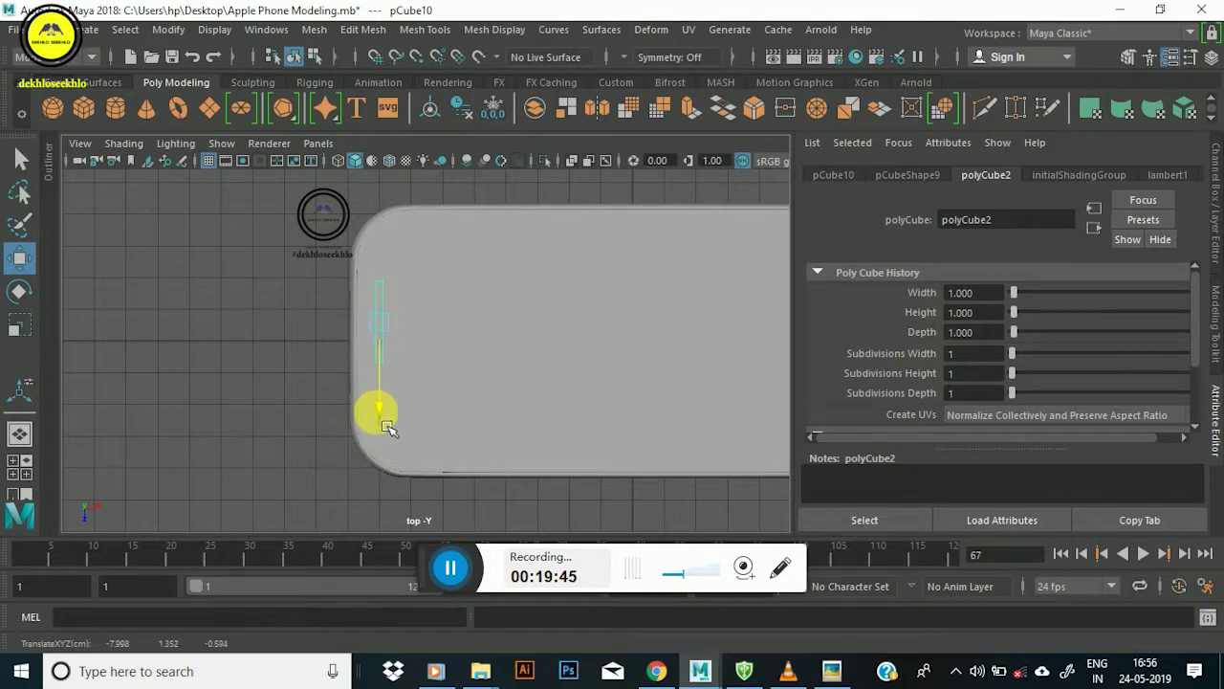
click(846, 672)
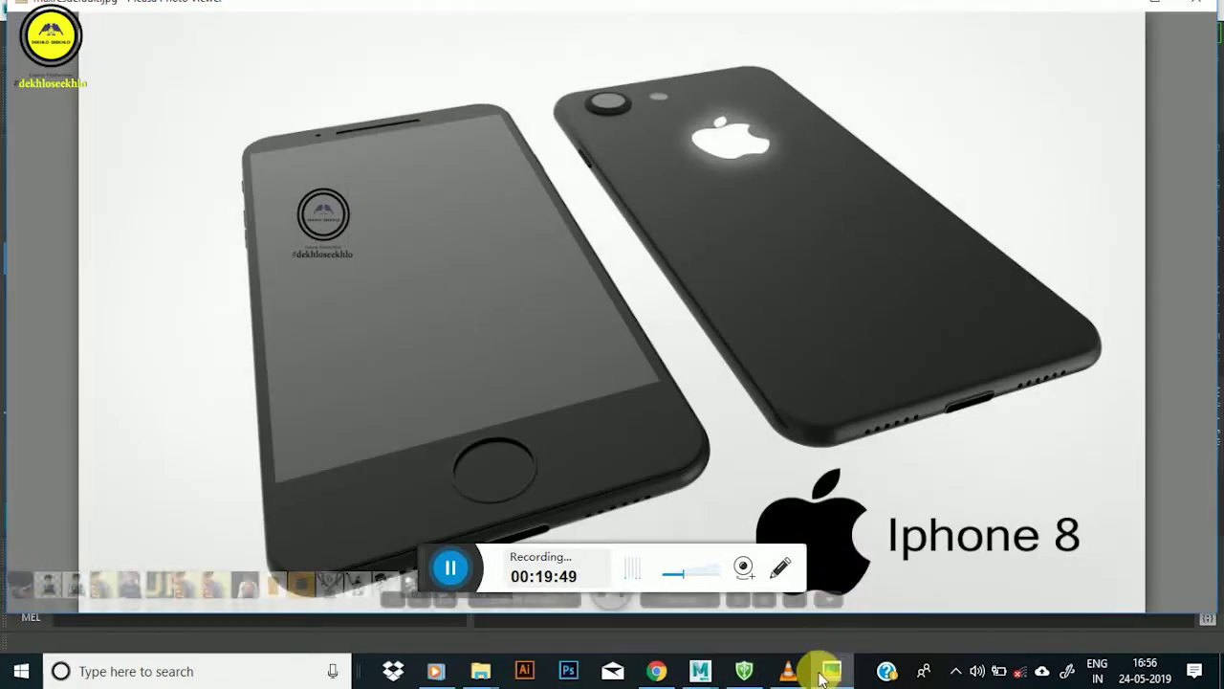
click(827, 673)
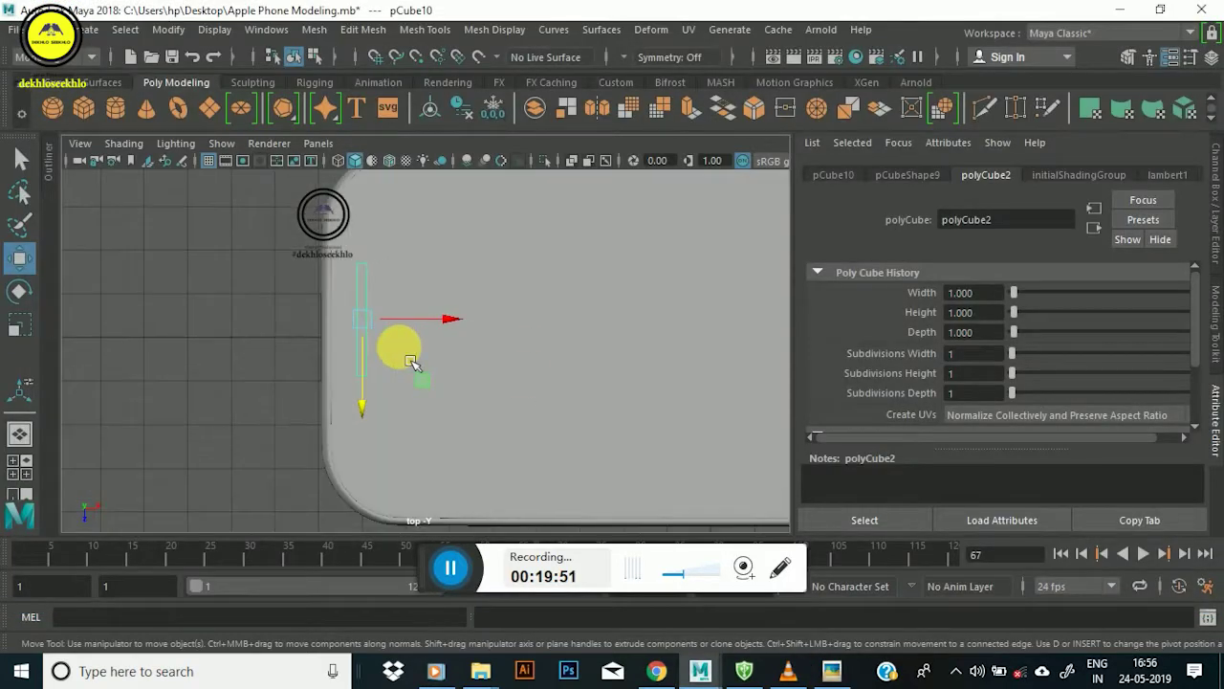
drag(363, 411, 373, 421)
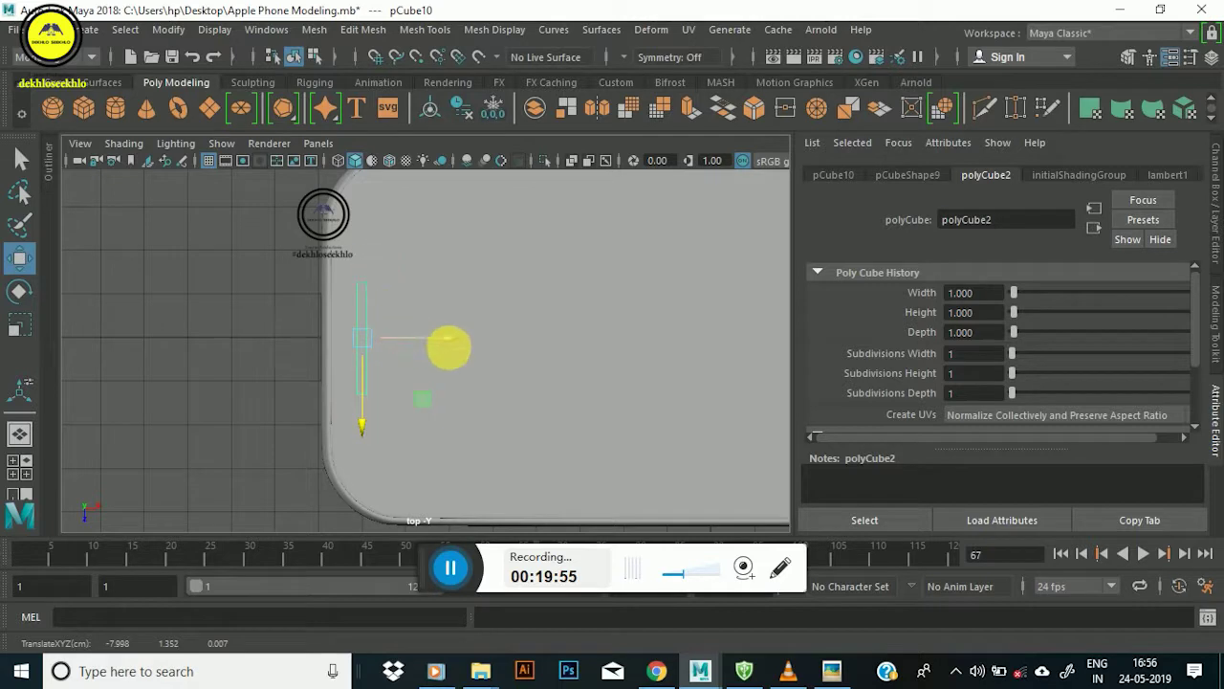
key(space)
key(space)
mouse_move(650, 309)
alt+mouse_down()
mouse_move(561, 290)
mouse_move(551, 249)
alt+mouse_up()
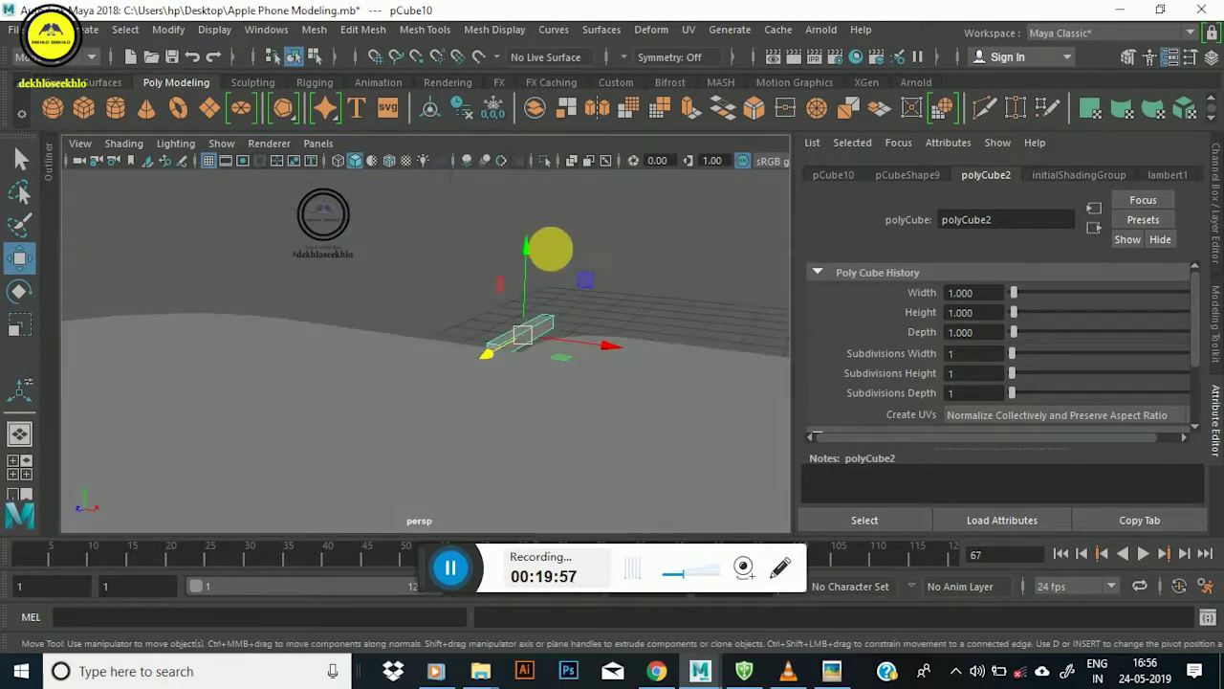
scroll(551, 249, up, 3)
scroll(510, 322, up, 2)
scroll(637, 319, up, 1)
scroll(651, 390, up, 4)
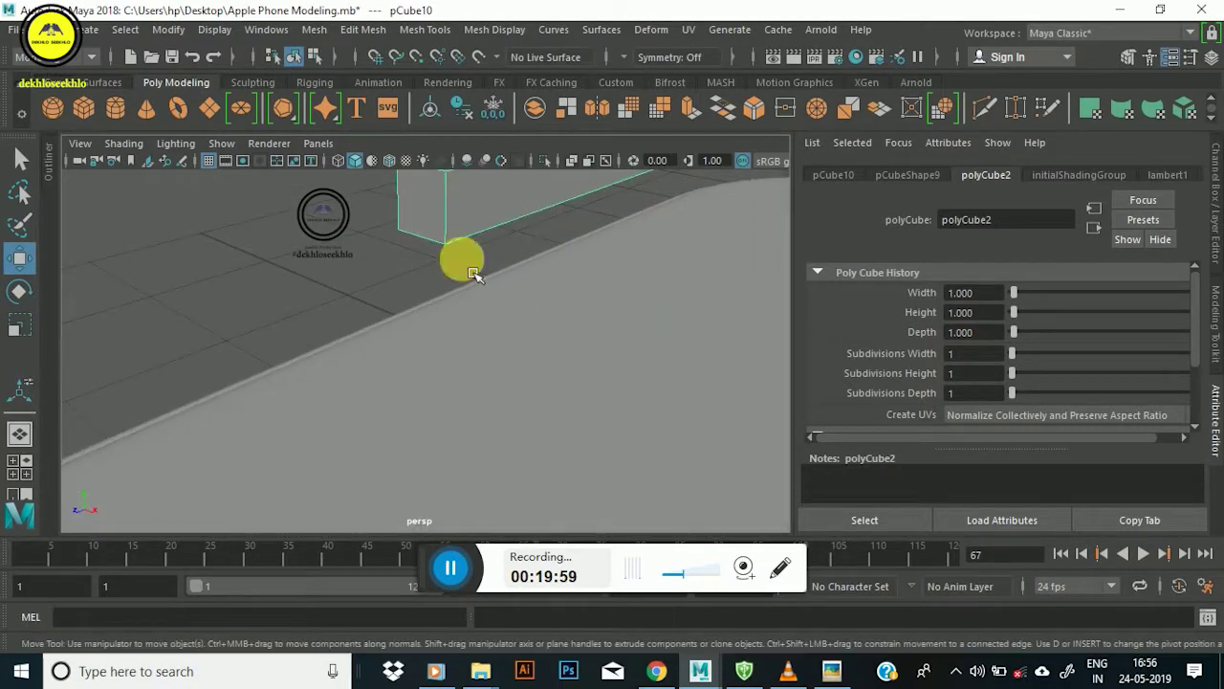
right_drag(465, 233, 437, 117)
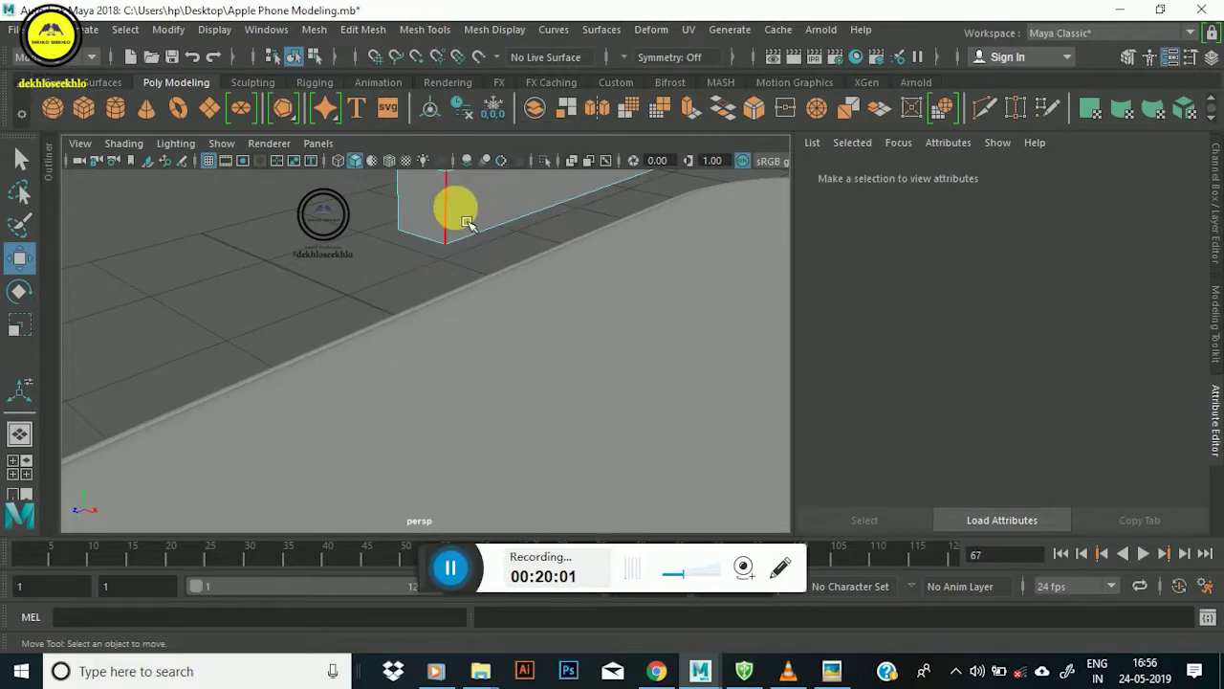
Select an edge of the bar and zoom in along its length.
click(416, 206)
scroll(459, 229, down, 3)
mouse_move(519, 265)
alt+mouse_down()
mouse_move(565, 344)
mouse_move(418, 331)
mouse_move(478, 416)
alt+mouse_up()
scroll(478, 416, up, 2)
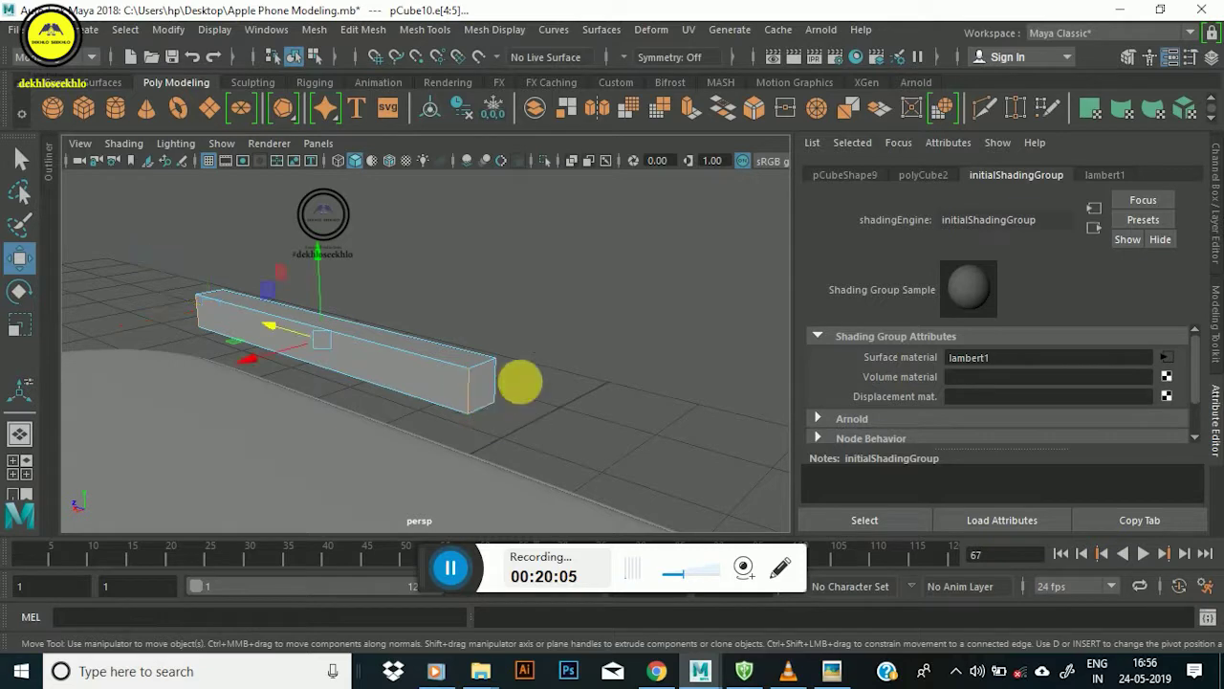
mouse_move(598, 373)
alt+mouse_down()
mouse_move(508, 380)
mouse_move(500, 410)
mouse_move(478, 337)
alt+mouse_up()
scroll(492, 401, up, 2)
Bevel the bar's edges at fraction 1 with 12 segments for rounded capsule ends.
mouse_move(478, 337)
shift+right_down()
mouse_move(521, 340)
mouse_move(550, 323)
shift+right_up()
mouse_move(679, 394)
mouse_down()
mouse_move(696, 395)
mouse_move(691, 369)
mouse_move(782, 397)
mouse_up()
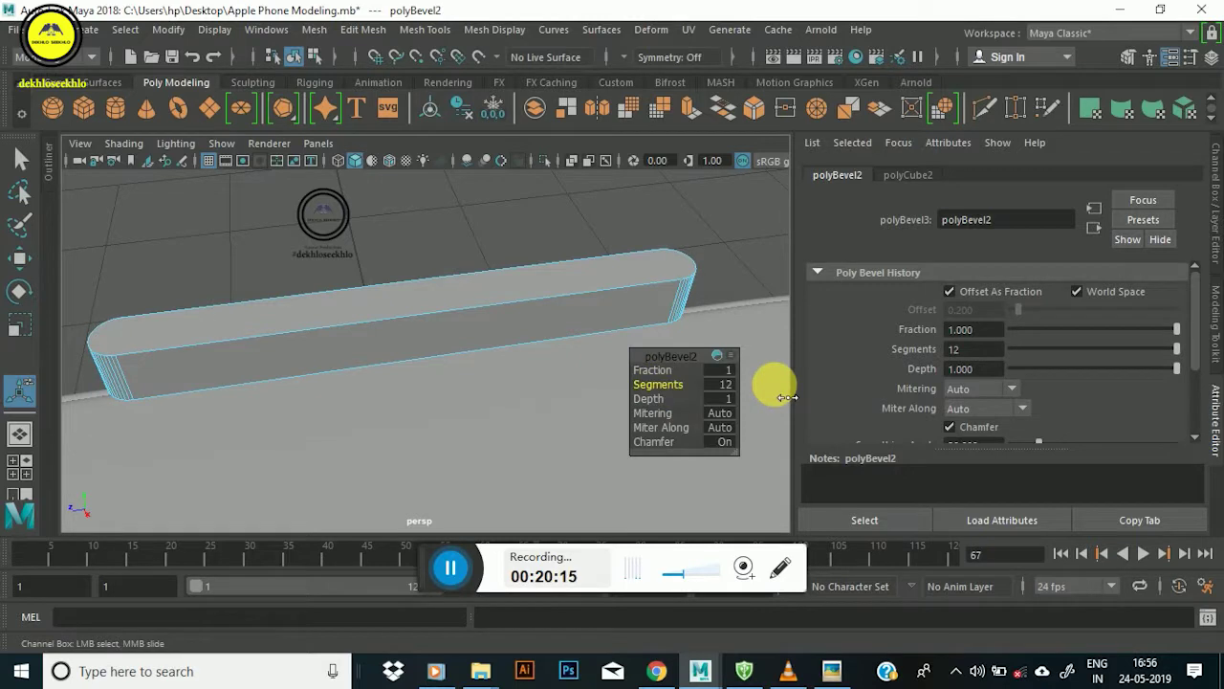
mouse_move(528, 296)
alt+mouse_down()
mouse_move(308, 316)
mouse_move(341, 322)
alt+mouse_up()
scroll(373, 368, up, 5)
scroll(372, 370, down, 5)
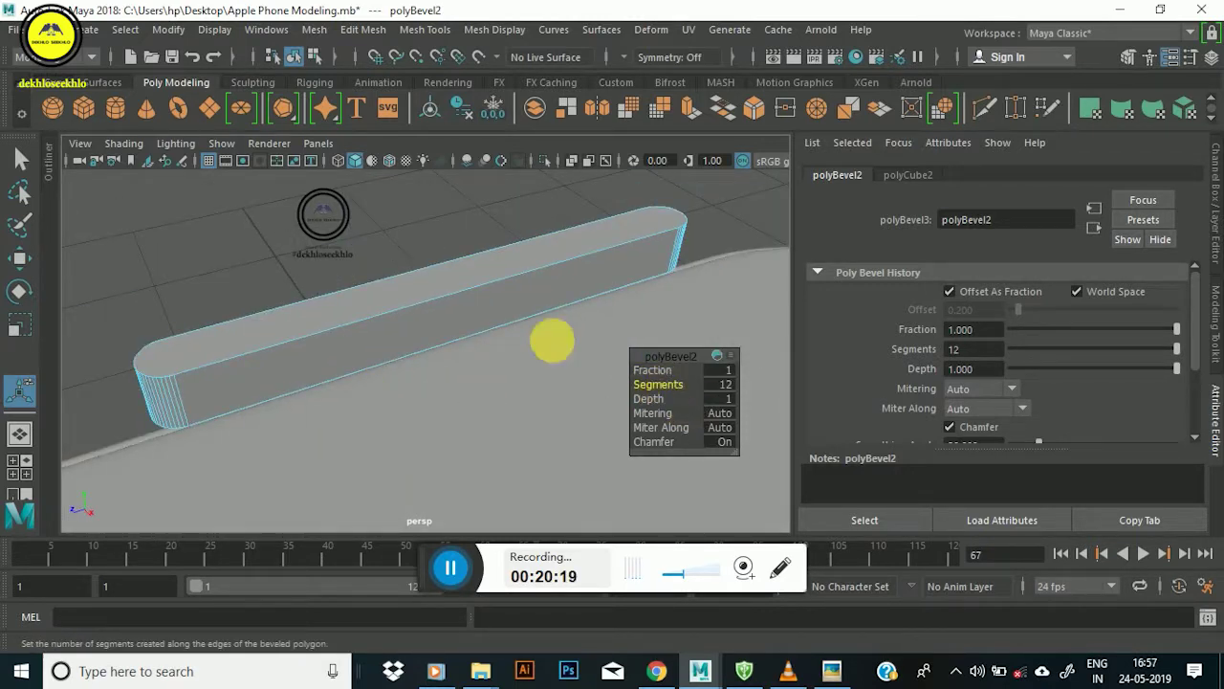
right_drag(415, 300, 499, 128)
mouse_move(380, 274)
alt+mouse_down()
mouse_move(437, 342)
mouse_move(527, 334)
mouse_move(465, 341)
mouse_move(419, 380)
mouse_move(450, 377)
mouse_move(521, 328)
mouse_move(501, 296)
alt+mouse_up()
key(w)
Lower the capsule bar and slide it along X to about -8.323 against the phone's side edge.
drag(487, 213, 501, 215)
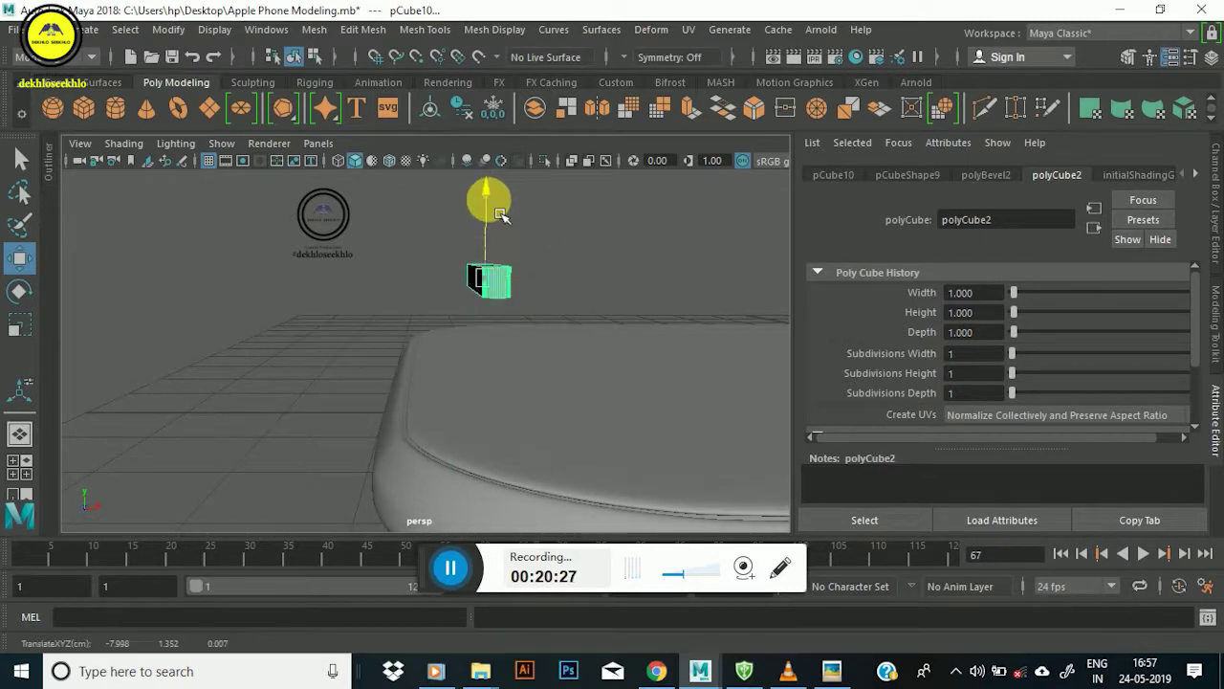
key(r)
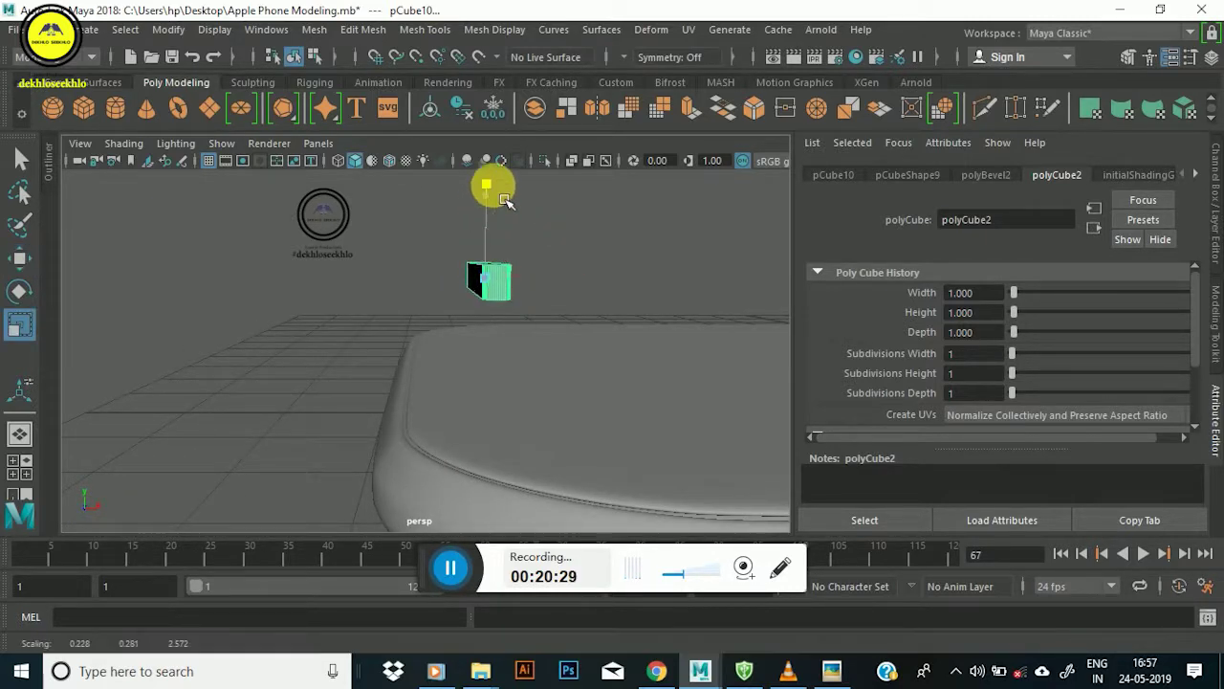
click(488, 201)
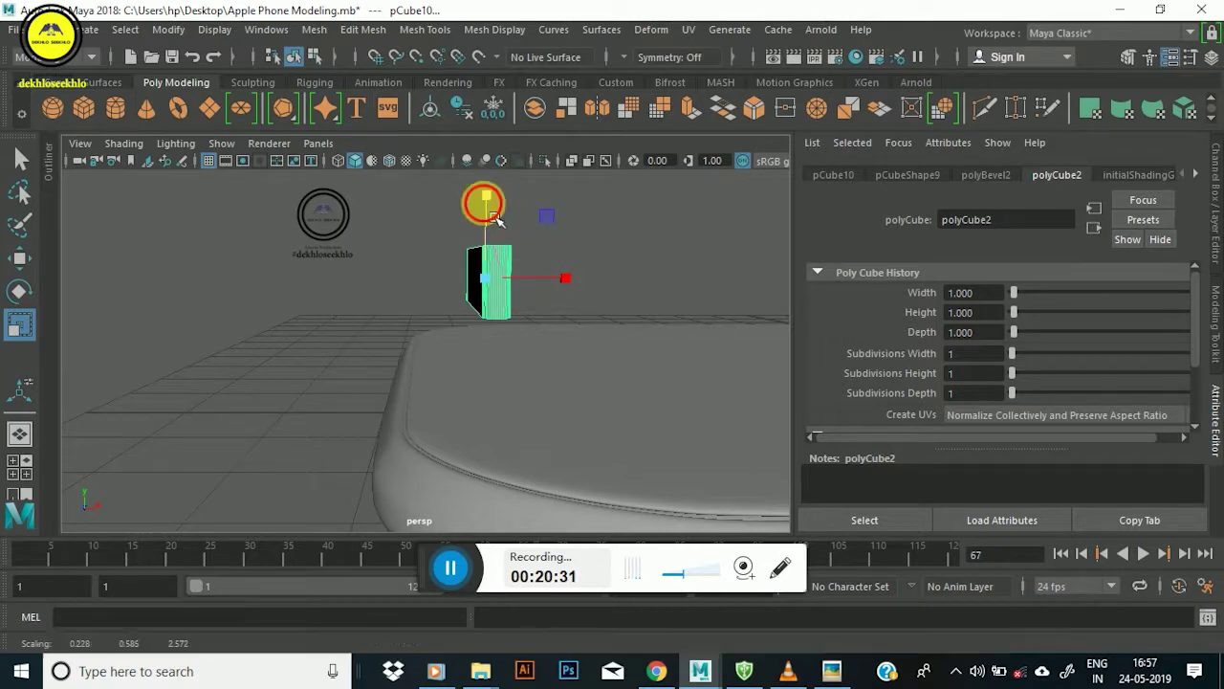
key(w)
mouse_move(486, 201)
mouse_down()
mouse_move(475, 304)
mouse_move(500, 395)
mouse_up()
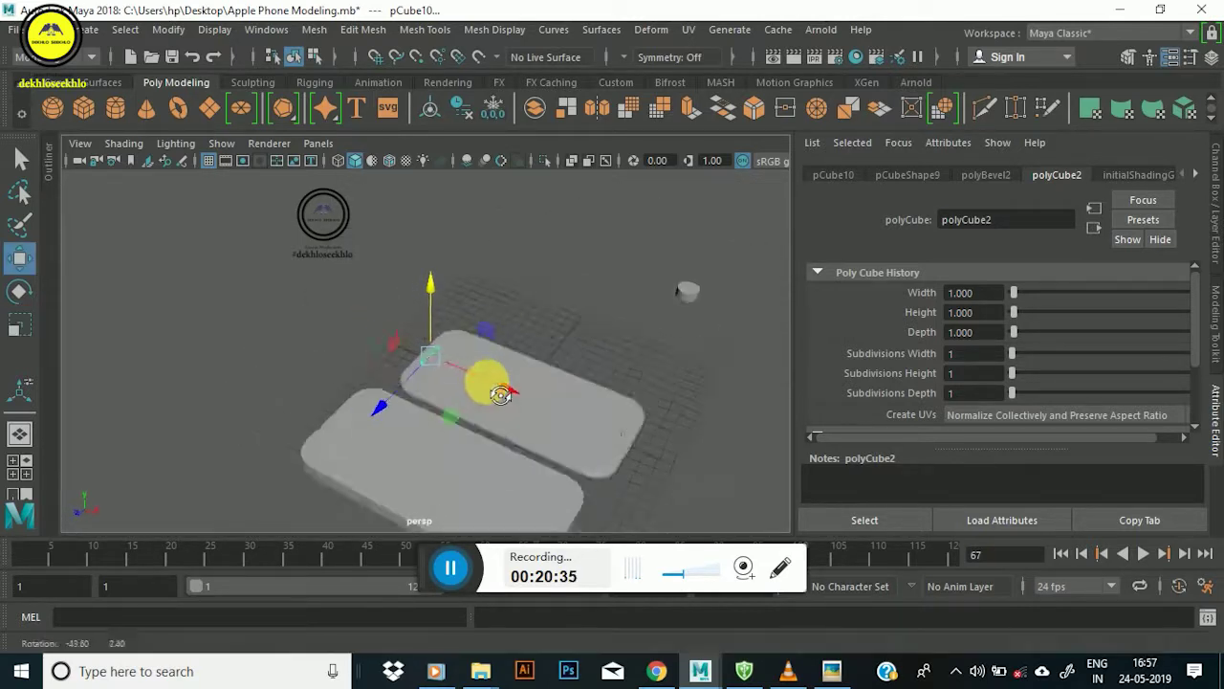
alt+drag(500, 395, 478, 322)
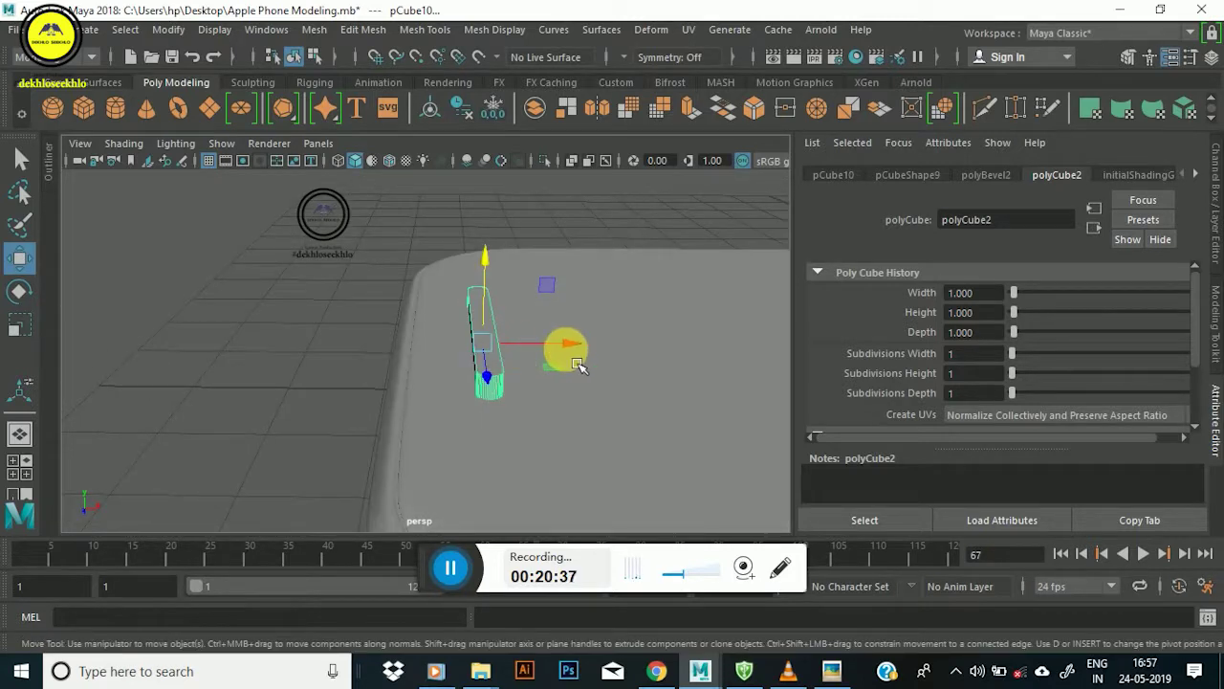
mouse_move(578, 364)
alt+mouse_down()
mouse_move(533, 395)
mouse_move(524, 453)
alt+mouse_up()
click(838, 671)
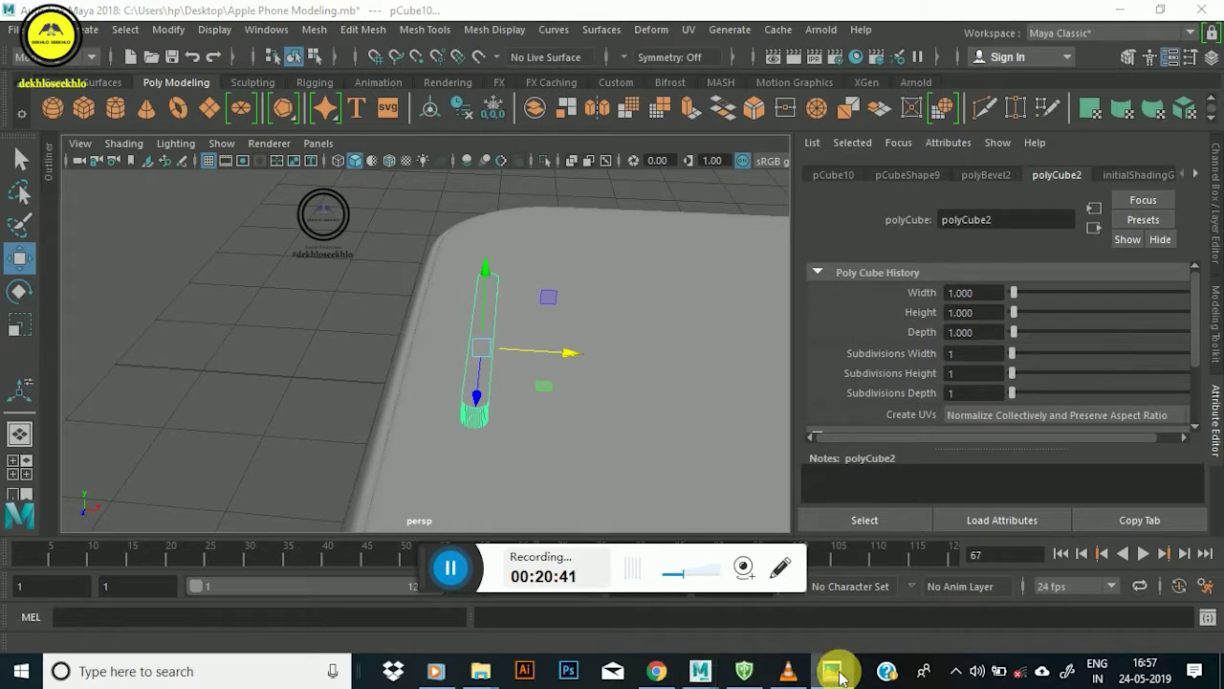
click(834, 671)
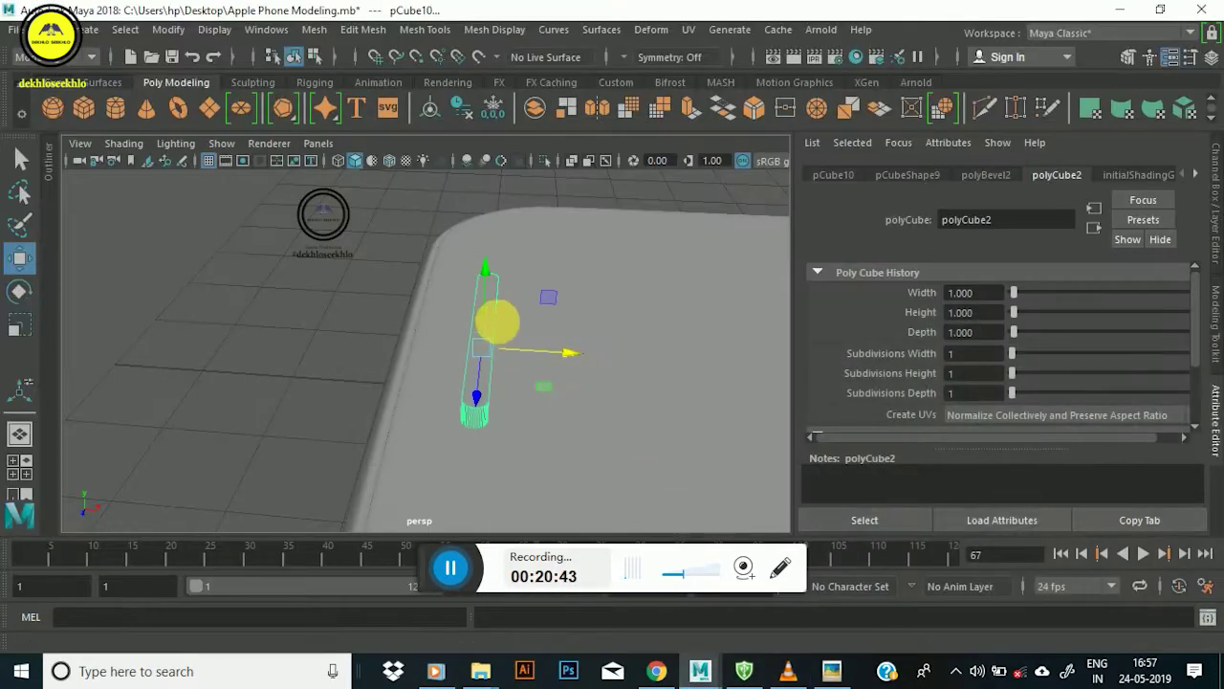
mouse_move(538, 365)
mouse_down()
mouse_move(517, 366)
mouse_move(541, 355)
mouse_move(453, 382)
mouse_move(561, 314)
mouse_move(558, 370)
mouse_move(656, 430)
mouse_move(568, 363)
mouse_up()
Delete the bar's construction history and reselect only the bar.
click(461, 107)
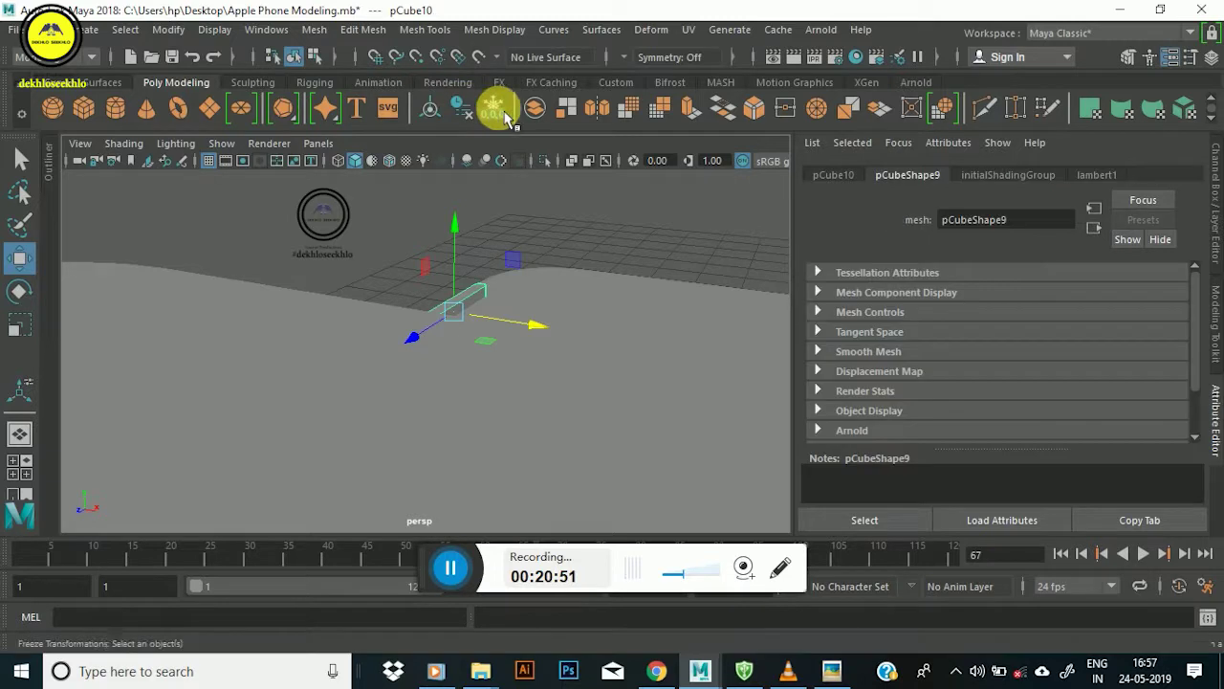
alt+drag(491, 300, 450, 308)
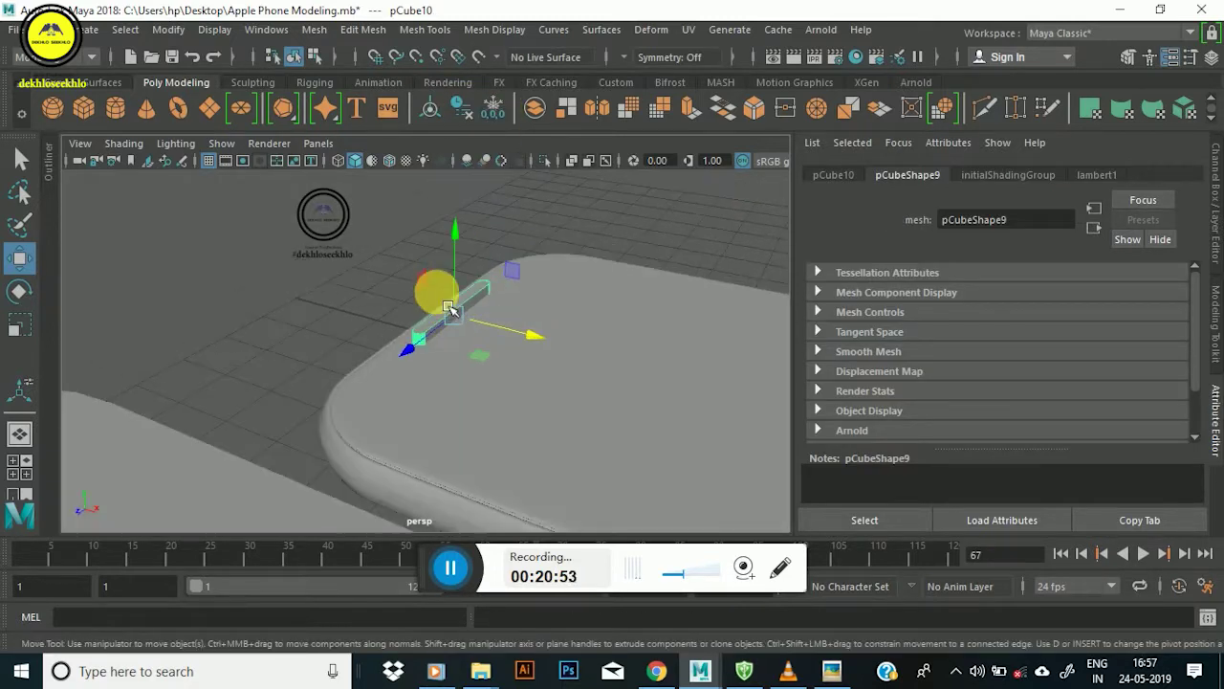
click(475, 420)
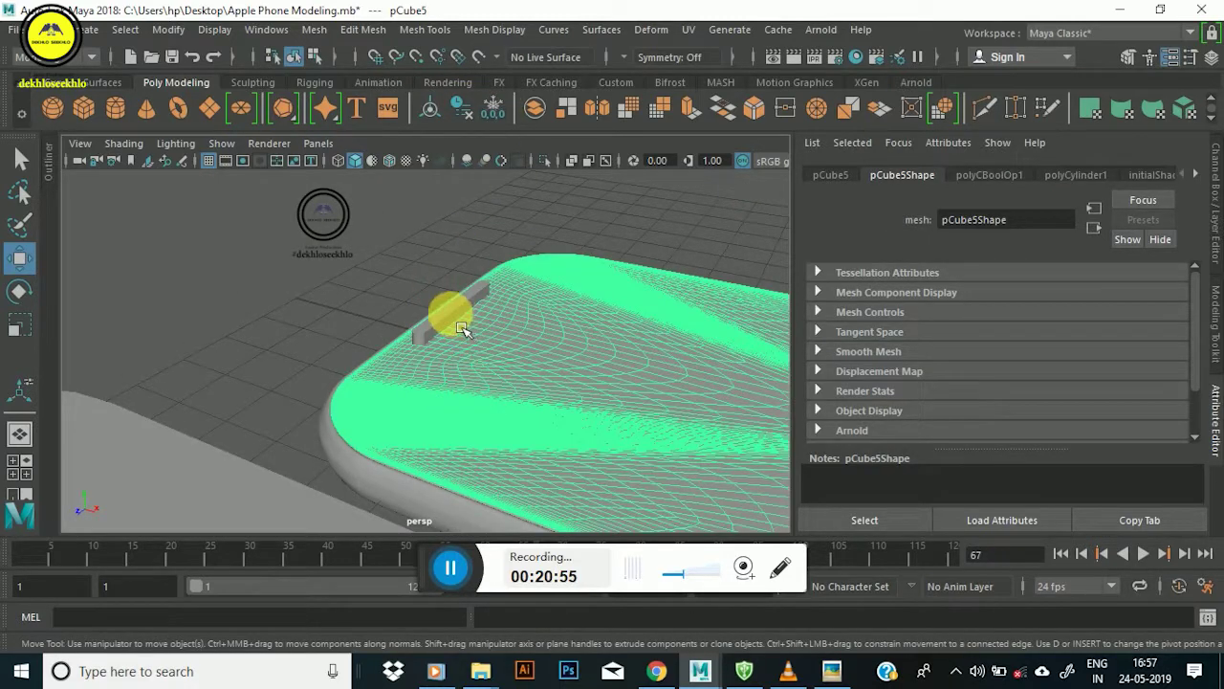
shift+click(461, 328)
click(309, 34)
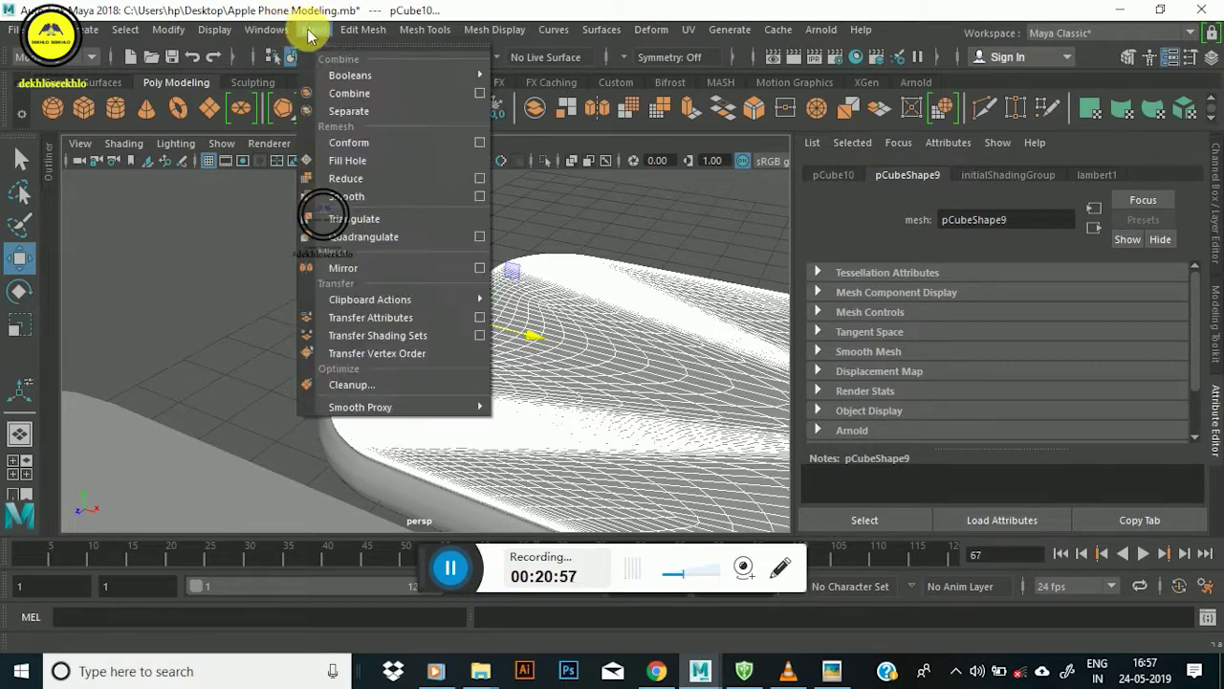
click(563, 202)
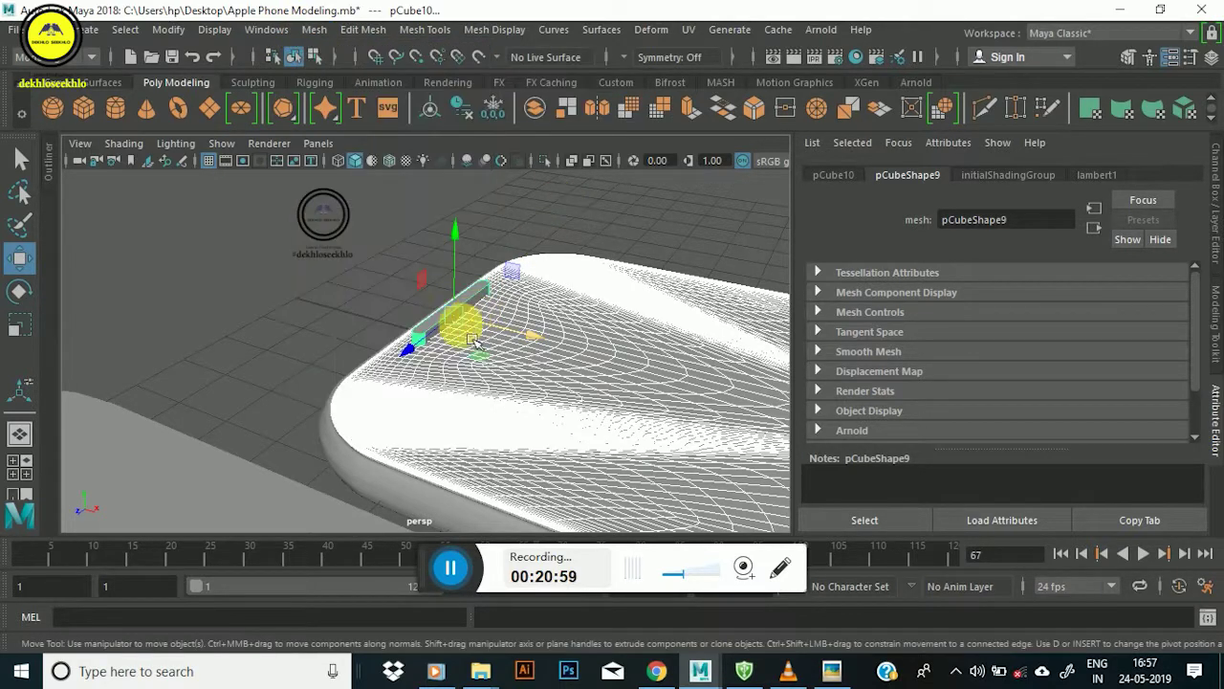
click(430, 267)
click(473, 301)
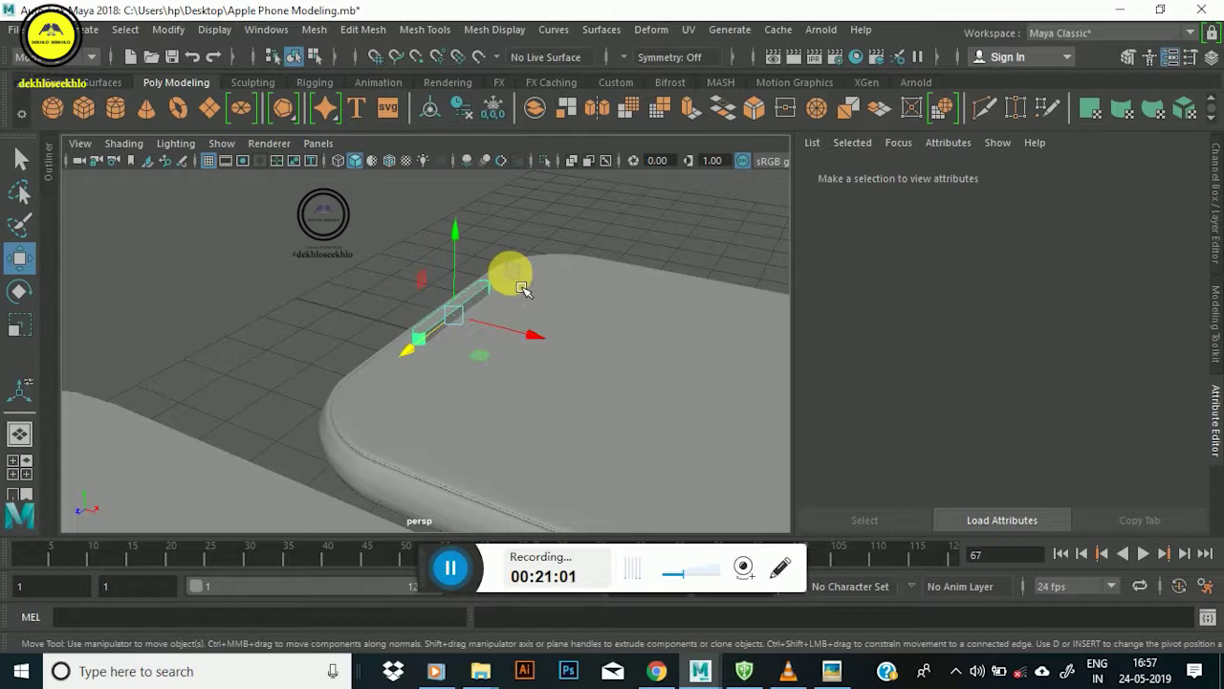
Duplicate the bar, lift the copy away, and Boolean-subtract the original from the phone body.
key(ctrl+d)
drag(513, 284, 496, 256)
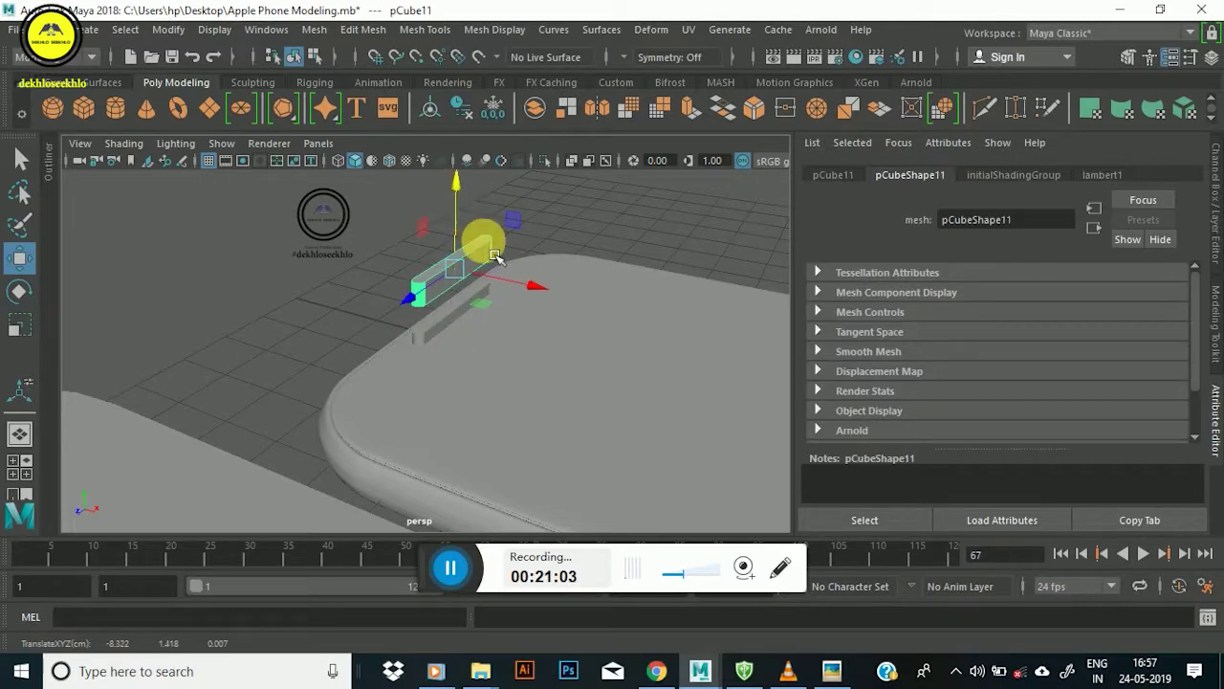
drag(450, 301, 531, 244)
click(467, 371)
shift+click(432, 319)
click(314, 30)
mouse_move(350, 74)
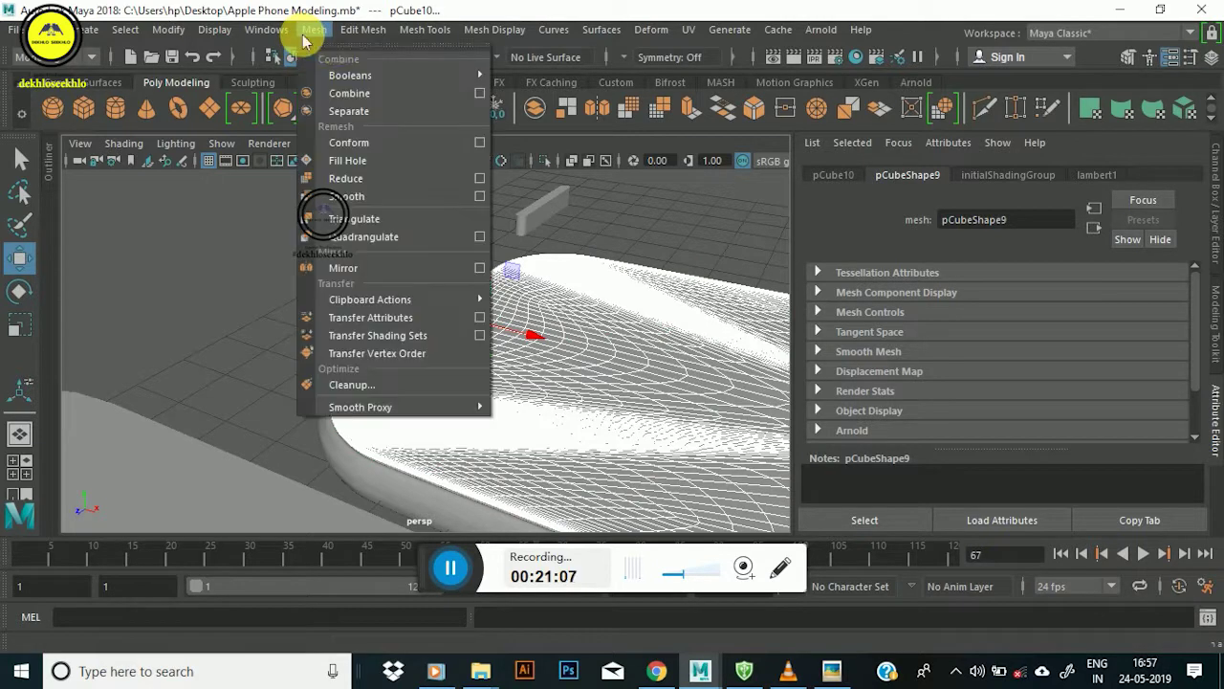
click(524, 110)
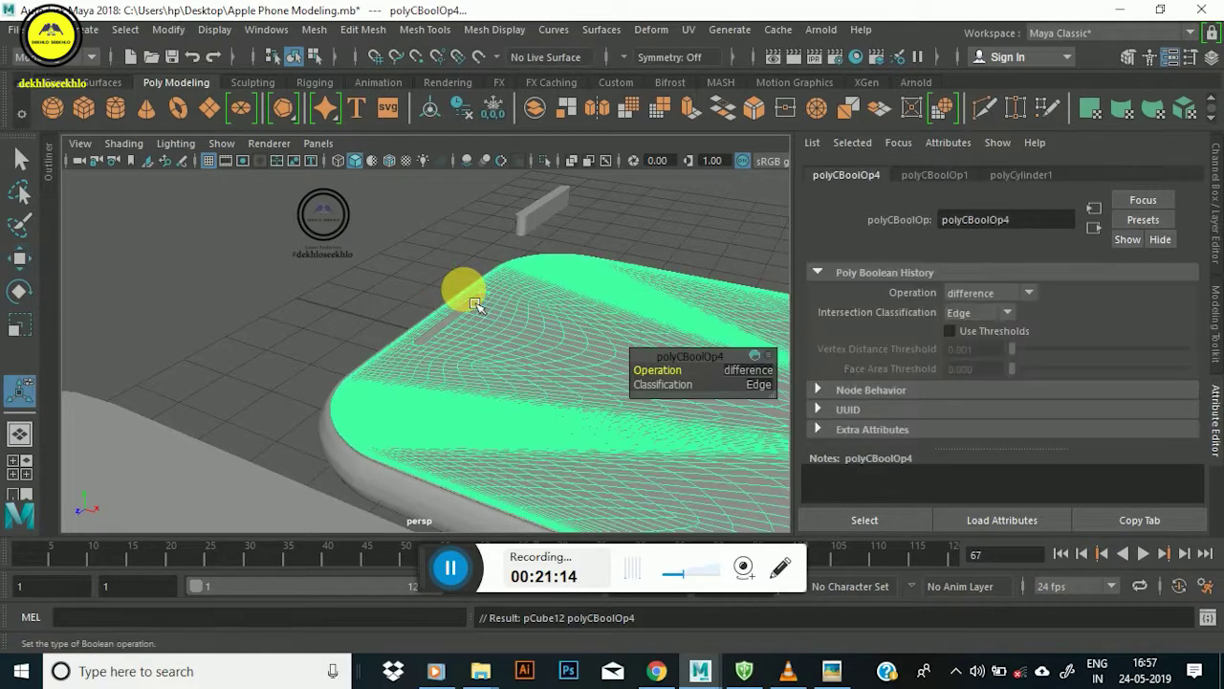
Inspect the recessed side slot and save the scene.
mouse_move(460, 355)
alt+mouse_down()
mouse_move(437, 341)
mouse_move(519, 319)
mouse_move(507, 238)
mouse_move(428, 290)
mouse_move(354, 281)
mouse_move(437, 300)
mouse_move(400, 330)
mouse_move(384, 311)
alt+mouse_up()
mouse_move(408, 286)
alt+mouse_down()
mouse_move(446, 328)
mouse_move(240, 319)
mouse_move(363, 335)
mouse_move(315, 401)
mouse_move(194, 256)
alt+mouse_up()
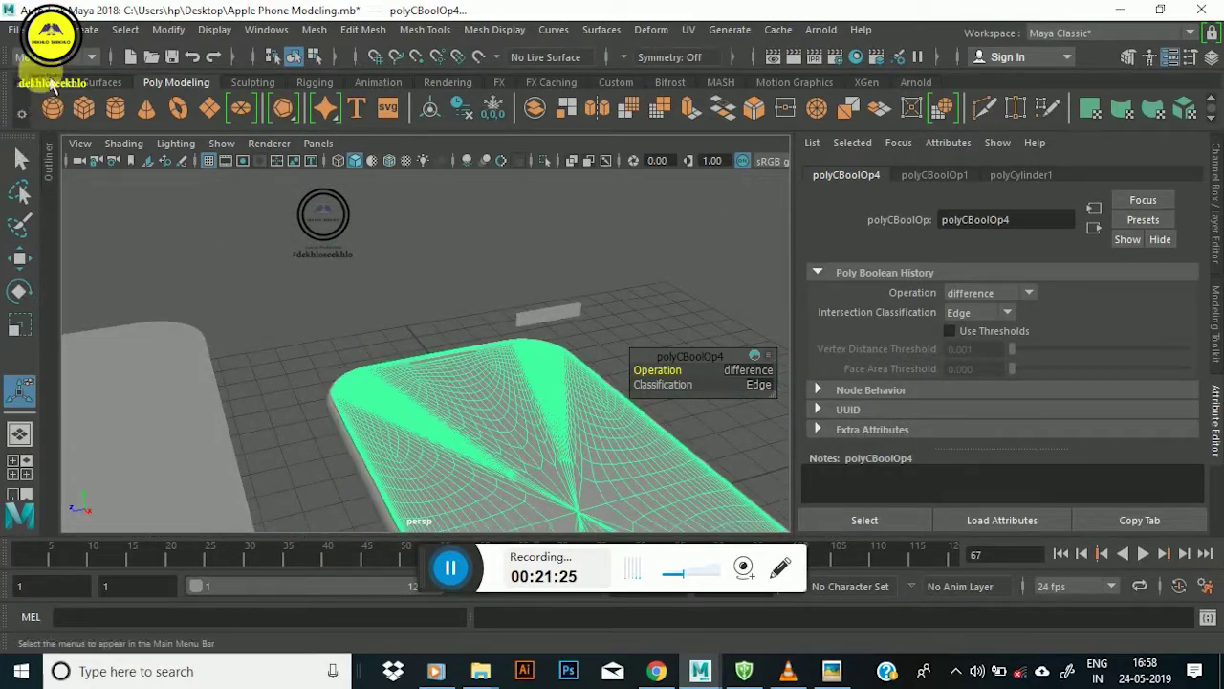
click(12, 30)
mouse_move(113, 335)
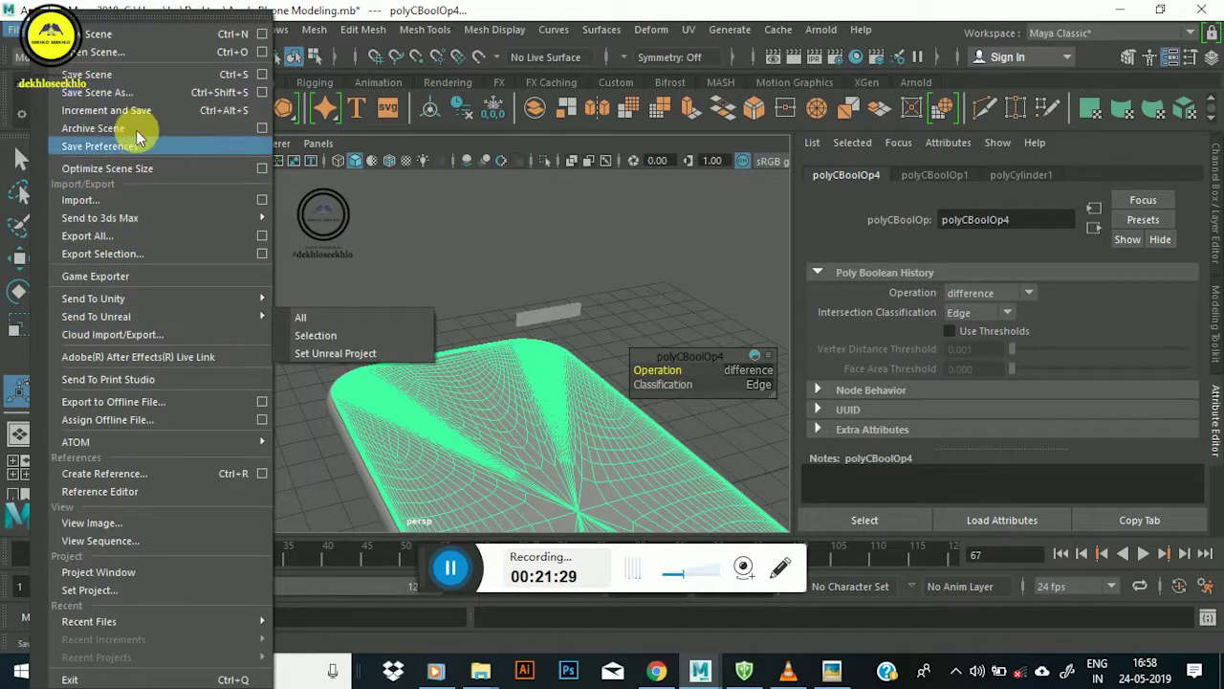
click(91, 73)
Select the spare bar pCube11 above the phone, test moving it, and undo the move.
key(y)
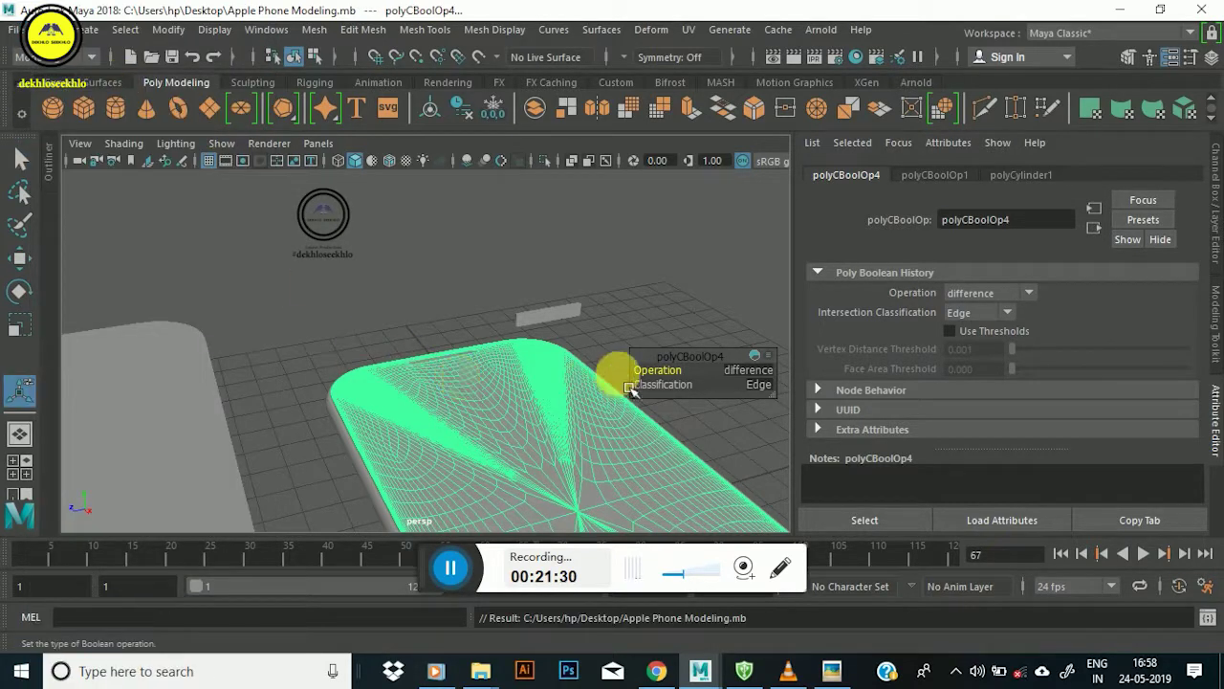
key(w)
click(456, 317)
mouse_move(456, 317)
alt+mouse_down()
mouse_move(435, 407)
mouse_move(501, 423)
alt+mouse_up()
click(560, 356)
mouse_move(560, 356)
alt+mouse_down()
mouse_move(491, 355)
mouse_move(311, 311)
mouse_move(259, 265)
mouse_move(252, 281)
mouse_move(500, 319)
mouse_move(502, 345)
mouse_move(322, 212)
mouse_move(292, 303)
alt+mouse_up()
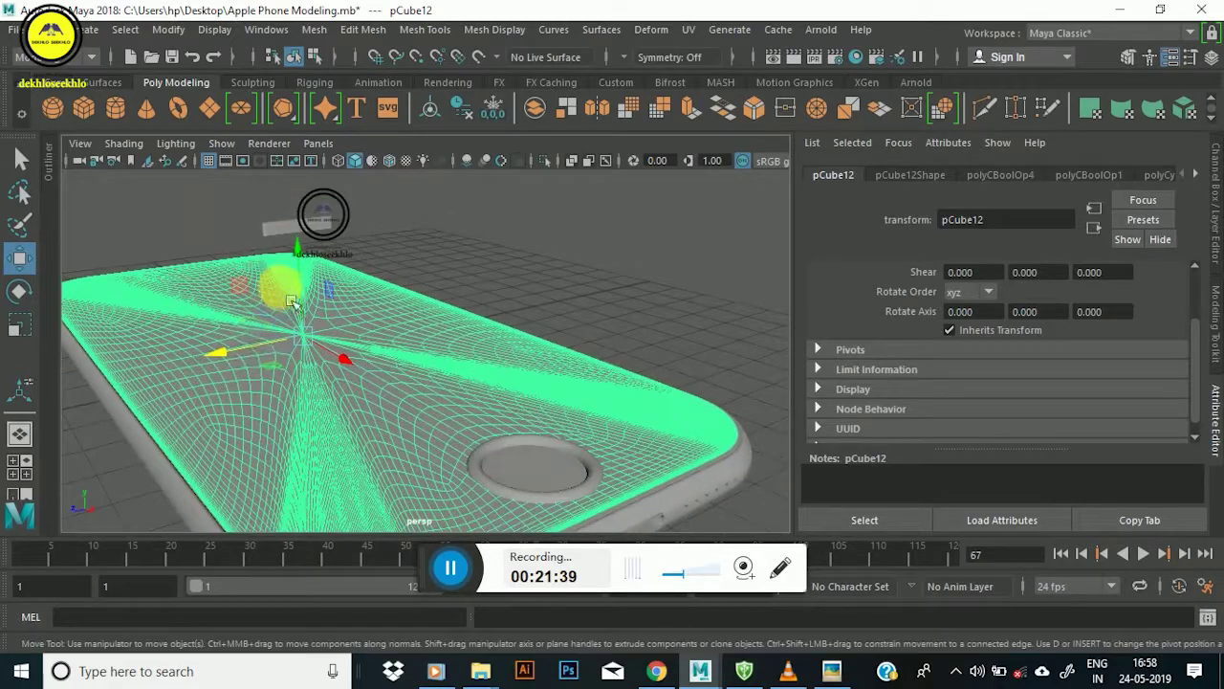
mouse_move(408, 406)
alt+mouse_down()
mouse_move(639, 504)
mouse_move(563, 406)
mouse_move(416, 409)
mouse_move(344, 347)
mouse_move(640, 372)
mouse_move(434, 314)
mouse_move(467, 379)
alt+mouse_up()
alt+drag(440, 565, 579, 335)
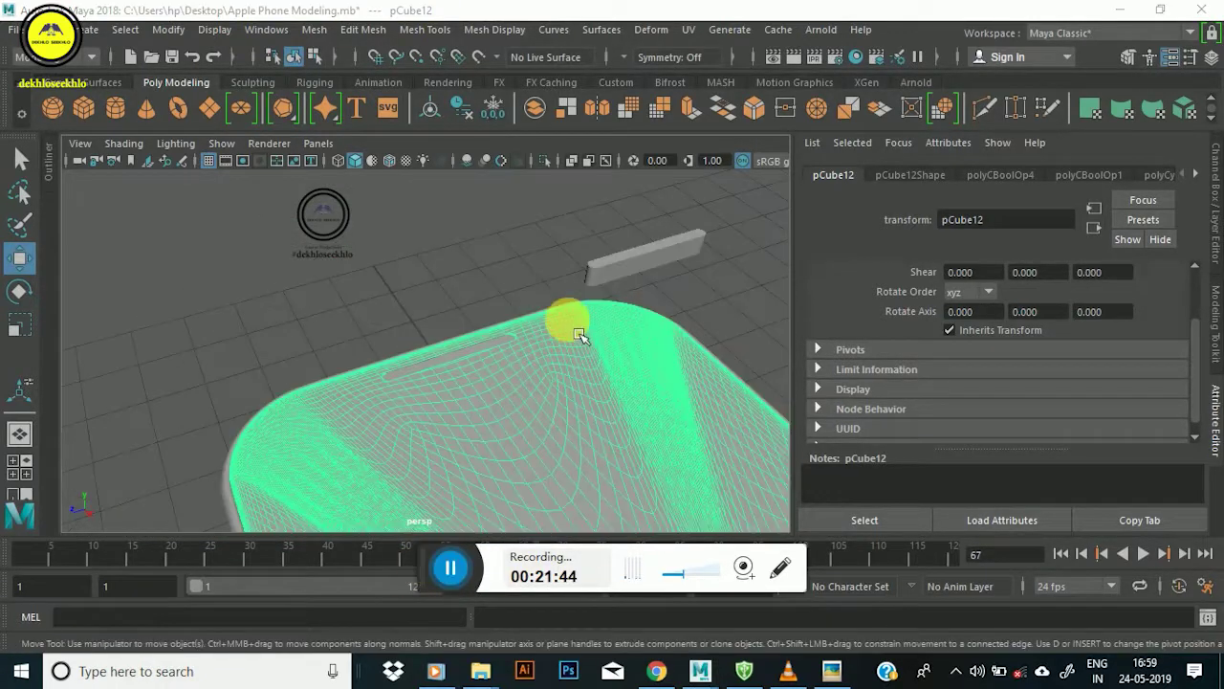
click(631, 265)
drag(598, 284, 354, 385)
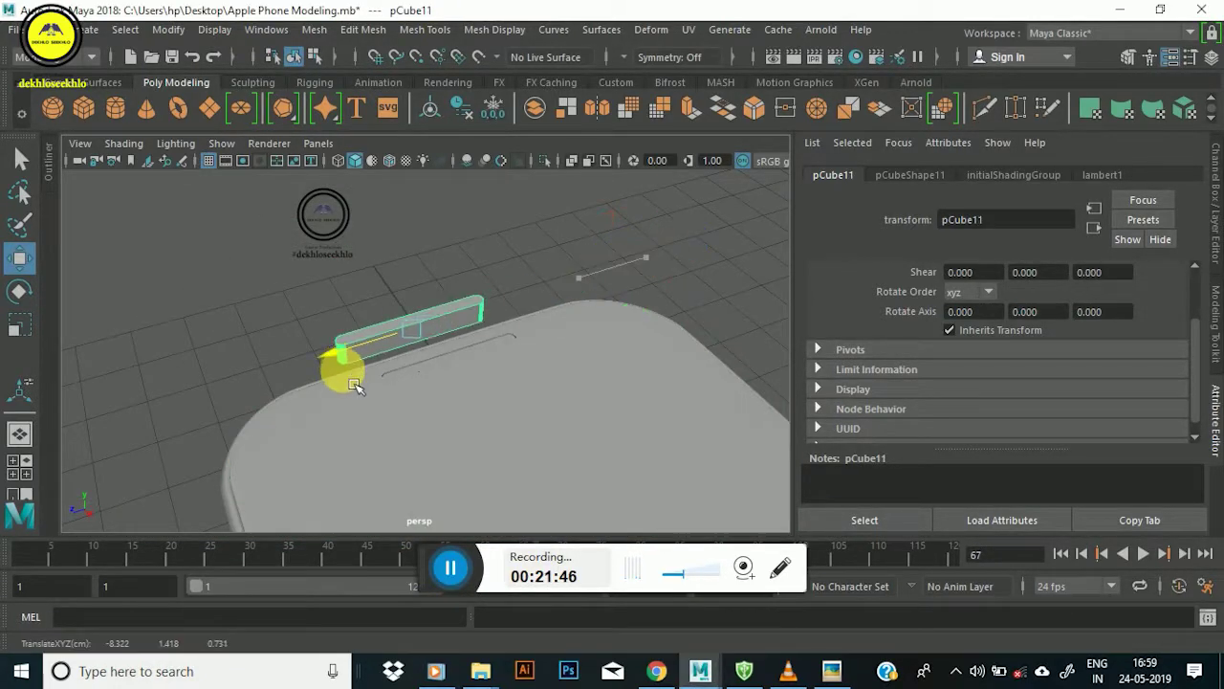
key(ctrl+z)
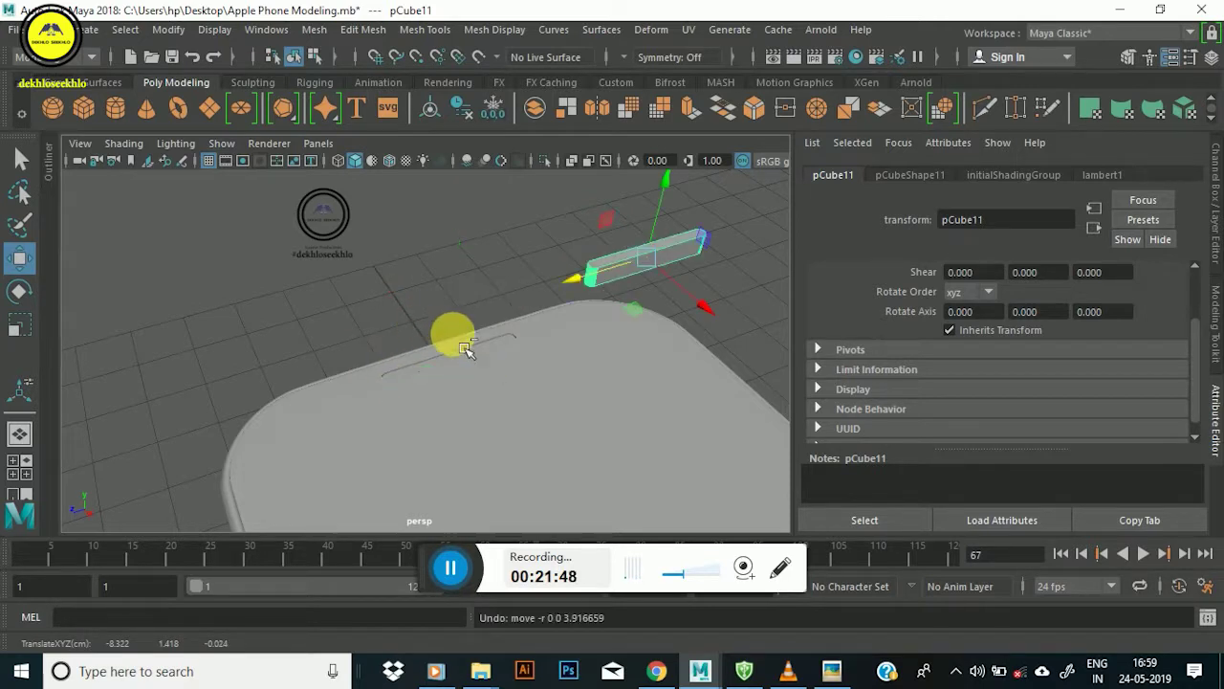
Duplicate the spare bar in place and move the copy onto the phone's edge.
key(ctrl+d)
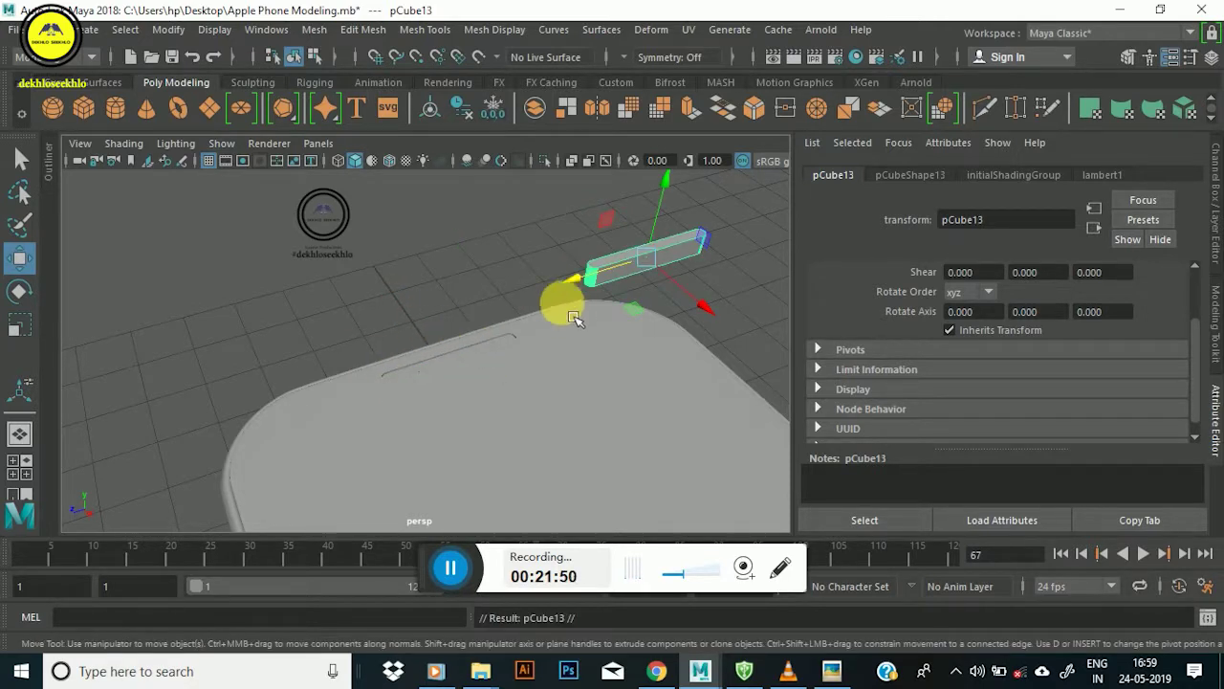
drag(571, 305, 382, 378)
scroll(390, 390, up, 5)
mouse_move(382, 369)
alt+middle_down()
mouse_move(593, 237)
mouse_move(457, 296)
alt+middle_up()
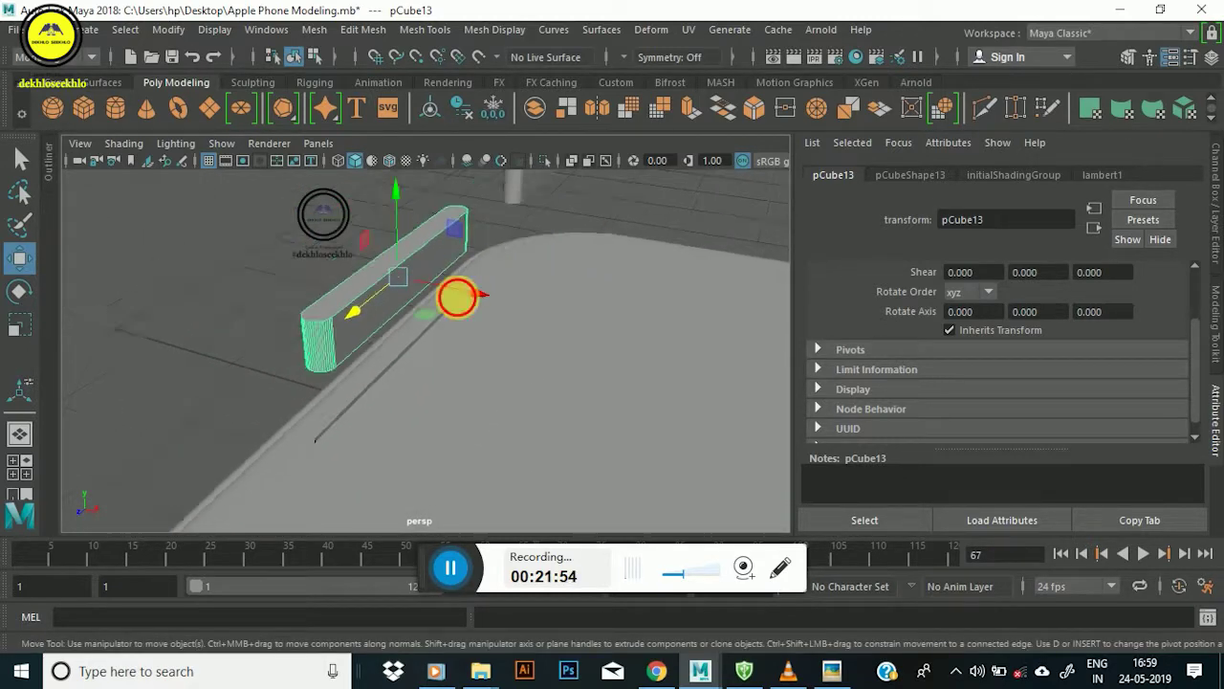
scroll(457, 326, down, 2)
key(space)
key(space)
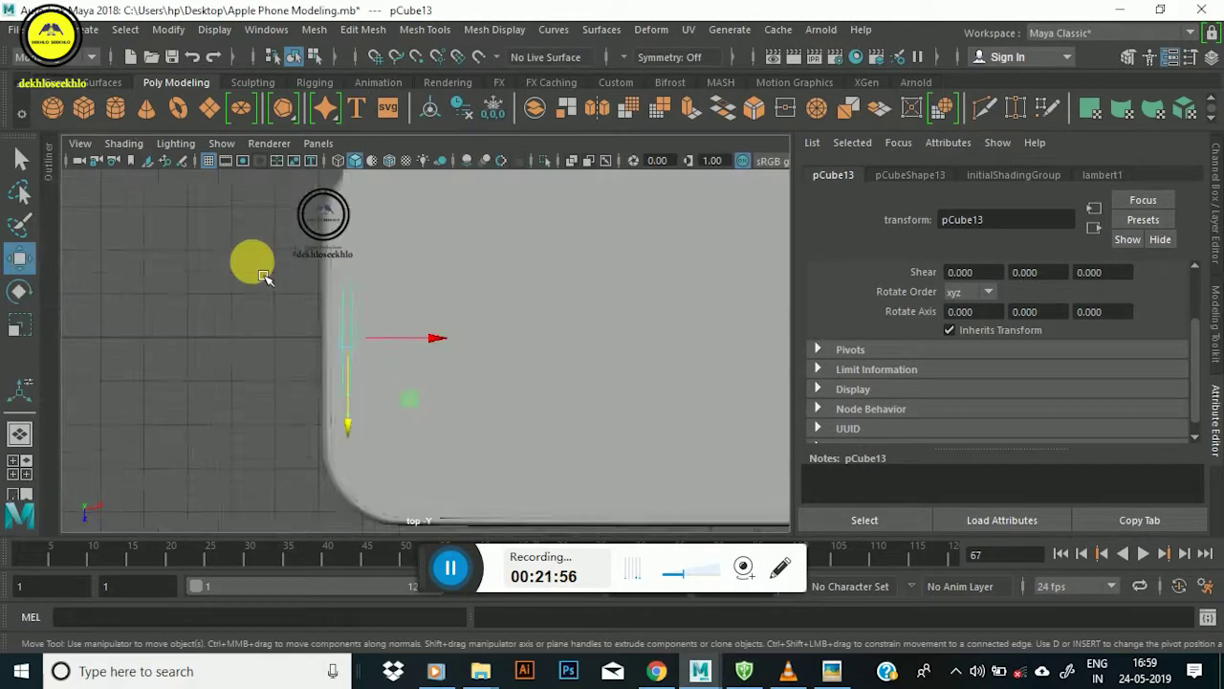
scroll(421, 306, up, 3)
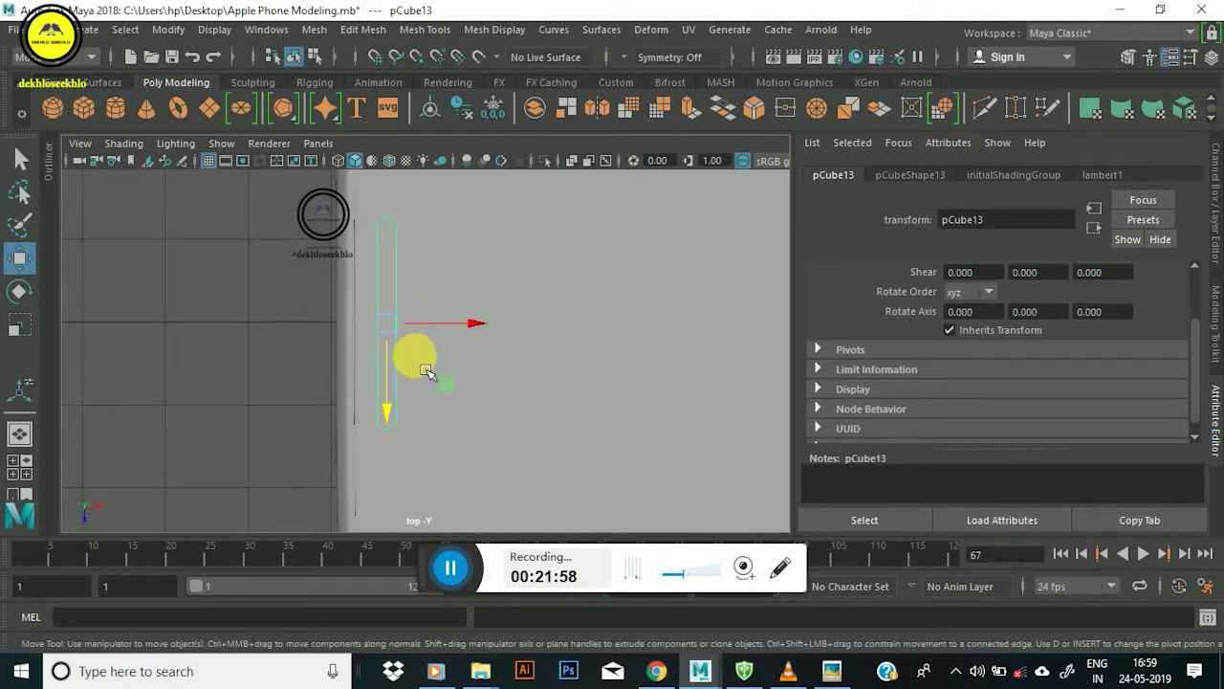
scroll(426, 371, down, 3)
scroll(409, 341, up, 2)
scroll(440, 434, up, 2)
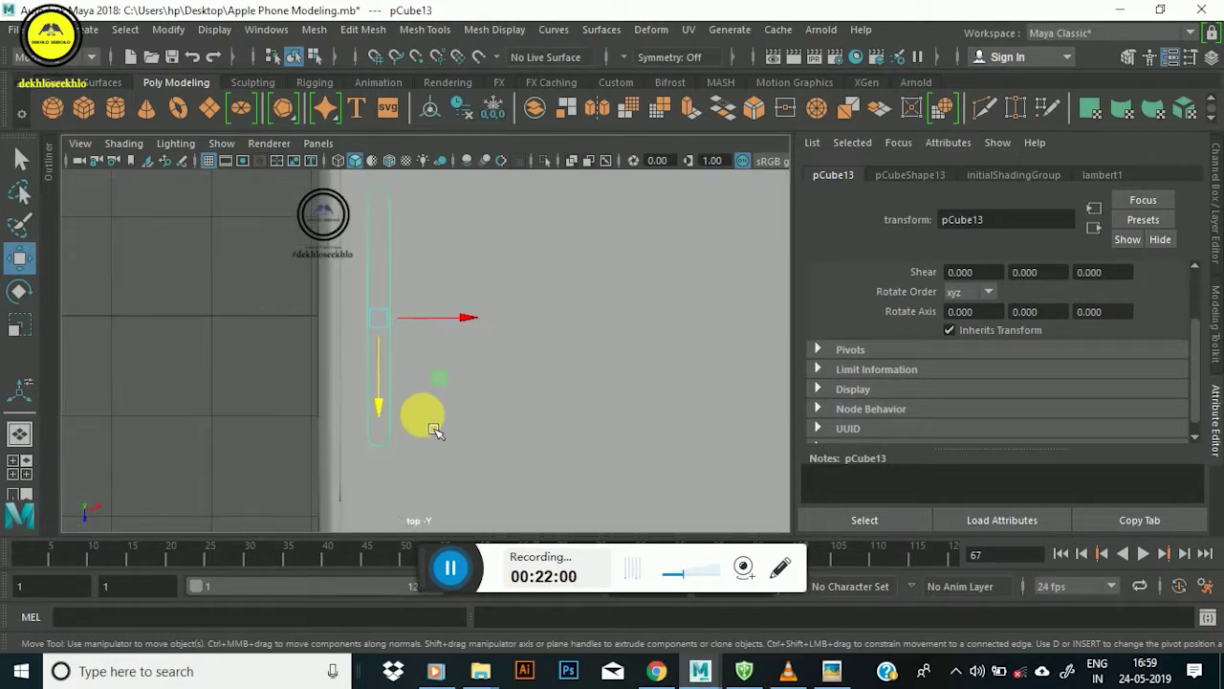
key(space)
key(space)
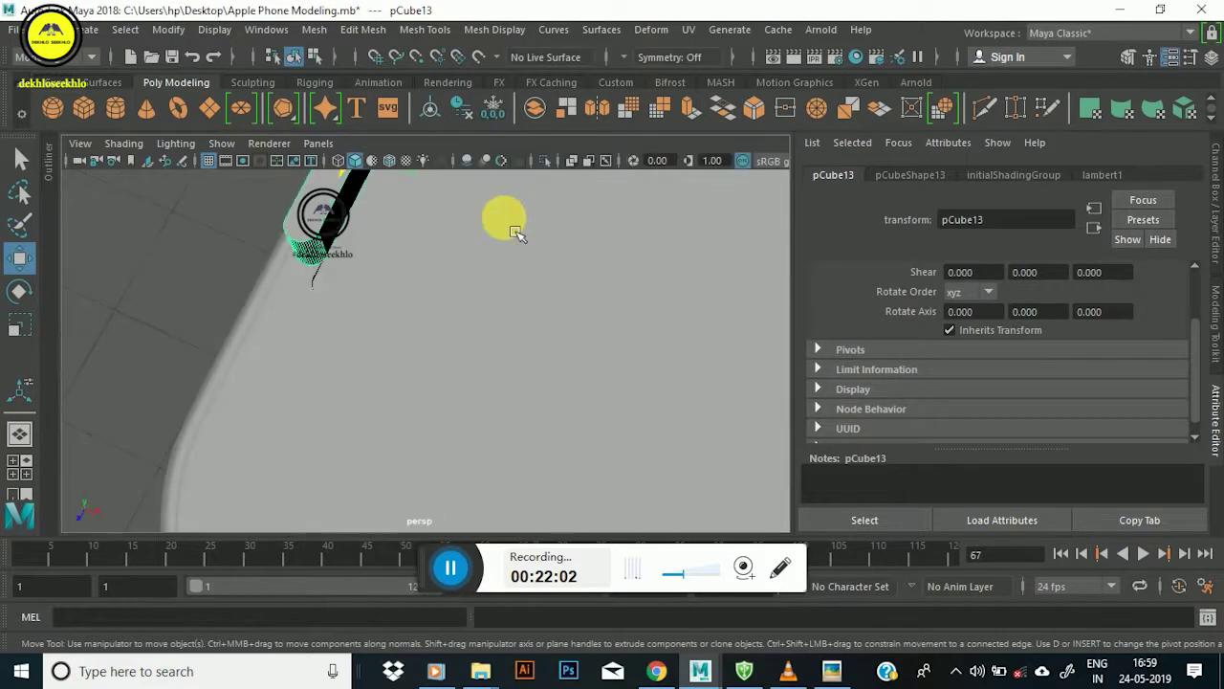
Narrow the bar slightly and sink it down into the phone's top edge.
mouse_move(396, 347)
alt+mouse_down()
mouse_move(476, 306)
mouse_move(336, 358)
mouse_move(593, 204)
mouse_move(622, 320)
mouse_move(656, 286)
mouse_move(587, 396)
mouse_move(347, 453)
alt+mouse_up()
alt+middle_drag(347, 454, 351, 351)
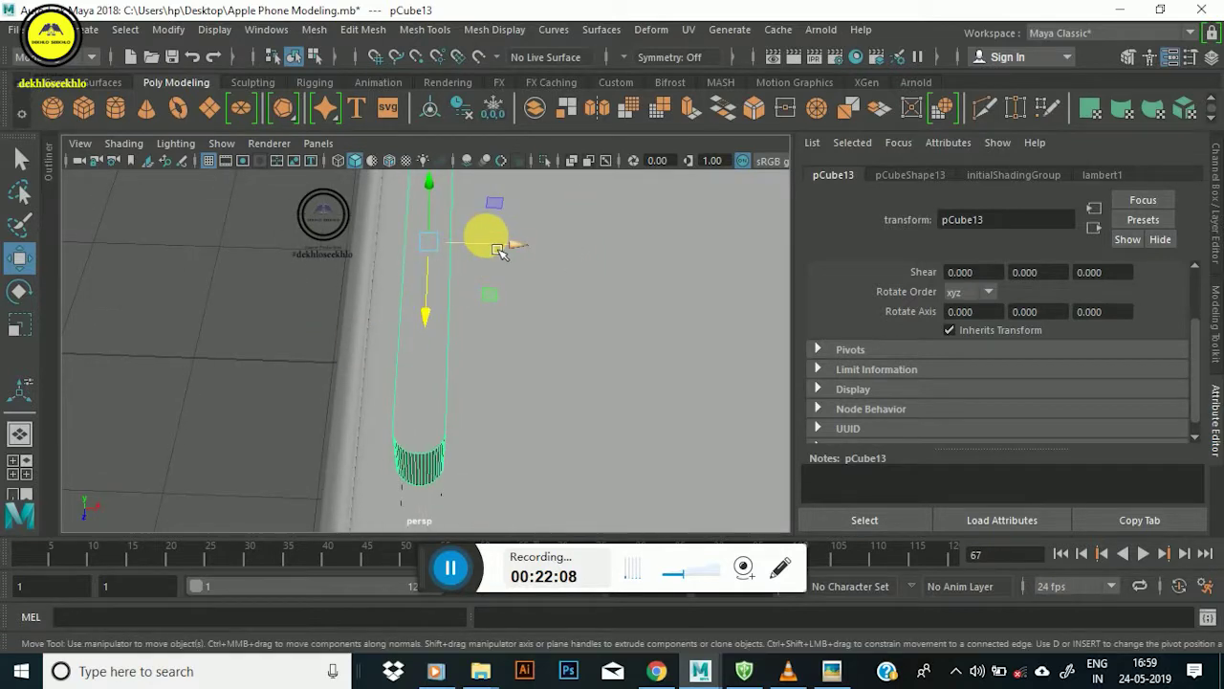
key(r)
drag(509, 244, 507, 257)
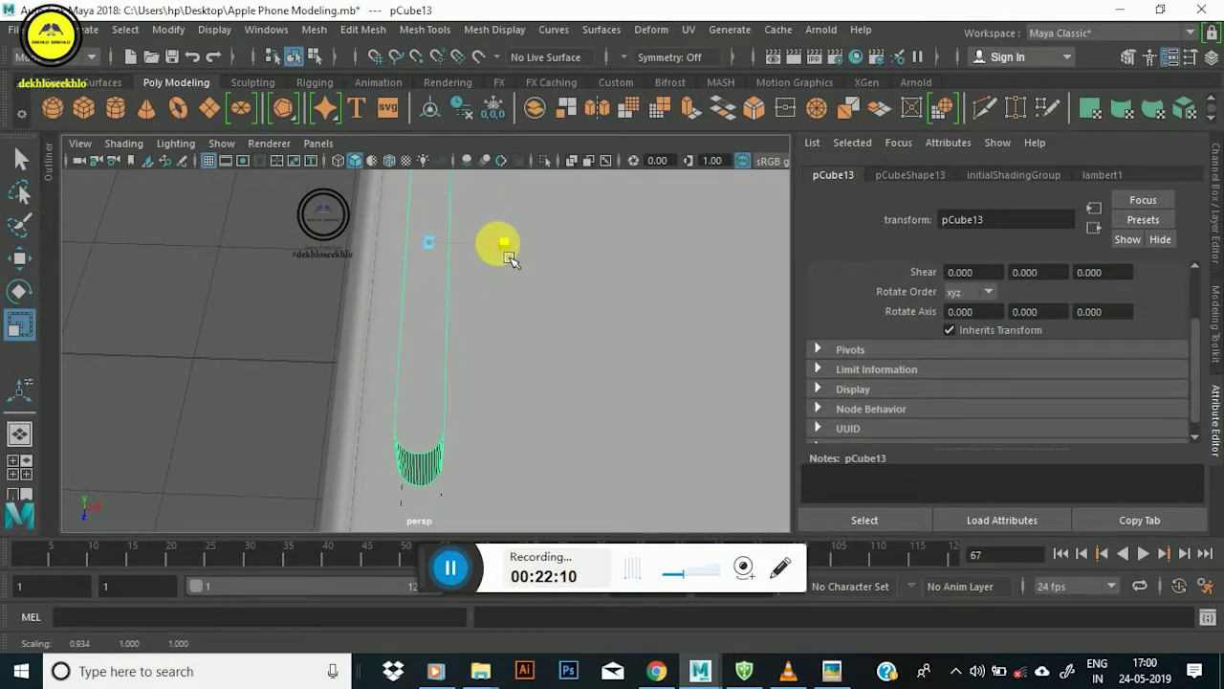
key(w)
alt+drag(536, 304, 413, 268)
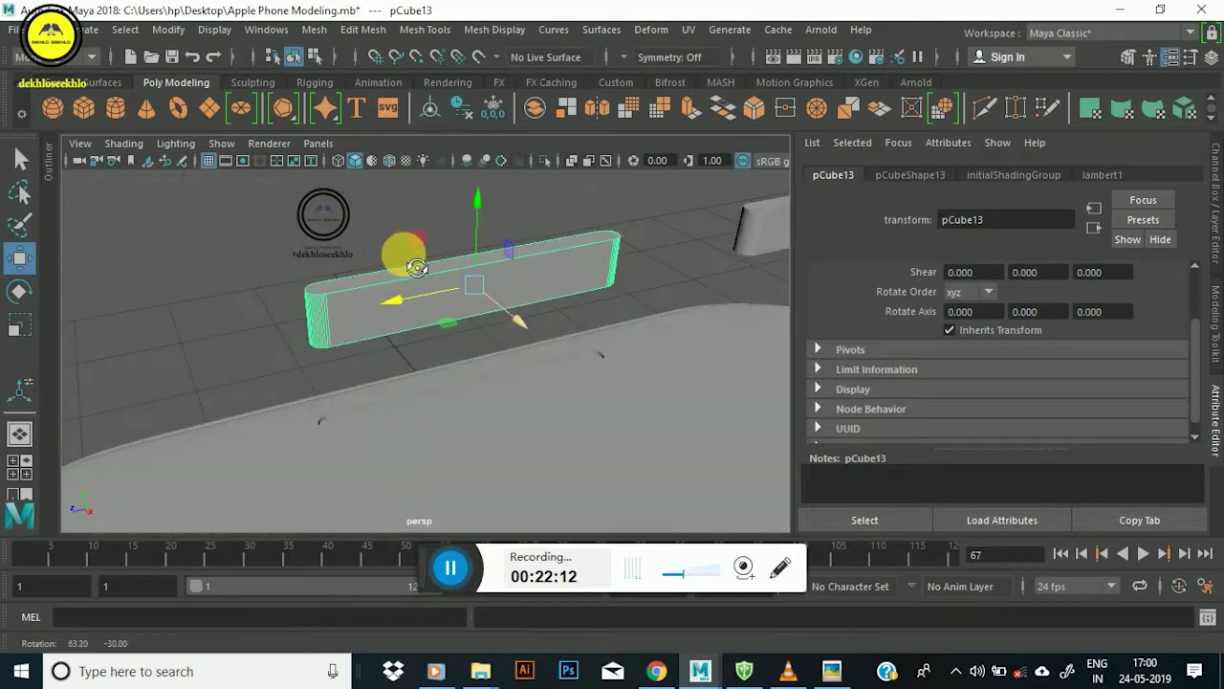
drag(497, 229, 476, 360)
key(r)
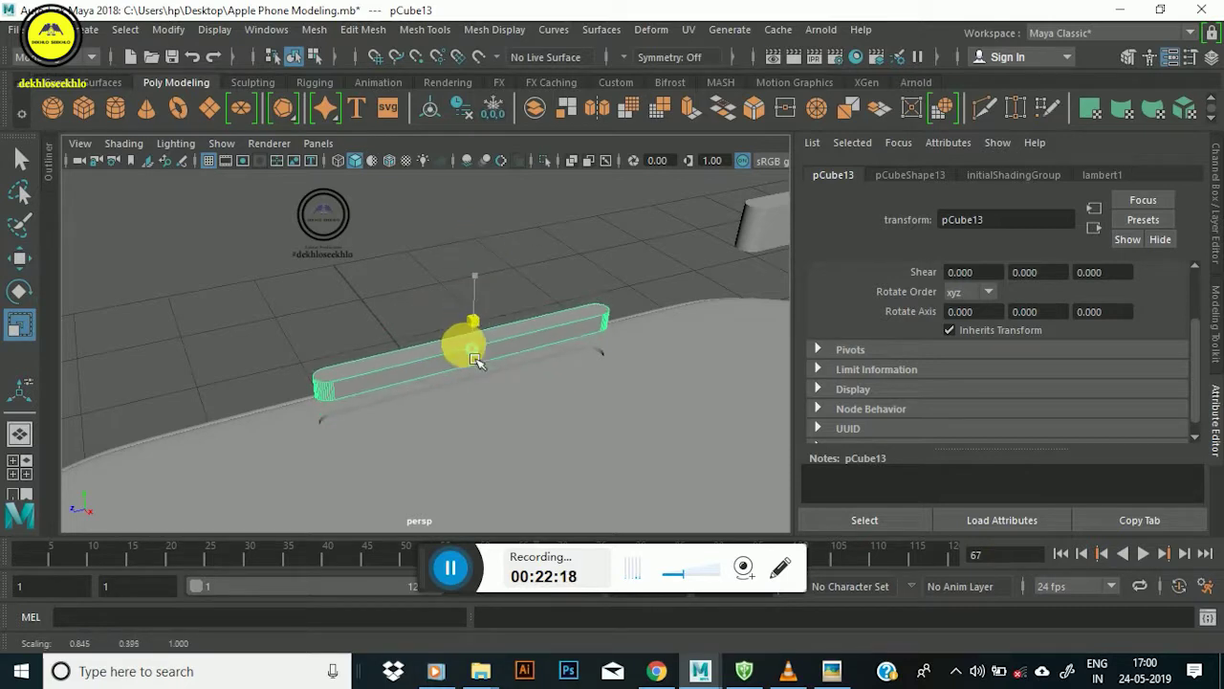
key(w)
mouse_move(484, 275)
mouse_down()
mouse_move(486, 342)
mouse_move(576, 326)
mouse_move(484, 296)
mouse_move(587, 377)
mouse_move(573, 334)
mouse_move(528, 323)
mouse_move(574, 347)
mouse_move(596, 399)
mouse_up()
Place a copy of the bar just above and view the phone's edge close up.
mouse_move(577, 354)
shift+mouse_down()
mouse_move(527, 350)
mouse_move(568, 363)
mouse_move(519, 319)
shift+mouse_up()
click(342, 264)
mouse_move(342, 264)
alt+mouse_down()
mouse_move(432, 320)
mouse_move(323, 339)
mouse_move(258, 306)
mouse_move(233, 370)
mouse_move(350, 350)
mouse_move(363, 303)
mouse_move(564, 319)
mouse_move(497, 275)
mouse_move(459, 354)
mouse_move(453, 333)
mouse_move(211, 340)
mouse_move(532, 309)
mouse_move(525, 377)
mouse_move(554, 281)
mouse_move(581, 336)
alt+mouse_up()
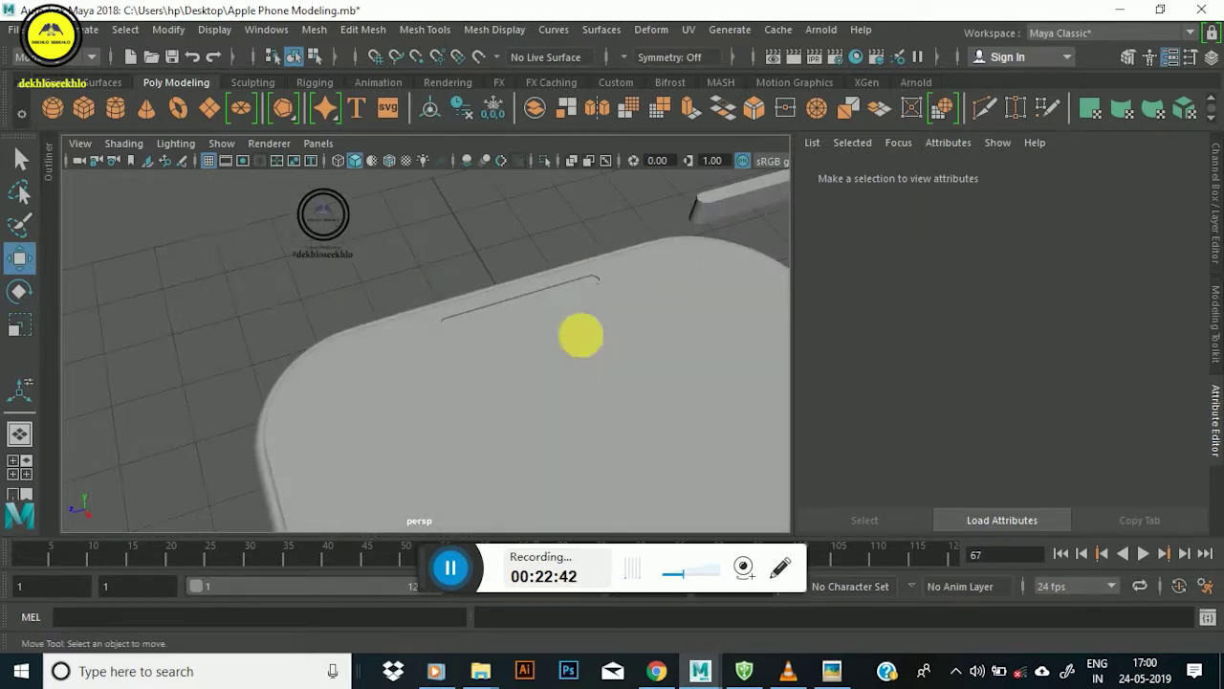
click(14, 29)
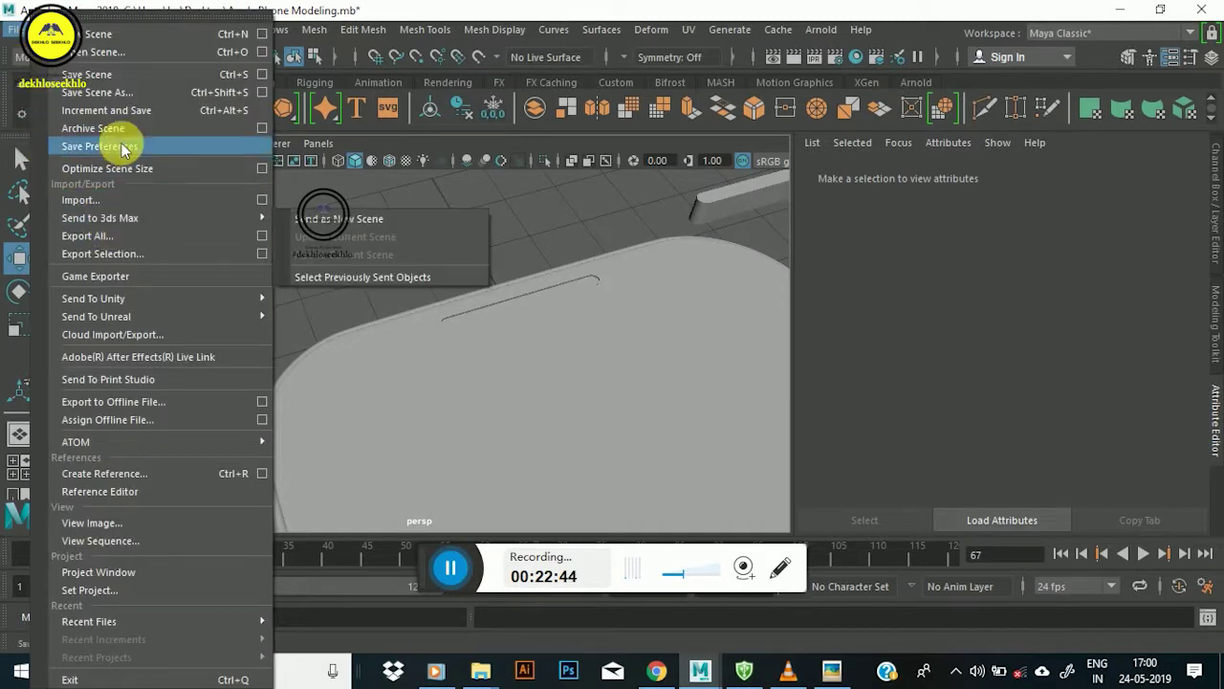
Save the scene and bring the cylinder into view.
click(76, 75)
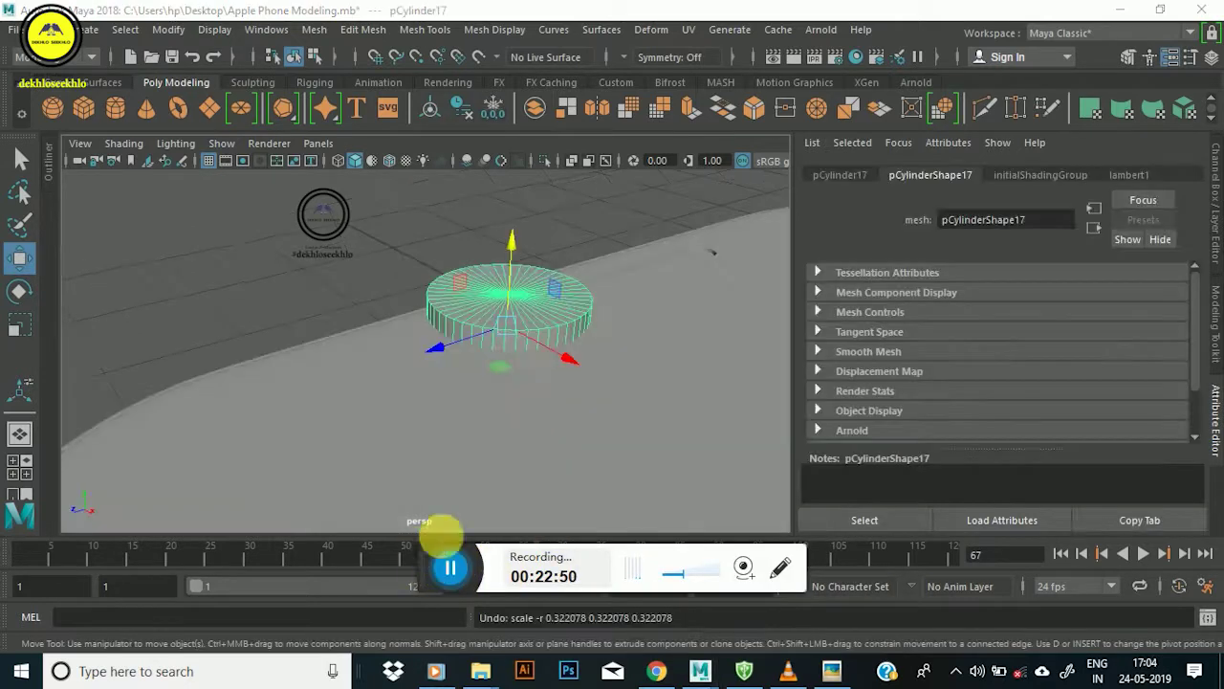
mouse_move(504, 333)
alt+mouse_down()
mouse_move(259, 382)
mouse_move(274, 396)
mouse_move(314, 350)
mouse_move(463, 388)
alt+mouse_up()
scroll(454, 384, up, 4)
alt+drag(361, 320, 431, 380)
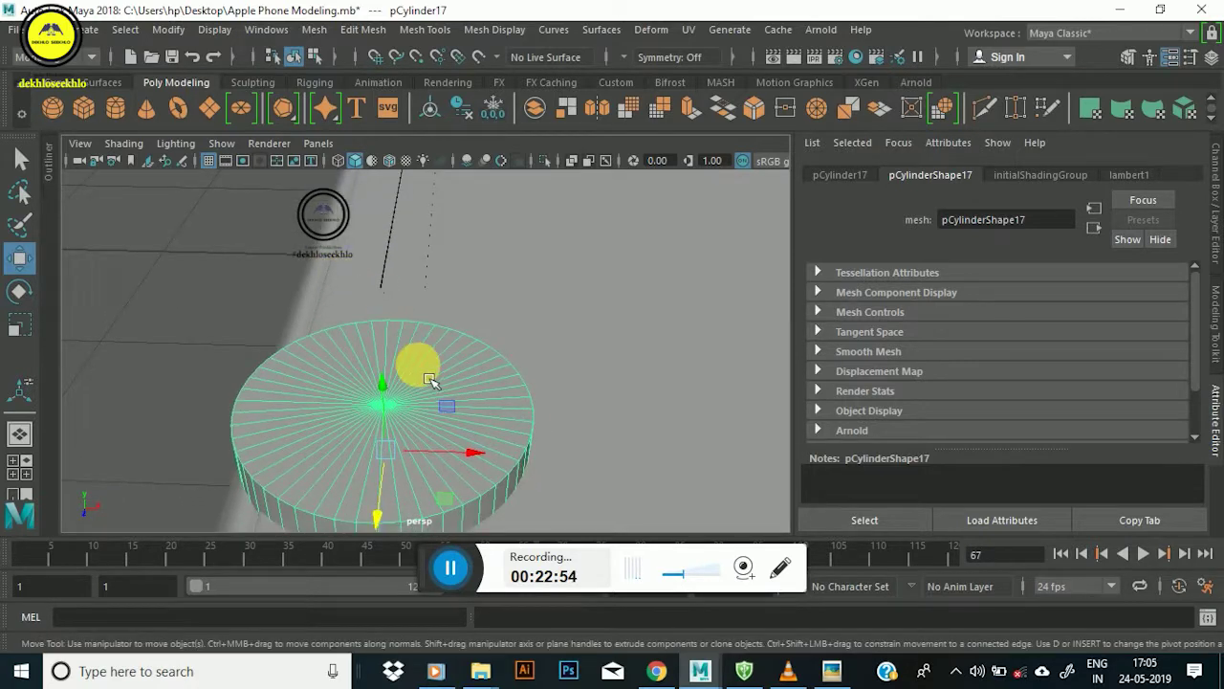
Shrink the cylinder, seat it in the phone's edge, and pull a copy above it.
key(r)
drag(401, 475, 221, 529)
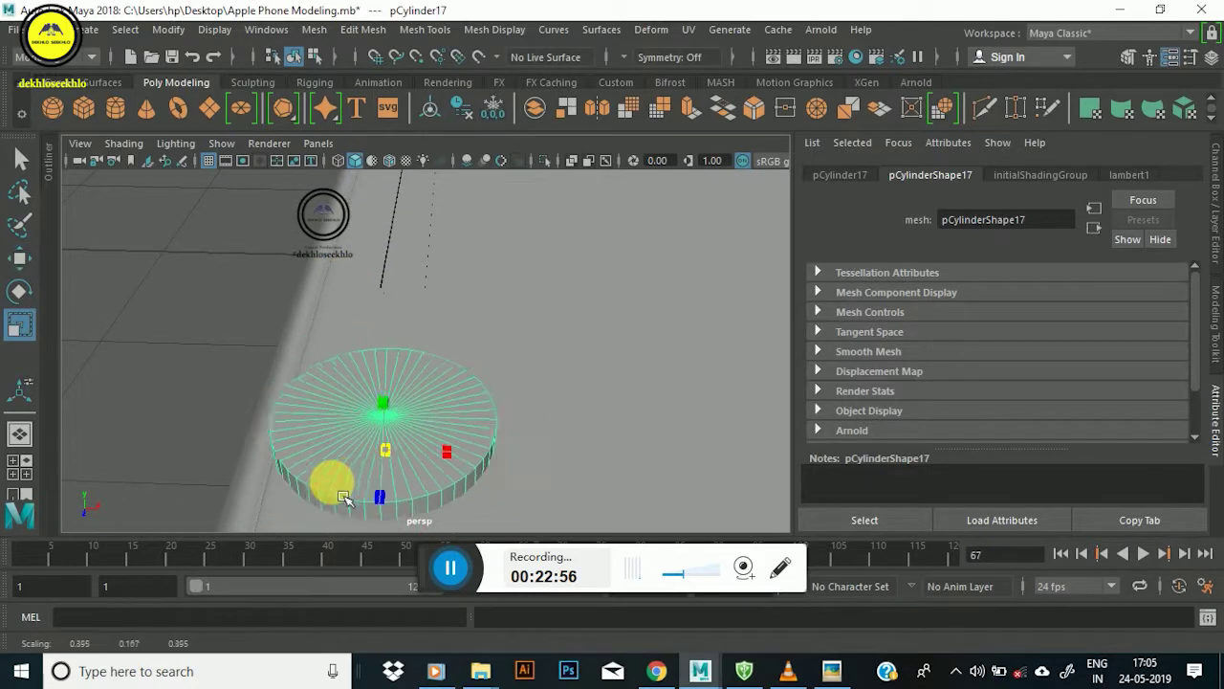
key(w)
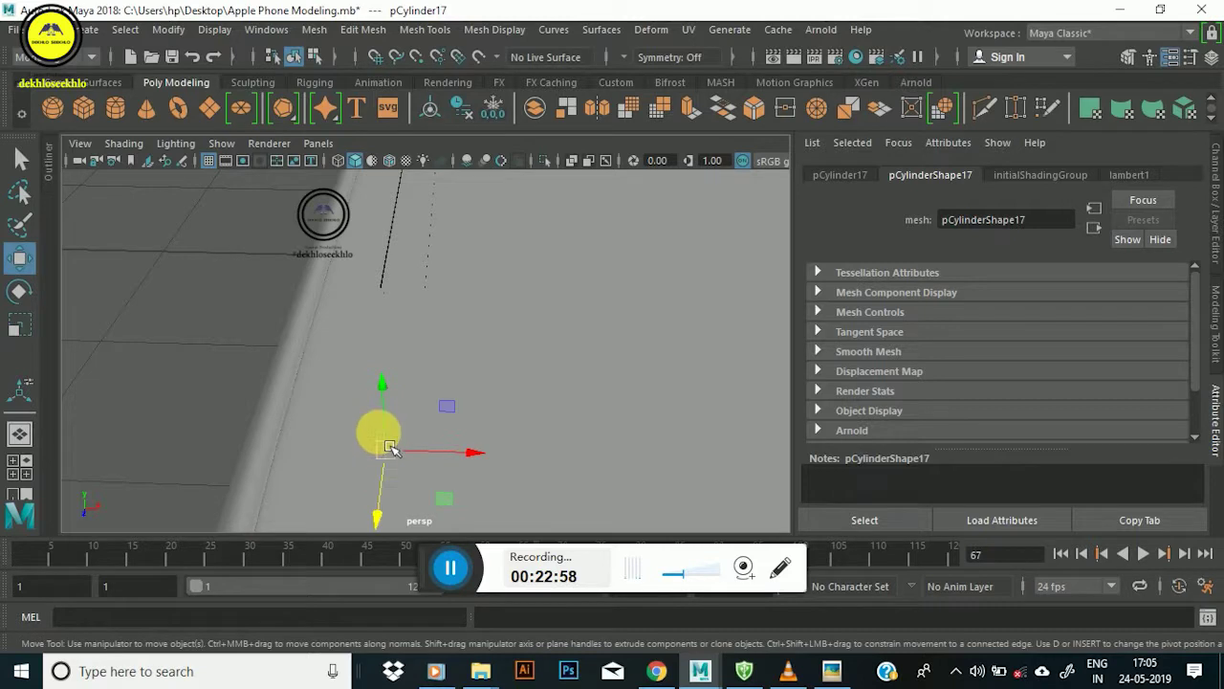
key(ctrl+z)
mouse_move(387, 394)
alt+mouse_down()
mouse_move(320, 396)
mouse_move(197, 330)
alt+mouse_up()
mouse_move(336, 337)
alt+mouse_down()
mouse_move(423, 409)
mouse_move(450, 396)
alt+mouse_up()
key(r)
mouse_move(392, 369)
mouse_down()
mouse_move(334, 323)
mouse_move(405, 311)
mouse_up()
key(w)
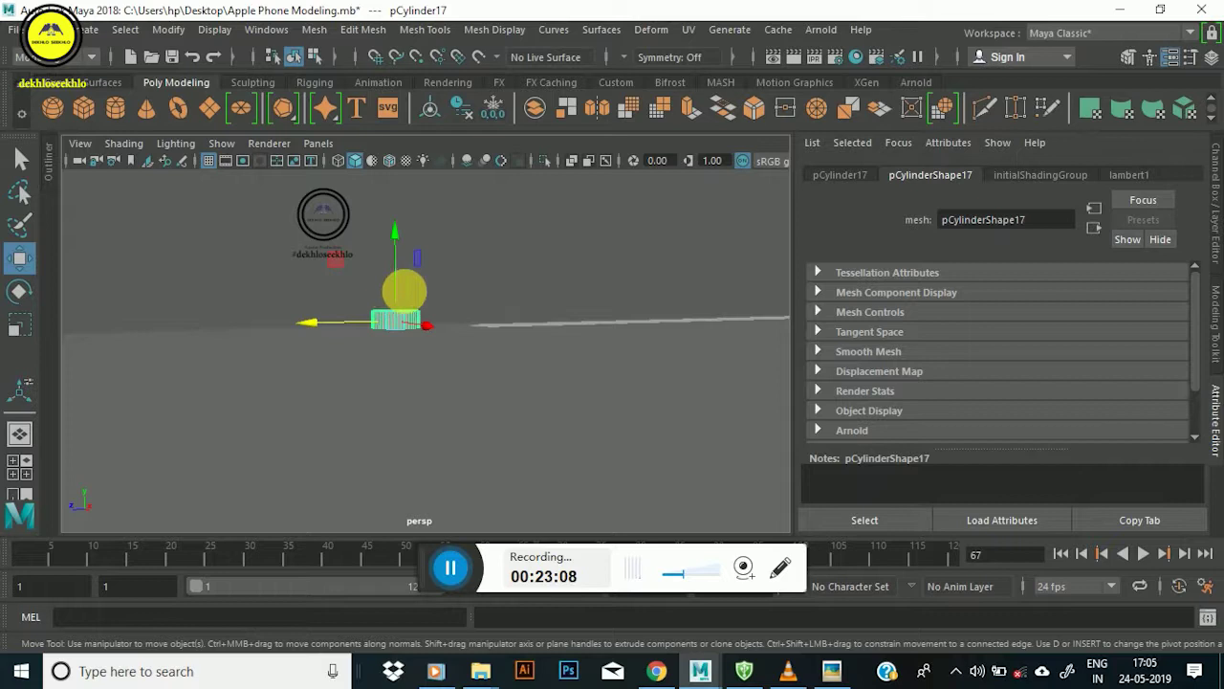
drag(396, 251, 396, 163)
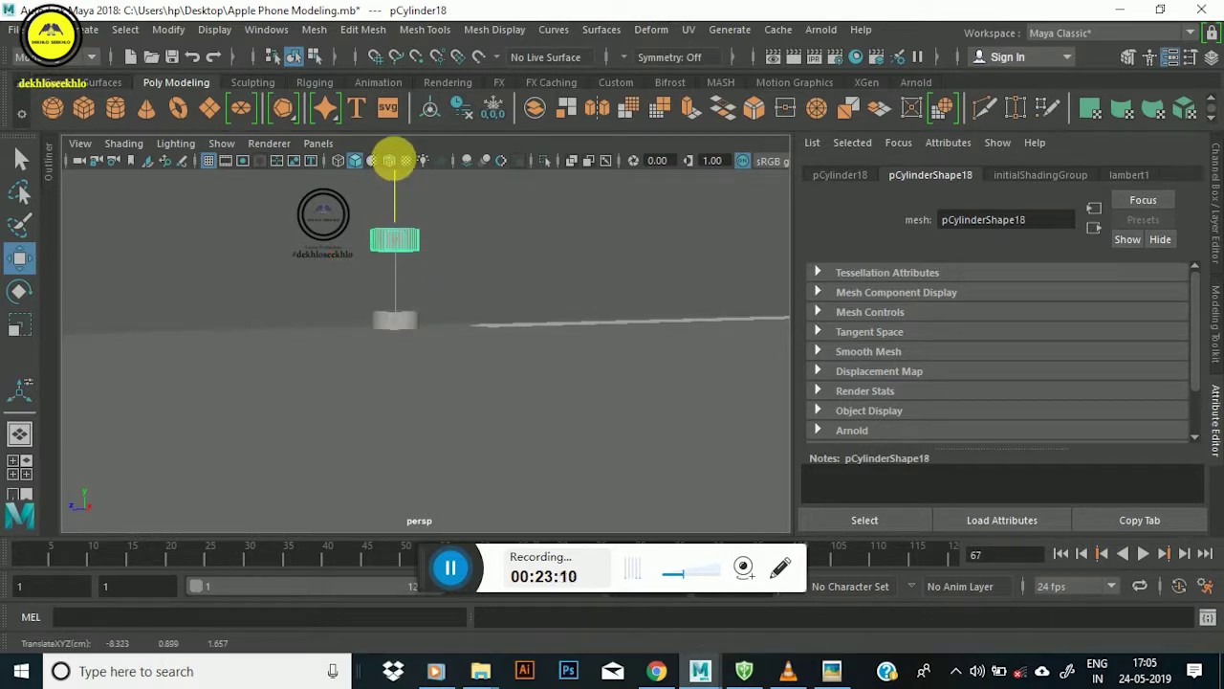
drag(411, 228, 406, 263)
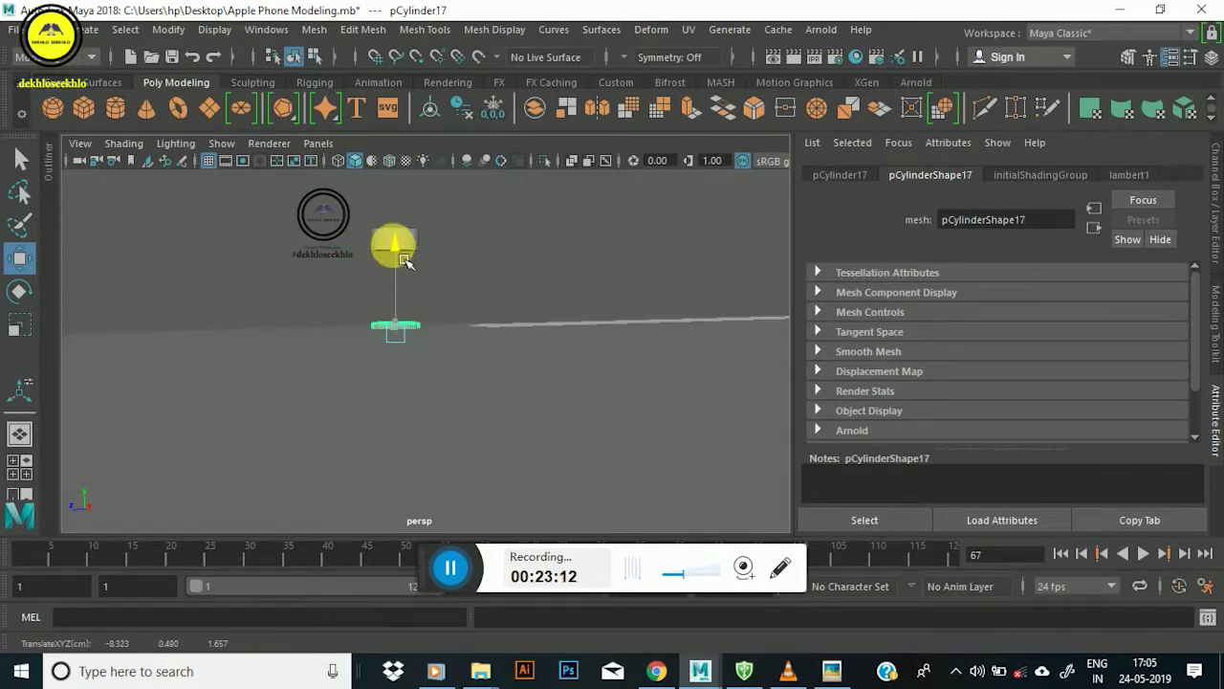
Select the phone body and then the cylinder together.
mouse_move(432, 378)
alt+mouse_down()
mouse_move(486, 423)
mouse_move(446, 492)
mouse_move(538, 450)
mouse_move(574, 495)
mouse_move(546, 459)
mouse_move(396, 405)
mouse_move(350, 342)
mouse_move(396, 328)
mouse_move(374, 320)
mouse_move(379, 341)
alt+mouse_up()
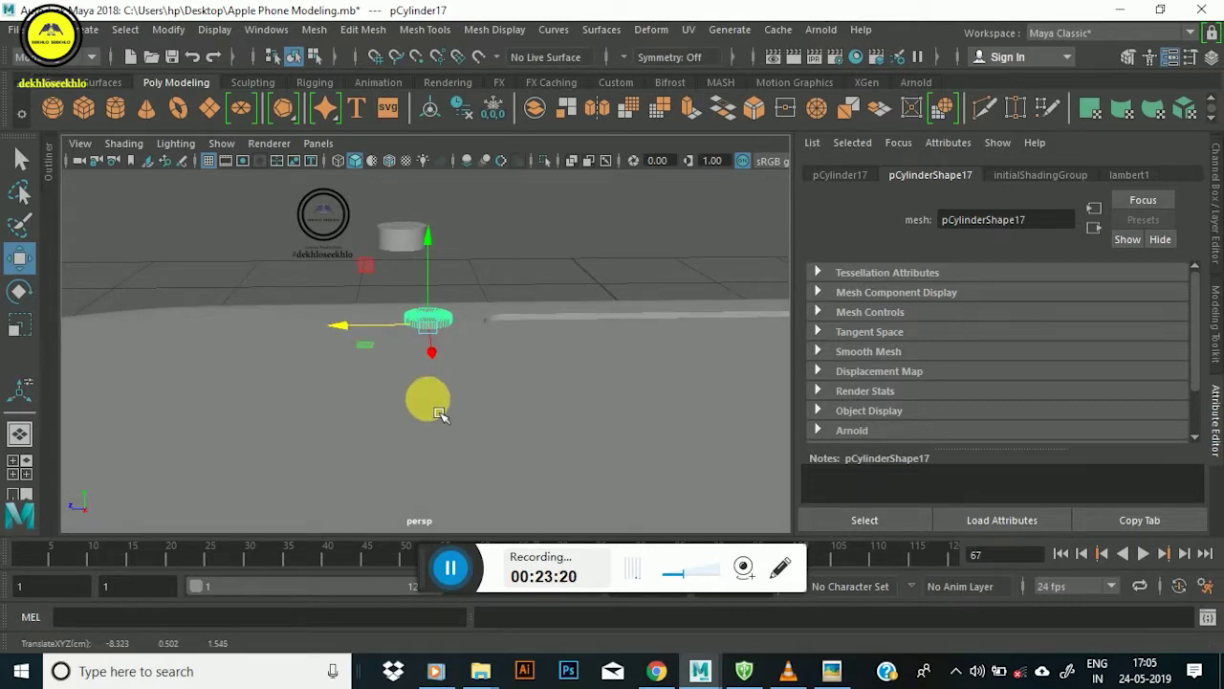
click(438, 413)
shift+click(435, 330)
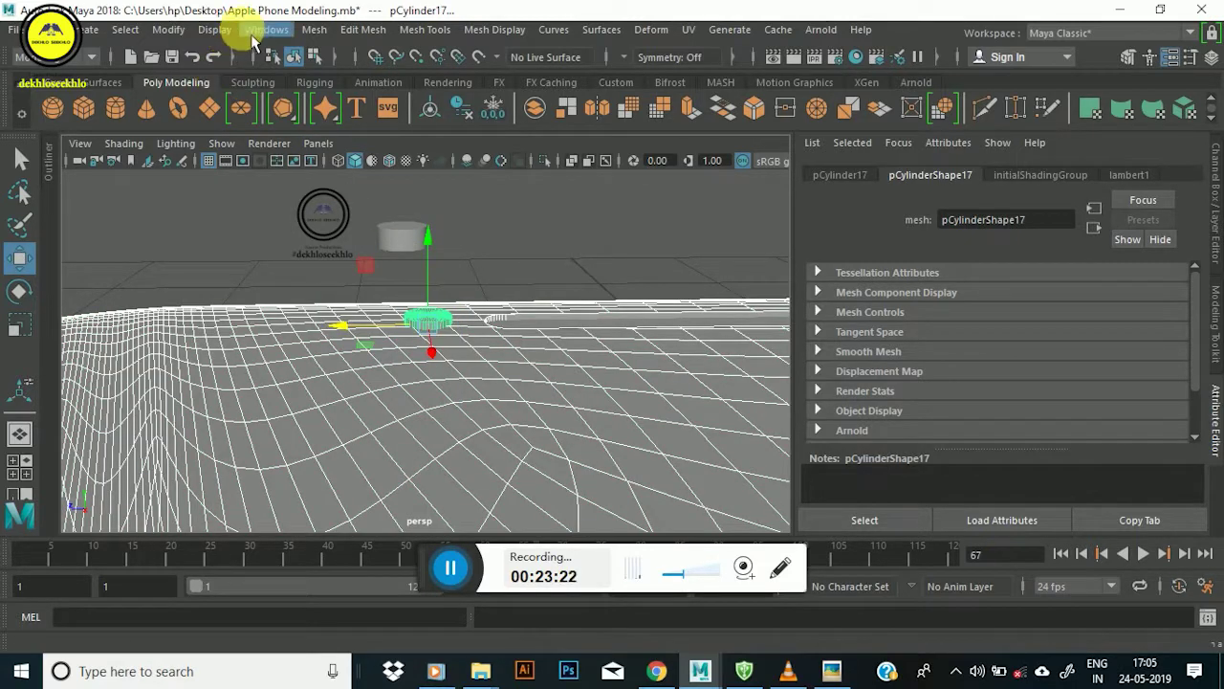
Boolean-difference pCylinder17 out of the phone body, then select the spare cylinder.
click(319, 30)
mouse_move(350, 75)
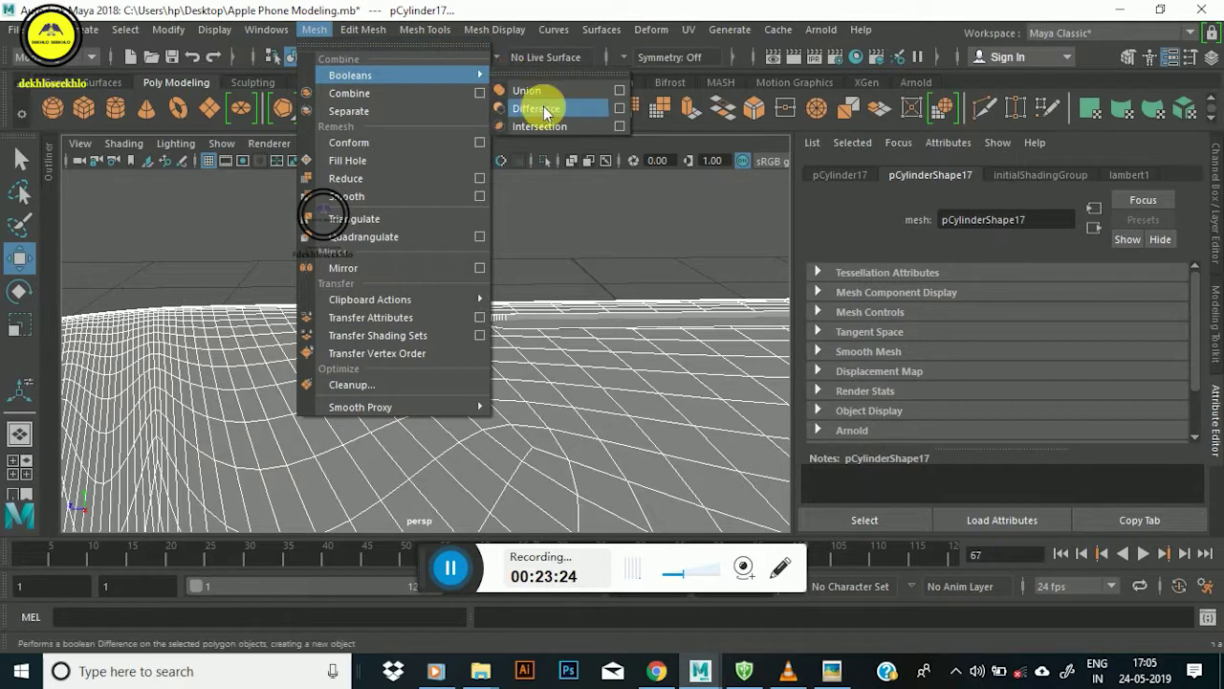
click(544, 112)
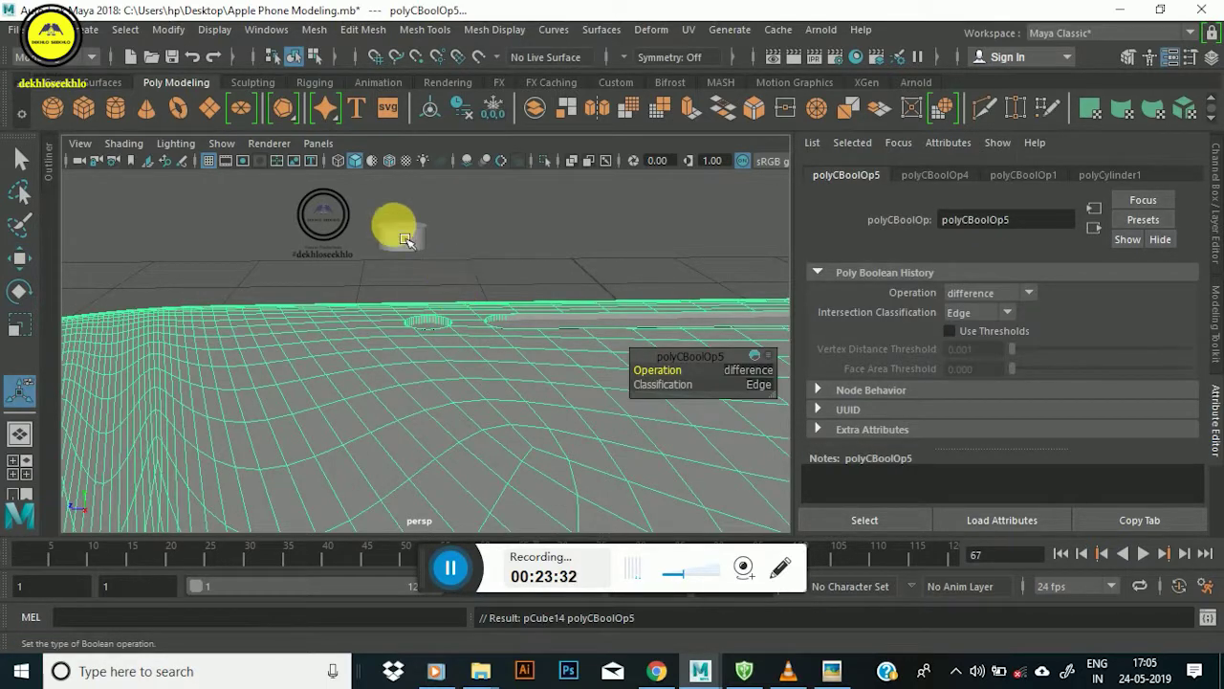
click(405, 239)
mouse_move(415, 265)
alt+mouse_down()
mouse_move(487, 287)
mouse_move(456, 265)
mouse_move(418, 372)
mouse_move(396, 383)
mouse_move(343, 349)
alt+mouse_up()
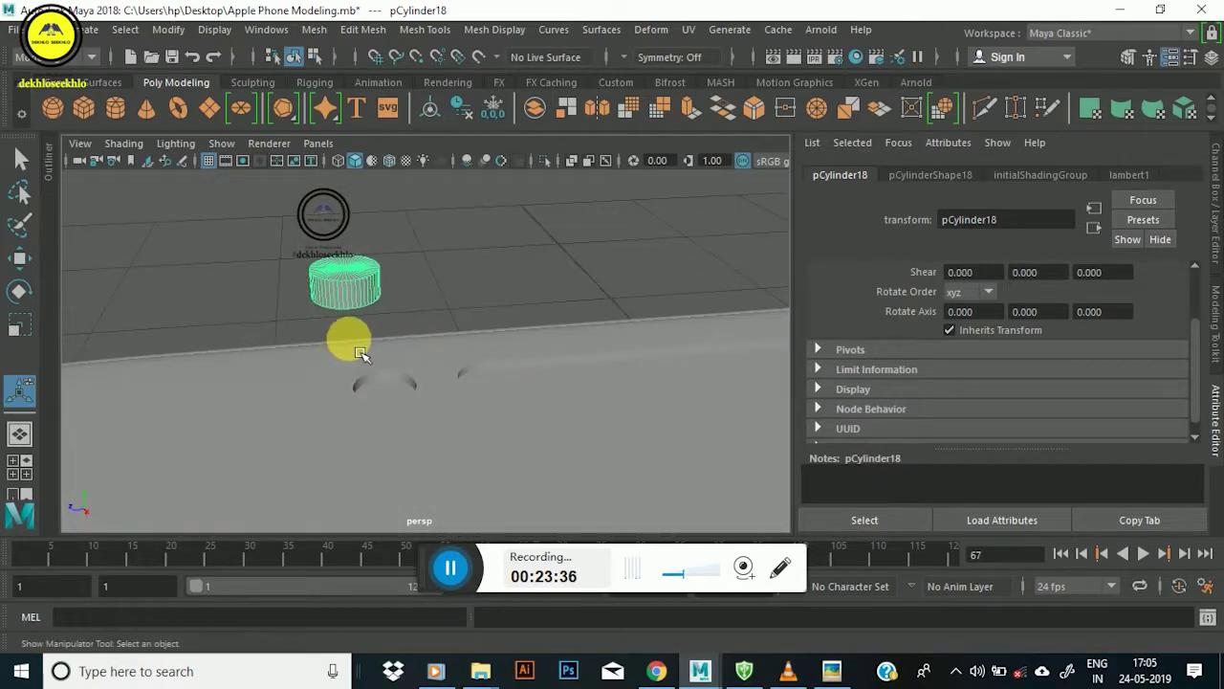
Slide pCylinder18 along the edge, lower it, and shrink and flatten it.
key(w)
drag(283, 304, 326, 303)
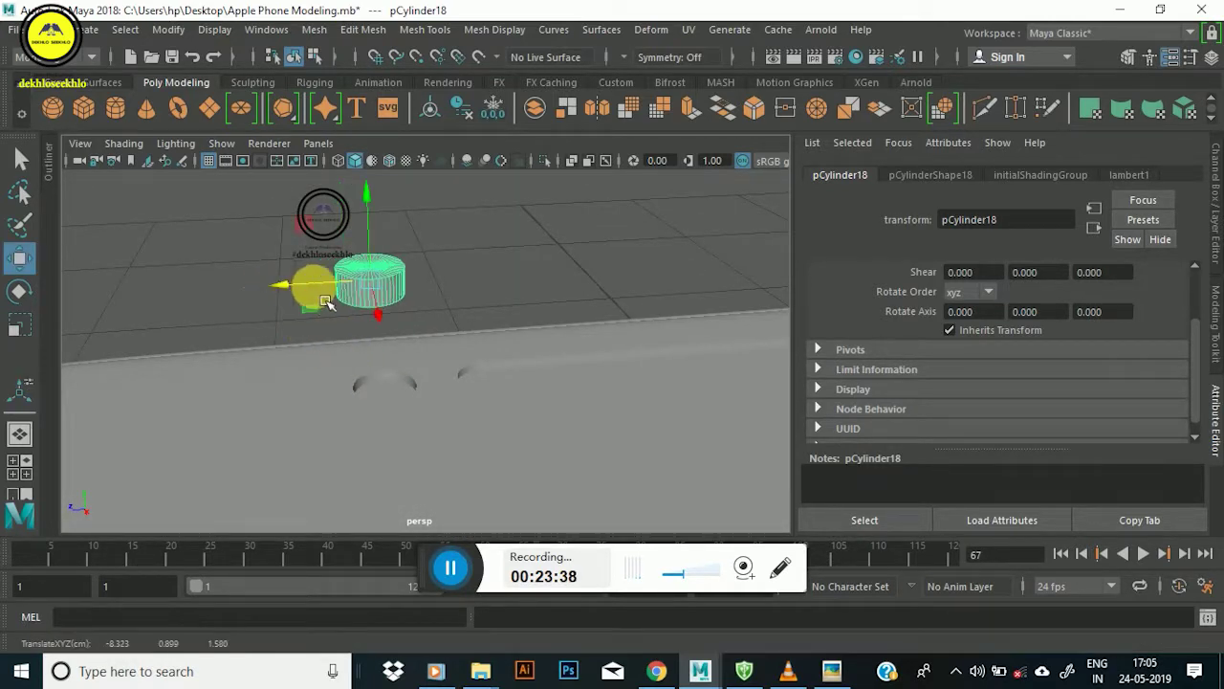
mouse_move(379, 216)
mouse_down()
mouse_move(371, 287)
mouse_move(393, 411)
mouse_move(486, 450)
mouse_move(450, 423)
mouse_move(402, 328)
mouse_move(374, 363)
mouse_up()
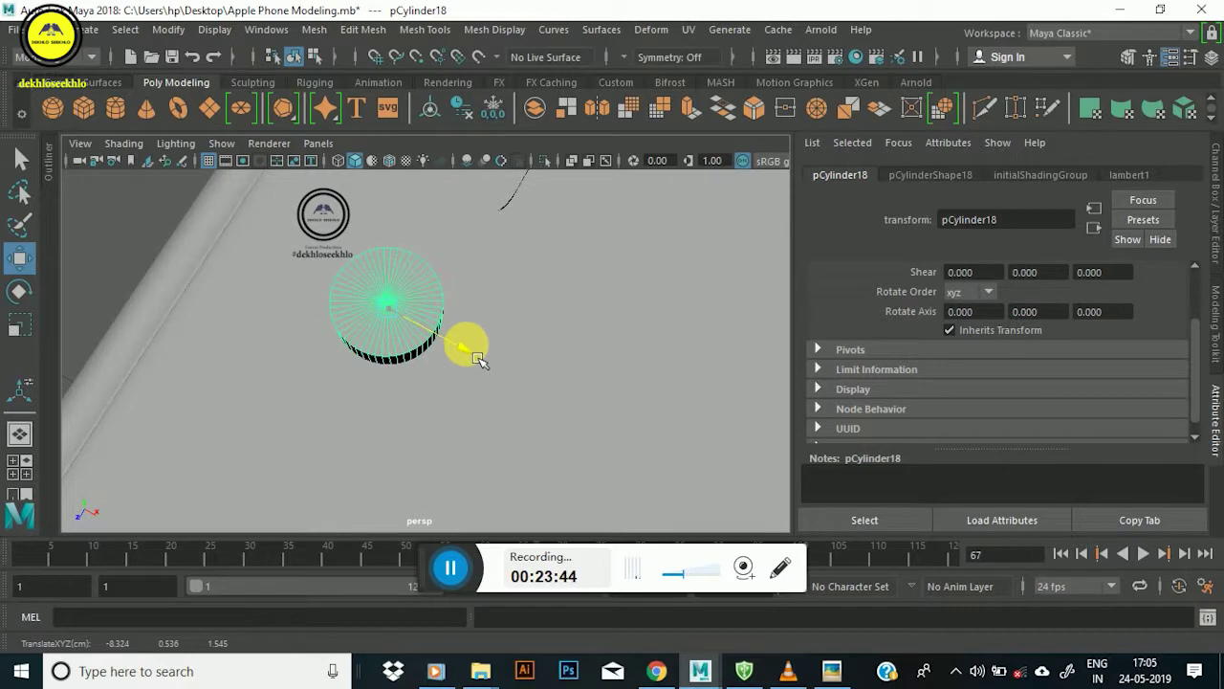
key(r)
mouse_move(400, 322)
mouse_down()
mouse_move(376, 334)
mouse_move(322, 274)
mouse_move(364, 246)
mouse_move(380, 396)
mouse_move(443, 408)
mouse_move(564, 469)
mouse_move(584, 455)
mouse_up()
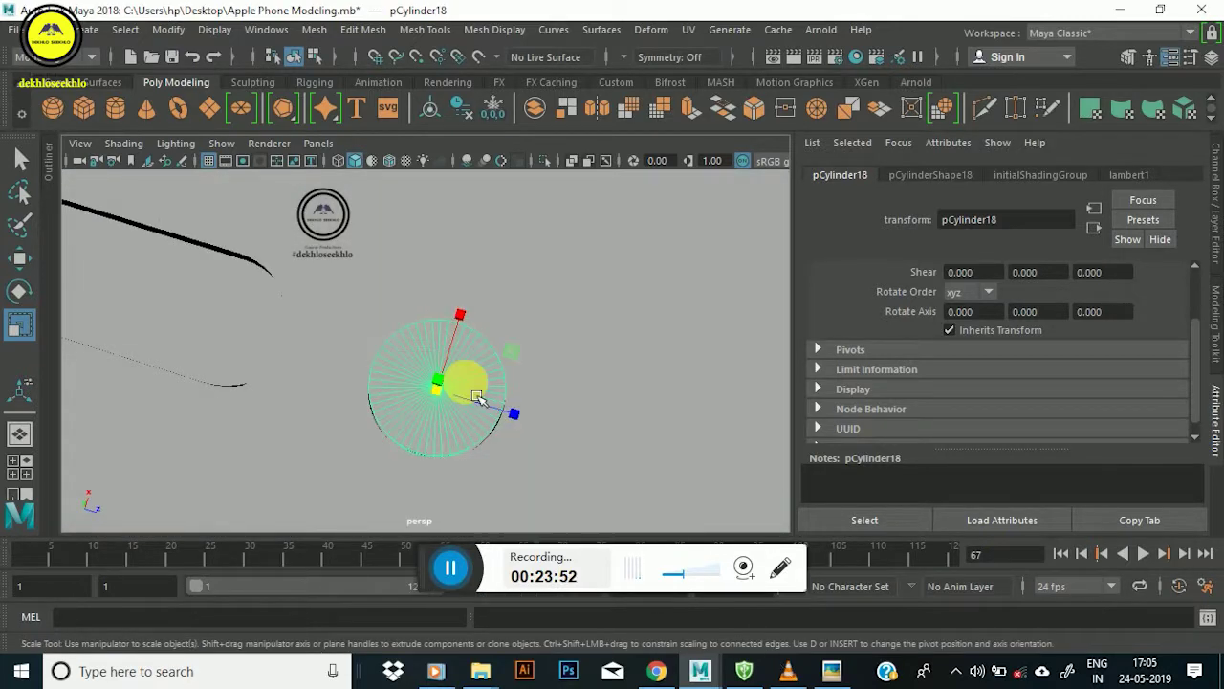
Line the cylinder up with the hole in the wireframe top view.
key(space)
key(space)
mouse_move(400, 456)
alt+middle_down()
mouse_move(415, 265)
mouse_move(396, 323)
mouse_move(369, 293)
mouse_move(485, 426)
alt+middle_up()
alt+right_drag(485, 426, 450, 378)
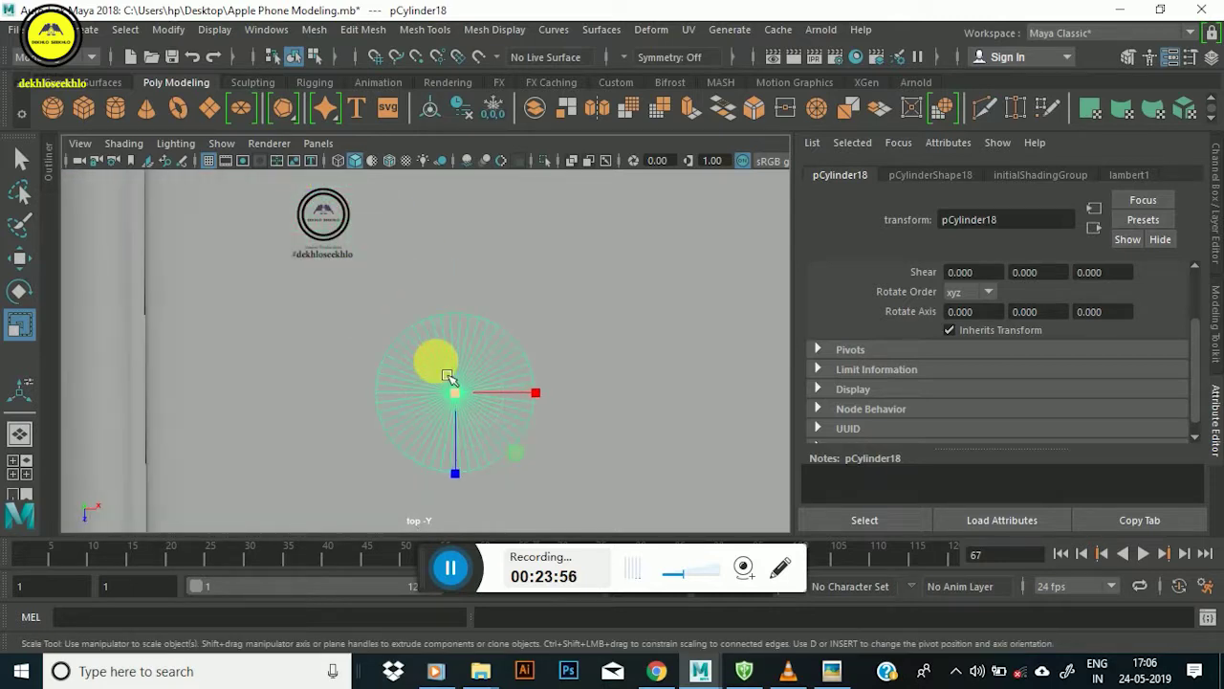
key(4)
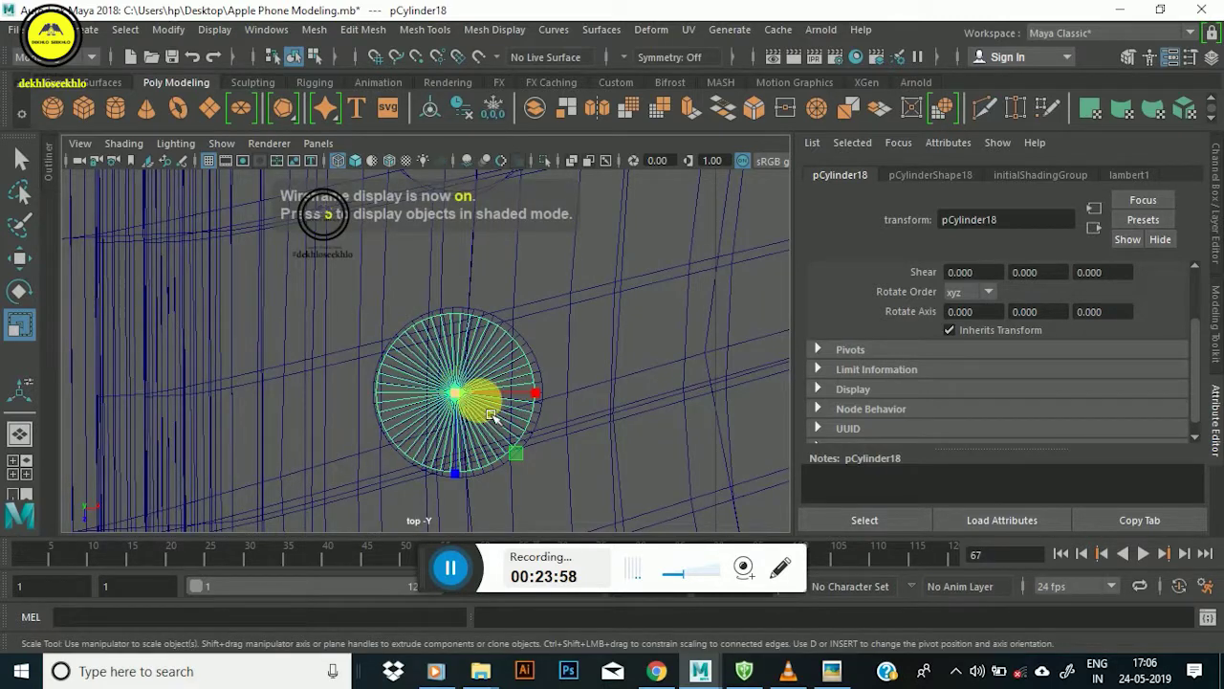
key(w)
drag(547, 407, 553, 413)
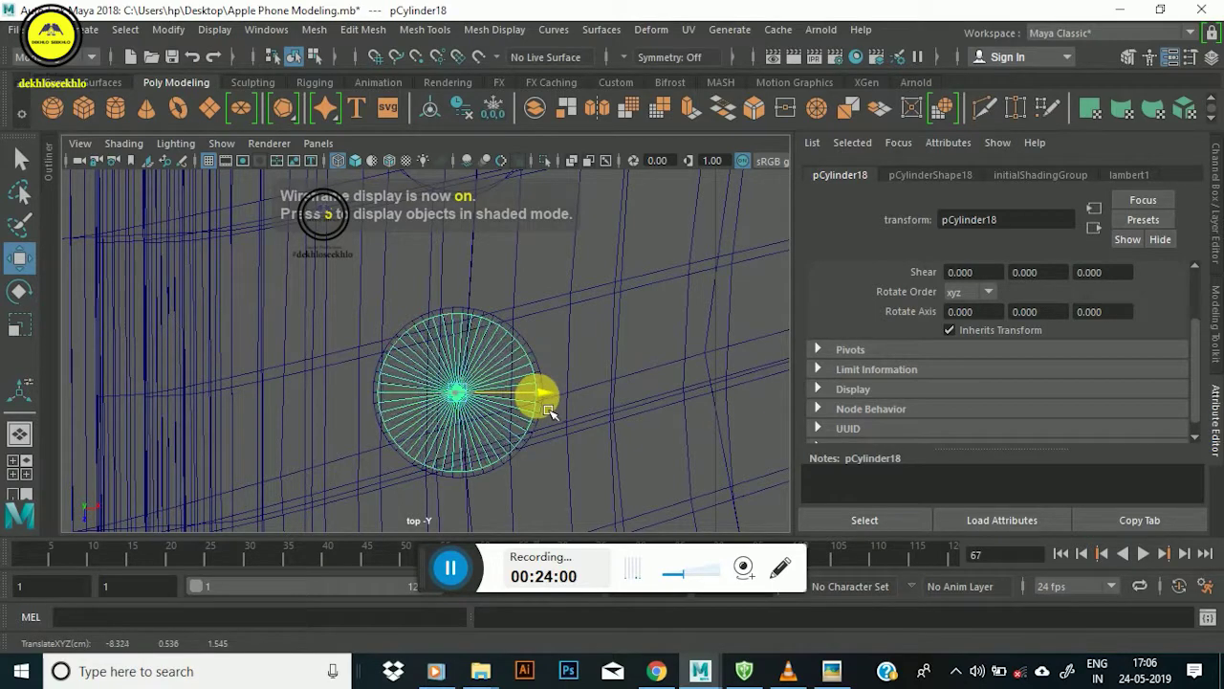
scroll(536, 425, up, 2)
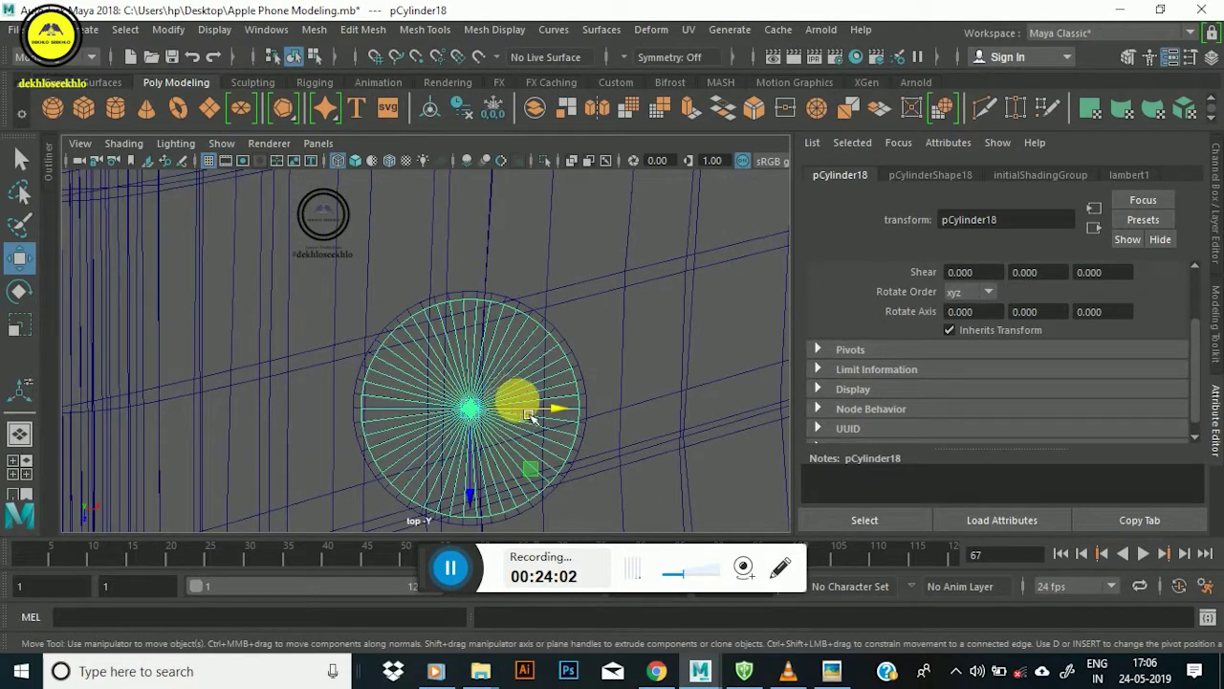
key(space)
key(space)
key(f)
mouse_move(472, 380)
alt+mouse_down()
mouse_move(213, 355)
mouse_move(379, 381)
alt+mouse_up()
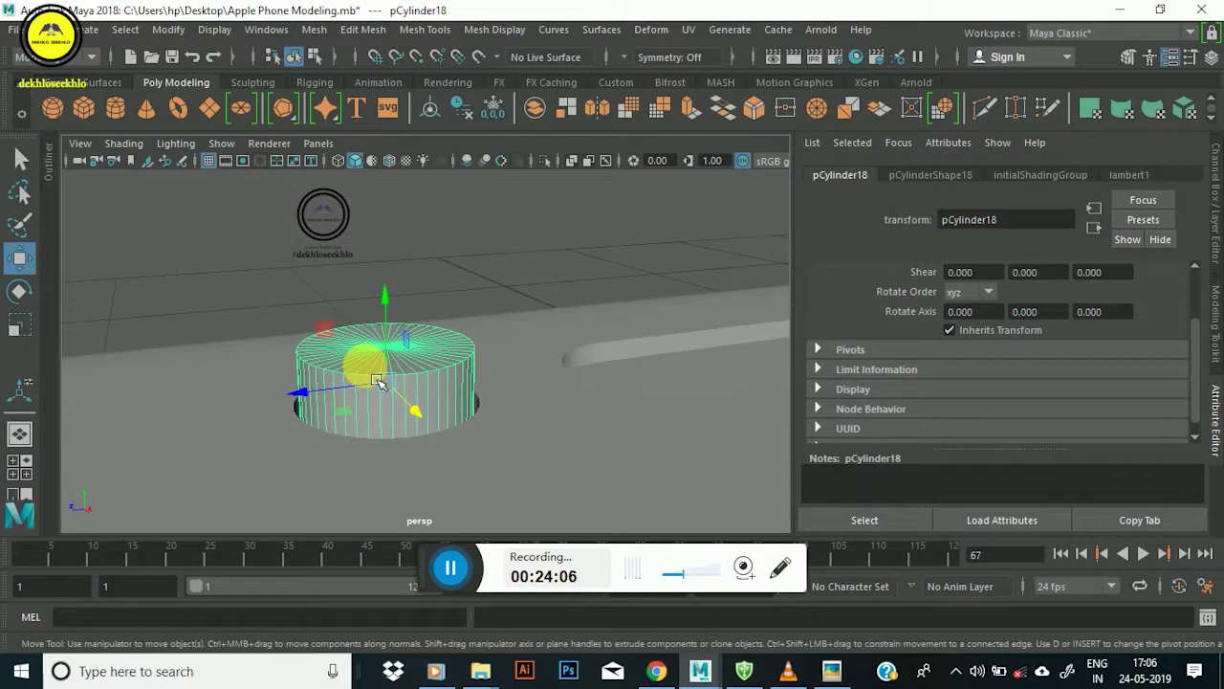
Flatten the cylinder vertically and lower it into the phone's edge.
key(r)
drag(385, 308, 394, 392)
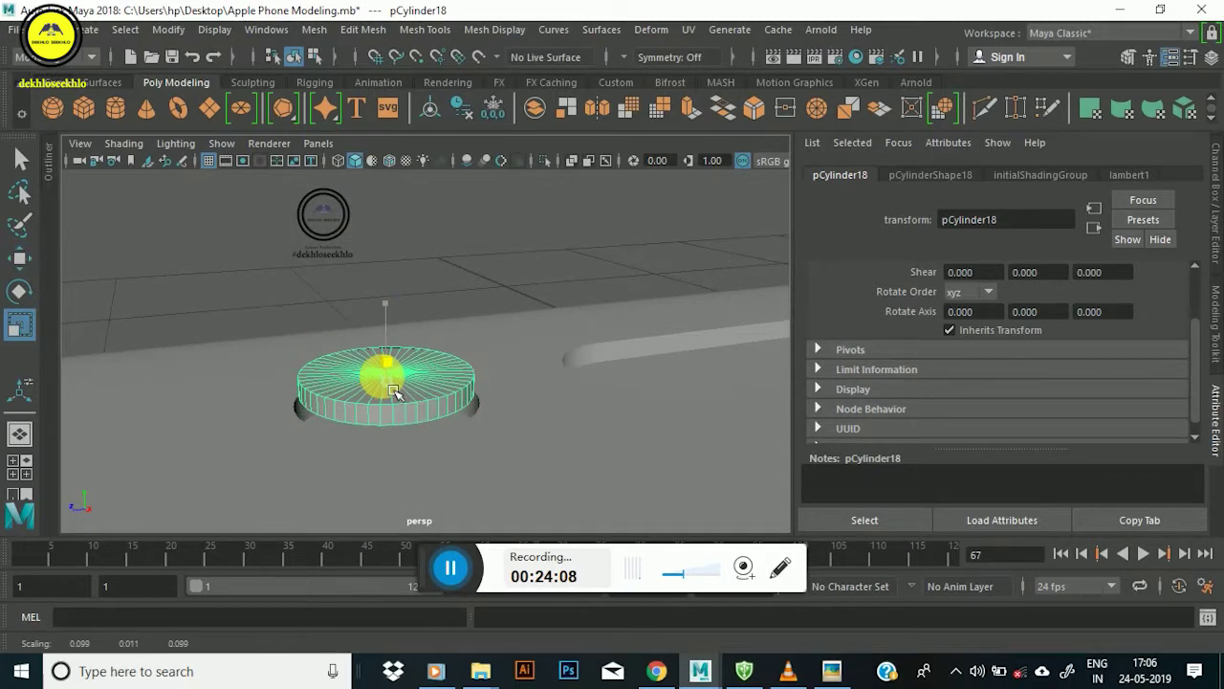
key(w)
mouse_move(387, 336)
mouse_down()
mouse_move(465, 459)
mouse_move(482, 350)
mouse_move(388, 338)
mouse_move(346, 365)
mouse_move(396, 399)
mouse_move(427, 319)
mouse_up()
key(r)
key(w)
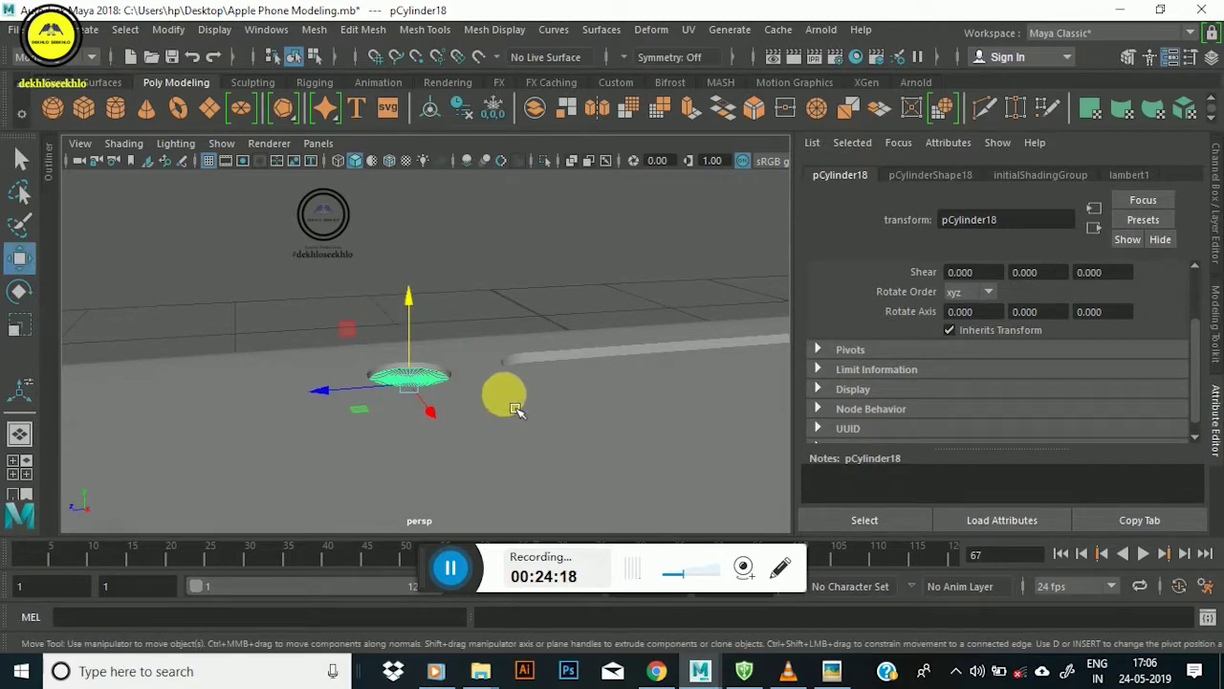
right_click(468, 366)
click(692, 169)
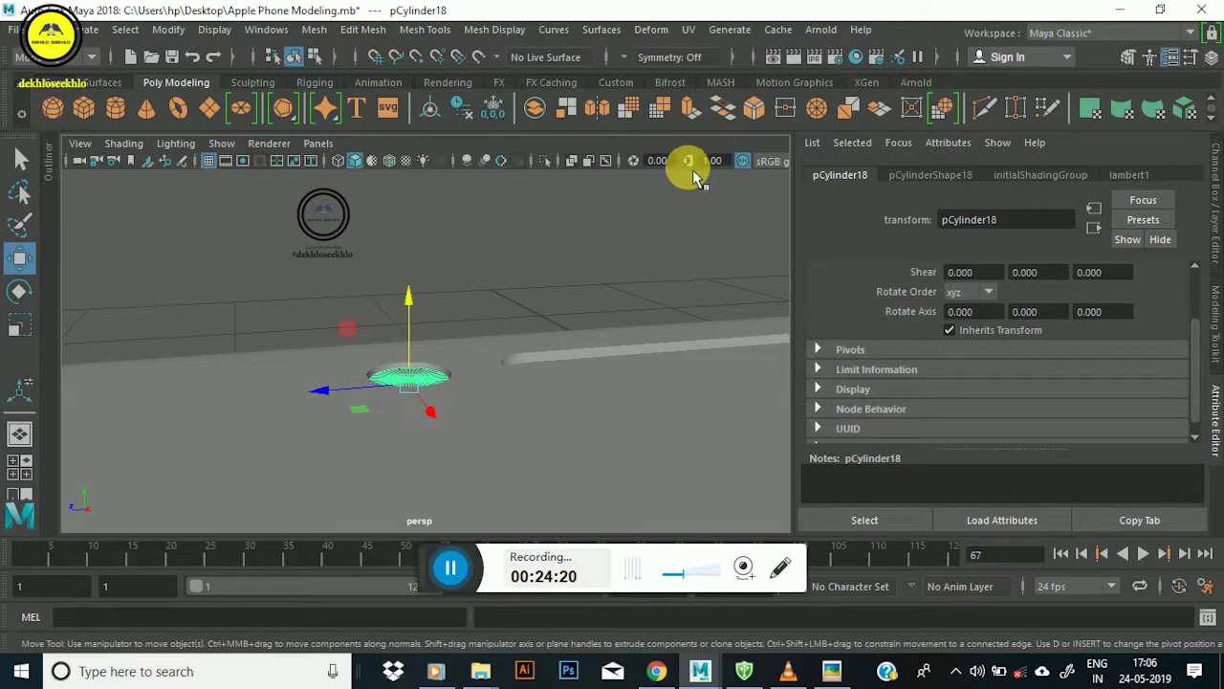
Enlarge the cylinder slightly at the phone's corner edge hole, then deselect it.
click(458, 316)
mouse_move(459, 309)
alt+mouse_down()
mouse_move(488, 457)
mouse_move(492, 417)
mouse_move(406, 360)
mouse_move(457, 437)
mouse_move(472, 382)
mouse_move(421, 385)
alt+mouse_up()
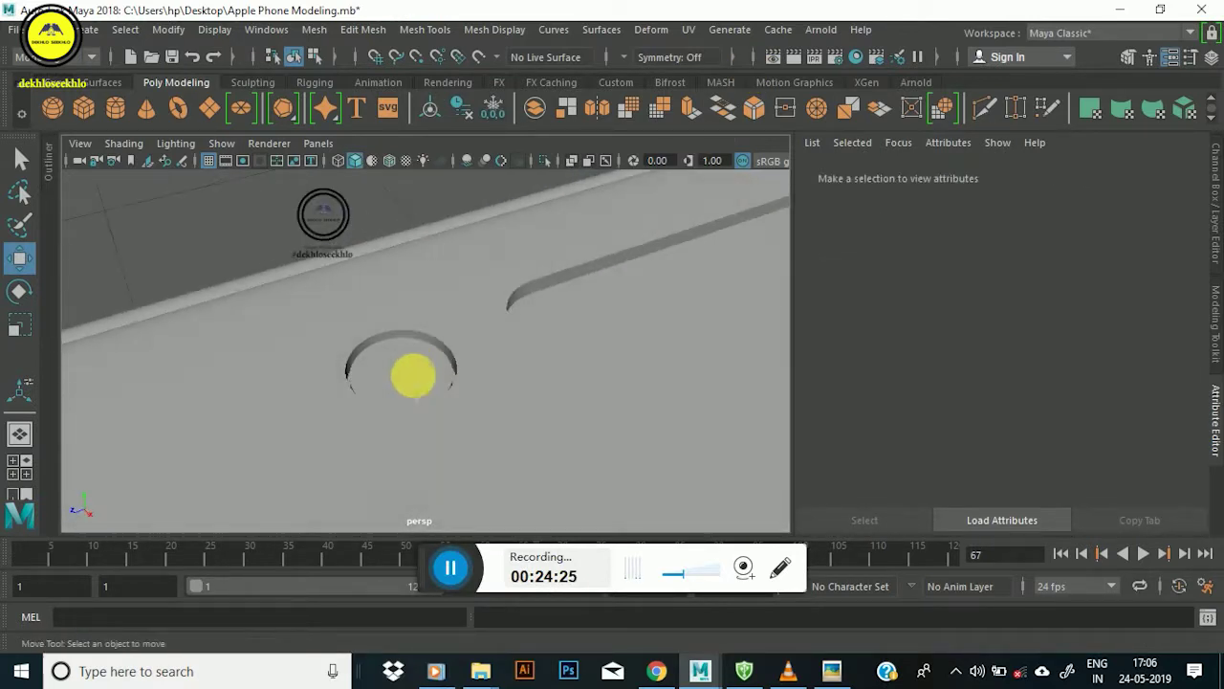
click(413, 375)
scroll(410, 396, up, 5)
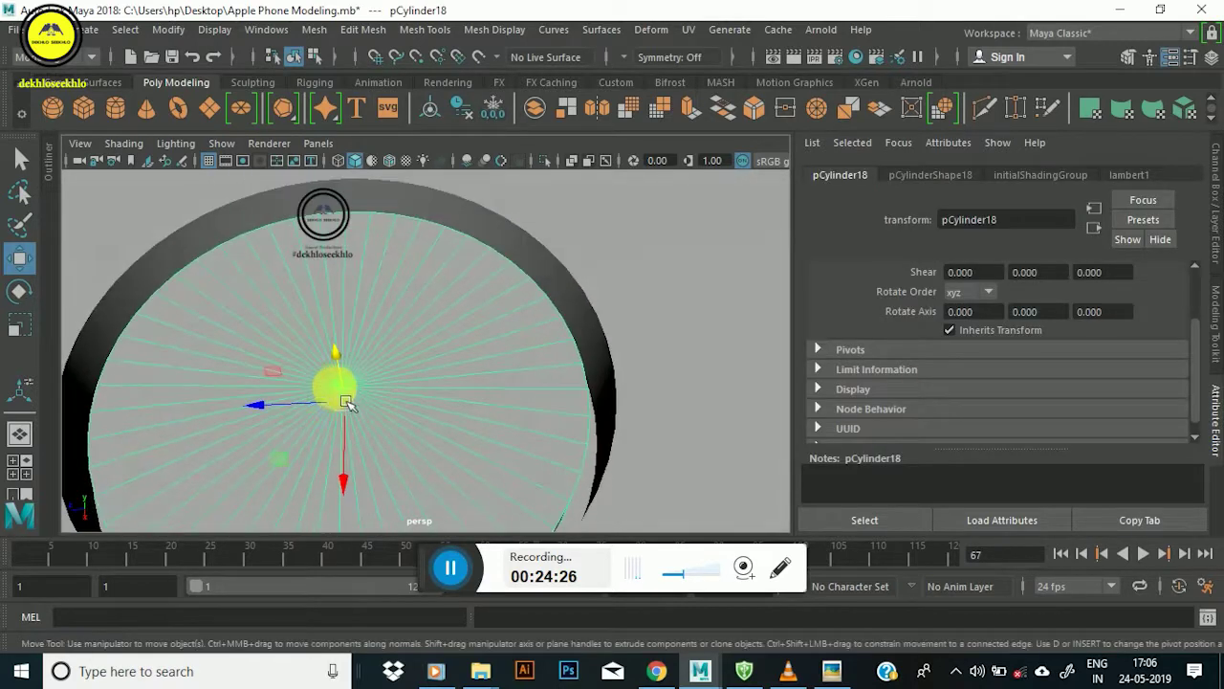
key(r)
drag(348, 403, 380, 422)
scroll(382, 422, down, 4)
mouse_move(354, 355)
alt+mouse_down()
mouse_move(396, 391)
mouse_move(409, 369)
alt+mouse_up()
key(w)
click(330, 344)
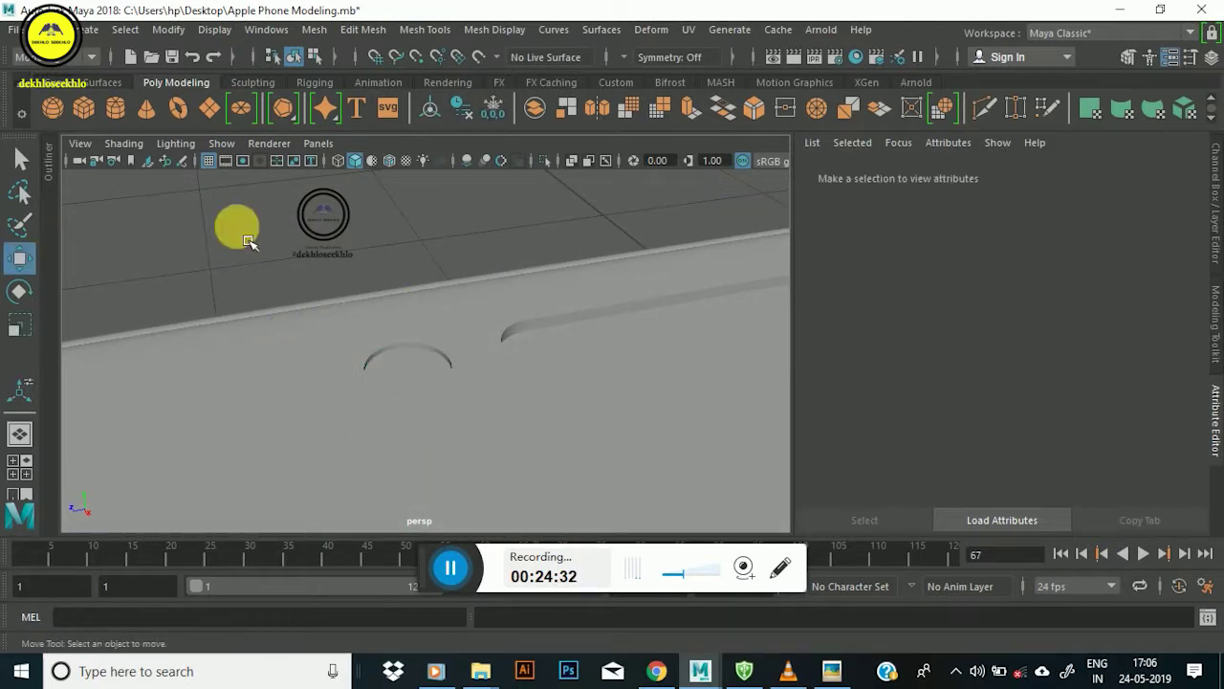
Save the scene as Apple Phone Modeling.mb.
click(13, 30)
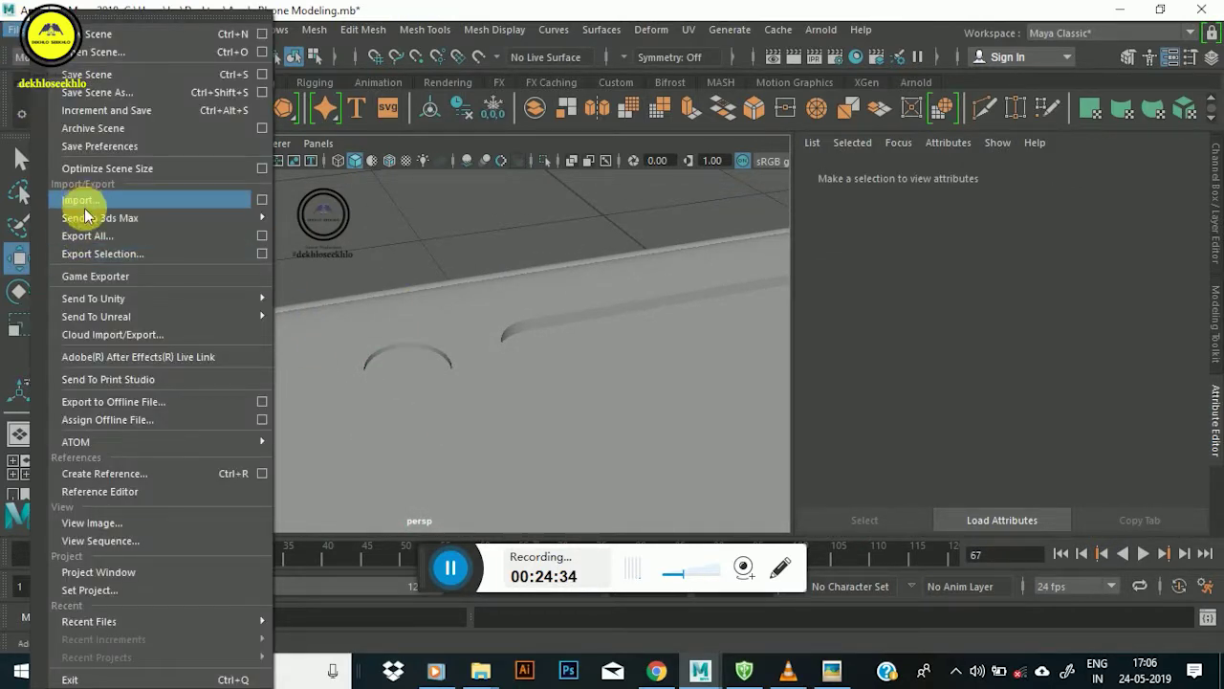
click(89, 92)
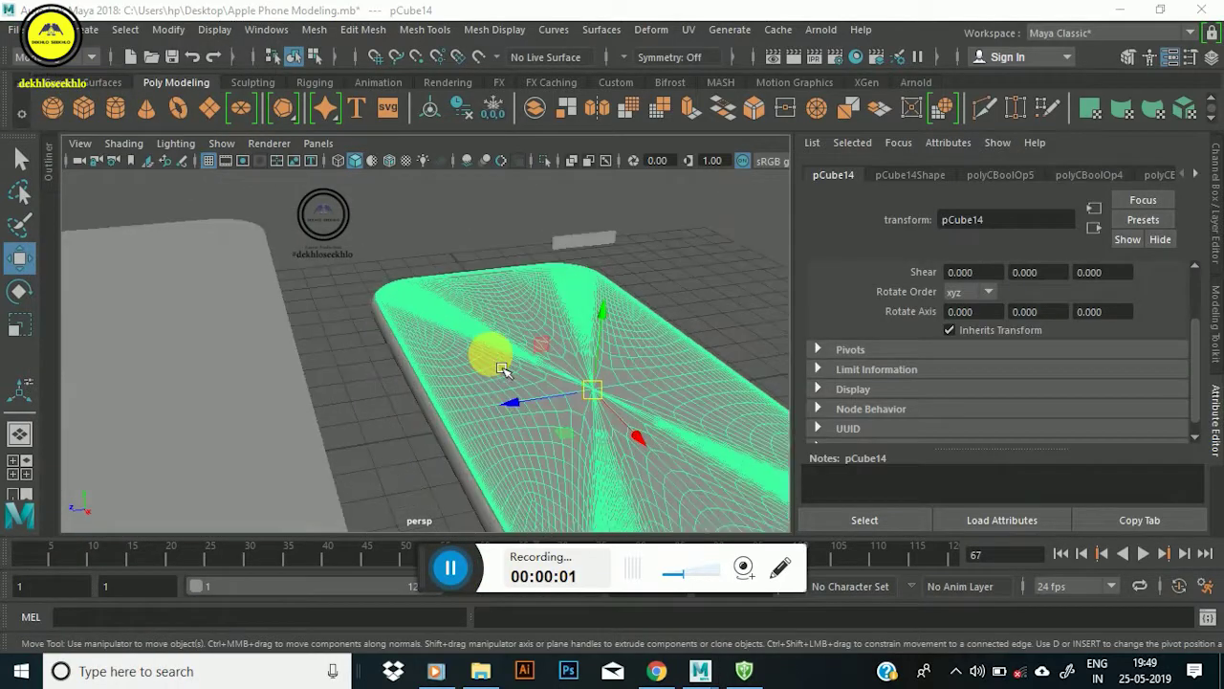
Select the phone's side rim and compare it against the iPhone 8 reference photo.
mouse_move(502, 368)
alt+mouse_down()
mouse_move(574, 368)
mouse_move(438, 334)
mouse_move(410, 315)
mouse_move(431, 319)
alt+mouse_up()
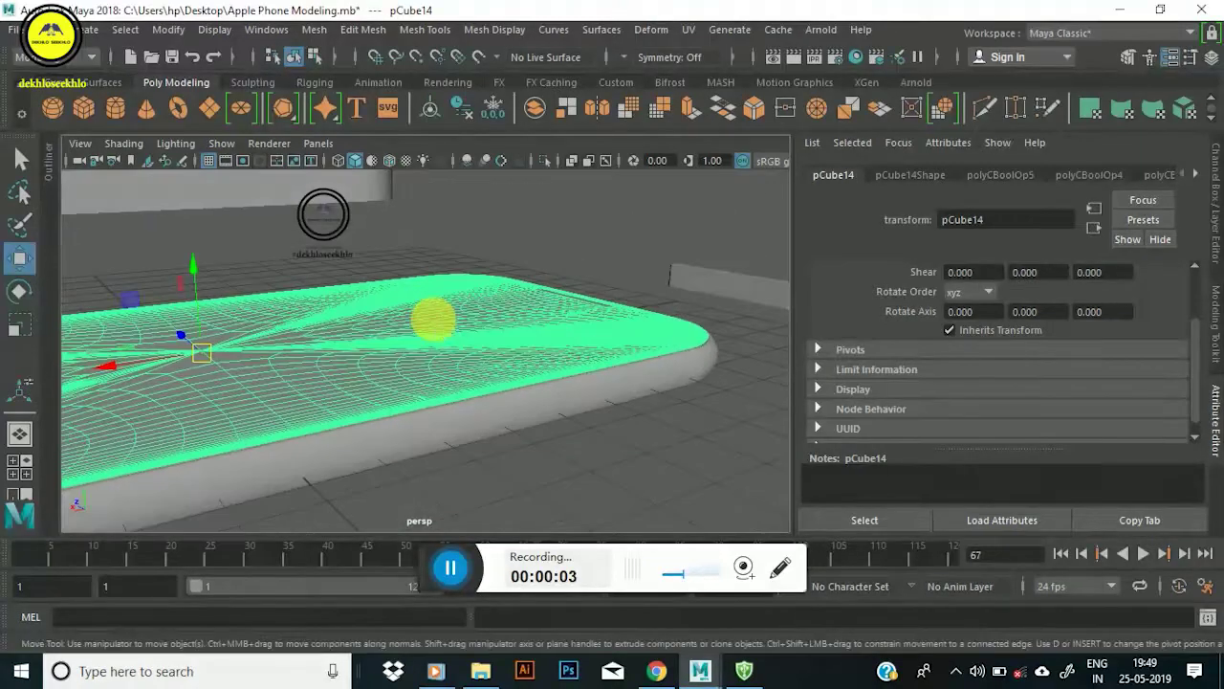
click(510, 430)
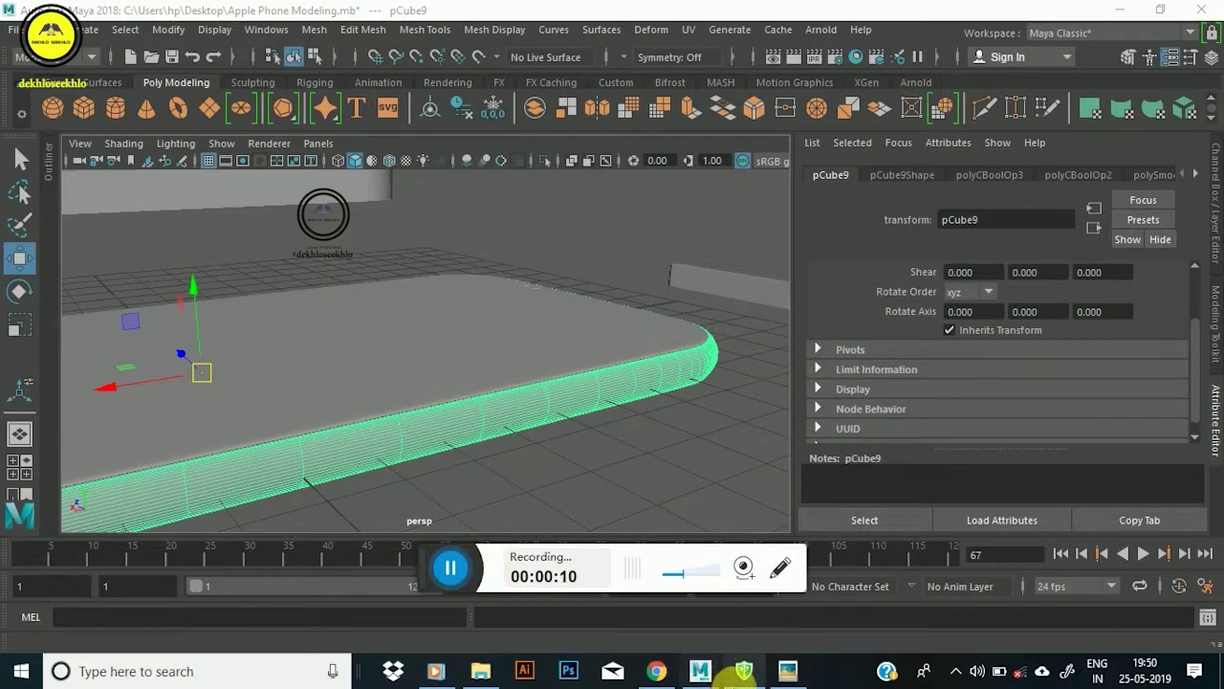
click(790, 673)
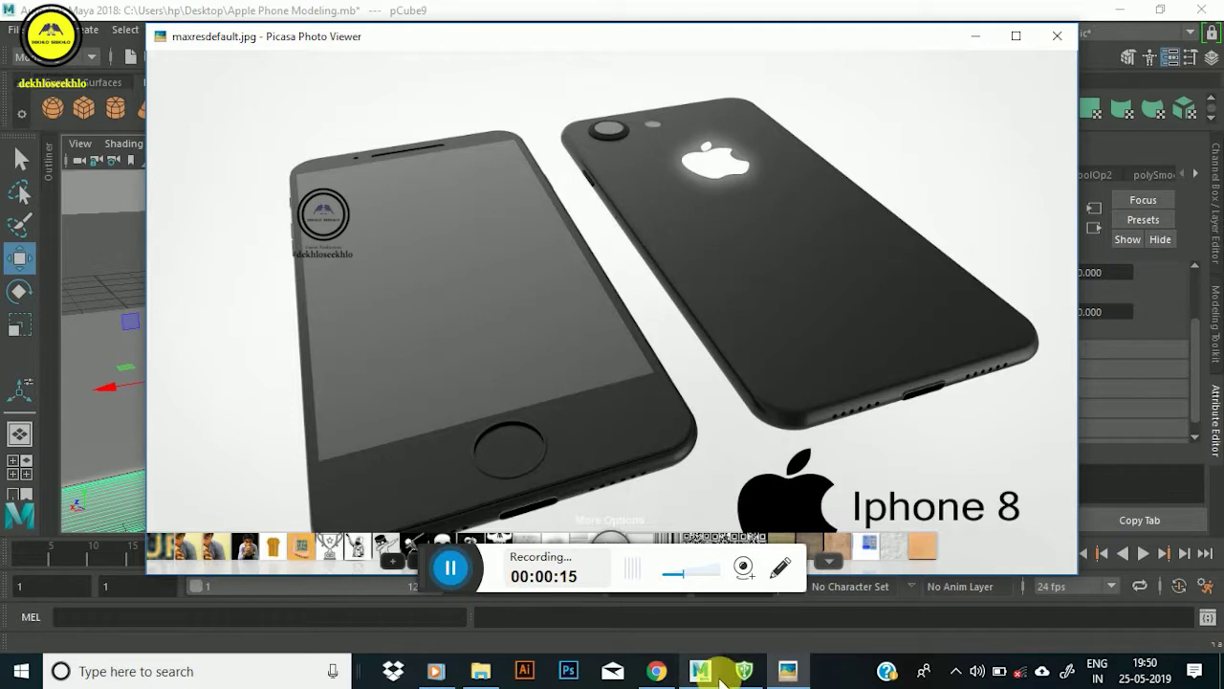
mouse_move(700, 670)
click(762, 605)
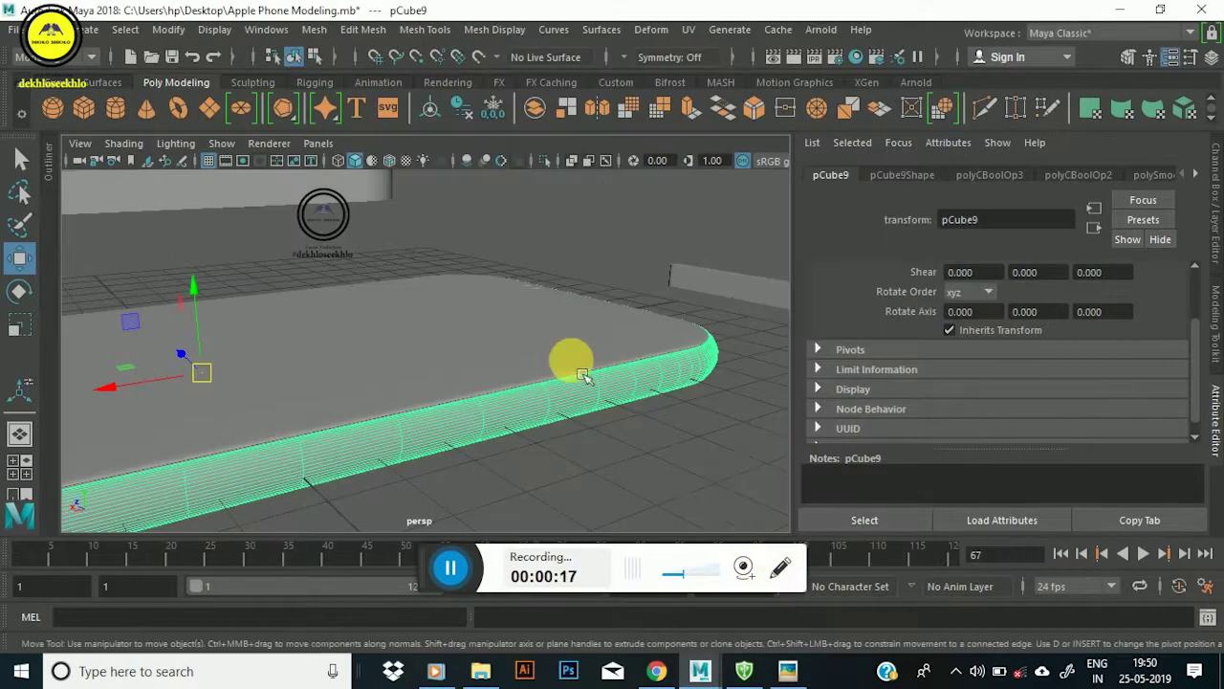
alt+drag(642, 355, 628, 367)
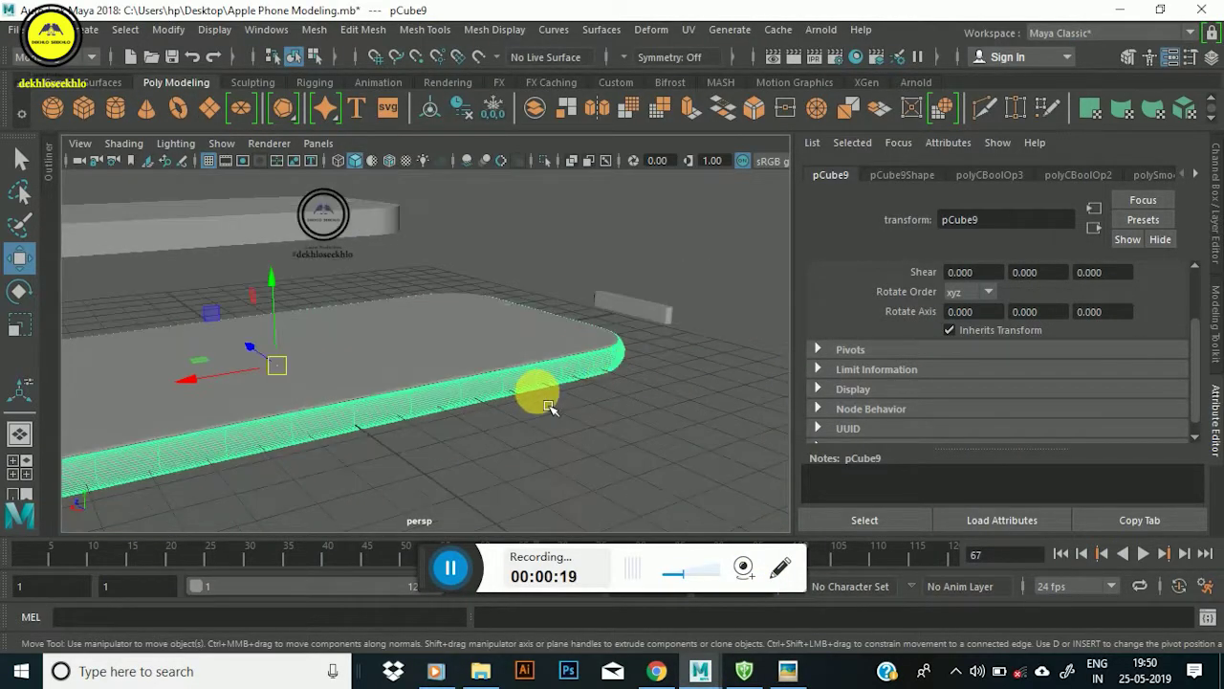
alt+drag(549, 406, 596, 416)
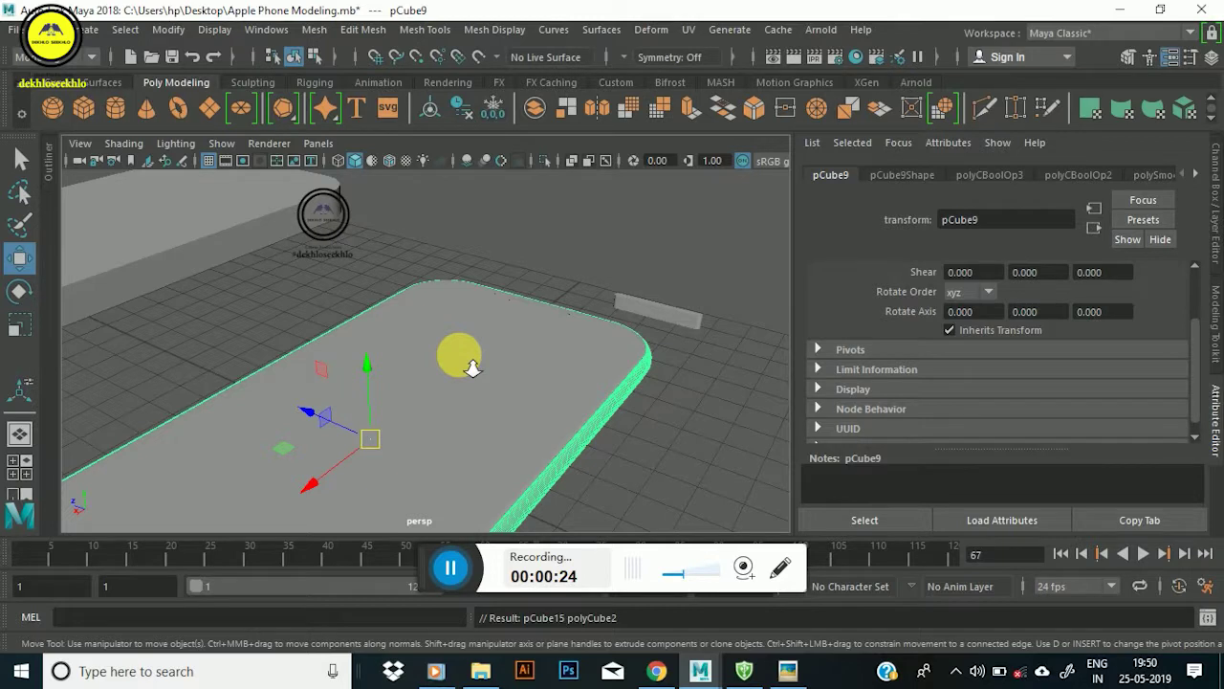
Move the new cube pCube15 out along Z beside the phone's side.
scroll(469, 368, down, 5)
scroll(459, 369, up, 5)
scroll(402, 450, up, 3)
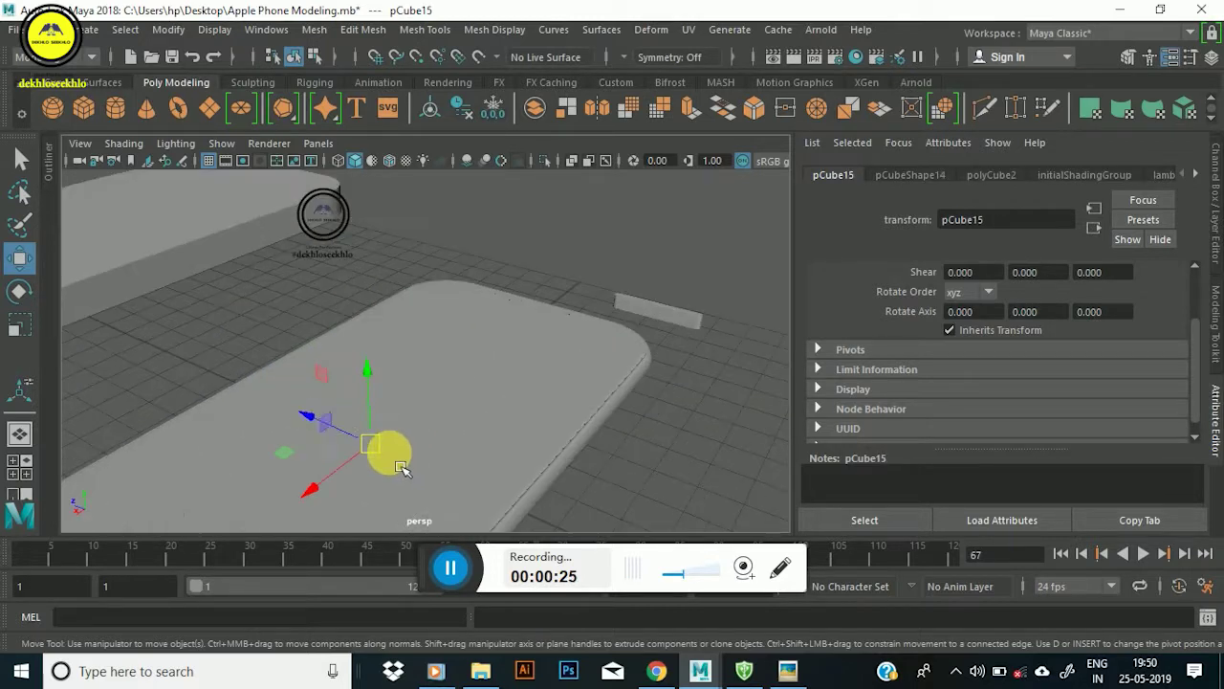
mouse_move(309, 418)
mouse_down()
mouse_move(547, 494)
mouse_move(456, 431)
mouse_move(557, 466)
mouse_up()
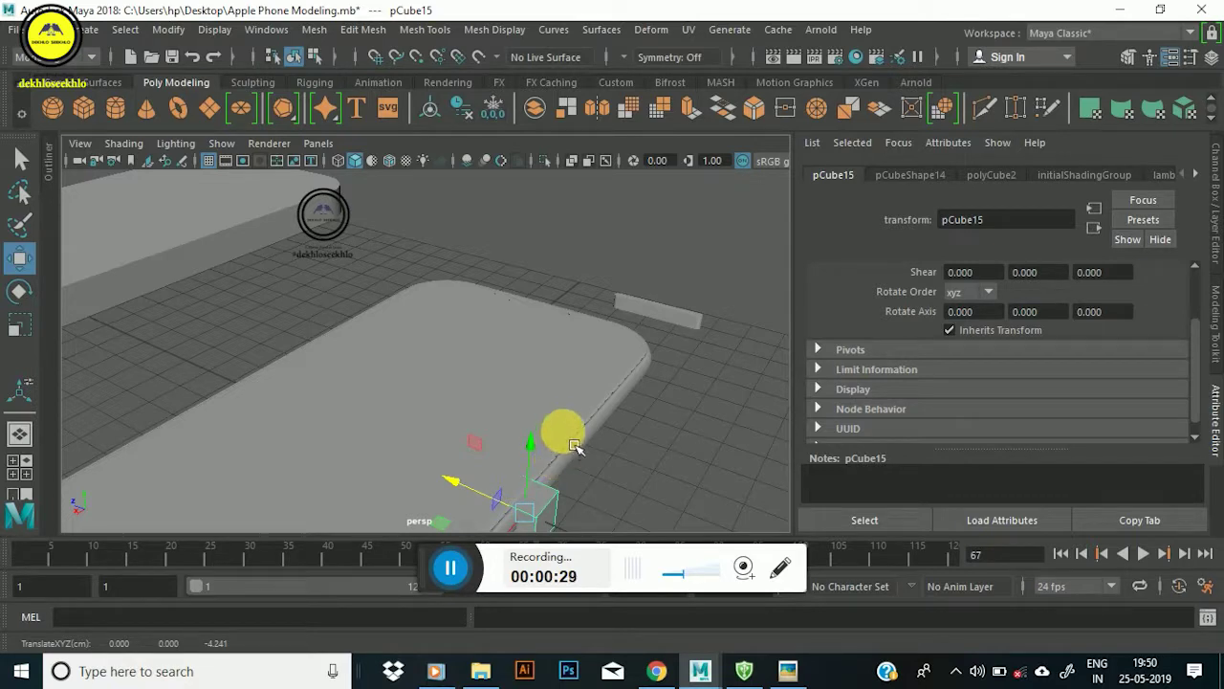
key(f)
scroll(564, 421, down, 2)
scroll(413, 359, up, 5)
scroll(418, 367, down, 3)
mouse_move(541, 377)
alt+mouse_down()
mouse_move(470, 358)
mouse_move(486, 357)
alt+mouse_up()
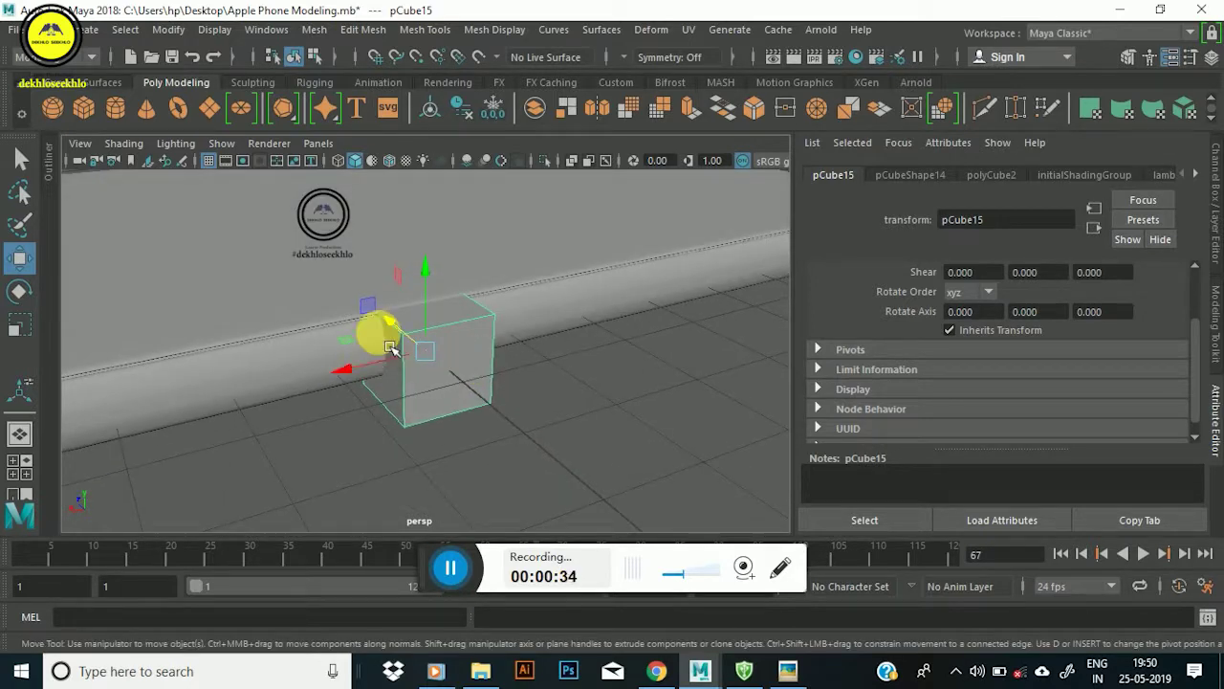
drag(397, 338, 452, 381)
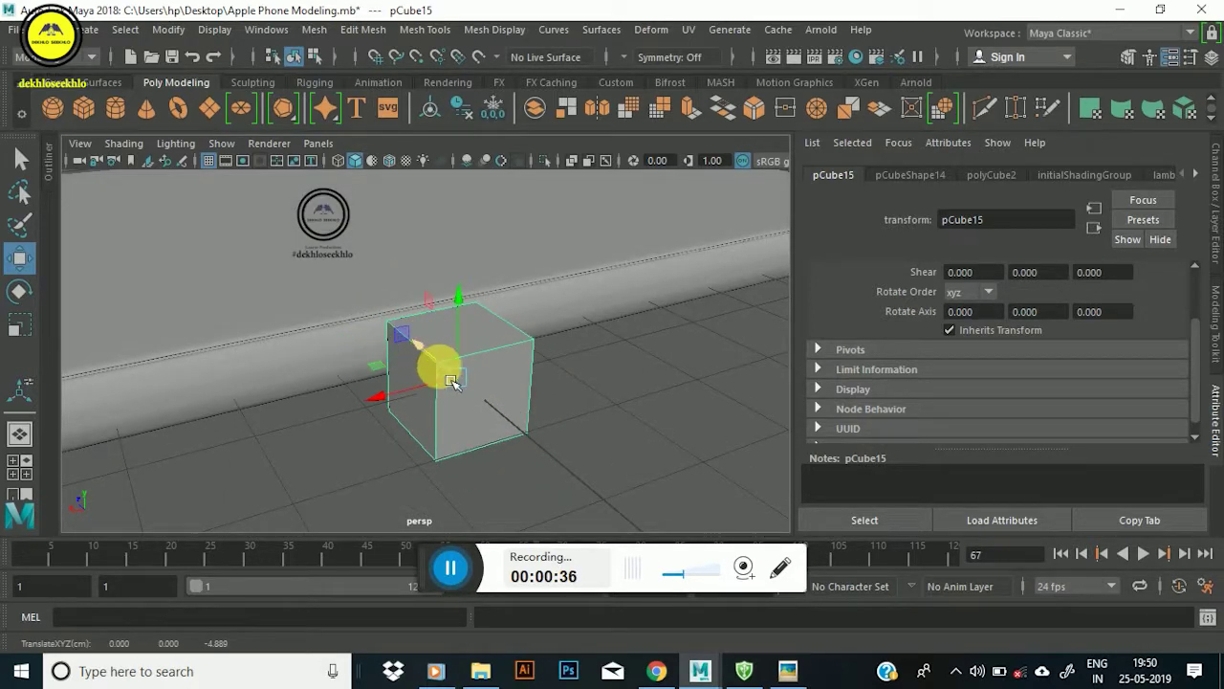
Scale the cube into a long flat bar, about 3.370 × 0.420 × 0.286.
key(r)
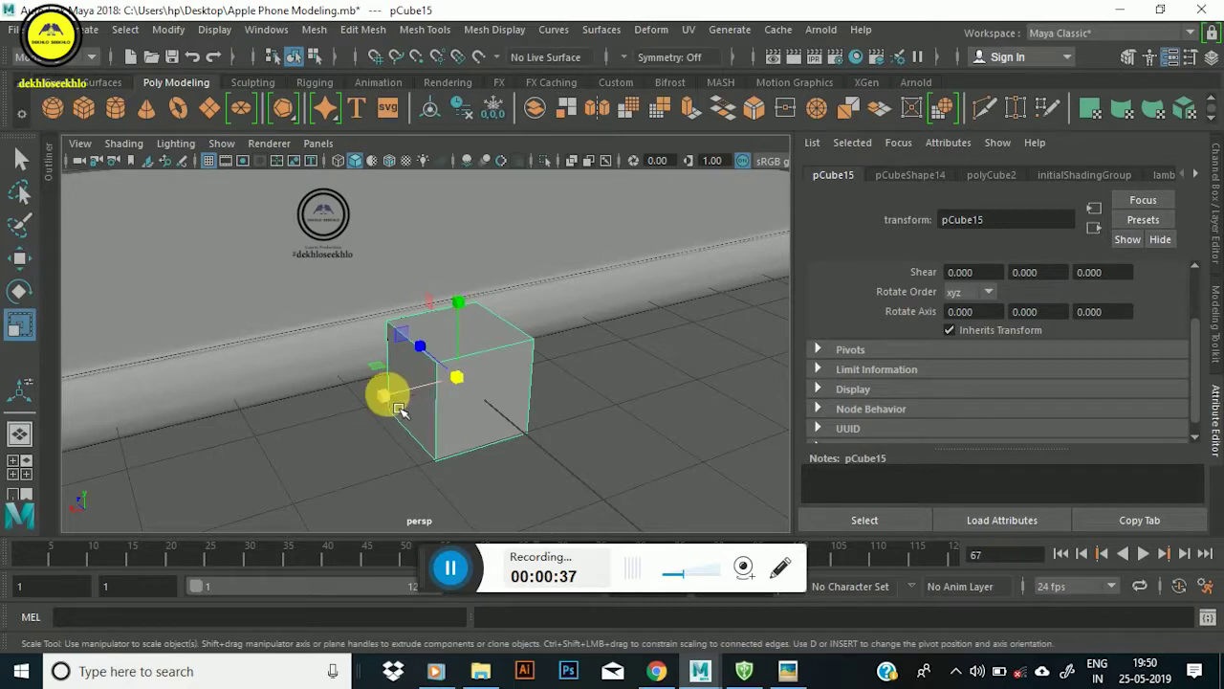
drag(397, 408, 332, 387)
mouse_move(491, 302)
mouse_down()
mouse_move(473, 365)
mouse_move(451, 369)
mouse_move(468, 399)
mouse_up()
mouse_move(478, 343)
mouse_down()
mouse_move(481, 360)
mouse_move(525, 331)
mouse_move(500, 382)
mouse_move(394, 330)
mouse_move(408, 354)
mouse_up()
scroll(451, 369, down, 5)
scroll(457, 374, up, 3)
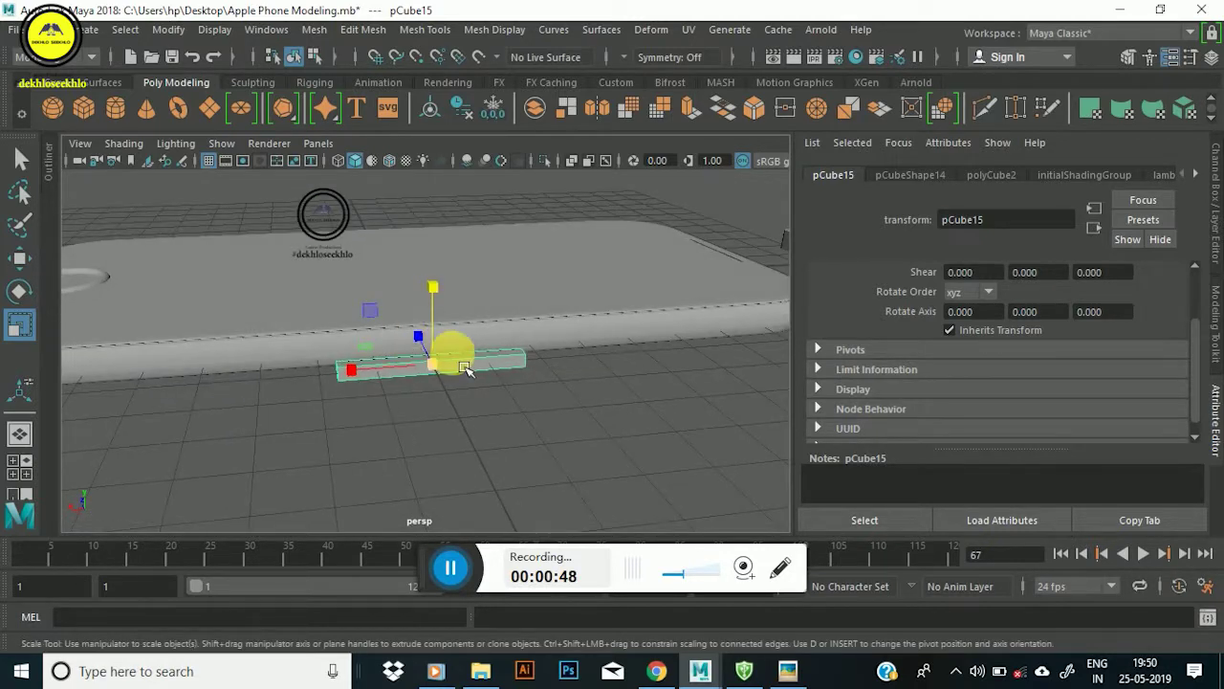
Raise the bar in Y against the phone's side and shift it along the edge.
key(e)
key(w)
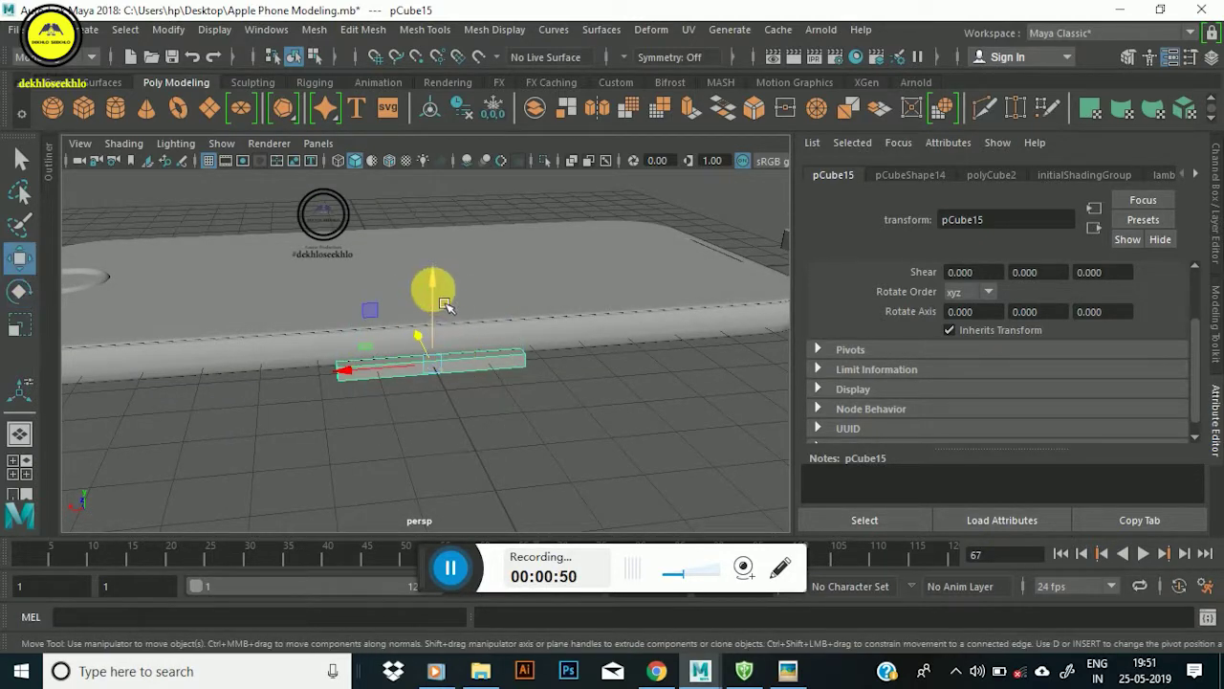
drag(445, 305, 451, 292)
key(f)
mouse_move(378, 350)
alt+mouse_down()
mouse_move(383, 322)
mouse_move(437, 322)
mouse_move(554, 263)
mouse_move(410, 281)
mouse_move(459, 295)
mouse_move(492, 287)
mouse_move(503, 302)
mouse_move(328, 287)
mouse_move(402, 306)
mouse_move(435, 341)
mouse_move(568, 295)
mouse_move(442, 347)
mouse_move(365, 344)
mouse_move(399, 404)
mouse_move(451, 309)
mouse_move(407, 328)
mouse_move(410, 355)
alt+mouse_up()
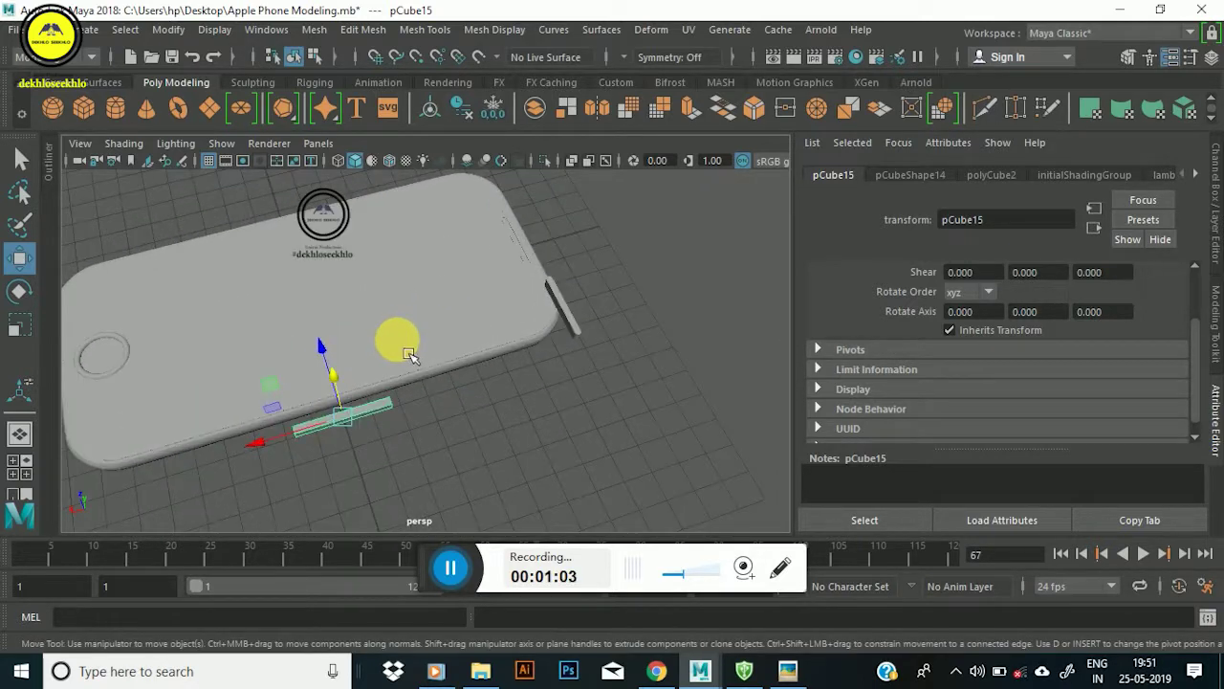
mouse_move(295, 455)
mouse_down()
mouse_move(374, 410)
mouse_move(438, 410)
mouse_move(464, 300)
mouse_up()
scroll(446, 407, up, 4)
mouse_move(533, 364)
alt+mouse_down()
mouse_move(397, 296)
mouse_move(415, 277)
mouse_move(402, 273)
mouse_move(437, 328)
mouse_move(429, 356)
mouse_move(512, 300)
alt+mouse_up()
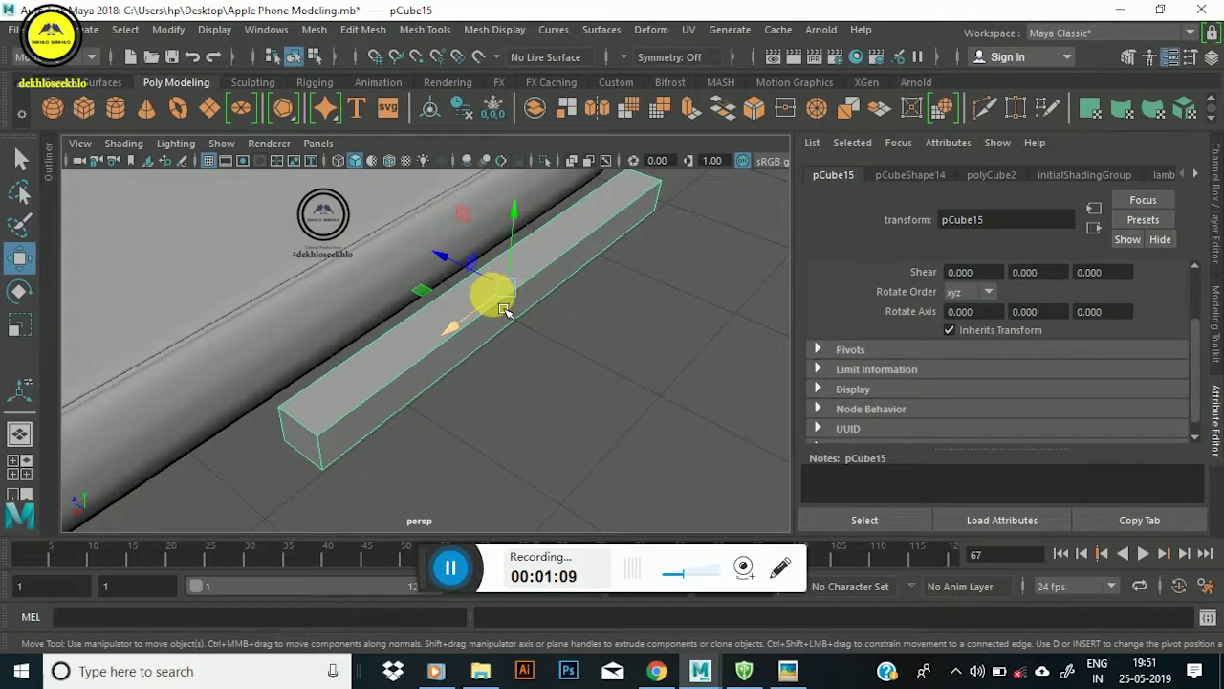
Shorten the bar along its length.
key(r)
drag(466, 344, 491, 323)
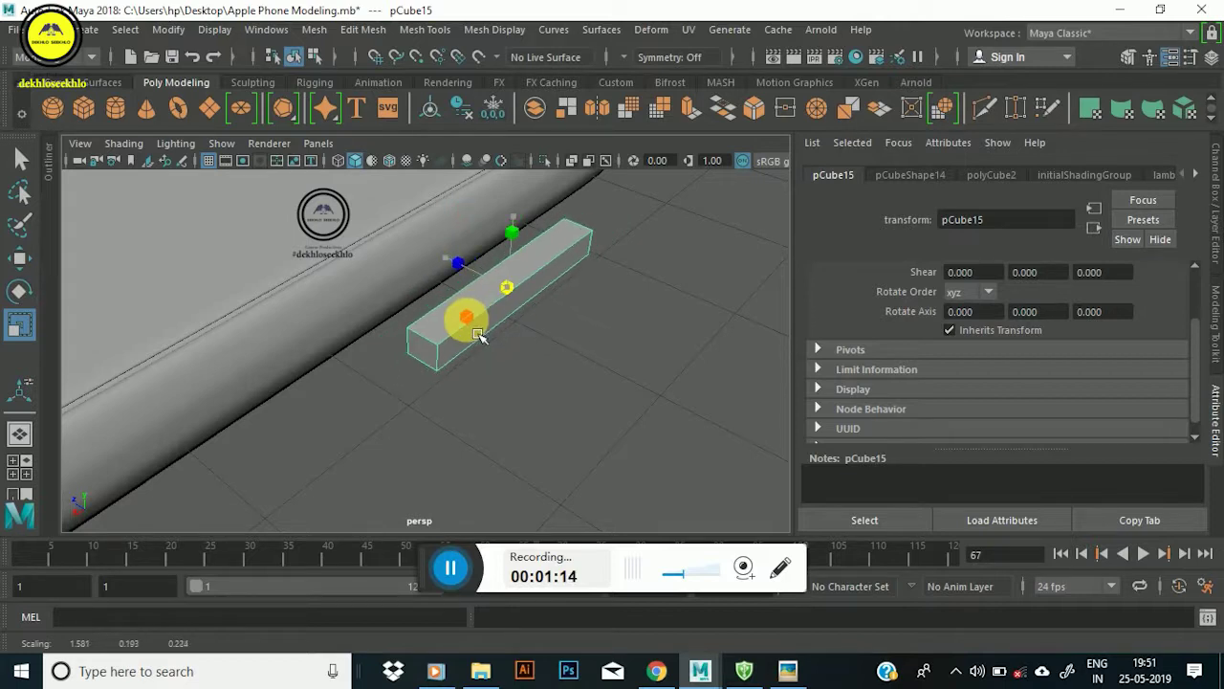
scroll(479, 330, up, 2)
scroll(473, 342, up, 2)
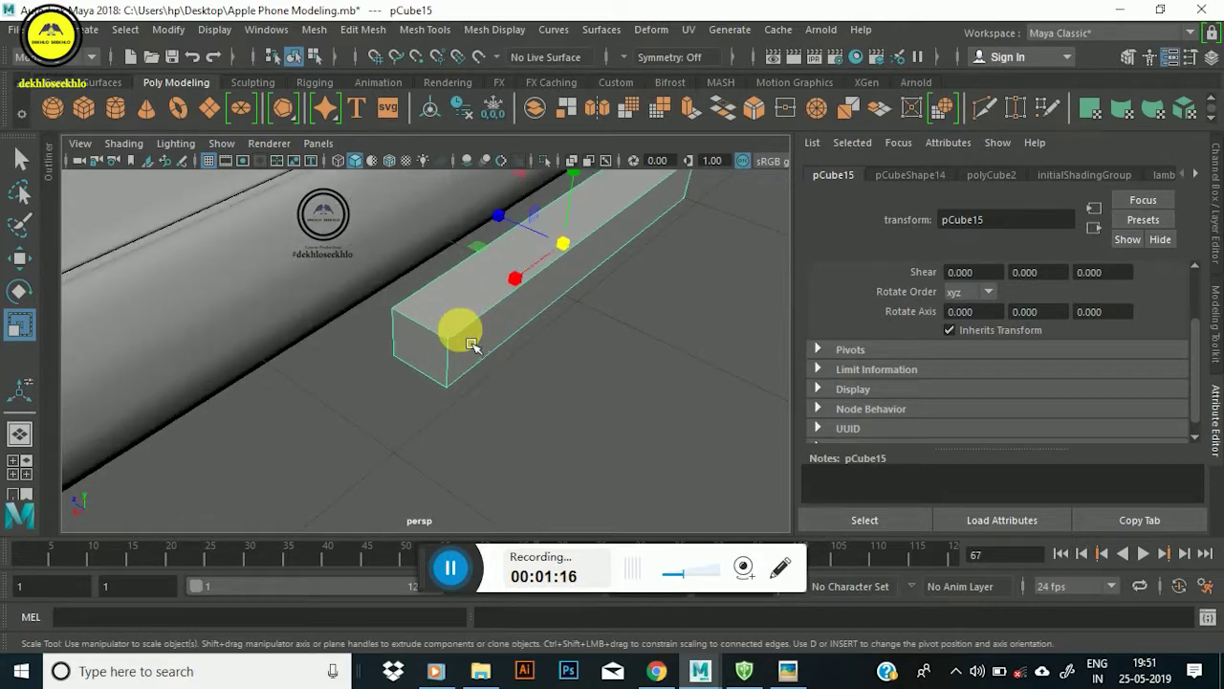
scroll(472, 342, down, 2)
scroll(471, 342, down, 1)
scroll(471, 343, up, 3)
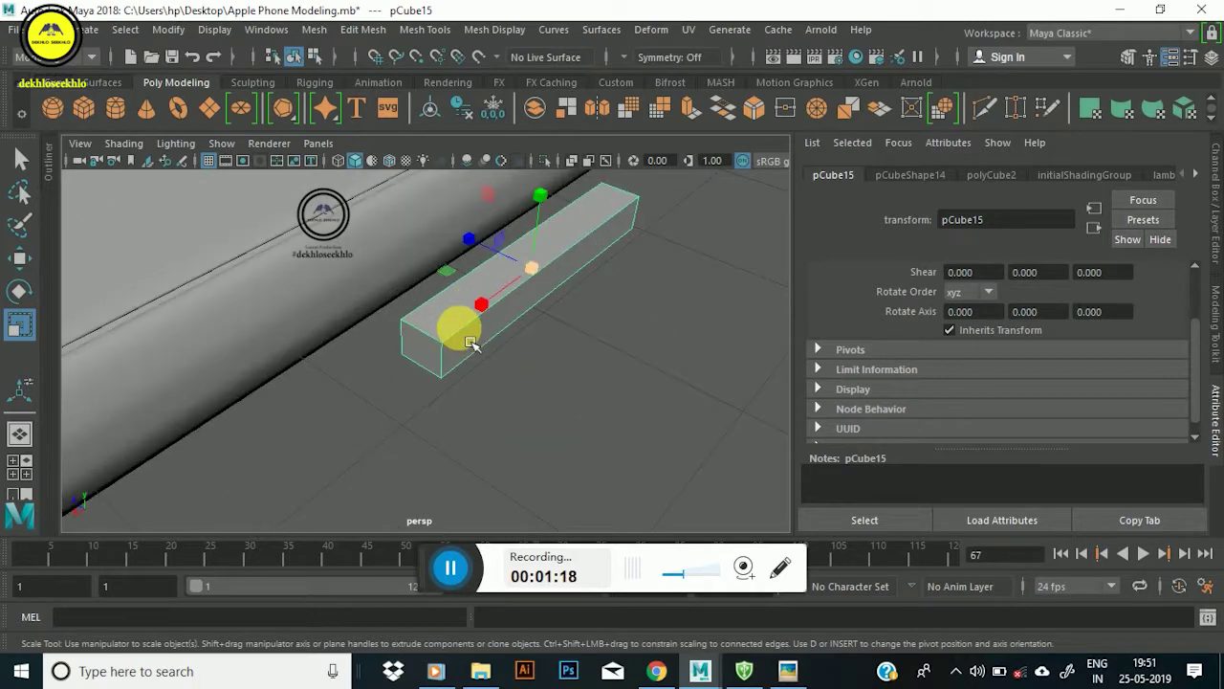
mouse_move(485, 356)
alt+mouse_down()
mouse_move(418, 309)
mouse_move(473, 292)
mouse_move(475, 335)
alt+mouse_up()
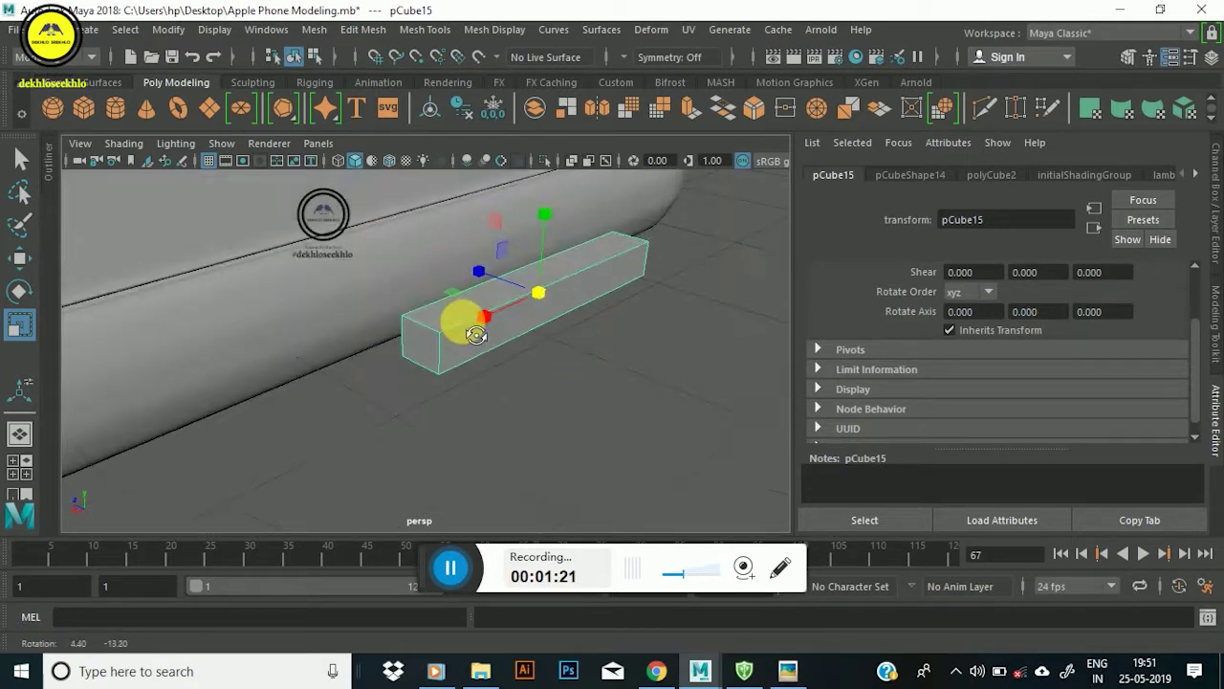
Show the bar's polyCube2 construction settings and reselect the bar.
click(994, 180)
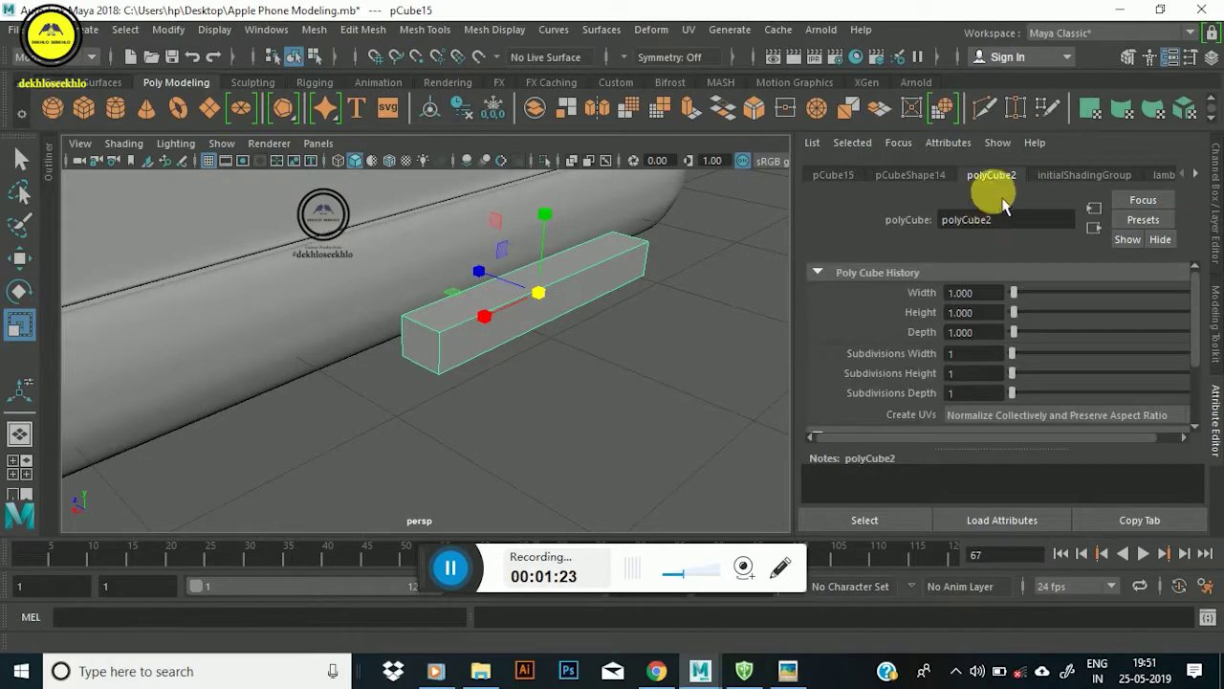
mouse_move(498, 330)
alt+mouse_down()
mouse_move(430, 278)
mouse_move(482, 301)
alt+mouse_up()
scroll(451, 335, up, 3)
mouse_move(459, 352)
alt+mouse_down()
mouse_move(491, 377)
mouse_move(476, 356)
alt+mouse_up()
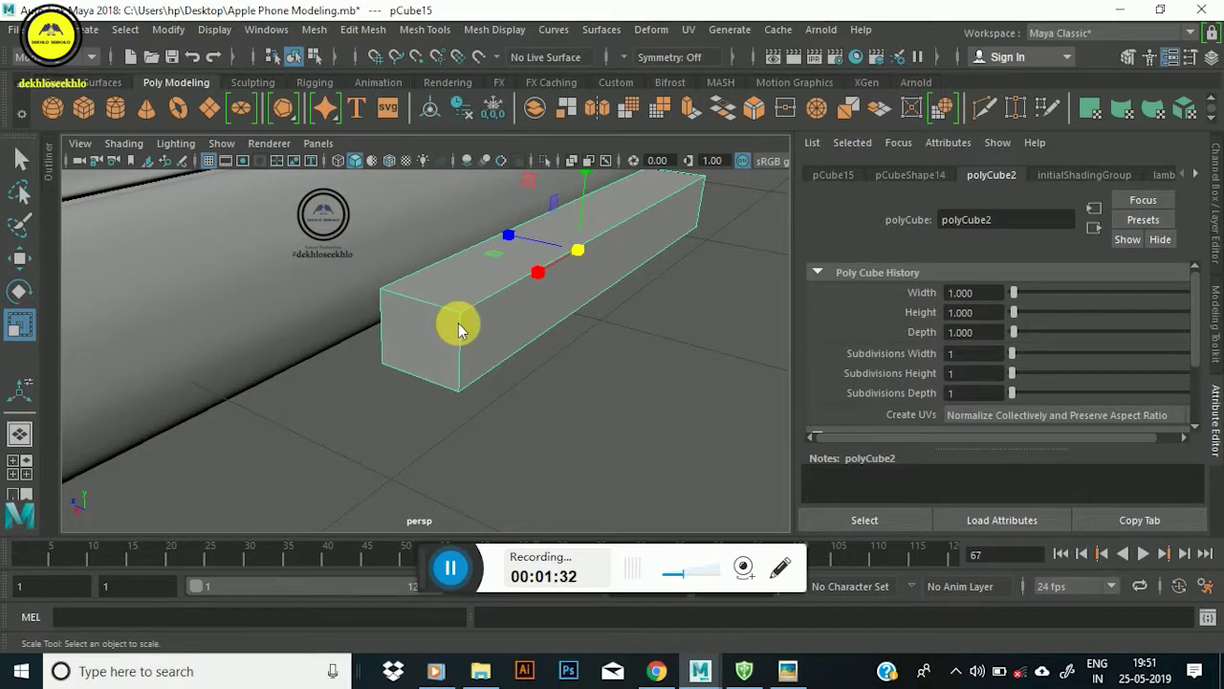
click(683, 189)
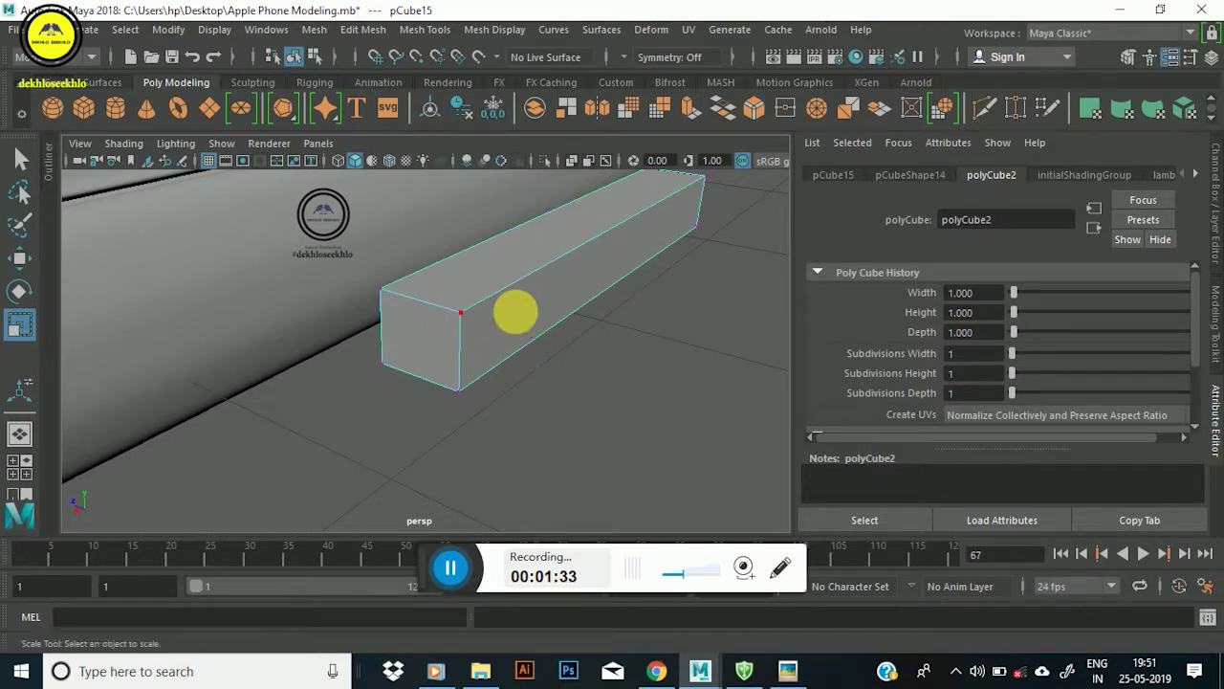
click(516, 312)
Switch the bar to edge mode and select its long top and front edges.
right_click(516, 314)
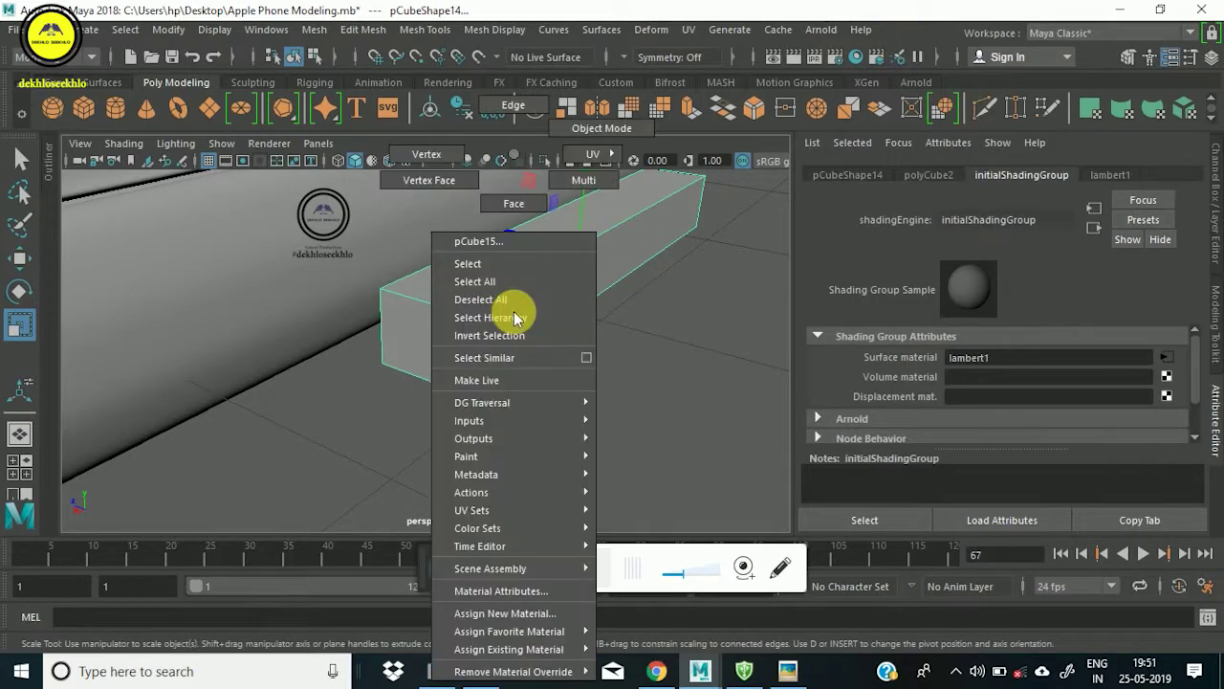
click(552, 80)
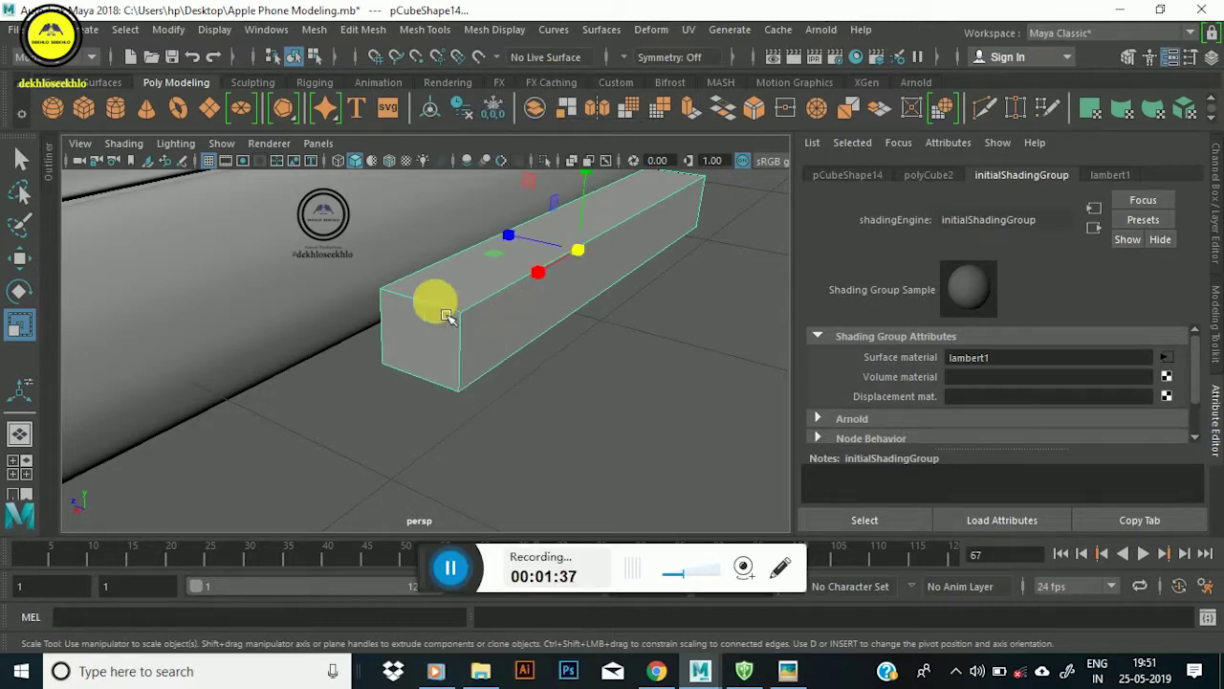
scroll(432, 296, down, 5)
scroll(432, 338, up, 5)
scroll(442, 344, up, 1)
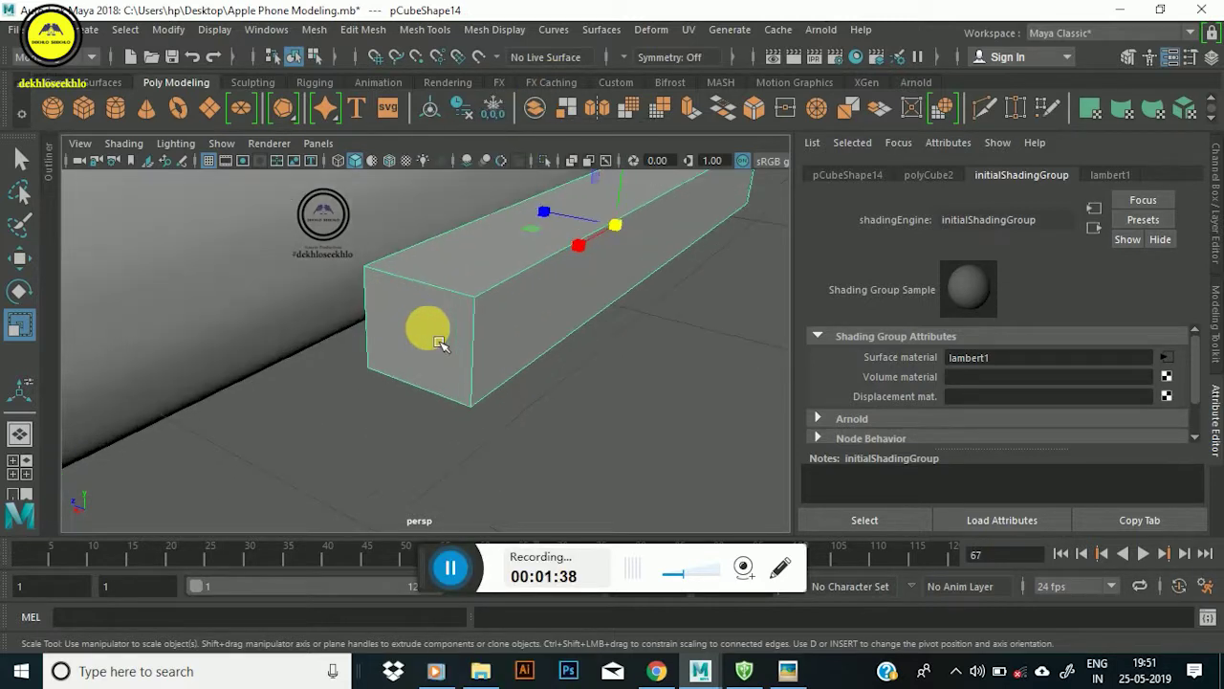
click(438, 337)
key(w)
right_drag(450, 304, 424, 108)
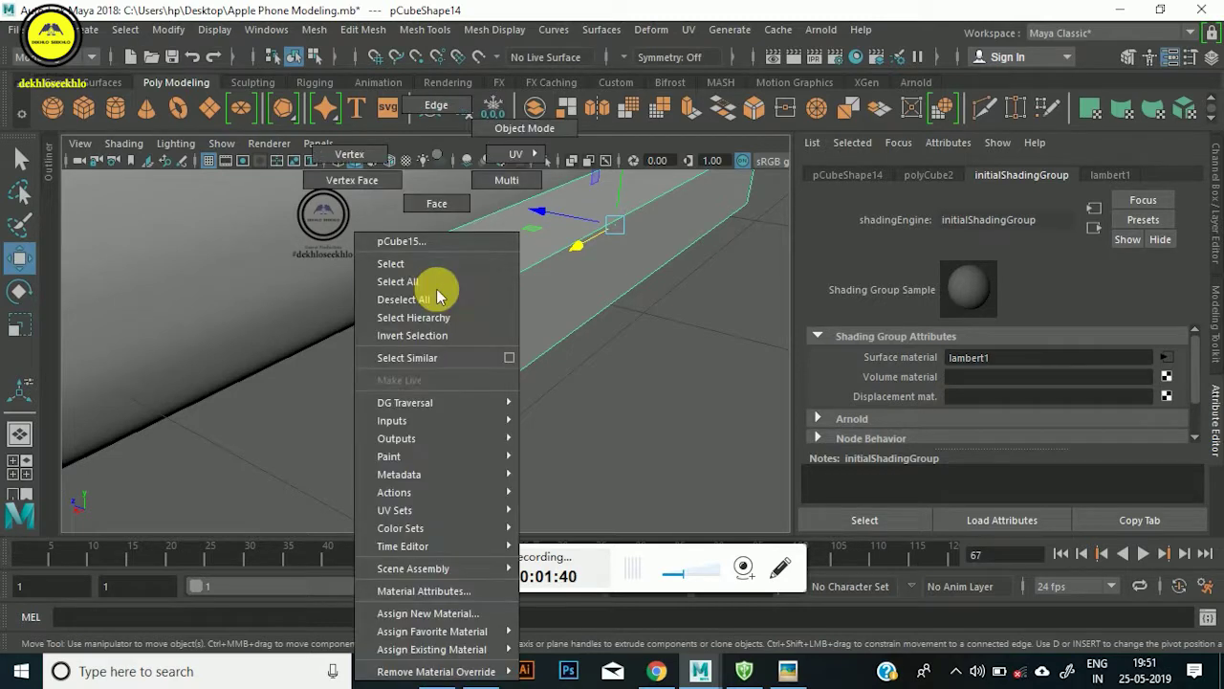
click(426, 294)
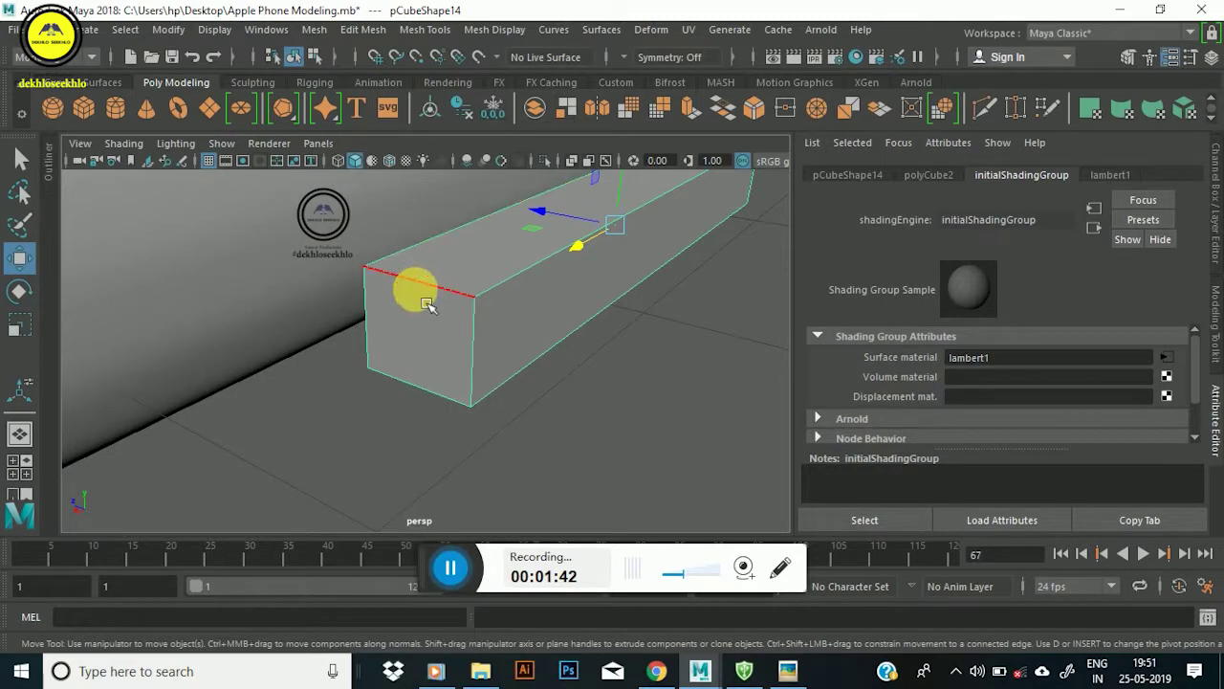
click(445, 411)
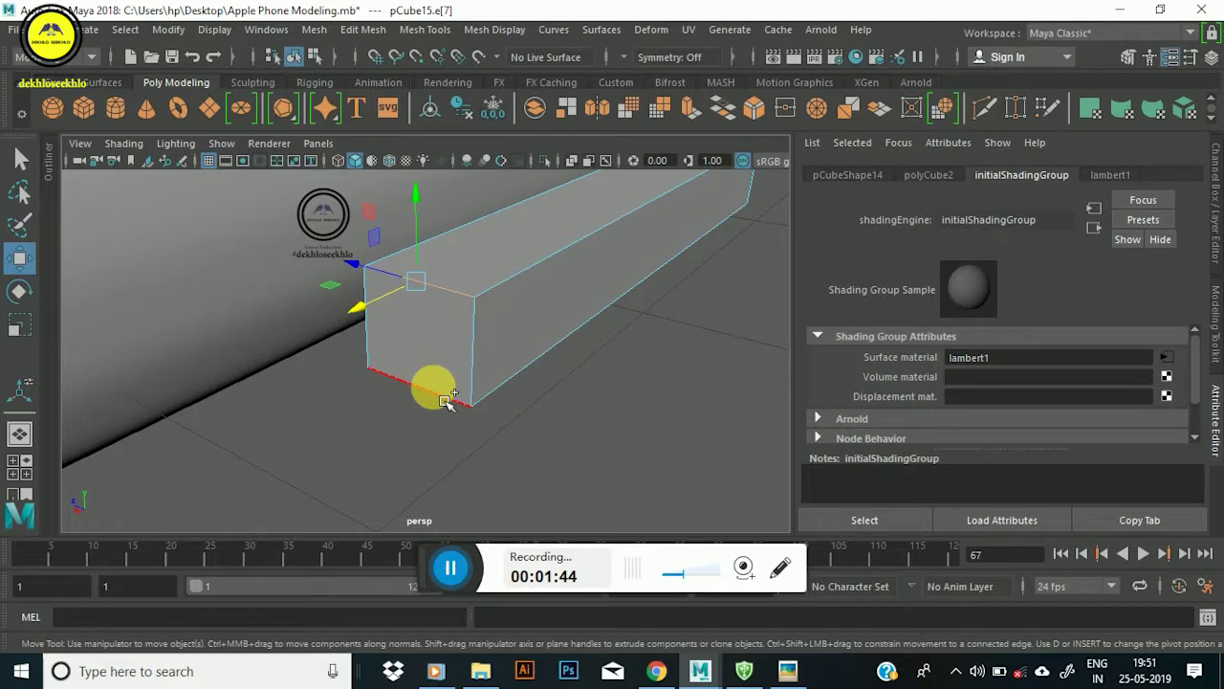
Add the box's long bottom edges and bring the camera close to the small box.
alt+right_drag(513, 300, 465, 391)
click(583, 325)
mouse_move(604, 319)
alt+mouse_down()
mouse_move(383, 274)
mouse_move(546, 374)
mouse_move(315, 259)
mouse_move(511, 337)
alt+mouse_up()
click(524, 321)
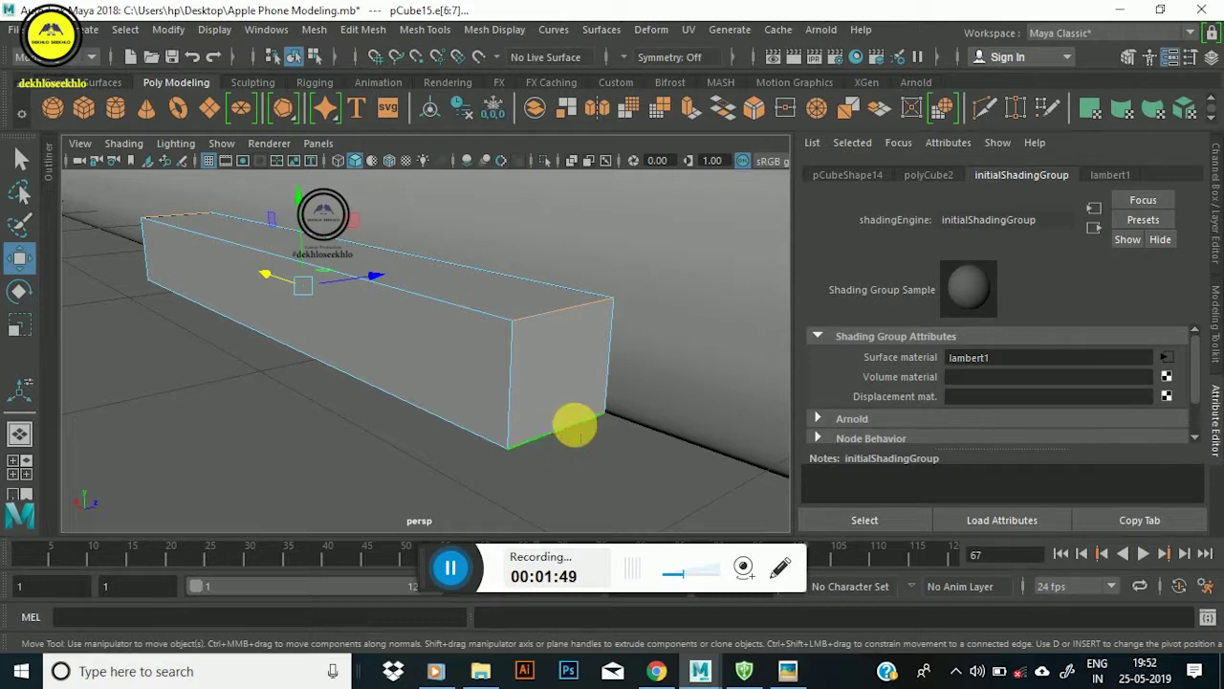
alt+right_drag(581, 319, 500, 366)
mouse_move(500, 366)
alt+mouse_down()
mouse_move(689, 377)
mouse_move(341, 320)
alt+mouse_up()
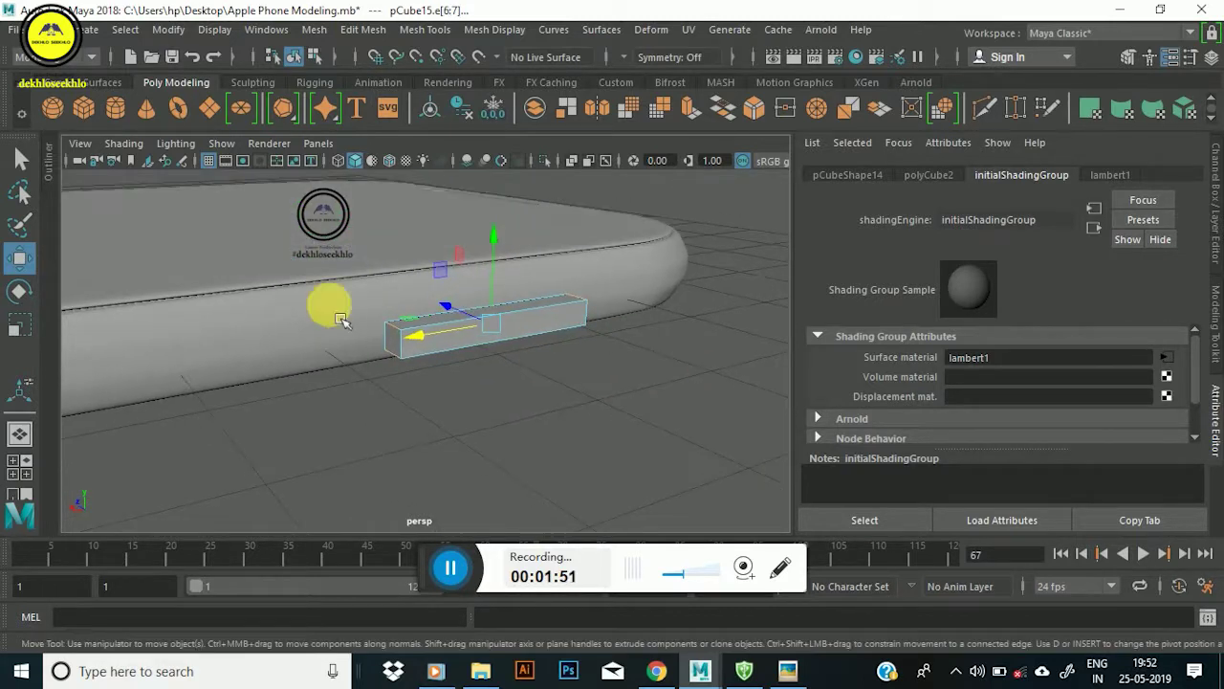
alt+right_drag(341, 321, 252, 304)
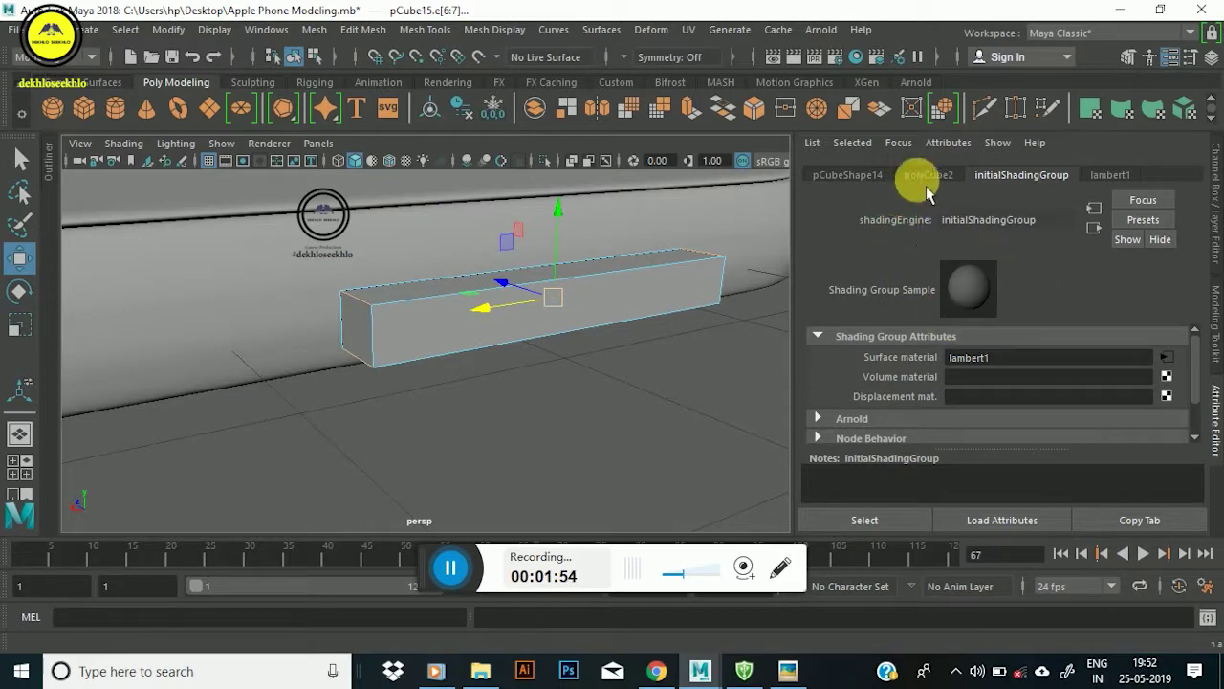
Bevel the box's picked edges with Fraction 1 and 12 segments into a capsule.
shift+right_click(552, 298)
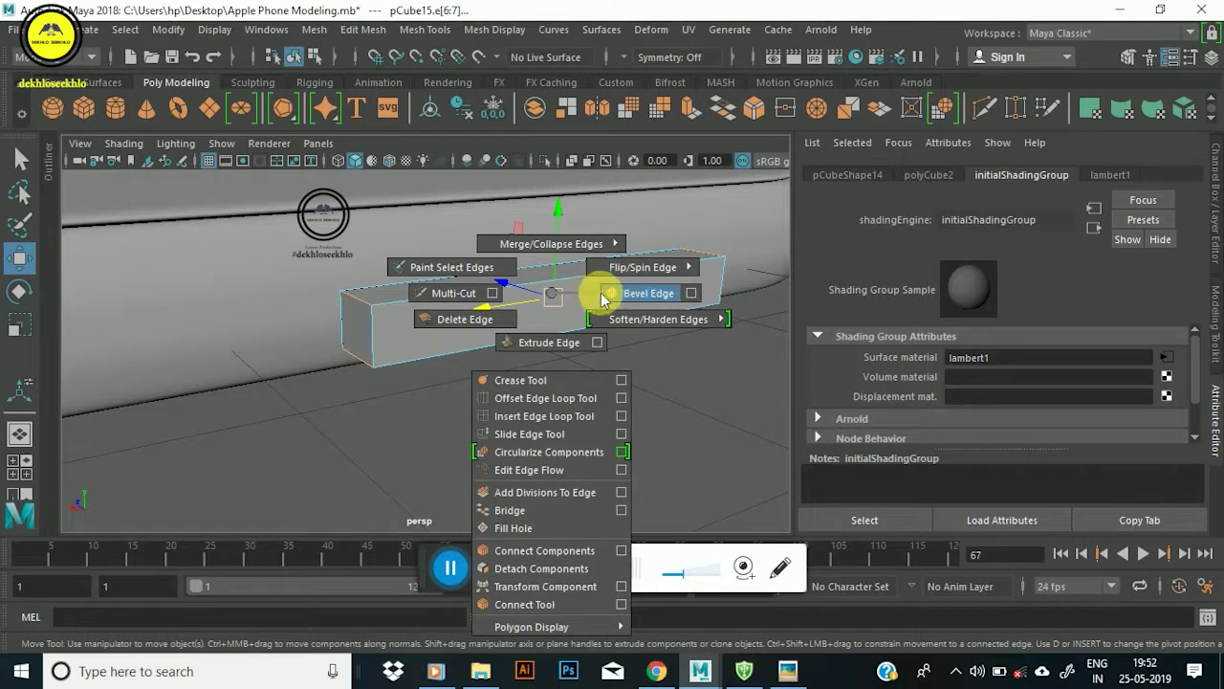
shift+right_drag(552, 299, 607, 300)
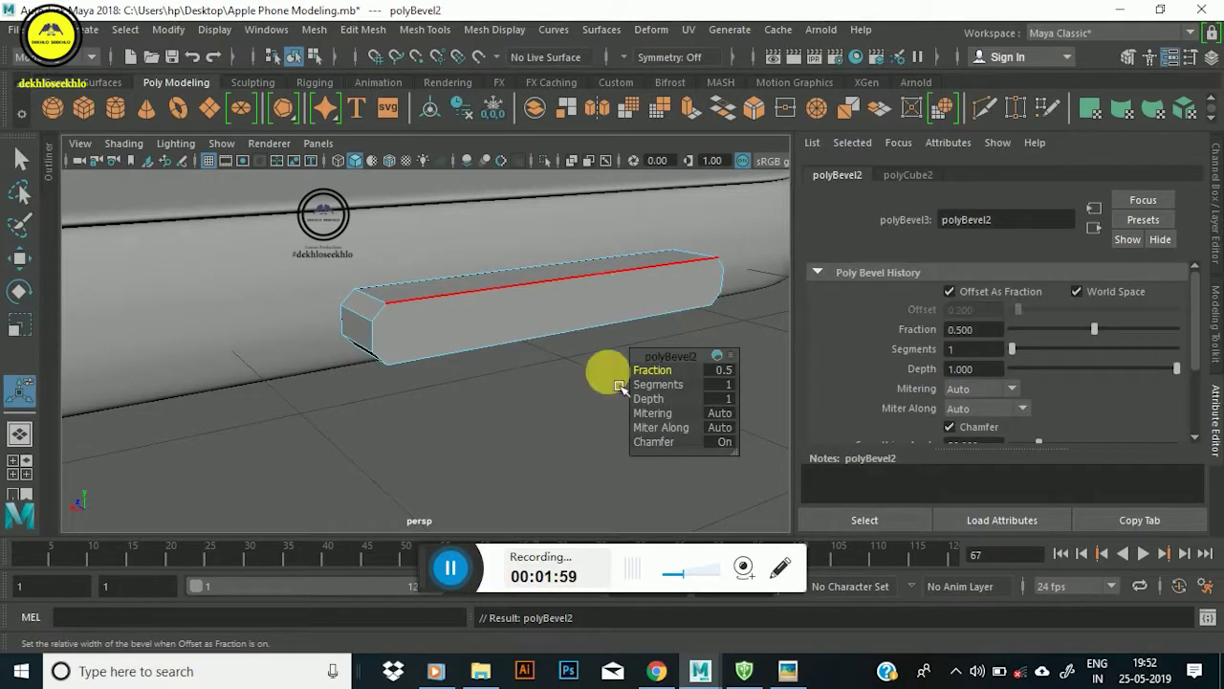
middle_drag(673, 383, 806, 358)
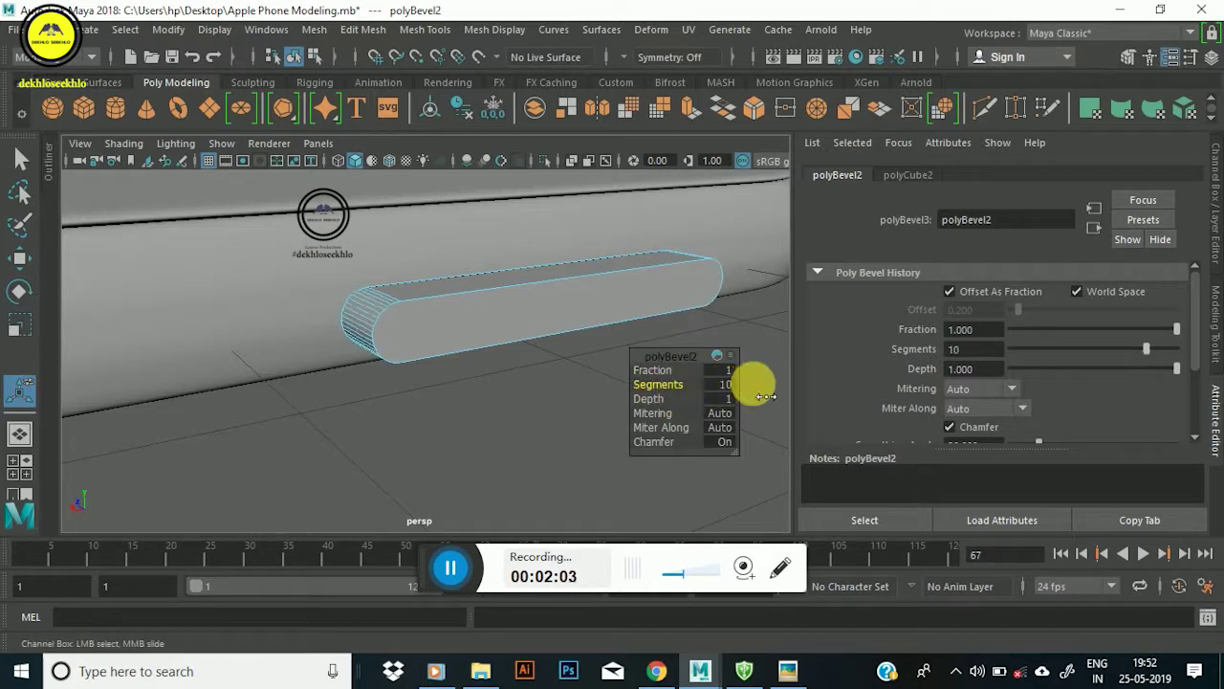
mouse_move(506, 287)
alt+mouse_down()
mouse_move(492, 273)
mouse_move(486, 322)
mouse_move(582, 334)
mouse_move(499, 323)
alt+mouse_up()
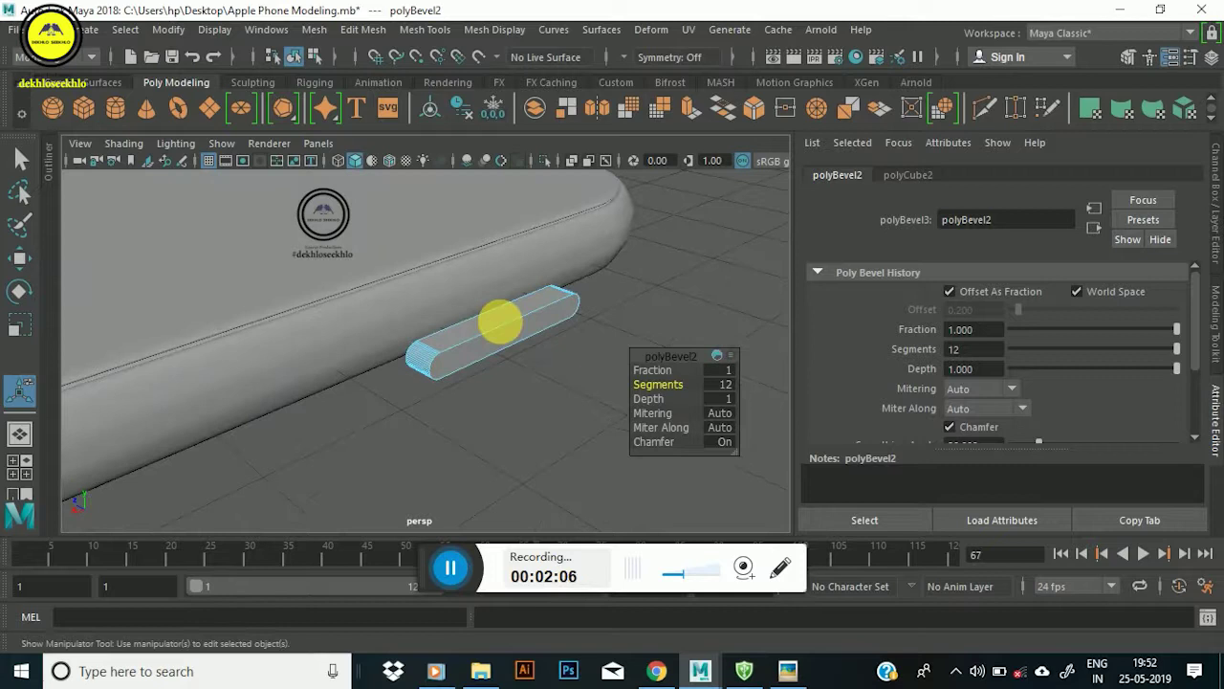
Select the rounded button capsule in object mode and bring up the iPhone 8 reference photo.
key(w)
right_click(495, 340)
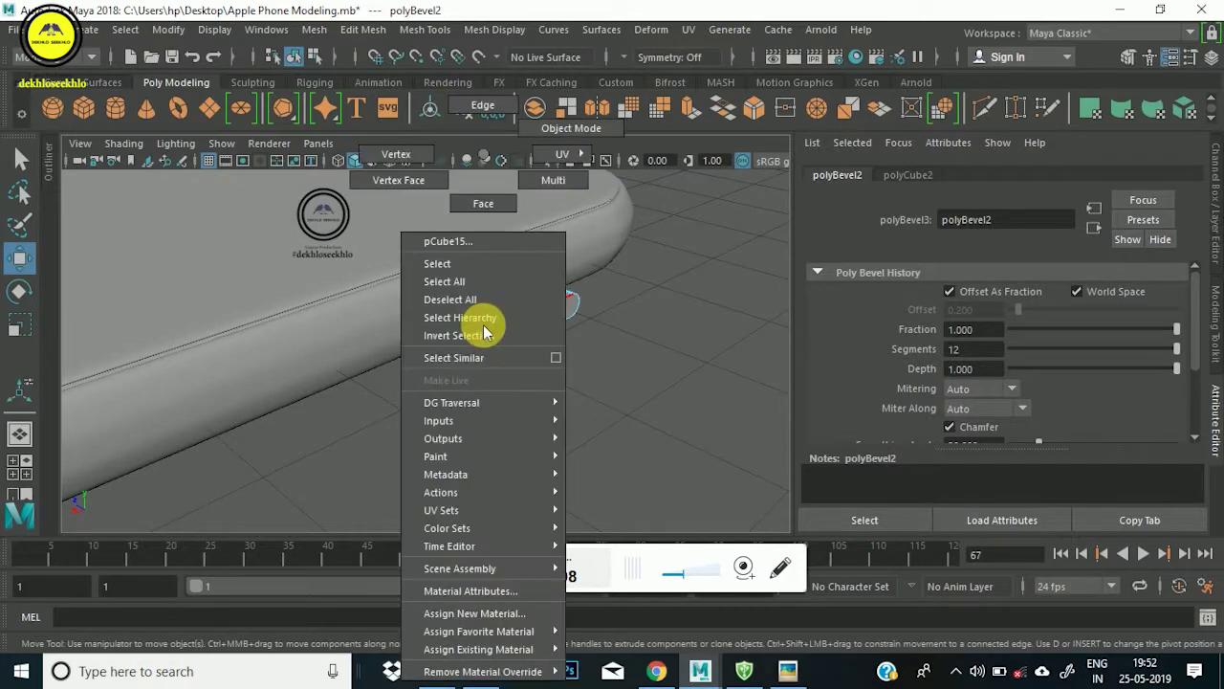
click(533, 321)
mouse_move(533, 323)
alt+mouse_down()
mouse_move(505, 377)
mouse_move(503, 354)
mouse_move(451, 334)
mouse_move(561, 354)
mouse_move(469, 314)
mouse_move(388, 311)
mouse_move(322, 273)
mouse_move(442, 318)
mouse_move(423, 300)
mouse_move(437, 391)
mouse_move(361, 369)
alt+mouse_up()
click(492, 341)
mouse_move(362, 368)
alt+right_down()
mouse_move(401, 354)
mouse_move(666, 546)
alt+right_up()
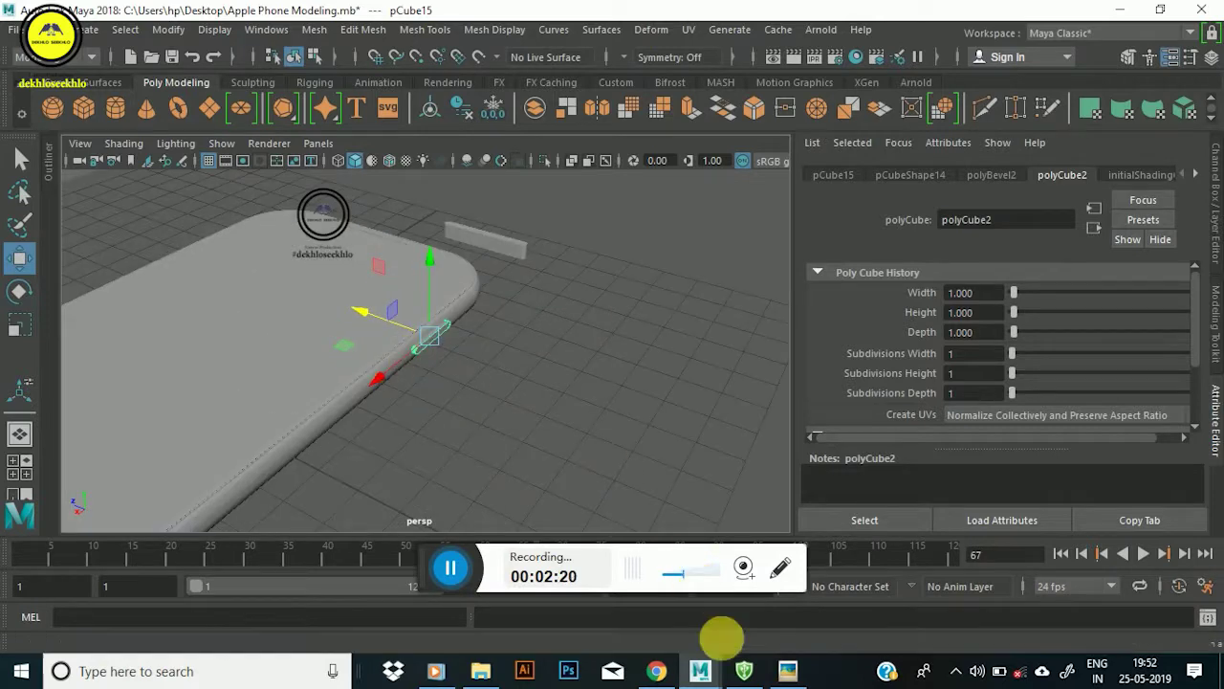
click(788, 673)
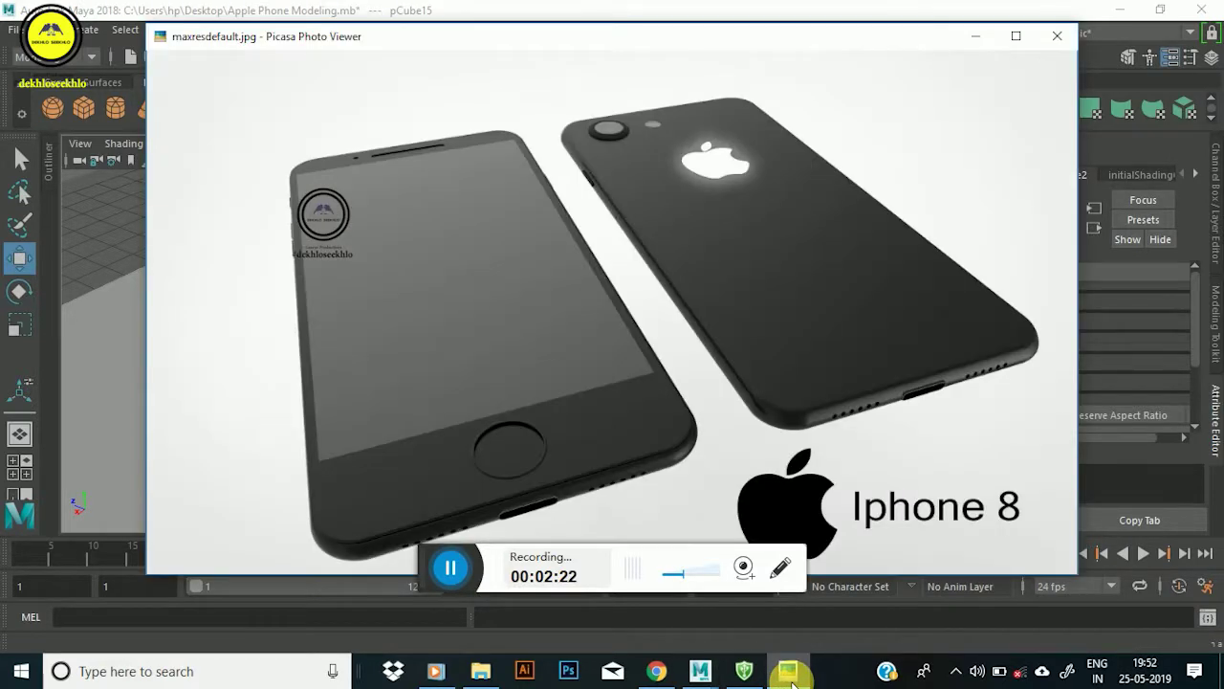
Hide the reference photo and scale the side button capsule thinner.
click(788, 673)
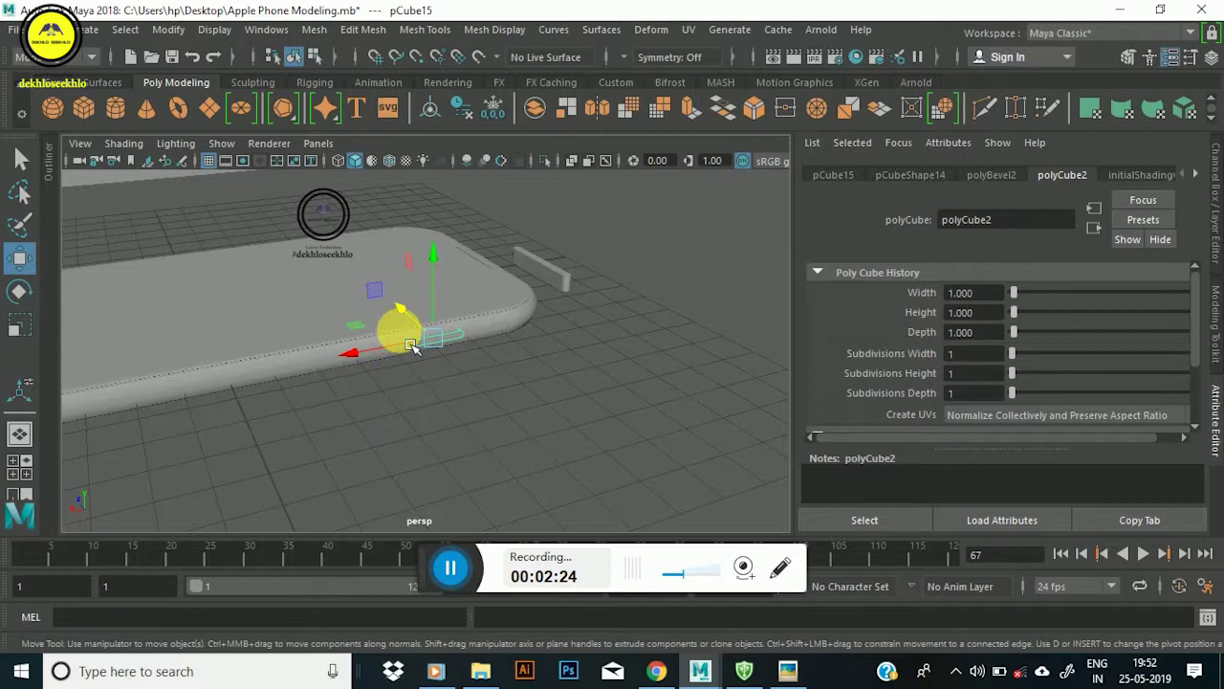
scroll(412, 344, up, 2)
scroll(413, 328, up, 2)
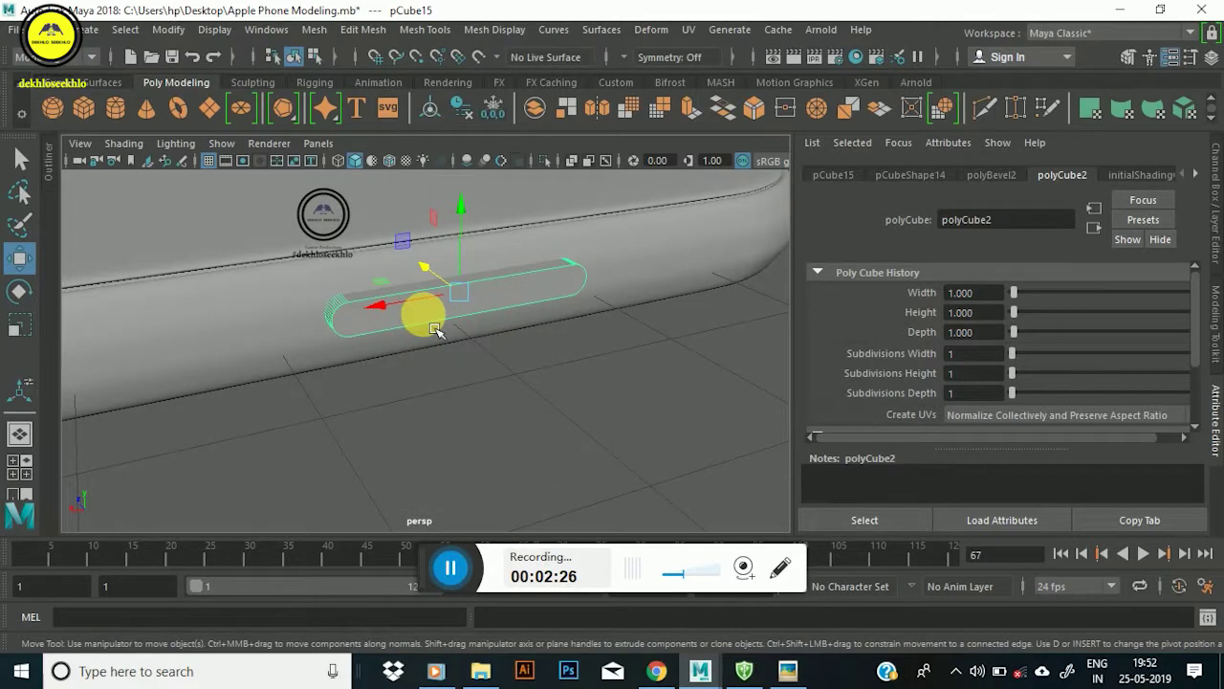
key(r)
drag(392, 323, 400, 324)
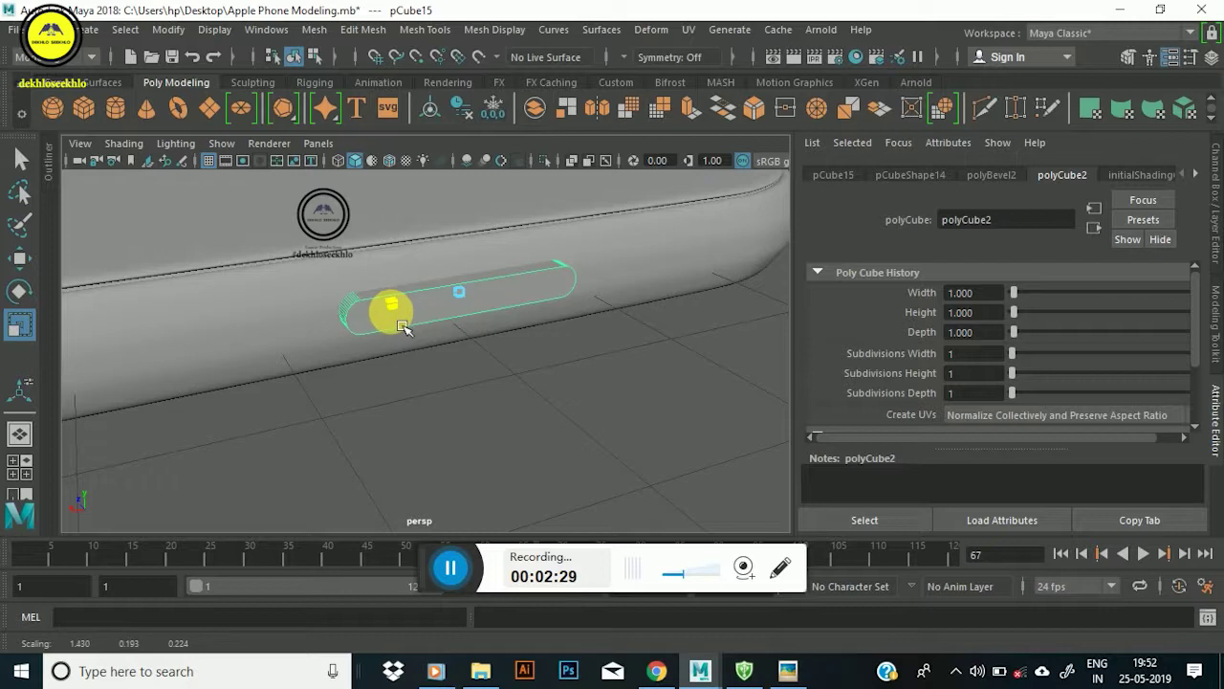
mouse_move(470, 236)
mouse_down()
mouse_move(474, 262)
mouse_move(474, 250)
mouse_up()
mouse_move(440, 332)
alt+mouse_down()
mouse_move(410, 347)
mouse_move(511, 350)
mouse_move(451, 329)
mouse_move(396, 404)
mouse_move(418, 355)
mouse_move(355, 377)
mouse_move(430, 380)
alt+mouse_up()
Duplicate the side button and move the copy off the phone's edge.
key(w)
mouse_move(410, 328)
alt+right_down()
mouse_move(525, 278)
mouse_move(511, 265)
alt+right_up()
alt+middle_drag(510, 265, 536, 256)
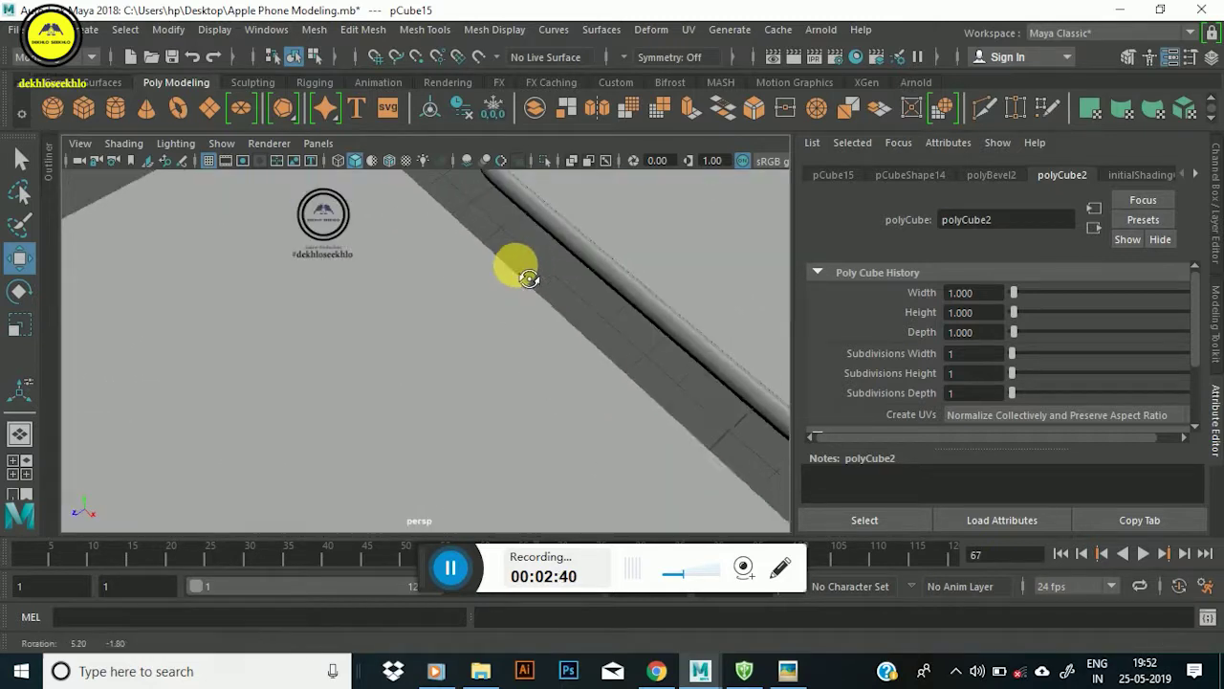
alt+right_drag(536, 255, 245, 396)
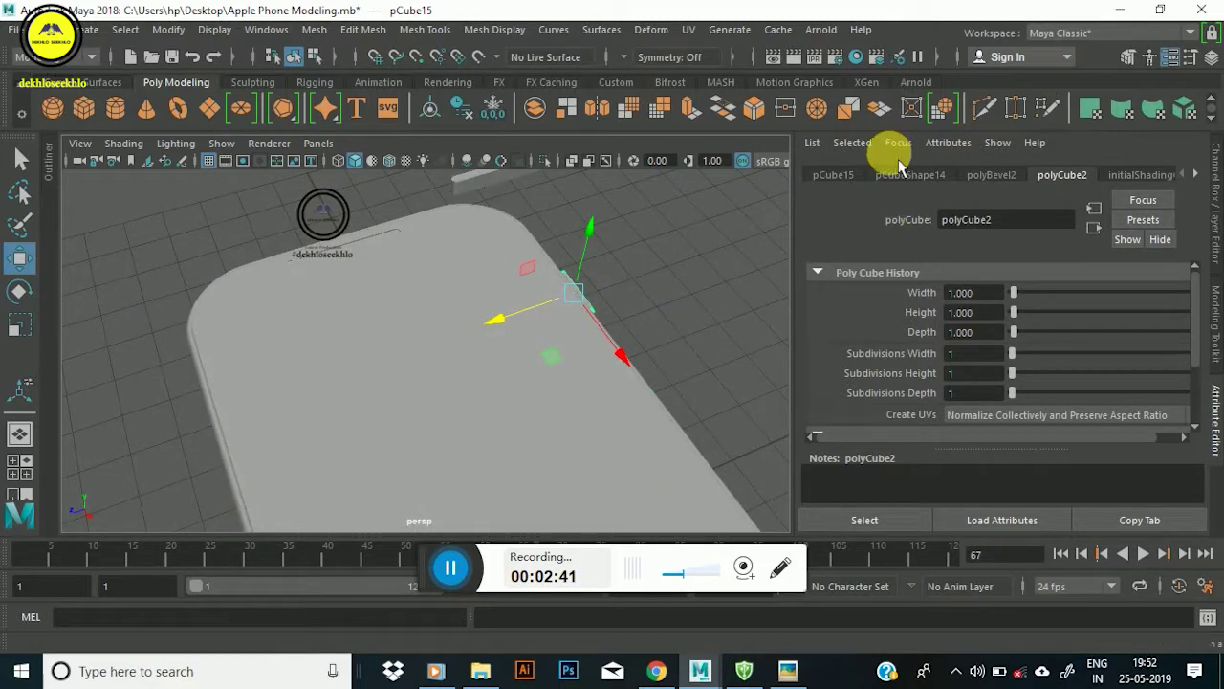
click(1210, 411)
mouse_move(415, 213)
alt+mouse_down()
mouse_move(661, 282)
mouse_move(623, 271)
alt+mouse_up()
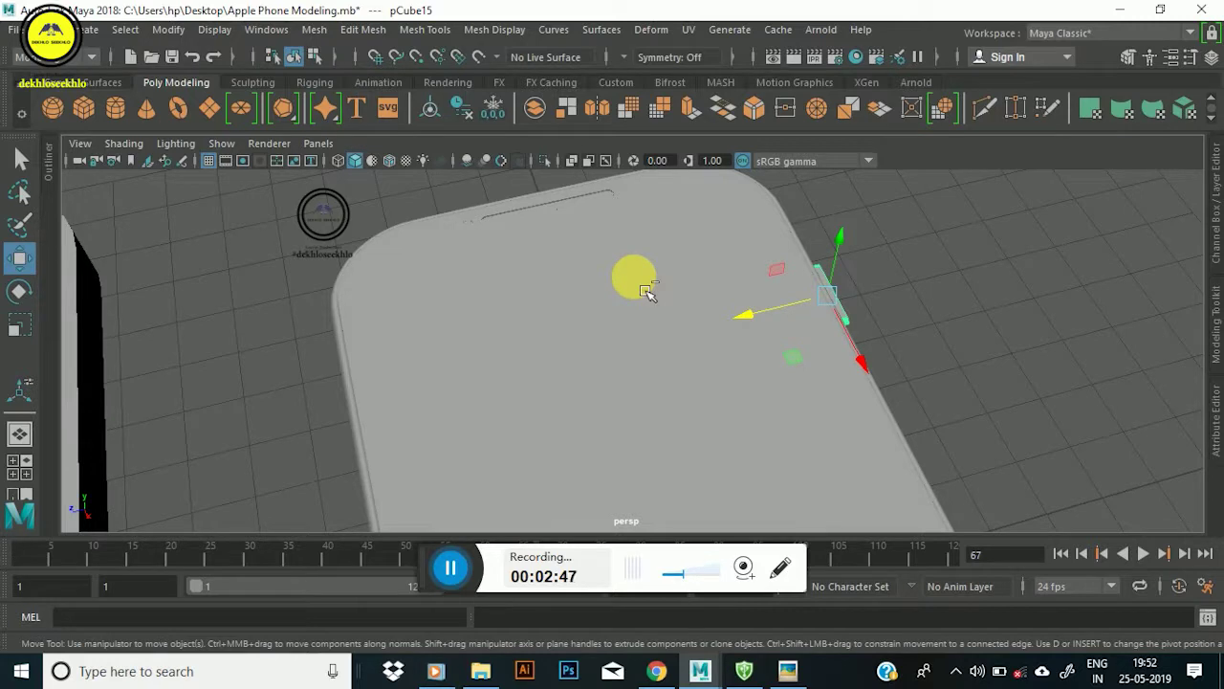
key(ctrl+d)
drag(760, 332, 248, 430)
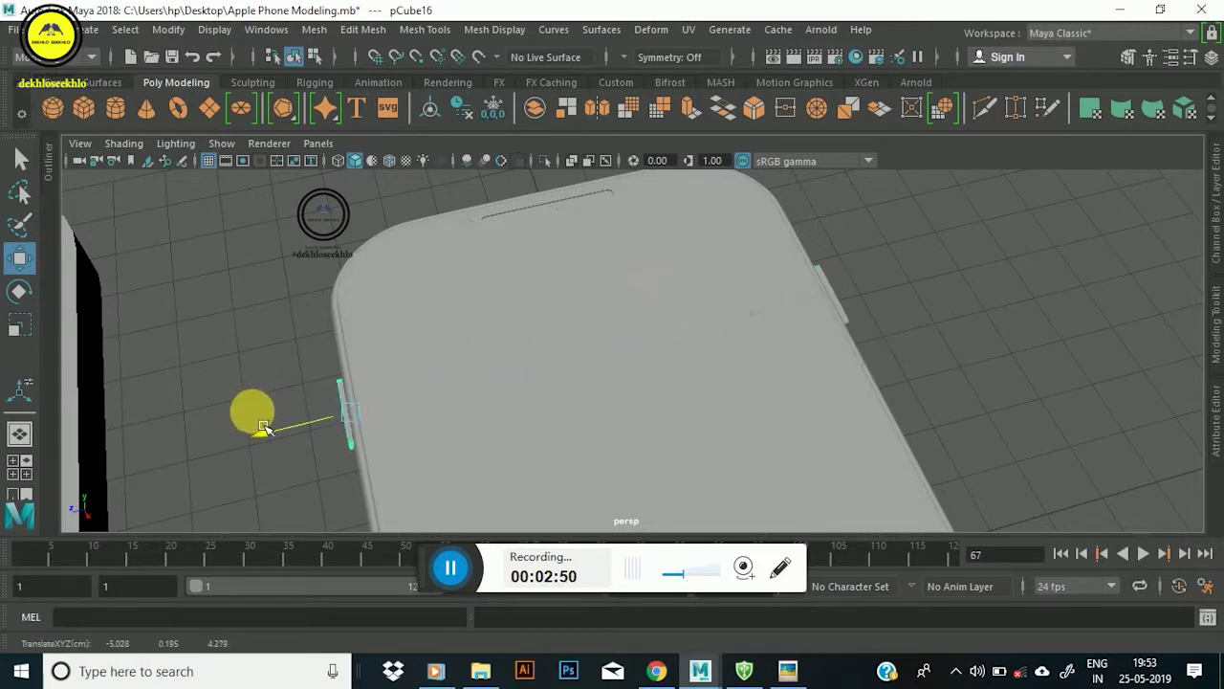
Move the spare phone body pCube2 far to the left.
mouse_move(405, 415)
alt+mouse_down()
mouse_move(469, 328)
mouse_move(457, 348)
mouse_move(478, 334)
alt+mouse_up()
mouse_move(478, 254)
alt+middle_down()
mouse_move(500, 281)
mouse_move(452, 323)
alt+middle_up()
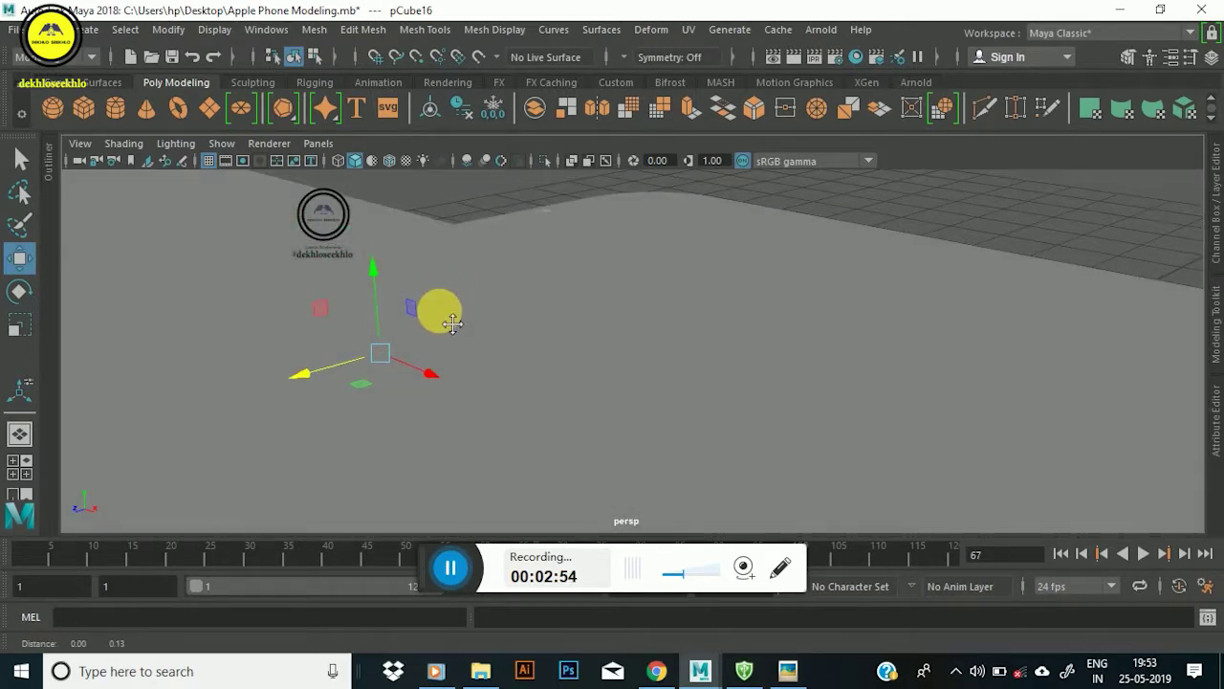
alt+drag(452, 323, 413, 373)
mouse_move(387, 382)
alt+mouse_down()
mouse_move(473, 272)
mouse_move(464, 338)
mouse_move(459, 322)
mouse_move(382, 289)
mouse_move(415, 309)
mouse_move(656, 350)
mouse_move(664, 429)
mouse_move(609, 338)
mouse_move(637, 361)
mouse_move(401, 365)
alt+mouse_up()
click(401, 364)
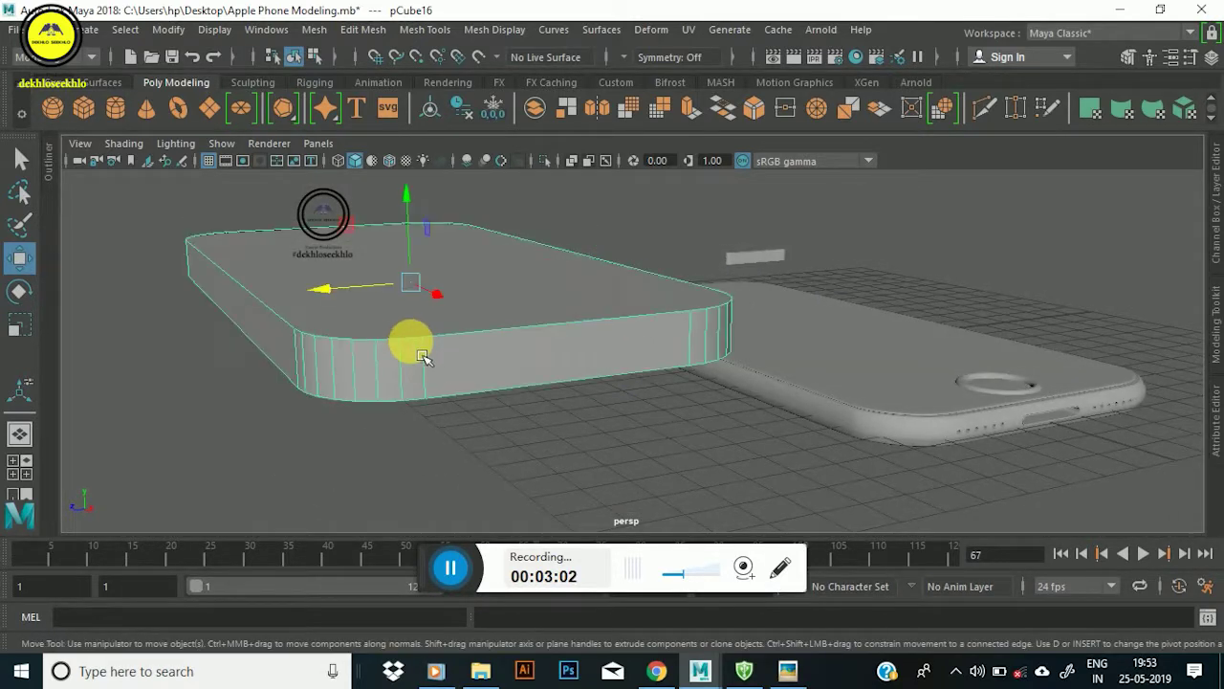
mouse_move(367, 296)
mouse_down()
mouse_move(115, 334)
mouse_move(9, 383)
mouse_up()
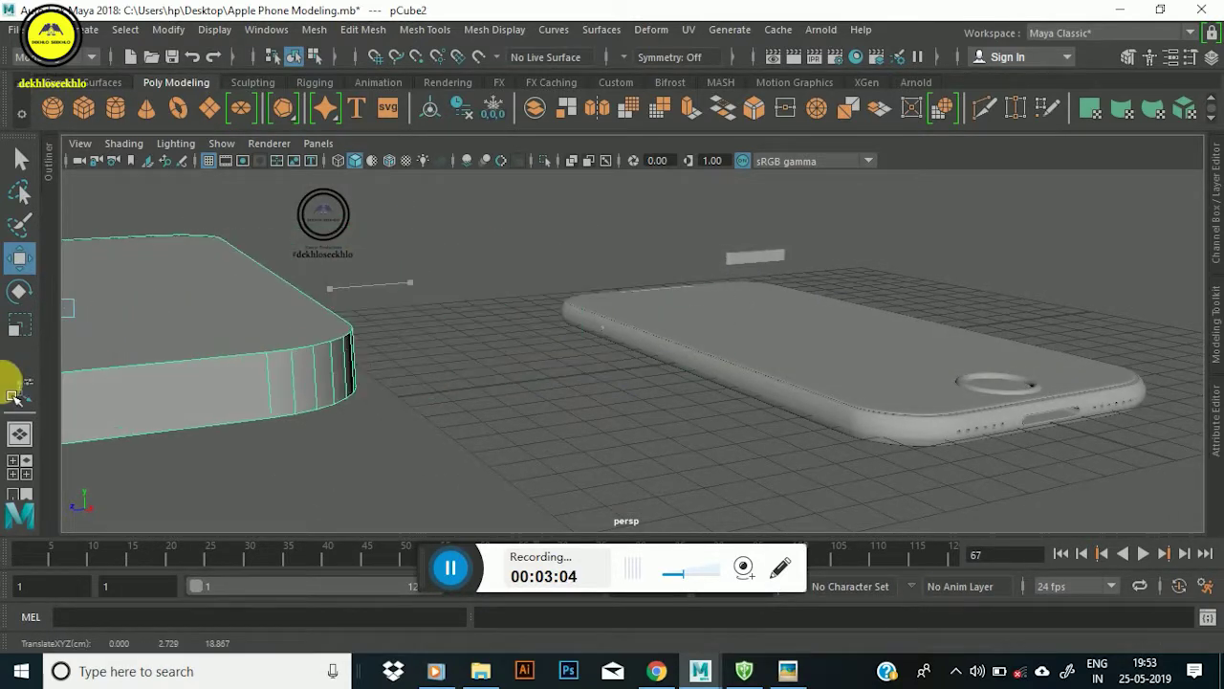
Delete the spare large phone body at left.
scroll(681, 347, up, 3)
mouse_move(681, 346)
alt+mouse_down()
mouse_move(637, 388)
mouse_move(663, 358)
mouse_move(553, 387)
mouse_move(538, 348)
mouse_move(506, 322)
mouse_move(538, 341)
mouse_move(467, 354)
alt+mouse_up()
click(639, 379)
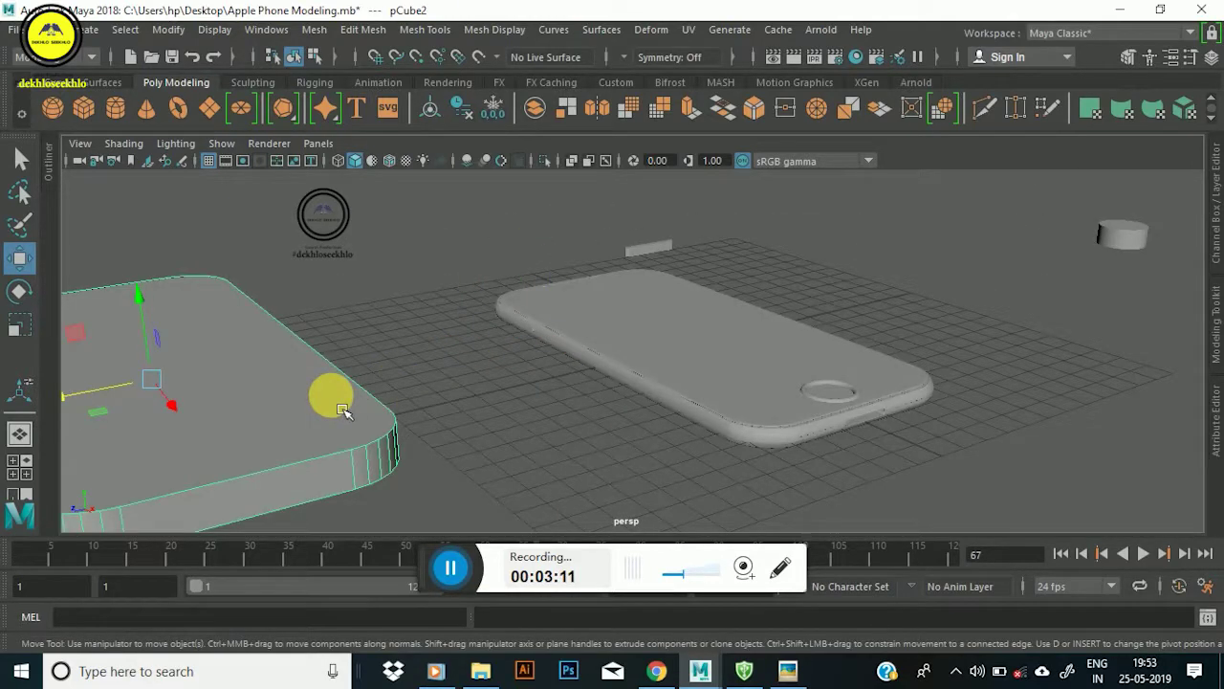
key(Delete)
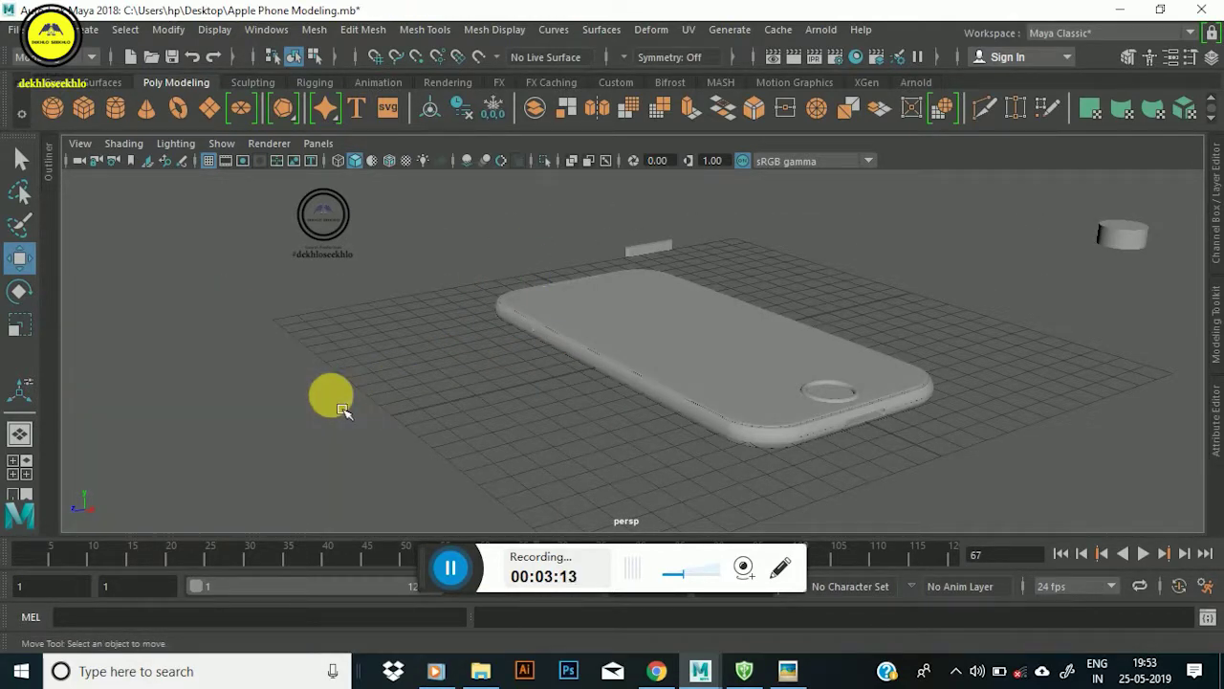
key(ctrl+z)
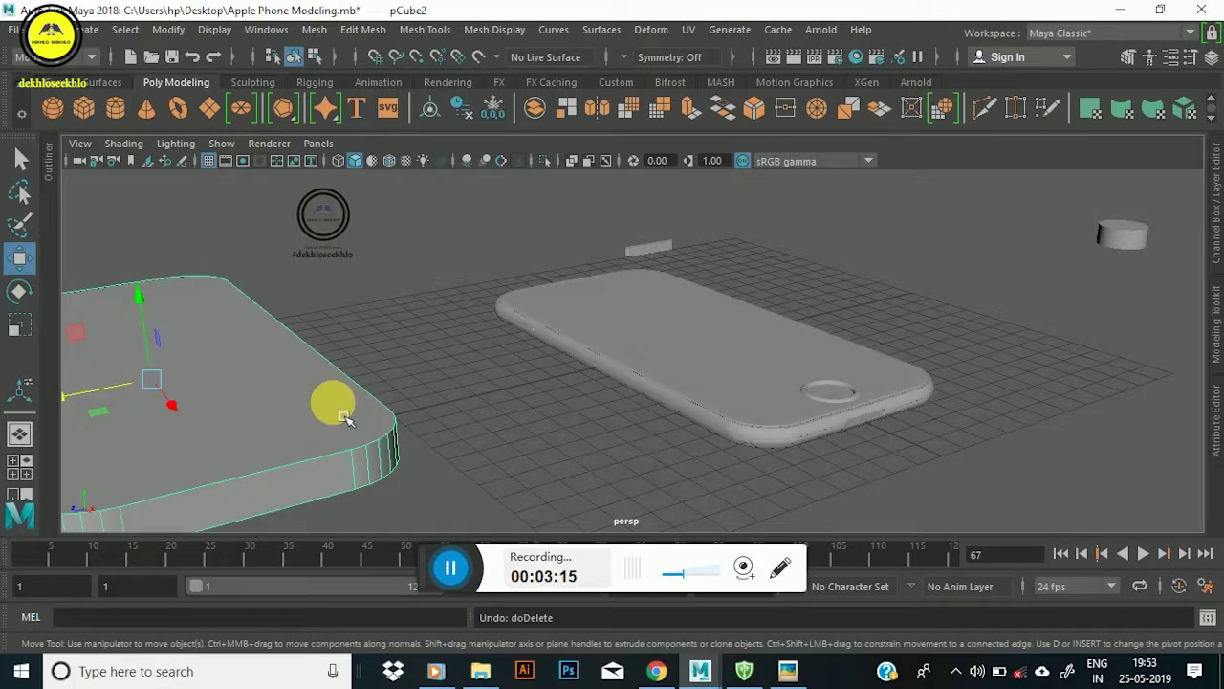
key(Delete)
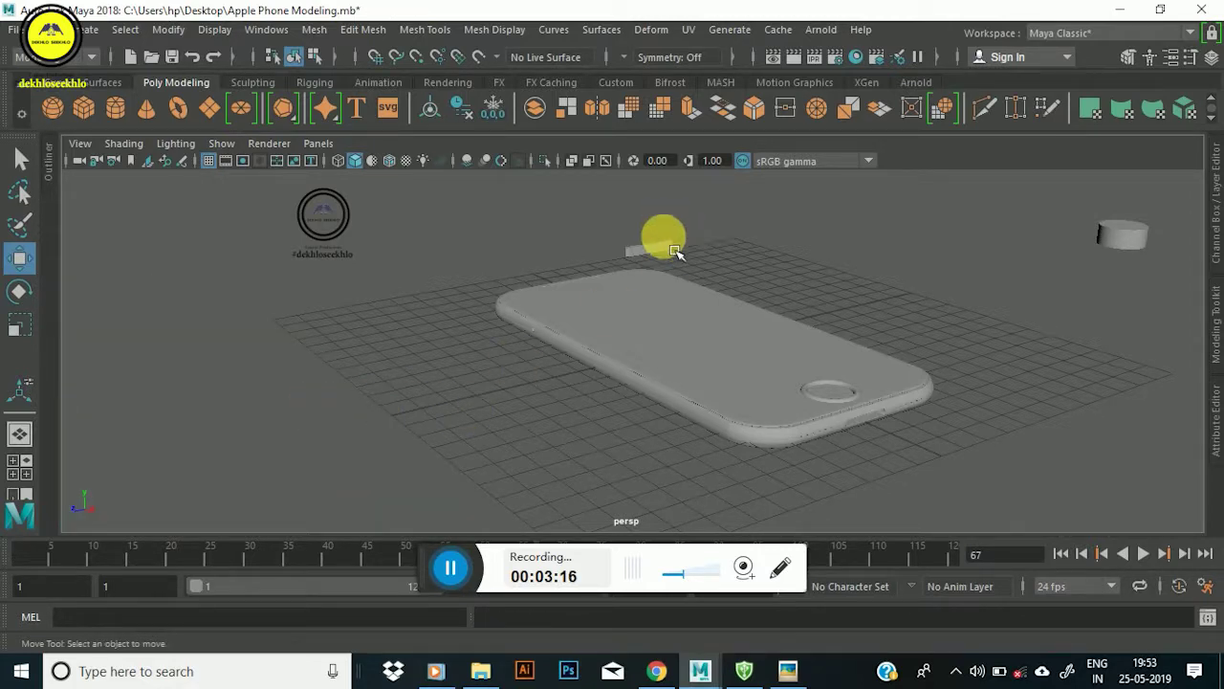
Delete the small floating bar and the cylinder at right.
click(675, 257)
key(Delete)
click(1125, 235)
key(Delete)
scroll(752, 319, down, 2)
scroll(705, 334, up, 2)
Select the small button cube and slide it along X further down the phone's edge.
mouse_move(636, 313)
alt+mouse_down()
mouse_move(683, 309)
mouse_move(489, 344)
alt+mouse_up()
scroll(485, 347, up, 3)
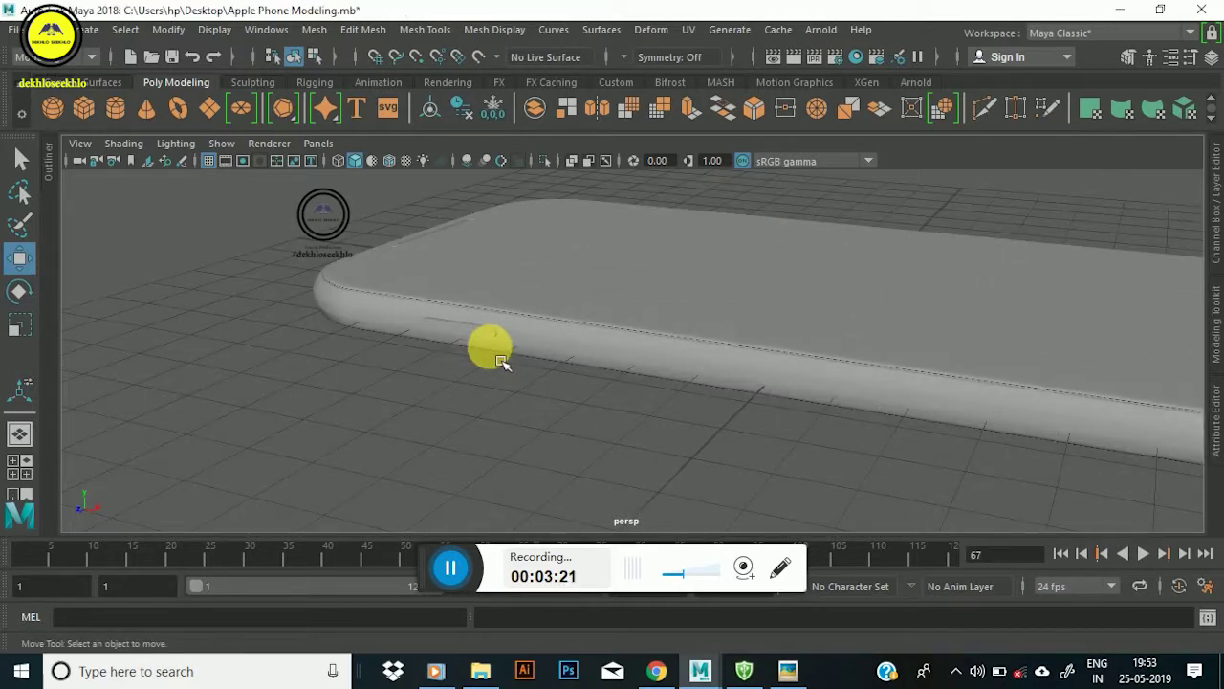
click(486, 342)
alt+middle_drag(486, 342, 411, 319)
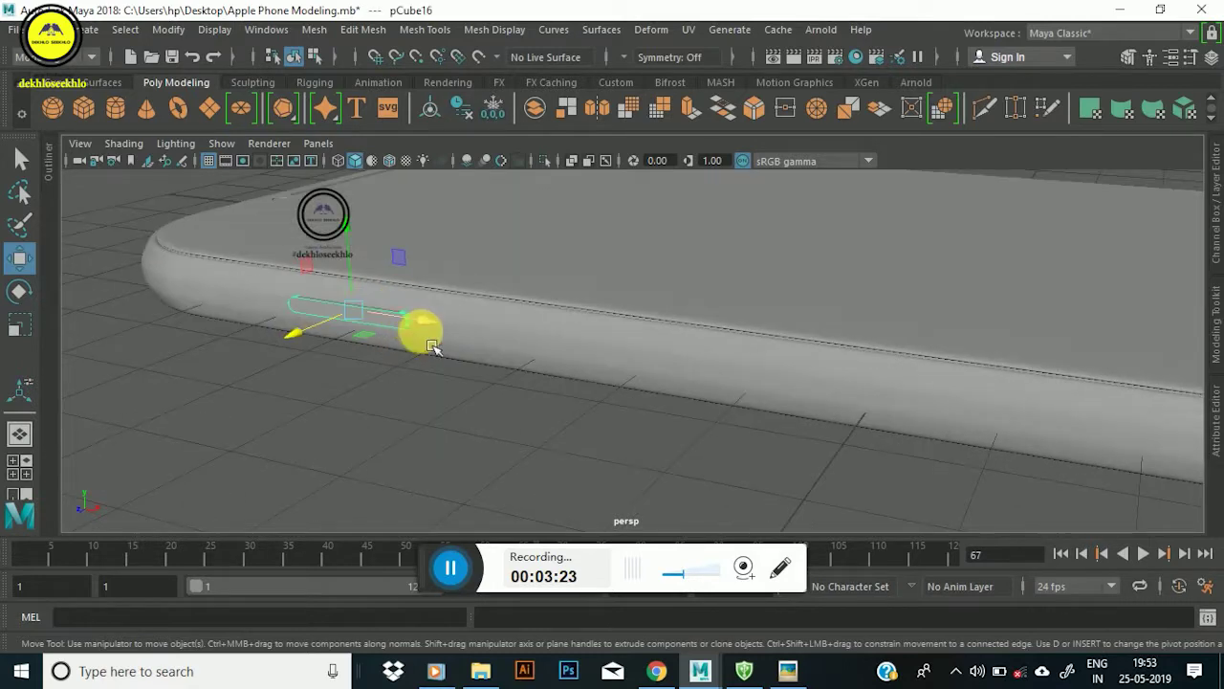
mouse_move(436, 346)
alt+mouse_down()
mouse_move(404, 320)
mouse_move(465, 363)
mouse_move(413, 375)
alt+mouse_up()
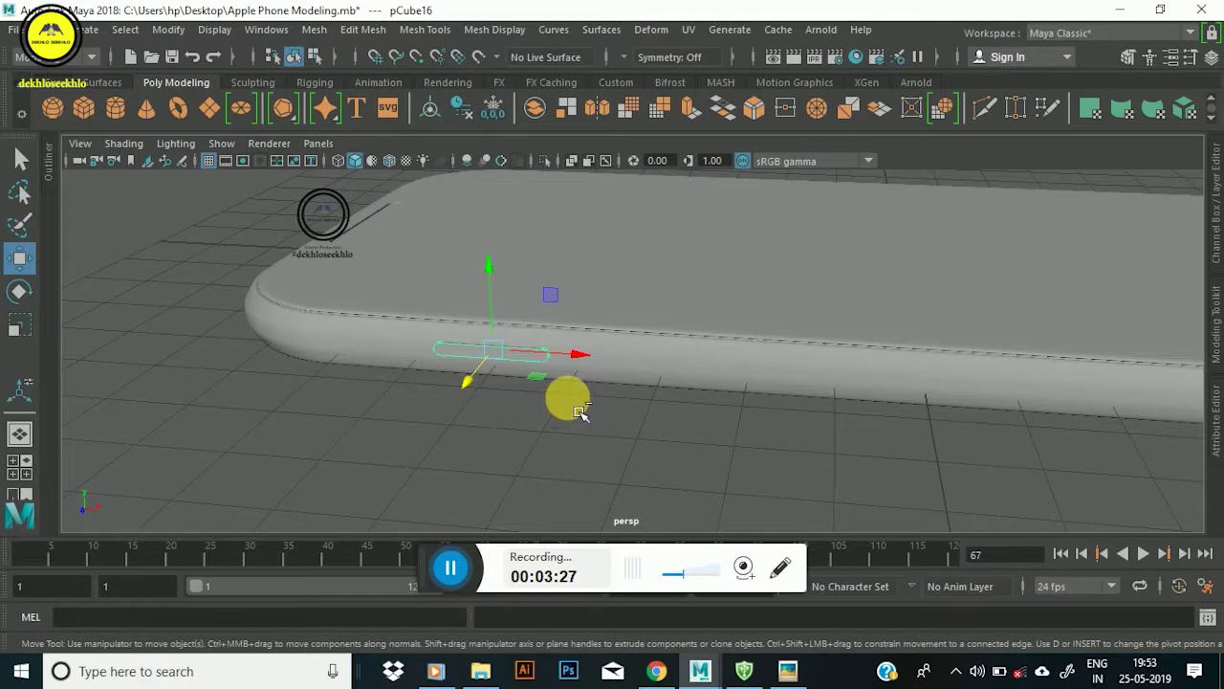
drag(594, 364, 749, 374)
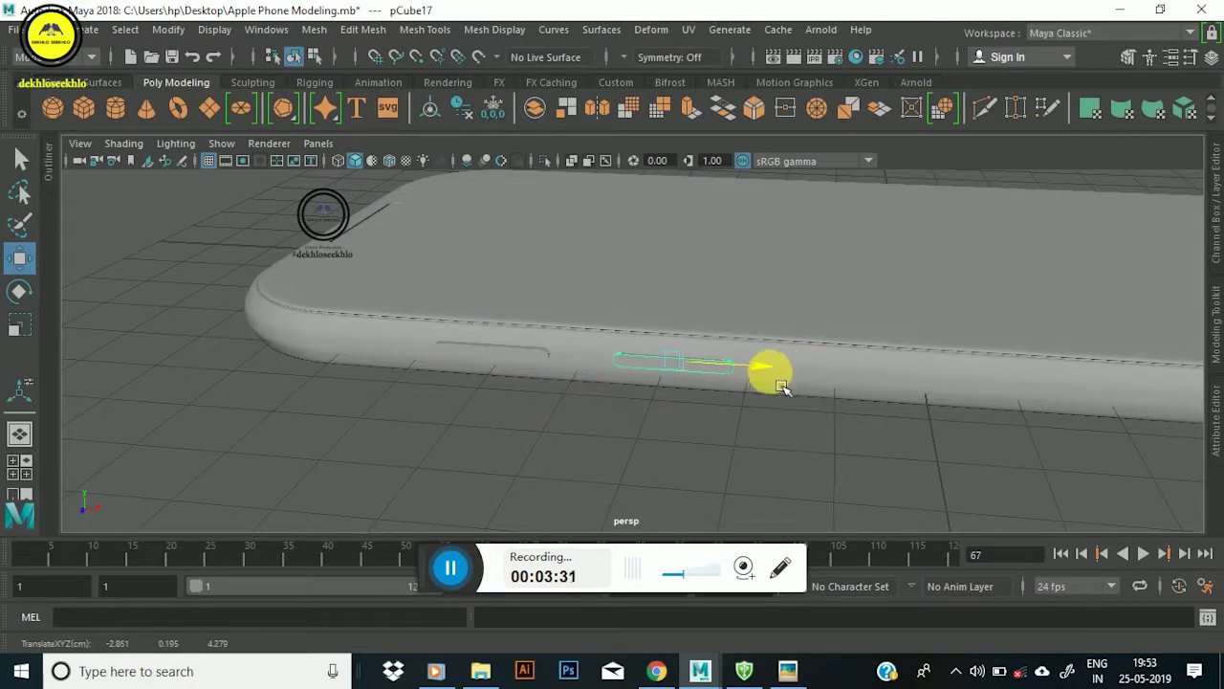
Check the iPhone 8 reference photo and slide the button piece further along the edge.
click(792, 670)
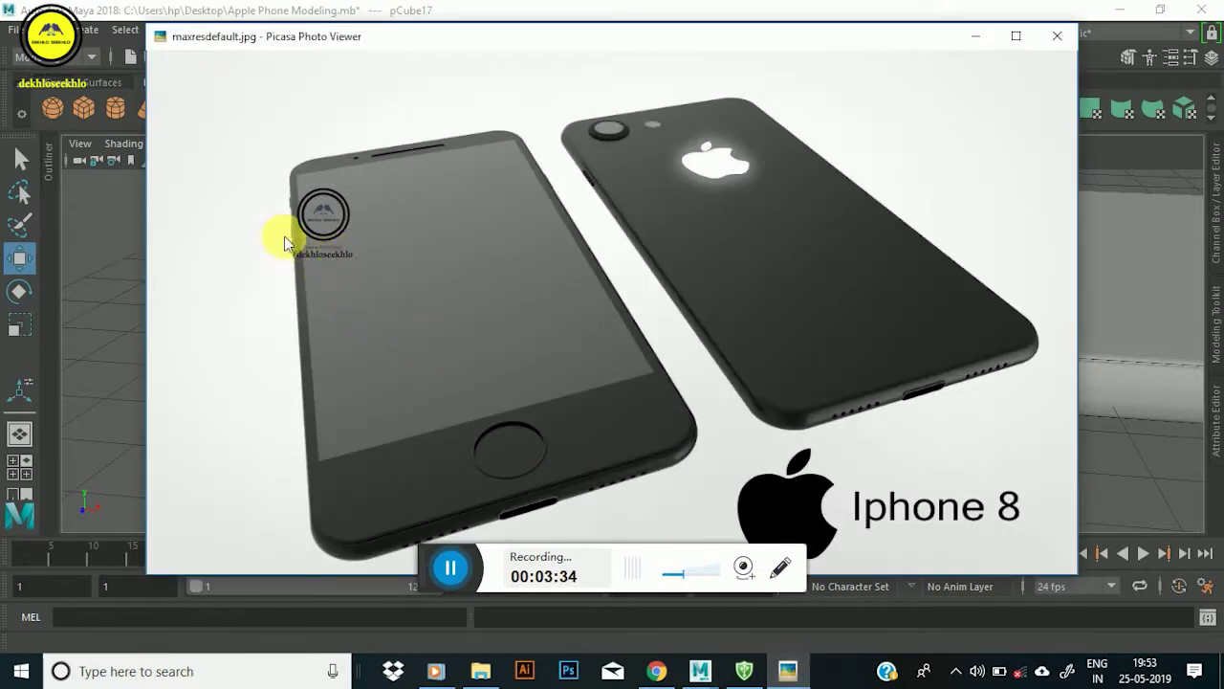
click(790, 672)
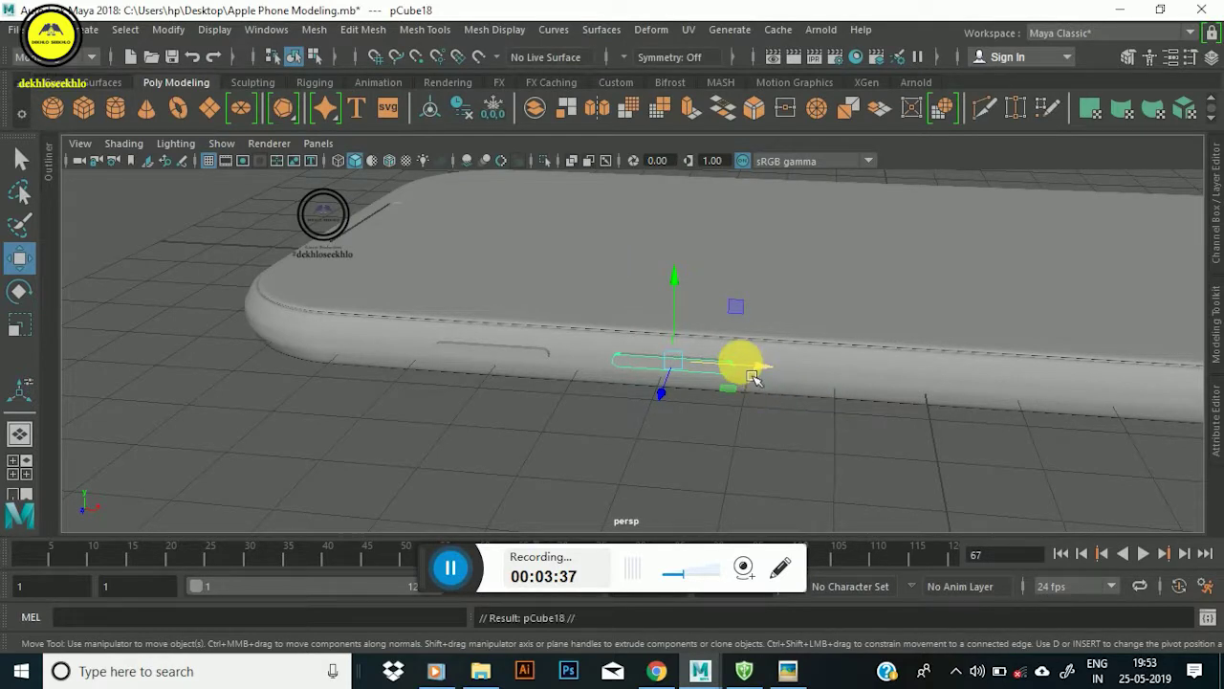
drag(753, 378, 903, 376)
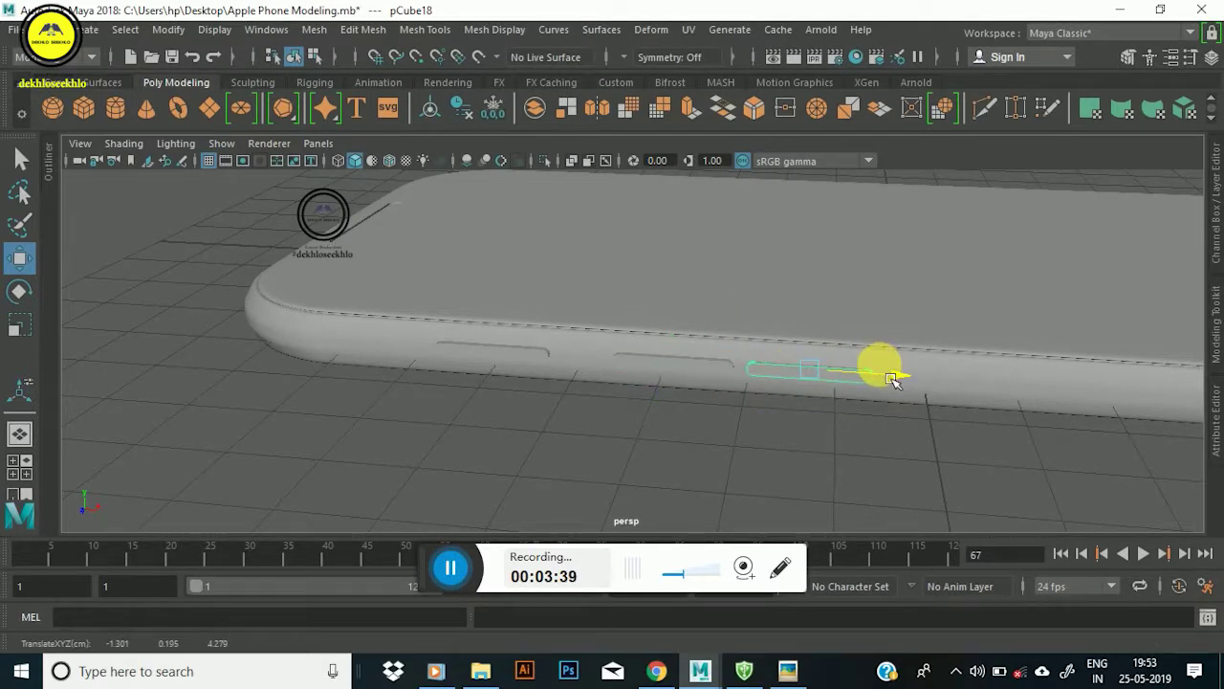
scroll(861, 365, down, 3)
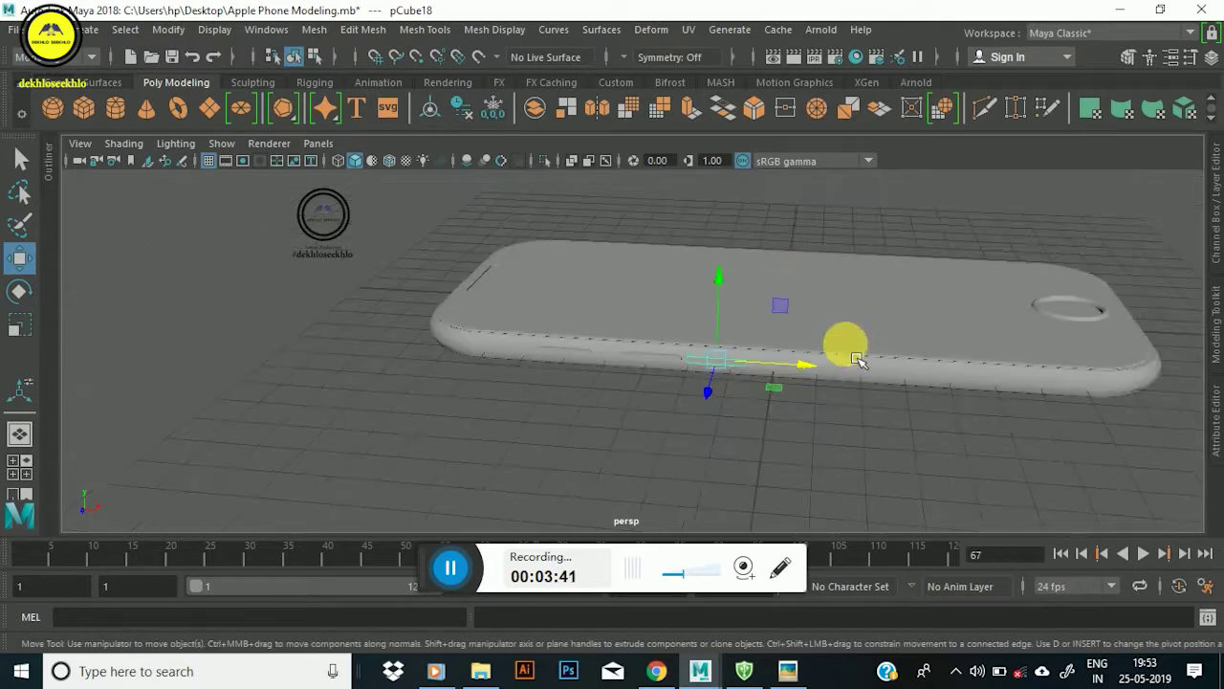
alt+drag(822, 374, 753, 341)
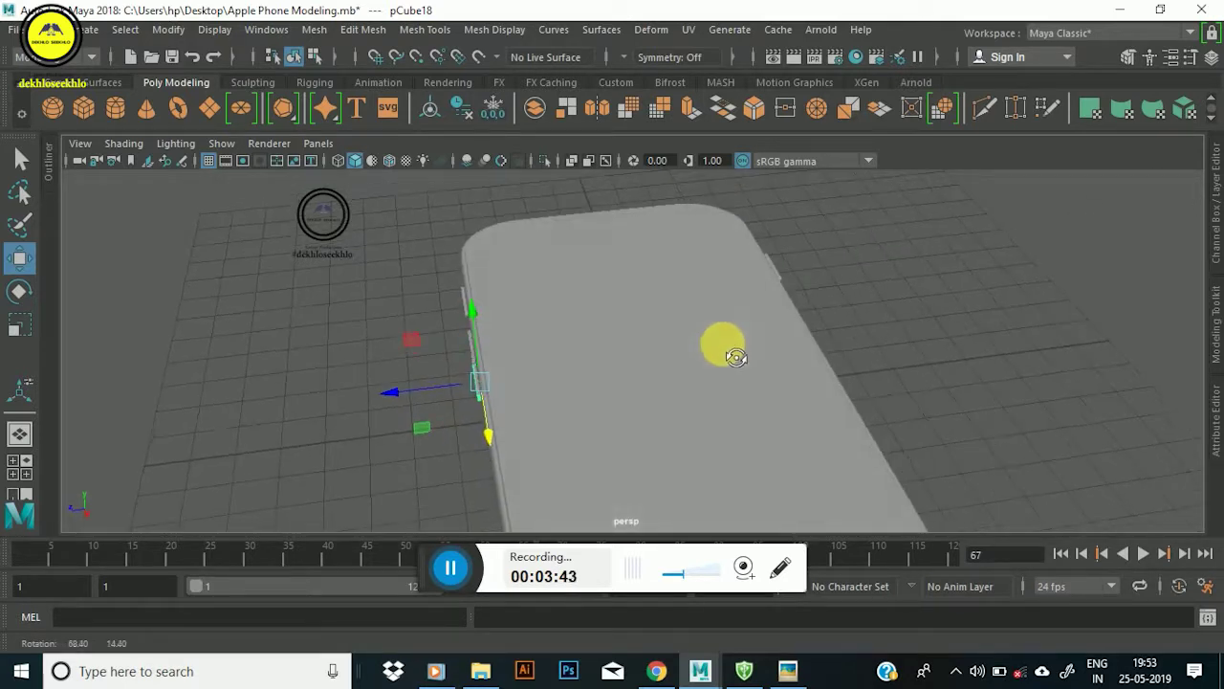
Compare the model against the reference image twice more, then minimize it.
click(788, 672)
click(790, 673)
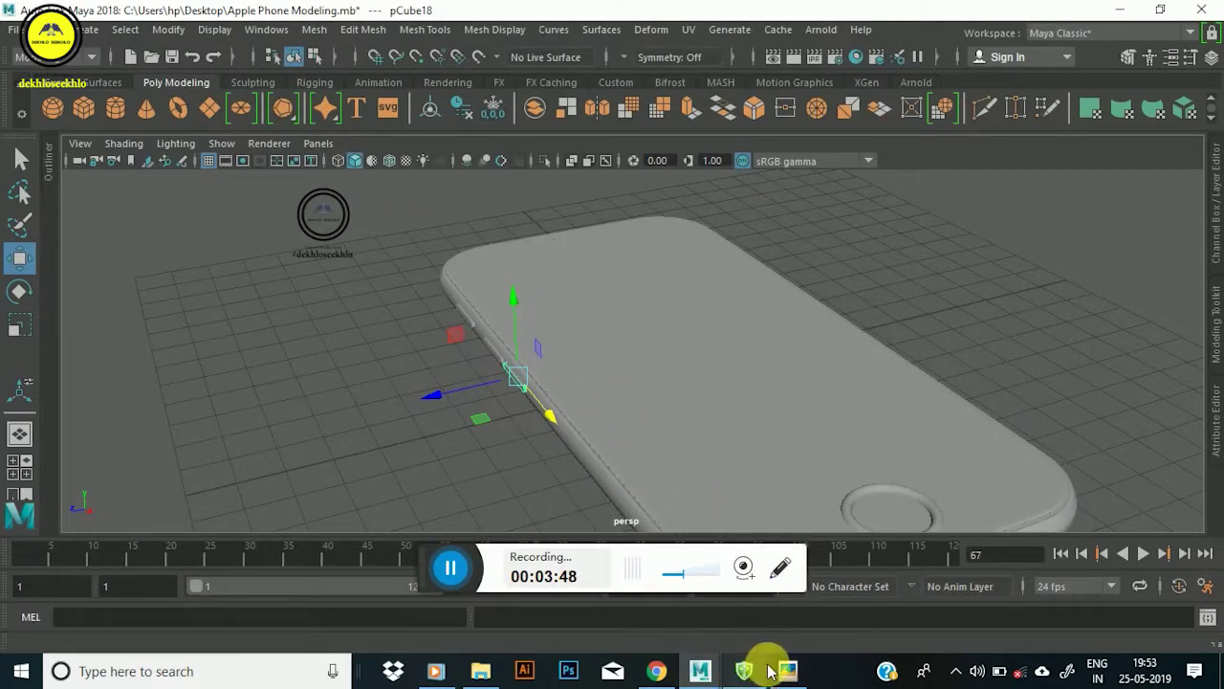
click(795, 674)
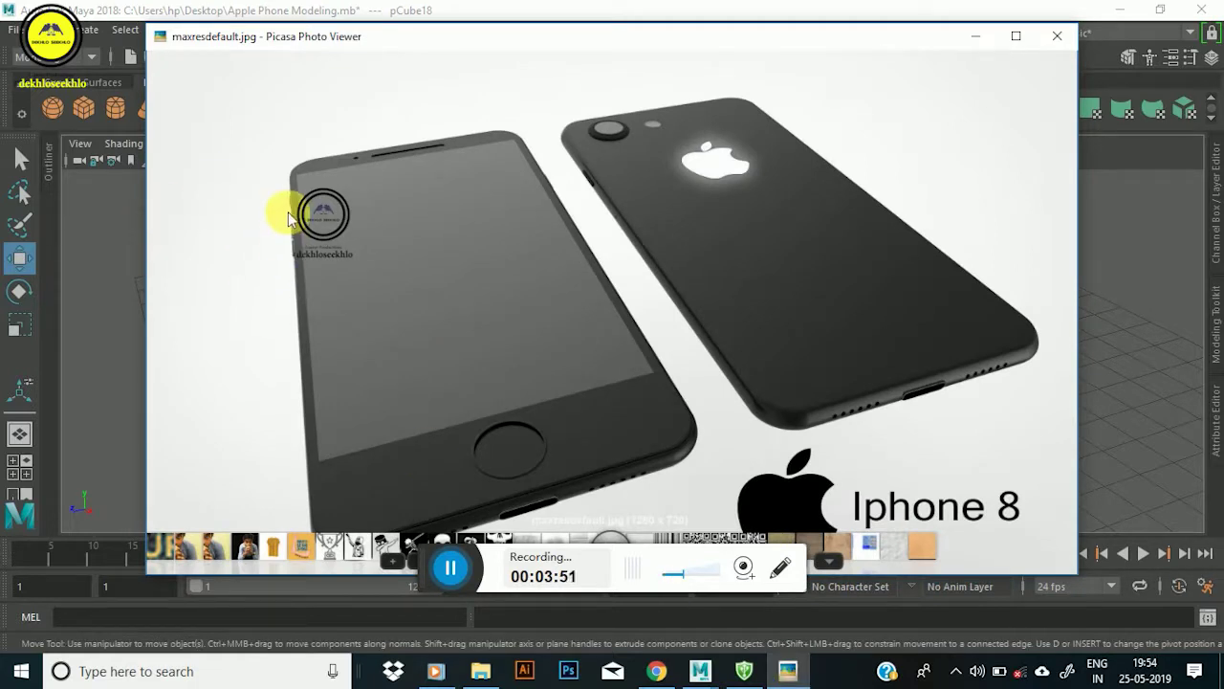
click(786, 675)
Select the left side slot piece and shift it along the phone's edge.
mouse_move(430, 315)
alt+mouse_down()
mouse_move(519, 338)
mouse_move(546, 328)
mouse_move(598, 397)
alt+mouse_up()
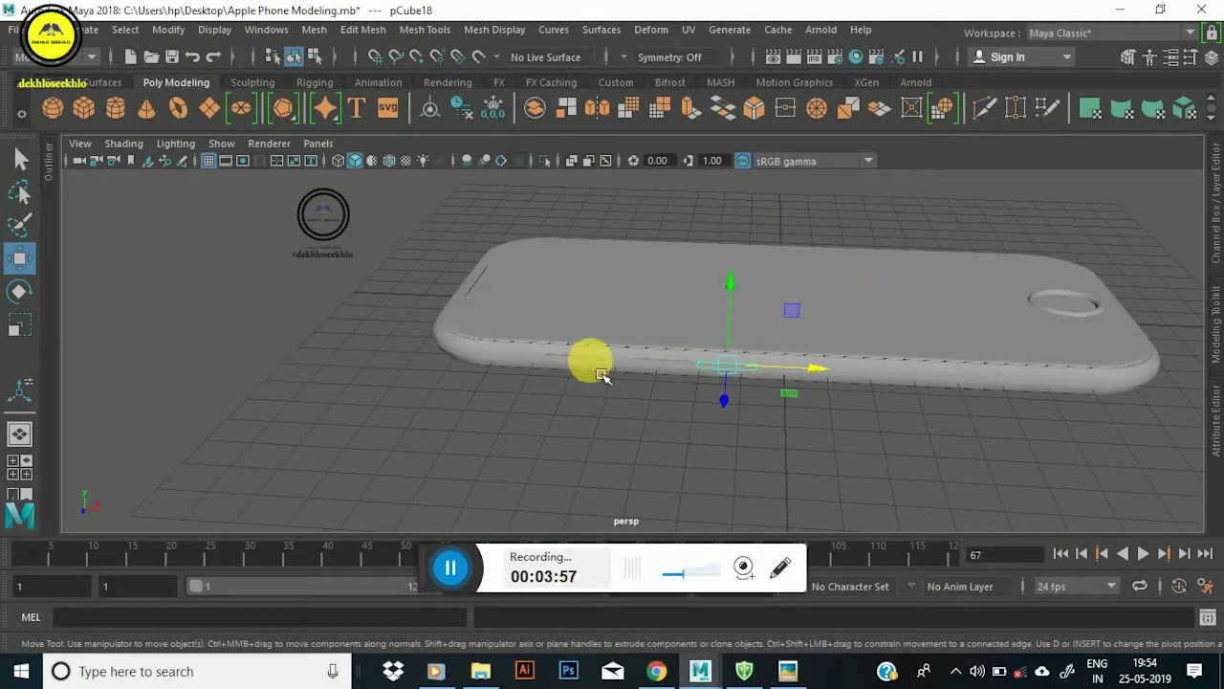
click(600, 374)
drag(667, 381, 637, 378)
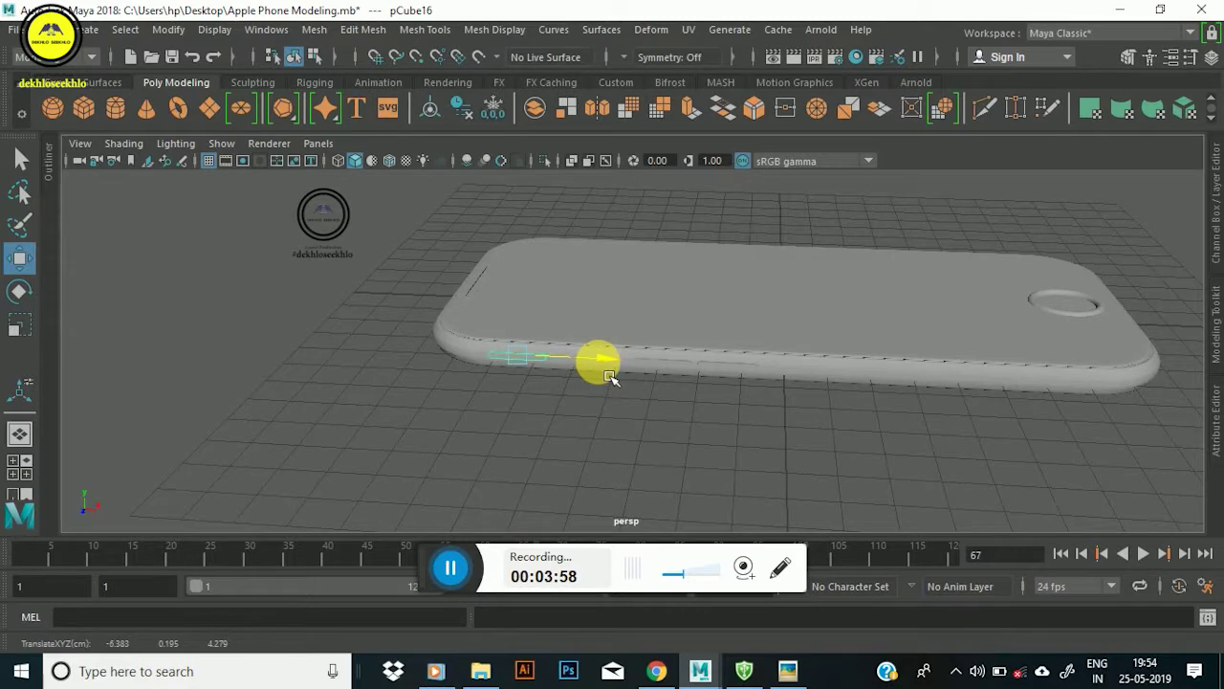
mouse_move(674, 382)
mouse_down()
mouse_move(802, 392)
mouse_move(737, 381)
mouse_up()
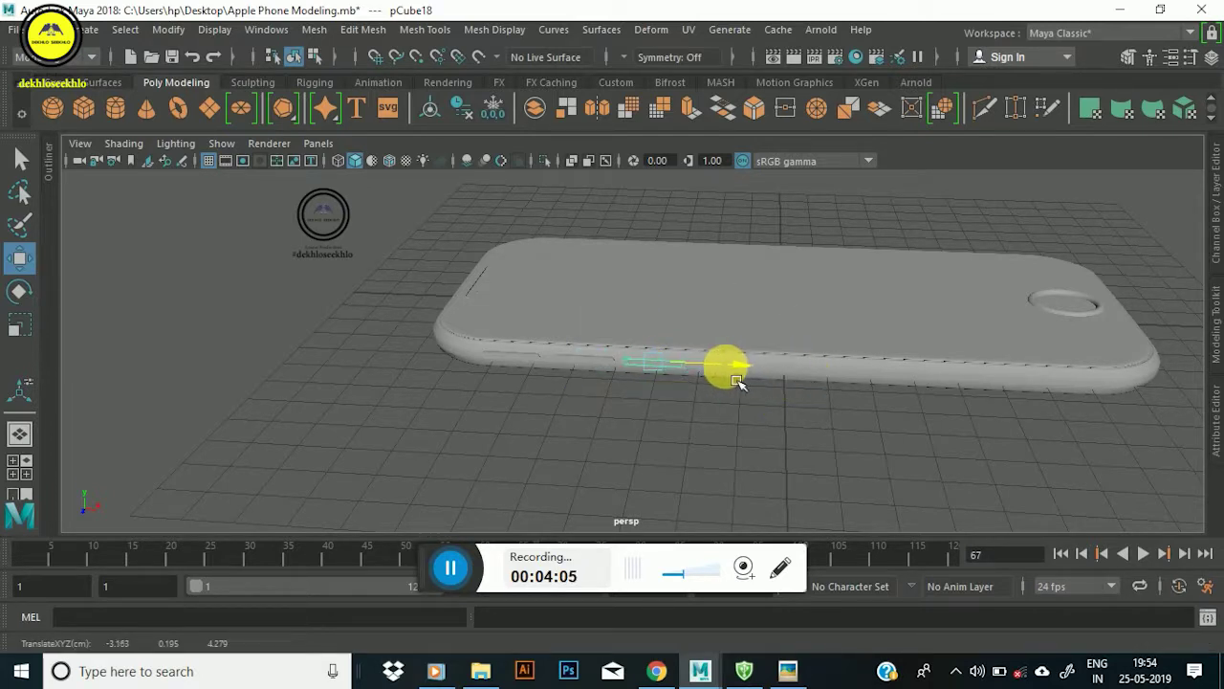
scroll(579, 369, up, 3)
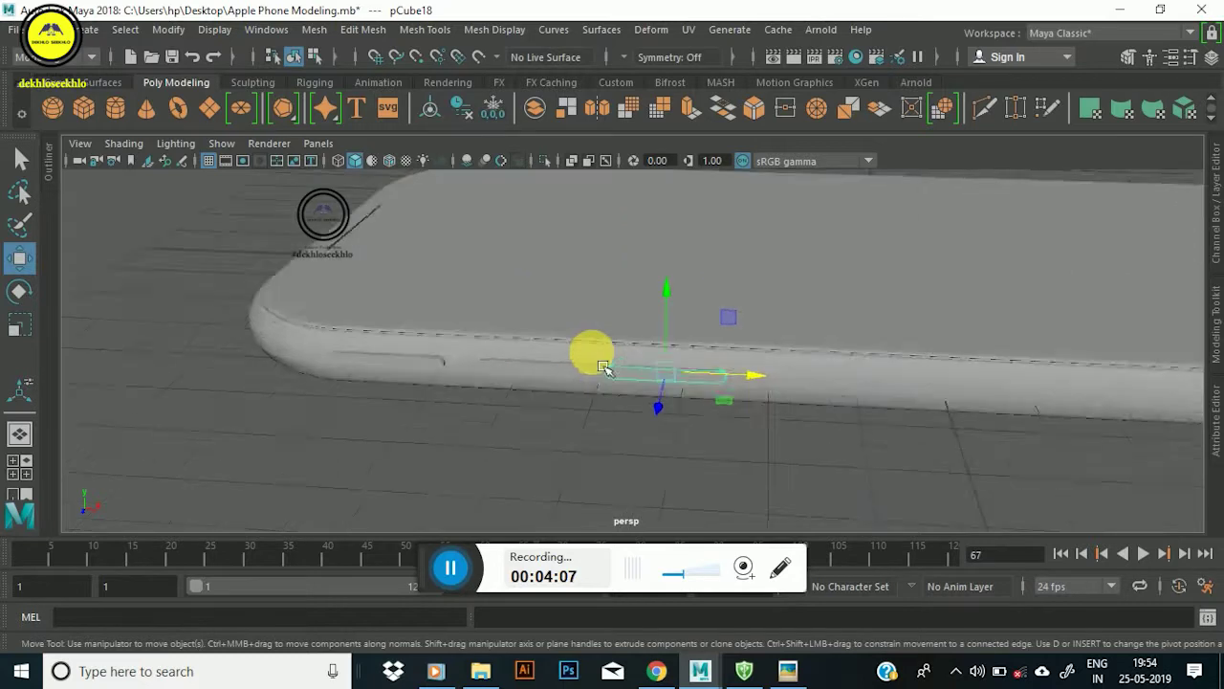
scroll(590, 351, up, 3)
alt+drag(471, 441, 842, 398)
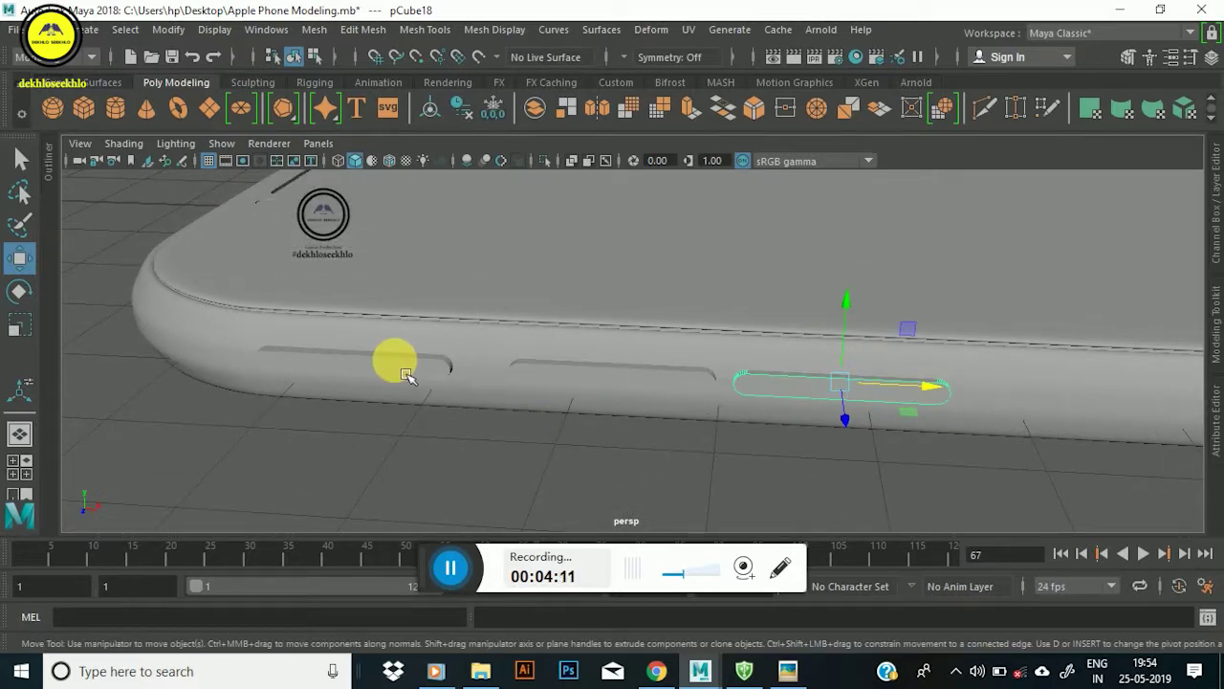
Pick the middle slot piece, then slide another side piece along the phone's side.
click(674, 386)
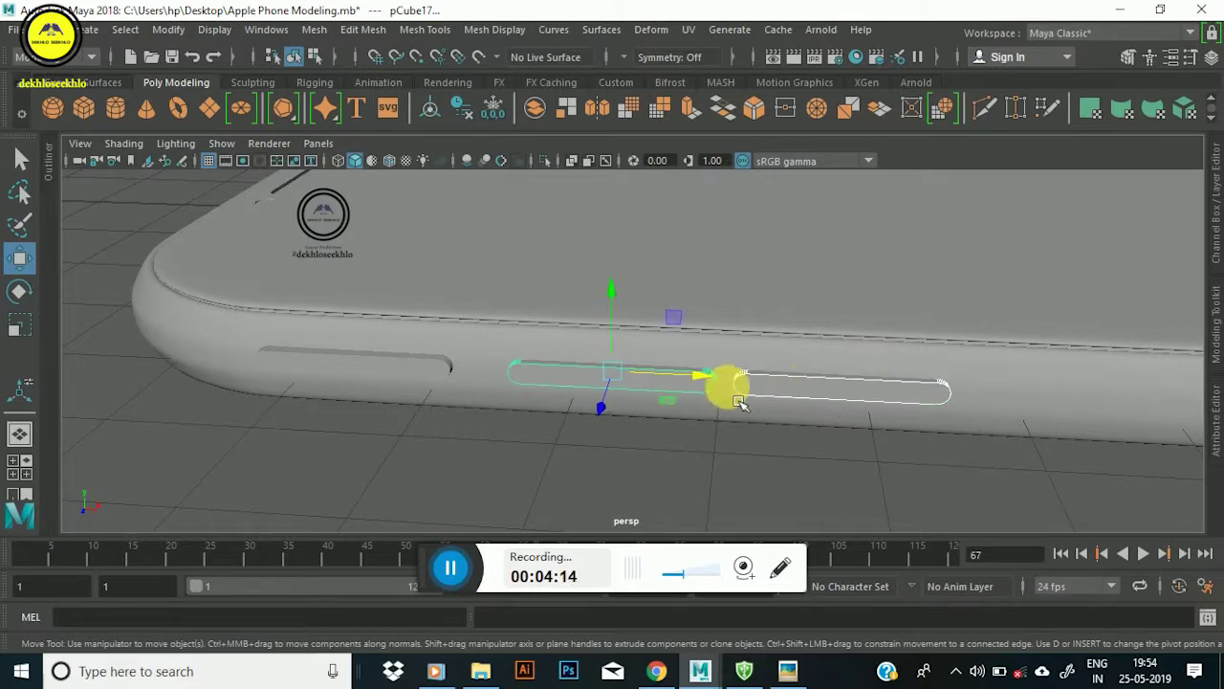
scroll(743, 347, down, 4)
mouse_move(768, 328)
alt+mouse_down()
mouse_move(755, 371)
mouse_move(634, 370)
mouse_move(590, 342)
mouse_move(582, 358)
mouse_move(621, 358)
mouse_move(456, 347)
mouse_move(443, 335)
alt+mouse_up()
mouse_move(621, 327)
alt+mouse_down()
mouse_move(645, 393)
mouse_move(590, 385)
mouse_move(657, 529)
alt+mouse_up()
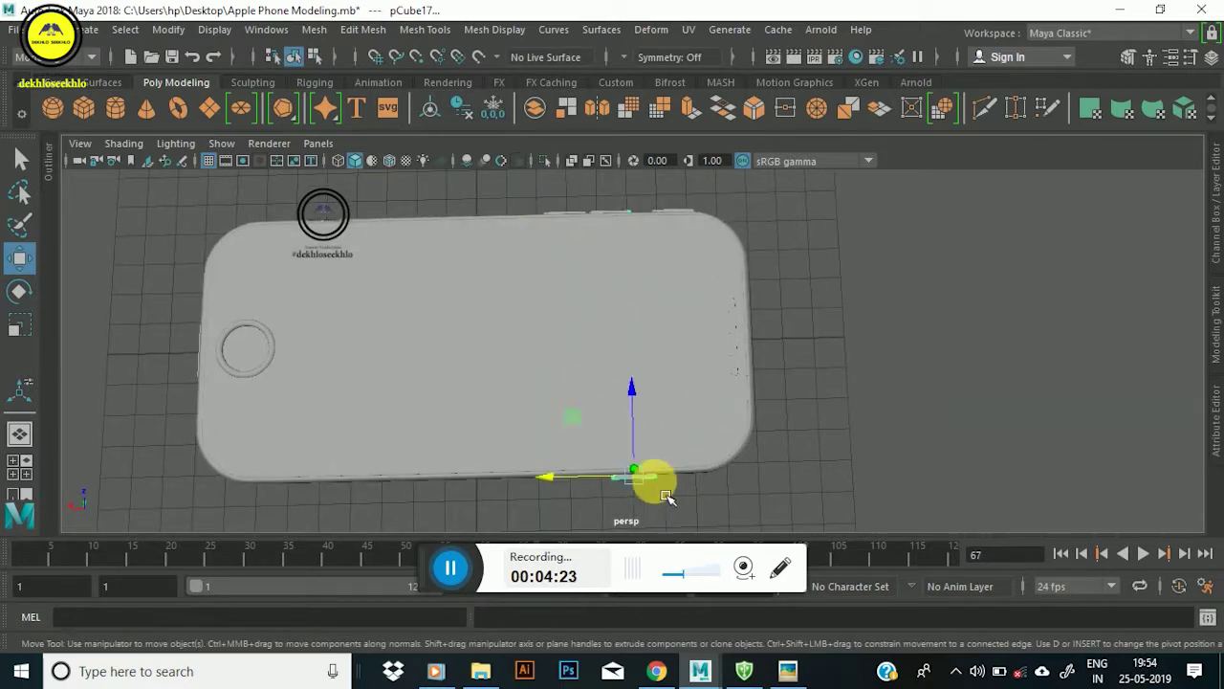
click(627, 508)
mouse_move(564, 487)
mouse_down()
mouse_move(667, 364)
mouse_move(788, 377)
mouse_move(615, 328)
mouse_move(656, 347)
mouse_move(633, 299)
mouse_move(765, 315)
mouse_move(557, 290)
mouse_move(643, 328)
mouse_up()
click(680, 339)
Return to object mode and select the whole phone model.
right_drag(698, 340, 890, 256)
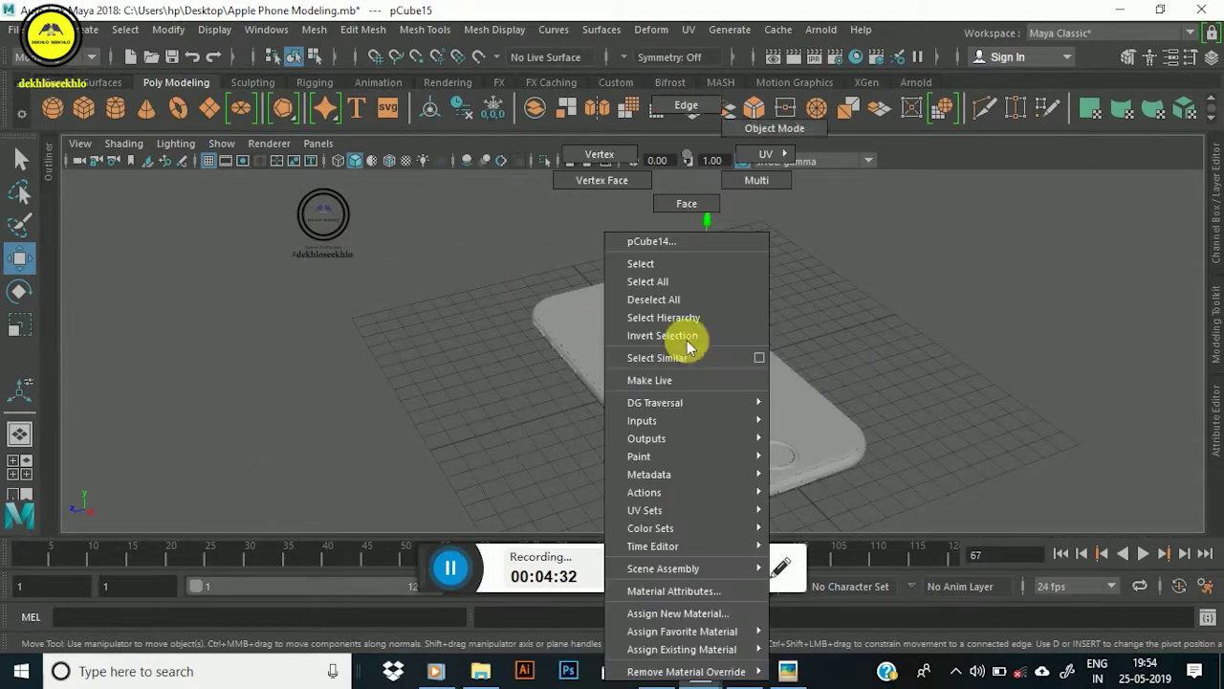
mouse_move(675, 334)
alt+mouse_down()
mouse_move(510, 273)
mouse_move(634, 313)
mouse_move(689, 306)
alt+mouse_up()
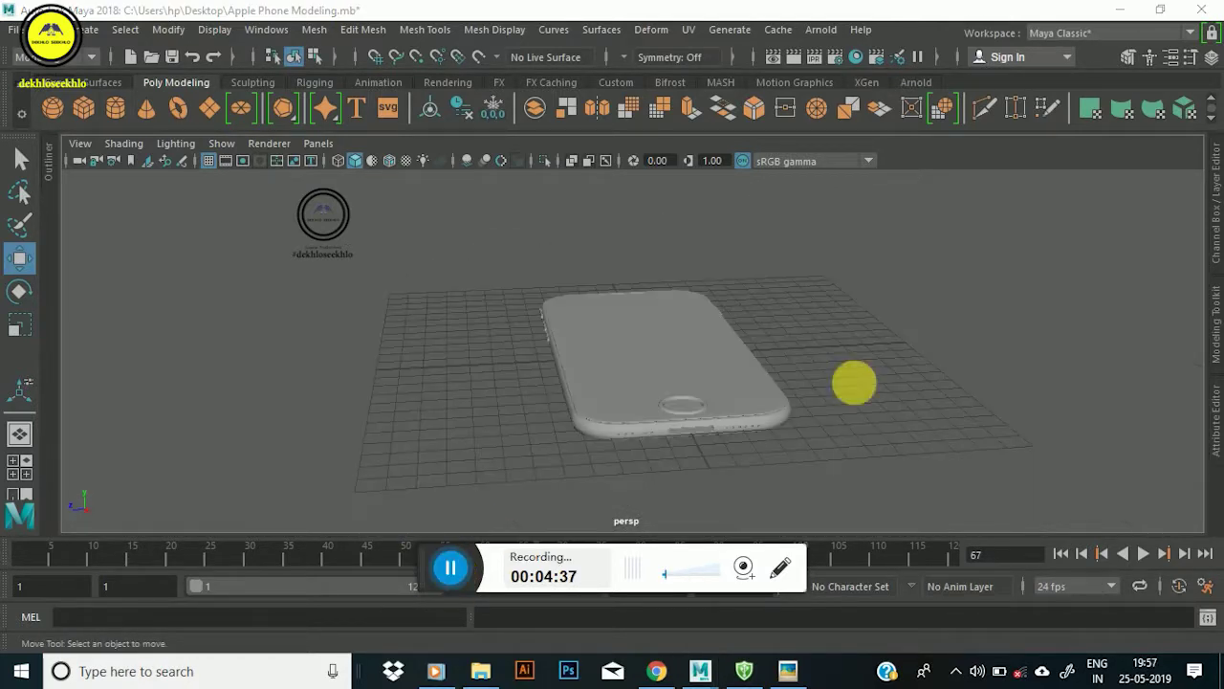
mouse_move(790, 304)
alt+mouse_down()
mouse_move(596, 278)
mouse_move(769, 331)
mouse_move(705, 287)
alt+mouse_up()
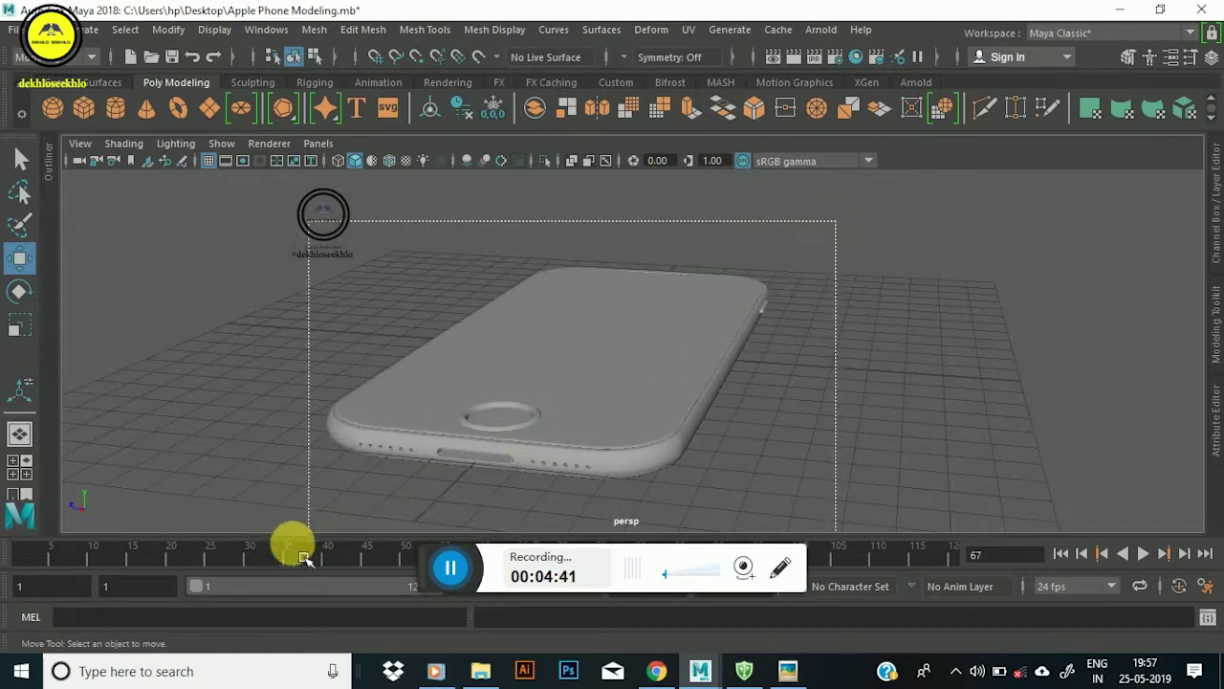
click(546, 319)
mouse_move(546, 319)
alt+mouse_down()
mouse_move(506, 377)
mouse_move(593, 402)
alt+mouse_up()
alt+right_drag(593, 402, 684, 381)
alt+drag(684, 381, 441, 270)
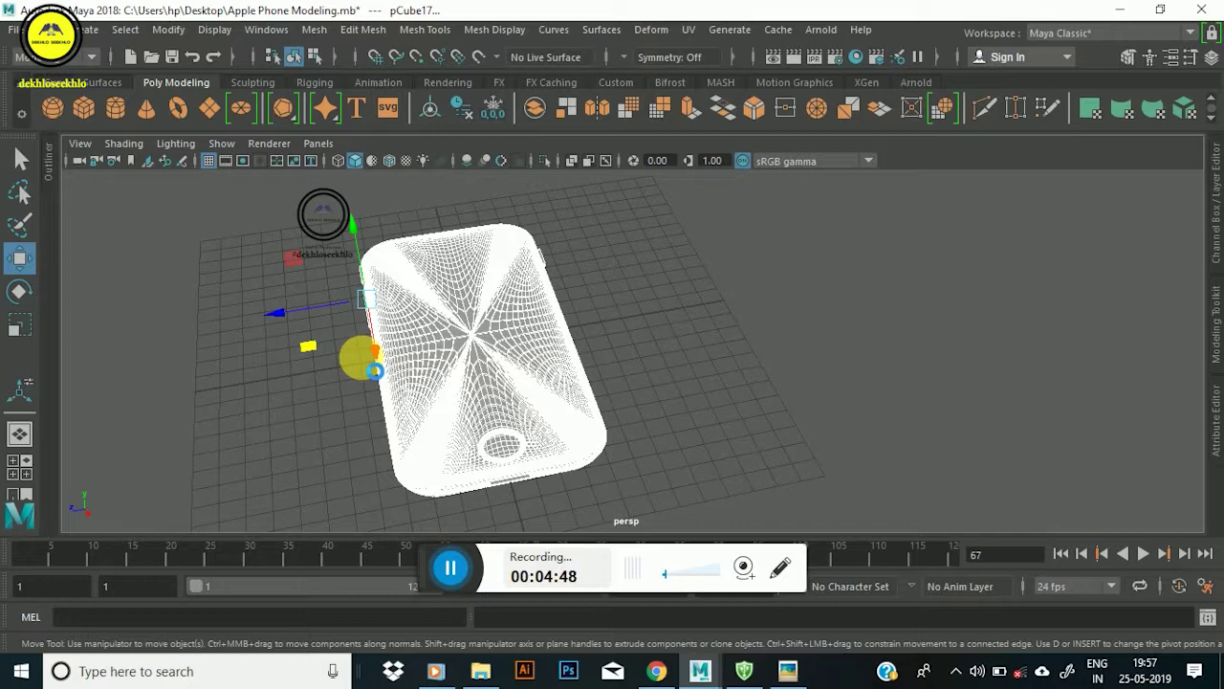
Duplicate the entire phone and move the copy to the right of the original.
key(shift+p)
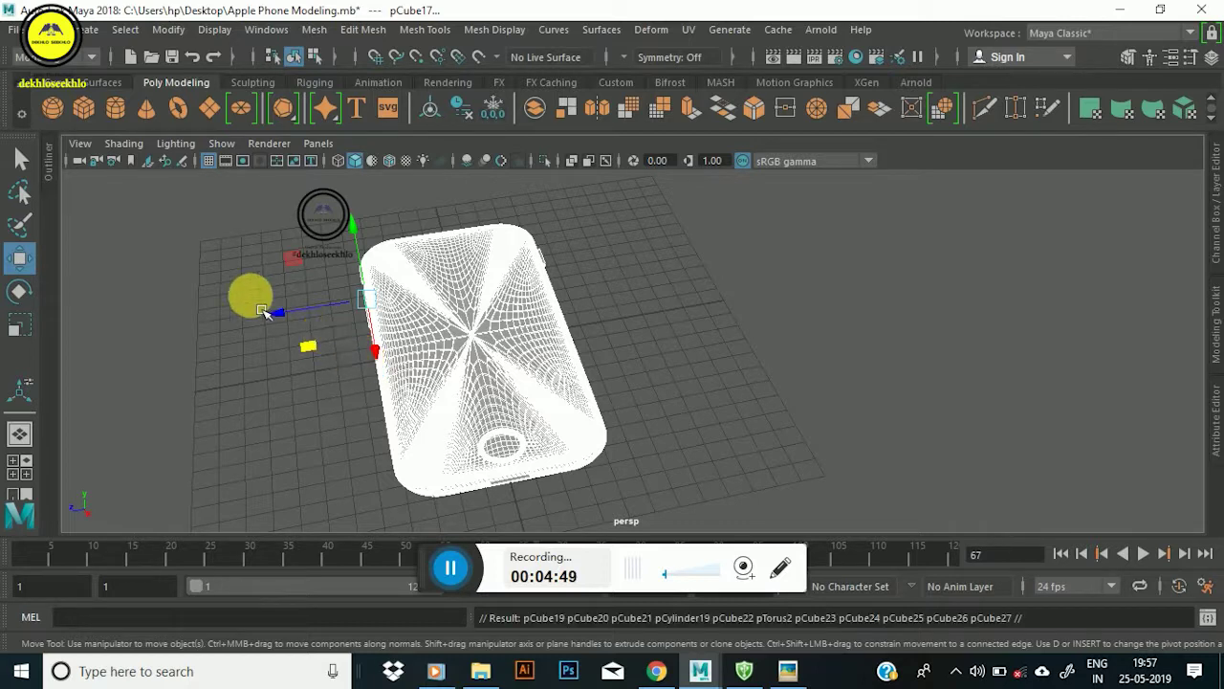
shift+drag(287, 327, 600, 319)
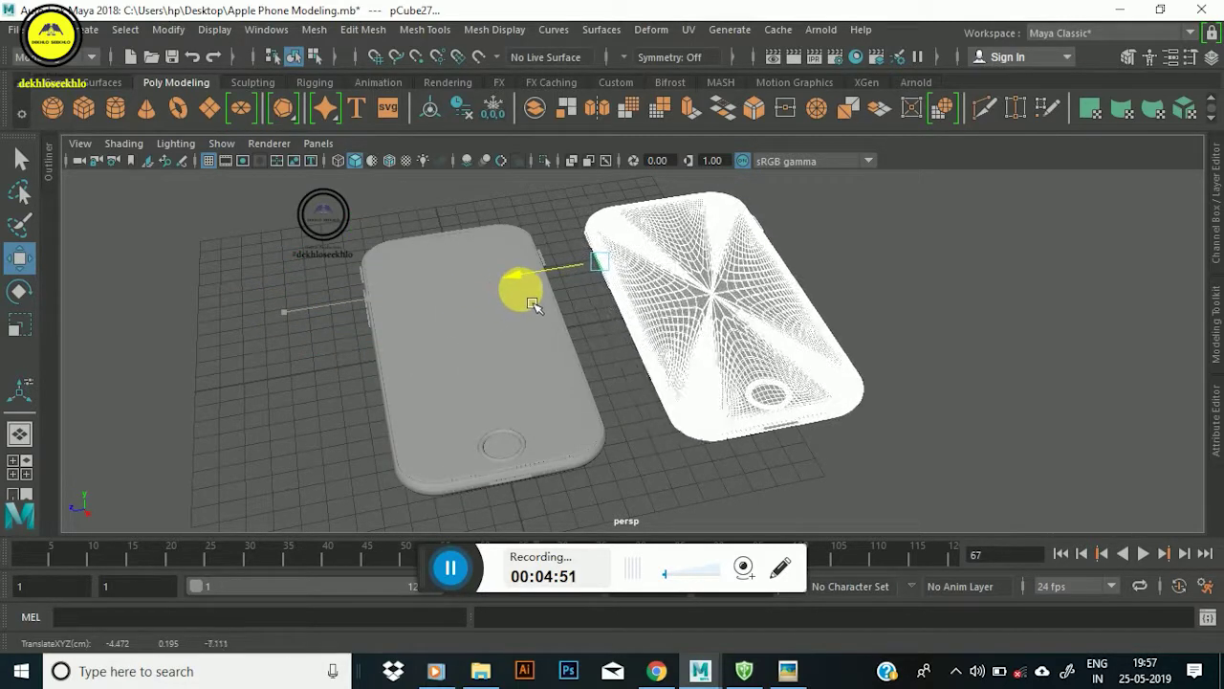
mouse_move(684, 306)
alt+mouse_down()
mouse_move(633, 318)
mouse_move(733, 350)
mouse_move(732, 309)
mouse_move(571, 371)
alt+mouse_up()
scroll(571, 371, up, 1)
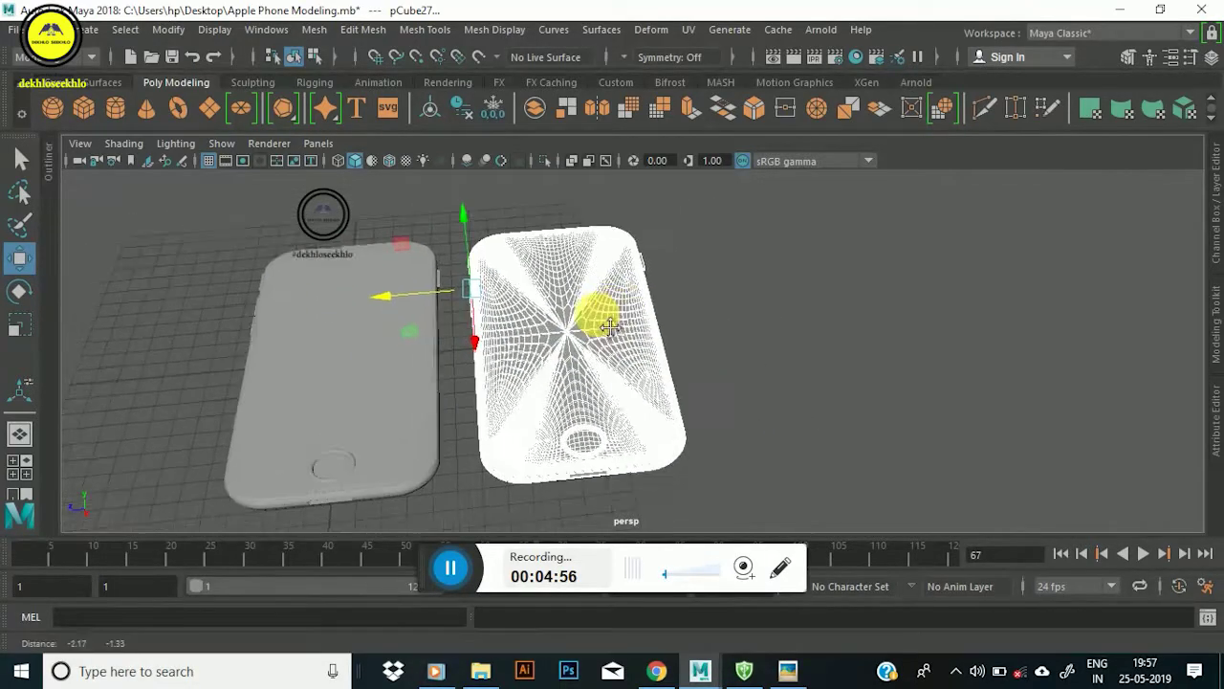
scroll(564, 354, up, 1)
scroll(550, 335, up, 1)
scroll(537, 315, up, 2)
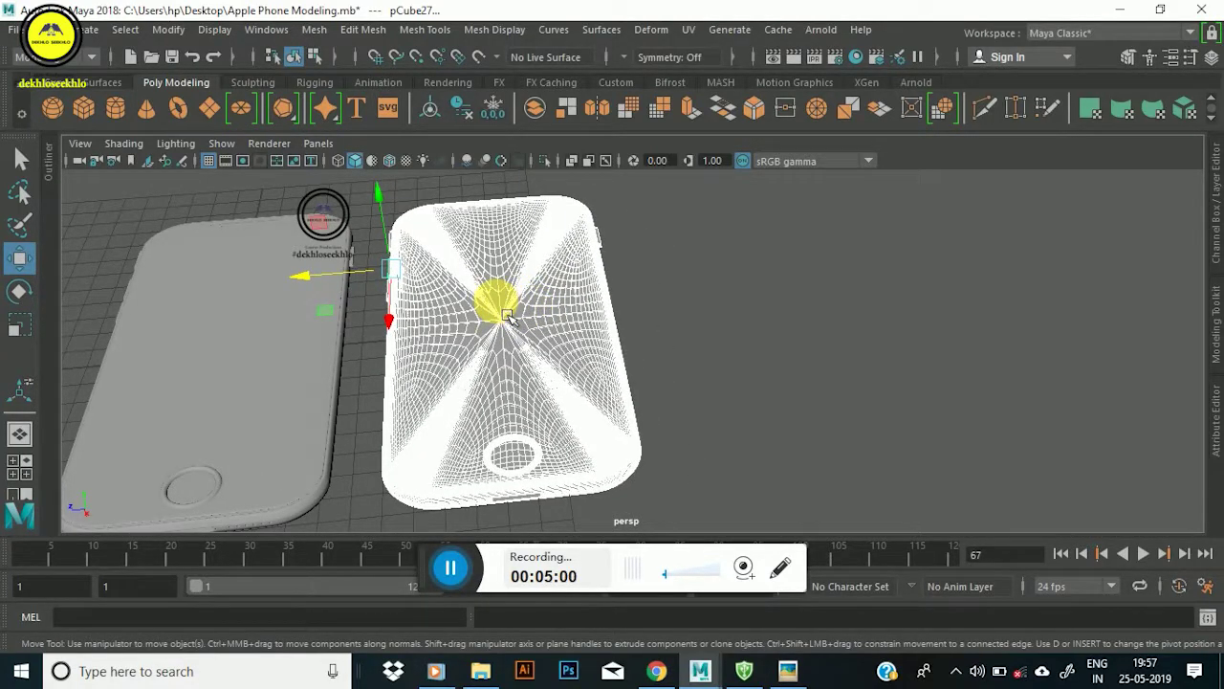
Try tipping the copied phone about 70 degrees, then undo the rotation.
key(e)
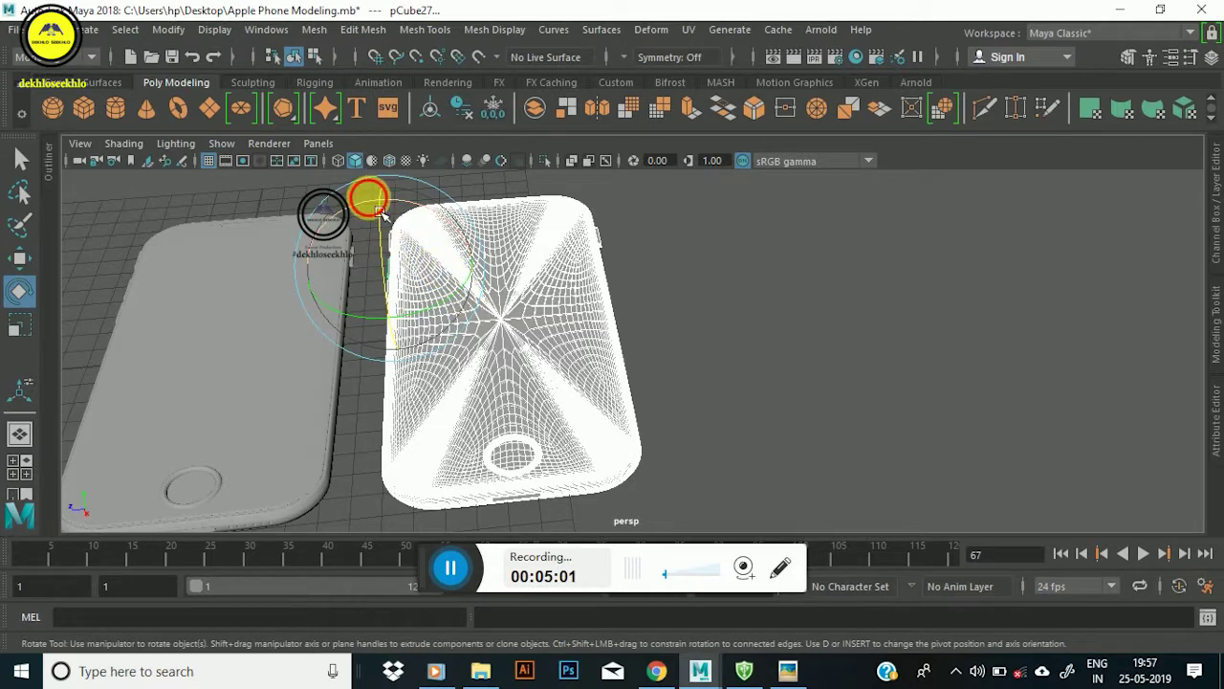
drag(369, 198, 485, 223)
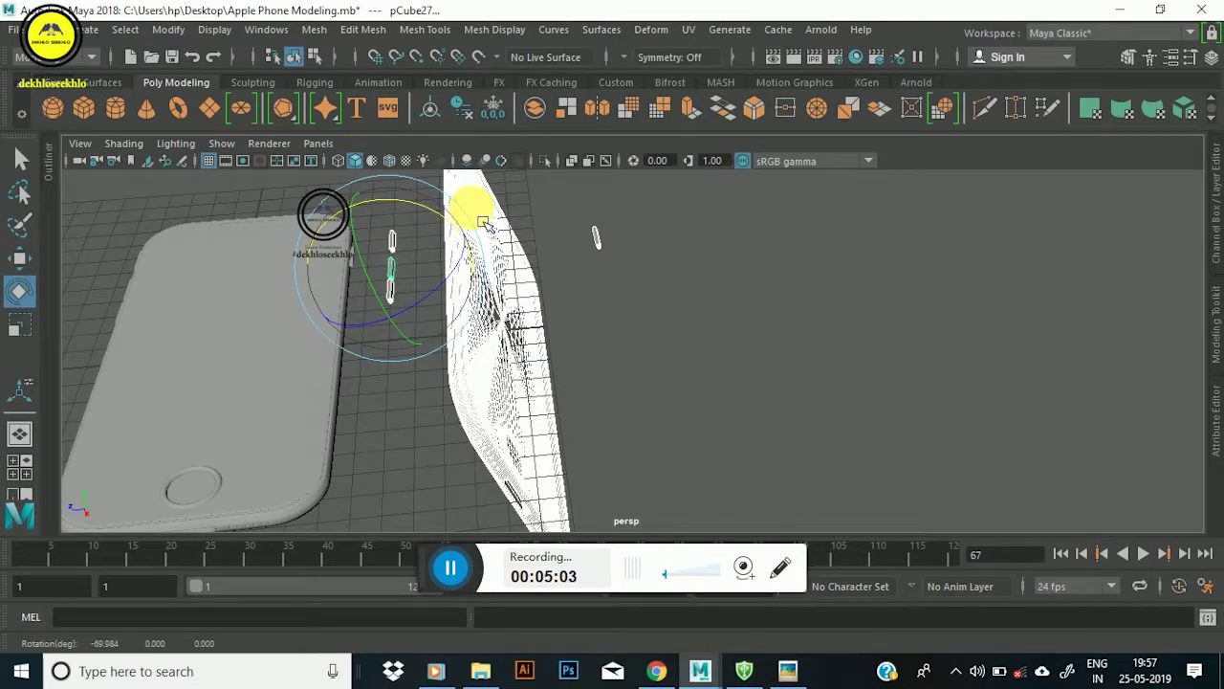
key(ctrl+z)
mouse_move(486, 274)
alt+mouse_down()
mouse_move(437, 254)
mouse_move(469, 241)
mouse_move(429, 325)
alt+mouse_up()
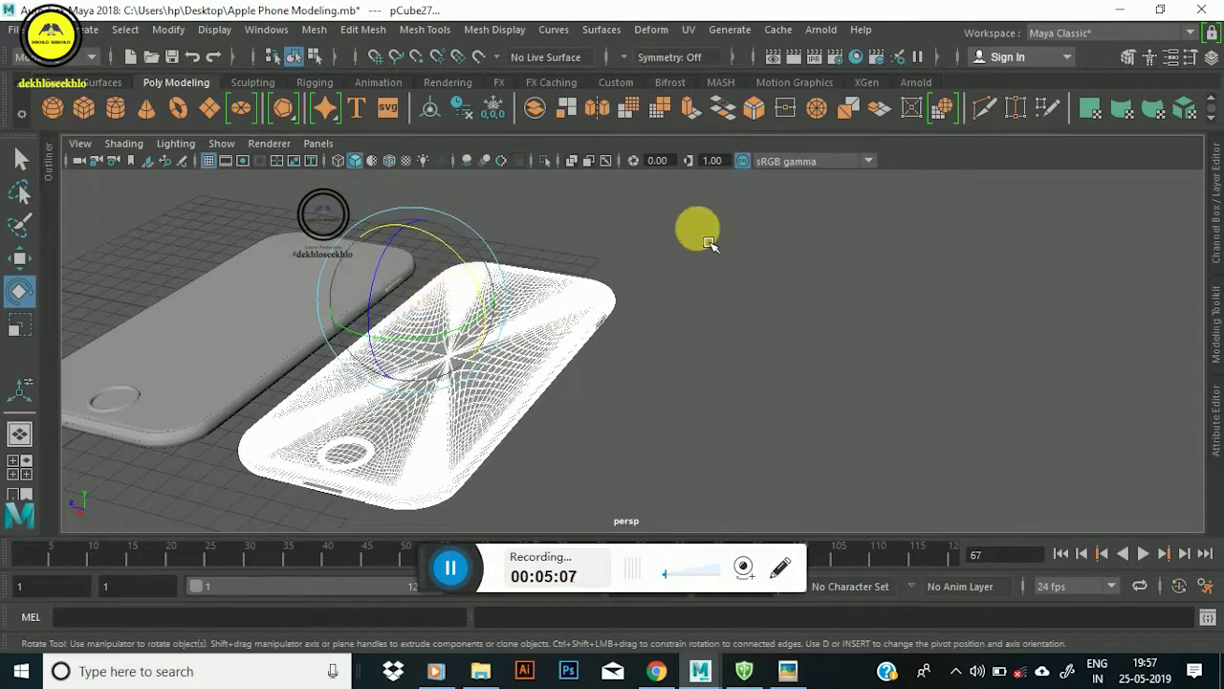
click(587, 247)
Select all parts of the right-hand phone copy.
mouse_move(414, 356)
alt+mouse_down()
mouse_move(496, 341)
mouse_move(486, 334)
alt+mouse_up()
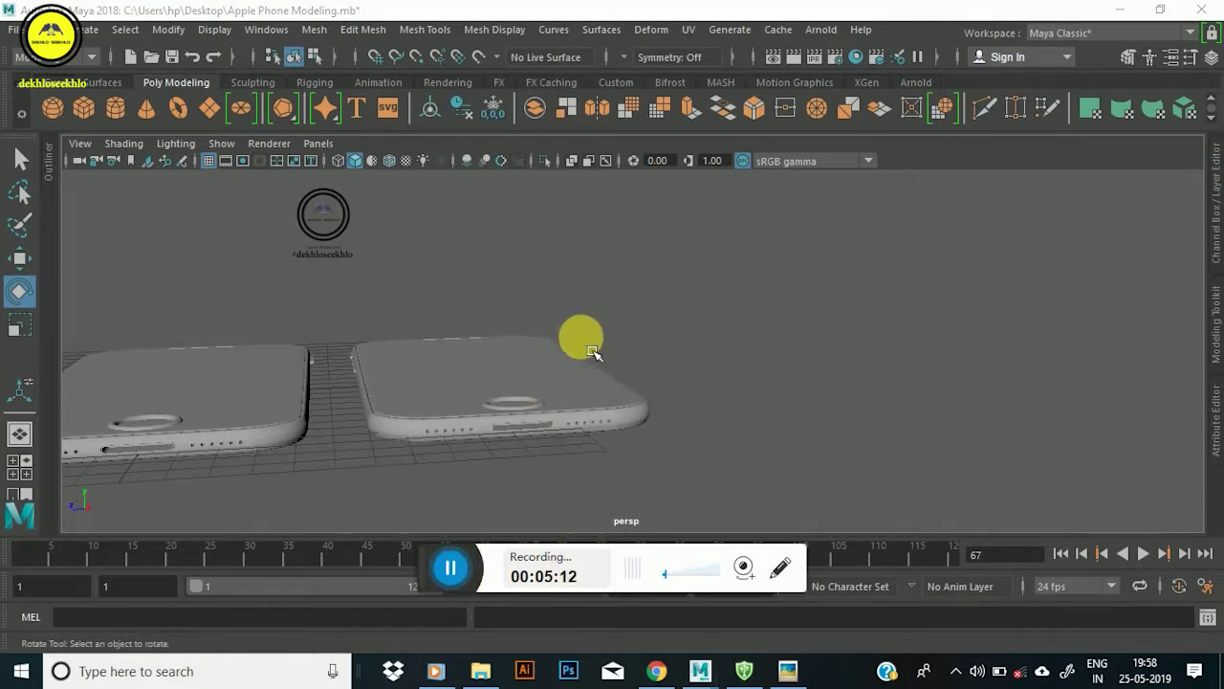
click(575, 383)
drag(705, 268, 334, 517)
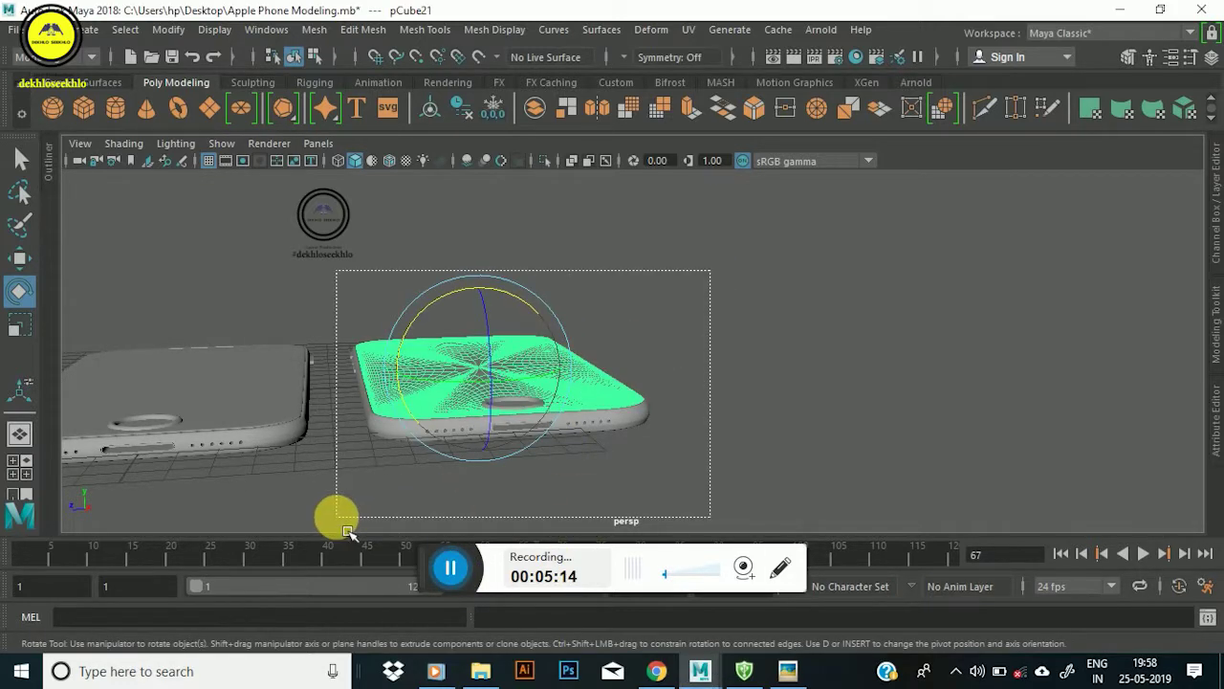
click(491, 383)
mouse_move(491, 384)
alt+mouse_down()
mouse_move(437, 397)
mouse_move(427, 422)
alt+mouse_up()
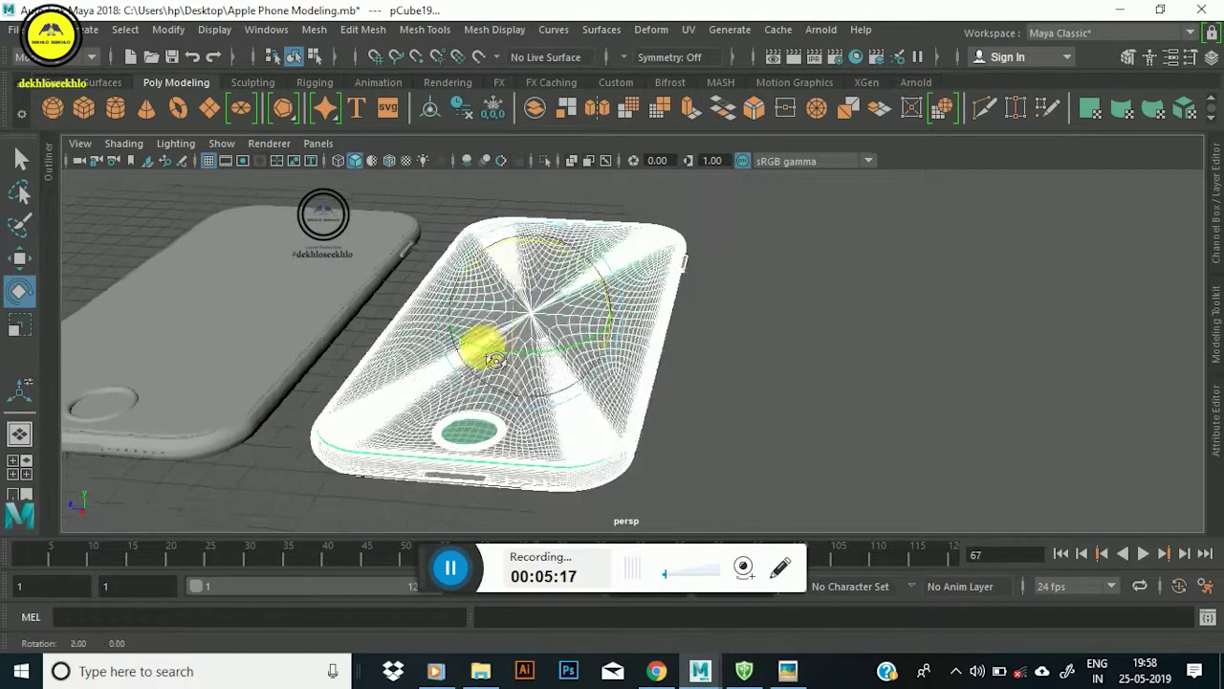
alt+drag(459, 435, 718, 296)
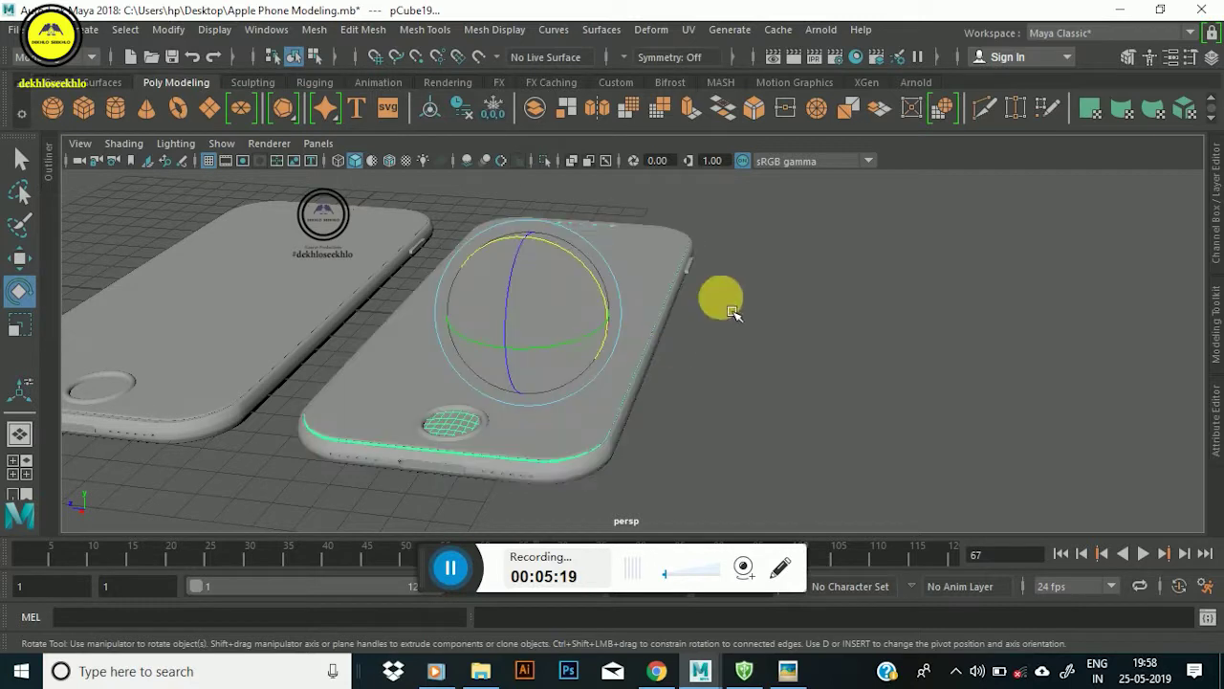
mouse_move(459, 396)
alt+mouse_down()
mouse_move(457, 410)
mouse_move(500, 424)
mouse_move(487, 415)
alt+mouse_up()
drag(794, 246, 461, 522)
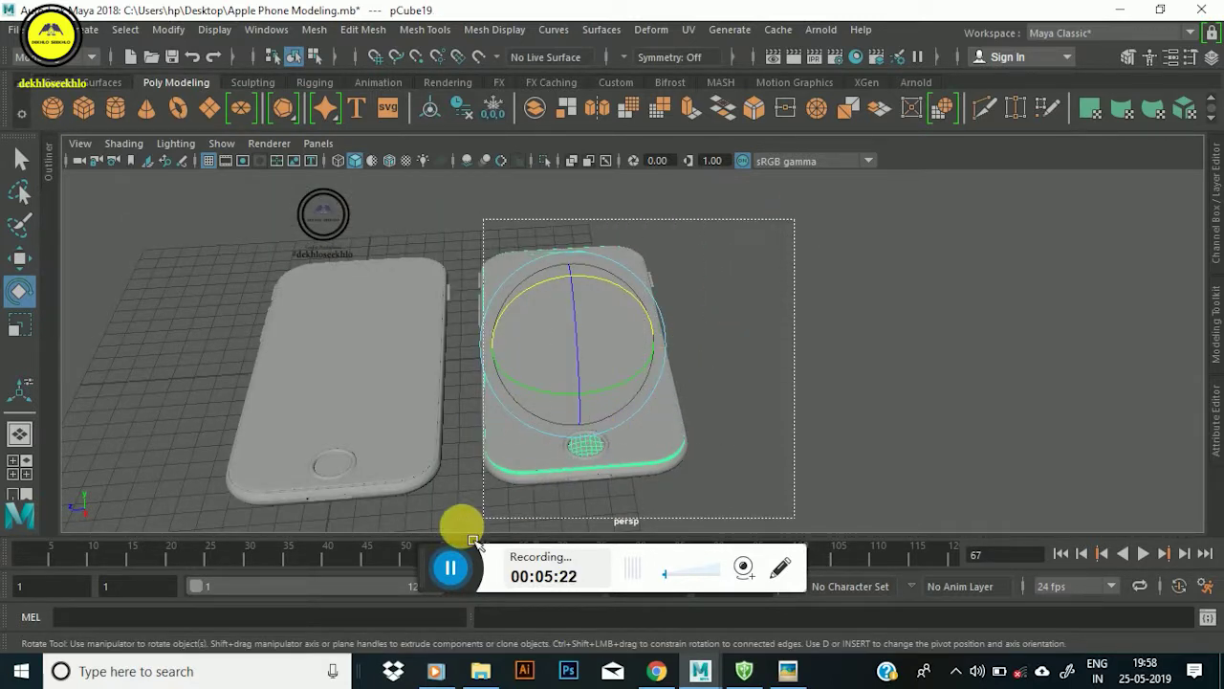
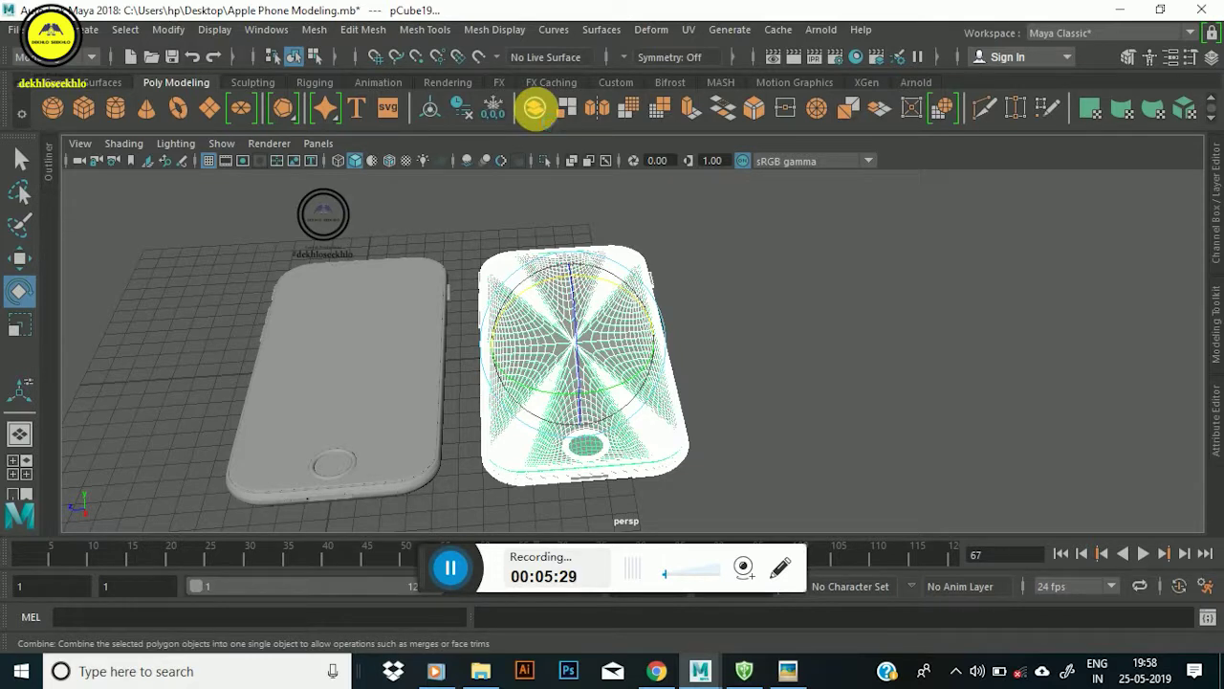
Combine the two phone parts into pCube28 and flip it with a Rotate X of 180.
click(534, 108)
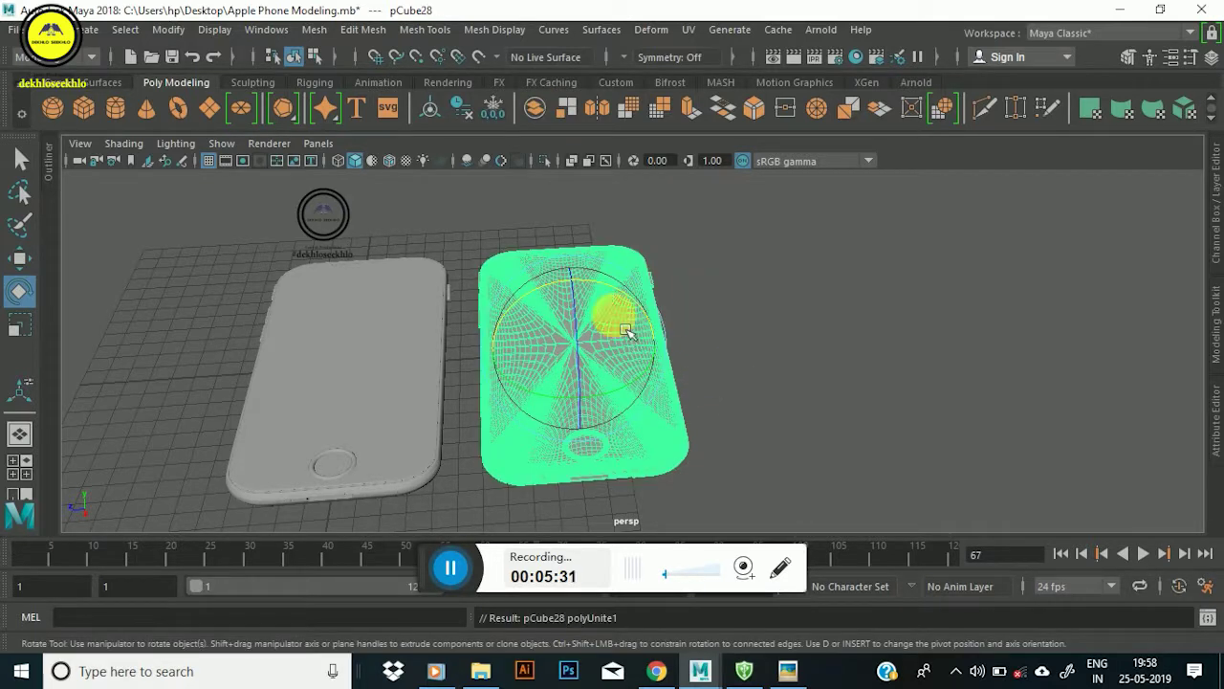
mouse_move(587, 293)
mouse_down()
mouse_move(682, 284)
mouse_move(525, 318)
mouse_move(590, 290)
mouse_move(532, 315)
mouse_up()
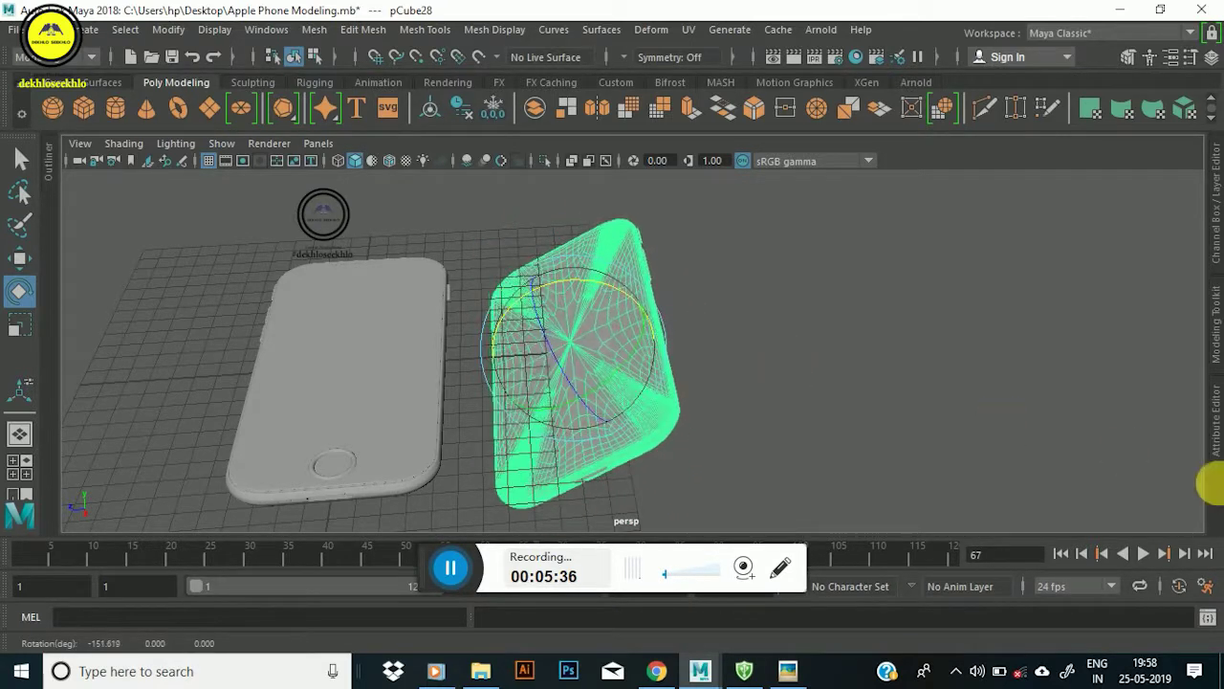
click(1220, 446)
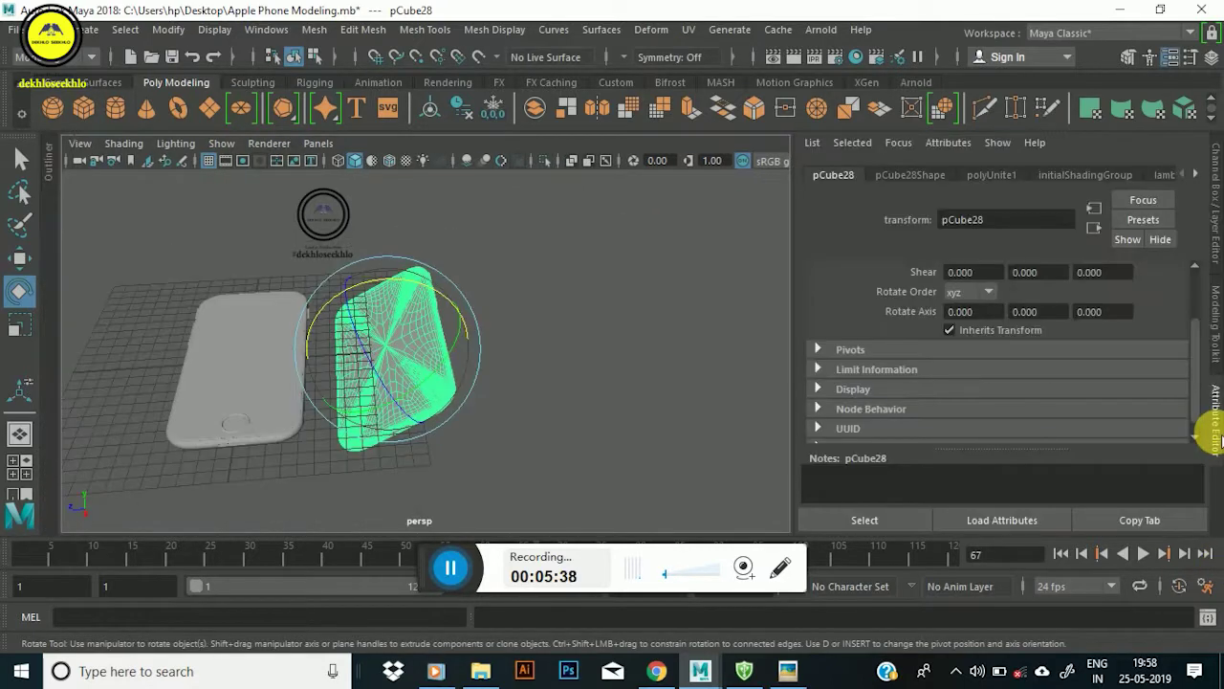
click(1219, 439)
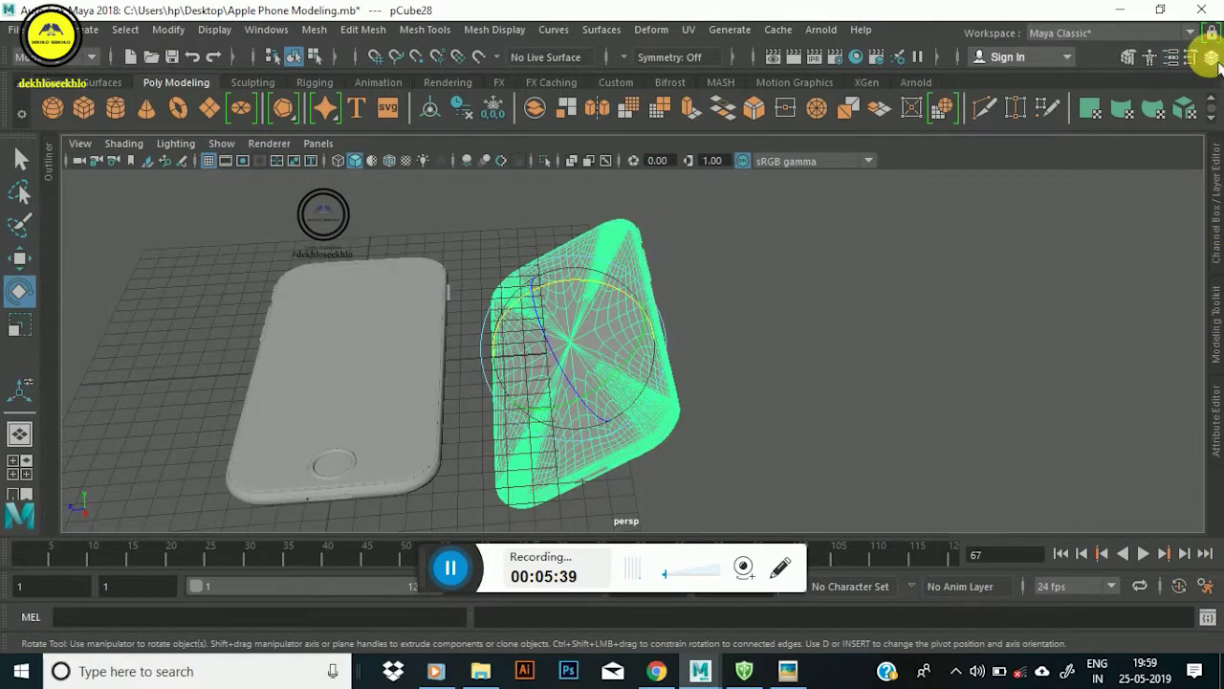
key(ctrl+a)
key(ctrl+a)
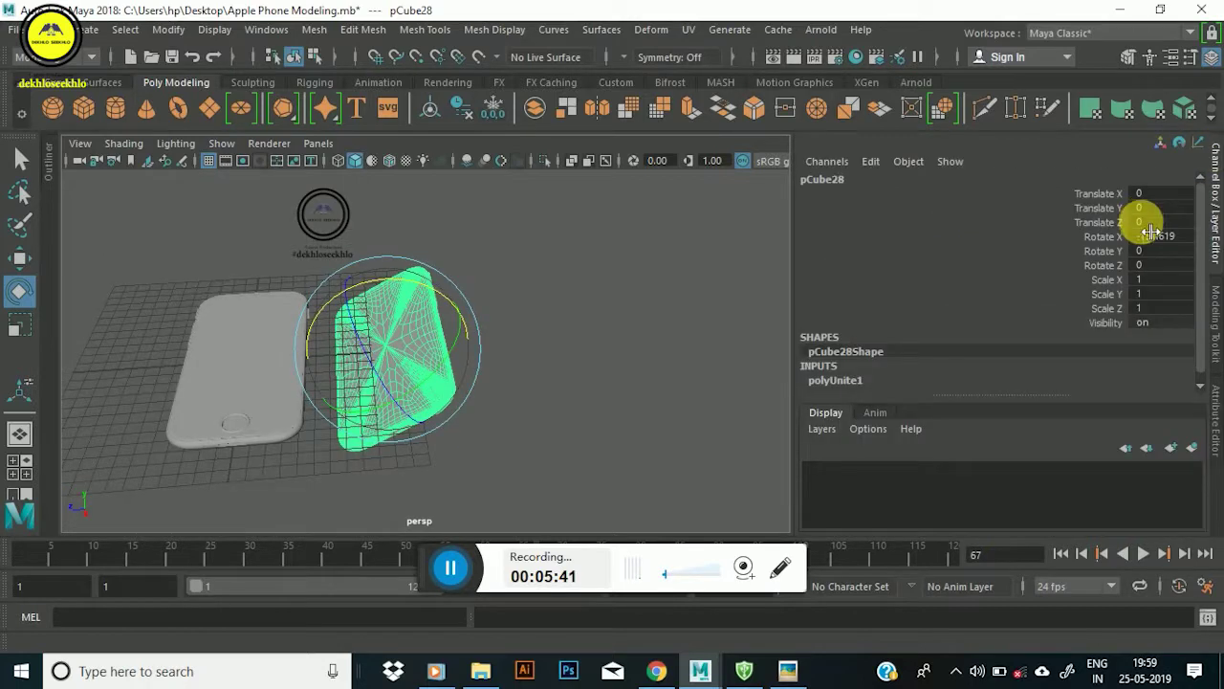
mouse_move(420, 300)
mouse_down()
mouse_move(399, 279)
mouse_move(468, 319)
mouse_up()
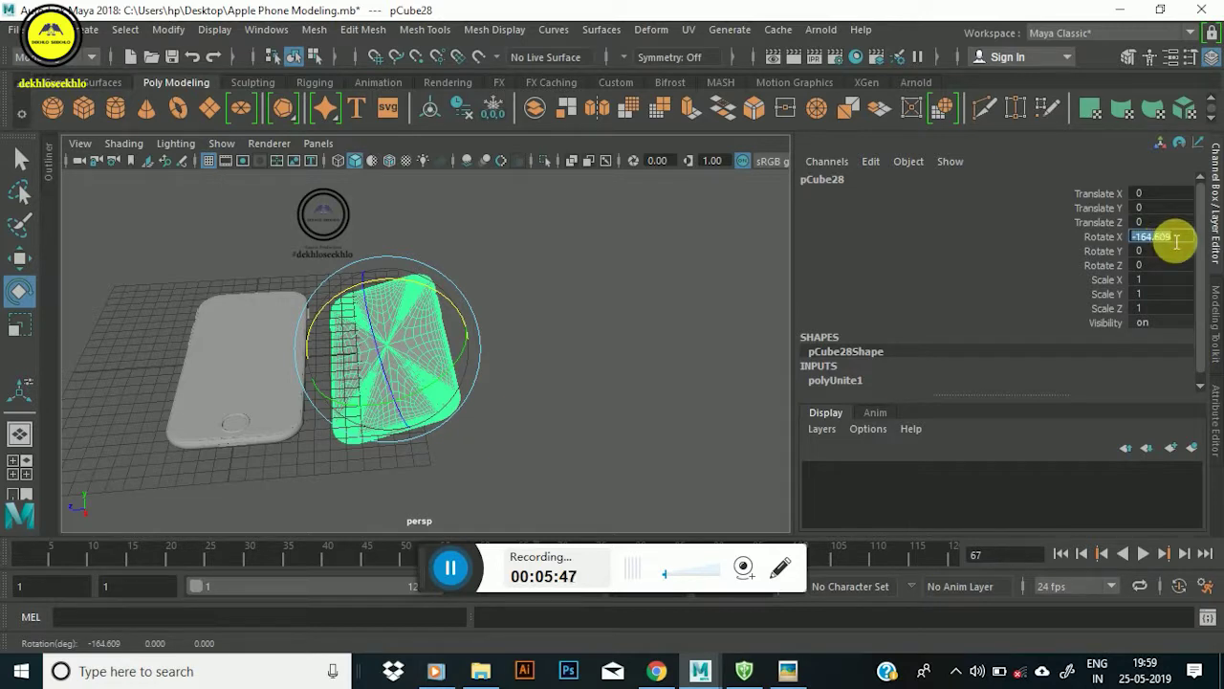
text(180)
key(Return)
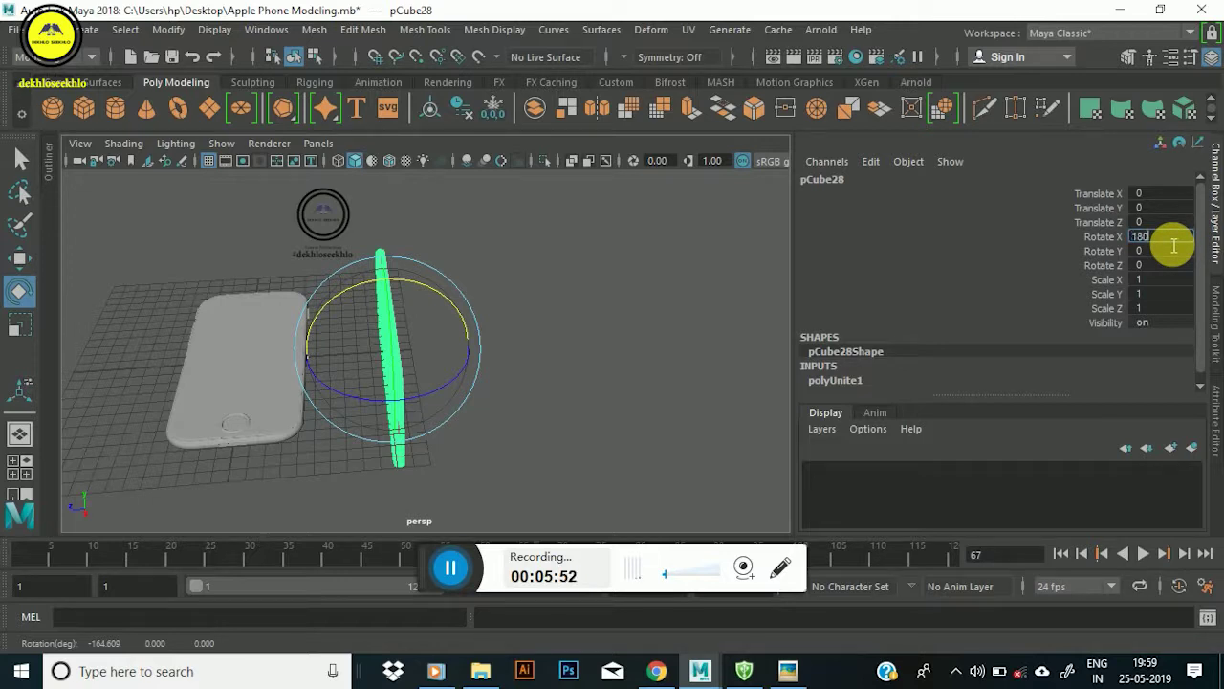
key(Return)
scroll(412, 325, up, 5)
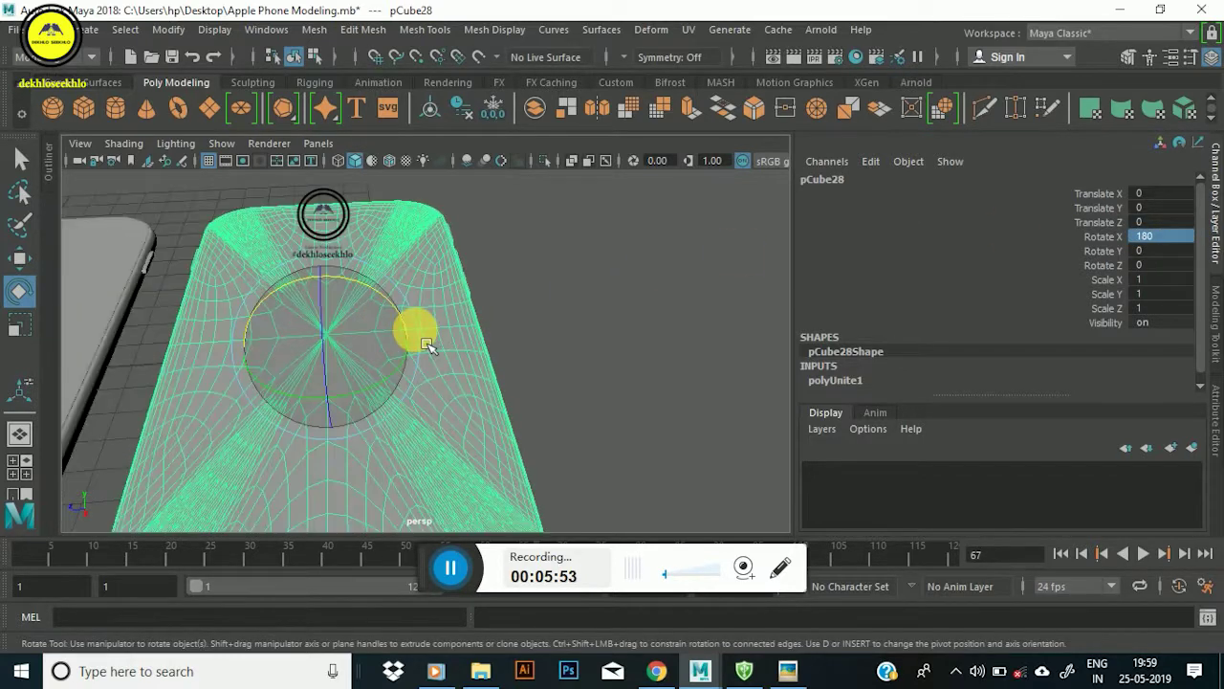
mouse_move(546, 357)
alt+mouse_down()
mouse_move(320, 342)
mouse_move(213, 254)
mouse_move(228, 221)
mouse_move(156, 164)
mouse_move(144, 277)
mouse_move(341, 355)
mouse_move(477, 352)
mouse_move(546, 328)
mouse_move(396, 307)
mouse_move(476, 381)
mouse_move(369, 315)
mouse_move(514, 274)
mouse_move(570, 300)
mouse_move(533, 265)
mouse_move(465, 322)
mouse_move(502, 386)
alt+mouse_up()
click(633, 268)
scroll(428, 265, up, 5)
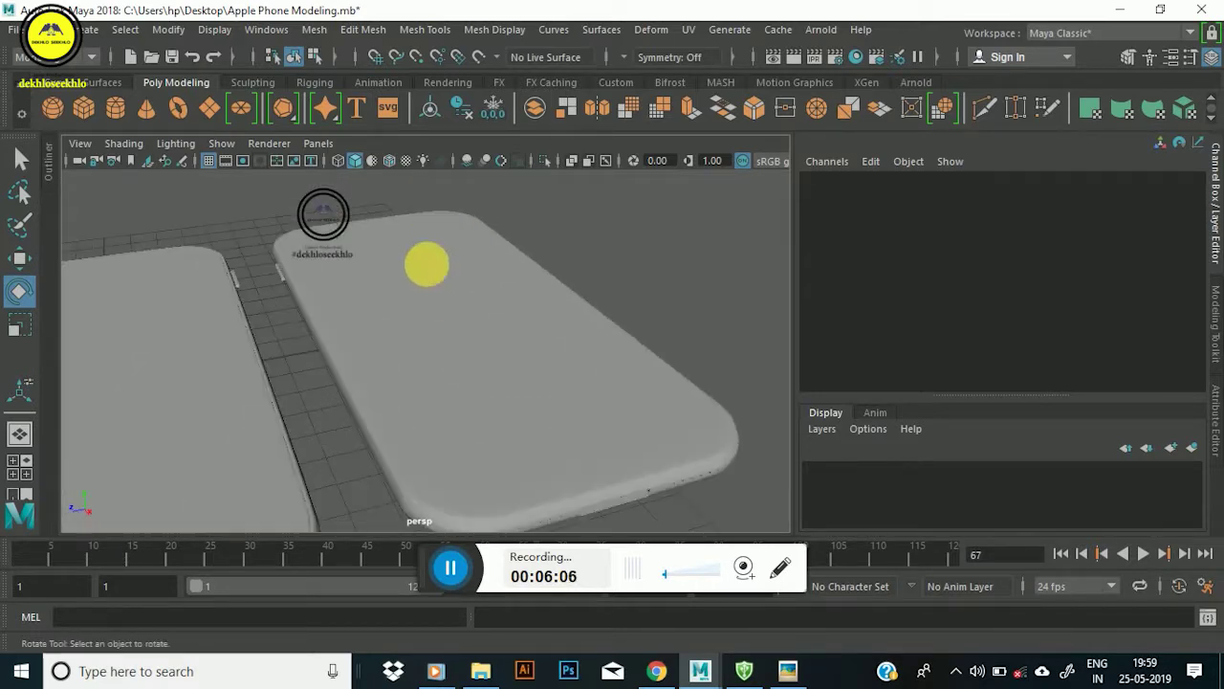
scroll(486, 246, up, 2)
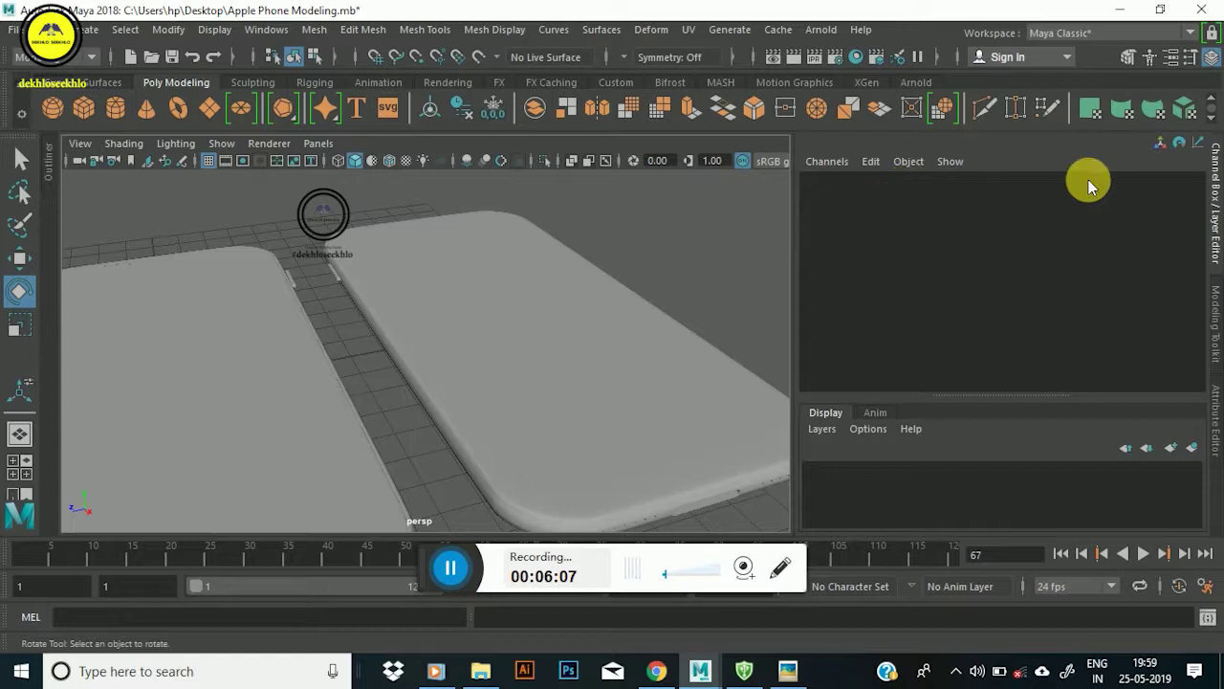
click(1215, 420)
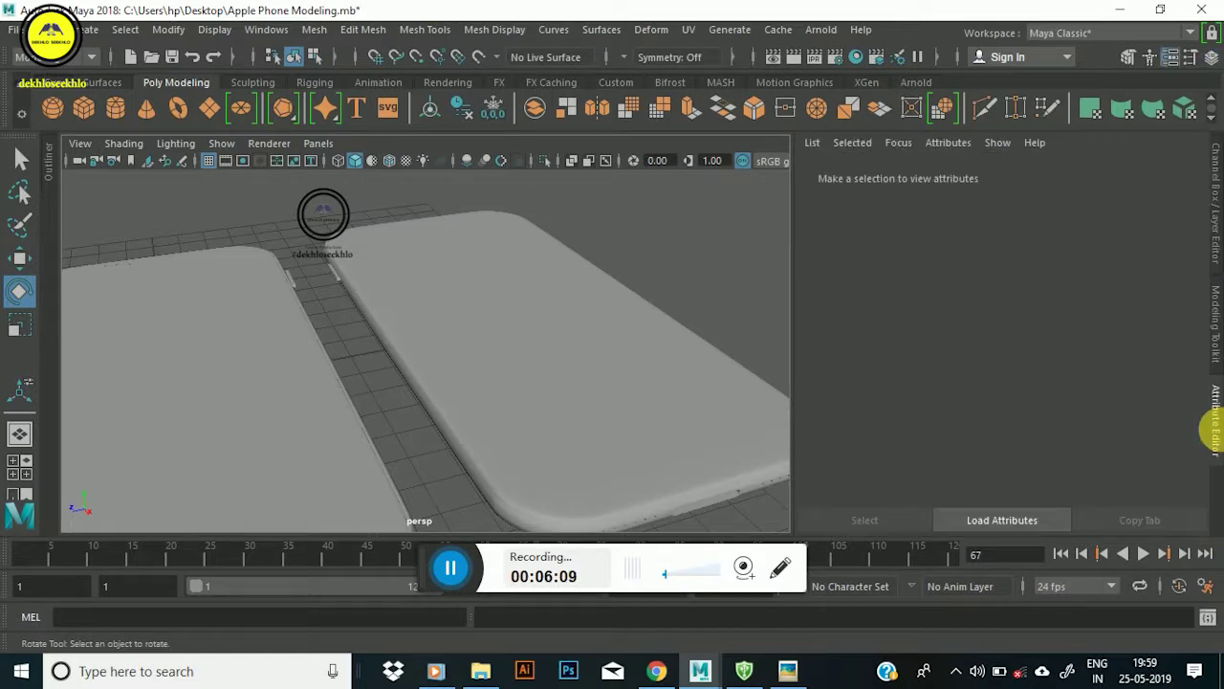
click(1215, 426)
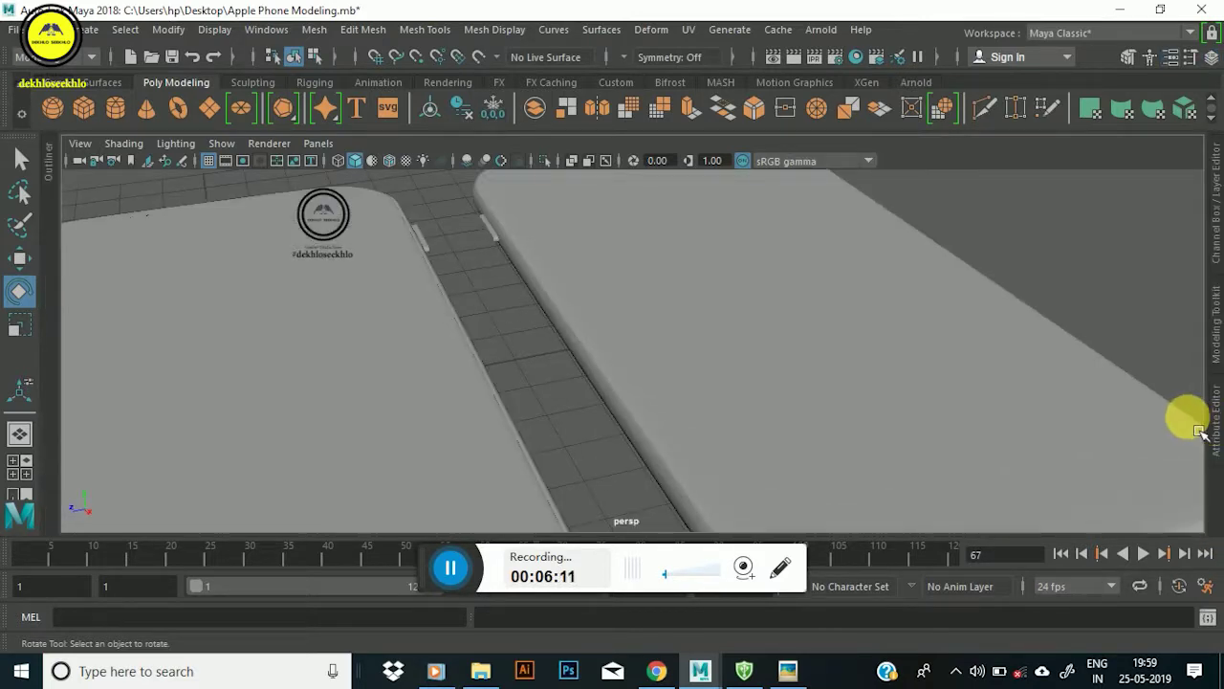
scroll(401, 272, down, 3)
scroll(497, 278, down, 2)
mouse_move(699, 240)
alt+mouse_down()
mouse_move(645, 213)
mouse_move(630, 283)
mouse_move(527, 276)
alt+mouse_up()
scroll(580, 328, up, 2)
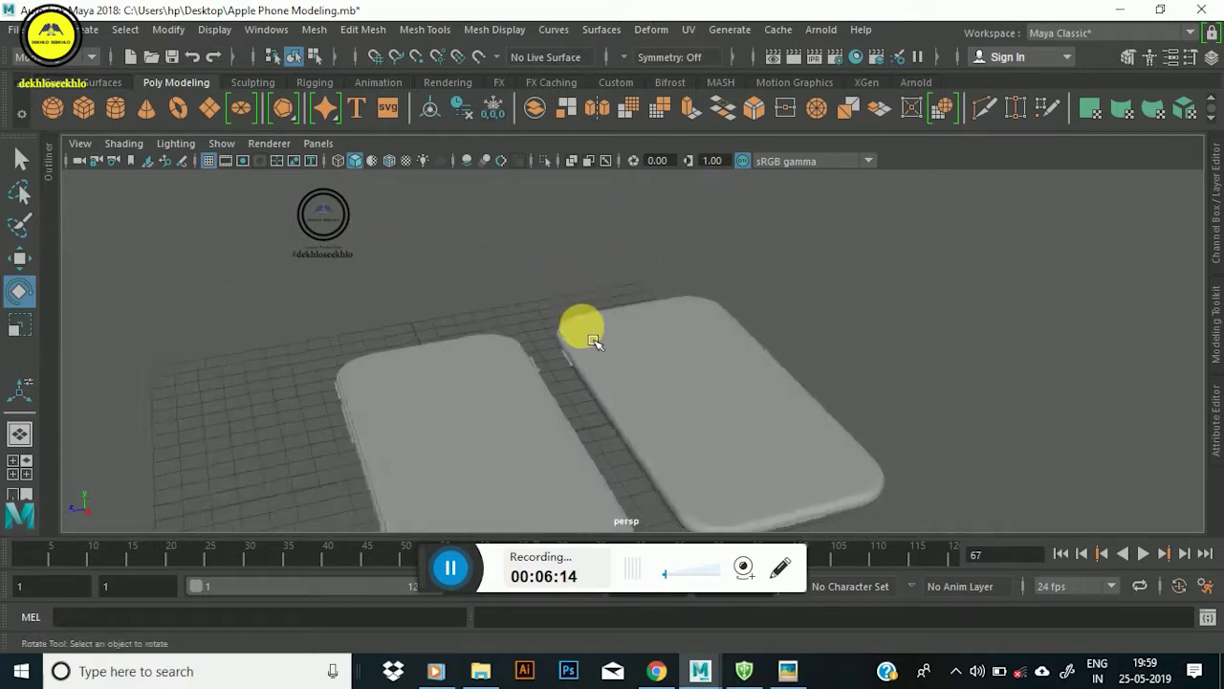
scroll(581, 319, up, 2)
scroll(571, 283, up, 2)
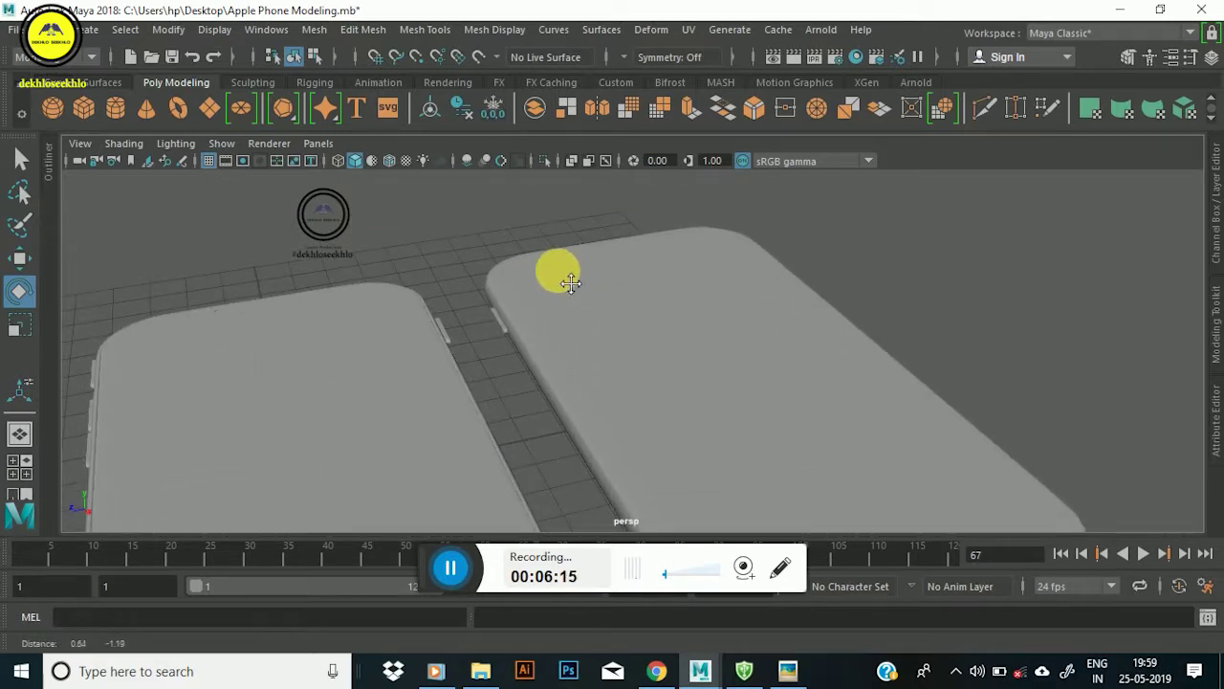
Create a new torus and move it onto the flipped right phone body.
click(179, 108)
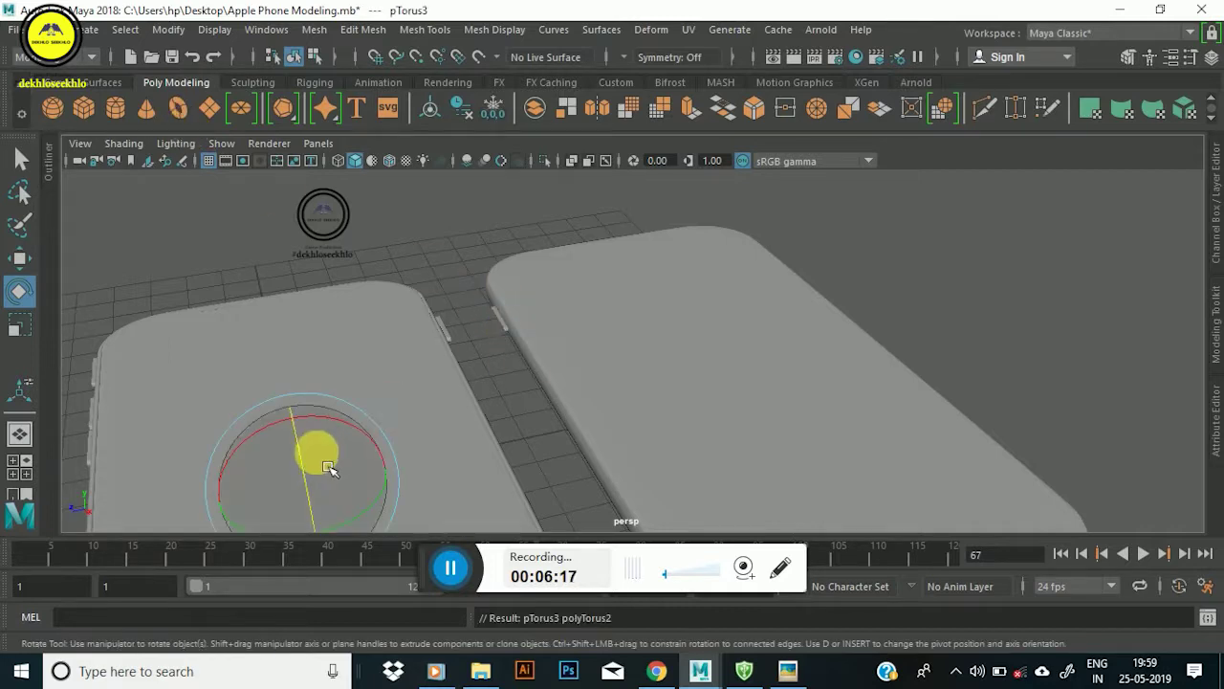
key(w)
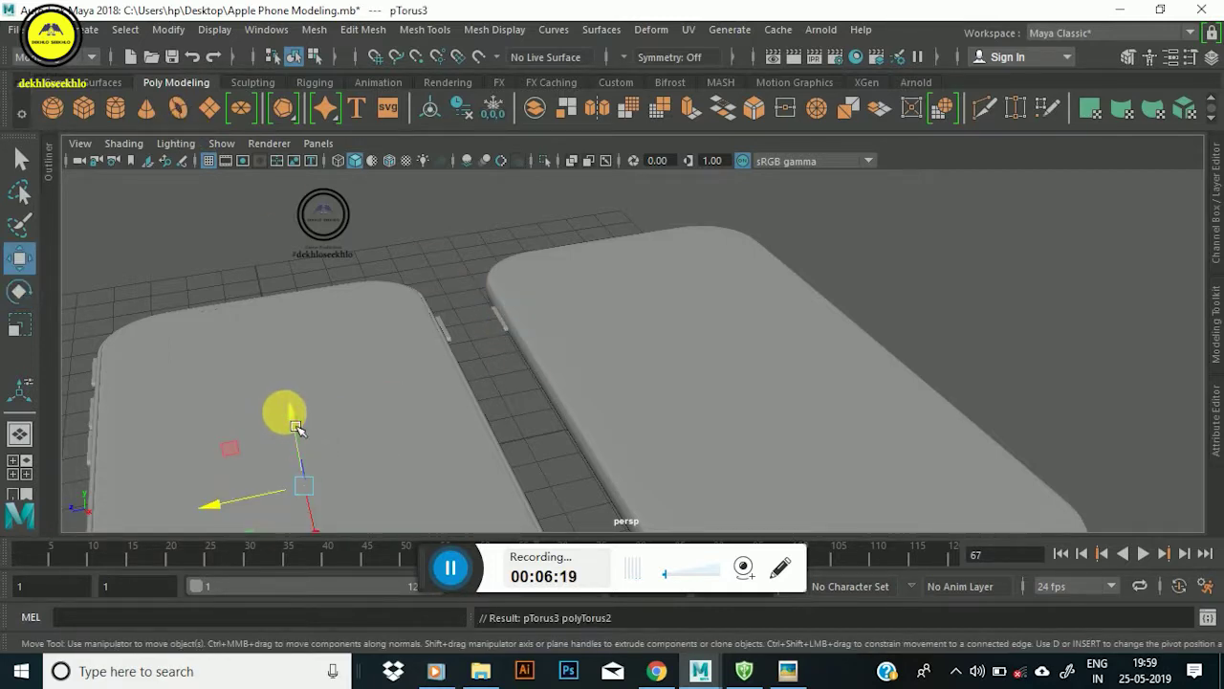
drag(296, 427, 281, 334)
drag(210, 418, 571, 371)
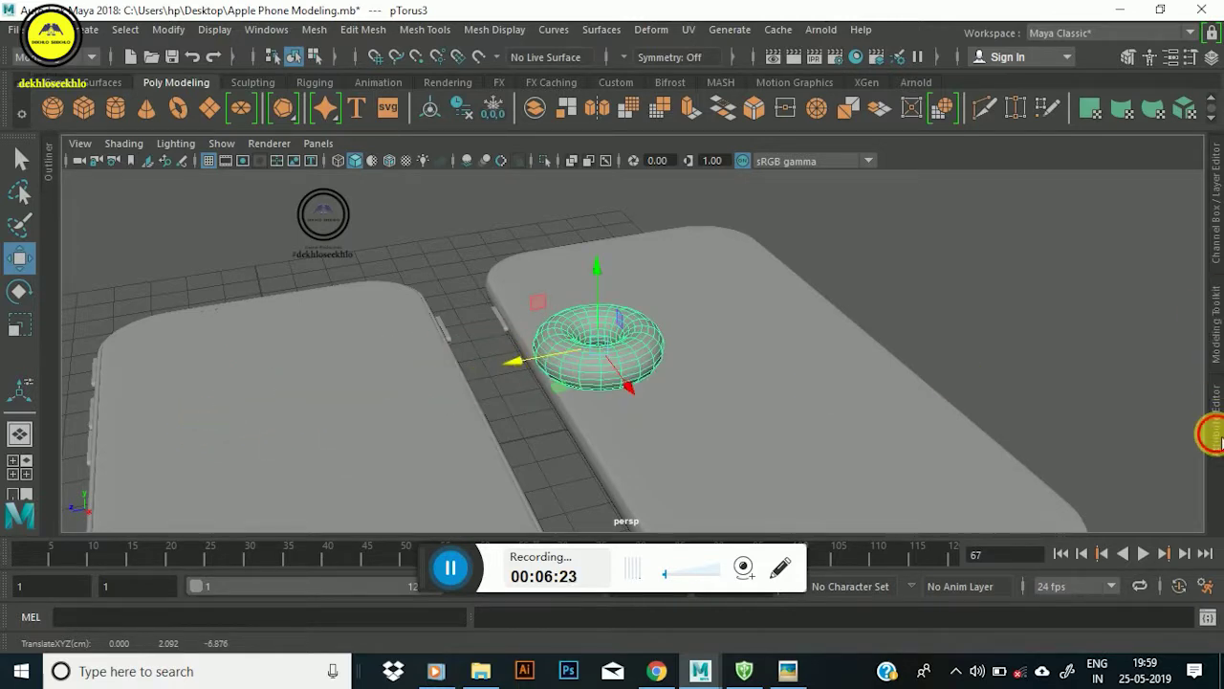
Show the torus's polyTorus2 construction settings: radius 1, section radius 0.5.
click(1214, 435)
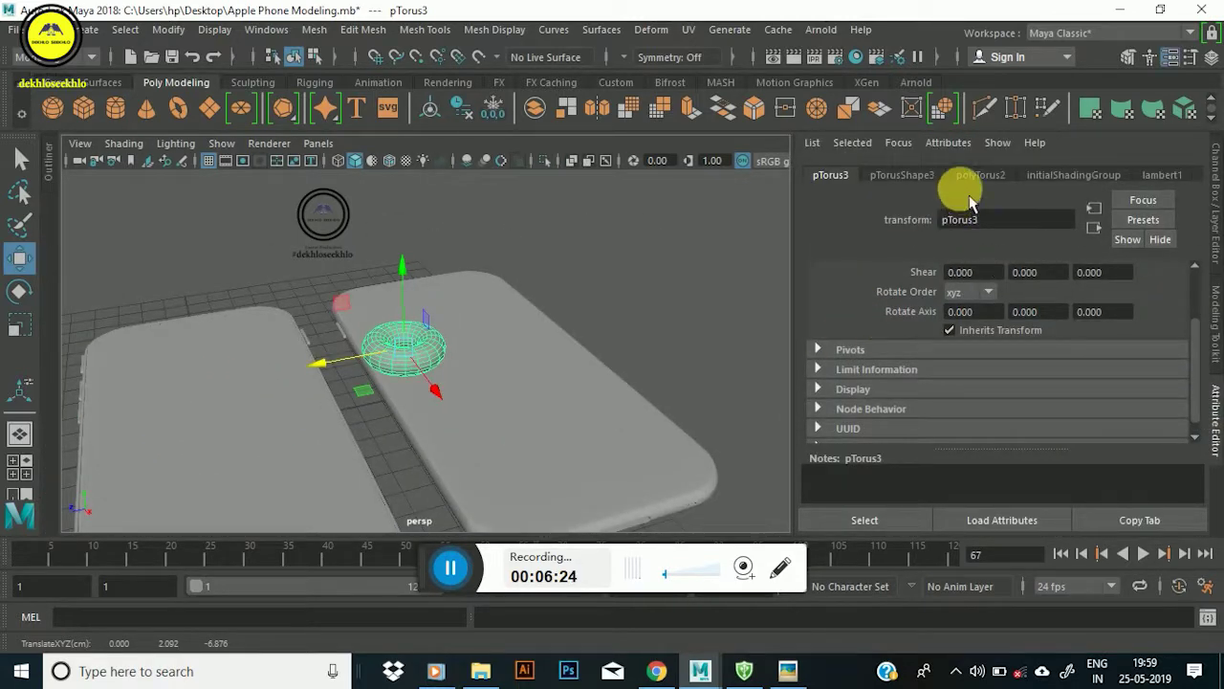
click(981, 182)
alt+right_drag(232, 306, 409, 328)
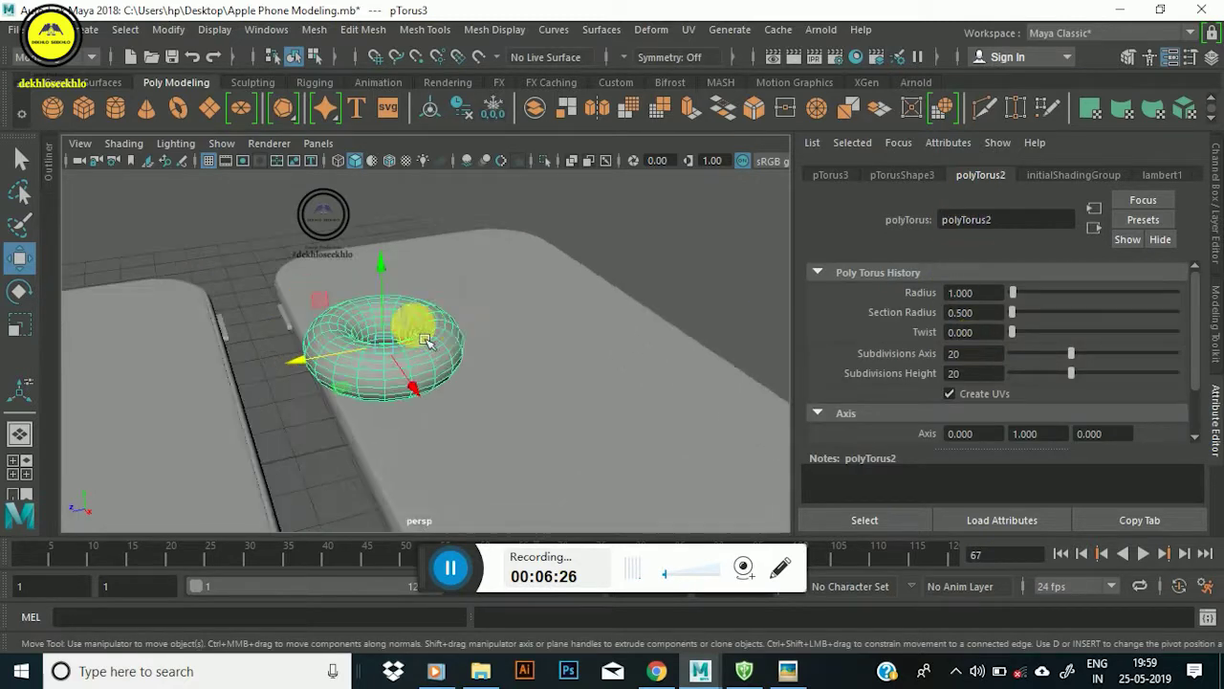
mouse_move(499, 344)
alt+mouse_down()
mouse_move(358, 322)
mouse_move(455, 254)
mouse_move(469, 309)
mouse_move(433, 445)
mouse_move(336, 296)
mouse_move(468, 492)
mouse_move(418, 323)
mouse_move(435, 401)
mouse_move(379, 265)
mouse_move(425, 264)
mouse_move(487, 355)
mouse_move(506, 281)
mouse_move(514, 419)
mouse_move(514, 274)
alt+mouse_up()
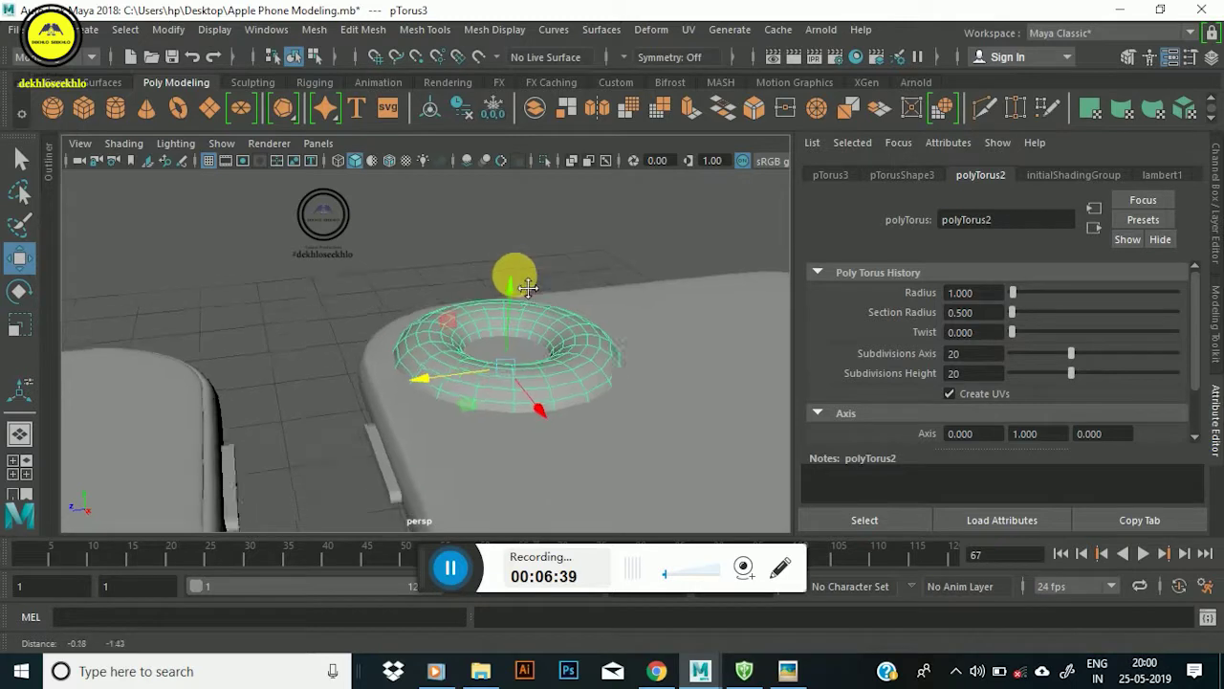
View the iPhone 8 reference photo maxresdefault.jpg full screen in Picasa, zooming in on the Apple logo.
click(795, 682)
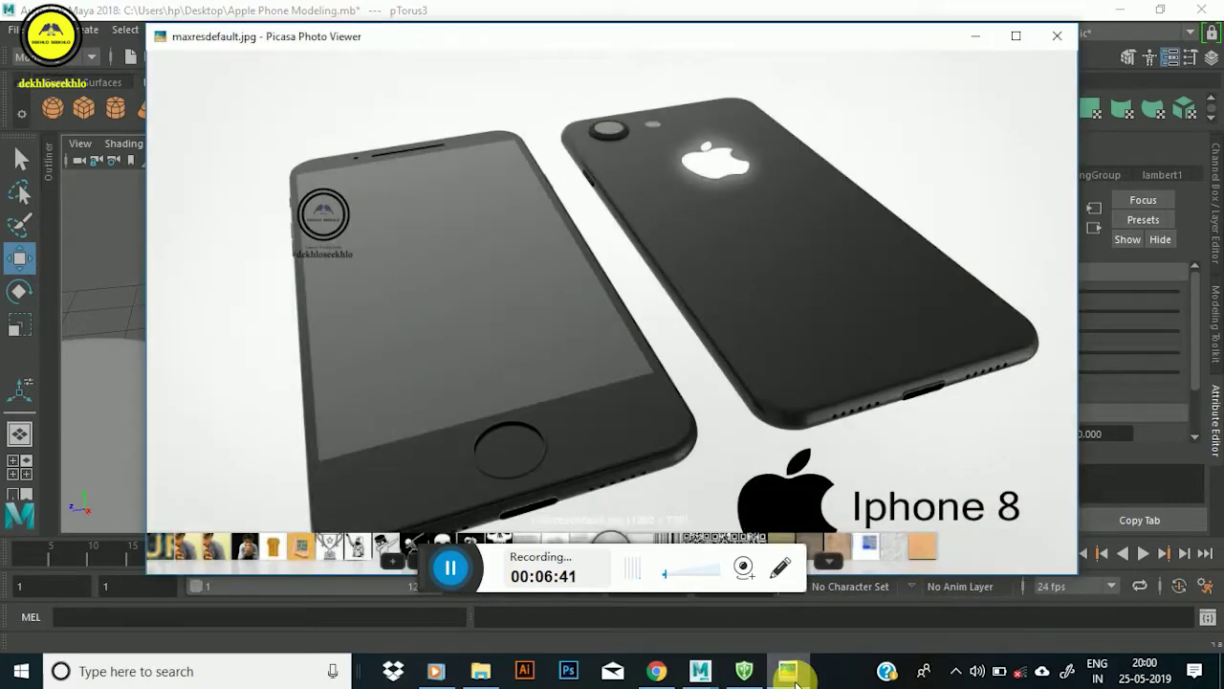
click(795, 682)
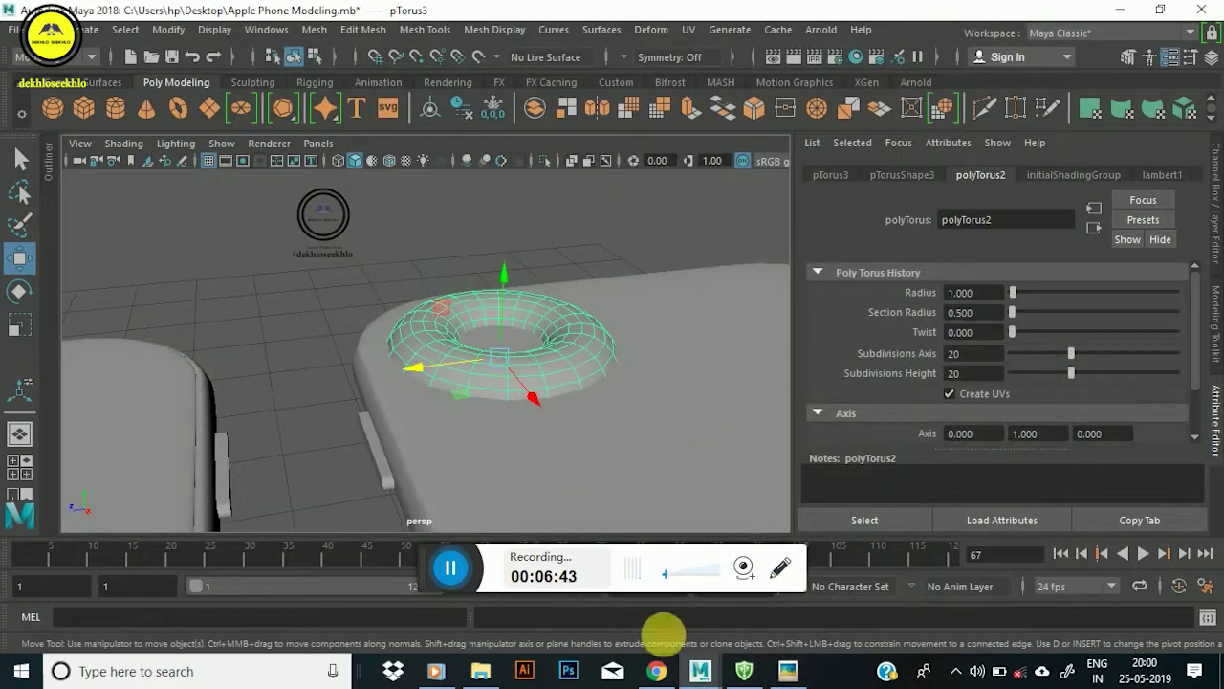
click(792, 674)
scroll(668, 170, up, 2)
mouse_move(668, 170)
mouse_down()
mouse_move(665, 447)
mouse_move(671, 280)
mouse_move(734, 241)
mouse_up()
scroll(733, 241, up, 3)
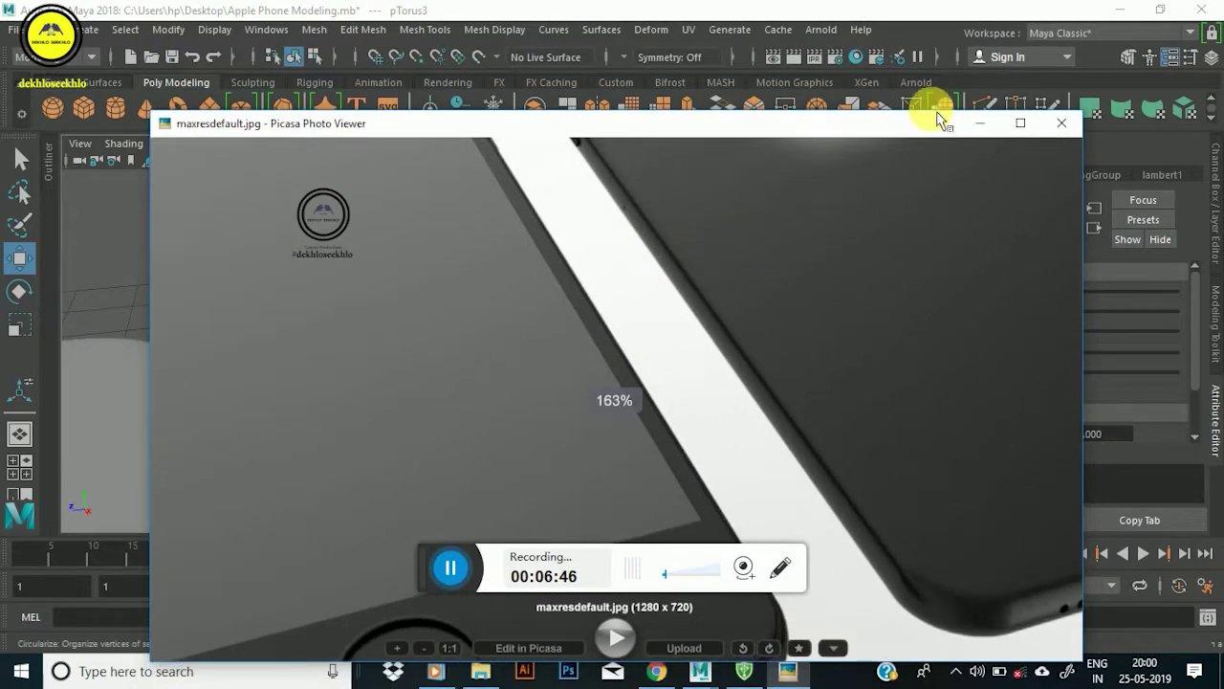
click(1021, 122)
scroll(724, 224, up, 2)
scroll(724, 470, down, 1)
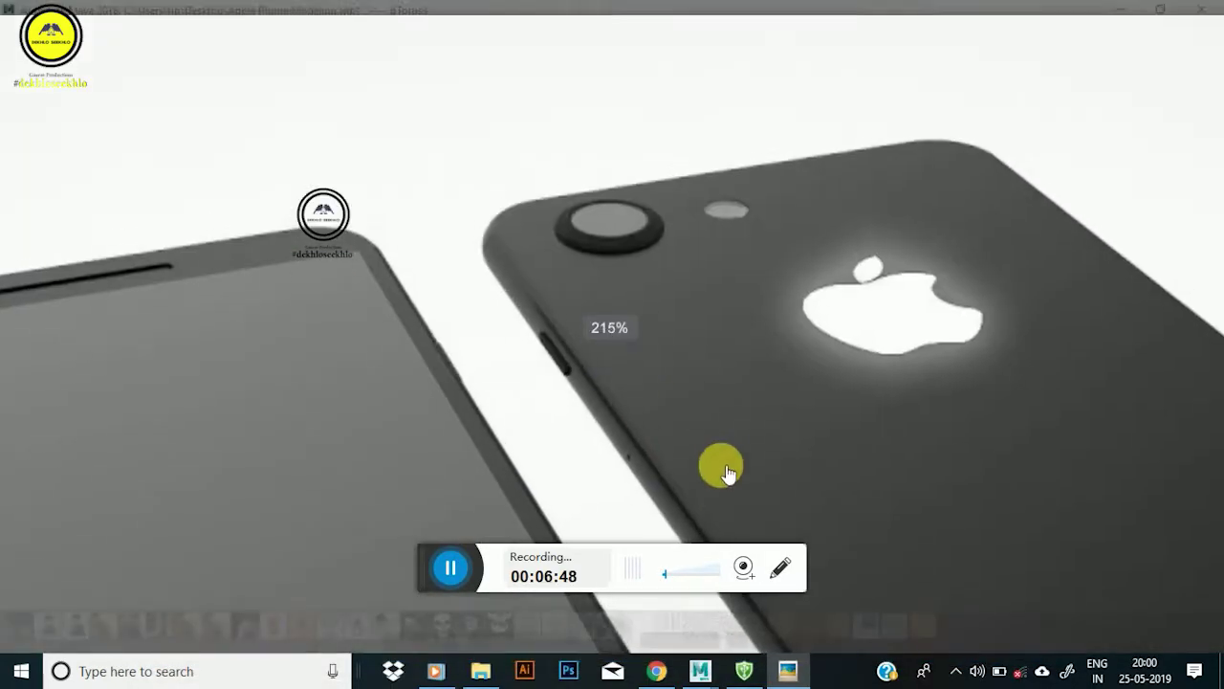
scroll(566, 169, up, 2)
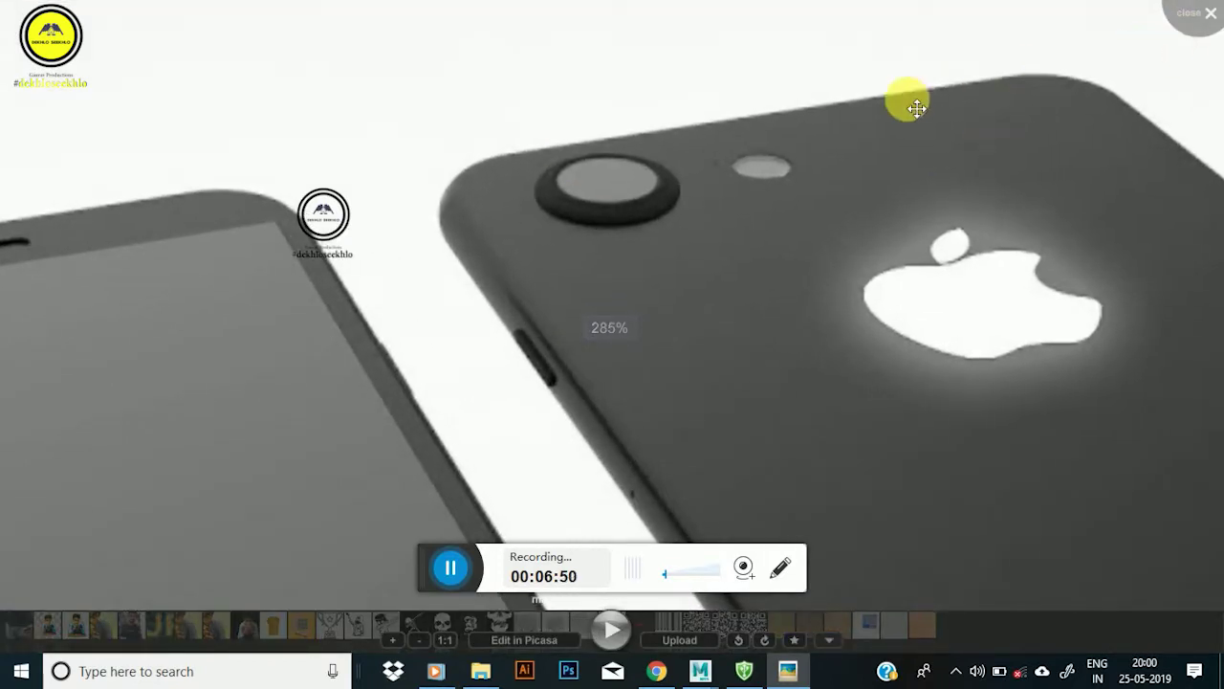
scroll(916, 108, down, 5)
scroll(879, 113, down, 1)
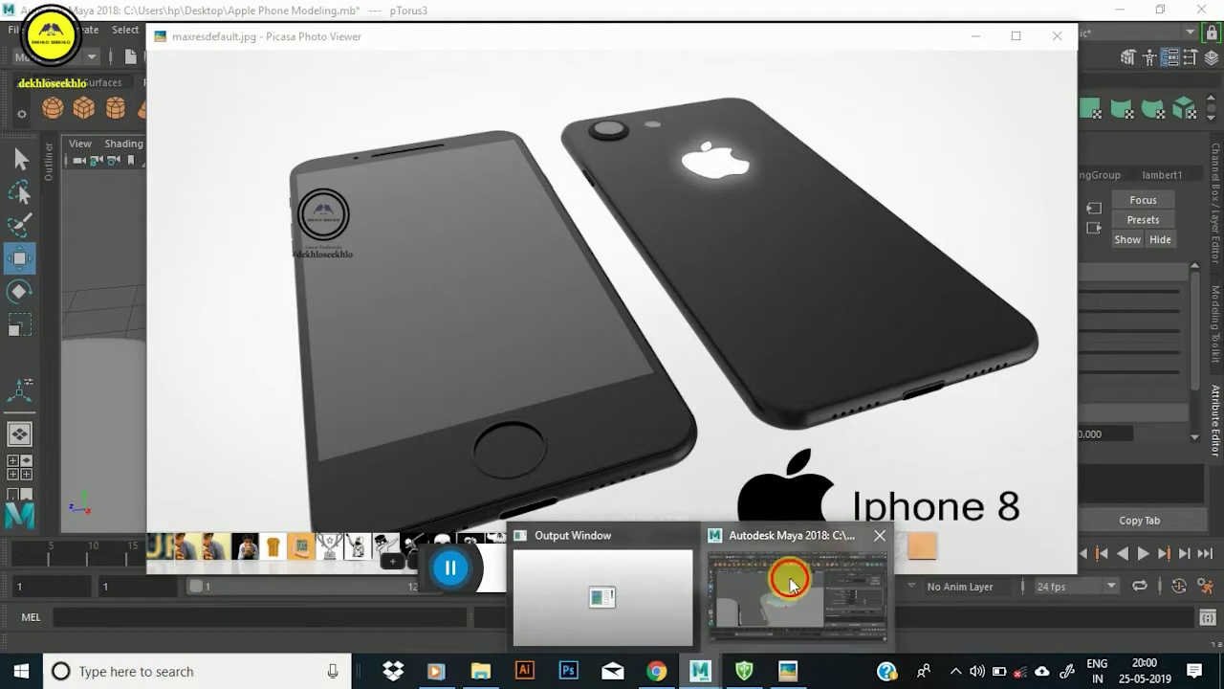
Back in Maya, set the torus to 50 axis subdivisions and a radius of 4.955.
click(787, 500)
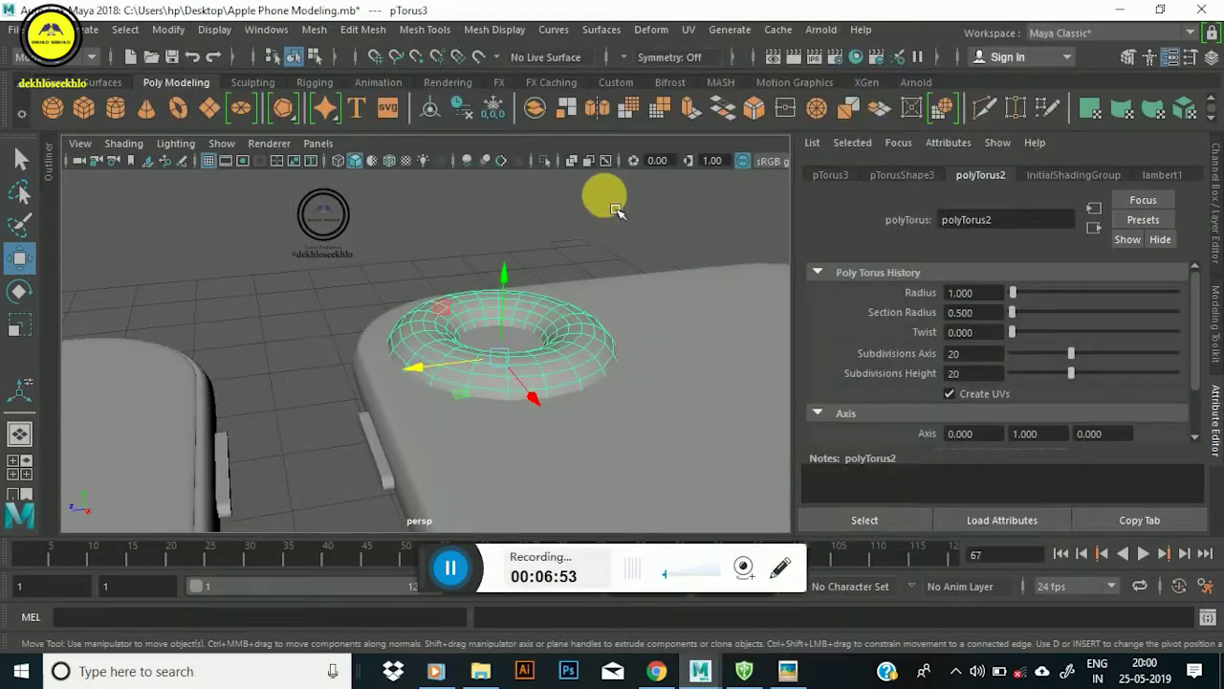
alt+drag(471, 356, 765, 332)
mouse_move(1077, 371)
mouse_down()
mouse_move(1040, 367)
mouse_move(1089, 381)
mouse_move(1195, 348)
mouse_up()
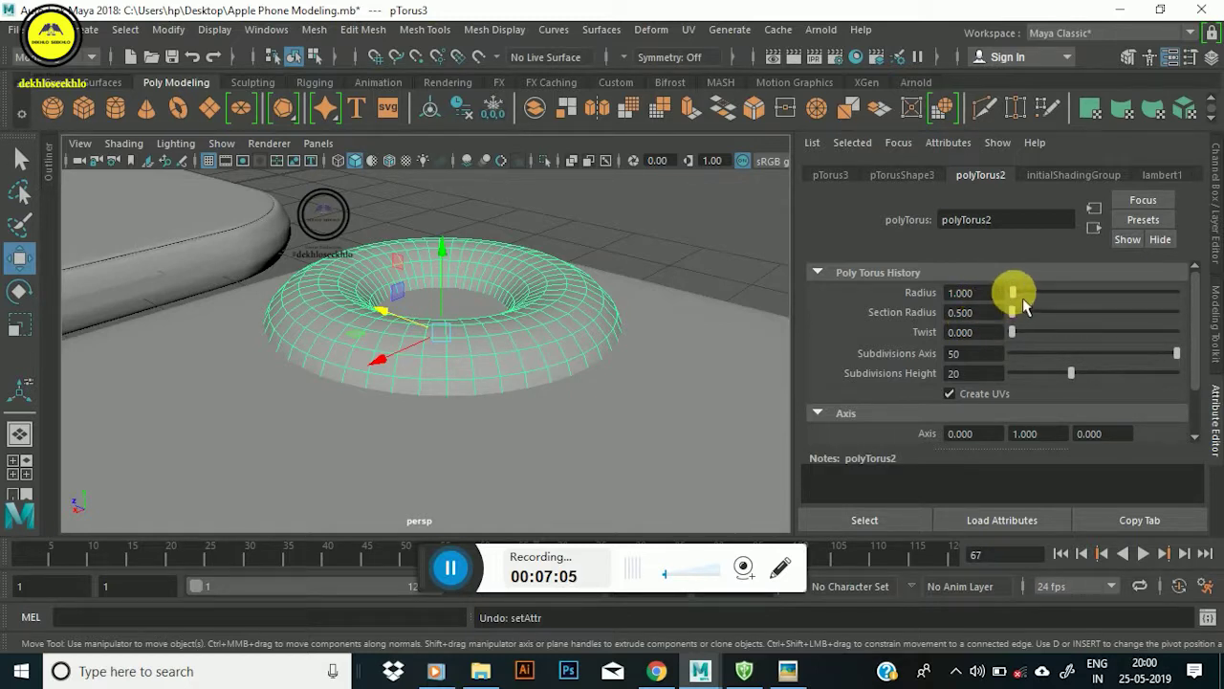
click(1022, 298)
mouse_move(1021, 302)
mouse_down()
mouse_move(1031, 308)
mouse_move(1020, 300)
mouse_up()
Set the torus section radius to 0.400 and scale the torus down to about a third.
scroll(470, 348, down, 2)
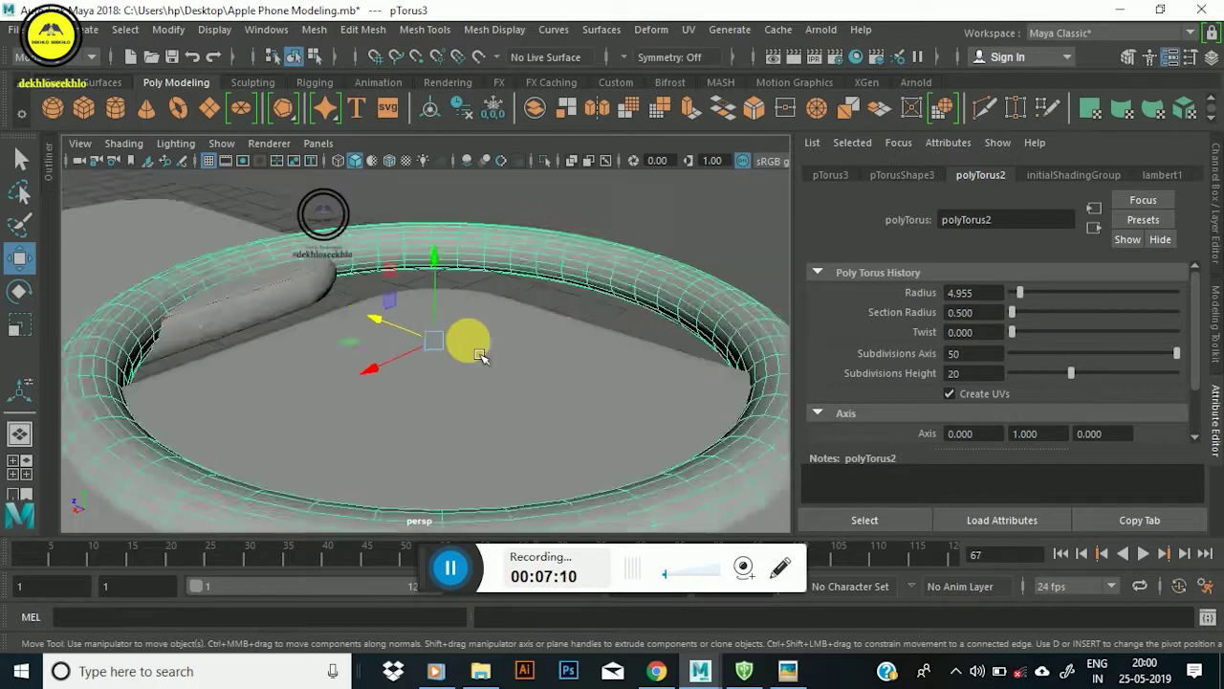
scroll(470, 347, down, 3)
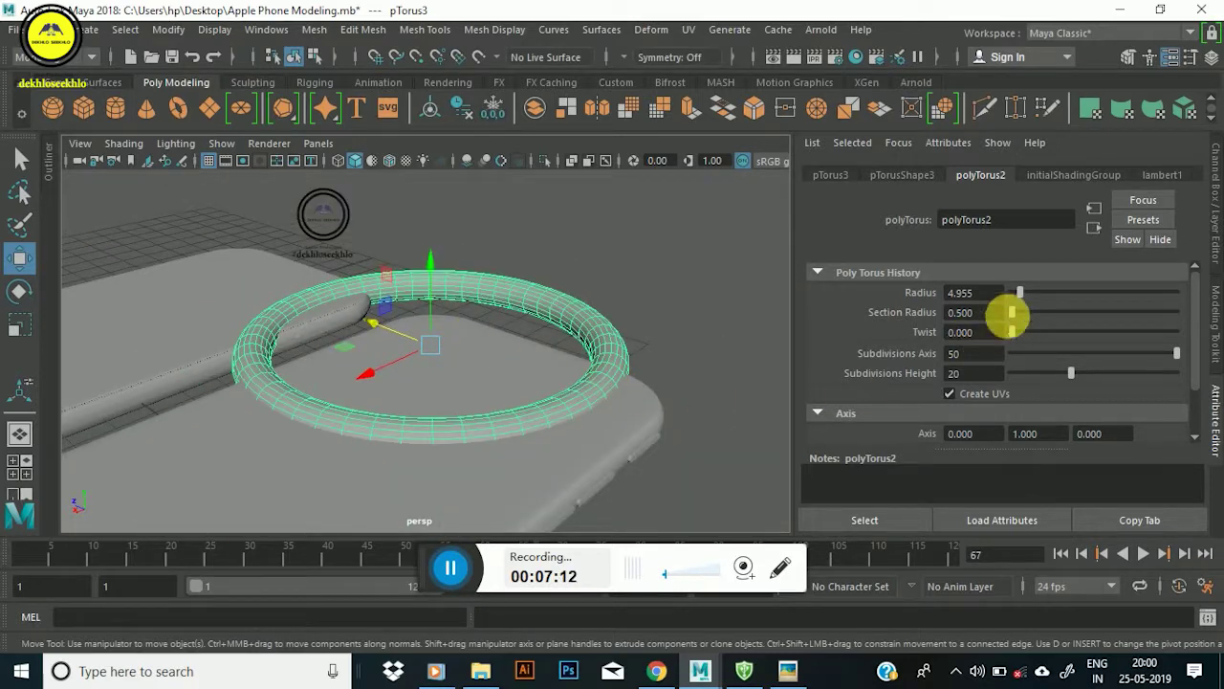
drag(1021, 327, 1019, 325)
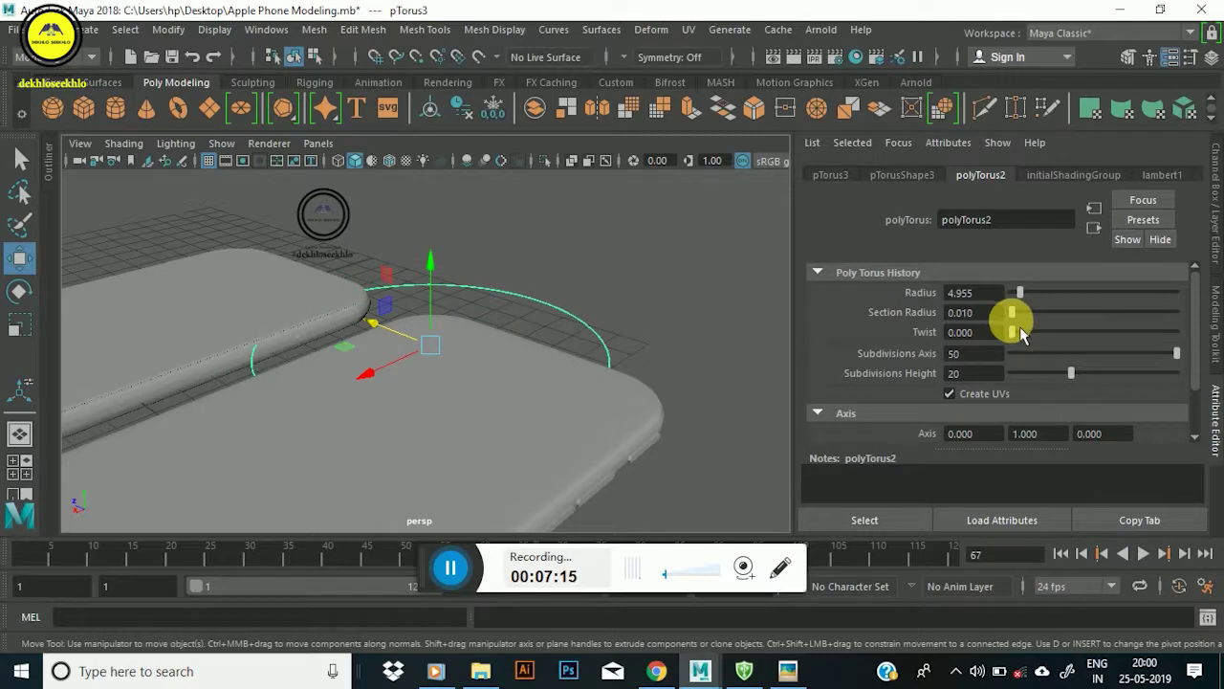
drag(1019, 326, 1021, 327)
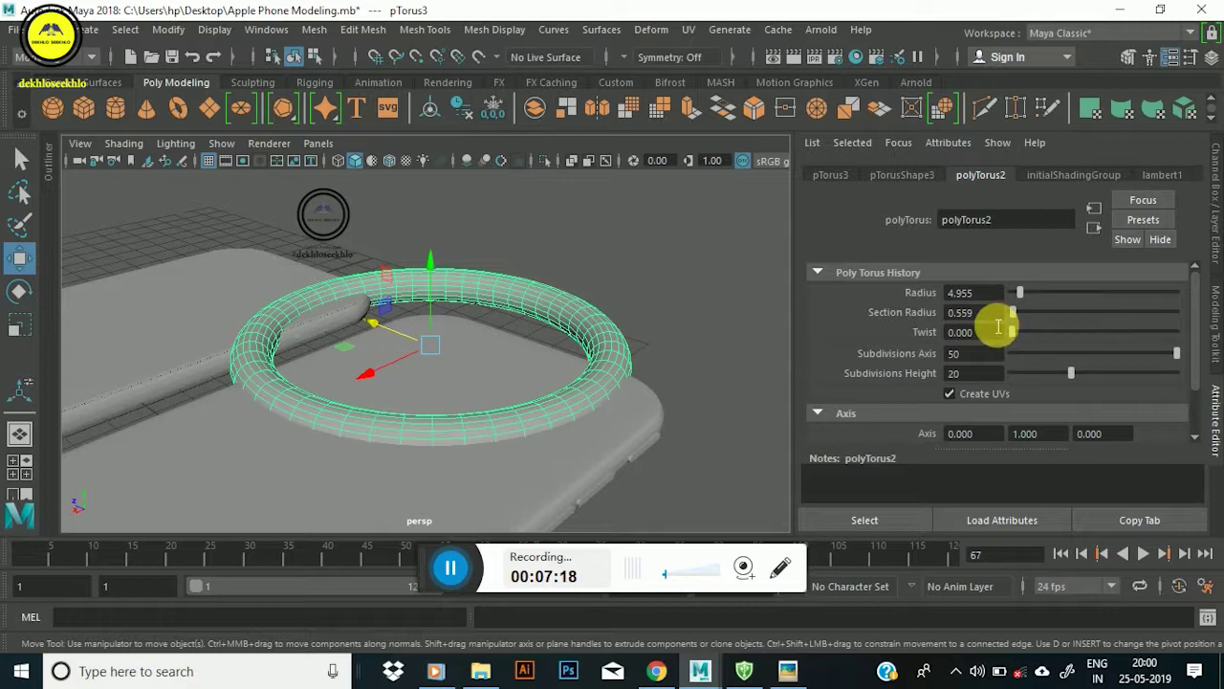
click(995, 314)
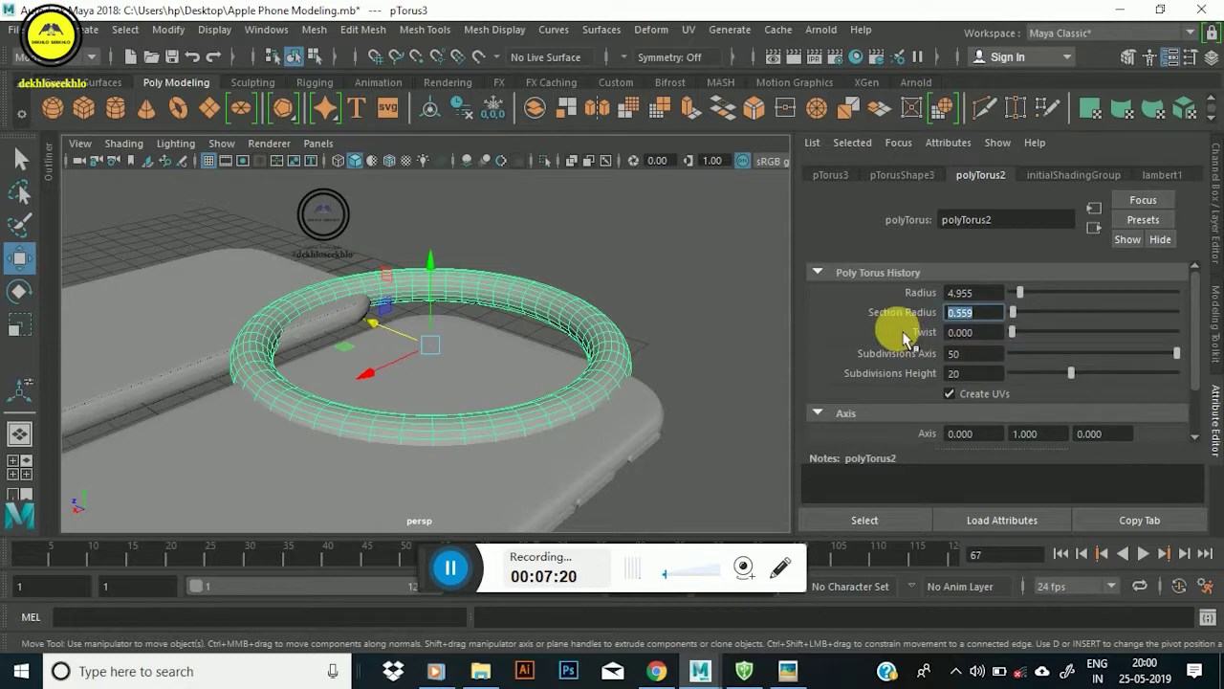
text(0.4)
key(Return)
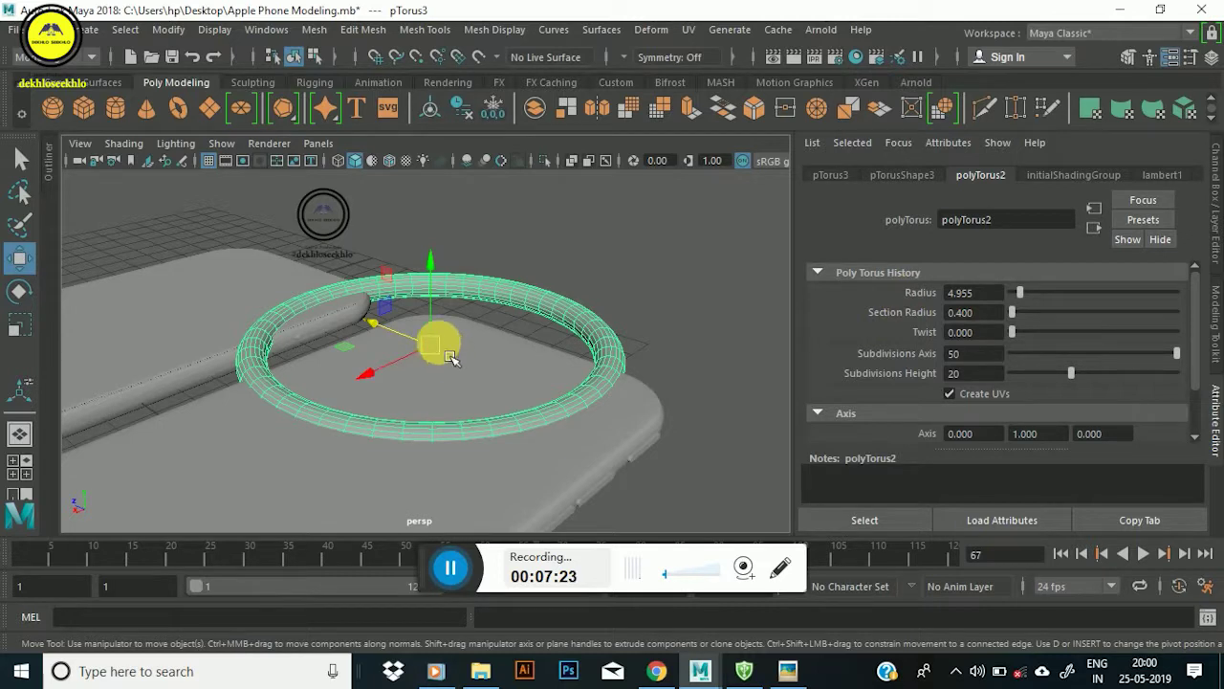
key(r)
mouse_move(431, 346)
mouse_down()
mouse_move(263, 406)
mouse_move(447, 333)
mouse_move(450, 302)
mouse_move(415, 348)
mouse_move(533, 369)
mouse_move(437, 341)
mouse_move(453, 331)
mouse_move(448, 342)
mouse_move(383, 347)
mouse_up()
Adjust the torus ring's overall radius with the Scale tool active.
key(w)
key(r)
mouse_move(484, 304)
alt+mouse_down()
mouse_move(315, 330)
mouse_move(500, 391)
mouse_move(532, 334)
mouse_move(501, 355)
alt+mouse_up()
drag(1032, 300, 1024, 325)
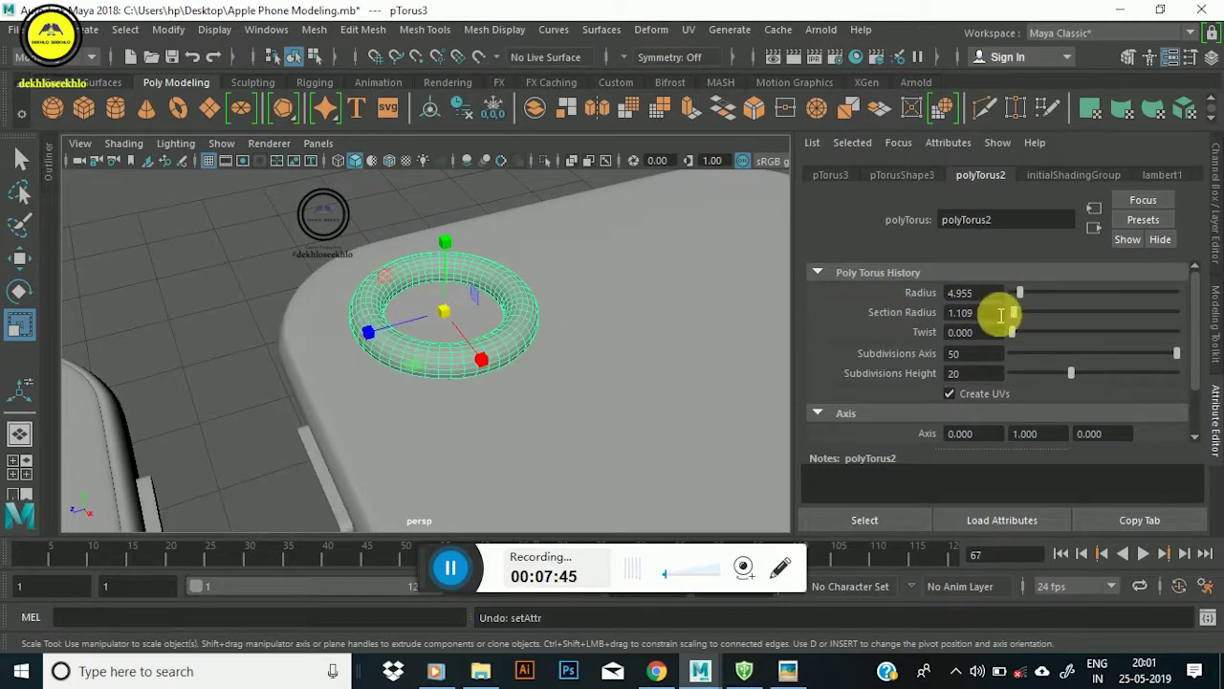
Thin the torus tube by setting Section Radius to 1.0, then 0.9, then 0.7.
double_click(1000, 315)
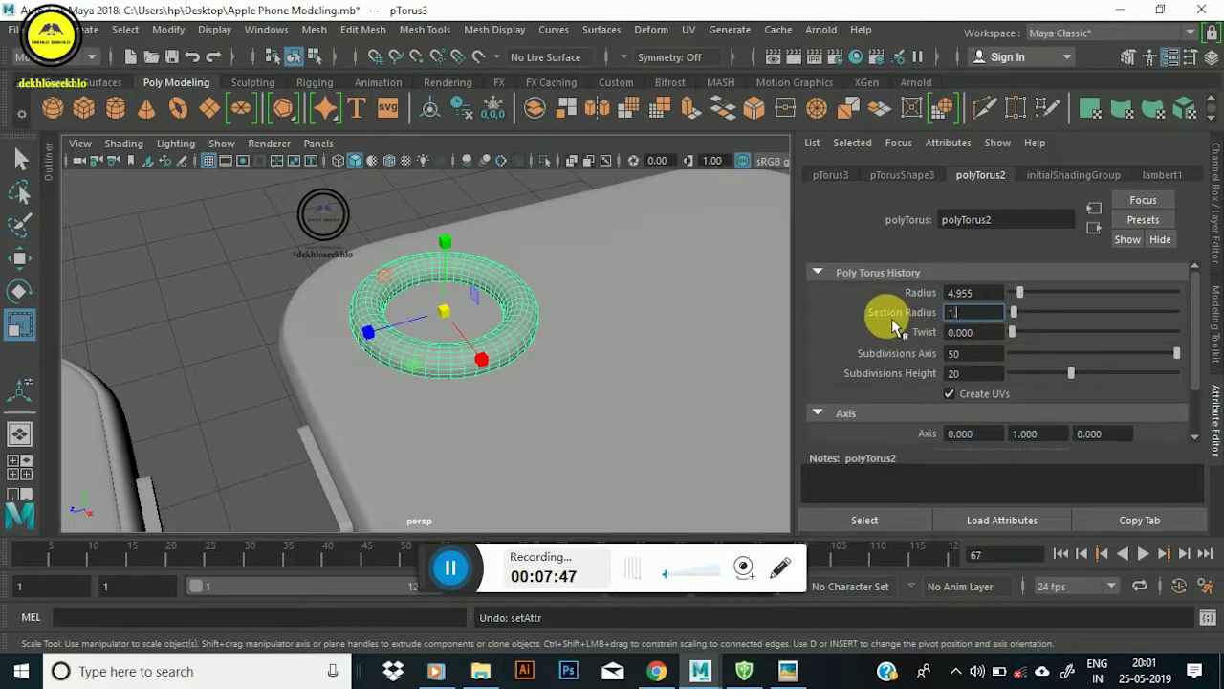
text(0)
key(Return)
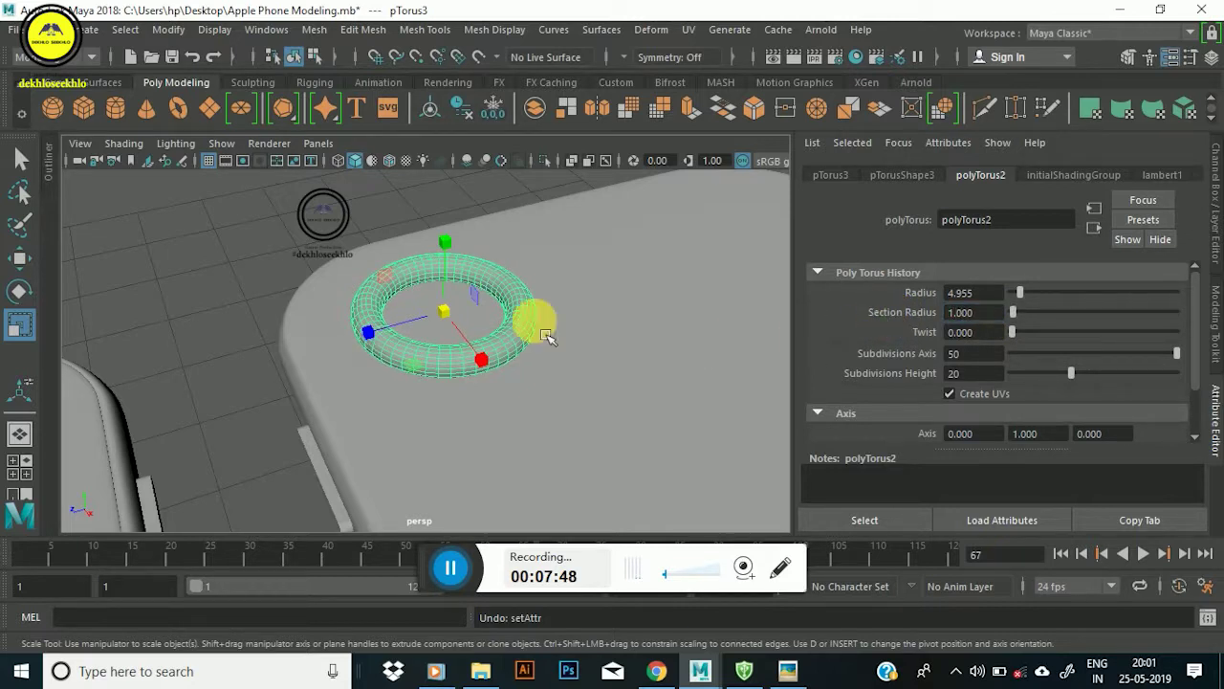
mouse_move(463, 335)
alt+mouse_down()
mouse_move(536, 277)
mouse_move(545, 303)
mouse_move(429, 331)
mouse_move(455, 325)
mouse_move(508, 350)
mouse_move(470, 334)
alt+mouse_up()
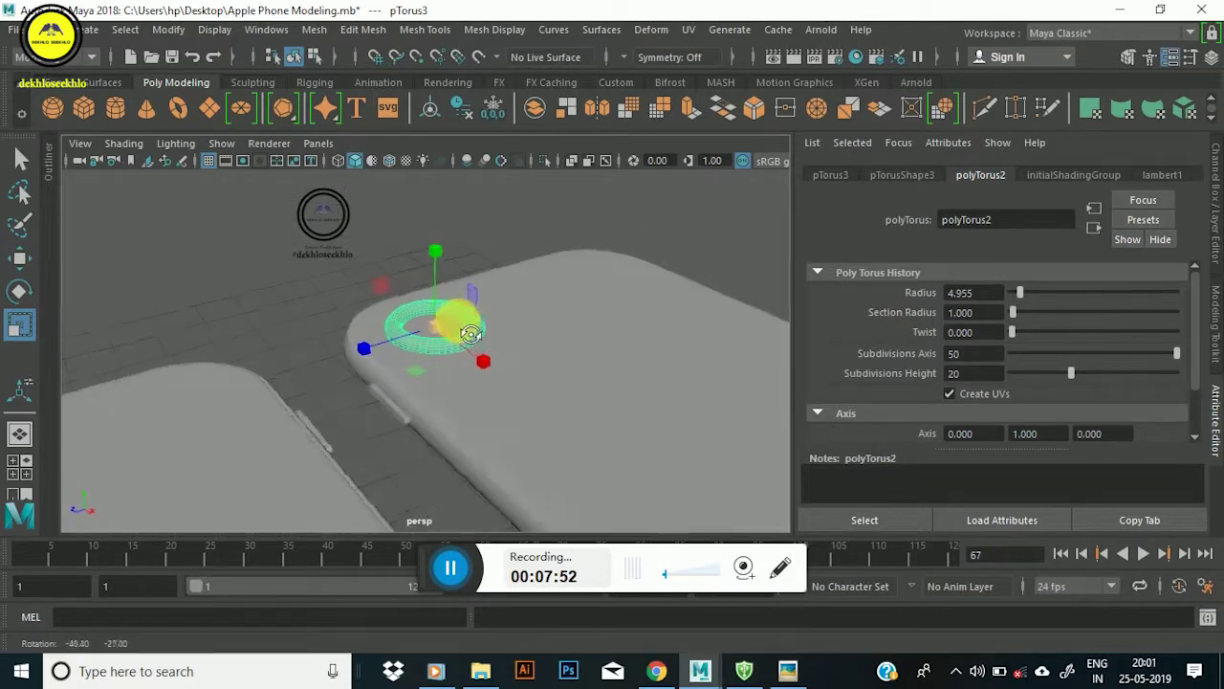
click(973, 312)
text(0.900)
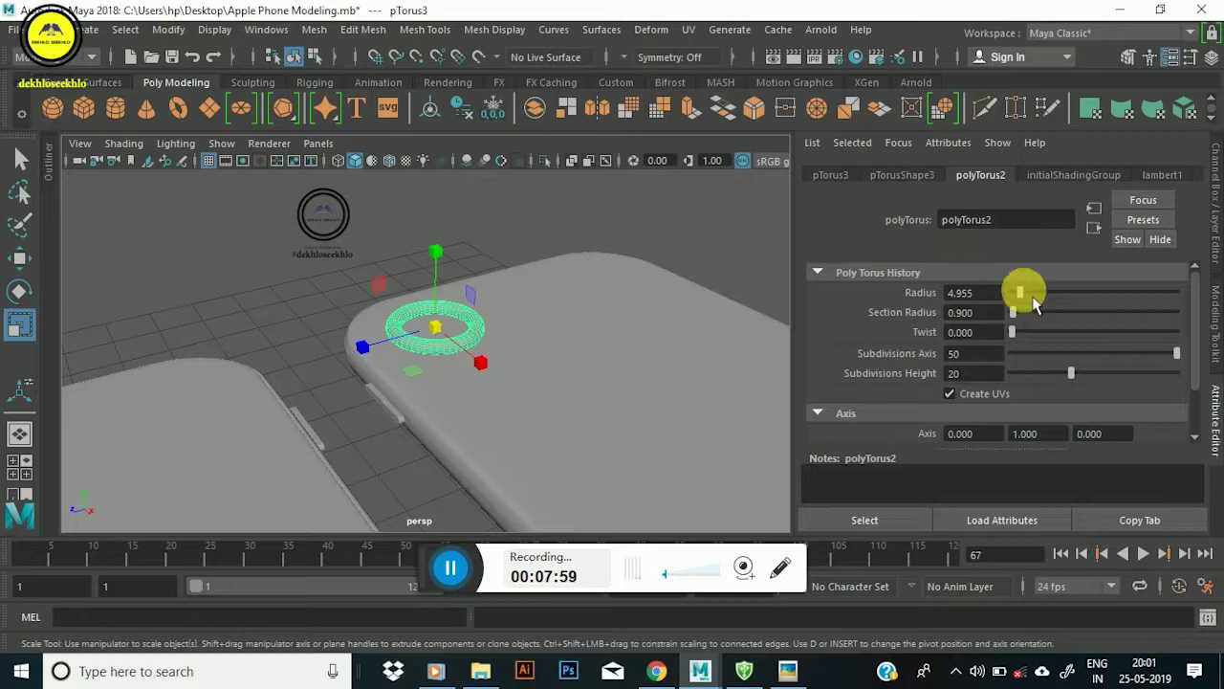
click(975, 313)
text(0.700)
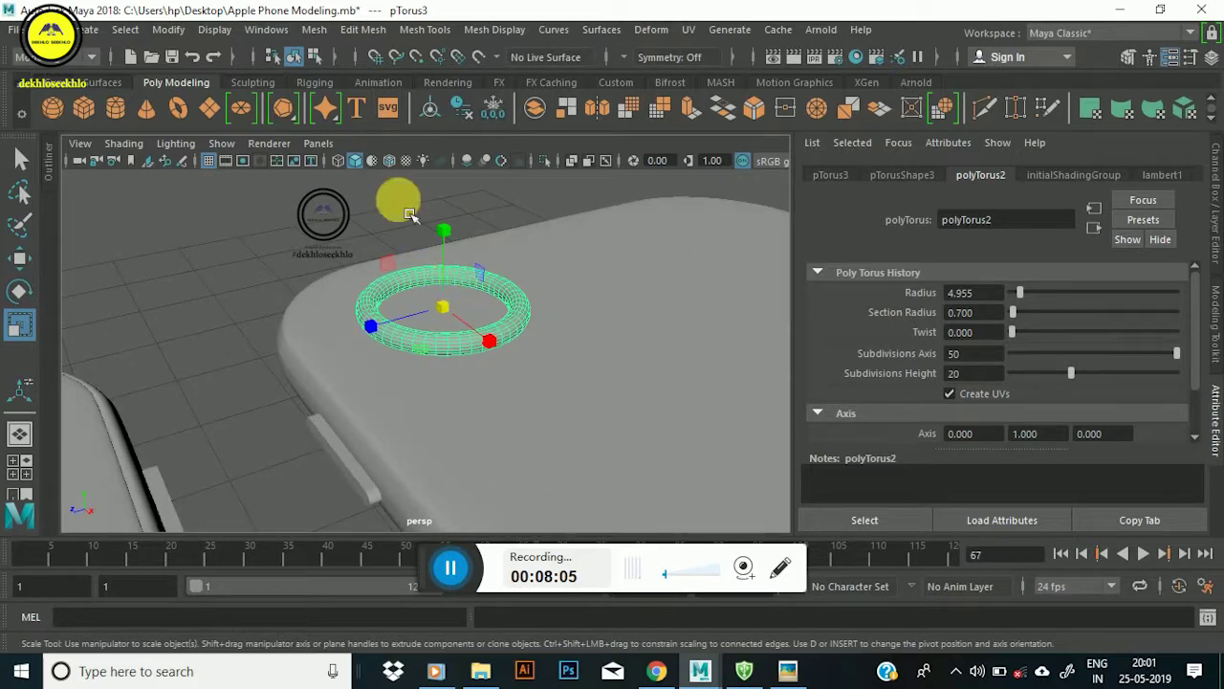
mouse_move(497, 355)
alt+mouse_down()
mouse_move(279, 303)
mouse_move(386, 352)
mouse_move(437, 329)
alt+mouse_up()
scroll(429, 347, up, 5)
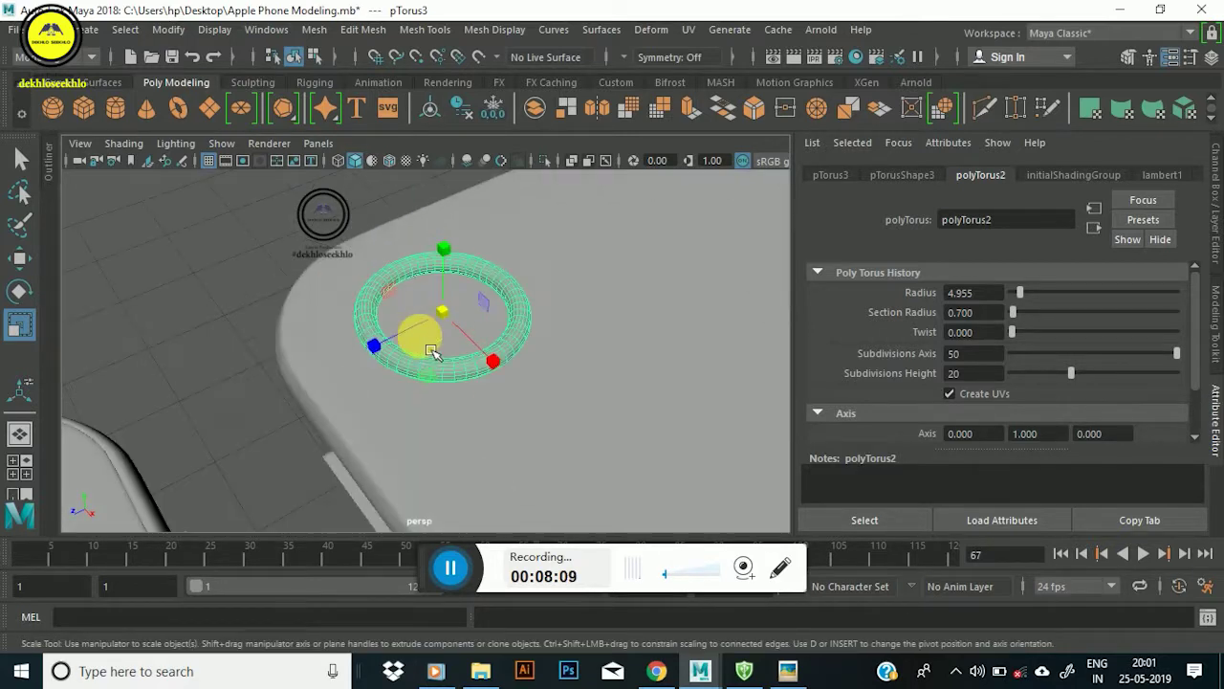
Compare the torus against the iPhone 8 reference photo in Picasa, twice.
key(w)
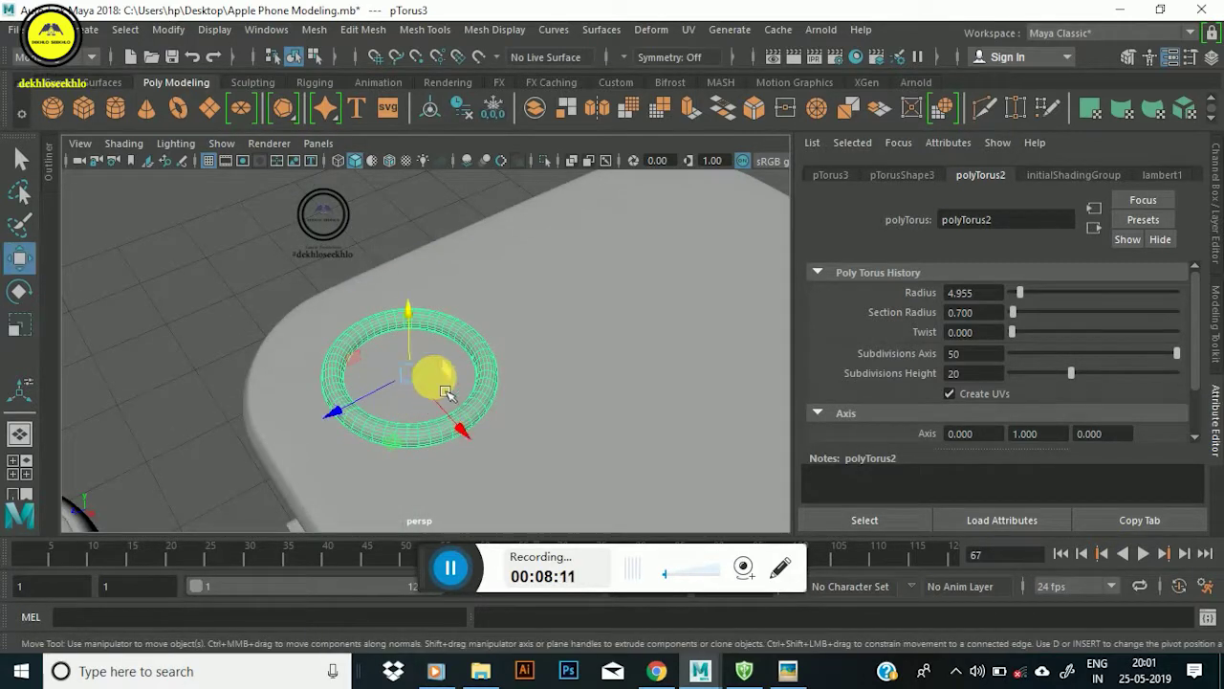
click(785, 676)
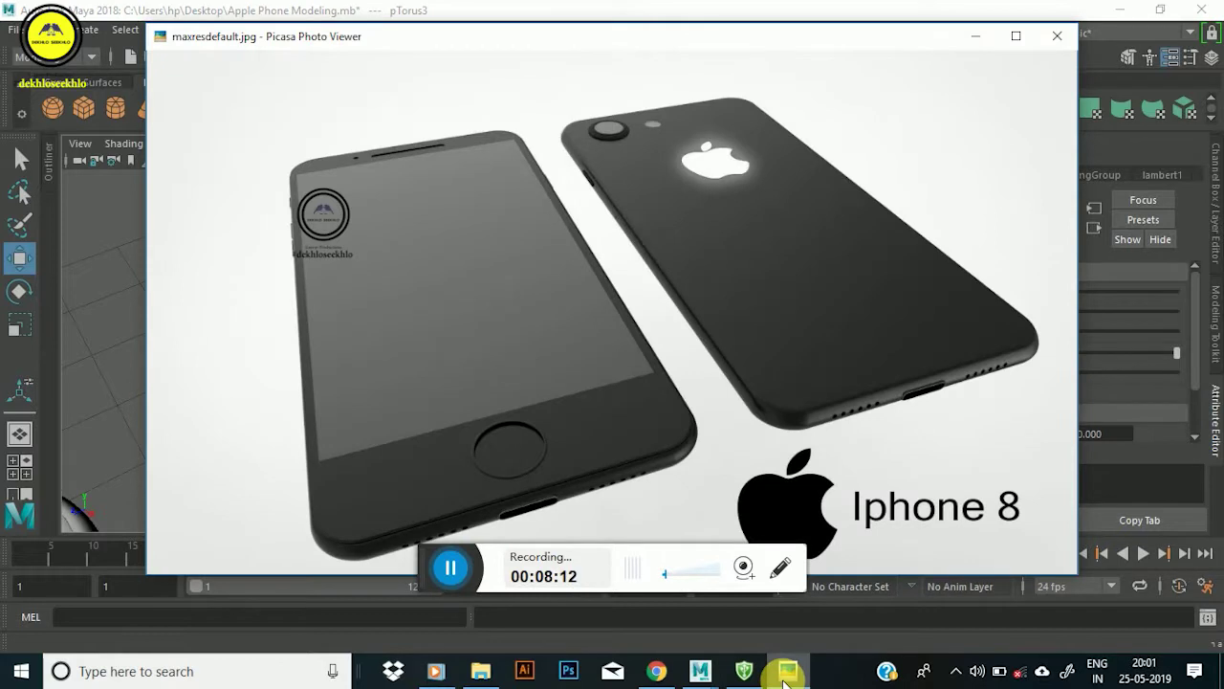
click(785, 675)
mouse_move(438, 355)
alt+mouse_down()
mouse_move(456, 354)
mouse_move(348, 370)
mouse_move(410, 383)
mouse_move(411, 334)
mouse_move(458, 352)
alt+mouse_up()
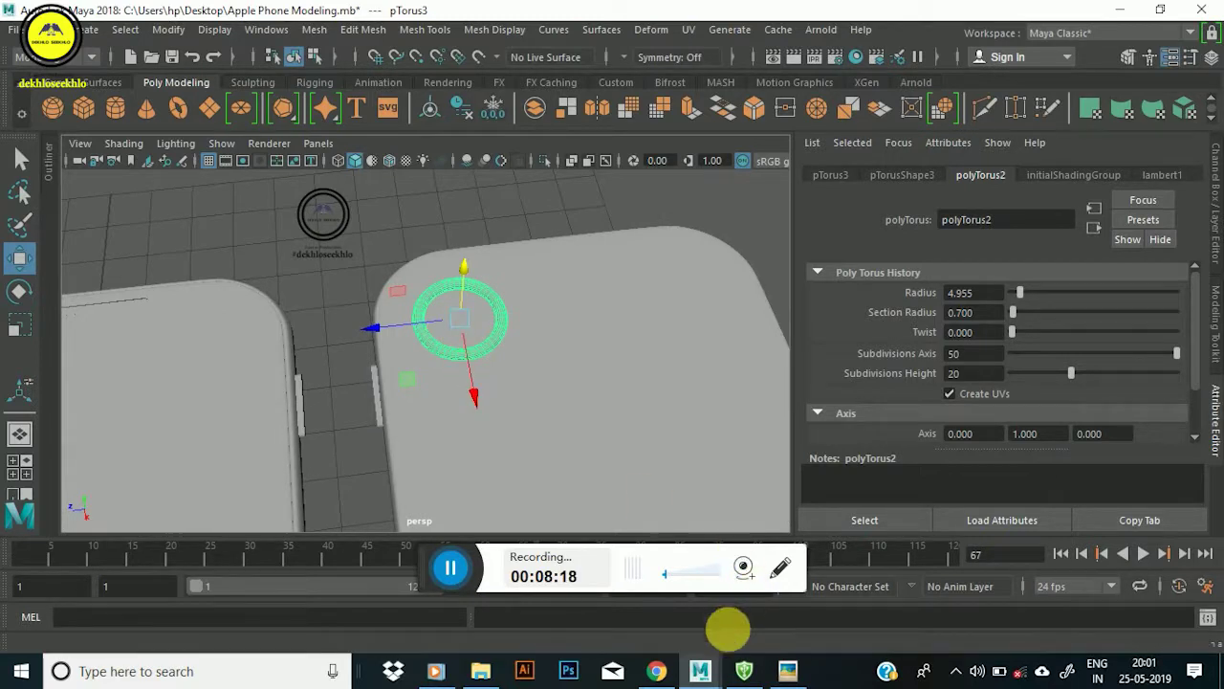
click(794, 675)
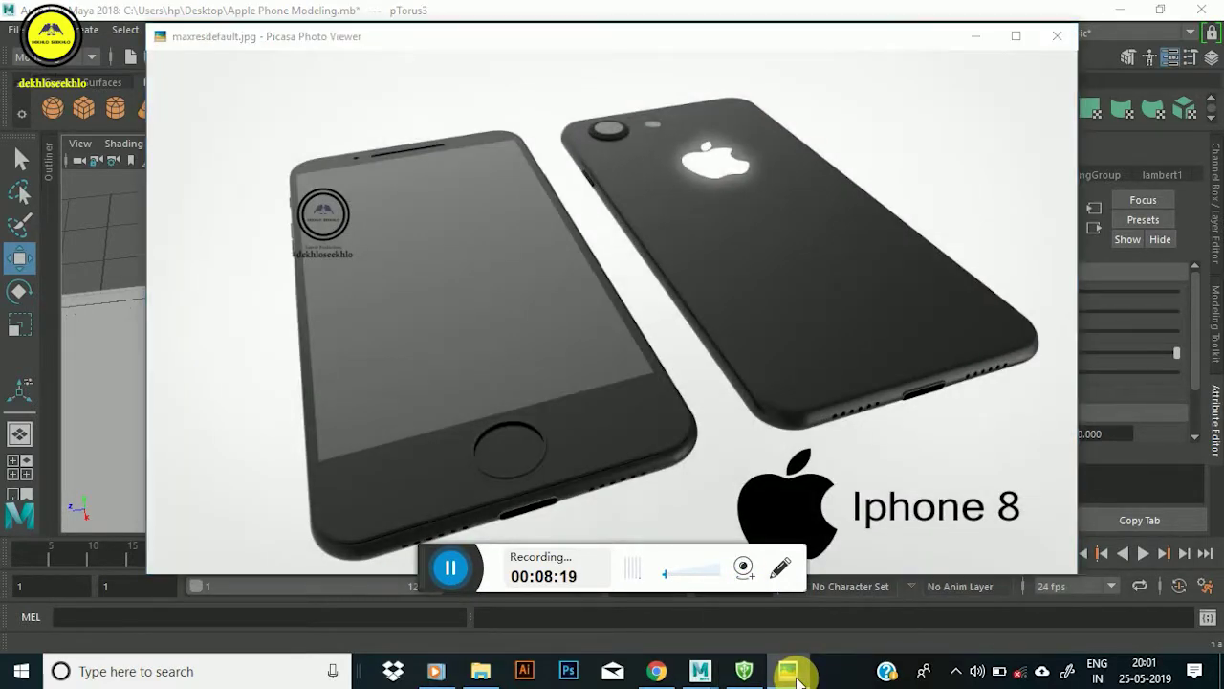
click(795, 675)
Slide the torus ring left toward the phone back's top corner, then select pCube28.
mouse_move(560, 445)
alt+mouse_down()
mouse_move(645, 400)
mouse_move(679, 410)
mouse_move(678, 429)
mouse_move(582, 380)
alt+mouse_up()
mouse_move(497, 312)
mouse_down()
mouse_move(483, 313)
mouse_move(495, 326)
mouse_up()
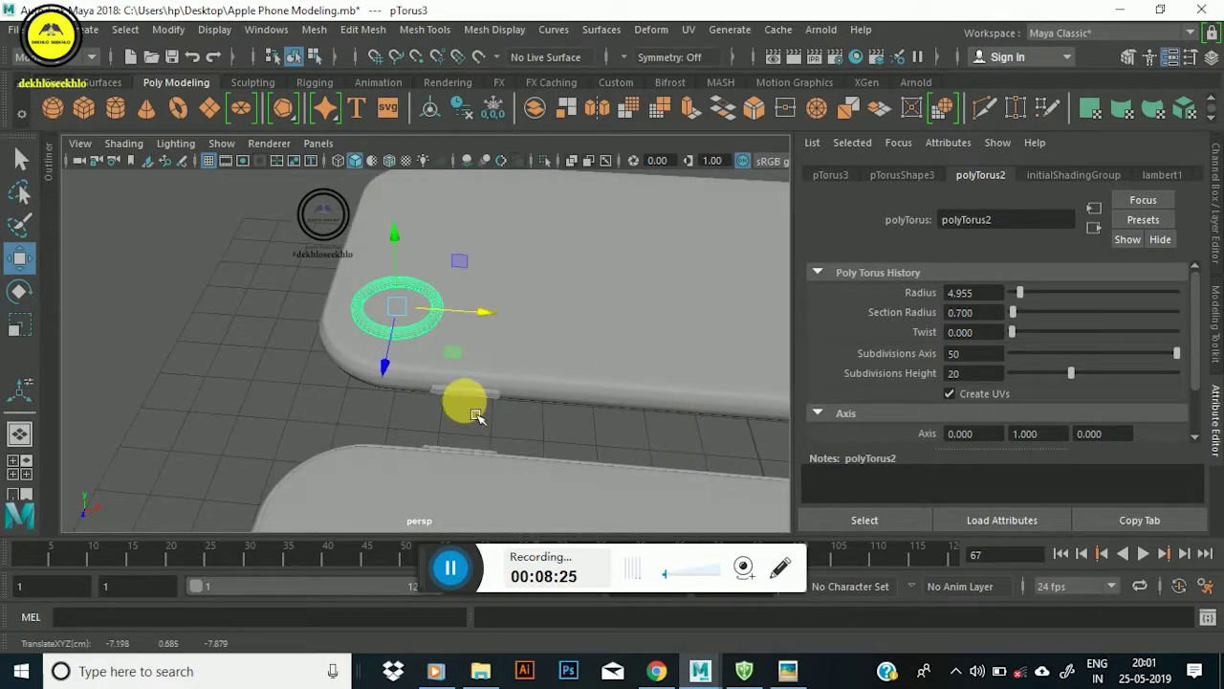
click(486, 396)
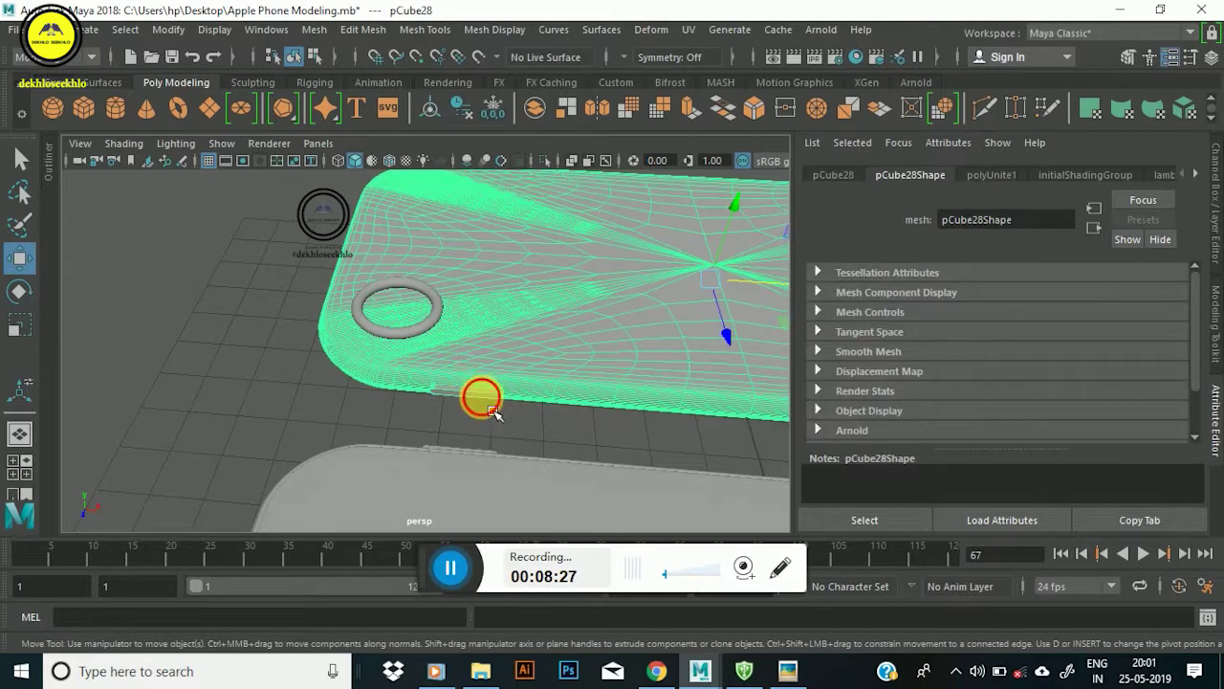
right_drag(450, 350, 449, 218)
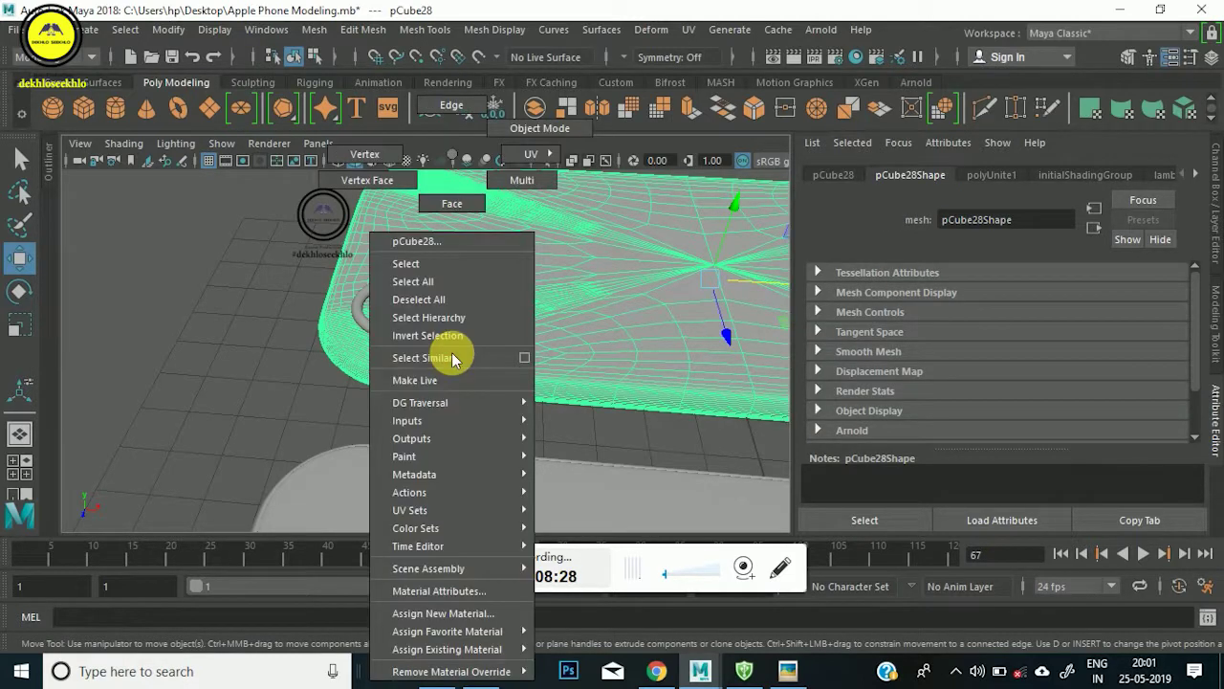
click(465, 392)
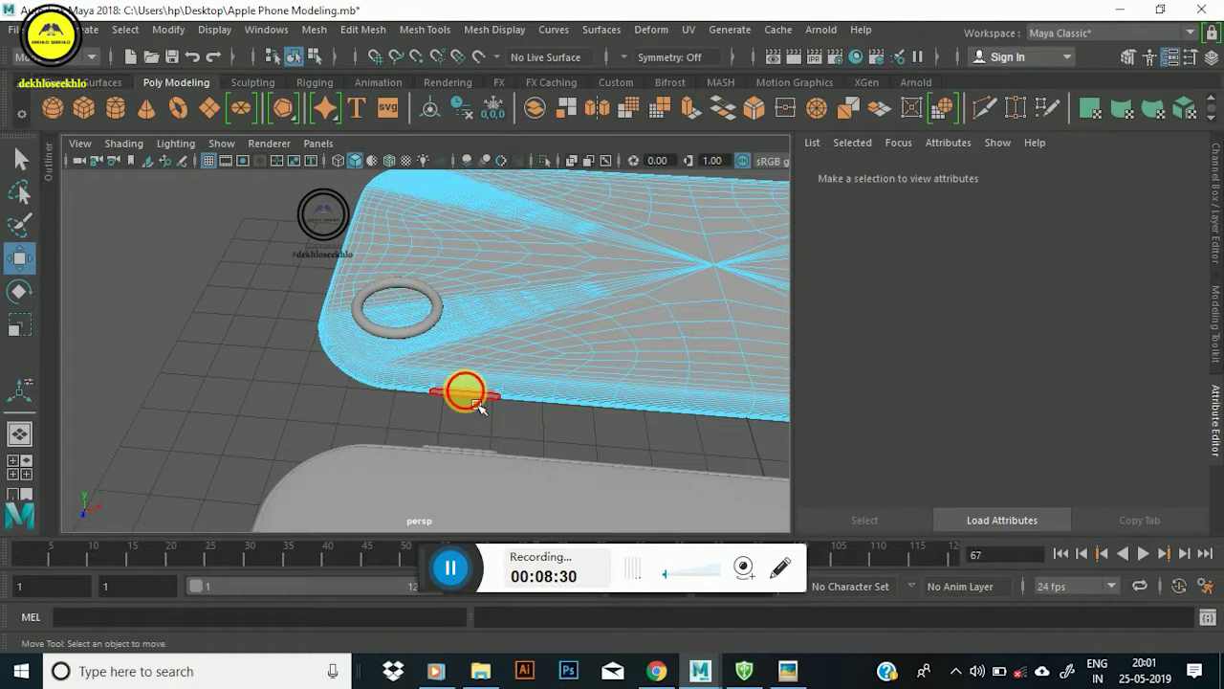
drag(522, 423, 579, 409)
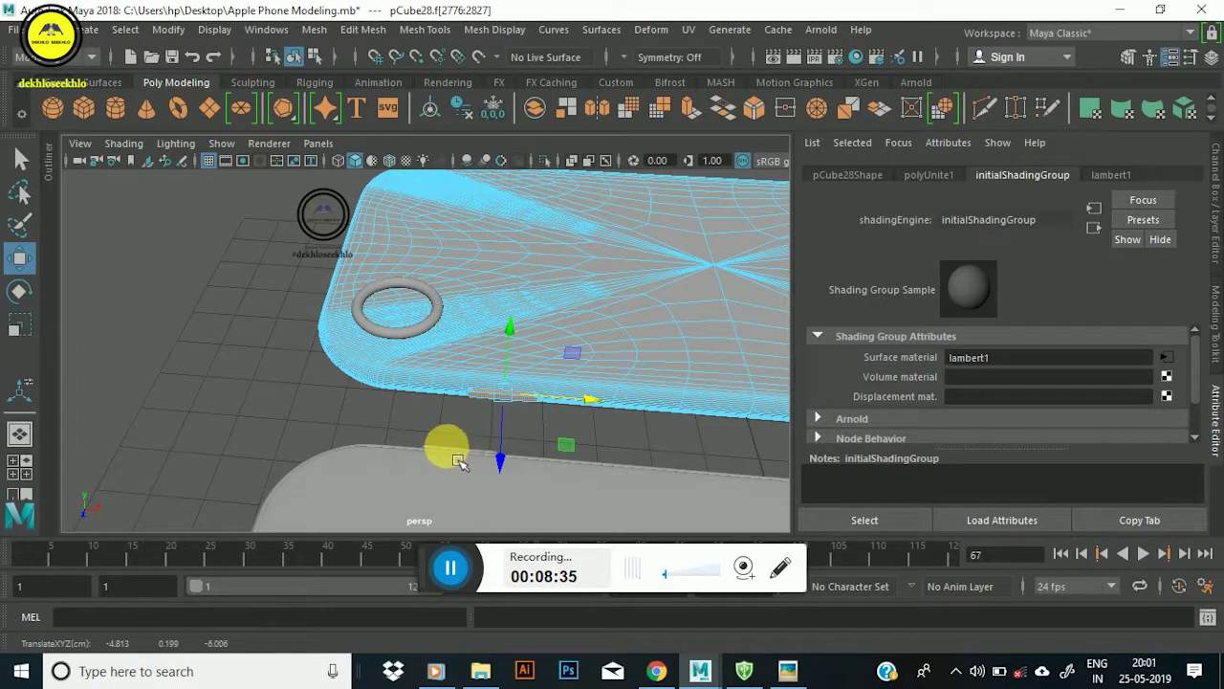
click(459, 462)
drag(458, 450, 579, 476)
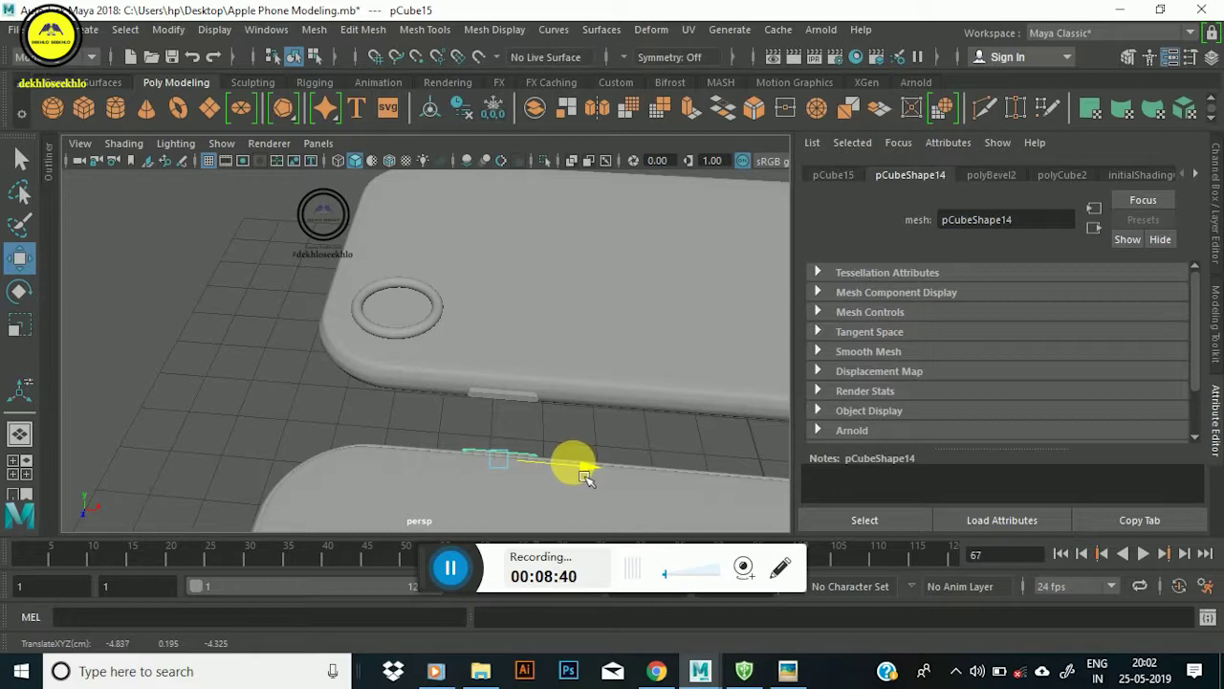
click(426, 342)
mouse_move(540, 300)
alt+mouse_down()
mouse_move(391, 265)
mouse_move(498, 316)
mouse_move(514, 350)
mouse_move(350, 293)
mouse_move(490, 328)
mouse_move(560, 309)
mouse_move(446, 319)
mouse_move(507, 271)
mouse_move(487, 255)
alt+mouse_up()
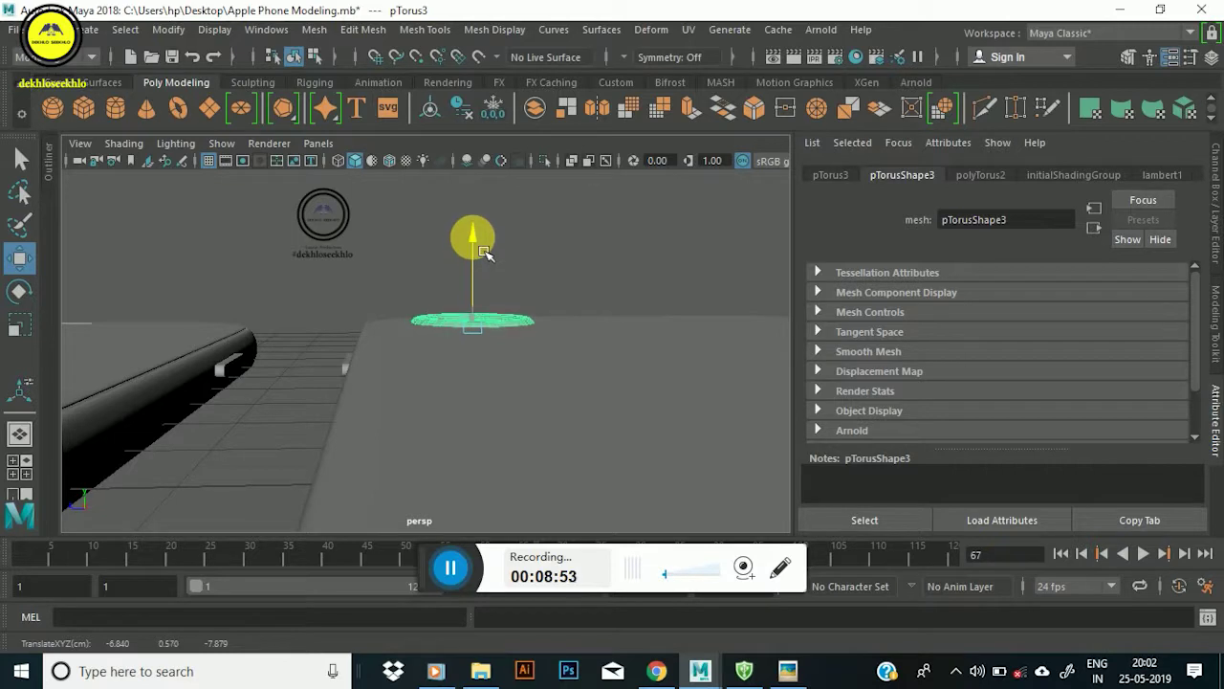
Duplicate the torus, lift it, shrink it and settle it on top of the original ring.
mouse_move(467, 305)
alt+mouse_down()
mouse_move(546, 364)
mouse_move(465, 300)
alt+mouse_up()
scroll(467, 325, up, 3)
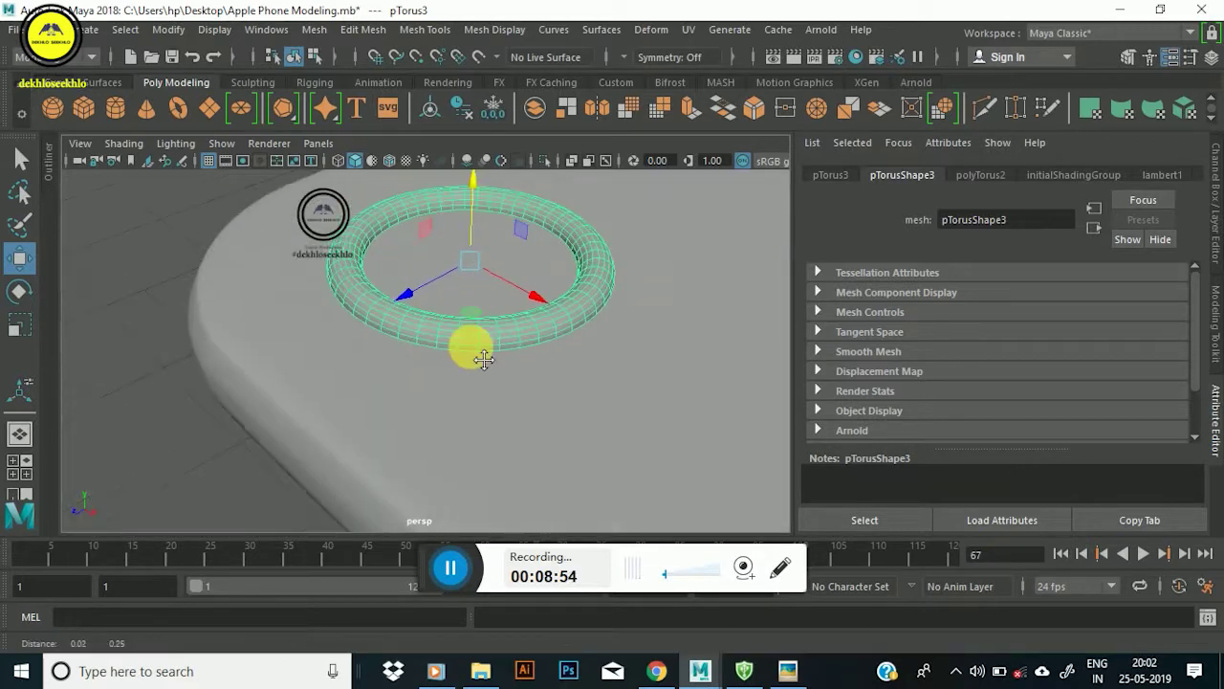
scroll(464, 383, up, 2)
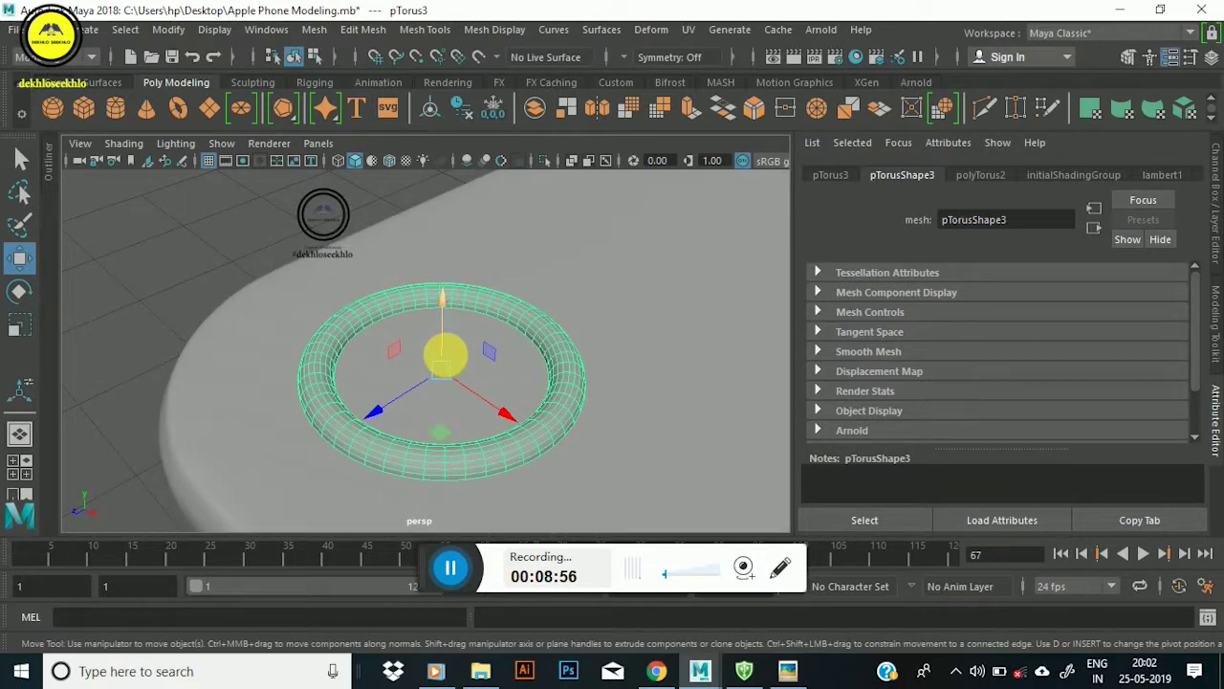
key(ctrl+d)
drag(452, 320, 440, 281)
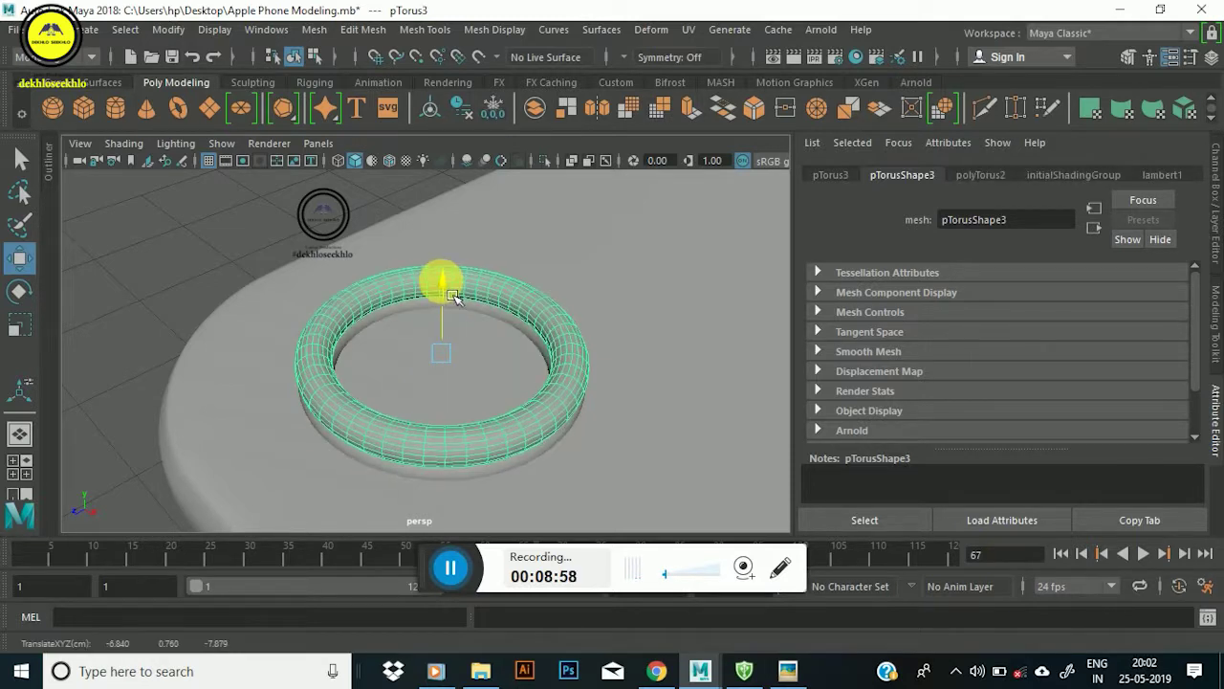
key(r)
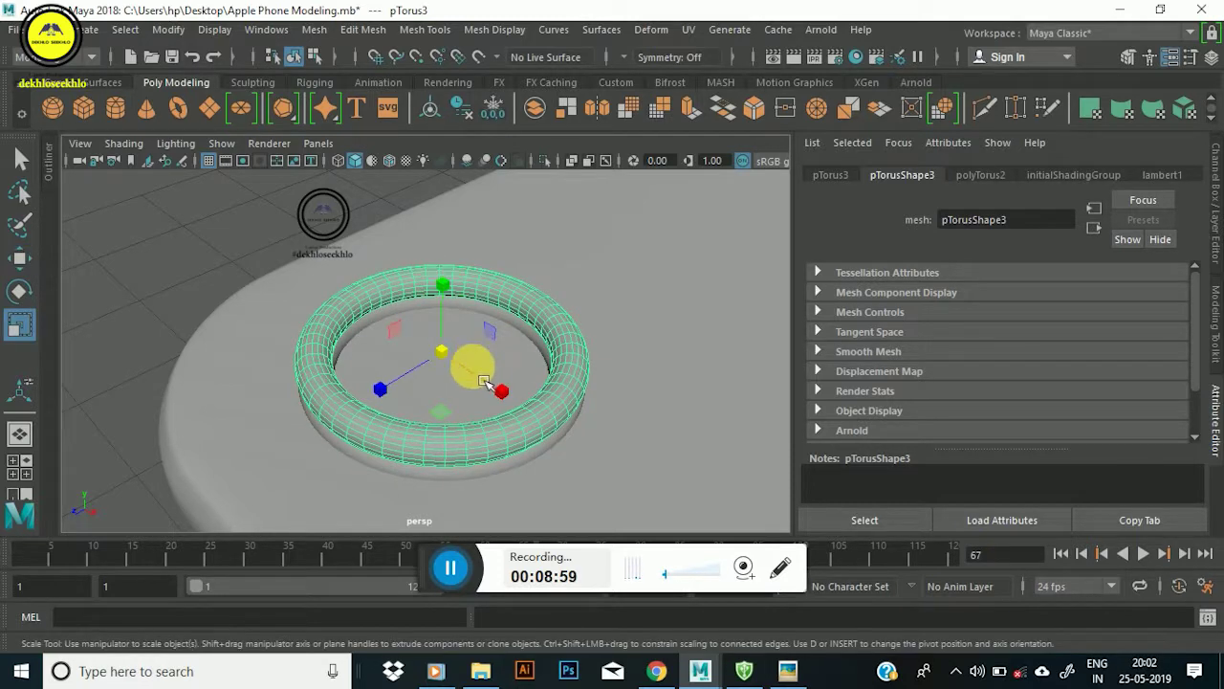
drag(446, 355, 419, 392)
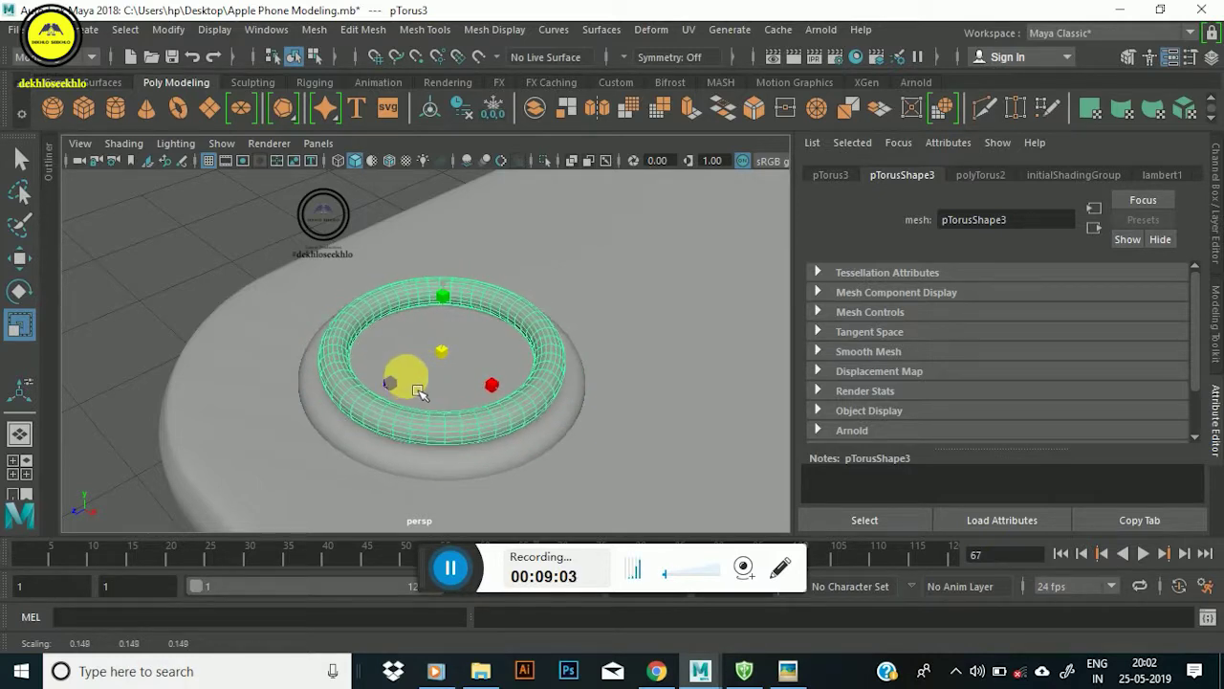
key(w)
drag(454, 309, 459, 323)
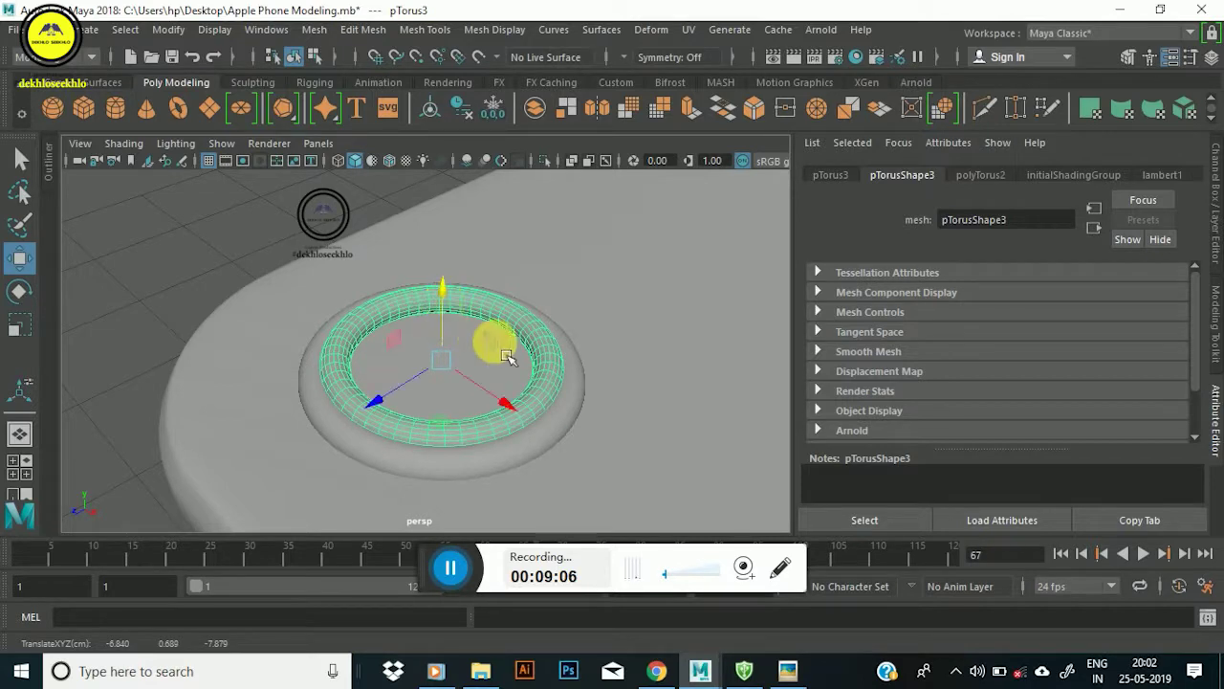
mouse_move(616, 400)
alt+mouse_down()
mouse_move(443, 350)
mouse_move(560, 399)
mouse_move(470, 355)
mouse_move(536, 297)
mouse_move(560, 354)
mouse_move(383, 341)
mouse_move(396, 328)
mouse_move(438, 341)
mouse_move(431, 350)
alt+mouse_up()
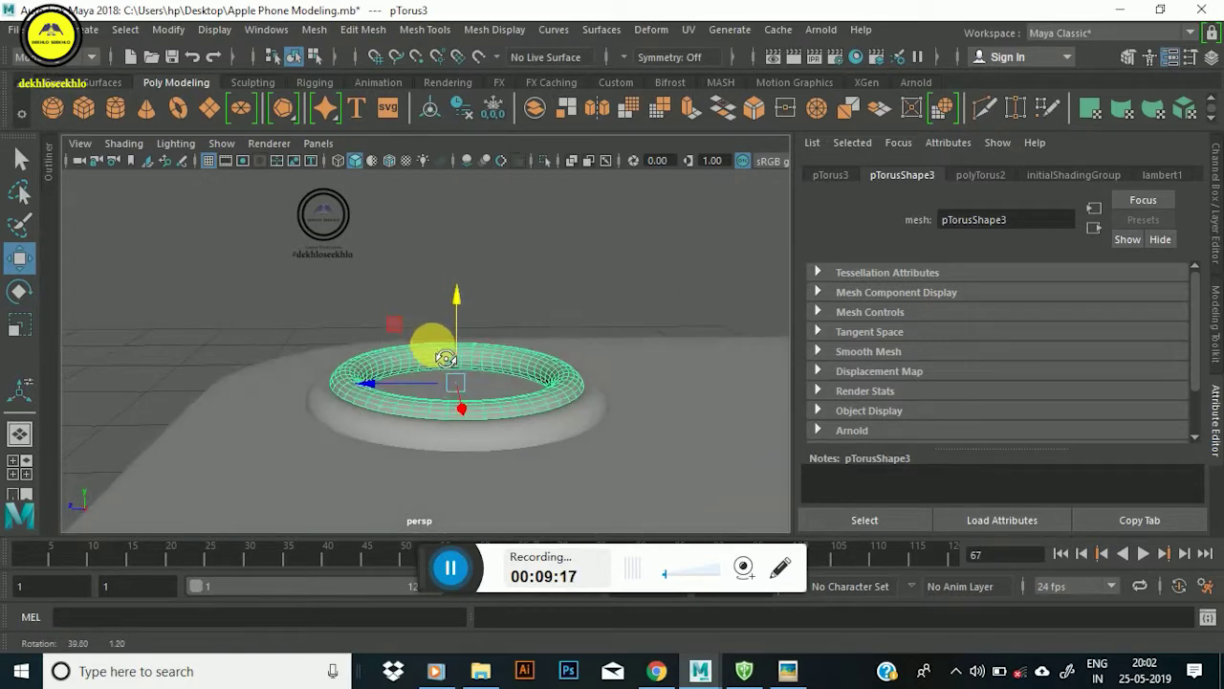
click(538, 440)
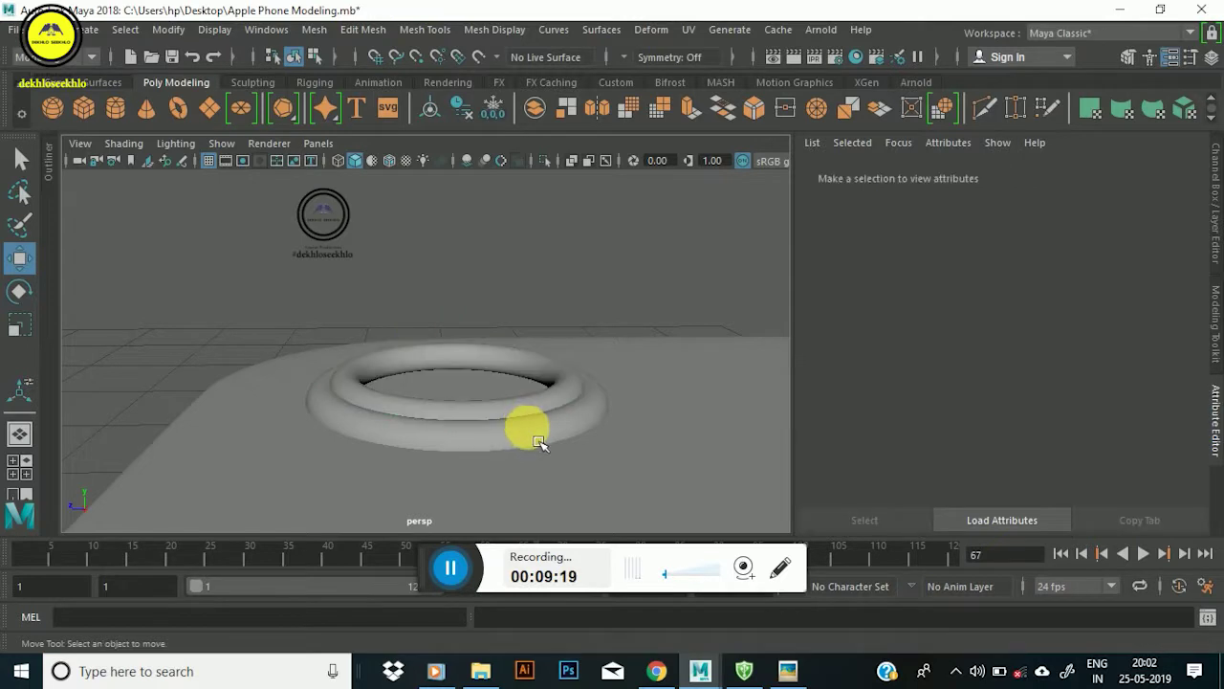
Adjust the camera ring's height on the phone back, then deselect it.
click(538, 440)
mouse_move(479, 351)
mouse_down()
mouse_move(468, 317)
mouse_move(519, 415)
mouse_move(491, 348)
mouse_move(364, 391)
mouse_move(454, 426)
mouse_up()
click(580, 275)
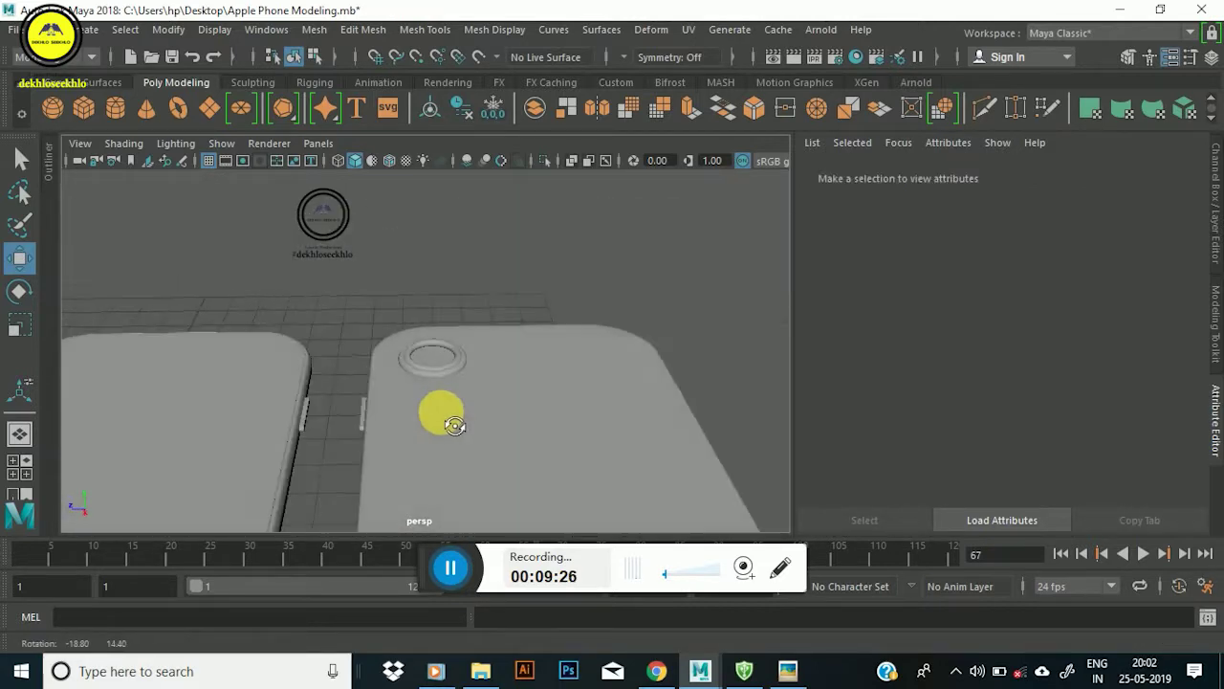
Create a polygon sphere and move it over the camera ring.
scroll(449, 411, up, 5)
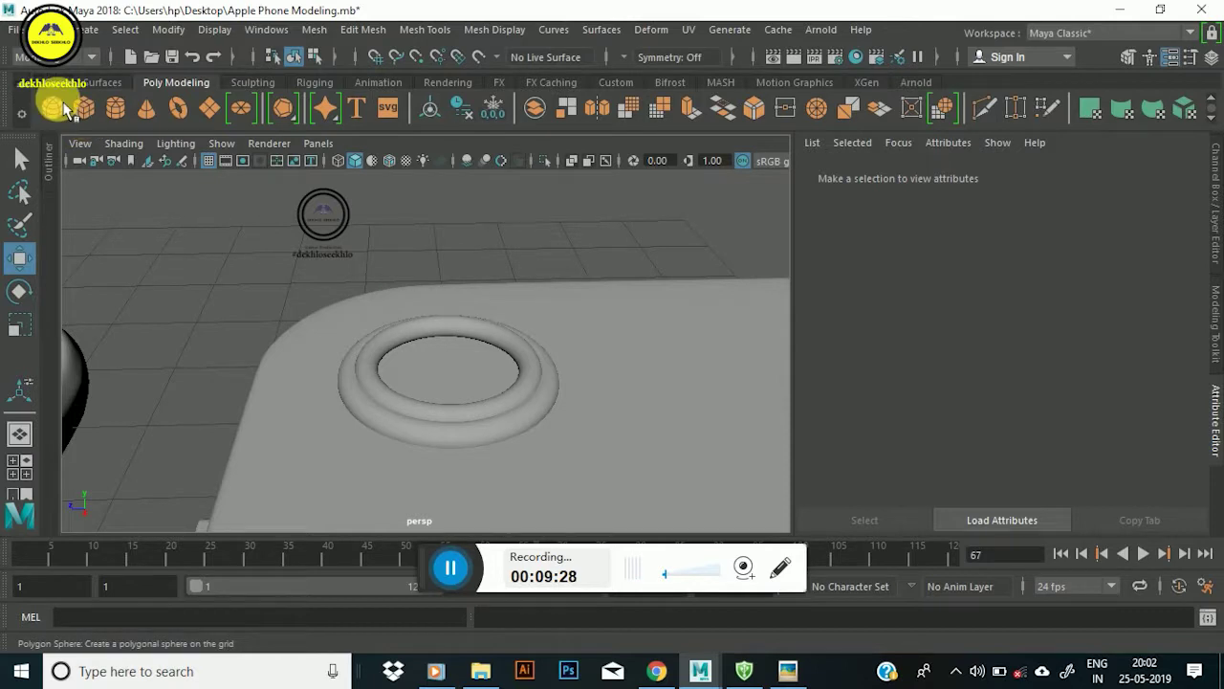
drag(465, 392, 454, 368)
scroll(427, 332, down, 5)
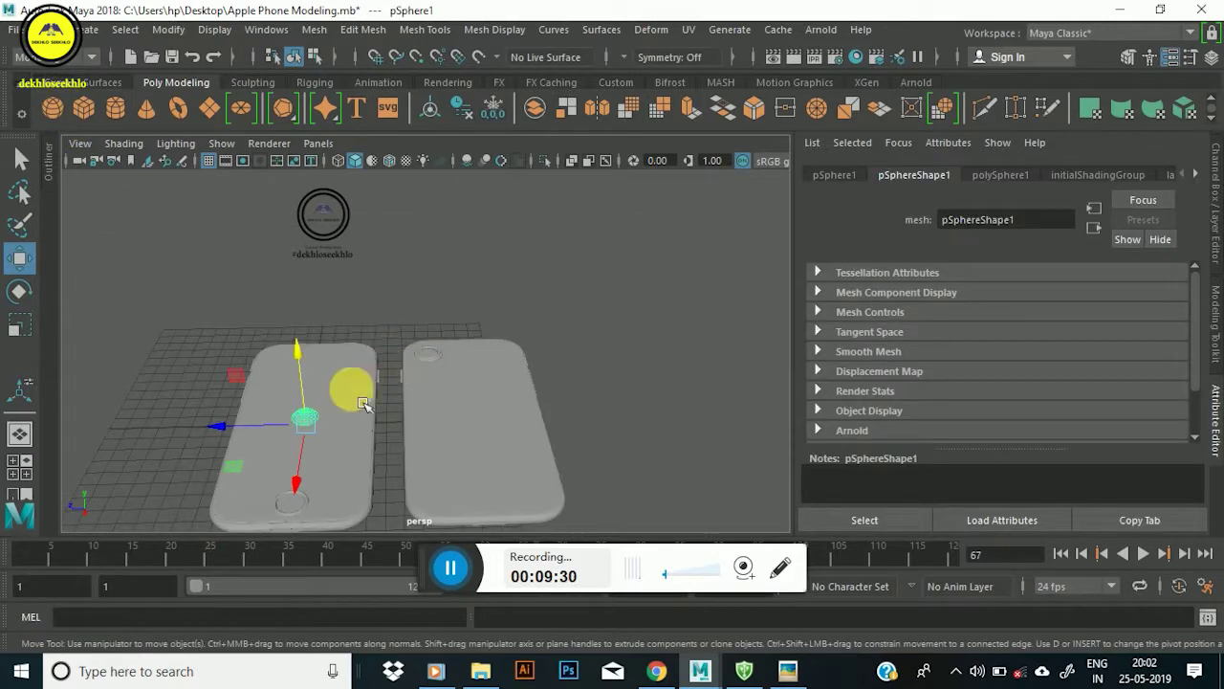
drag(229, 424, 361, 433)
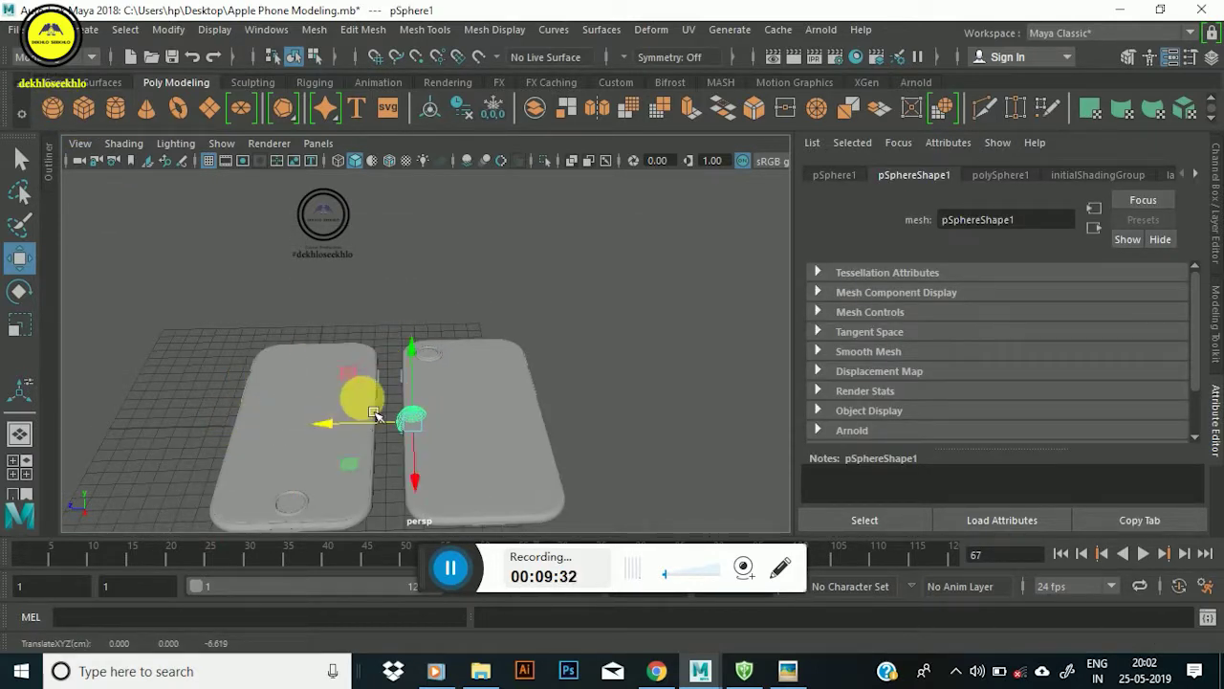
scroll(405, 354, up, 5)
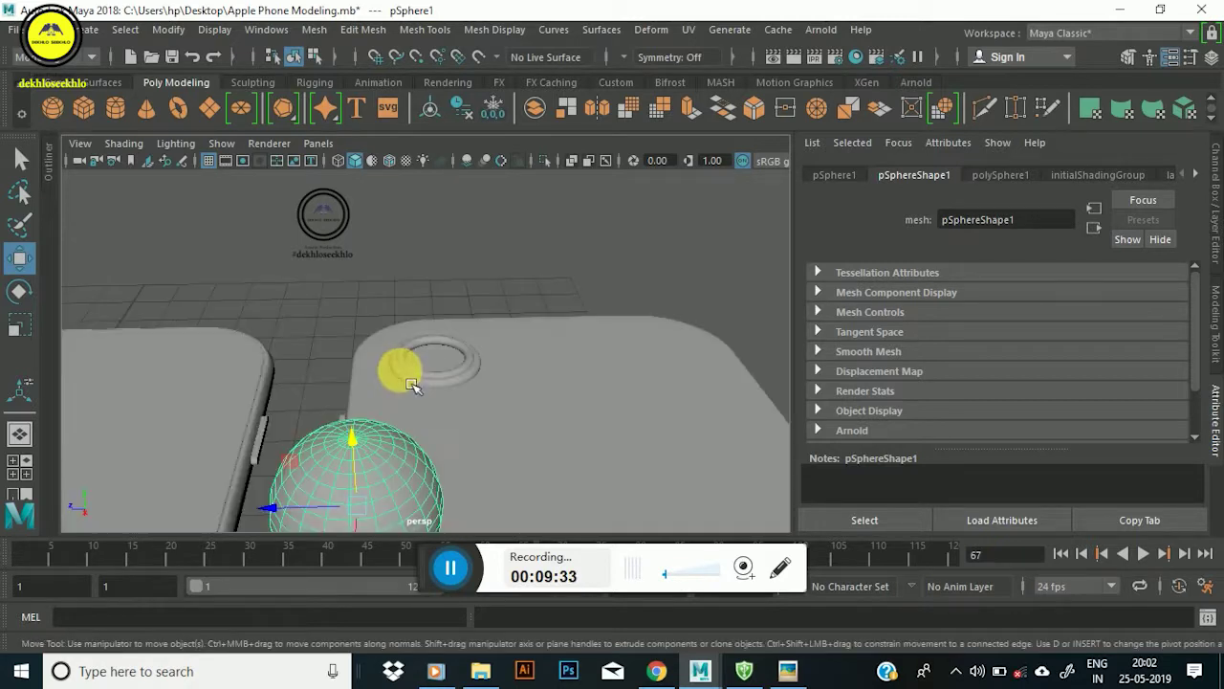
alt+drag(410, 374, 473, 358)
drag(667, 230, 651, 296)
drag(717, 357, 469, 334)
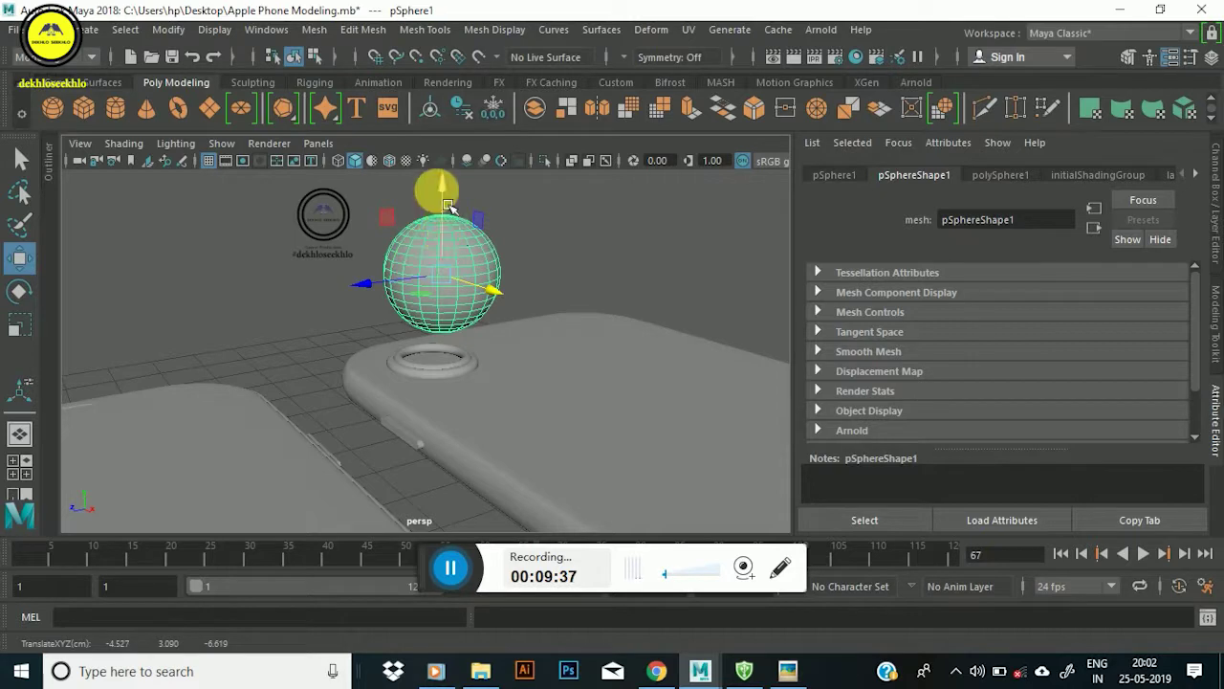
Lower the sphere toward the camera ring and shift it left to sit above it.
drag(438, 189, 449, 375)
scroll(450, 375, up, 3)
scroll(538, 354, down, 2)
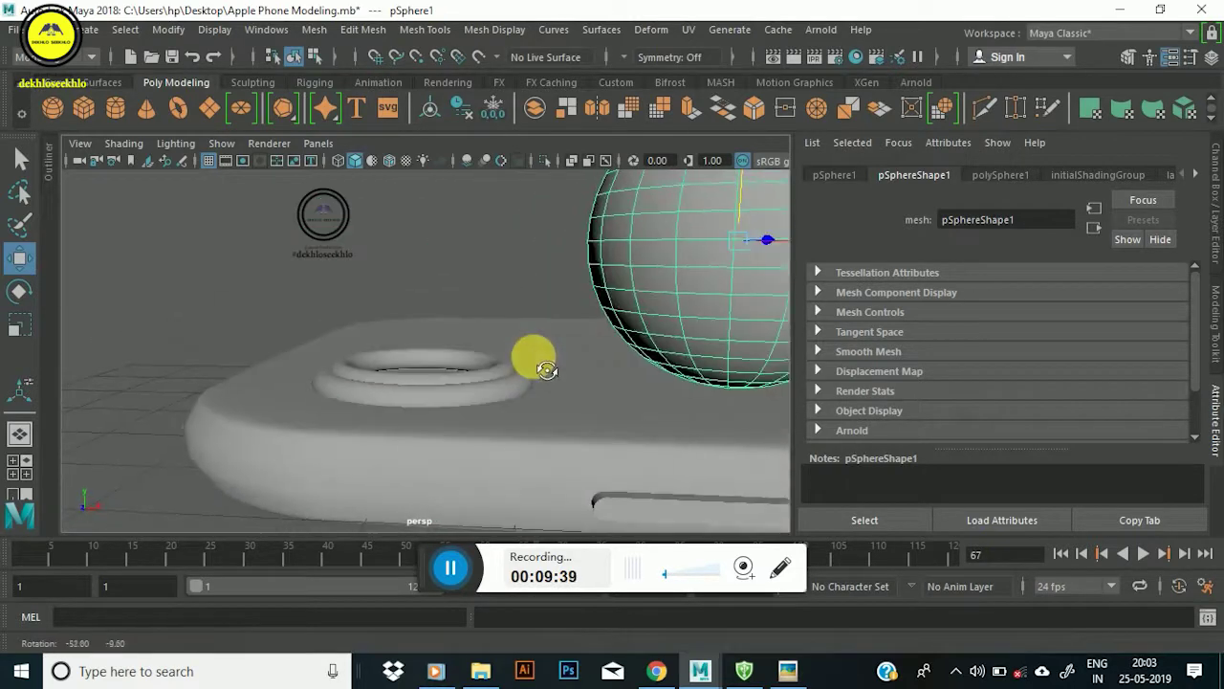
scroll(519, 364, down, 2)
scroll(520, 406, down, 1)
scroll(519, 405, down, 1)
mouse_move(568, 369)
mouse_down()
mouse_move(470, 382)
mouse_move(406, 361)
mouse_up()
click(330, 260)
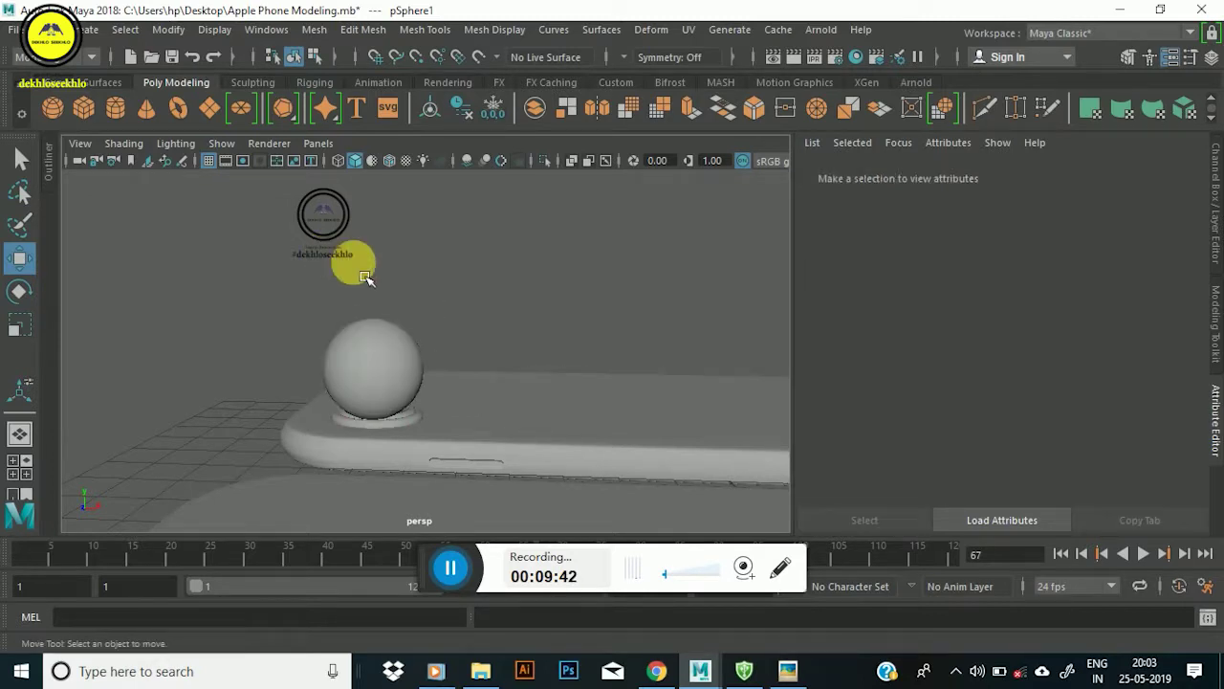
click(424, 364)
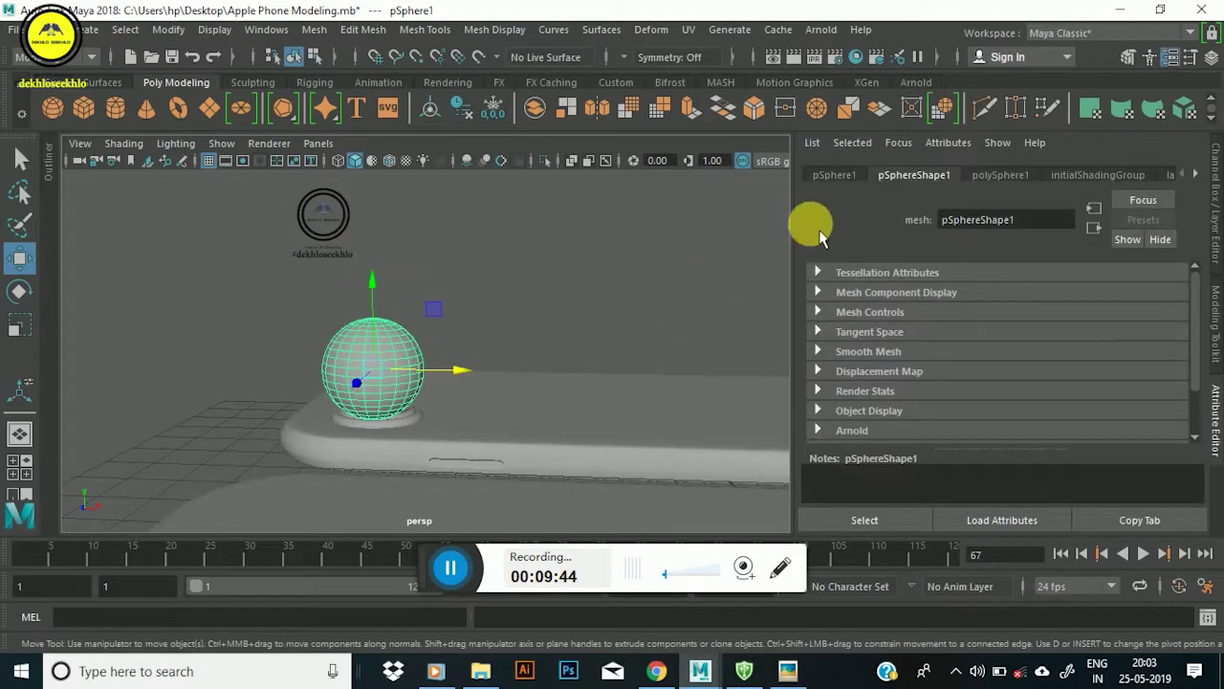
Switch the sphere to face mode and marquee-select its lower-half faces.
click(1215, 421)
mouse_move(682, 322)
alt+mouse_down()
mouse_move(510, 306)
mouse_move(514, 323)
mouse_move(504, 310)
alt+mouse_up()
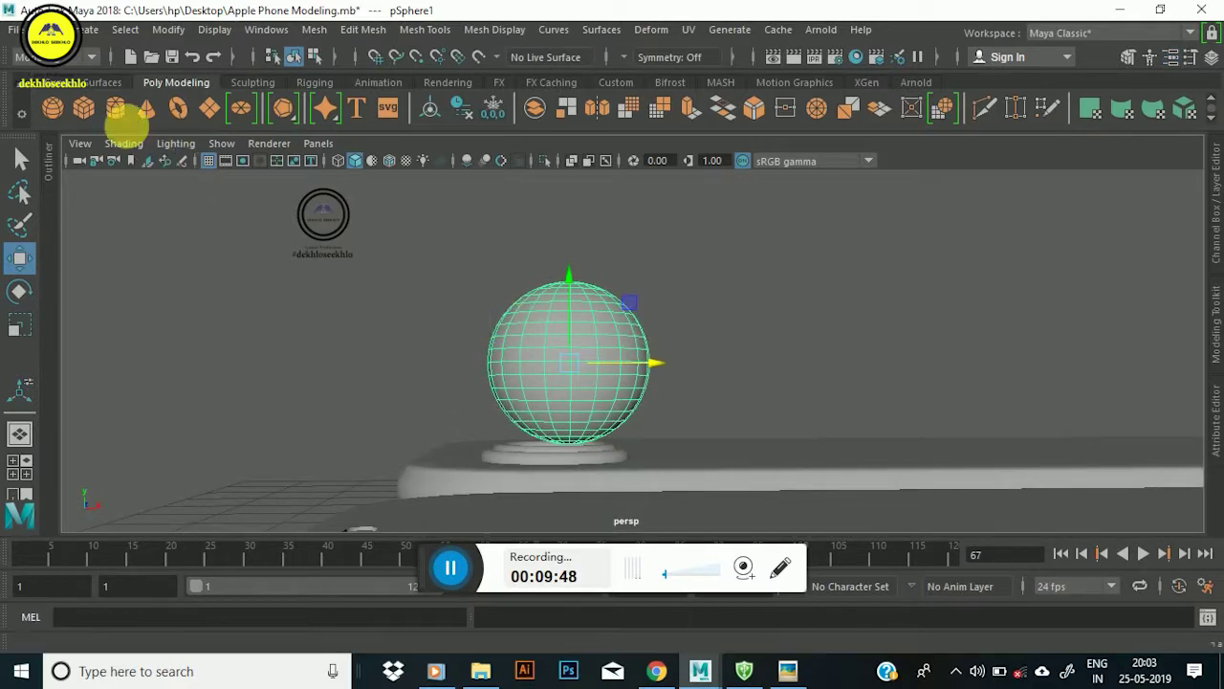
right_drag(620, 328, 628, 207)
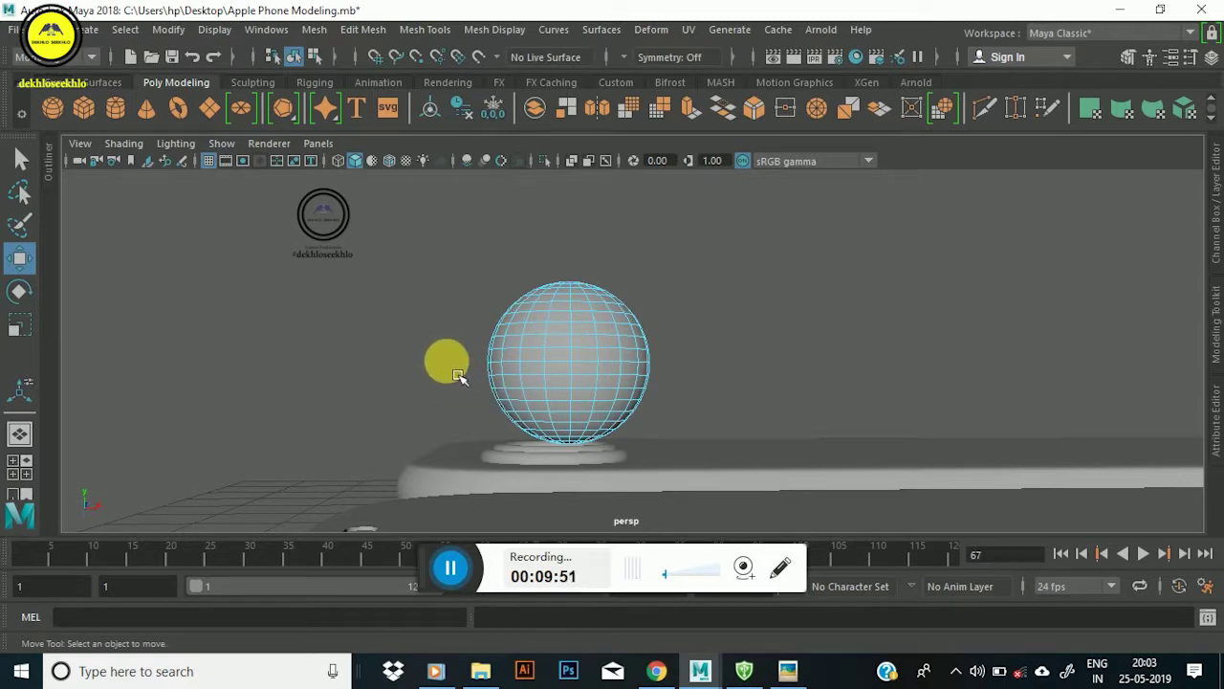
drag(560, 394, 705, 447)
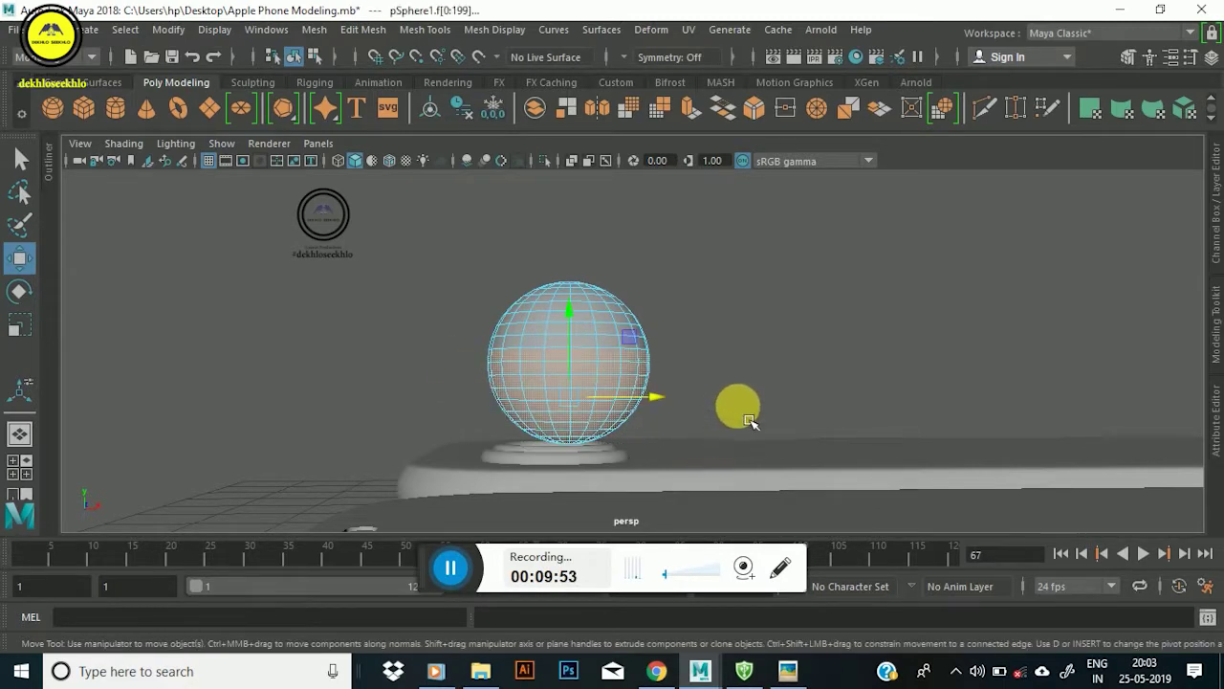
Delete the sphere's lower faces to leave a hemisphere, returning to object mode.
key(Delete)
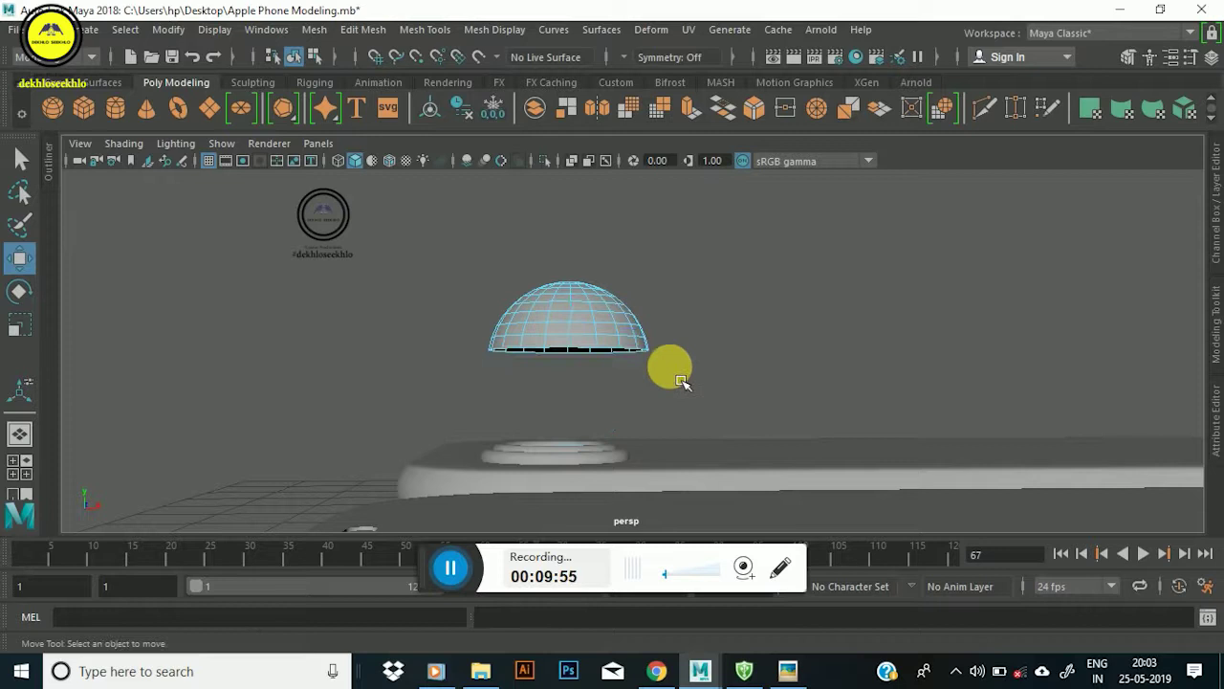
right_drag(571, 328, 643, 124)
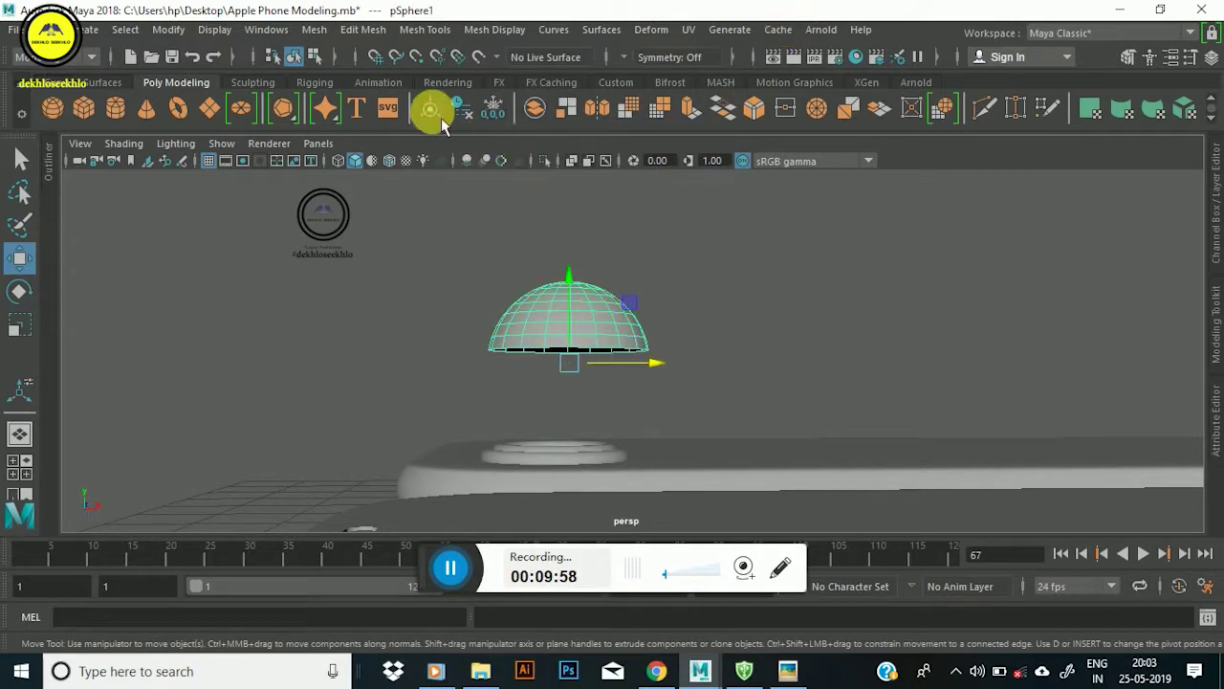
mouse_move(669, 282)
alt+mouse_down()
mouse_move(508, 322)
mouse_move(547, 341)
alt+mouse_up()
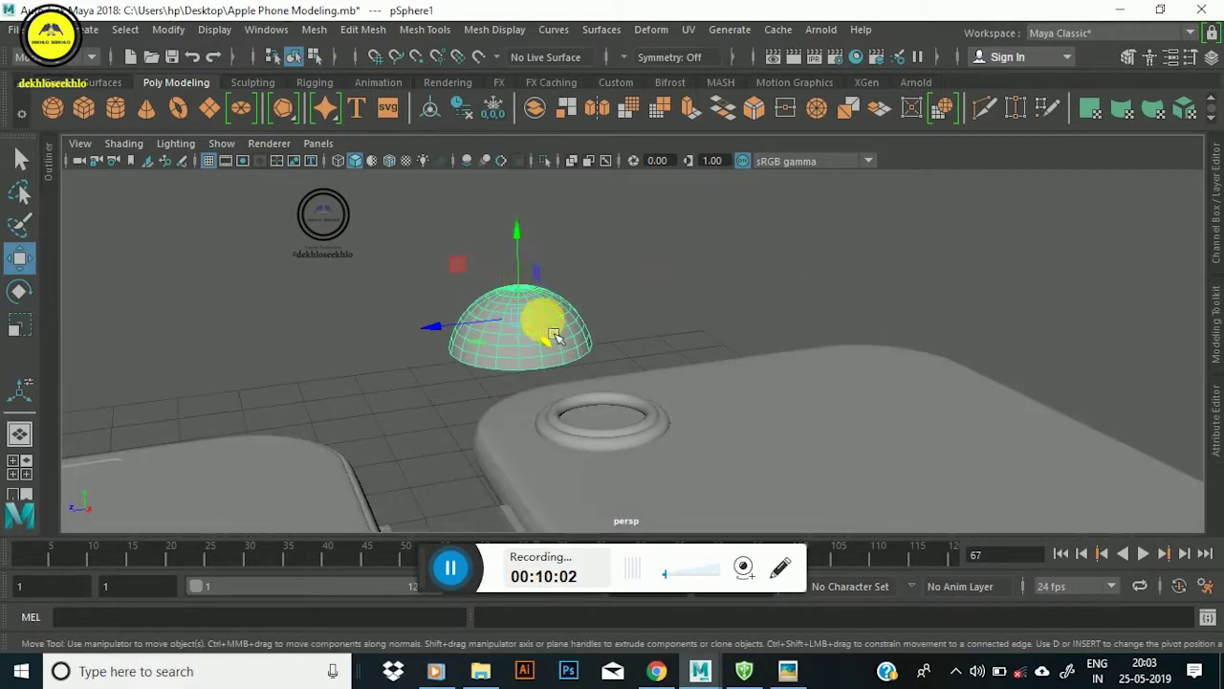
Shrink the hemisphere and centre it inside the stacked camera rings as the lens.
key(r)
mouse_move(519, 314)
mouse_down()
mouse_move(499, 360)
mouse_move(562, 350)
mouse_up()
key(w)
mouse_move(609, 243)
mouse_down()
mouse_move(608, 347)
mouse_move(588, 425)
mouse_move(642, 319)
mouse_up()
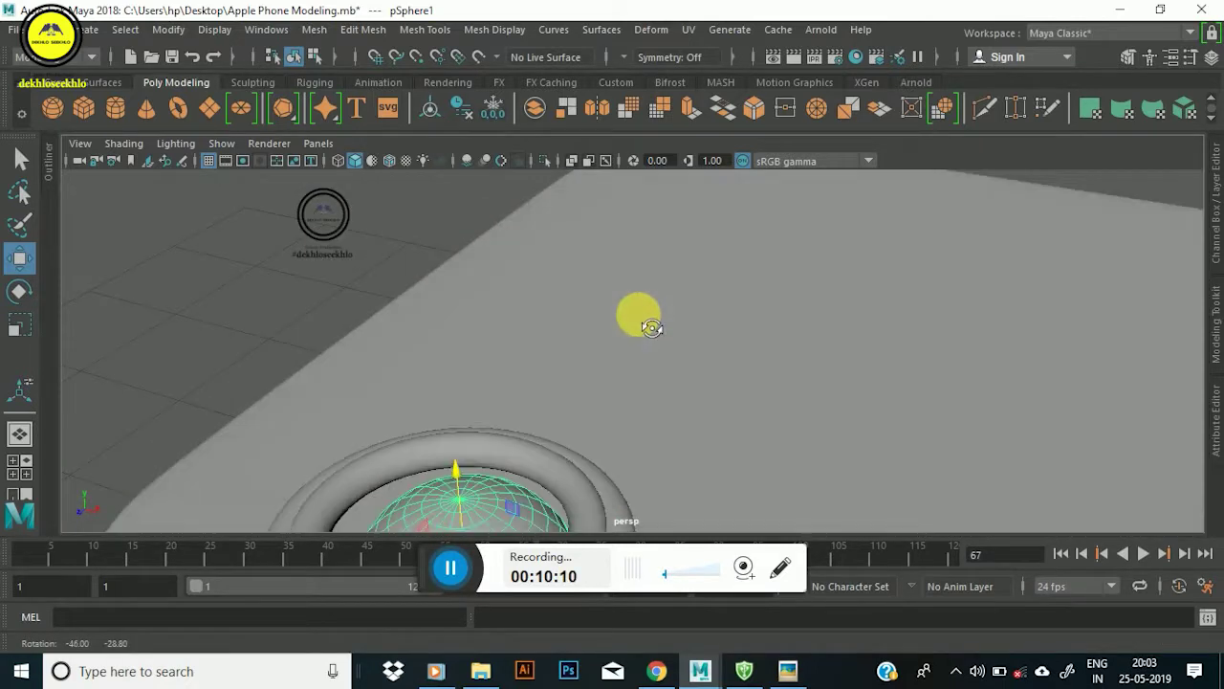
alt+middle_drag(508, 402, 623, 203)
alt+right_drag(623, 203, 560, 341)
alt+drag(560, 341, 574, 328)
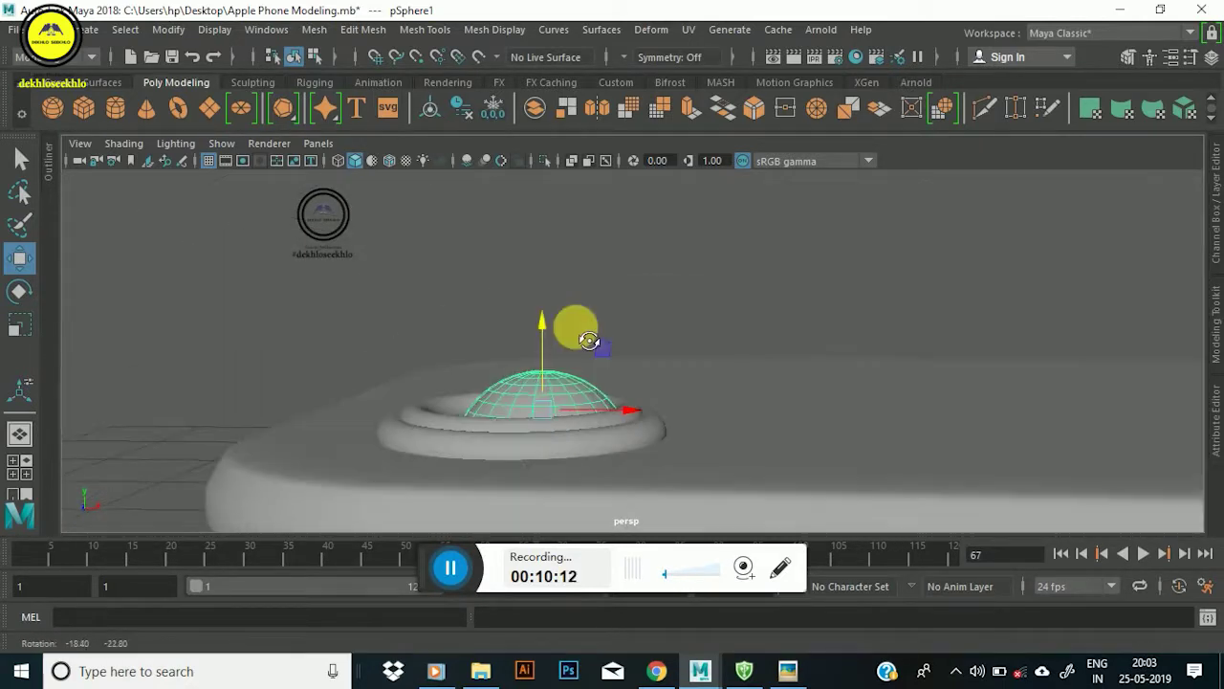
drag(655, 436, 617, 439)
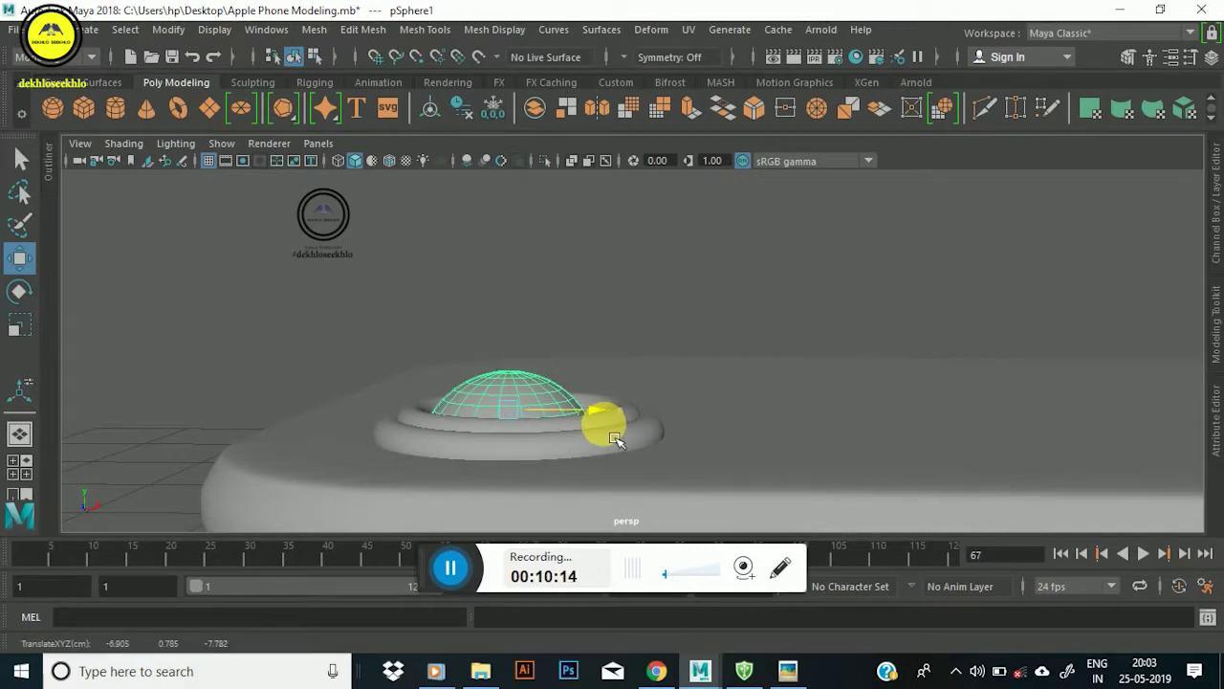
mouse_move(537, 373)
alt+mouse_down()
mouse_move(555, 446)
mouse_move(580, 414)
alt+mouse_up()
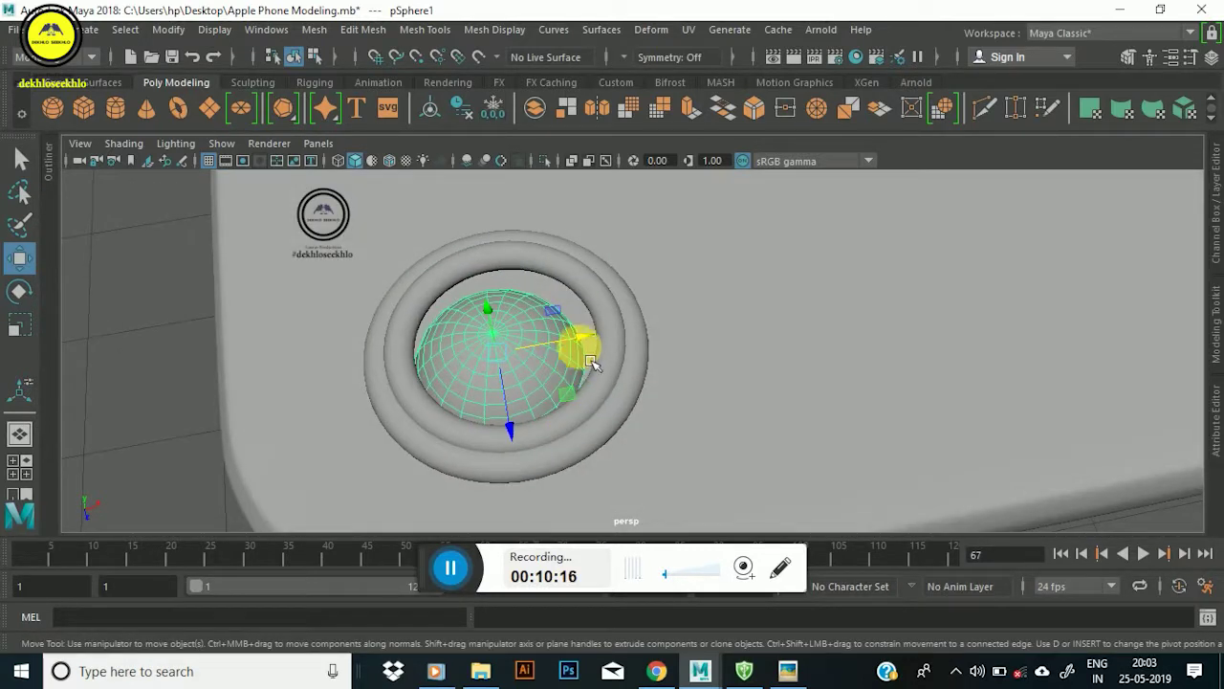
drag(590, 362, 601, 353)
drag(529, 451, 564, 406)
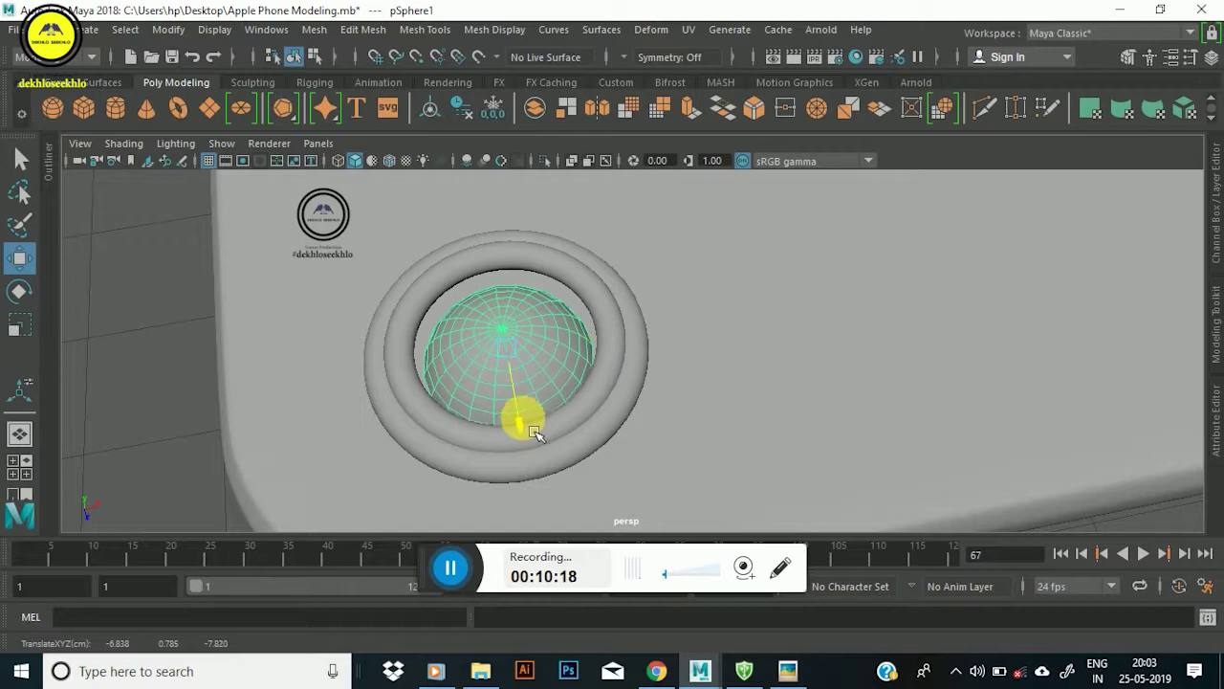
key(space)
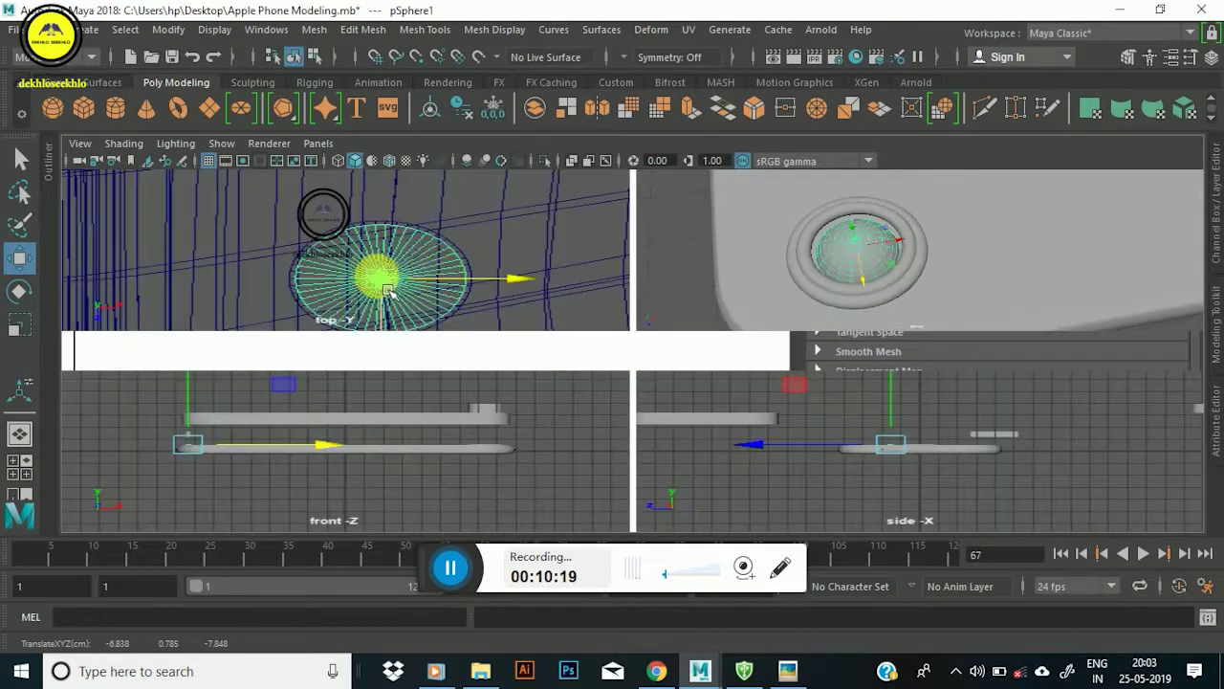
key(space)
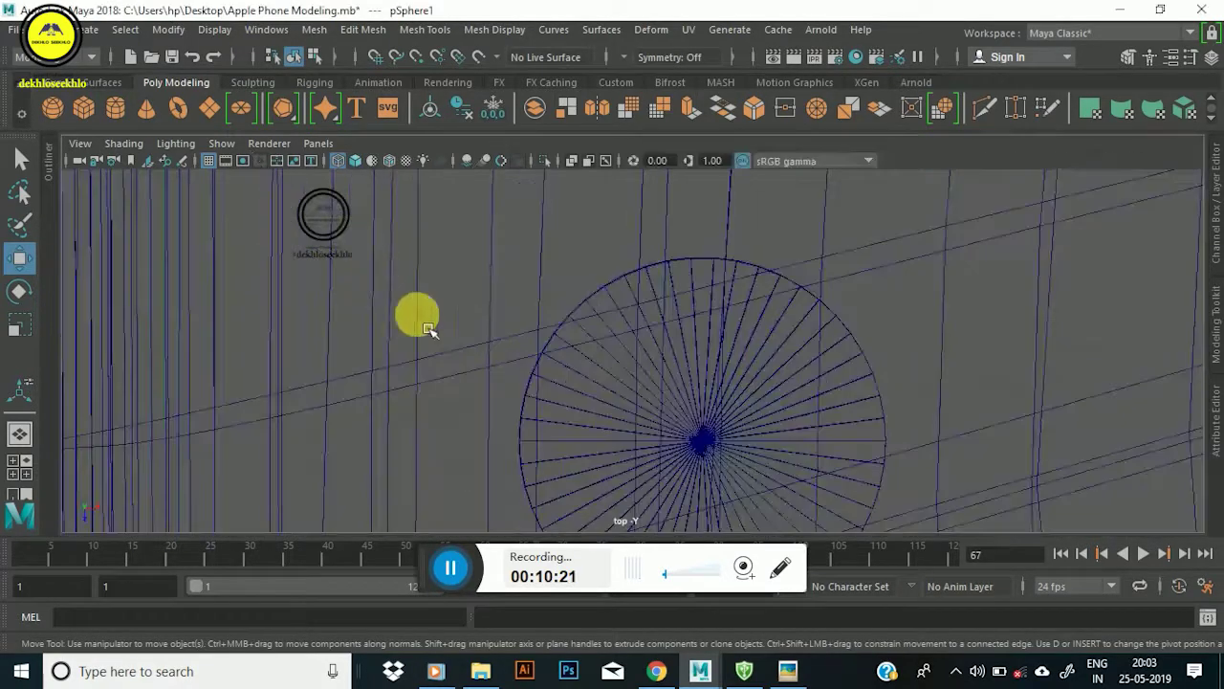
scroll(459, 340, down, 5)
scroll(583, 354, down, 1)
scroll(654, 344, down, 1)
scroll(678, 323, down, 2)
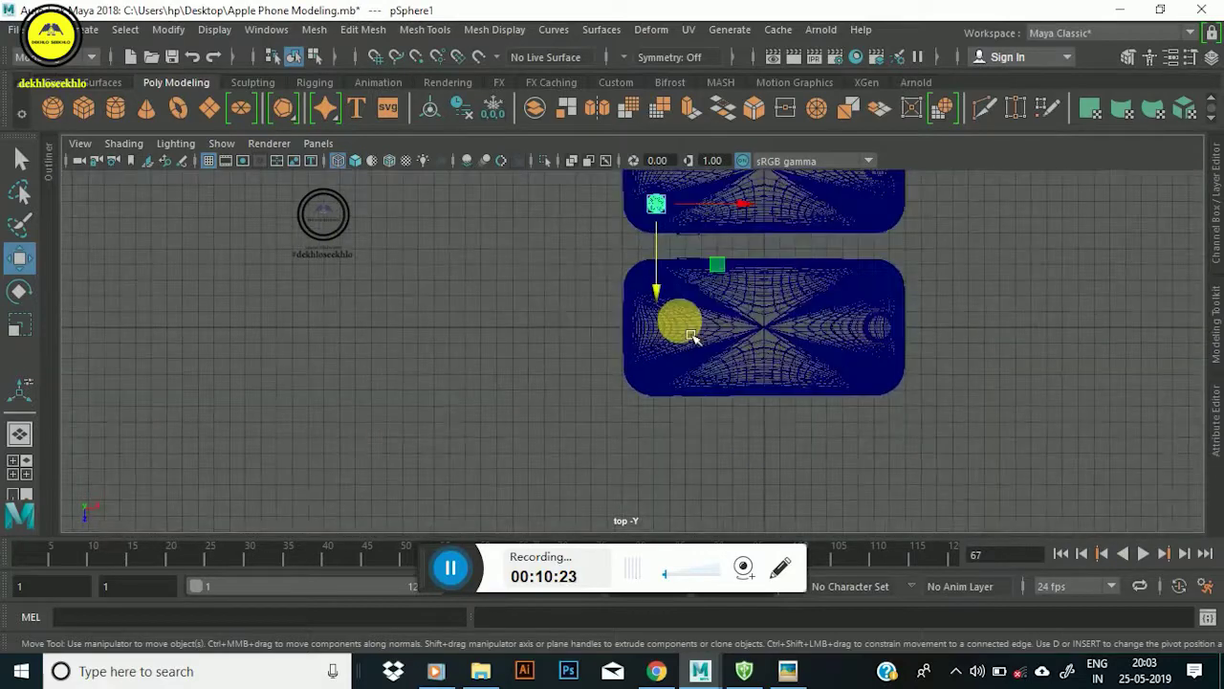
key(5)
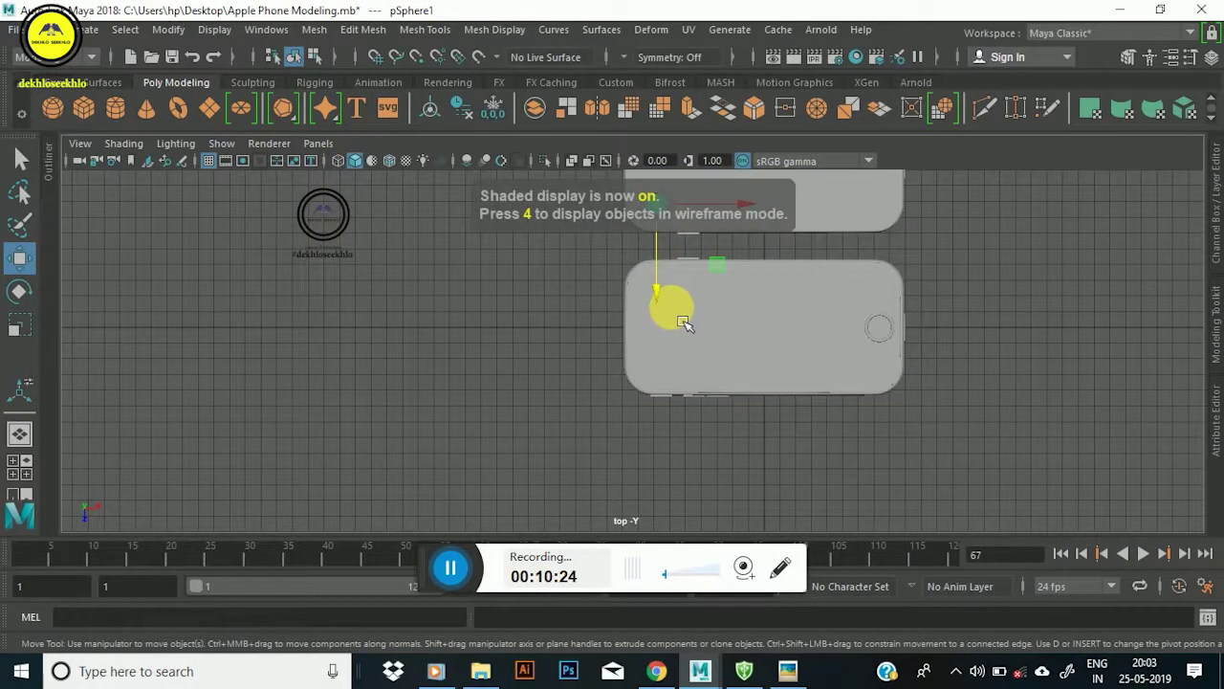
scroll(683, 323, down, 1)
key(f)
scroll(590, 358, down, 4)
scroll(622, 345, down, 2)
scroll(641, 373, up, 3)
scroll(641, 373, up, 2)
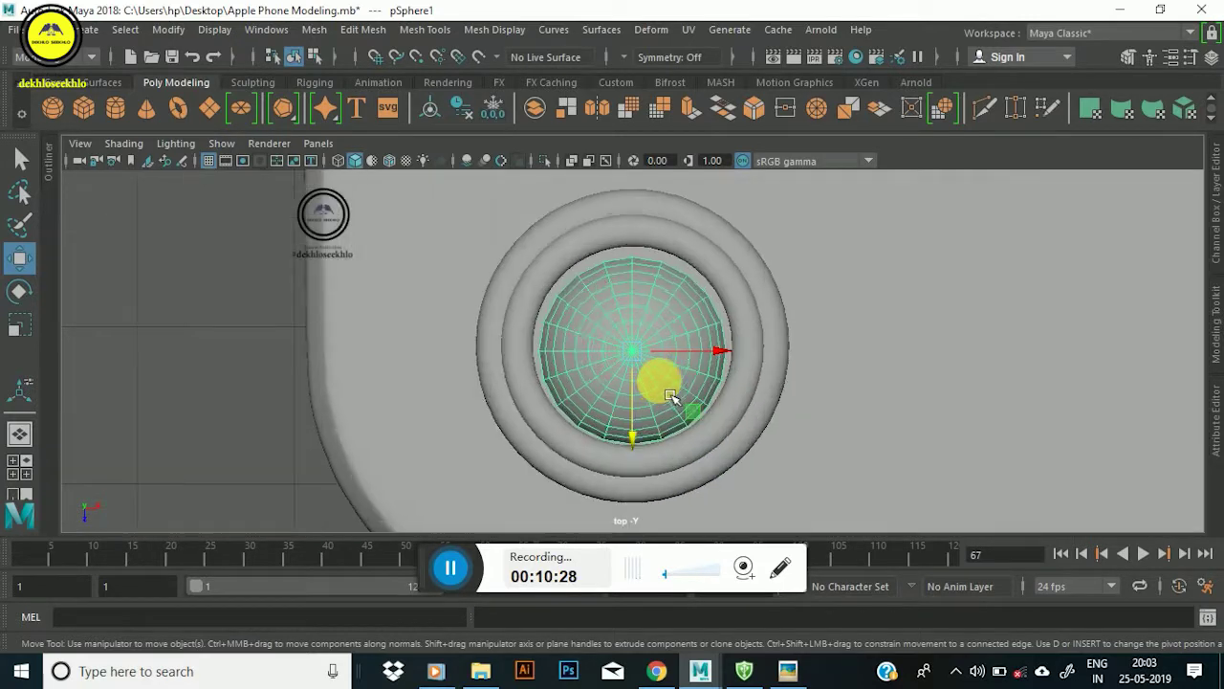
drag(655, 453, 651, 451)
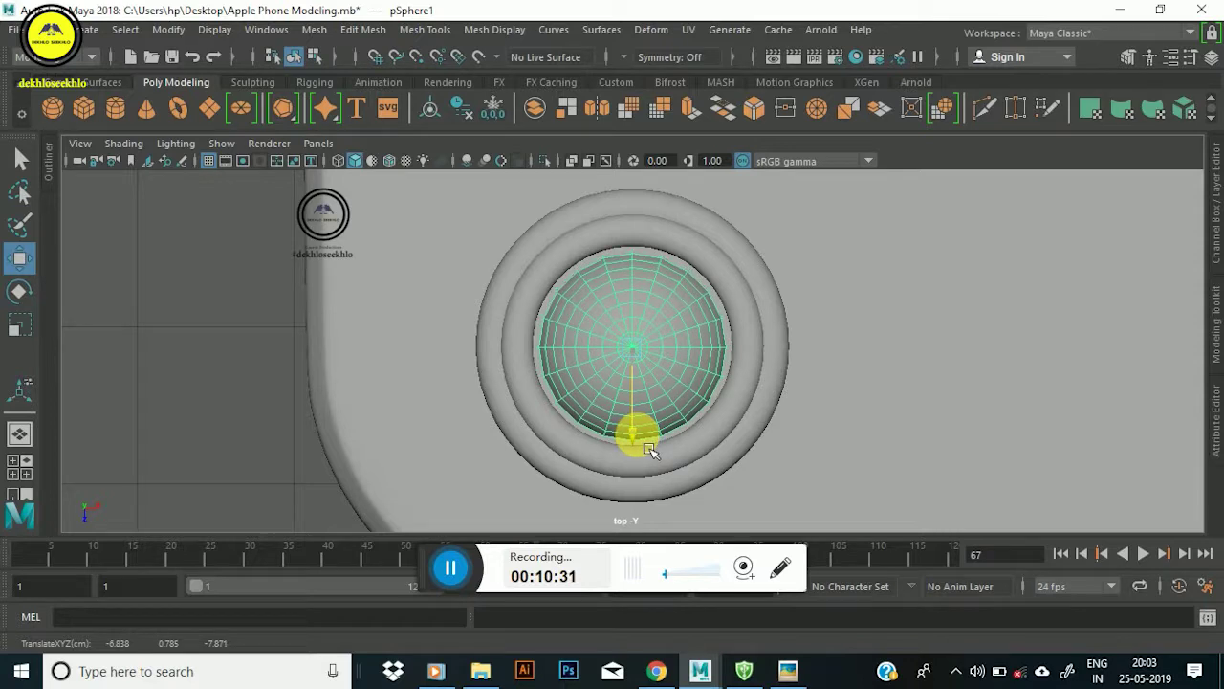
key(r)
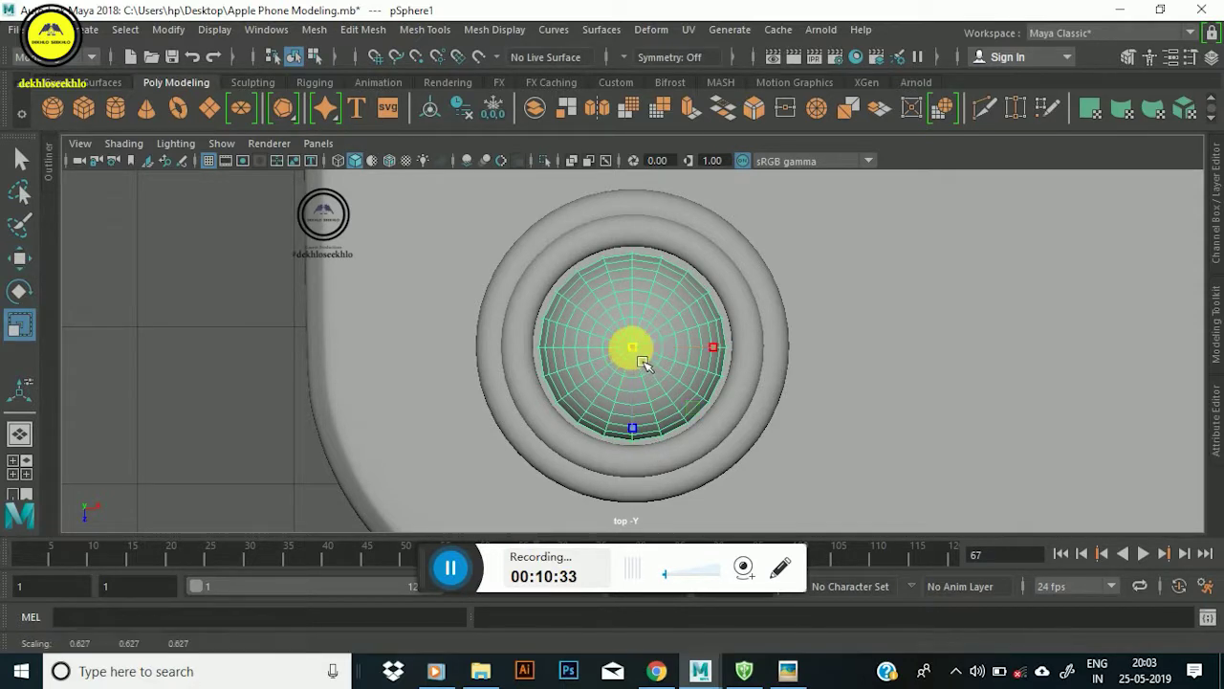
drag(641, 366, 653, 359)
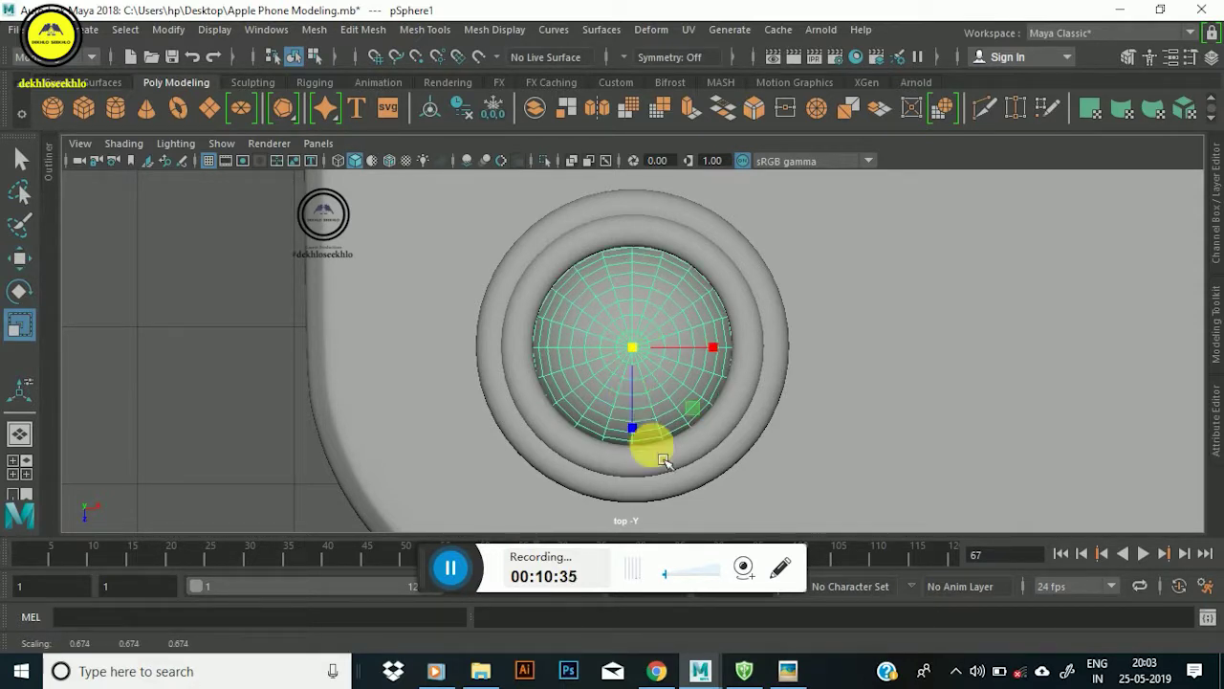
key(w)
drag(648, 457, 650, 452)
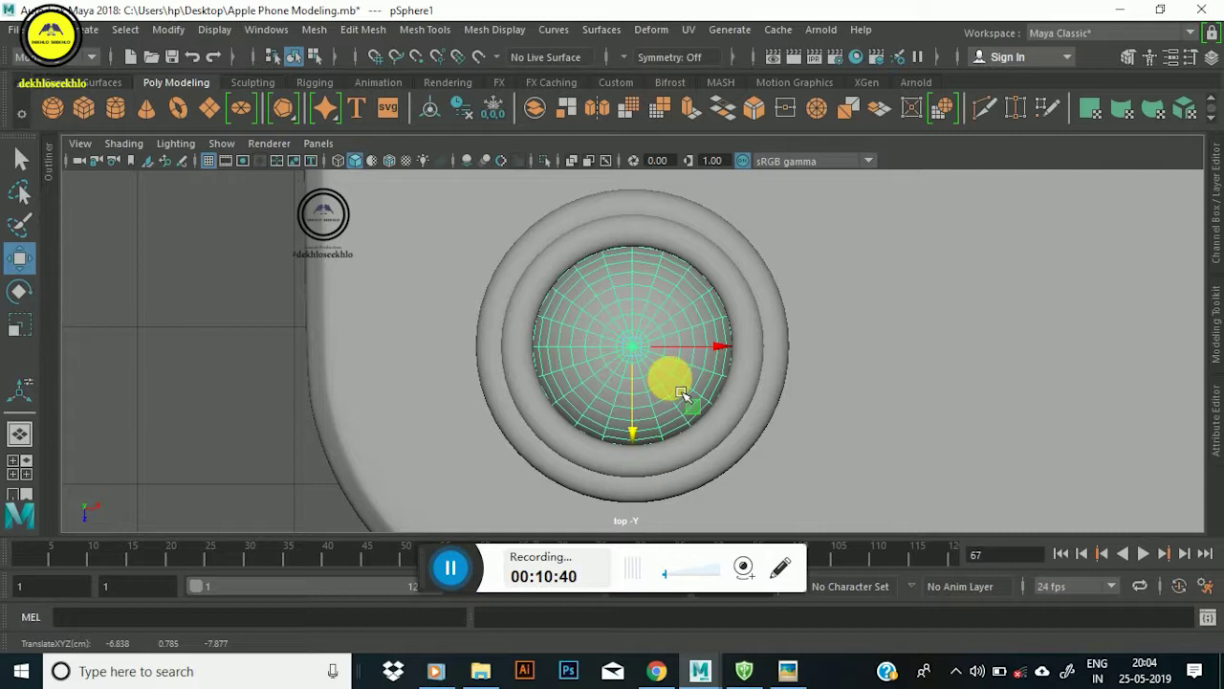
key(space)
key(space)
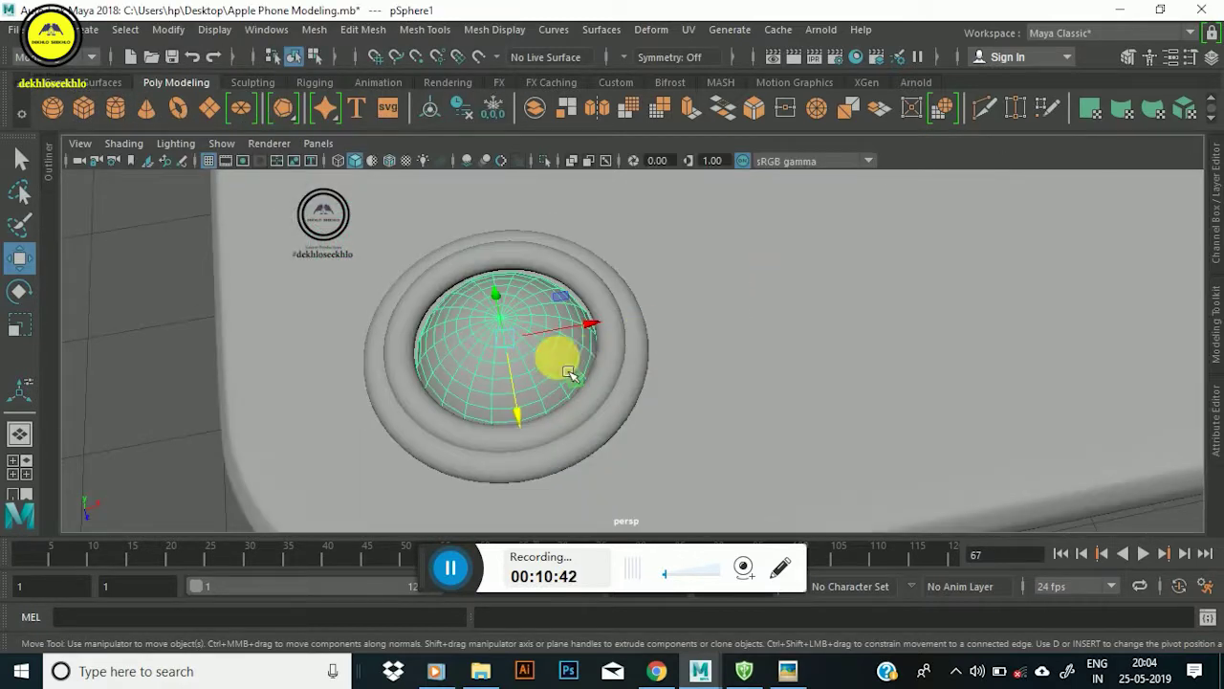
mouse_move(564, 399)
alt+mouse_down()
mouse_move(795, 399)
mouse_move(637, 347)
mouse_move(669, 443)
mouse_move(755, 483)
mouse_move(587, 374)
mouse_move(648, 396)
mouse_move(658, 364)
mouse_move(760, 486)
alt+mouse_up()
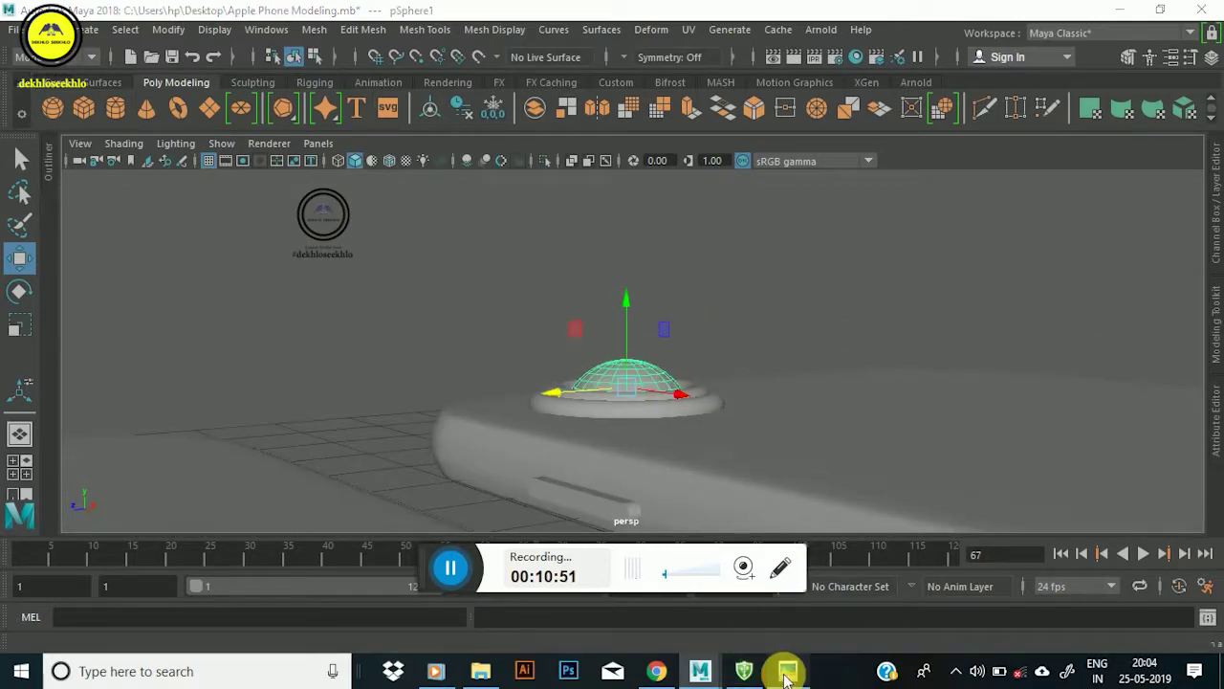
Glance at the iPhone 8 reference photo, then zoom in close on the sphere in the ring.
click(786, 672)
click(788, 670)
mouse_move(670, 355)
alt+mouse_down()
mouse_move(679, 380)
mouse_move(637, 357)
alt+mouse_up()
mouse_move(637, 357)
alt+right_down()
mouse_move(947, 317)
mouse_move(773, 268)
alt+right_up()
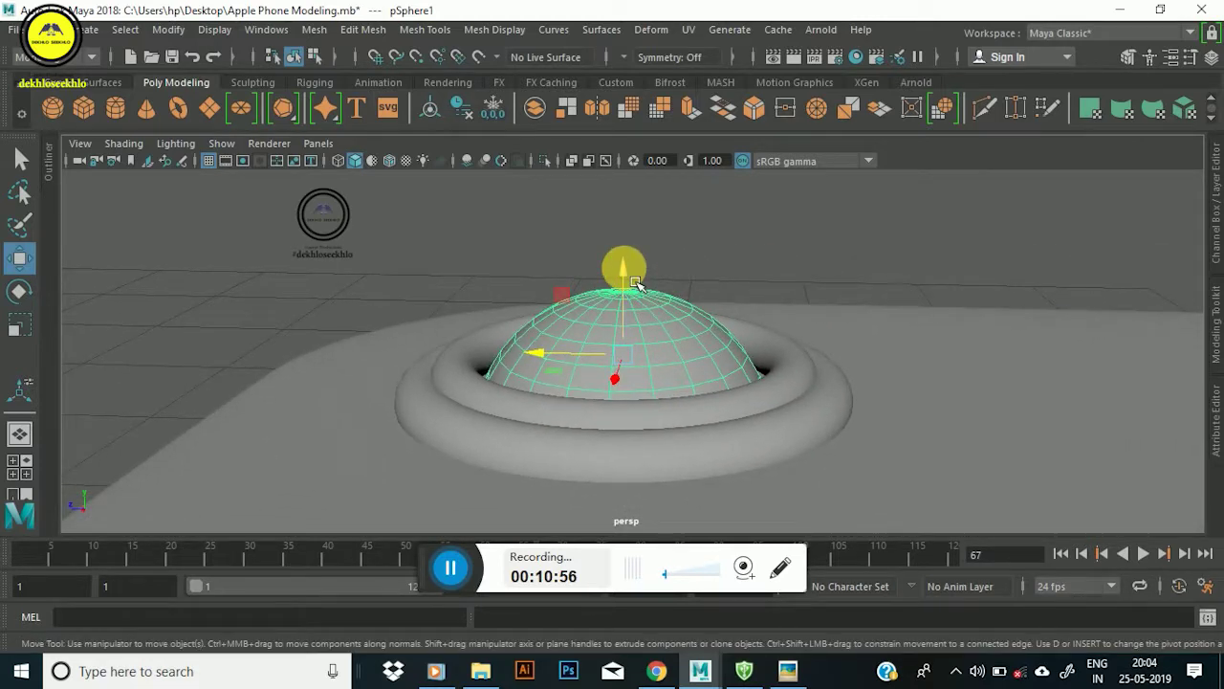
Flatten the sphere into a shallow dome scaled 0.674 by 0.373 and inspect it.
key(r)
drag(636, 284, 647, 317)
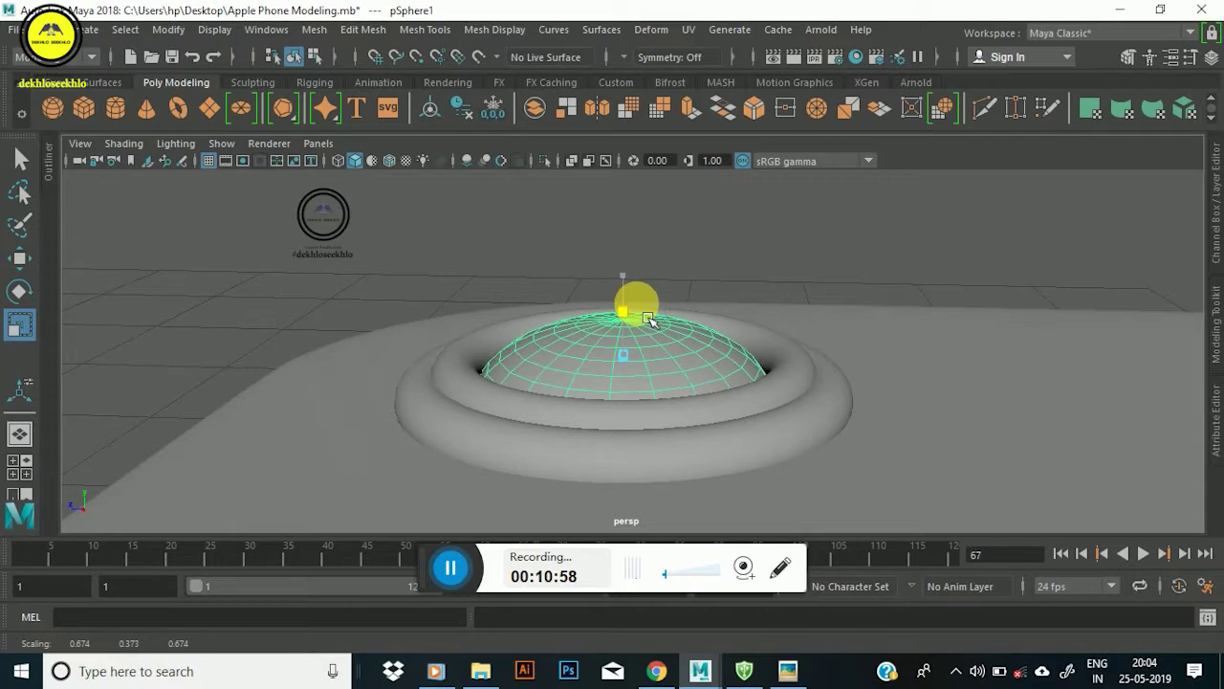
key(w)
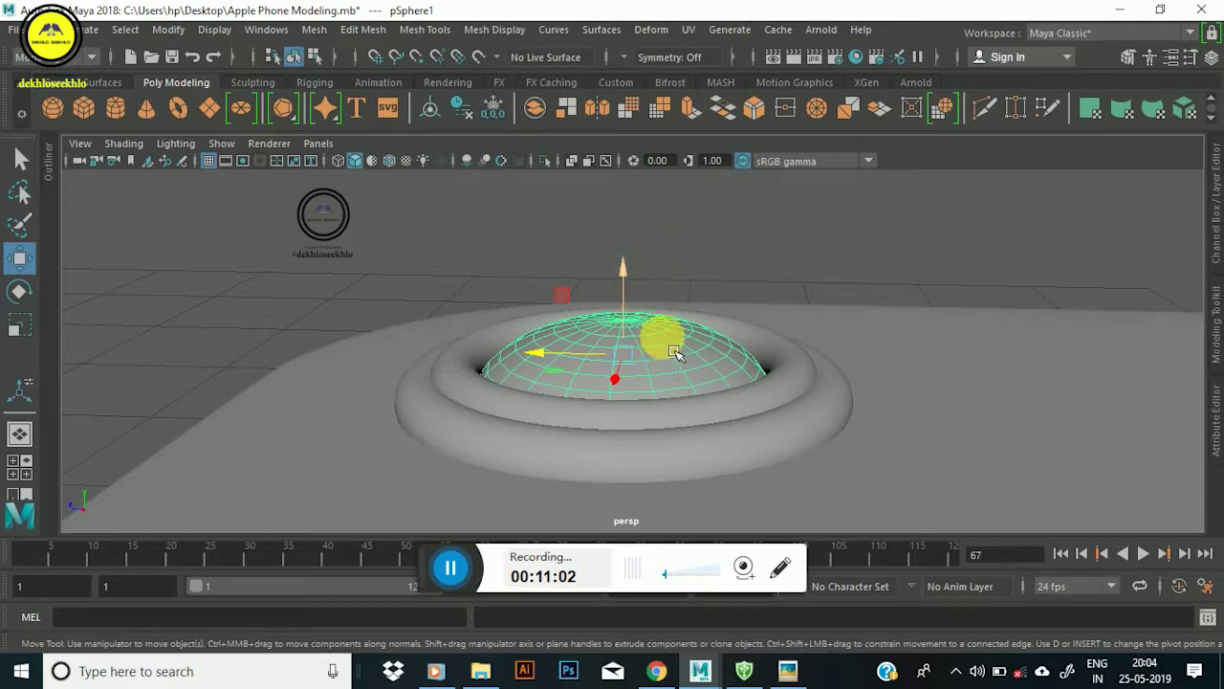
key(ctrl+h)
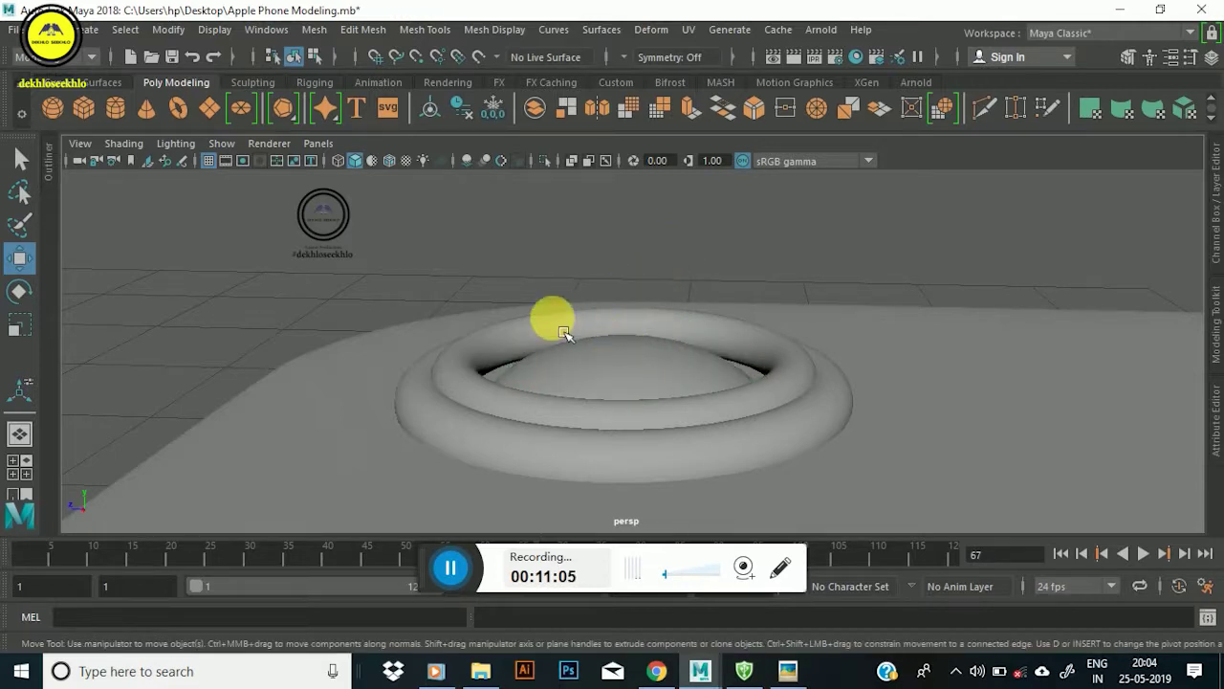
click(620, 375)
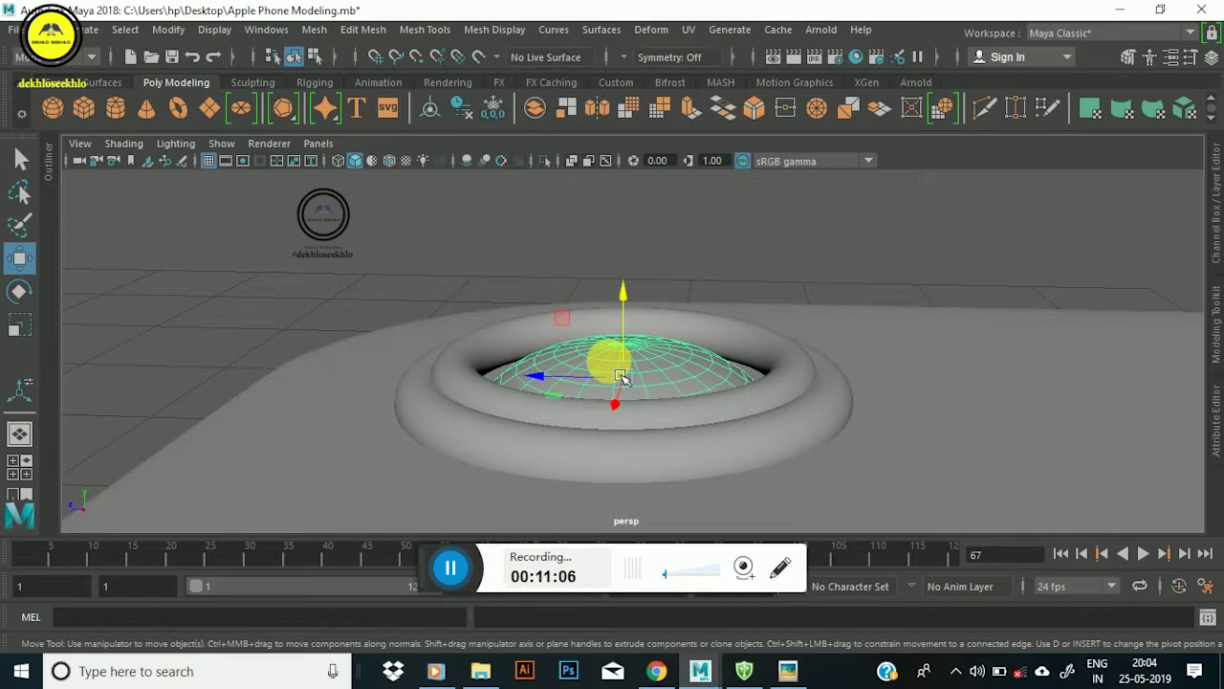
scroll(523, 377, up, 3)
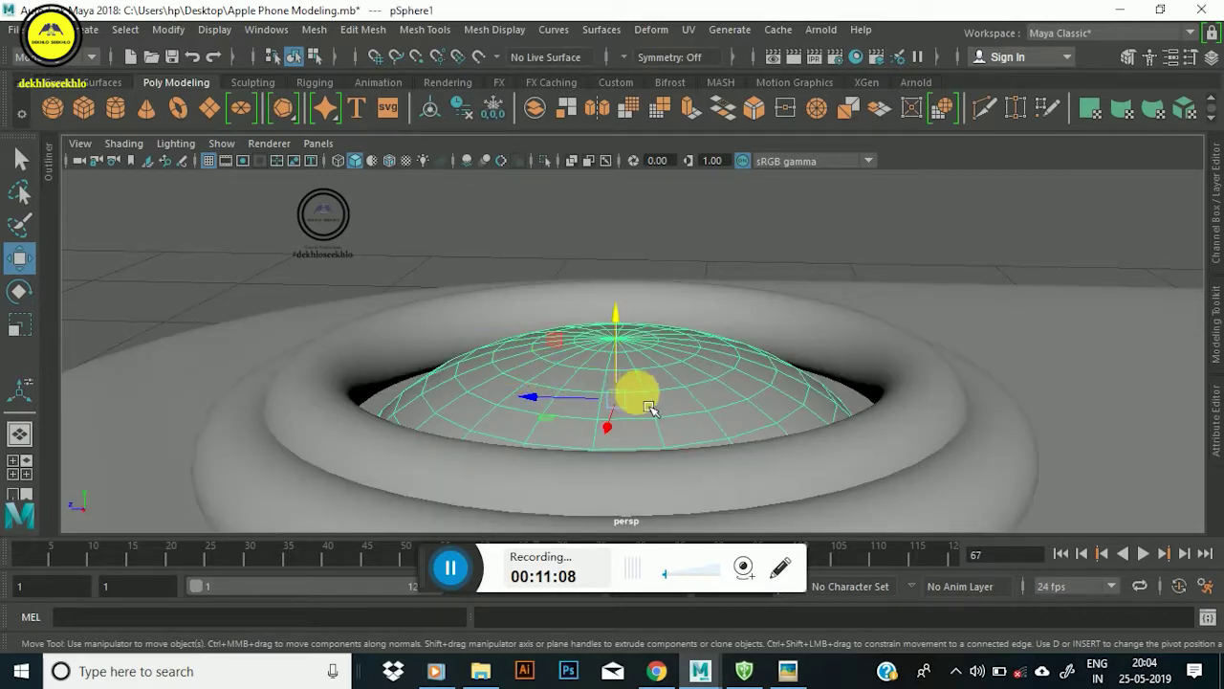
alt+drag(650, 408, 647, 402)
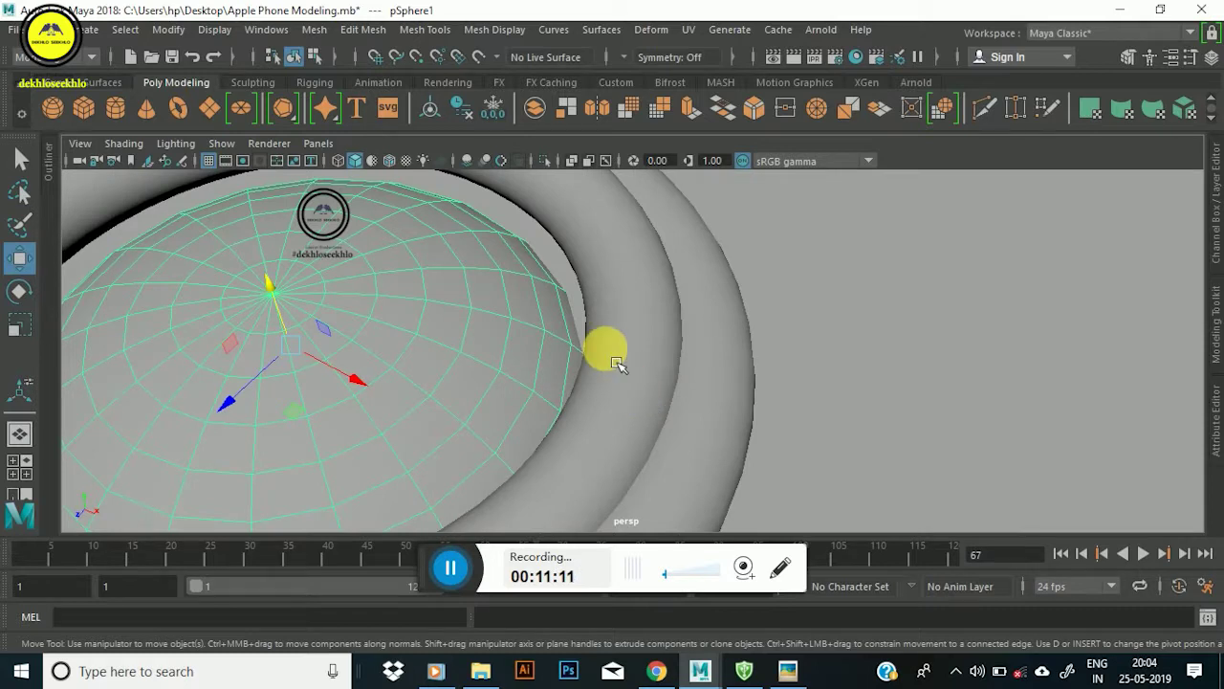
scroll(617, 364, down, 3)
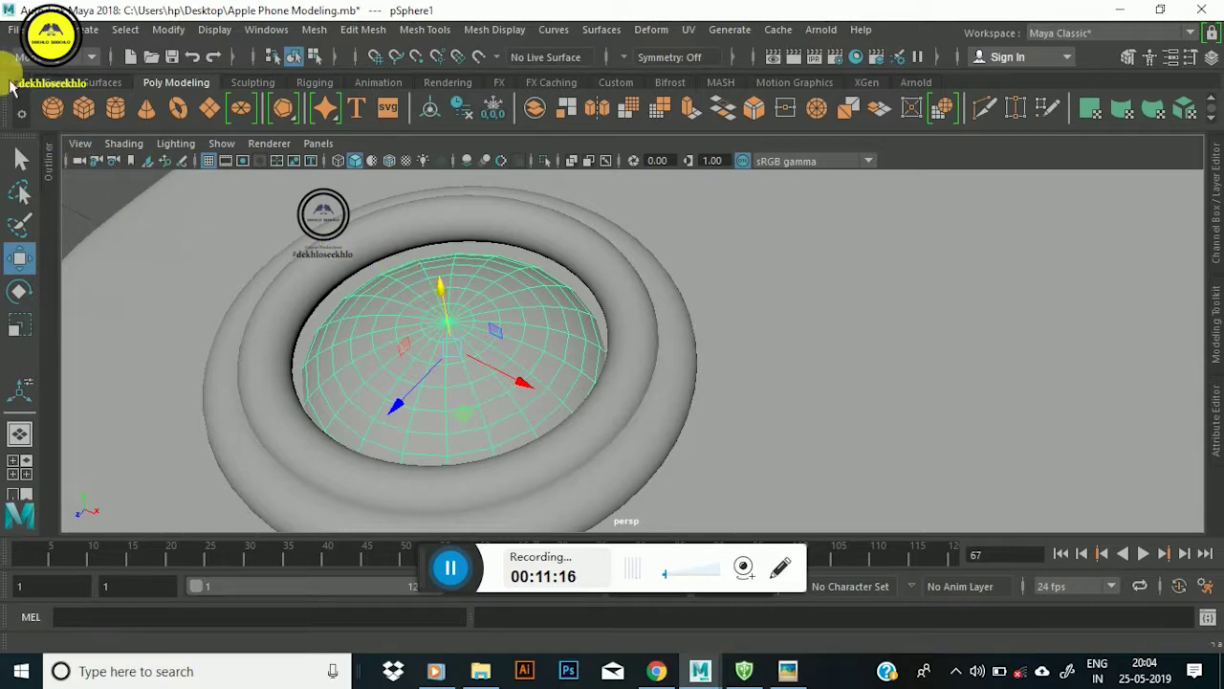
Save the scene as Apple Phone Modeling.mb and orbit to a low side view of the dome.
click(19, 29)
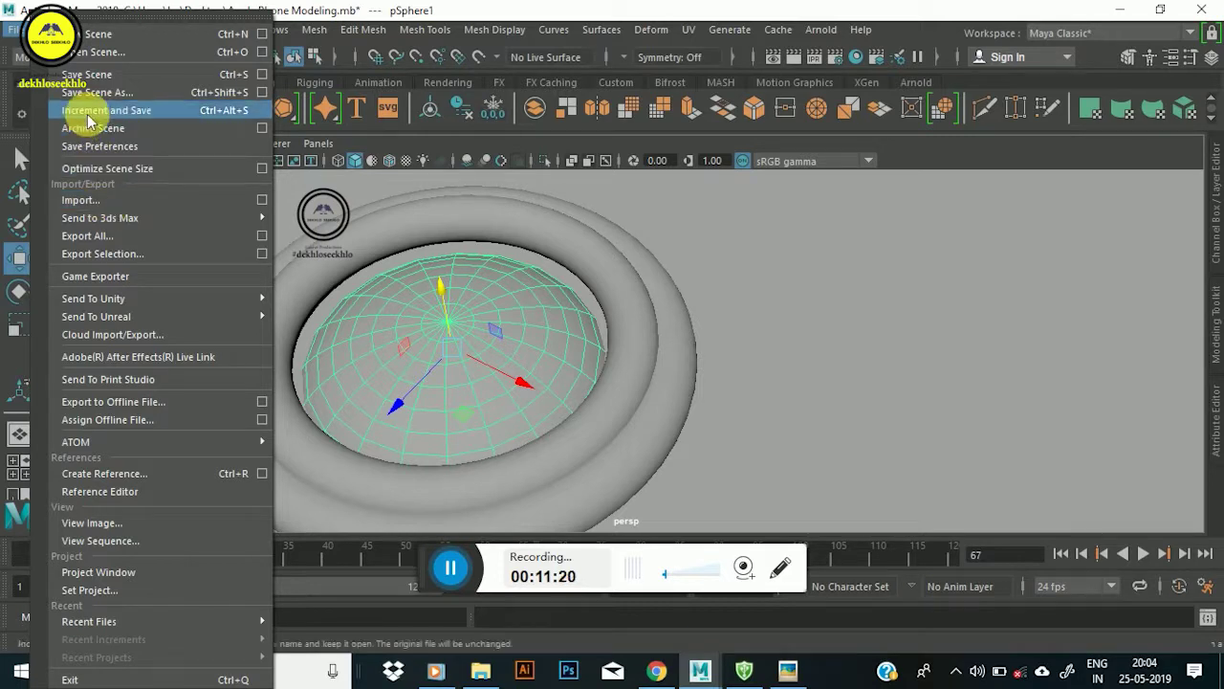
click(94, 76)
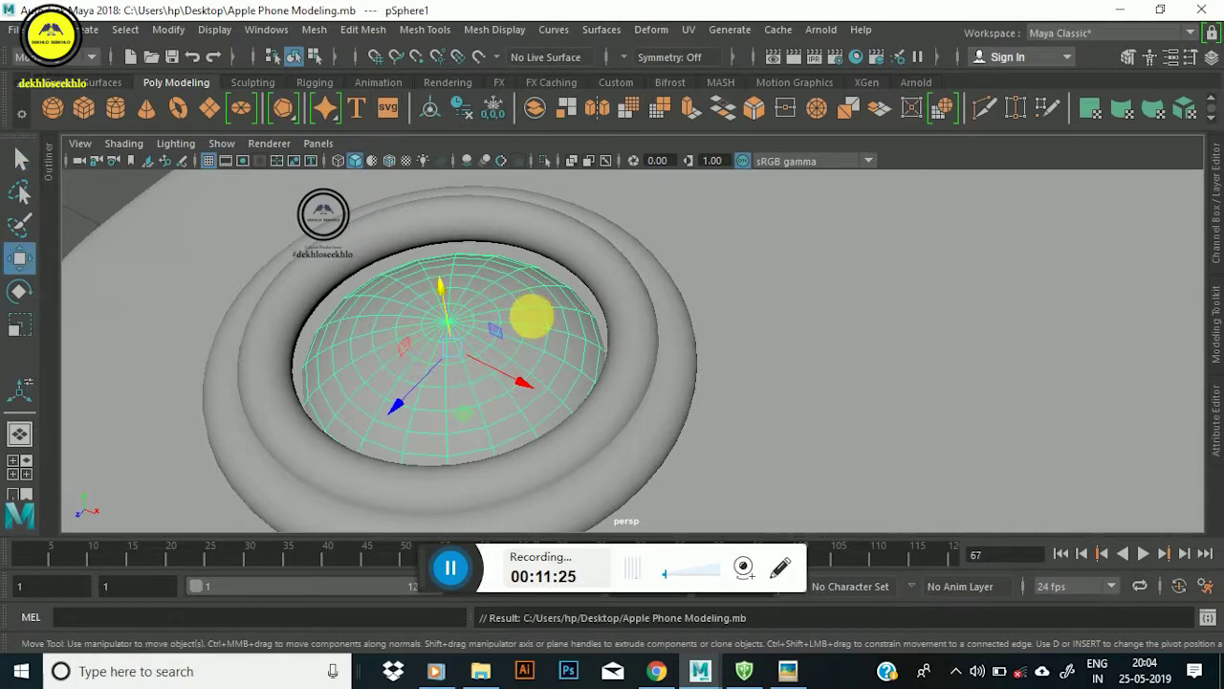
scroll(532, 317, down, 3)
mouse_move(519, 328)
alt+mouse_down()
mouse_move(600, 336)
mouse_move(487, 328)
mouse_move(525, 346)
mouse_move(382, 309)
mouse_move(416, 322)
alt+mouse_up()
Scale the lens dome to about 0.687 by 0.322 and lower it into the camera ring.
scroll(547, 342, up, 1)
scroll(579, 254, up, 1)
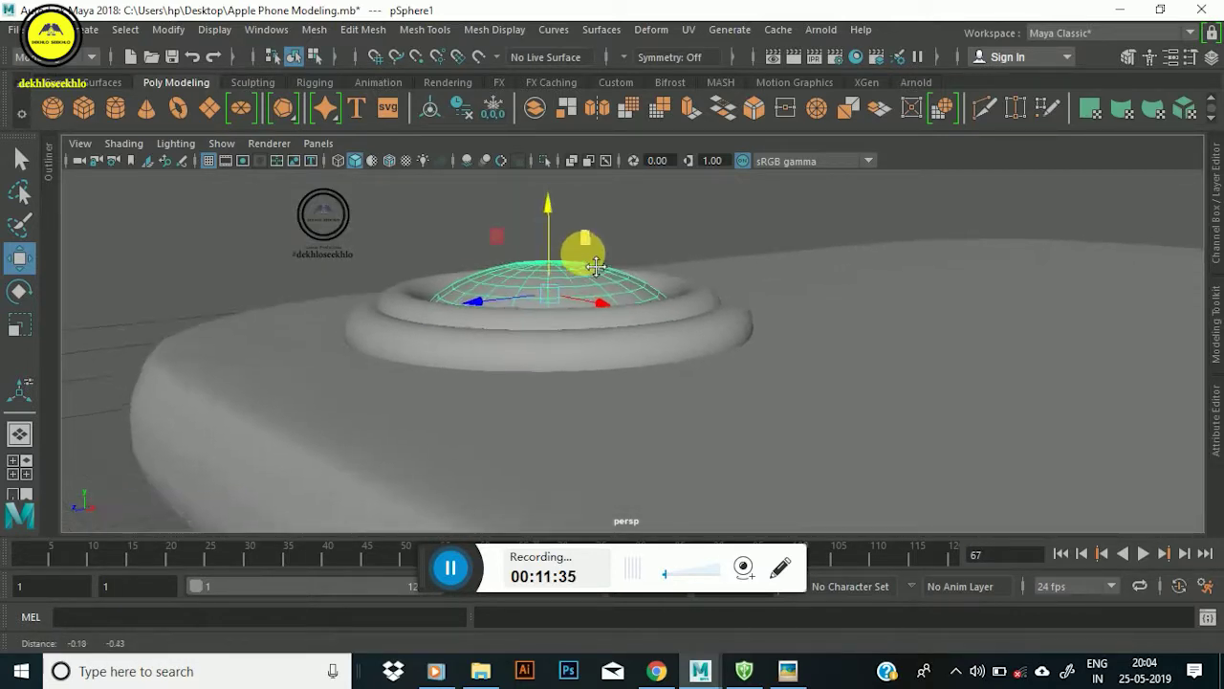
scroll(582, 259, up, 1)
scroll(650, 394, up, 1)
scroll(651, 394, up, 2)
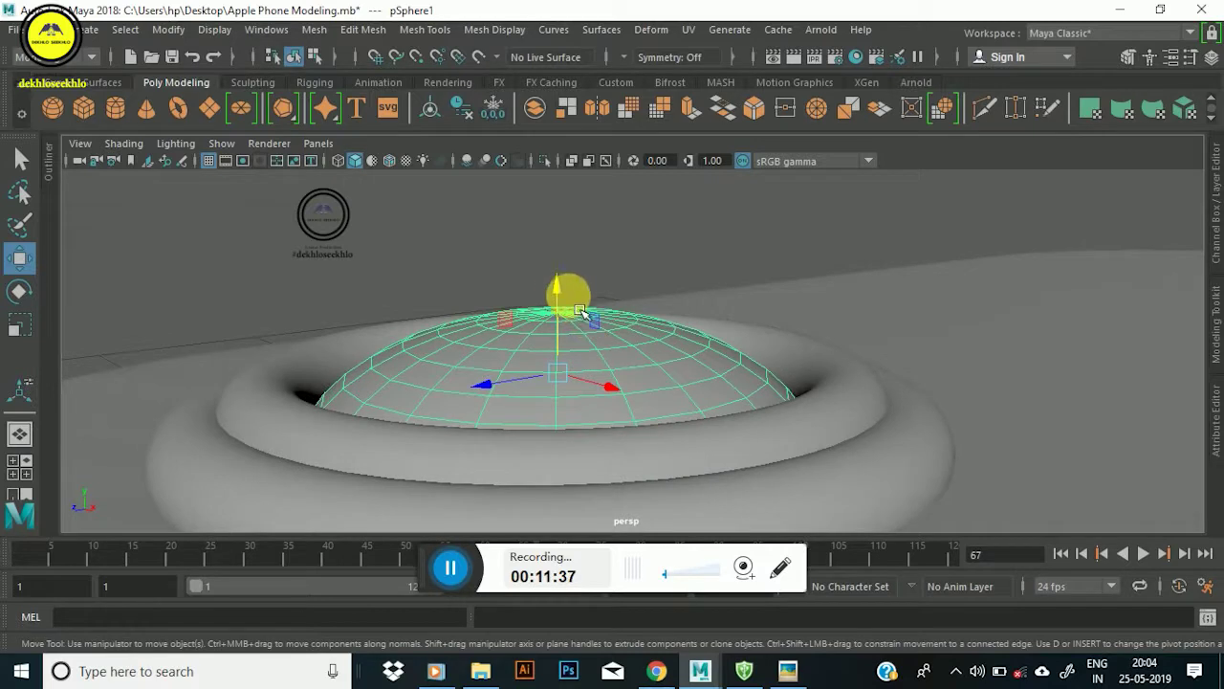
key(r)
drag(568, 308, 578, 325)
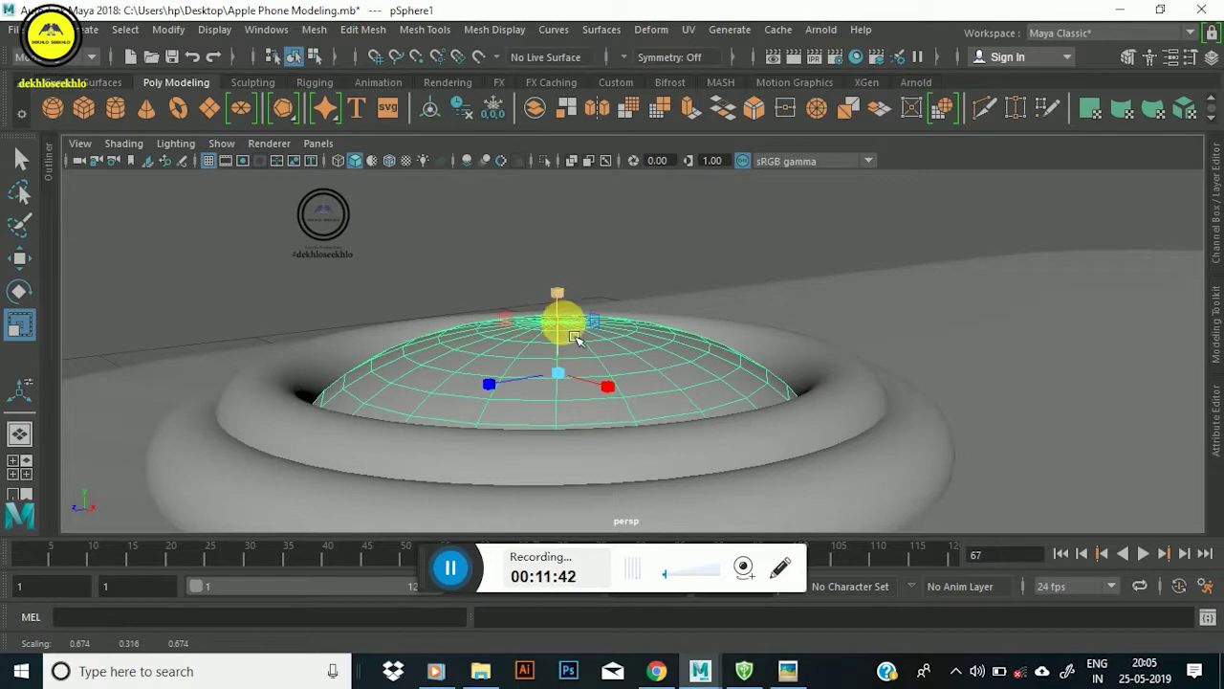
drag(580, 385, 583, 387)
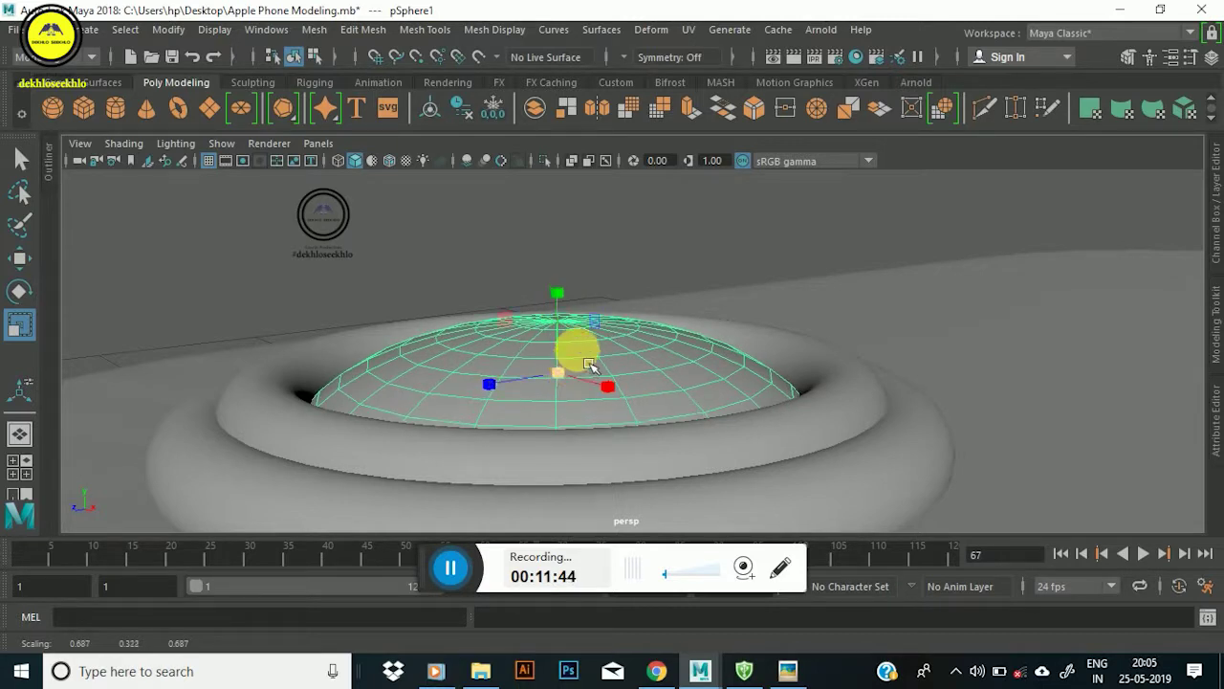
key(w)
mouse_move(555, 294)
mouse_down()
mouse_move(622, 429)
mouse_move(402, 334)
mouse_move(659, 306)
mouse_move(672, 392)
mouse_move(705, 281)
mouse_move(638, 325)
mouse_move(468, 284)
mouse_move(678, 344)
mouse_move(657, 353)
mouse_move(711, 382)
mouse_move(678, 363)
mouse_up()
scroll(567, 324, down, 3)
click(724, 254)
scroll(627, 351, down, 5)
scroll(656, 355, up, 3)
scroll(662, 381, up, 4)
scroll(665, 381, down, 3)
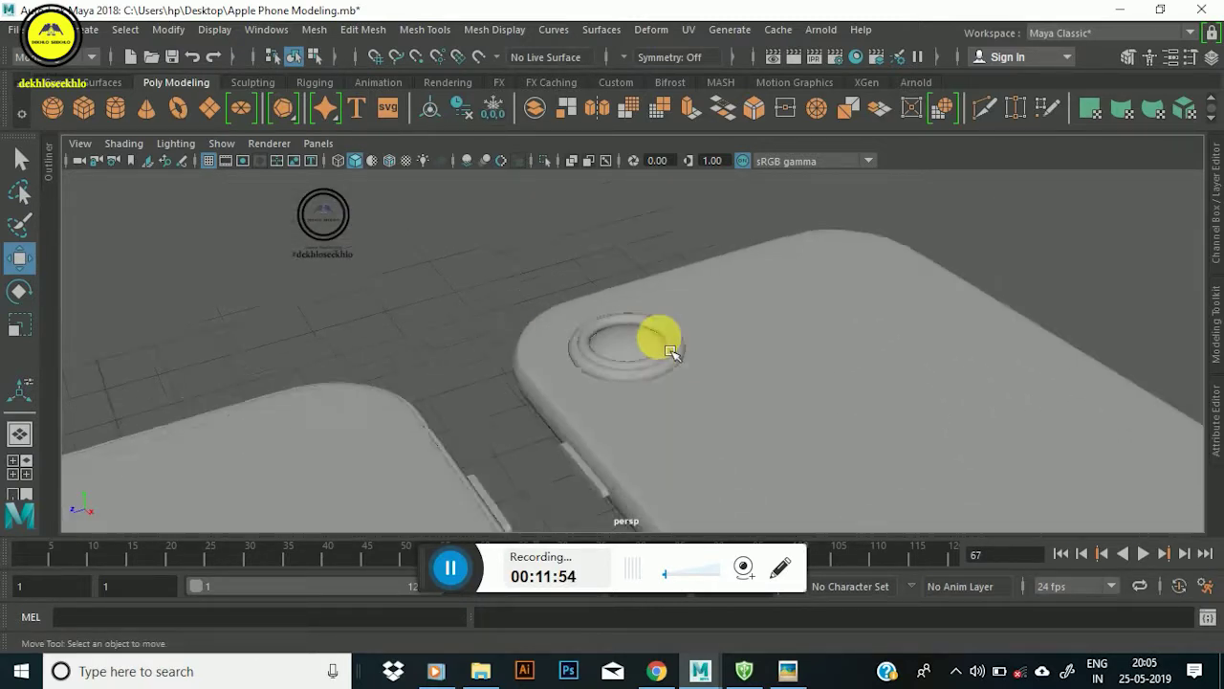
scroll(656, 338, down, 2)
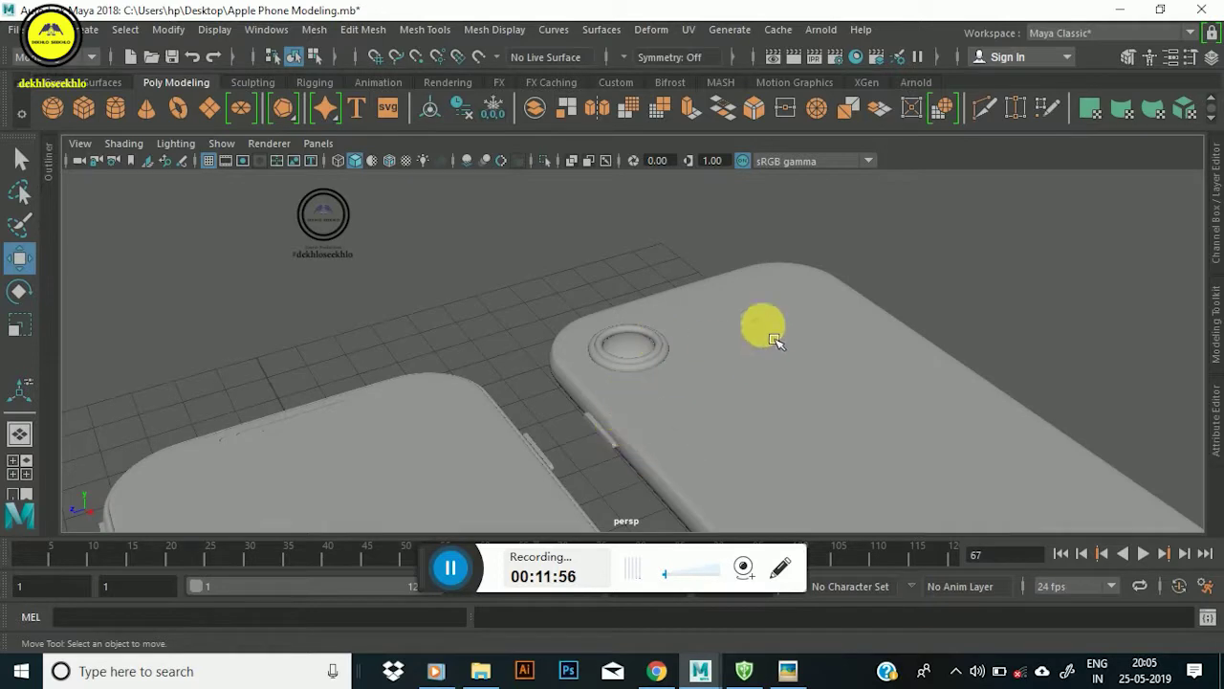
click(807, 670)
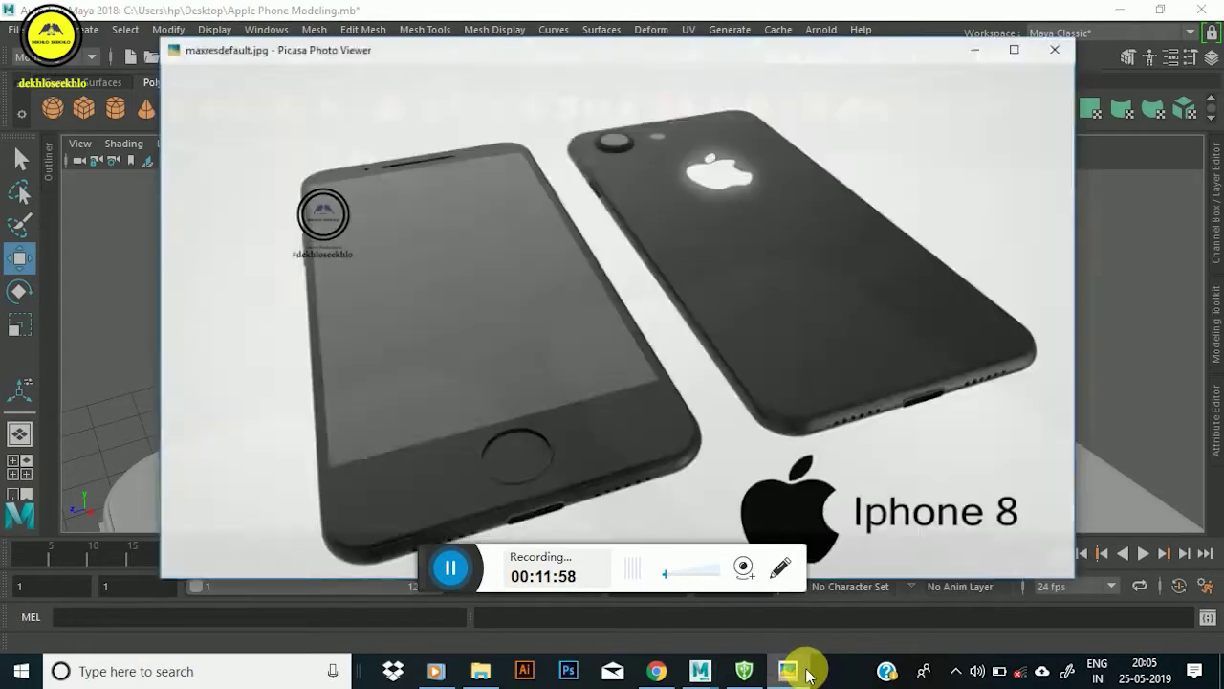
click(807, 674)
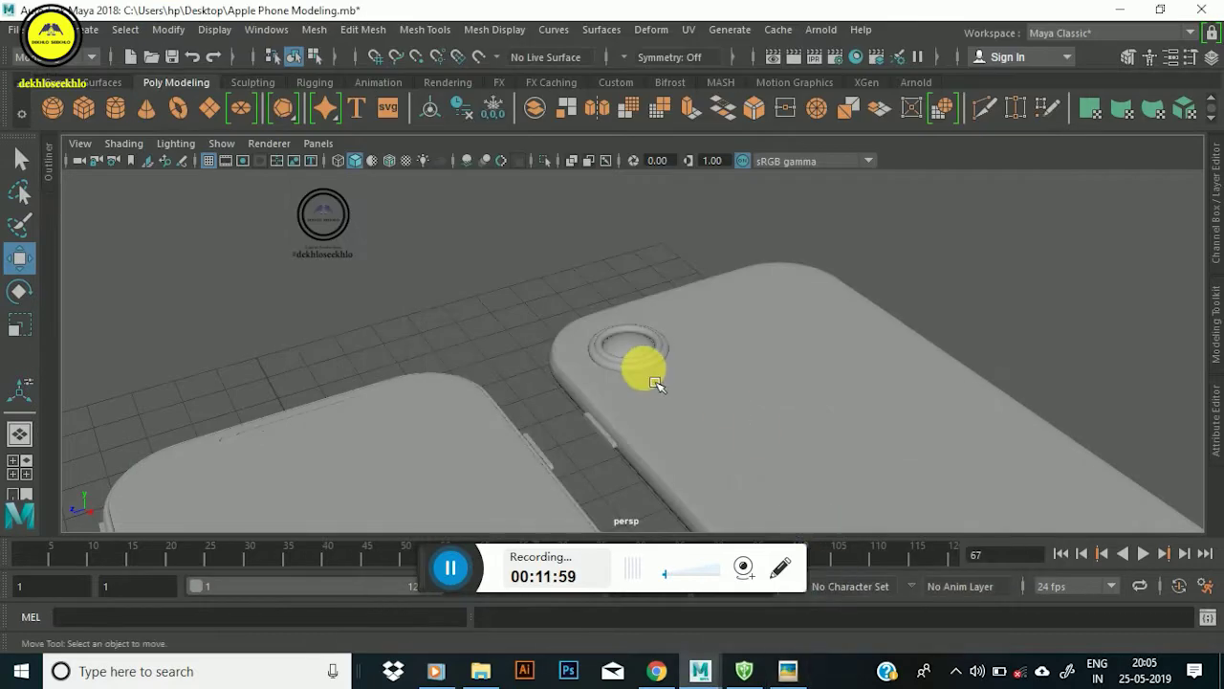
scroll(770, 325, up, 2)
alt+drag(683, 281, 506, 360)
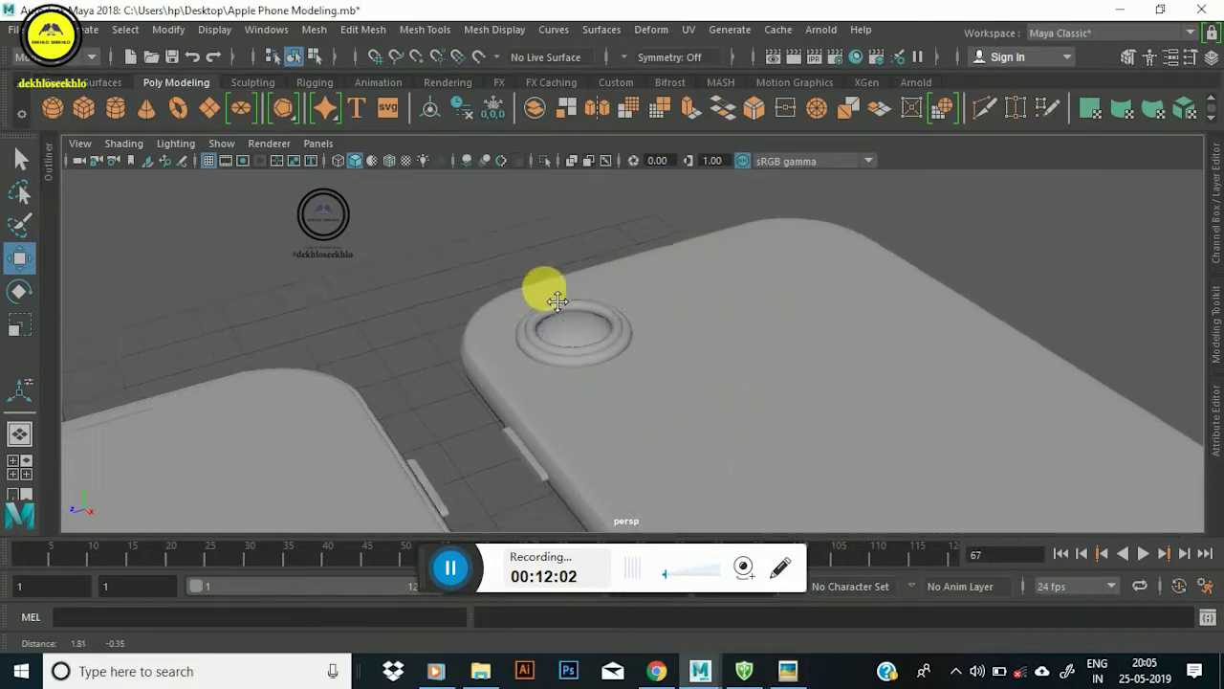
scroll(522, 370, up, 2)
scroll(508, 347, down, 1)
scroll(508, 348, down, 1)
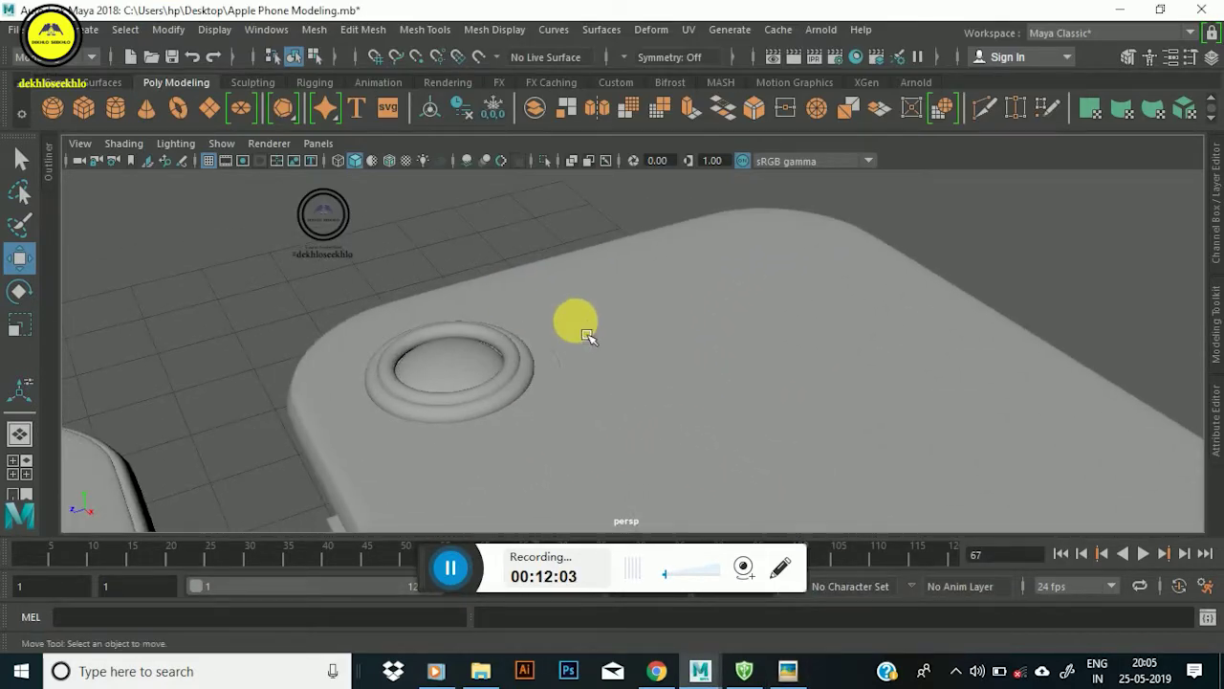
scroll(550, 316, down, 1)
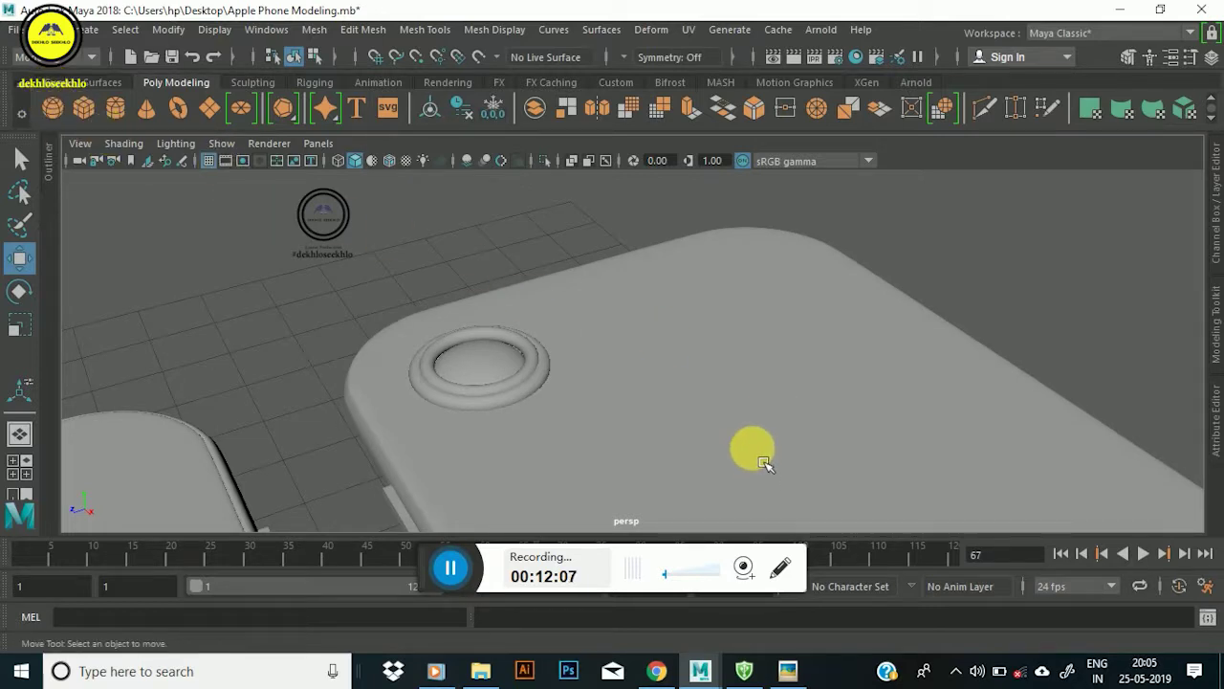
Create a polygon cylinder and move it onto the right phone's back.
click(115, 107)
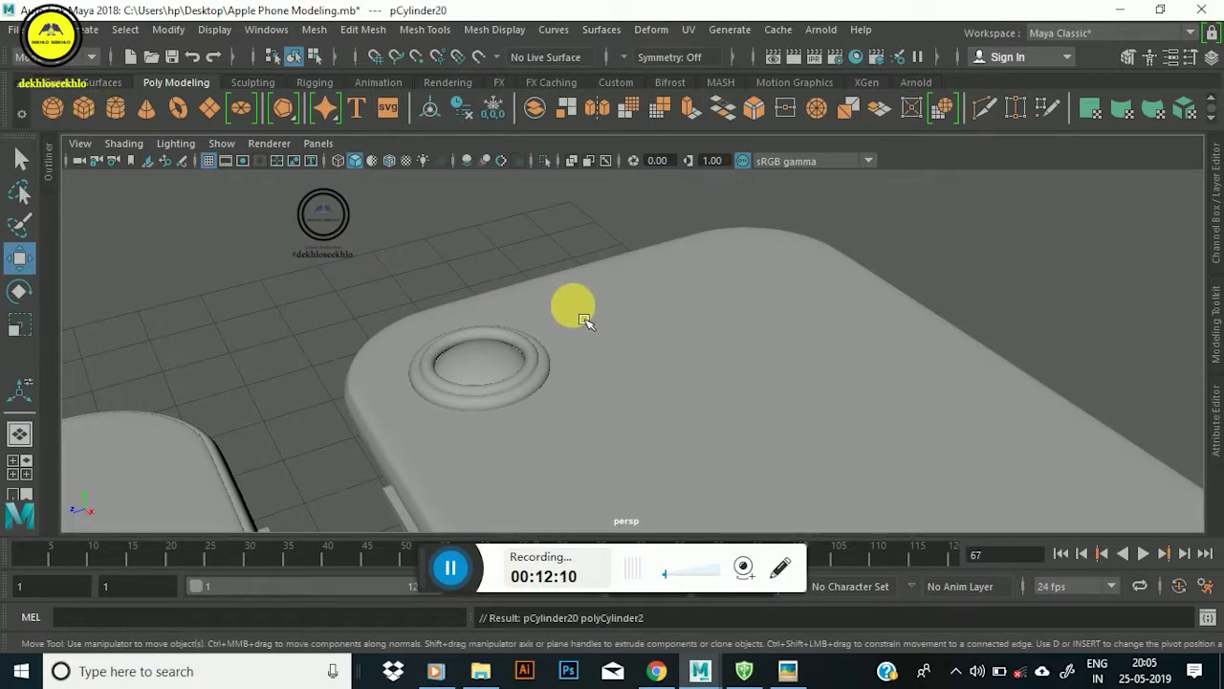
scroll(573, 306, down, 2)
scroll(578, 330, down, 2)
scroll(591, 367, down, 2)
mouse_move(500, 469)
mouse_down()
mouse_move(606, 429)
mouse_move(696, 415)
mouse_move(656, 373)
mouse_up()
scroll(593, 311, up, 3)
scroll(617, 304, up, 3)
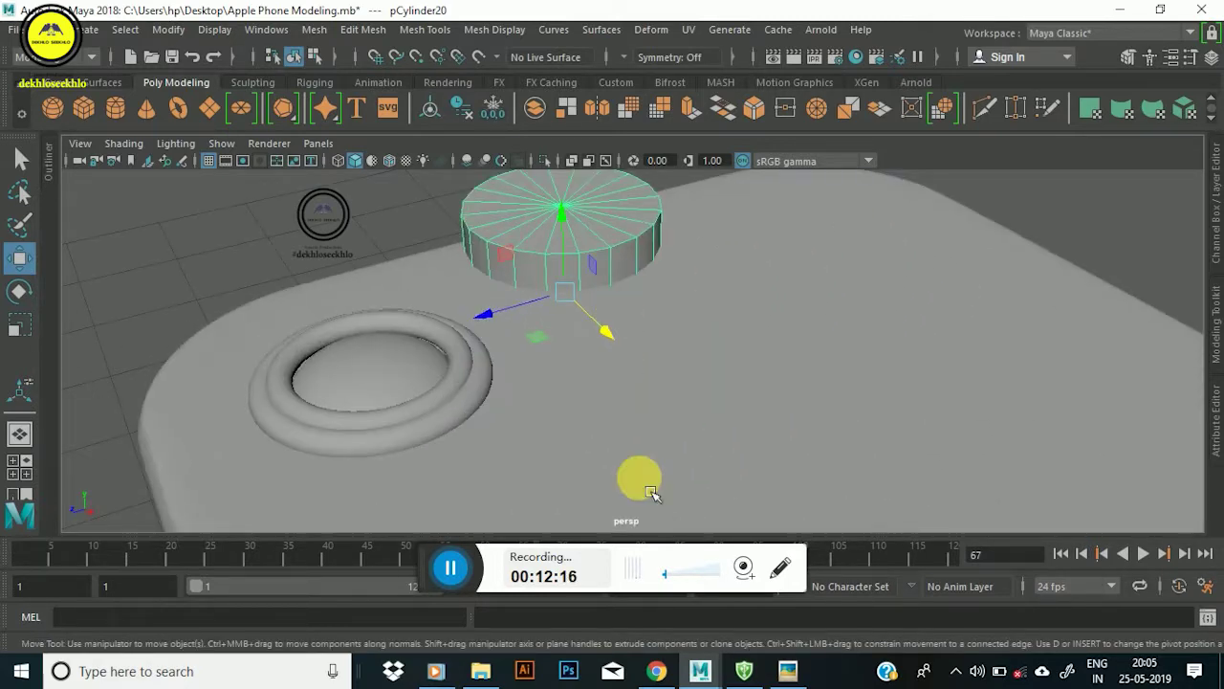
Check the iPhone 8 reference photo, then shrink the cylinder uniformly to 0.441 and raise it.
click(788, 670)
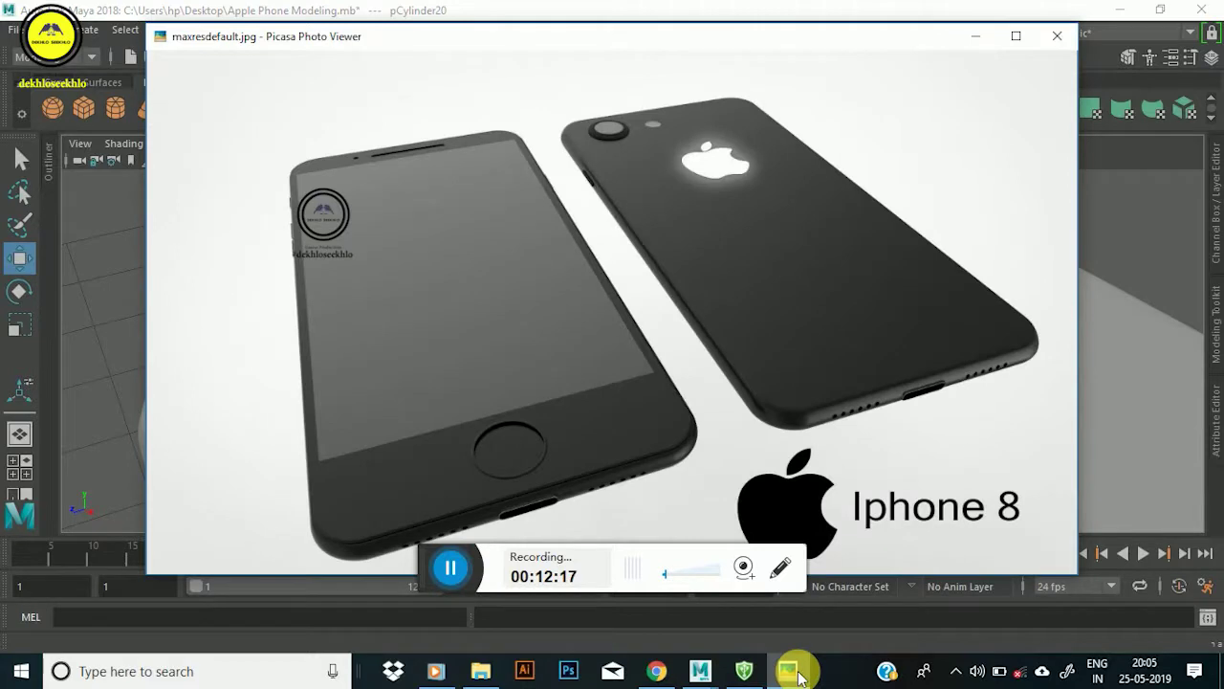
click(792, 671)
scroll(576, 312, down, 2)
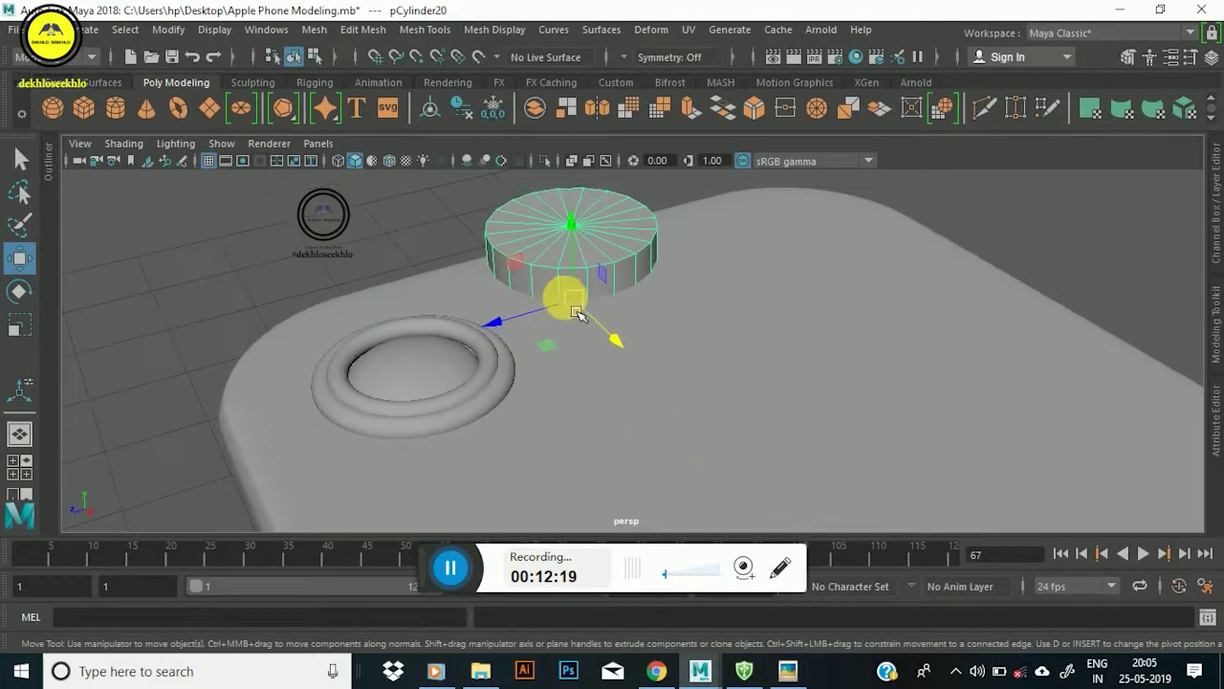
scroll(590, 315, down, 2)
scroll(512, 363, up, 1)
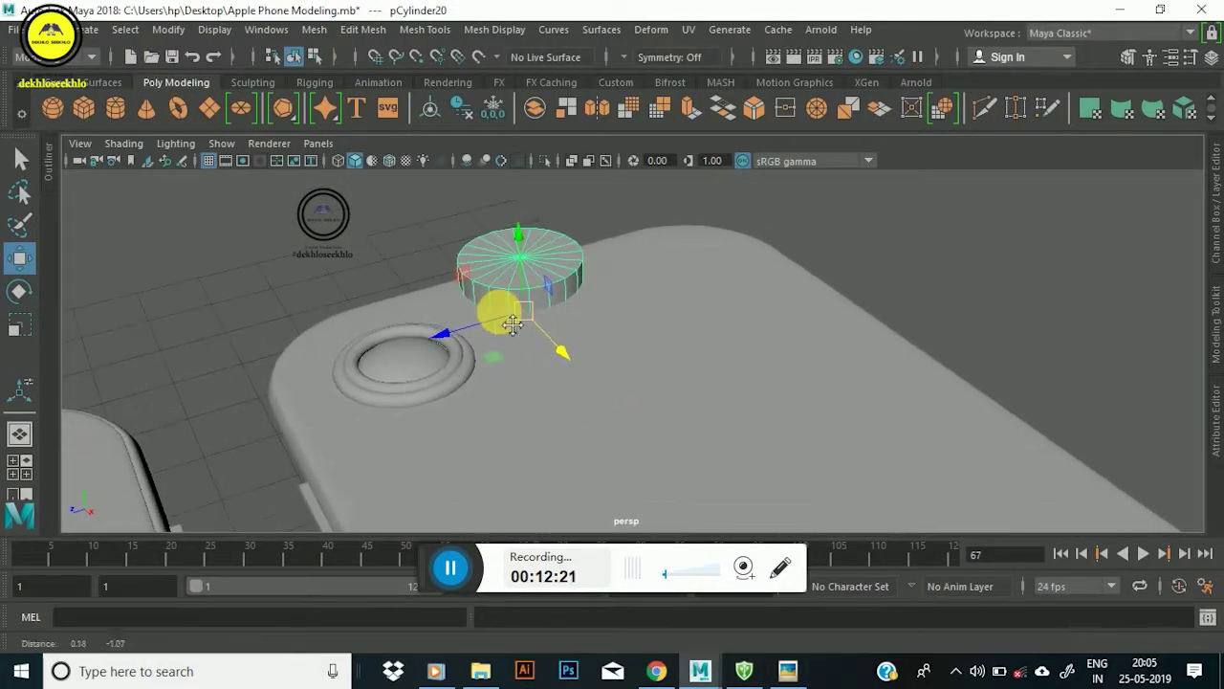
key(r)
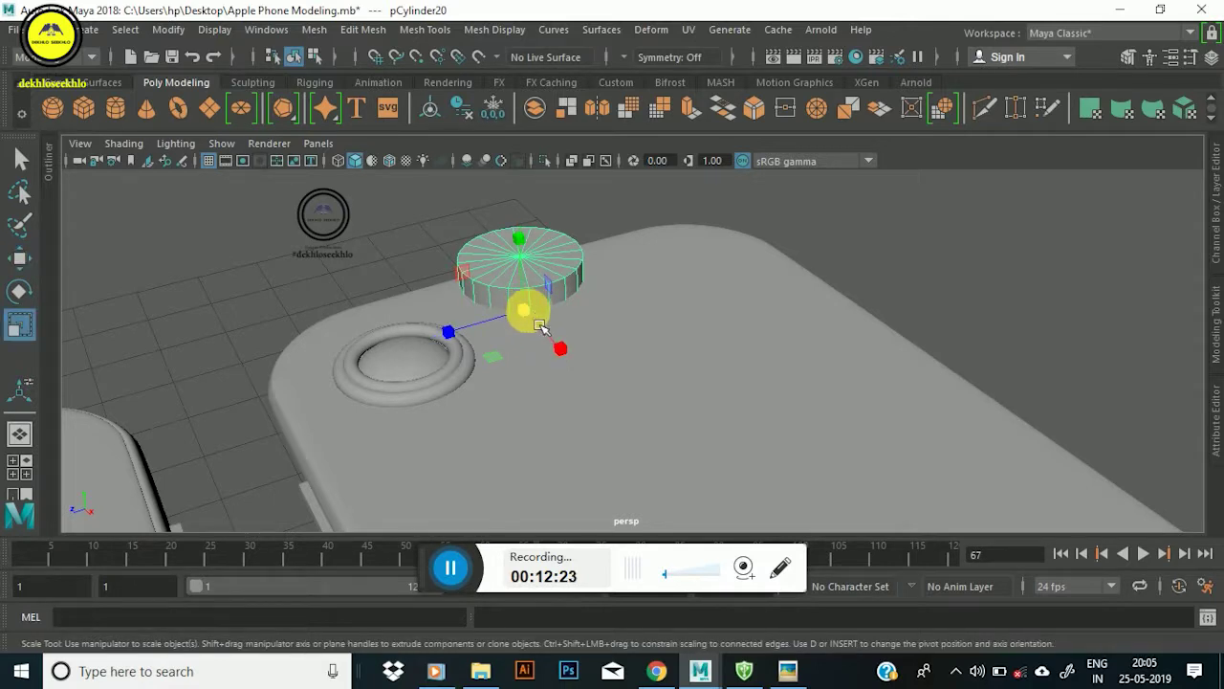
drag(539, 324, 483, 345)
key(w)
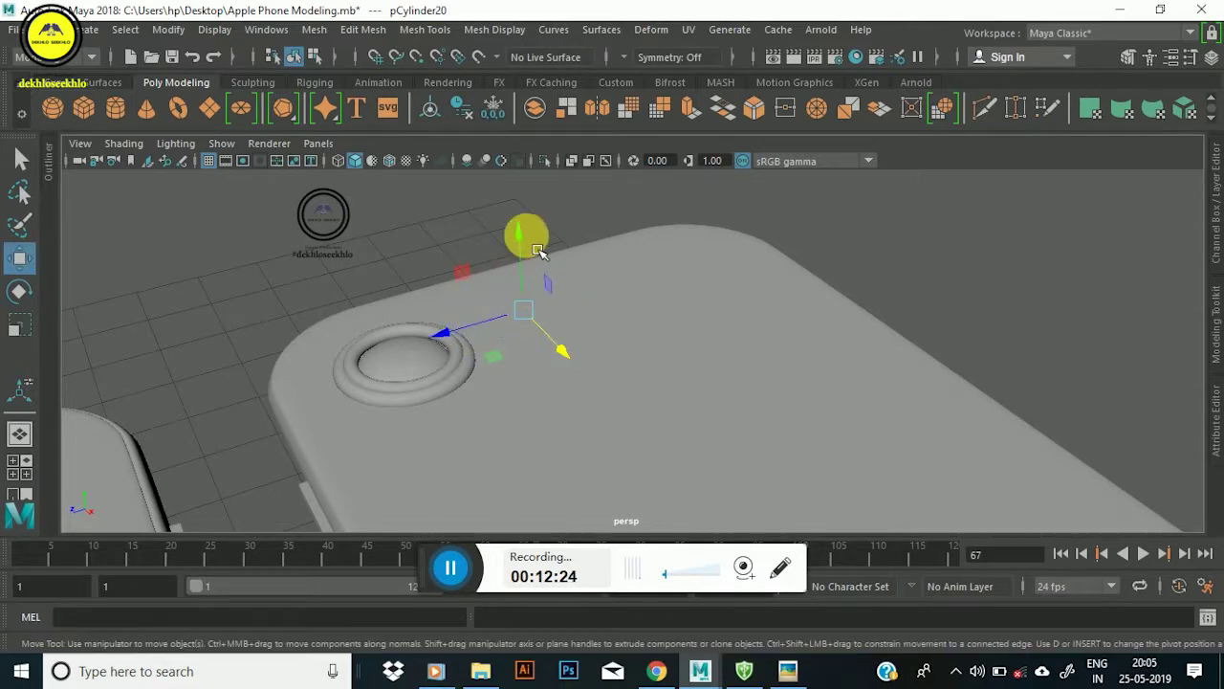
drag(525, 238, 512, 165)
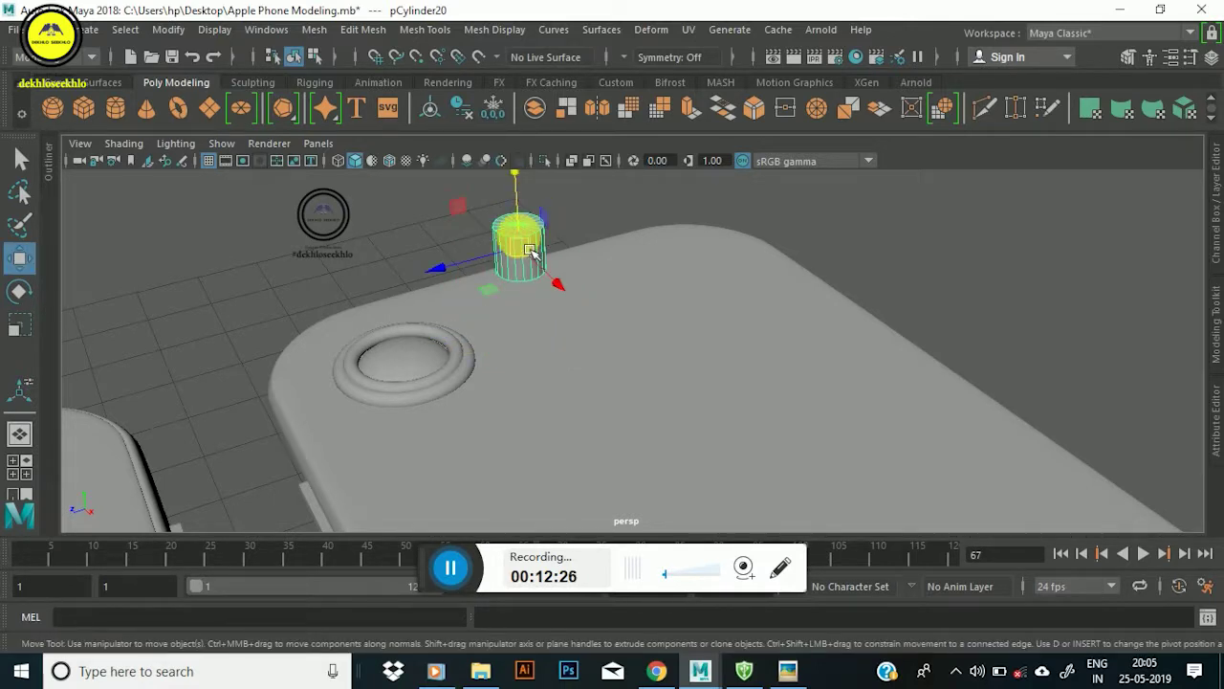
Shrink the cylinder to a small disc and place it on the phone body beside the ring.
key(r)
drag(529, 261, 531, 220)
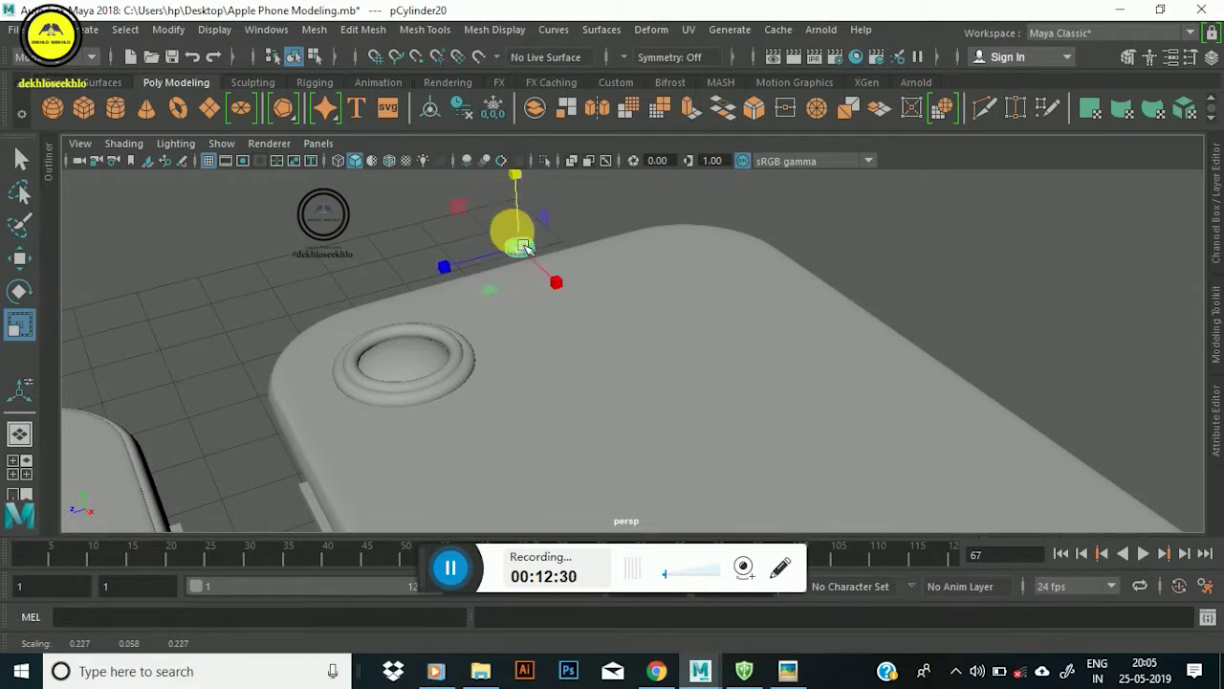
key(w)
mouse_move(543, 287)
mouse_down()
mouse_move(599, 351)
mouse_move(540, 311)
mouse_move(464, 350)
mouse_up()
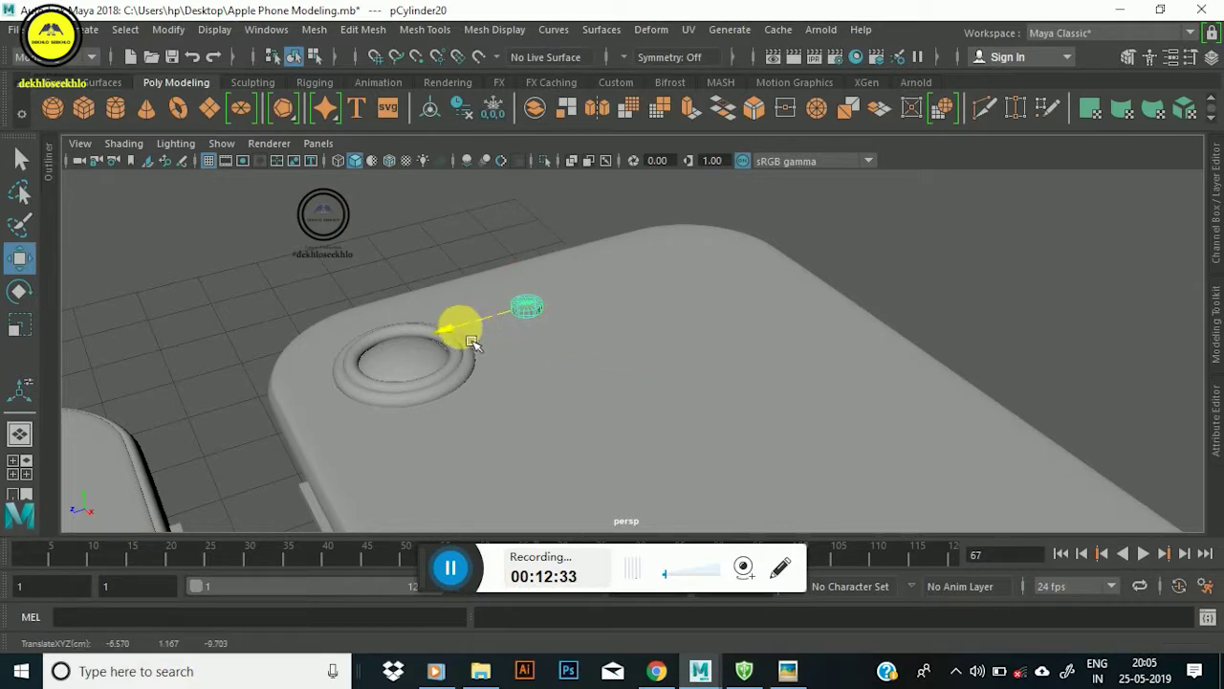
scroll(476, 352, up, 3)
scroll(487, 316, up, 1)
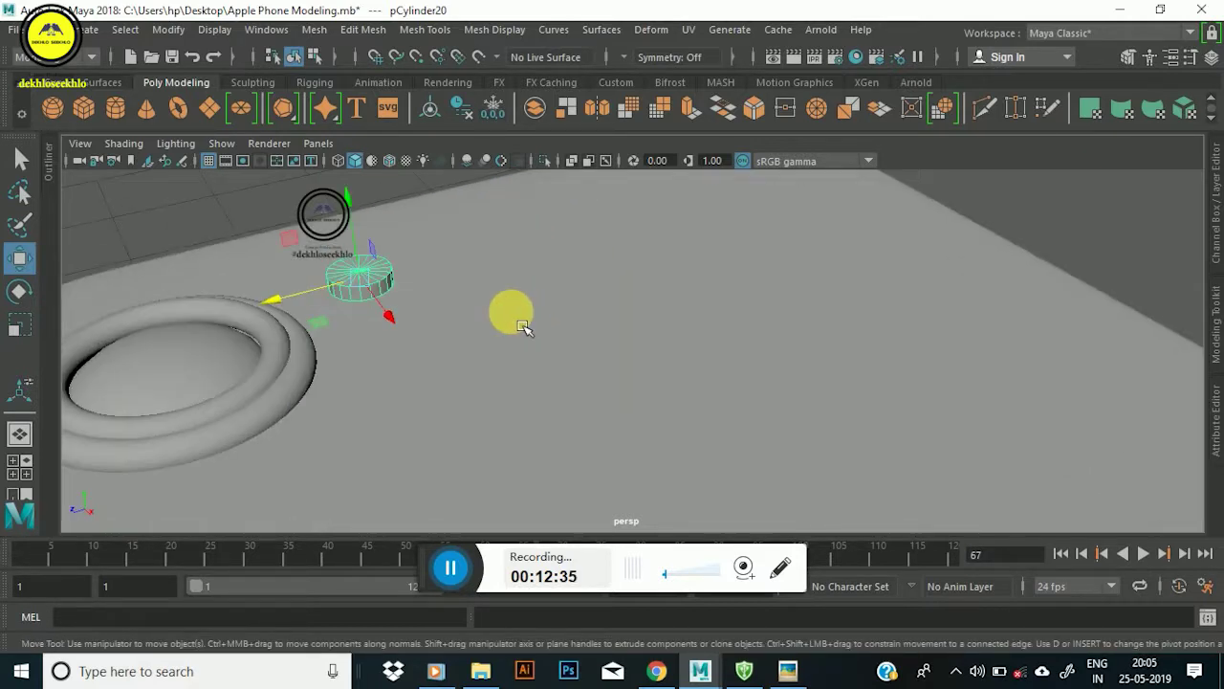
key(f)
scroll(521, 306, down, 3)
mouse_move(527, 309)
alt+mouse_down()
mouse_move(434, 333)
mouse_move(492, 383)
mouse_move(511, 355)
alt+mouse_up()
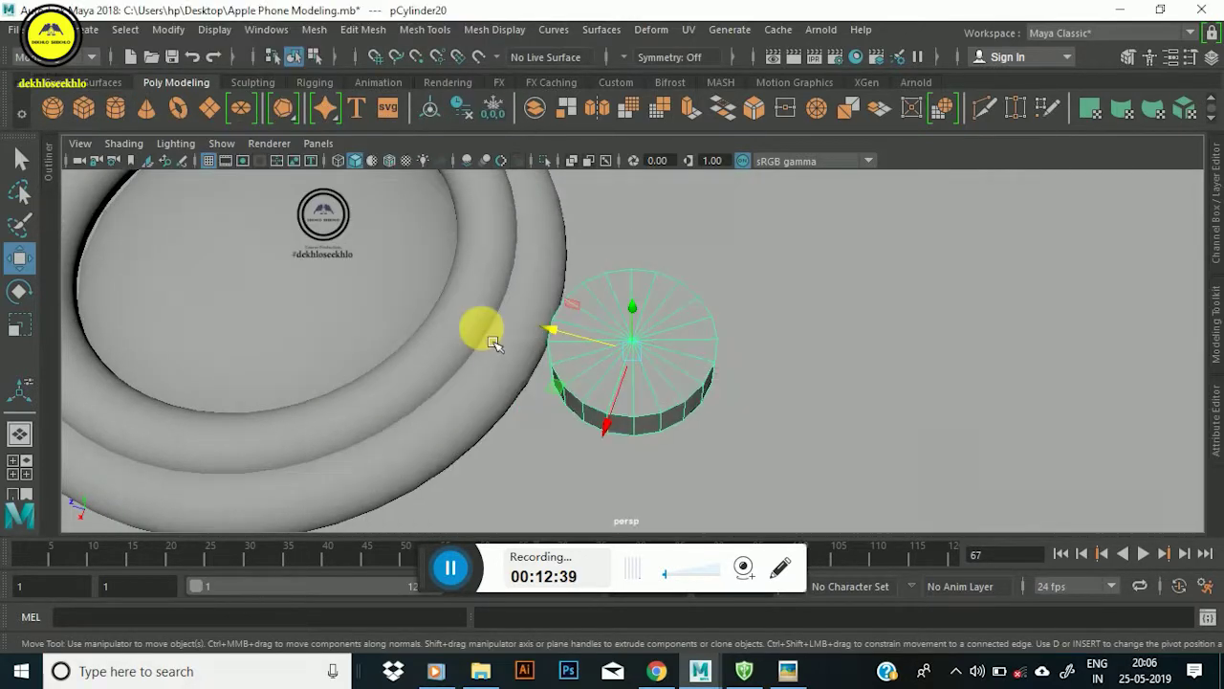
key(space)
In the top view, slide the cylinder along X and Z beside the camera ring.
scroll(590, 287, down, 5)
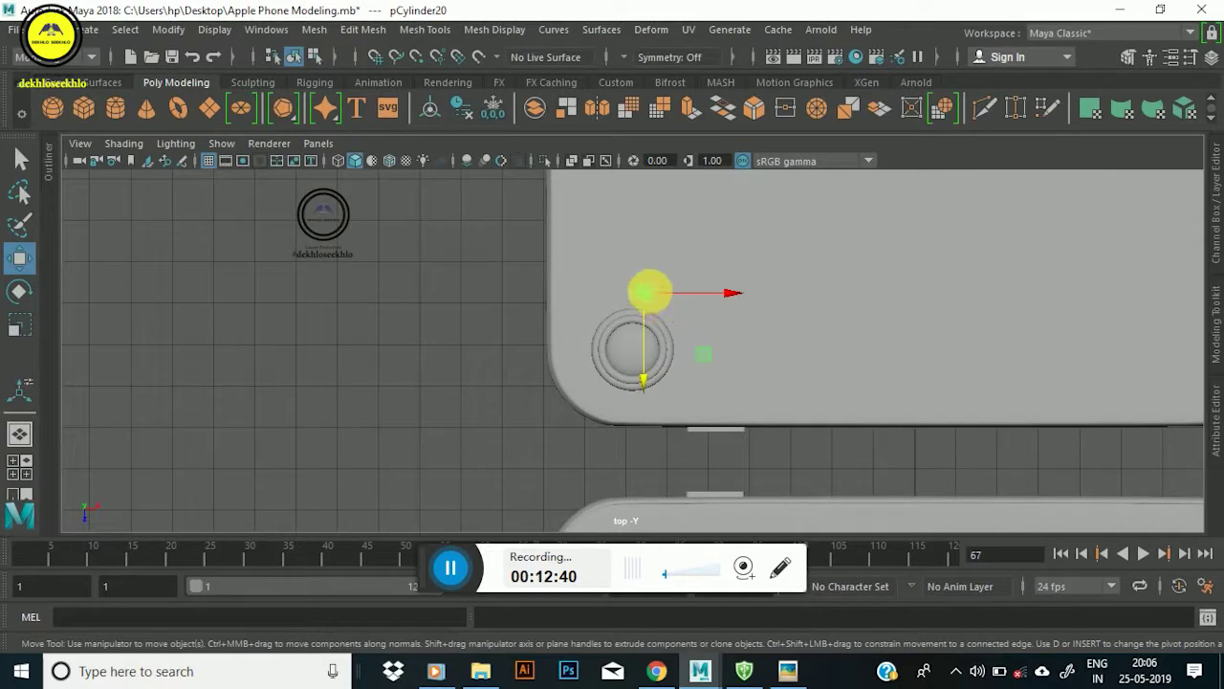
scroll(653, 298, up, 3)
alt+middle_drag(617, 246, 622, 350)
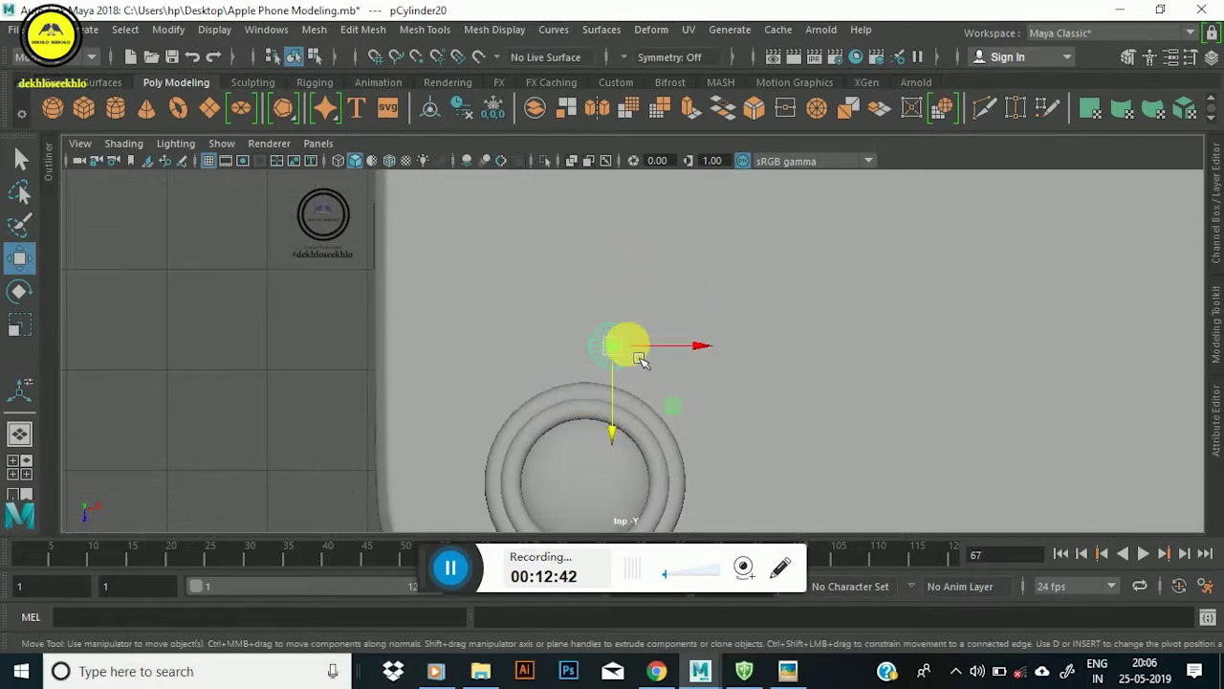
drag(684, 355, 651, 369)
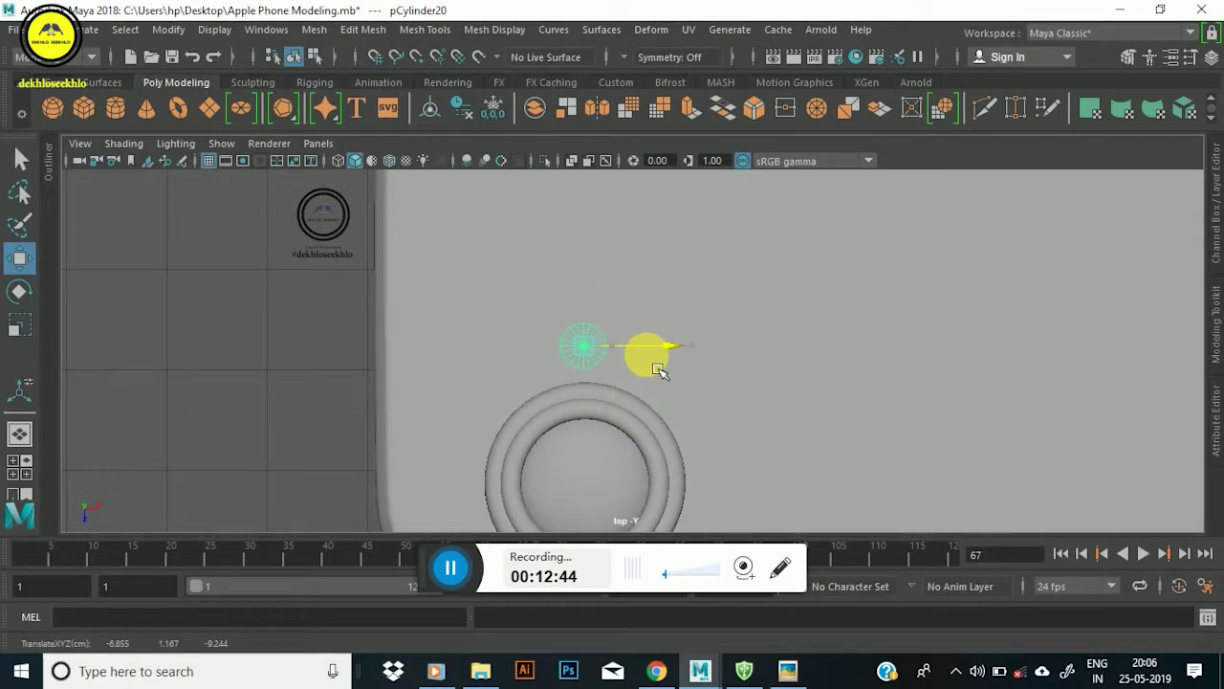
drag(601, 433, 581, 387)
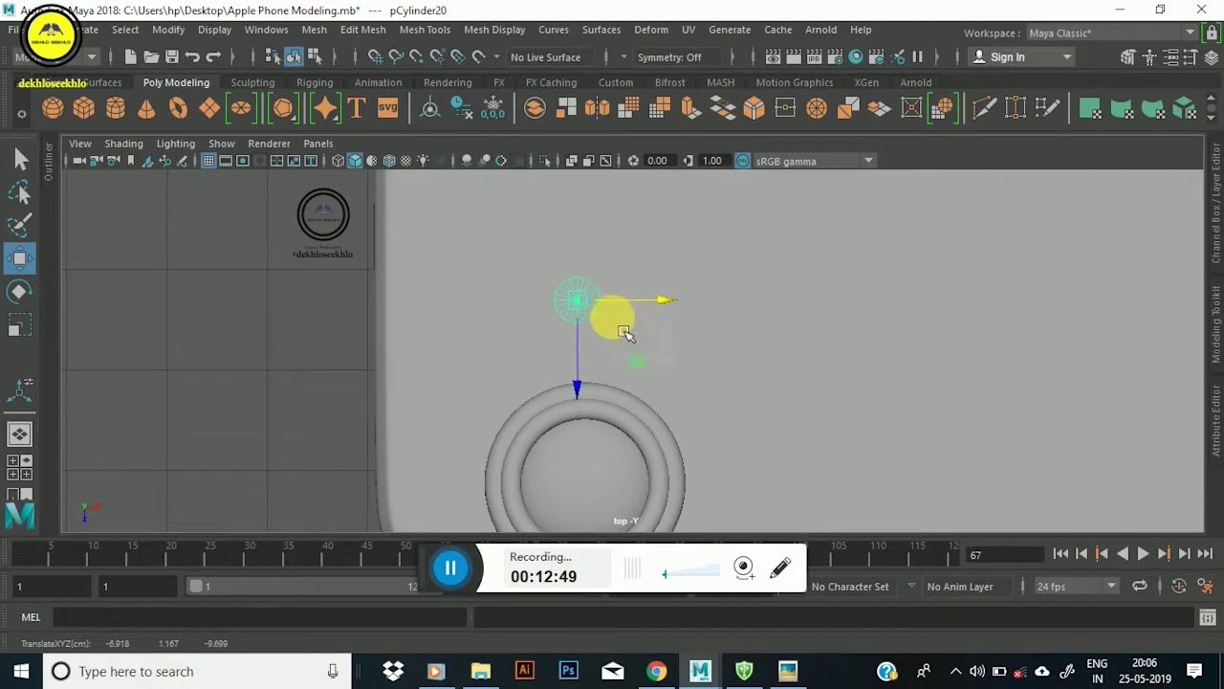
Lower the cylinder down onto the phone surface, checking from the perspective view.
key(space)
key(space)
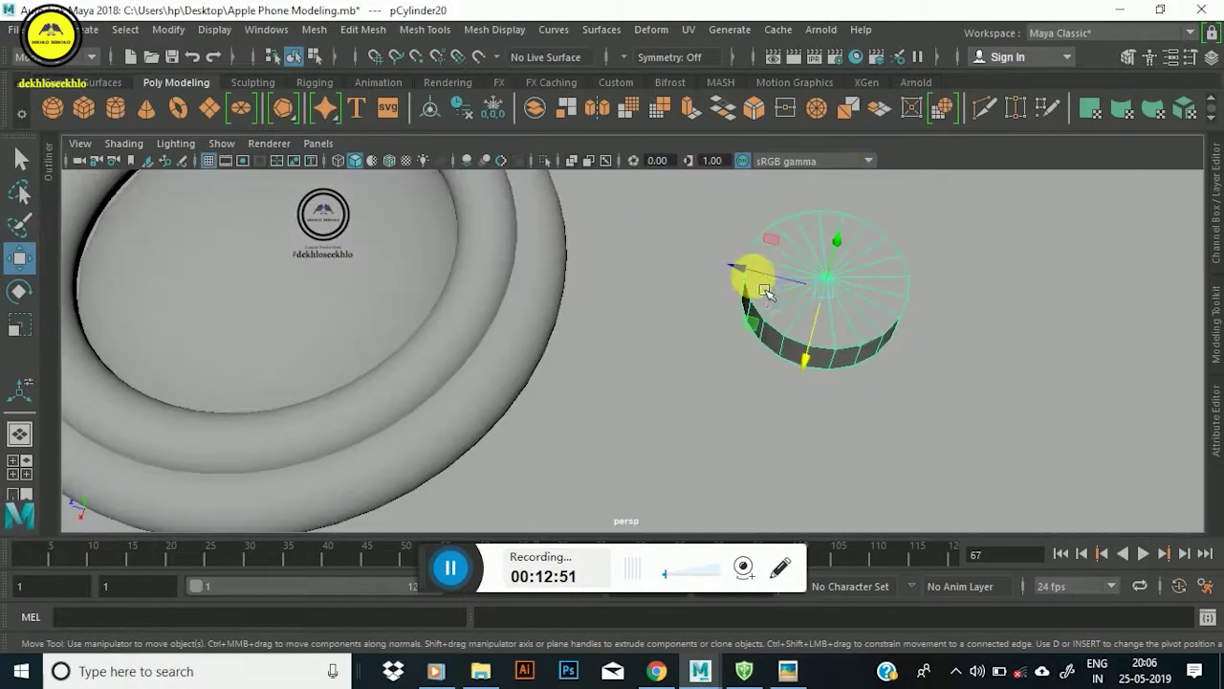
scroll(737, 287, down, 3)
mouse_move(719, 304)
alt+mouse_down()
mouse_move(612, 262)
mouse_move(585, 295)
mouse_move(732, 344)
mouse_move(751, 241)
mouse_move(692, 252)
mouse_move(727, 246)
mouse_move(746, 344)
mouse_move(727, 377)
alt+mouse_up()
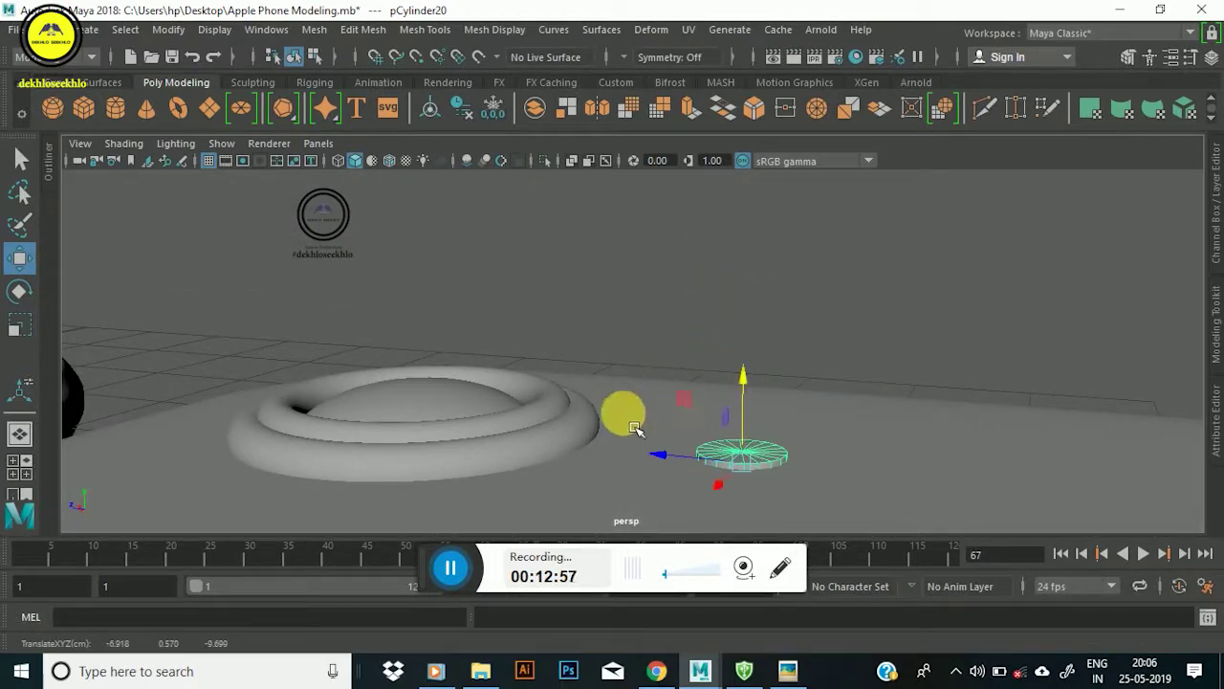
alt+drag(623, 415, 805, 459)
scroll(797, 478, down, 3)
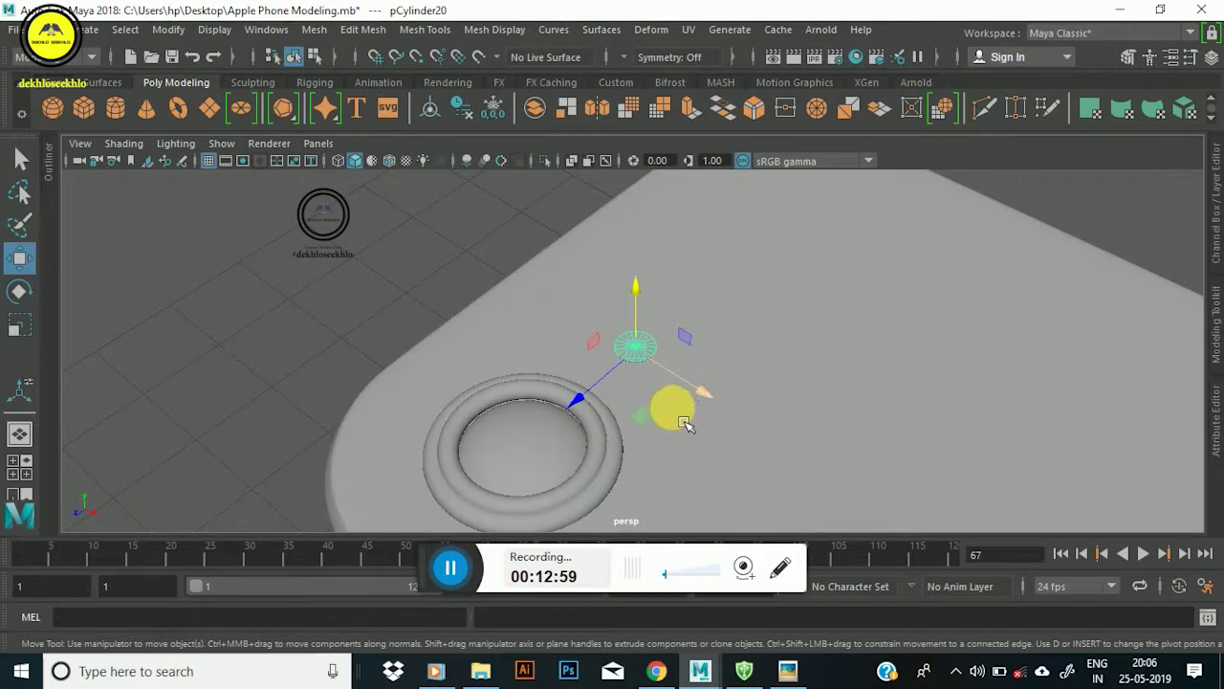
Fine-tune the cylinder's X and Z position in the top view against the iPhone 8 reference.
key(space)
key(space)
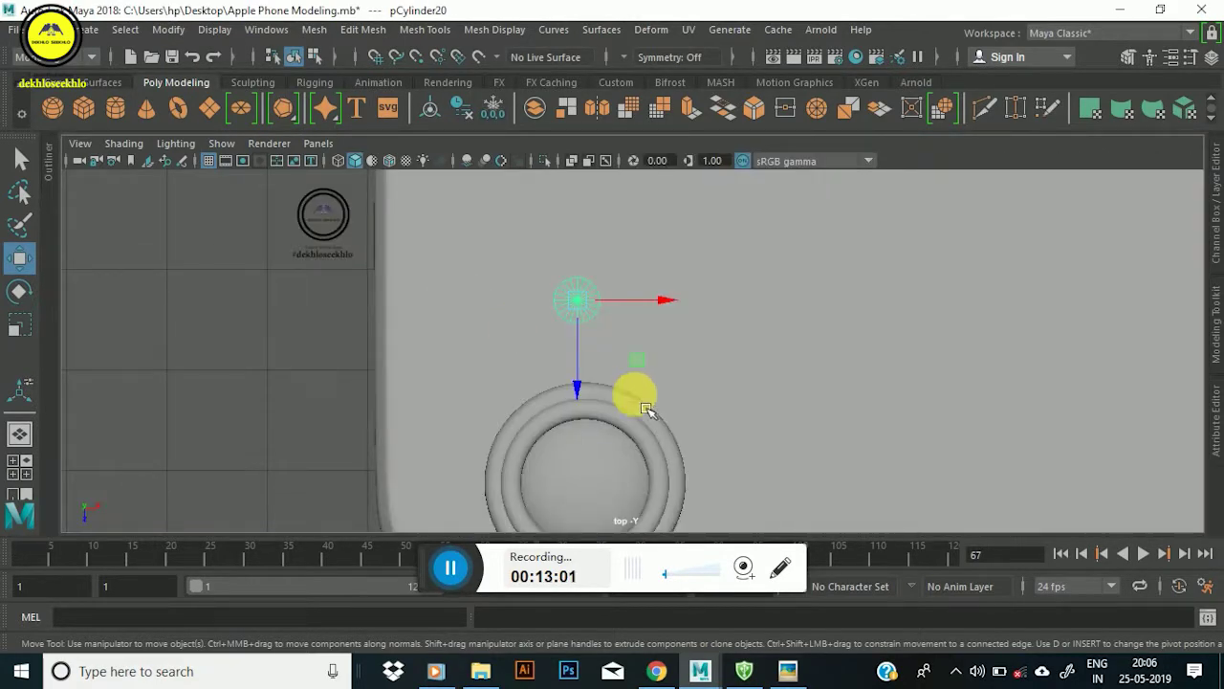
drag(667, 319, 675, 318)
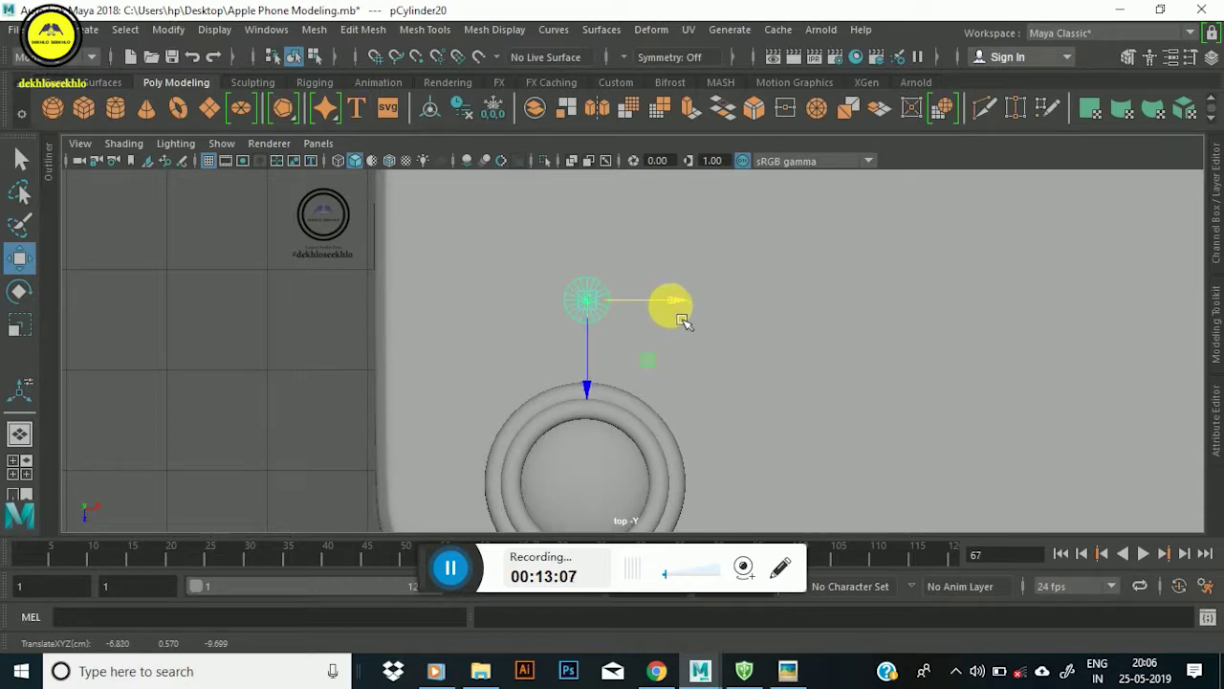
scroll(613, 340, down, 5)
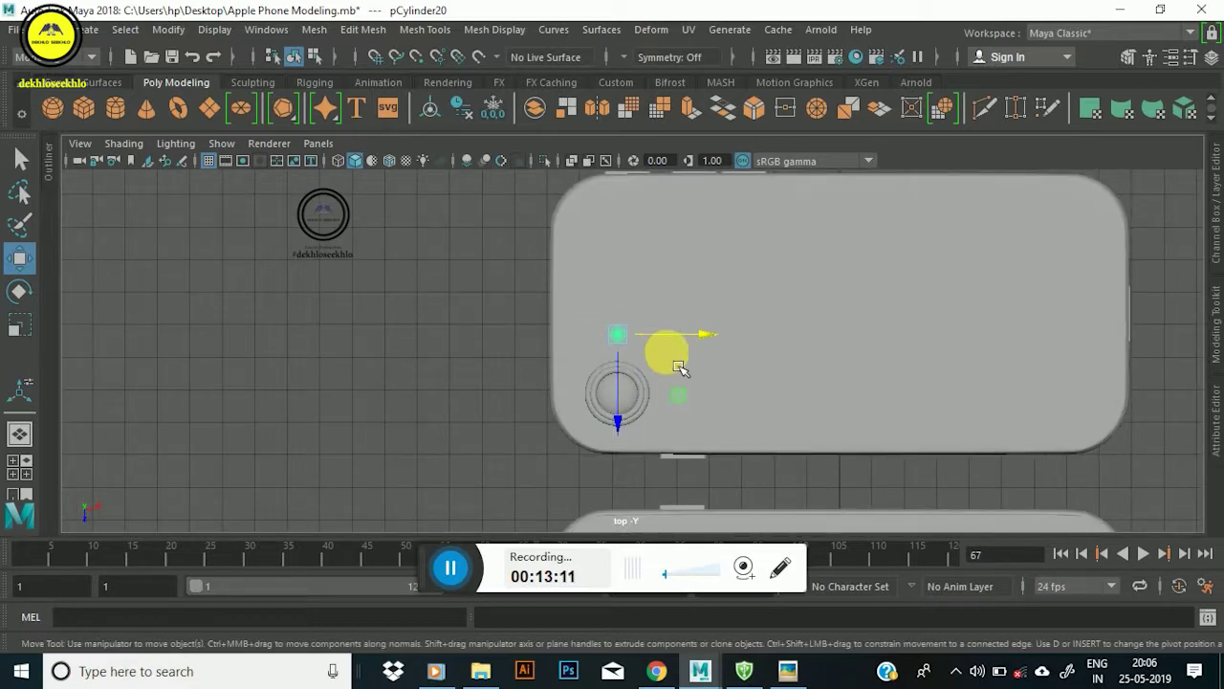
click(792, 682)
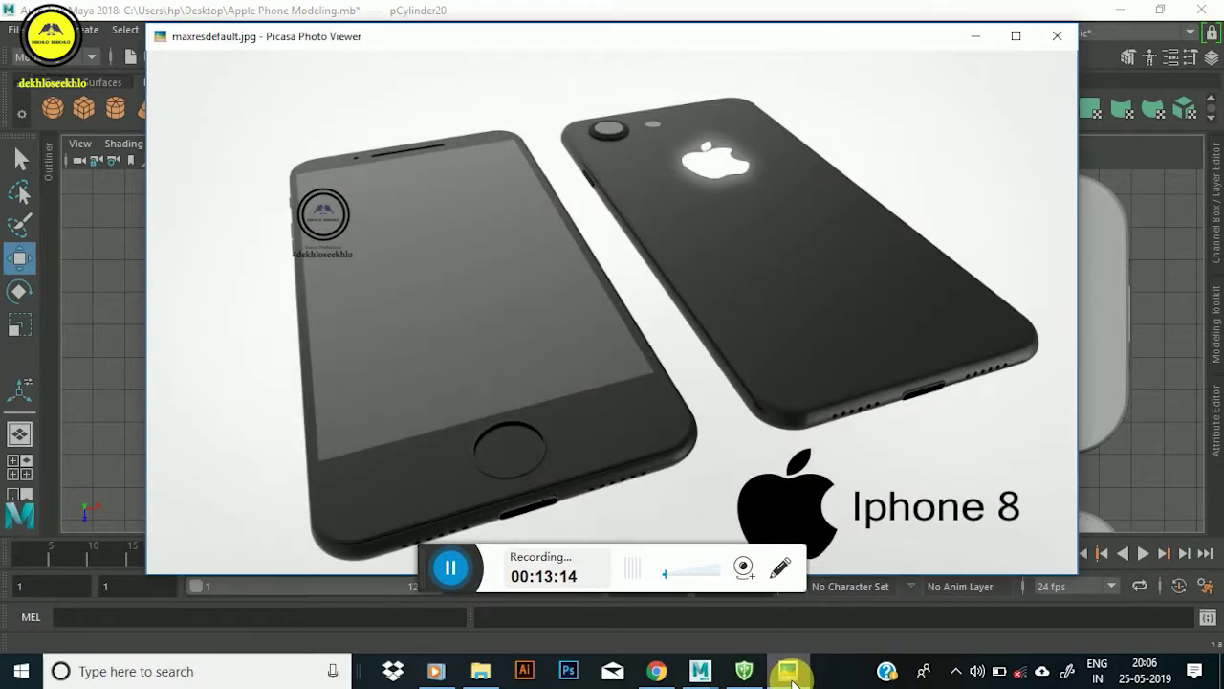
click(792, 681)
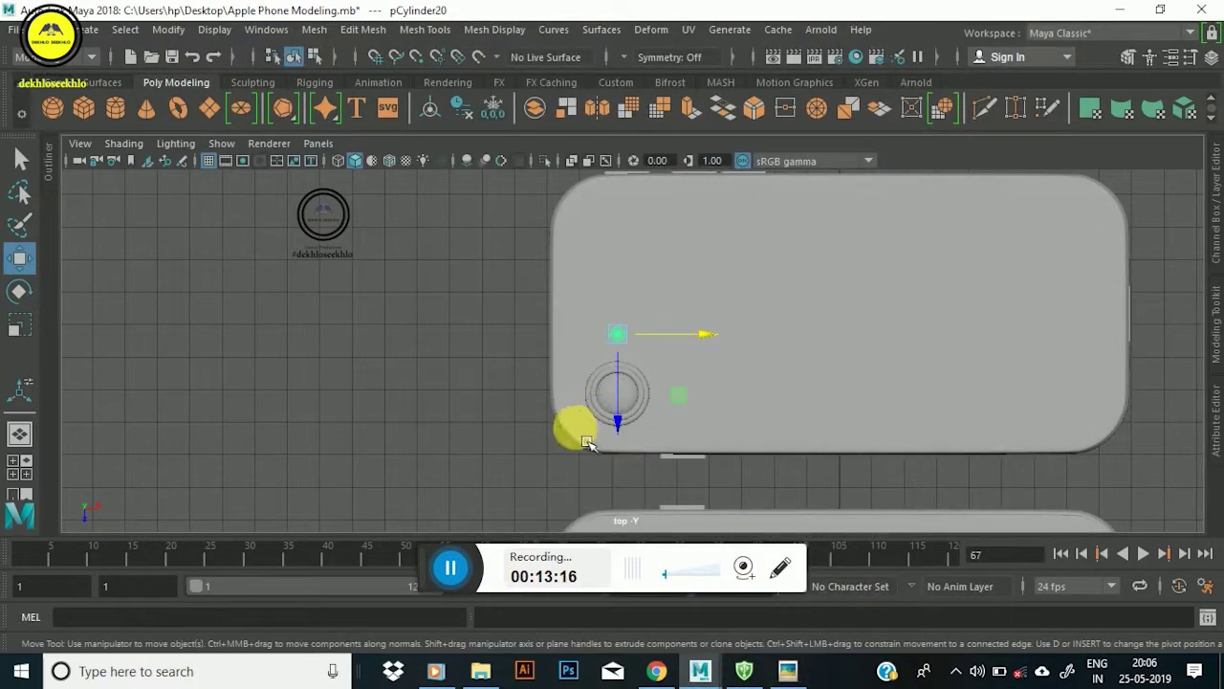
drag(626, 437, 708, 345)
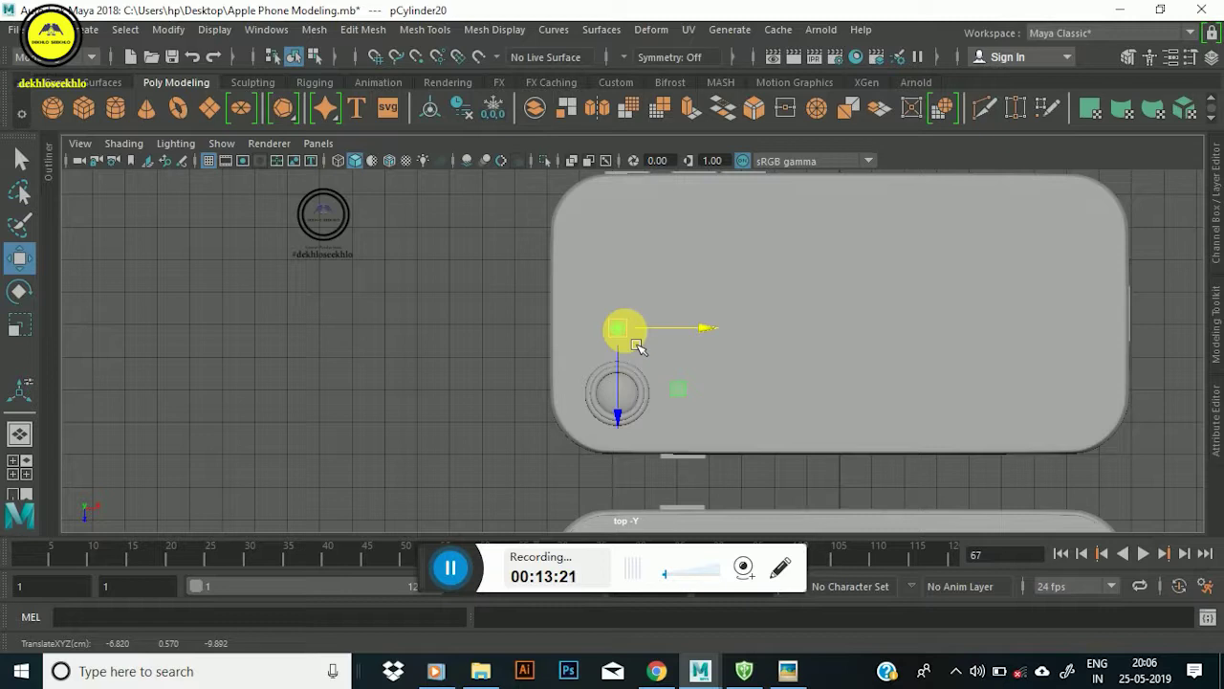
Inspect the placement from a low side angle and duplicate the cylinder as pCylinder21.
key(space)
key(space)
mouse_move(704, 312)
alt+mouse_down()
mouse_move(499, 302)
mouse_move(582, 350)
alt+mouse_up()
scroll(595, 363, up, 3)
scroll(746, 368, up, 2)
mouse_move(746, 368)
alt+mouse_down()
mouse_move(664, 276)
mouse_move(585, 290)
mouse_move(584, 336)
mouse_move(637, 278)
mouse_move(628, 328)
mouse_move(602, 315)
mouse_move(623, 347)
mouse_move(607, 355)
mouse_move(642, 287)
mouse_move(643, 344)
mouse_move(613, 161)
alt+mouse_up()
scroll(629, 313, down, 2)
scroll(657, 312, up, 2)
key(ctrl+d)
Subtract the small cylinder from the phone body with Booleans > Difference, producing pCube29.
click(620, 392)
click(773, 428)
click(646, 413)
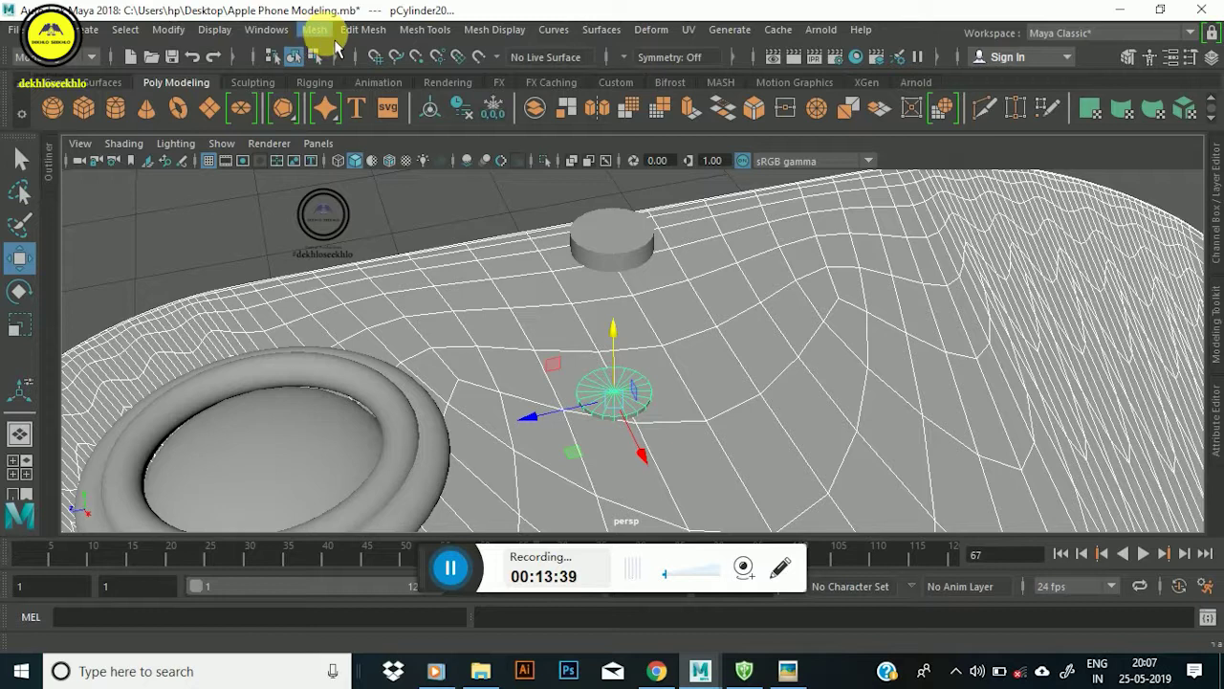
click(315, 29)
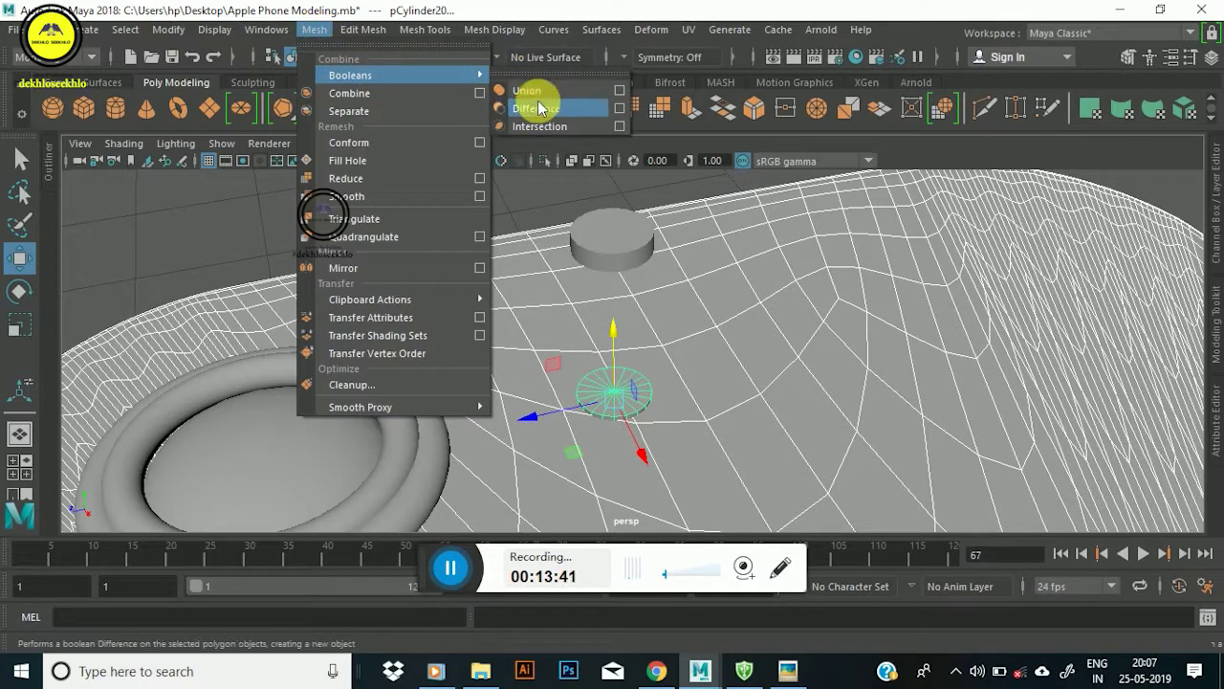
click(548, 116)
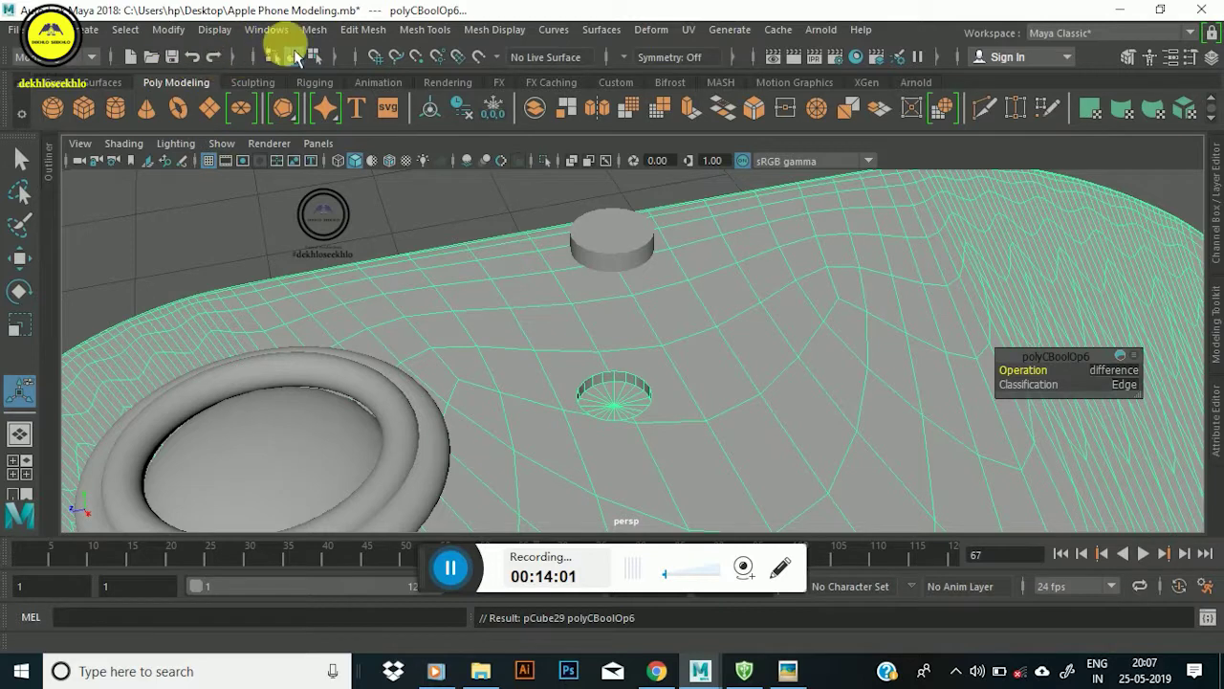
click(13, 31)
mouse_move(99, 218)
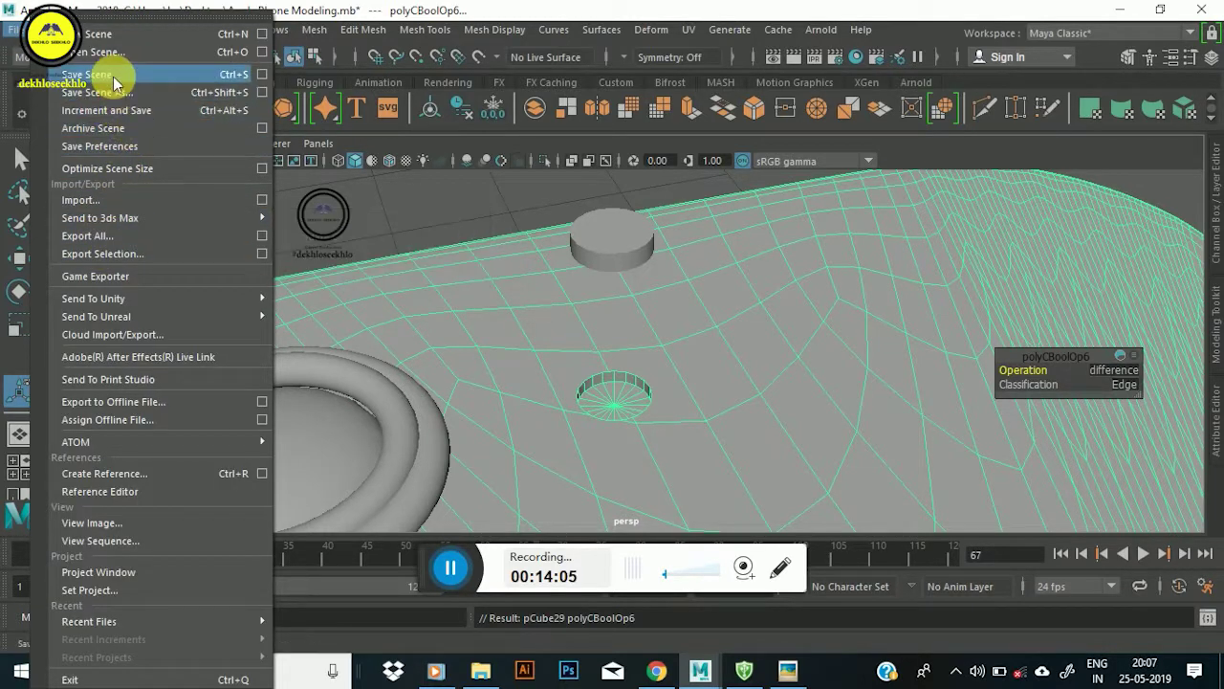
Save the scene, then move the spare cylinder copy down and flatten it toward the phone back.
click(86, 74)
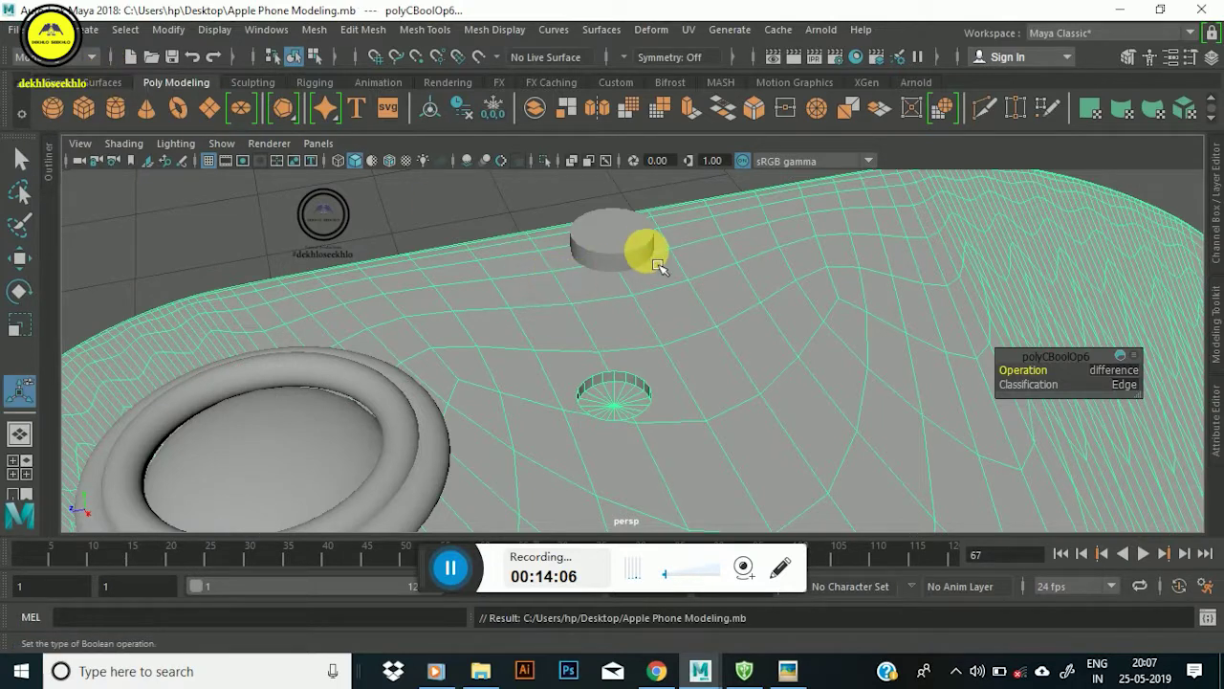
click(636, 241)
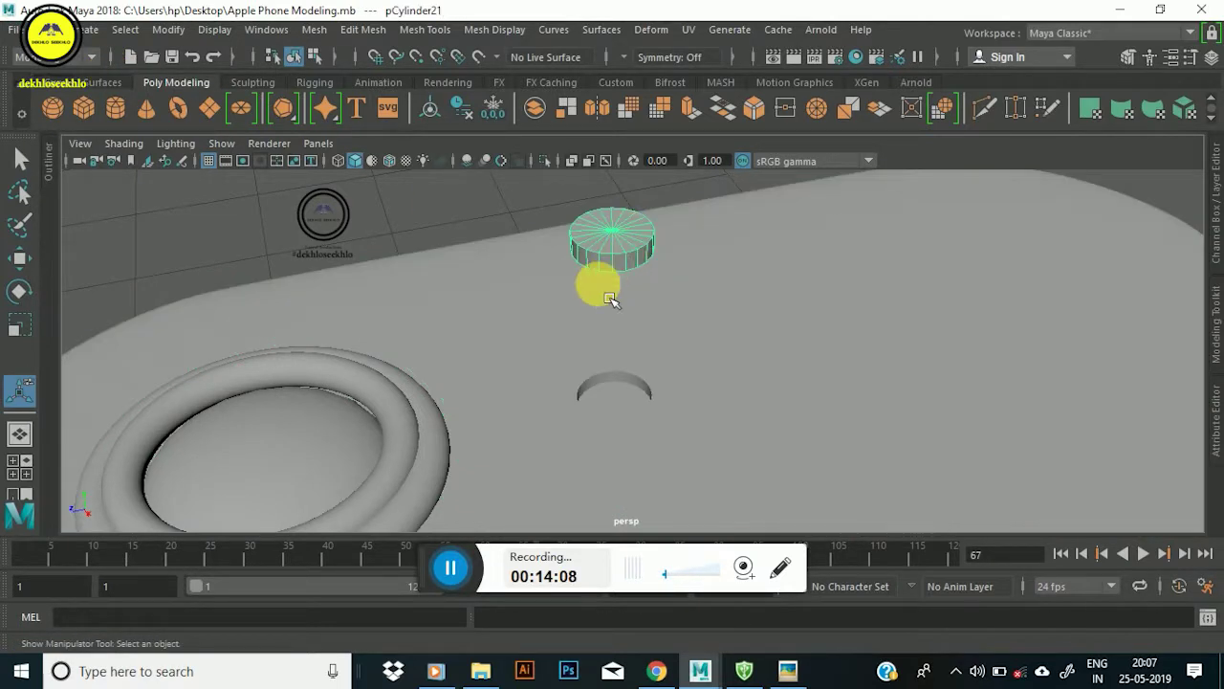
key(w)
mouse_move(601, 335)
alt+mouse_down()
mouse_move(656, 319)
mouse_move(689, 292)
mouse_move(637, 259)
alt+mouse_up()
mouse_move(627, 198)
mouse_down()
mouse_move(609, 352)
mouse_move(641, 377)
mouse_move(588, 386)
mouse_move(568, 430)
mouse_move(625, 416)
mouse_move(586, 417)
mouse_move(574, 513)
mouse_move(643, 371)
mouse_move(782, 257)
mouse_move(772, 232)
mouse_up()
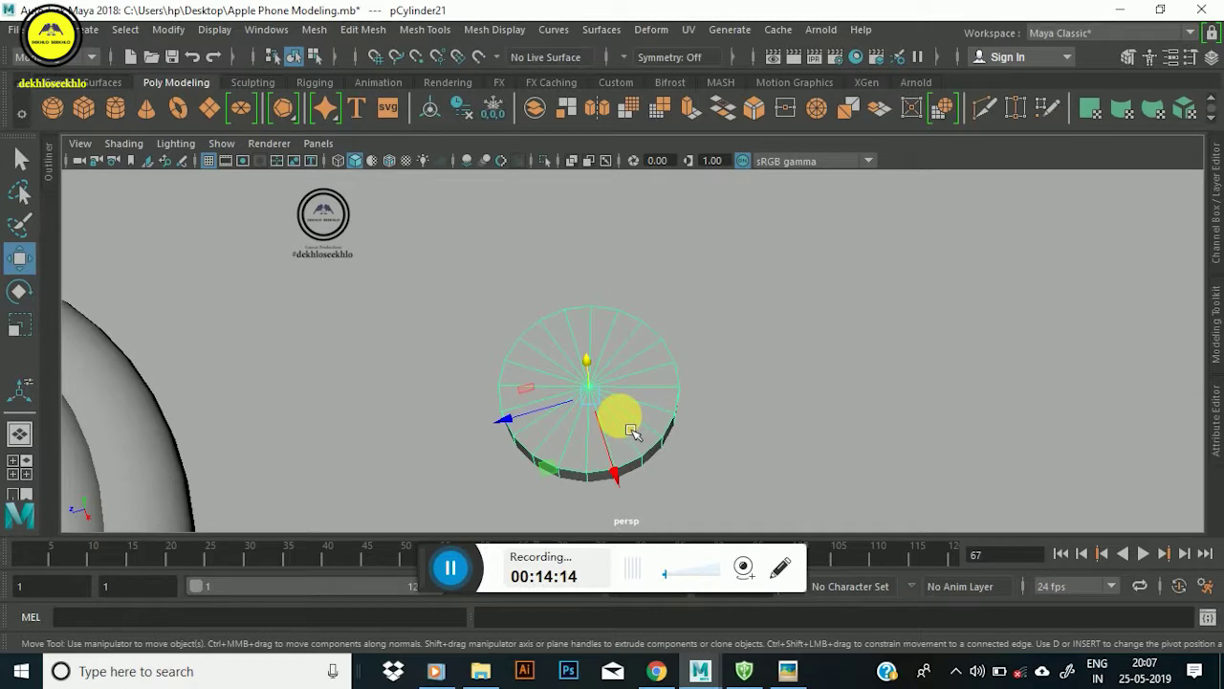
key(r)
key(w)
key(w)
drag(629, 293, 623, 322)
Enlarge pCylinder21 slightly over the hole, then deselect it.
scroll(743, 306, down, 3)
mouse_move(743, 306)
alt+mouse_down()
mouse_move(689, 334)
mouse_move(519, 262)
mouse_move(639, 329)
mouse_move(787, 306)
mouse_move(724, 293)
mouse_move(686, 385)
mouse_move(561, 354)
mouse_move(601, 303)
mouse_move(774, 232)
mouse_move(718, 260)
mouse_move(605, 408)
mouse_move(423, 383)
mouse_move(456, 309)
mouse_move(664, 350)
mouse_move(669, 364)
mouse_move(587, 299)
mouse_move(520, 334)
mouse_move(546, 374)
alt+mouse_up()
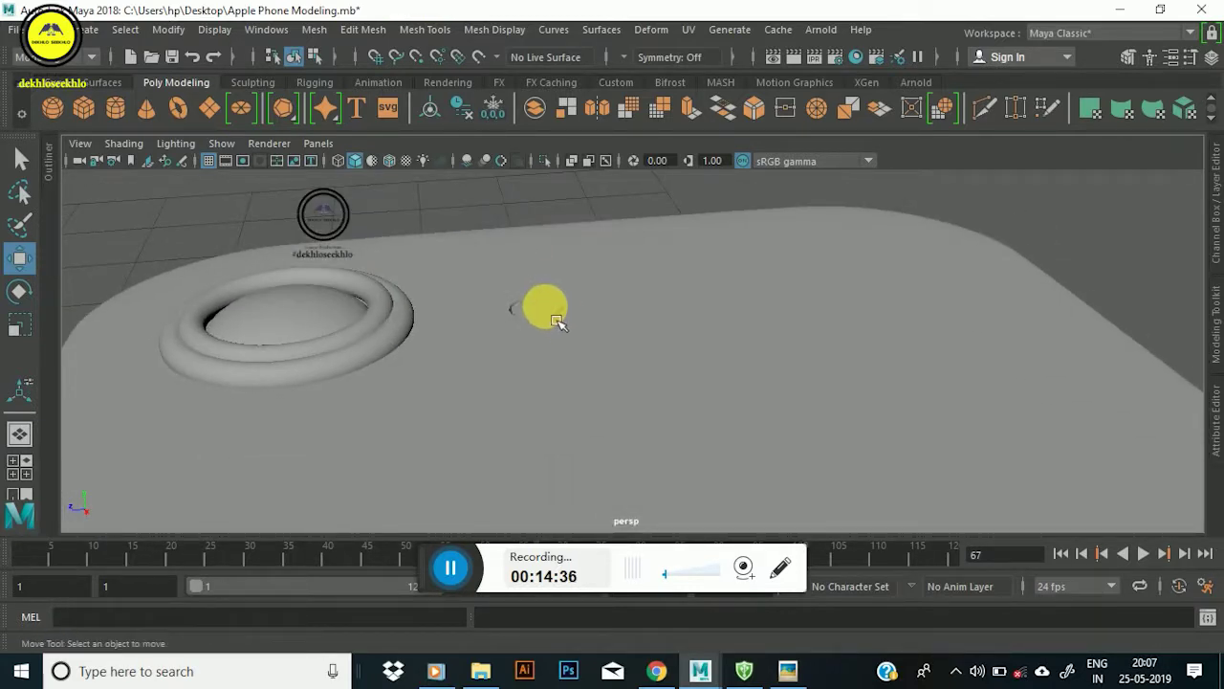
click(553, 319)
scroll(553, 319, up, 3)
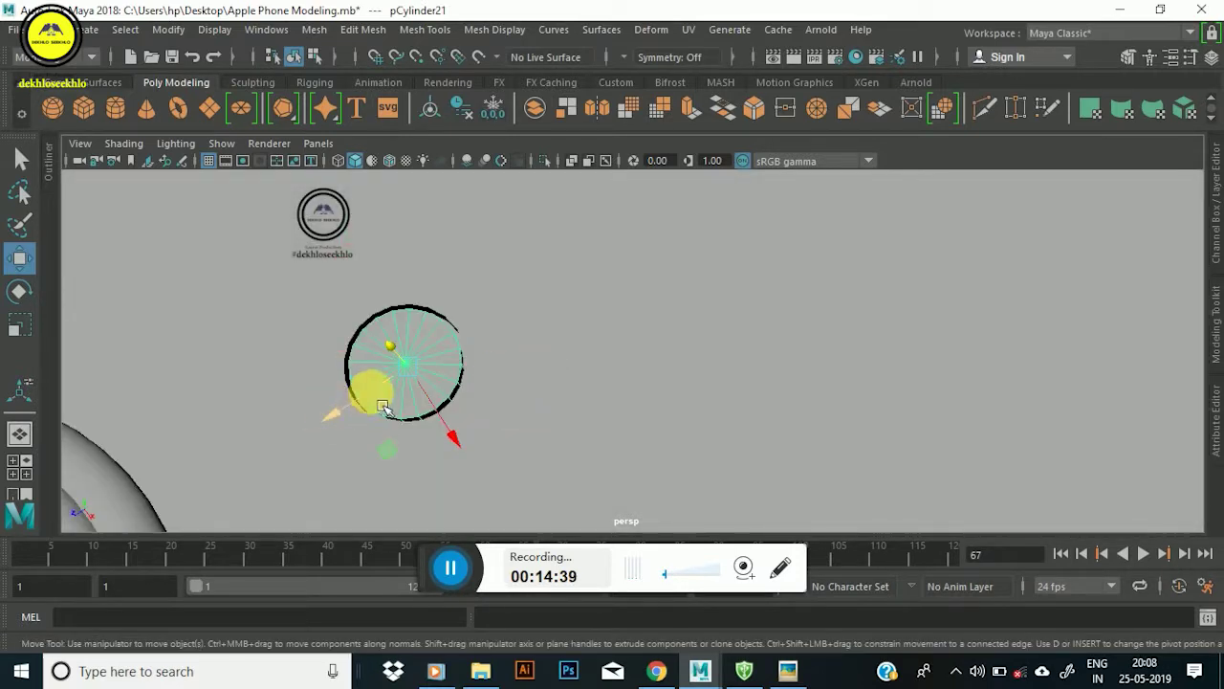
key(r)
drag(408, 378, 421, 378)
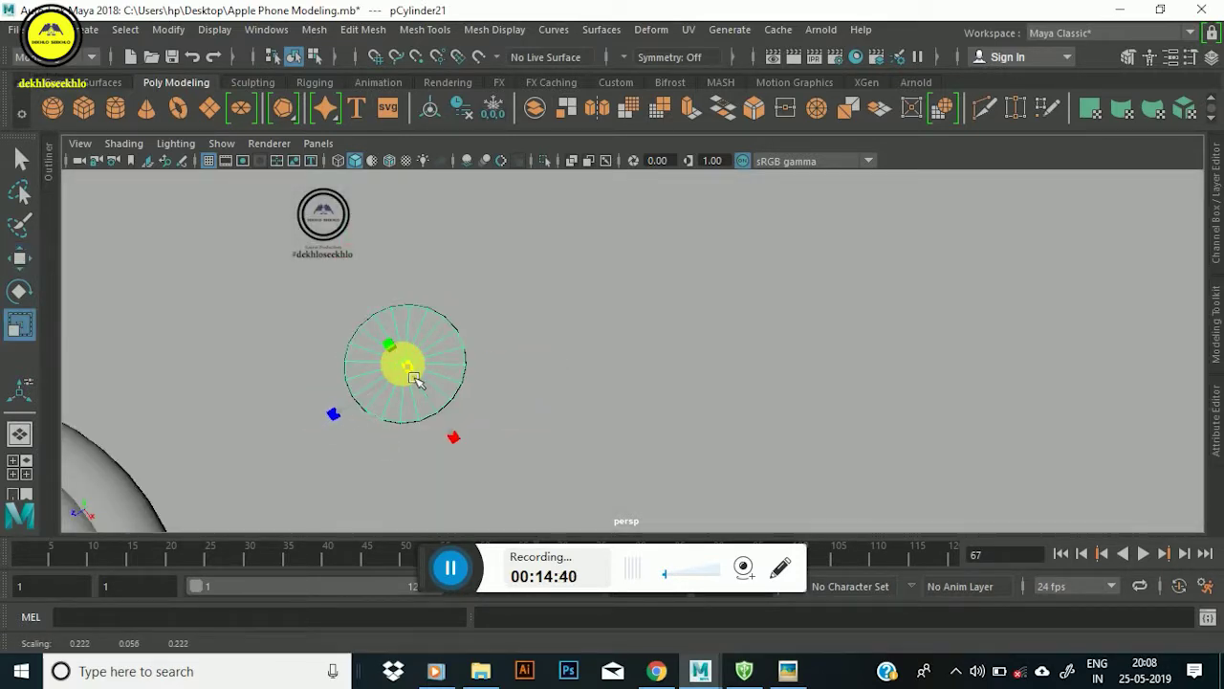
mouse_move(562, 346)
alt+mouse_down()
mouse_move(491, 311)
mouse_move(555, 280)
alt+mouse_up()
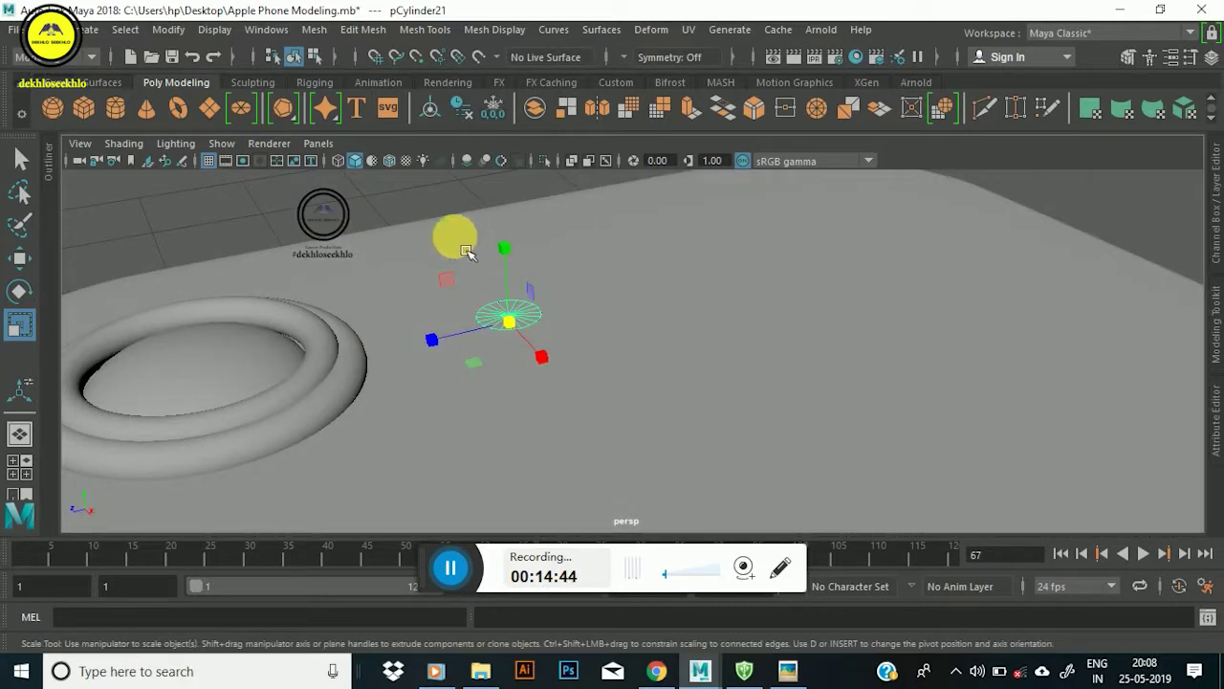
click(401, 191)
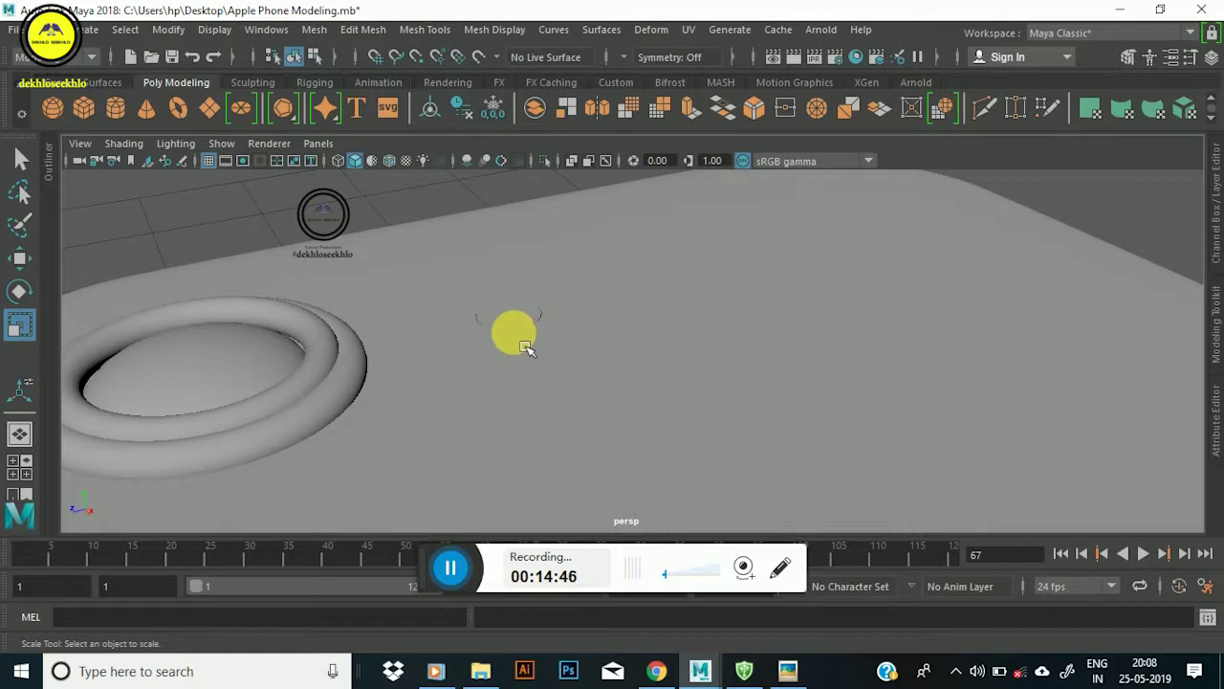
Compare the camera area with the iPhone 8 reference image from a new angle.
key(w)
alt+drag(520, 334, 581, 456)
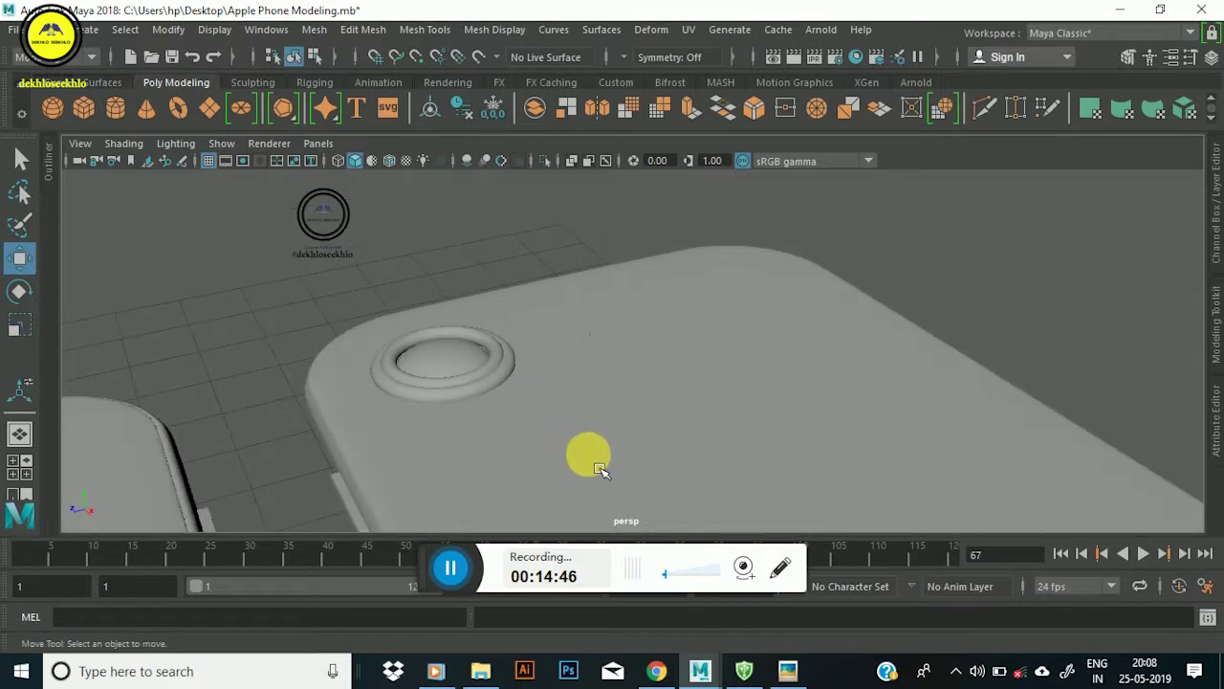
click(799, 675)
click(800, 675)
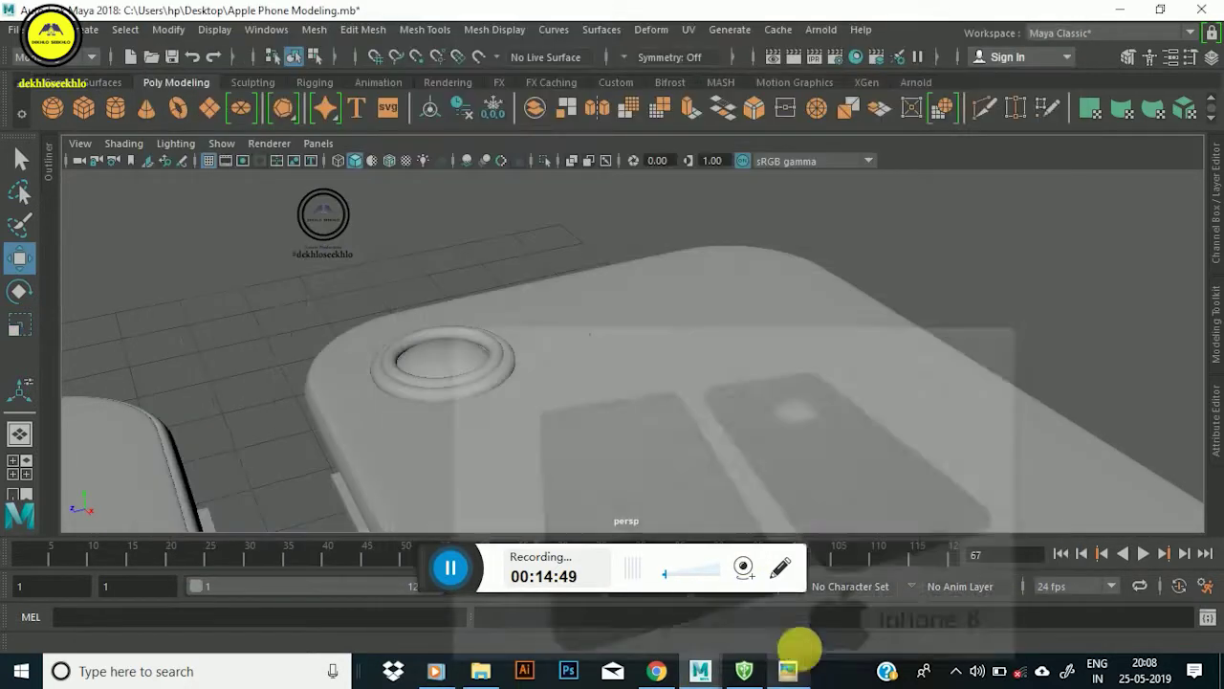
mouse_move(519, 342)
alt+mouse_down()
mouse_move(542, 328)
mouse_move(688, 383)
alt+mouse_up()
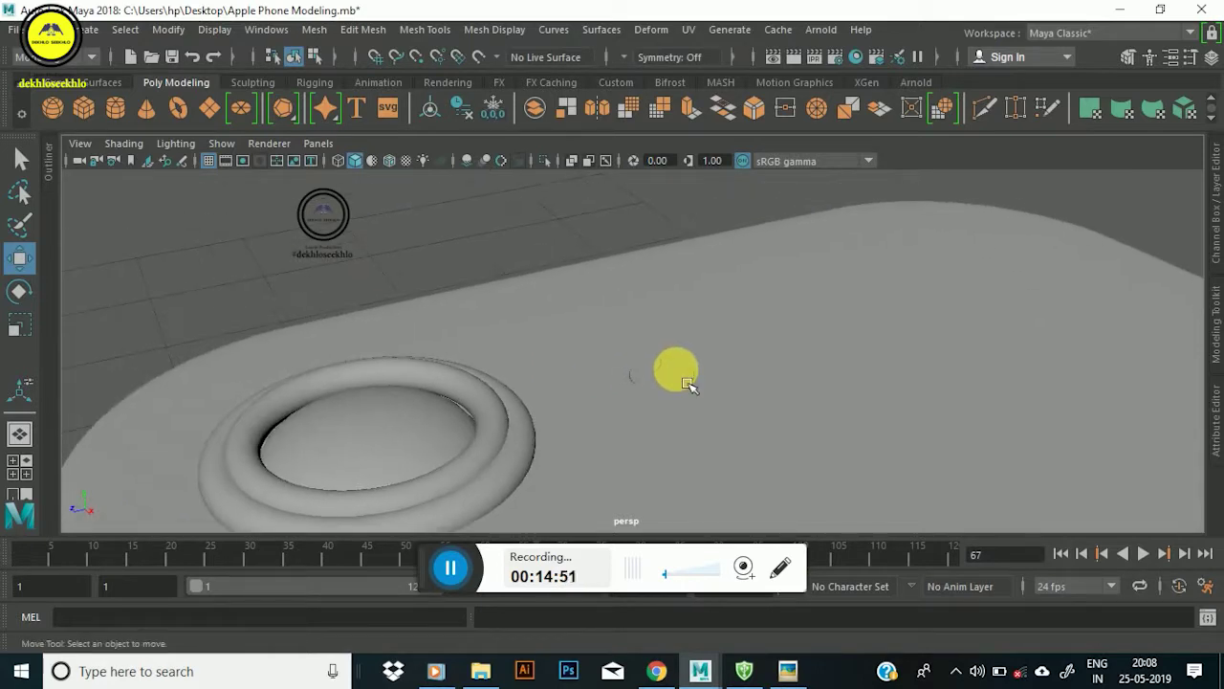
click(688, 383)
click(535, 239)
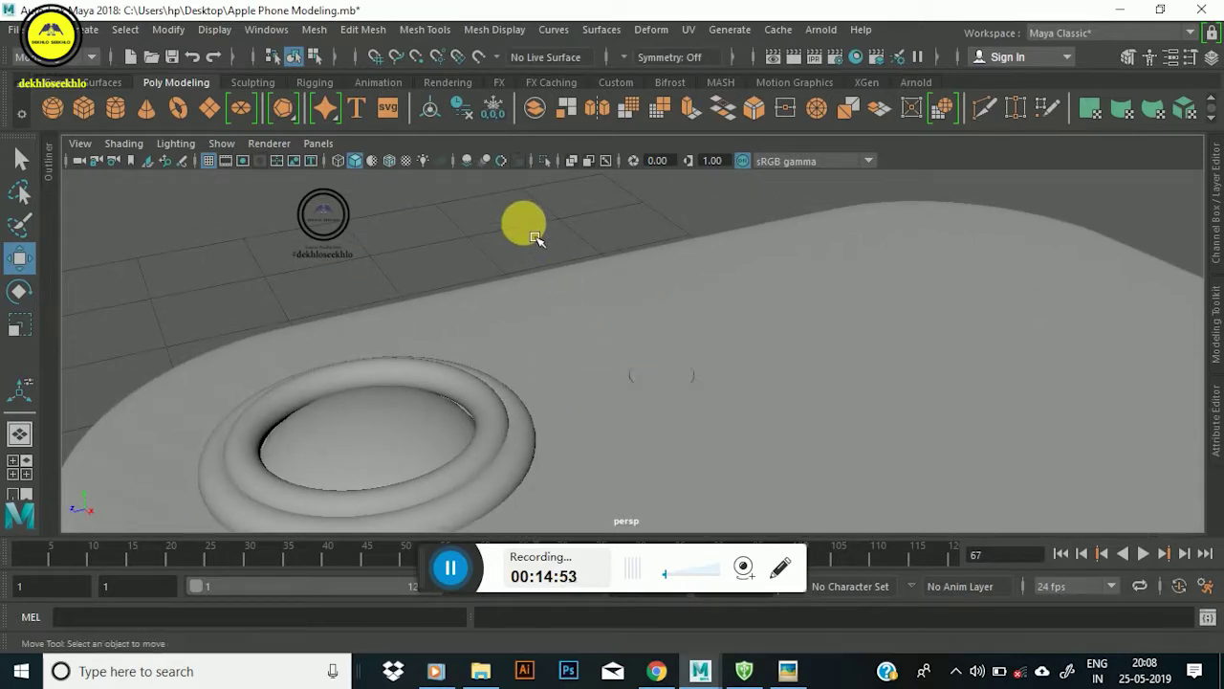
Zoom out, select both phone models, then clear the selection and zoom back in.
scroll(560, 273, down, 3)
scroll(593, 325, down, 3)
scroll(641, 383, down, 2)
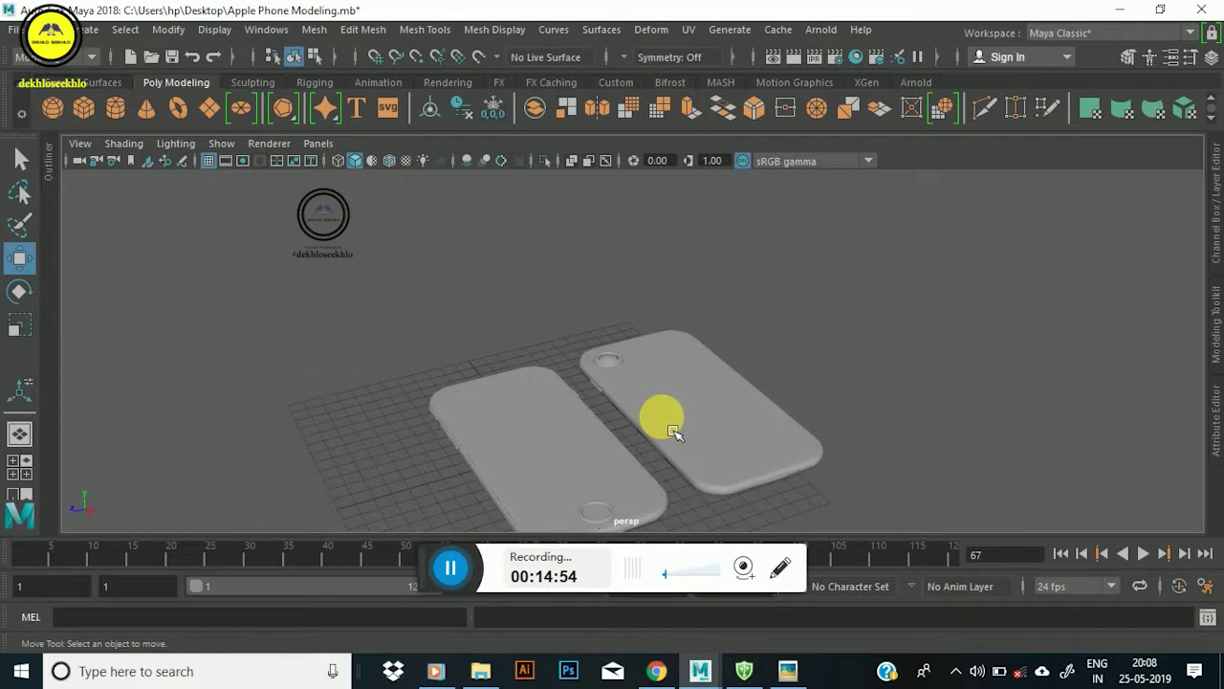
drag(828, 285, 267, 641)
click(779, 339)
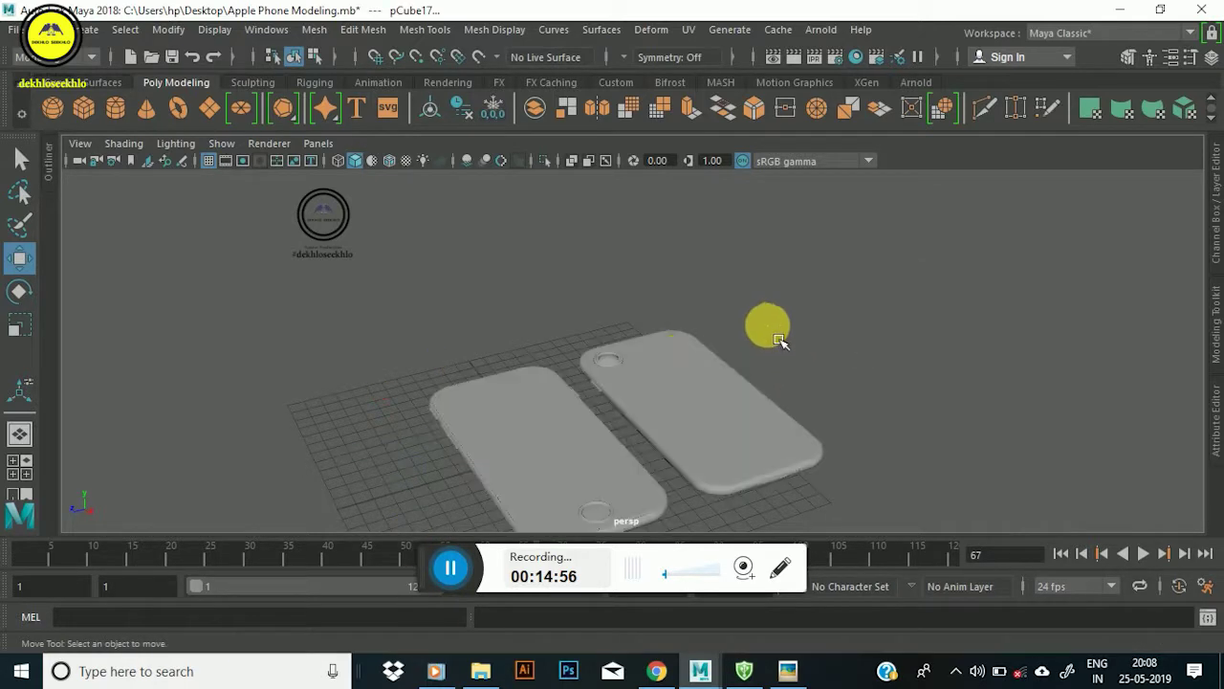
scroll(682, 373, up, 2)
scroll(670, 378, up, 2)
scroll(653, 383, up, 3)
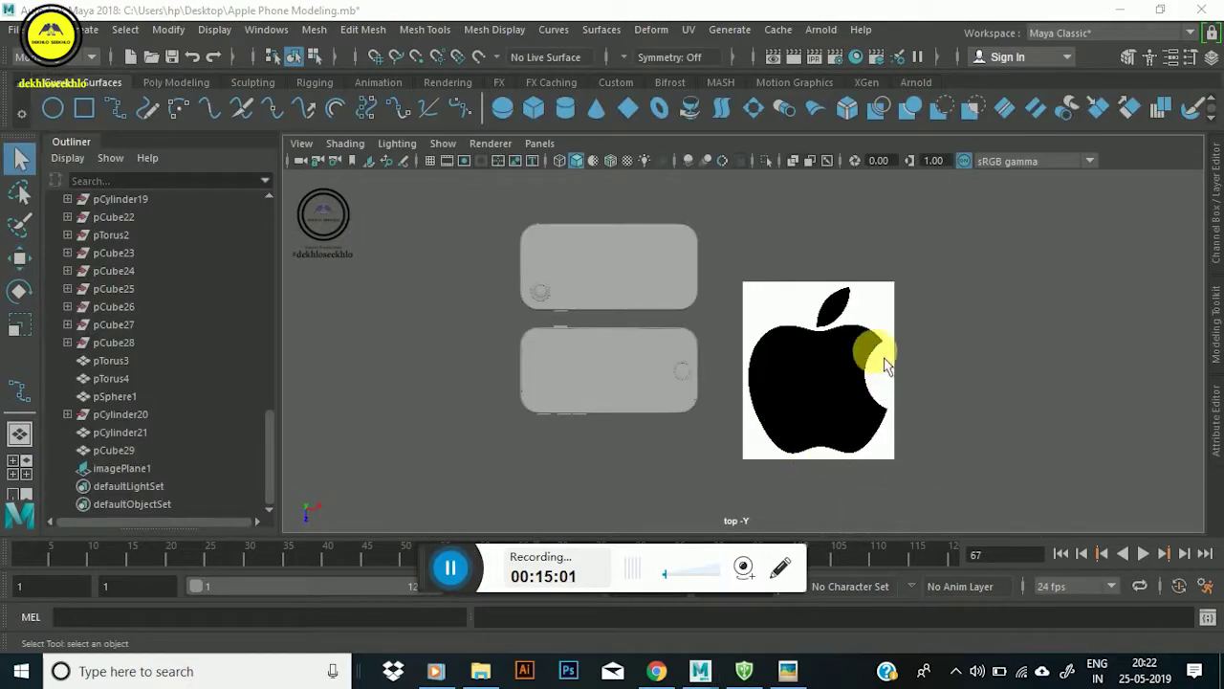
Zoom the top view onto the Apple logo and create polygon plane pPlane1 at its centre.
scroll(899, 382, up, 1)
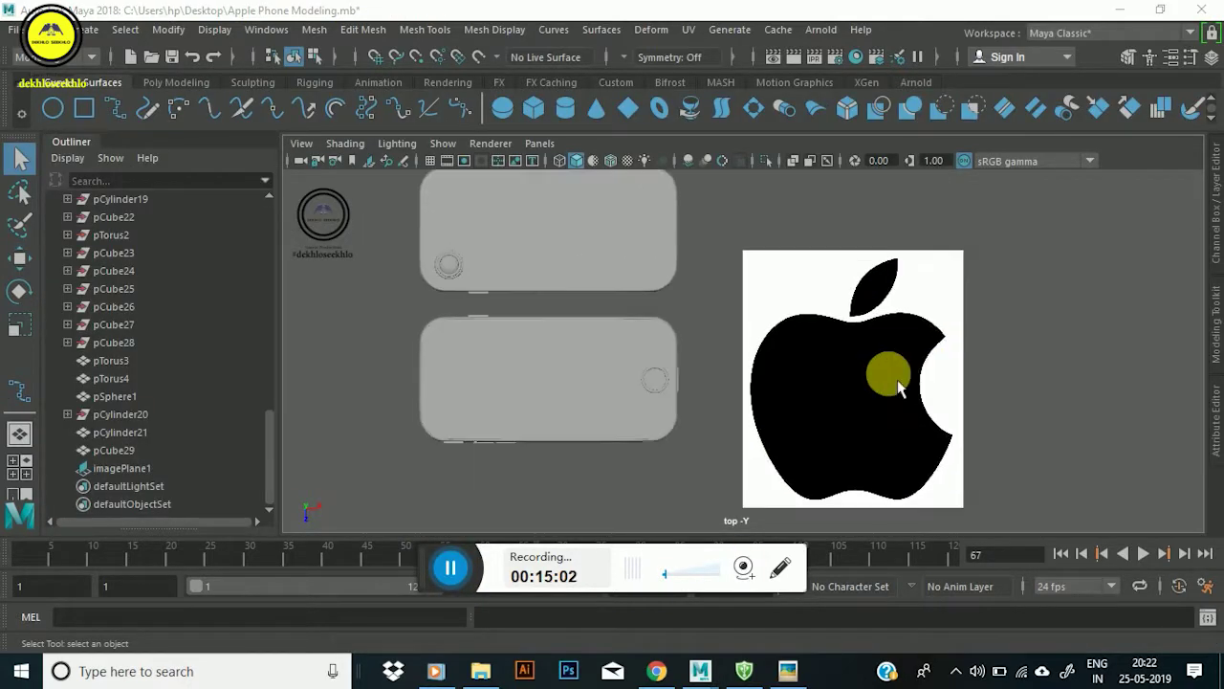
scroll(899, 387, up, 1)
mouse_move(932, 380)
alt+middle_down()
mouse_move(773, 281)
mouse_move(718, 322)
mouse_move(734, 337)
alt+middle_up()
scroll(729, 337, up, 1)
scroll(717, 348, up, 1)
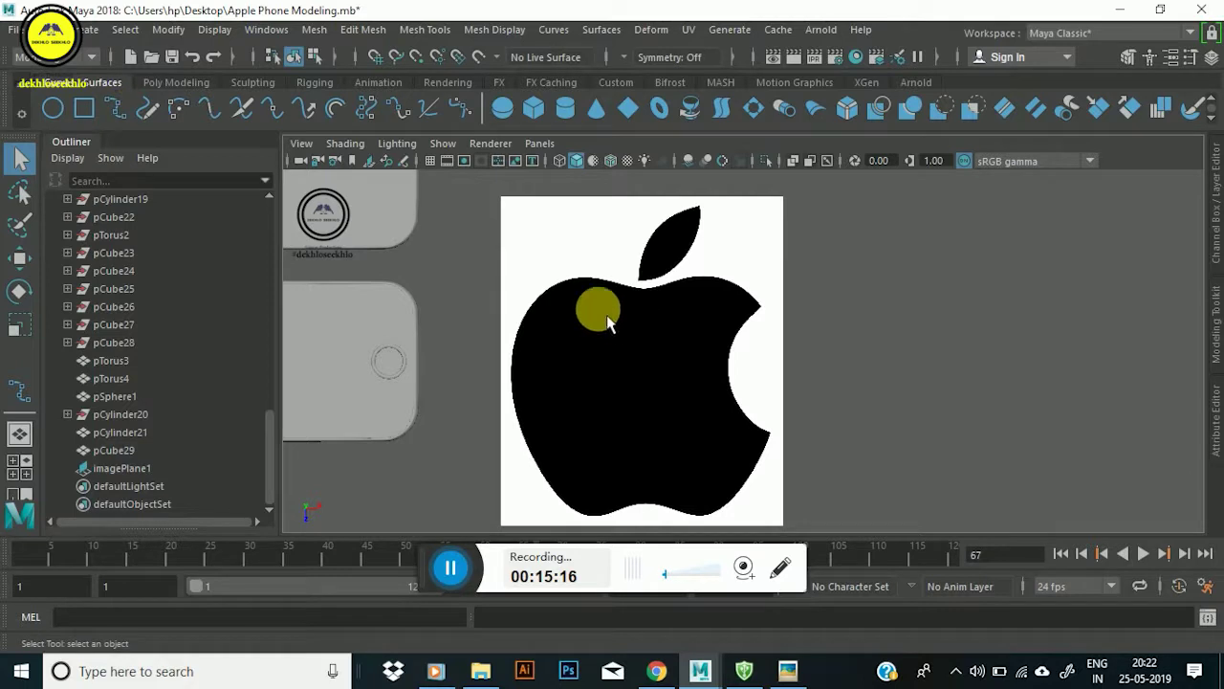
click(173, 83)
click(224, 113)
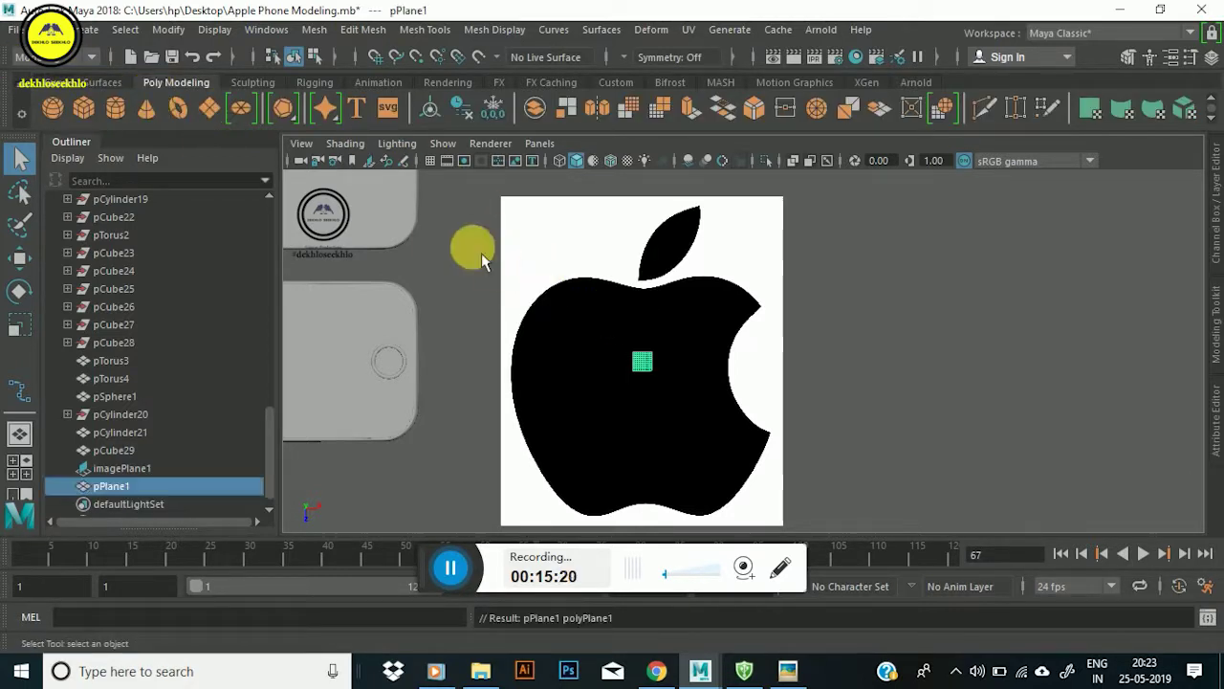
Scale pPlane1 over the apple body and set its width and height subdivisions to 4.
key(r)
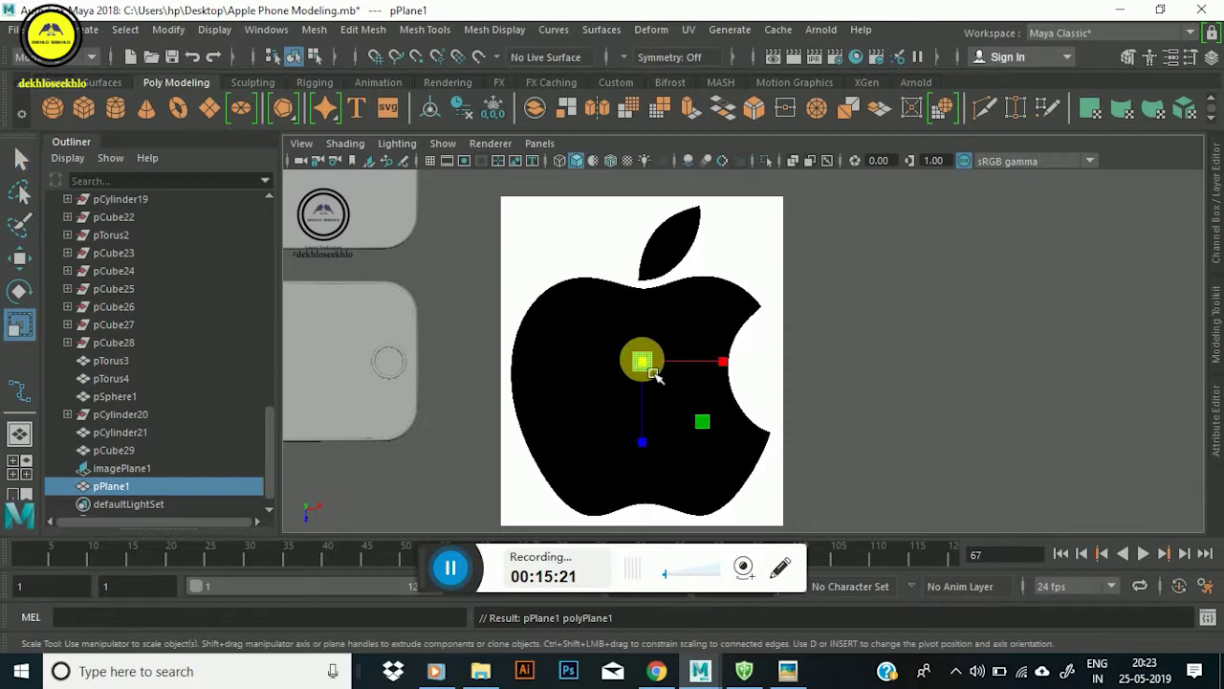
mouse_move(660, 379)
mouse_down()
mouse_move(760, 363)
mouse_move(779, 347)
mouse_up()
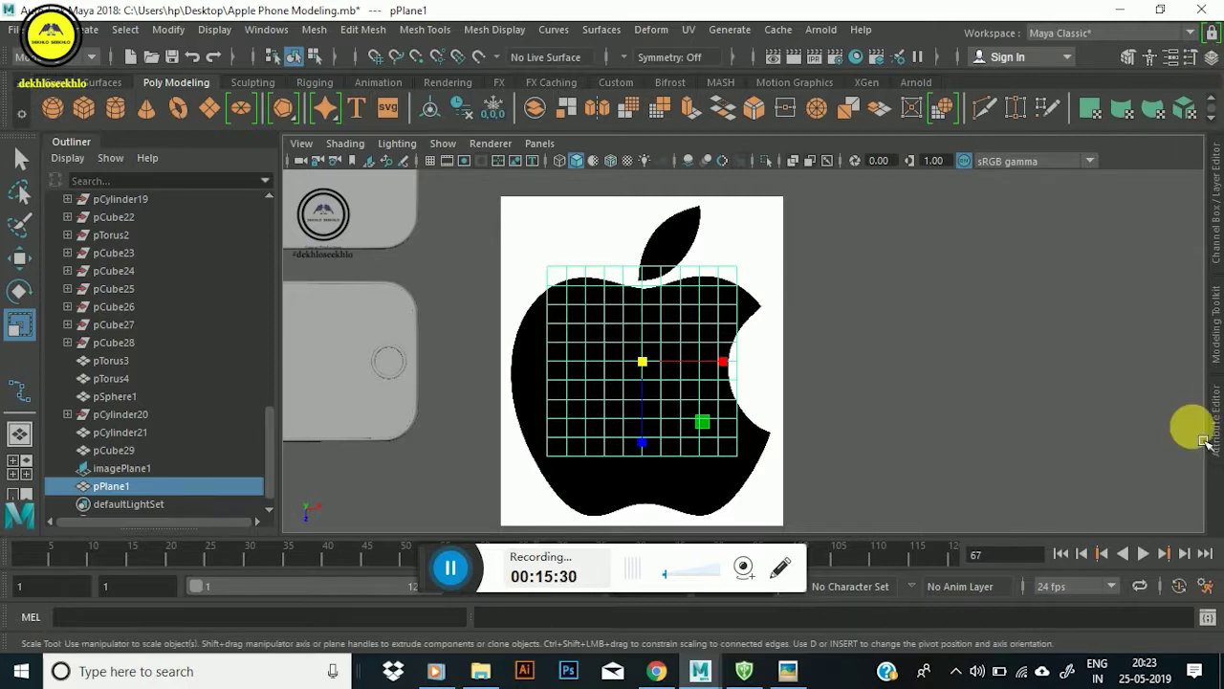
click(1215, 412)
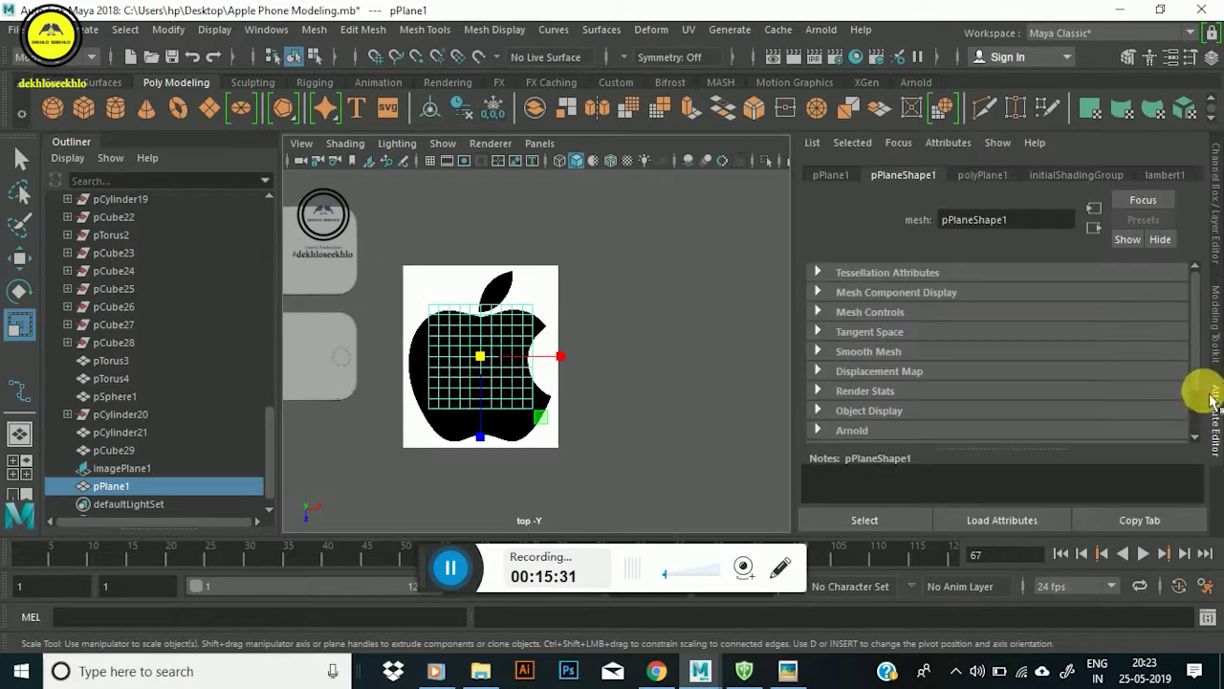
click(983, 175)
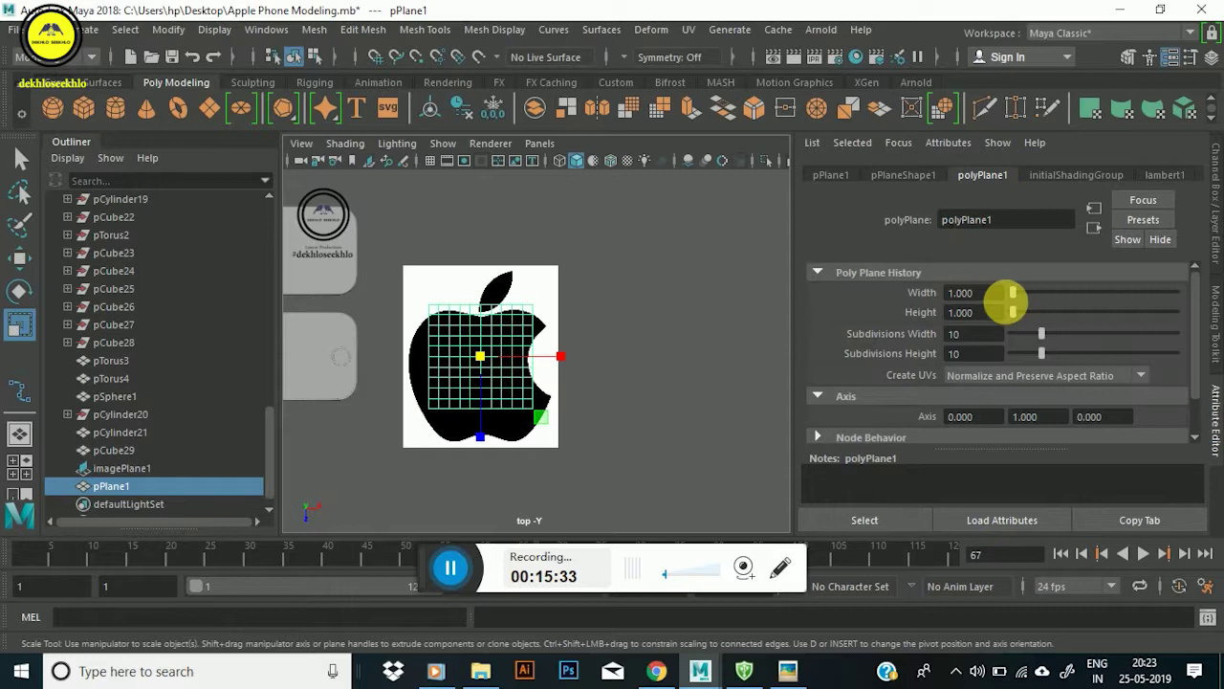
drag(1053, 350, 1040, 359)
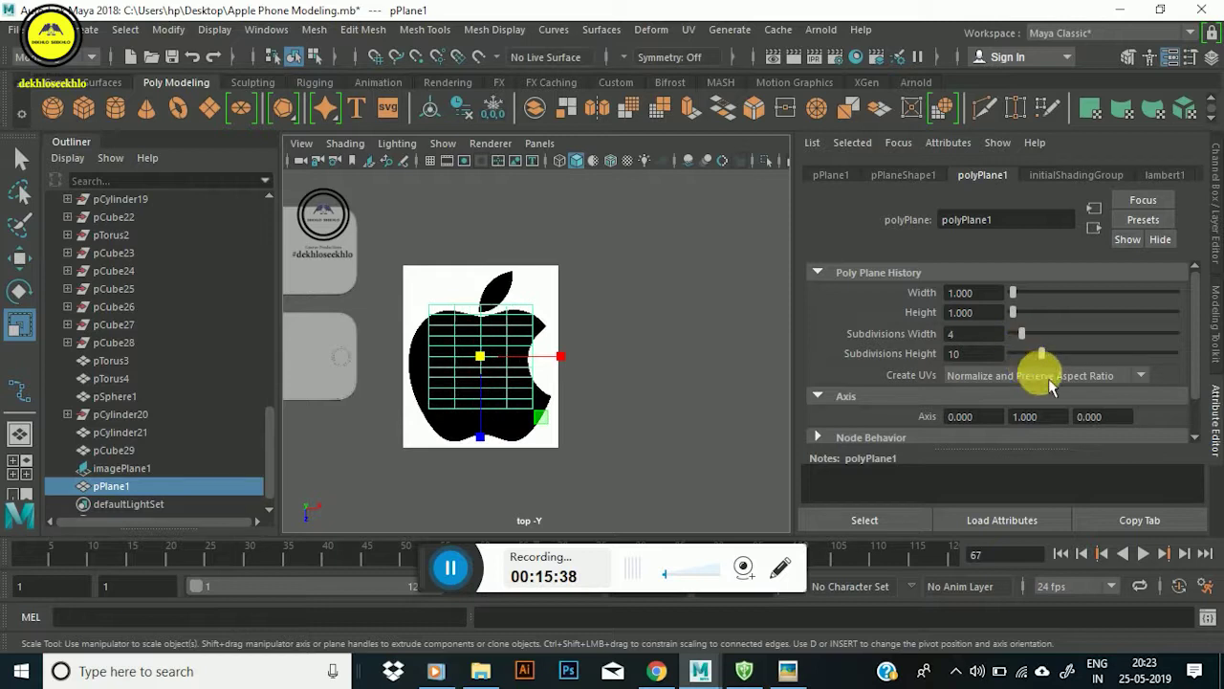
drag(1046, 360, 1037, 363)
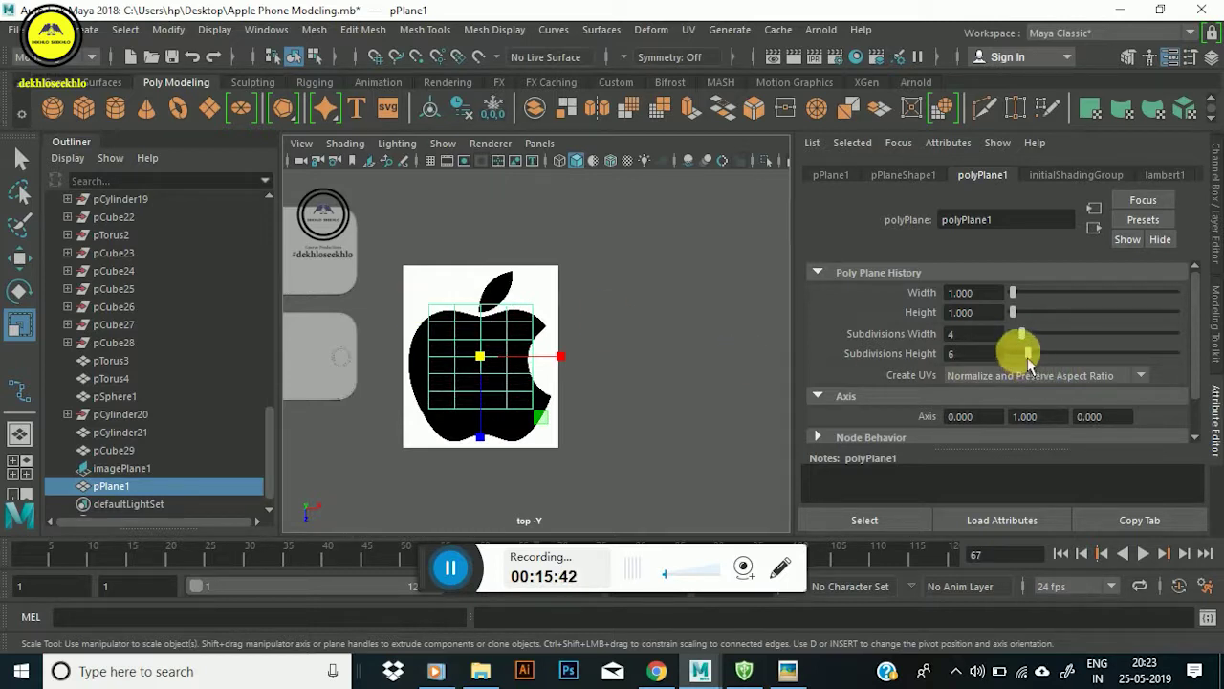
double_click(997, 356)
text(4)
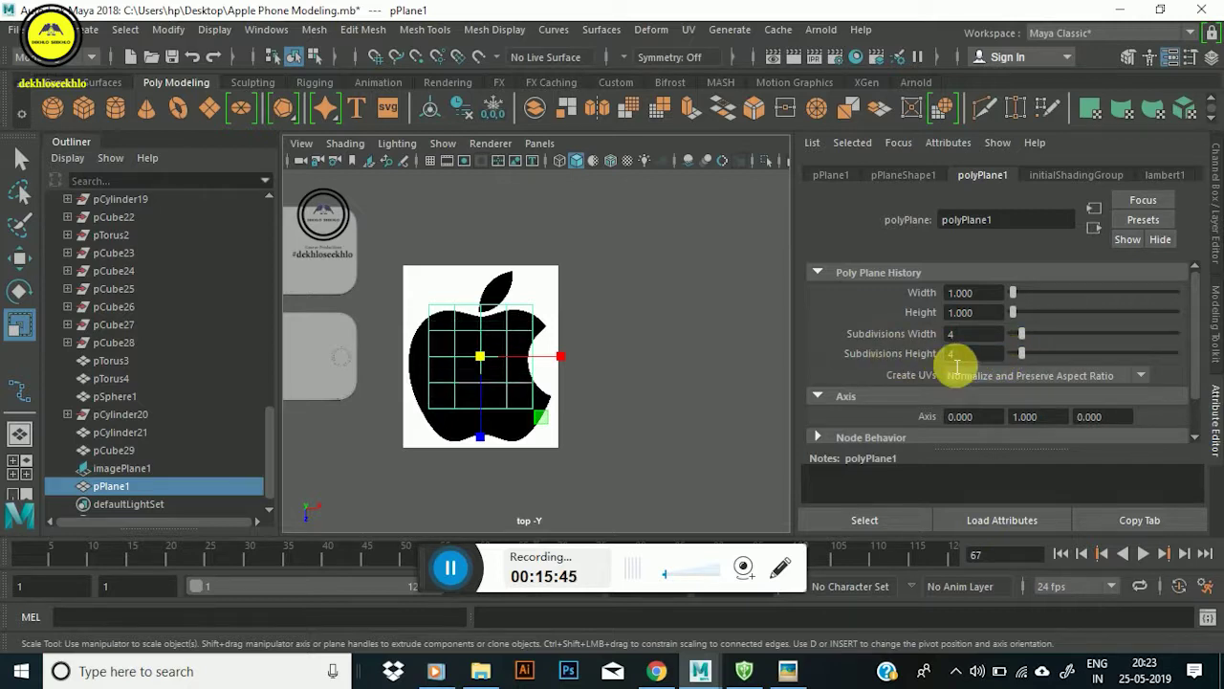
scroll(483, 328, up, 3)
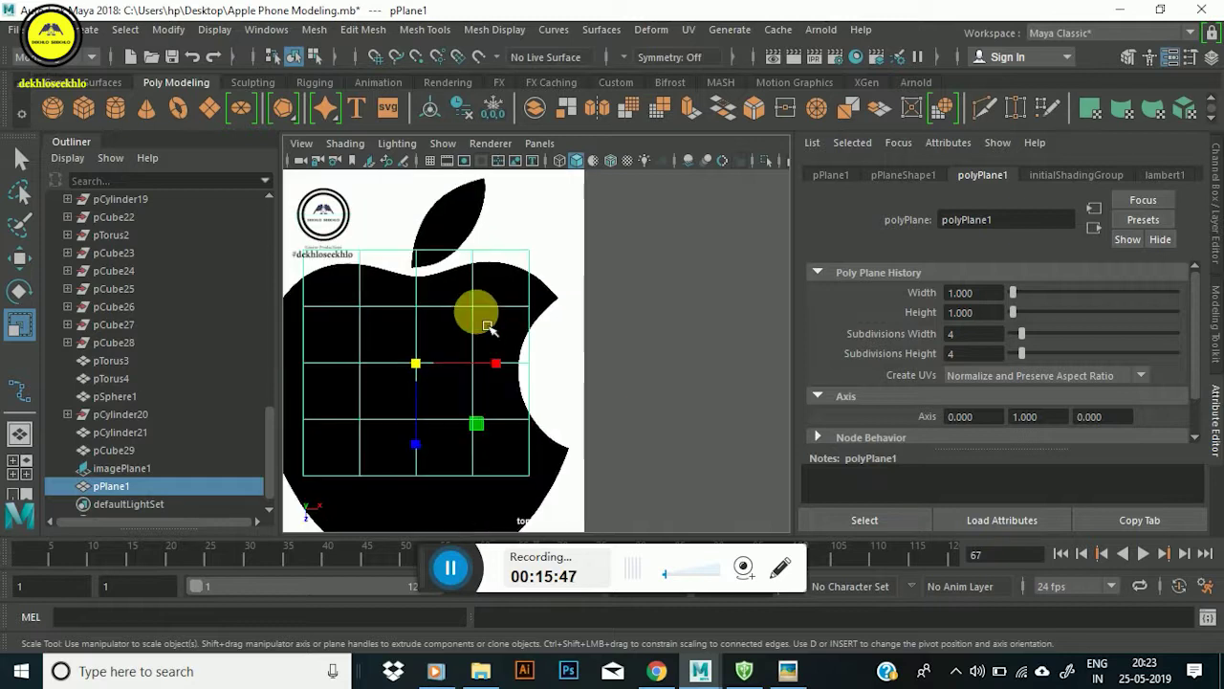
scroll(488, 327, down, 3)
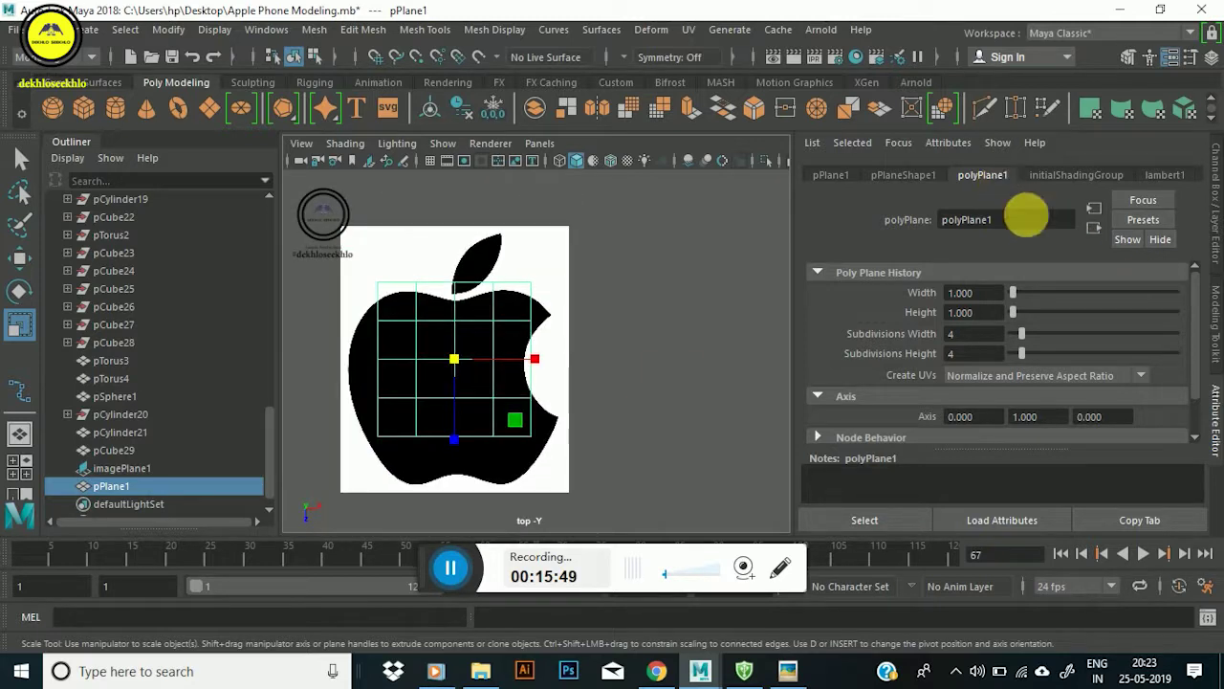
click(1213, 411)
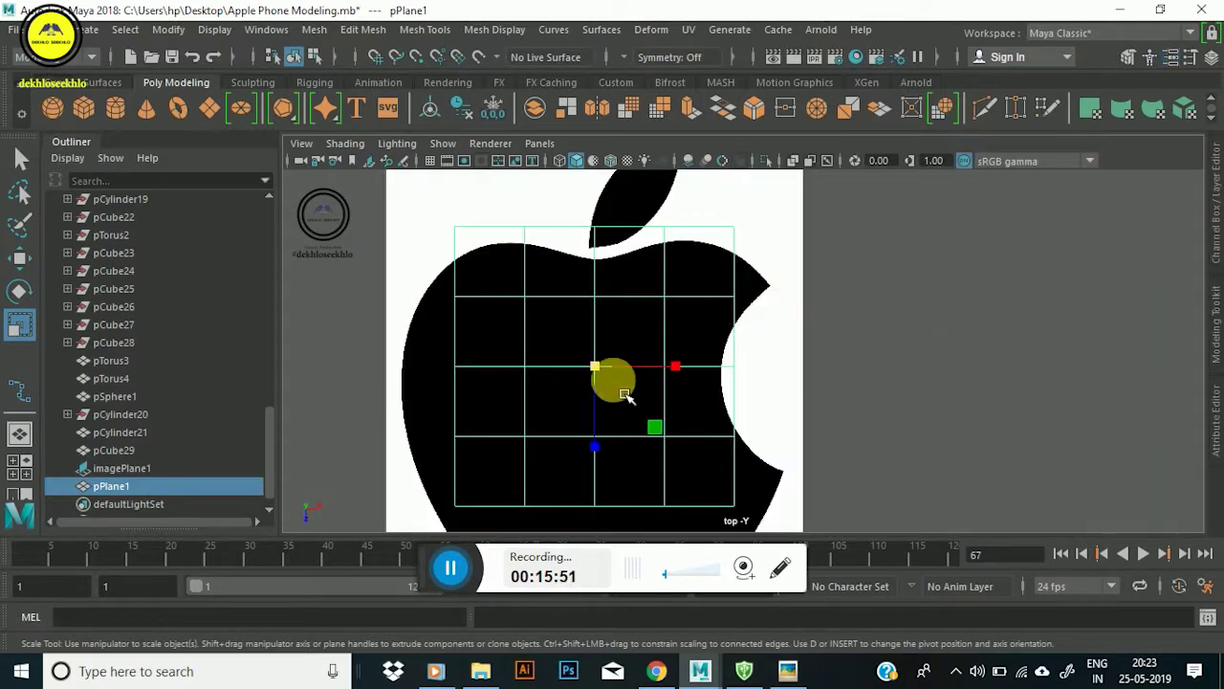
scroll(612, 368, down, 2)
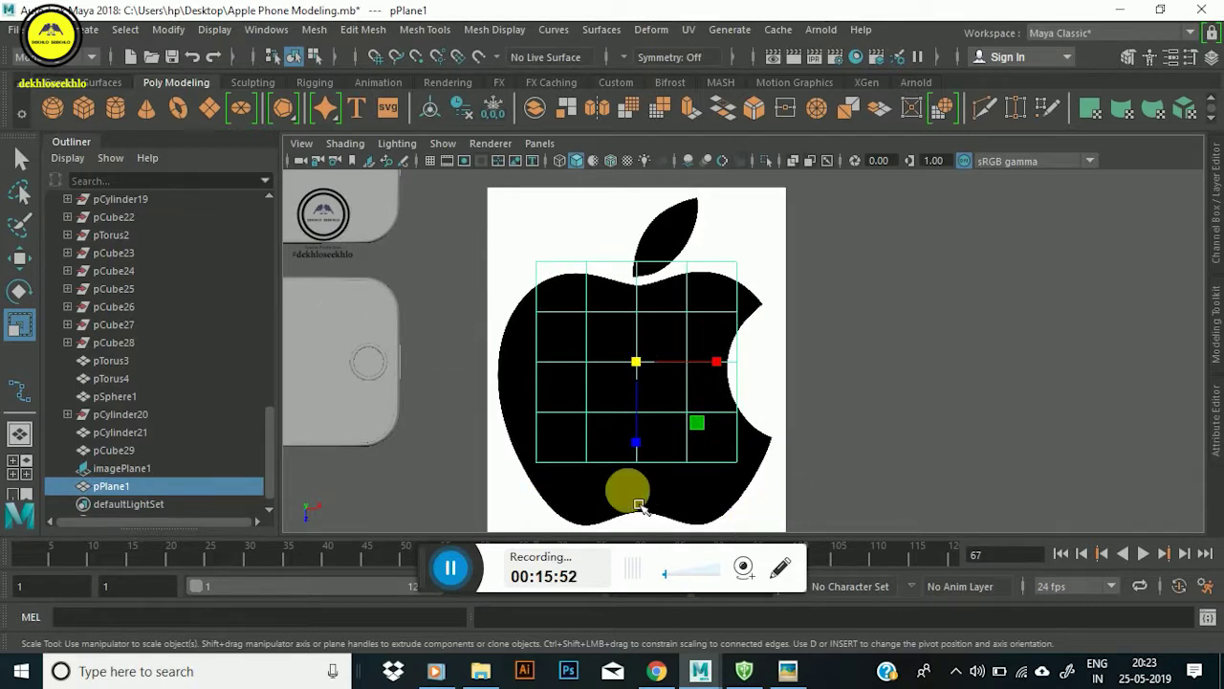
scroll(627, 492, up, 2)
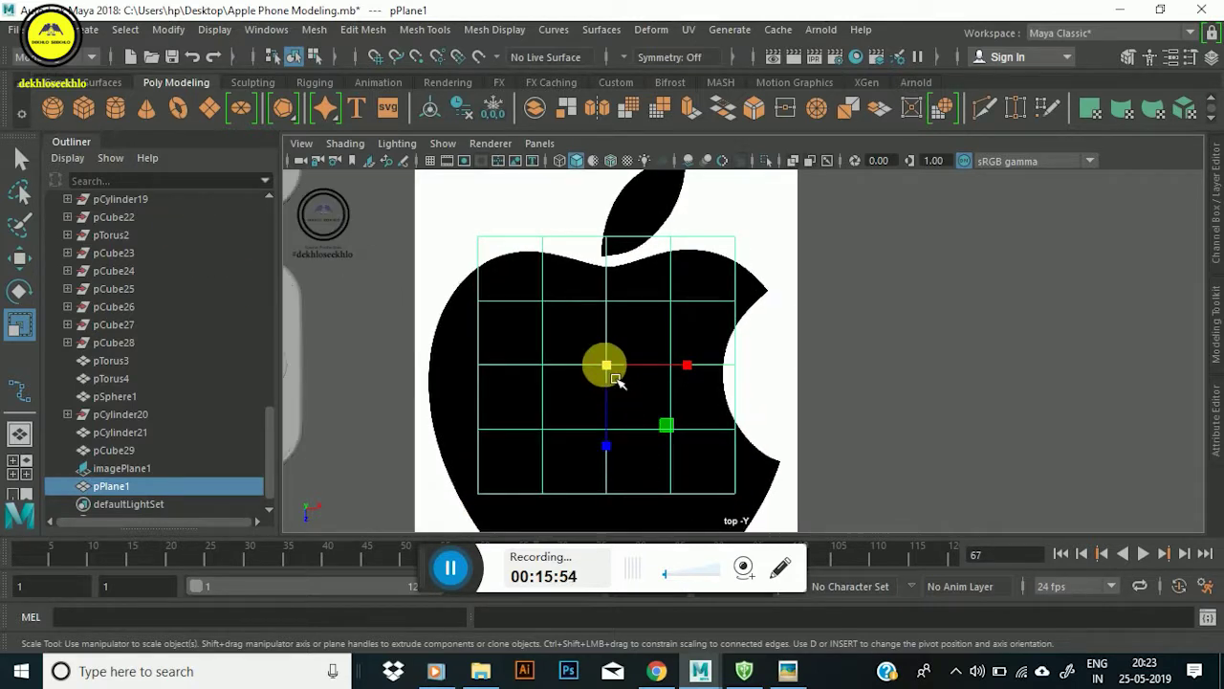
With the Move tool, pull the plane's bottom-right vertices down onto the apple's bottom outline.
key(w)
right_drag(604, 366, 495, 153)
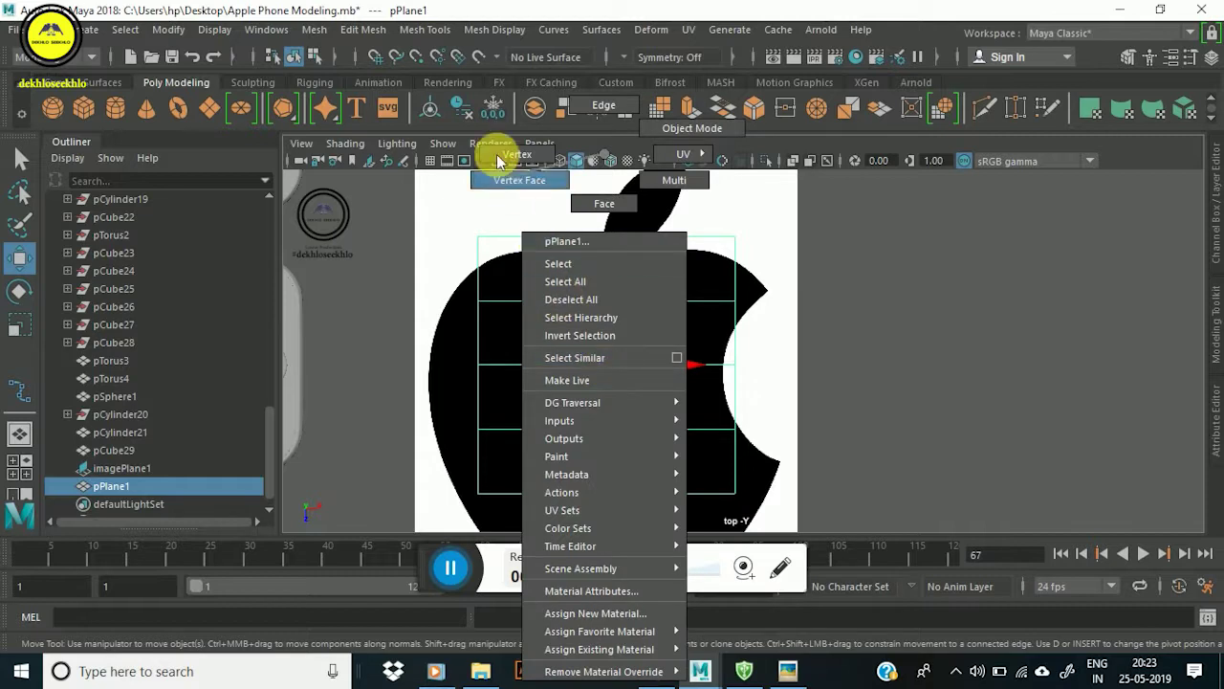
scroll(574, 315, down, 2)
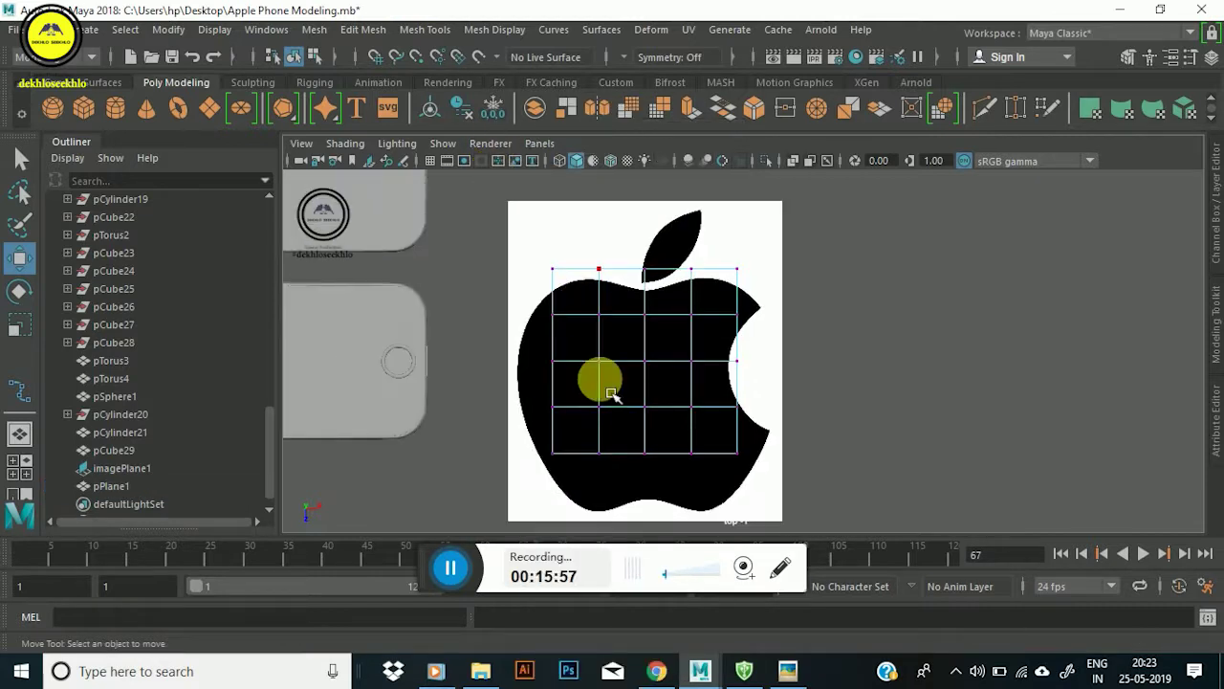
scroll(656, 507, up, 3)
alt+middle_drag(677, 489, 702, 297)
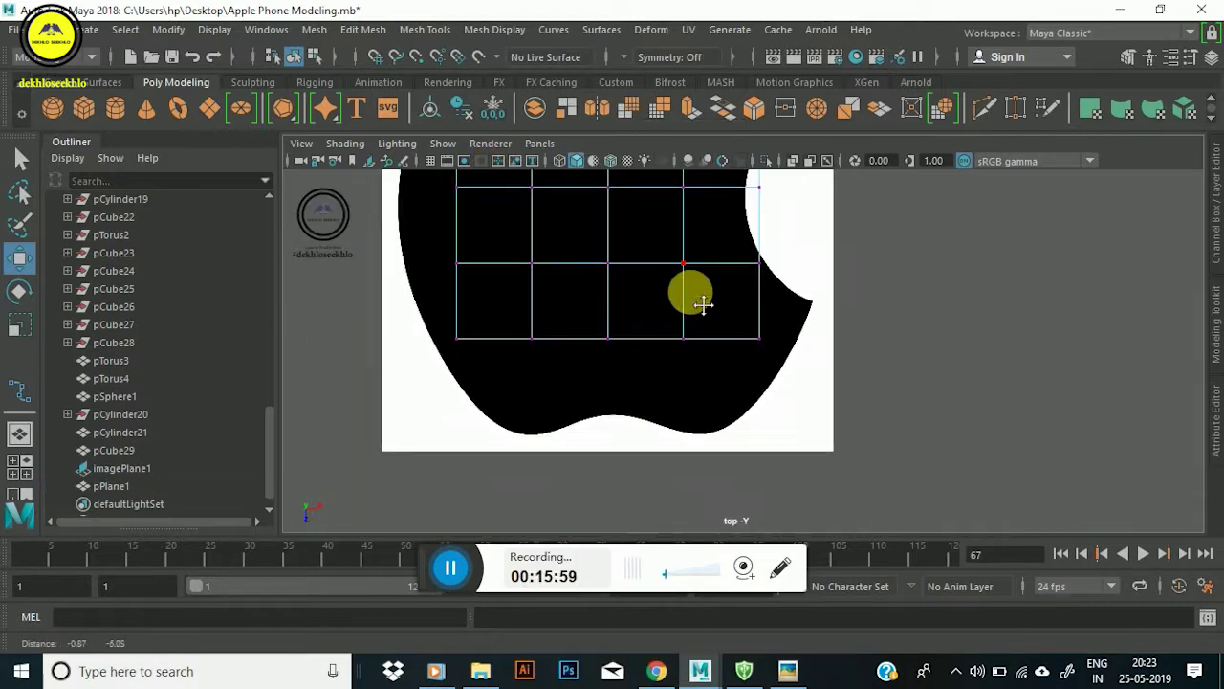
drag(735, 318, 802, 375)
click(782, 361)
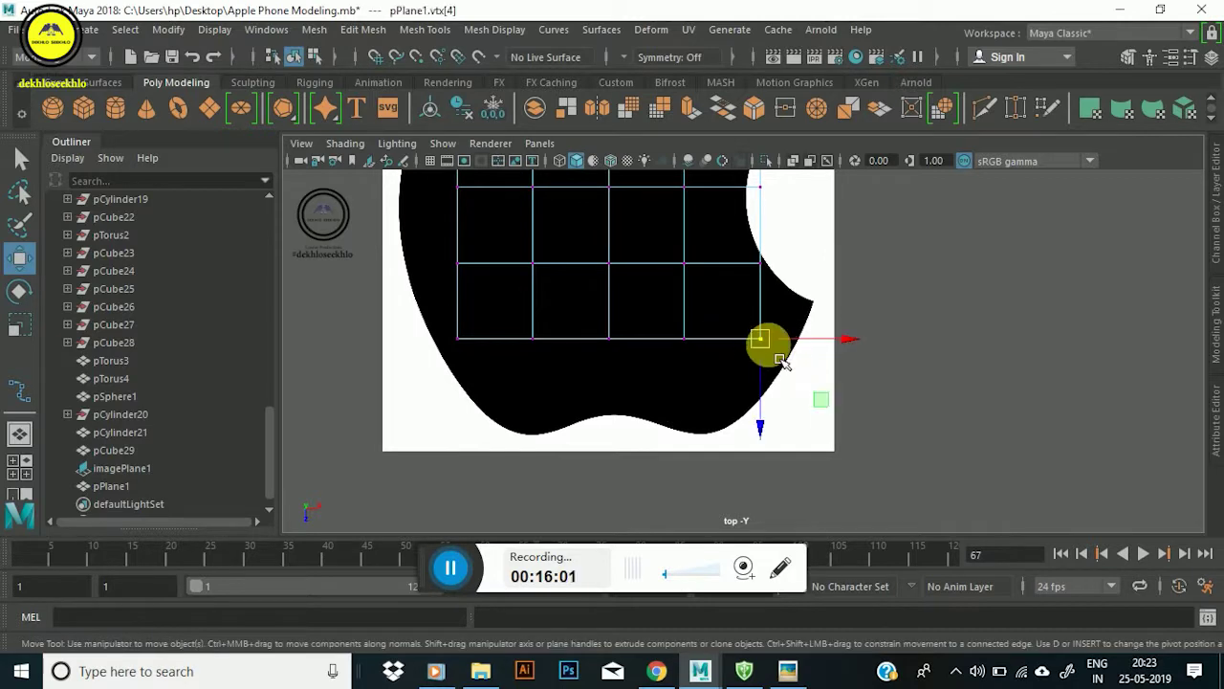
key(3)
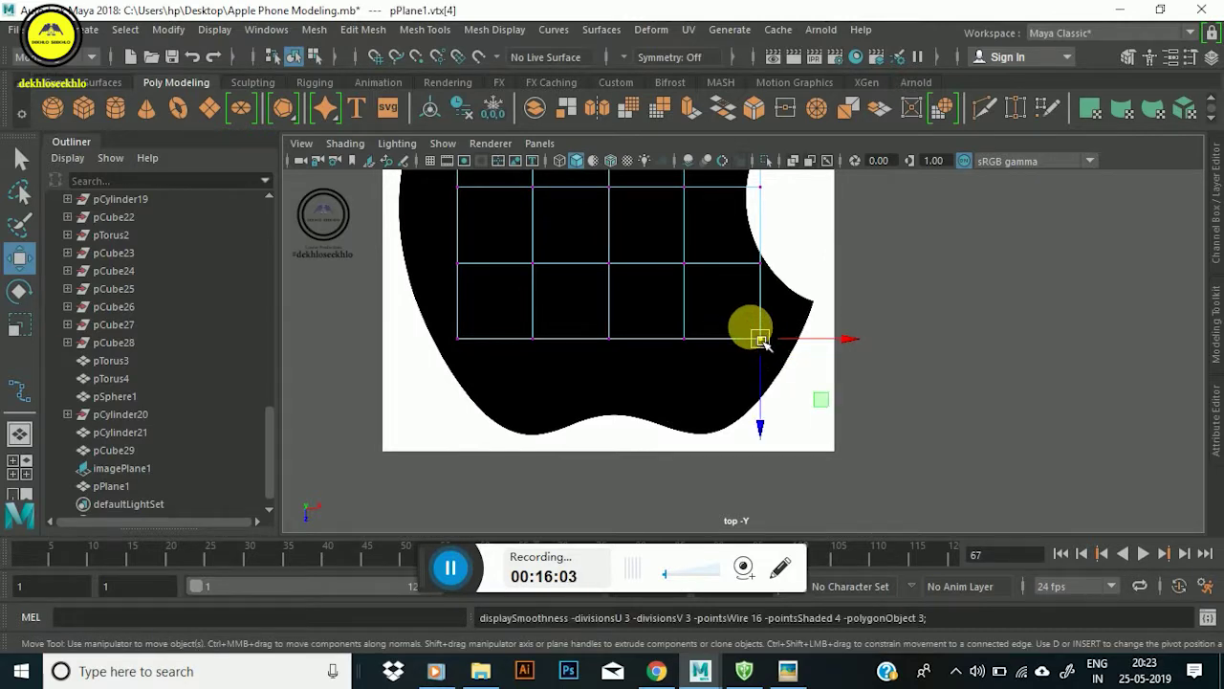
scroll(760, 339, down, 3)
scroll(755, 344, up, 3)
scroll(765, 342, up, 3)
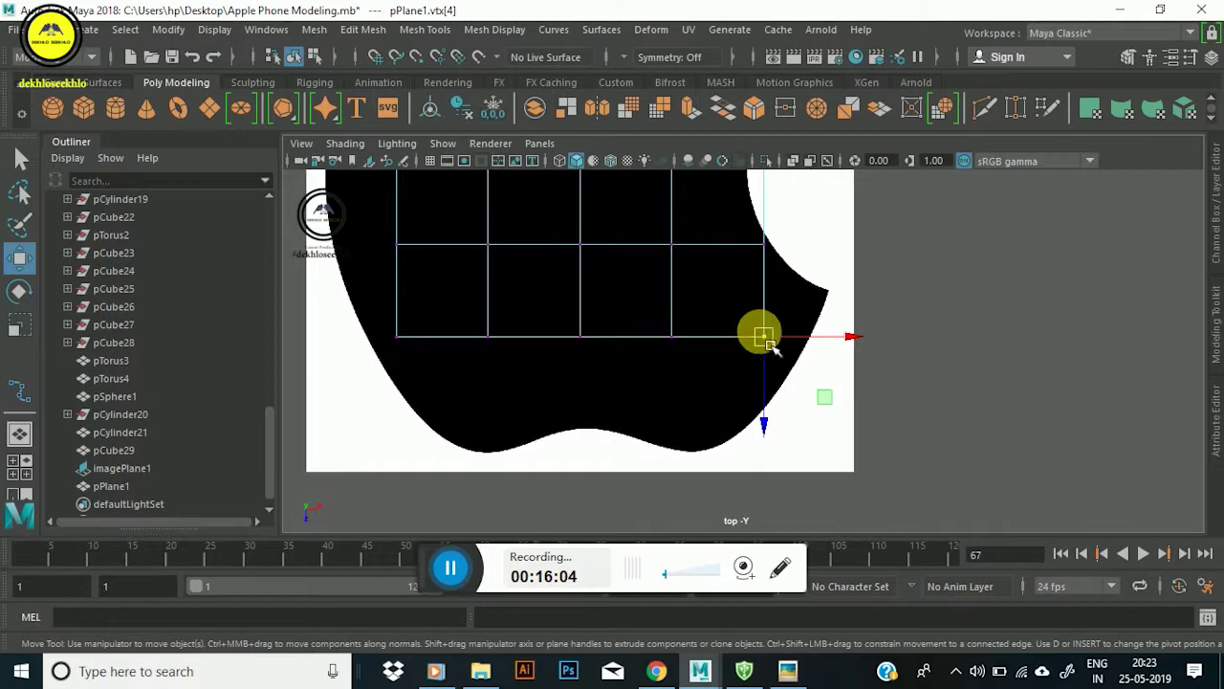
drag(771, 347, 813, 361)
drag(657, 309, 719, 363)
drag(663, 334, 711, 508)
Snap the curved bottom-edge vertices, bottom-left corner and a right-edge vertex onto the logo outline.
mouse_move(573, 335)
mouse_down()
mouse_move(591, 374)
mouse_move(586, 438)
mouse_up()
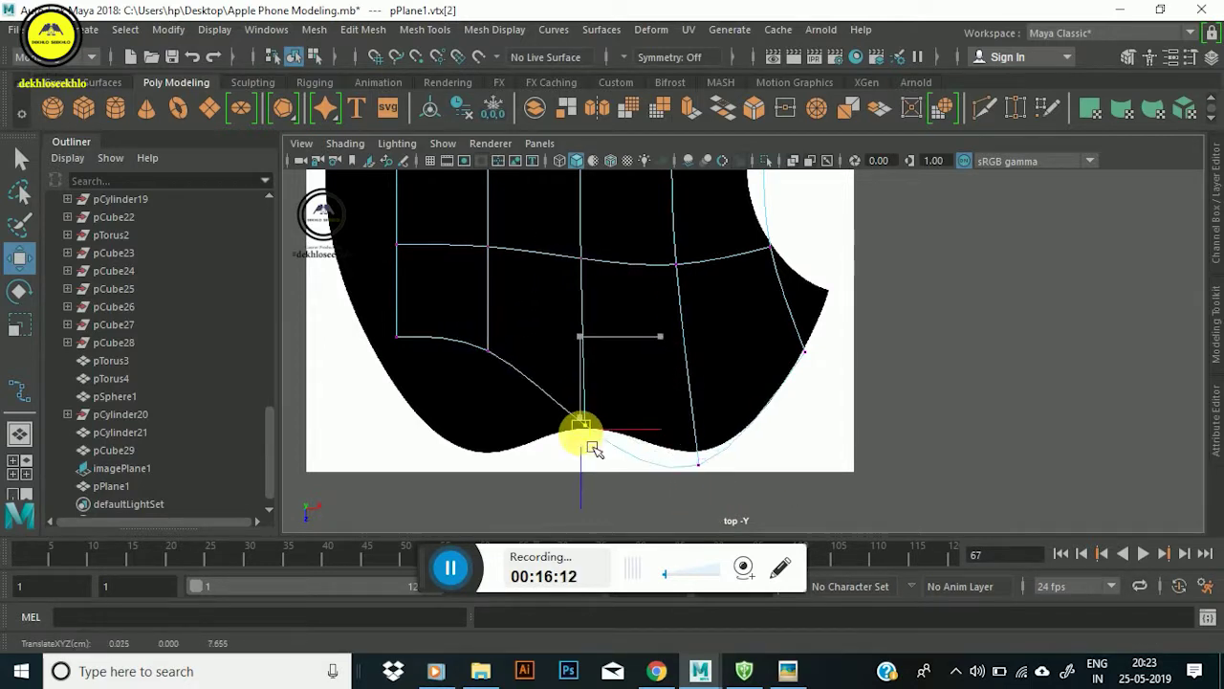
click(706, 480)
drag(708, 504, 737, 478)
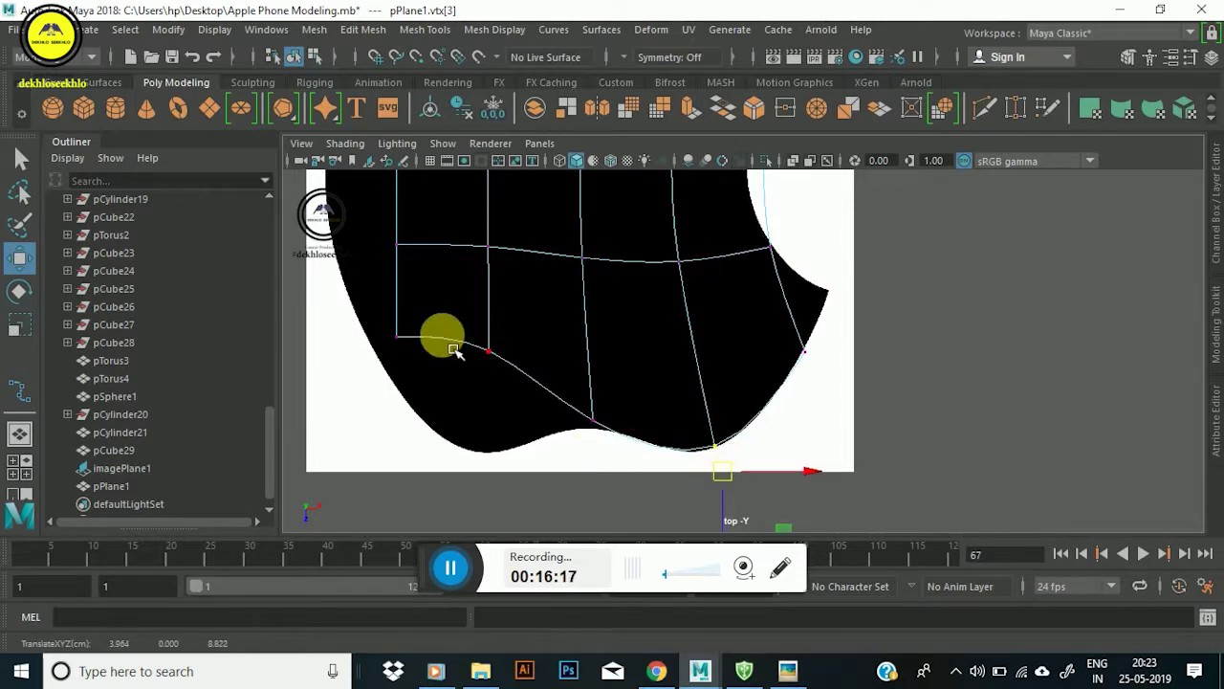
click(486, 346)
mouse_move(486, 342)
mouse_down()
mouse_move(491, 483)
mouse_move(470, 489)
mouse_up()
drag(374, 286, 446, 394)
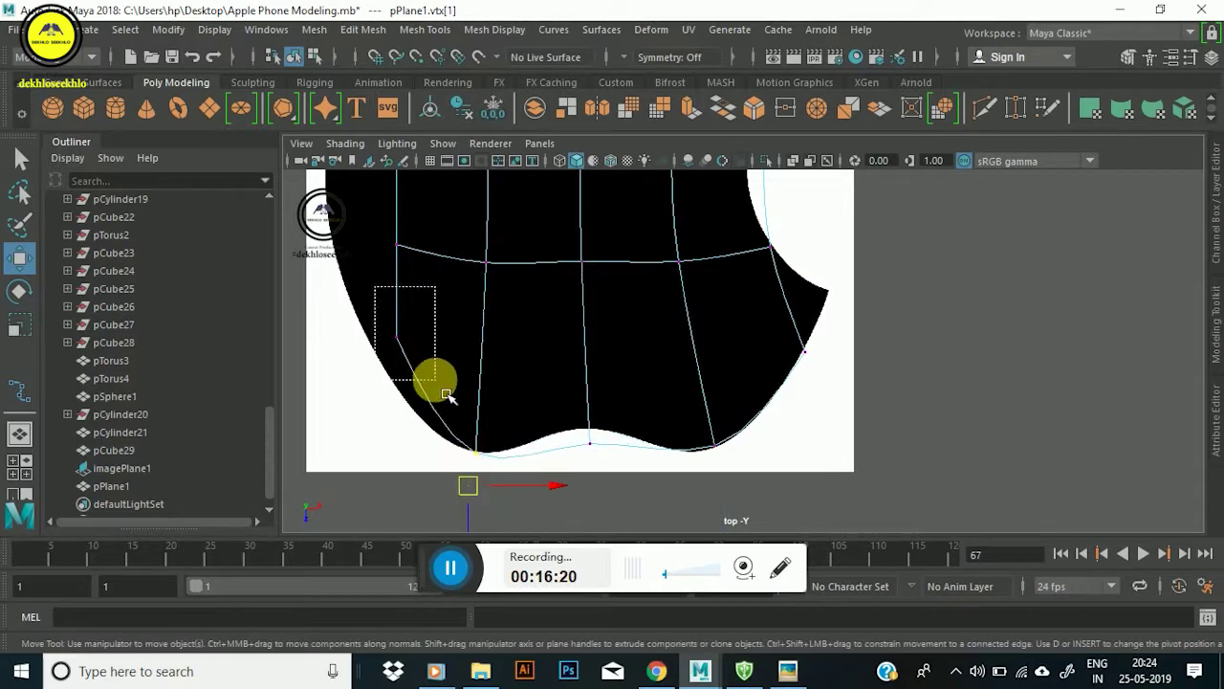
drag(396, 337, 385, 353)
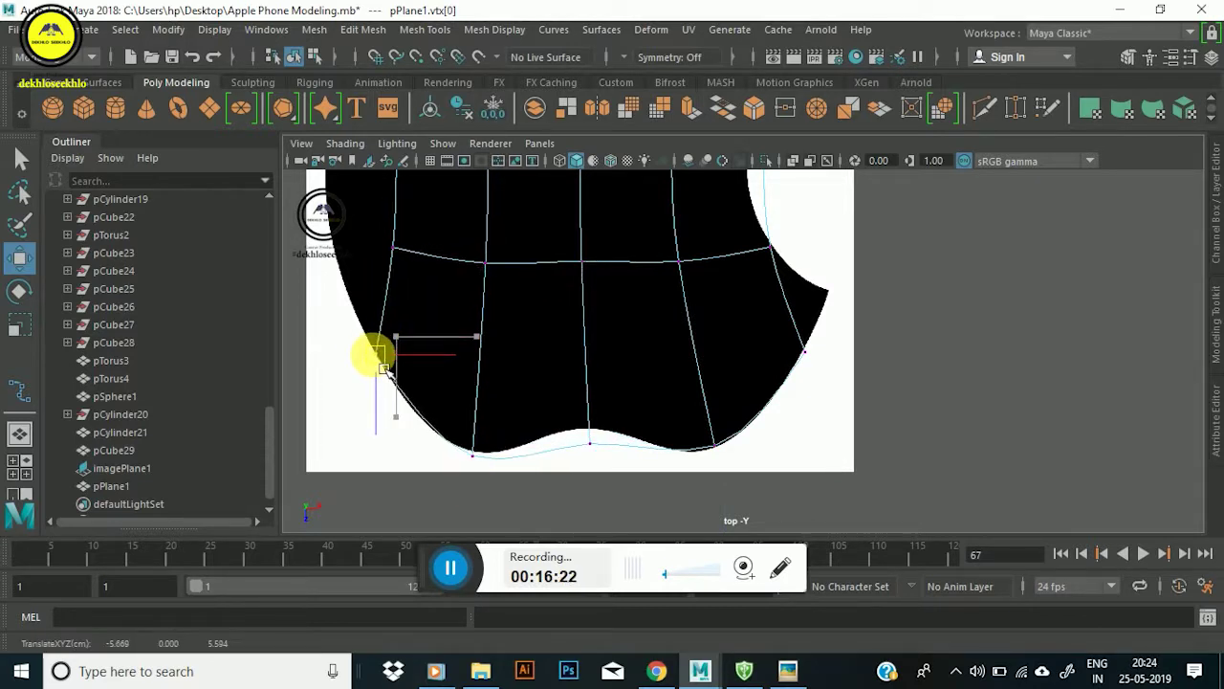
mouse_move(565, 427)
mouse_down()
mouse_move(621, 466)
mouse_move(595, 434)
mouse_up()
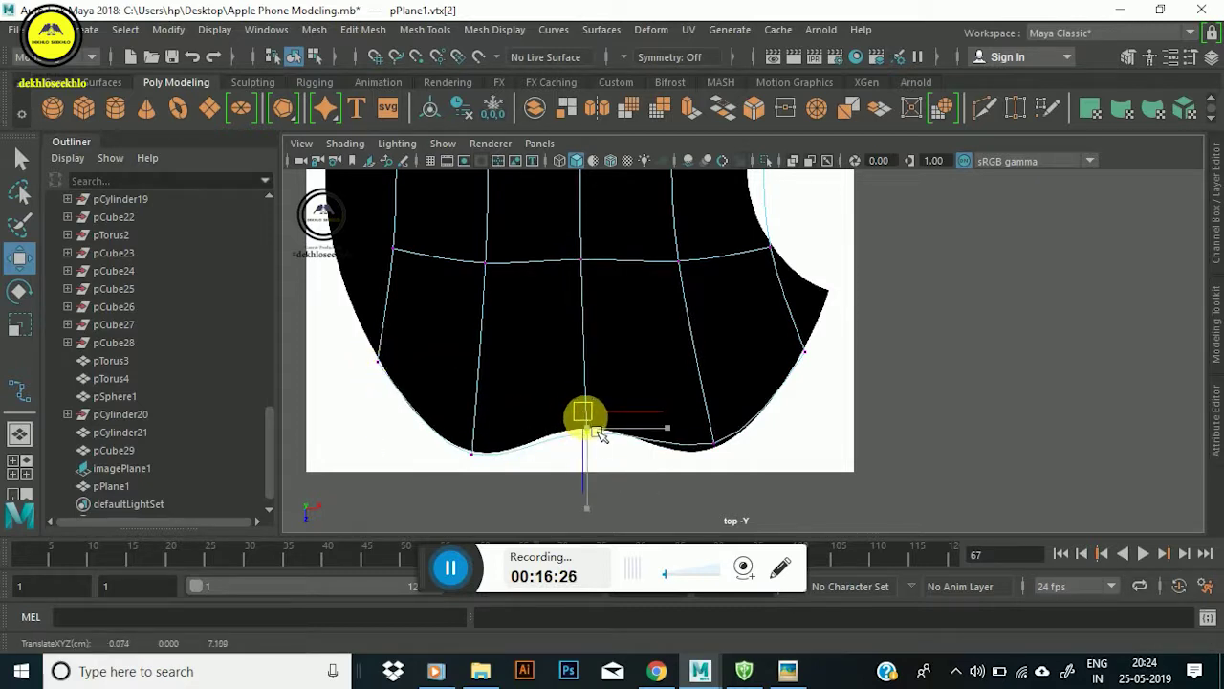
mouse_move(734, 424)
mouse_down()
mouse_move(696, 470)
mouse_move(718, 499)
mouse_up()
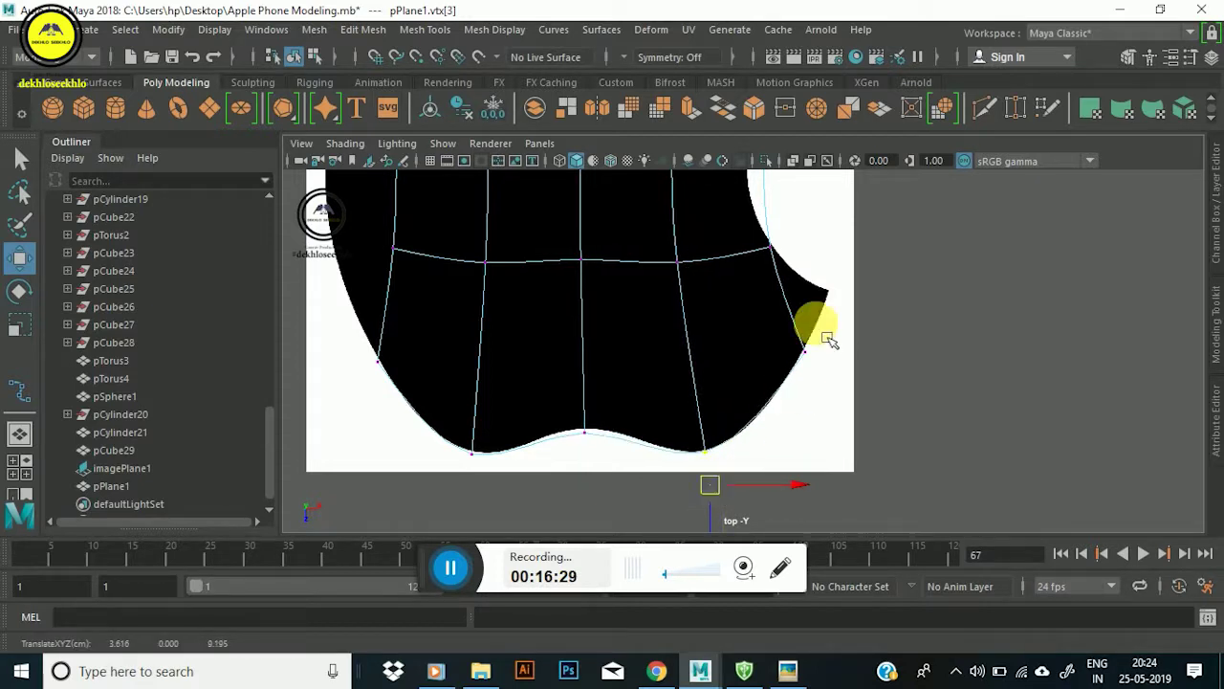
scroll(818, 320, down, 2)
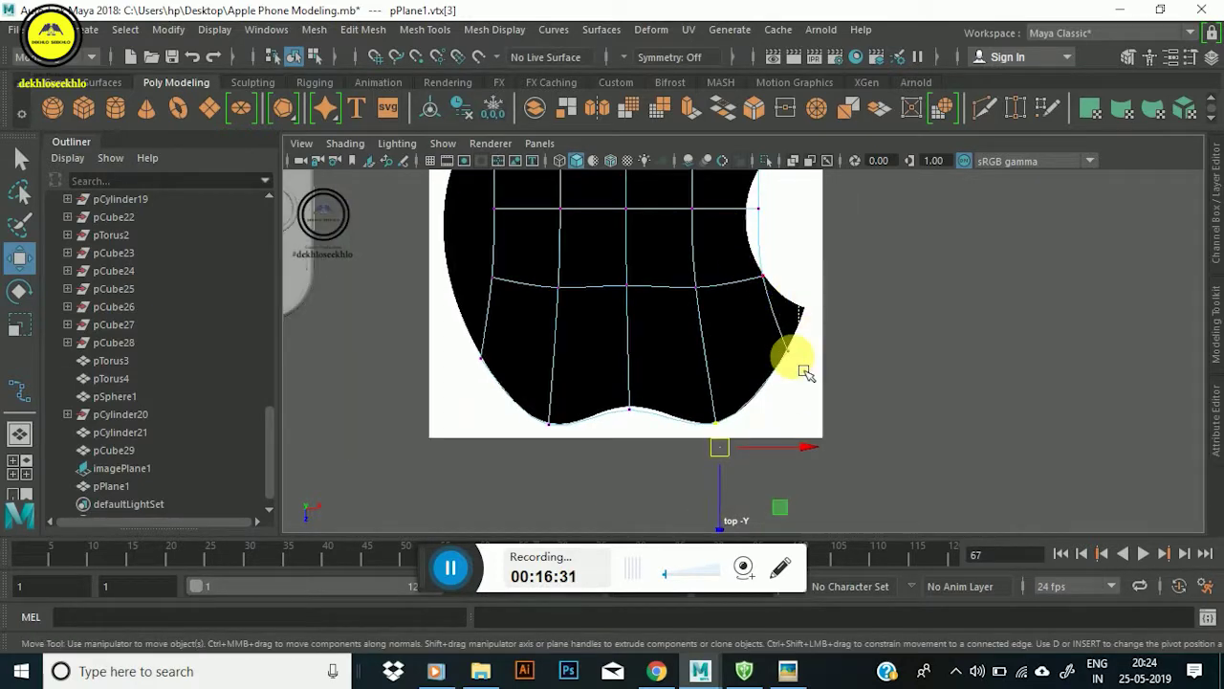
click(787, 351)
drag(793, 355, 819, 331)
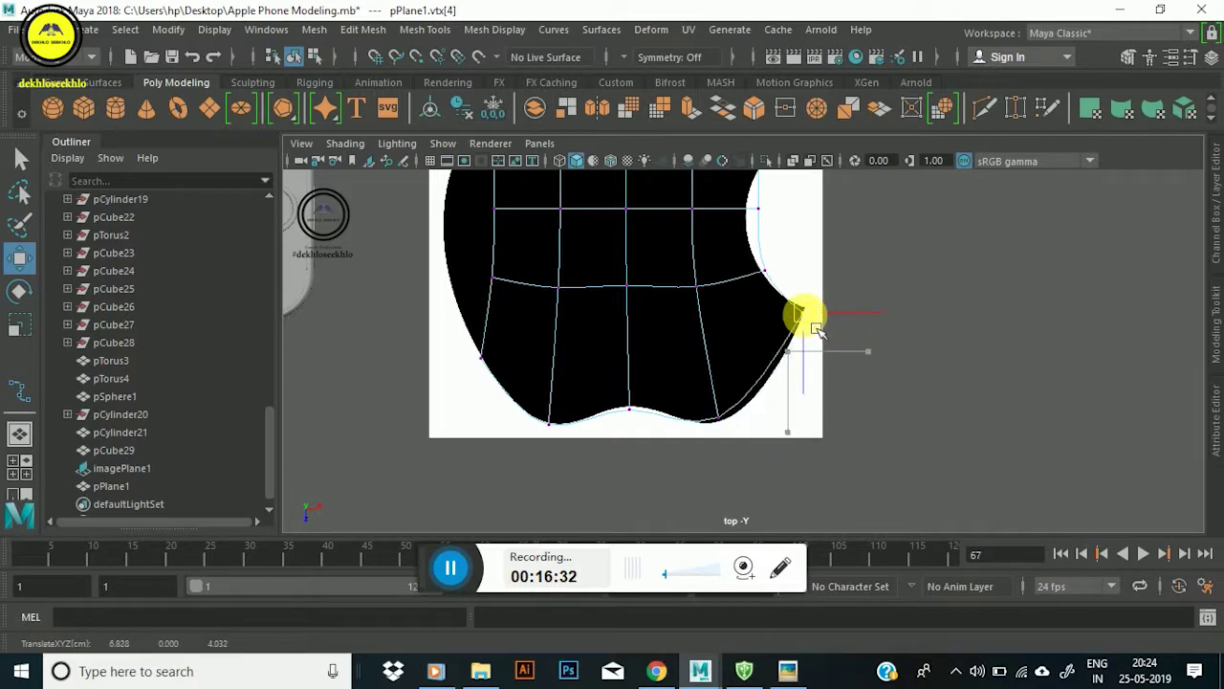
Nudge the bottom-right vertex onto the outline after undoing an accidental reference image selection.
drag(698, 396, 752, 447)
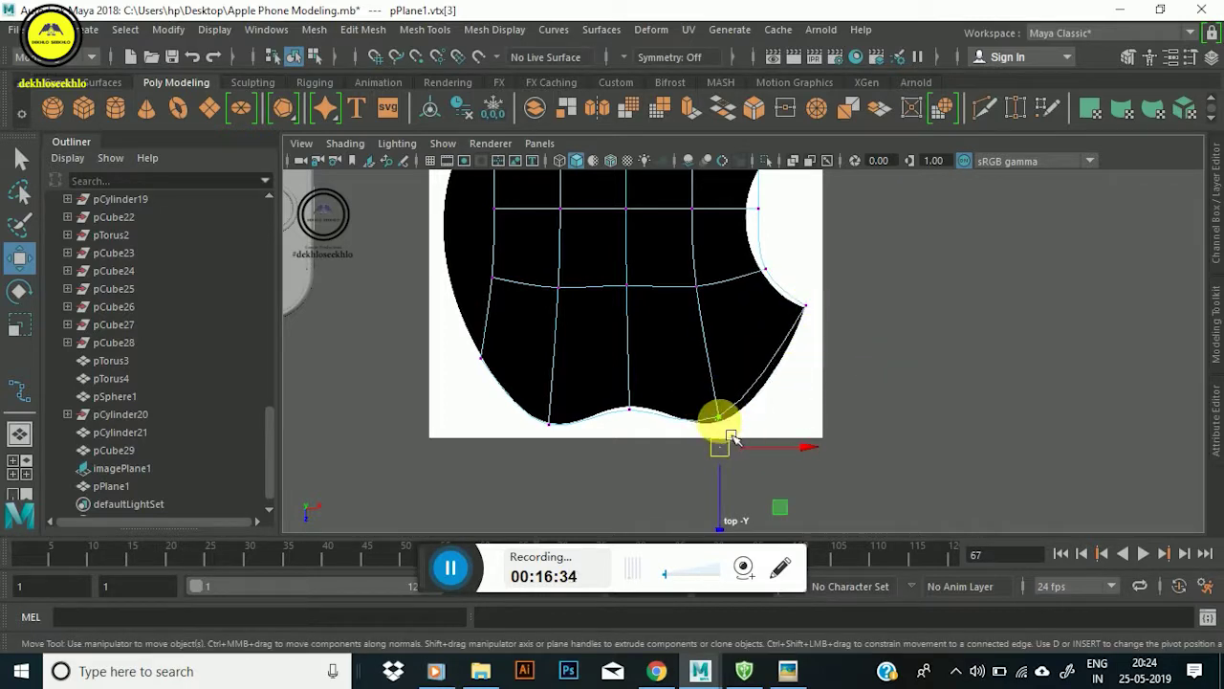
click(738, 452)
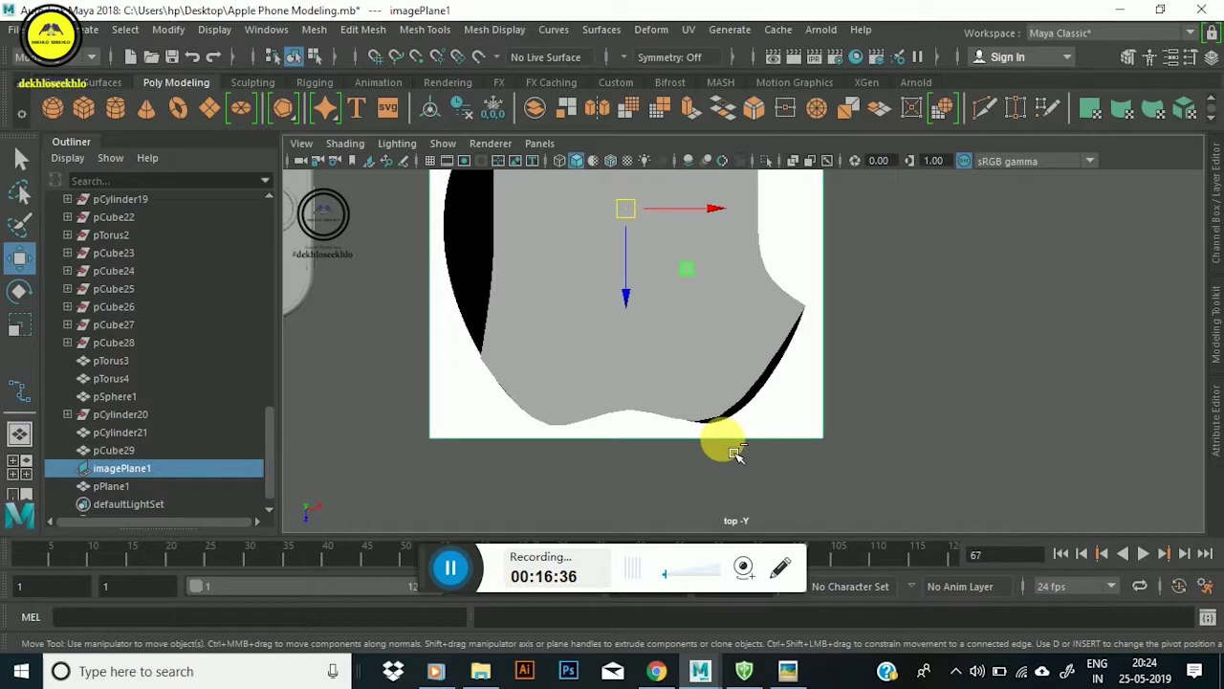
key(ctrl+z)
drag(737, 451, 749, 472)
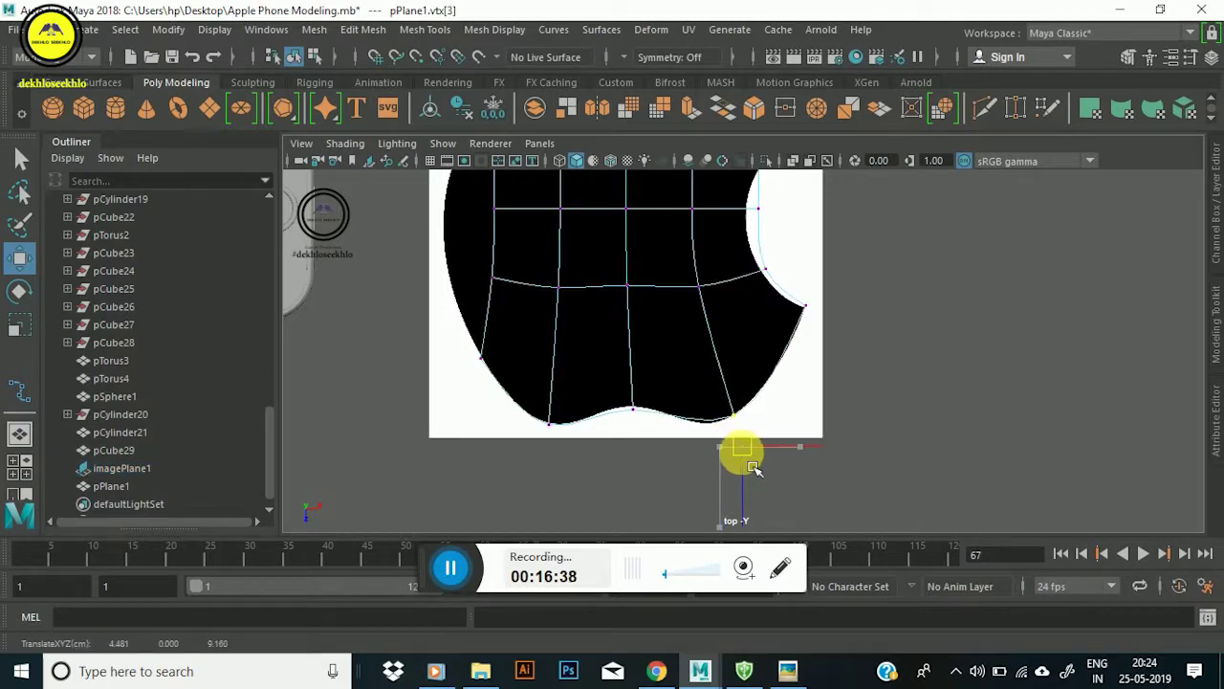
scroll(658, 318, down, 3)
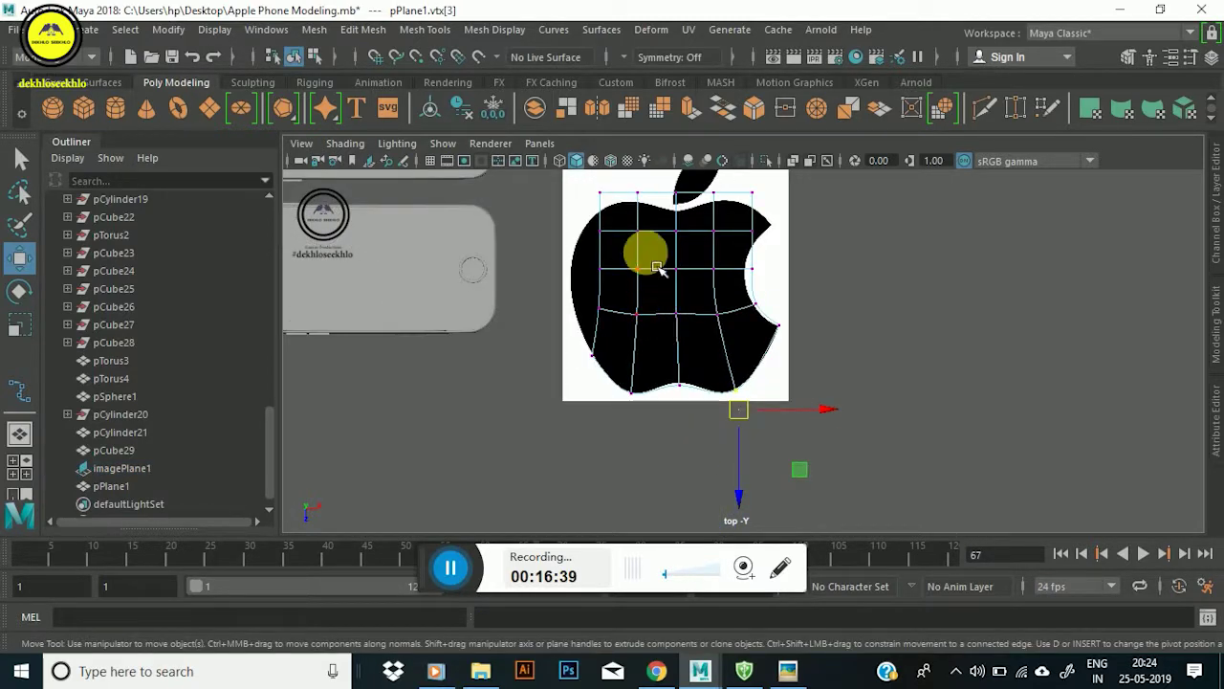
scroll(658, 252, down, 1)
scroll(744, 306, up, 1)
scroll(743, 325, up, 2)
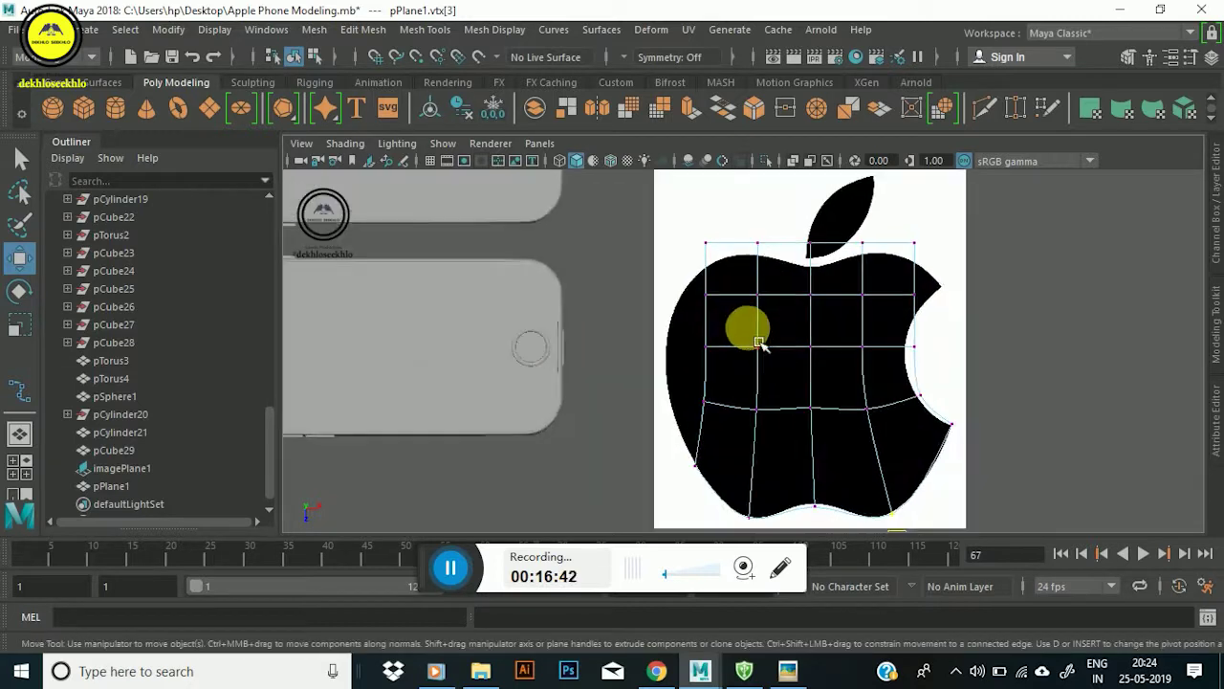
scroll(717, 375, up, 1)
Push the left-edge vertices out to the apple's outline and shift inner vertices to even the grid.
alt+middle_drag(718, 375, 709, 303)
click(663, 342)
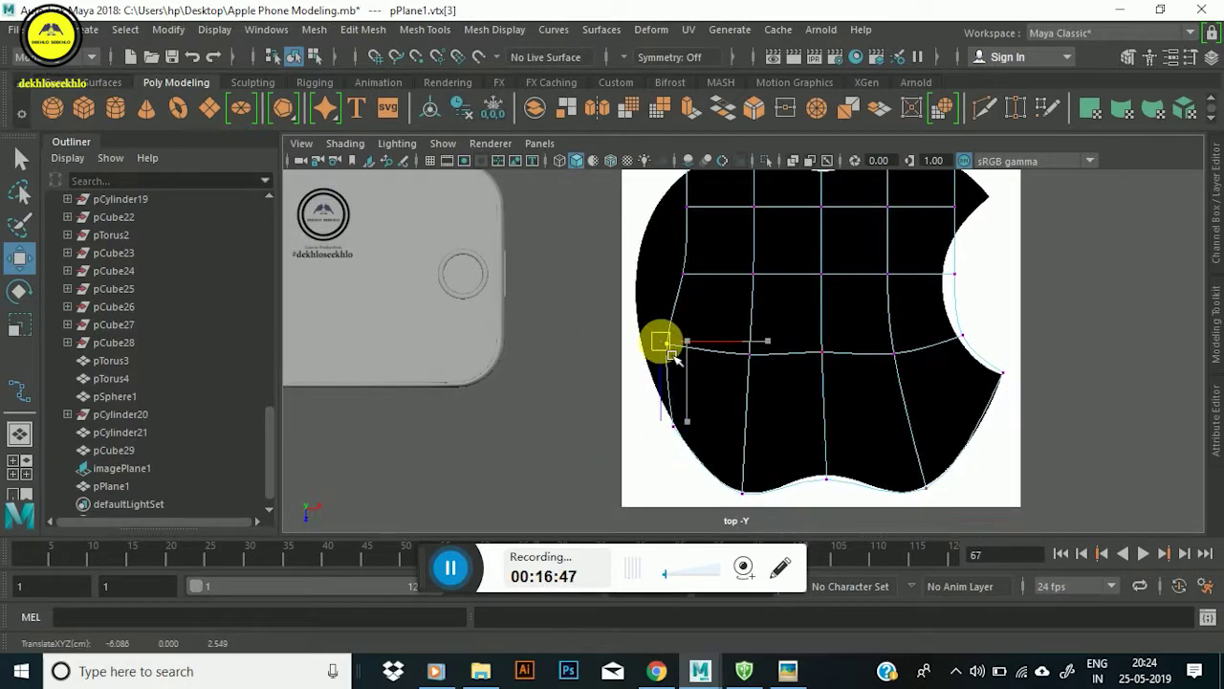
drag(653, 342, 641, 341)
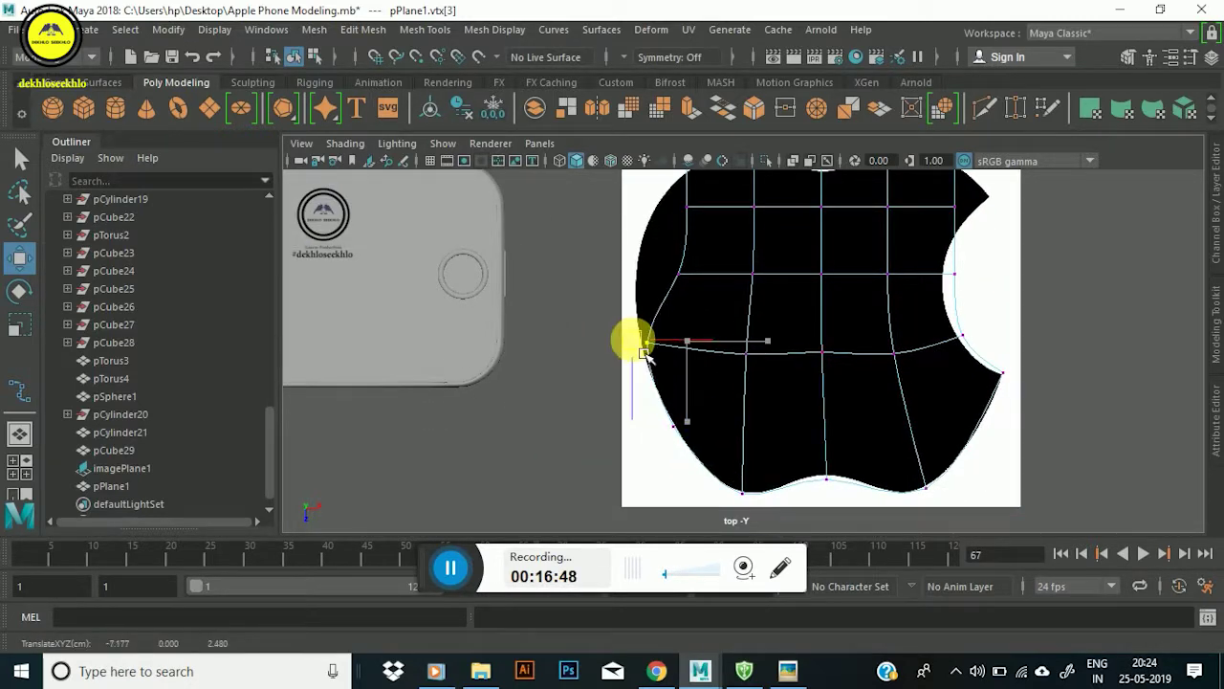
click(686, 276)
drag(705, 294, 636, 281)
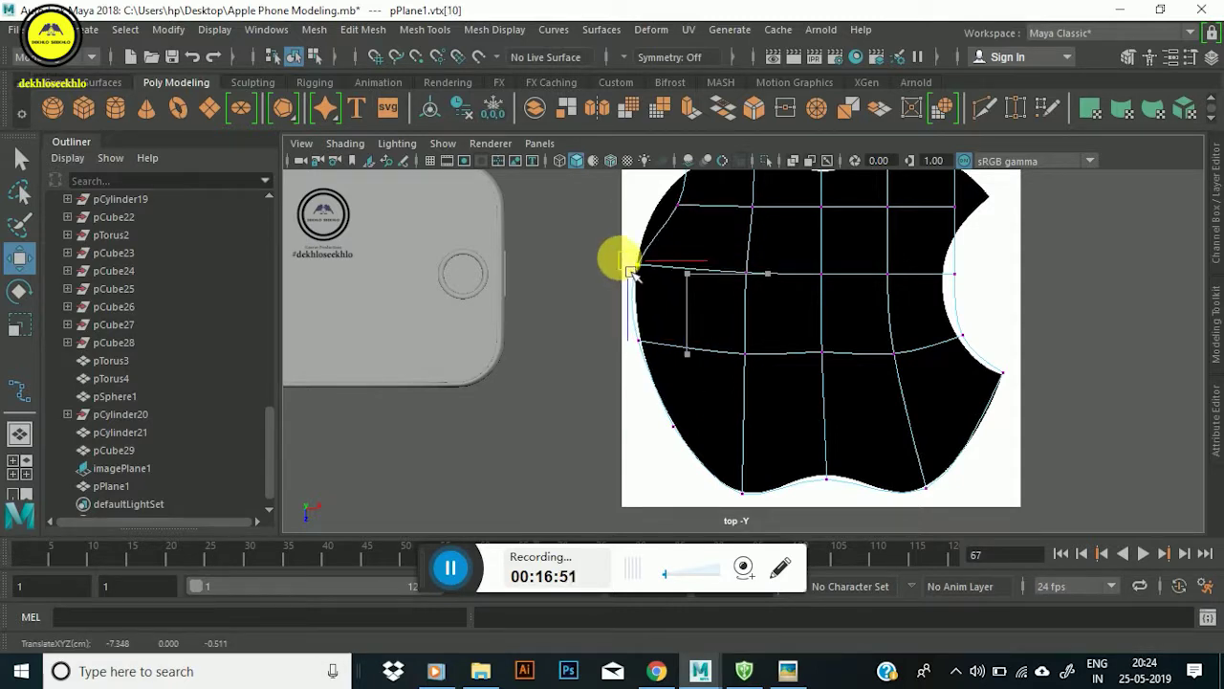
scroll(631, 325, up, 3)
mouse_move(508, 317)
mouse_down()
mouse_move(581, 371)
mouse_move(547, 358)
mouse_up()
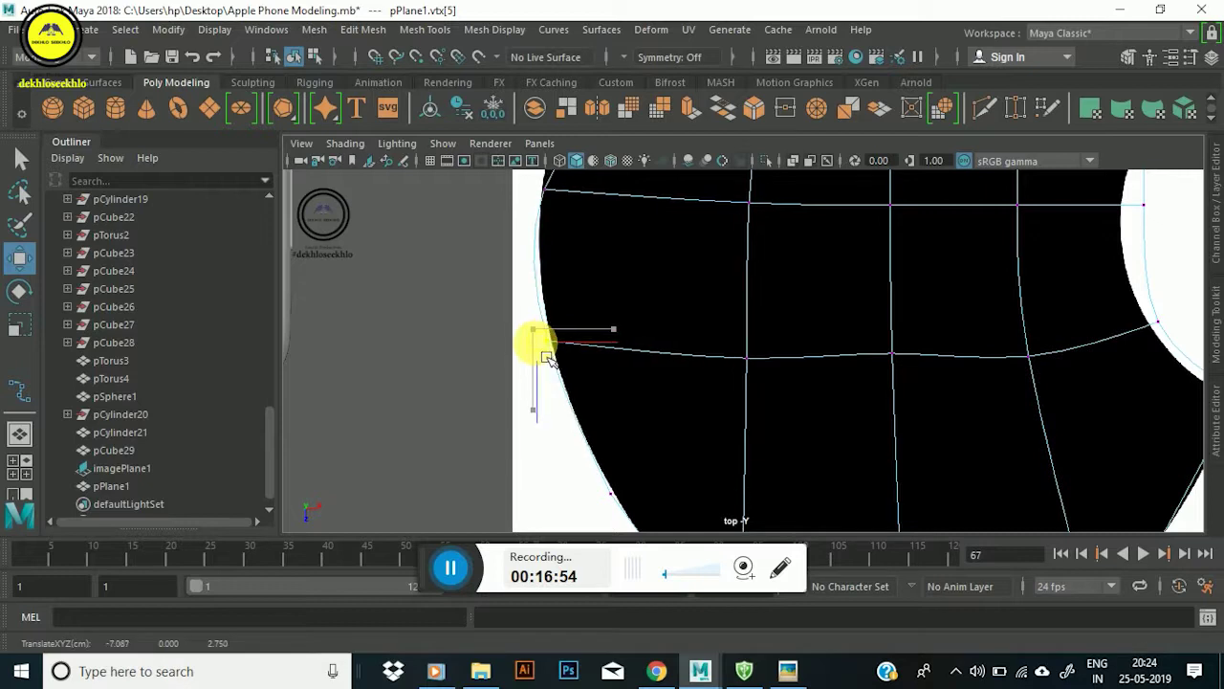
mouse_move(738, 335)
mouse_down()
mouse_move(771, 368)
mouse_move(740, 328)
mouse_up()
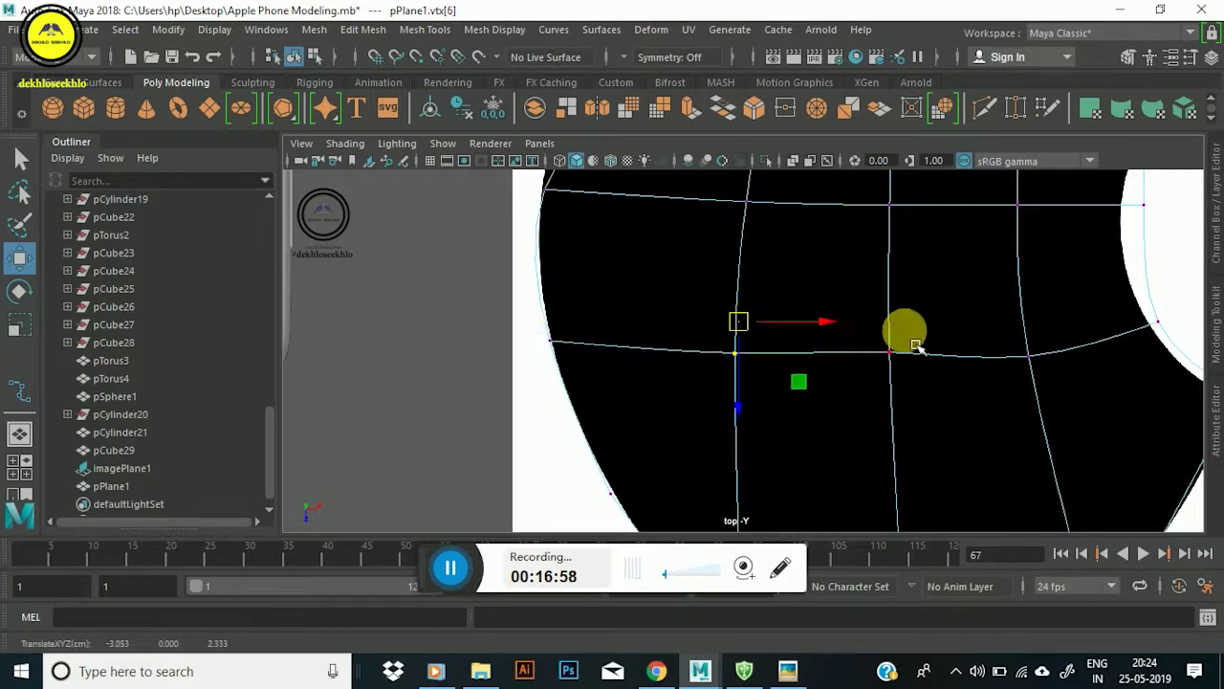
mouse_move(1052, 385)
mouse_down()
mouse_move(1018, 341)
mouse_move(1062, 337)
mouse_up()
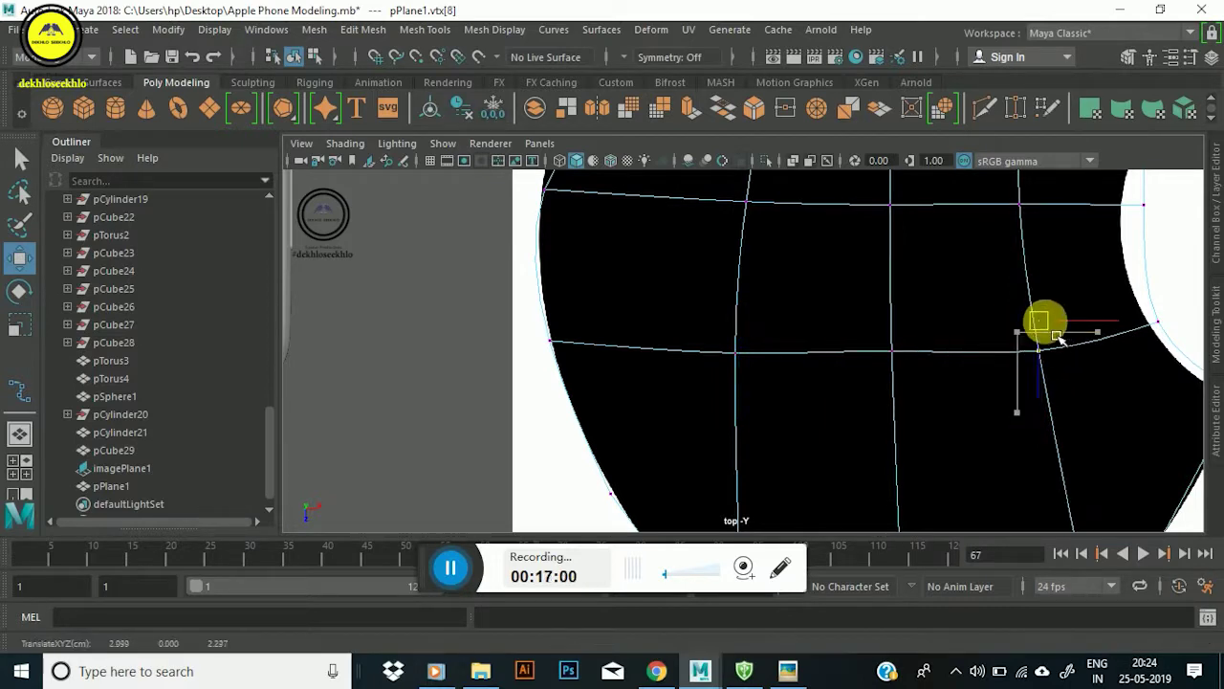
scroll(1052, 330, down, 2)
scroll(1022, 309, down, 2)
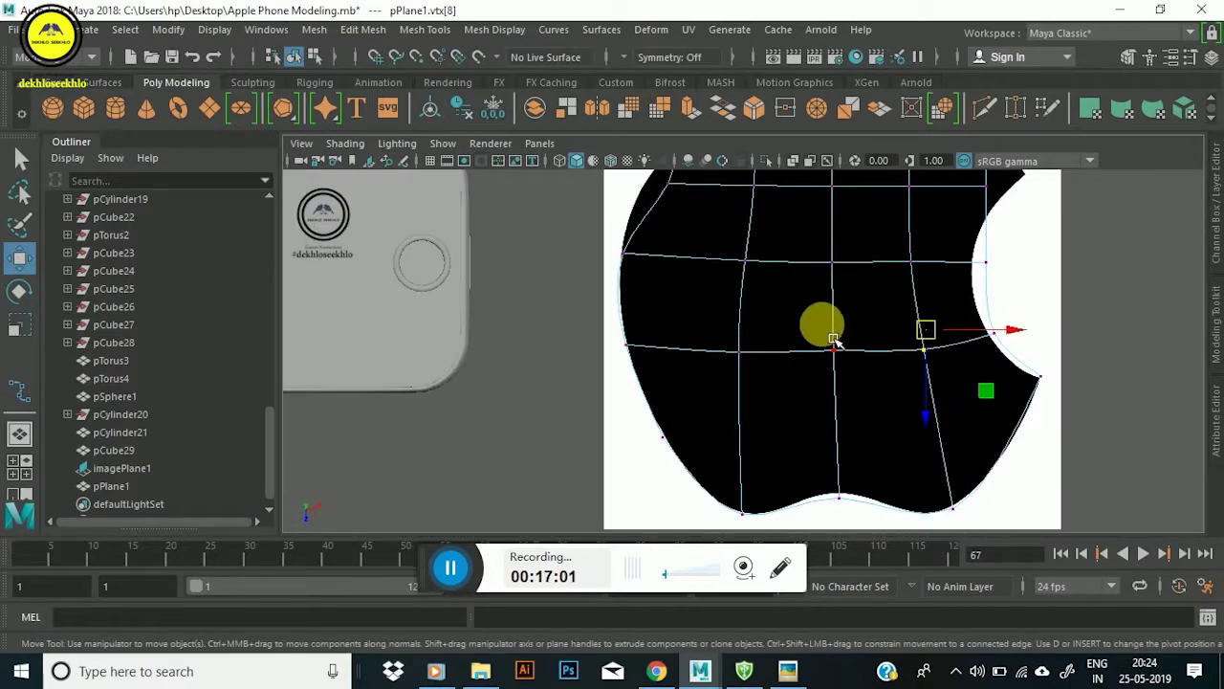
drag(851, 371, 848, 378)
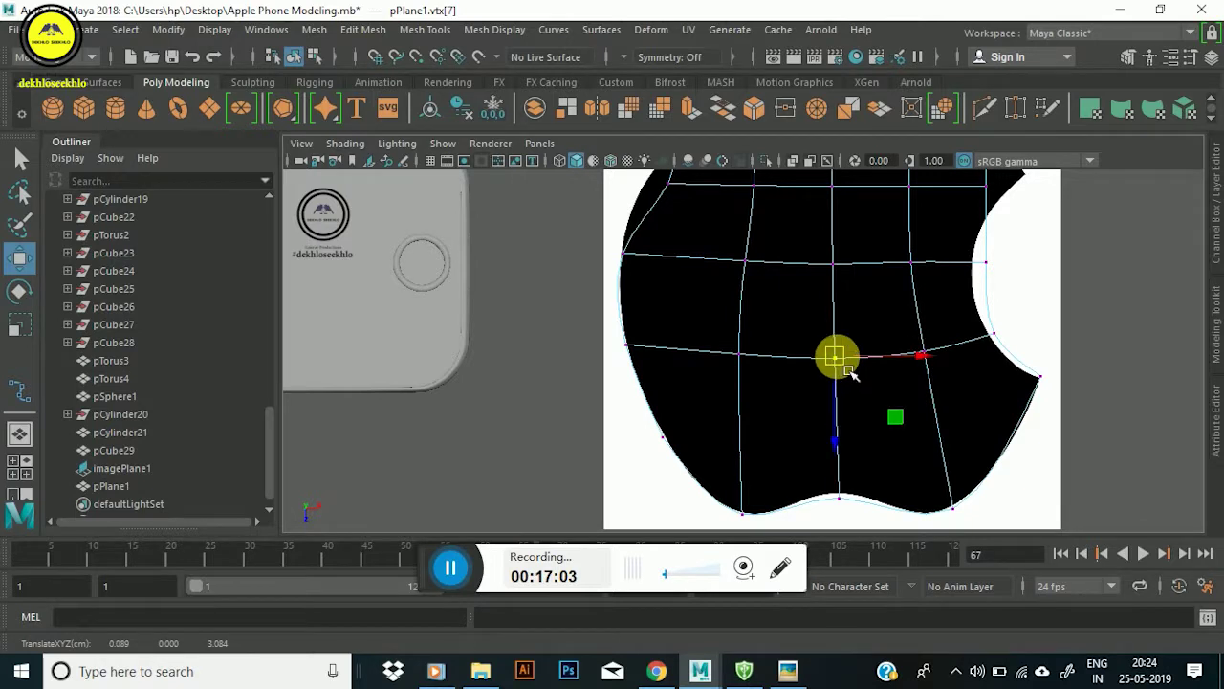
Place the bite's edge and lower-tip vertices and the lower-right vertex onto the curved outline.
scroll(871, 362, up, 1)
scroll(812, 350, up, 2)
scroll(809, 347, up, 1)
scroll(881, 368, up, 1)
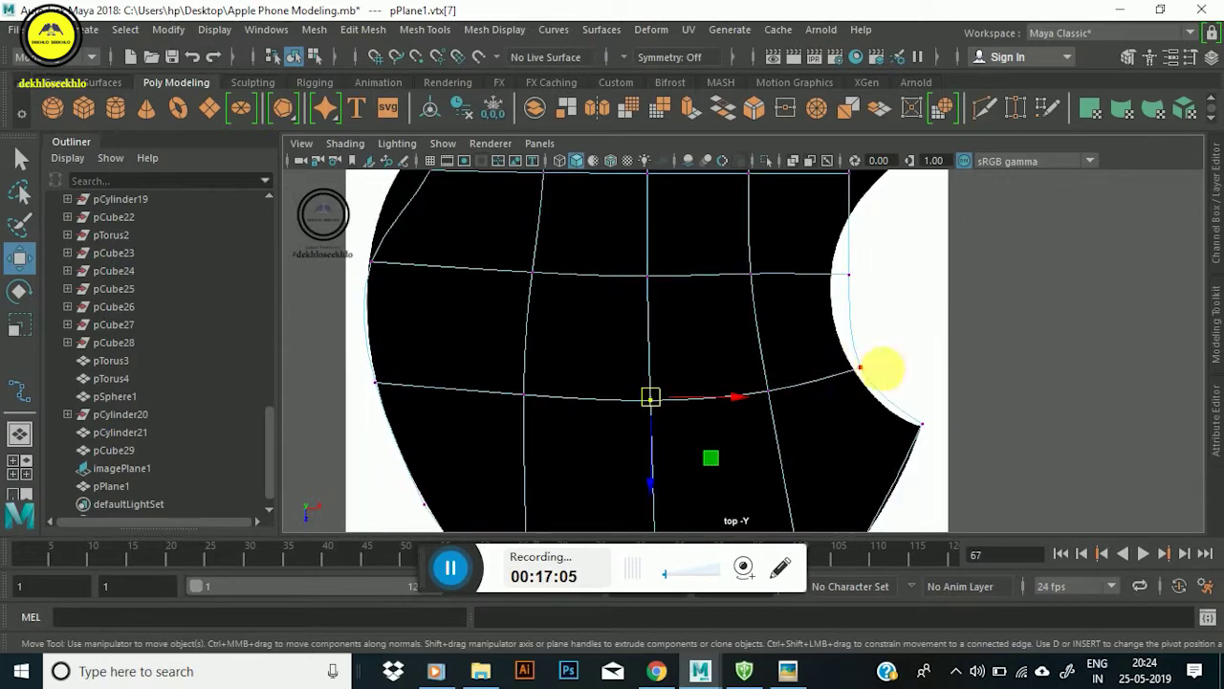
scroll(842, 354, up, 2)
scroll(832, 325, up, 1)
click(811, 366)
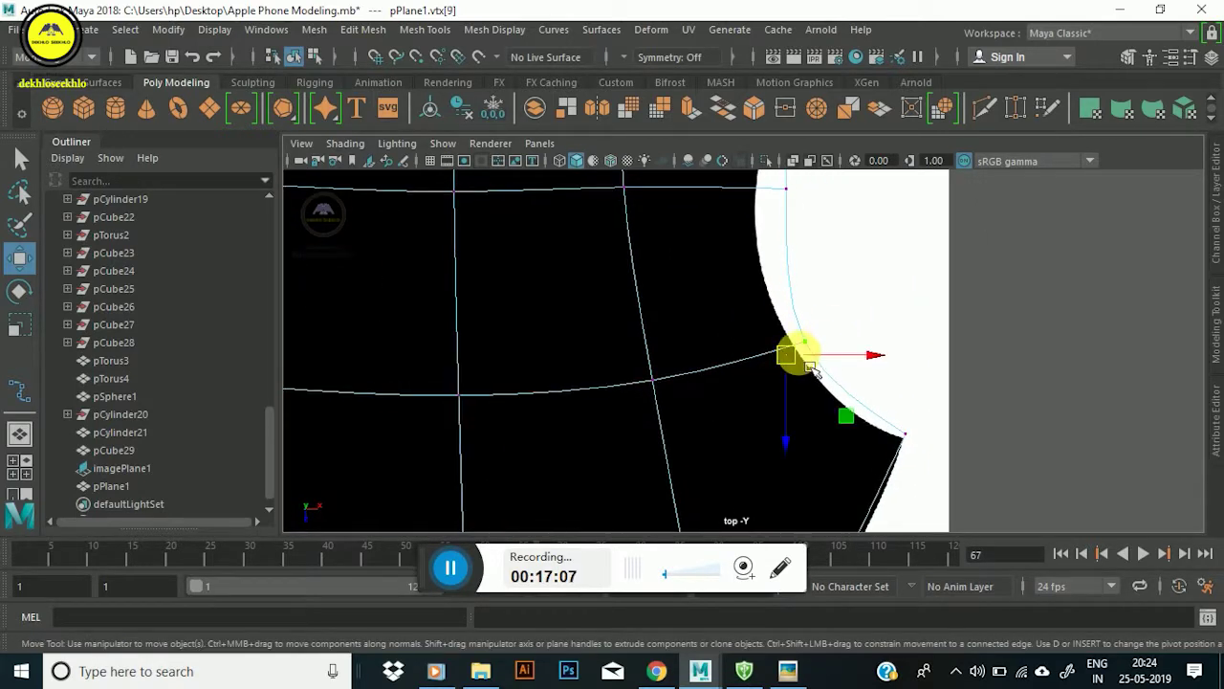
drag(811, 366, 770, 363)
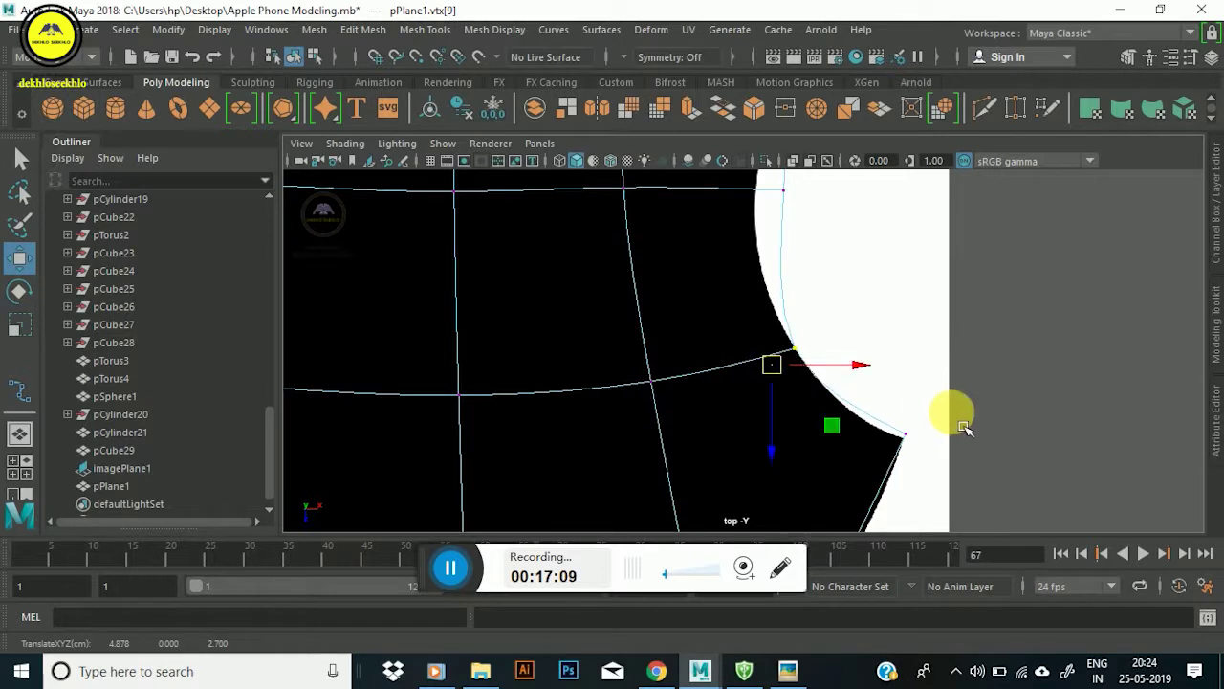
click(907, 437)
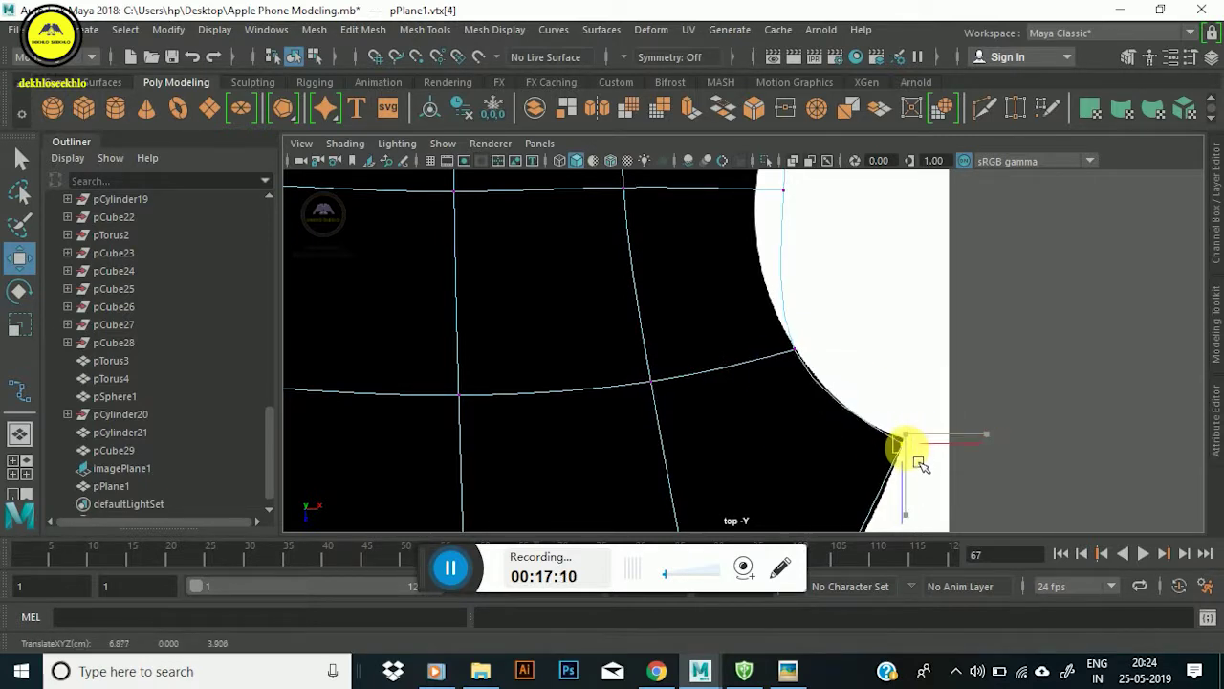
scroll(832, 334, down, 2)
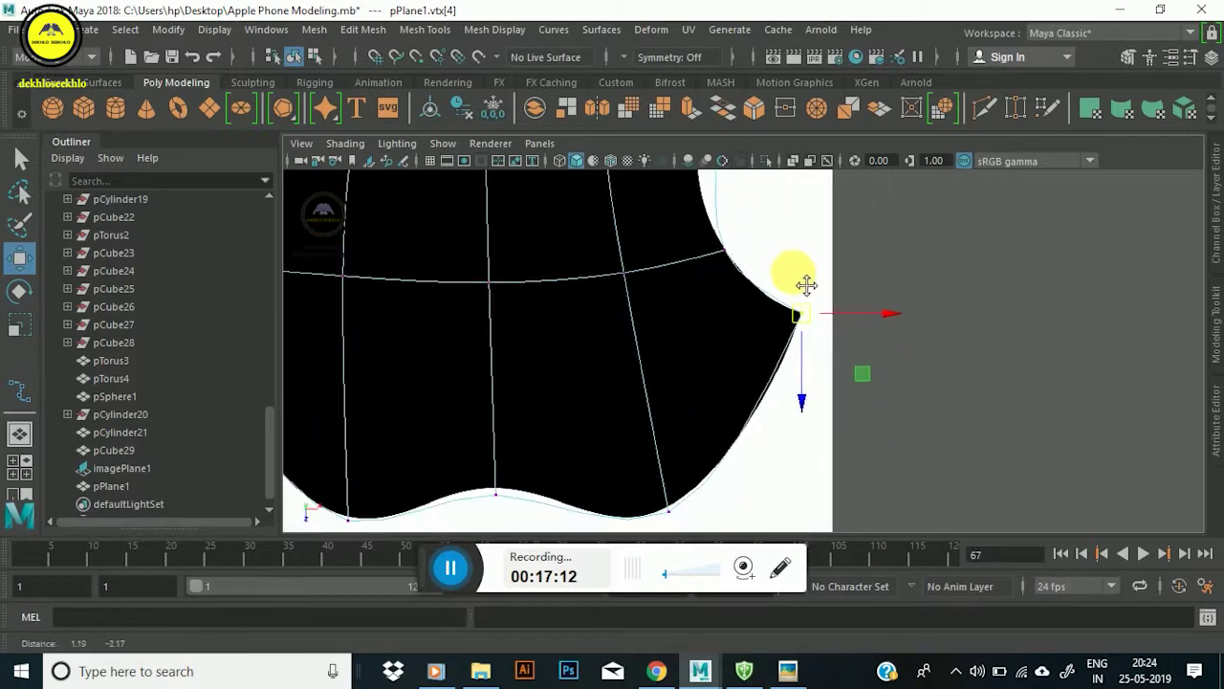
scroll(804, 291, down, 1)
scroll(803, 287, up, 2)
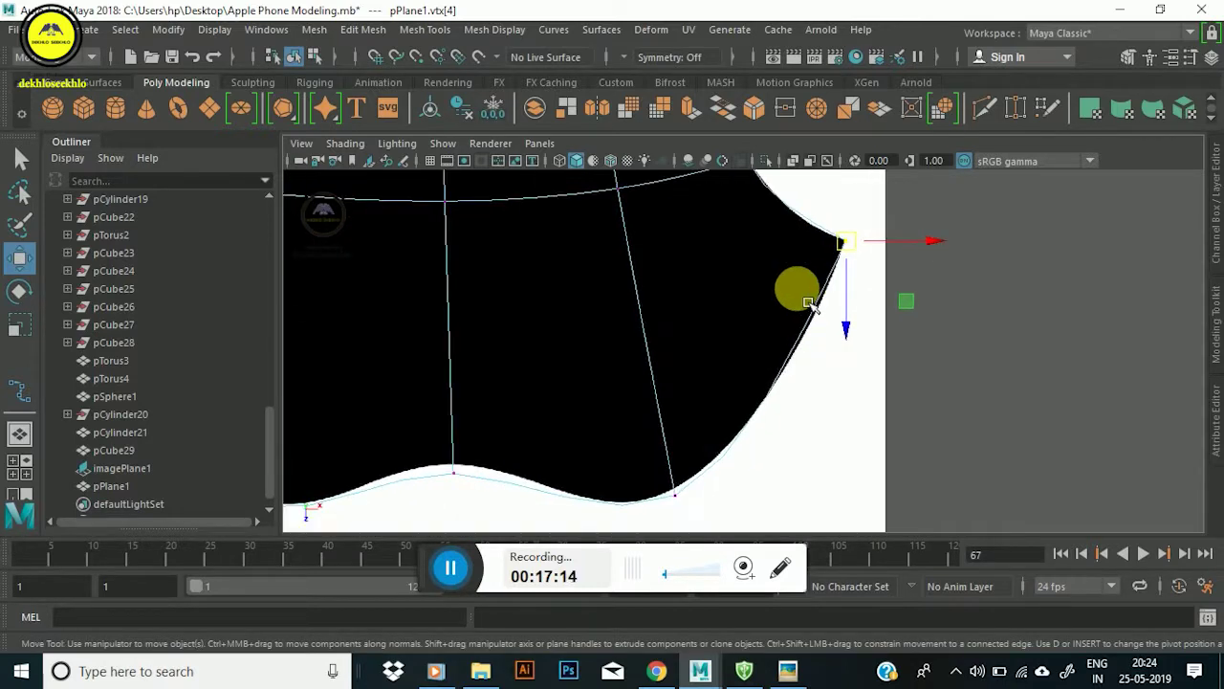
drag(639, 459, 706, 530)
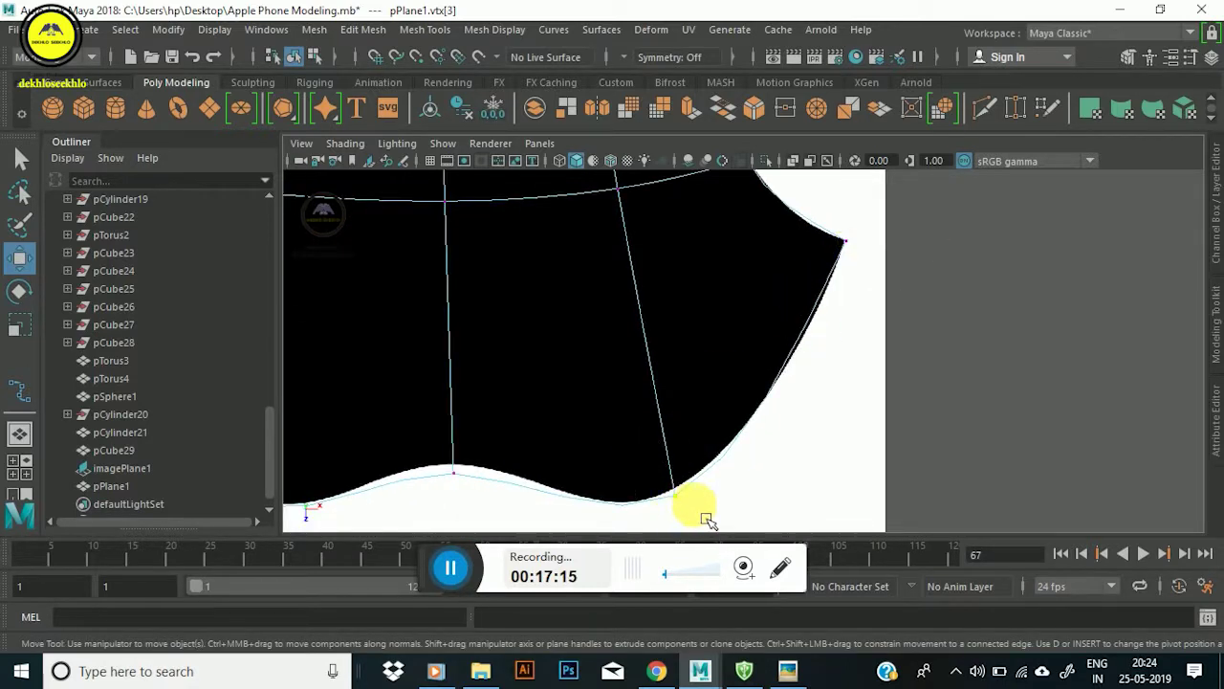
scroll(710, 425, down, 2)
drag(715, 499, 729, 501)
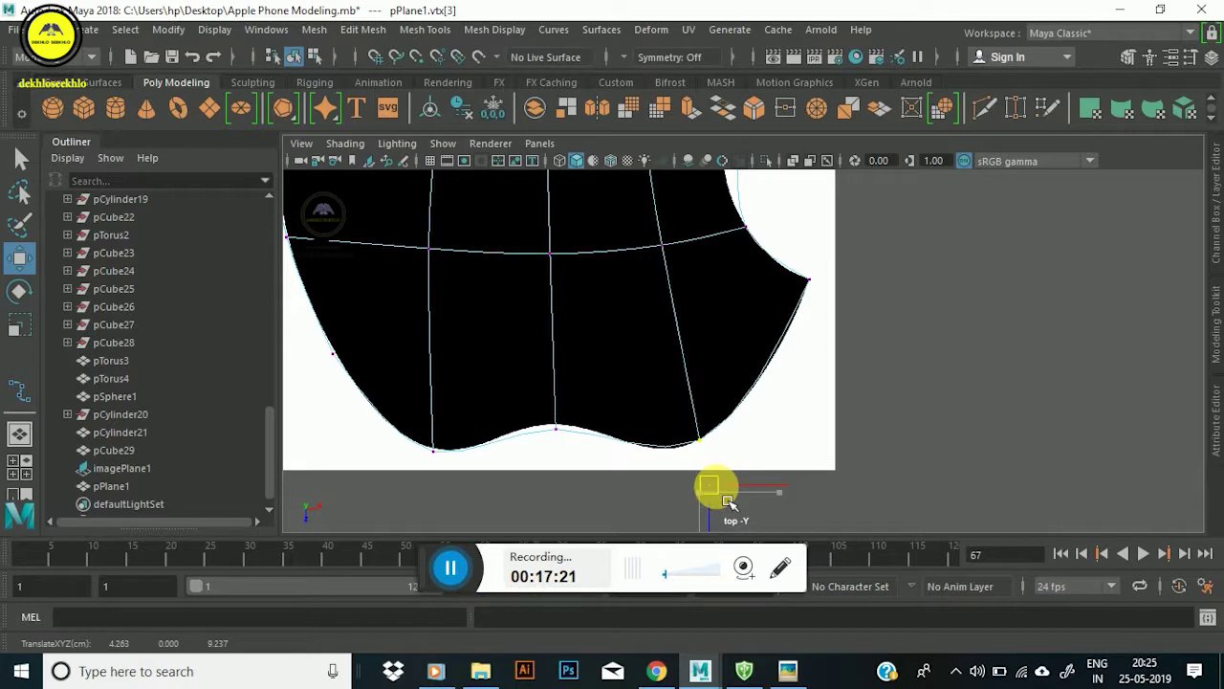
mouse_move(541, 392)
mouse_down()
mouse_move(562, 453)
mouse_move(571, 414)
mouse_up()
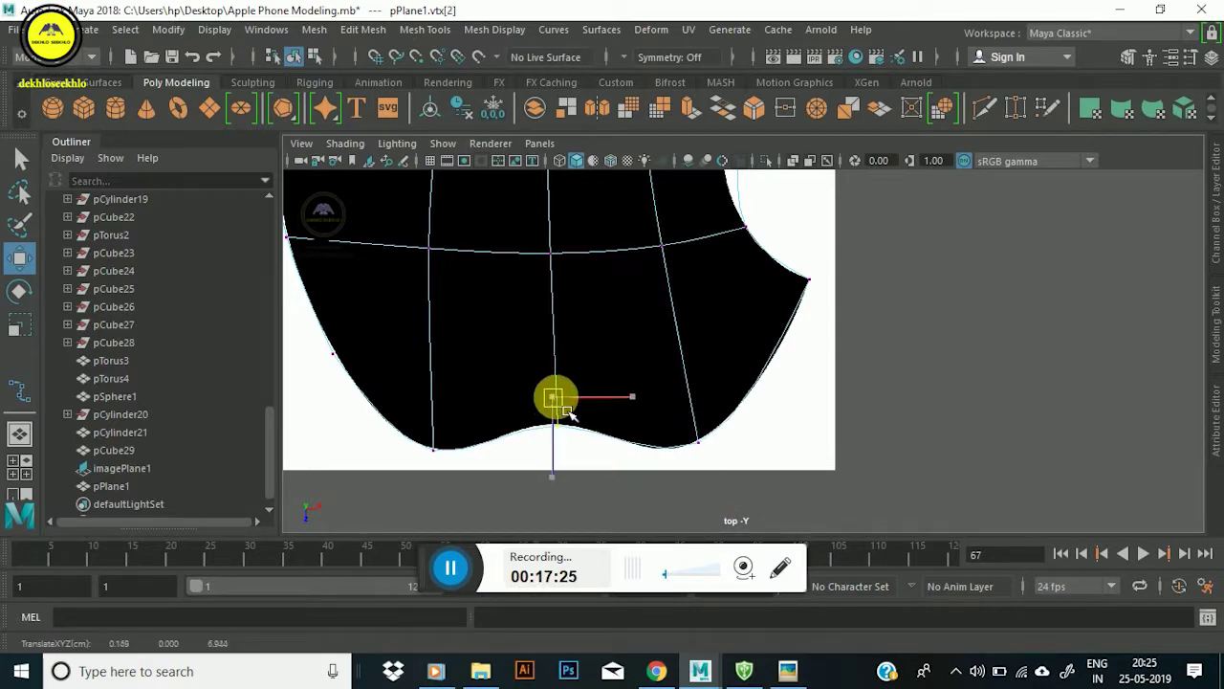
Pull the upper-left and top-left corner vertices onto the logo's curve.
scroll(585, 349, down, 3)
scroll(585, 420, down, 3)
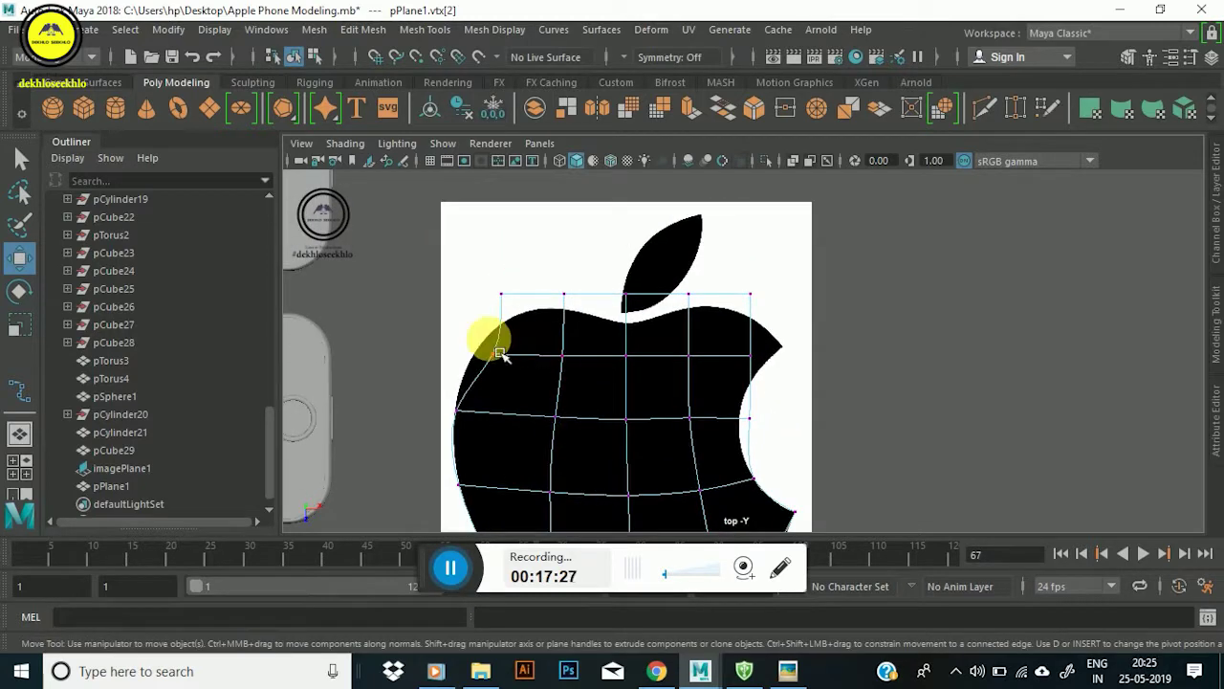
scroll(499, 354, up, 3)
scroll(645, 300, up, 2)
mouse_move(602, 296)
mouse_down()
mouse_move(627, 351)
mouse_move(580, 341)
mouse_up()
mouse_move(507, 402)
mouse_down()
mouse_move(552, 451)
mouse_move(560, 433)
mouse_up()
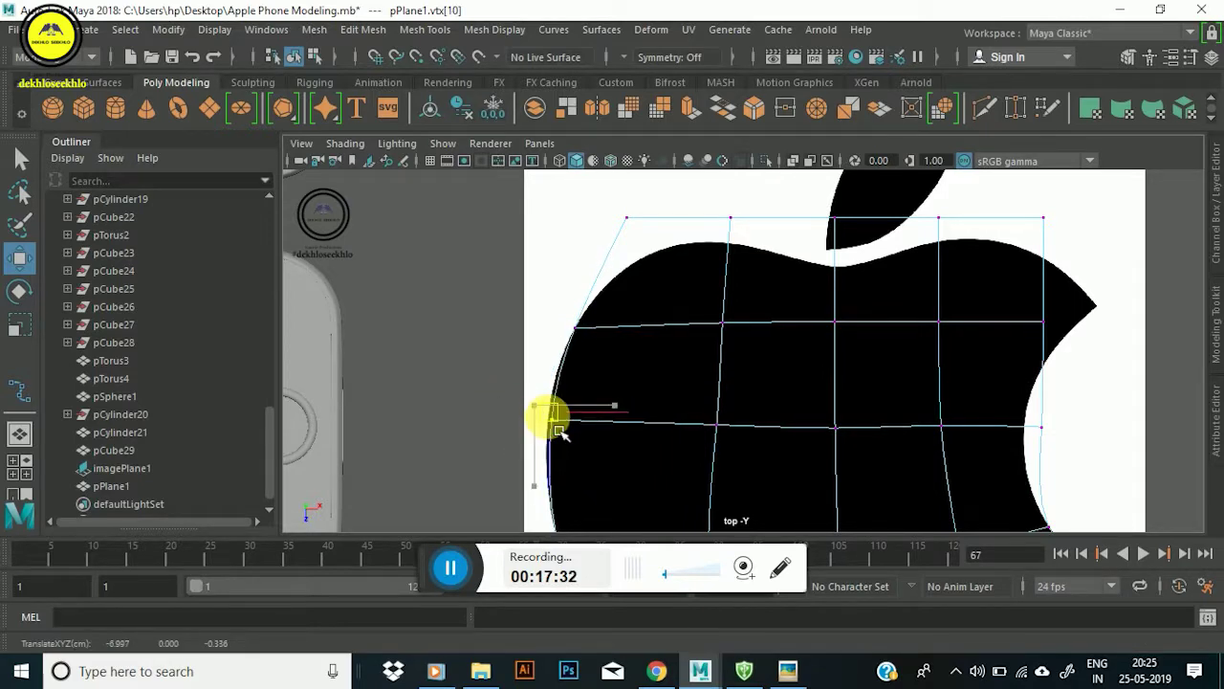
mouse_move(647, 240)
mouse_down()
mouse_move(608, 201)
mouse_move(667, 257)
mouse_move(612, 300)
mouse_up()
click(566, 338)
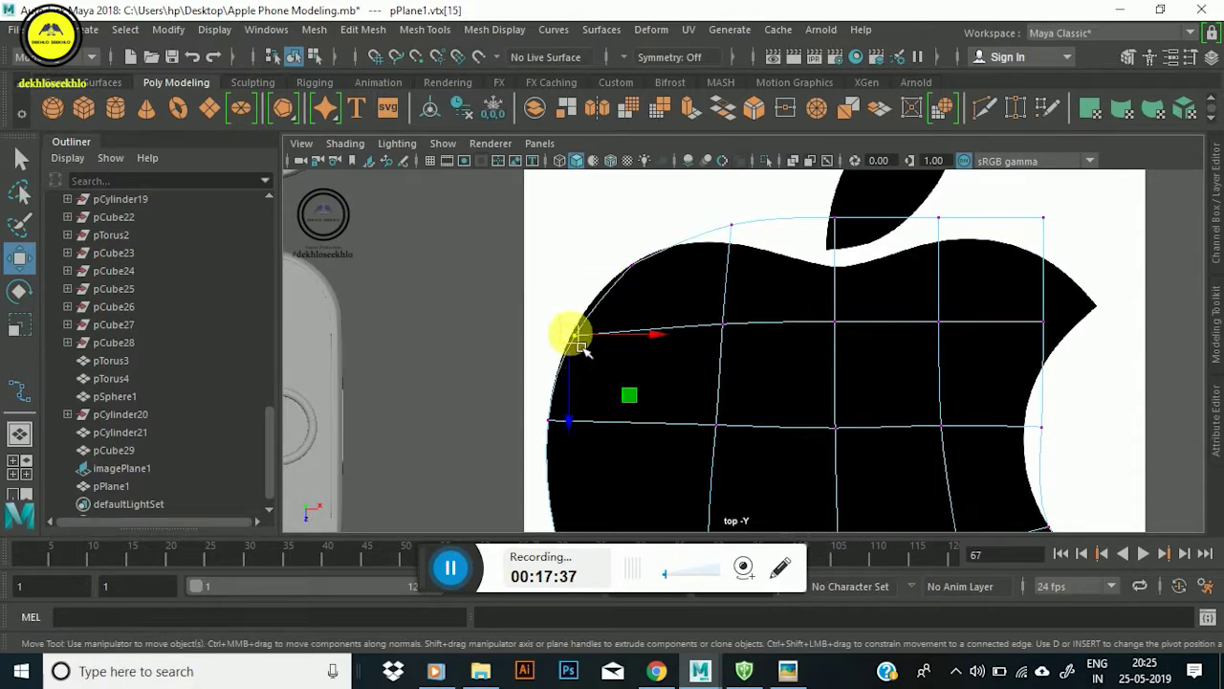
Fit the top-row vertices to the apple's top curve, dropping the middle one into the dip.
click(753, 243)
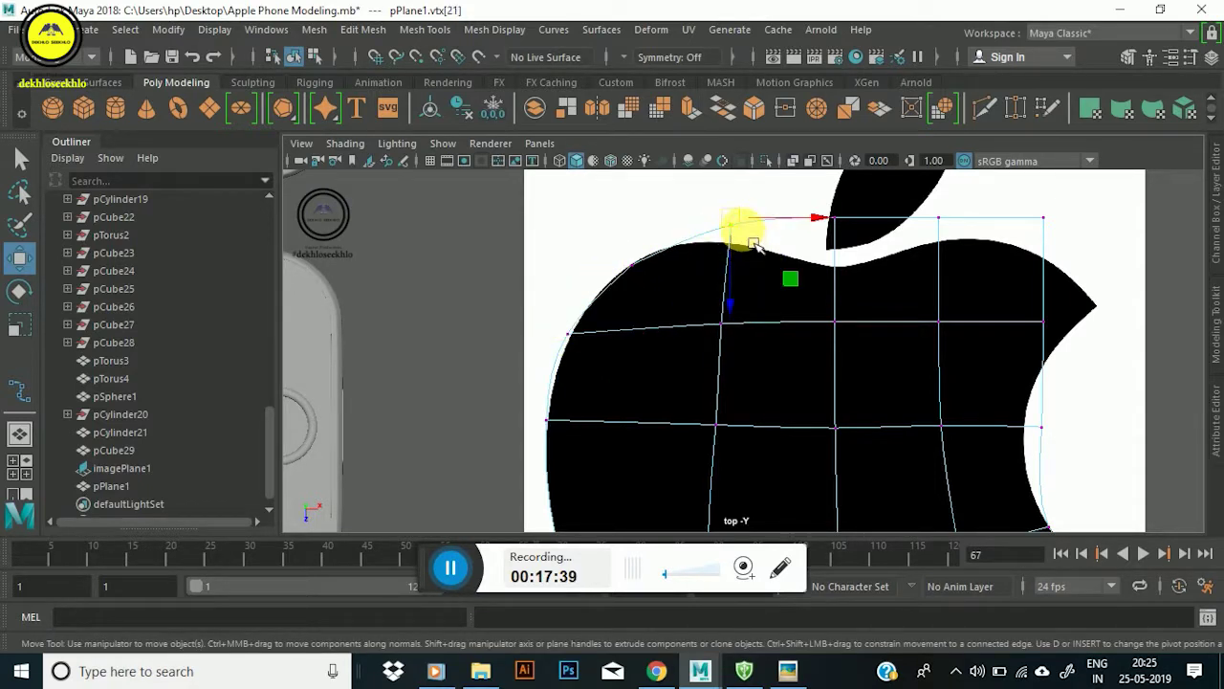
drag(752, 243, 744, 271)
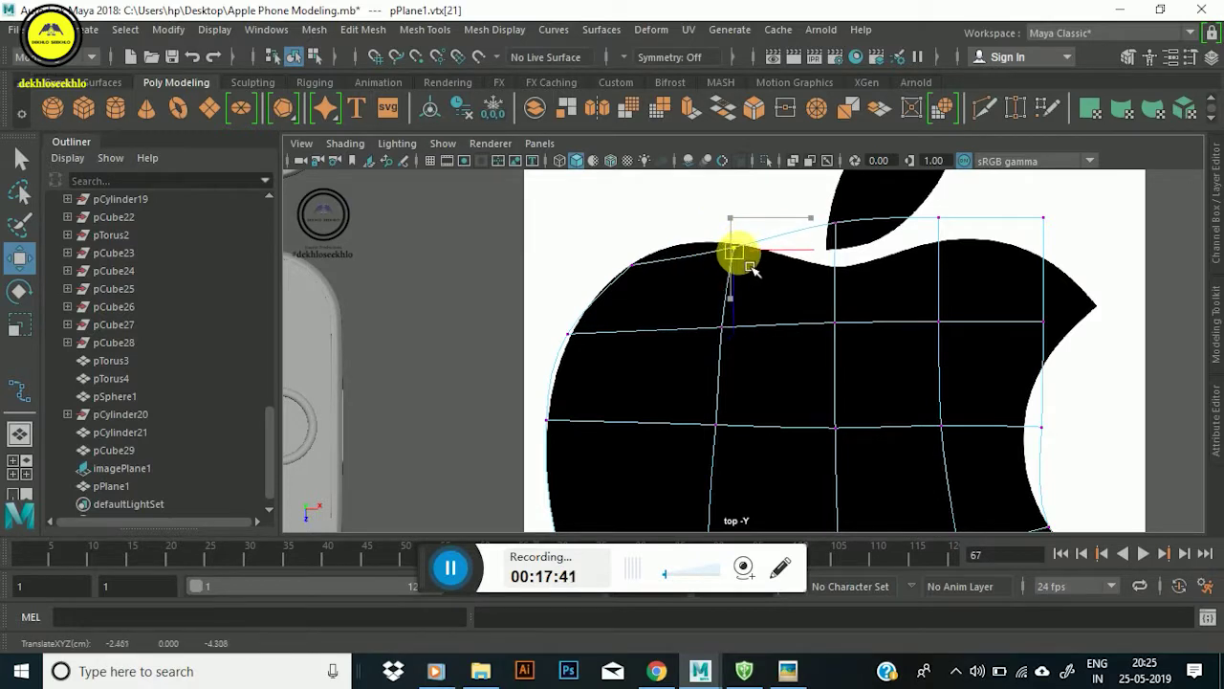
click(628, 265)
mouse_move(631, 265)
mouse_down()
mouse_move(684, 253)
mouse_move(677, 246)
mouse_up()
mouse_move(833, 198)
mouse_down()
mouse_move(854, 272)
mouse_move(840, 291)
mouse_up()
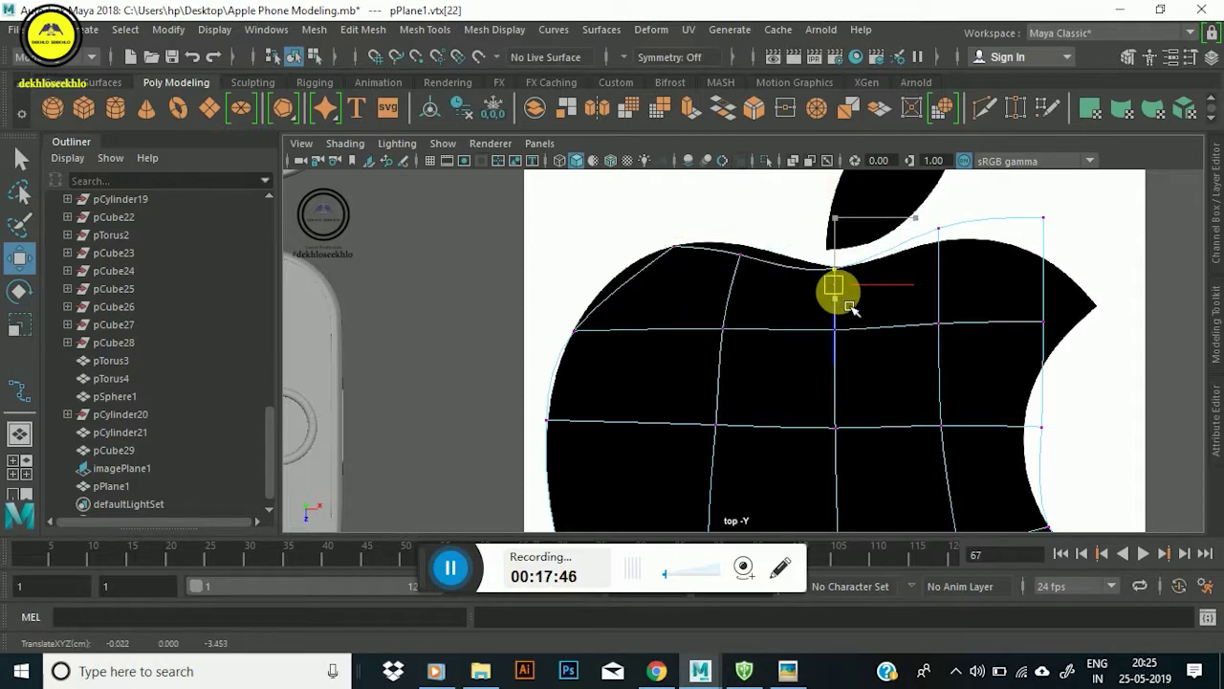
mouse_move(763, 255)
mouse_down()
mouse_move(727, 300)
mouse_move(768, 260)
mouse_up()
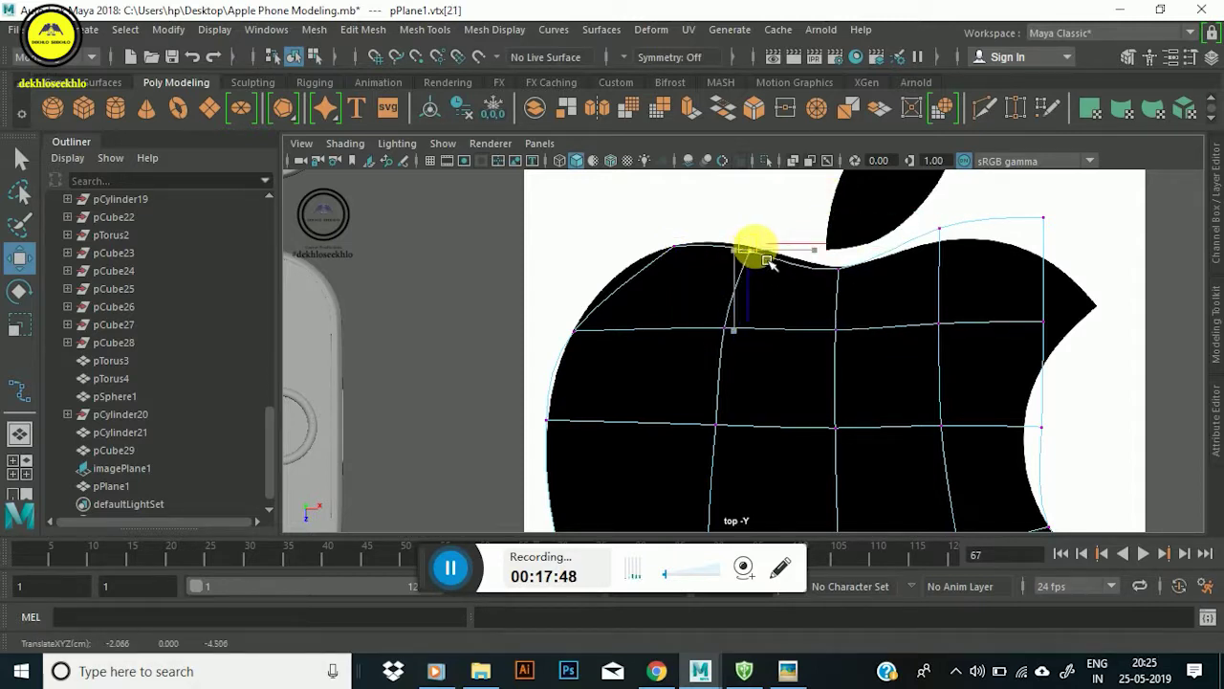
click(670, 252)
drag(670, 252, 648, 283)
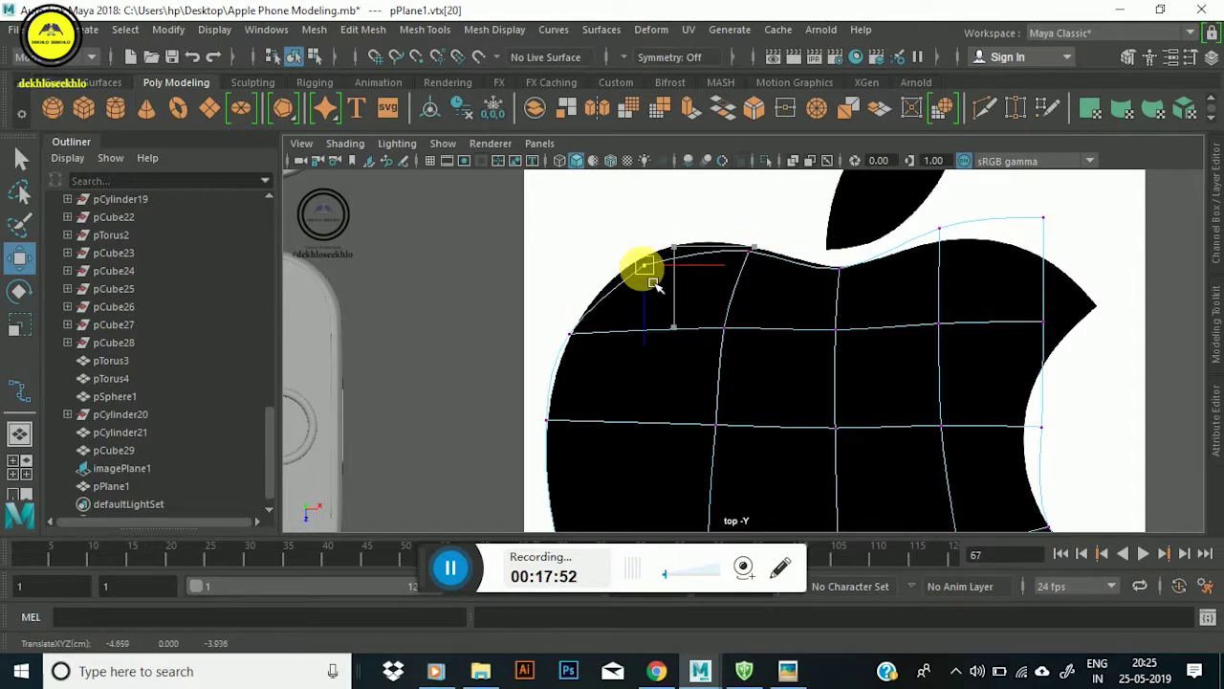
mouse_move(625, 254)
mouse_down()
mouse_move(661, 301)
mouse_move(695, 305)
mouse_up()
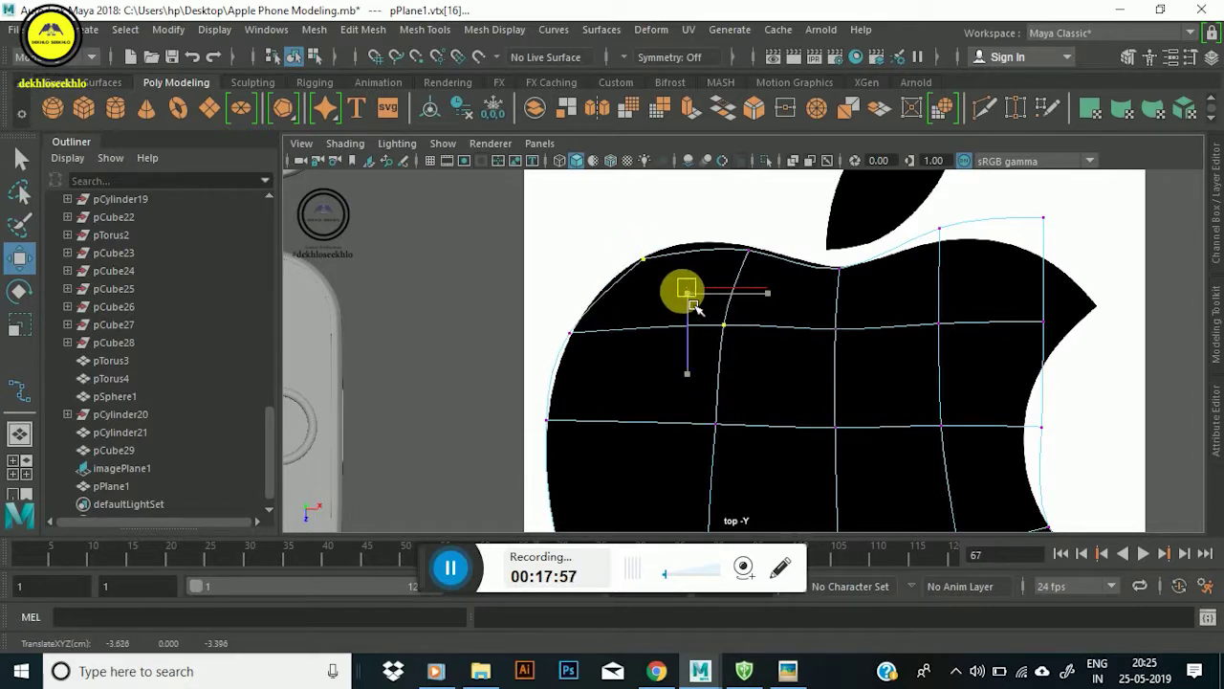
click(566, 347)
mouse_move(572, 352)
mouse_down()
mouse_move(610, 330)
mouse_move(600, 315)
mouse_up()
click(637, 240)
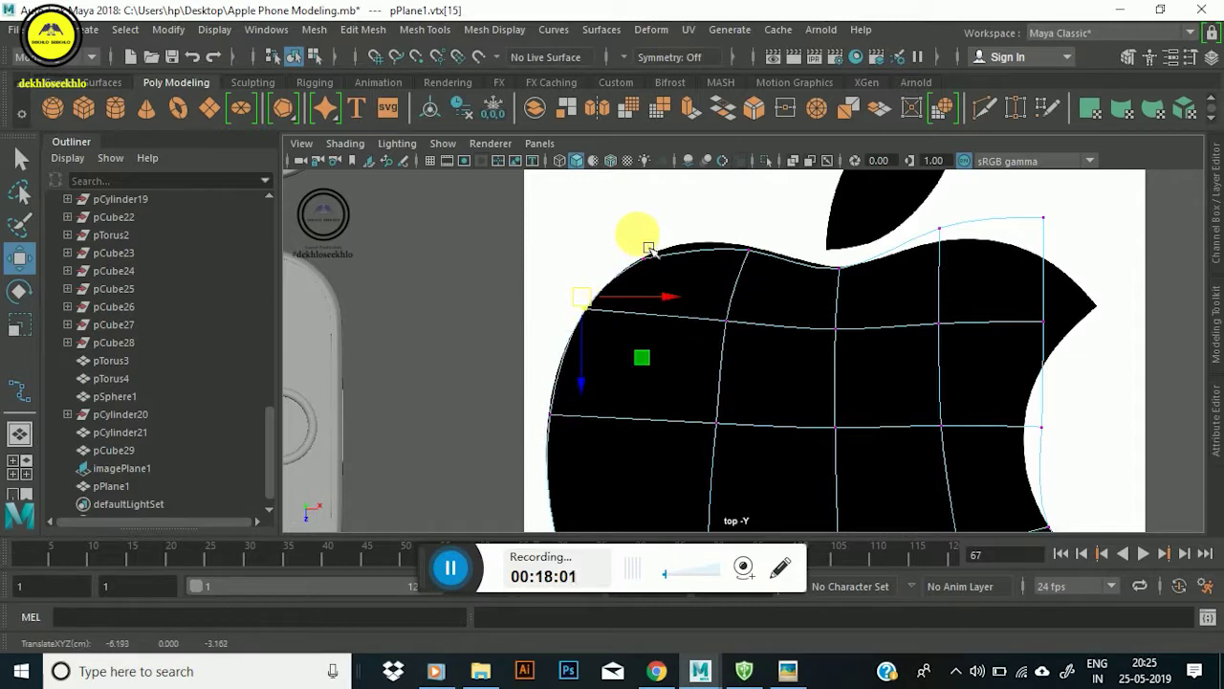
mouse_move(650, 274)
mouse_down()
mouse_move(679, 272)
mouse_move(688, 262)
mouse_move(679, 259)
mouse_up()
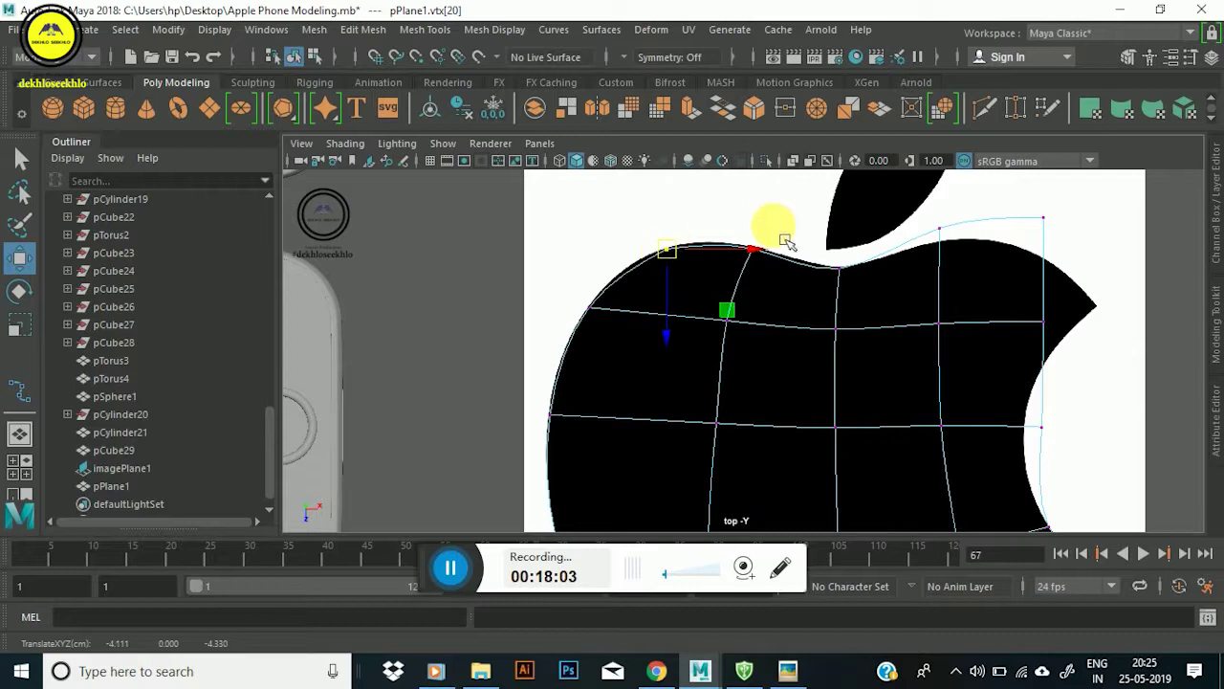
Move the top-right corner onto the apple's right tip and the right-edge vertices onto the bite.
click(1044, 231)
click(1043, 320)
mouse_move(1043, 321)
mouse_down()
mouse_move(1058, 343)
mouse_move(1100, 344)
mouse_move(1060, 385)
mouse_up()
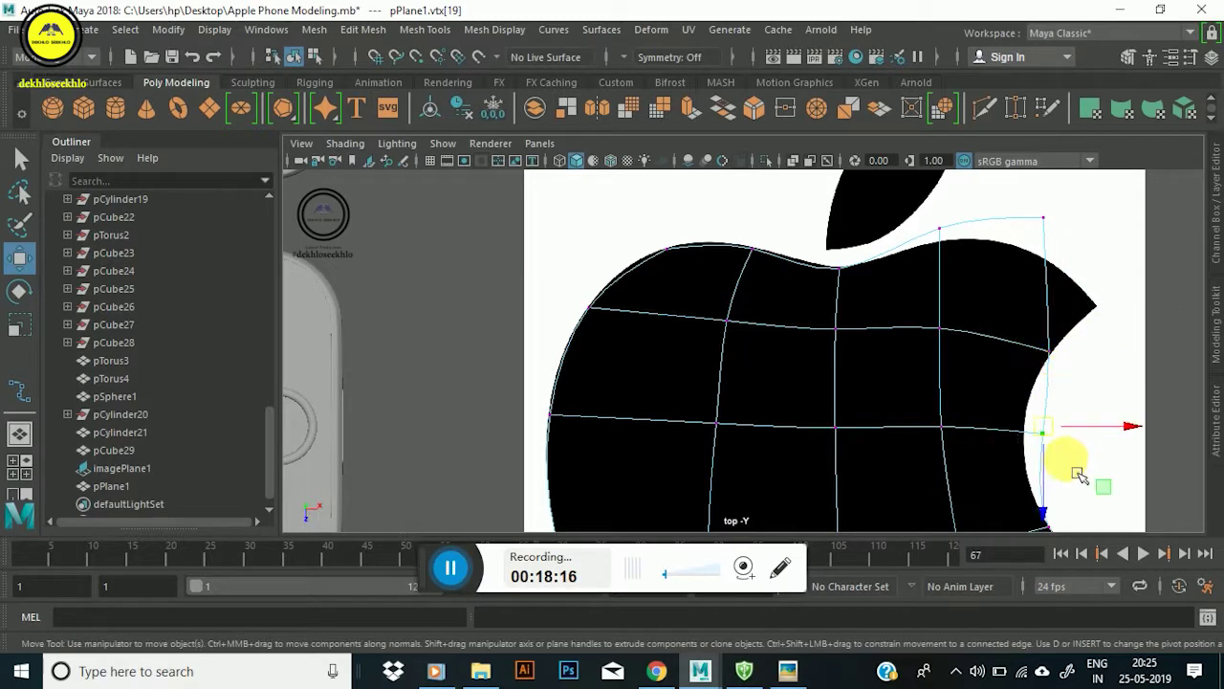
drag(1042, 430, 1031, 432)
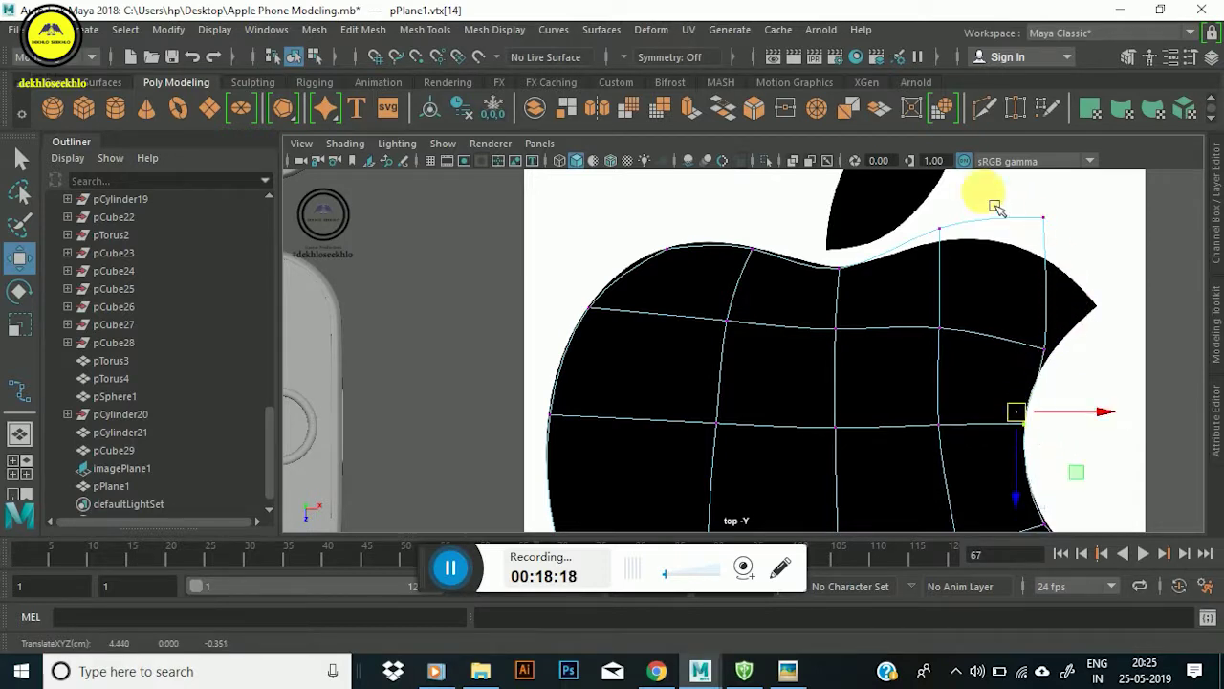
click(1044, 219)
drag(1058, 233, 1114, 323)
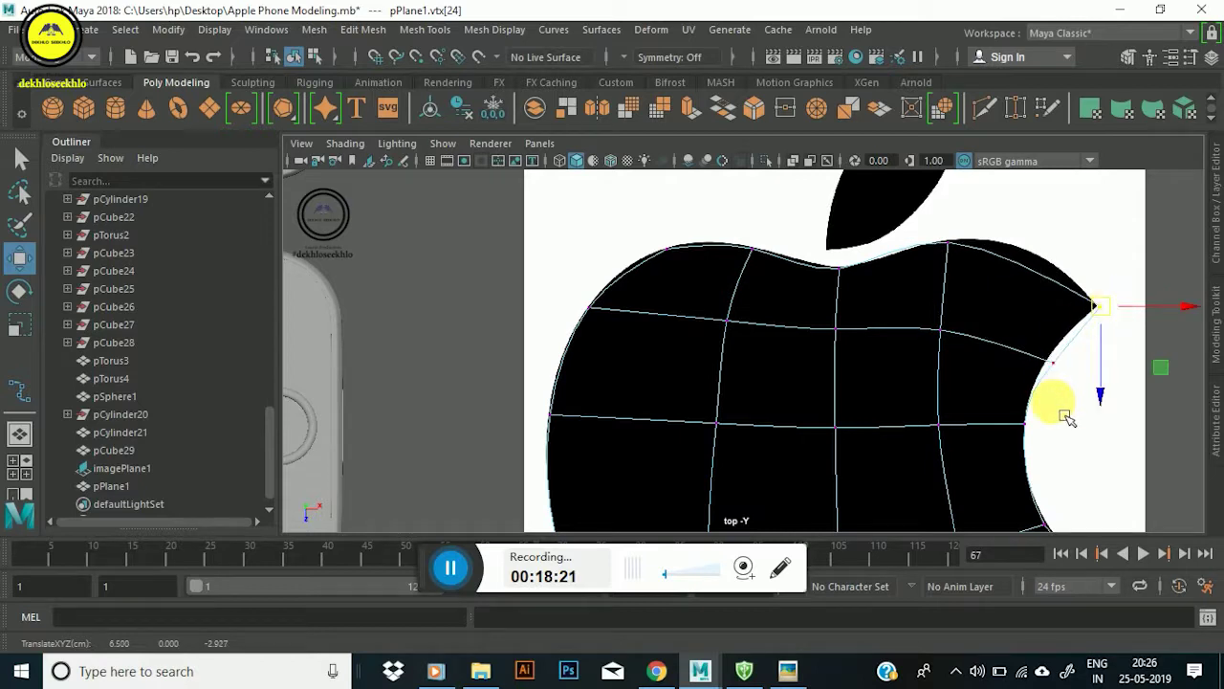
mouse_move(1025, 341)
mouse_down()
mouse_move(1091, 395)
mouse_move(1059, 377)
mouse_up()
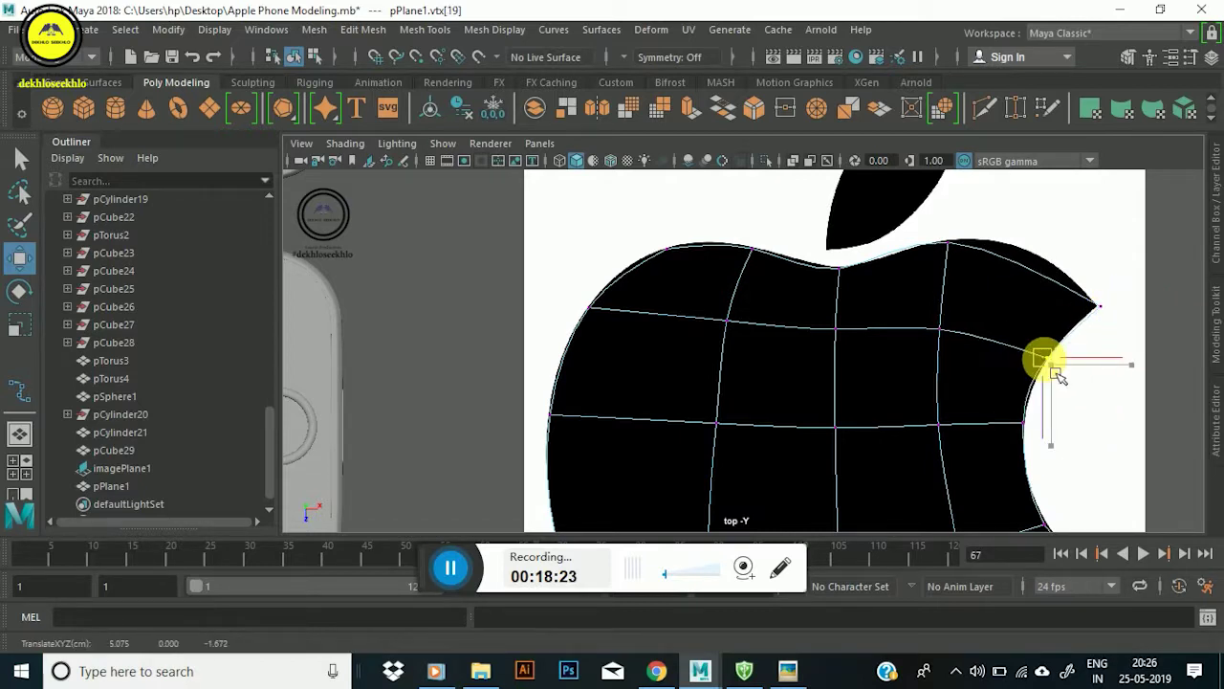
mouse_move(918, 247)
mouse_down()
mouse_move(983, 284)
mouse_move(959, 263)
mouse_move(984, 226)
mouse_move(999, 229)
mouse_up()
Adjust vertices near the bite's lower edge, beside the bite and in the top row to space the grid evenly.
scroll(876, 293, down, 5)
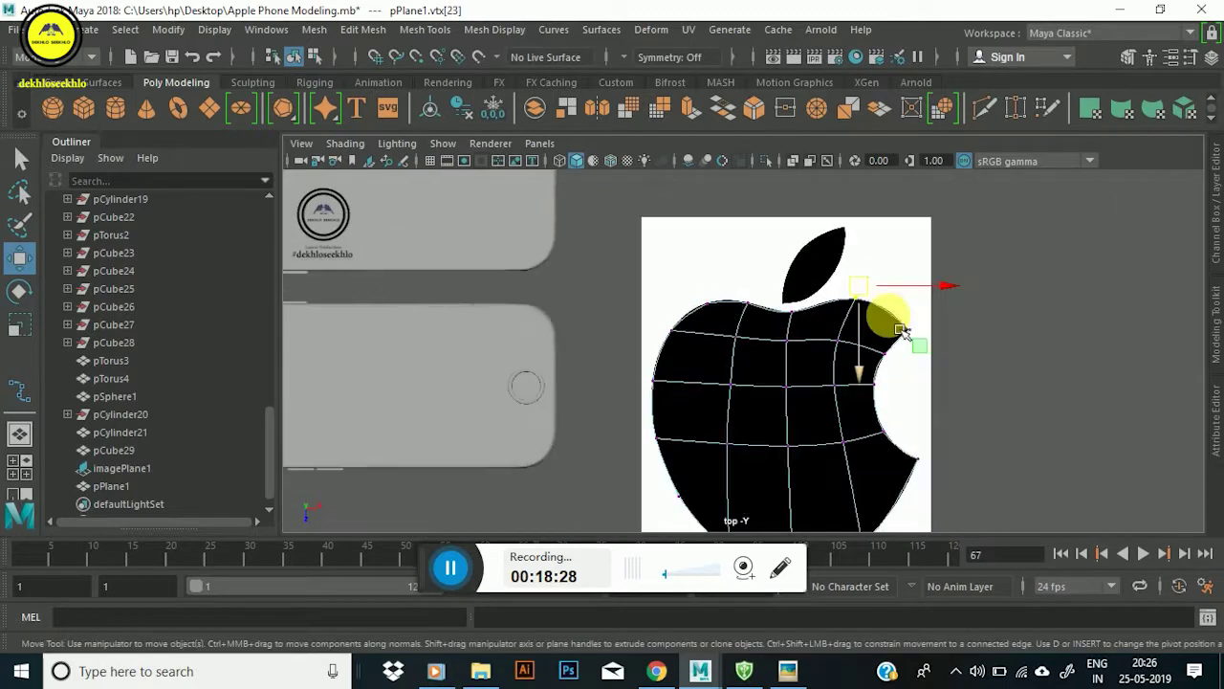
scroll(852, 256, up, 2)
scroll(860, 268, up, 2)
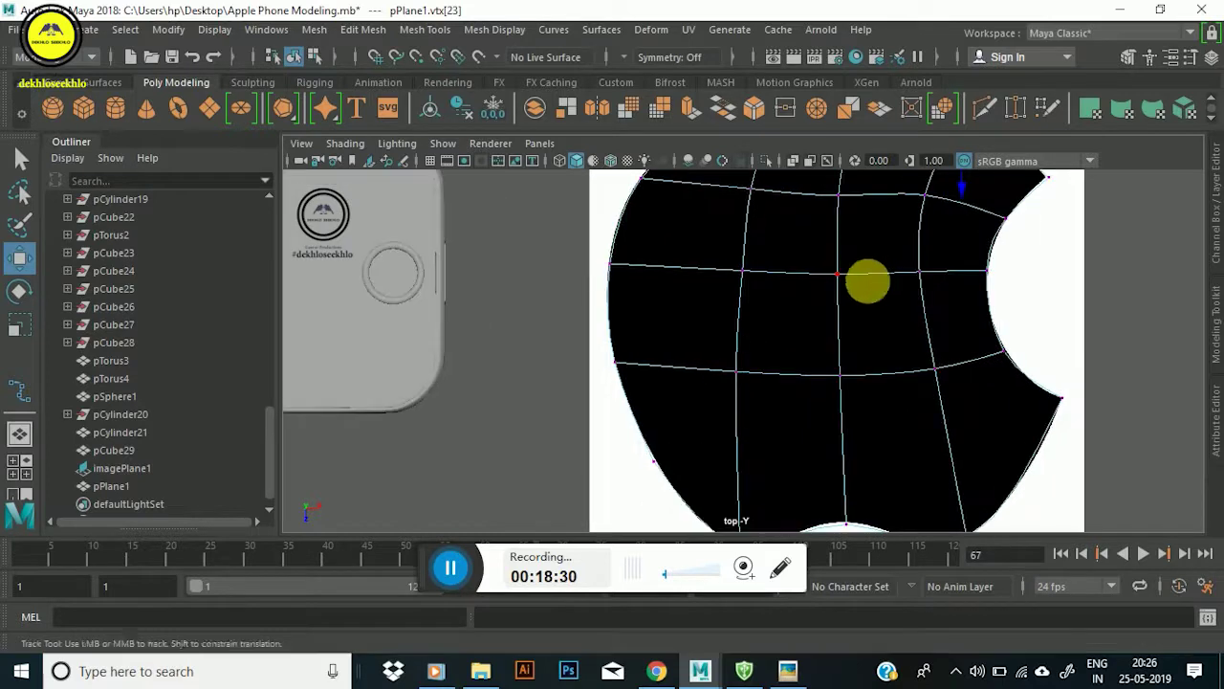
scroll(813, 315, down, 1)
mouse_move(783, 409)
mouse_down()
mouse_move(835, 468)
mouse_move(813, 430)
mouse_up()
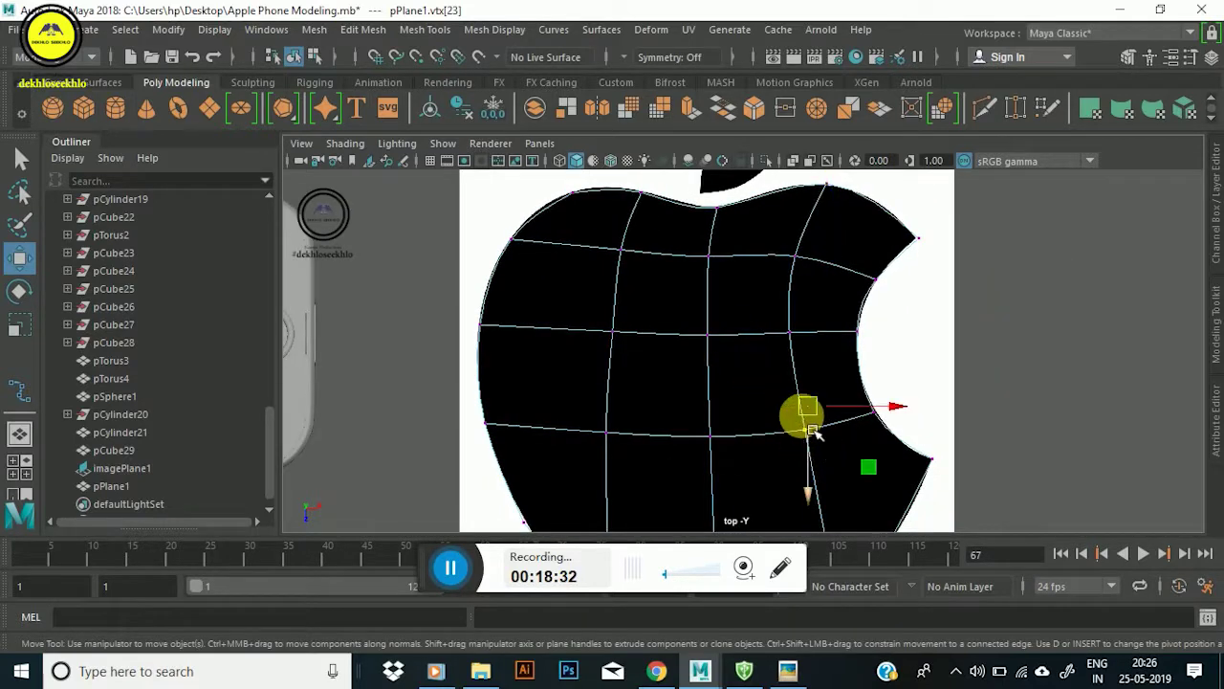
scroll(746, 251, down, 2)
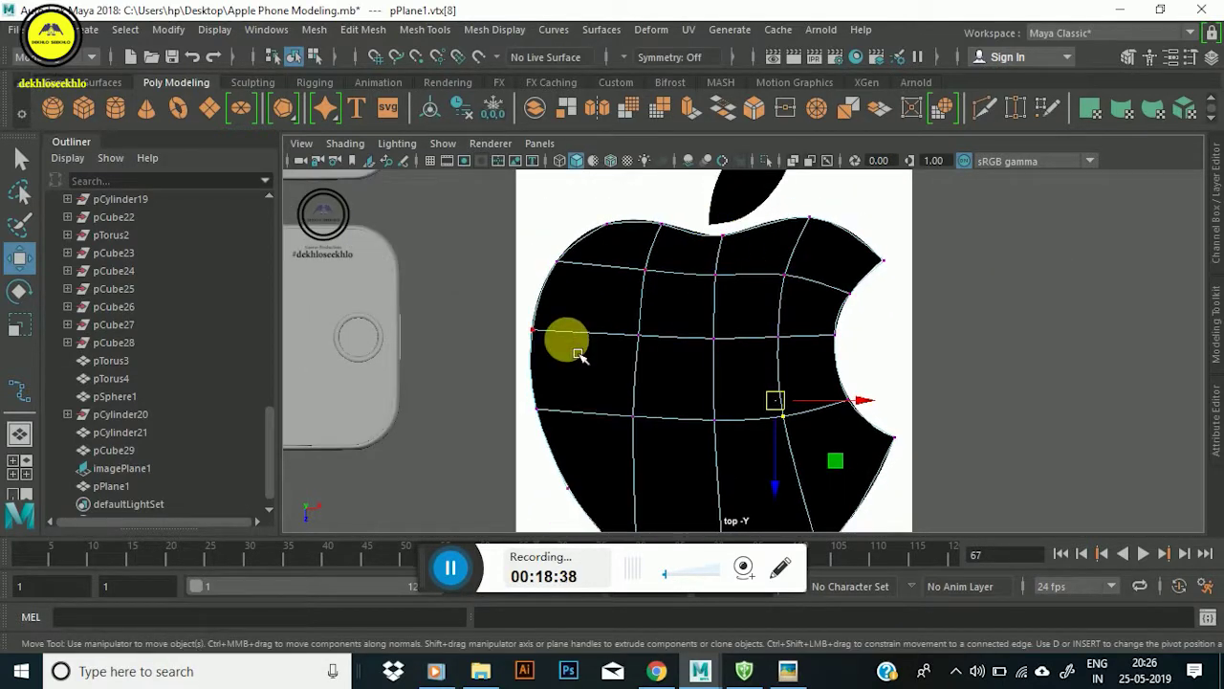
mouse_move(641, 337)
mouse_down()
mouse_move(655, 356)
mouse_move(656, 443)
mouse_move(631, 419)
mouse_up()
mouse_move(639, 273)
mouse_down()
mouse_move(689, 308)
mouse_move(656, 287)
mouse_up()
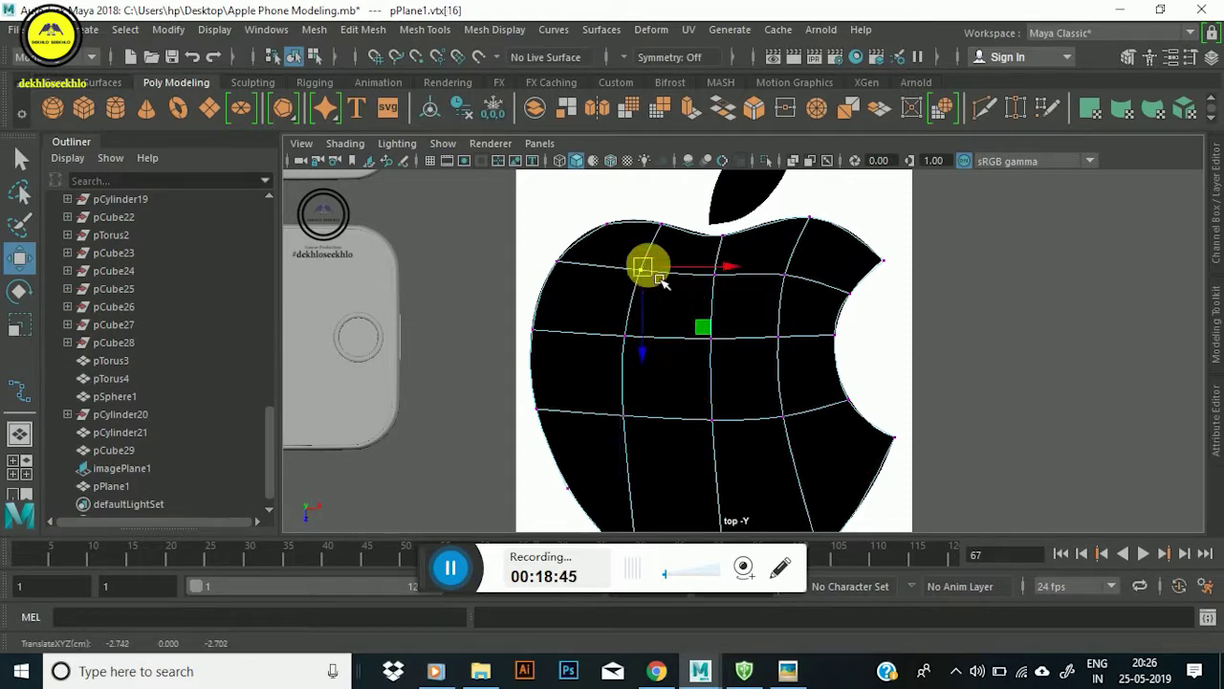
scroll(660, 280, down, 2)
scroll(675, 303, up, 2)
scroll(745, 271, up, 3)
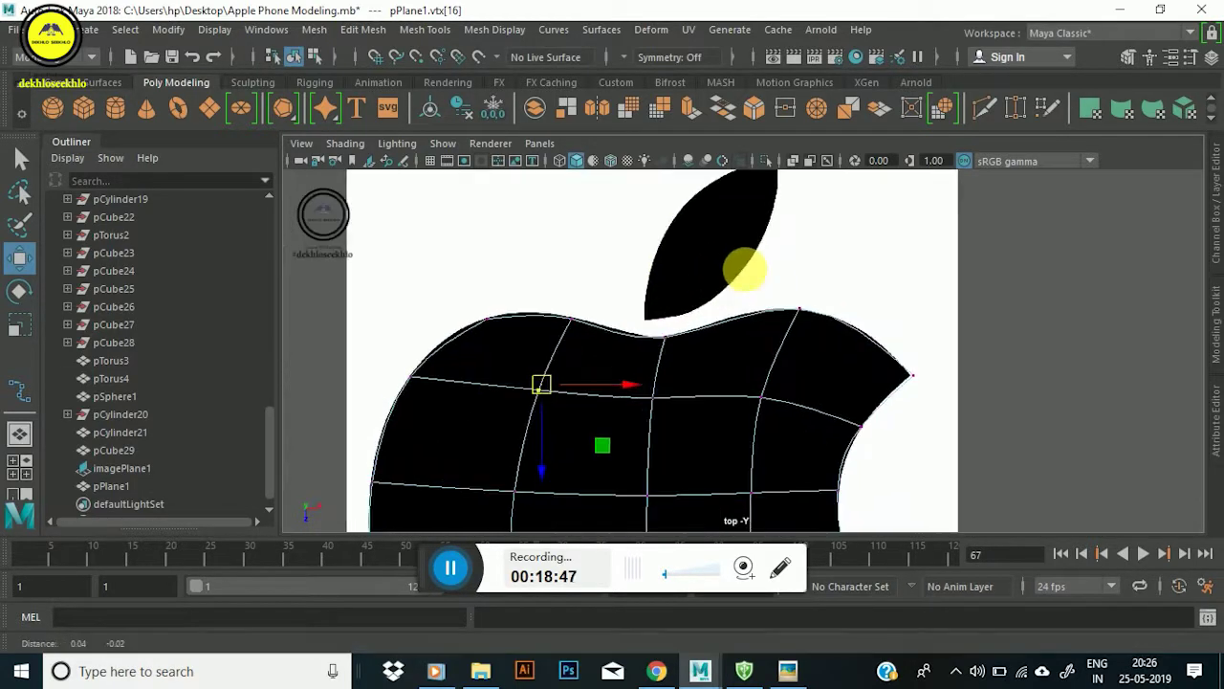
alt+middle_drag(745, 270, 741, 293)
Create a second polygon plane, pPlane2, and move it up over the apple's leaf.
click(210, 110)
scroll(669, 306, down, 2)
scroll(708, 481, down, 2)
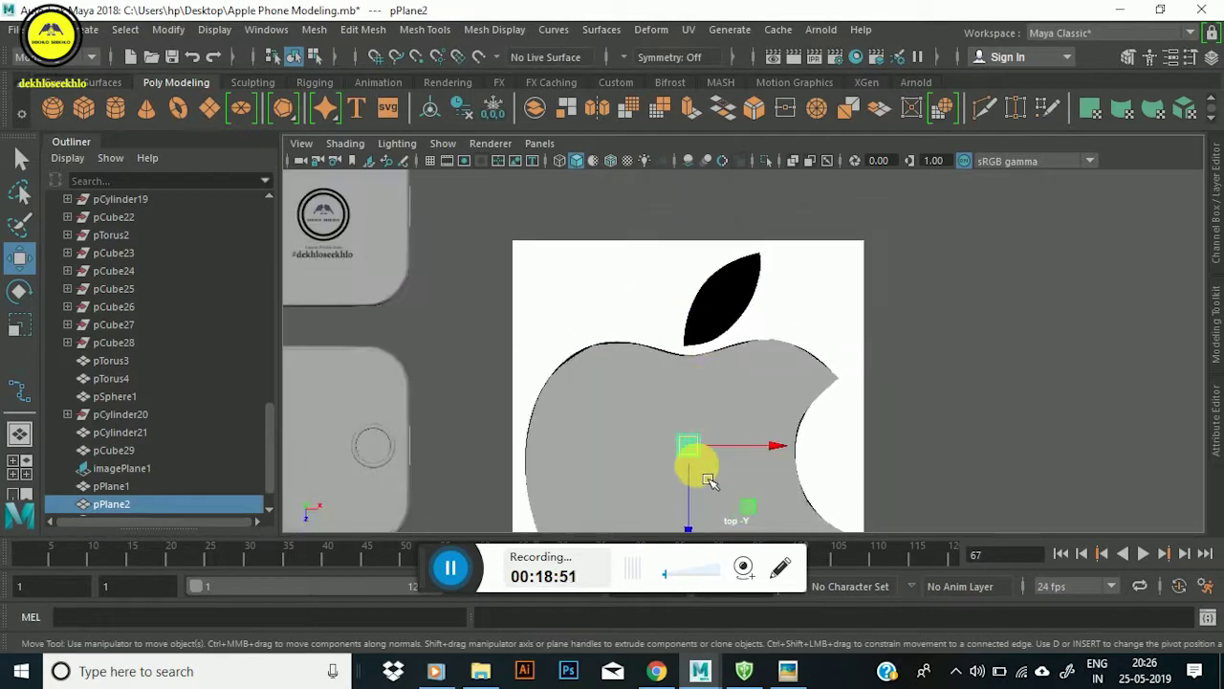
drag(708, 480, 700, 316)
scroll(724, 239, up, 2)
mouse_move(724, 232)
alt+middle_down()
mouse_move(742, 368)
mouse_move(737, 265)
mouse_move(778, 259)
mouse_move(760, 249)
alt+middle_up()
scroll(741, 368, up, 3)
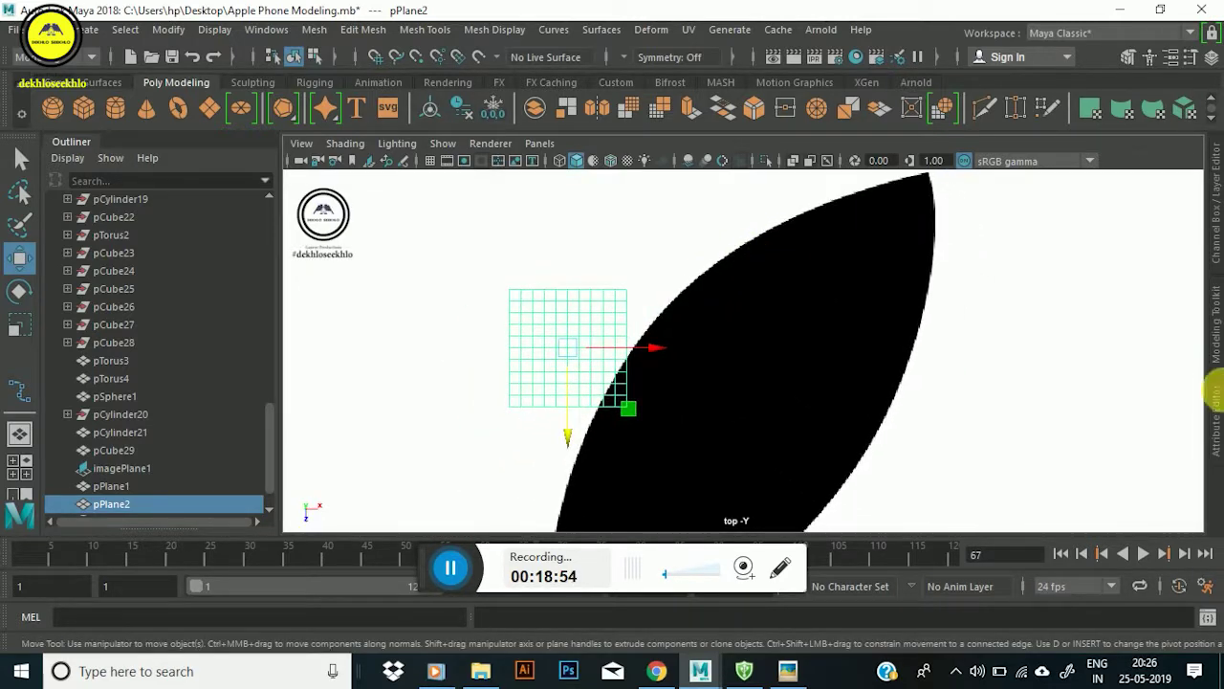
Set polyPlane2's Subdivisions Width and Height to 4 in the Attribute Editor.
click(1214, 416)
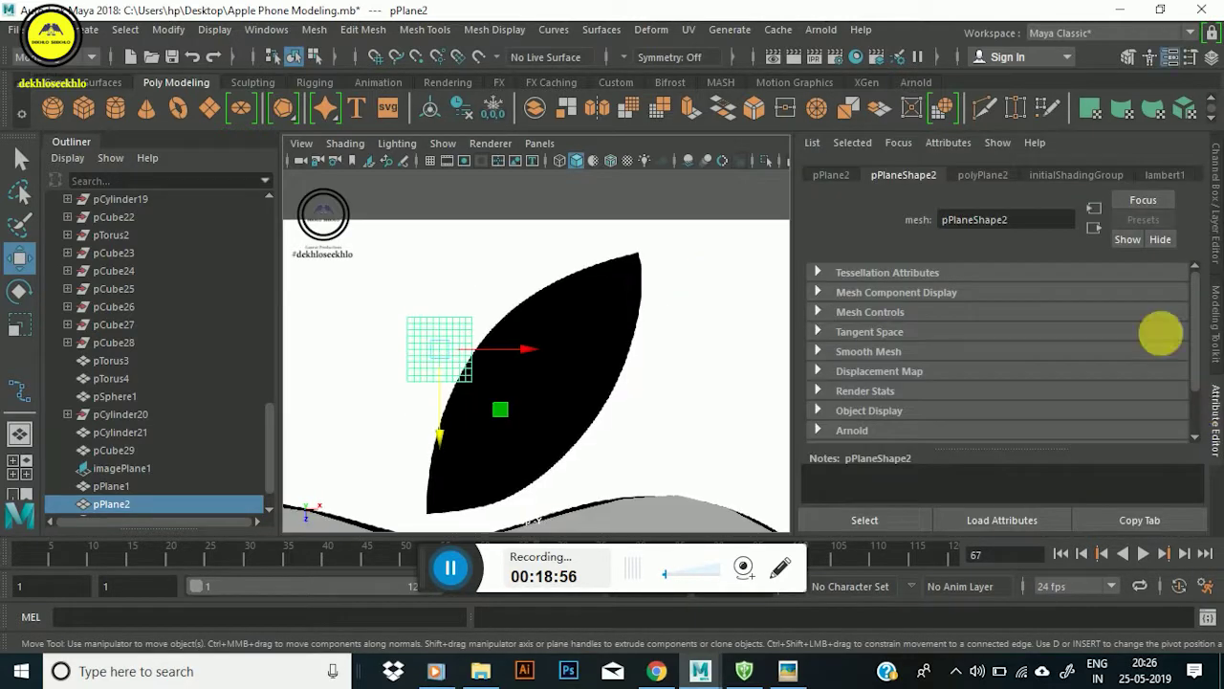
click(983, 175)
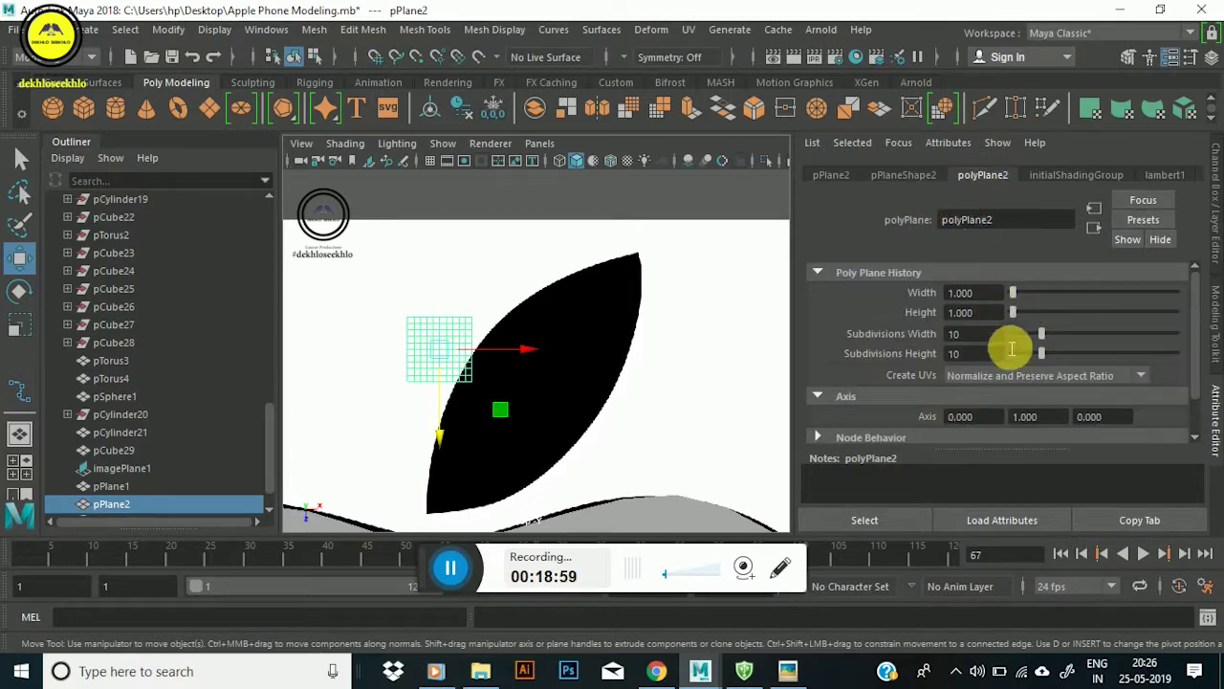
double_click(986, 335)
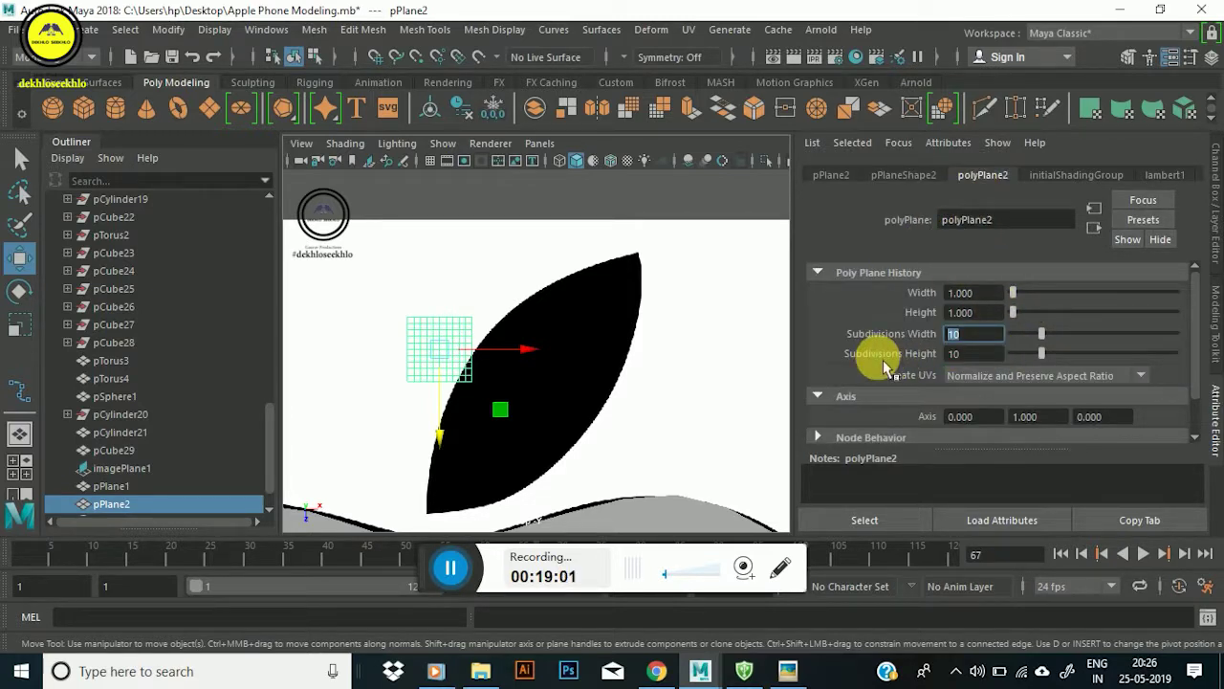
text(4)
key(Tab)
text(4)
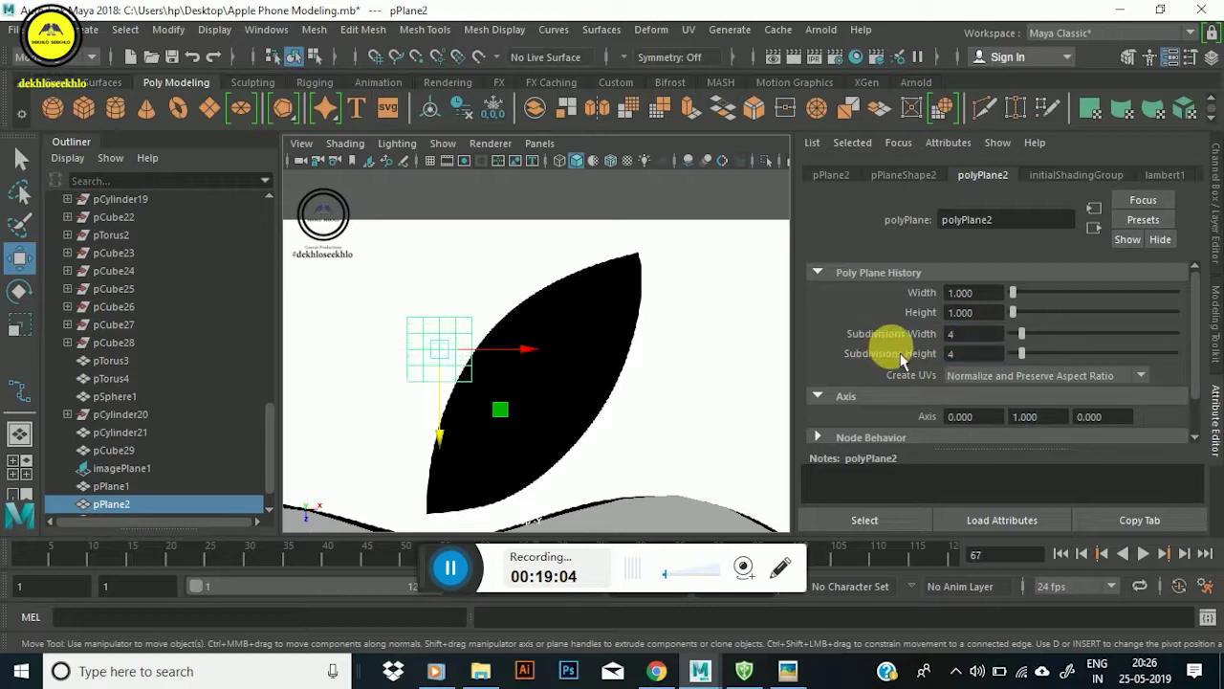
scroll(388, 330, up, 2)
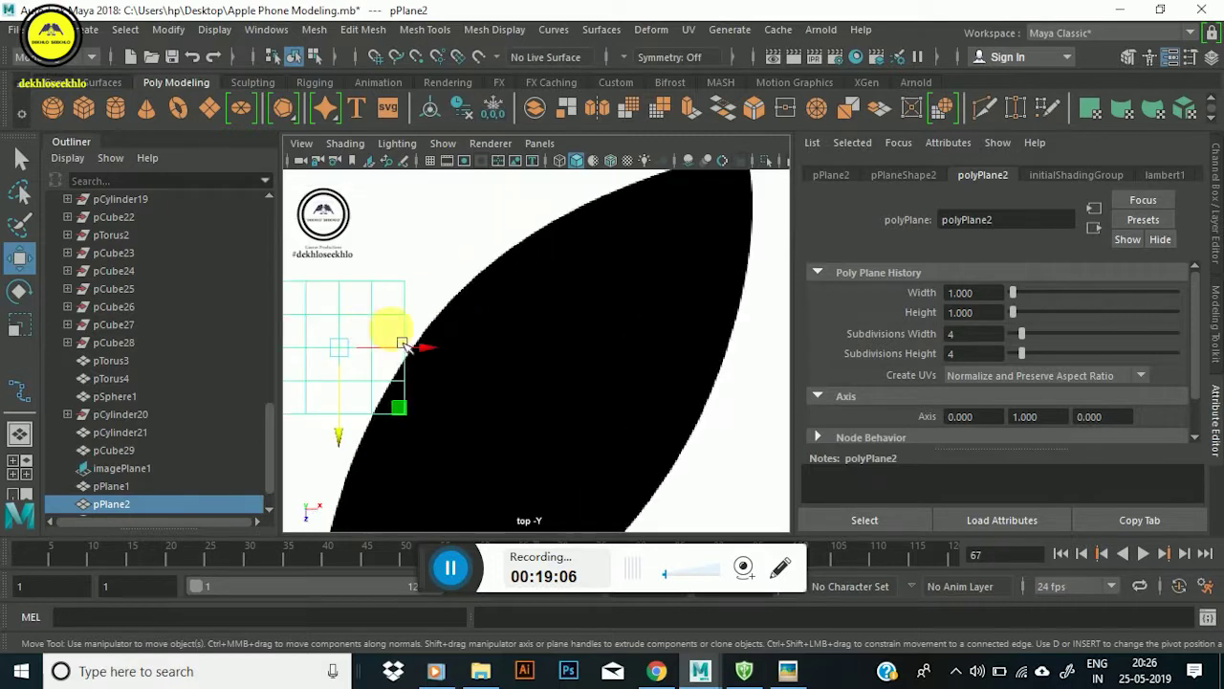
scroll(401, 346, down, 3)
scroll(684, 423, down, 2)
scroll(684, 423, up, 1)
scroll(732, 309, down, 3)
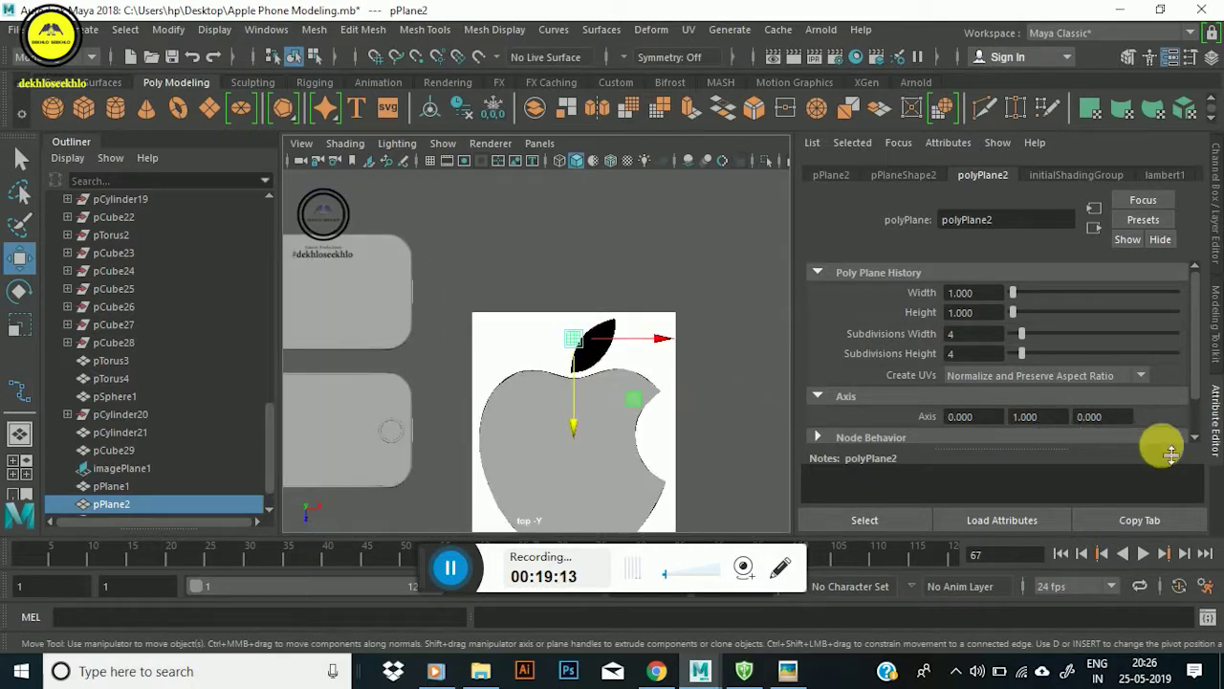
Close the Attribute Editor and frame the leaf in the view.
click(1214, 418)
scroll(793, 346, up, 2)
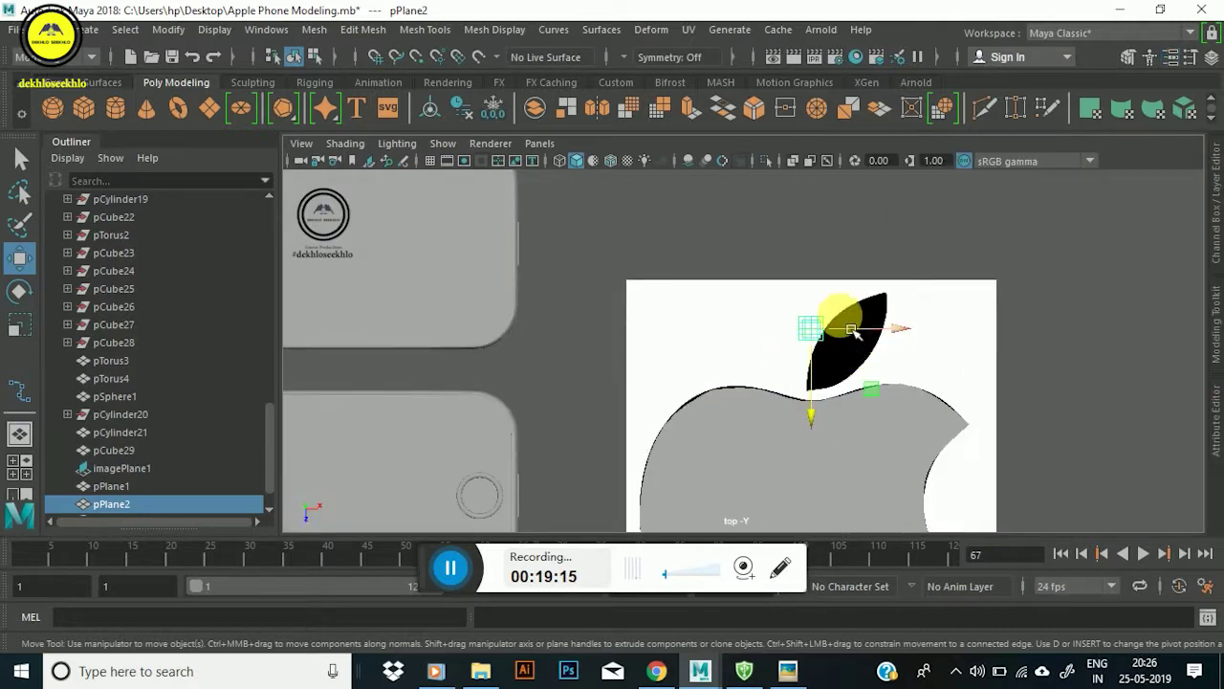
scroll(842, 334, up, 2)
scroll(853, 355, up, 1)
alt+middle_drag(853, 356, 769, 363)
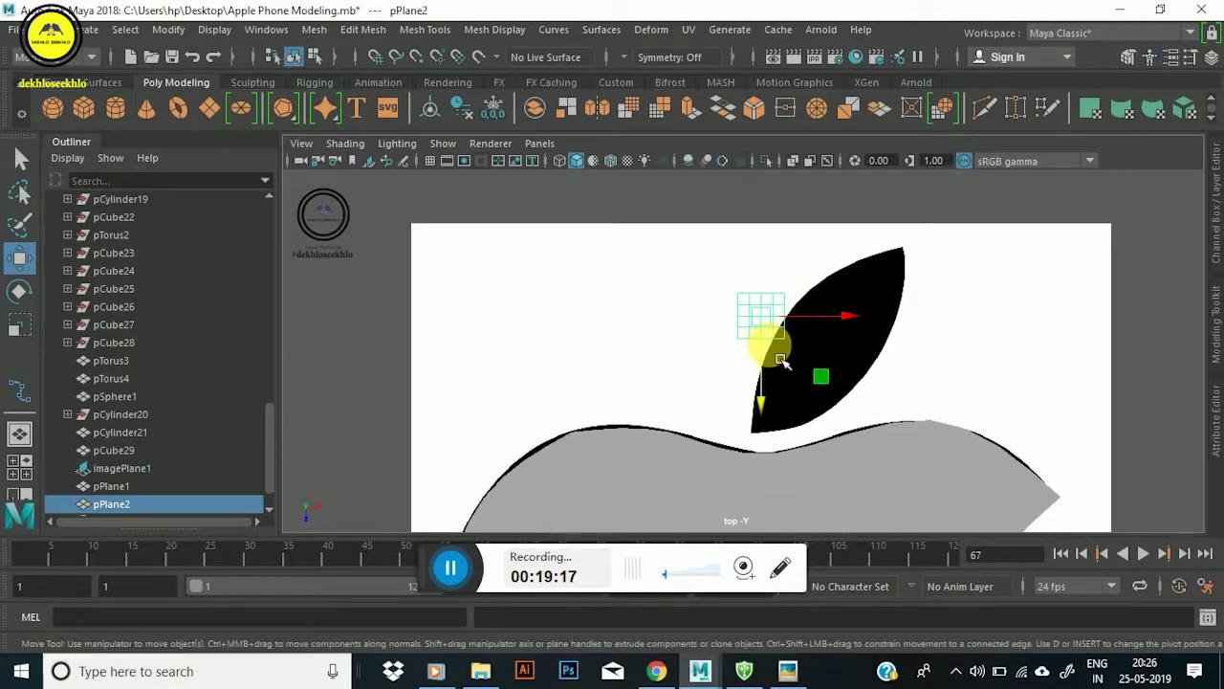
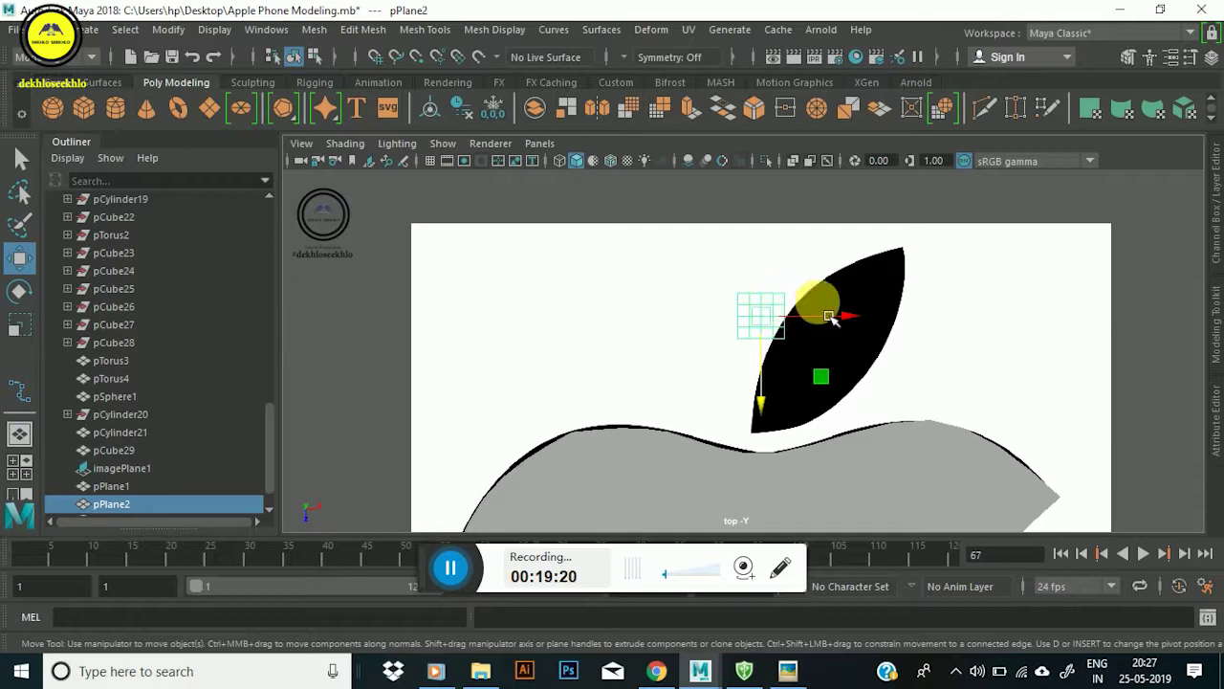
Move pPlane2 right and down over the black leaf and scale it up to 1.55.
drag(846, 327, 914, 323)
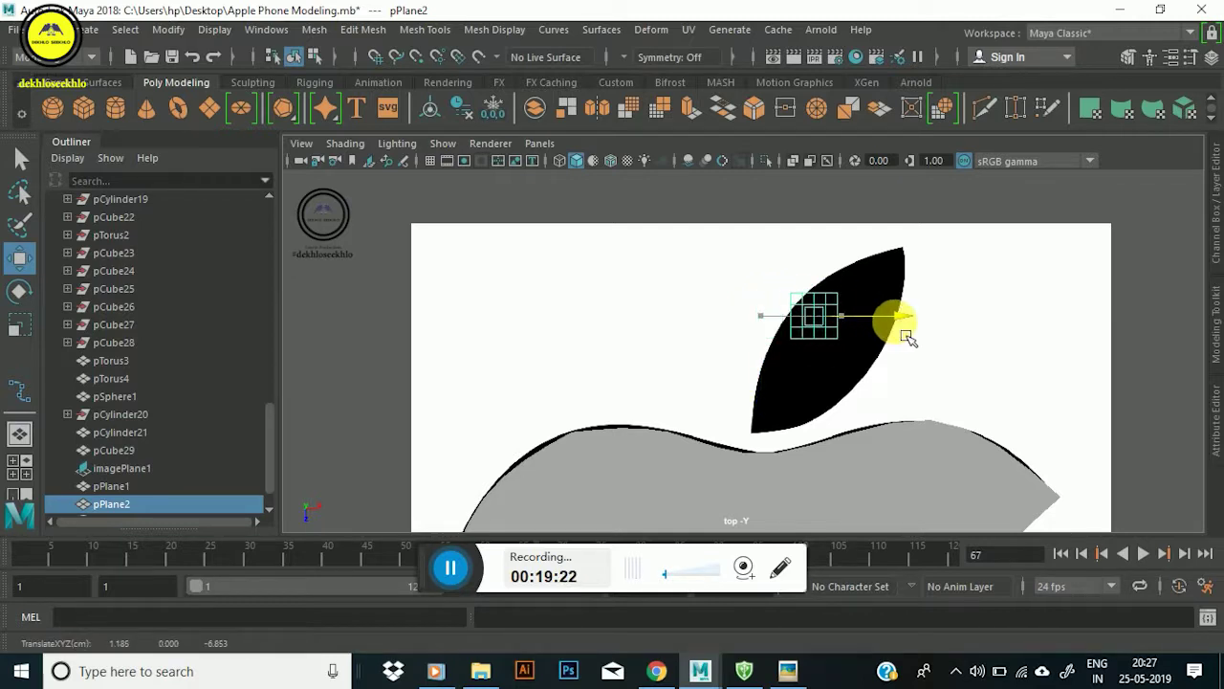
drag(845, 362, 838, 399)
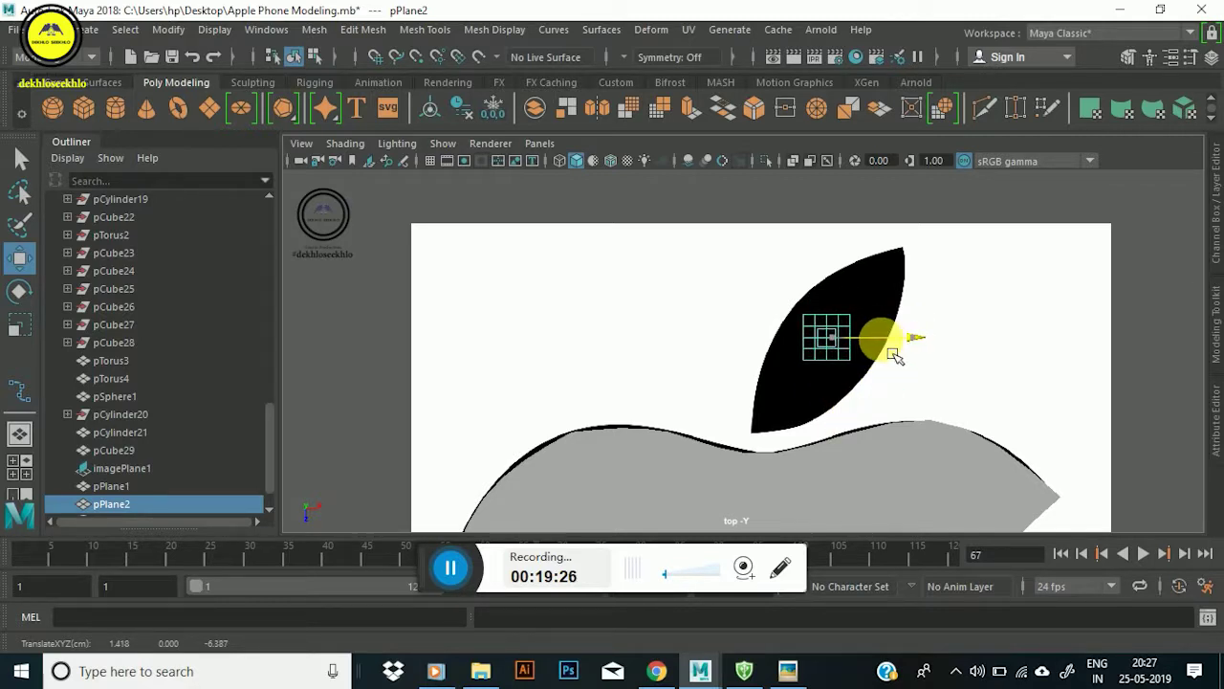
key(r)
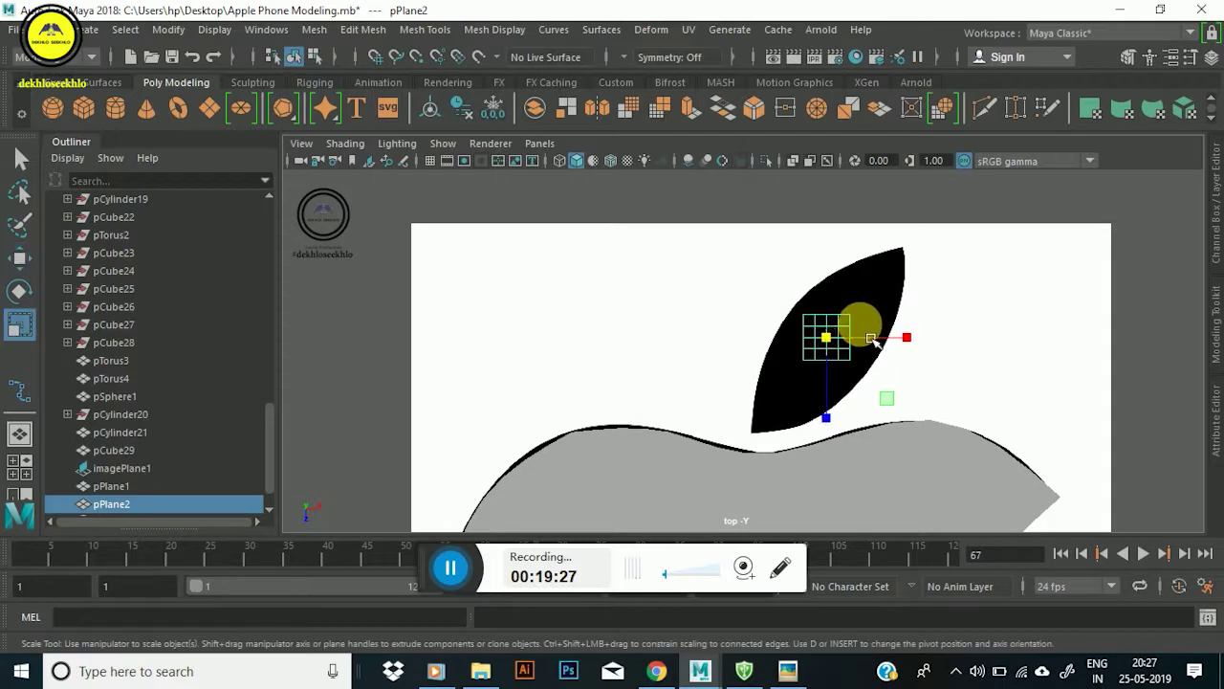
drag(848, 351, 859, 353)
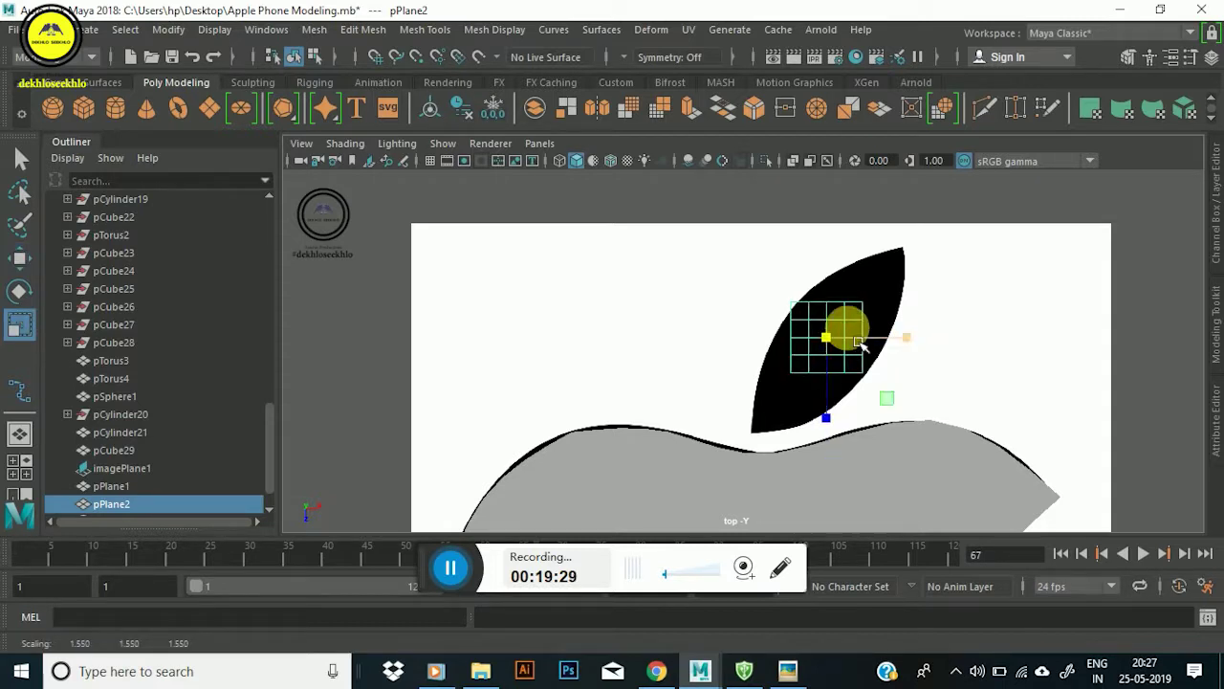
In vertex mode, pull pPlane2's upper-right corner up to the leaf tip and turn on smooth preview.
right_click(860, 342)
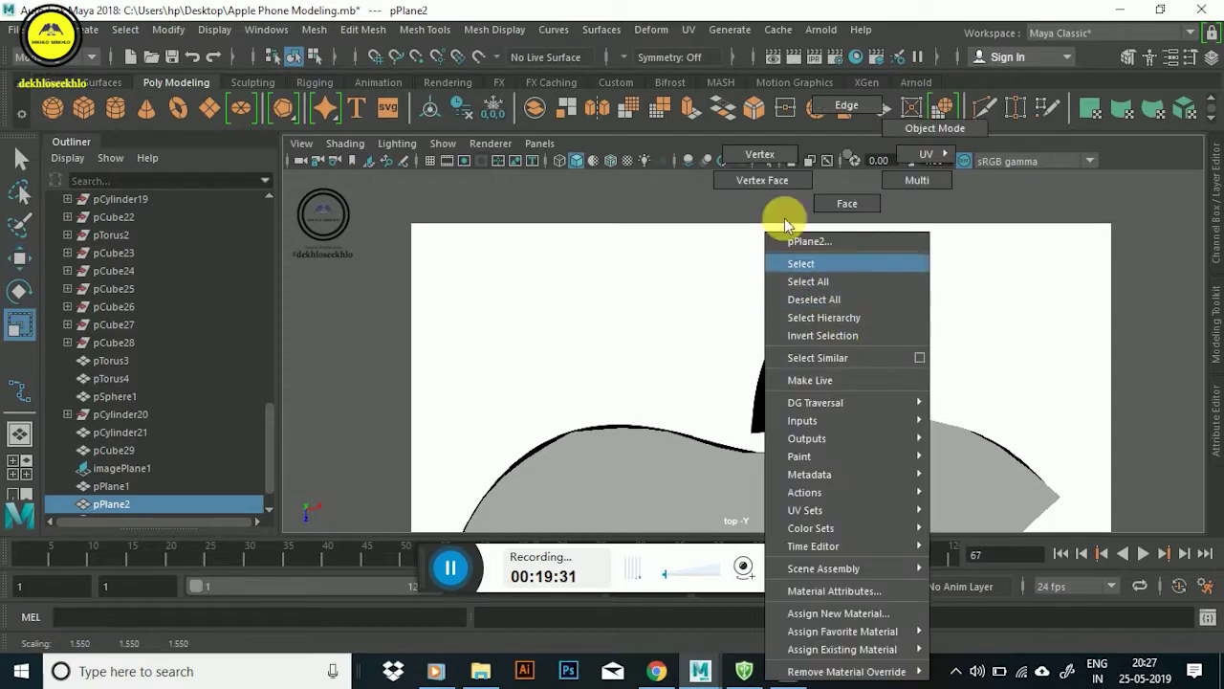
click(787, 180)
scroll(864, 287, up, 3)
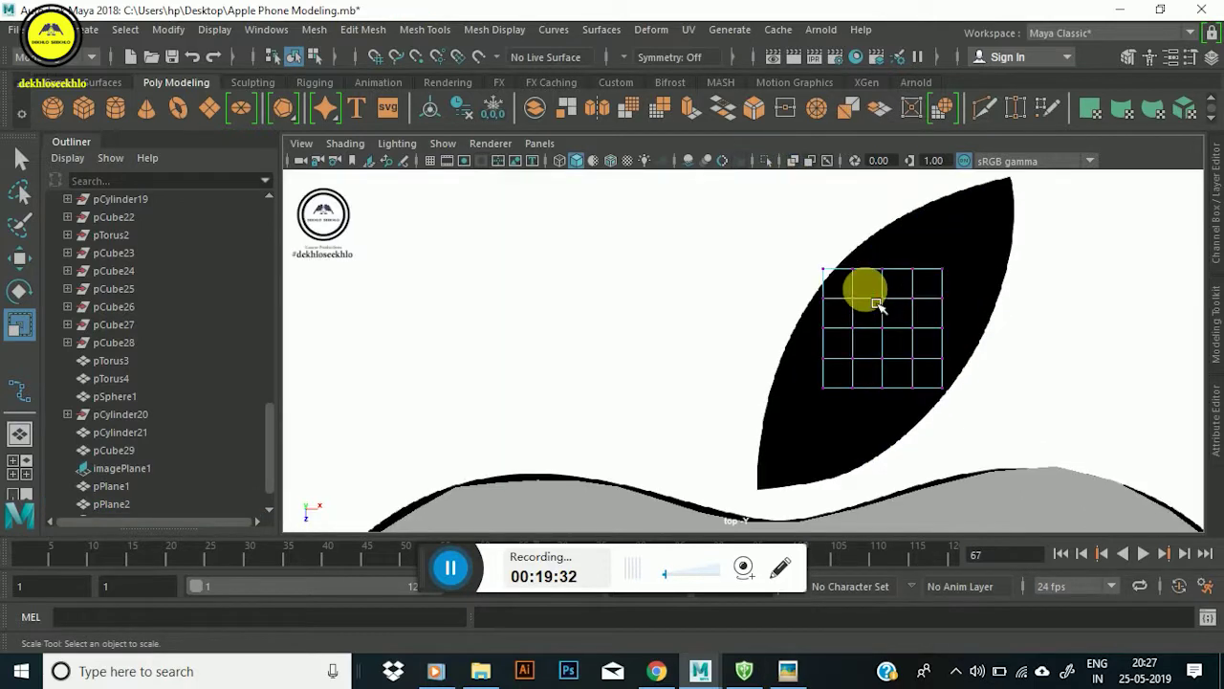
alt+middle_drag(934, 322, 837, 359)
drag(872, 309, 864, 296)
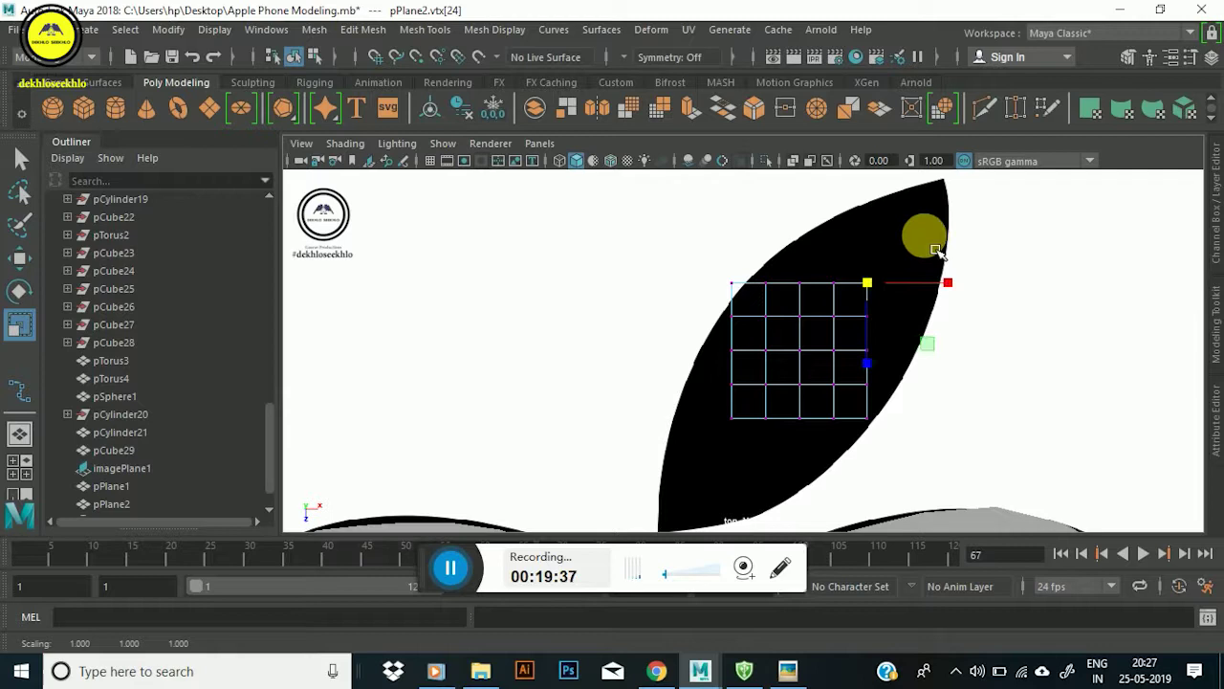
key(w)
drag(869, 283, 947, 189)
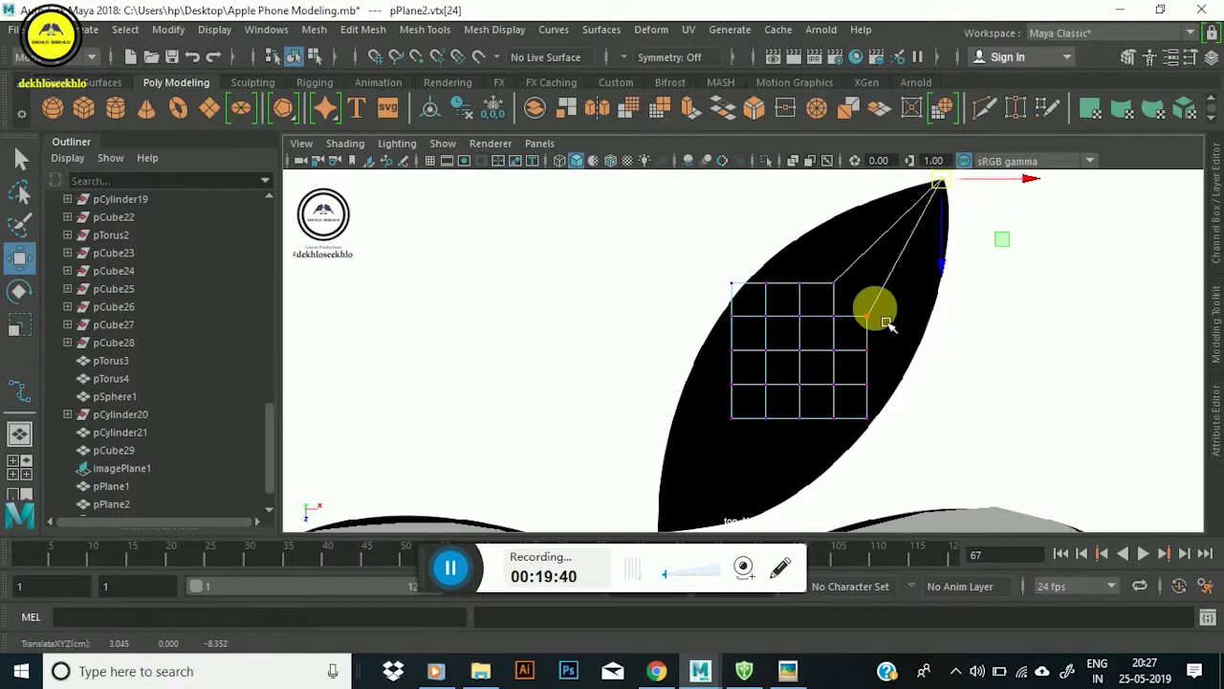
key(3)
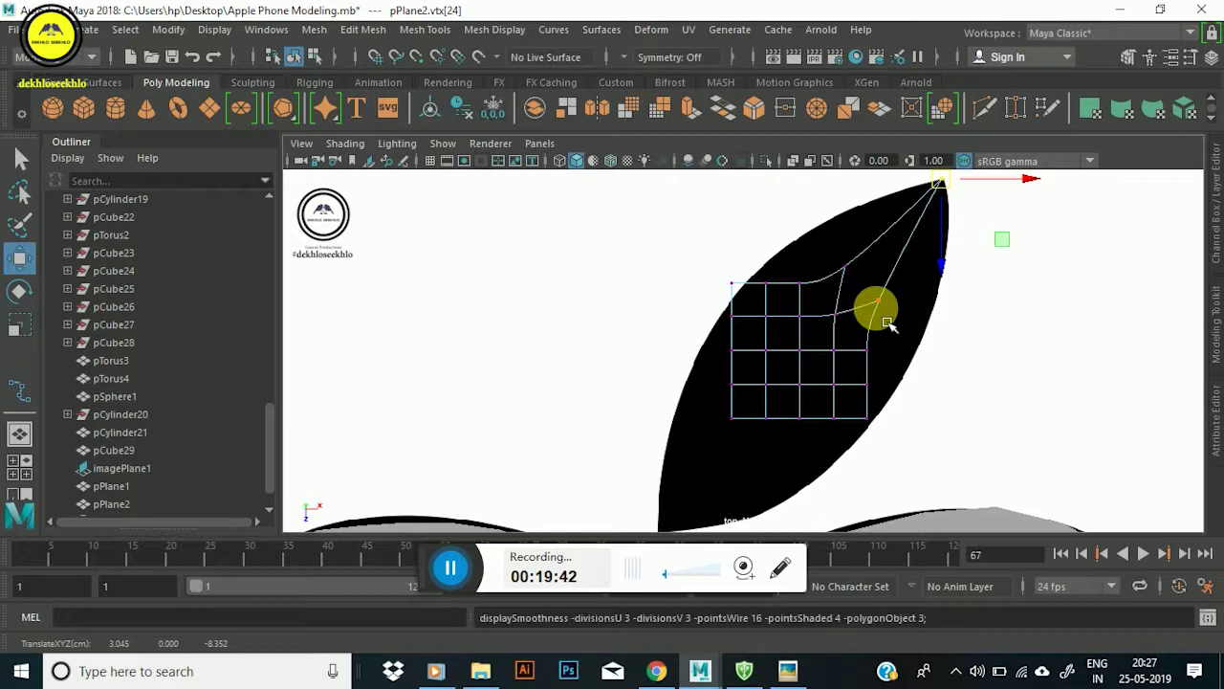
Pull border vertices out to the leaf's right edge and the lower-left corner to its bottom point.
click(878, 296)
mouse_move(894, 329)
mouse_down()
mouse_move(938, 335)
mouse_move(819, 233)
mouse_up()
drag(719, 410, 767, 457)
drag(732, 418, 674, 555)
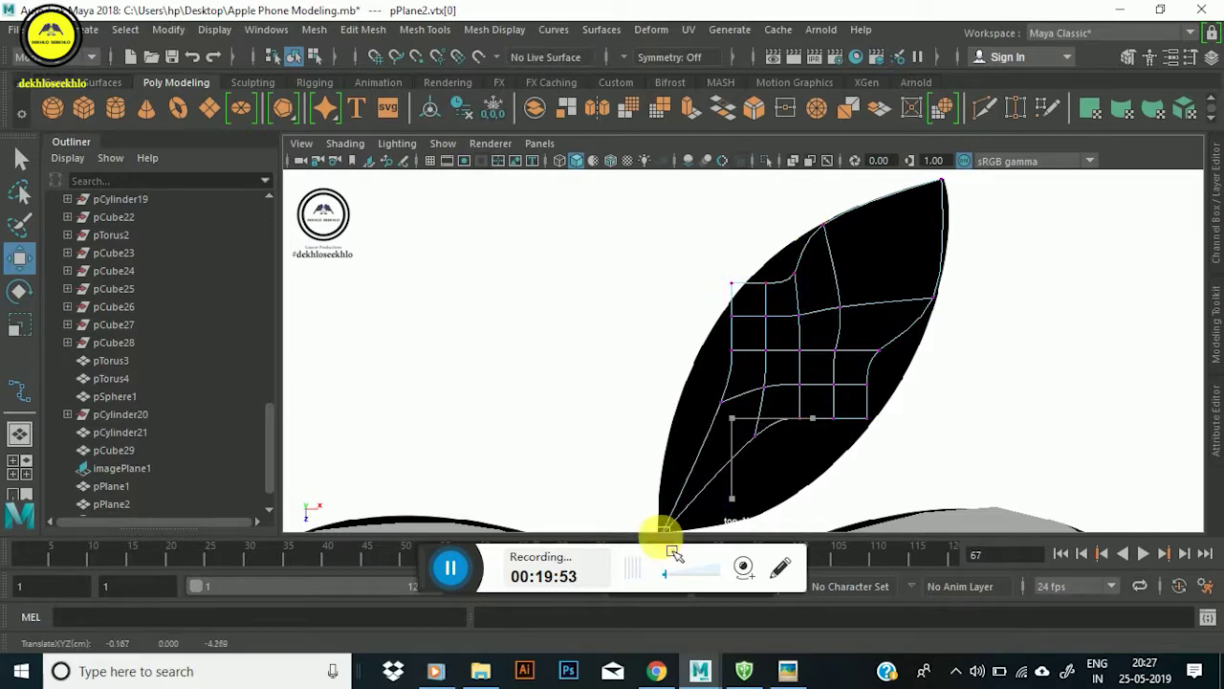
scroll(704, 438, down, 2)
scroll(705, 442, down, 1)
scroll(705, 454, up, 1)
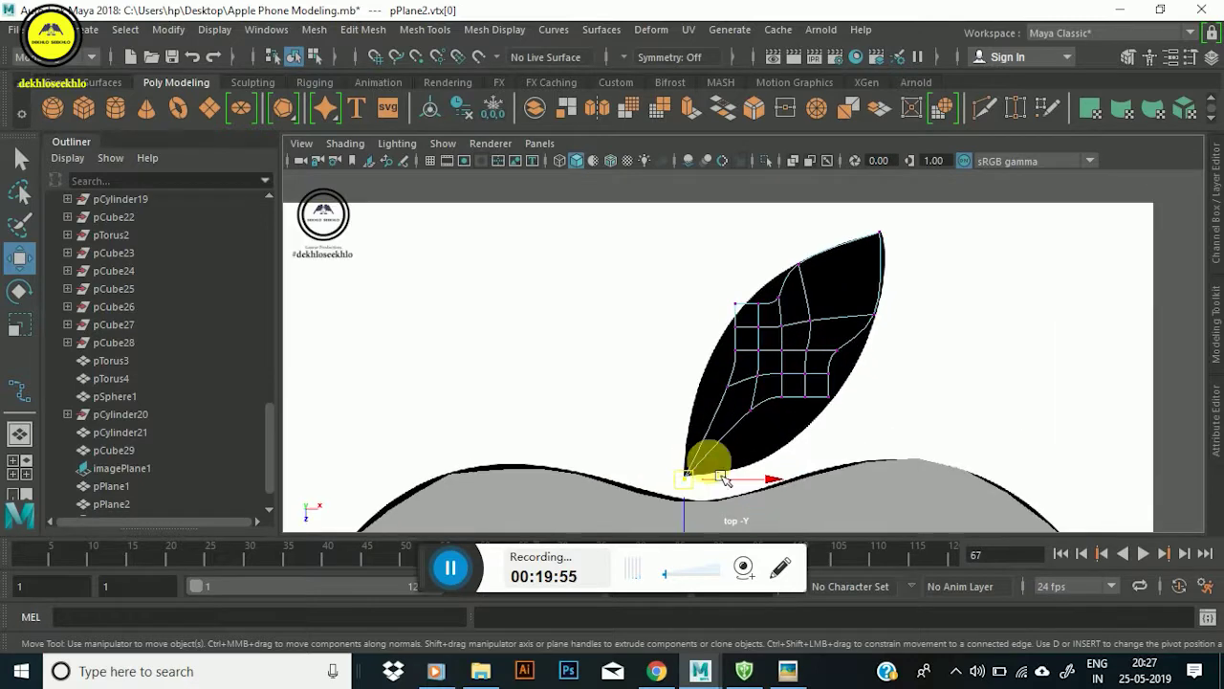
scroll(713, 469, up, 2)
scroll(702, 459, down, 2)
scroll(669, 421, up, 1)
scroll(651, 416, up, 1)
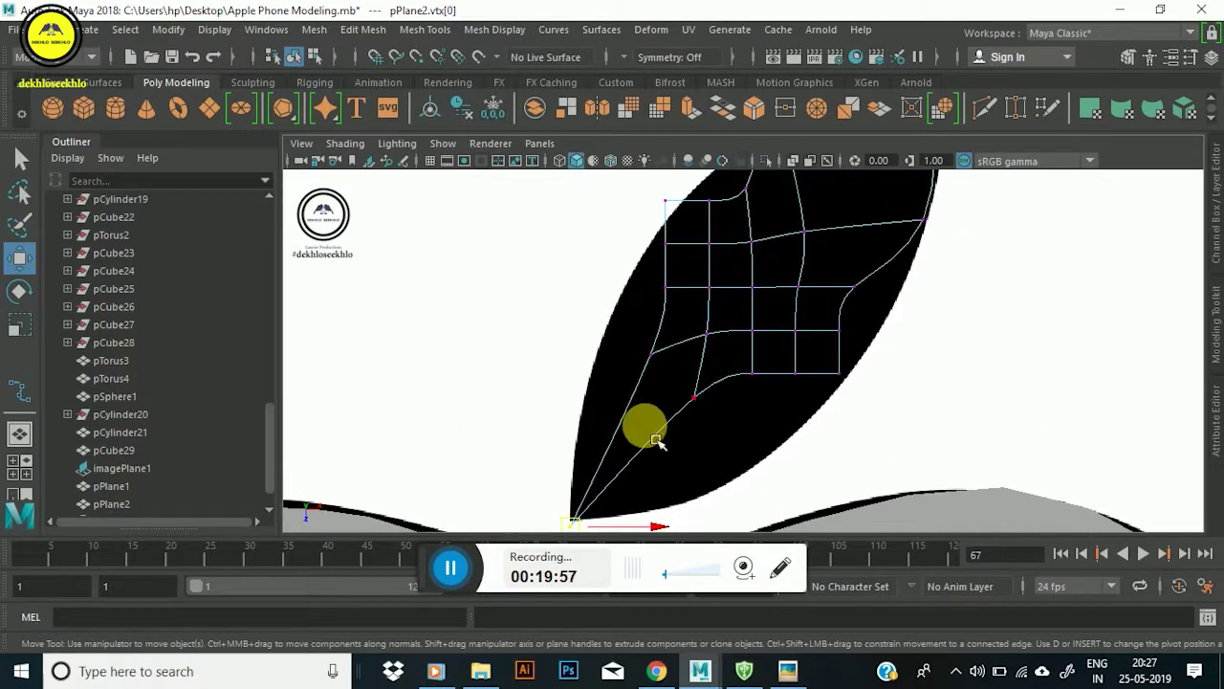
scroll(660, 430, up, 1)
scroll(662, 433, down, 1)
drag(616, 489, 606, 478)
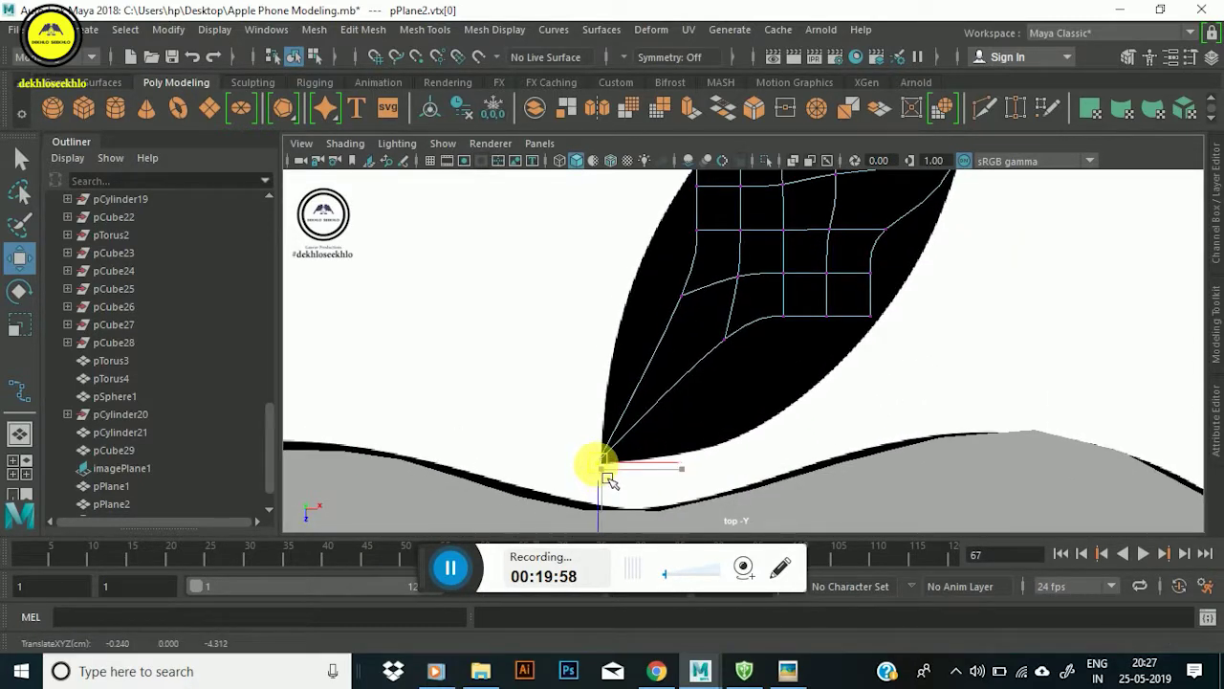
Move the bottom-row and left-side border vertices onto the leaf's curved lower and left edges.
click(736, 336)
mouse_move(727, 342)
mouse_down()
mouse_move(756, 392)
mouse_move(724, 465)
mouse_move(739, 476)
mouse_up()
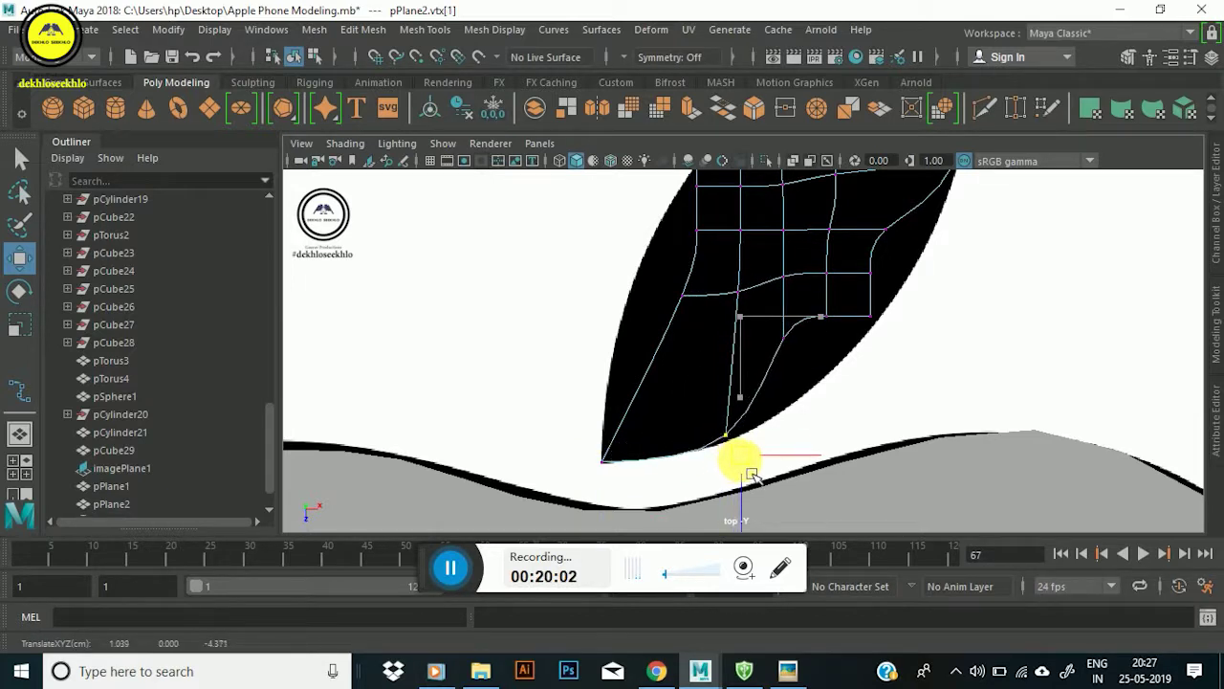
click(681, 293)
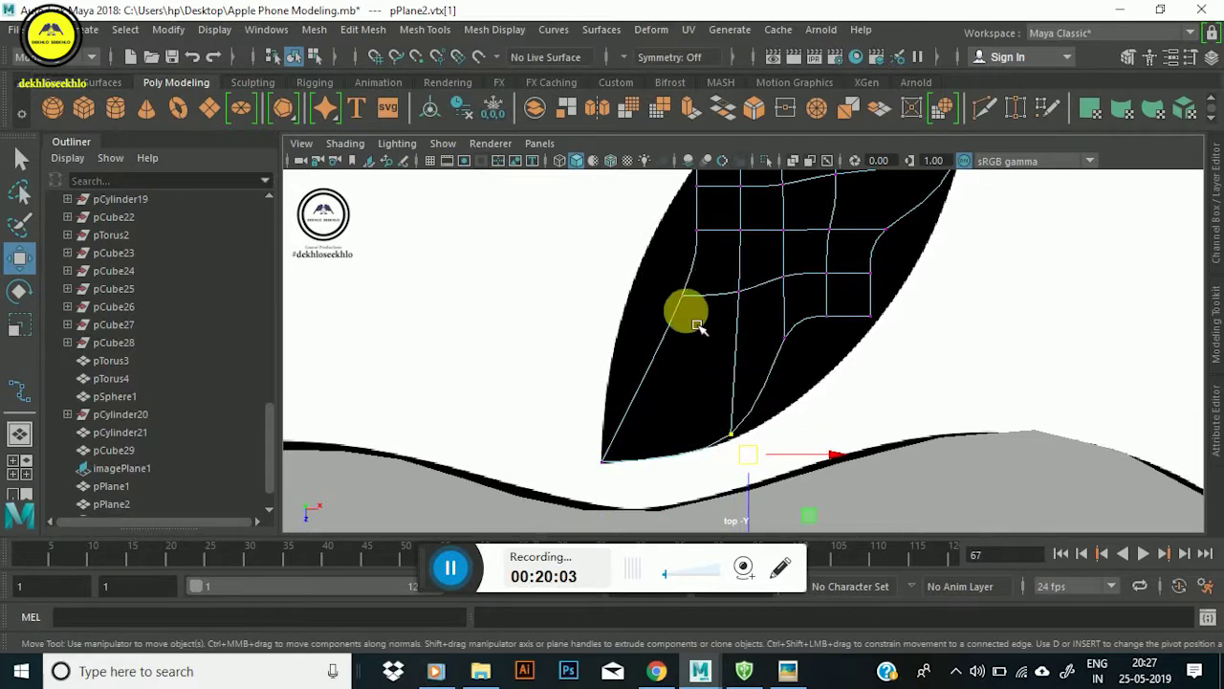
drag(724, 290, 642, 325)
click(742, 275)
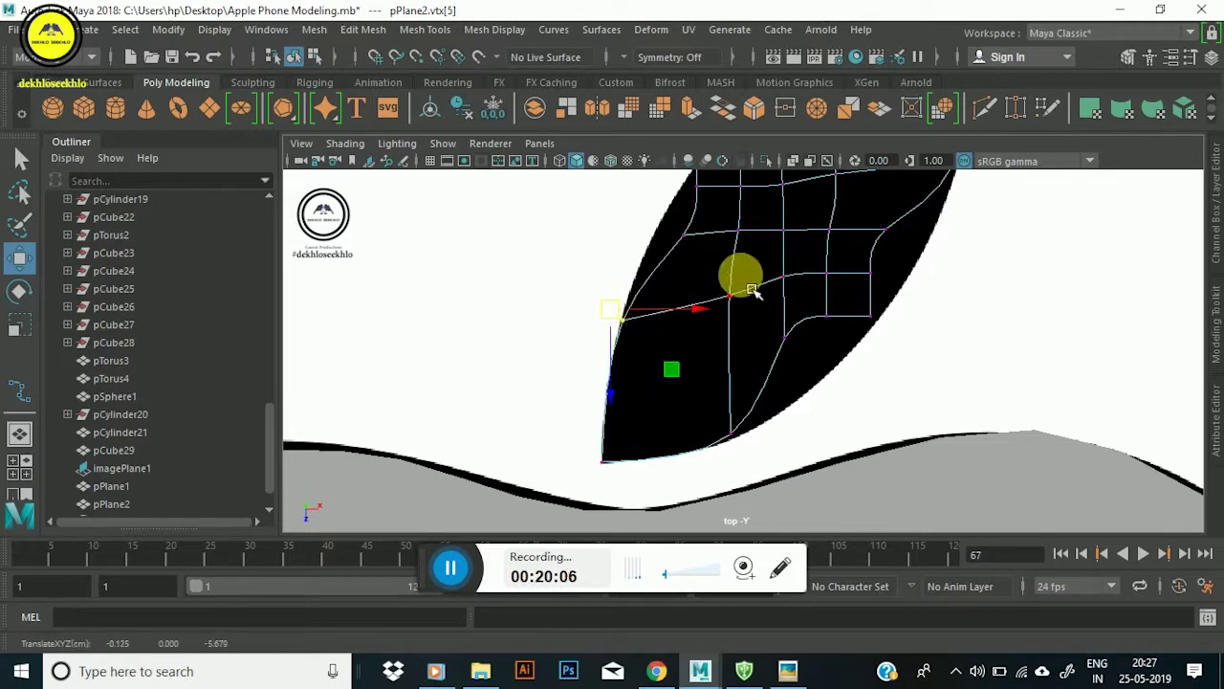
drag(732, 296, 708, 394)
click(796, 356)
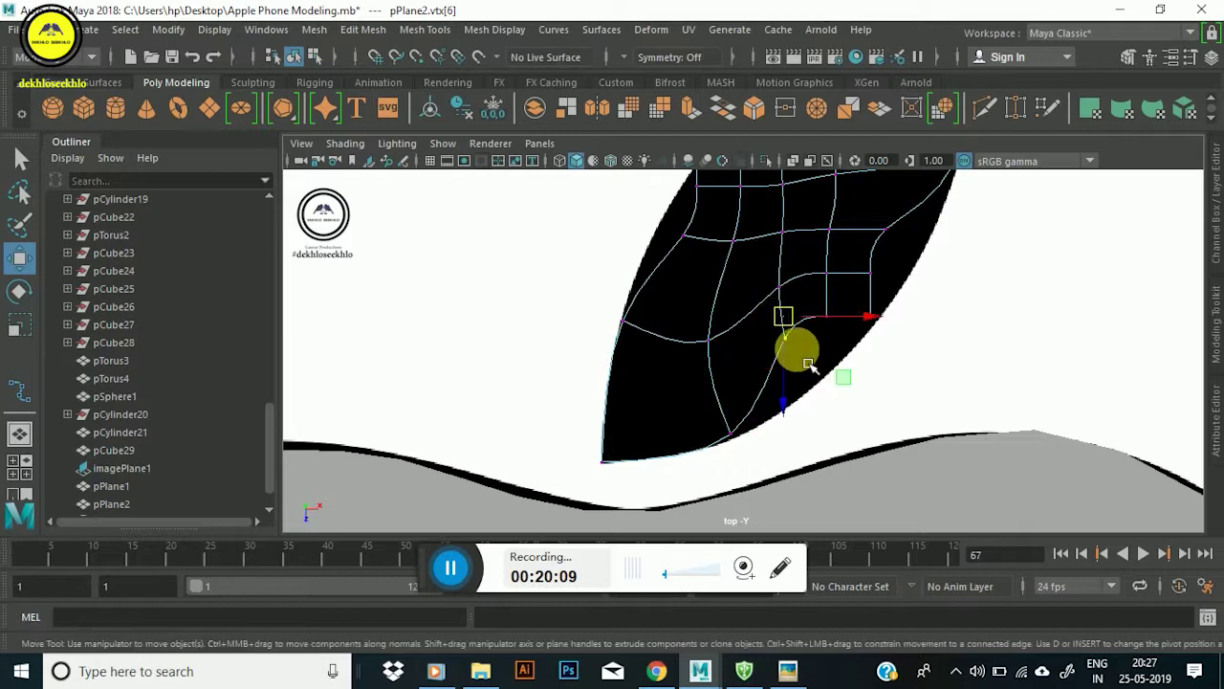
mouse_move(816, 352)
mouse_down()
mouse_move(839, 407)
mouse_move(760, 483)
mouse_up()
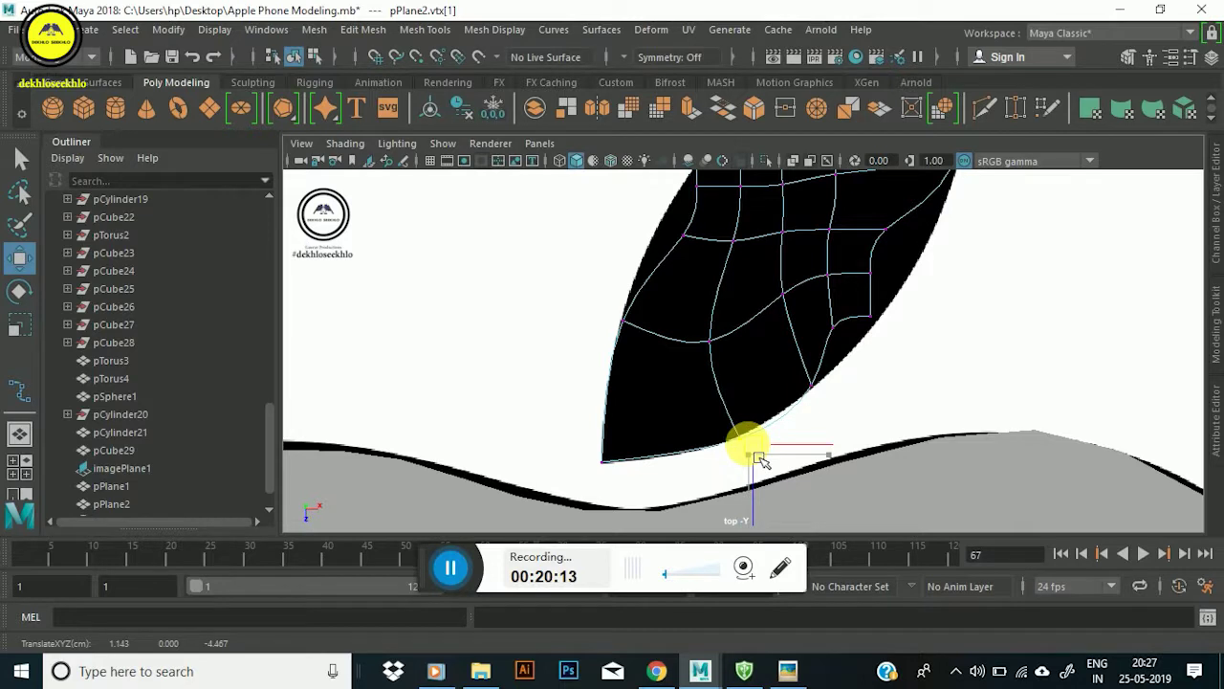
Drag vertices on the lower part of the grid onto the leaf's lower edge.
alt+middle_drag(743, 429, 750, 438)
scroll(744, 362, up, 2)
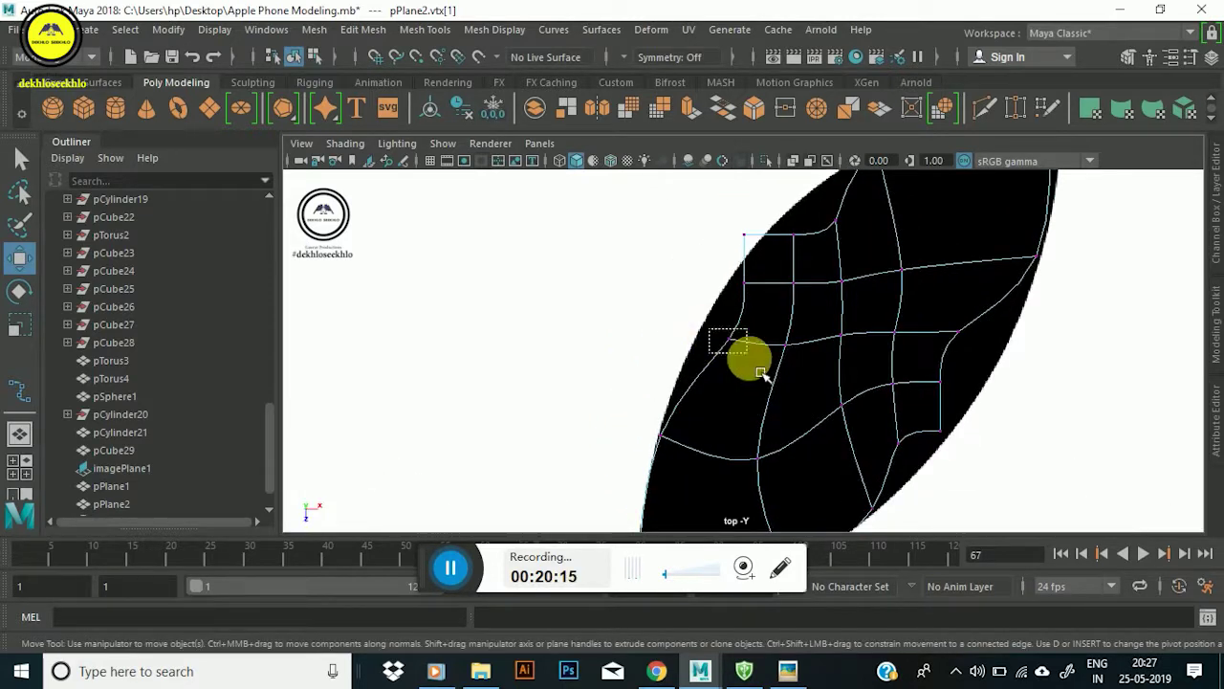
drag(748, 354, 715, 337)
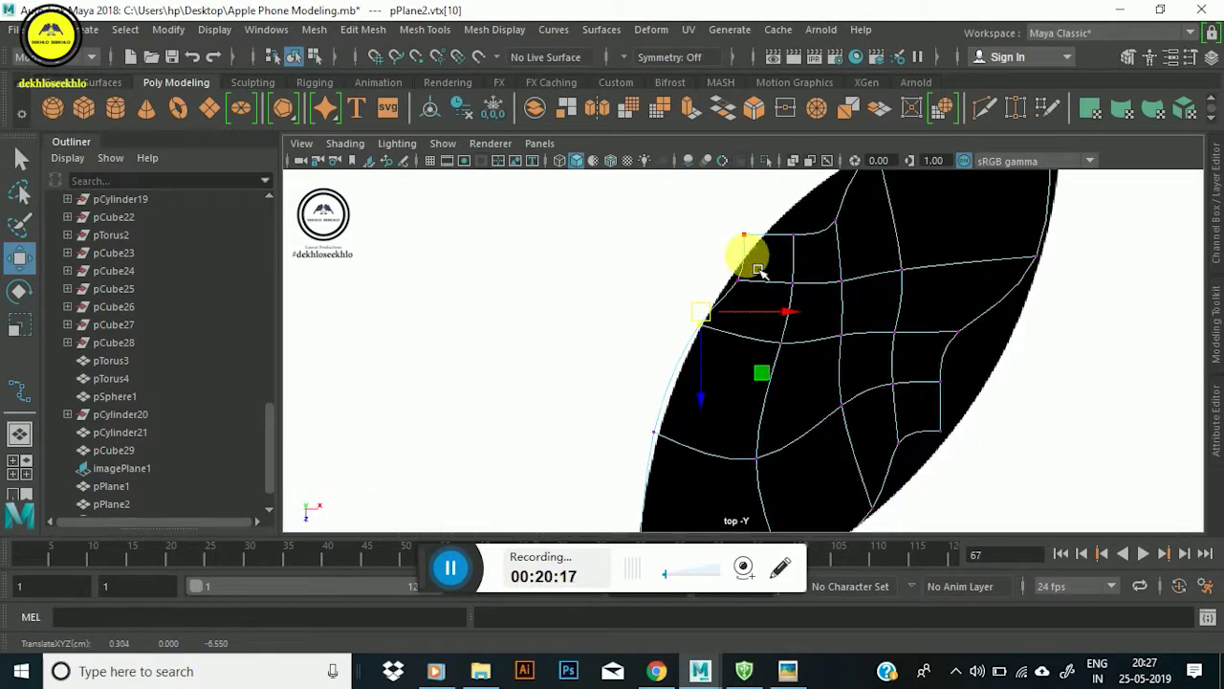
alt+middle_drag(744, 255, 711, 341)
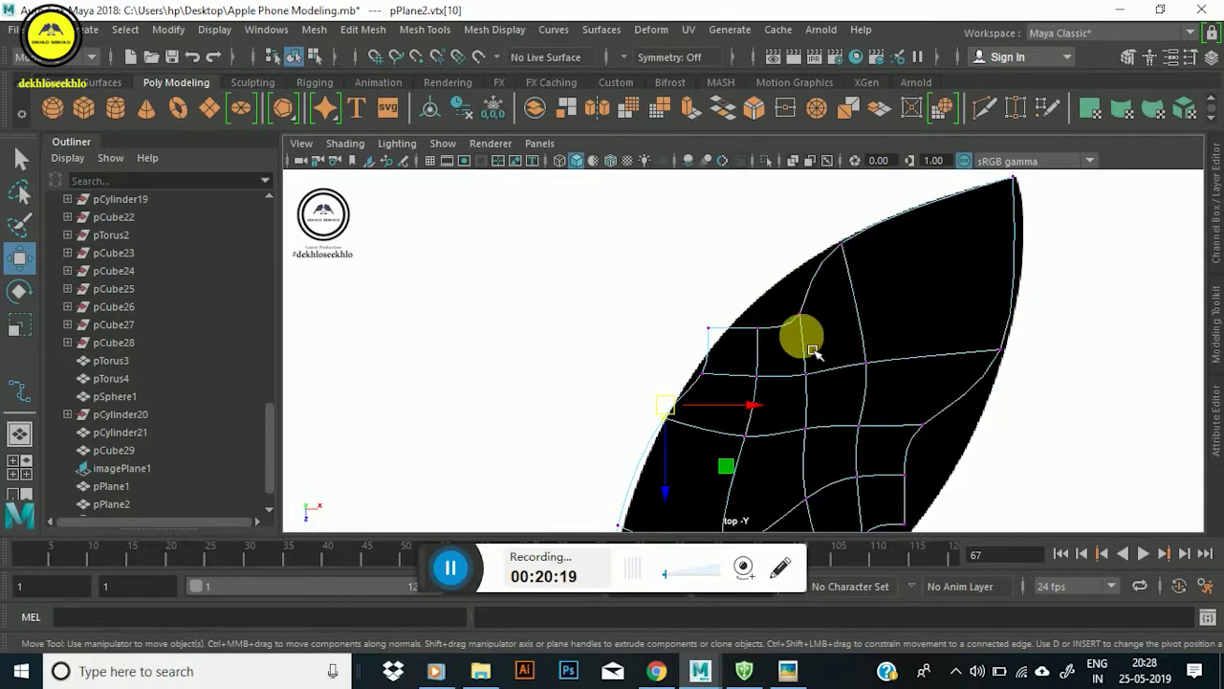
scroll(803, 325, down, 5)
scroll(806, 315, up, 3)
scroll(784, 334, up, 2)
mouse_move(846, 375)
alt+middle_down()
mouse_move(705, 369)
mouse_move(618, 456)
alt+middle_up()
mouse_move(755, 323)
mouse_down()
mouse_move(787, 342)
mouse_move(771, 396)
mouse_move(731, 433)
mouse_up()
click(720, 353)
click(719, 402)
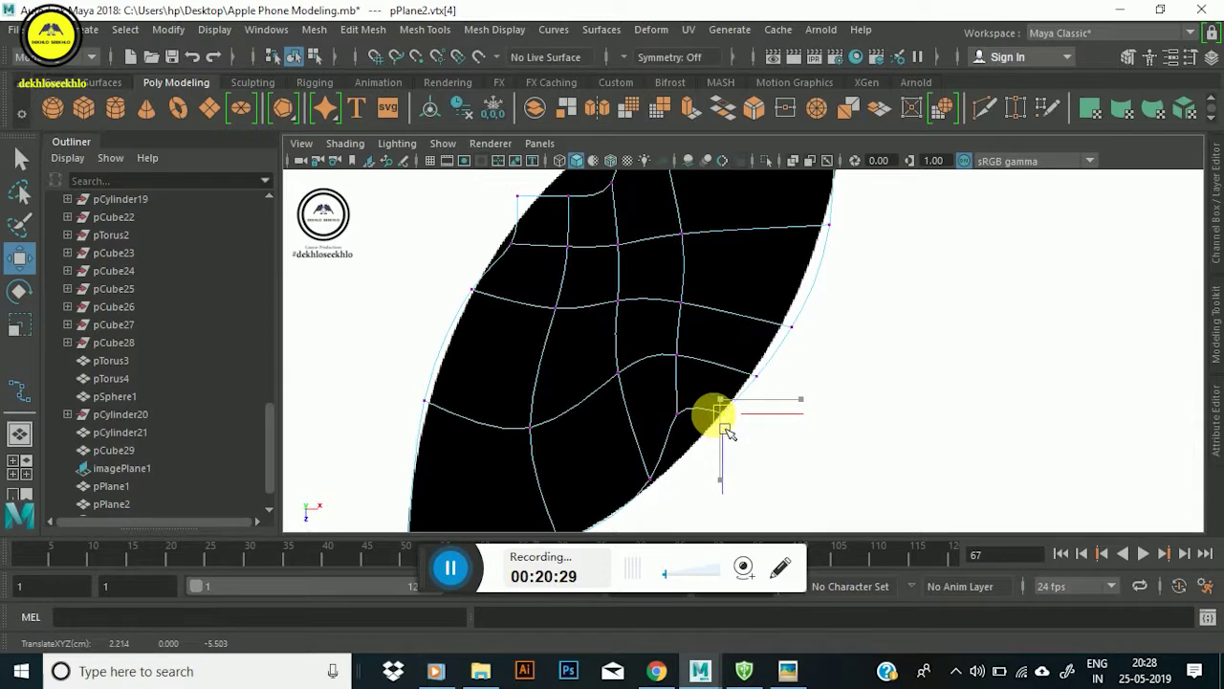
click(669, 402)
drag(671, 402, 720, 466)
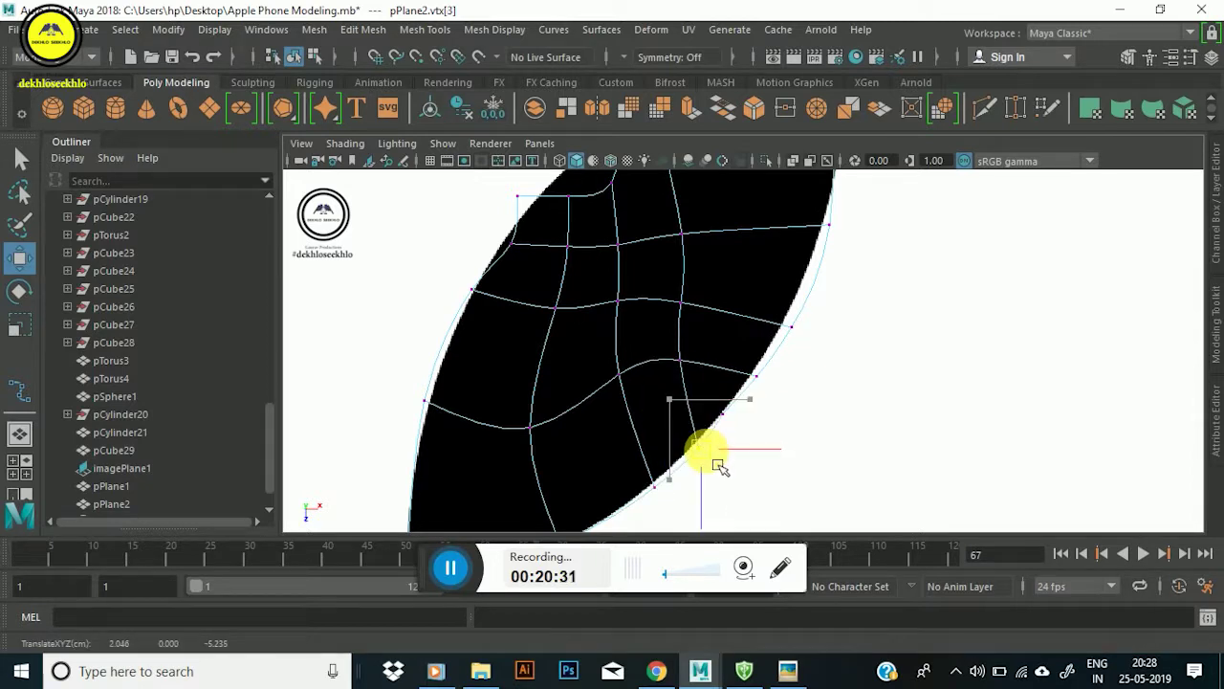
Adjust vertices near the upper leaf edge to even out the grid spacing.
alt+middle_drag(733, 342, 678, 284)
mouse_move(672, 287)
mouse_down()
mouse_move(712, 331)
mouse_move(660, 275)
mouse_up()
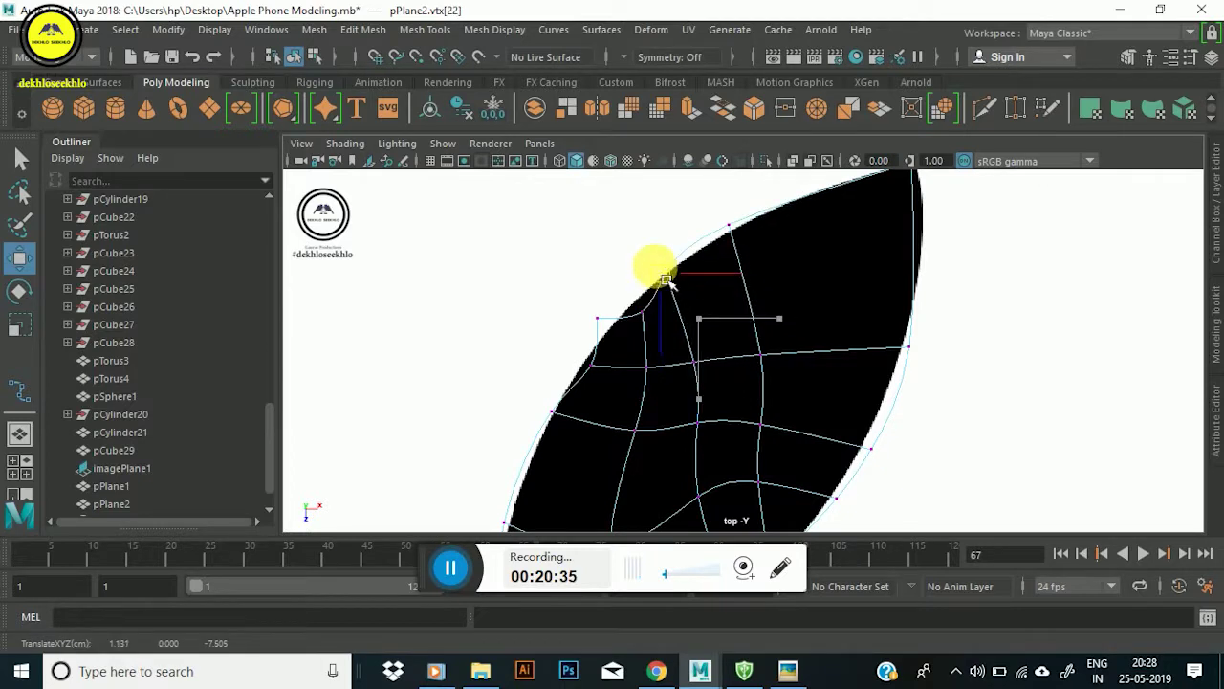
mouse_move(616, 319)
mouse_down()
mouse_move(589, 313)
mouse_move(620, 349)
mouse_up()
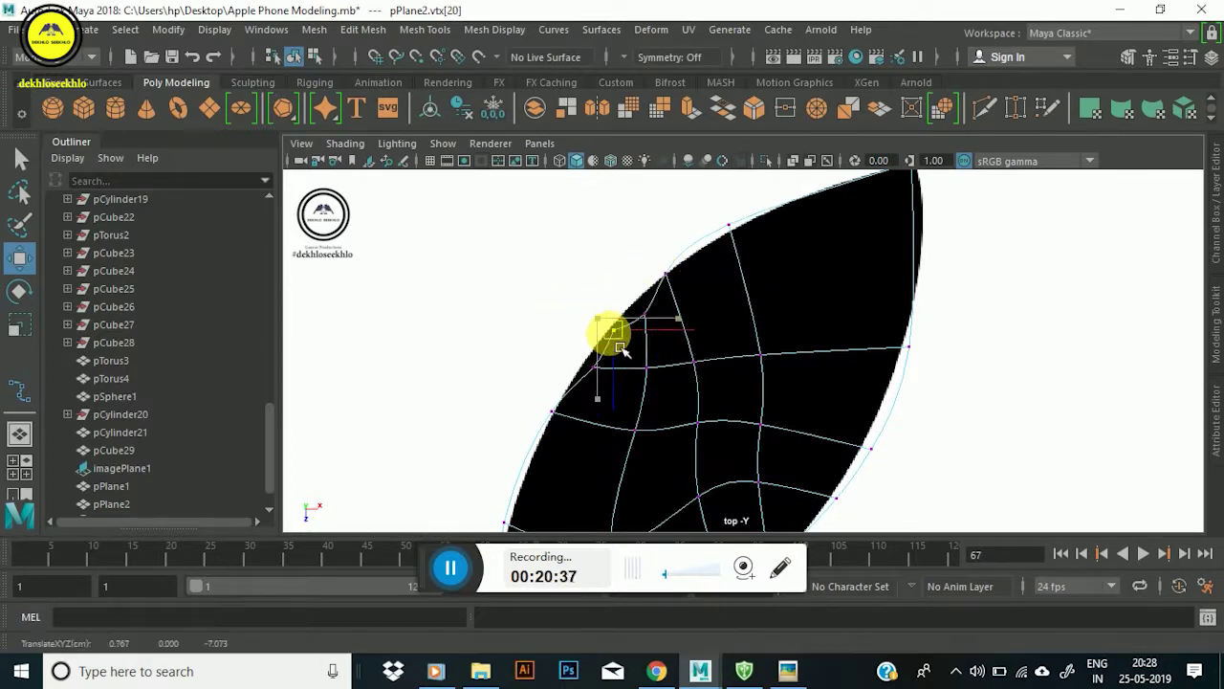
click(648, 317)
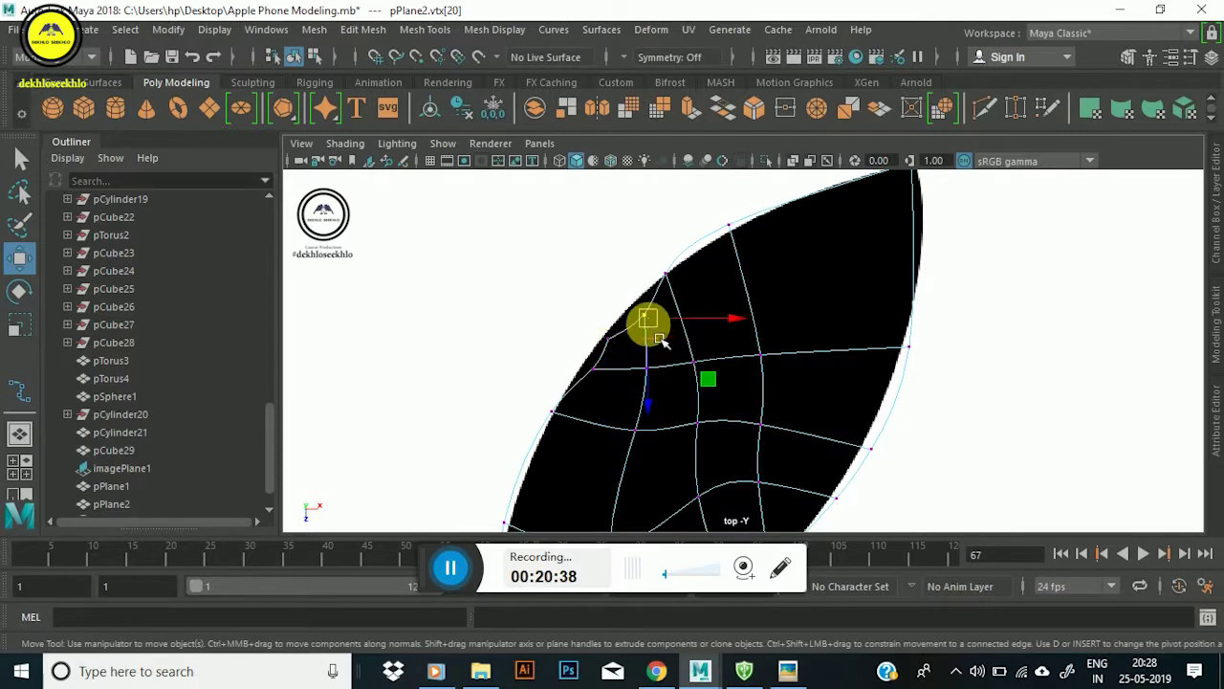
drag(647, 319, 629, 302)
click(608, 338)
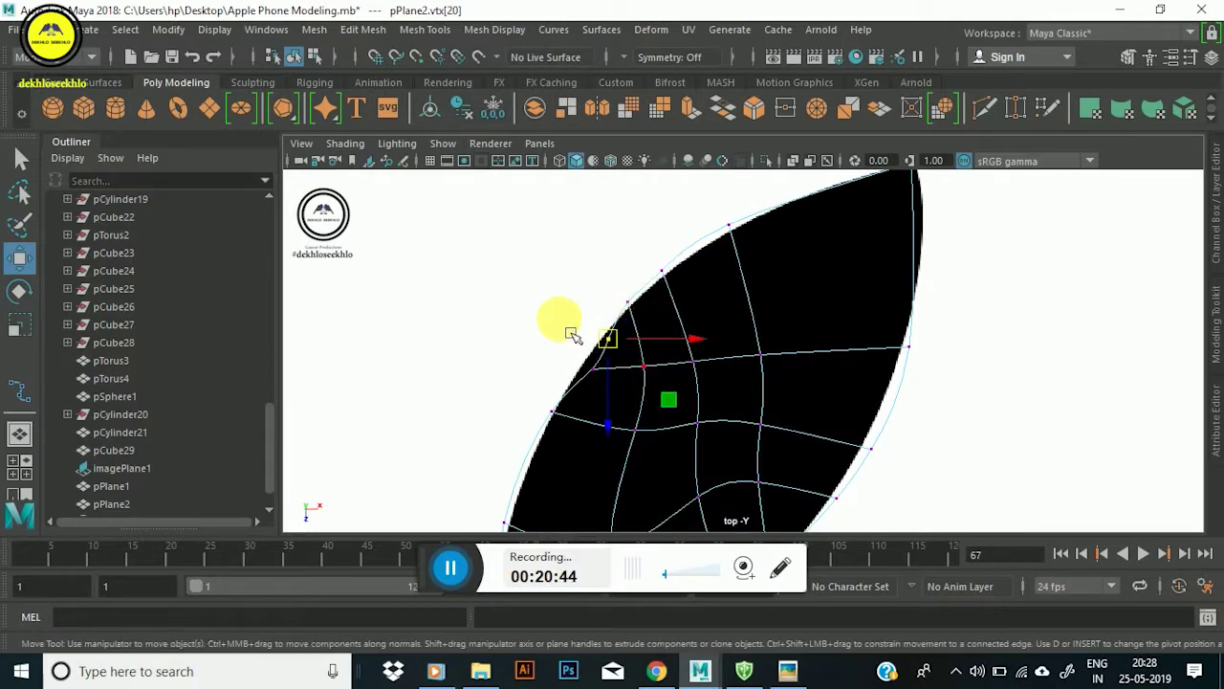
mouse_move(604, 355)
mouse_down()
mouse_move(589, 352)
mouse_move(585, 386)
mouse_move(564, 387)
mouse_up()
click(596, 368)
scroll(660, 330, down, 3)
scroll(670, 347, up, 3)
Even the inner and right-side vertices along the leaf's middle and right edges.
alt+middle_drag(727, 393, 771, 293)
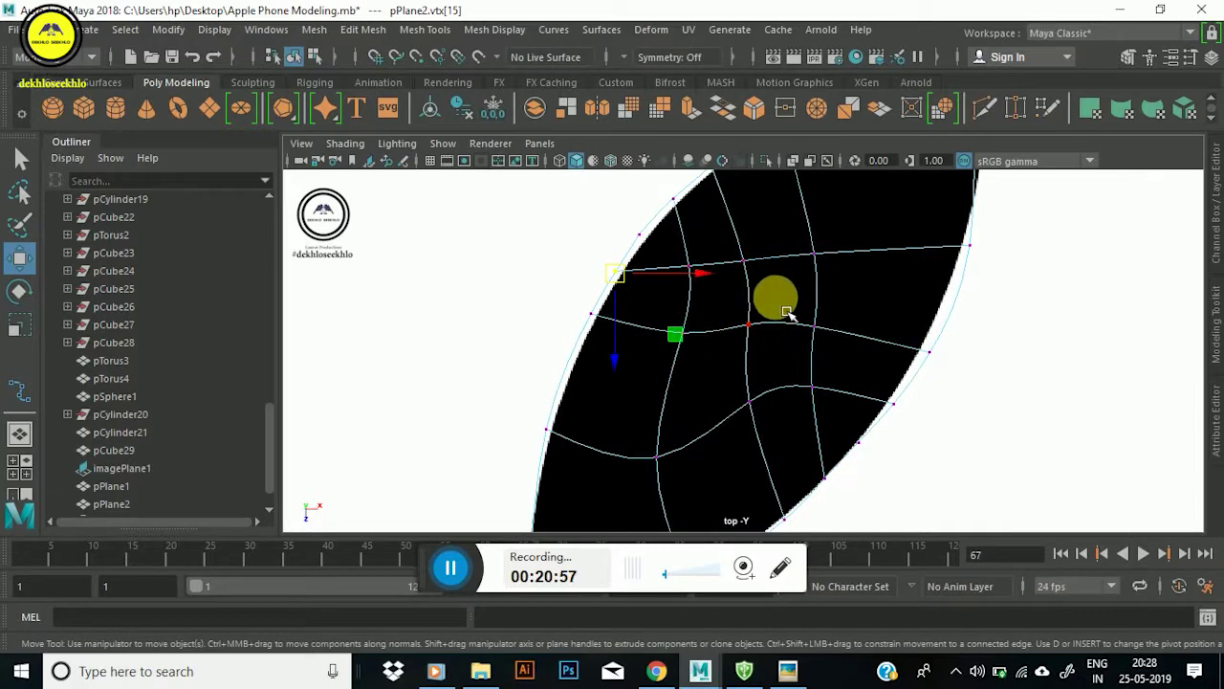
click(749, 269)
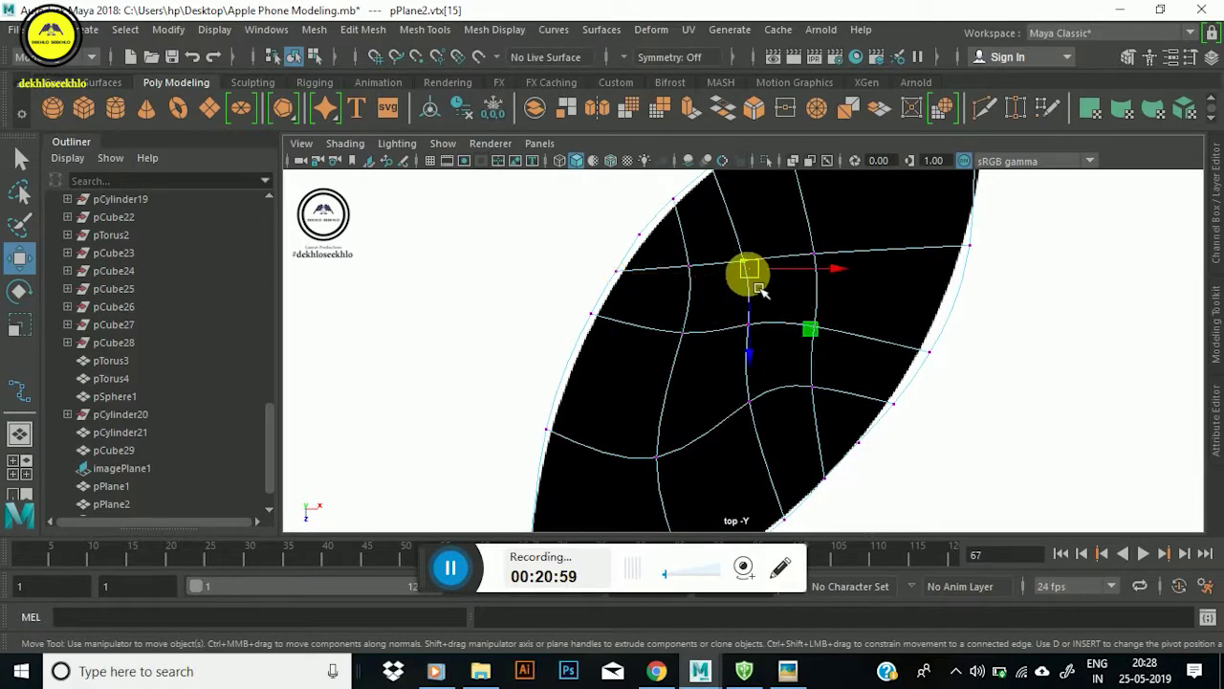
drag(757, 268, 753, 223)
mouse_move(880, 220)
mouse_down()
mouse_move(796, 285)
mouse_move(811, 292)
mouse_move(854, 258)
mouse_up()
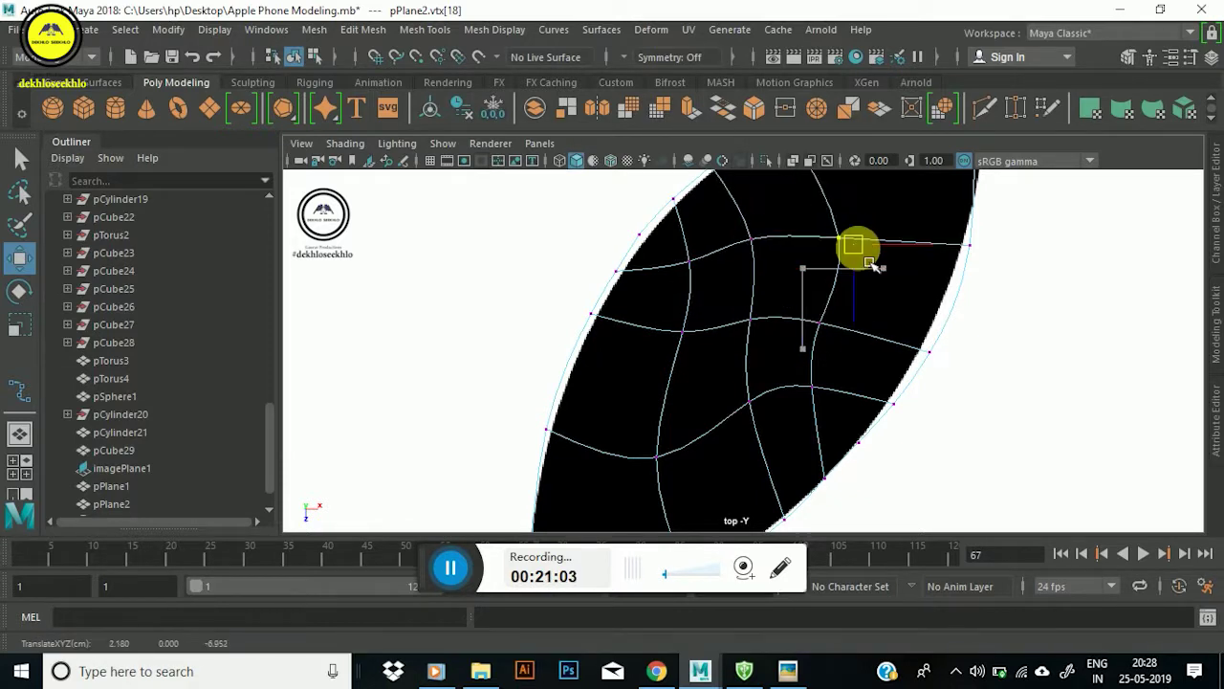
mouse_move(784, 283)
mouse_down()
mouse_move(854, 356)
mouse_move(844, 324)
mouse_up()
drag(856, 421, 854, 418)
drag(806, 383, 838, 387)
click(685, 361)
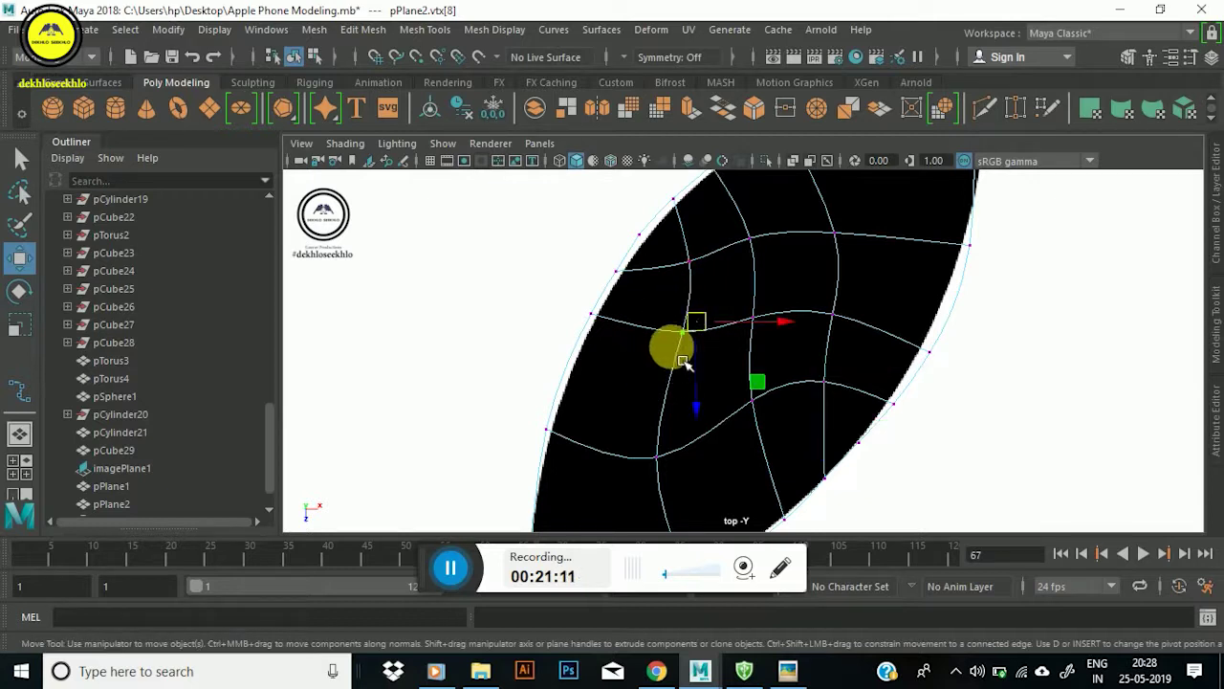
drag(712, 339, 661, 338)
scroll(722, 287, down, 5)
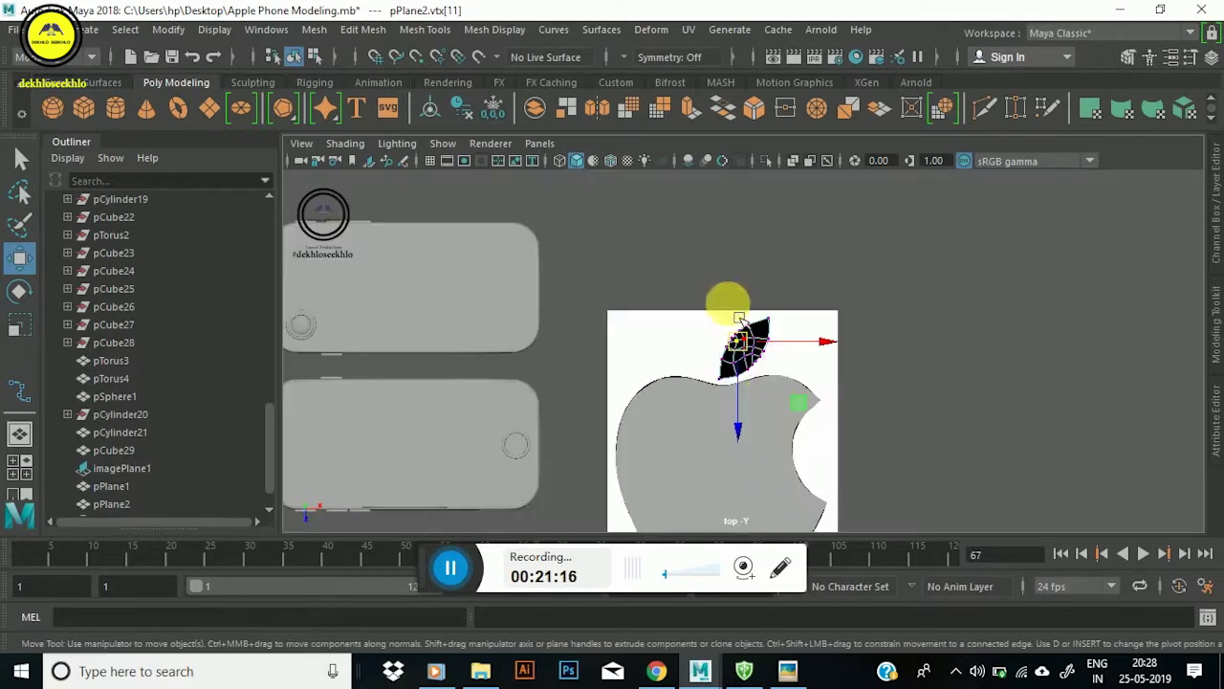
Reselect the leaf mesh, return to vertex editing, and pull a vertex near the tip up along the edge.
right_drag(777, 350, 885, 129)
click(891, 332)
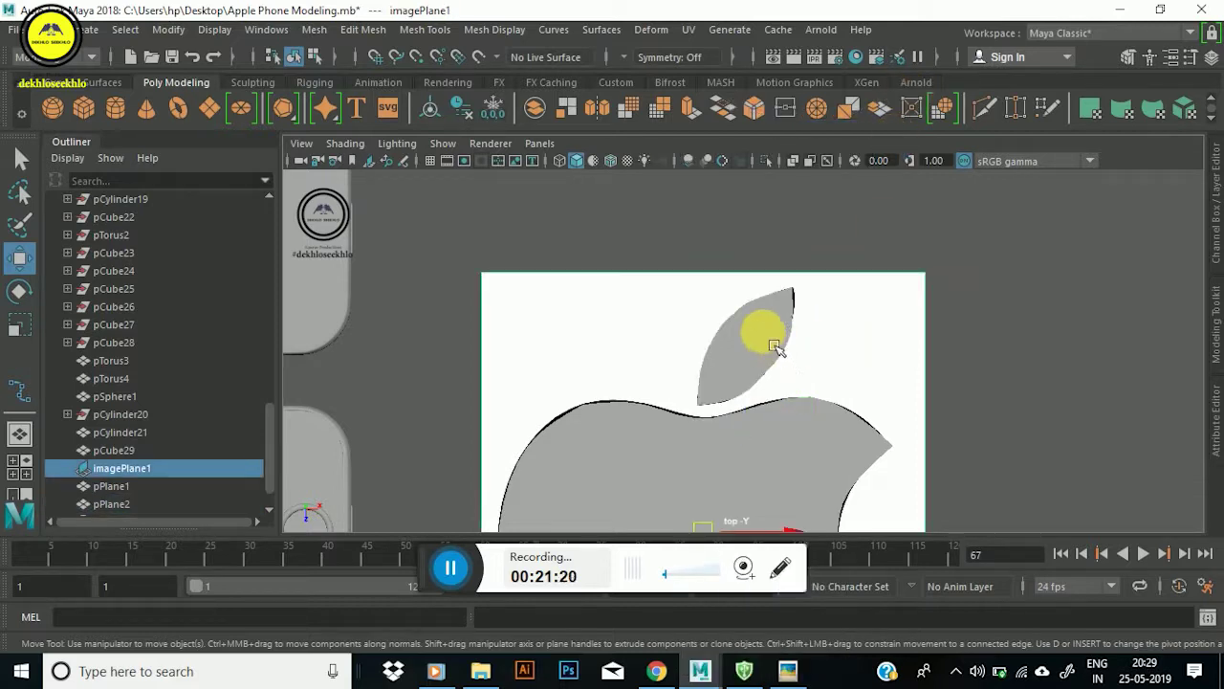
click(776, 348)
scroll(776, 334, up, 2)
scroll(804, 325, up, 3)
scroll(851, 306, up, 3)
scroll(880, 287, up, 2)
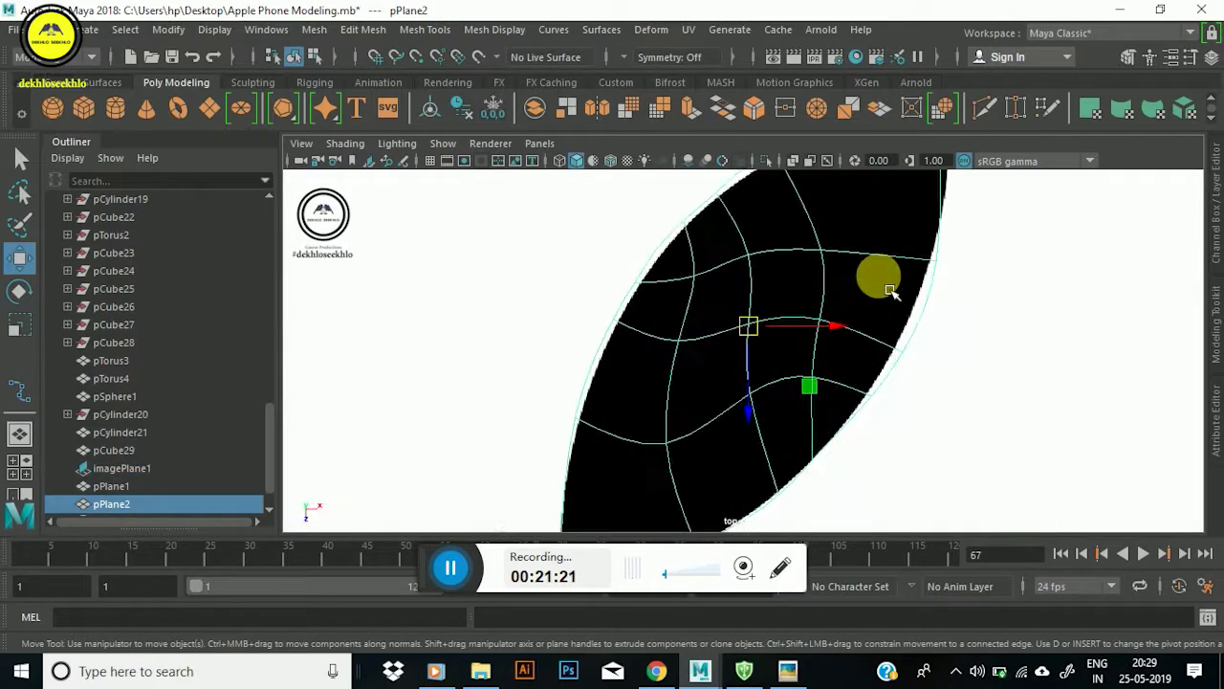
alt+middle_drag(910, 281, 663, 481)
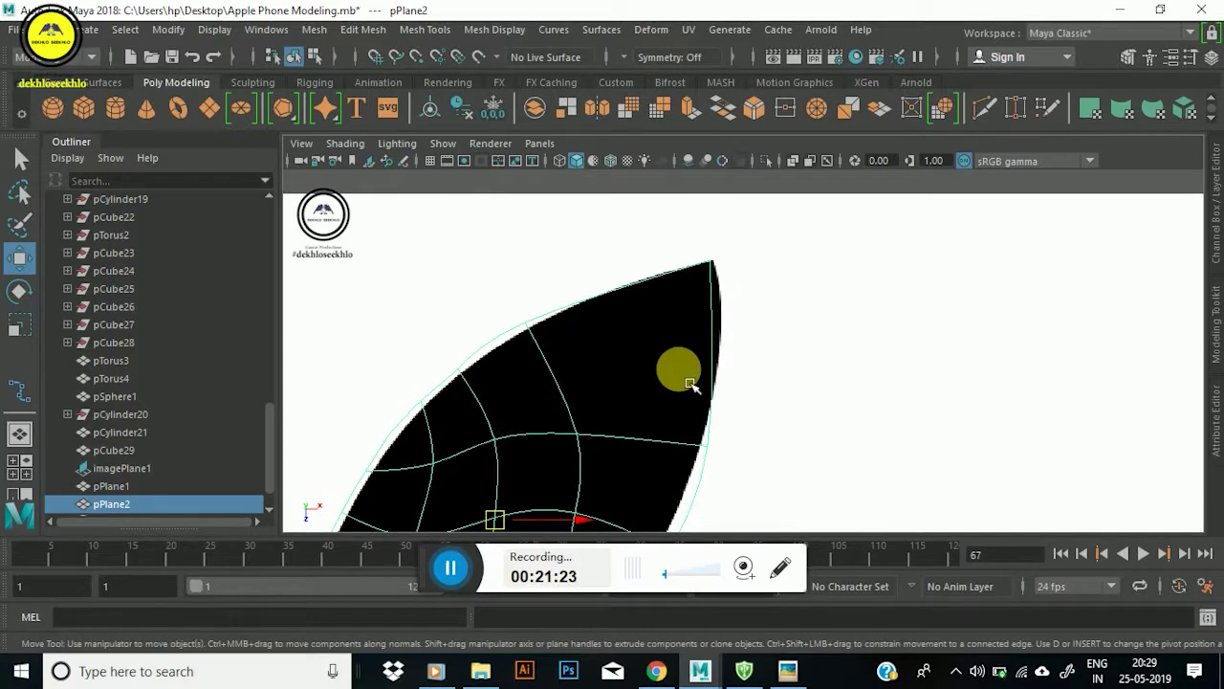
right_drag(689, 383, 612, 163)
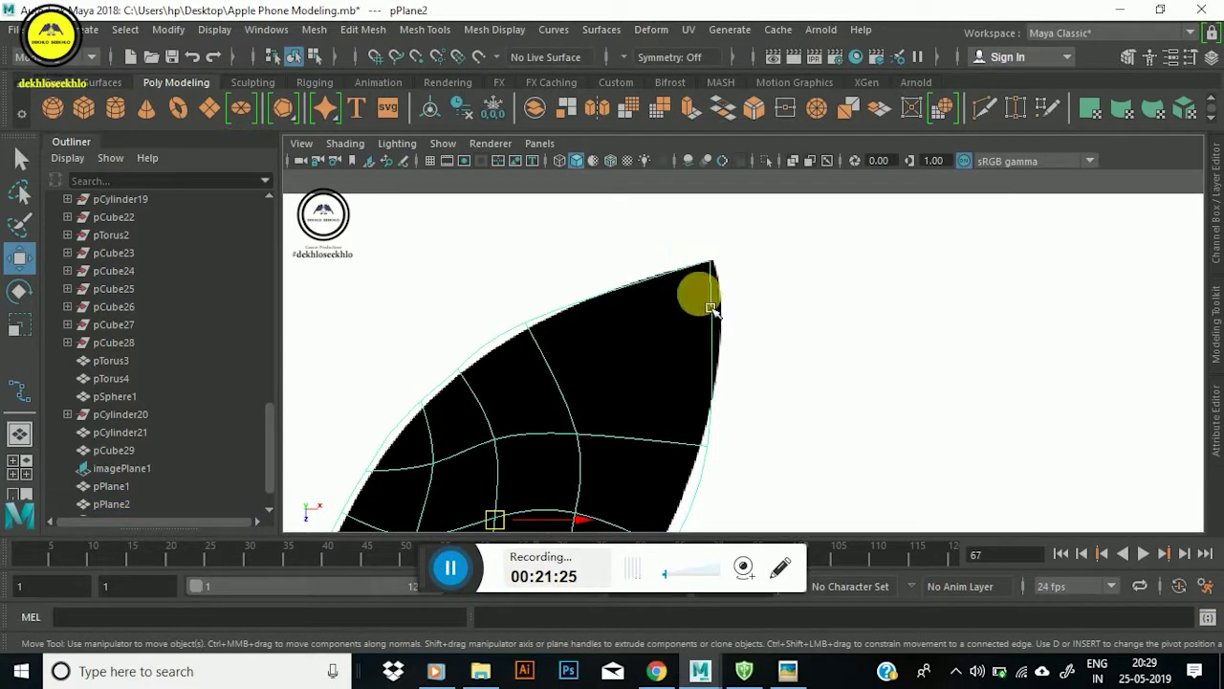
click(701, 438)
drag(734, 478, 744, 382)
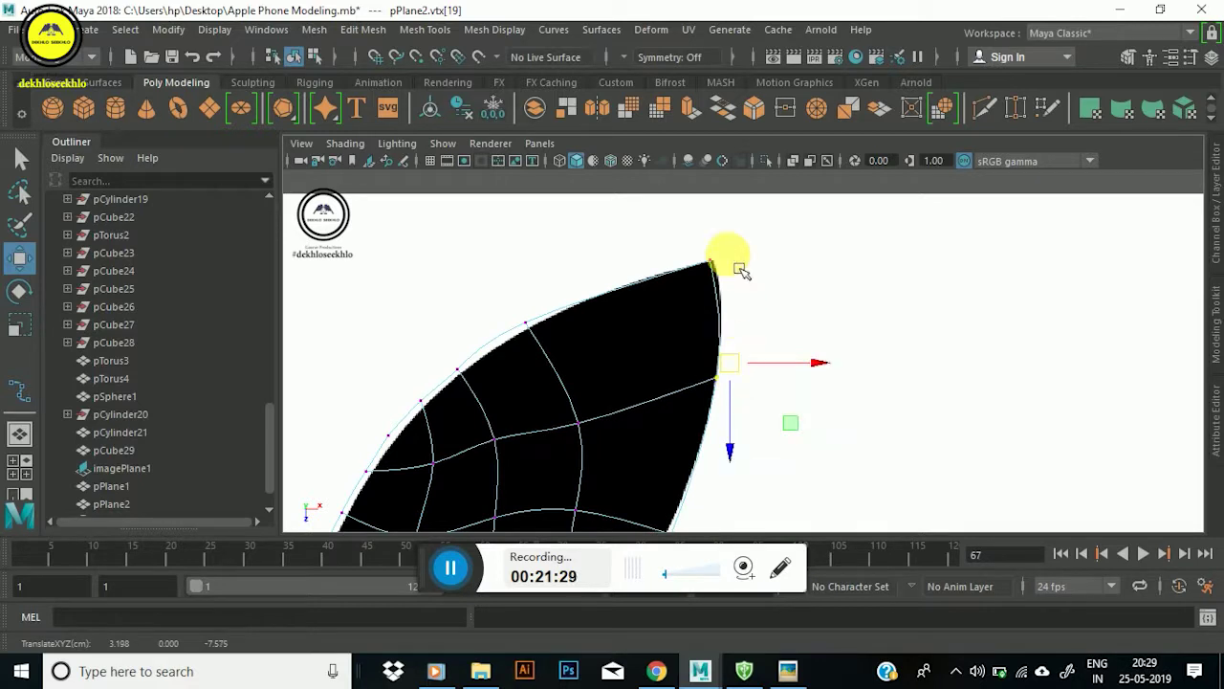
Nudge the tip vertex onto the outline and smooth the neighbouring rows and outer edge vertices.
alt+middle_drag(628, 388, 716, 259)
mouse_move(656, 273)
mouse_down()
mouse_move(703, 344)
mouse_move(691, 312)
mouse_up()
drag(578, 313, 620, 361)
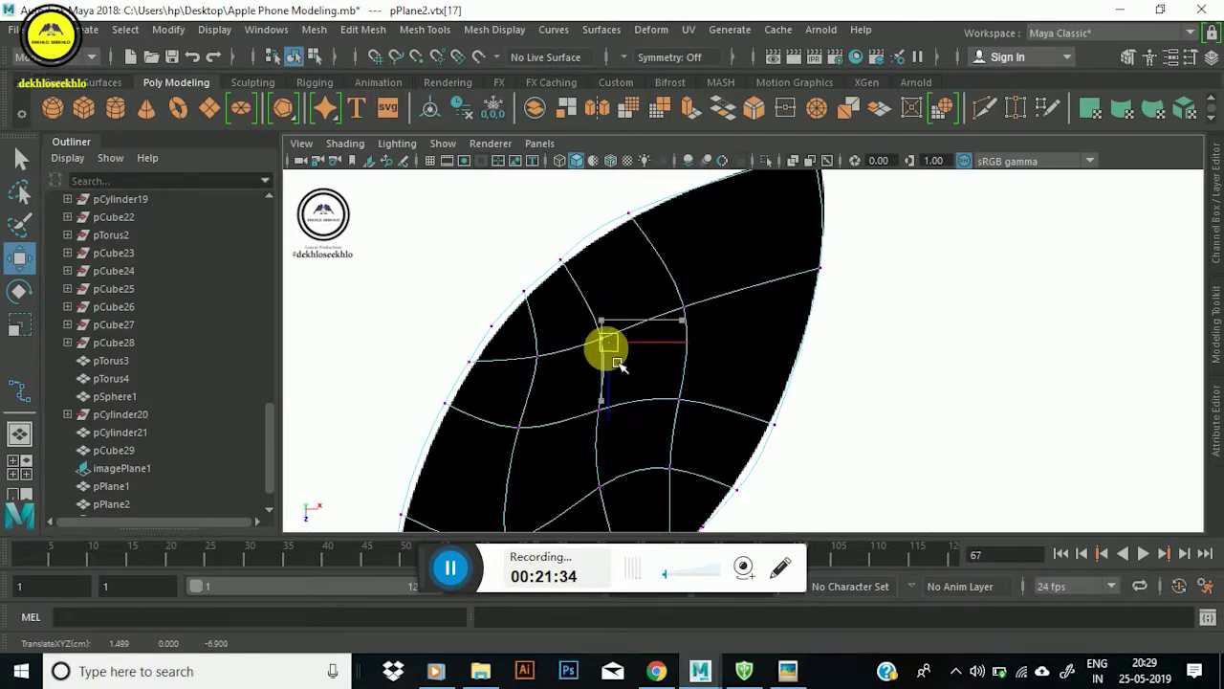
alt+middle_drag(617, 364, 664, 262)
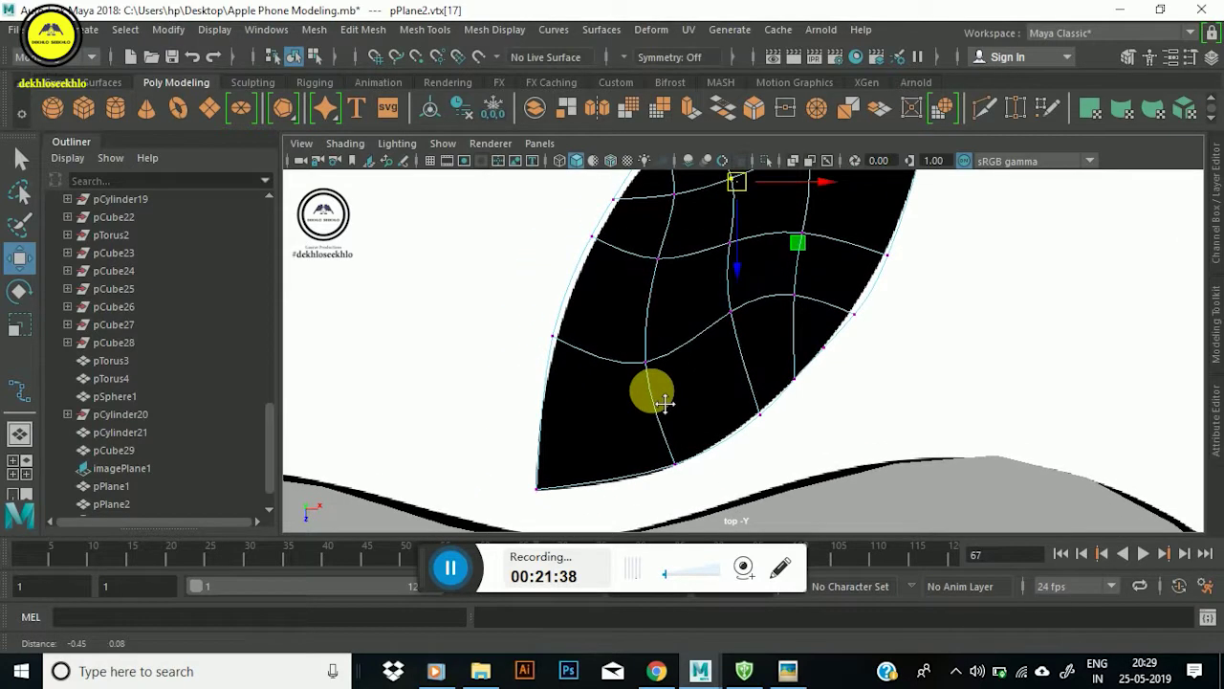
alt+middle_drag(604, 399, 593, 404)
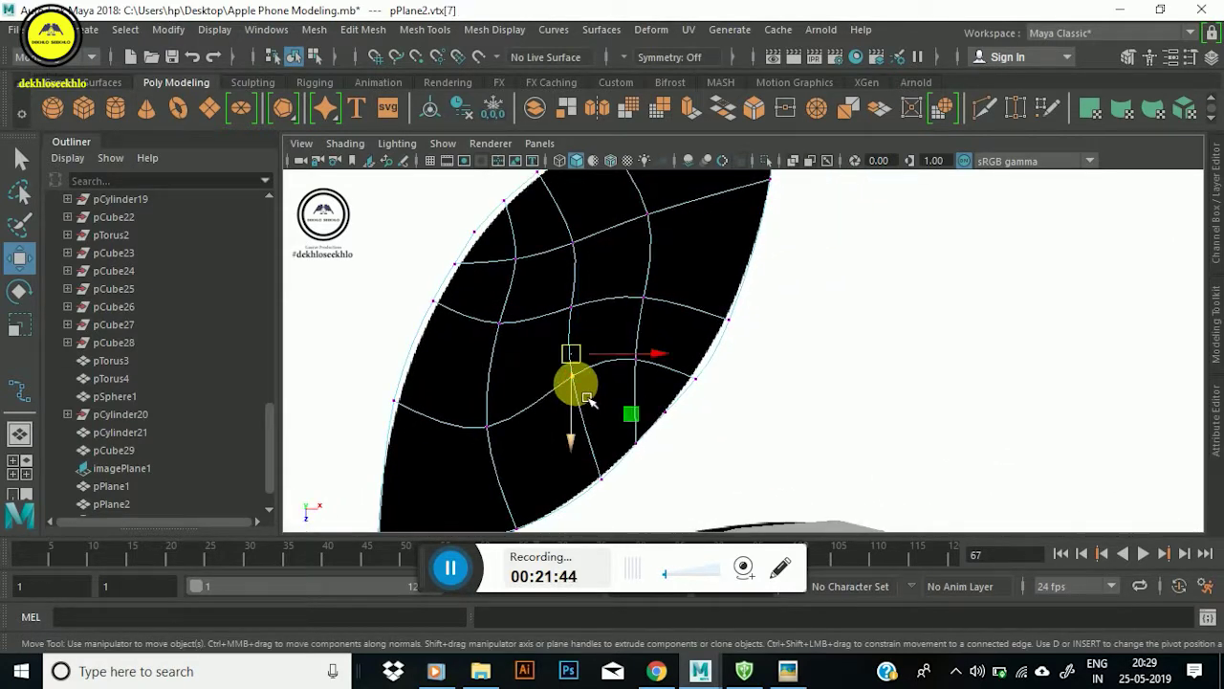
drag(593, 384, 596, 417)
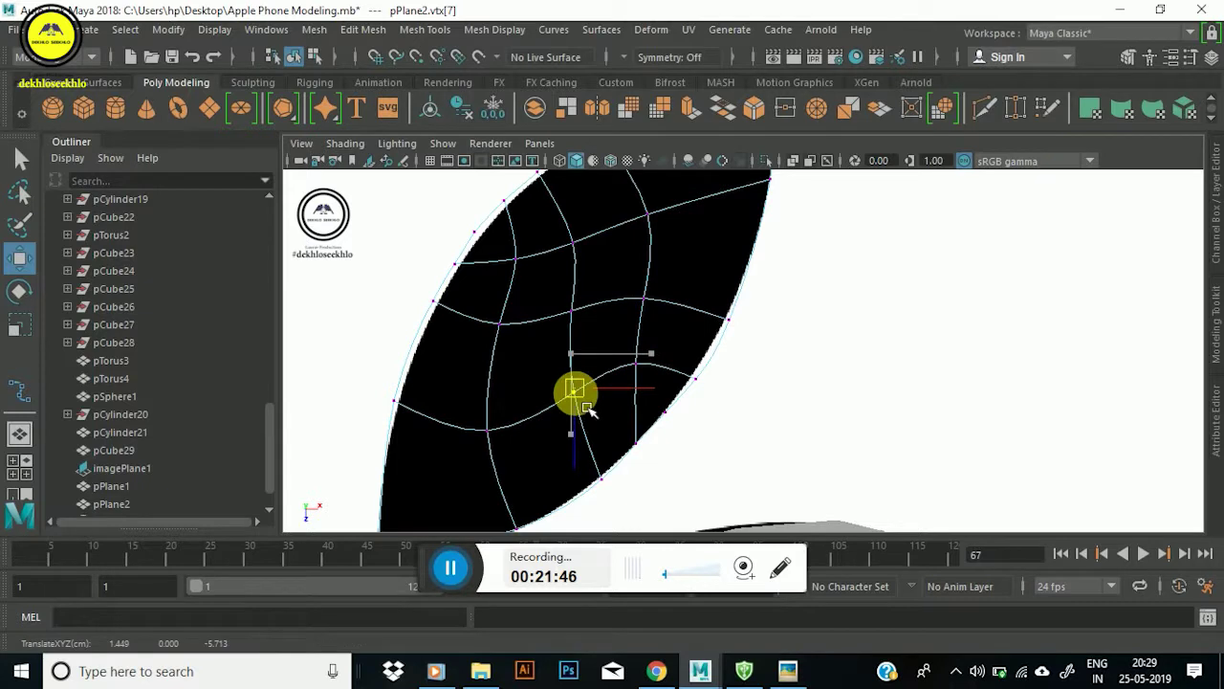
click(636, 365)
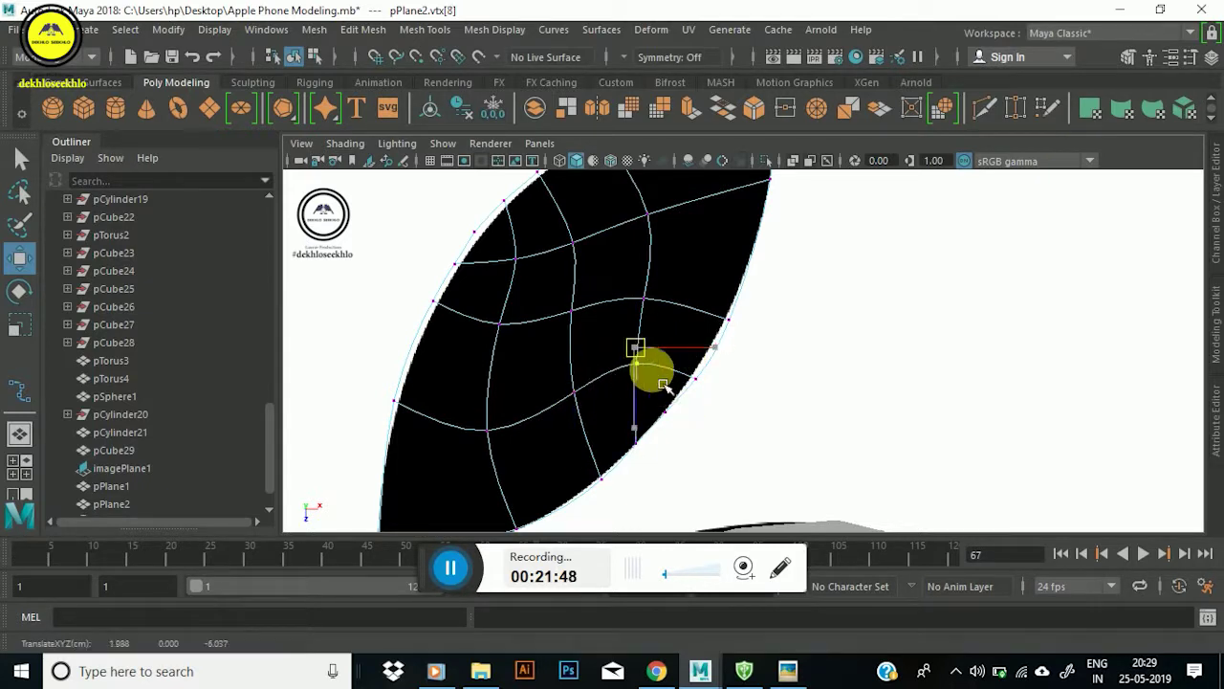
drag(645, 363, 645, 380)
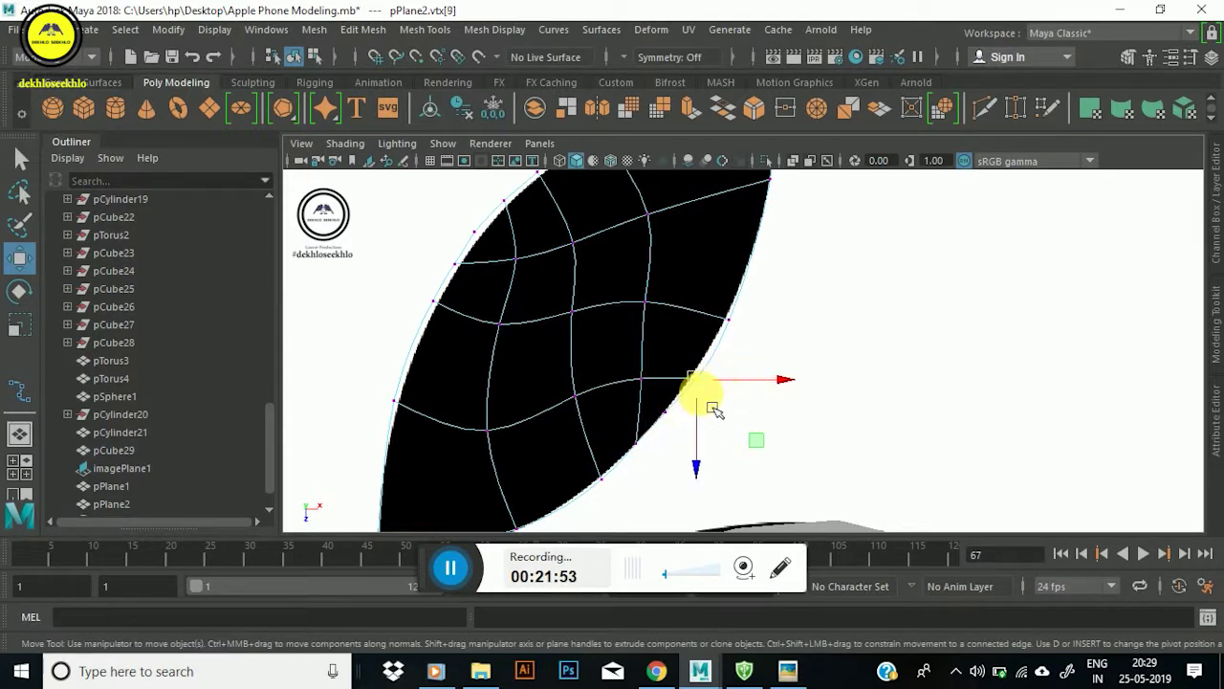
drag(716, 399, 707, 397)
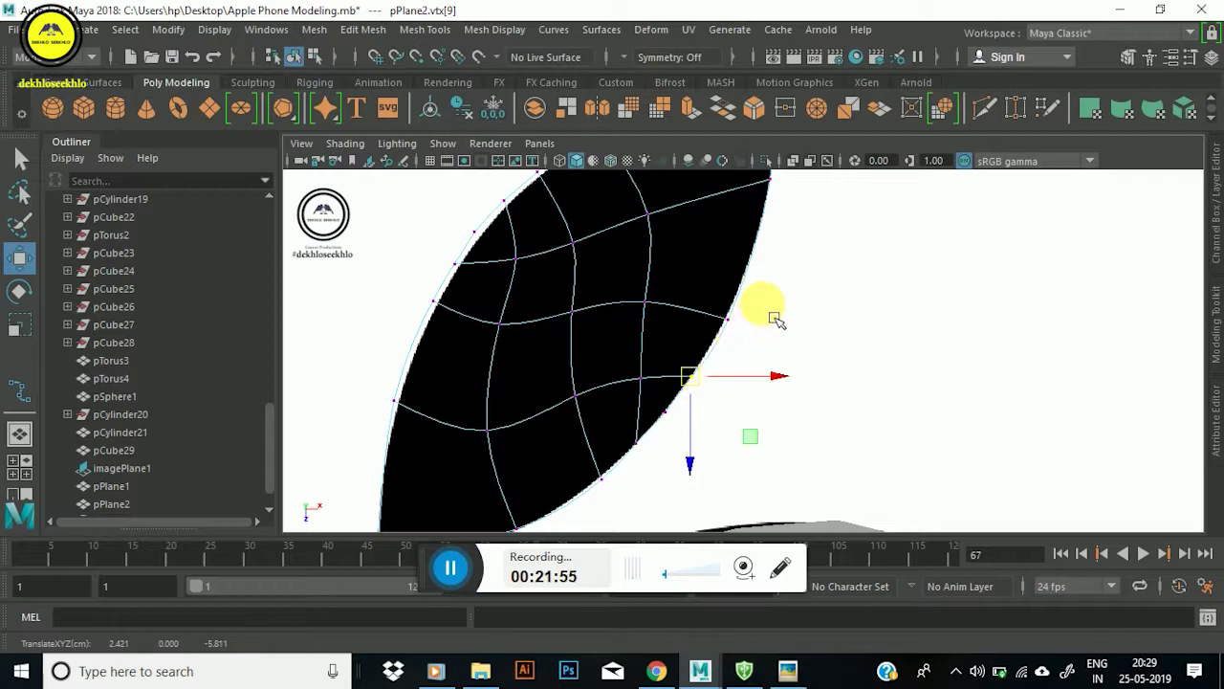
click(717, 346)
drag(730, 360, 739, 355)
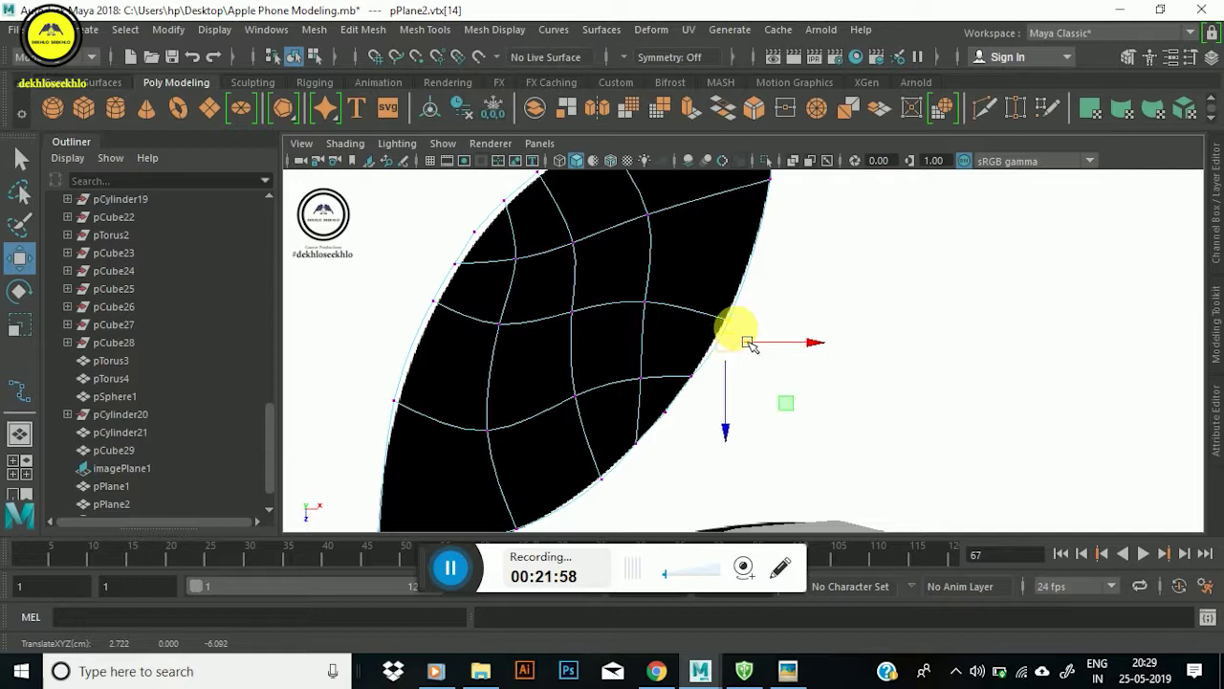
drag(749, 344, 740, 317)
Zoom out to show the whole apple and the phones, back in object selection mode.
scroll(746, 287, down, 3)
scroll(747, 297, down, 2)
scroll(748, 298, up, 4)
scroll(662, 334, down, 5)
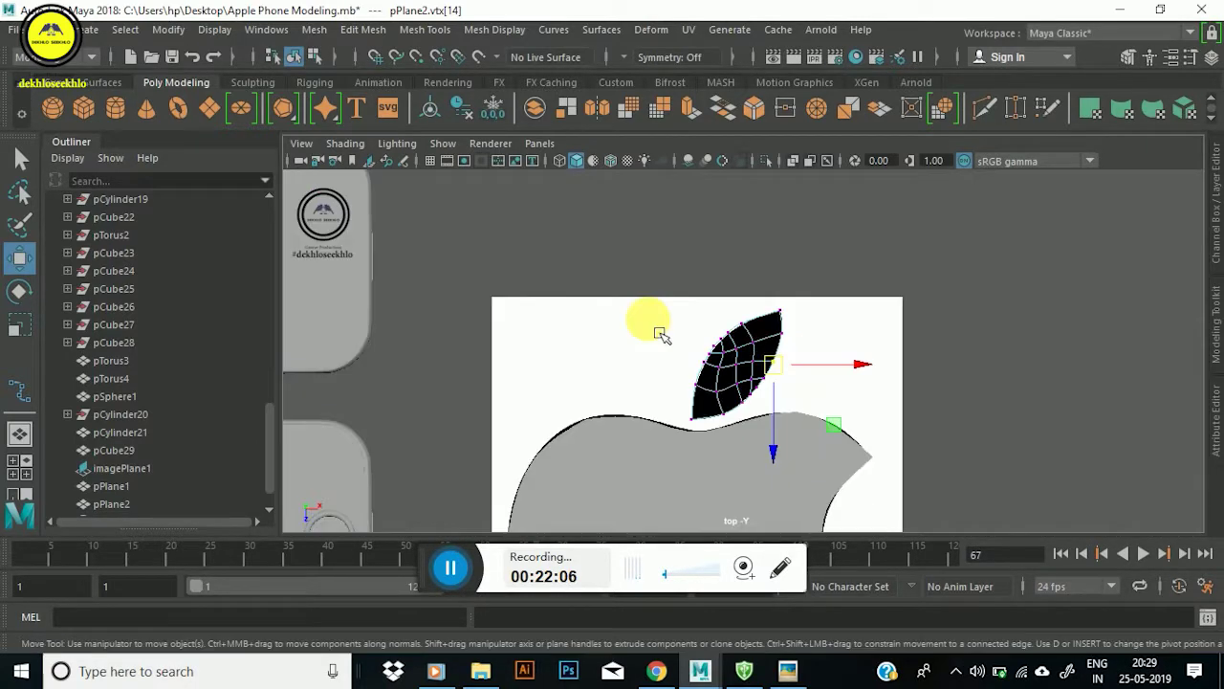
scroll(755, 421, up, 1)
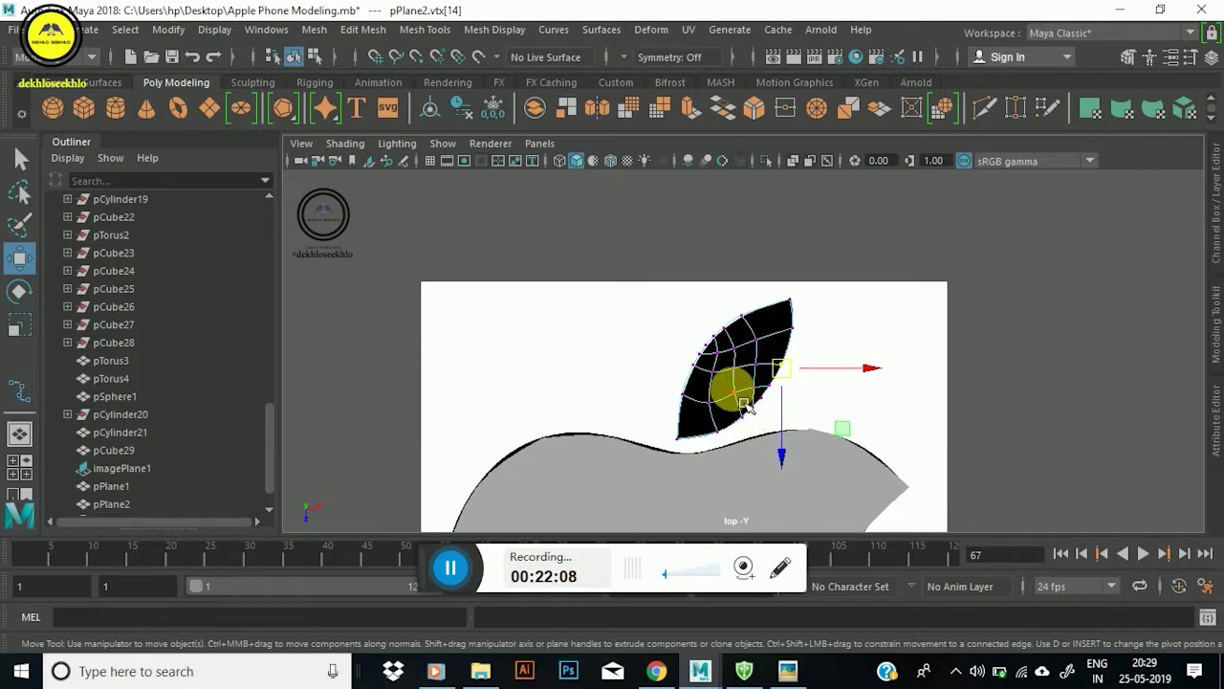
scroll(744, 401, down, 1)
alt+middle_drag(724, 410, 716, 197)
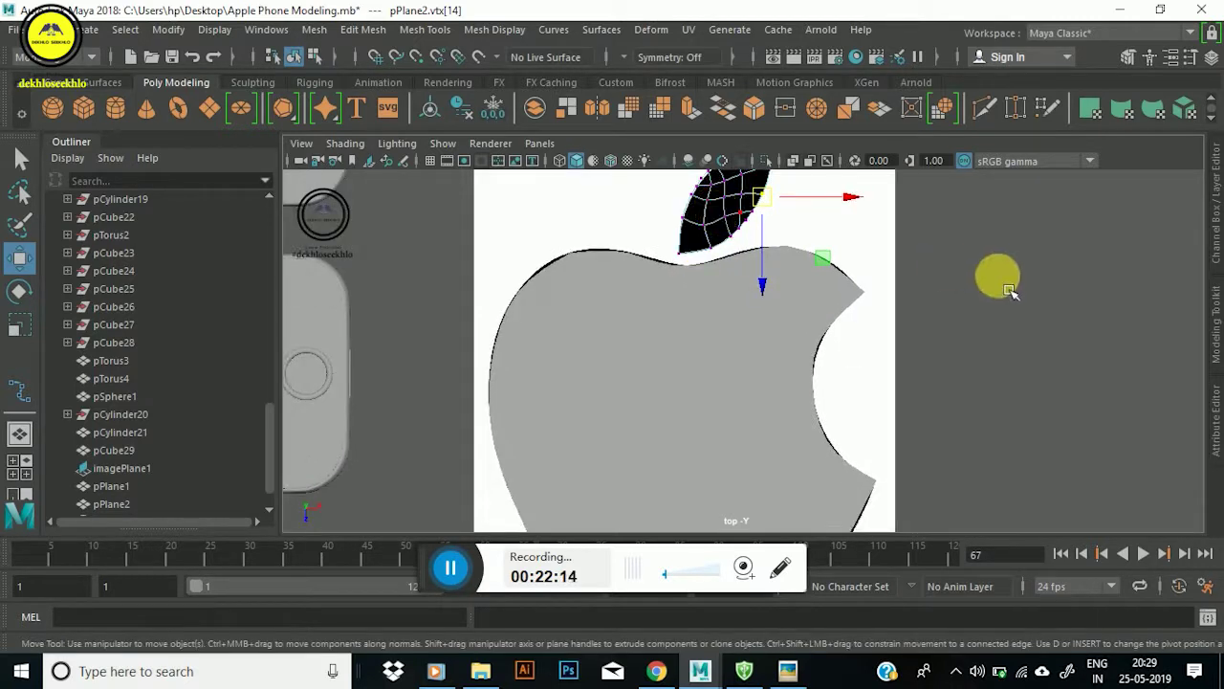
scroll(869, 267, down, 1)
scroll(809, 293, down, 1)
alt+middle_drag(809, 293, 773, 350)
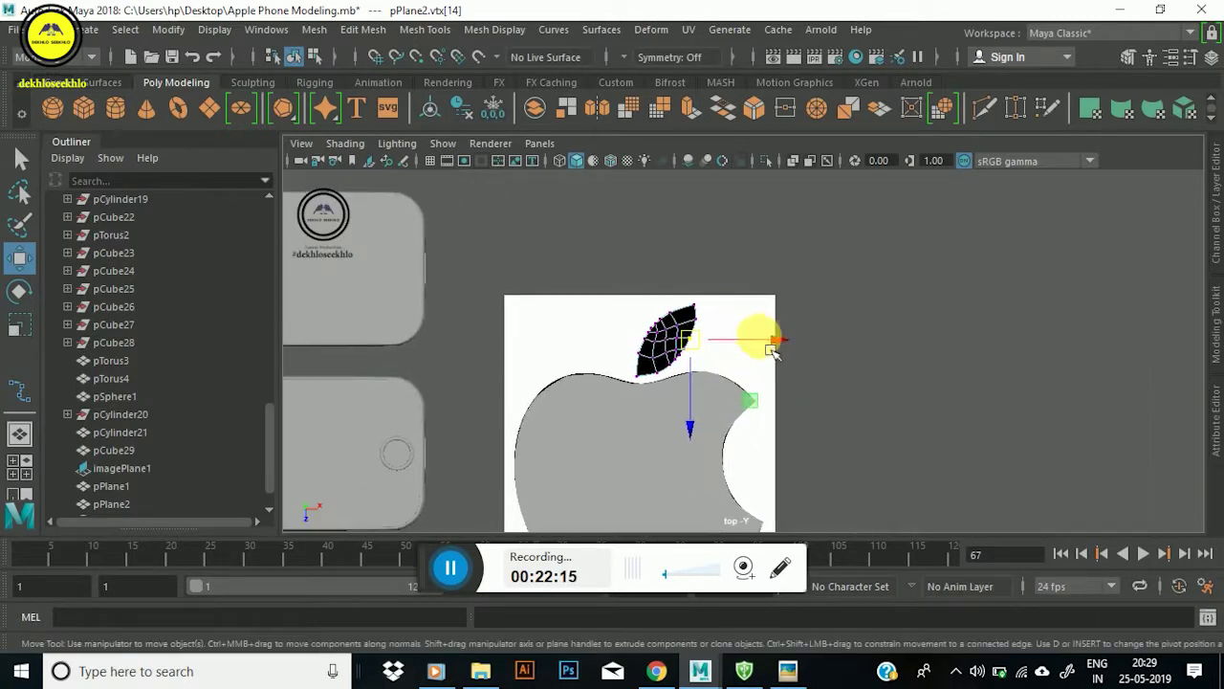
right_drag(686, 325, 779, 122)
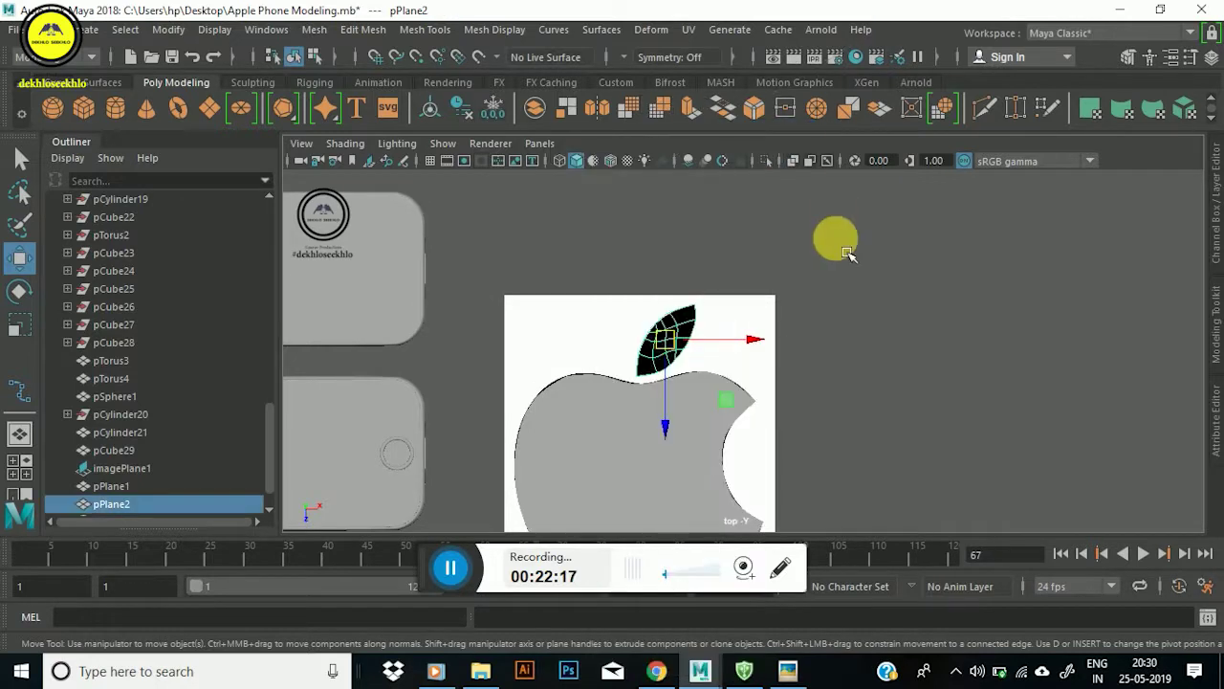
scroll(675, 328, down, 1)
scroll(656, 369, down, 1)
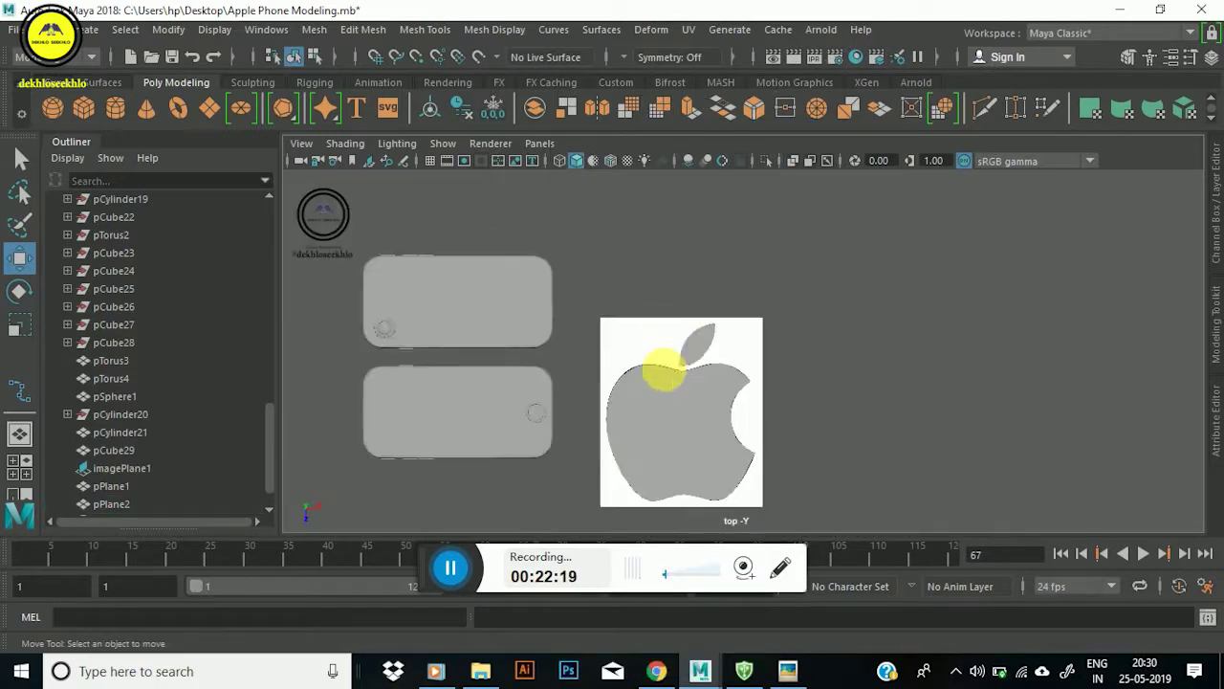
alt+middle_drag(656, 369, 699, 277)
Move pPlane2 and pPlane1 right off the reference, then delete imagePlane1.
click(699, 276)
shift+click(737, 340)
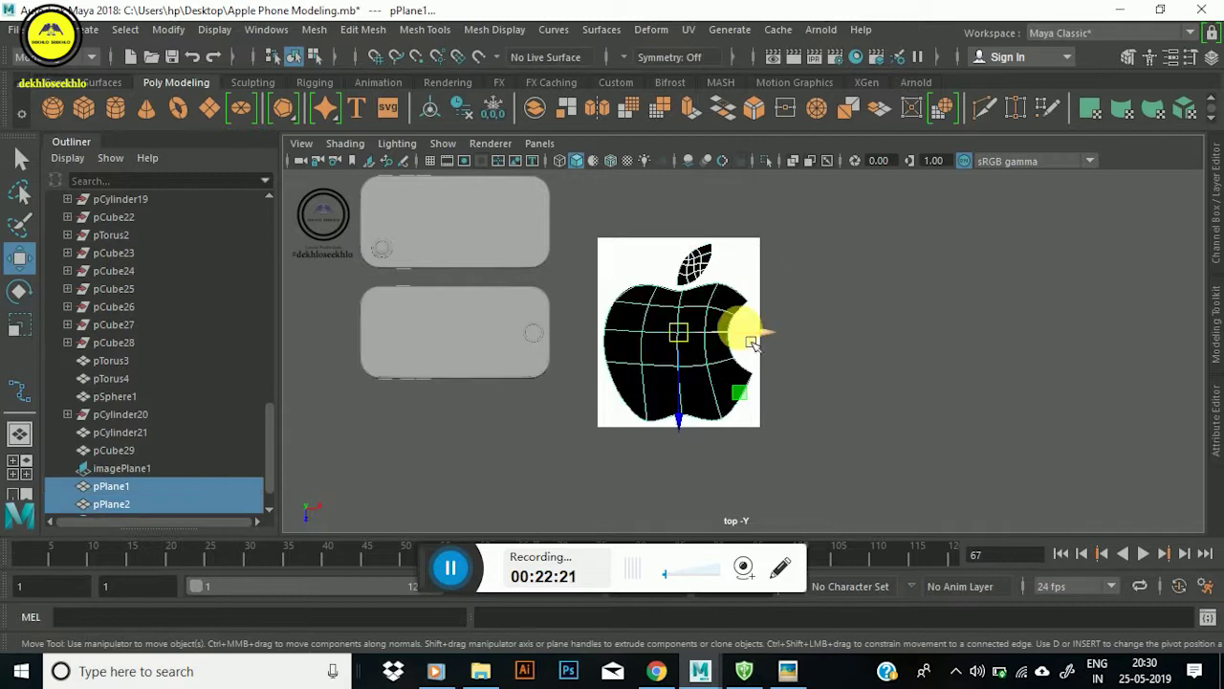
drag(754, 346, 923, 333)
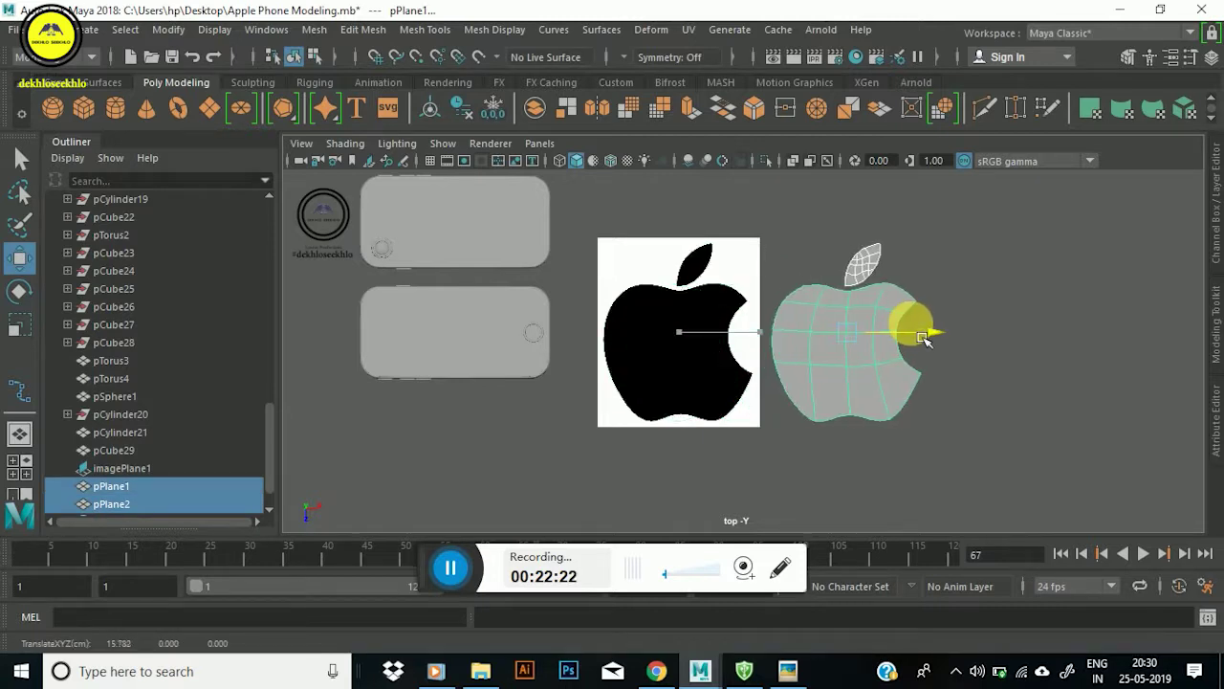
click(744, 289)
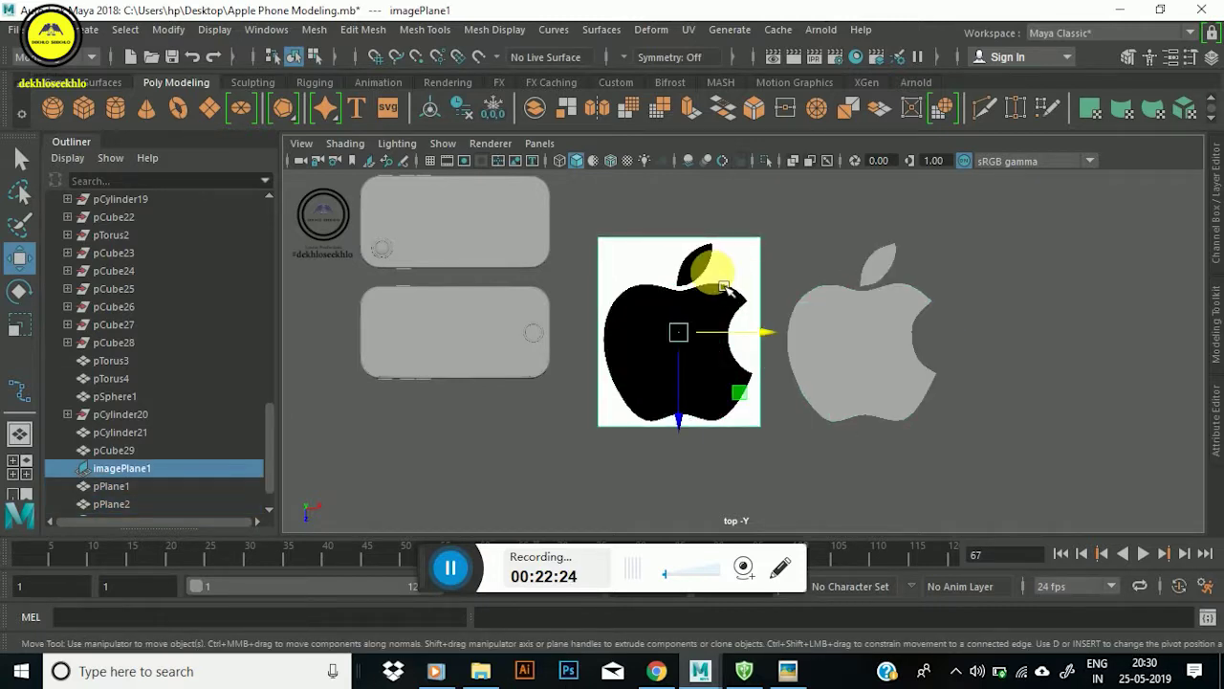
key(Delete)
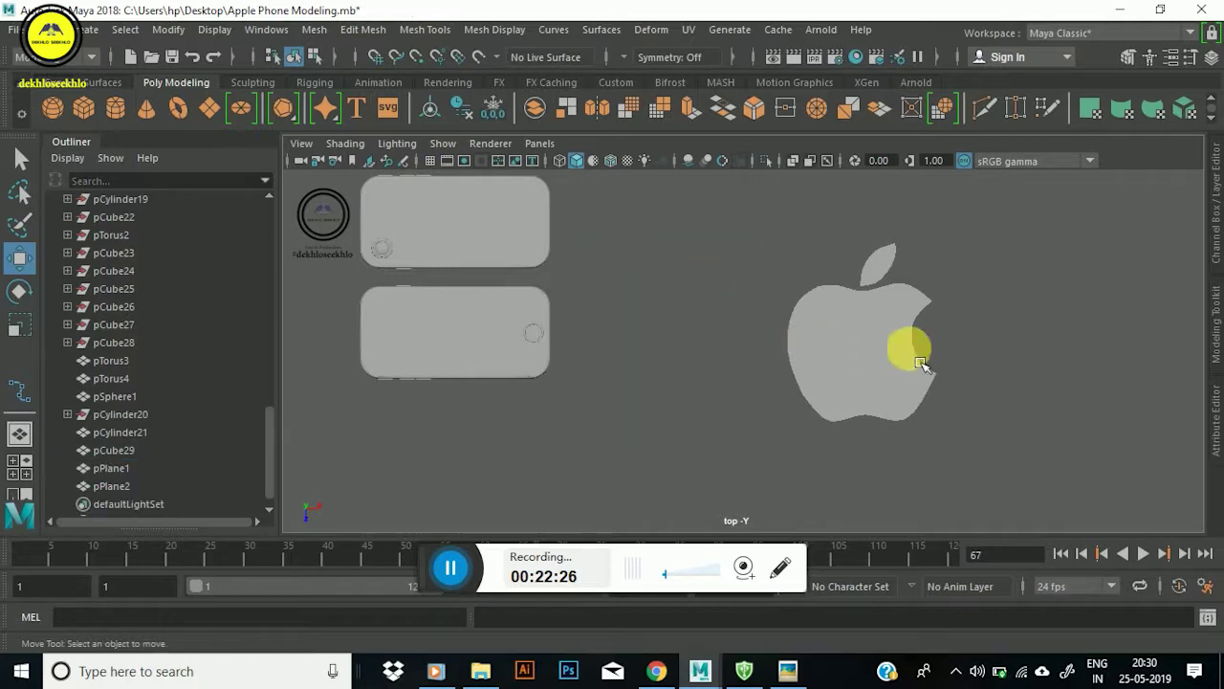
Select both apple meshes and maximize the perspective view as a single pane.
drag(732, 215, 969, 470)
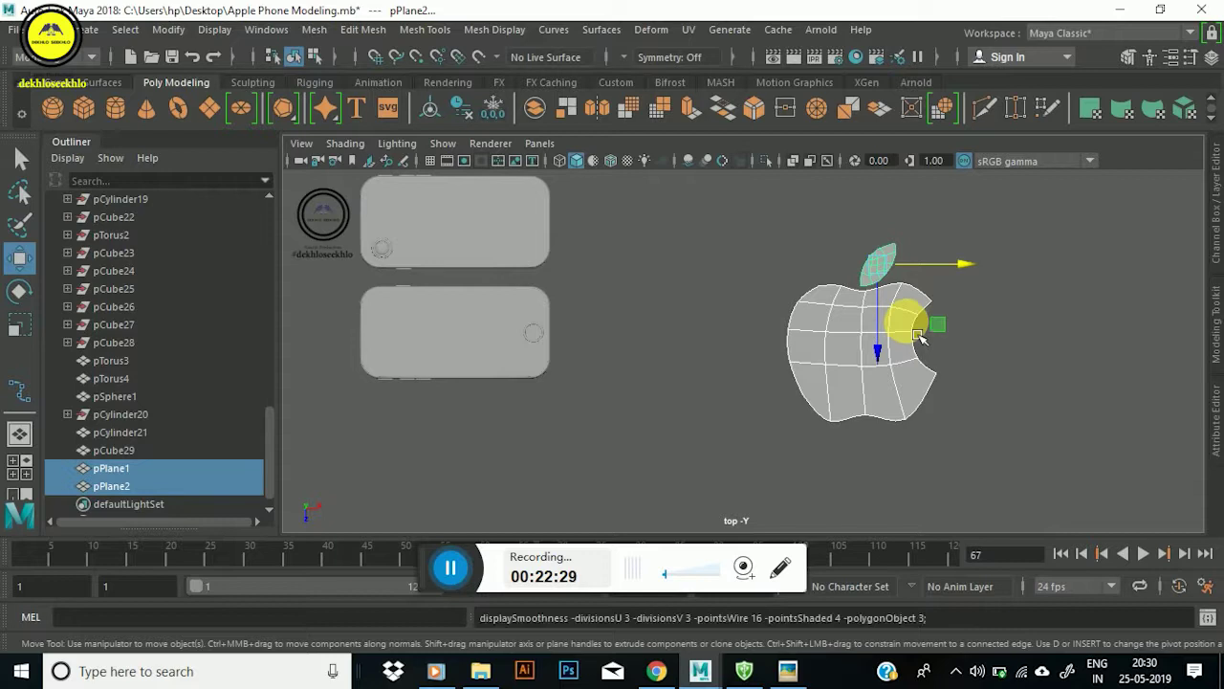
scroll(880, 309, up, 3)
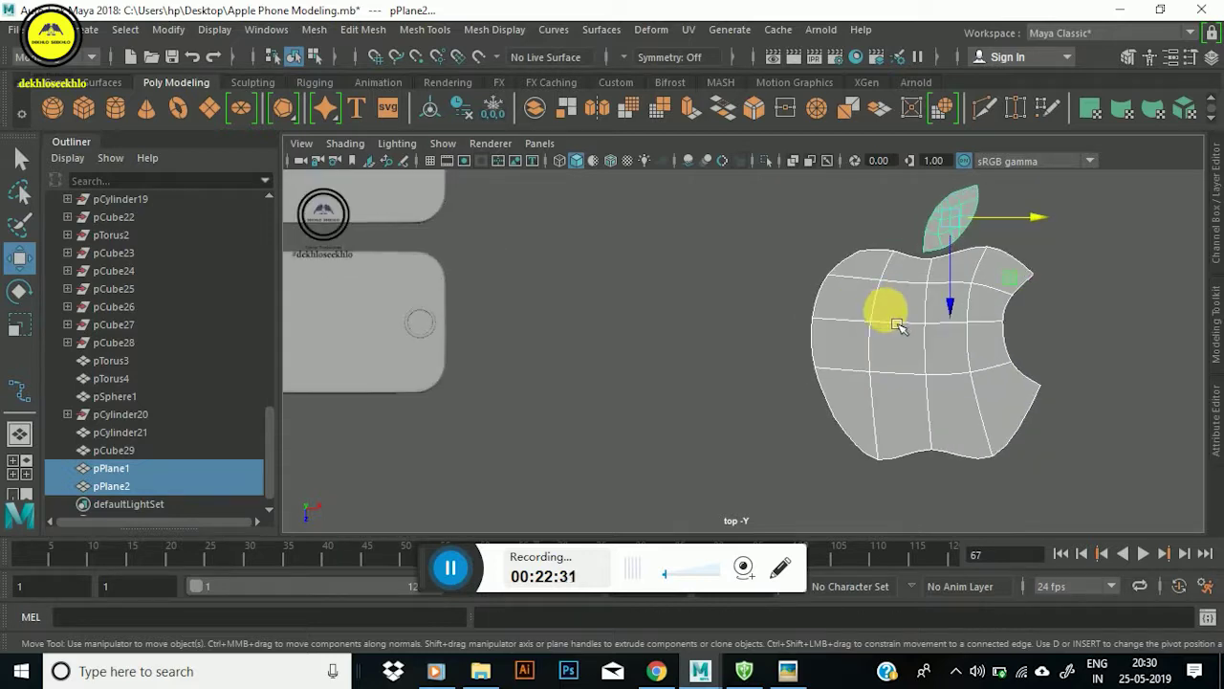
scroll(899, 318, down, 2)
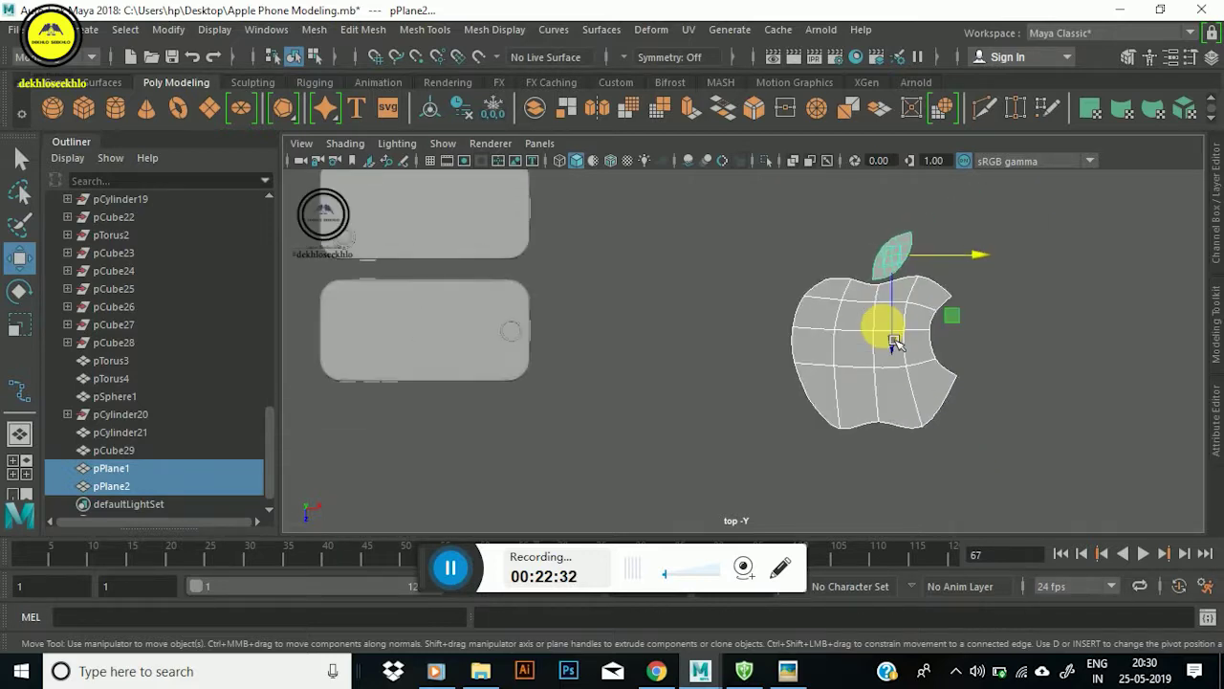
scroll(861, 350, down, 2)
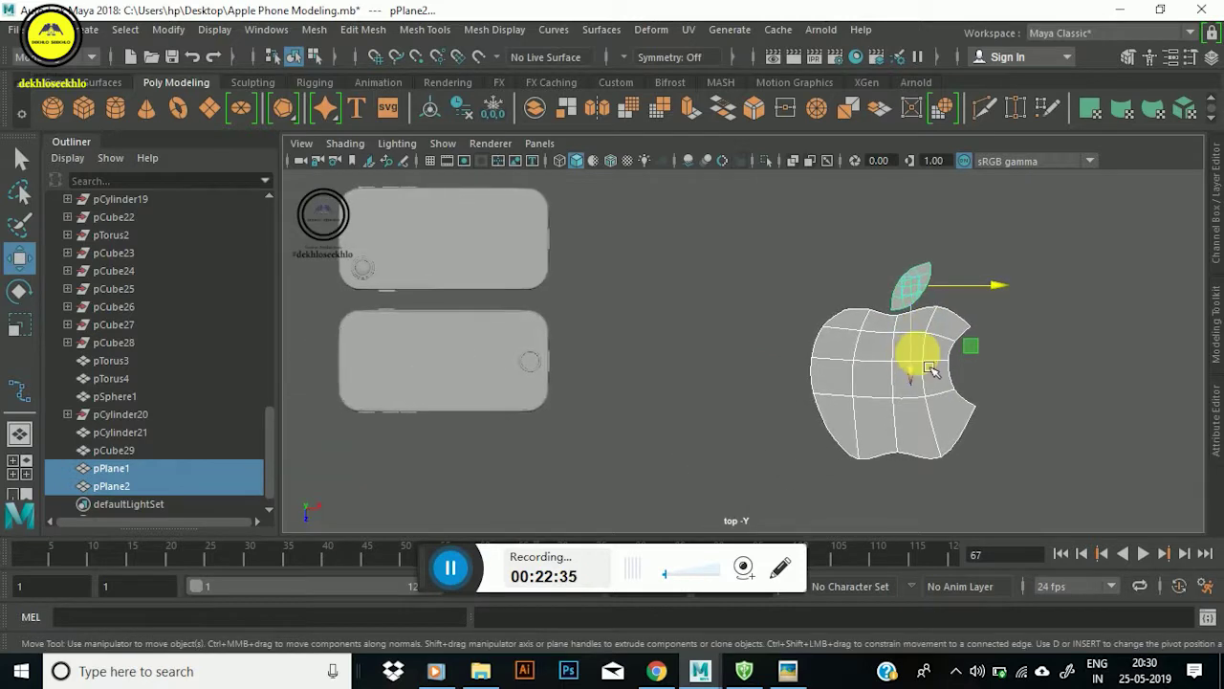
key(space)
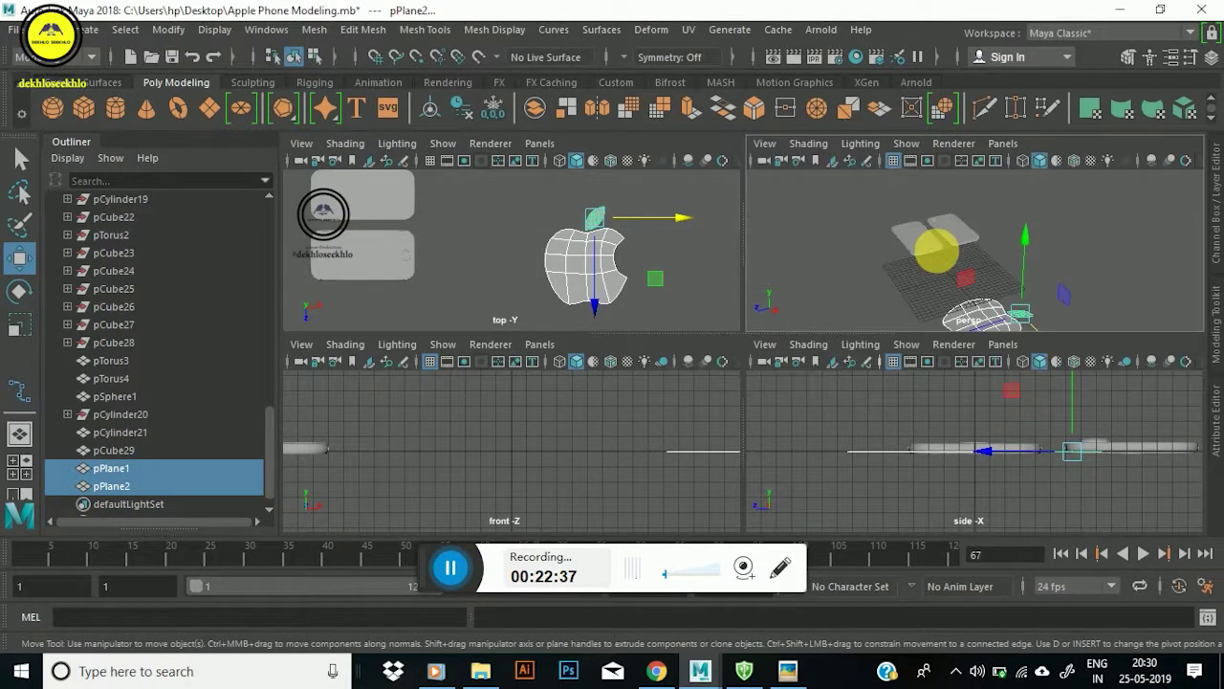
key(space)
Orbit around the phones and marquee-select the phone reference parts.
scroll(798, 381, up, 3)
mouse_move(809, 377)
alt+mouse_down()
mouse_move(702, 331)
mouse_move(893, 394)
mouse_move(953, 314)
mouse_move(929, 355)
alt+mouse_up()
mouse_move(801, 355)
alt+mouse_down()
mouse_move(937, 391)
mouse_move(874, 348)
mouse_move(1056, 308)
mouse_move(861, 355)
mouse_move(889, 355)
mouse_move(773, 328)
mouse_move(706, 381)
mouse_move(820, 377)
mouse_move(579, 325)
mouse_move(733, 437)
alt+mouse_up()
mouse_move(718, 290)
alt+mouse_down()
mouse_move(664, 437)
mouse_move(690, 441)
mouse_move(648, 404)
alt+mouse_up()
mouse_move(833, 262)
mouse_down()
mouse_move(595, 509)
mouse_move(478, 527)
mouse_up()
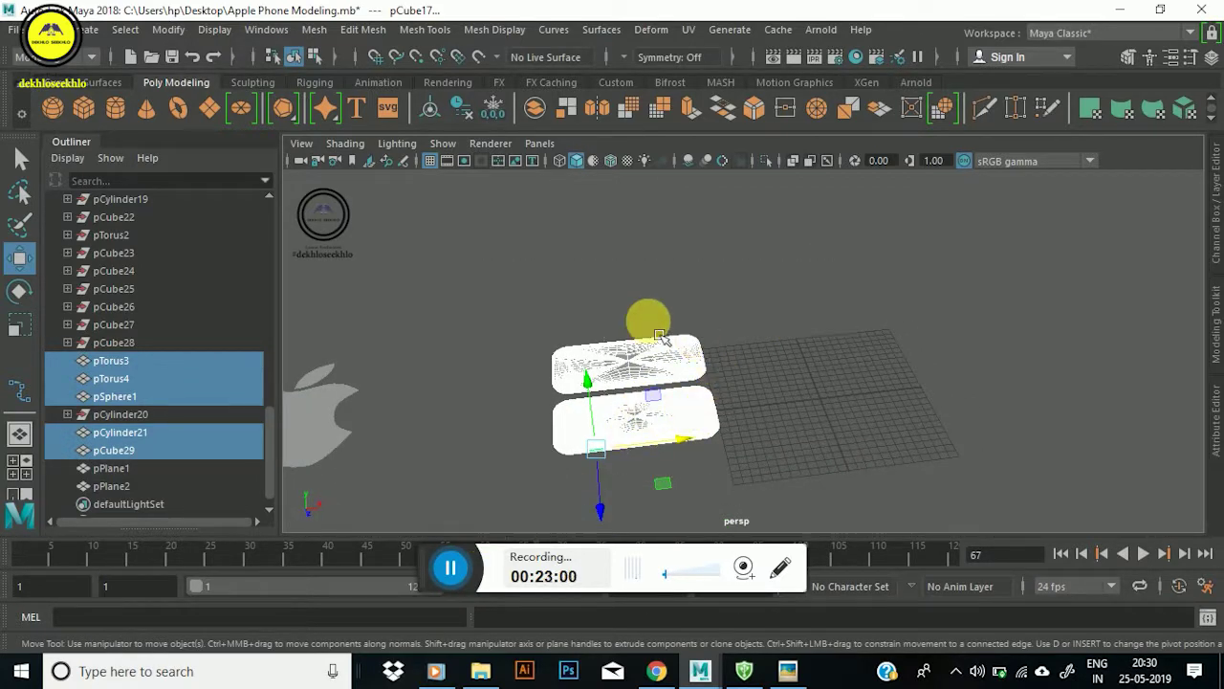
Save the scene as Apple Phone Modeling.mb and shift the selected phone parts right on the grid.
click(11, 33)
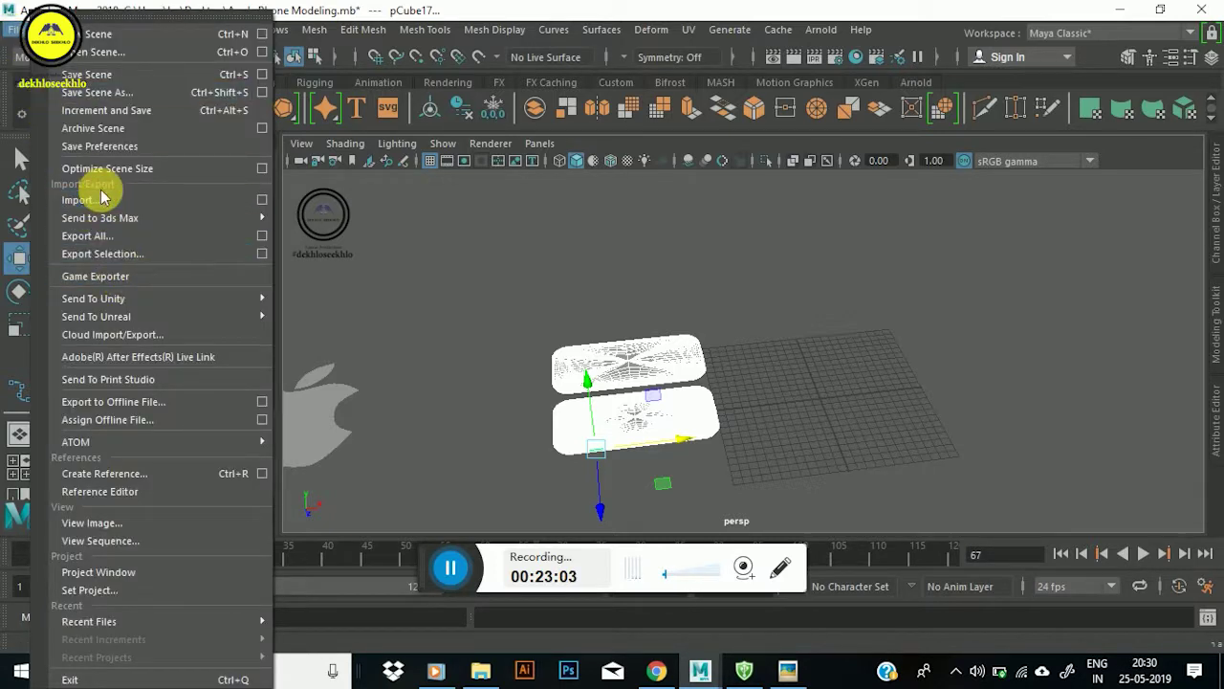
click(96, 74)
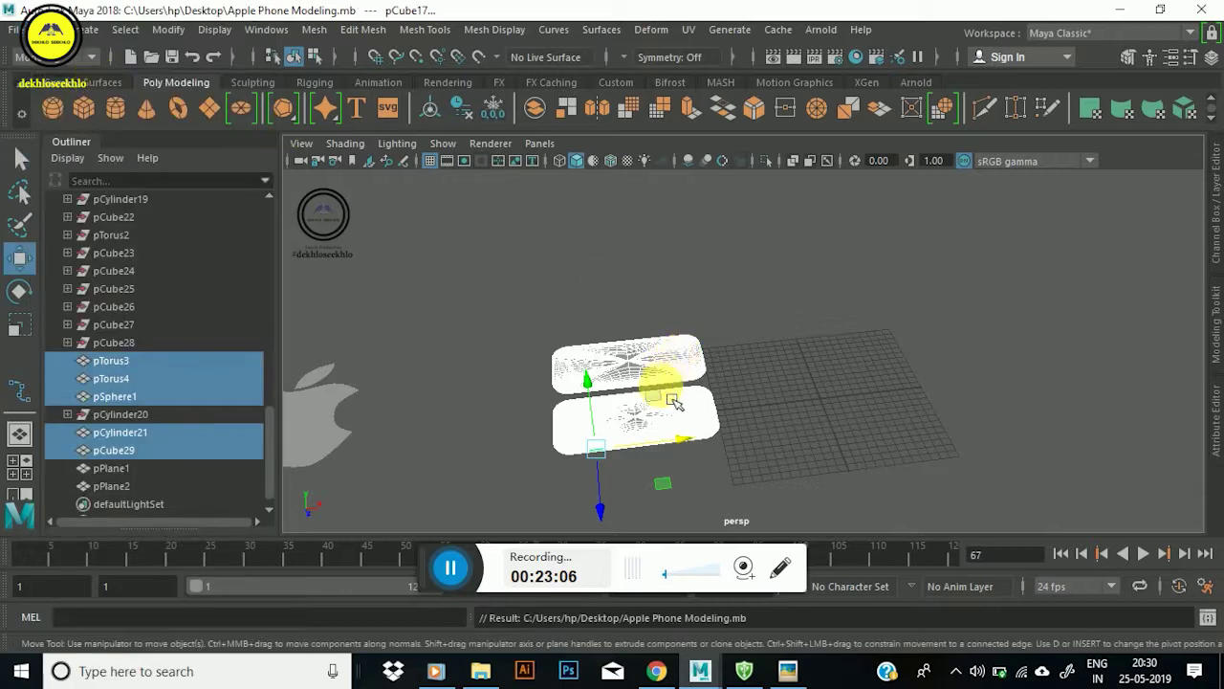
drag(698, 459, 894, 426)
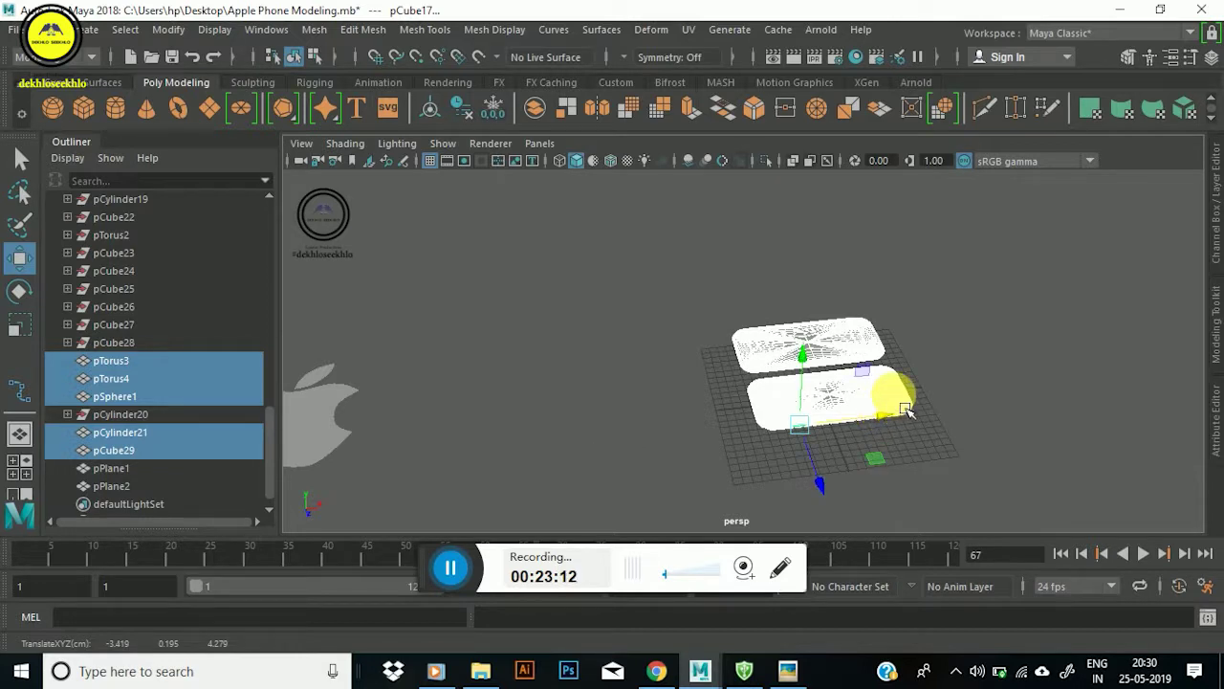
mouse_move(907, 410)
alt+mouse_down()
mouse_move(419, 268)
mouse_move(523, 374)
alt+mouse_up()
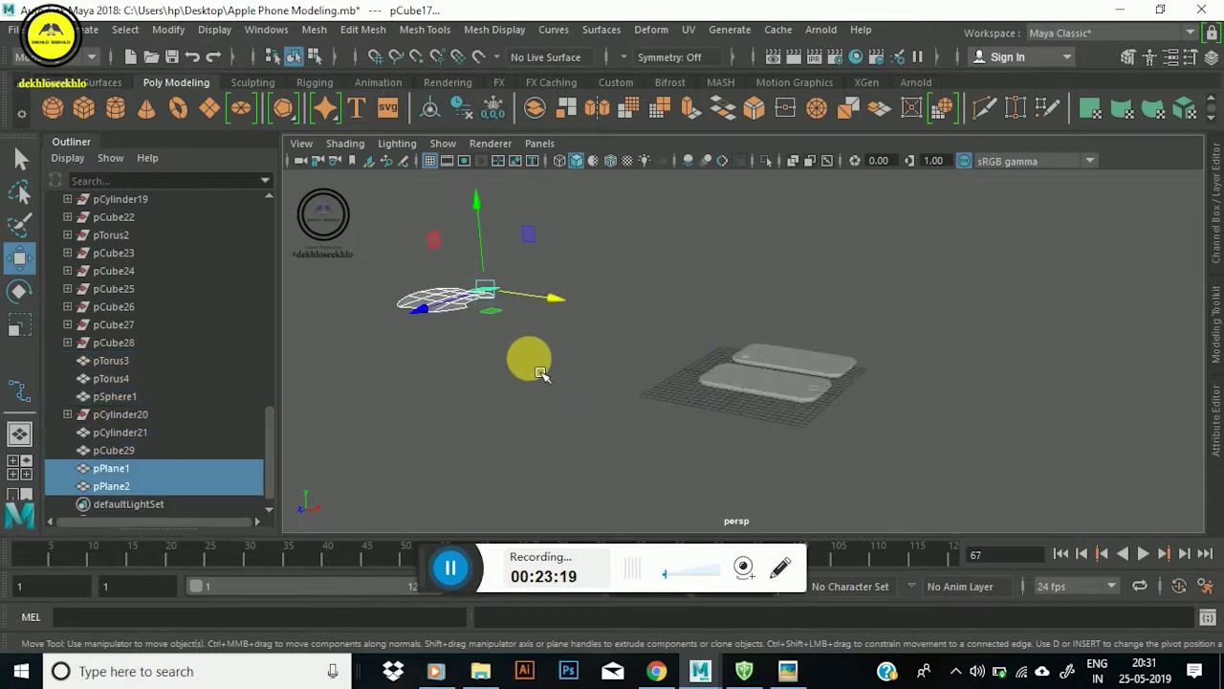
Combine pPlane1 and pPlane2 into pPlane3, move it toward the phones, and rotate it about 88.6° on Y.
click(562, 110)
mouse_move(510, 298)
alt+mouse_down()
mouse_move(437, 328)
mouse_move(566, 306)
mouse_move(809, 418)
mouse_move(595, 357)
mouse_move(565, 320)
mouse_move(574, 353)
mouse_move(657, 390)
alt+mouse_up()
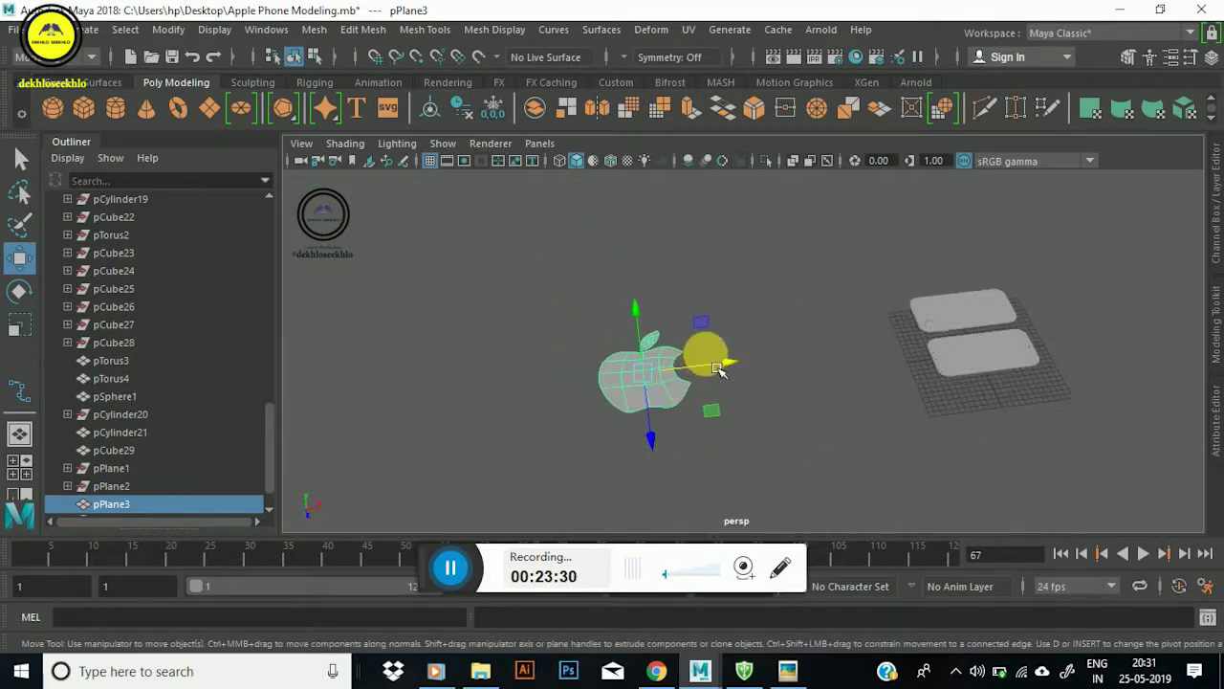
mouse_move(725, 373)
mouse_down()
mouse_move(1038, 322)
mouse_move(820, 322)
mouse_move(710, 219)
mouse_move(647, 200)
mouse_move(650, 264)
mouse_move(675, 282)
mouse_move(565, 252)
mouse_move(584, 322)
mouse_up()
alt+right_drag(585, 322, 663, 306)
mouse_move(663, 306)
alt+mouse_down()
mouse_move(716, 240)
mouse_move(727, 295)
mouse_move(697, 259)
alt+mouse_up()
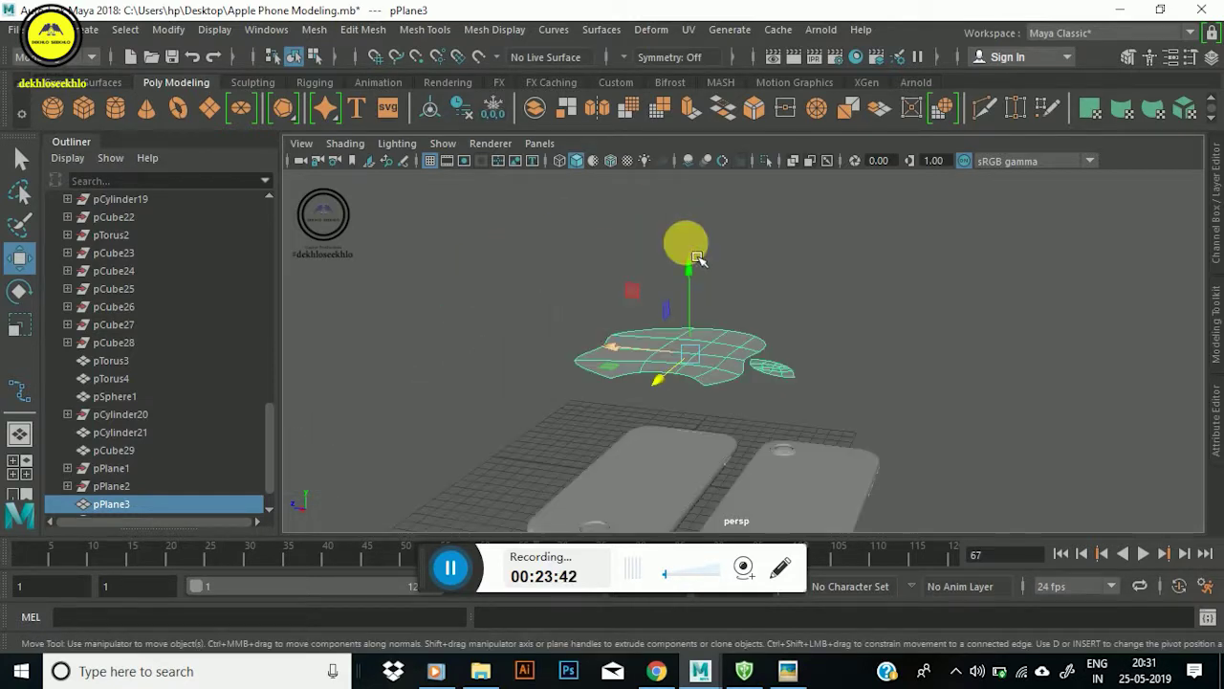
key(e)
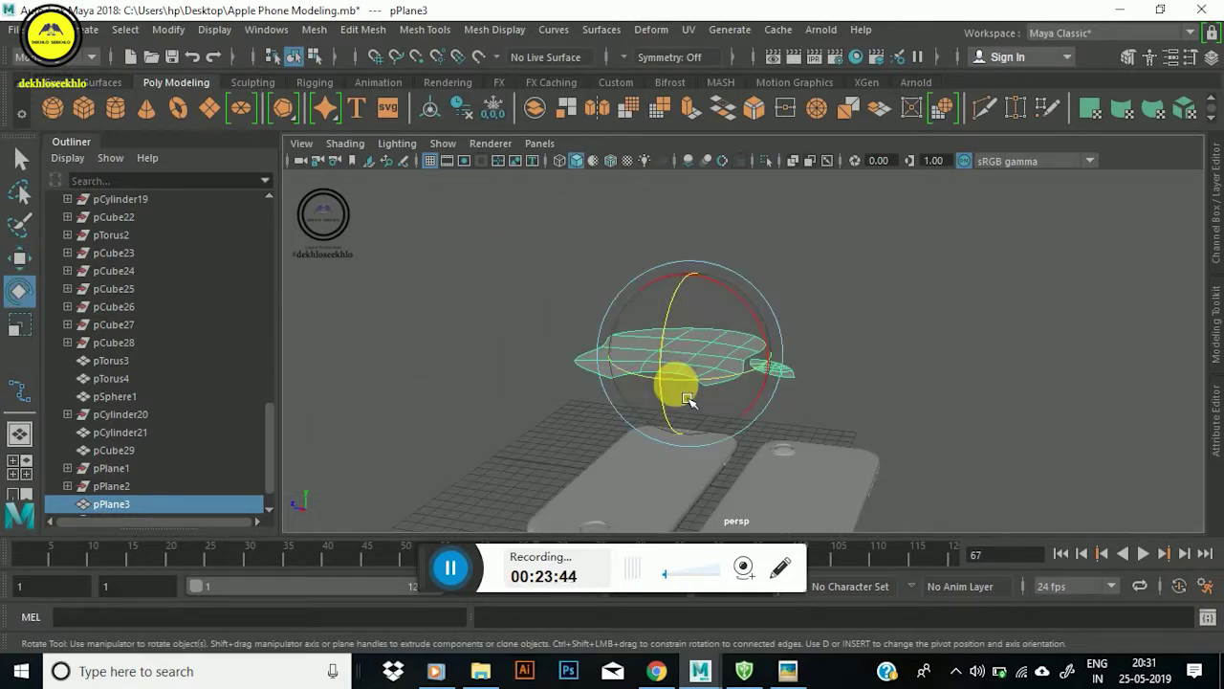
mouse_move(688, 398)
mouse_down()
mouse_move(737, 377)
mouse_move(794, 388)
mouse_move(725, 378)
mouse_up()
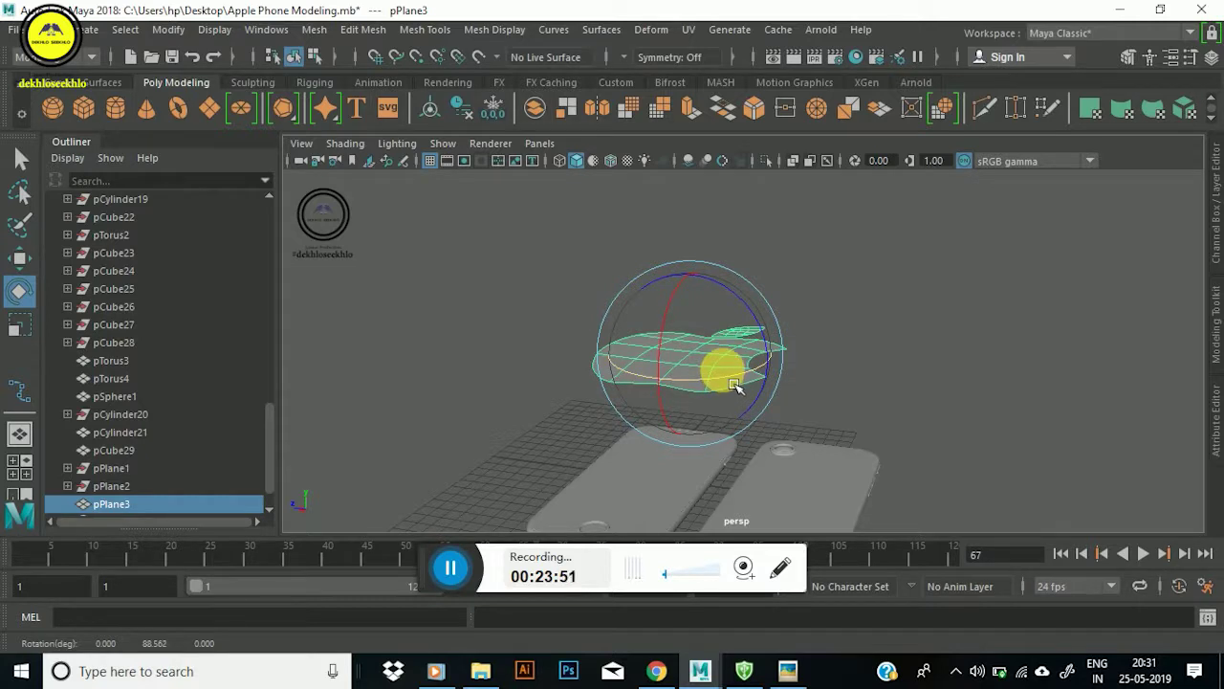
Scale the apple logo plane down to about 0.31.
key(w)
mouse_move(734, 383)
alt+mouse_down()
mouse_move(773, 426)
mouse_move(776, 368)
mouse_move(779, 380)
mouse_move(747, 378)
mouse_move(743, 328)
mouse_move(689, 334)
mouse_move(681, 318)
mouse_move(702, 347)
mouse_move(656, 407)
mouse_move(596, 437)
mouse_move(673, 331)
mouse_move(680, 355)
mouse_move(747, 379)
mouse_move(647, 334)
mouse_move(656, 347)
alt+mouse_up()
scroll(631, 335, up, 5)
alt+middle_drag(607, 319, 907, 334)
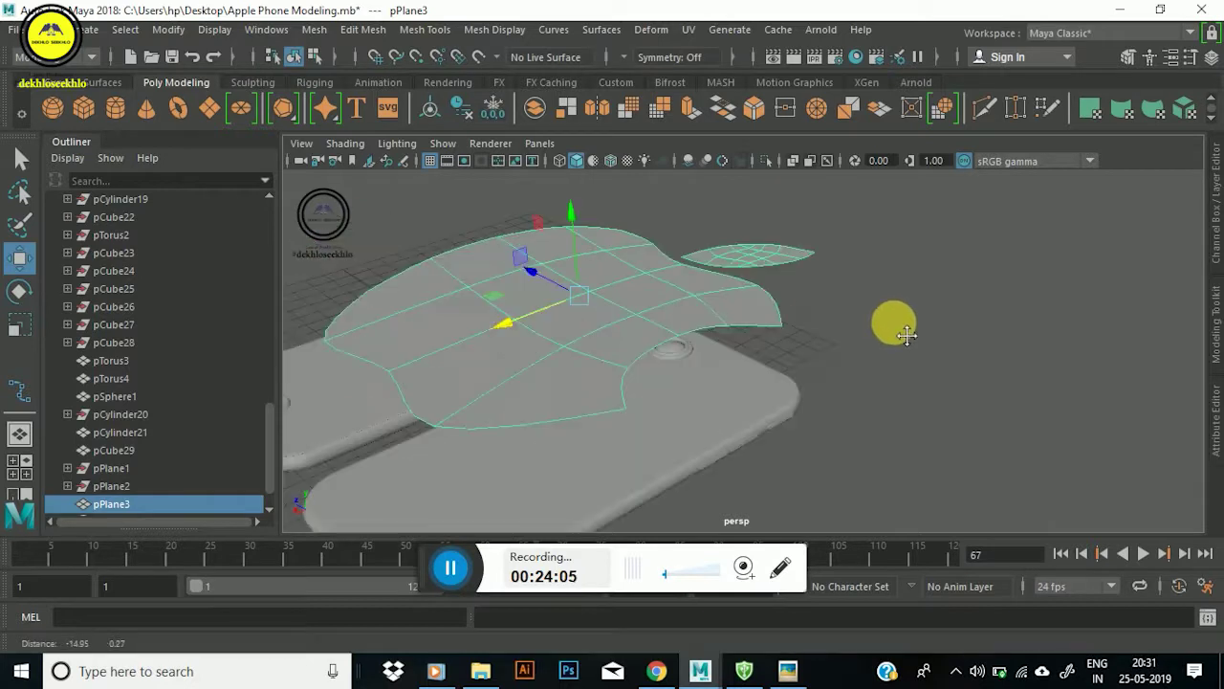
key(r)
drag(749, 310, 522, 377)
Lower the logo onto the phone's back, then select all its faces including the leaf.
mouse_move(662, 315)
alt+mouse_down()
mouse_move(733, 322)
mouse_move(596, 284)
mouse_move(800, 356)
mouse_move(726, 265)
alt+mouse_up()
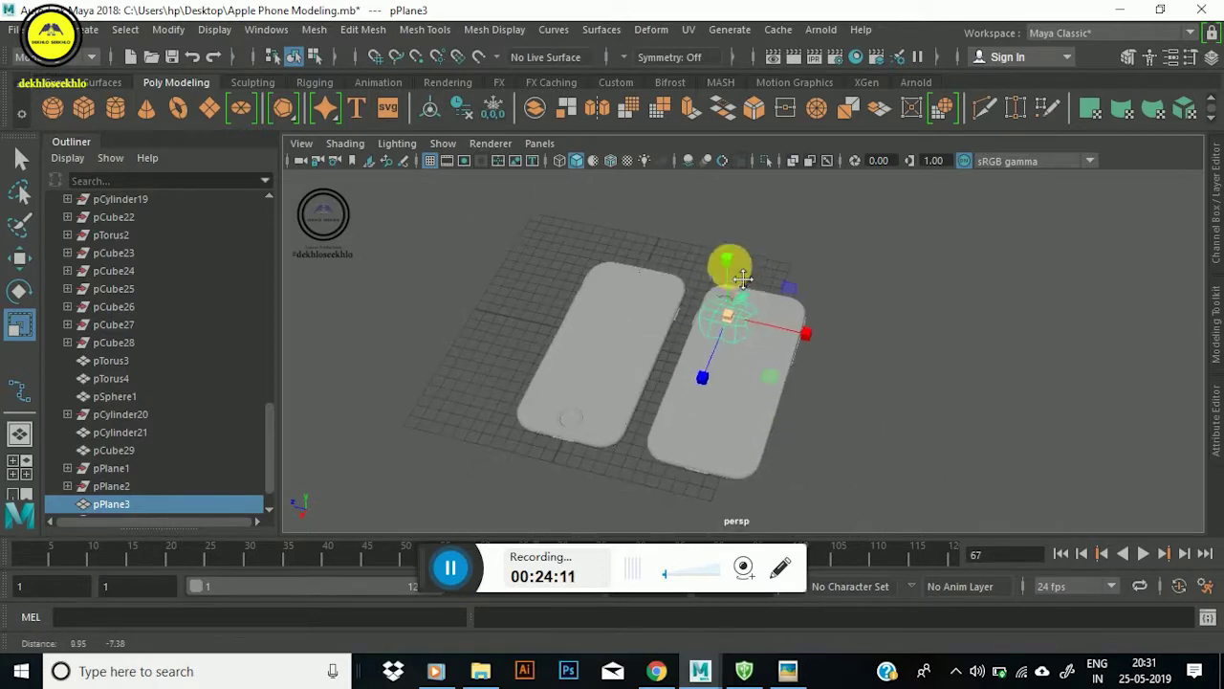
alt+right_drag(727, 265, 733, 290)
mouse_move(733, 290)
alt+mouse_down()
mouse_move(695, 374)
mouse_move(724, 341)
alt+mouse_up()
key(w)
alt+right_drag(724, 341, 637, 286)
mouse_move(637, 287)
alt+mouse_down()
mouse_move(647, 295)
mouse_move(666, 256)
alt+mouse_up()
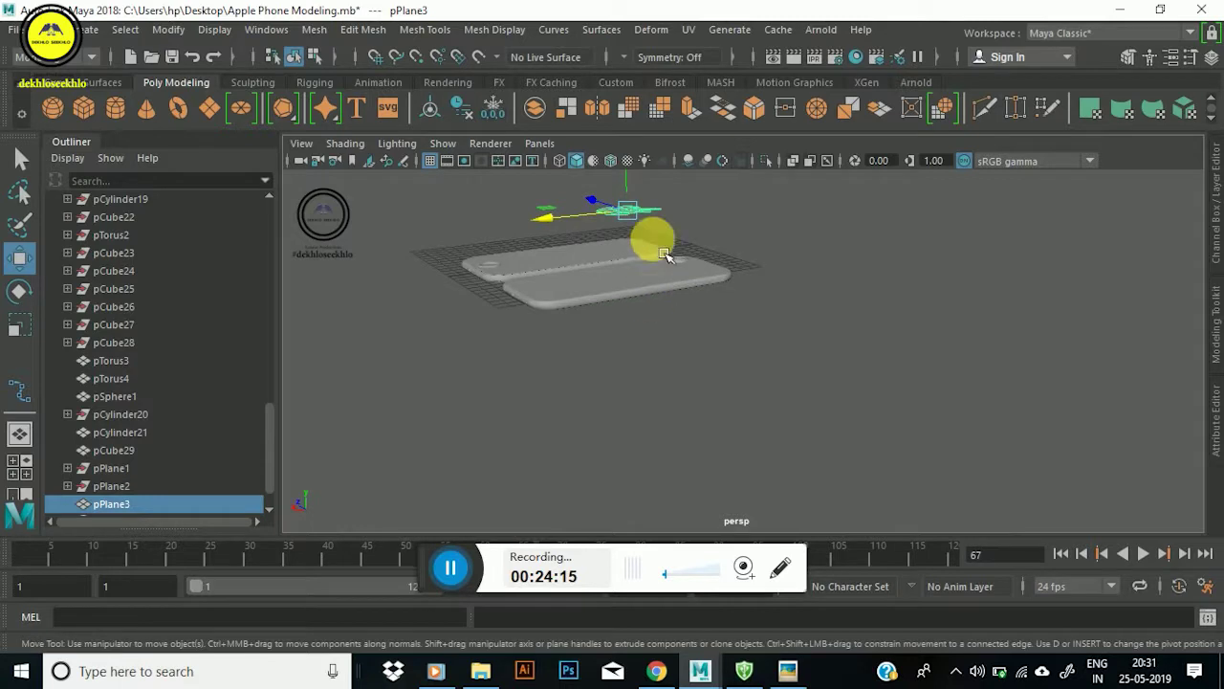
drag(639, 198, 640, 219)
mouse_move(639, 218)
alt+right_down()
mouse_move(723, 342)
mouse_move(701, 299)
mouse_move(715, 205)
alt+right_up()
drag(733, 325, 717, 308)
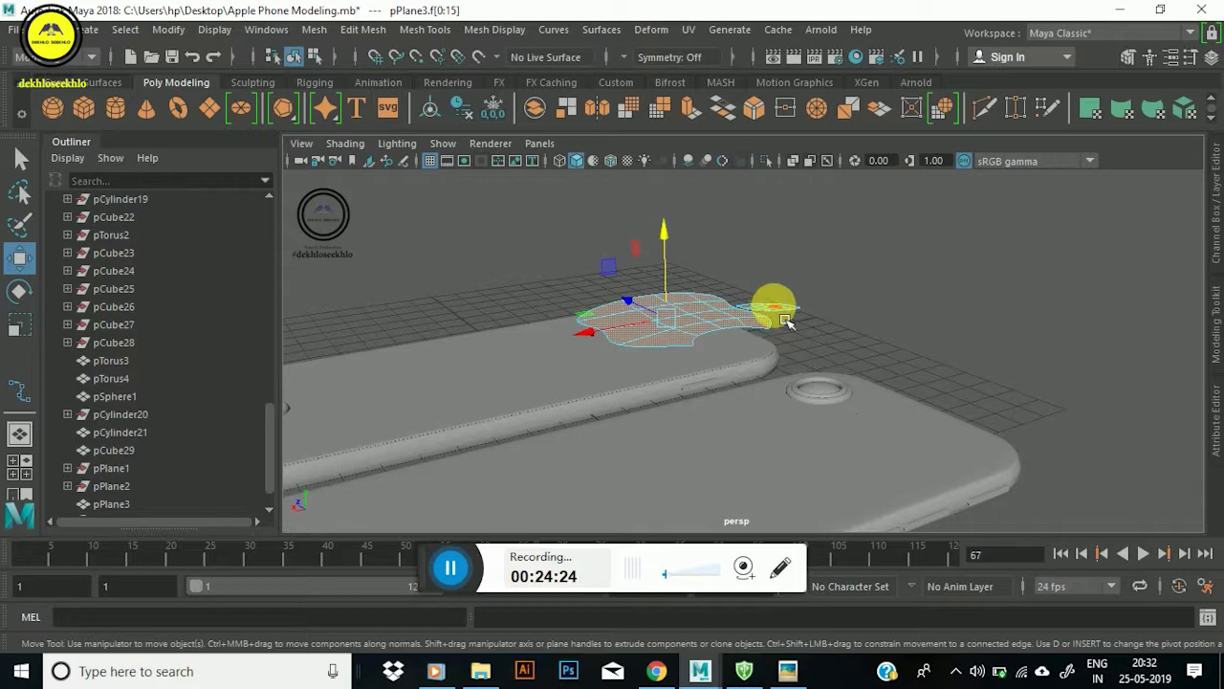
shift+click(790, 316)
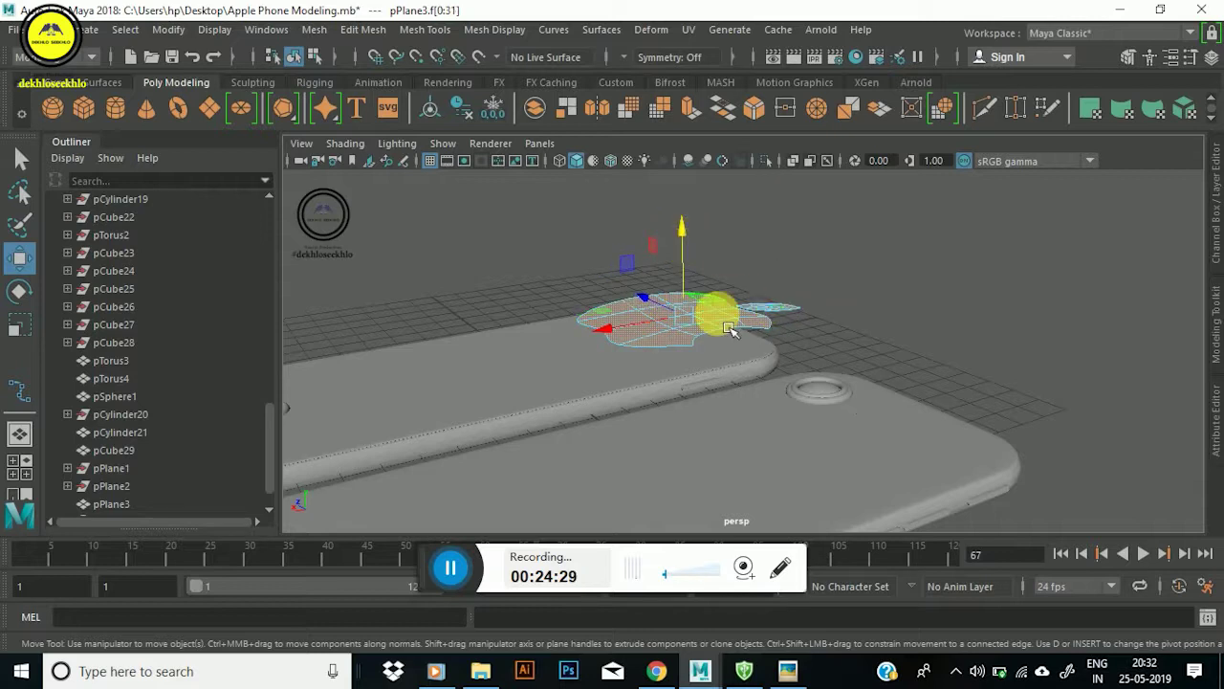
Extrude the selected logo faces to a thickness of 0.7, then return to object selection.
key(ctrl+e)
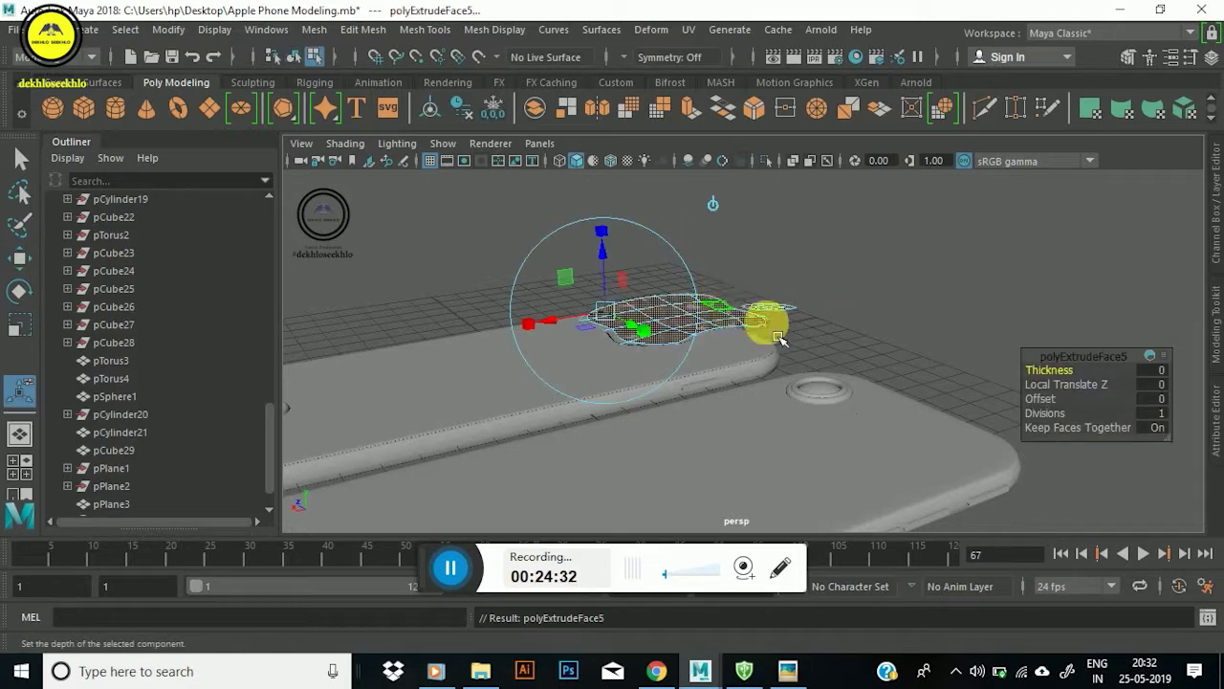
mouse_move(1065, 383)
mouse_down()
mouse_move(1088, 384)
mouse_move(1075, 393)
mouse_up()
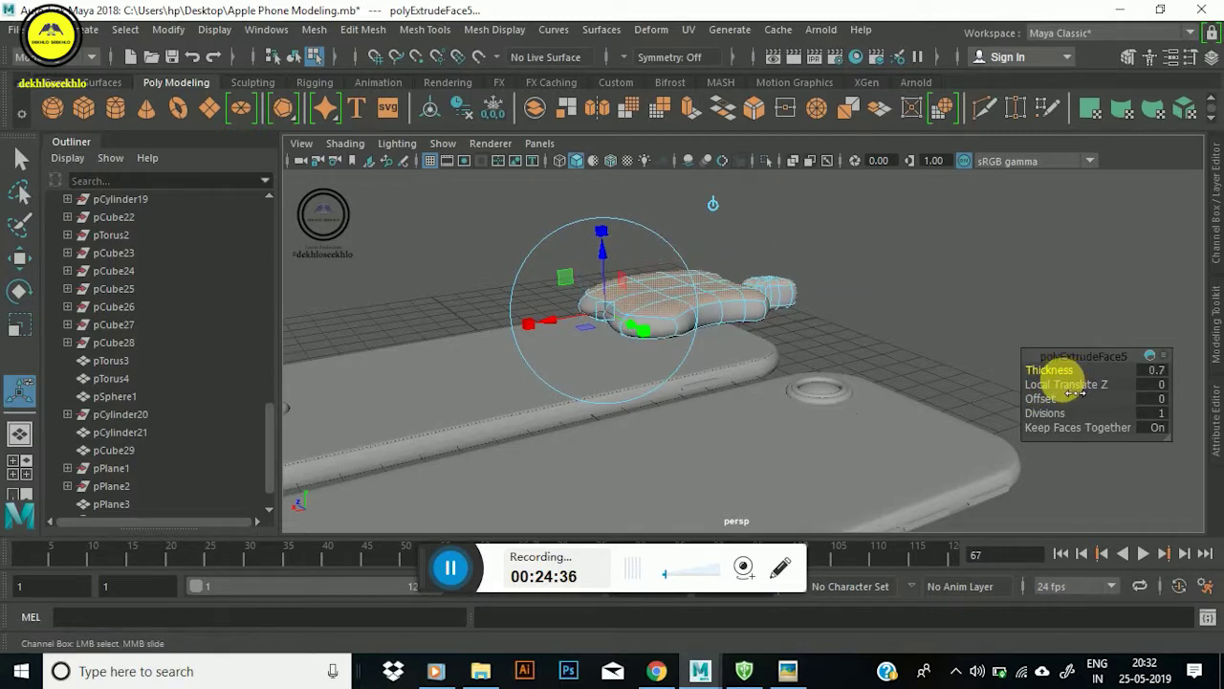
mouse_move(669, 281)
alt+mouse_down()
mouse_move(716, 295)
mouse_move(773, 350)
alt+mouse_up()
key(f)
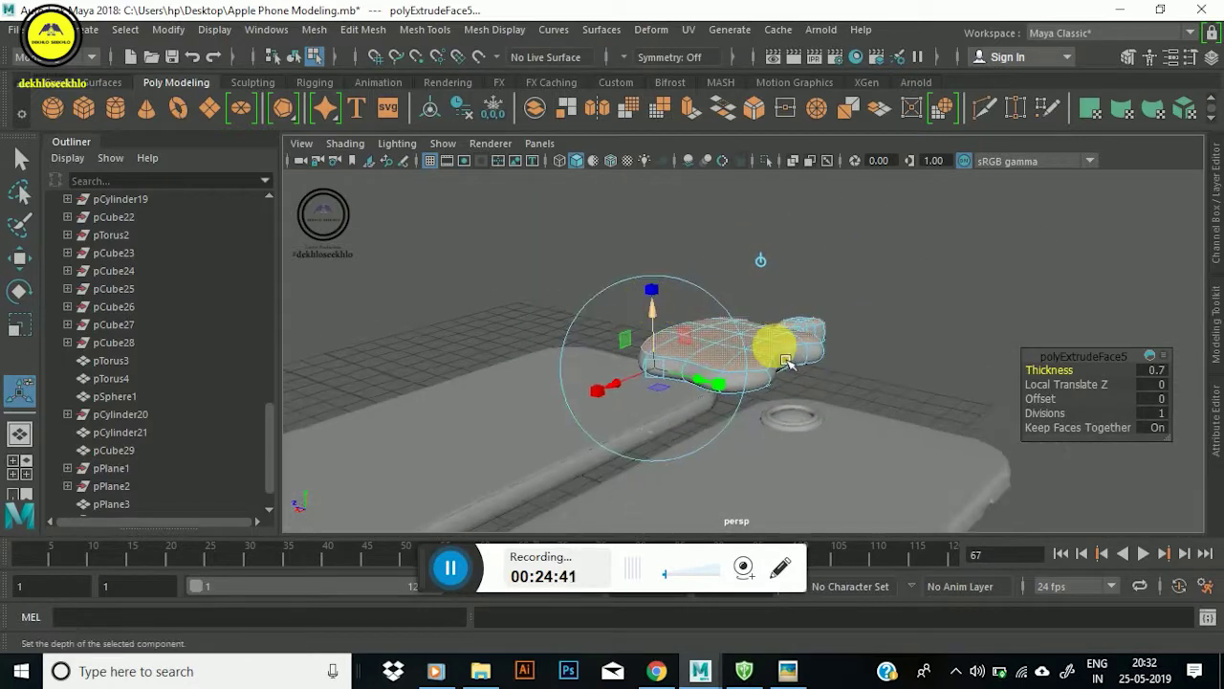
scroll(785, 373, up, 4)
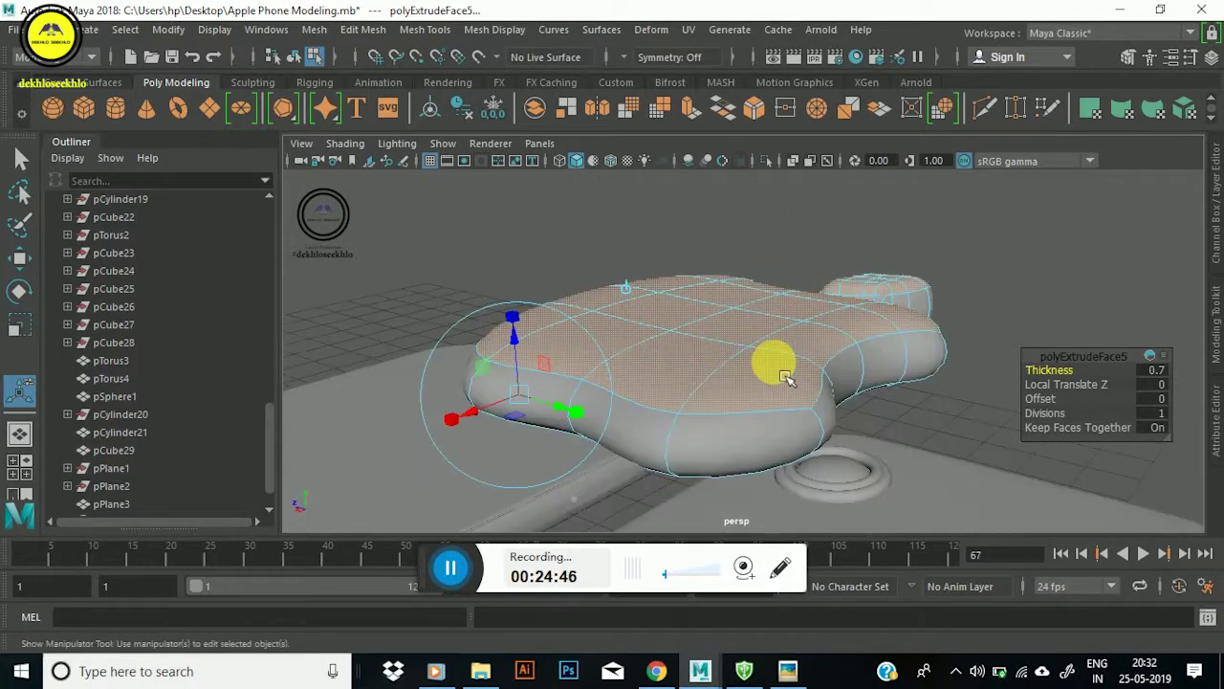
right_drag(762, 323, 847, 125)
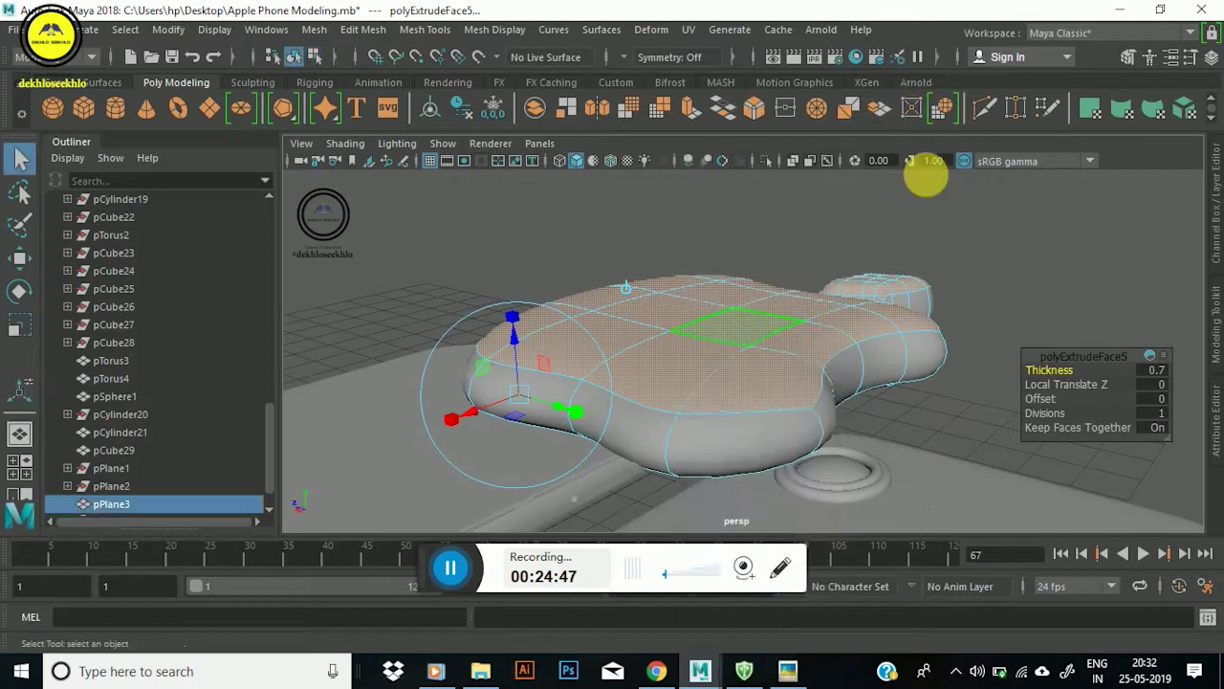
Select the logo mesh and use Multi-Cut to add a first edge loop across it.
key(q)
click(997, 239)
scroll(886, 316, down, 3)
mouse_move(877, 309)
alt+mouse_down()
mouse_move(756, 295)
mouse_move(850, 306)
mouse_move(539, 309)
mouse_move(733, 350)
mouse_move(634, 338)
mouse_move(722, 344)
alt+mouse_up()
click(722, 344)
click(981, 109)
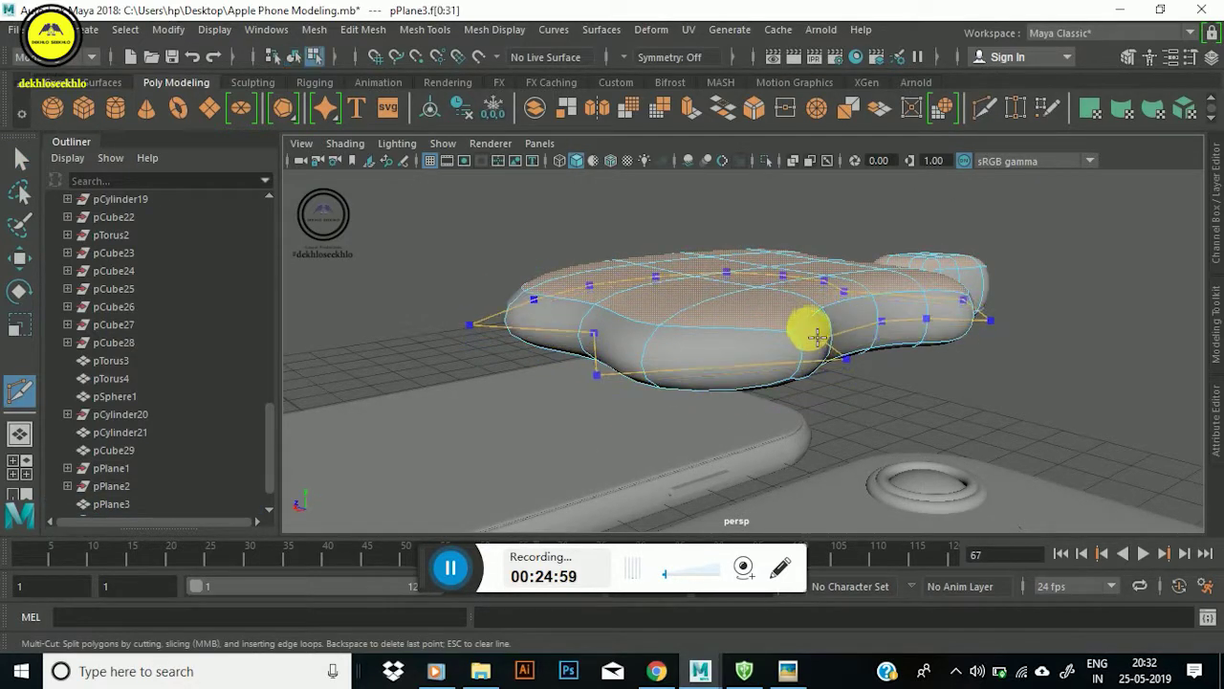
ctrl+click(828, 361)
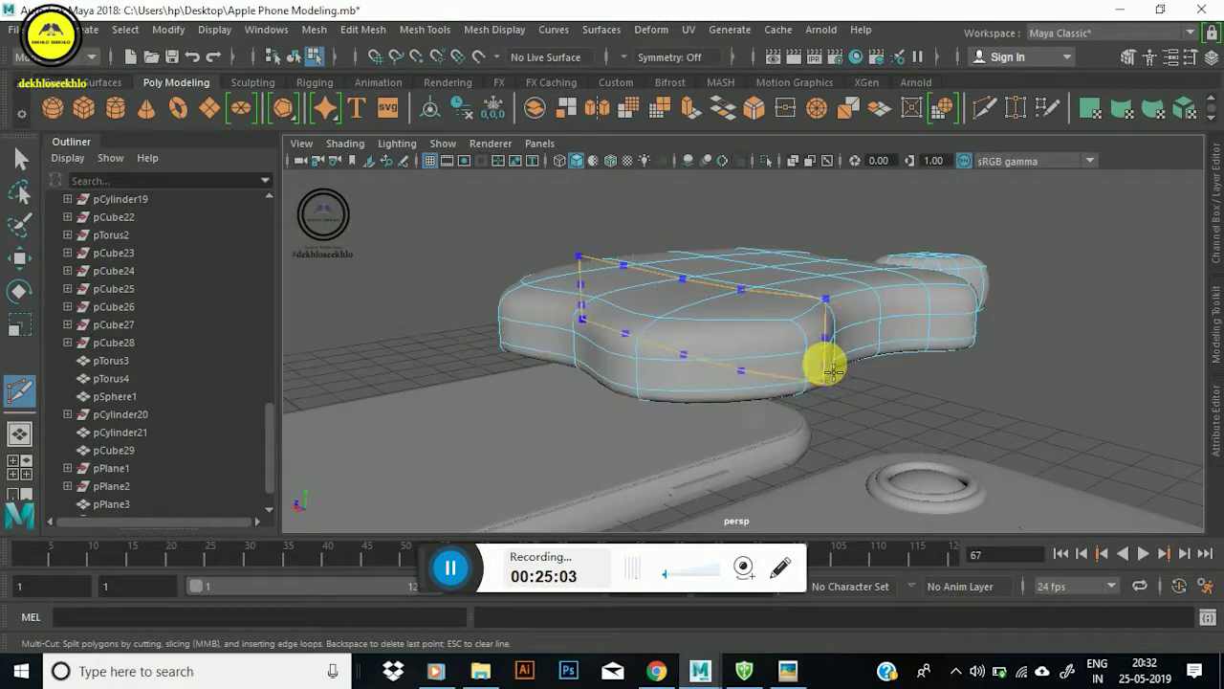
key(Return)
Cut more edges along the logo's lower sides, including a vertical edge on its side.
click(833, 346)
scroll(823, 328, up, 5)
scroll(829, 328, down, 5)
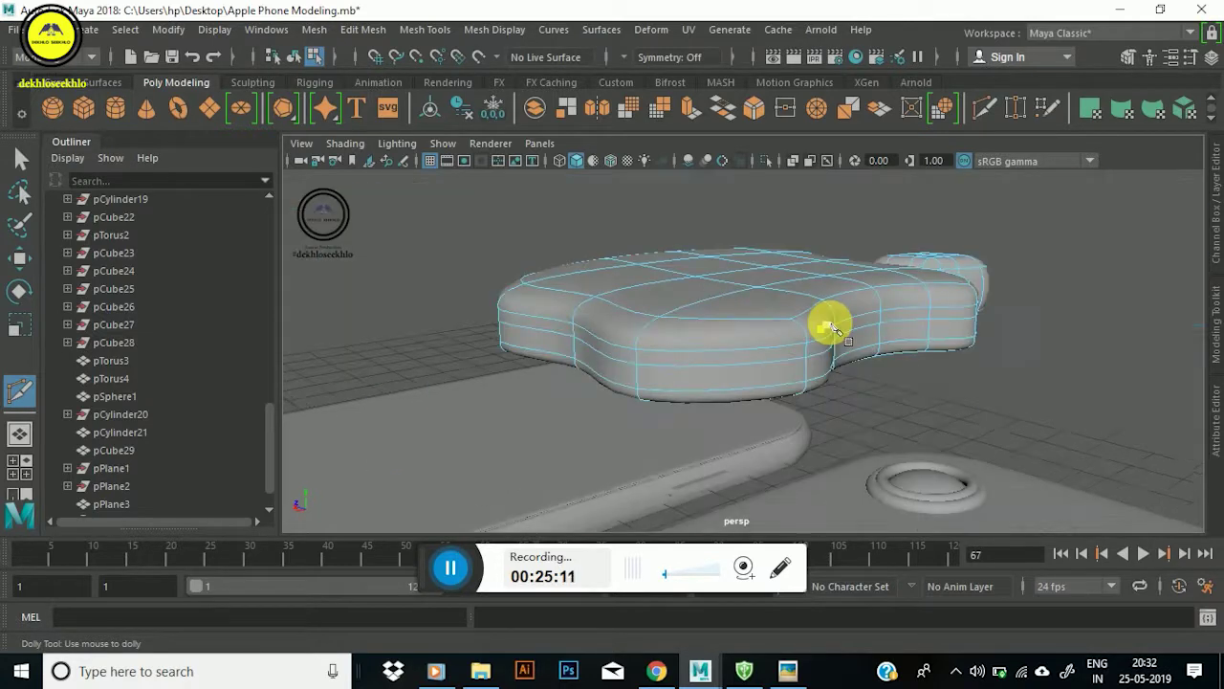
scroll(833, 330, up, 5)
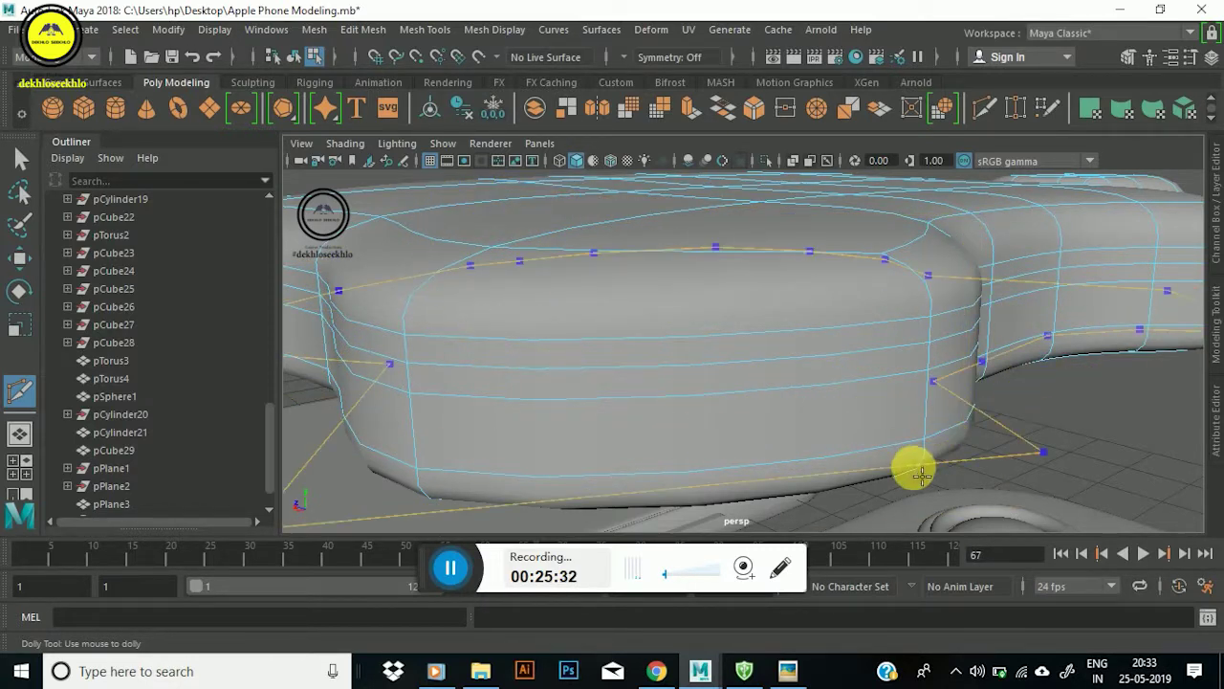
ctrl+click(926, 470)
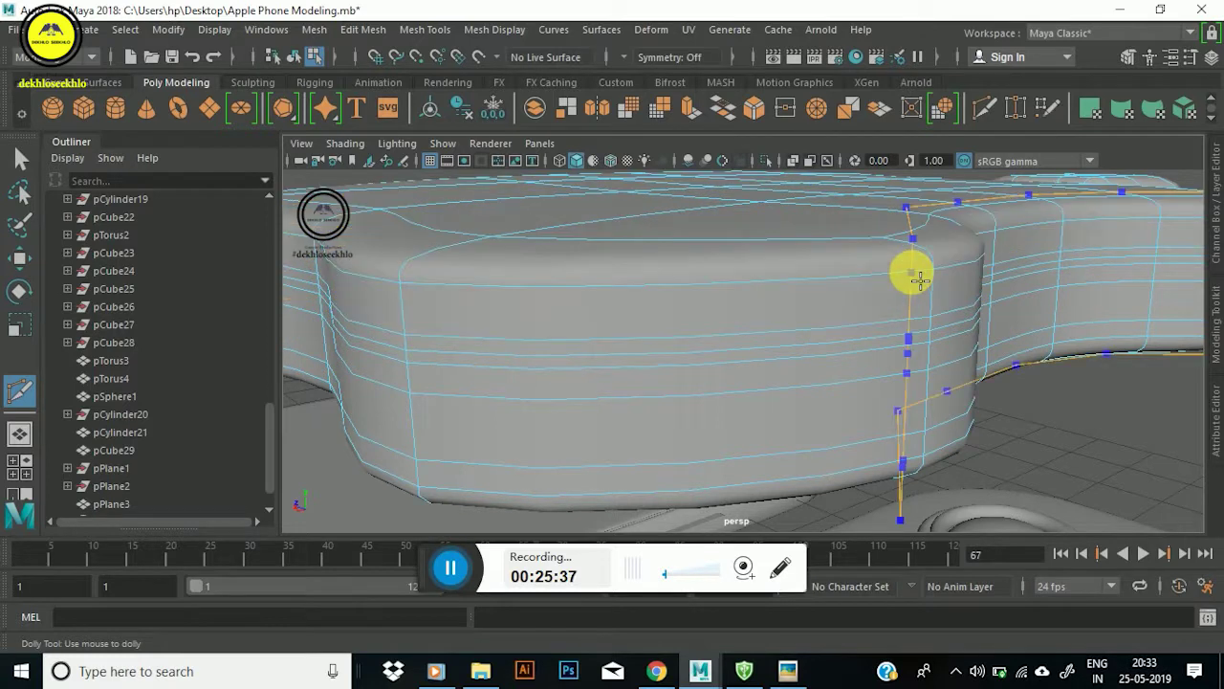
ctrl+click(929, 445)
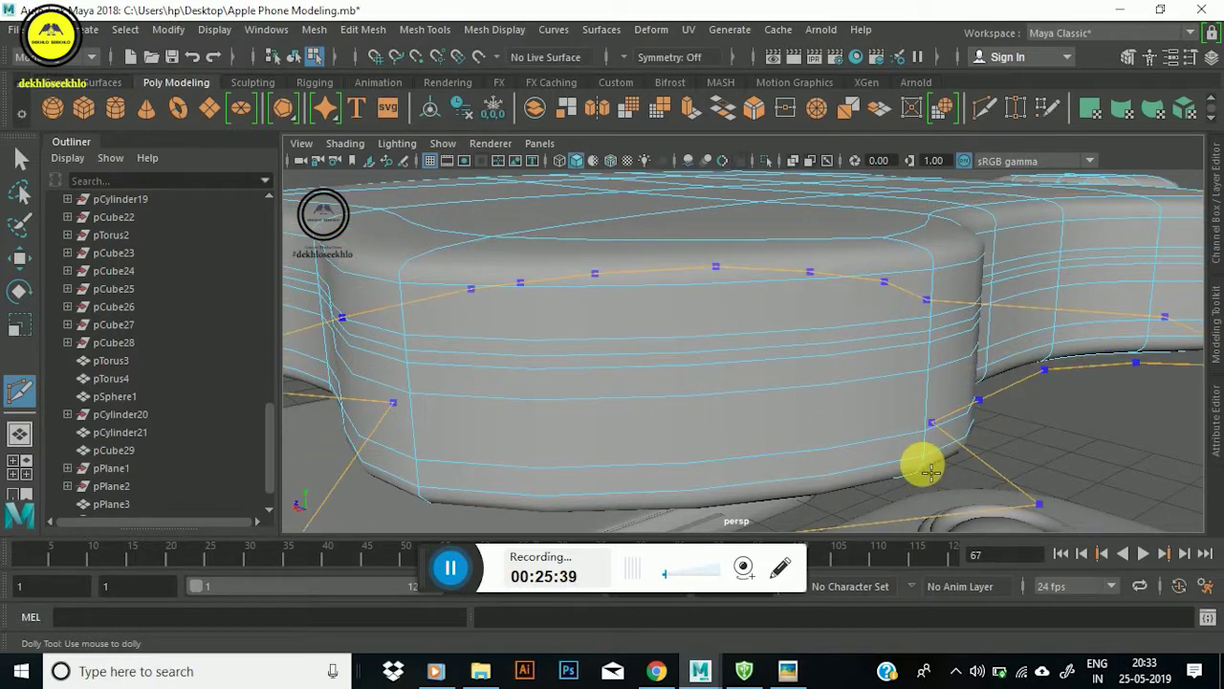
scroll(924, 423, down, 5)
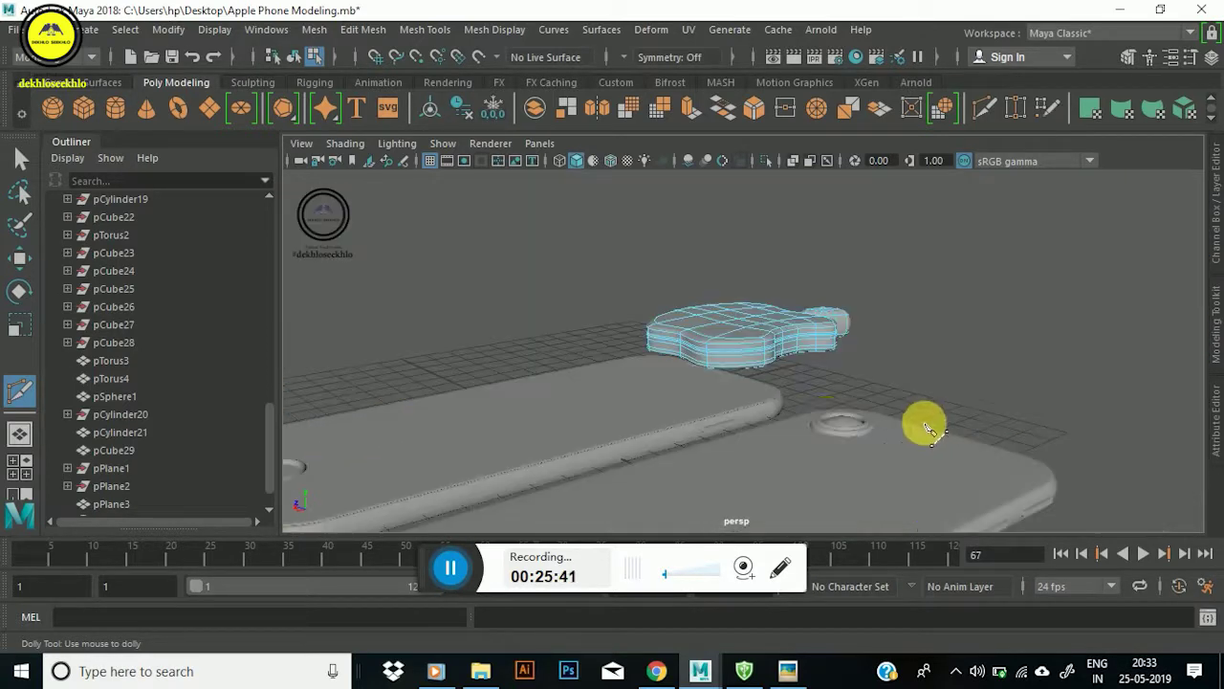
scroll(813, 363, up, 3)
scroll(802, 323, up, 3)
scroll(801, 323, down, 1)
scroll(808, 321, down, 1)
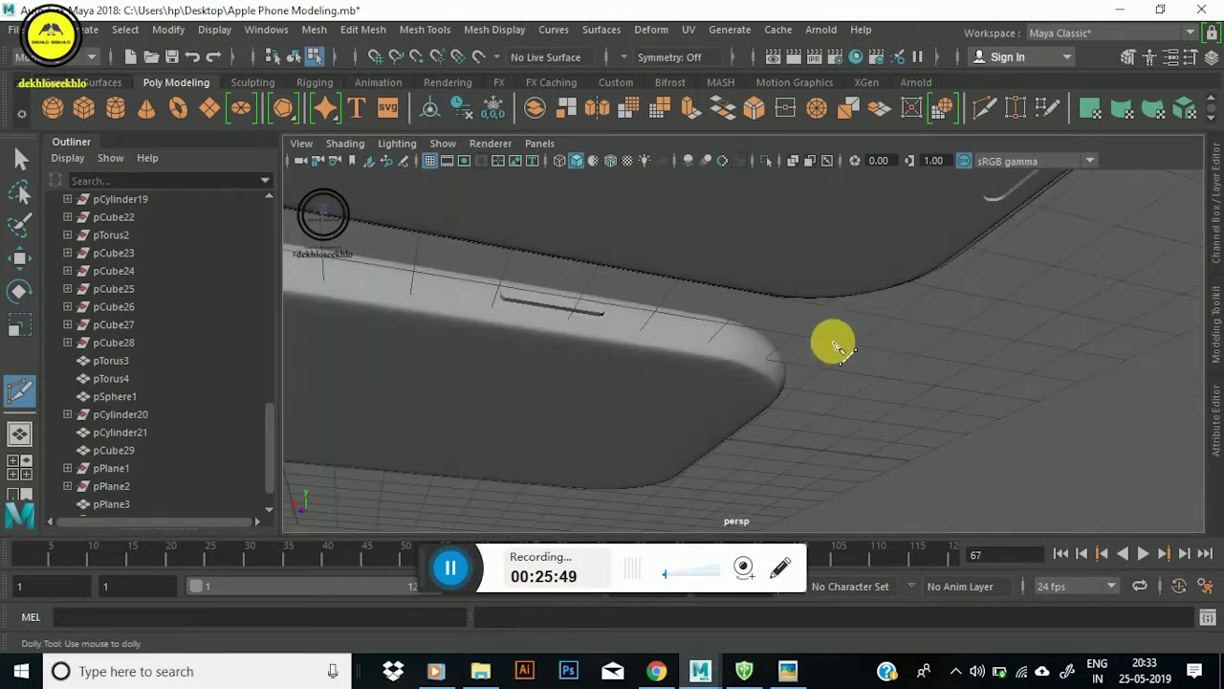
scroll(815, 319, down, 1)
mouse_move(822, 306)
alt+mouse_down()
mouse_move(683, 391)
mouse_move(511, 262)
mouse_move(829, 309)
mouse_move(765, 402)
alt+mouse_up()
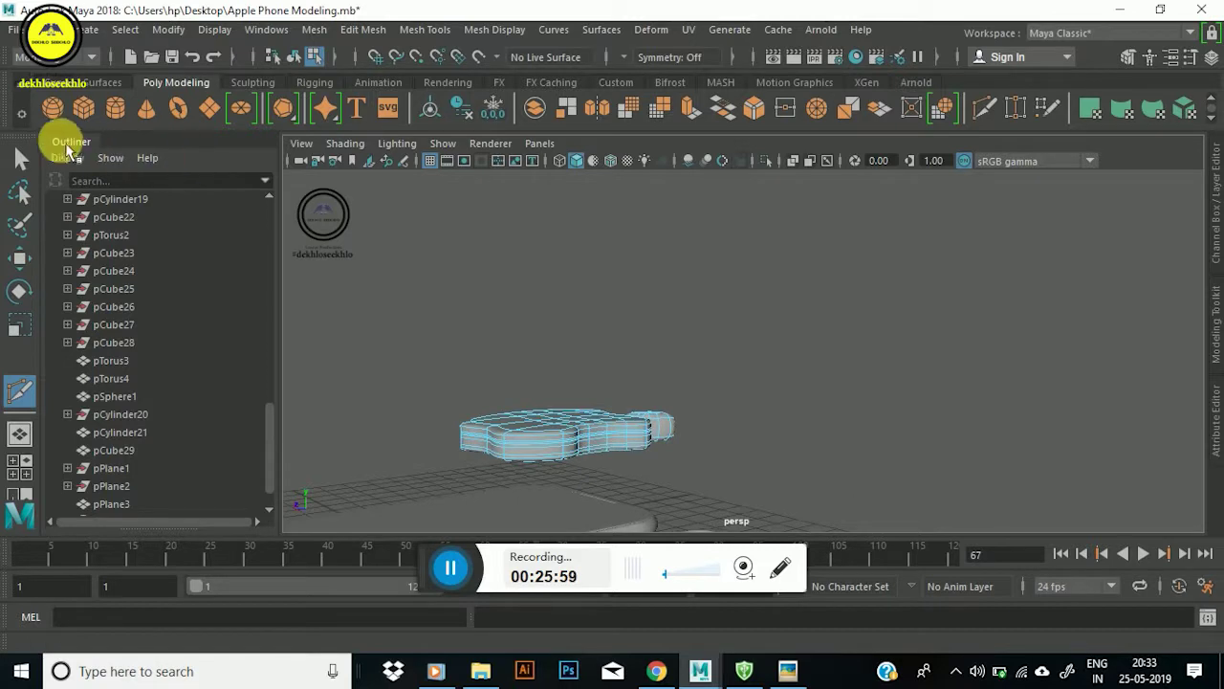
Hide the scene hierarchy and bring the apple logo pieces into view above the phones.
click(60, 140)
scroll(390, 516, up, 1)
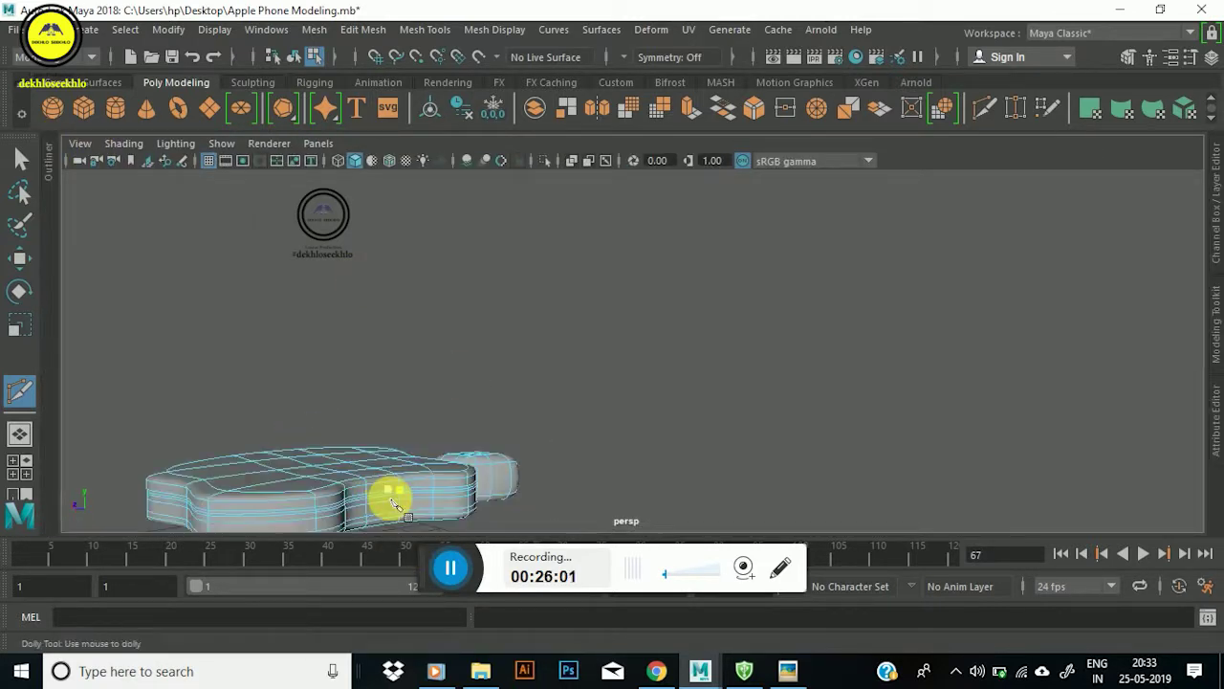
scroll(498, 393, up, 2)
scroll(559, 335, up, 2)
mouse_move(565, 331)
alt+middle_down()
mouse_move(590, 361)
mouse_move(604, 334)
mouse_move(663, 362)
alt+middle_up()
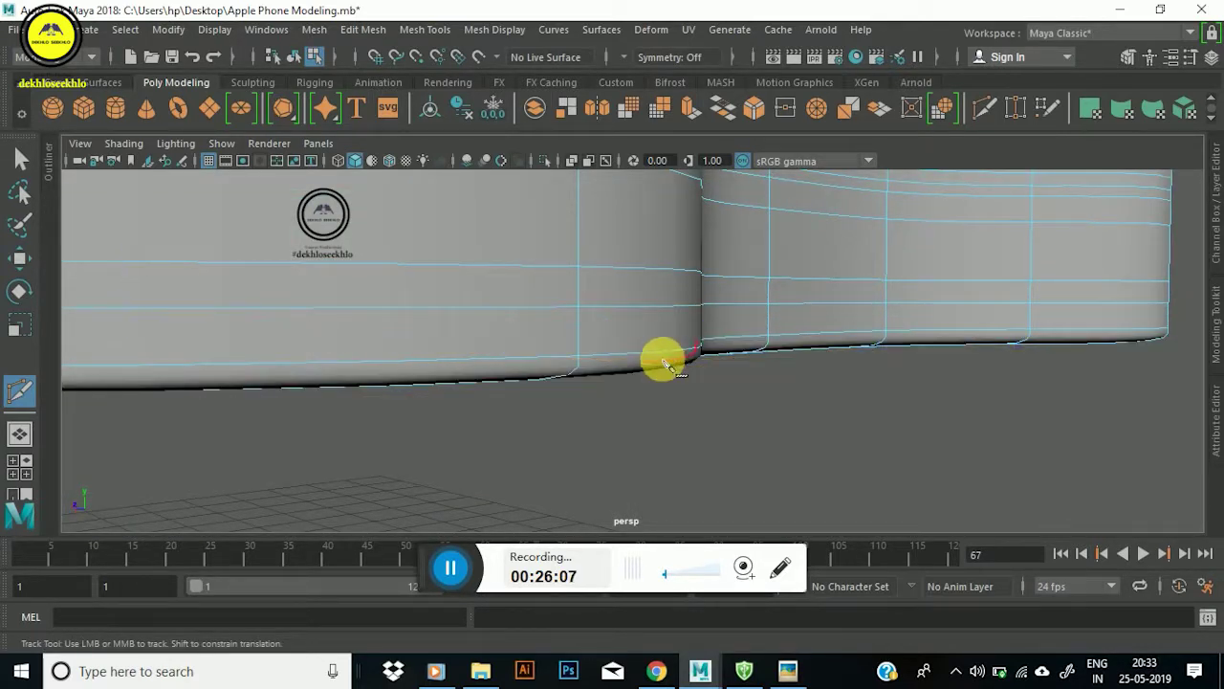
scroll(660, 368, down, 5)
scroll(605, 292, up, 5)
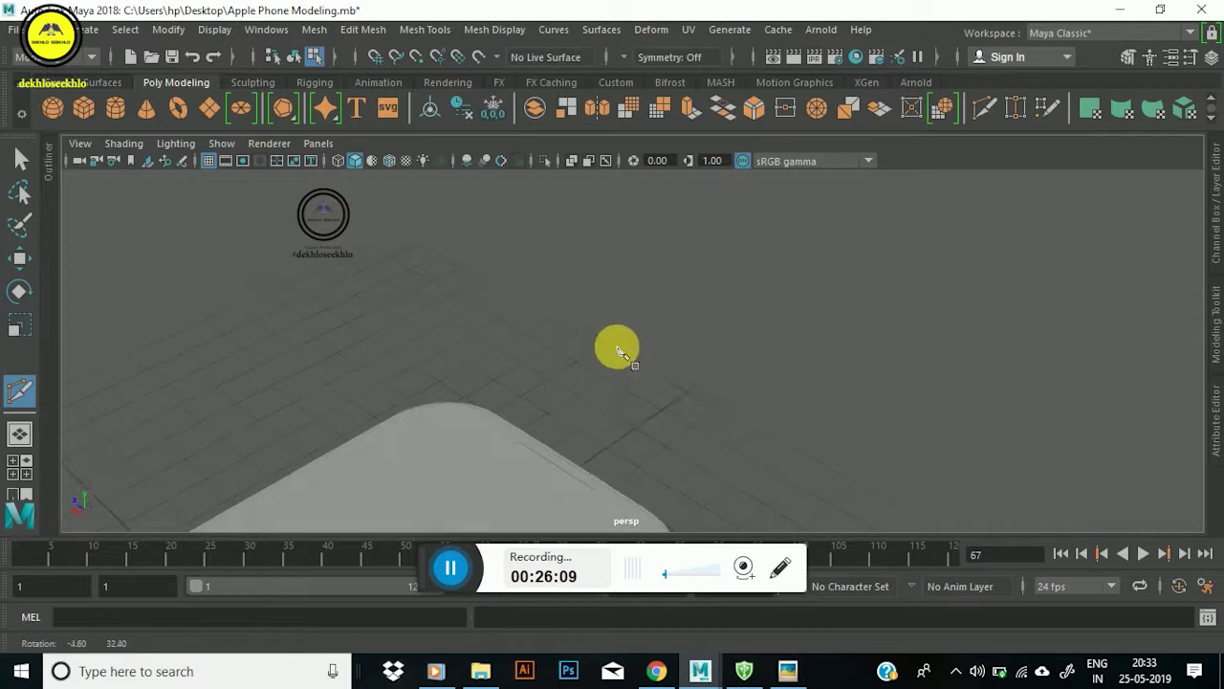
alt+drag(618, 347, 631, 224)
scroll(650, 306, up, 3)
alt+drag(652, 343, 667, 348)
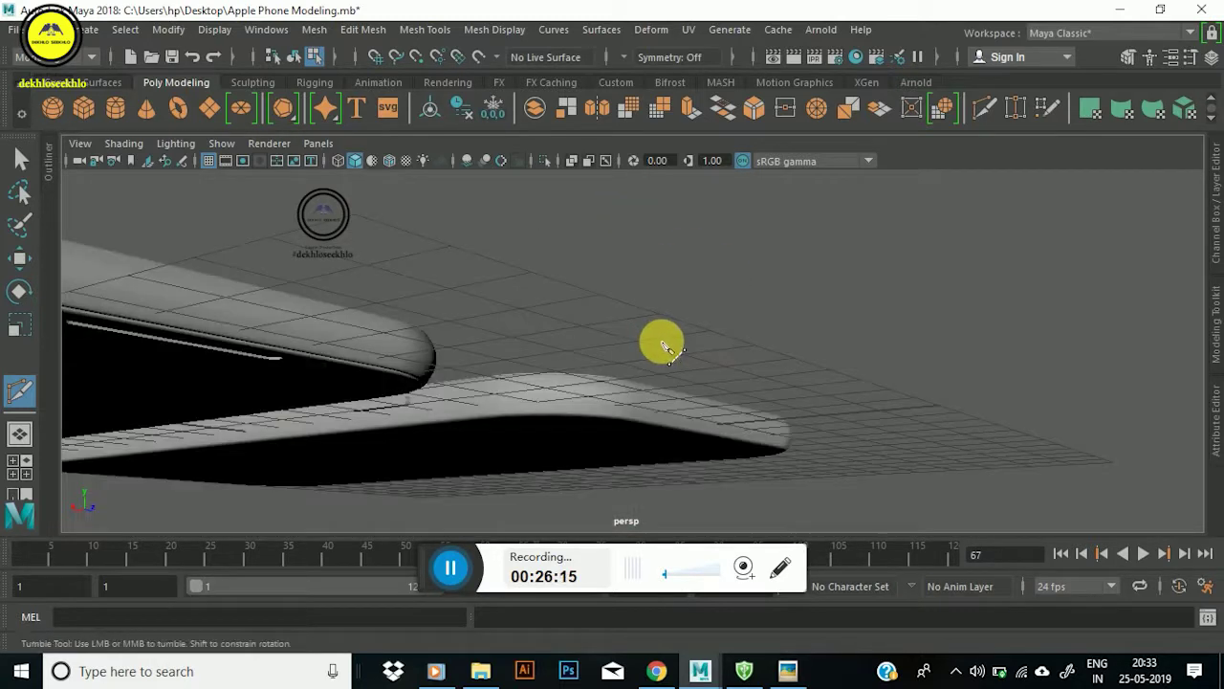
alt+drag(535, 349, 581, 292)
mouse_move(476, 274)
alt+mouse_down()
mouse_move(505, 308)
mouse_move(356, 308)
mouse_move(322, 276)
mouse_move(513, 322)
alt+mouse_up()
scroll(369, 246, up, 3)
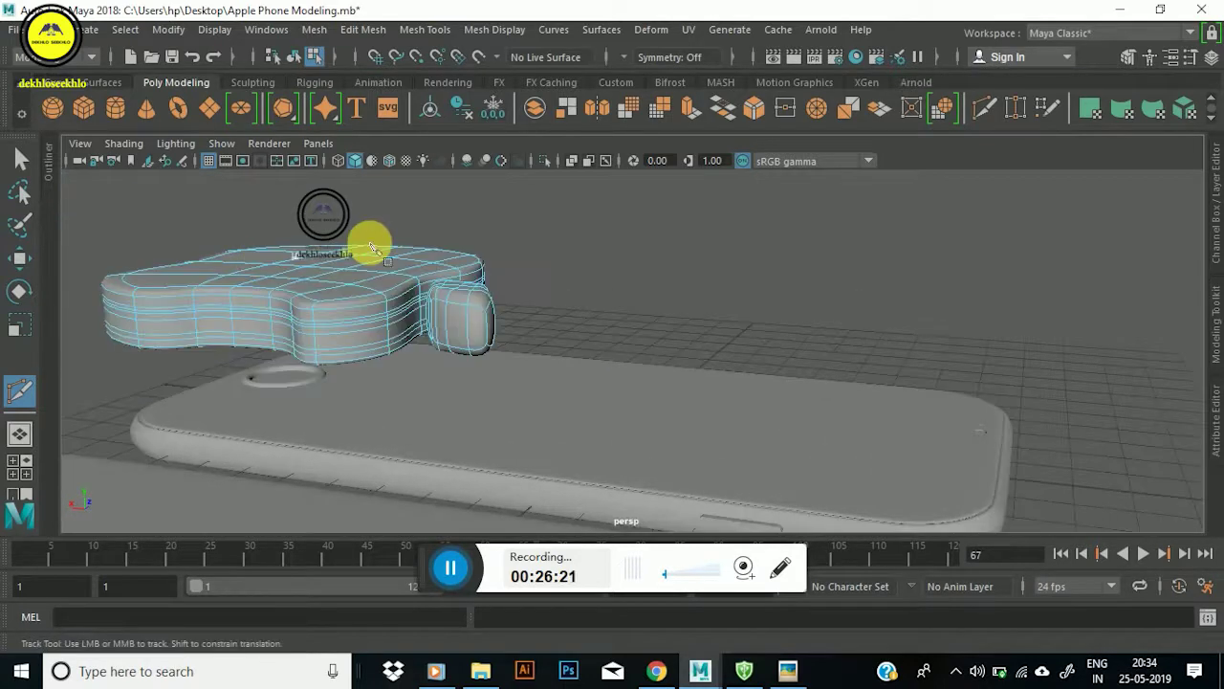
scroll(583, 277, up, 3)
alt+middle_drag(585, 279, 508, 262)
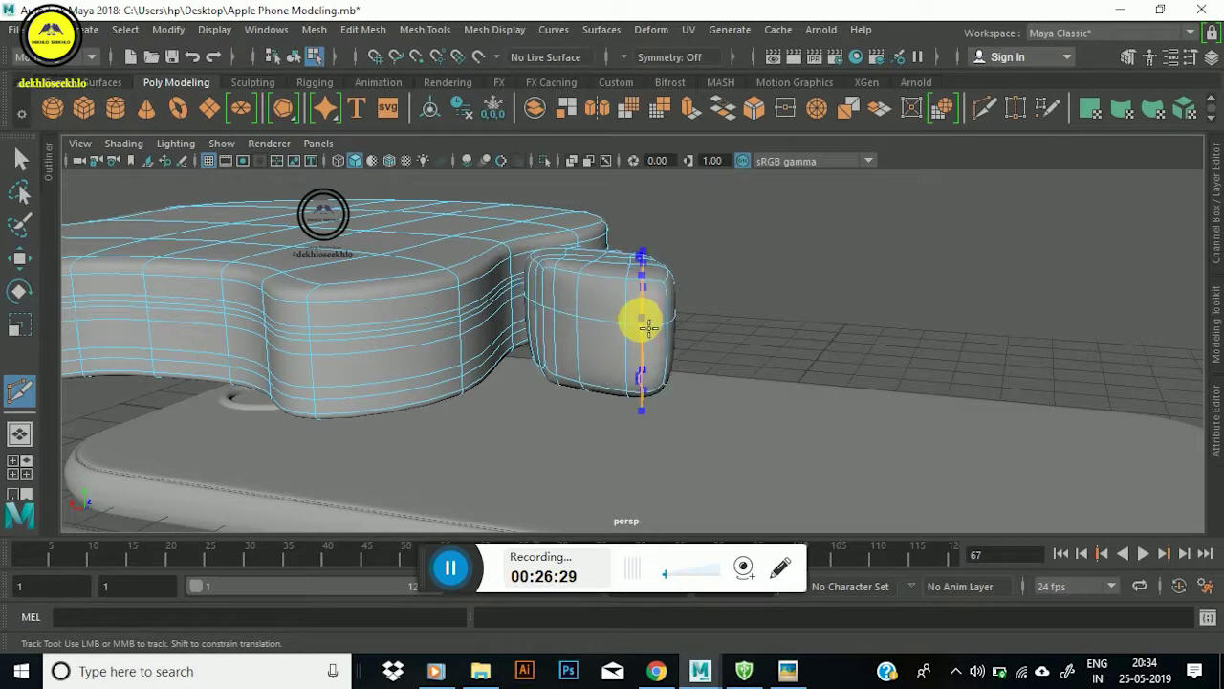
Cut a horizontal and a vertical edge loop through the leaf piece.
click(638, 383)
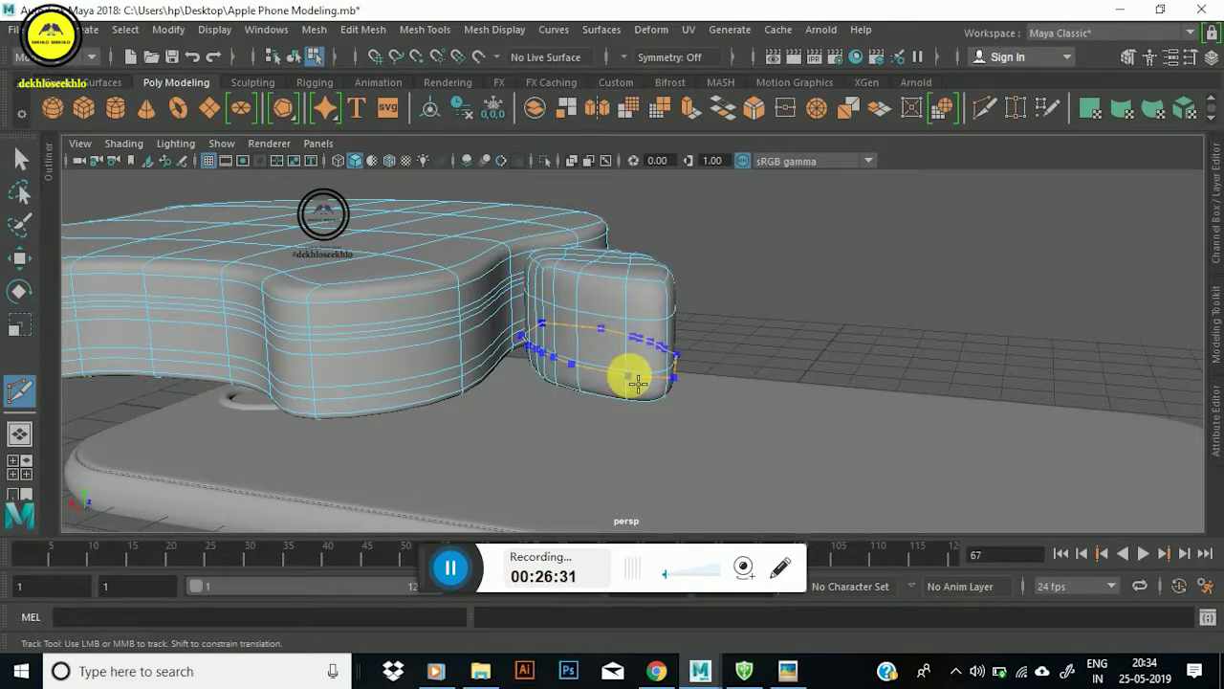
mouse_move(638, 329)
mouse_down()
mouse_move(639, 303)
mouse_move(640, 318)
mouse_move(668, 334)
mouse_up()
click(640, 303)
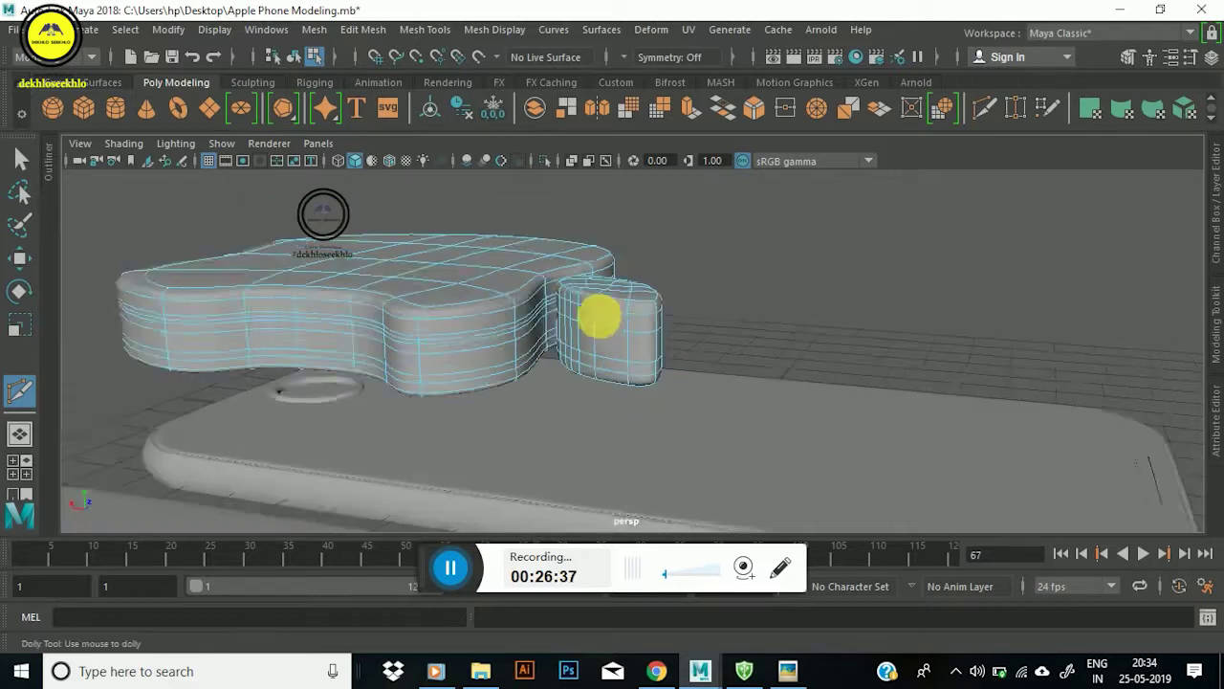
mouse_move(668, 335)
alt+middle_down()
mouse_move(602, 315)
mouse_move(620, 311)
alt+middle_up()
With the Move tool active, select the apple logo and leaf pieces.
key(w)
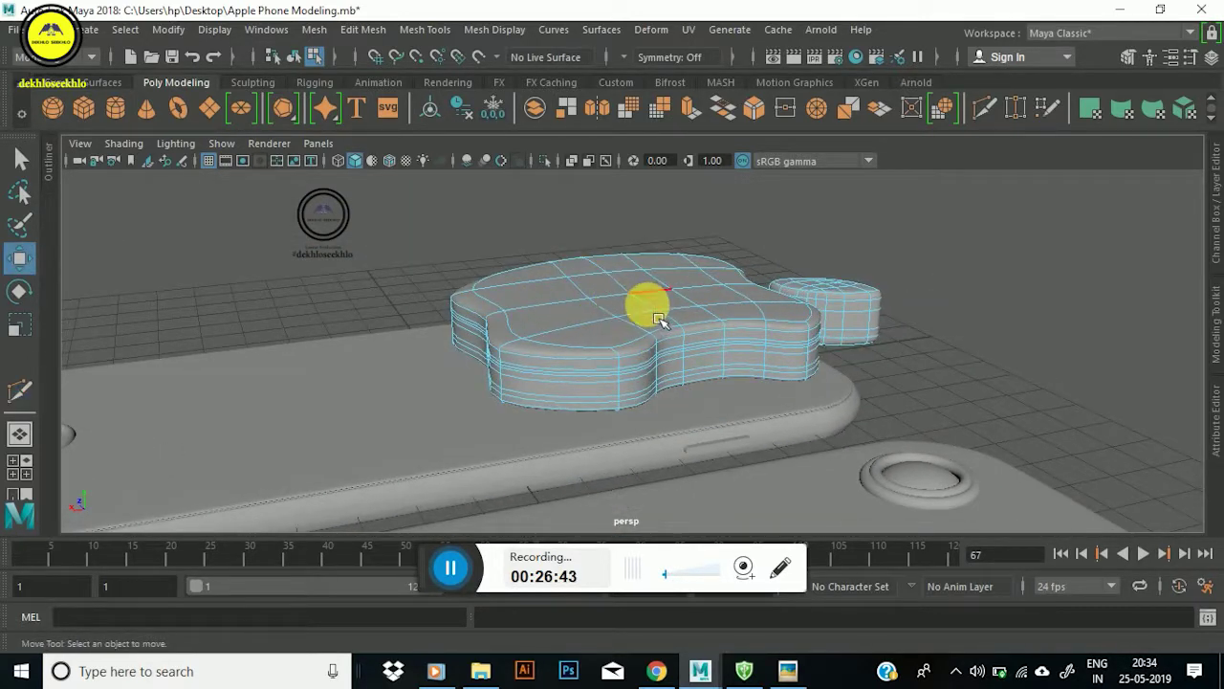
ctrl+click(715, 304)
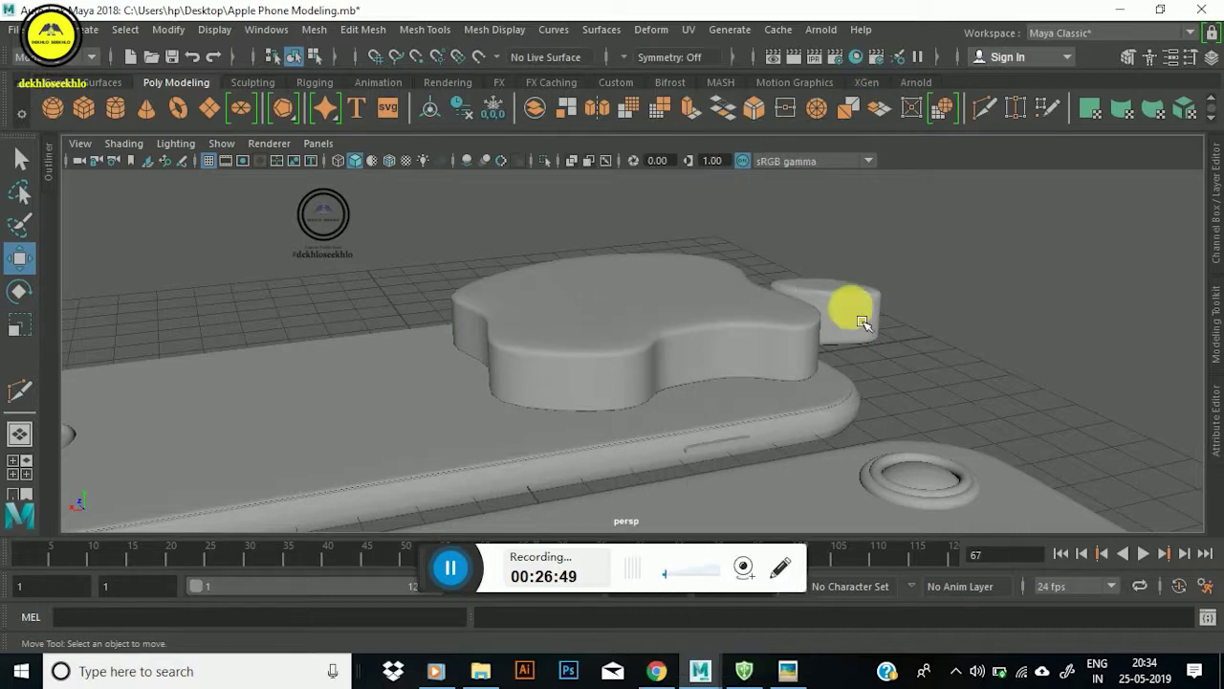
click(724, 355)
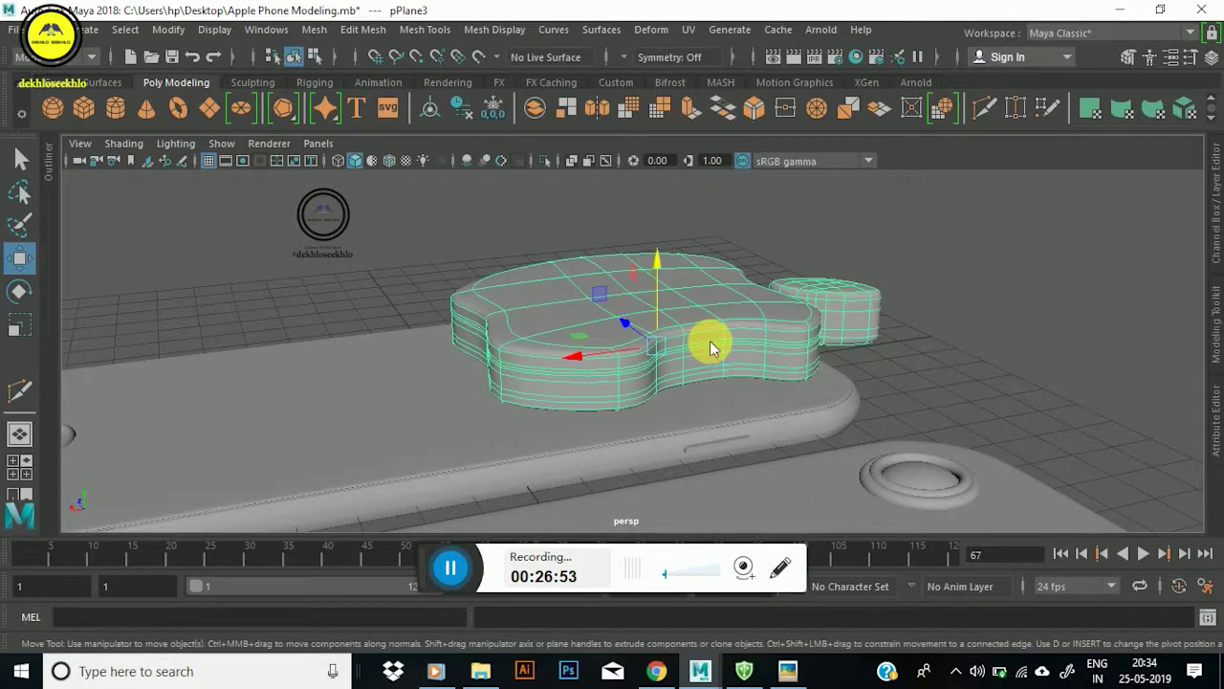
Smooth the apple logo mesh with 2 divisions.
shift+right_drag(710, 349, 703, 336)
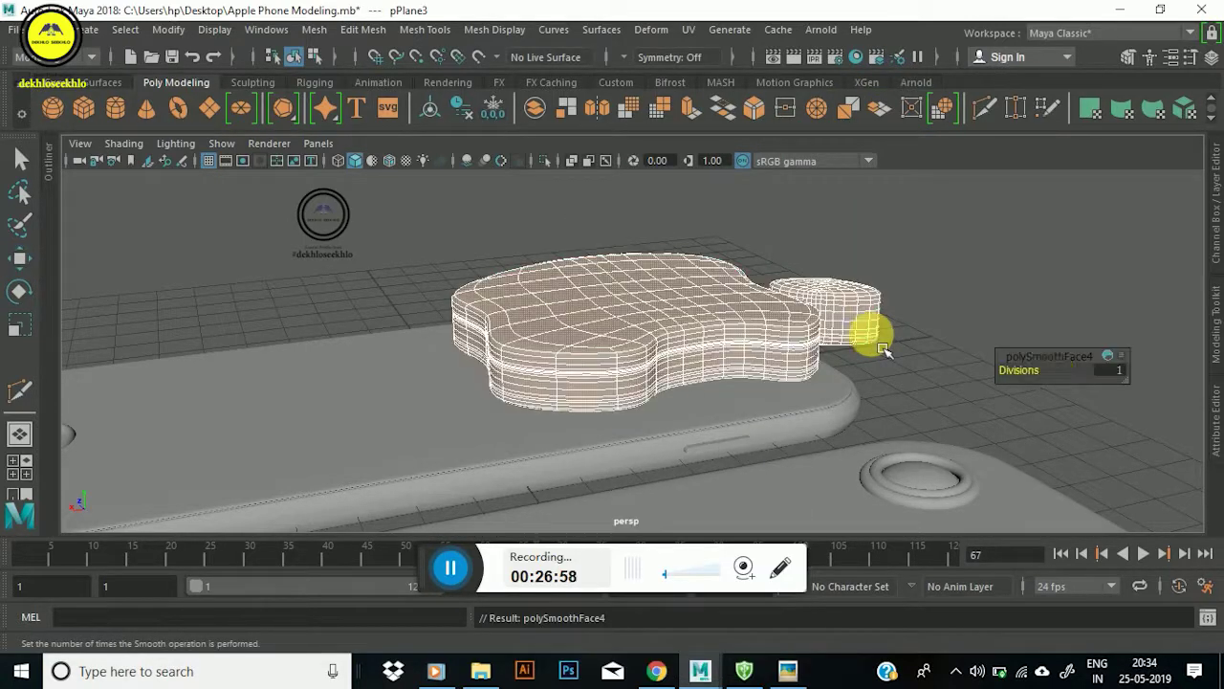
click(1108, 370)
text(2)
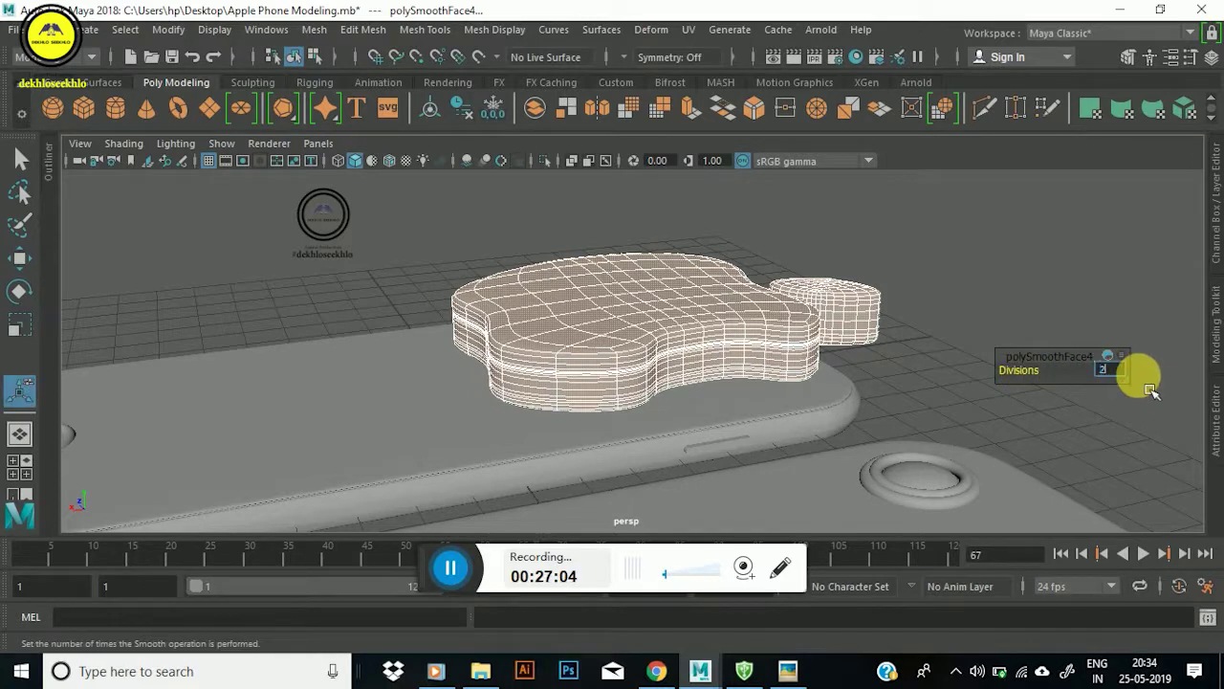
key(Return)
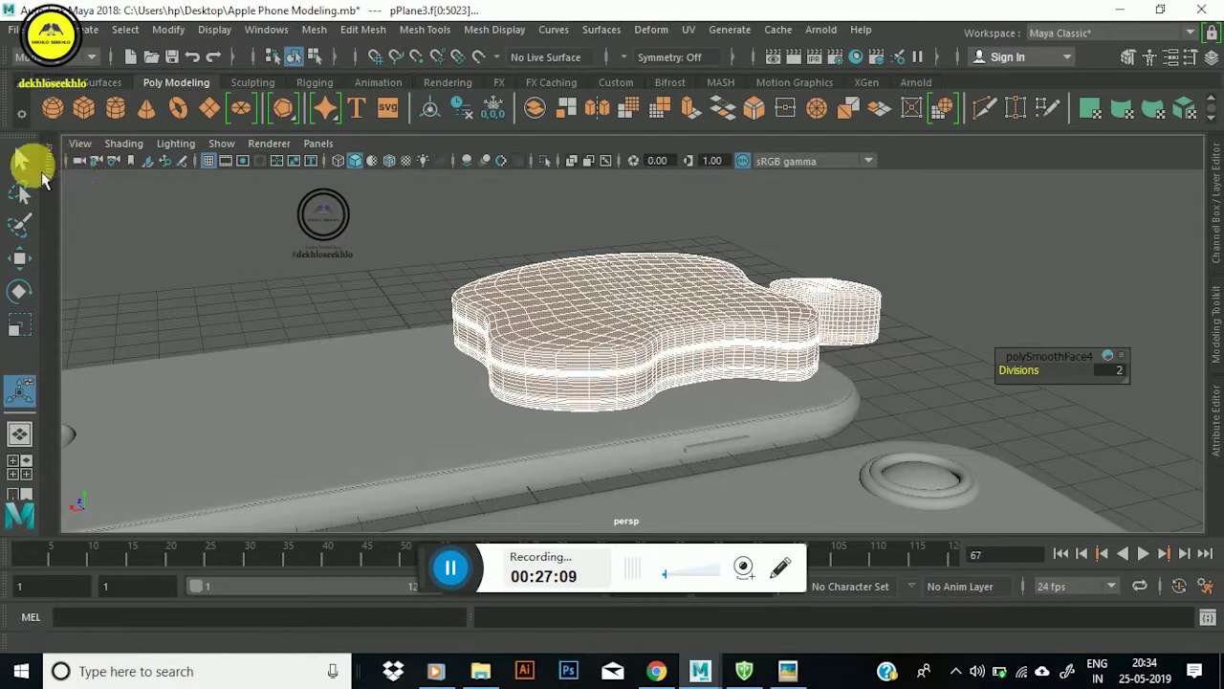
Return the mesh to Object Mode, reselect the whole apple and view it from above.
key(w)
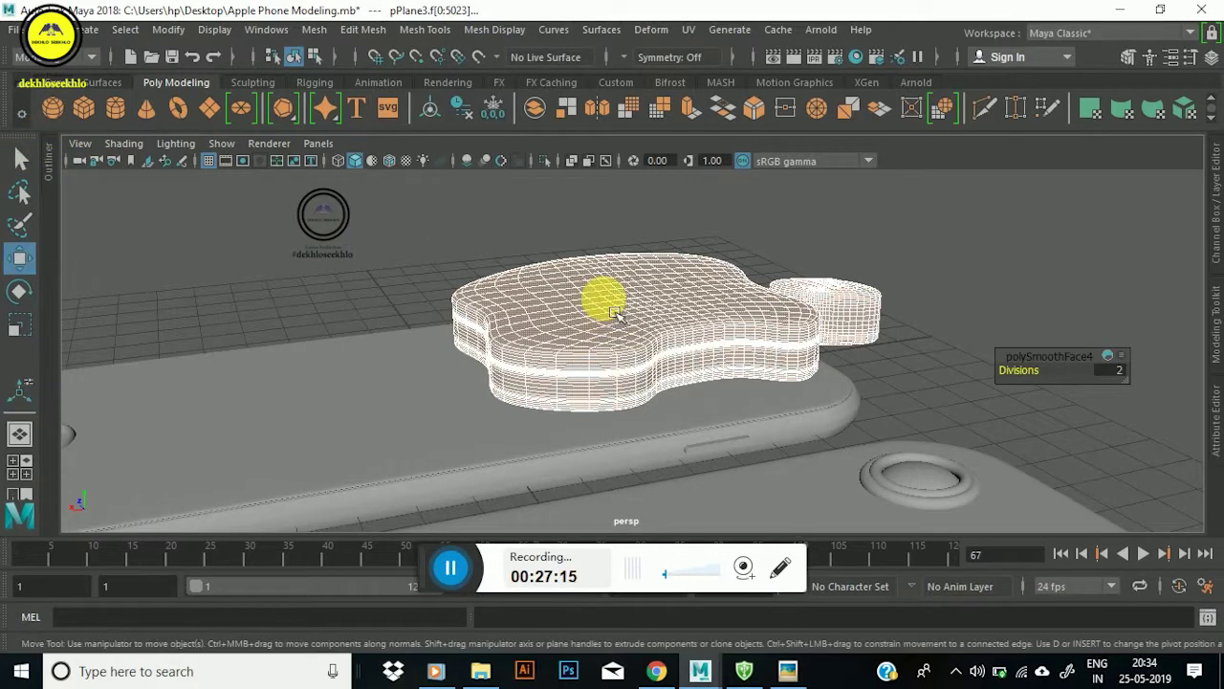
right_click(604, 301)
click(691, 127)
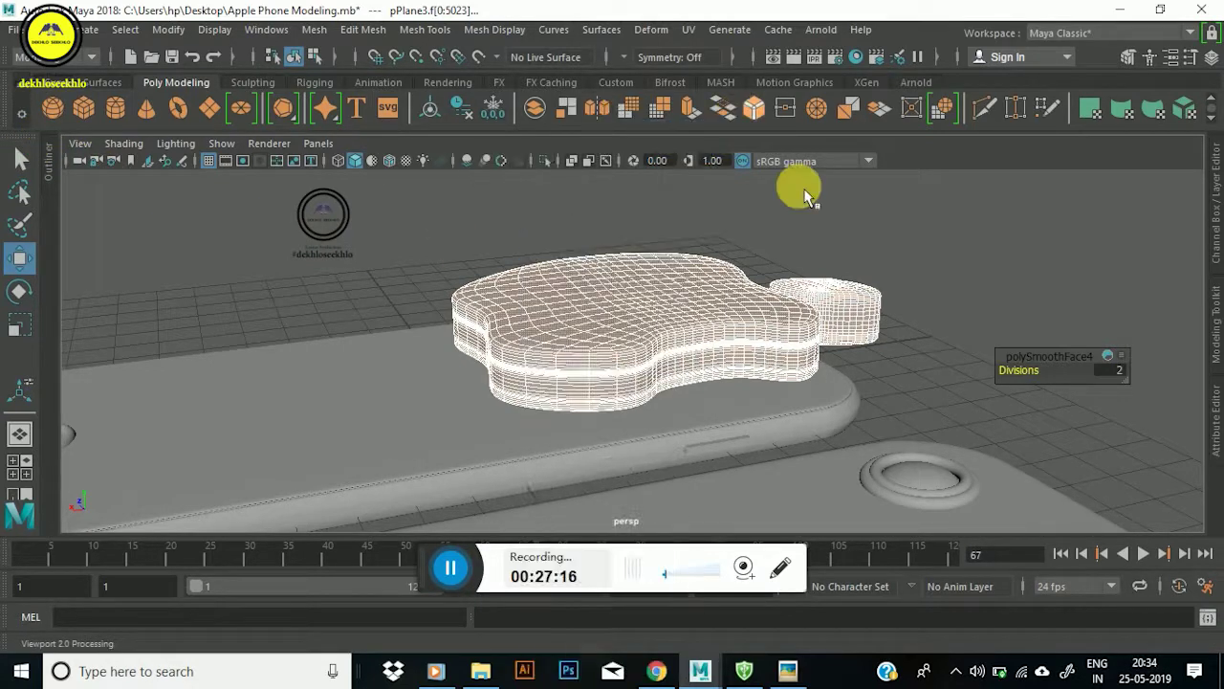
click(838, 223)
click(697, 308)
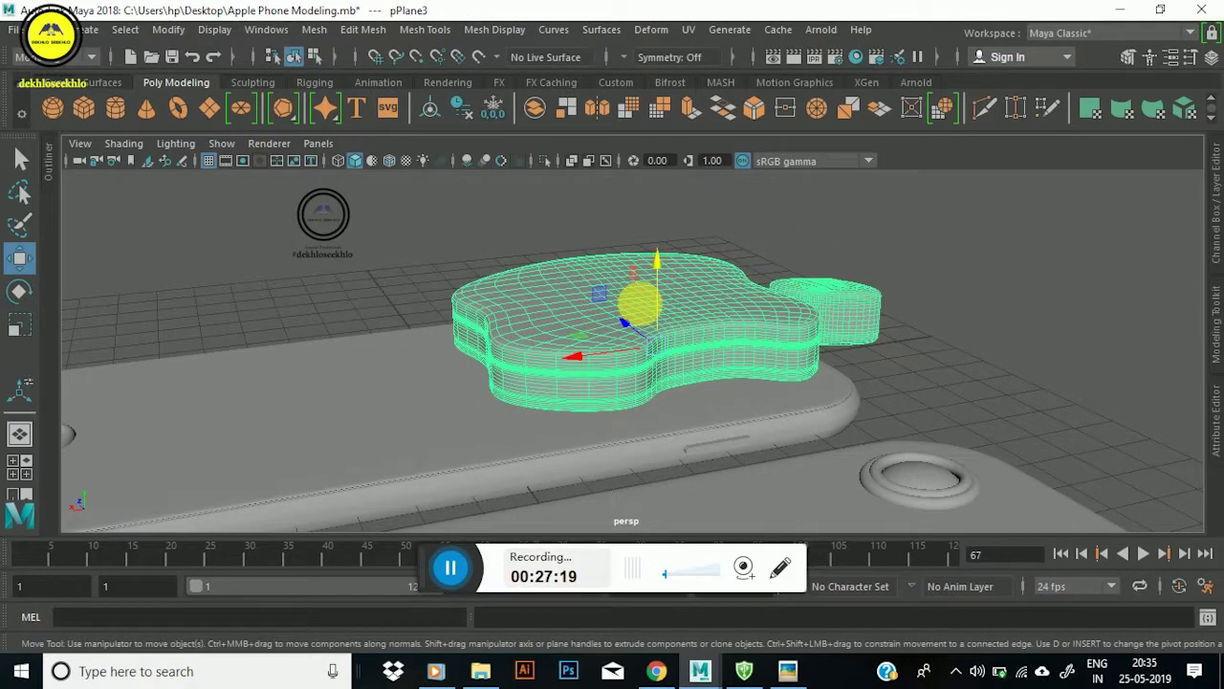
key(f)
alt+drag(690, 336, 612, 330)
Save the scene from the File menu.
click(14, 29)
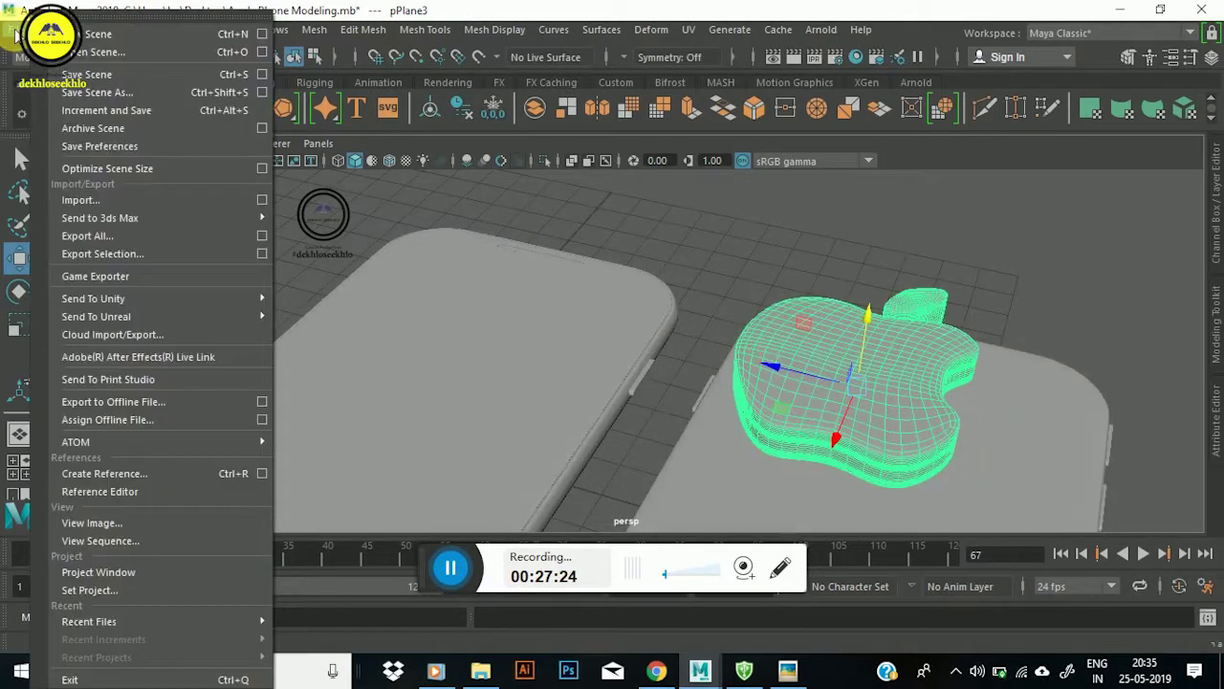
click(124, 74)
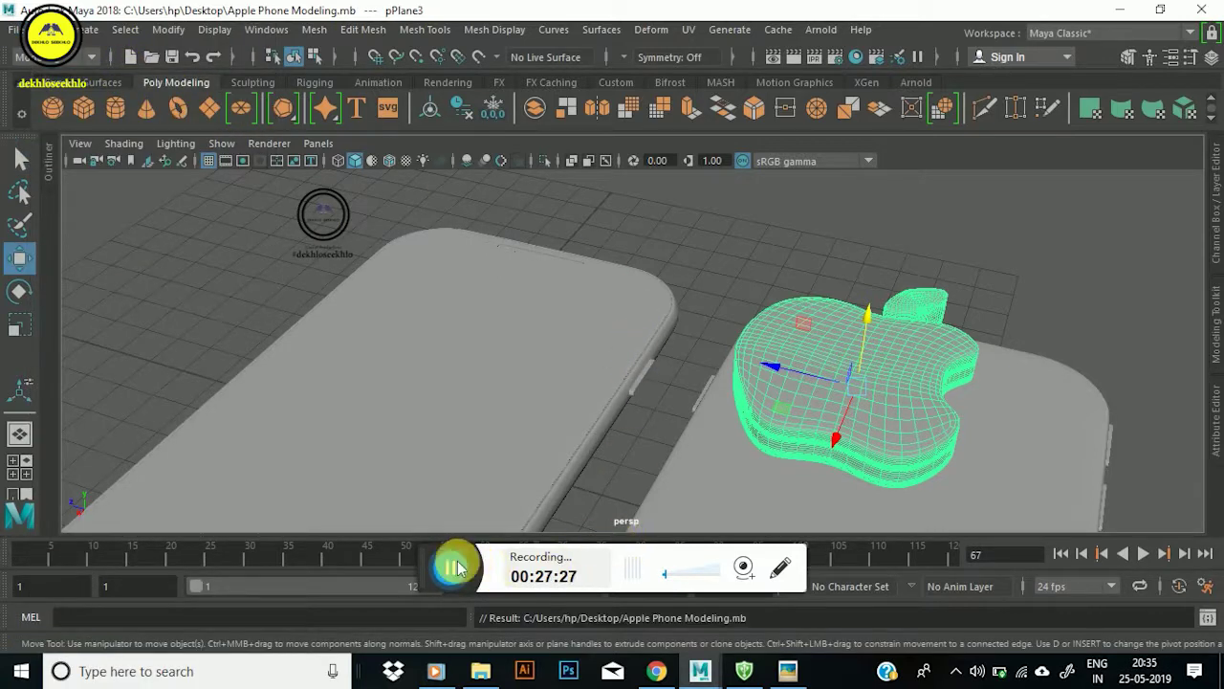
click(453, 571)
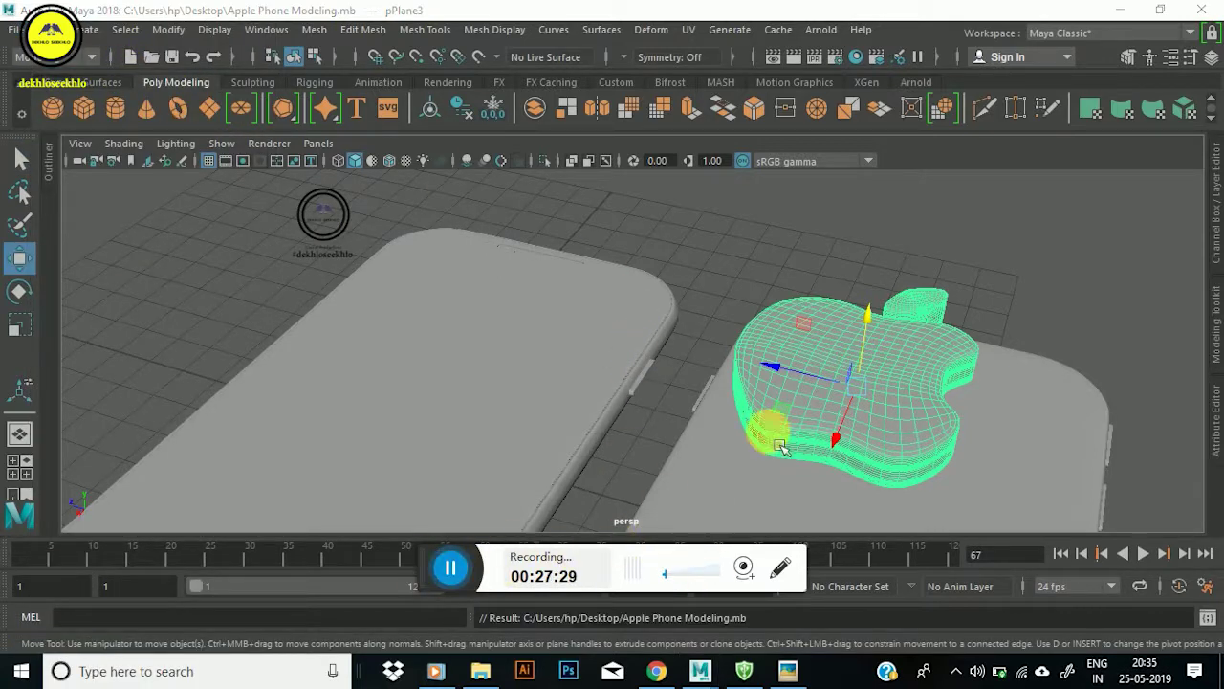
scroll(779, 353, down, 3)
scroll(690, 379, up, 2)
mouse_move(691, 380)
alt+mouse_down()
mouse_move(820, 341)
mouse_move(833, 319)
mouse_move(820, 277)
alt+mouse_up()
Maximize the top view and frame the phone and logo.
key(space)
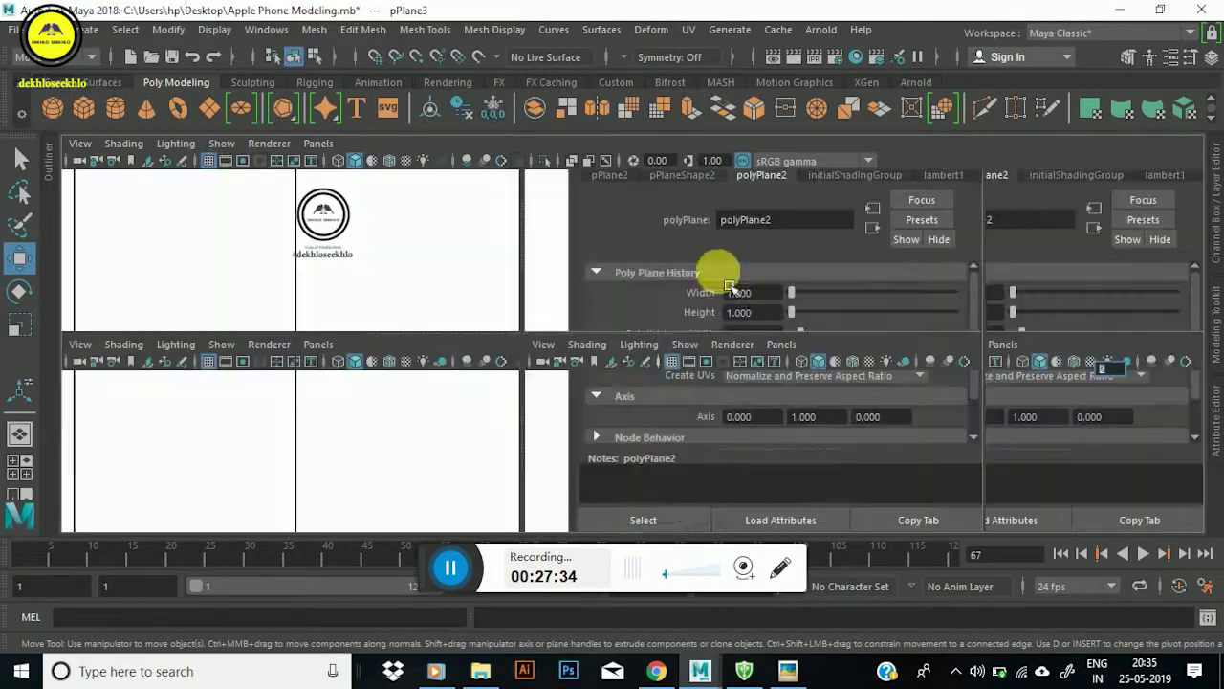
key(space)
key(f)
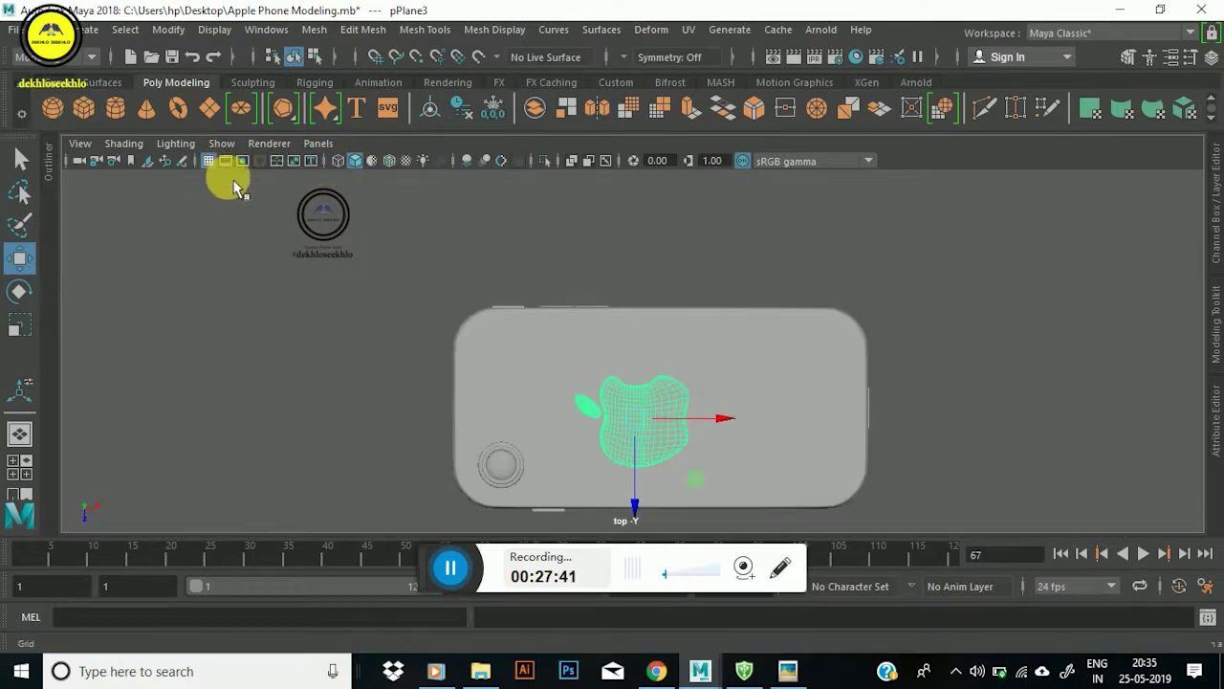
scroll(688, 418, up, 1)
Move the apple logo left and up the phone back, checking the iPhone reference photo.
scroll(732, 344, up, 2)
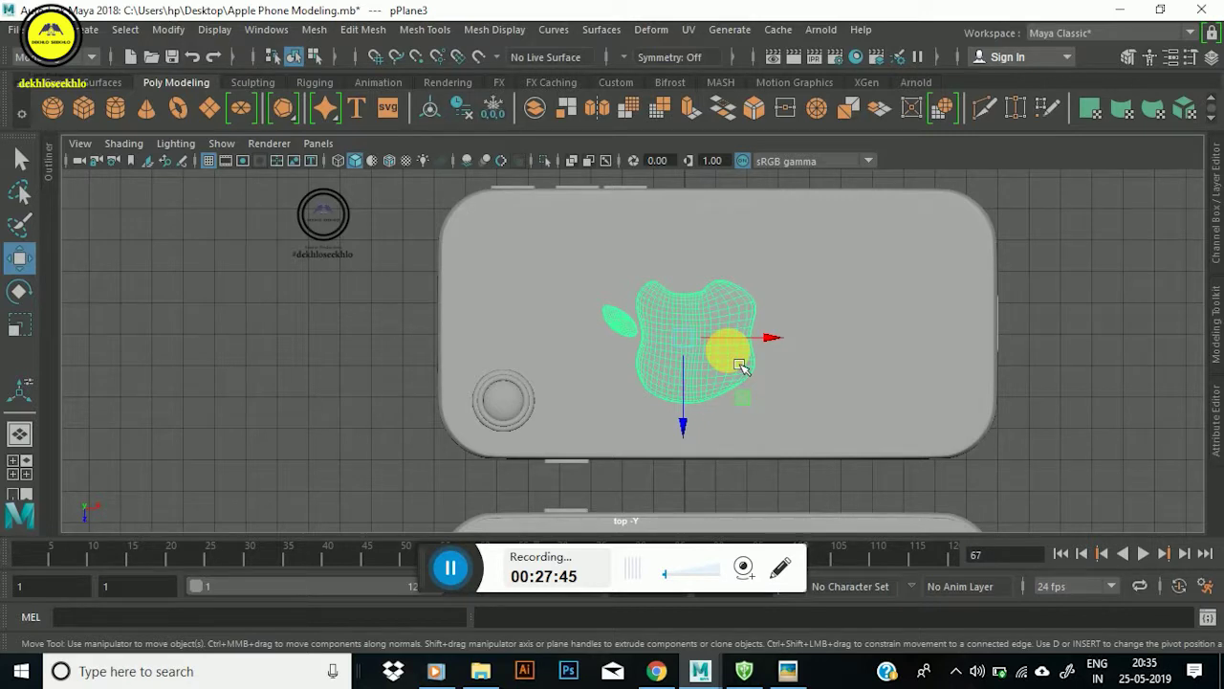
drag(738, 350, 664, 347)
click(788, 670)
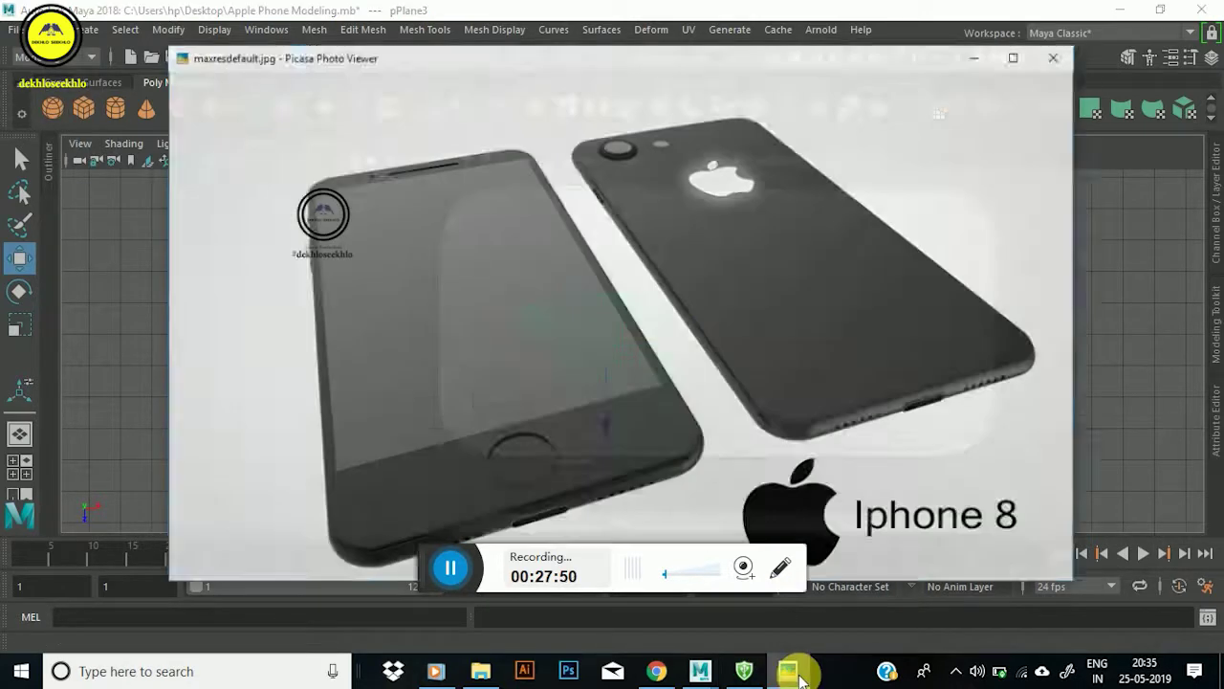
click(788, 670)
drag(611, 430, 618, 432)
click(619, 436)
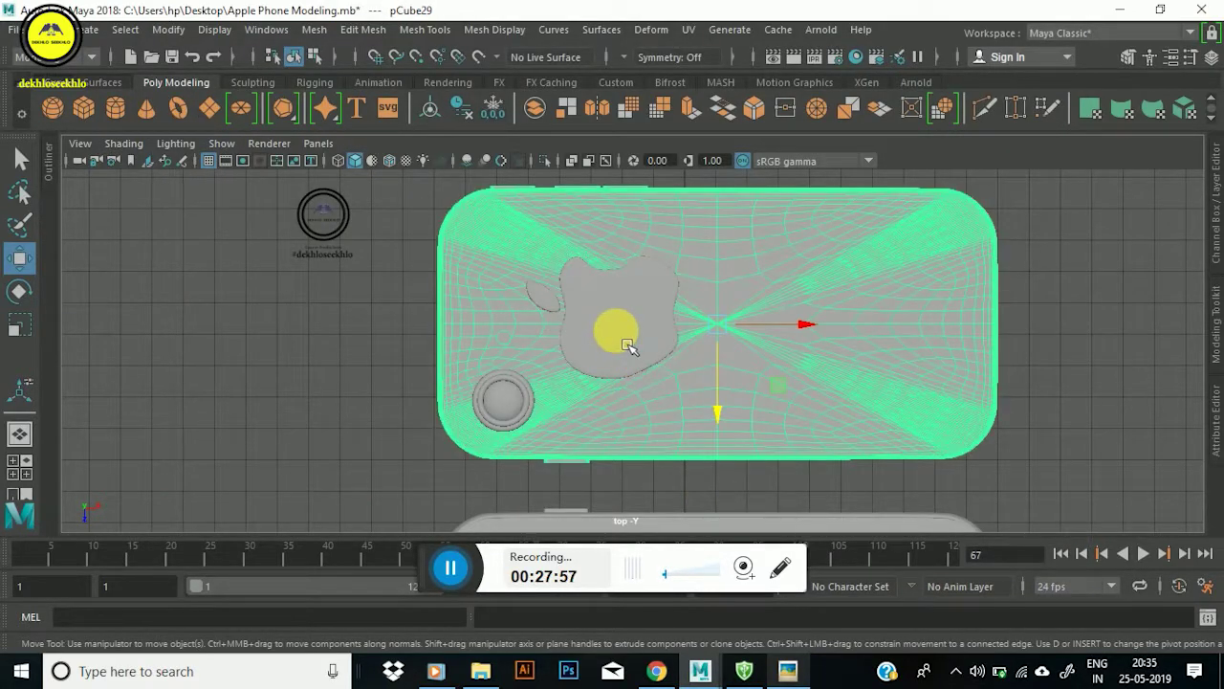
click(628, 347)
Scale the logo to about 0.178 and move it into place on the phone back.
key(r)
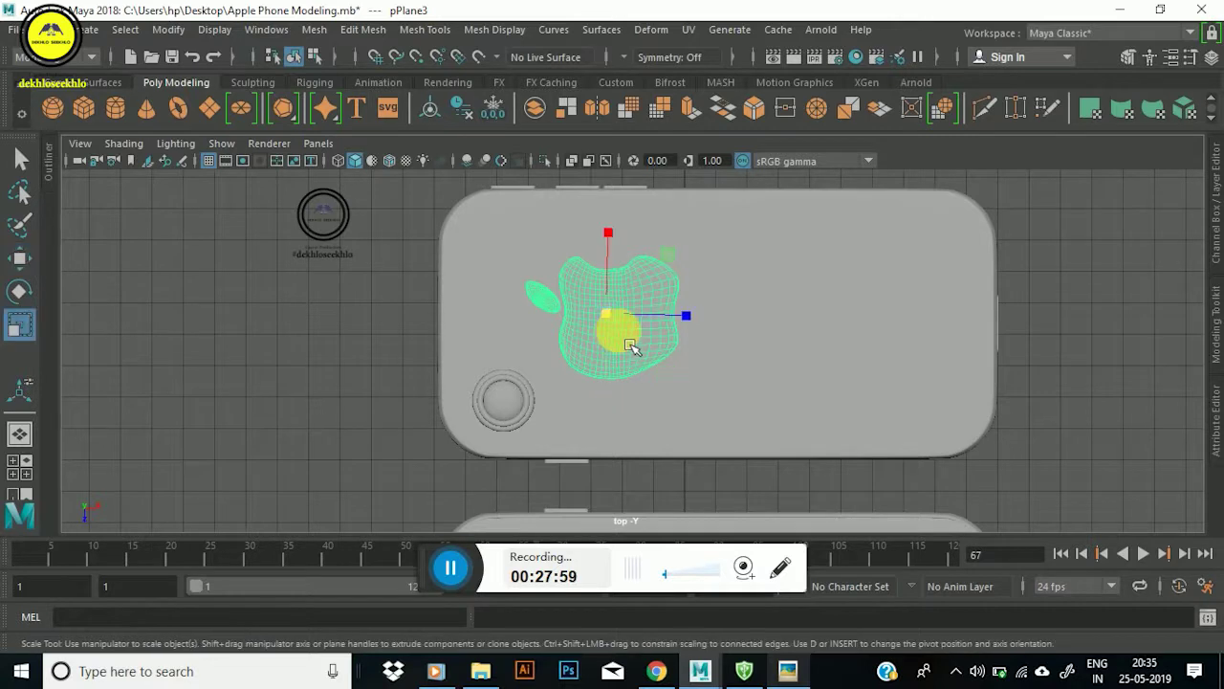
drag(628, 347, 569, 372)
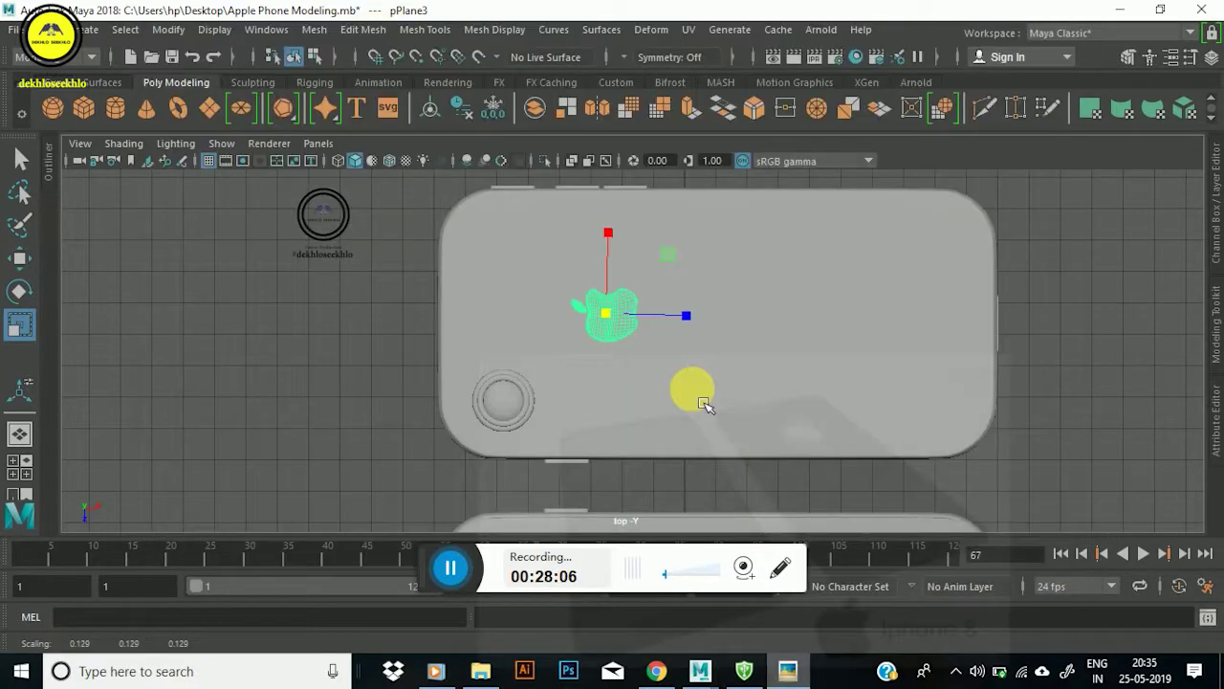
drag(633, 325, 622, 323)
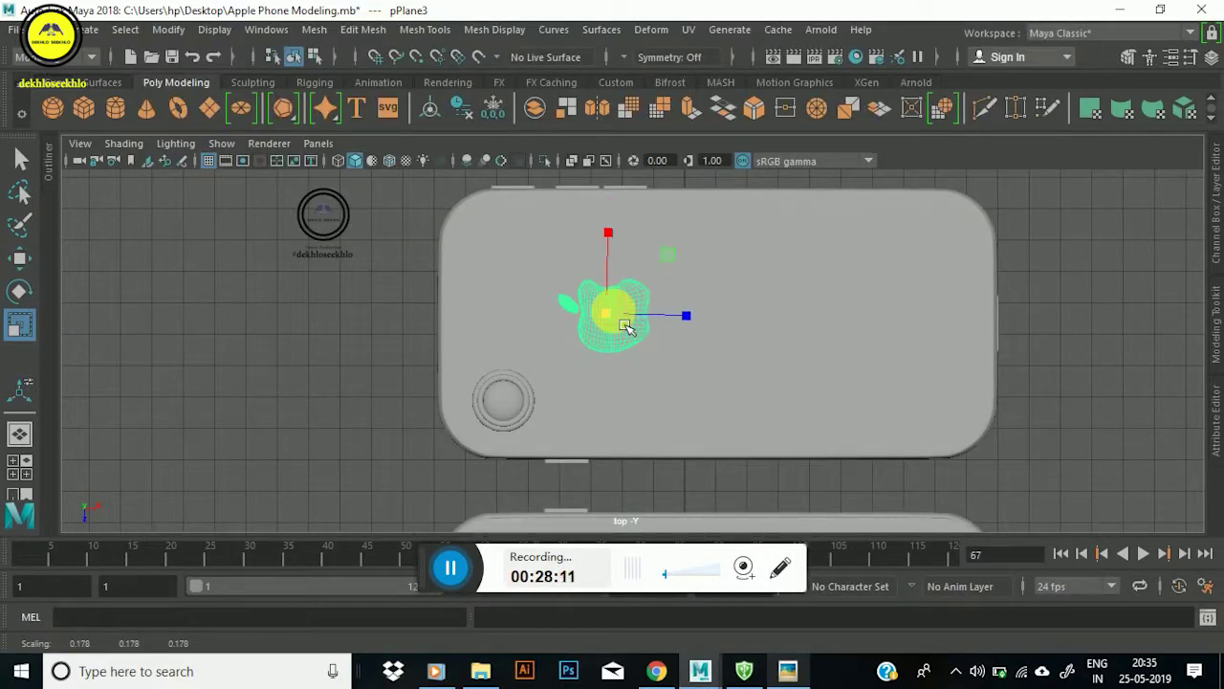
key(w)
scroll(633, 387, down, 2)
drag(633, 387, 623, 396)
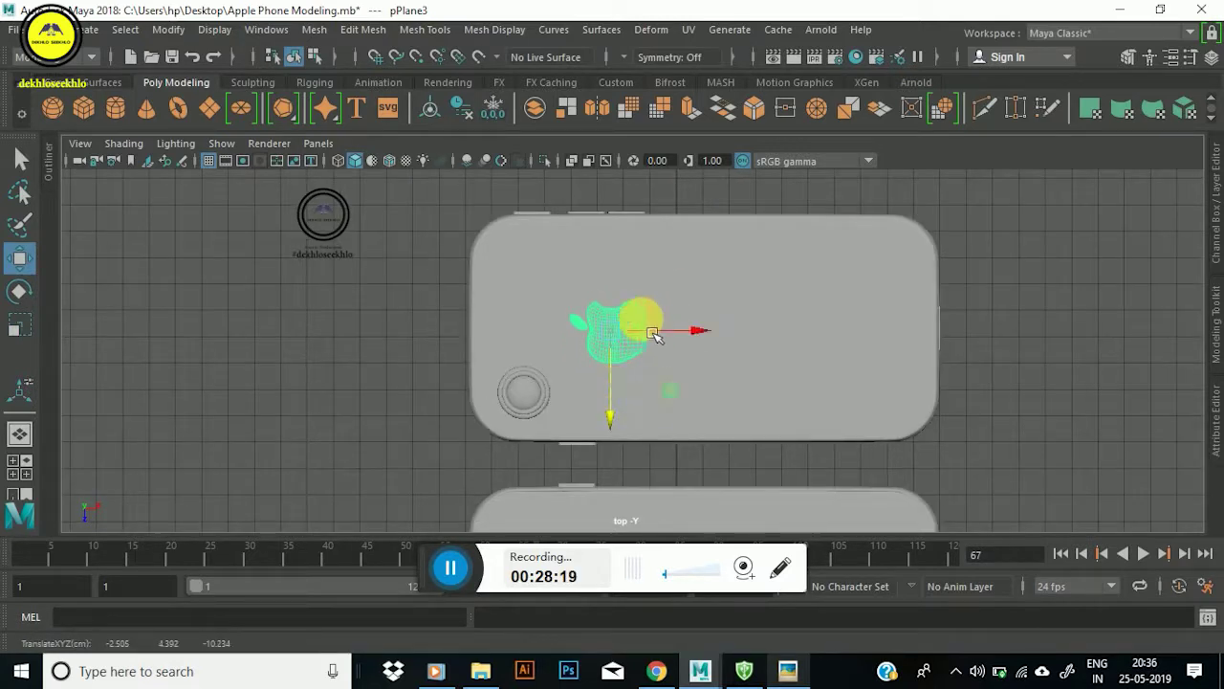
In perspective view, lower the logo to the phone surface and raise the duplicate above it.
key(space)
key(space)
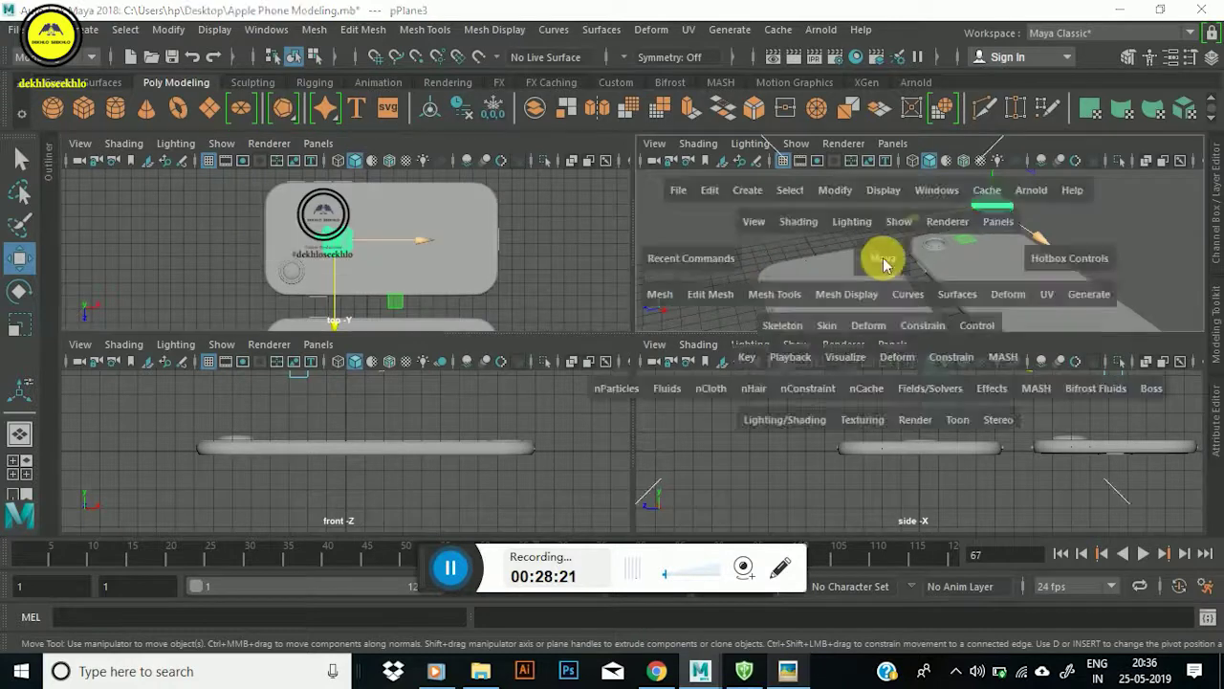
mouse_move(828, 309)
alt+mouse_down()
mouse_move(732, 281)
mouse_move(719, 344)
alt+mouse_up()
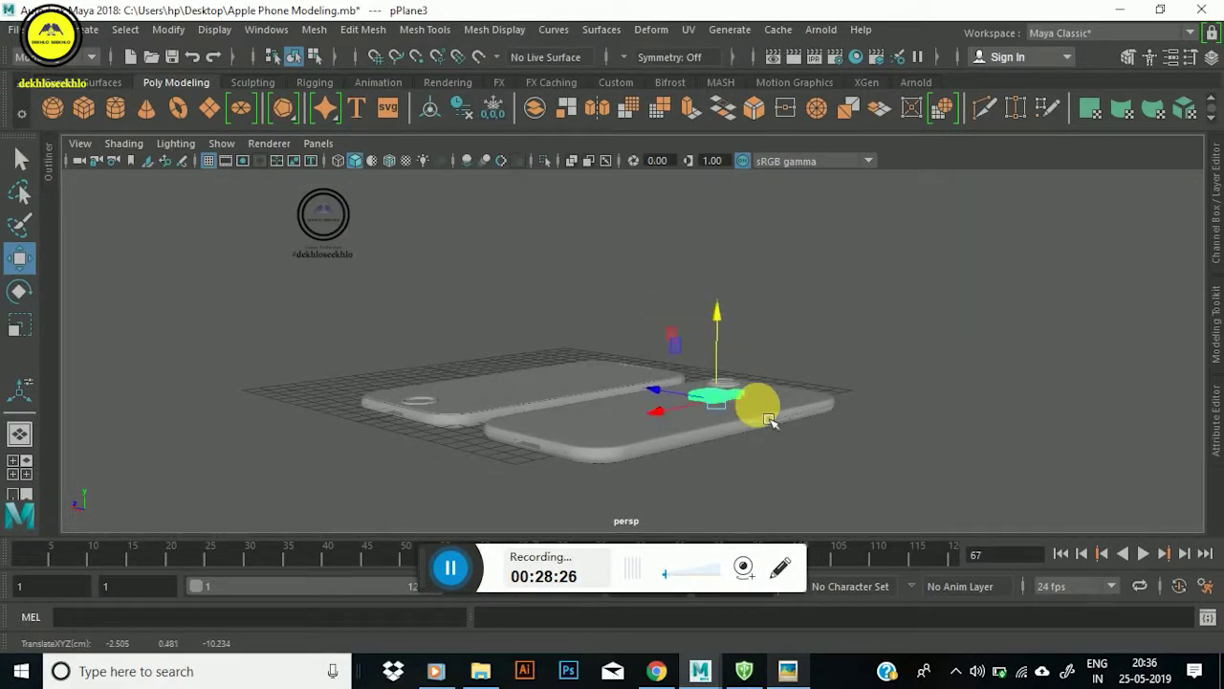
alt+right_drag(756, 405, 916, 429)
alt+middle_drag(916, 430, 587, 280)
key(f)
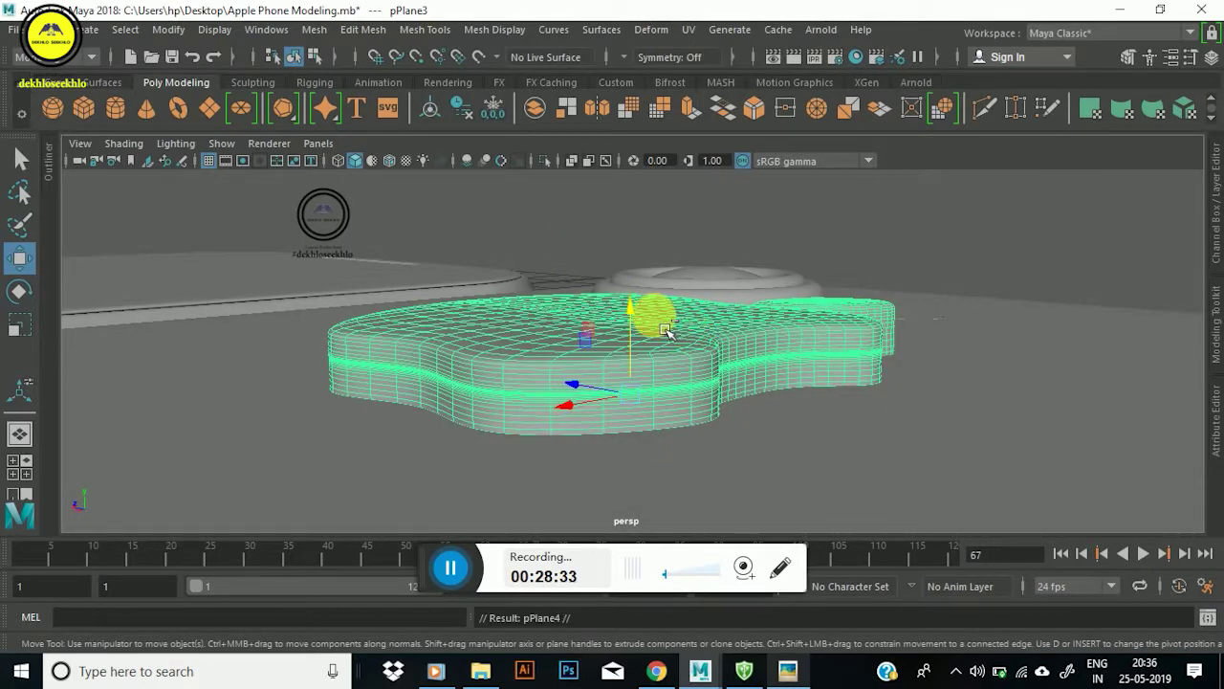
drag(634, 315, 636, 144)
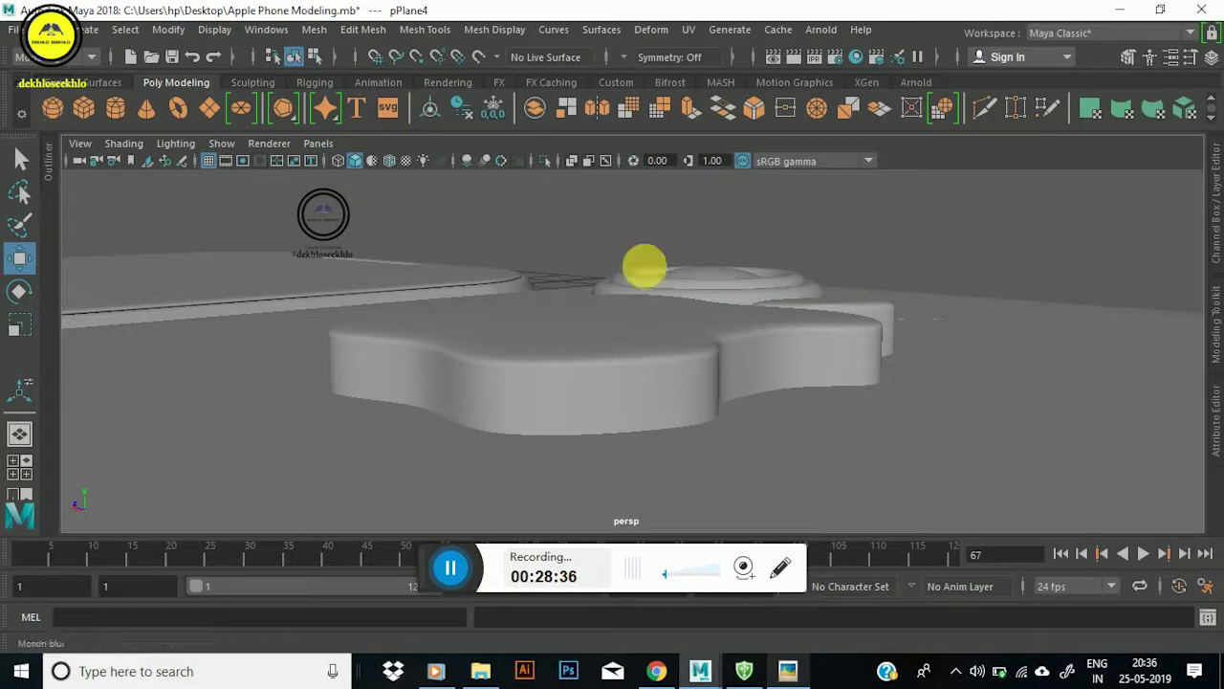
scroll(631, 321, down, 3)
Flatten the original logo mesh vertically.
click(659, 378)
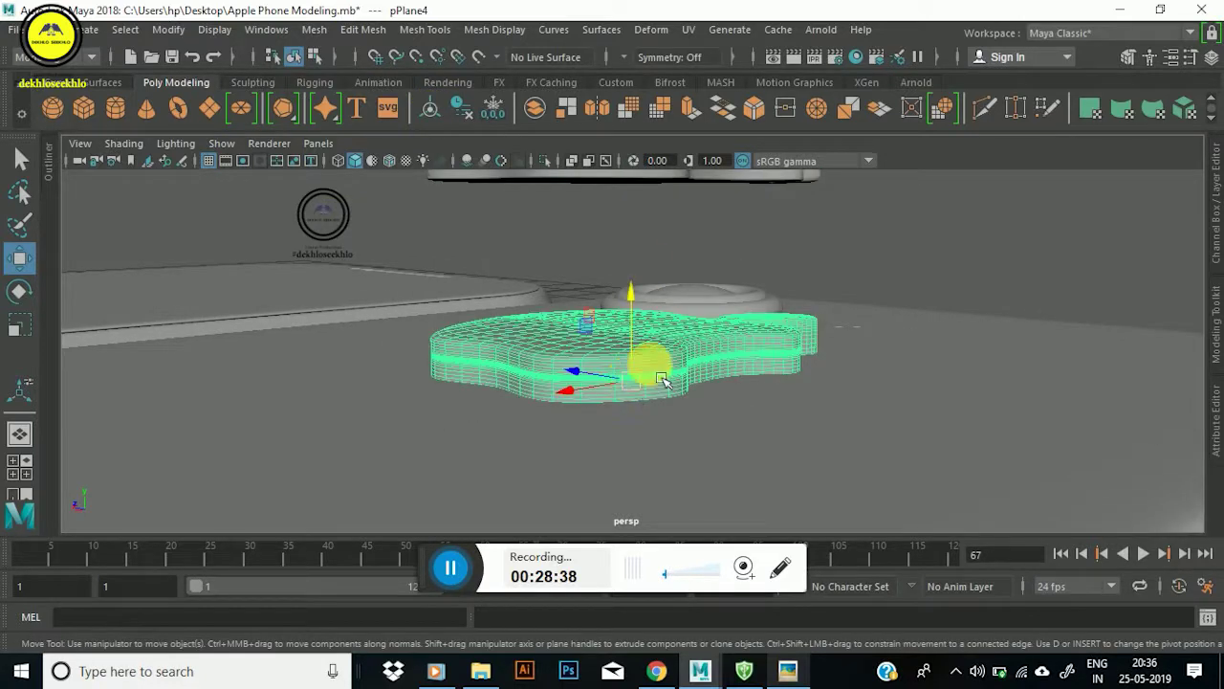
key(r)
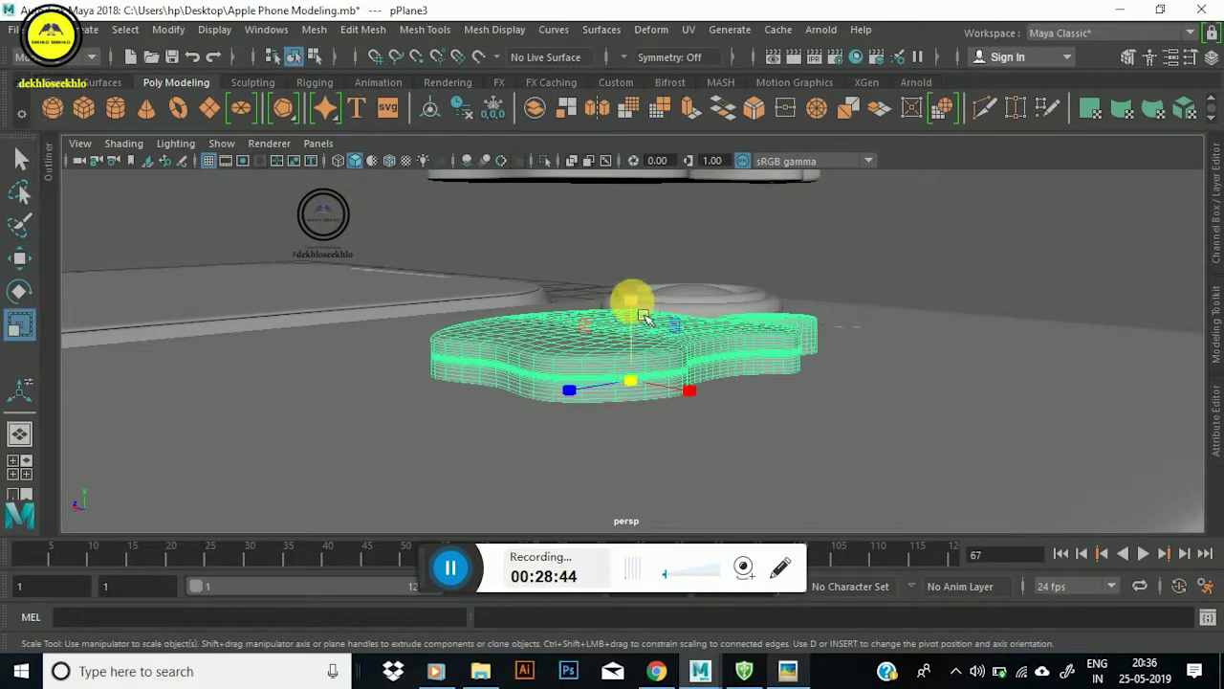
drag(645, 317, 651, 366)
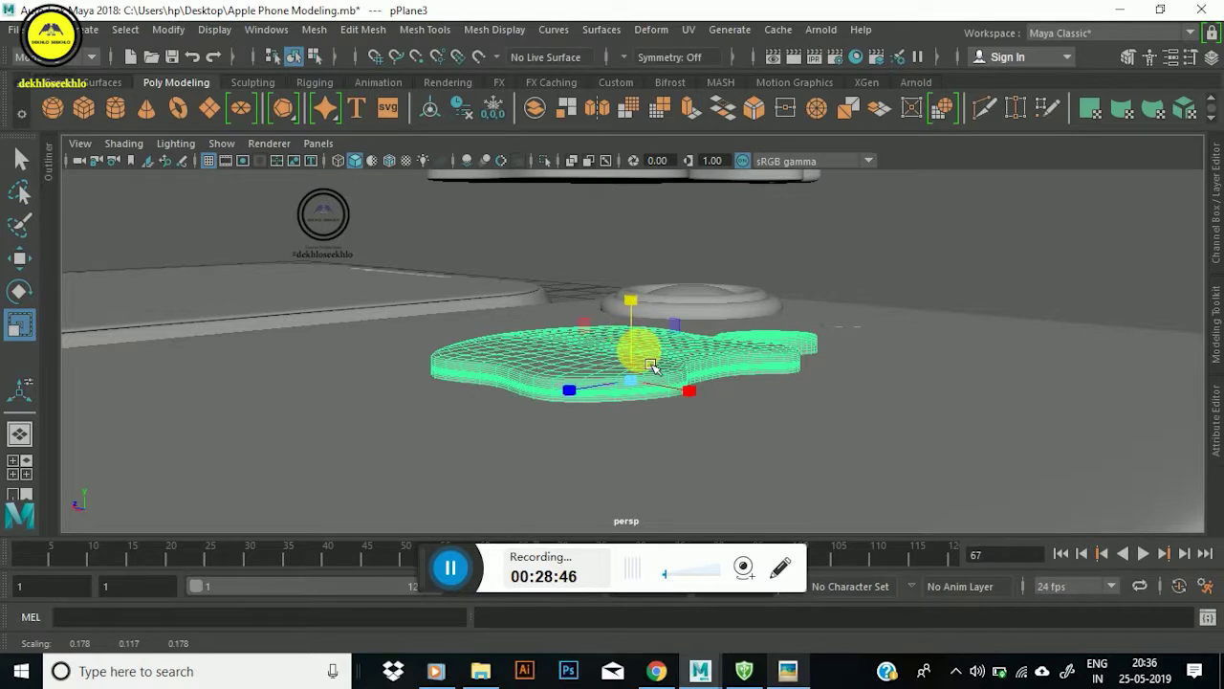
key(w)
Select pCube29 then the apple logo and apply Mesh > Booleans > Difference.
click(882, 344)
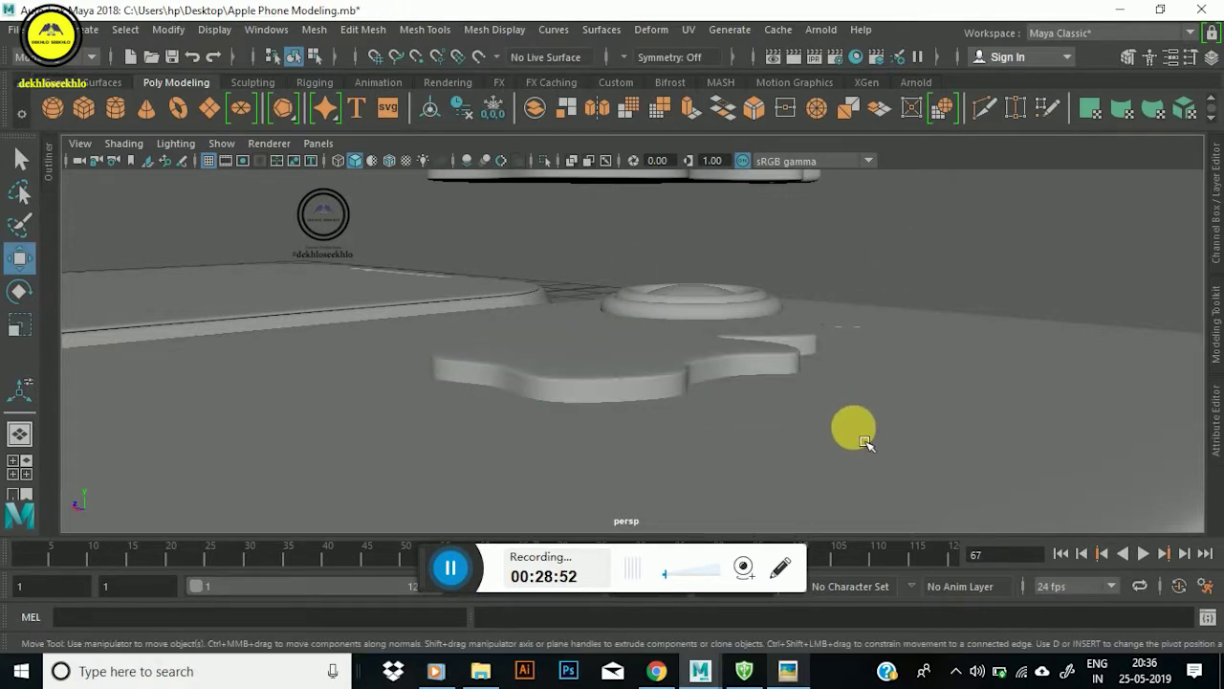
click(863, 440)
shift+click(659, 373)
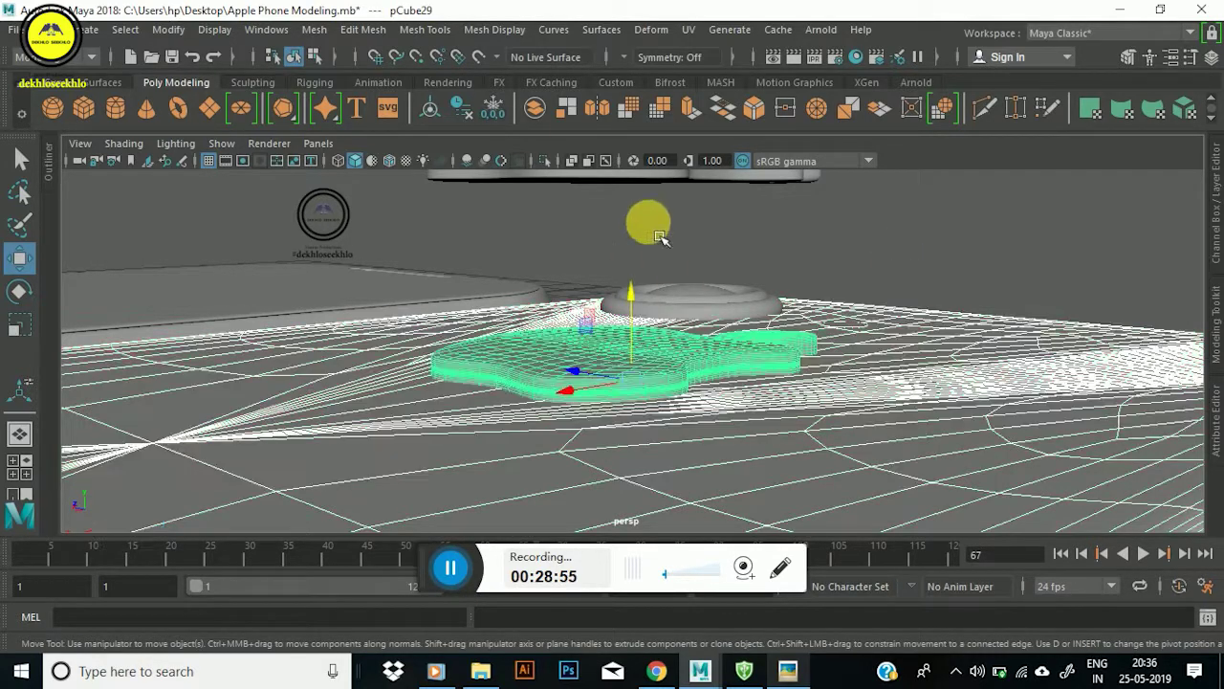
click(315, 29)
click(541, 109)
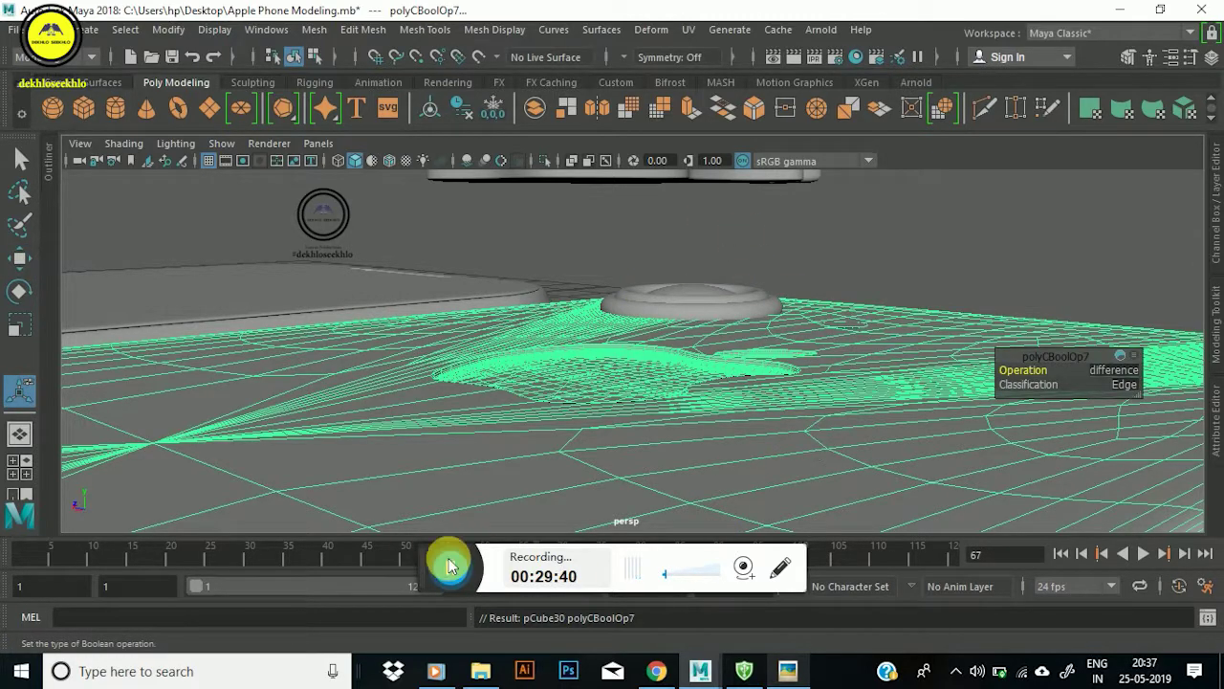
Dismiss the low-battery warning and flatten the logo mesh vertically.
click(842, 276)
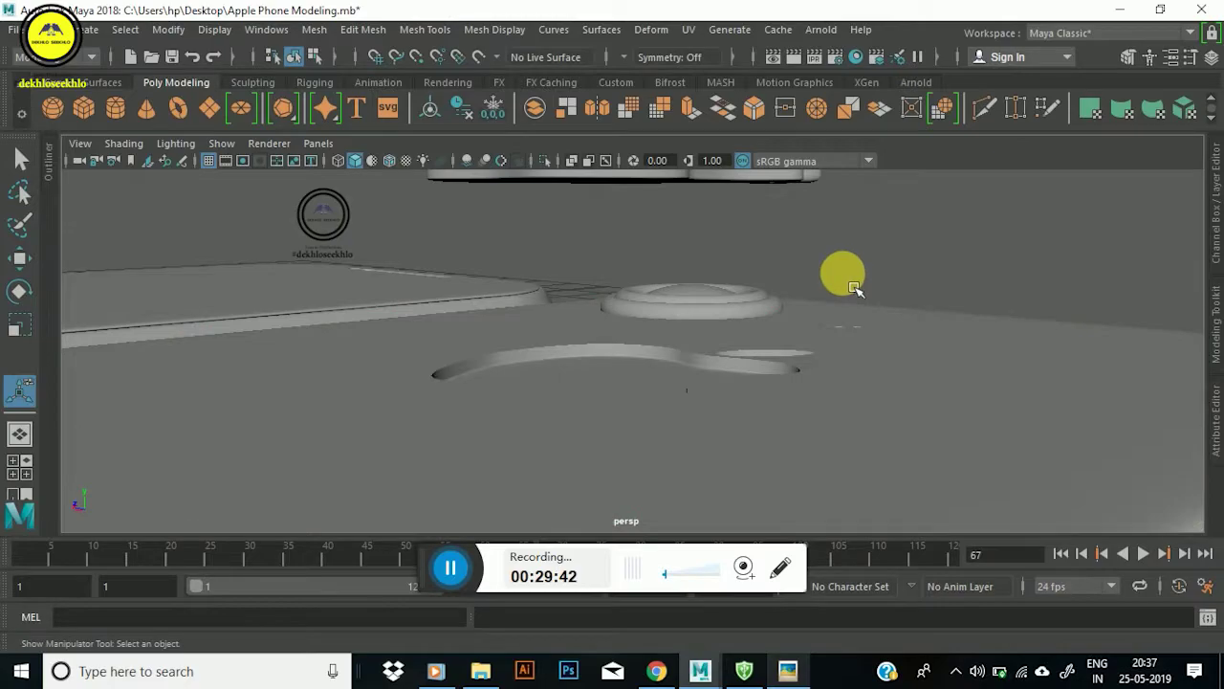
alt+drag(721, 328, 681, 362)
alt+drag(786, 427, 843, 430)
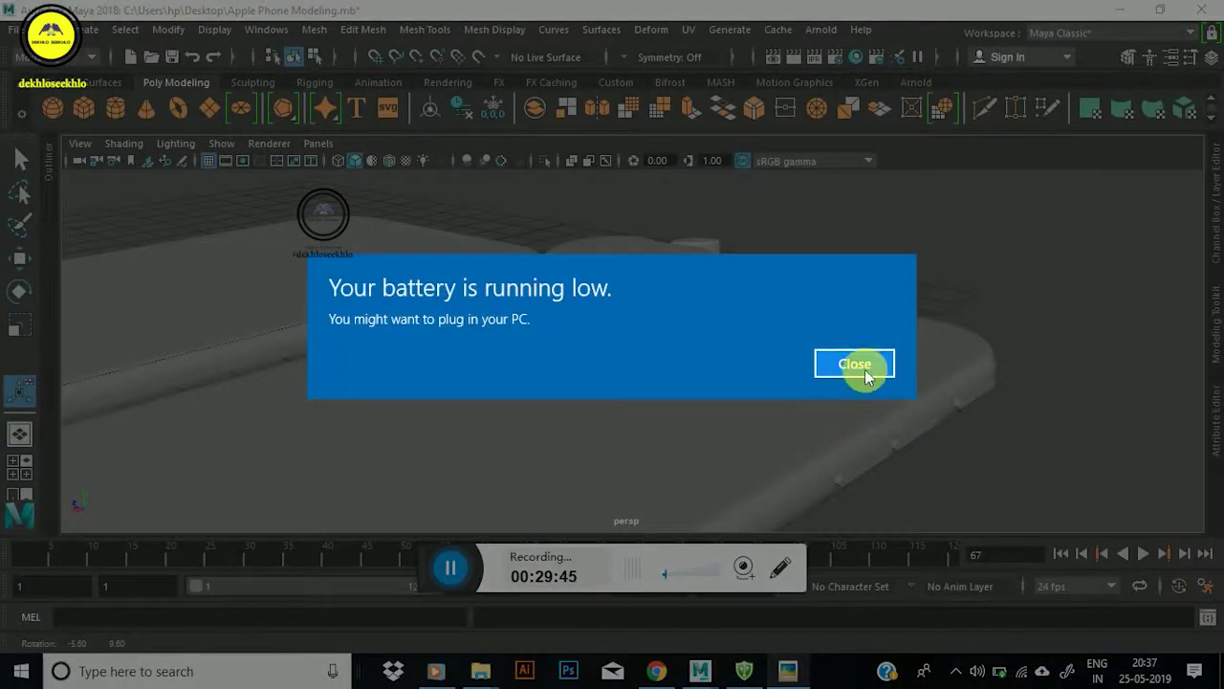
click(854, 364)
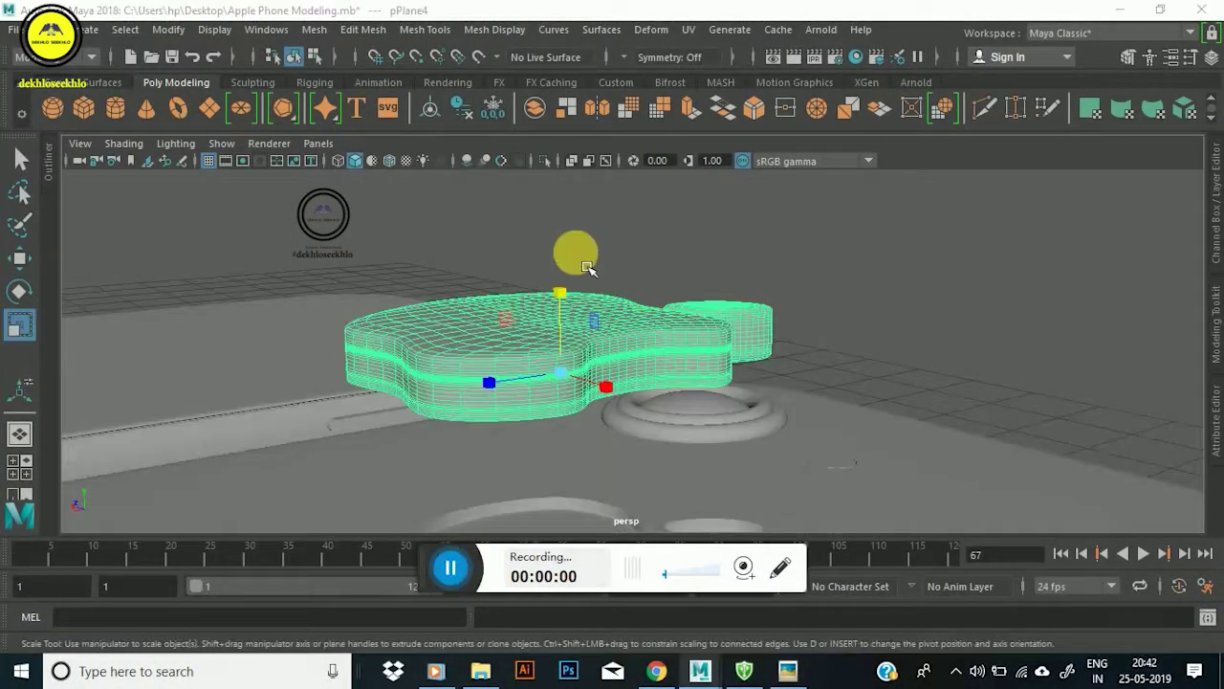
drag(559, 293, 583, 335)
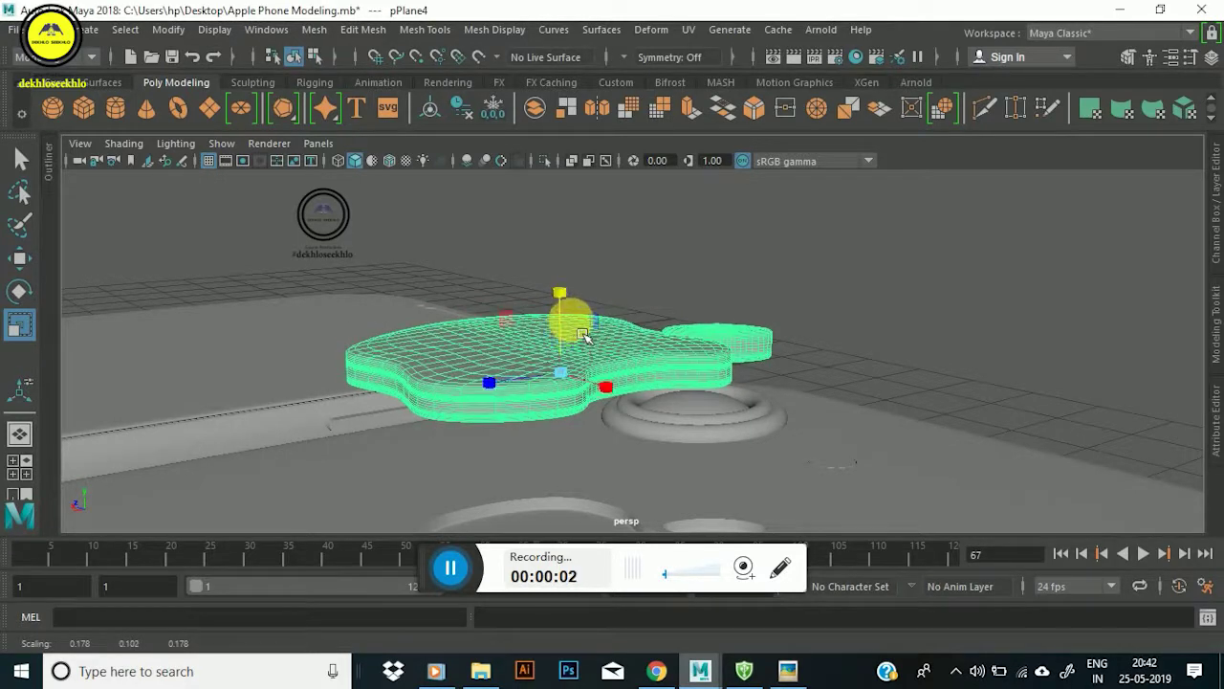
Orbit around the phone to inspect the flattened logo, then select the apple logo mesh.
key(w)
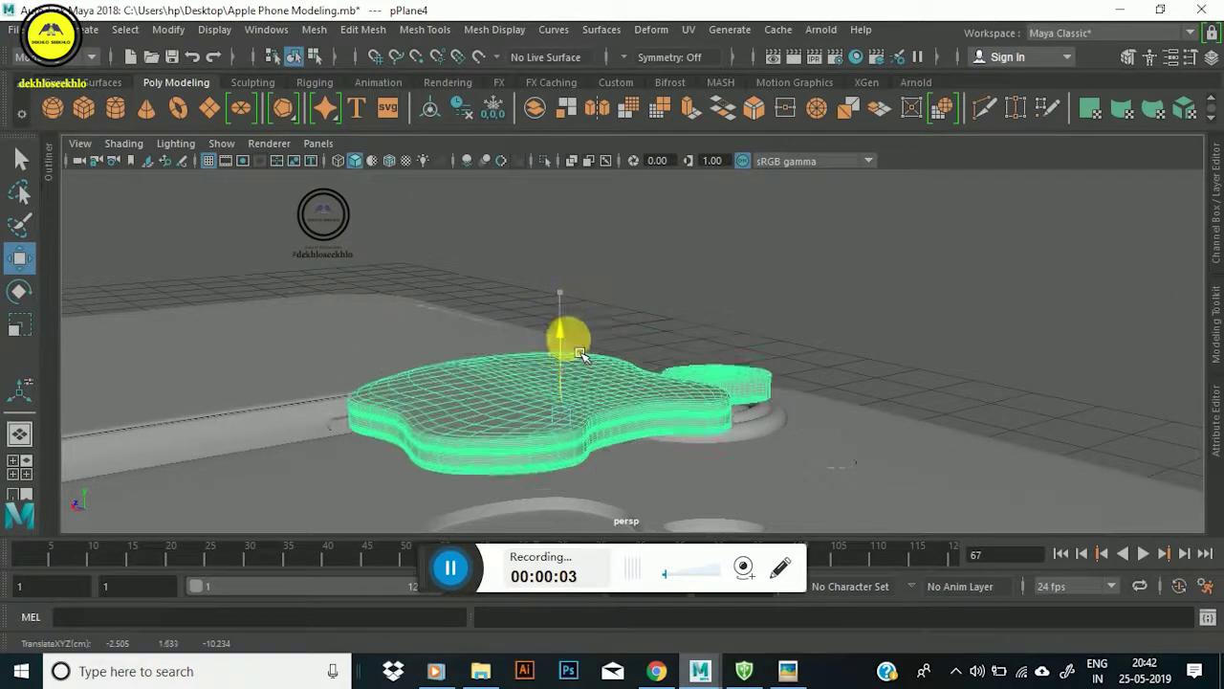
scroll(568, 339, down, 5)
scroll(619, 347, down, 3)
mouse_move(691, 375)
alt+mouse_down()
mouse_move(619, 345)
mouse_move(639, 196)
mouse_move(697, 396)
mouse_move(763, 347)
mouse_move(743, 383)
mouse_move(744, 278)
mouse_move(737, 306)
mouse_move(759, 334)
alt+mouse_up()
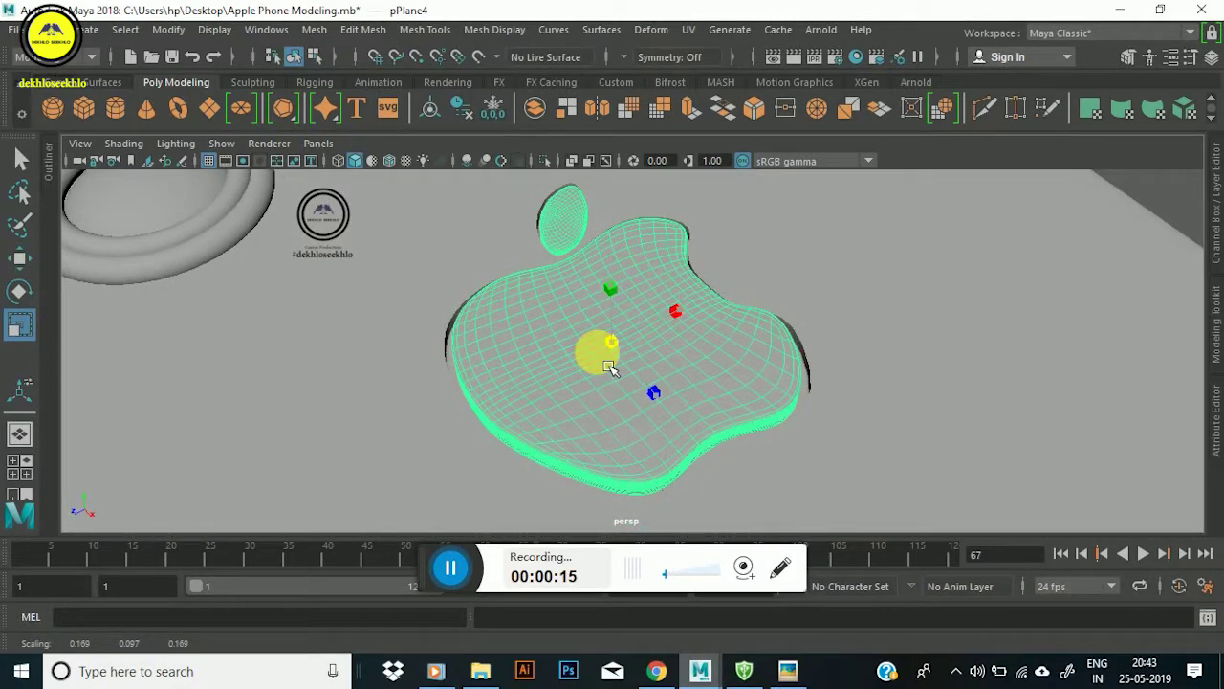
mouse_move(624, 363)
alt+mouse_down()
mouse_move(699, 309)
mouse_move(494, 271)
mouse_move(737, 333)
alt+mouse_up()
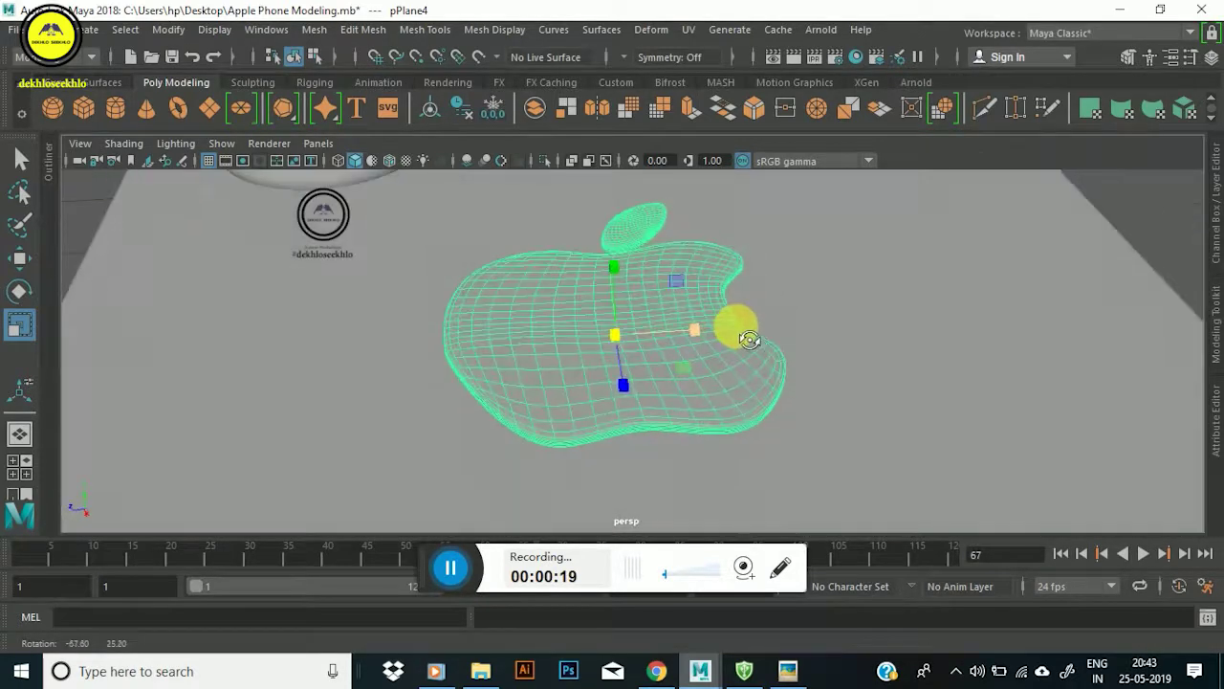
alt+right_drag(737, 334, 580, 306)
mouse_move(579, 306)
alt+mouse_down()
mouse_move(732, 334)
mouse_move(647, 318)
alt+mouse_up()
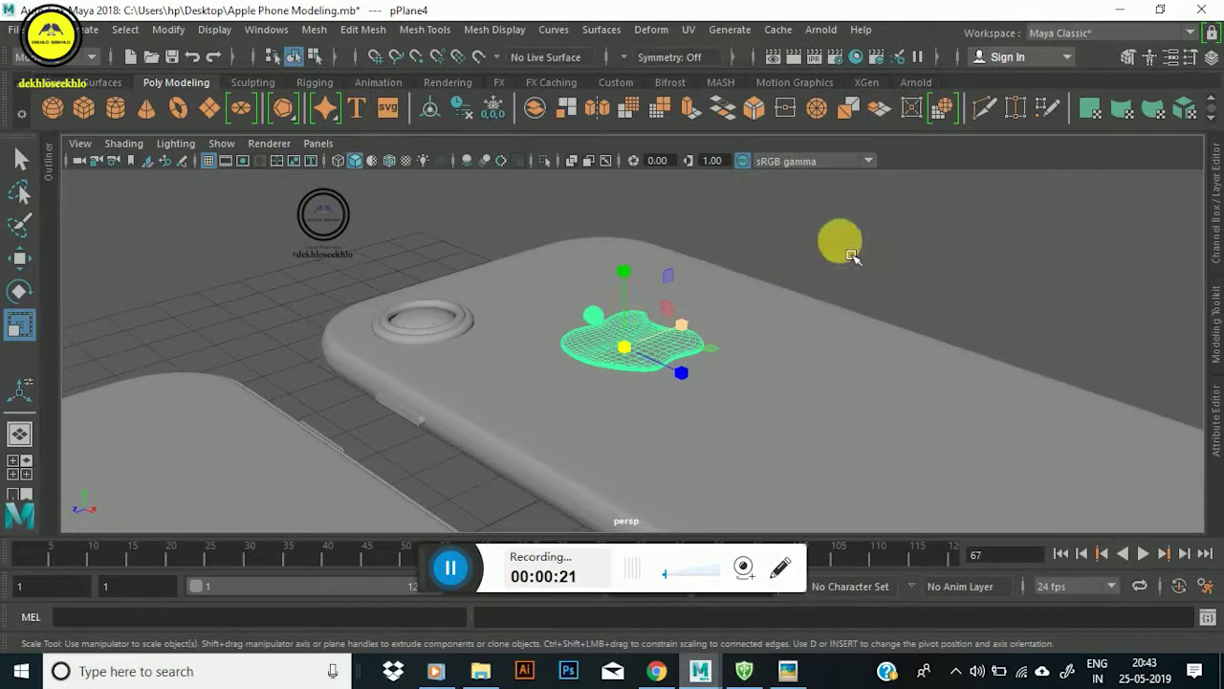
alt+drag(730, 317, 479, 350)
alt+right_drag(479, 350, 590, 416)
alt+drag(590, 415, 626, 430)
mouse_move(644, 350)
alt+mouse_down()
mouse_move(536, 312)
mouse_move(607, 253)
mouse_move(722, 276)
mouse_move(749, 238)
mouse_move(676, 374)
alt+mouse_up()
mouse_move(676, 374)
alt+right_down()
mouse_move(708, 331)
mouse_move(718, 344)
mouse_move(753, 330)
mouse_move(650, 367)
mouse_move(669, 418)
alt+right_up()
click(711, 374)
alt+drag(670, 418, 732, 456)
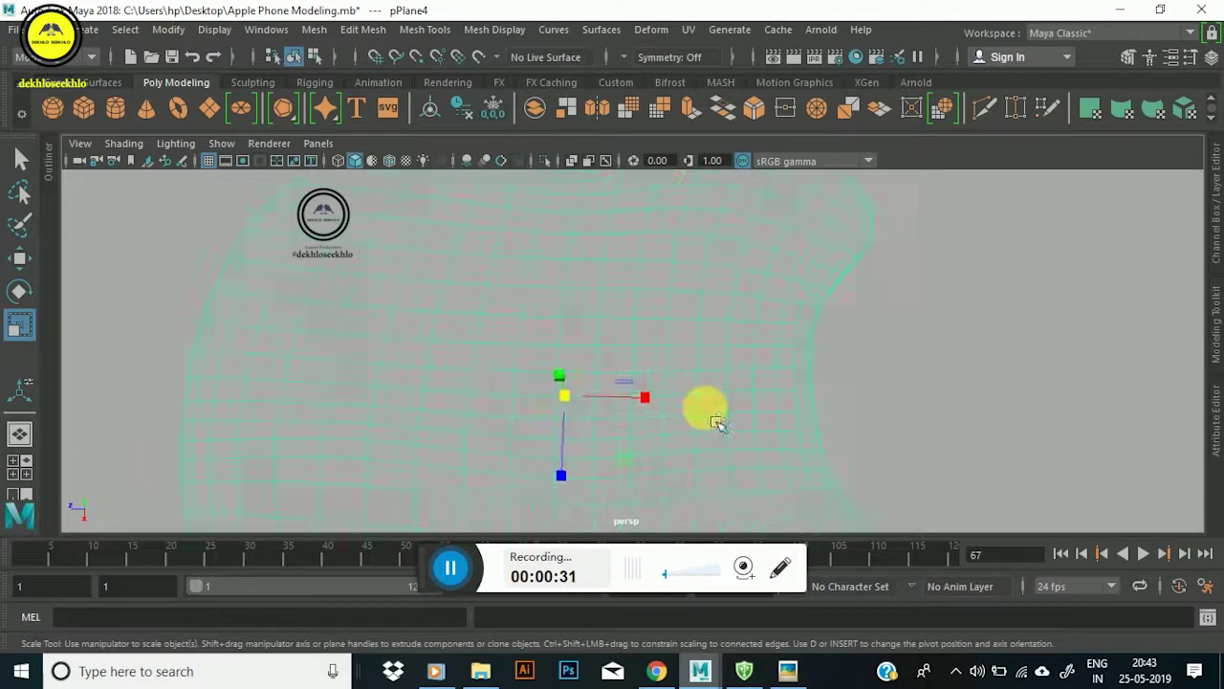
Switch the logo mesh into vertex editing, then clear the selection and reselect the apple logo.
right_drag(622, 387, 595, 322)
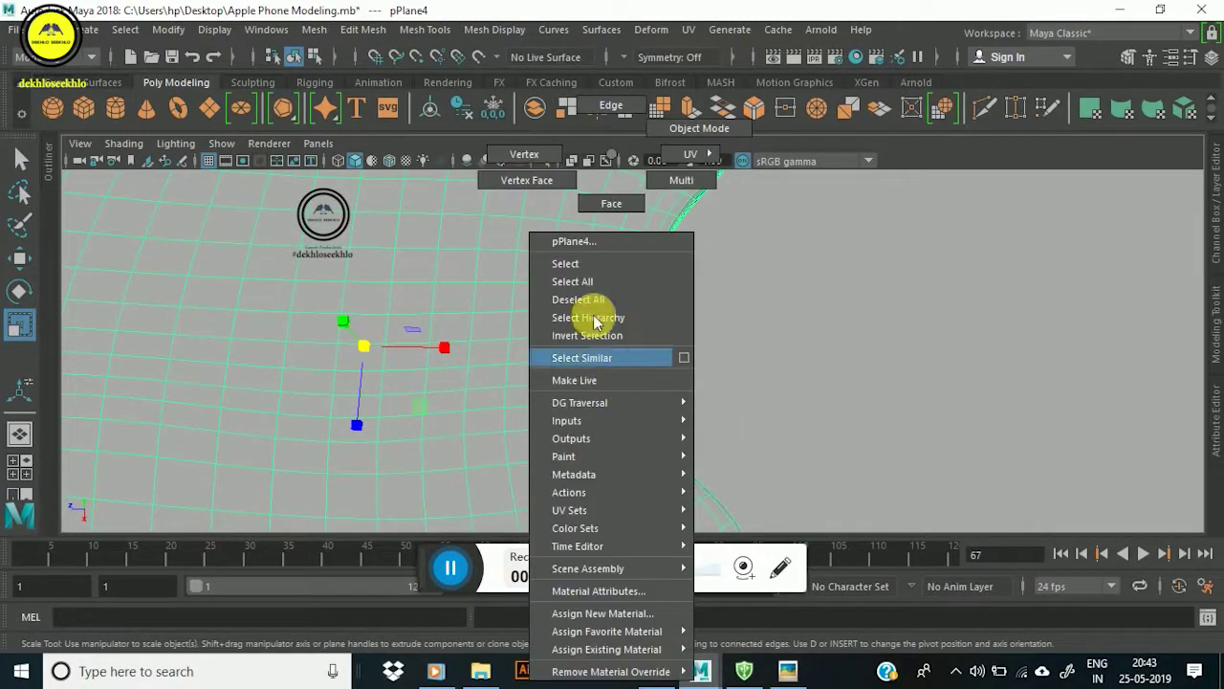
right_drag(516, 165, 517, 165)
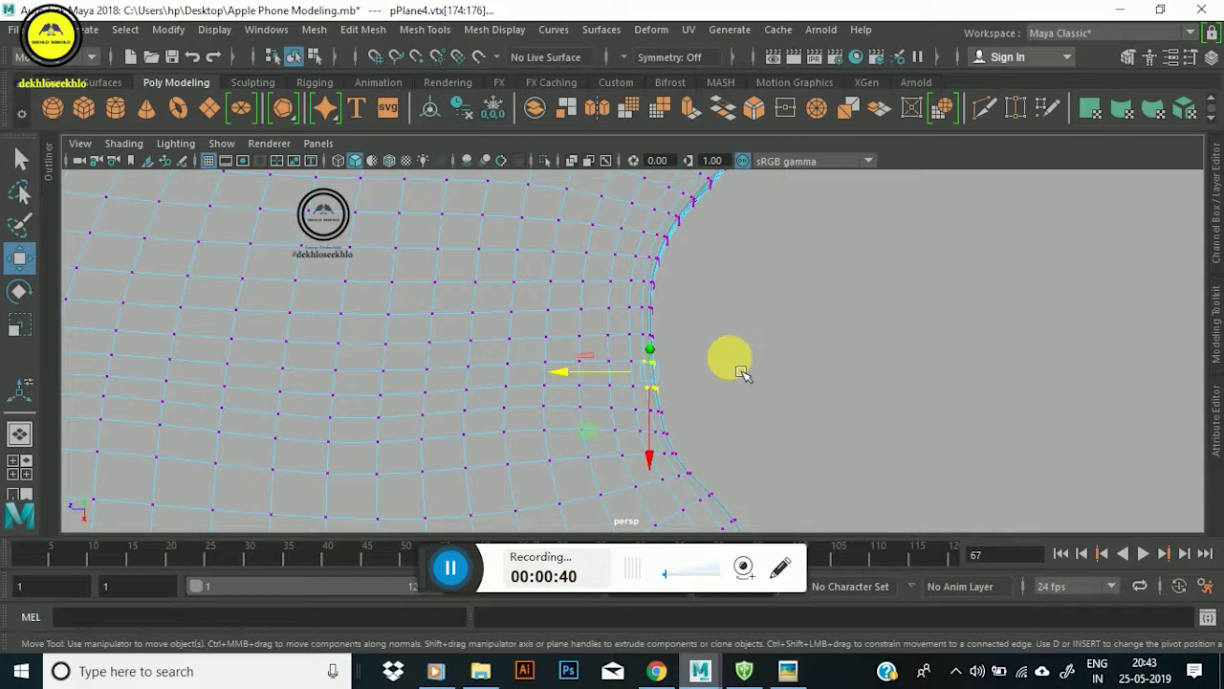
scroll(620, 386, down, 3)
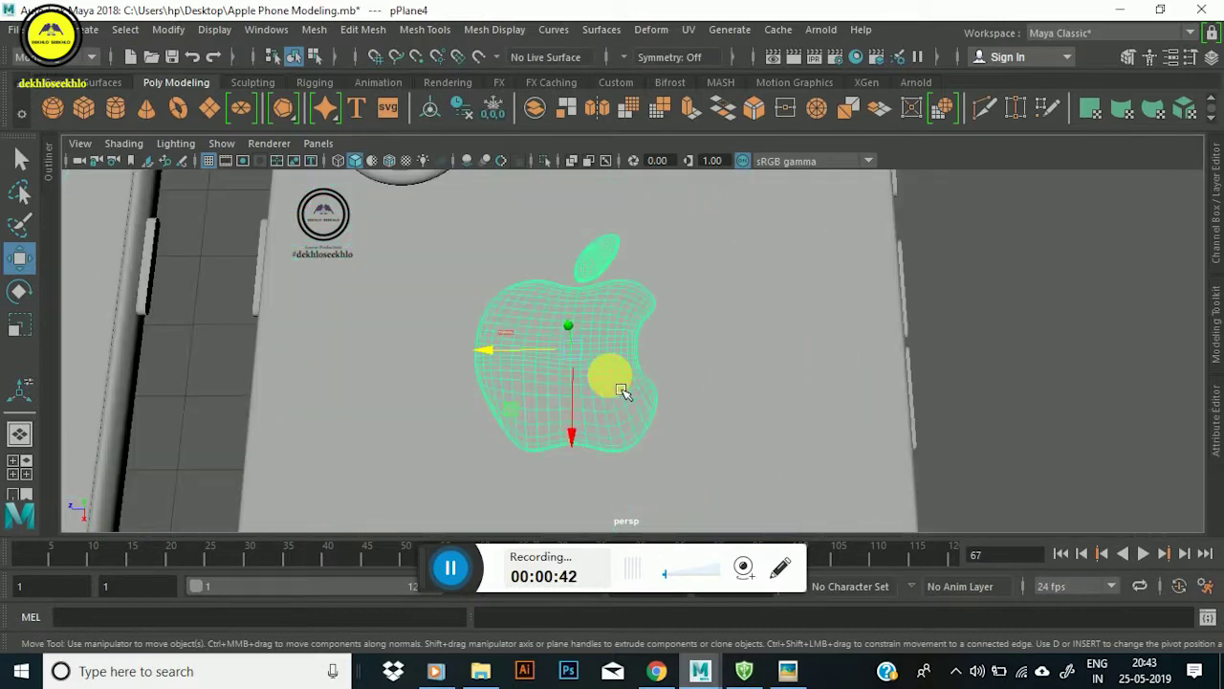
mouse_move(619, 390)
alt+mouse_down()
mouse_move(671, 257)
mouse_move(596, 334)
mouse_move(577, 393)
mouse_move(672, 350)
mouse_move(525, 382)
mouse_move(640, 396)
mouse_move(648, 377)
alt+mouse_up()
click(705, 229)
click(647, 356)
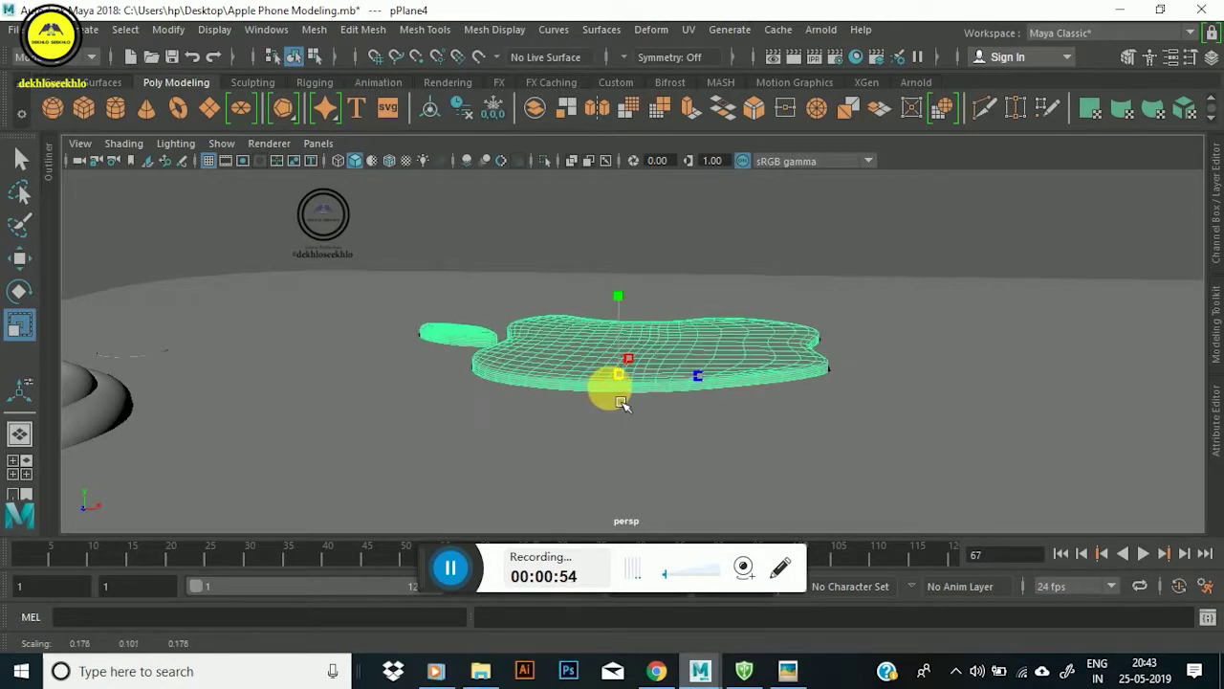
Change the logo mesh's mode from its context menu and reselect pPlane4 from a side-on view.
mouse_move(586, 371)
alt+mouse_down()
mouse_move(546, 401)
mouse_move(424, 383)
mouse_move(334, 430)
mouse_move(270, 407)
mouse_move(460, 423)
alt+mouse_up()
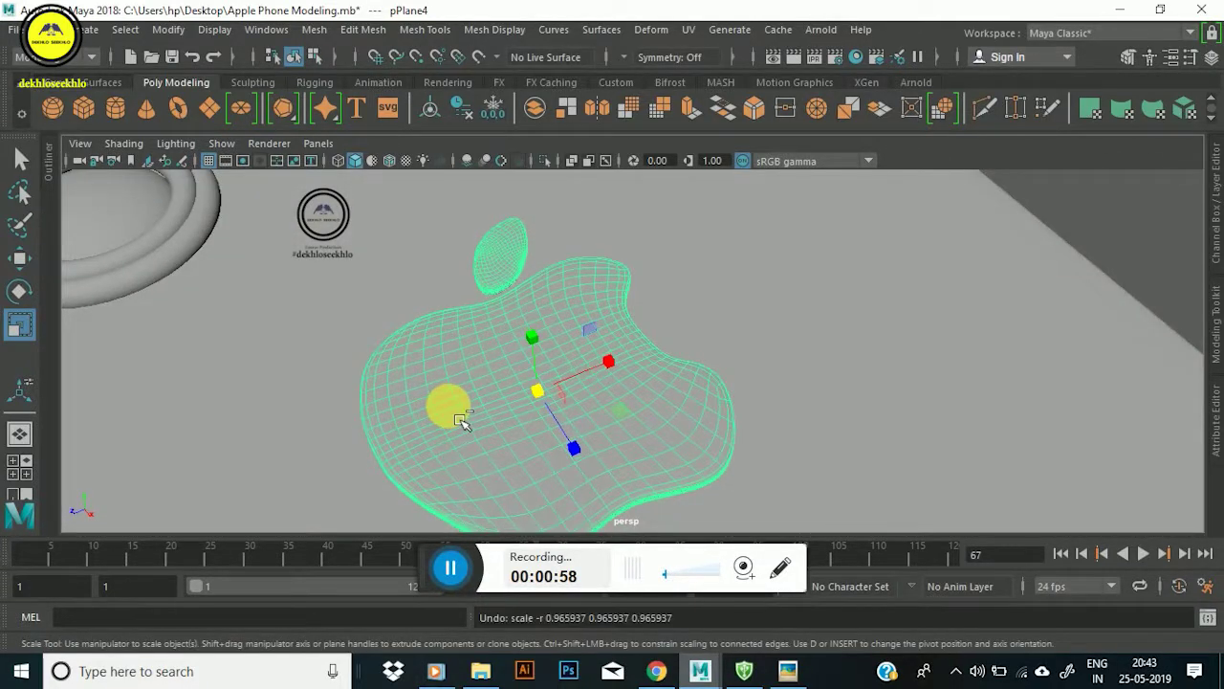
scroll(462, 421, down, 5)
alt+drag(555, 404, 546, 355)
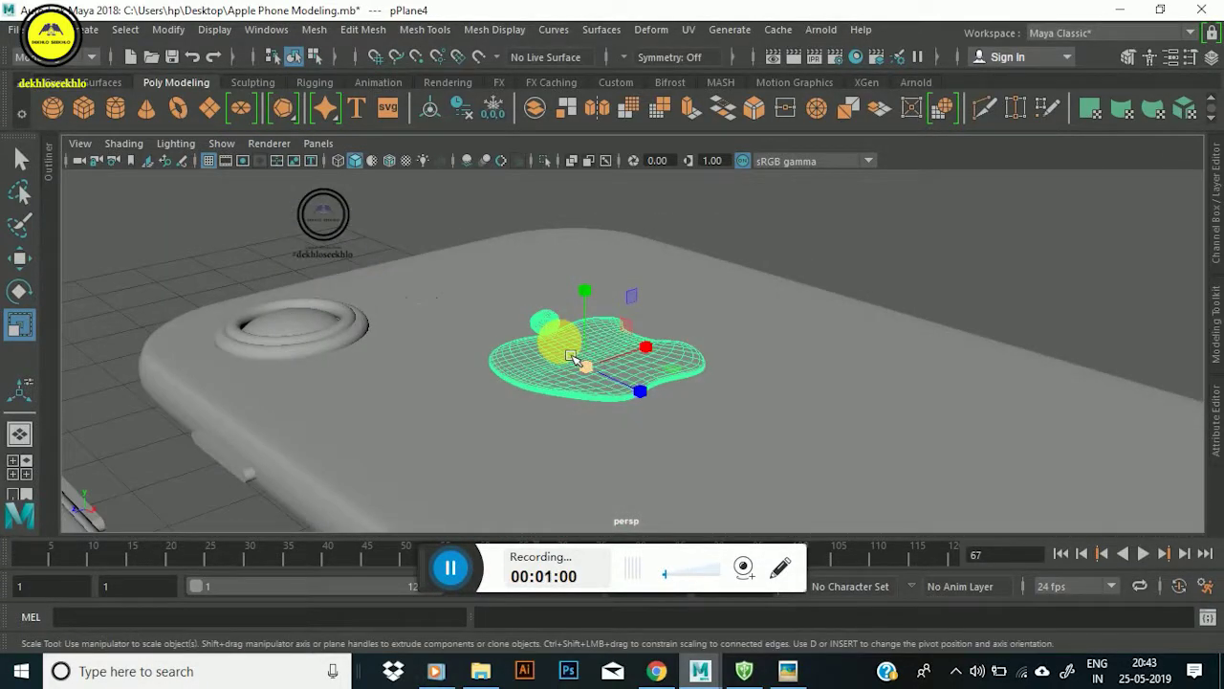
right_drag(560, 155, 642, 230)
mouse_move(814, 262)
alt+mouse_down()
mouse_move(644, 281)
mouse_move(710, 431)
mouse_move(747, 332)
mouse_move(622, 355)
alt+mouse_up()
scroll(622, 355, up, 5)
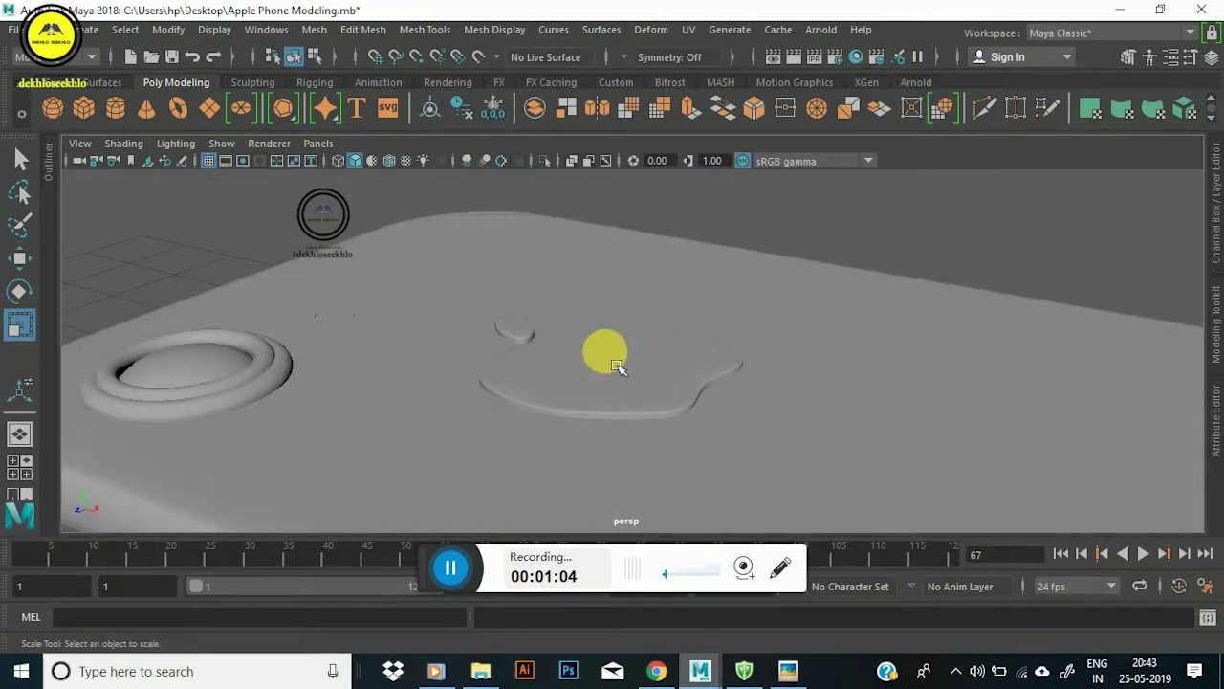
click(617, 365)
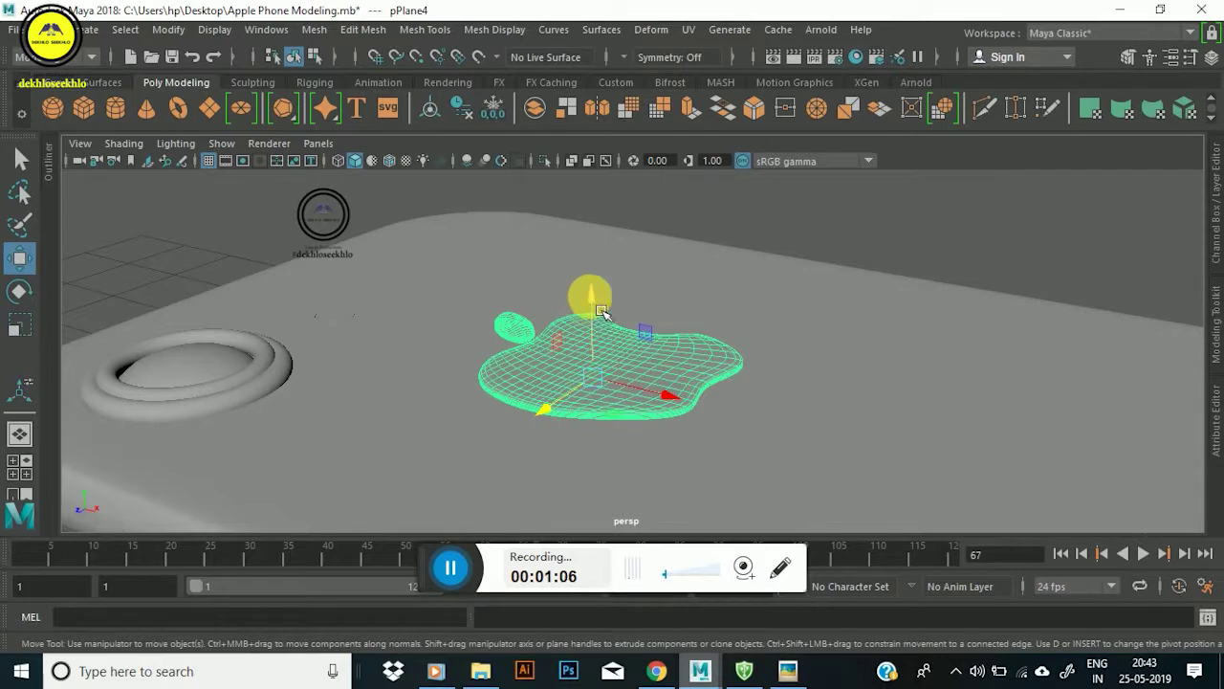
Lower pPlane4 along Y until it sits flush on the phone back, checking from low angles.
drag(603, 312, 606, 322)
mouse_move(654, 370)
alt+mouse_down()
mouse_move(647, 350)
mouse_move(578, 343)
alt+mouse_up()
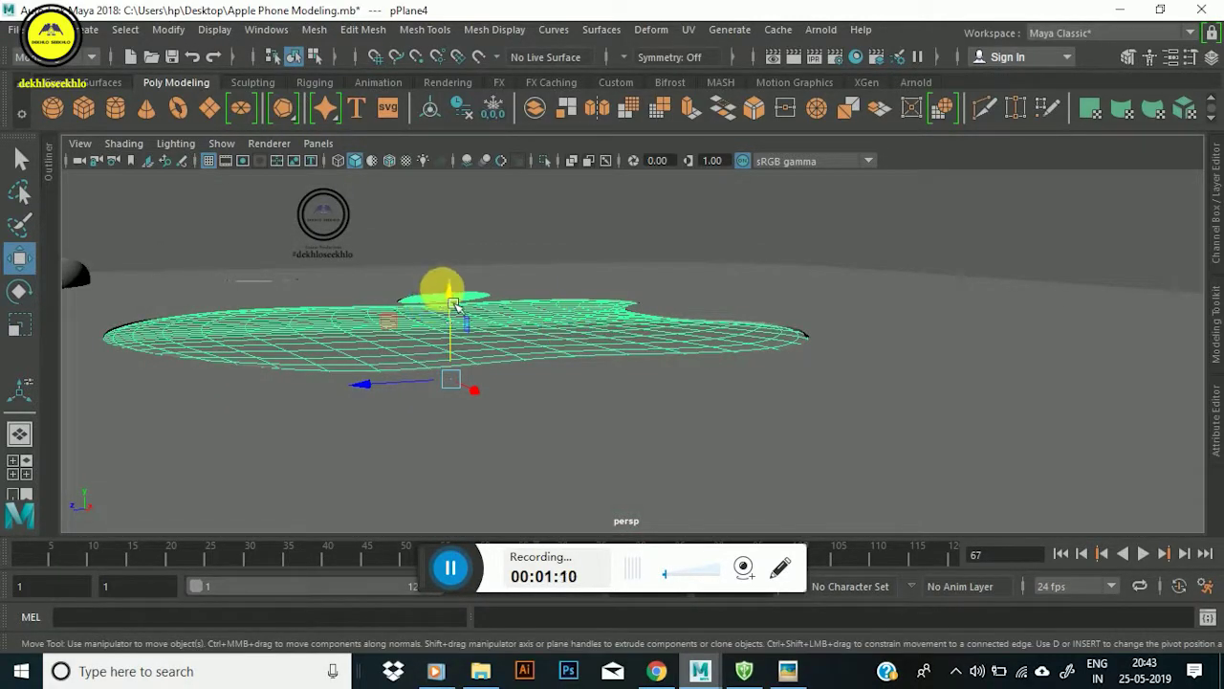
drag(455, 304, 457, 301)
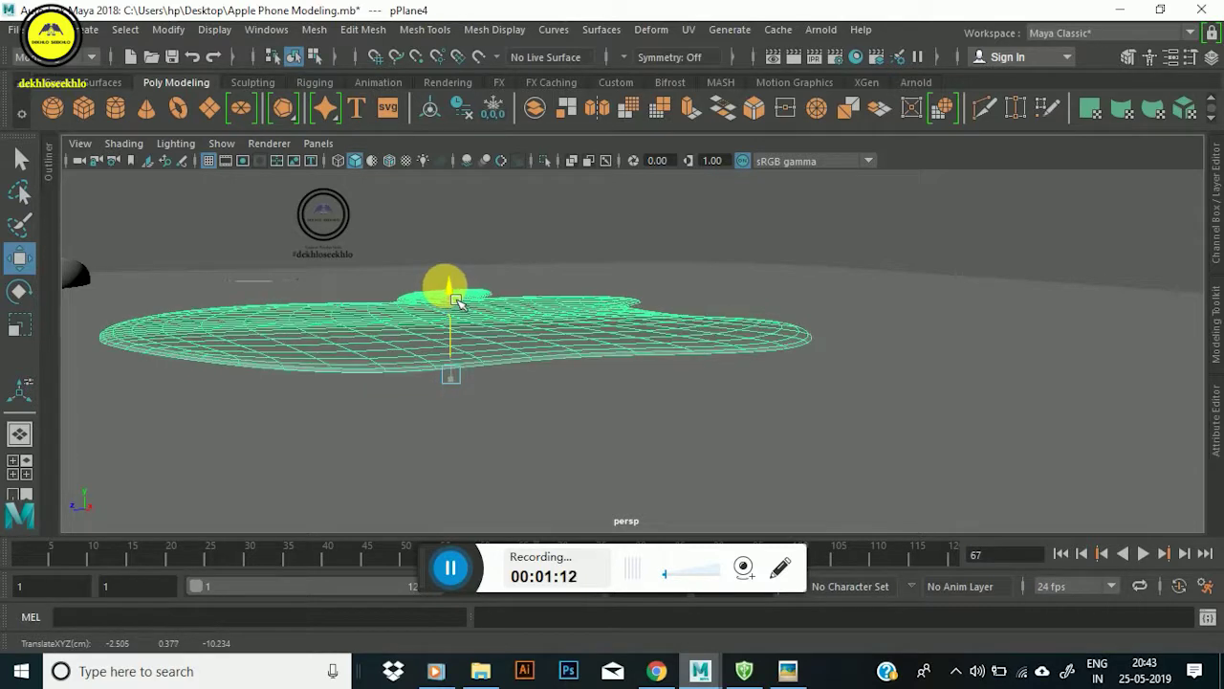
mouse_move(801, 252)
alt+mouse_down()
mouse_move(746, 223)
mouse_move(738, 259)
mouse_move(583, 320)
mouse_move(498, 264)
mouse_move(669, 317)
mouse_move(683, 262)
mouse_move(577, 388)
mouse_move(685, 356)
alt+mouse_up()
mouse_move(616, 369)
alt+right_down()
mouse_move(605, 363)
mouse_move(678, 360)
mouse_move(820, 259)
alt+right_up()
mouse_move(819, 259)
alt+mouse_down()
mouse_move(799, 363)
mouse_move(790, 350)
alt+mouse_up()
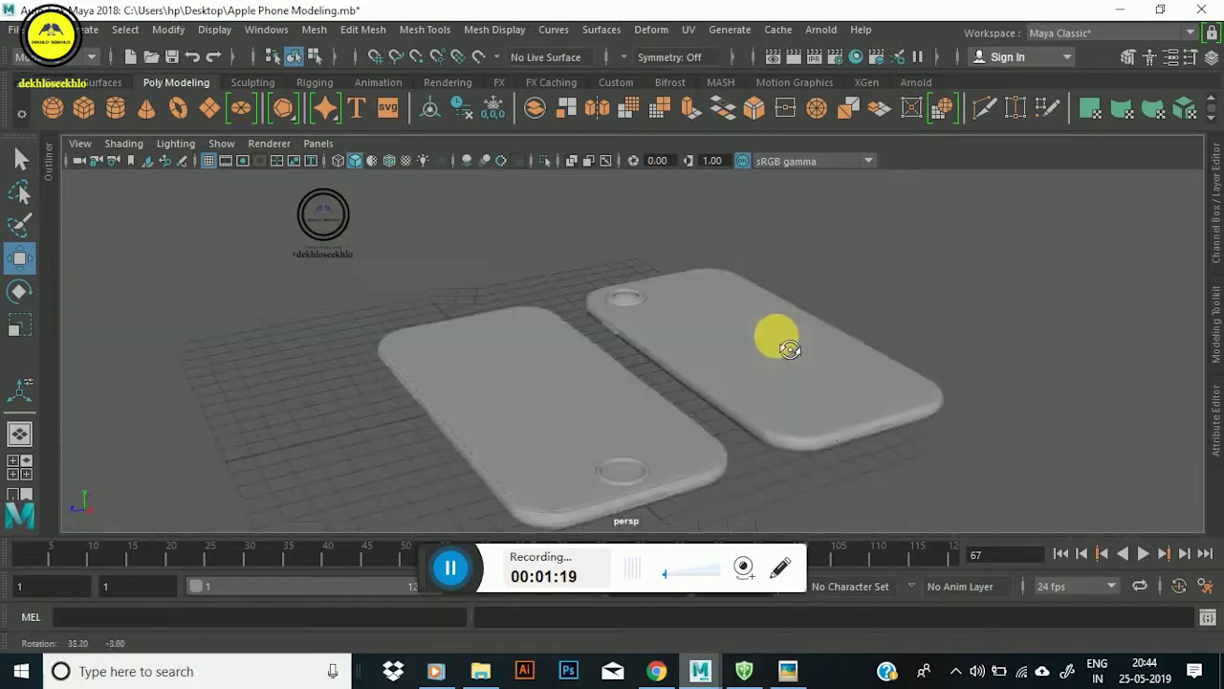